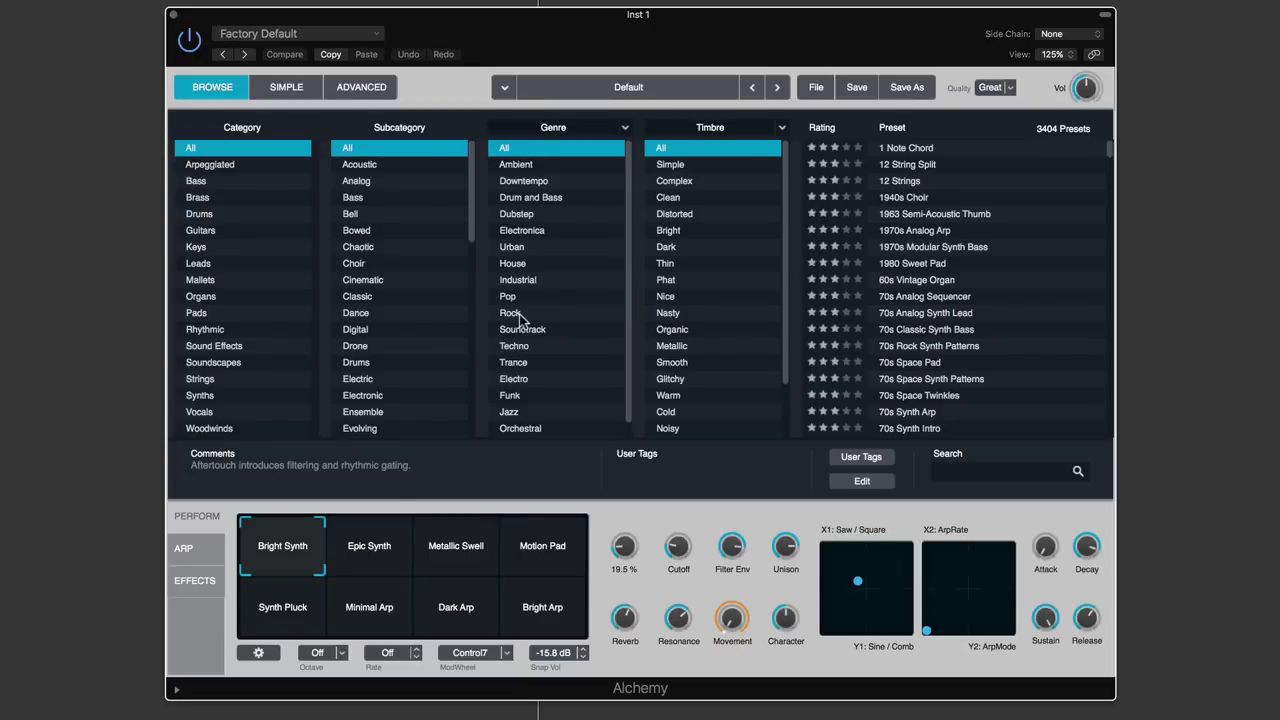
In the ADVANCED editor, initialize the preset to Default with only source A active
left_click(372, 90)
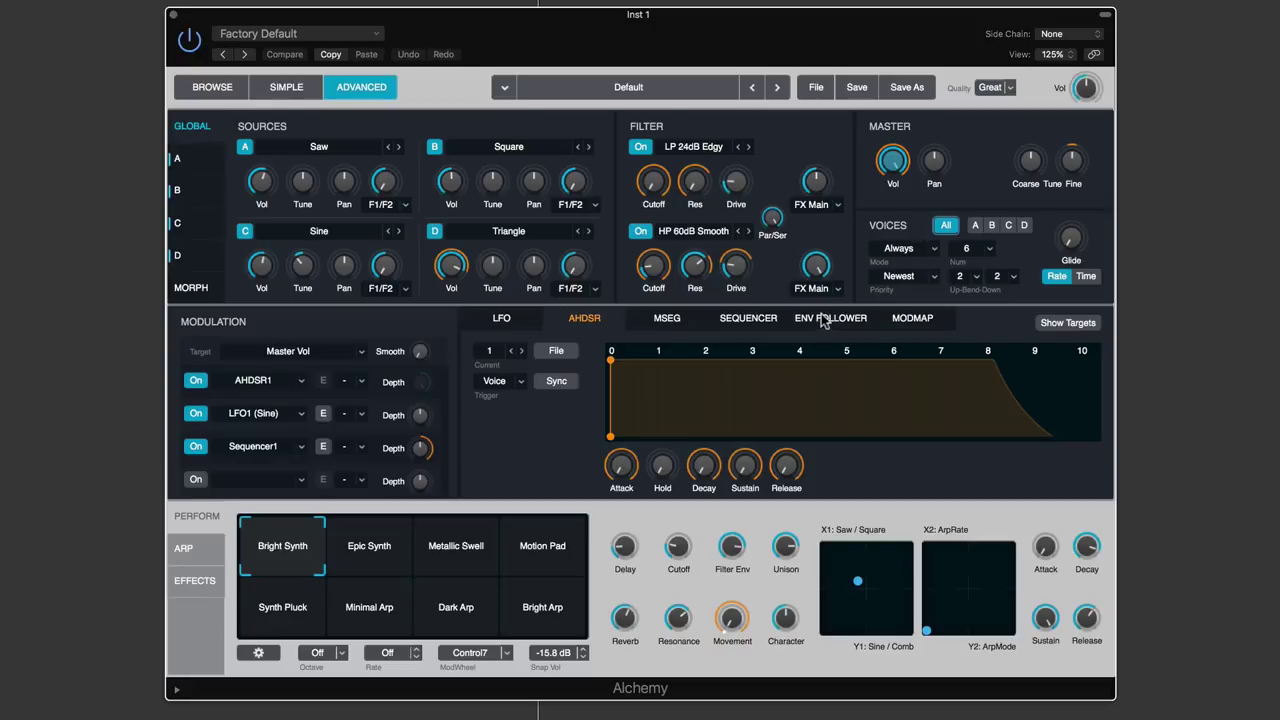
left_click(816, 87)
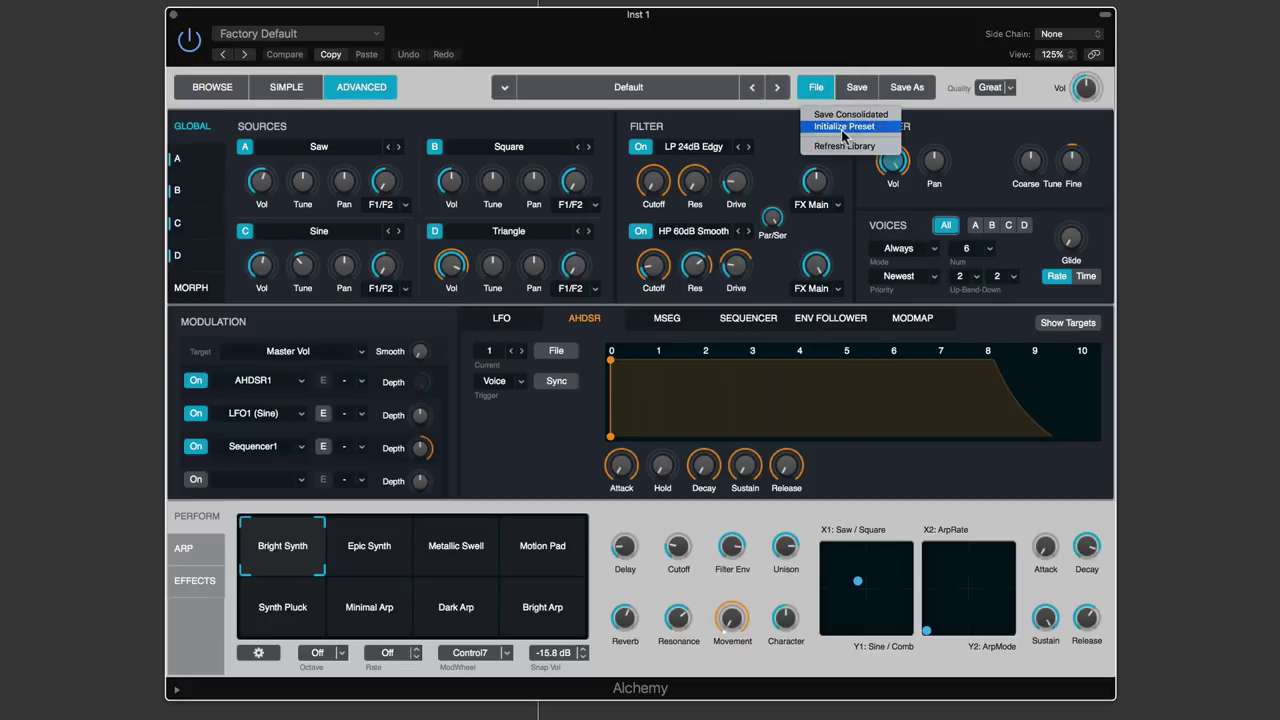
left_click(843, 127)
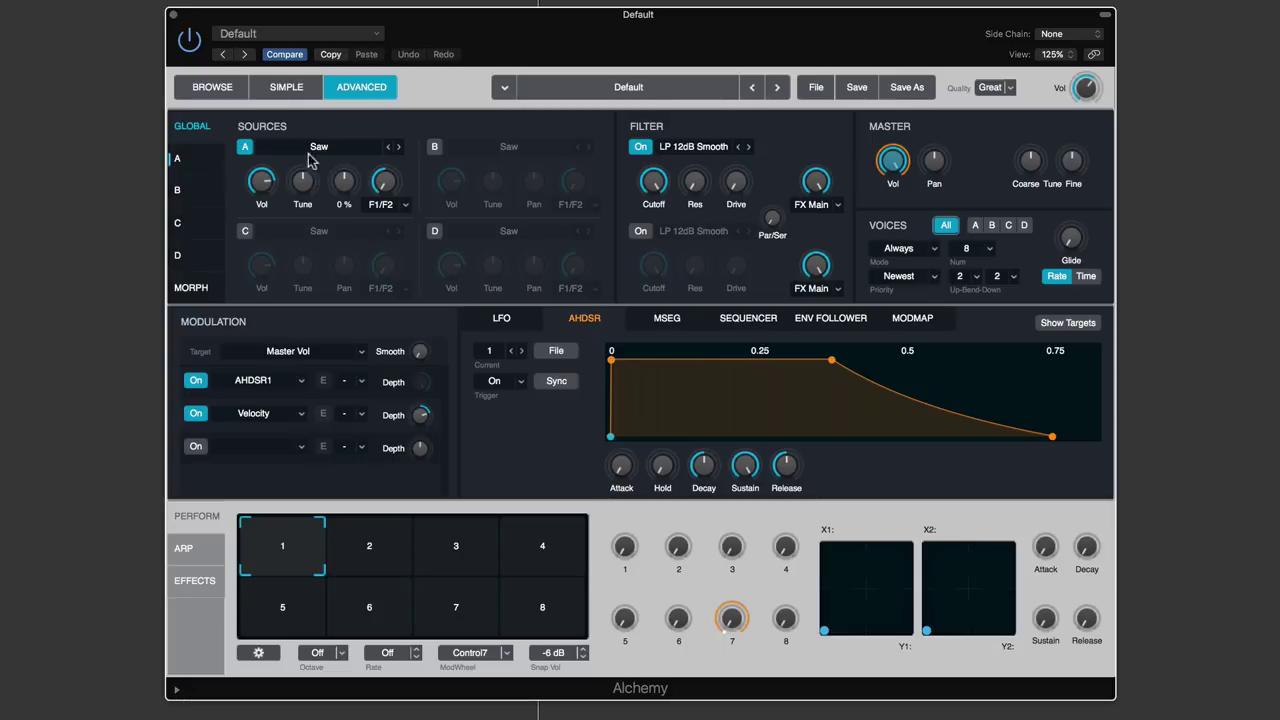
mouse_move(306, 172)
left_click(816, 186)
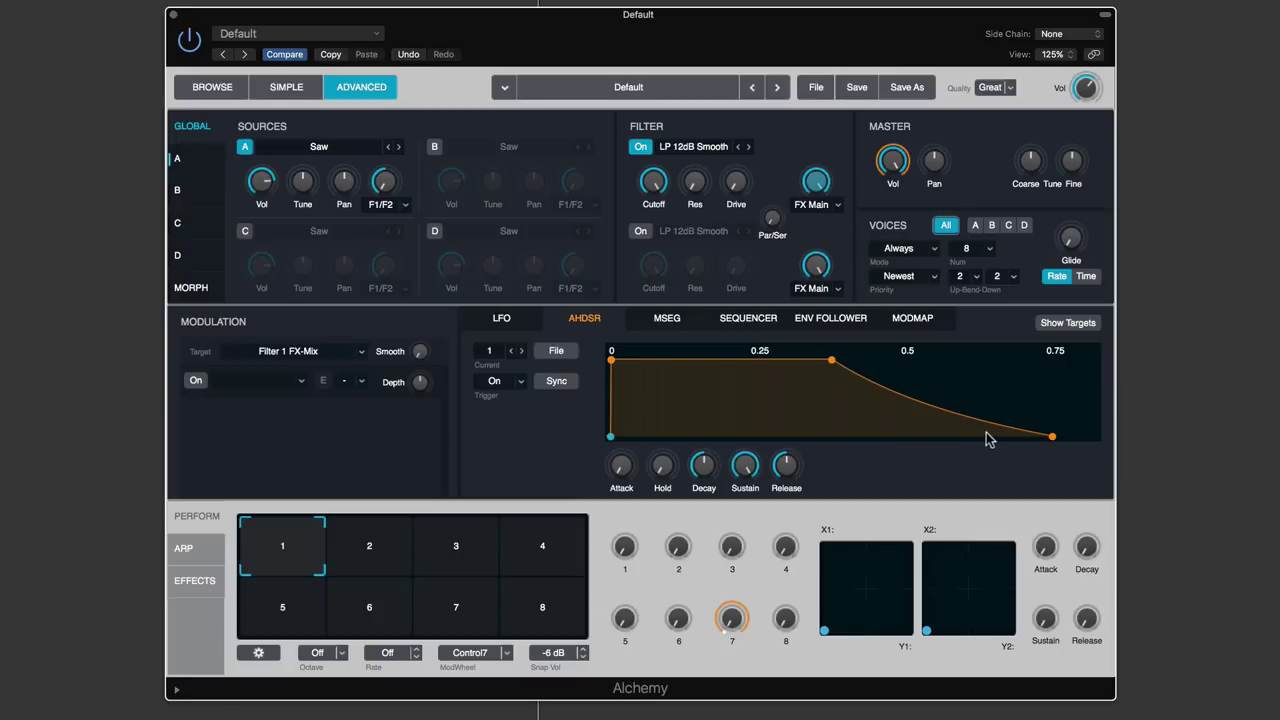
left_click(893, 162)
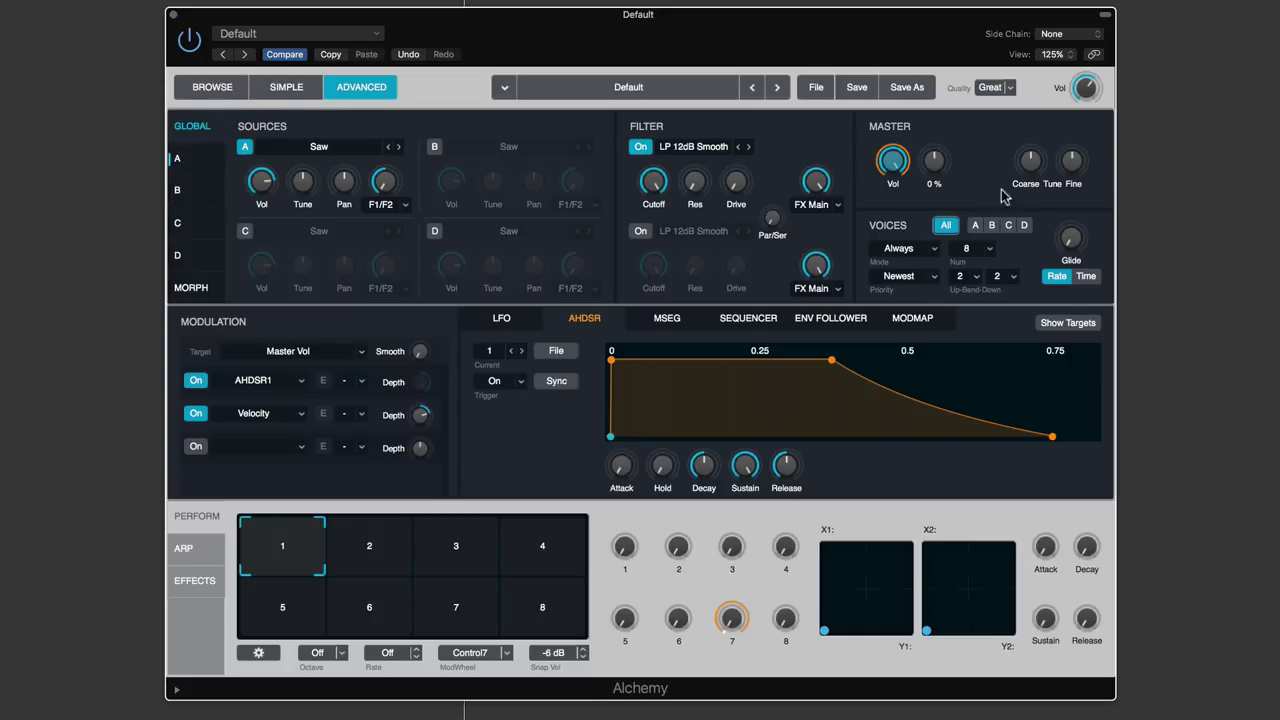
Enable sources B, C and D so all four sources play Saw waves
left_click(439, 152)
left_click(244, 231)
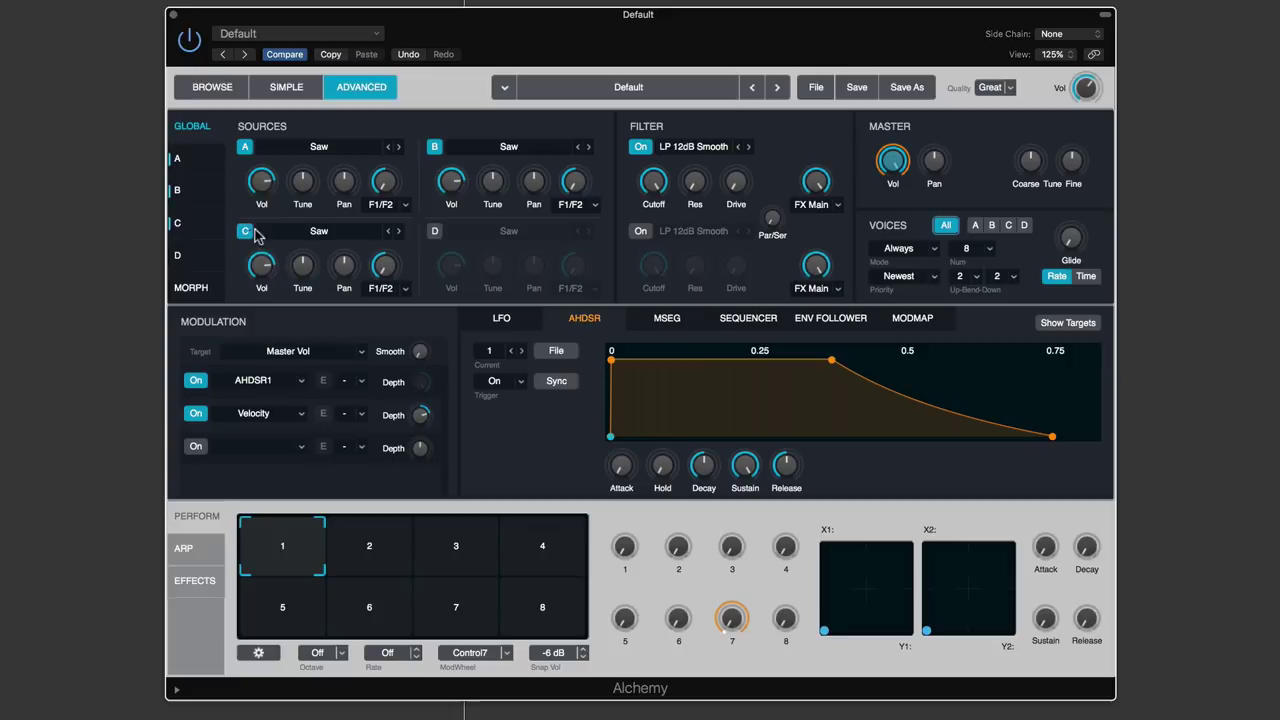
left_click(434, 231)
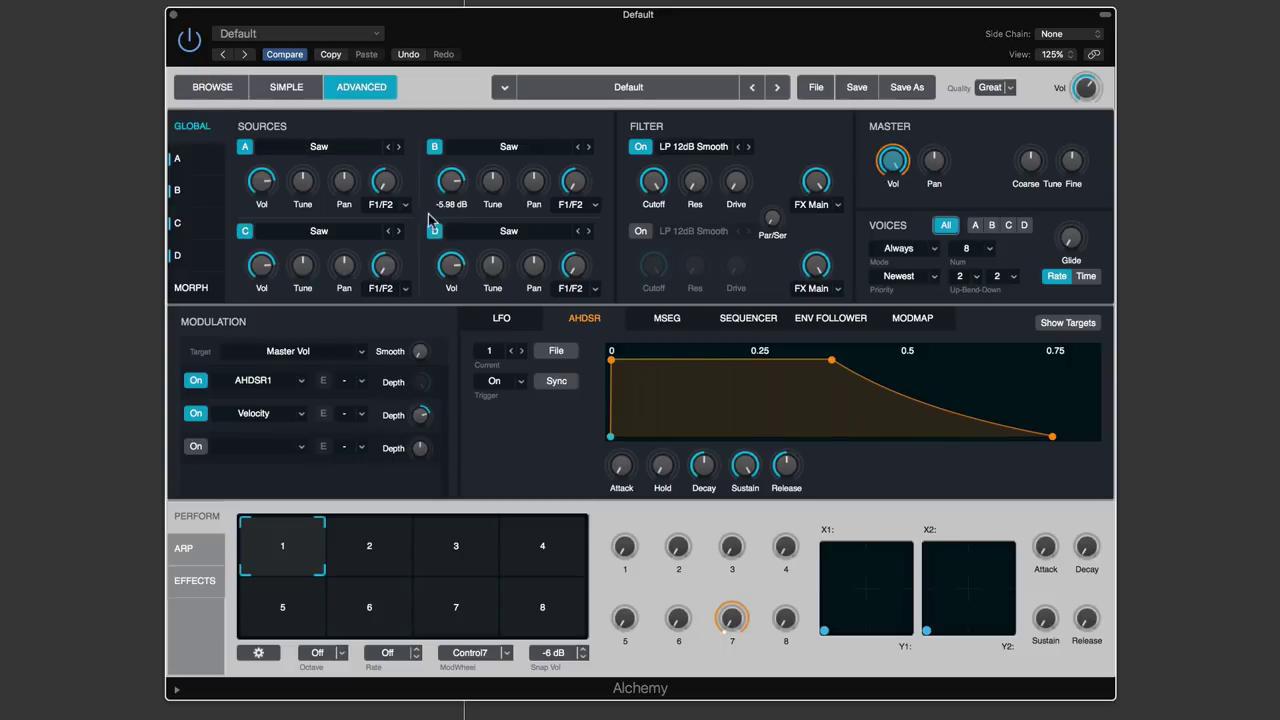
mouse_move(447, 253)
mouse_move(312, 172)
left_click(193, 127)
Switch on the second LP 12dB Smooth filter next to the first
left_click(385, 183)
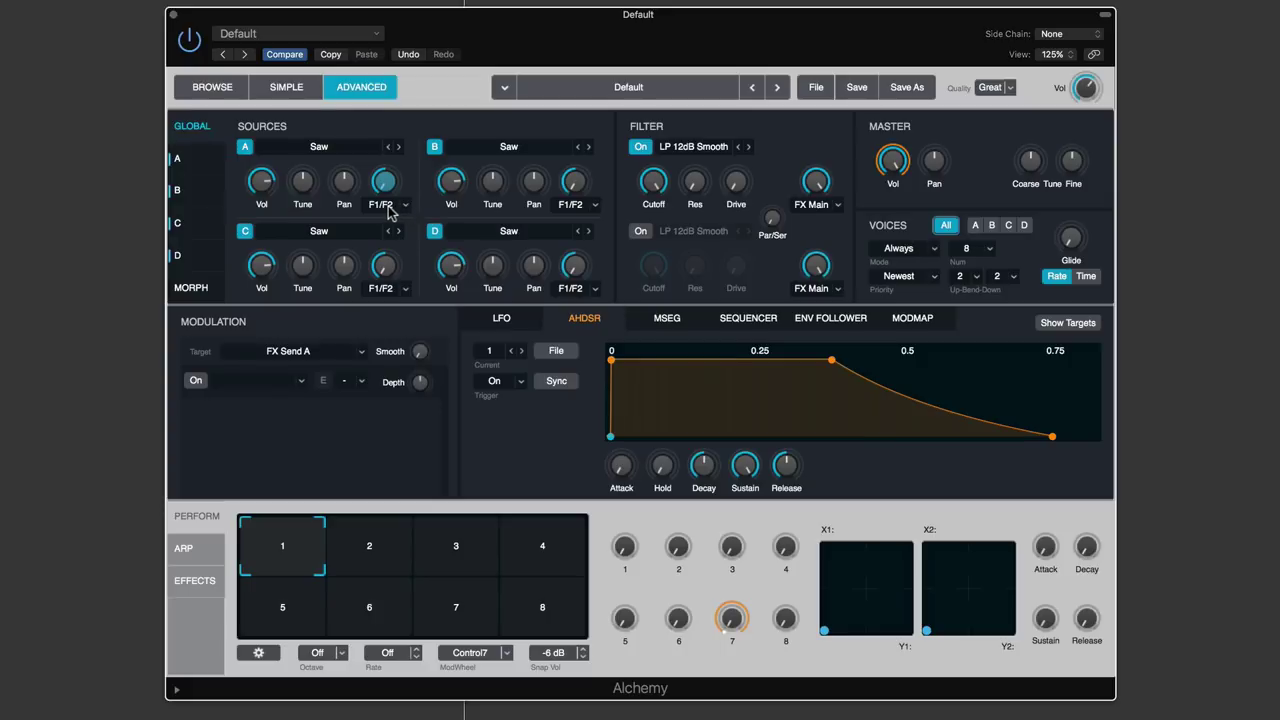
left_click(640, 231)
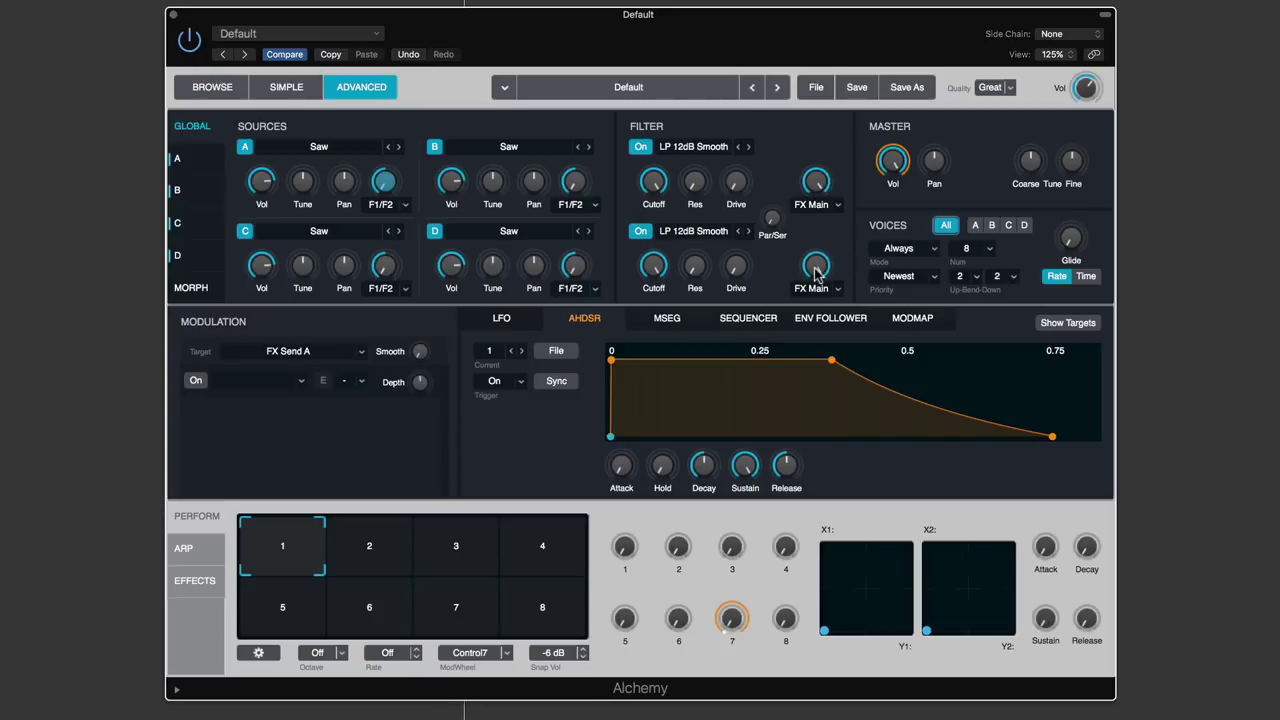
Keep filter 1's output on FX Main and switch the second filter off
left_click(839, 208)
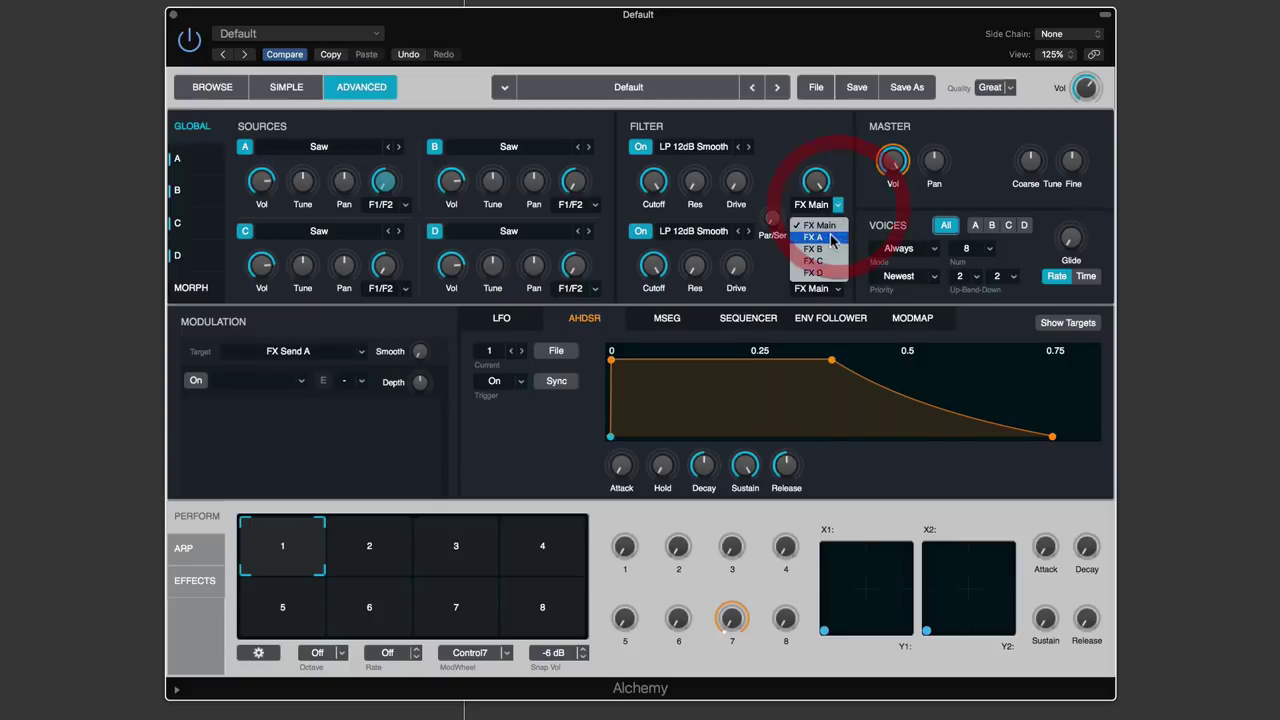
left_click(839, 172)
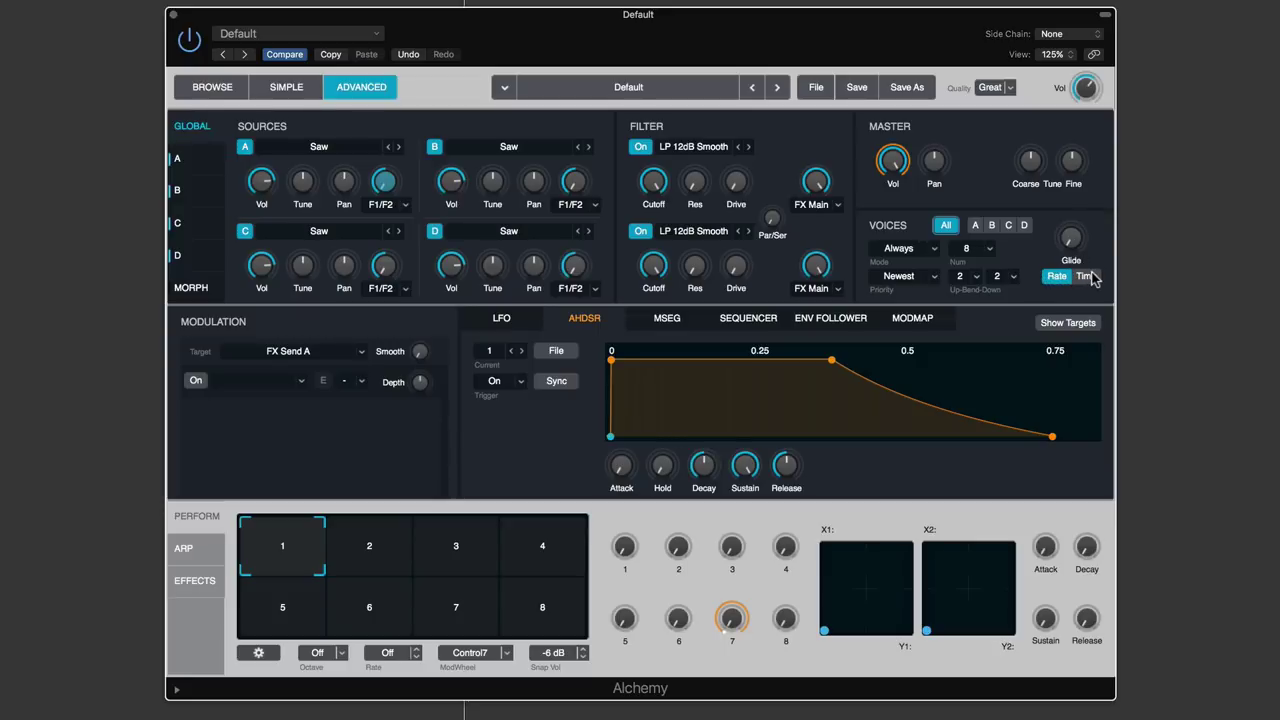
left_click(640, 231)
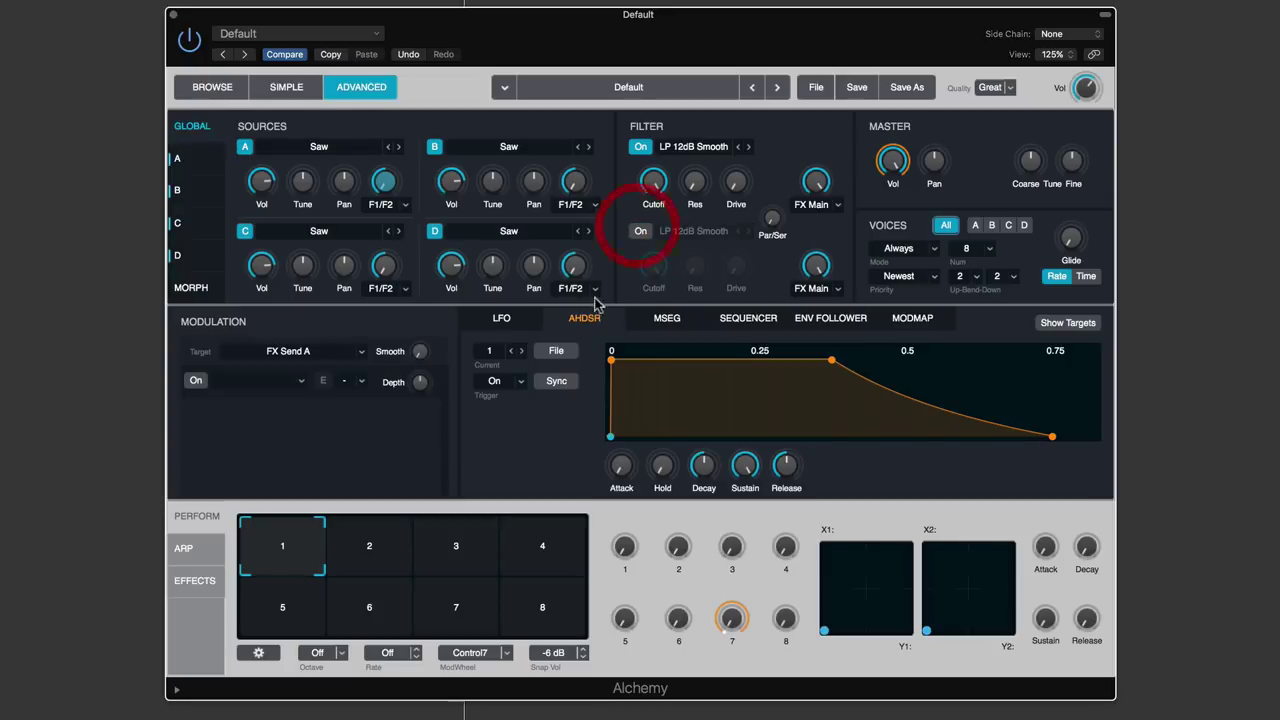
Toggle source D off and back on, then view source A's detail page
left_click(435, 232)
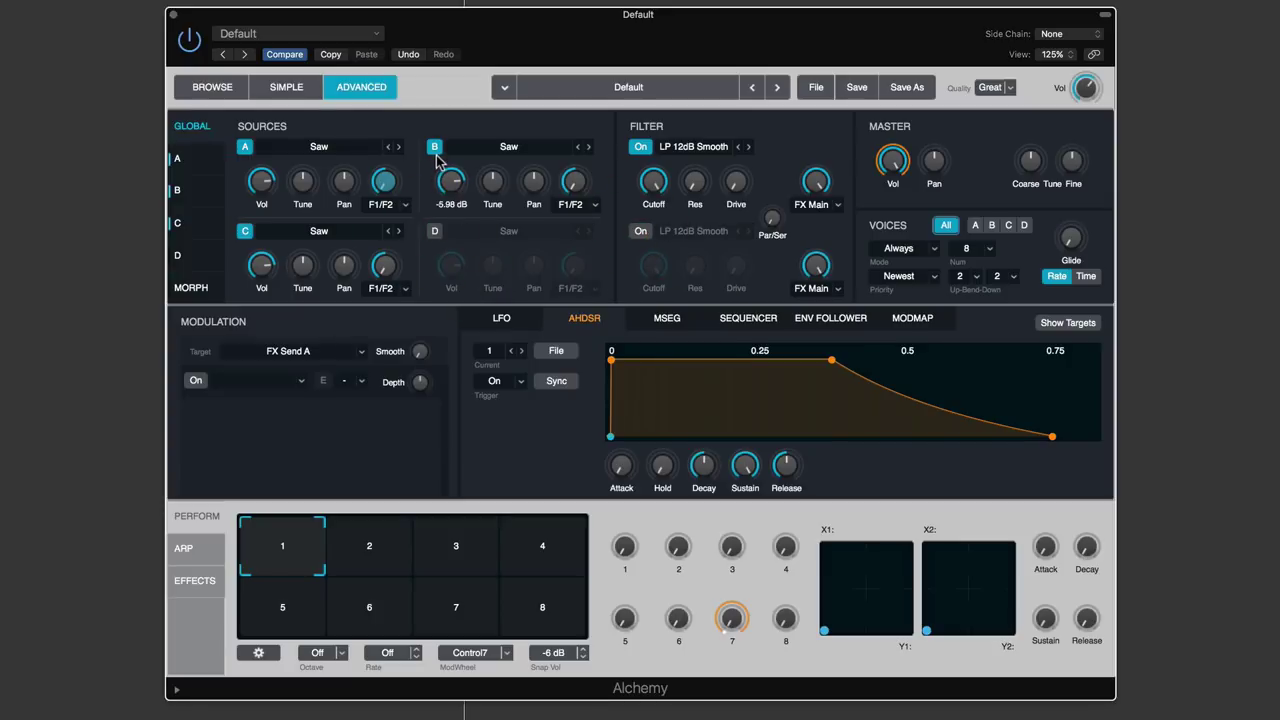
left_click(435, 231)
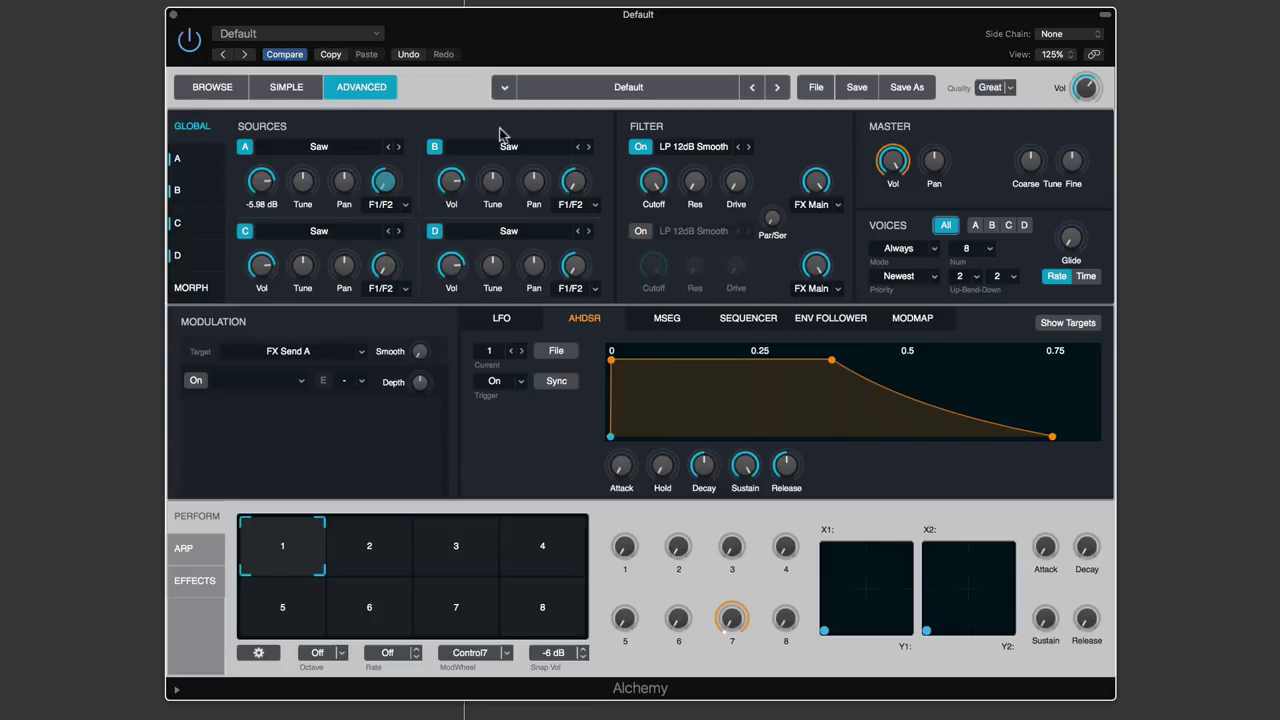
left_click(195, 165)
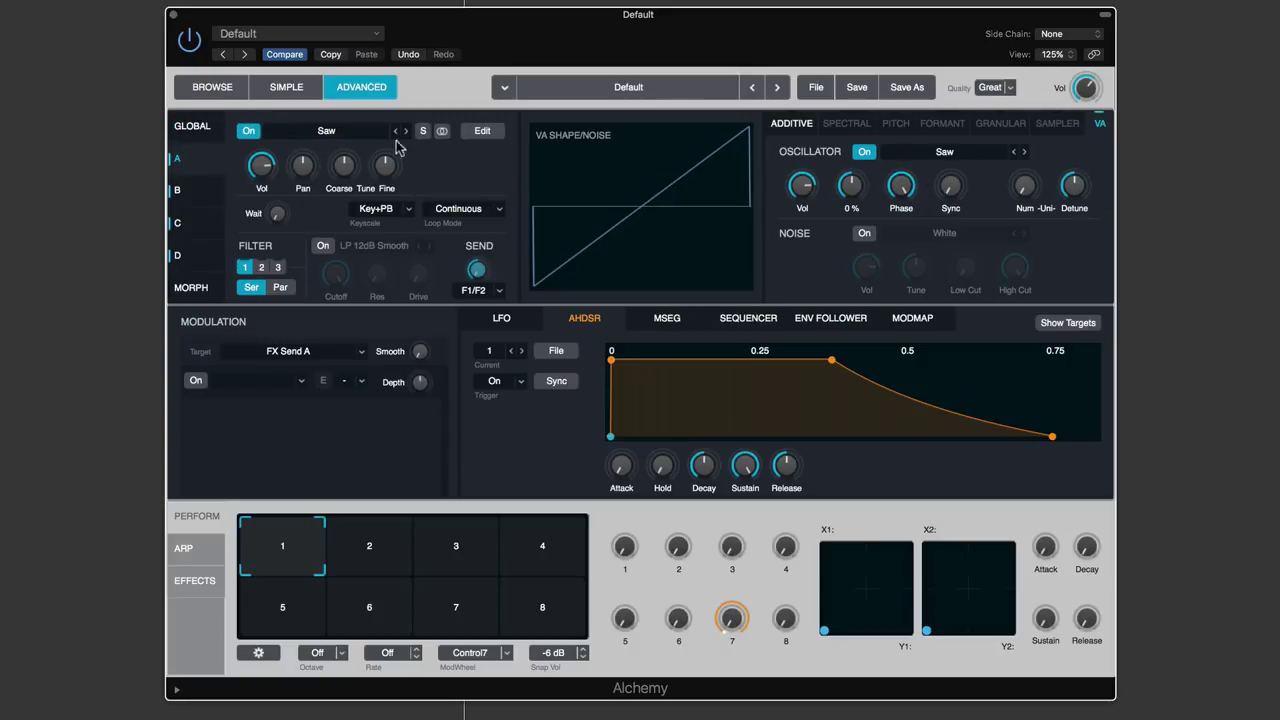
Look through the B, C, D and MORPH pages, then return to GLOBAL
left_click(180, 192)
left_click(180, 223)
left_click(188, 254)
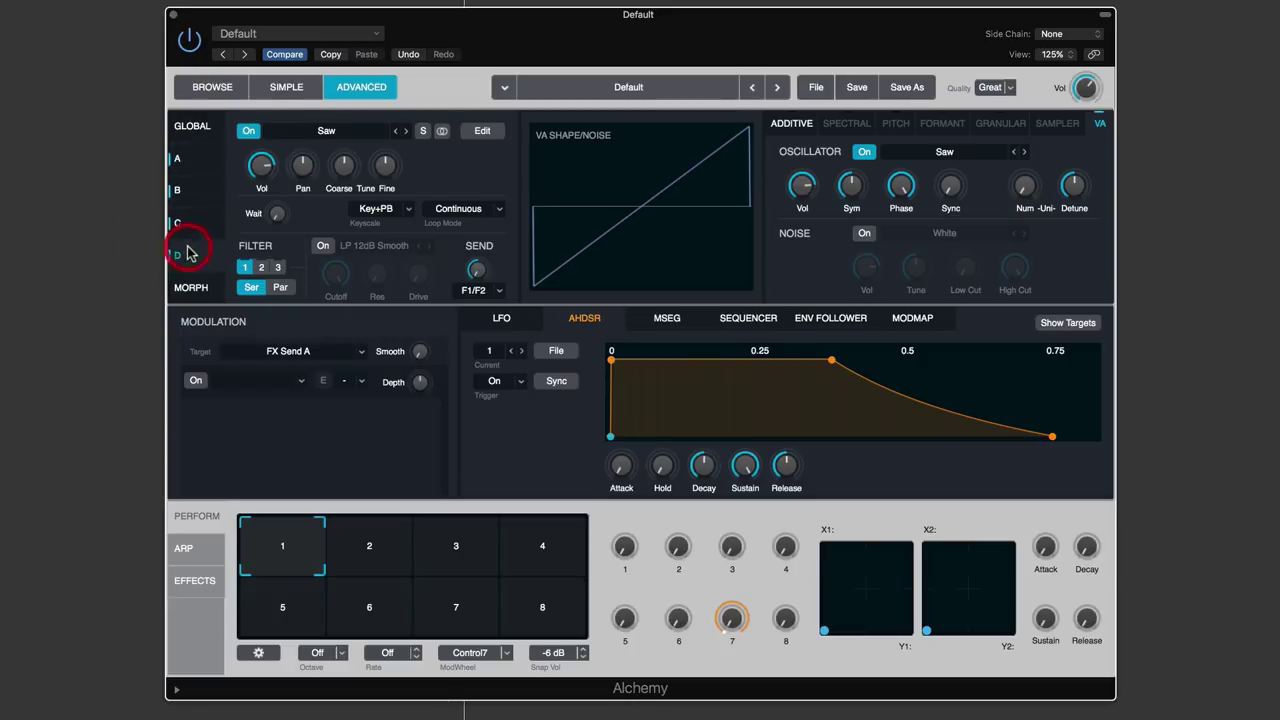
left_click(192, 288)
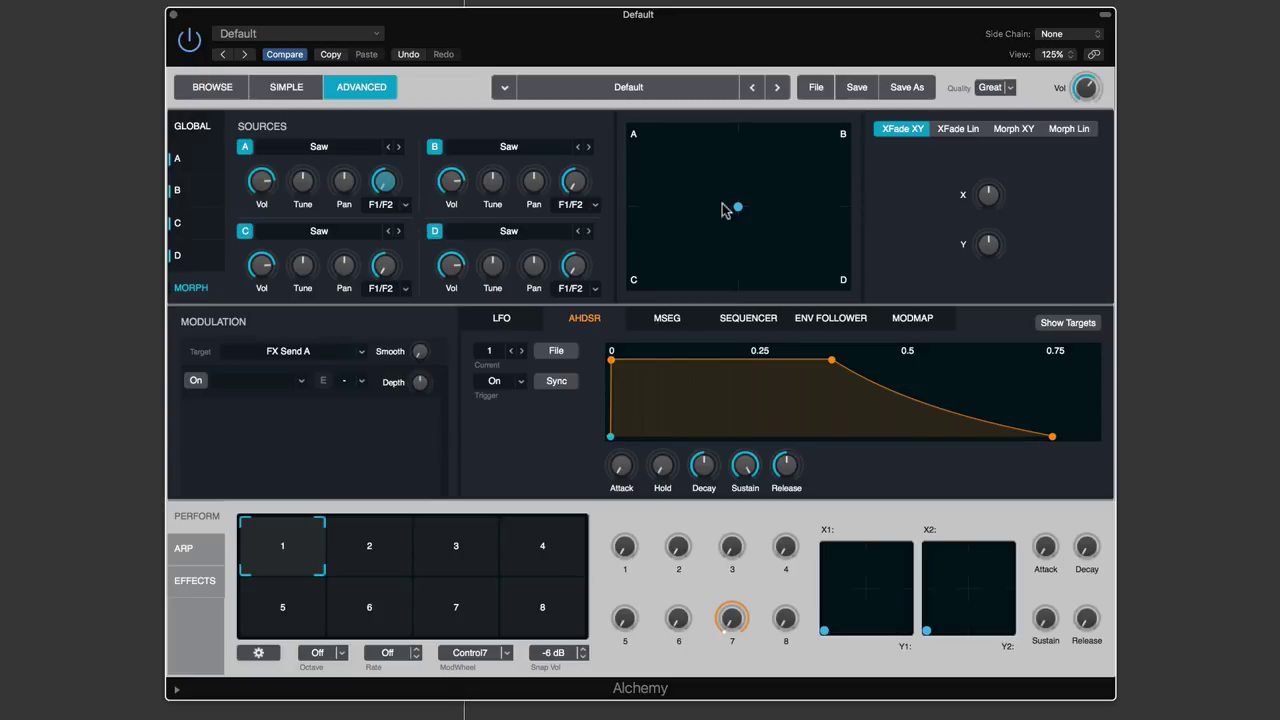
left_click(192, 127)
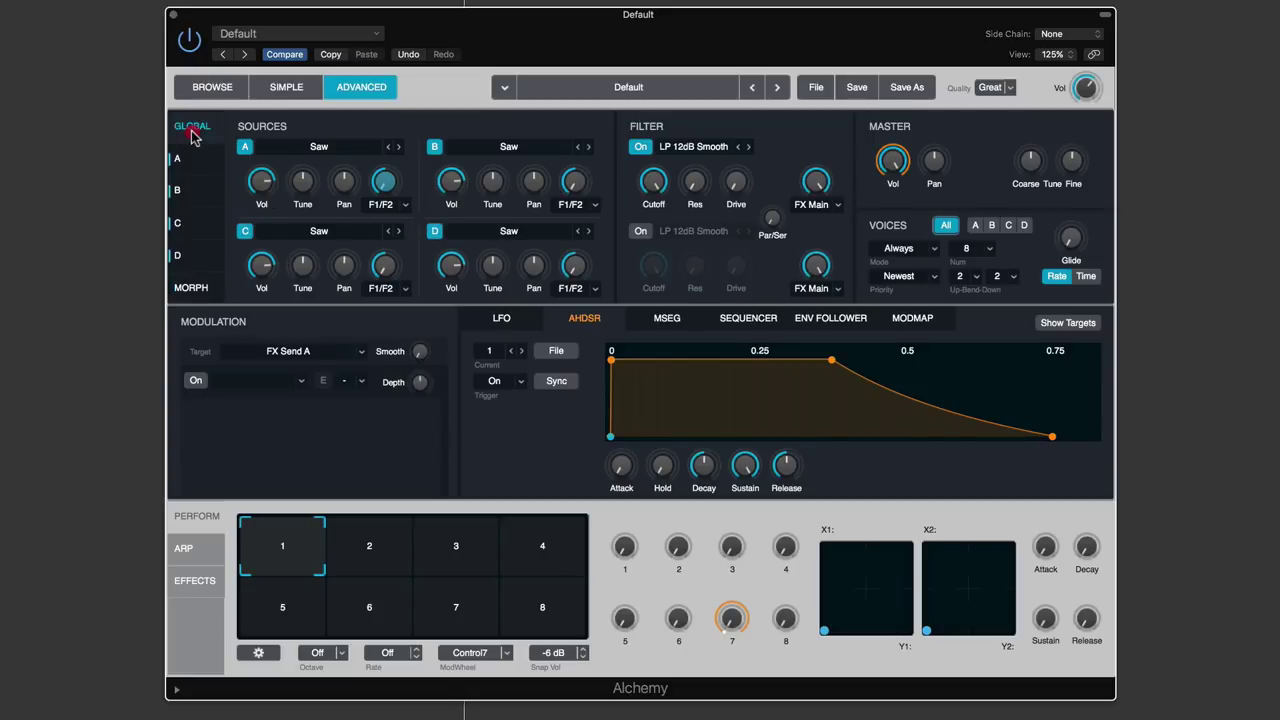
Switch off sources D, C and B, leaving only source A, and view its page
left_click(434, 231)
left_click(246, 231)
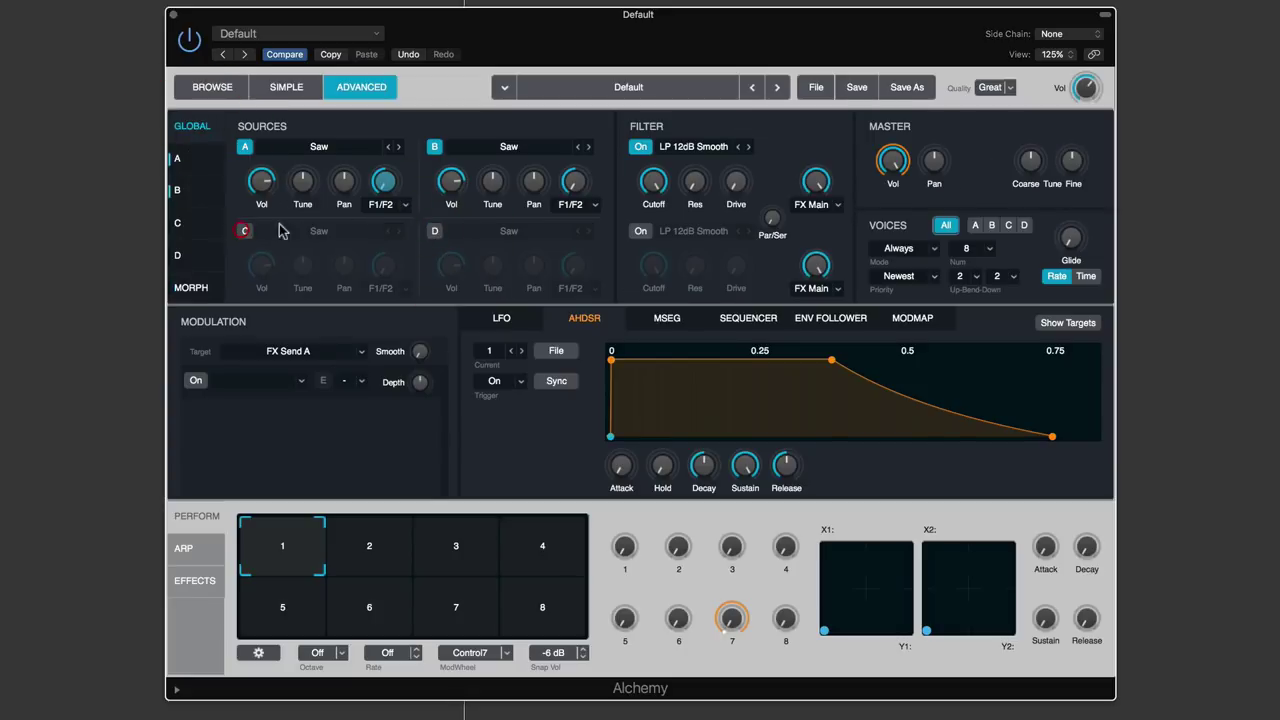
left_click(437, 148)
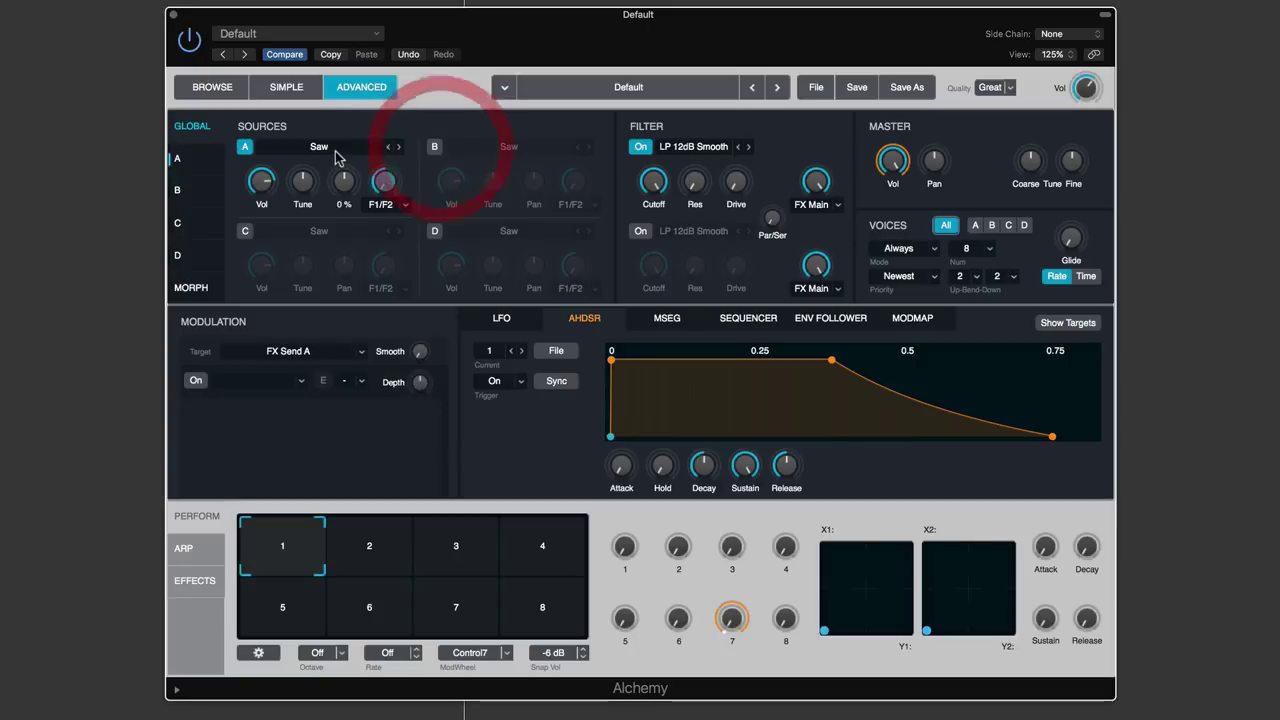
left_click(180, 161)
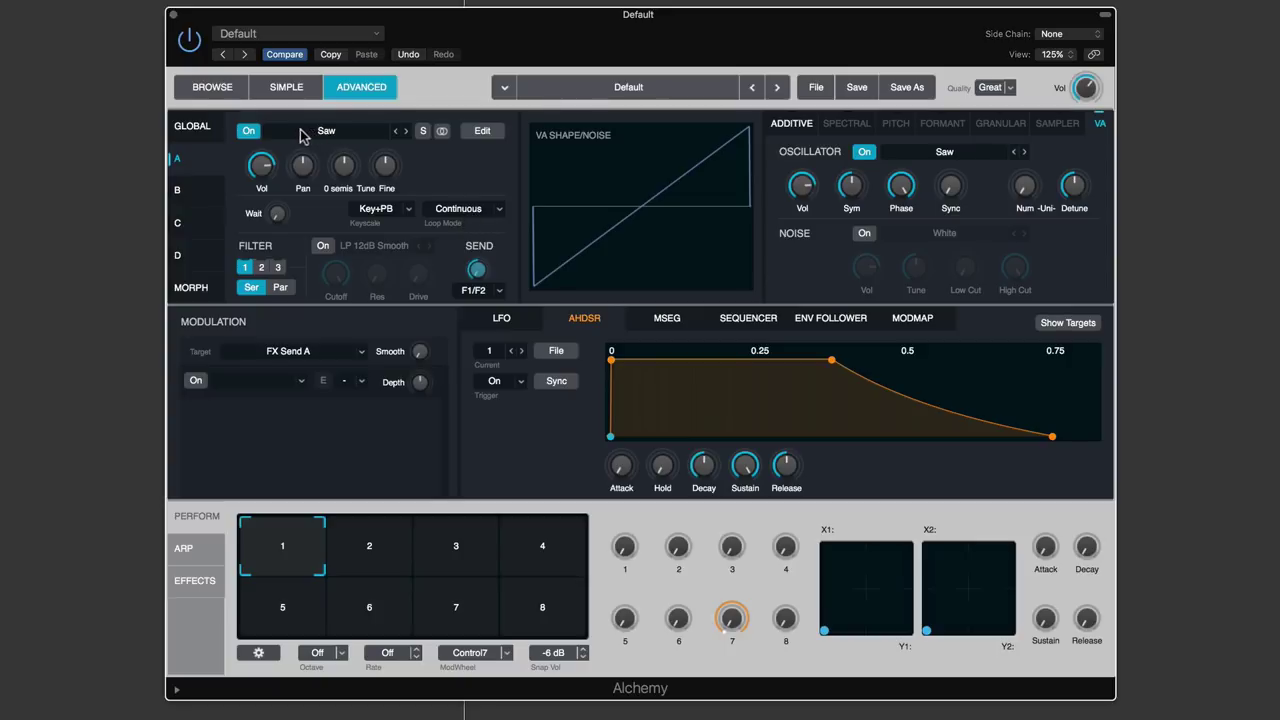
Check source A's Saw selector menu on GLOBAL, then reopen it from source A's page
left_click(192, 126)
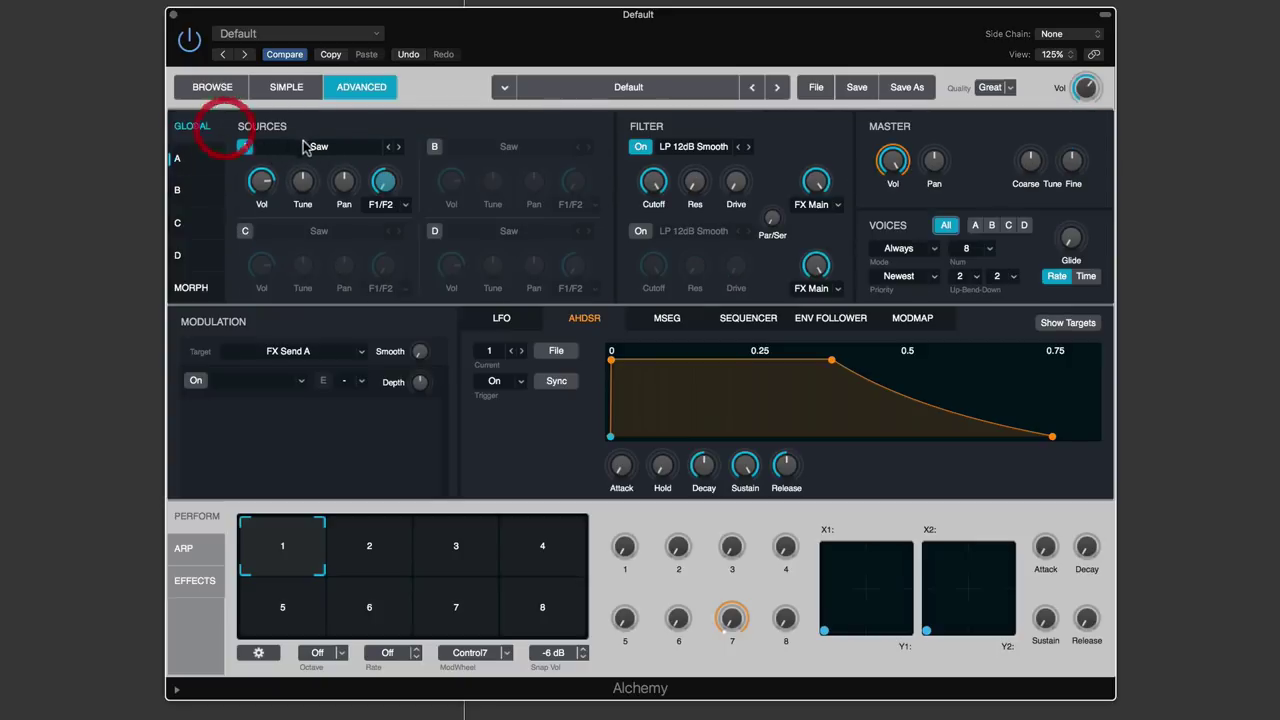
left_click(330, 148)
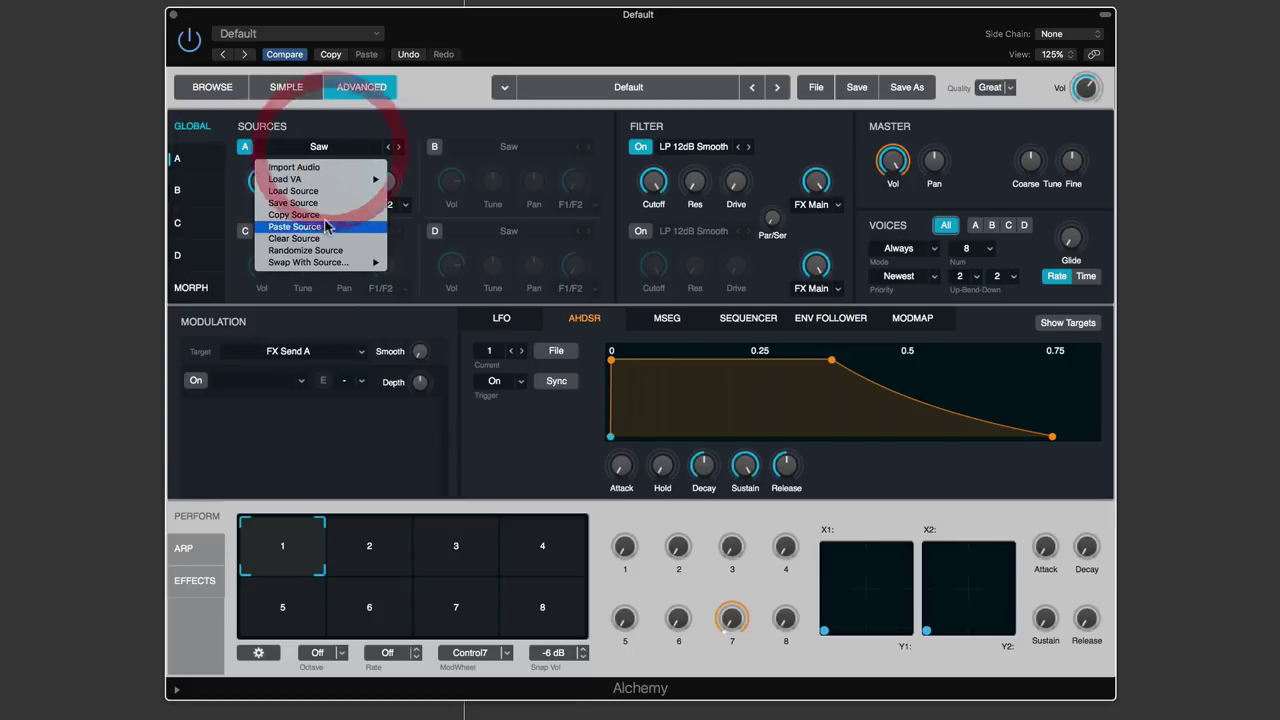
left_click(330, 138)
left_click(197, 162)
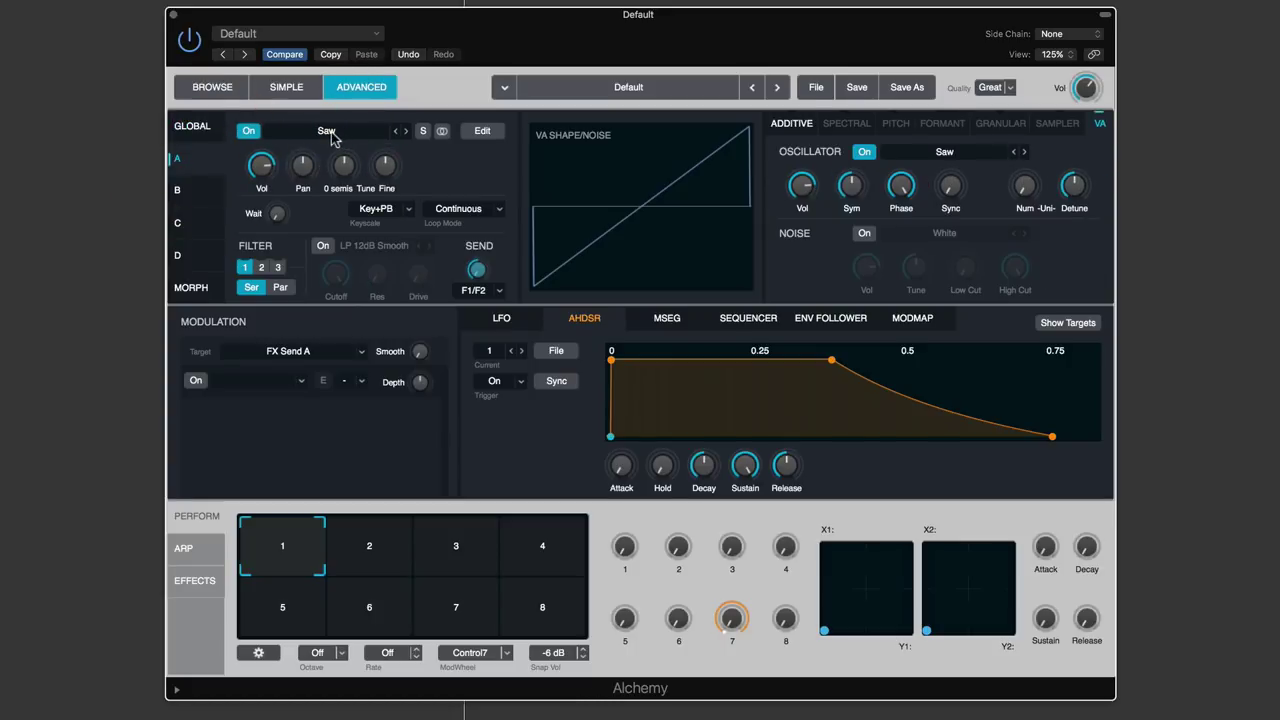
left_click(331, 132)
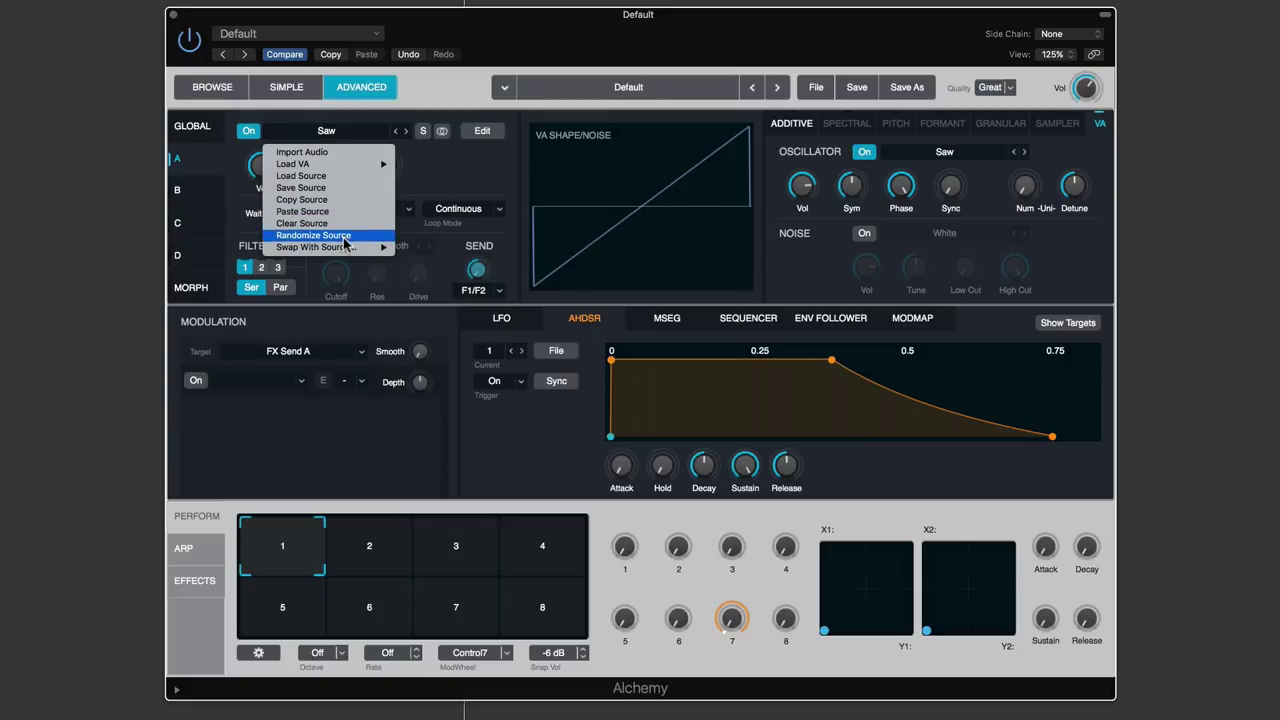
mouse_move(355, 255)
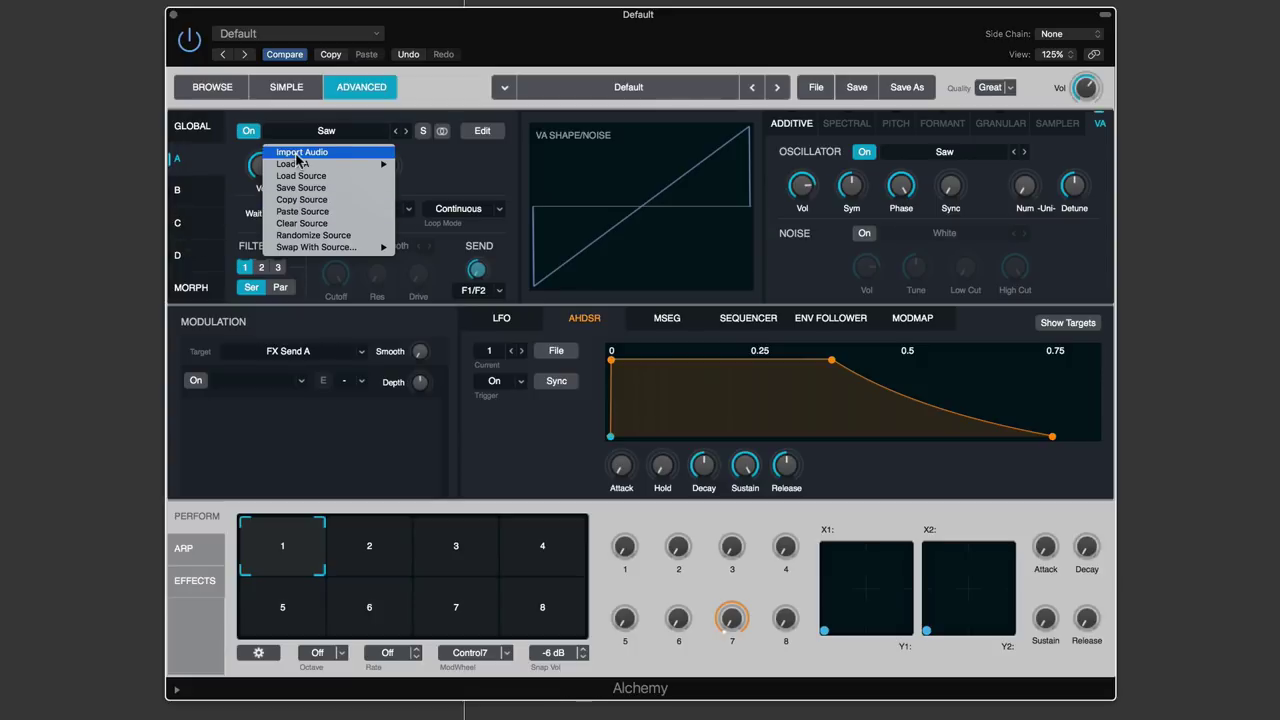
mouse_move(297, 166)
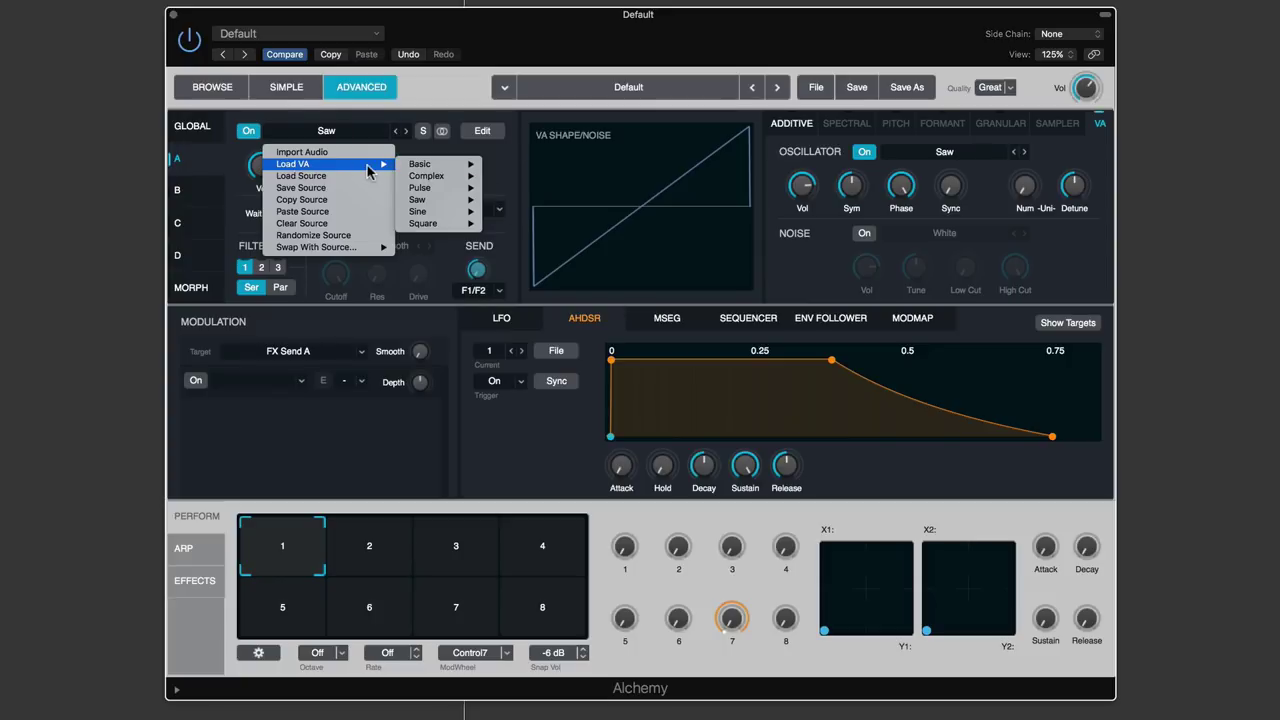
mouse_move(427, 180)
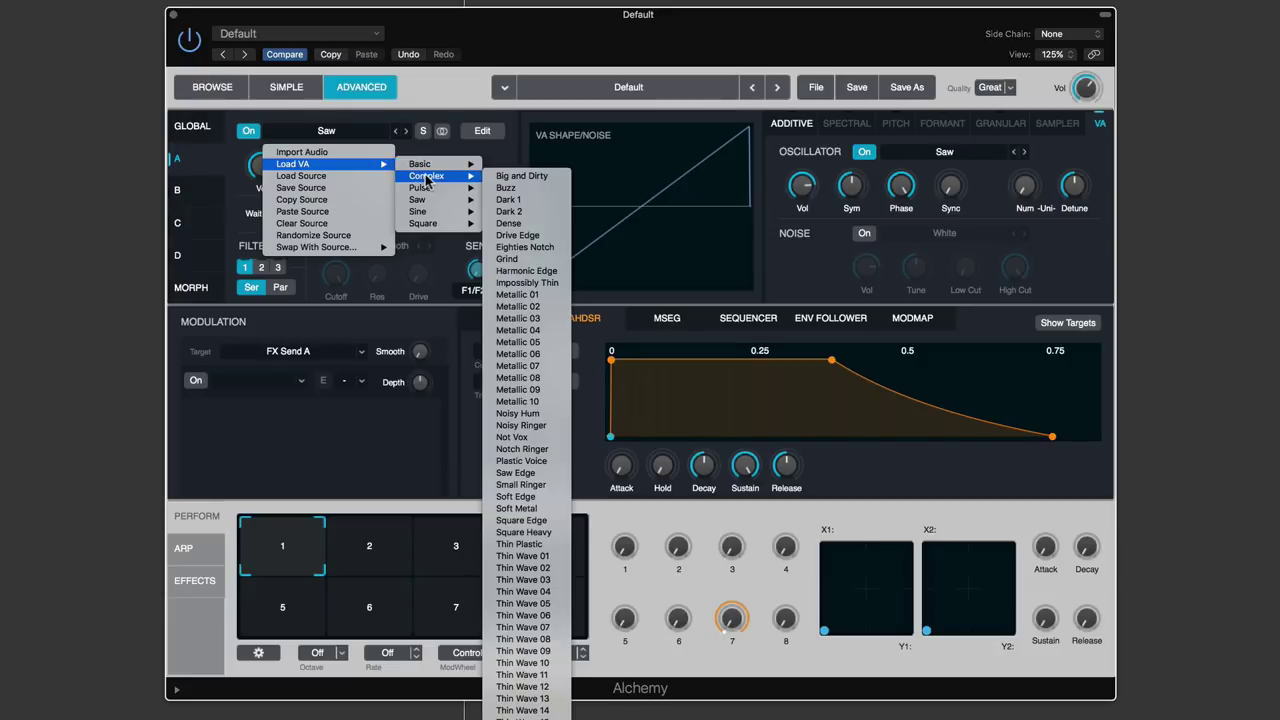
mouse_move(430, 226)
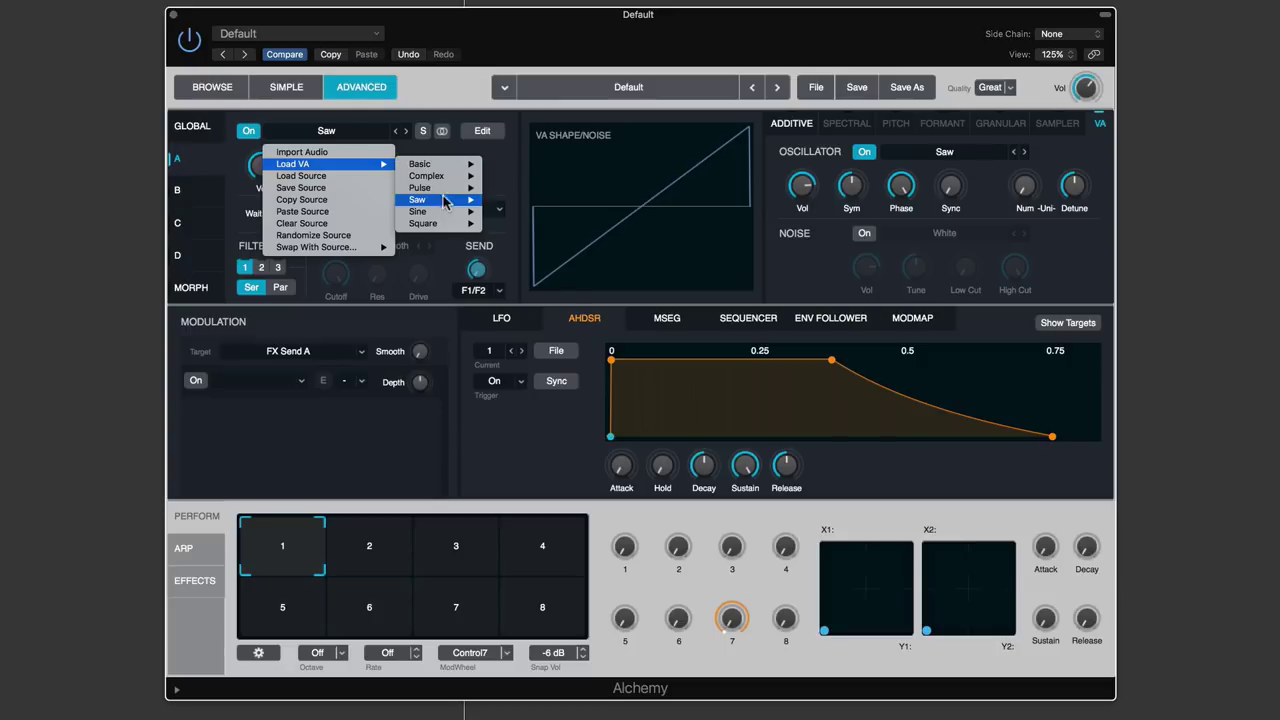
left_click(977, 176)
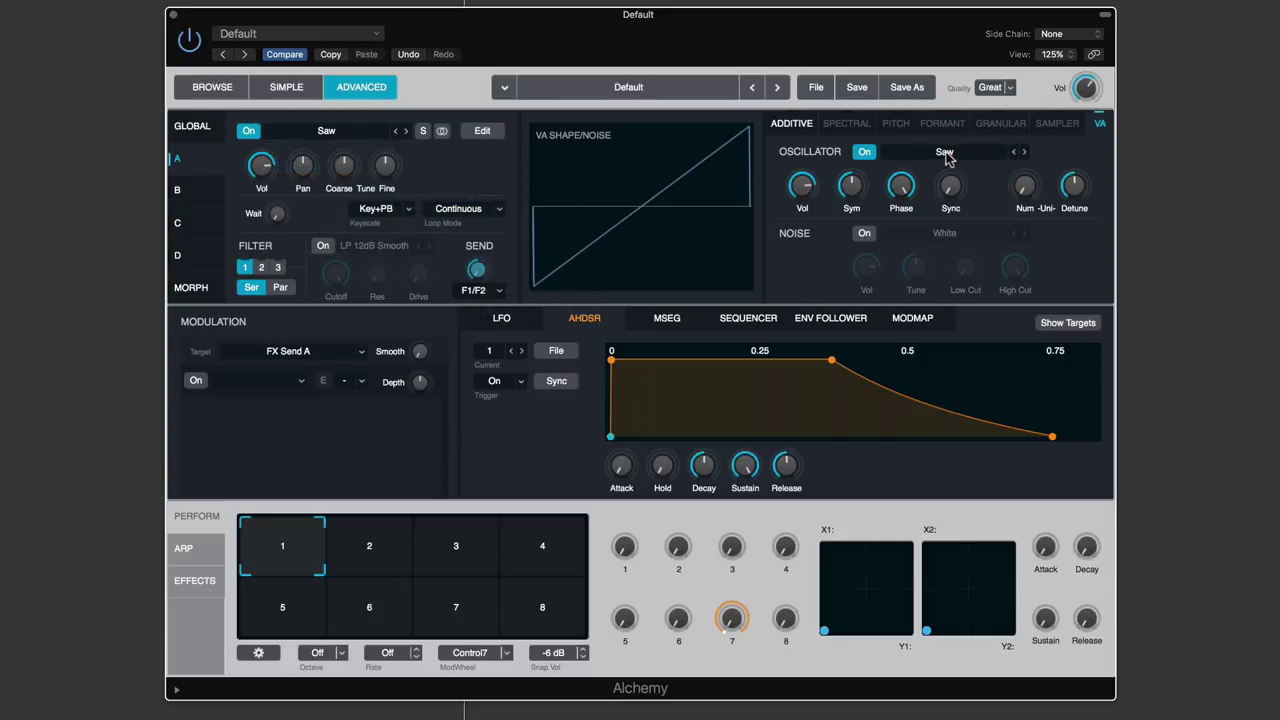
left_click(945, 156)
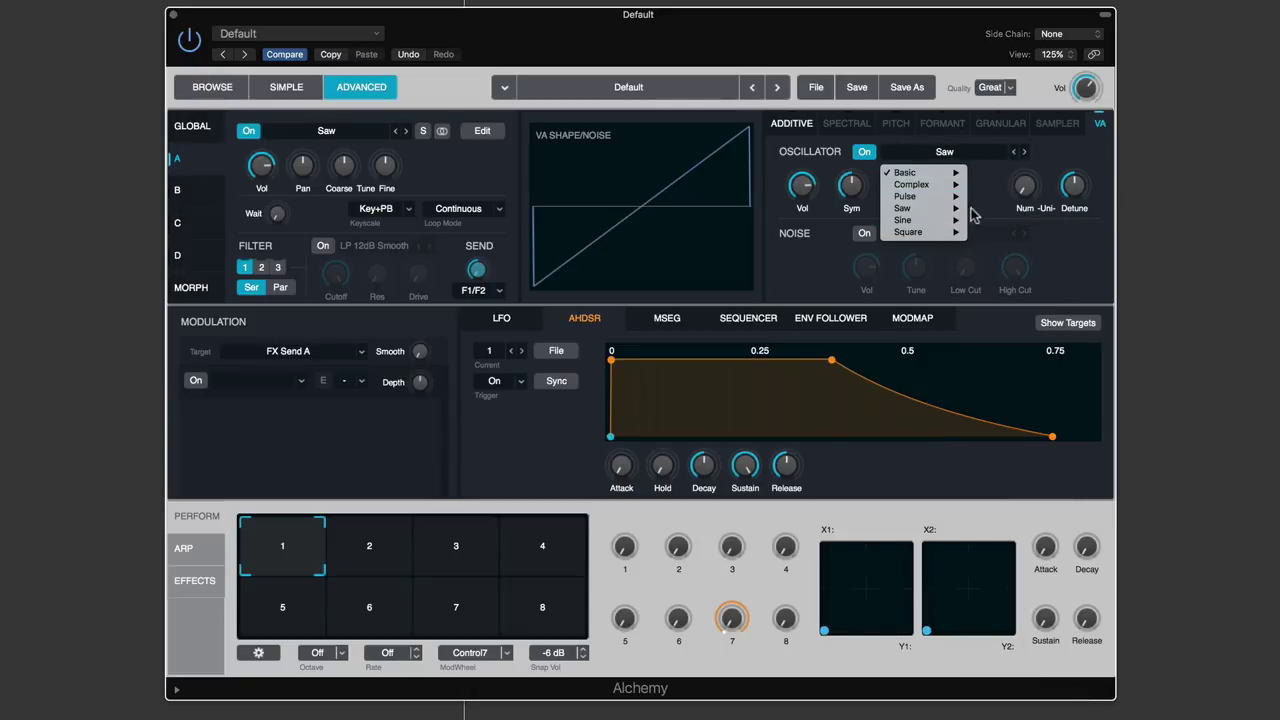
mouse_move(957, 215)
left_click(983, 170)
left_click(324, 130)
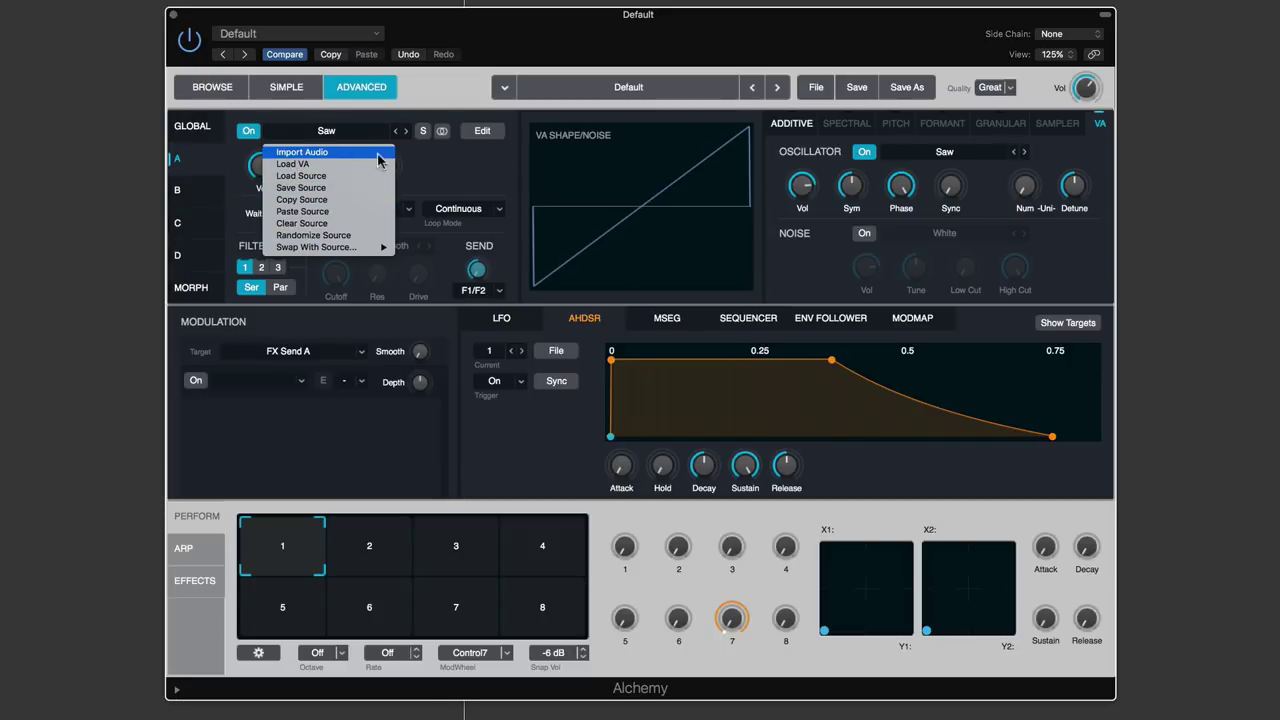
left_click(456, 164)
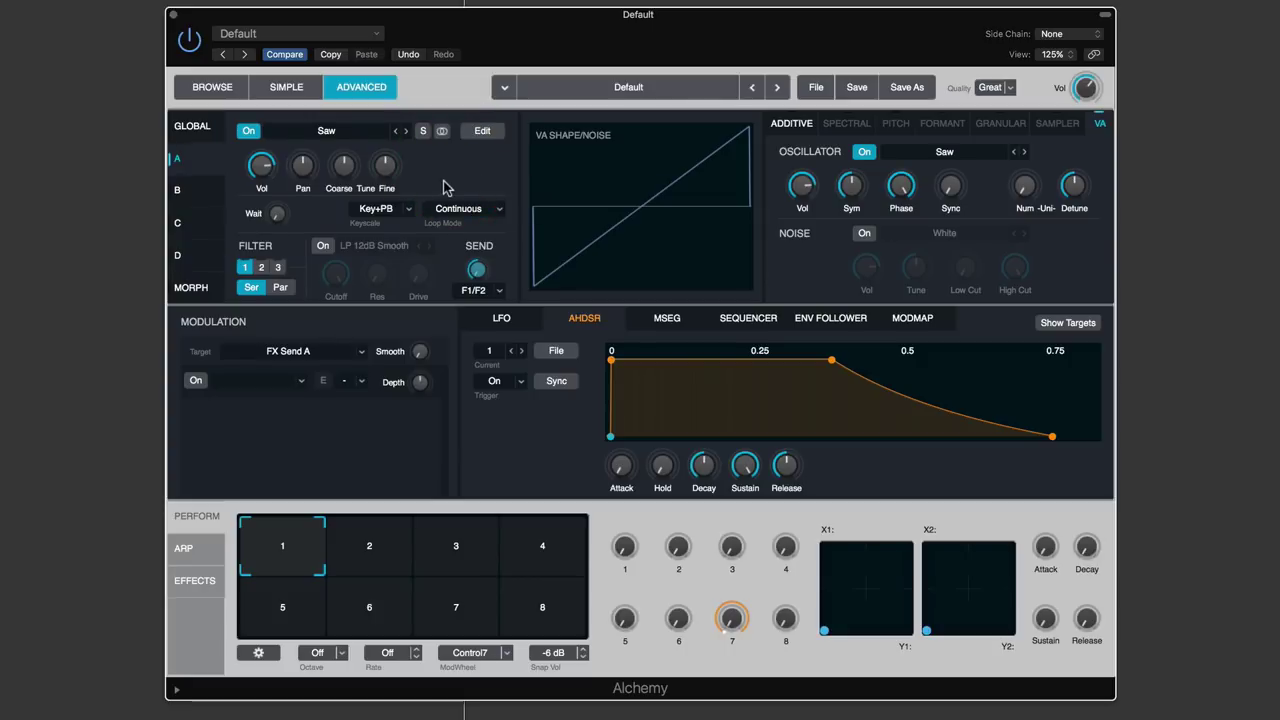
left_click(423, 133)
left_click(424, 136)
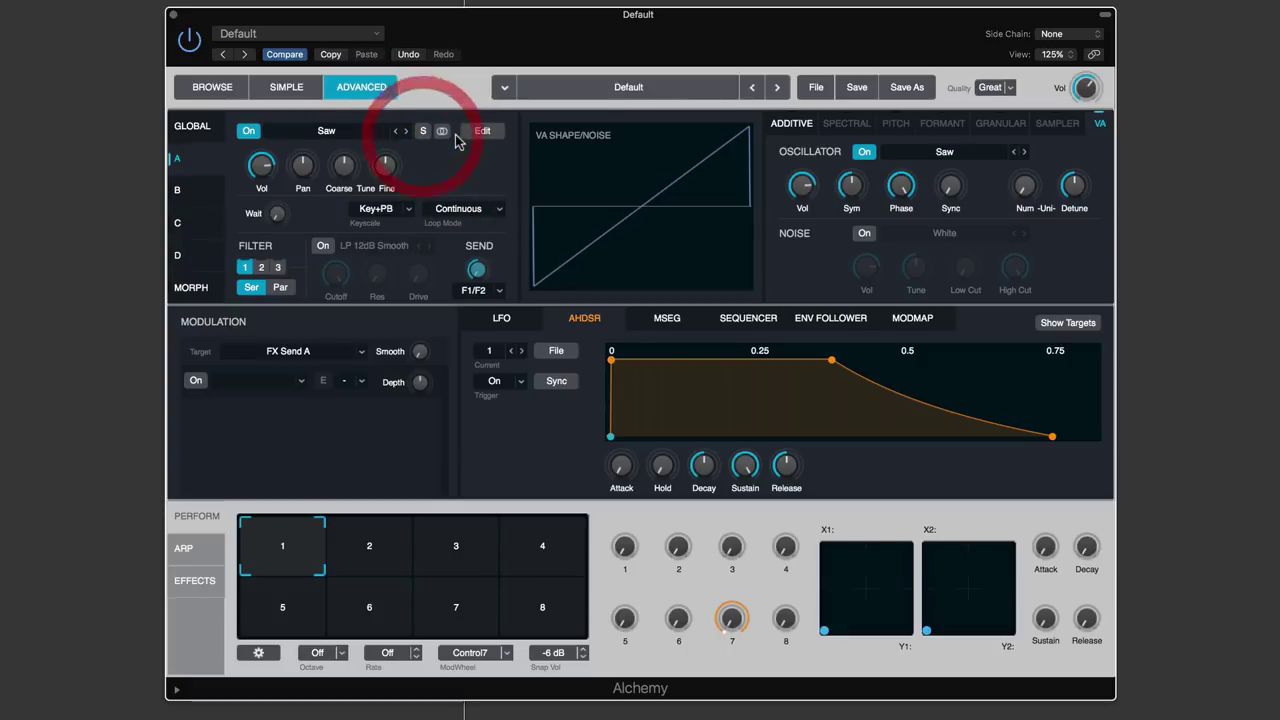
left_click(442, 133)
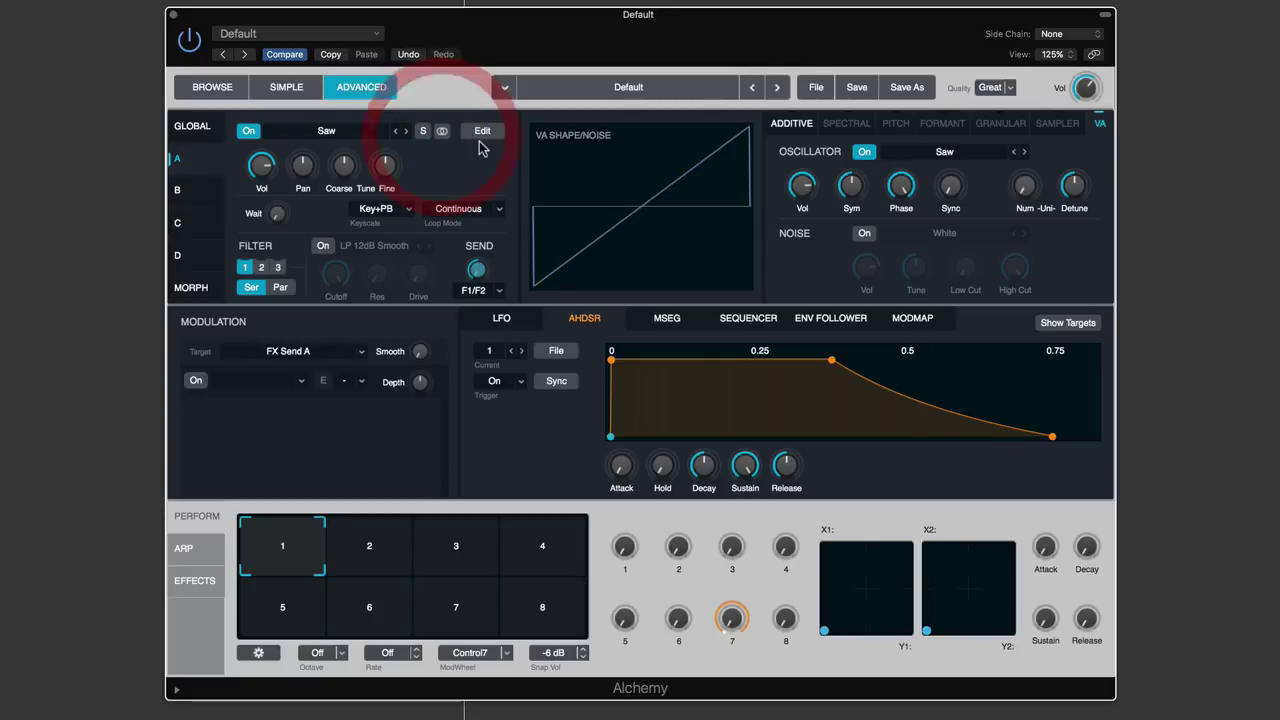
left_click(483, 133)
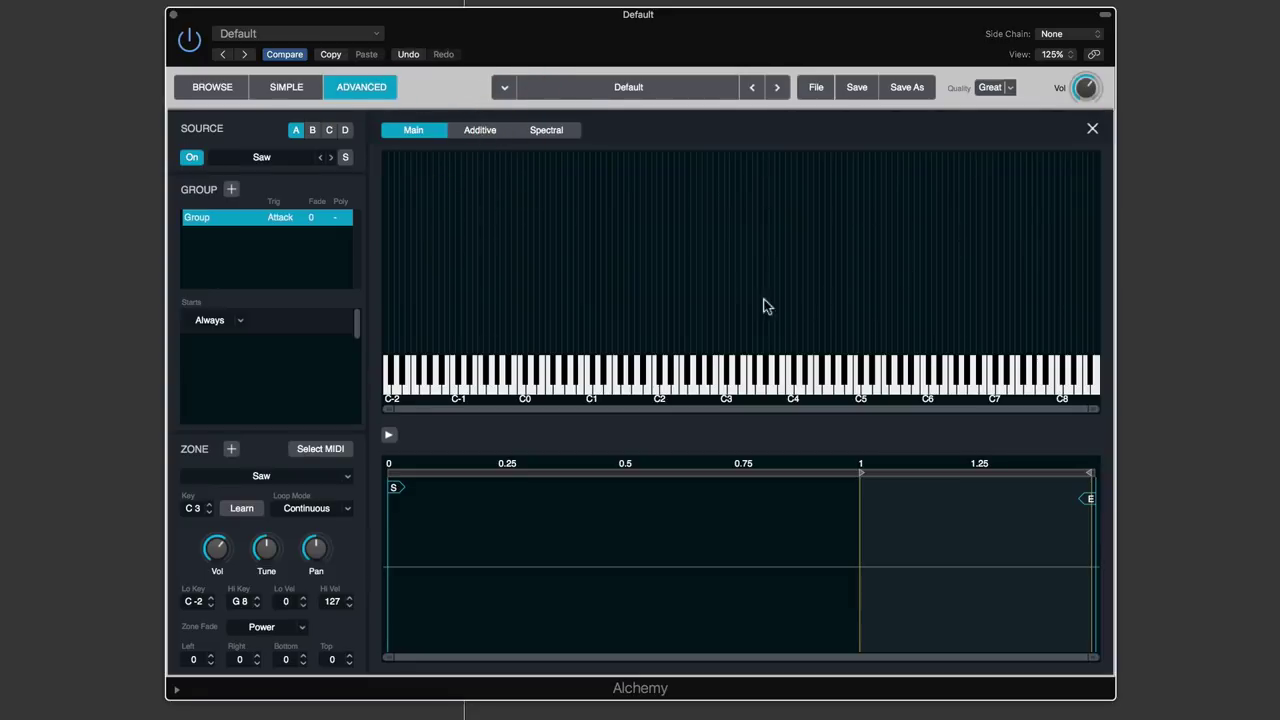
left_click(1093, 131)
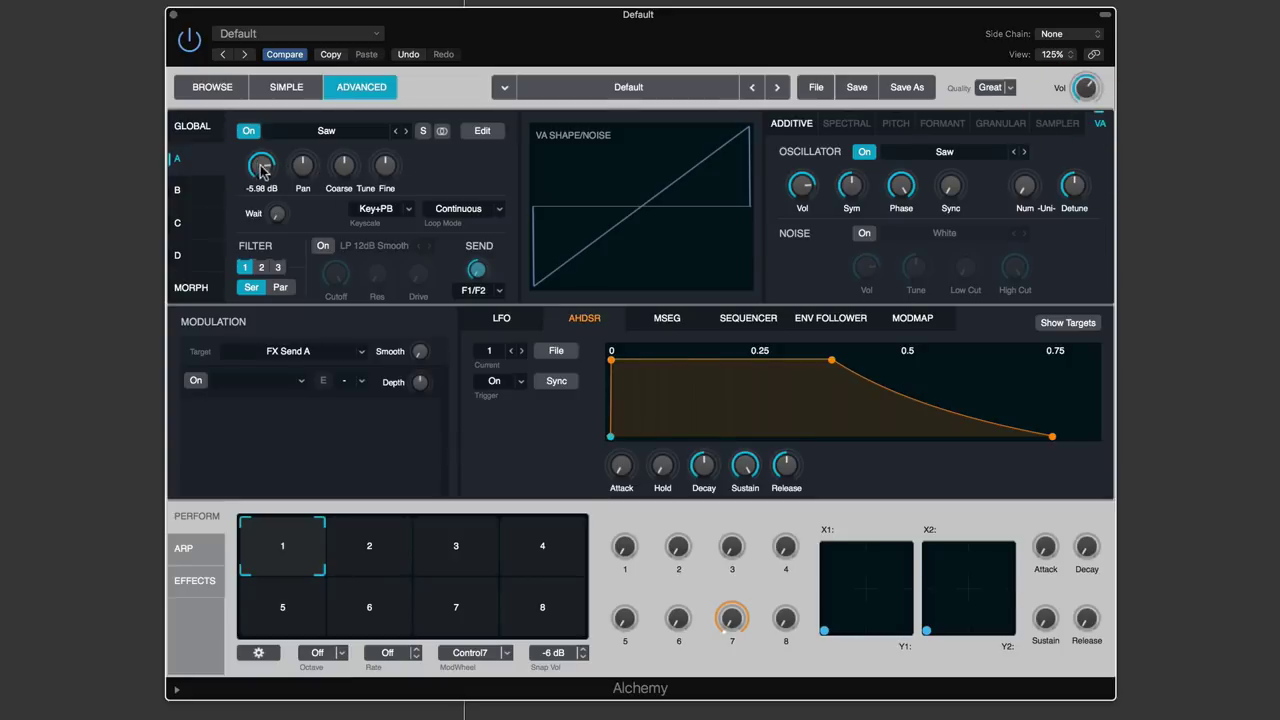
left_click(192, 126)
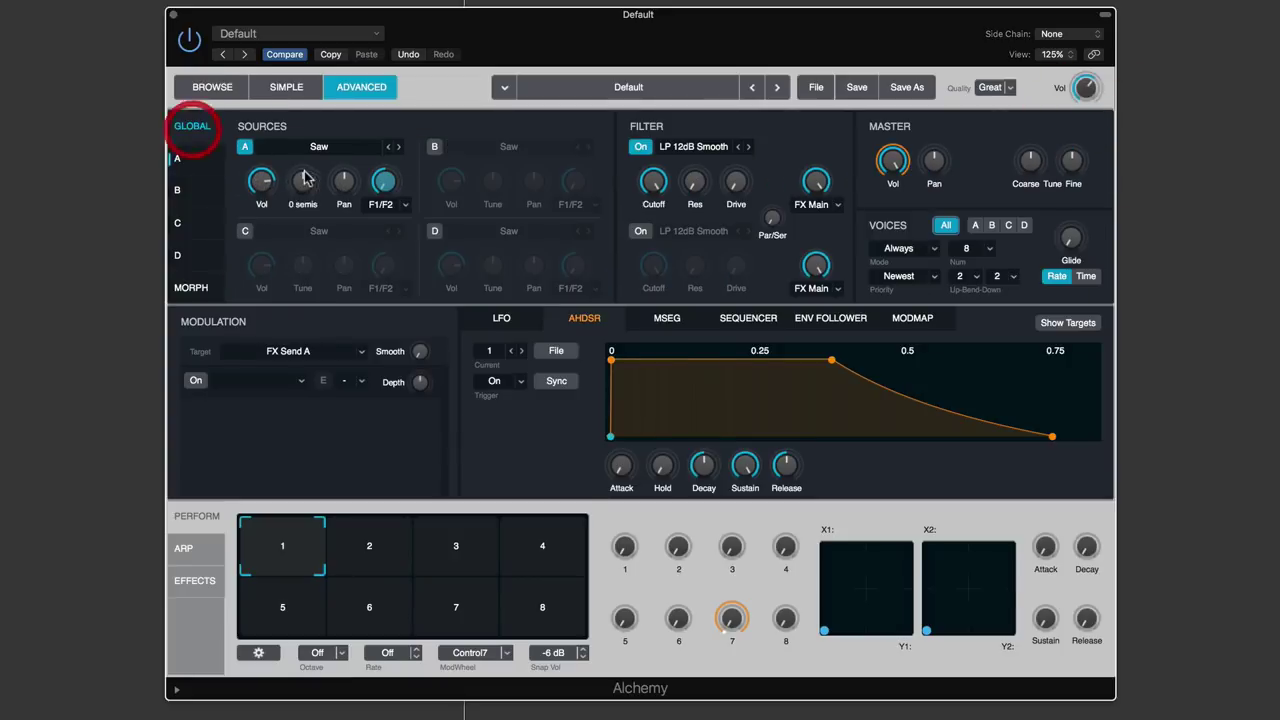
left_click(196, 157)
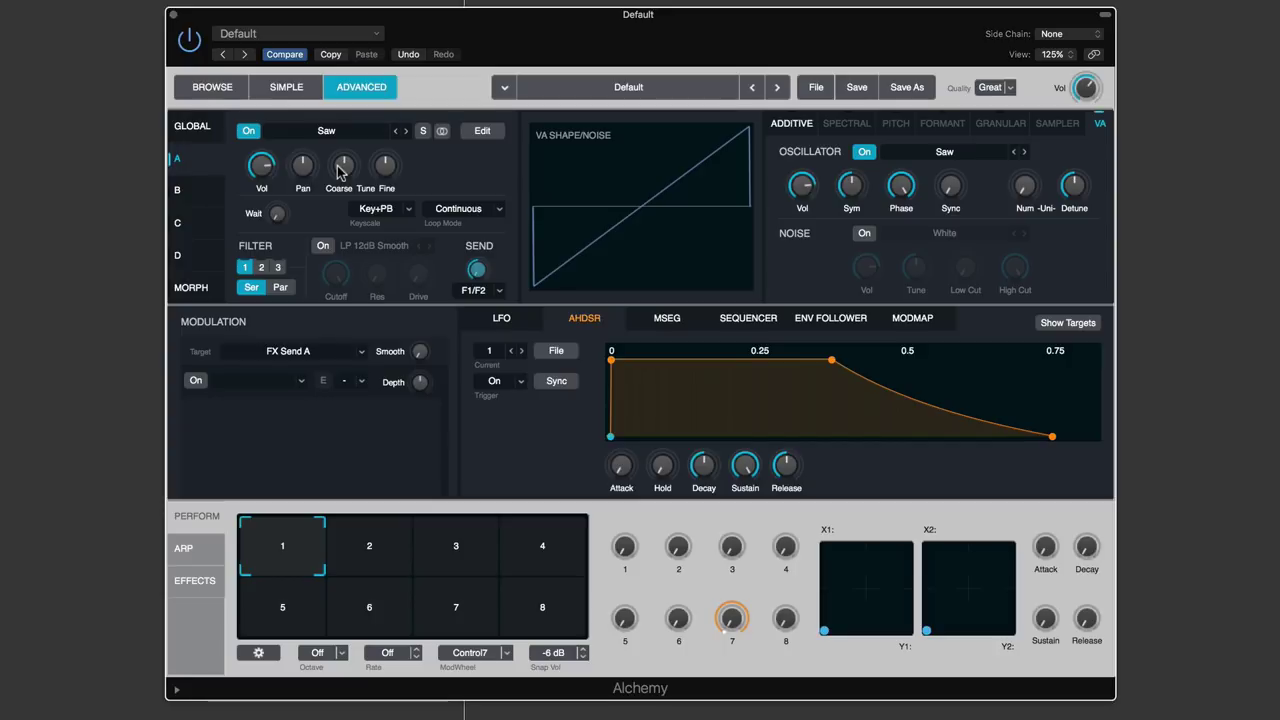
mouse_move(381, 170)
mouse_move(276, 226)
mouse_move(277, 214)
left_mouse_down()
mouse_move(276, 160)
mouse_move(289, 216)
left_mouse_up()
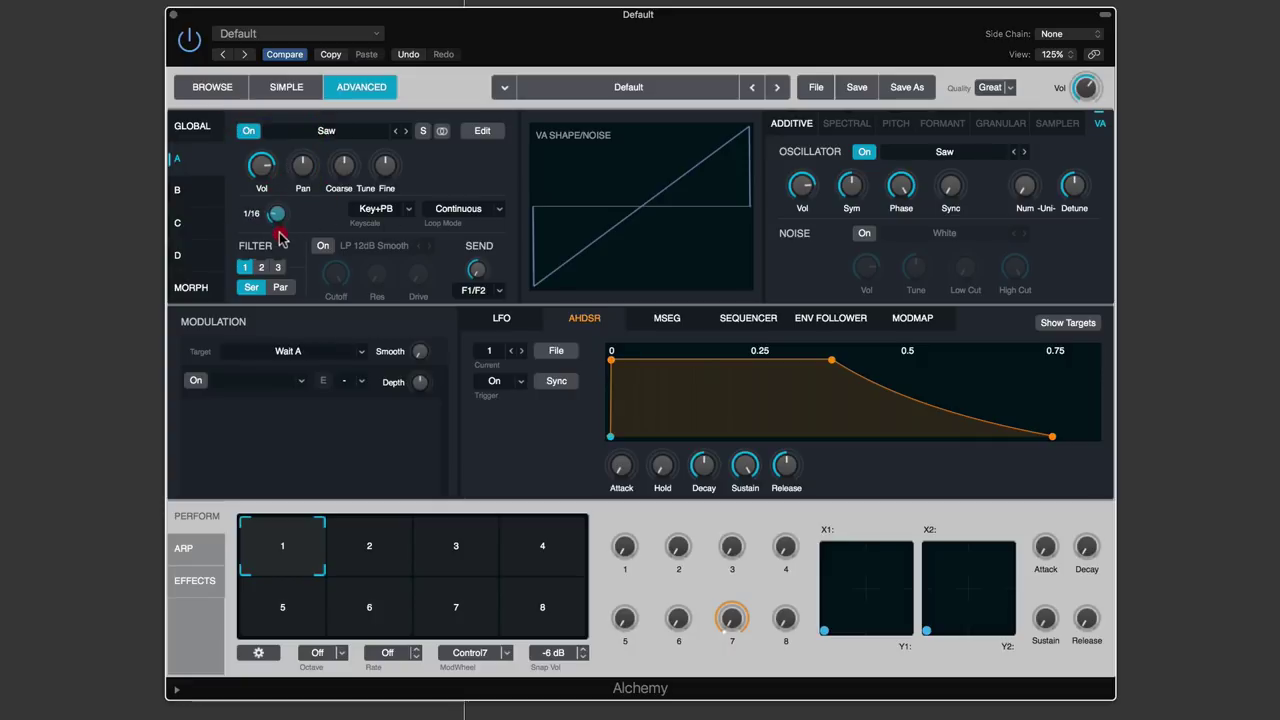
left_click_drag(280, 238, 337, 322)
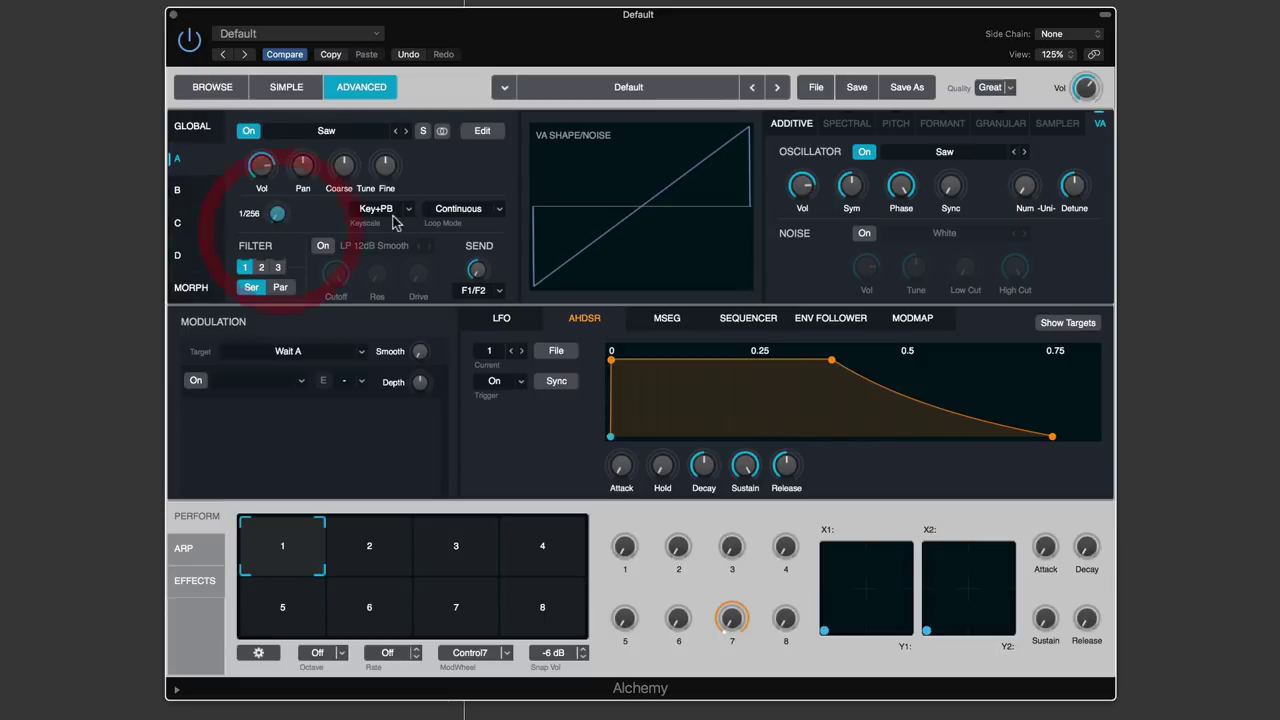
left_click_drag(279, 214, 289, 242)
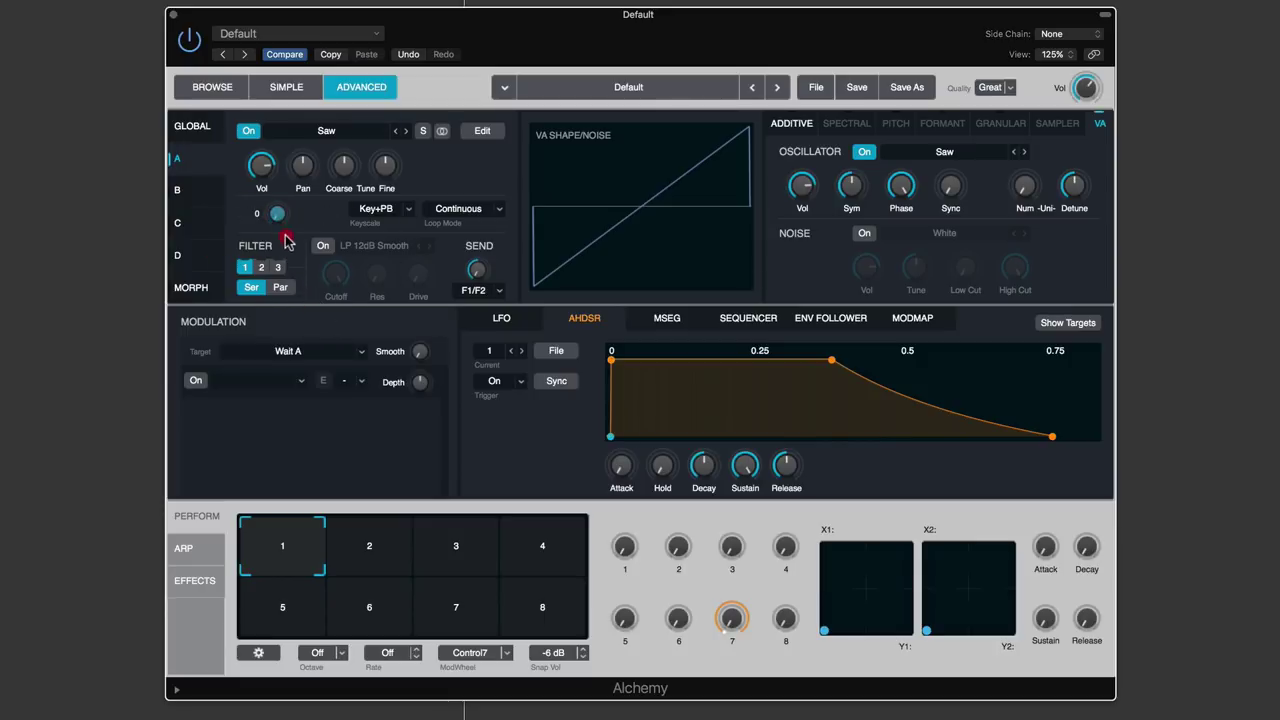
left_click(386, 209)
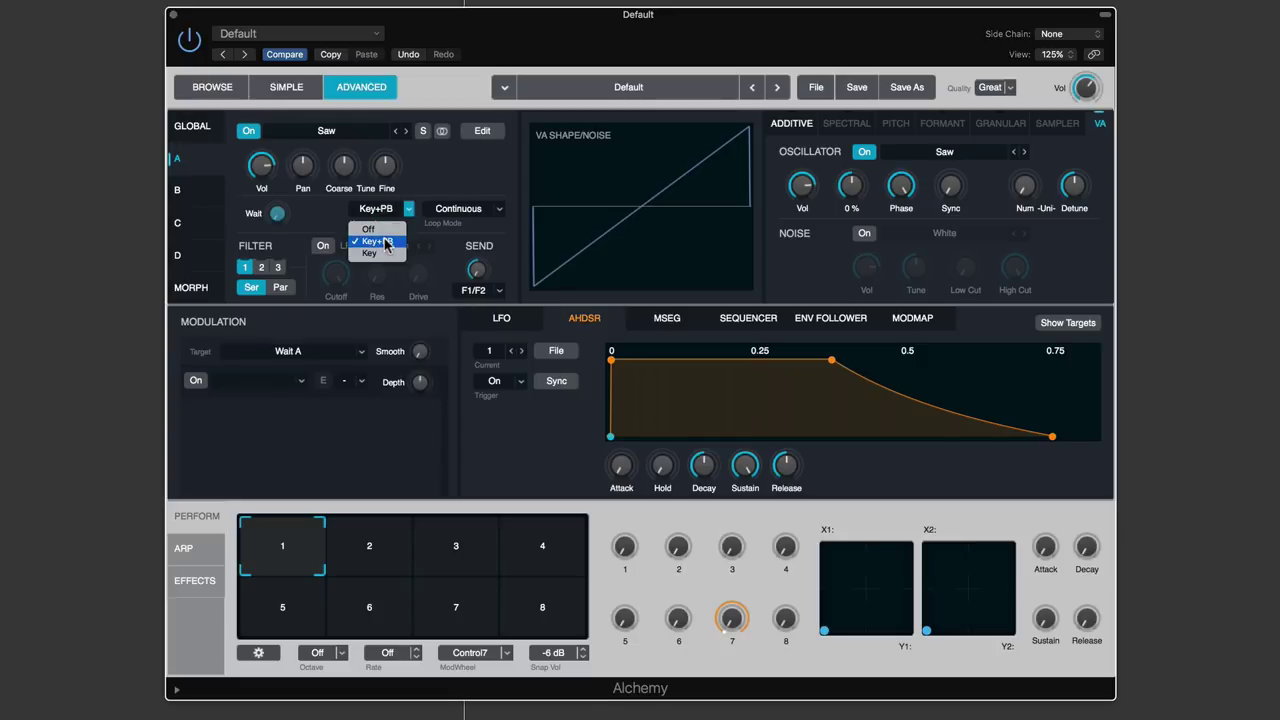
left_click(387, 243)
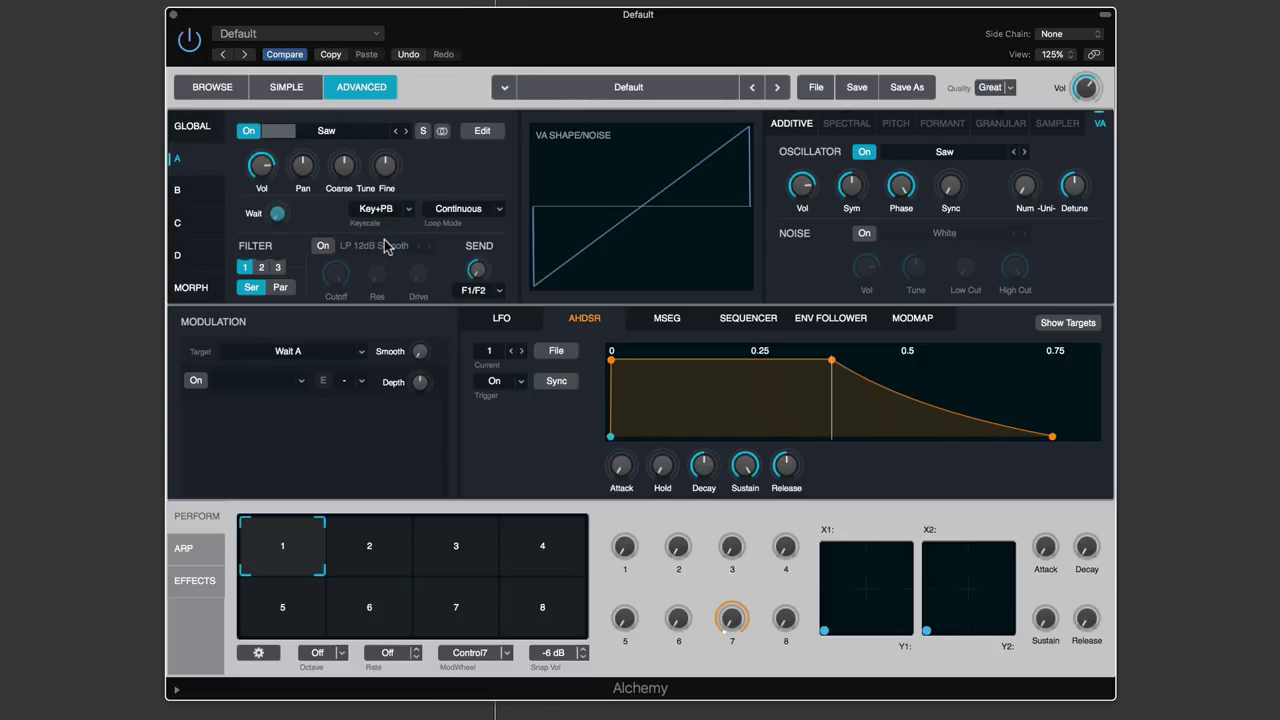
left_click(386, 211)
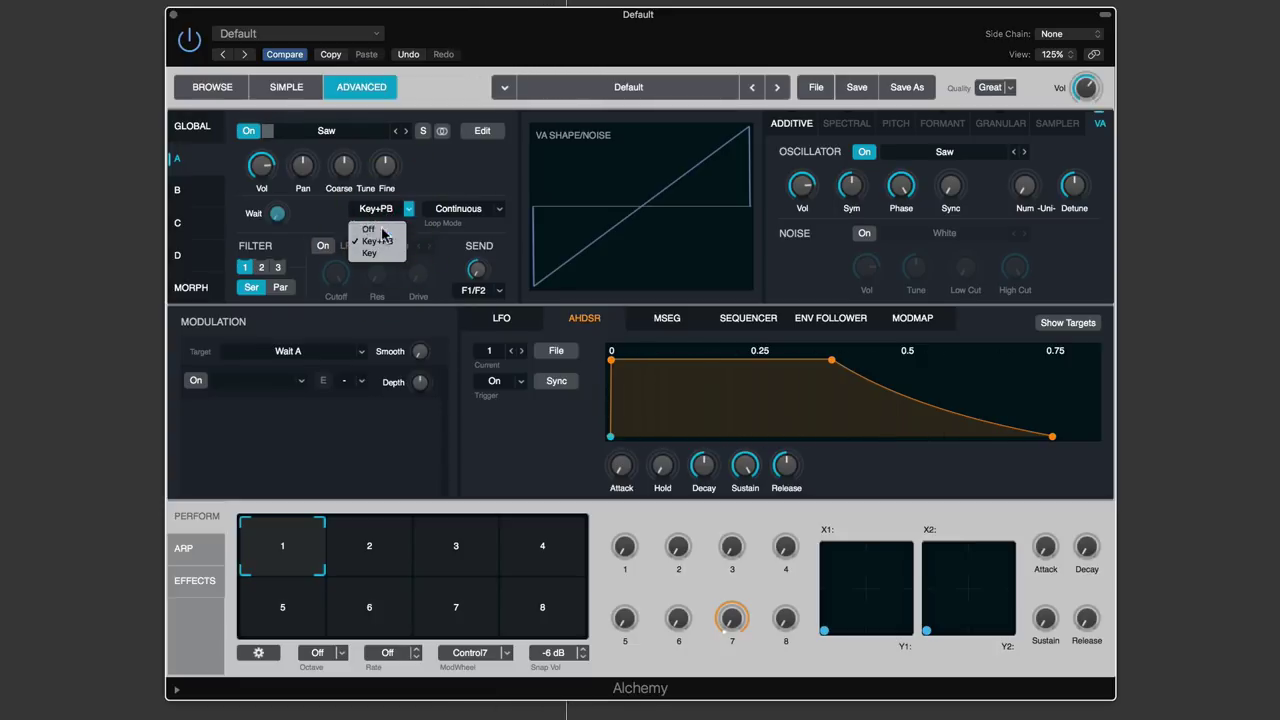
left_click(383, 228)
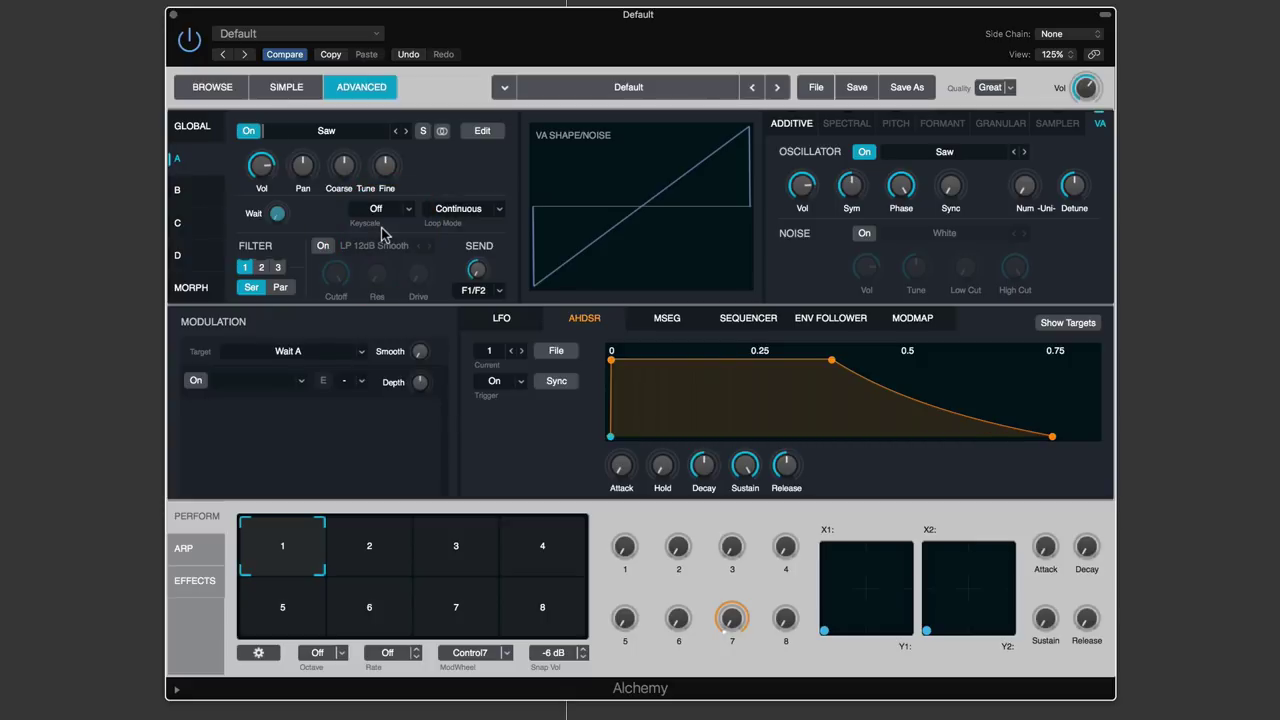
left_click(407, 210)
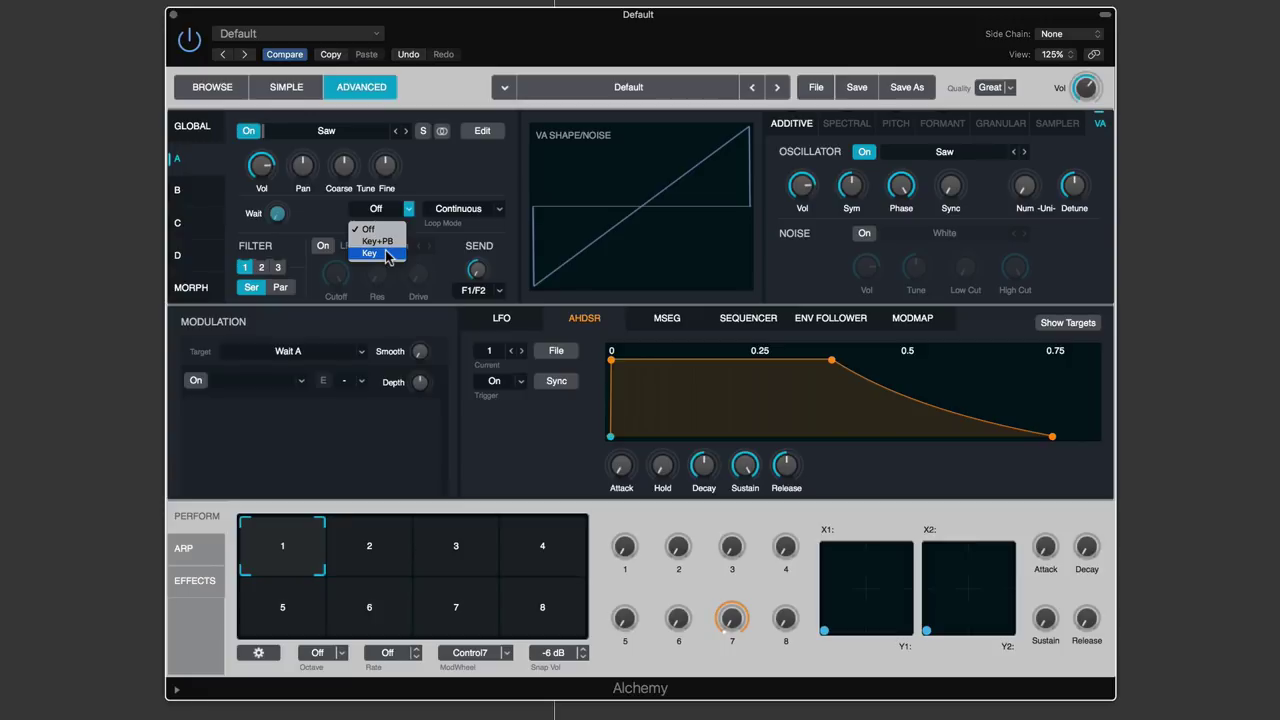
left_click(388, 255)
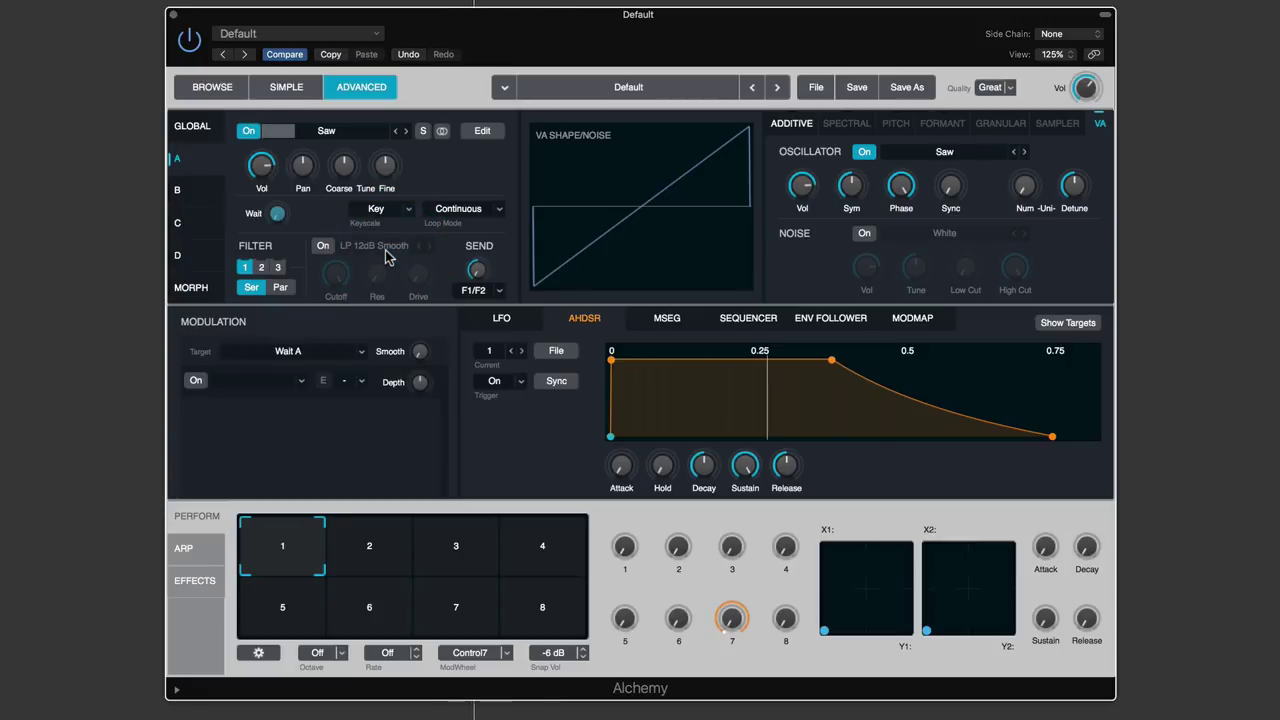
left_click(405, 215)
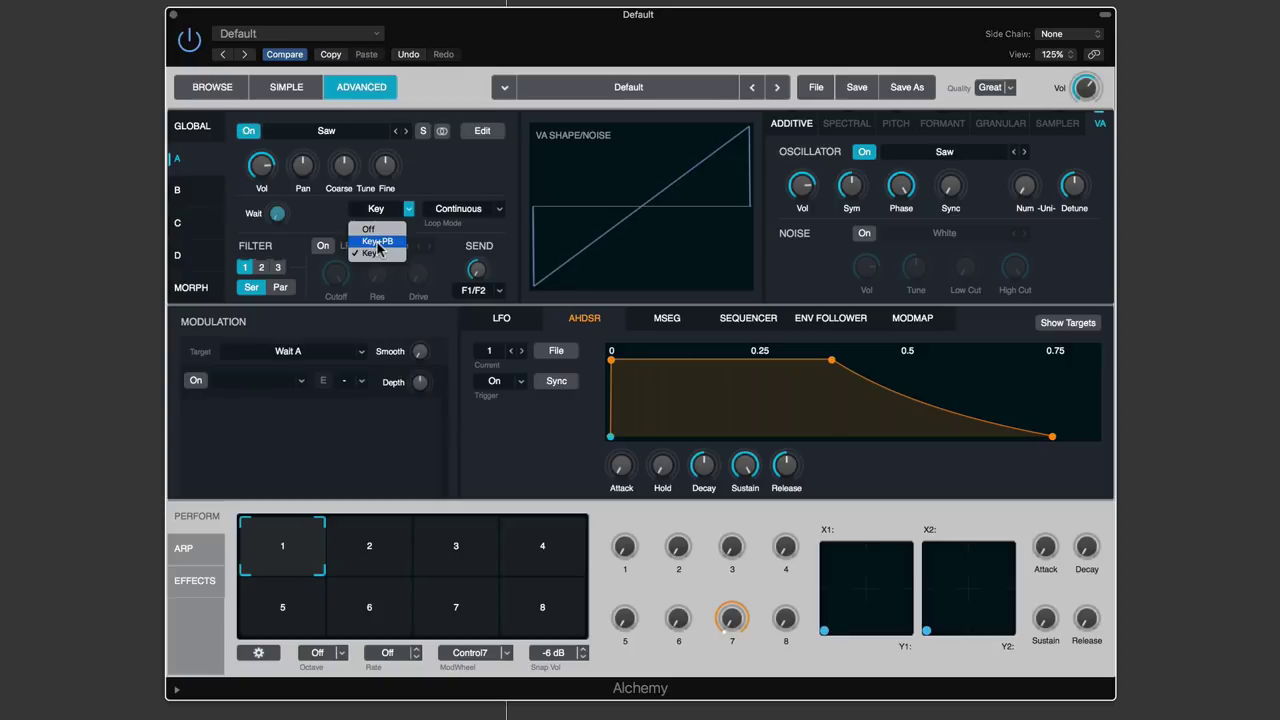
left_click(377, 242)
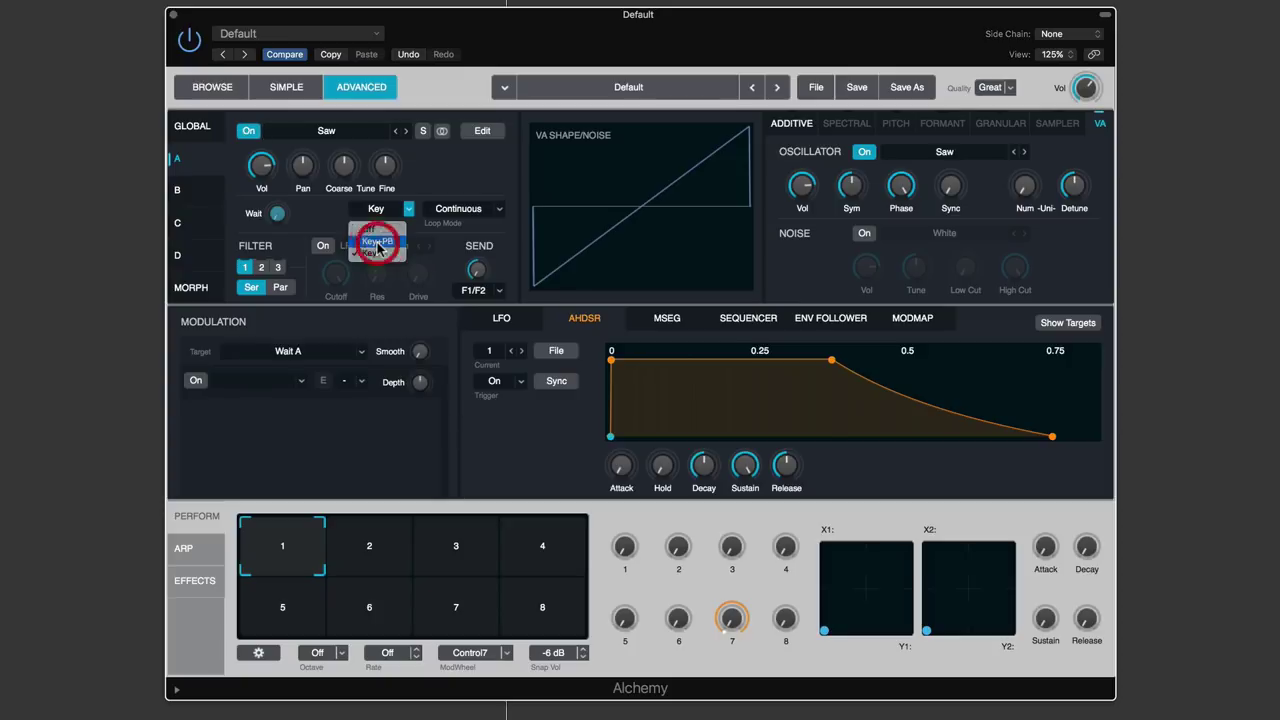
left_click(487, 213)
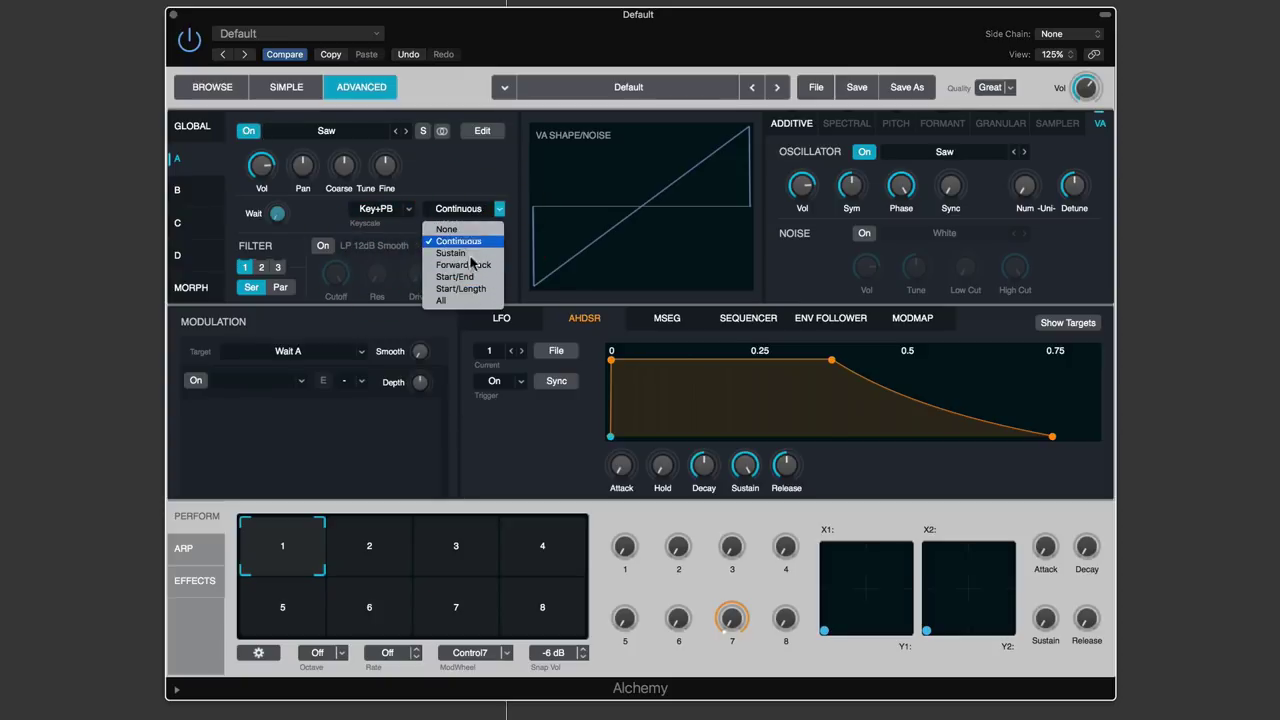
left_click(474, 172)
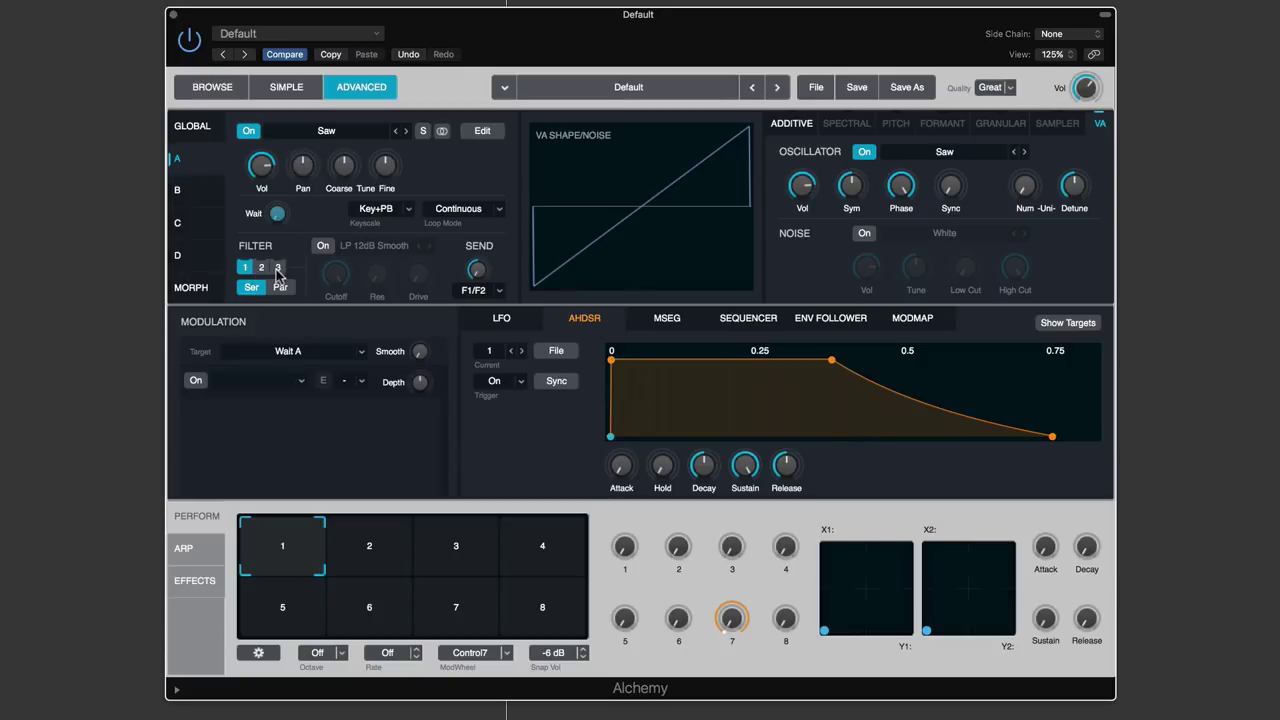
Switch off the second main filter and enable source A's LP 12dB Smooth filter
left_click(192, 126)
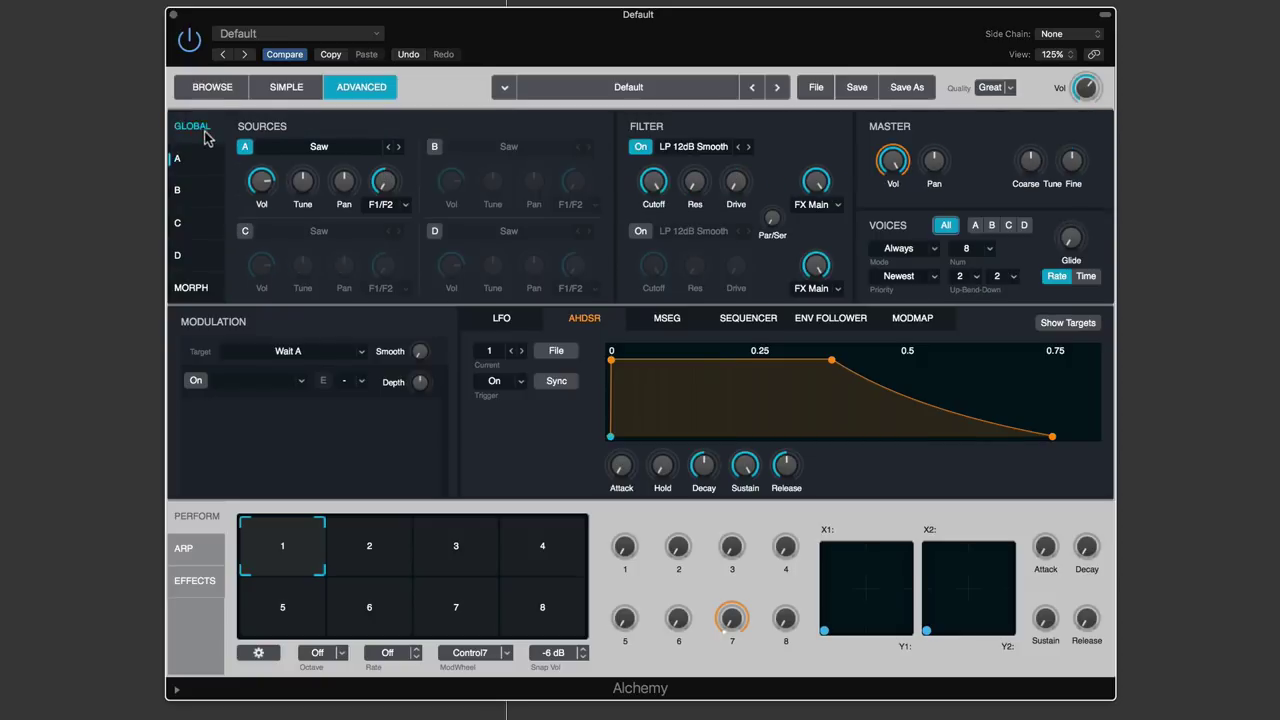
left_click(640, 231)
left_click(196, 168)
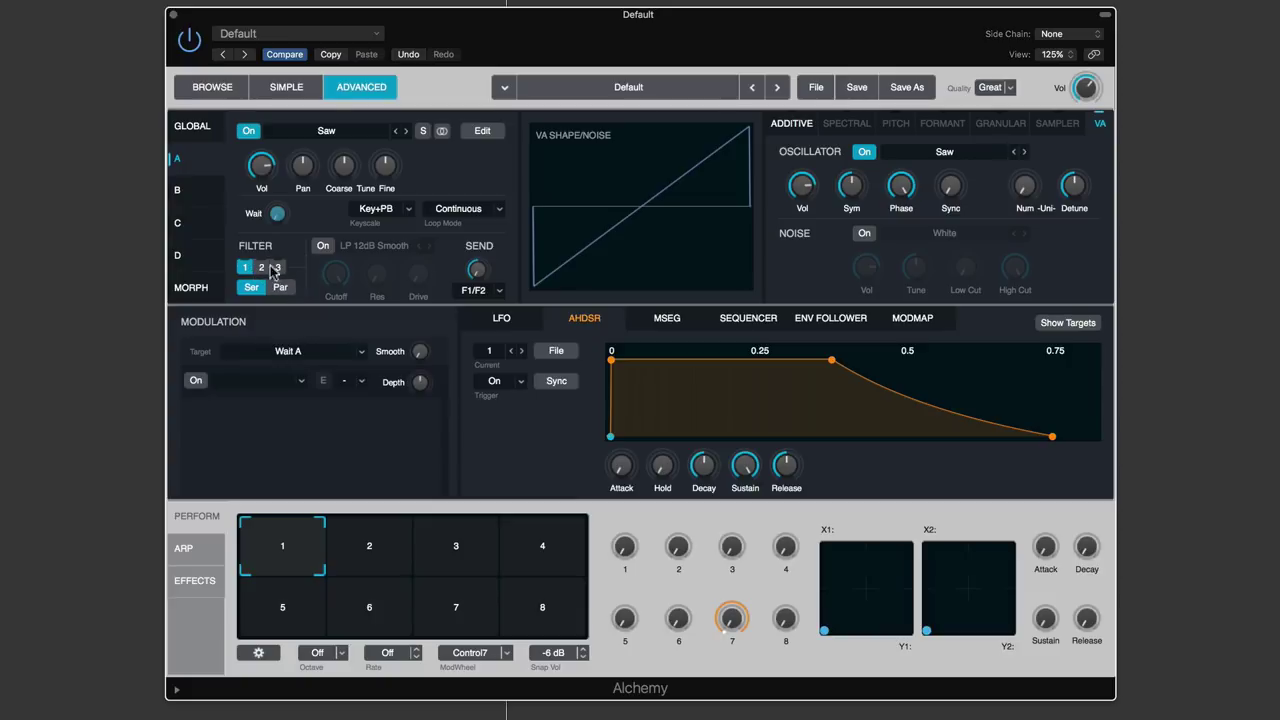
left_click(322, 245)
left_click(372, 245)
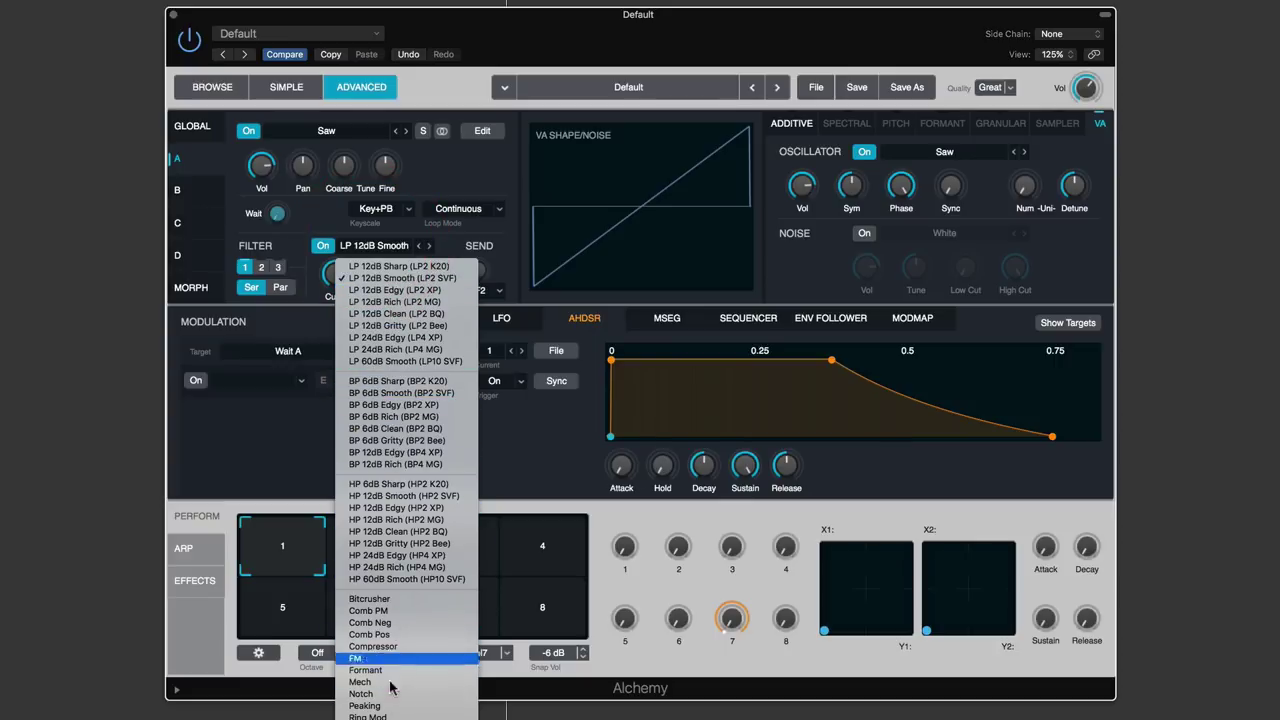
left_click(510, 245)
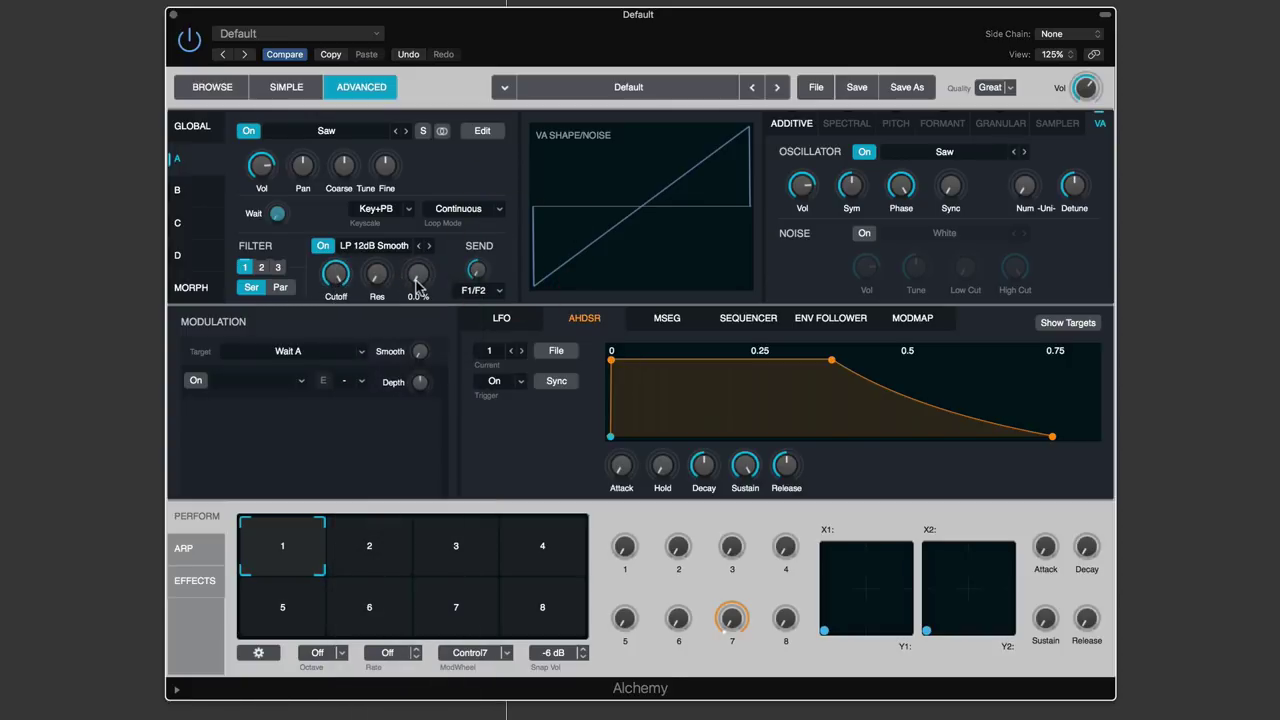
Enable source A's second and third filters and set filter routing to Par
left_click(262, 268)
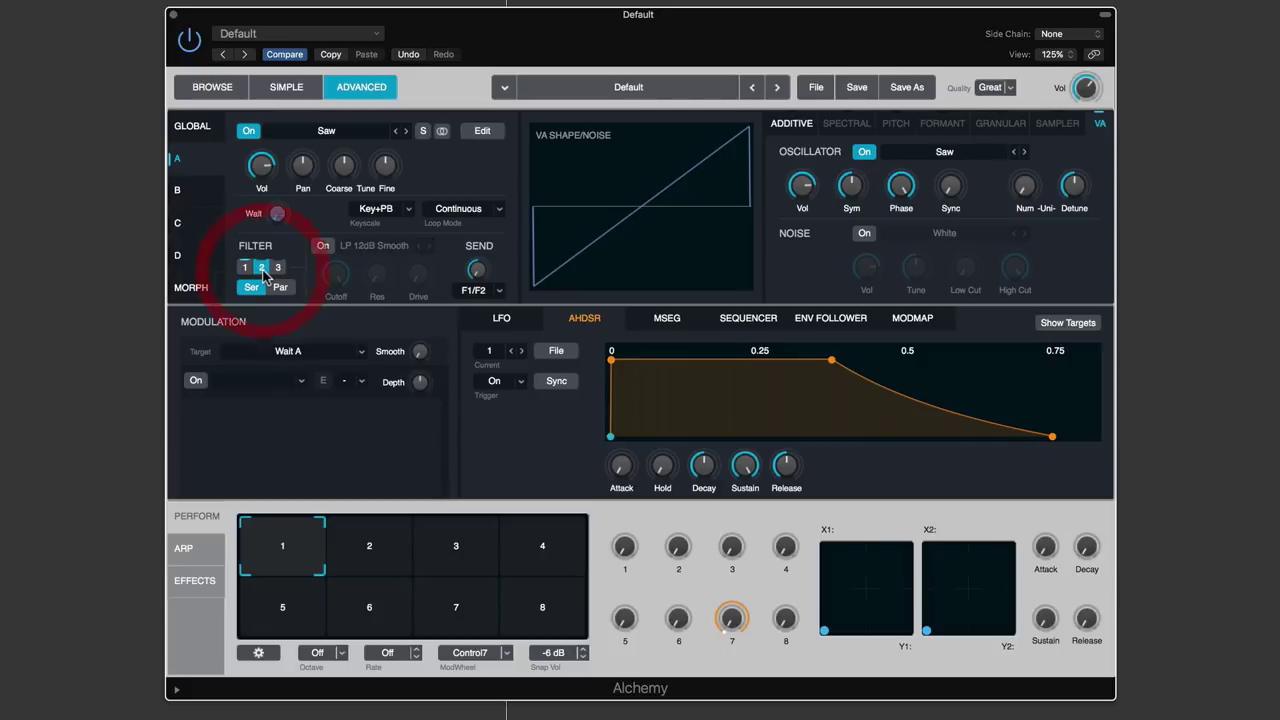
left_click(323, 247)
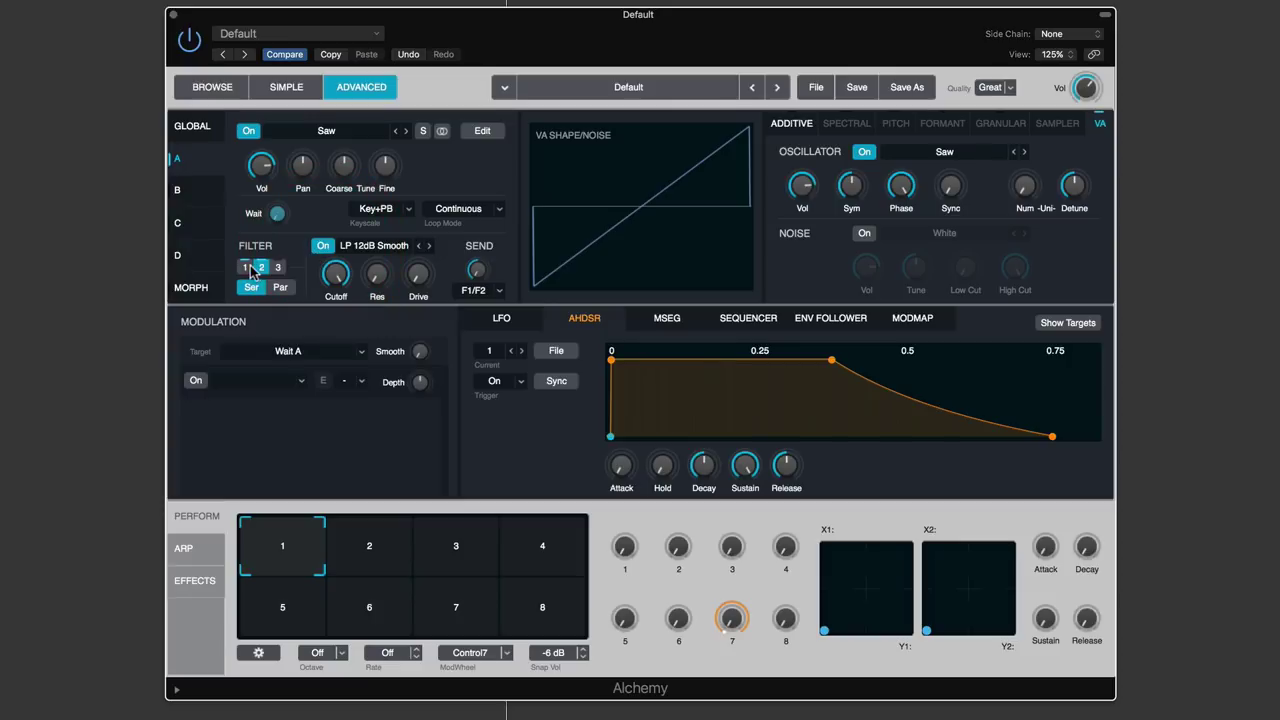
left_click(278, 267)
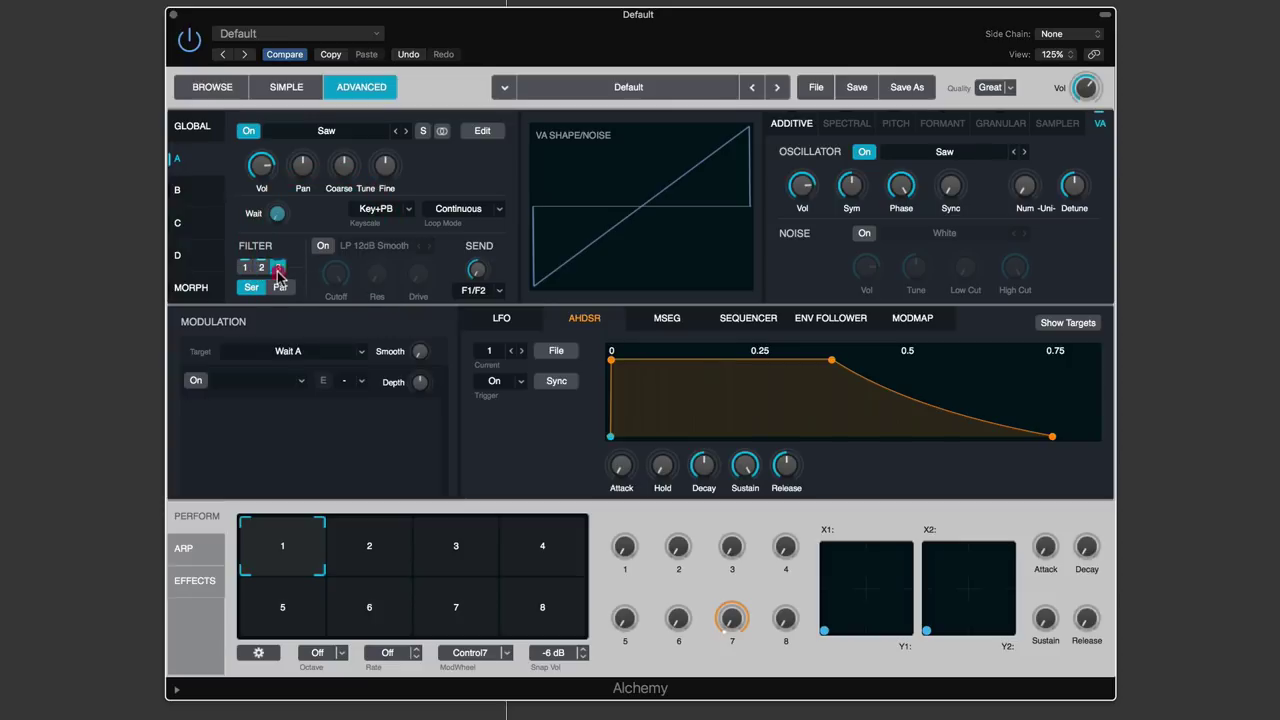
left_click(323, 247)
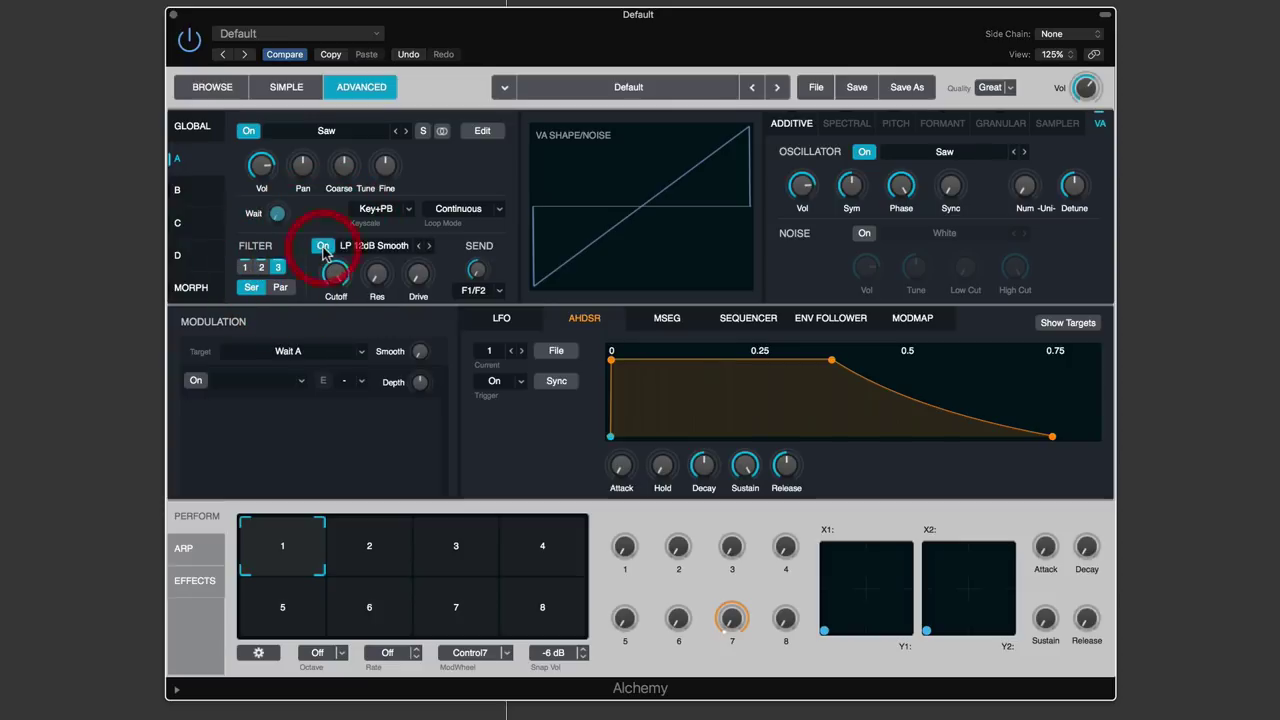
left_click(254, 290)
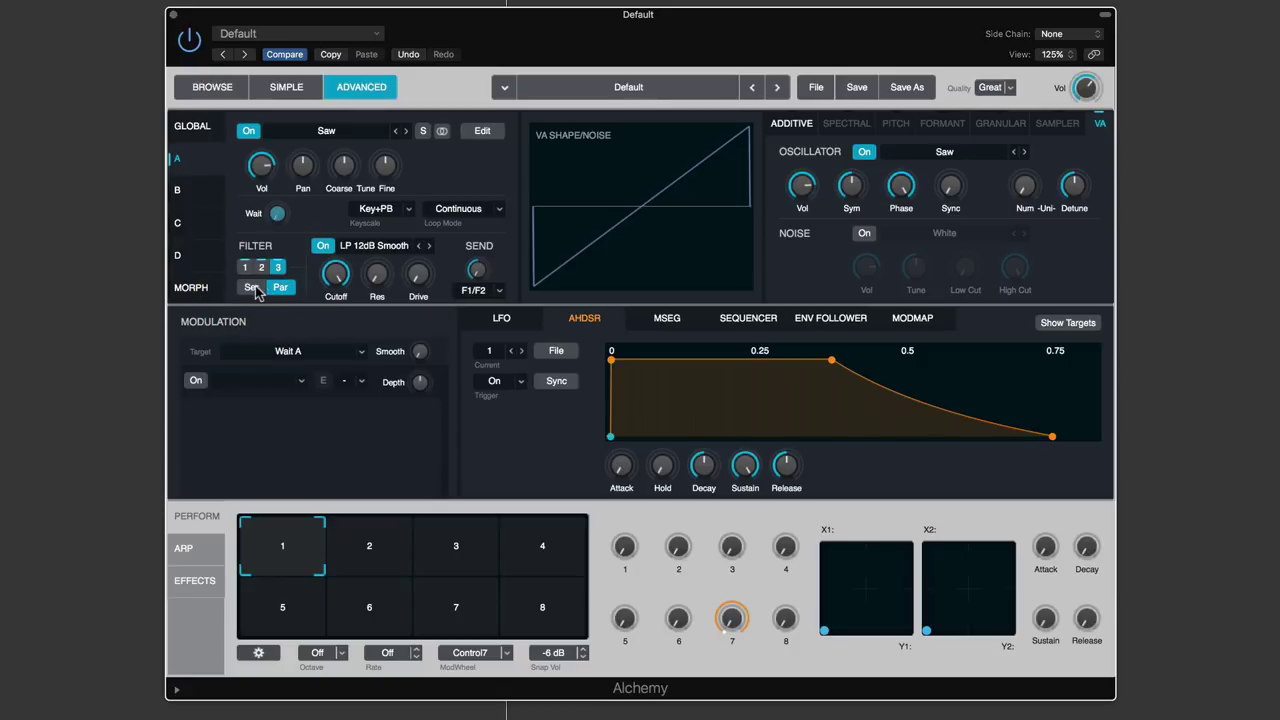
left_click(253, 289)
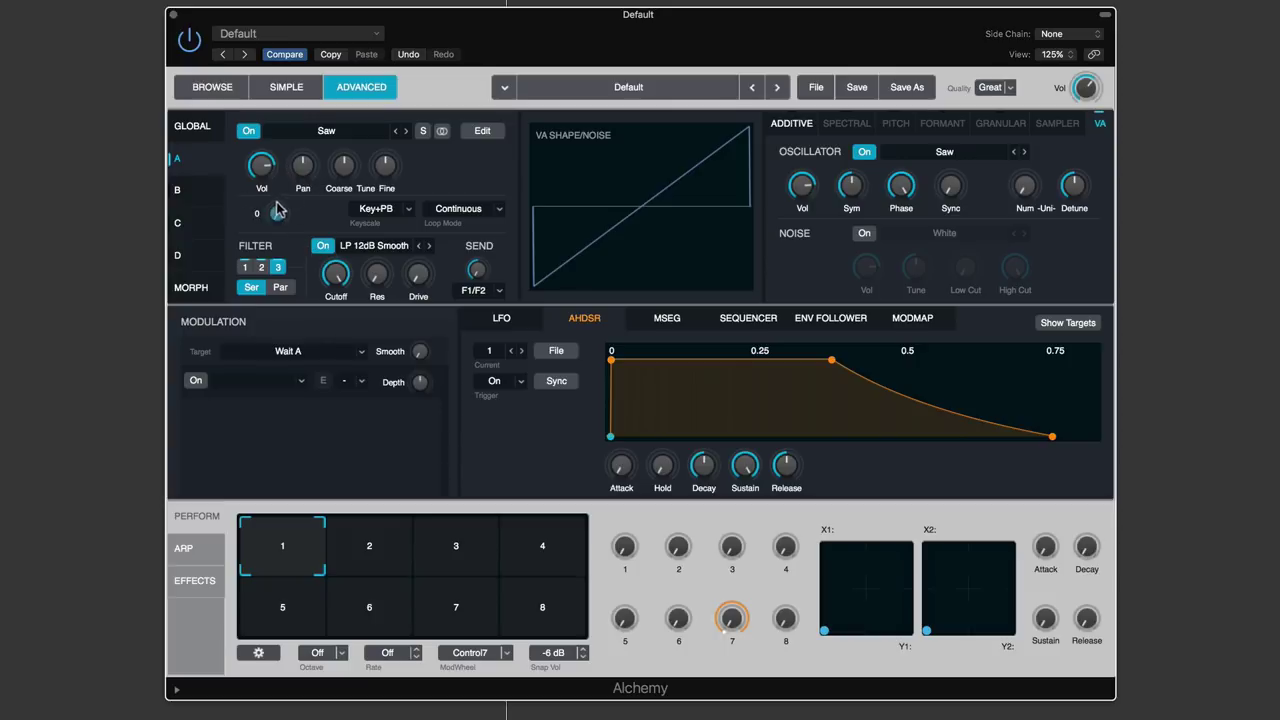
left_click(280, 288)
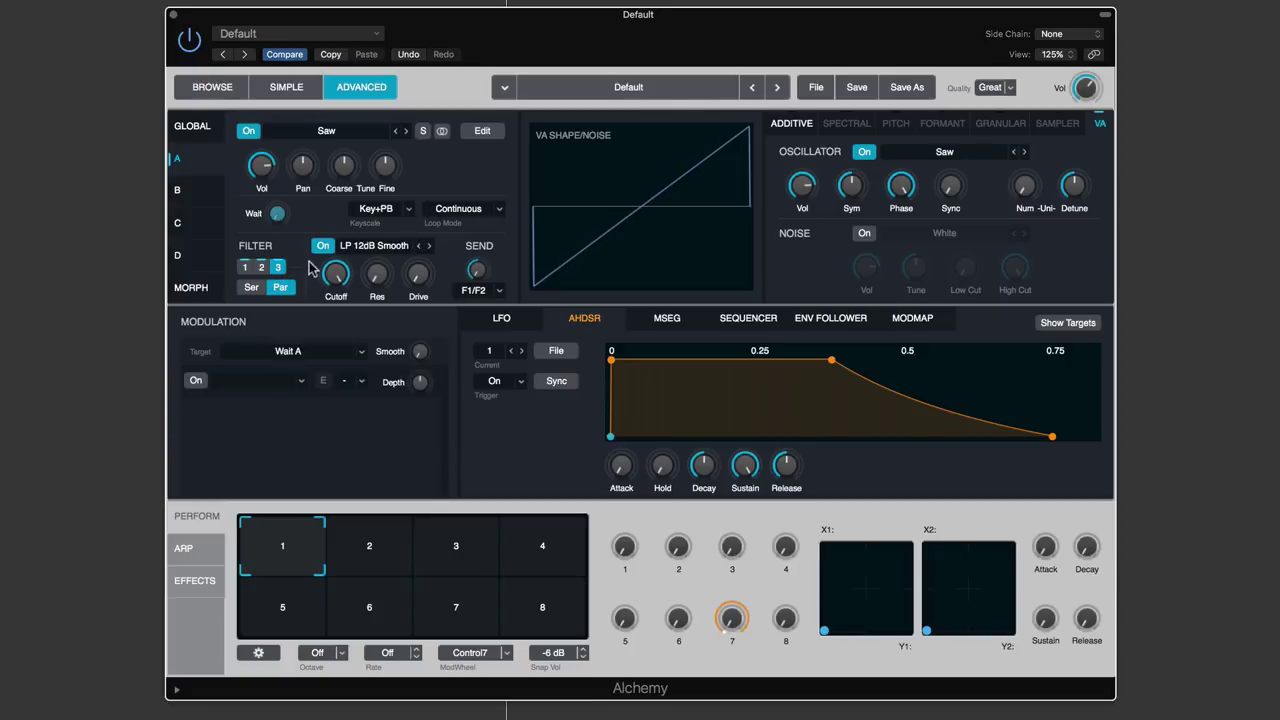
Turn off source A's filters 1 and 2, return routing to Ser, and select filter 1
left_click(370, 250)
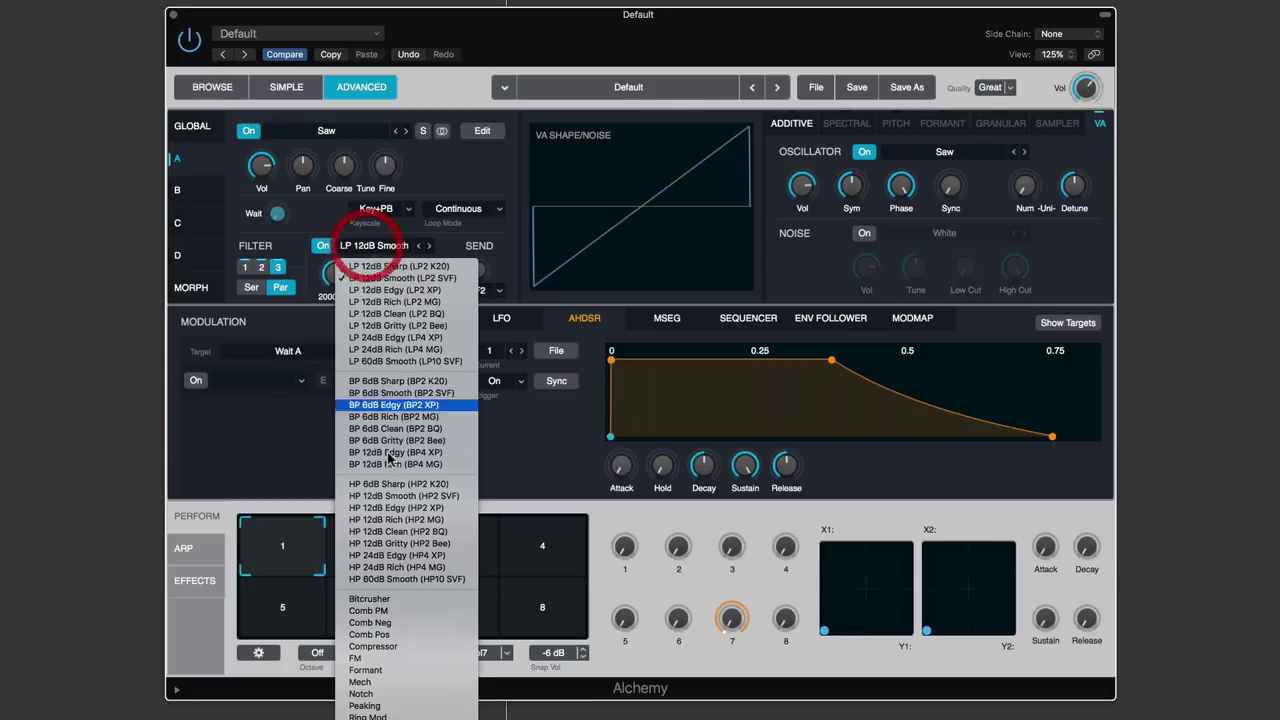
left_click(293, 249)
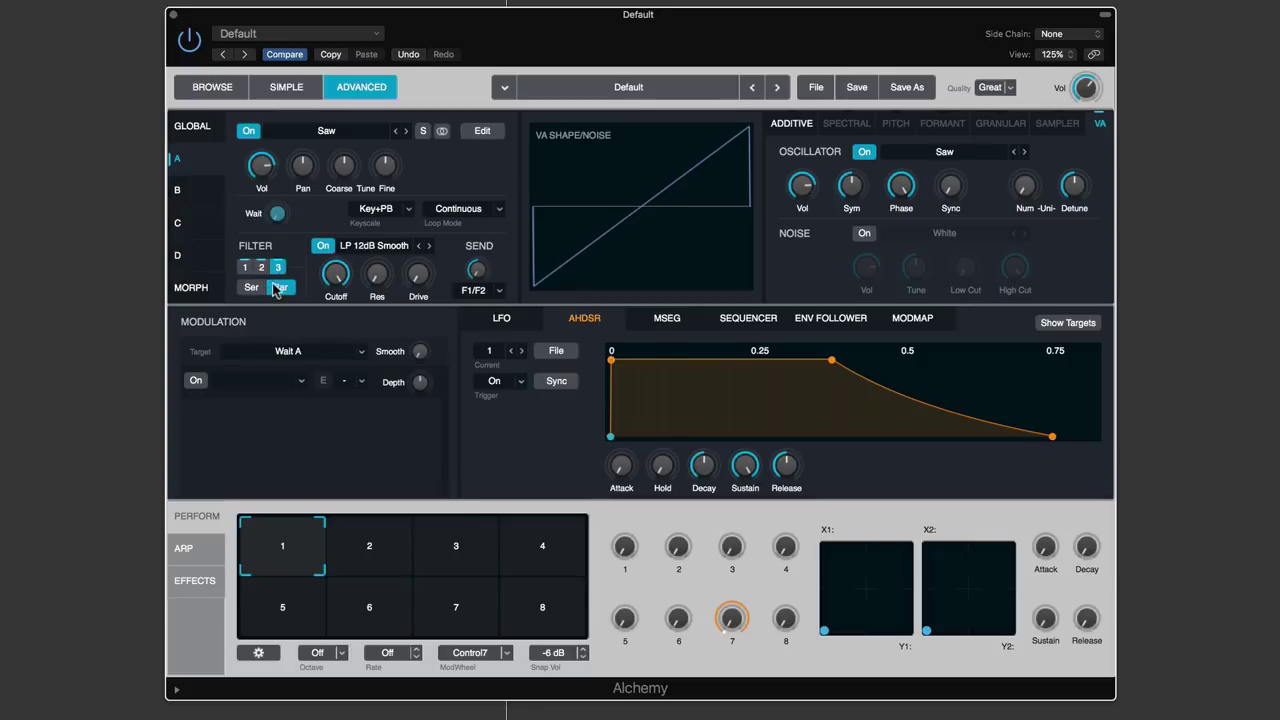
left_click(322, 246)
left_click(262, 268)
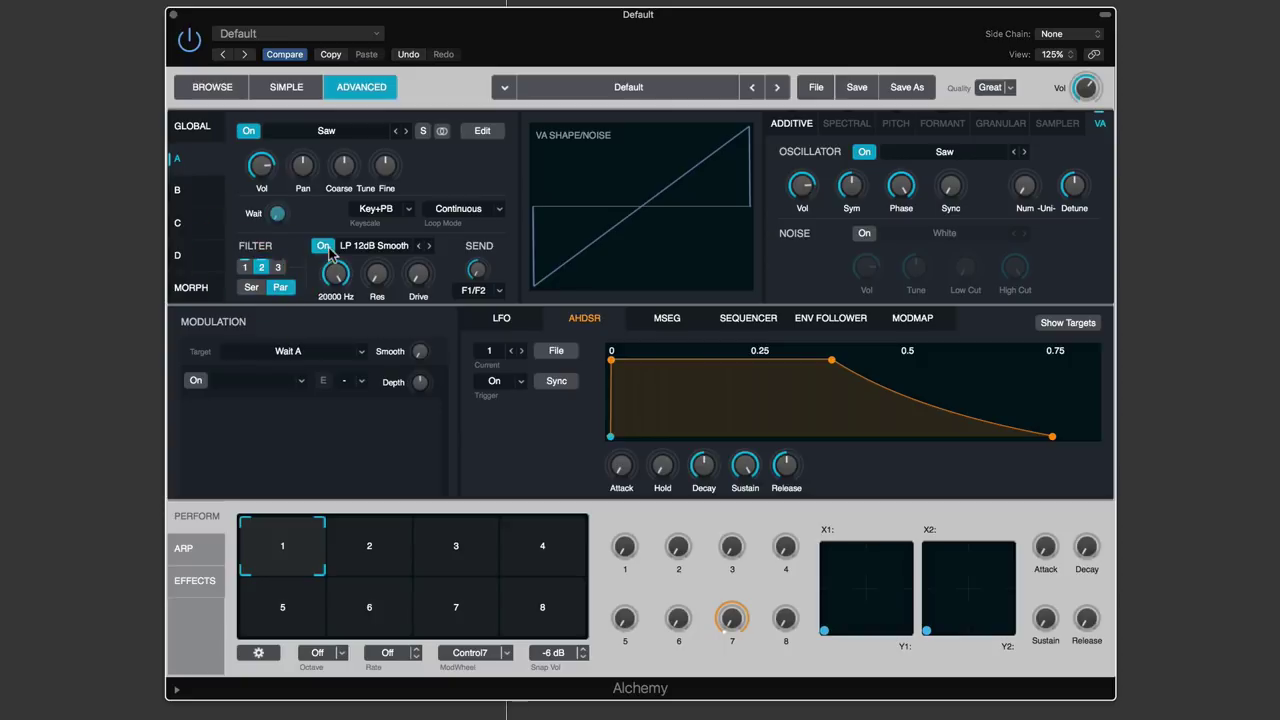
left_click(322, 246)
left_click(252, 287)
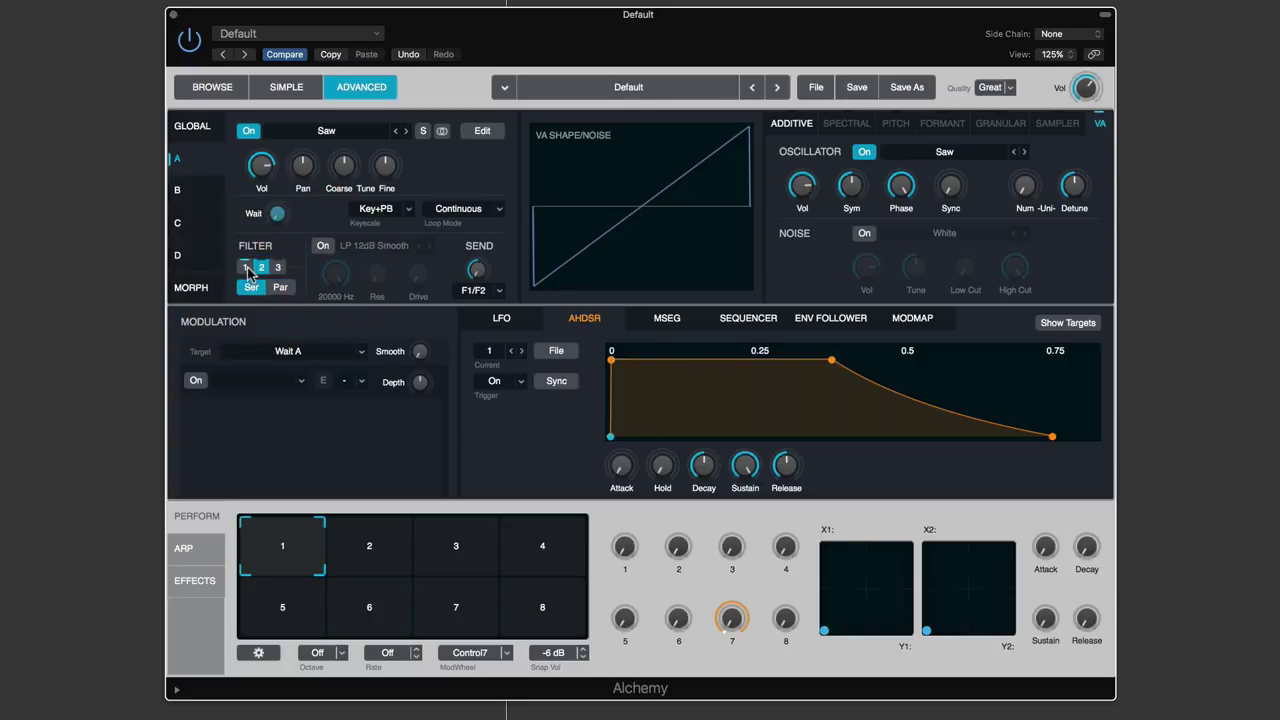
left_click(244, 267)
Check the filter type lists unchanged, switch off source A's first filter, and return to GLOBAL
left_click(376, 246)
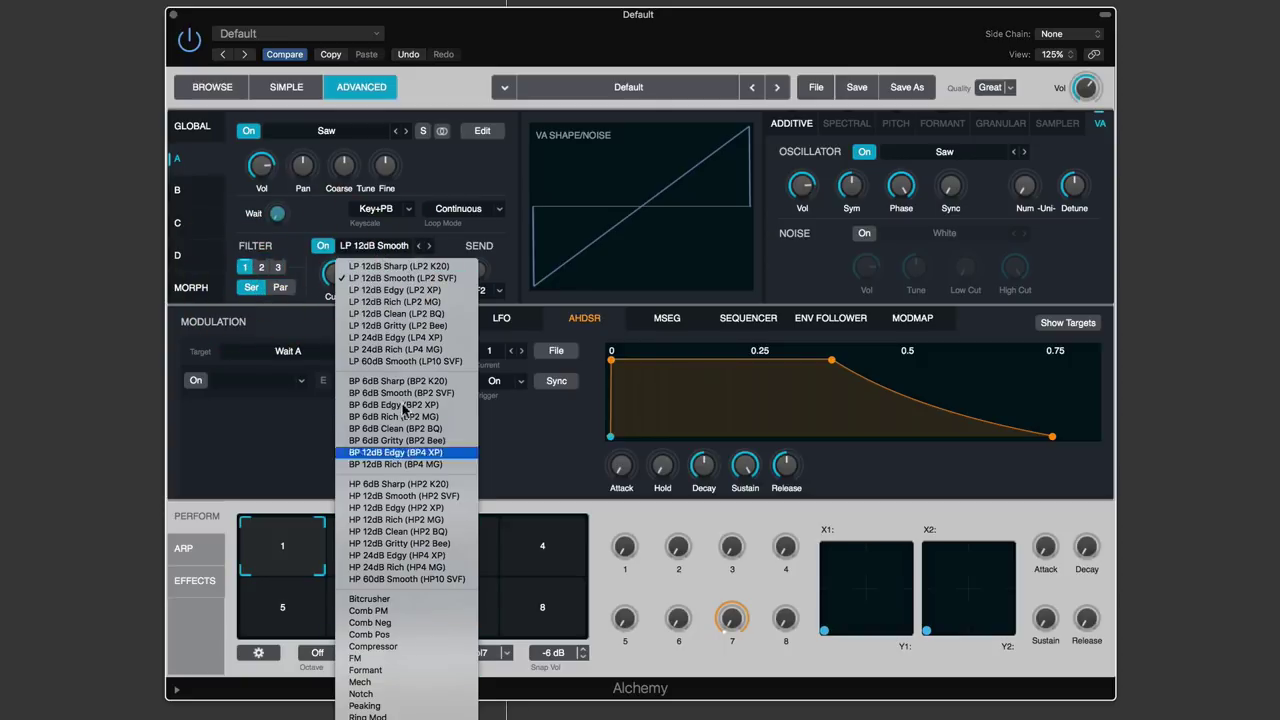
left_click(309, 280)
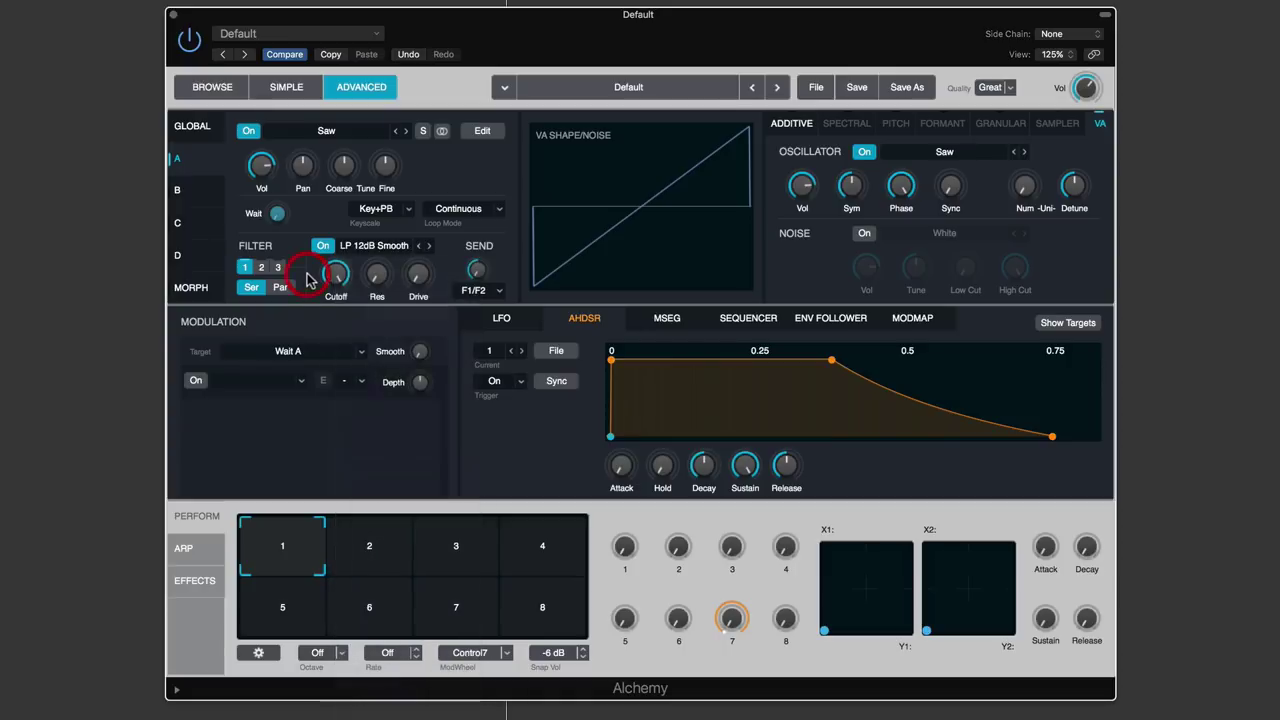
left_click(199, 130)
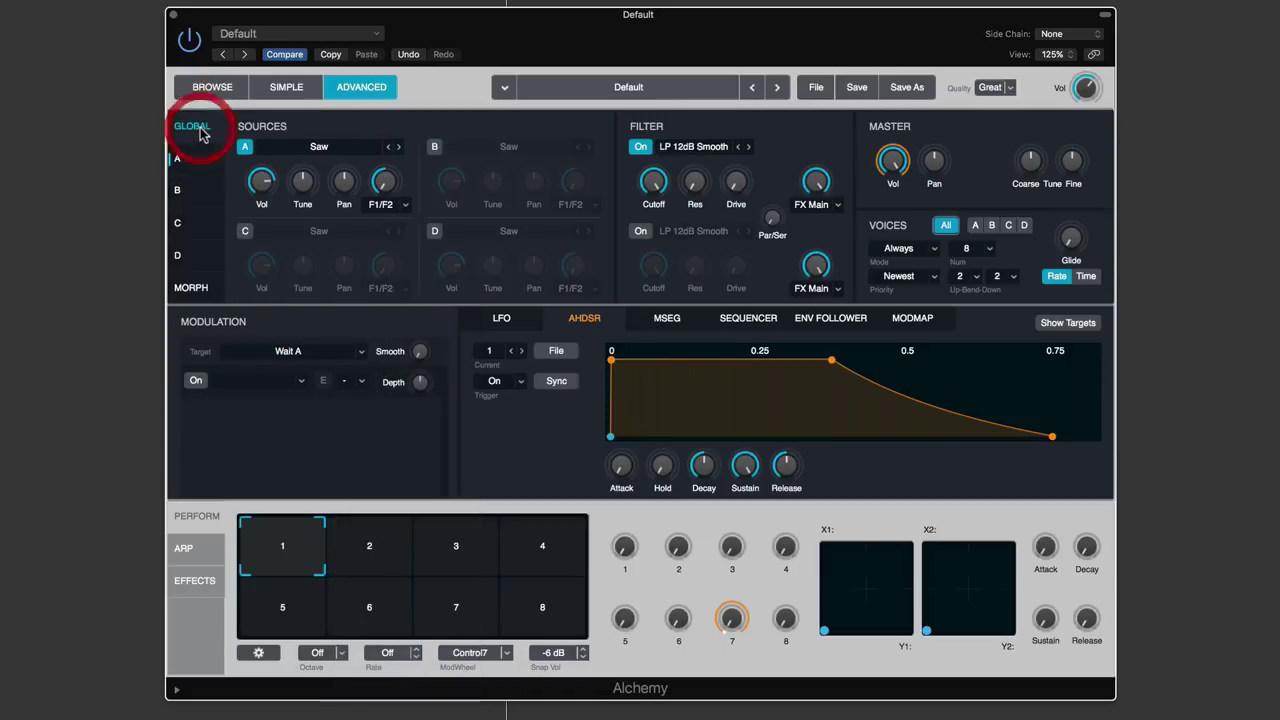
left_click(700, 150)
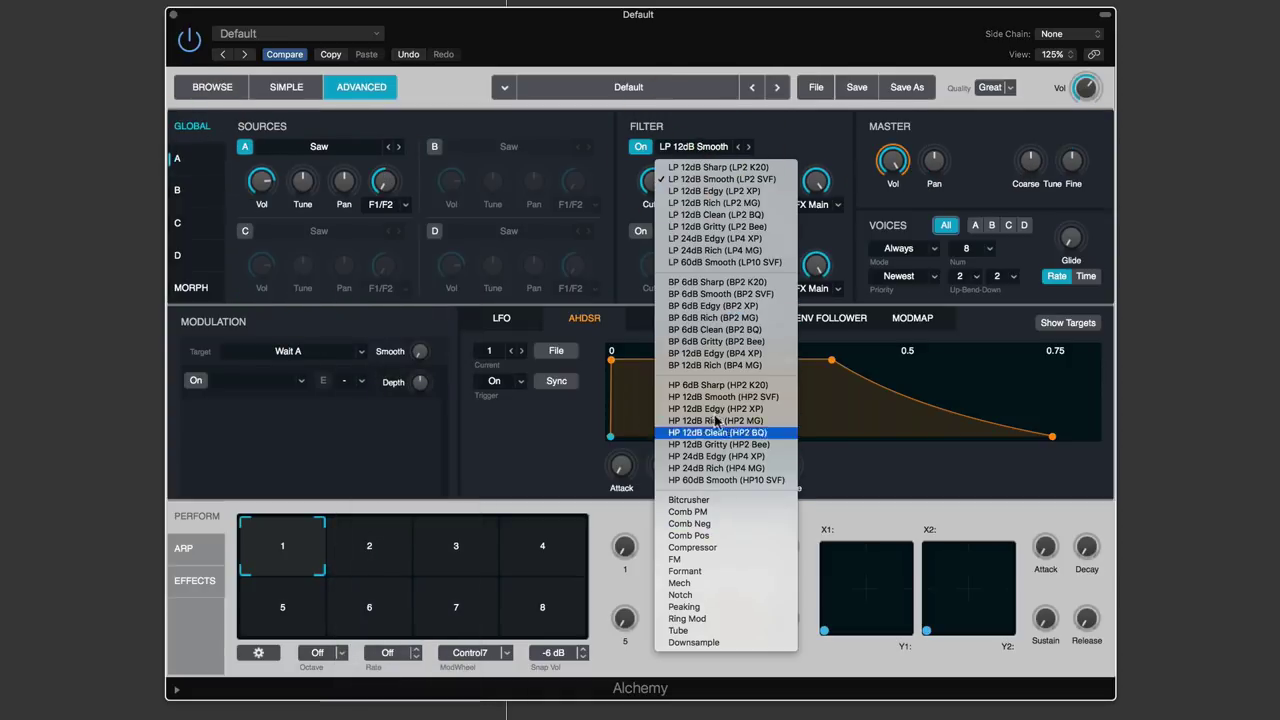
left_click(799, 120)
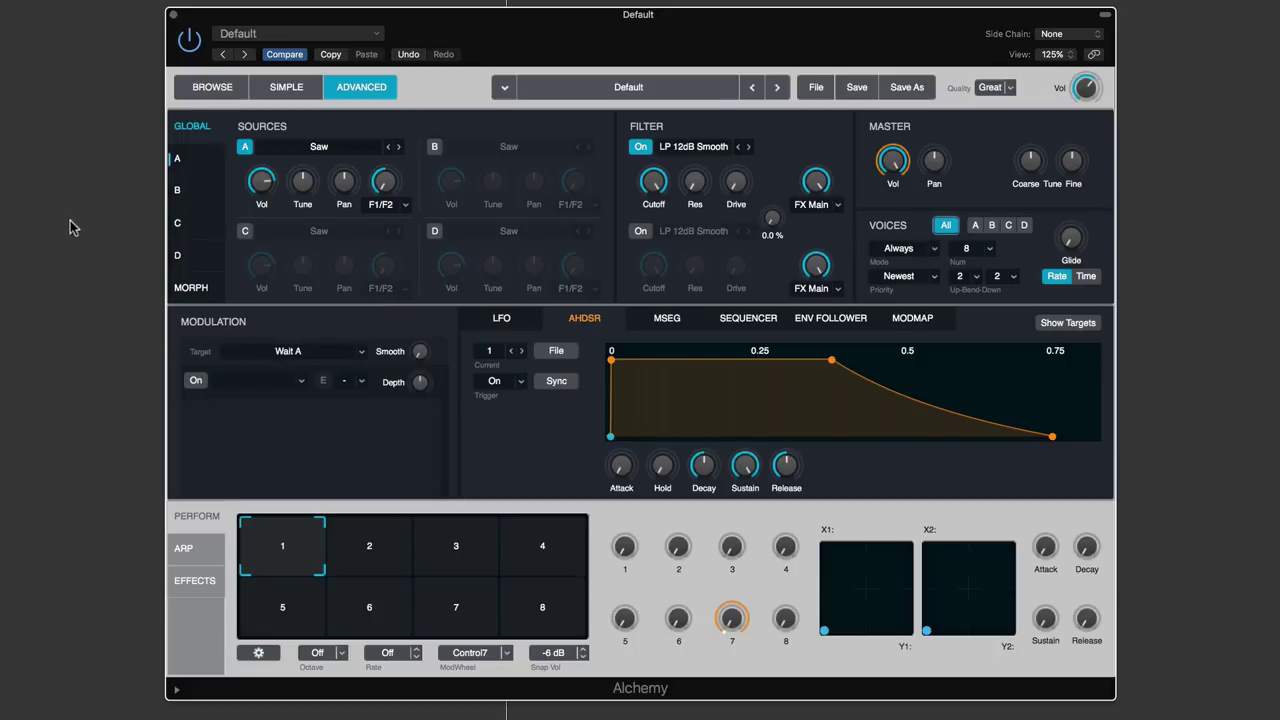
left_click(188, 160)
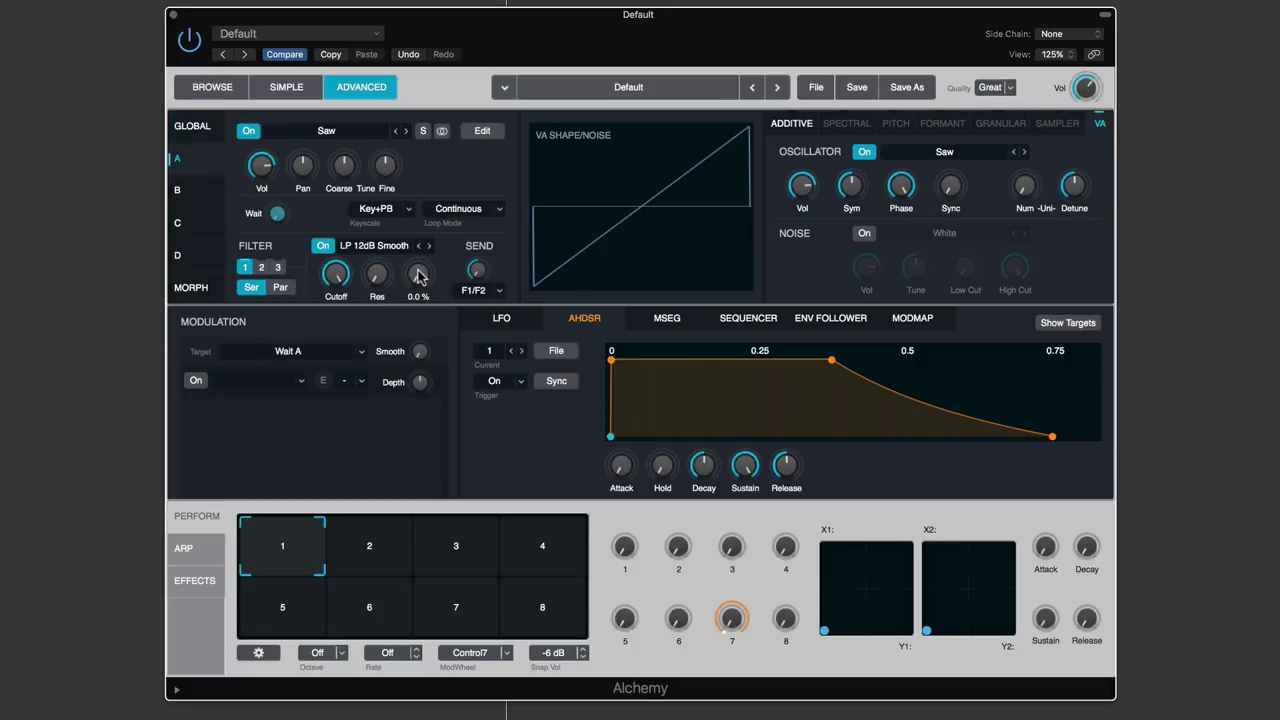
left_click(323, 247)
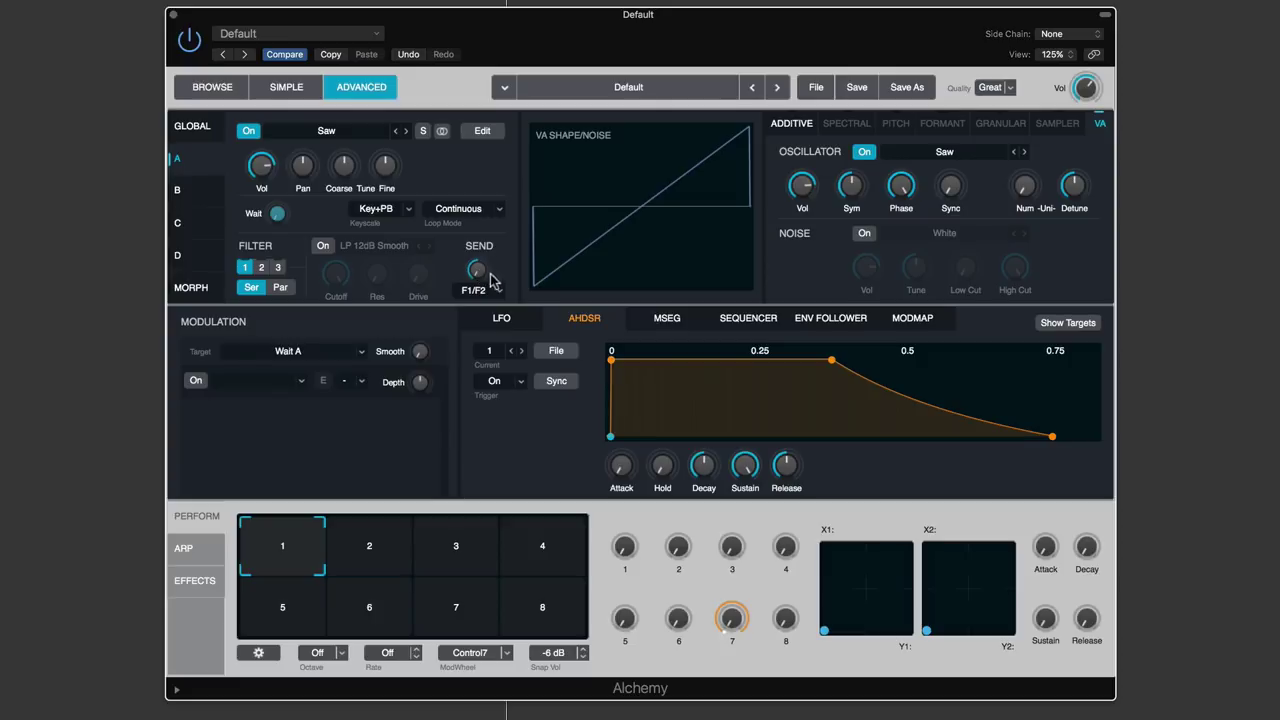
left_click(192, 126)
Try source A's F1/F2 balance control and switch on the second global filter
left_click(383, 180)
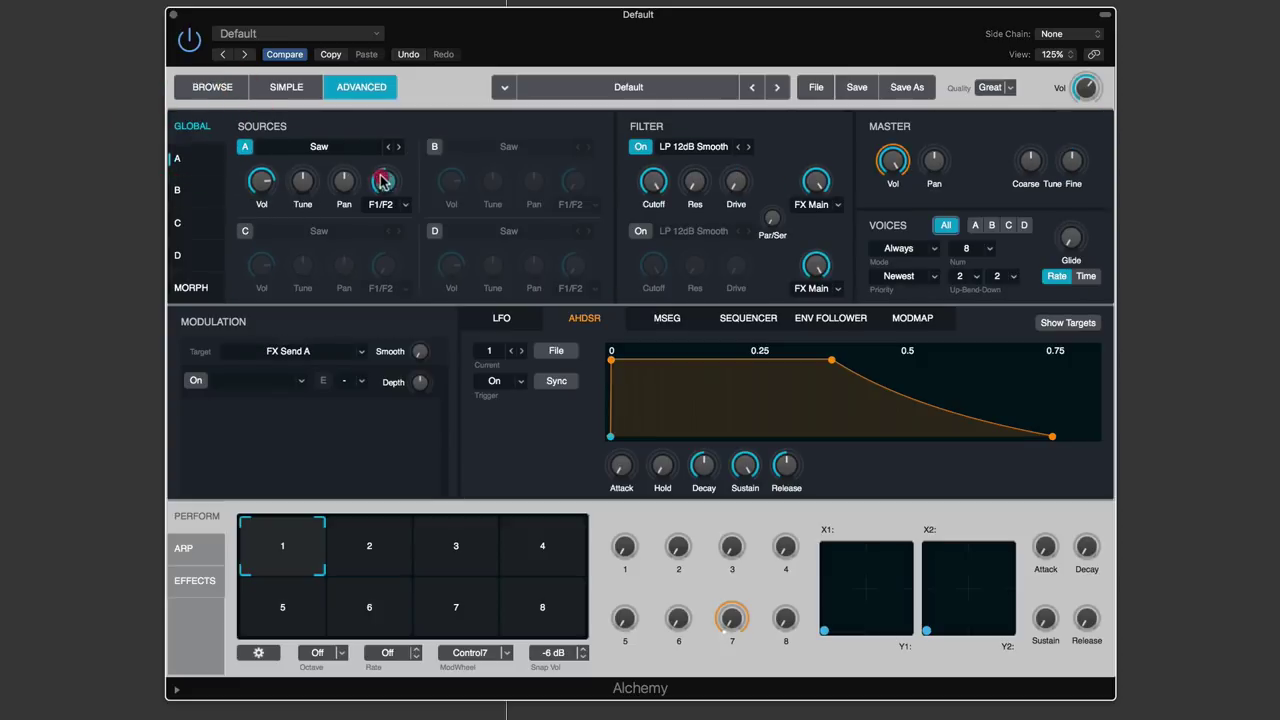
left_click(386, 190)
left_click(386, 190)
left_click(390, 202)
left_click(383, 182)
left_click(634, 234)
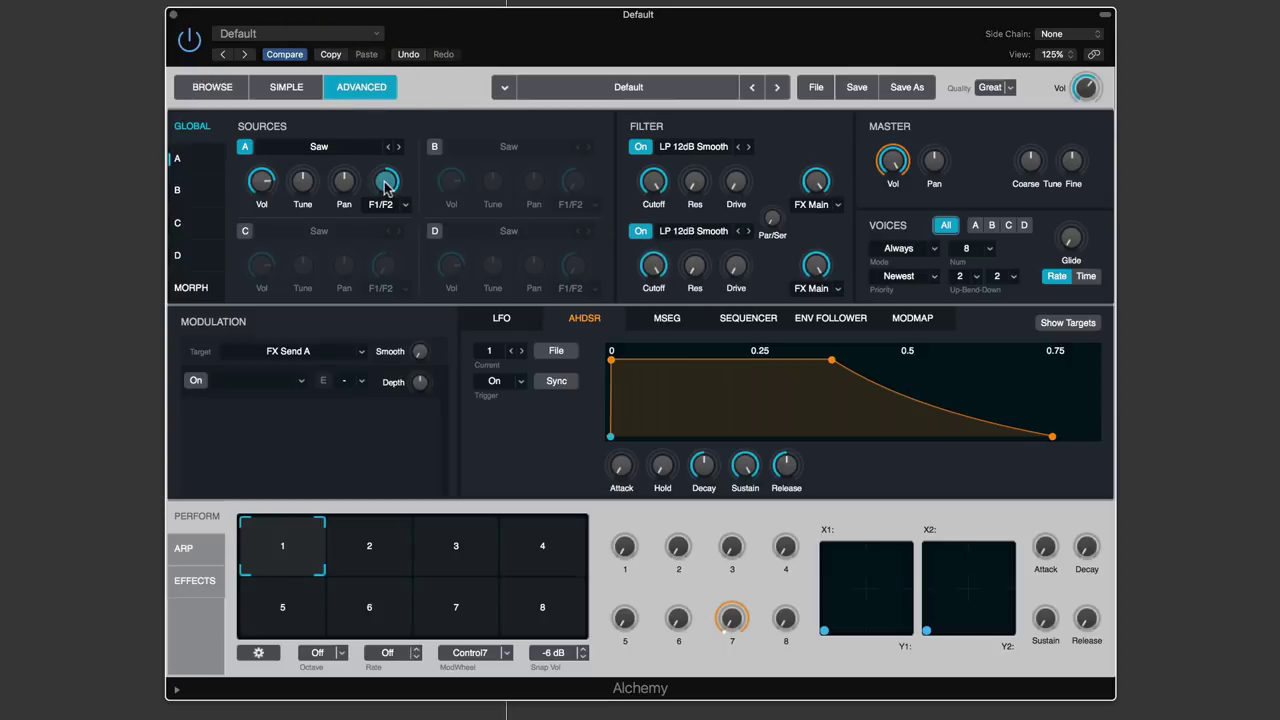
Nudge source A's filter balance, then its effects send amount on its detail page
left_click(388, 266)
left_click(398, 190)
mouse_move(398, 190)
left_mouse_down()
mouse_move(408, 232)
mouse_move(405, 205)
left_mouse_up()
left_click(180, 160)
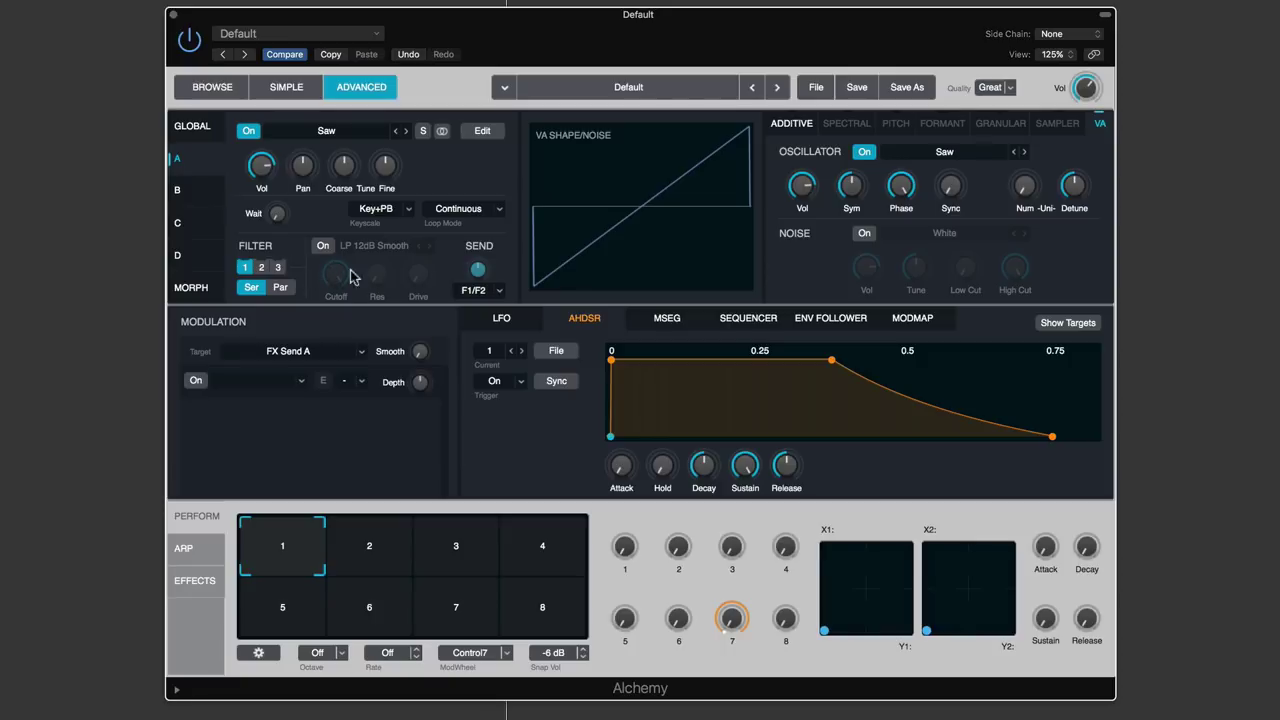
left_click(480, 278)
mouse_move(482, 282)
left_mouse_down()
mouse_move(482, 262)
mouse_move(484, 300)
mouse_move(487, 268)
mouse_move(485, 288)
mouse_move(478, 280)
left_mouse_up()
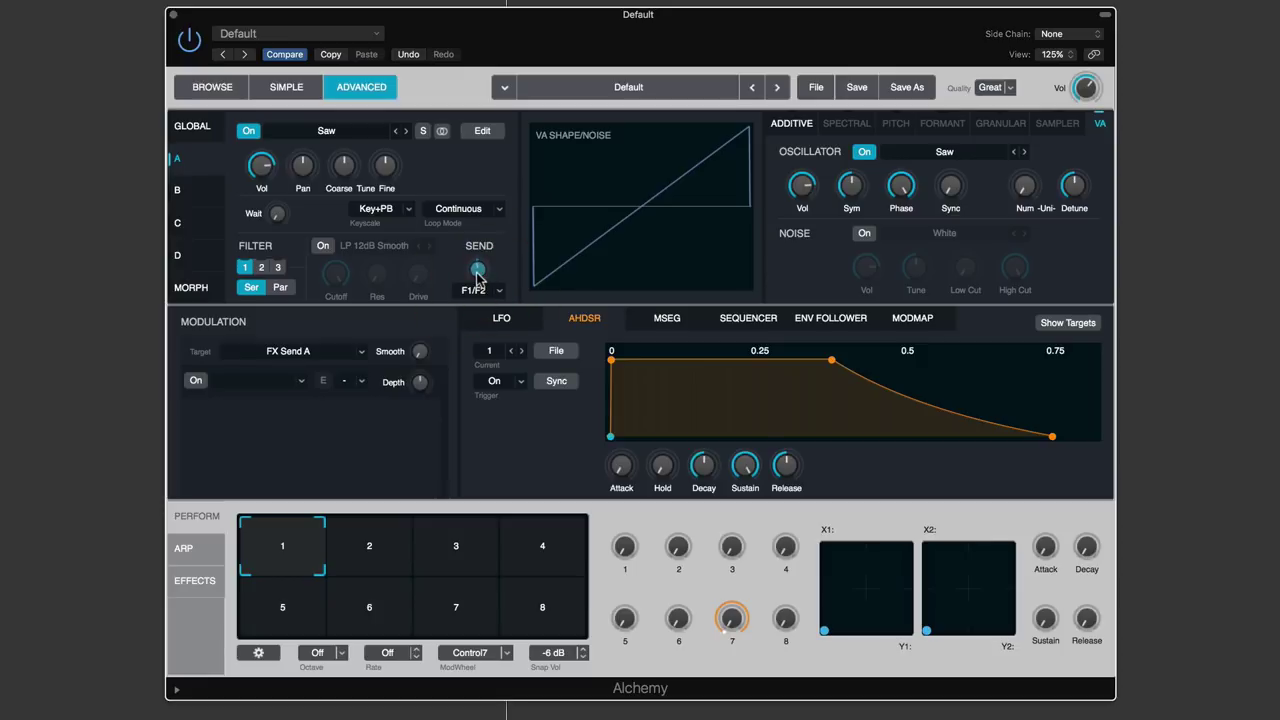
Lower source A's filter balance on GLOBAL and show its output routing choices
left_click(192, 126)
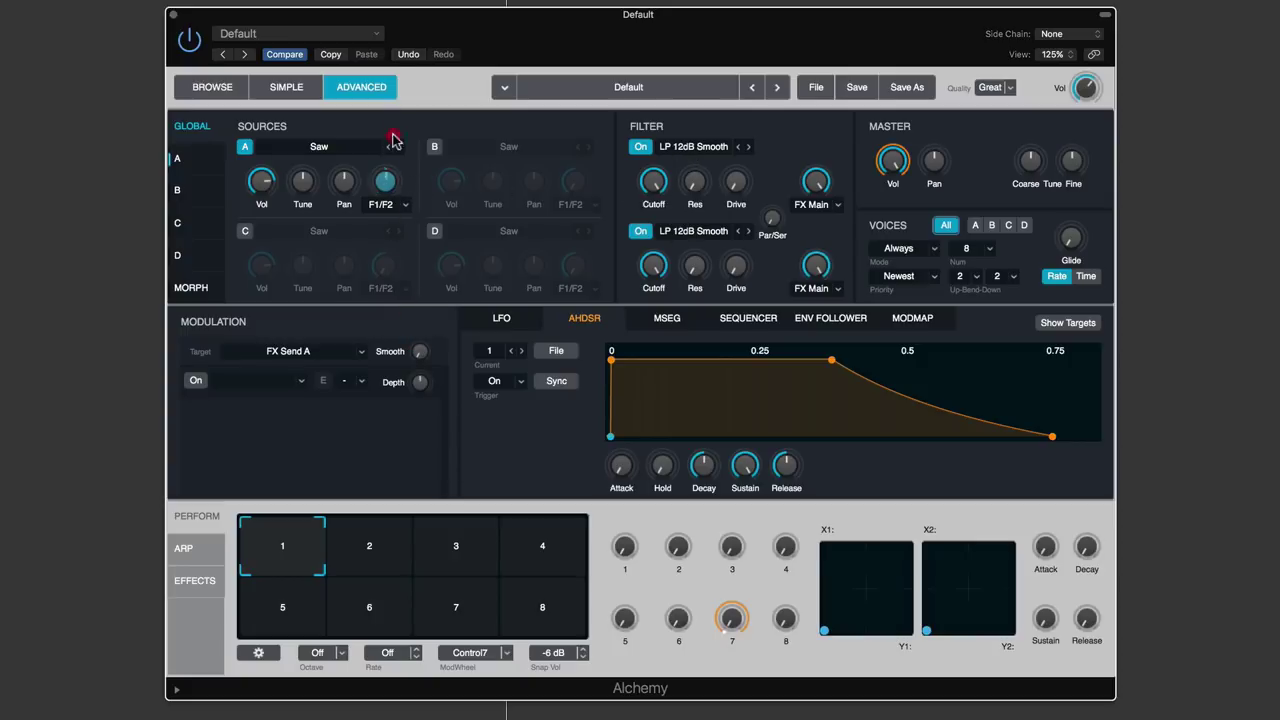
mouse_move(391, 160)
left_mouse_down()
mouse_move(403, 206)
mouse_move(398, 178)
left_mouse_up()
left_click(405, 206)
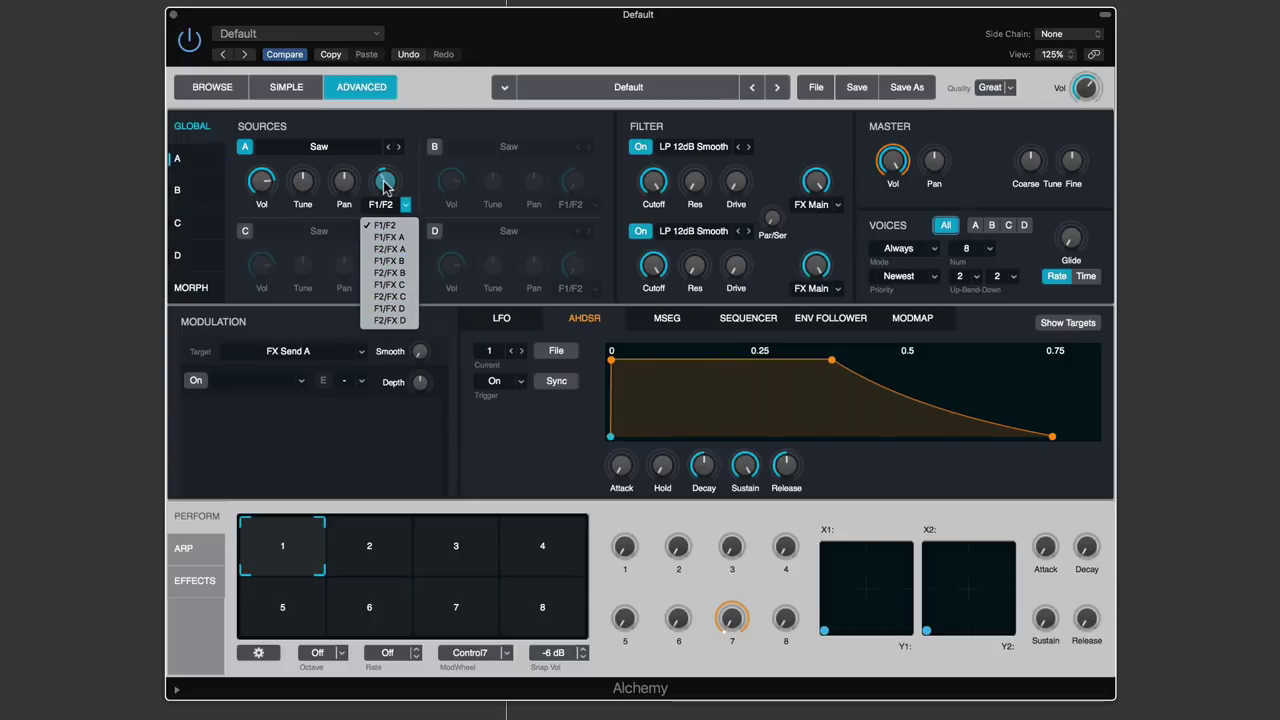
Route source A's output to F1/FX A, then to F2/FX A
left_click(387, 212)
left_click(408, 291)
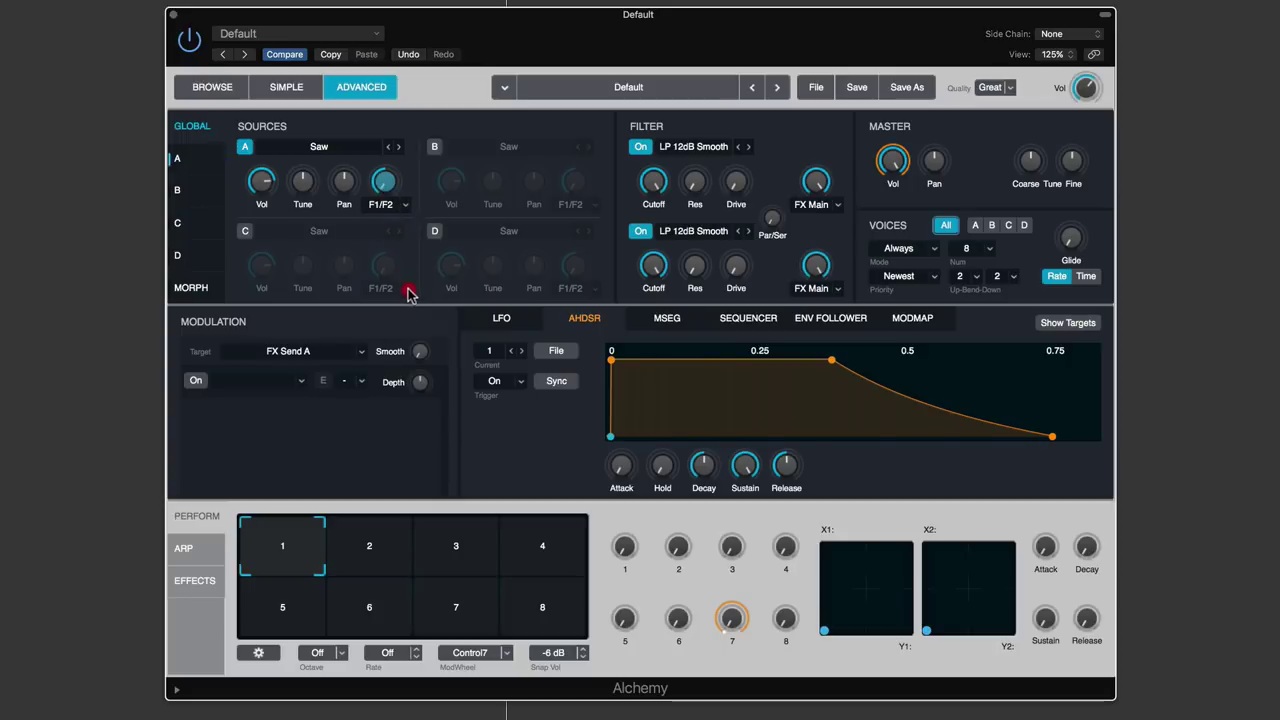
left_click(405, 204)
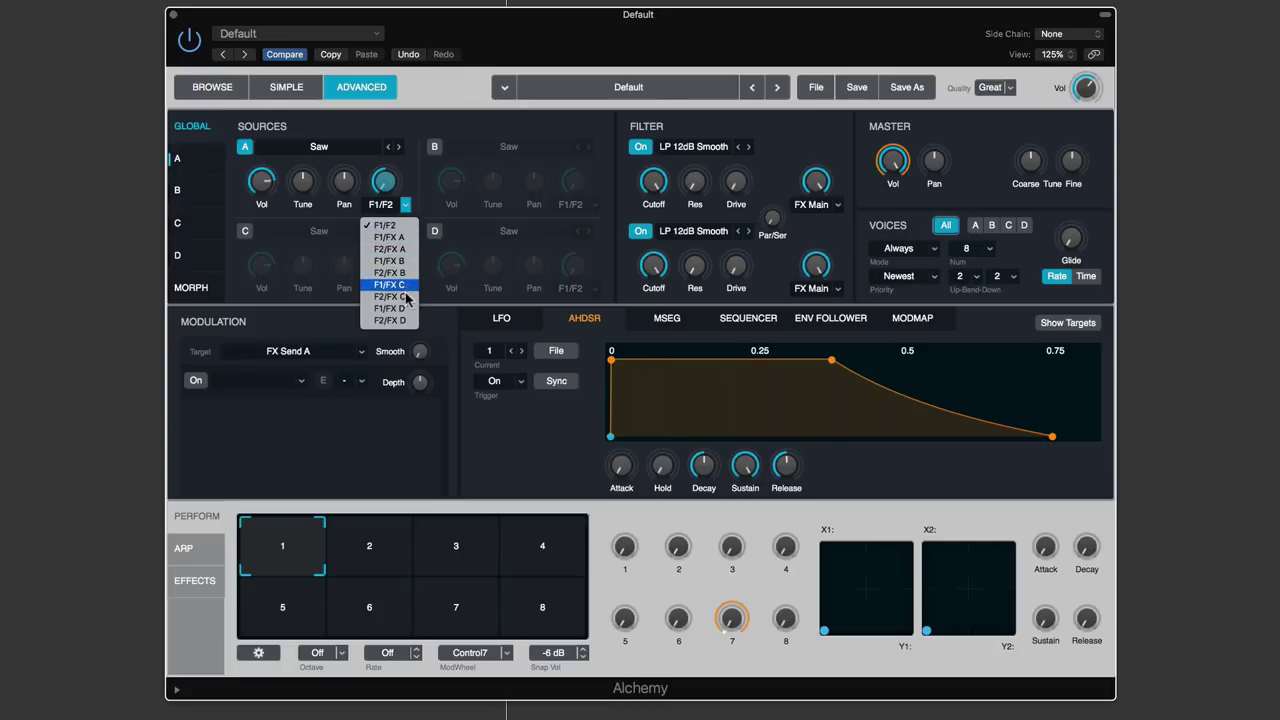
left_click(392, 238)
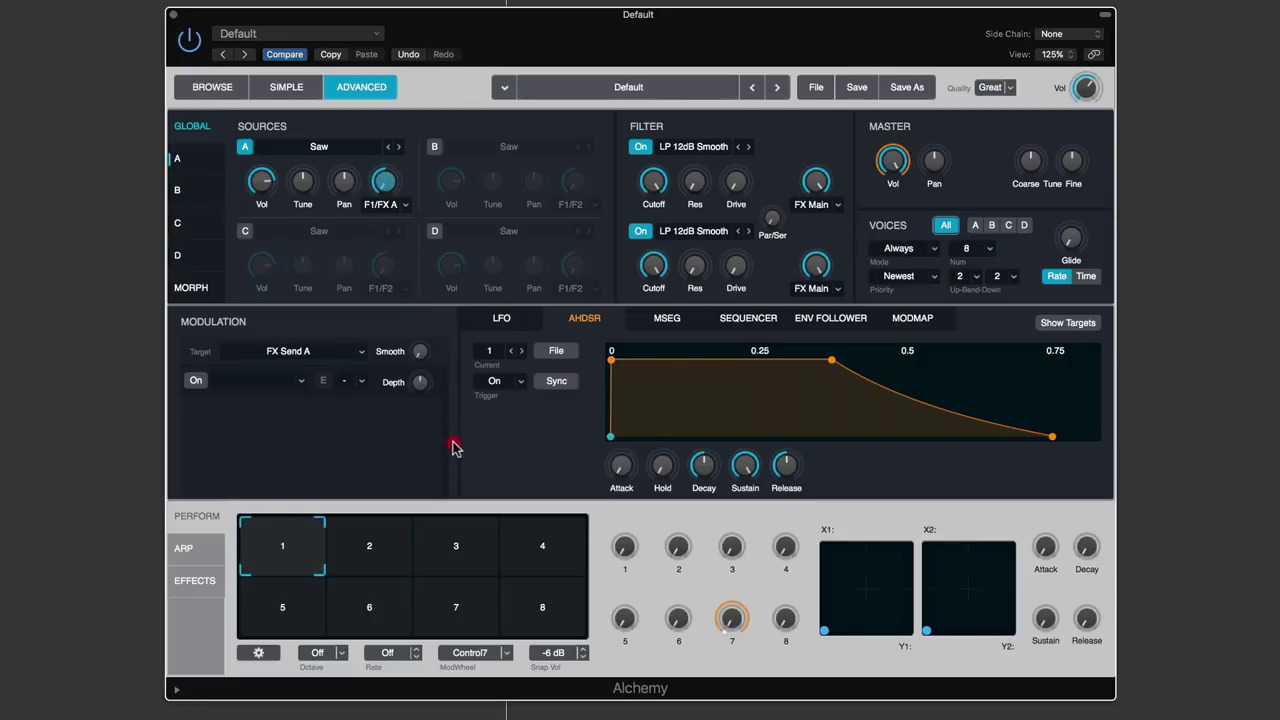
left_click(405, 204)
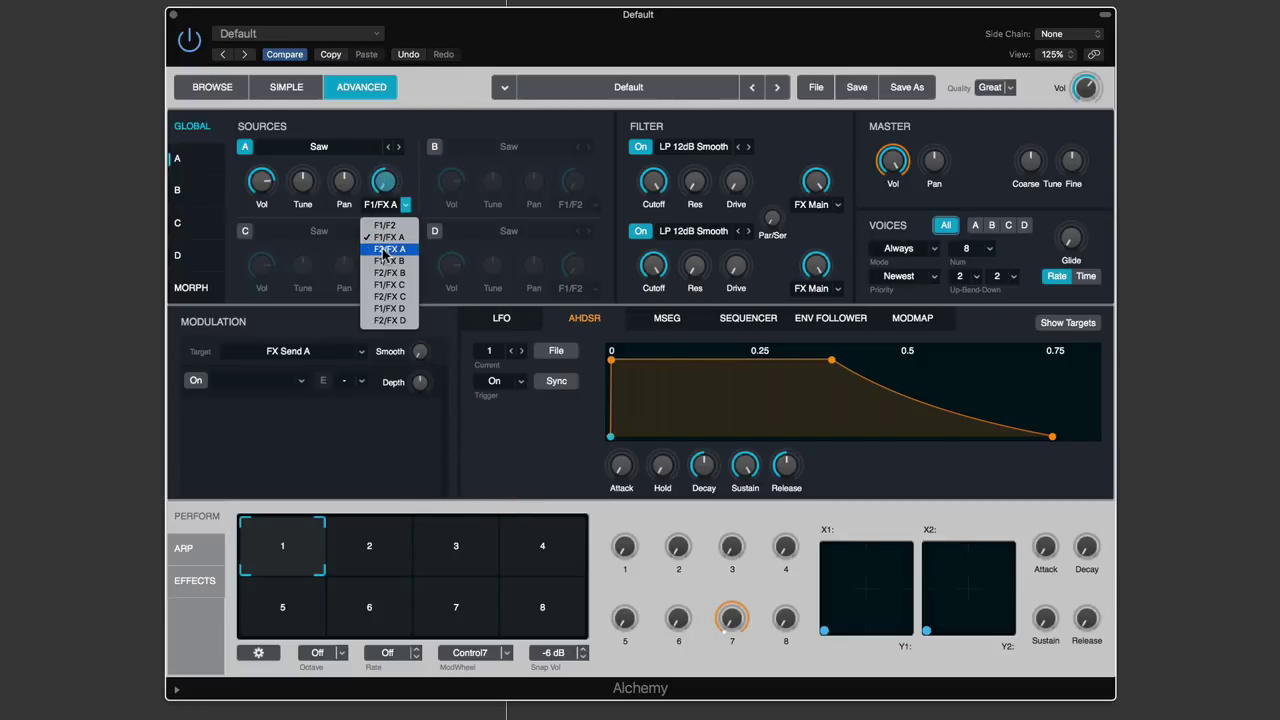
left_click(398, 250)
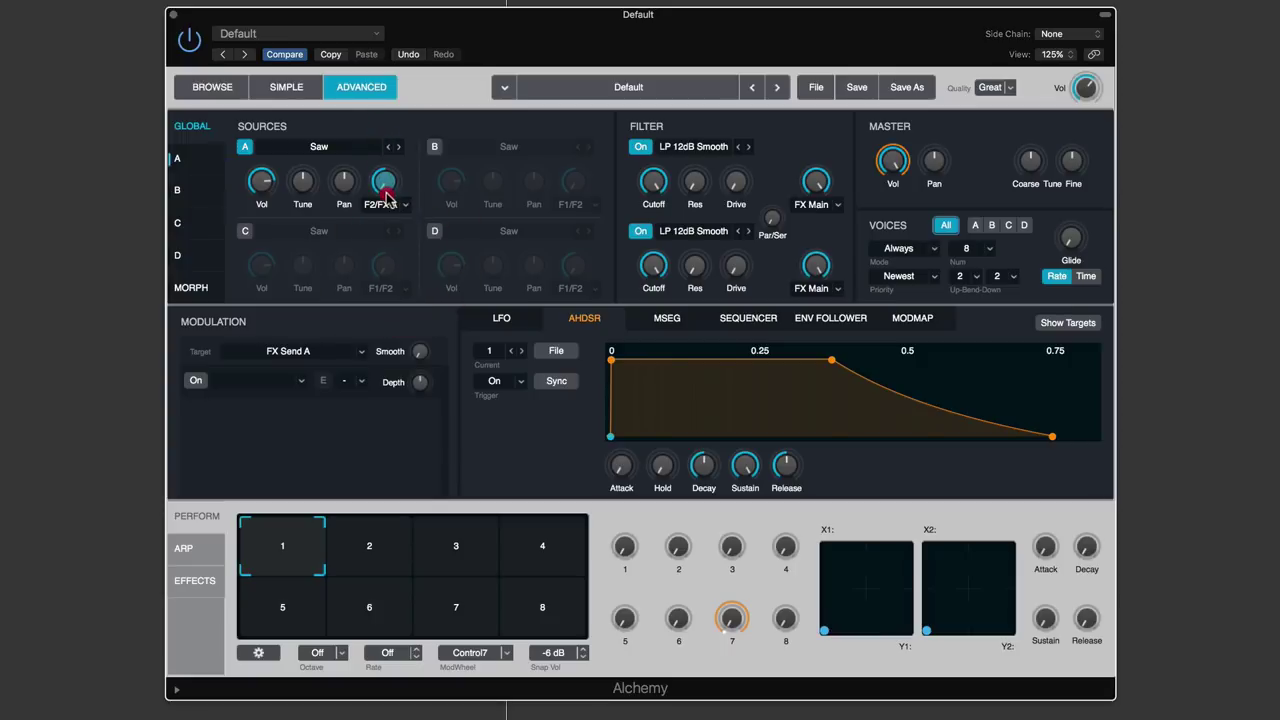
left_click(386, 197)
left_click(385, 22)
left_click(433, 430)
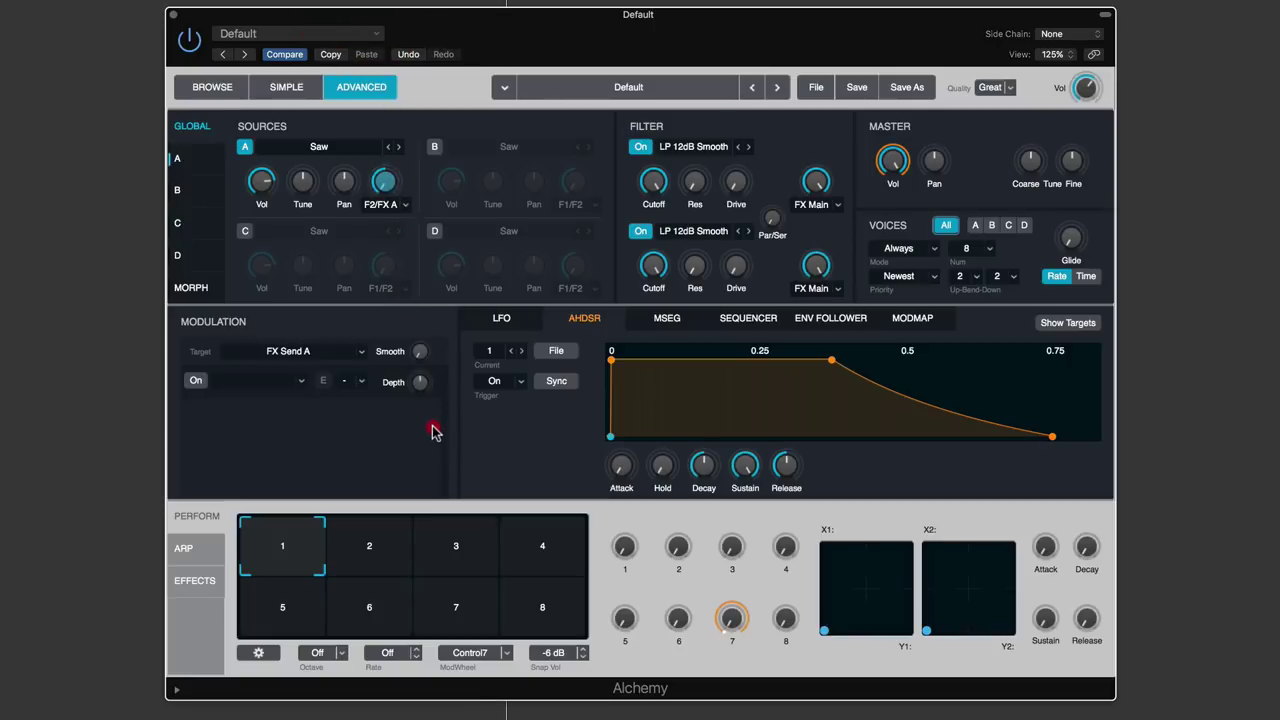
Try F1/FX B, then settle source A's output routing on F2/FX B
left_click(405, 204)
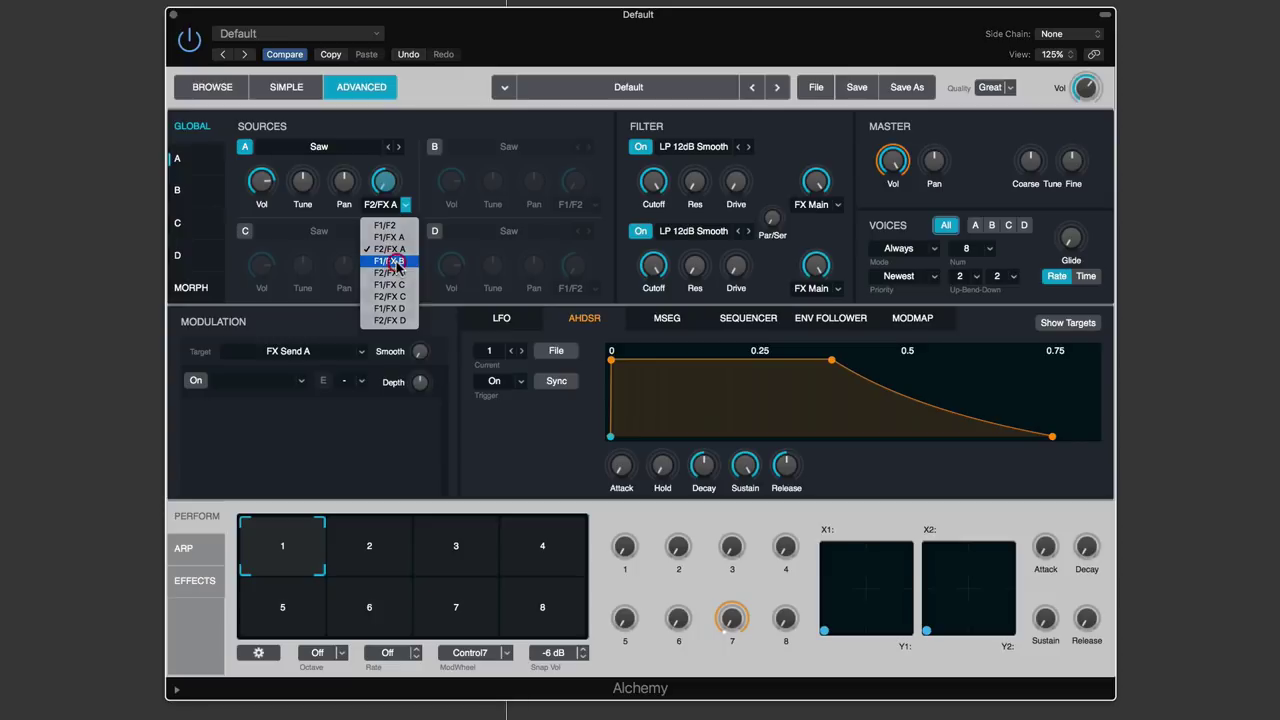
left_click(396, 263)
left_click(388, 224)
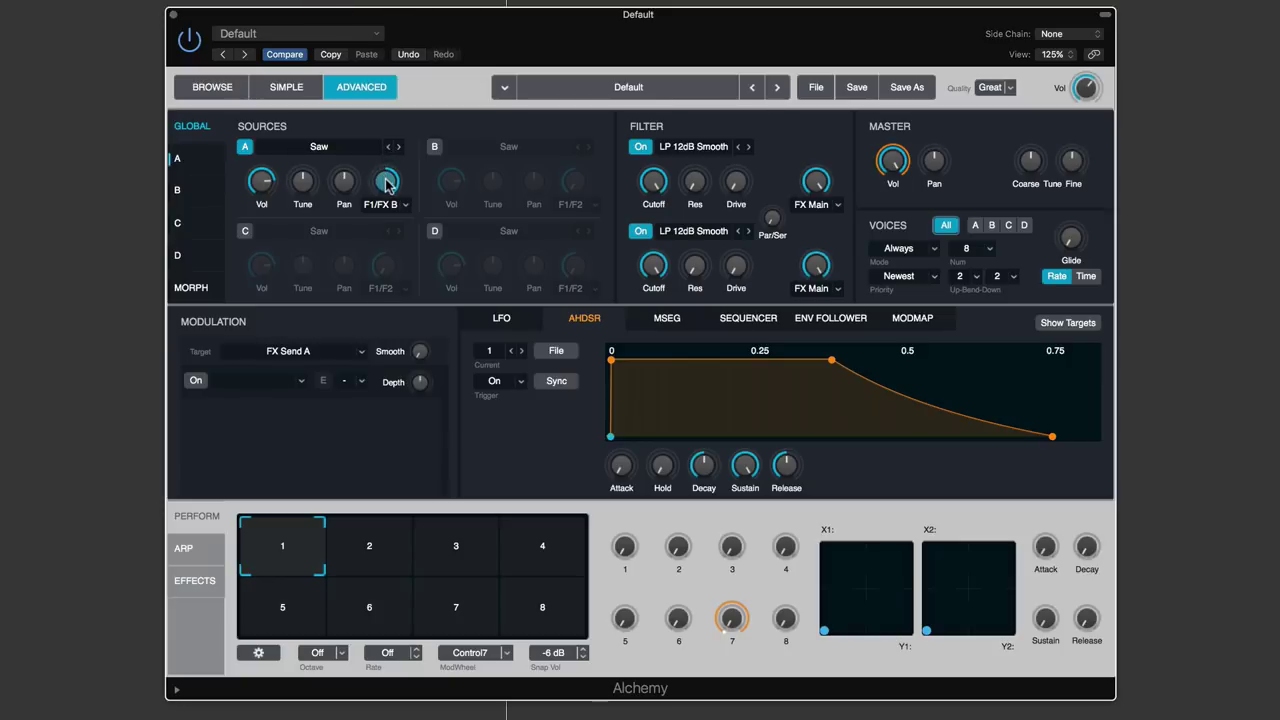
left_click(440, 415)
left_click(405, 204)
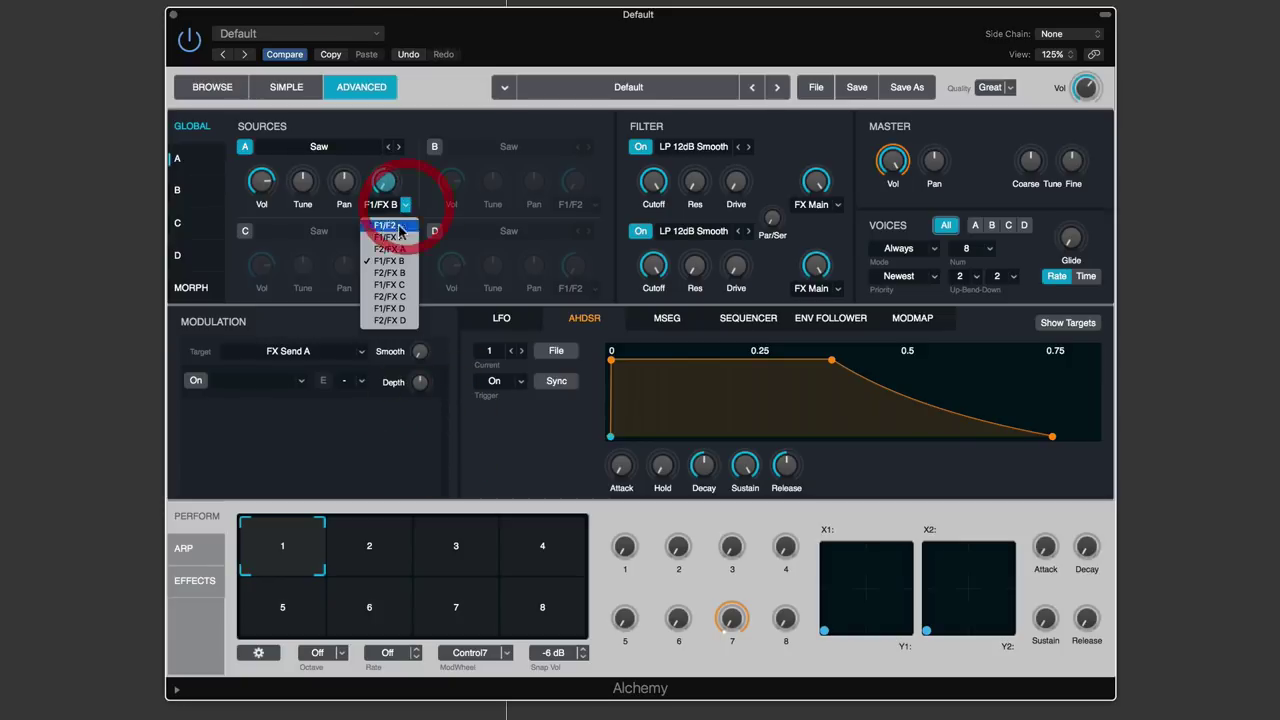
left_click(390, 276)
left_click(456, 232)
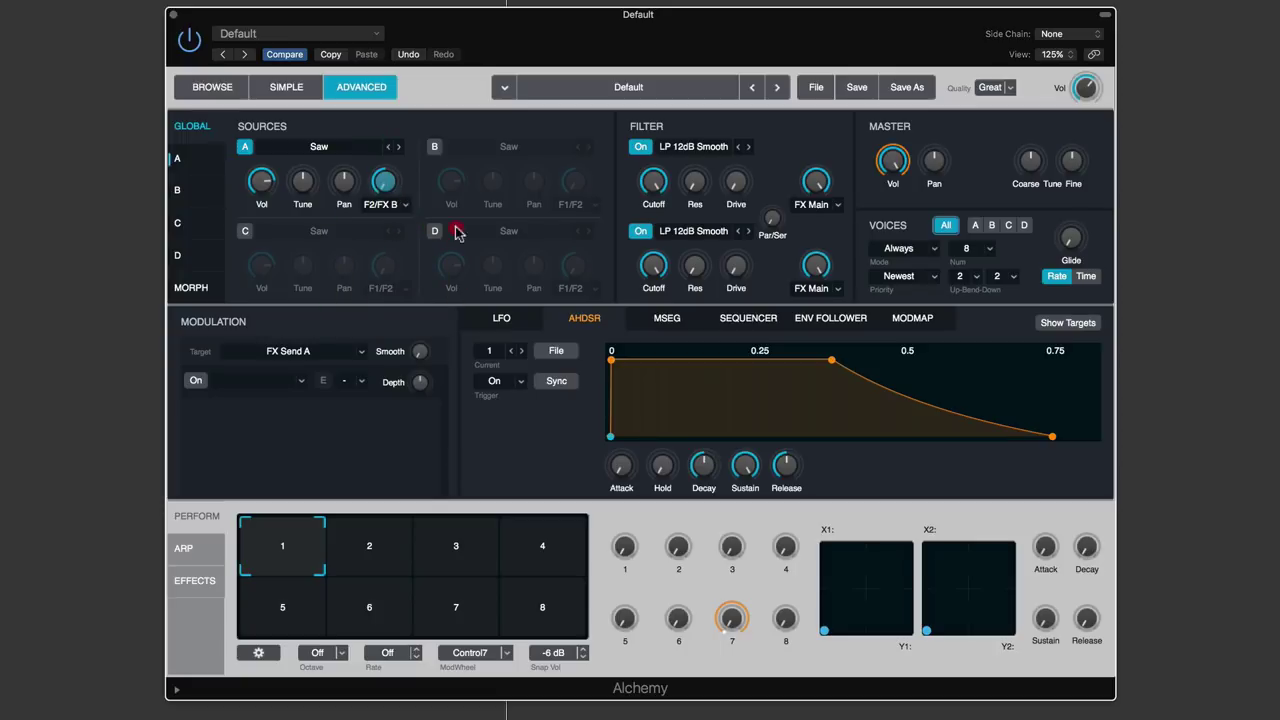
left_click(385, 157)
left_click(366, 412)
left_click(405, 204)
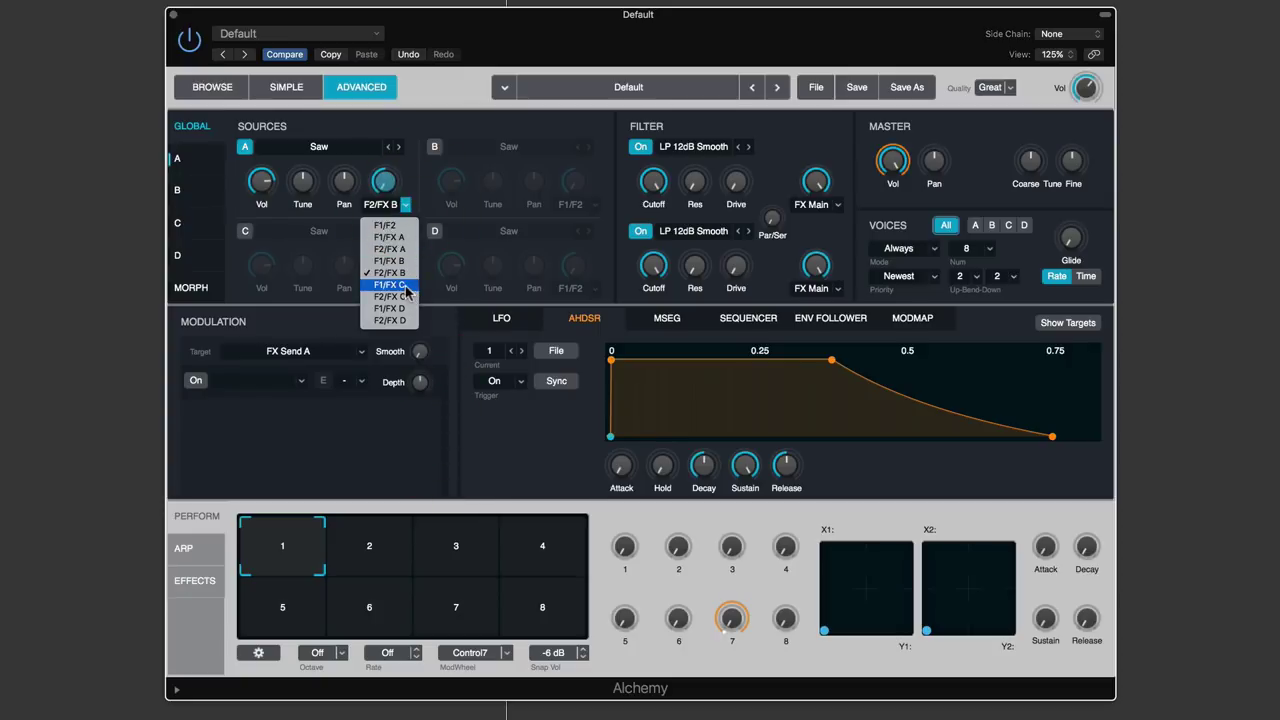
left_click(405, 202)
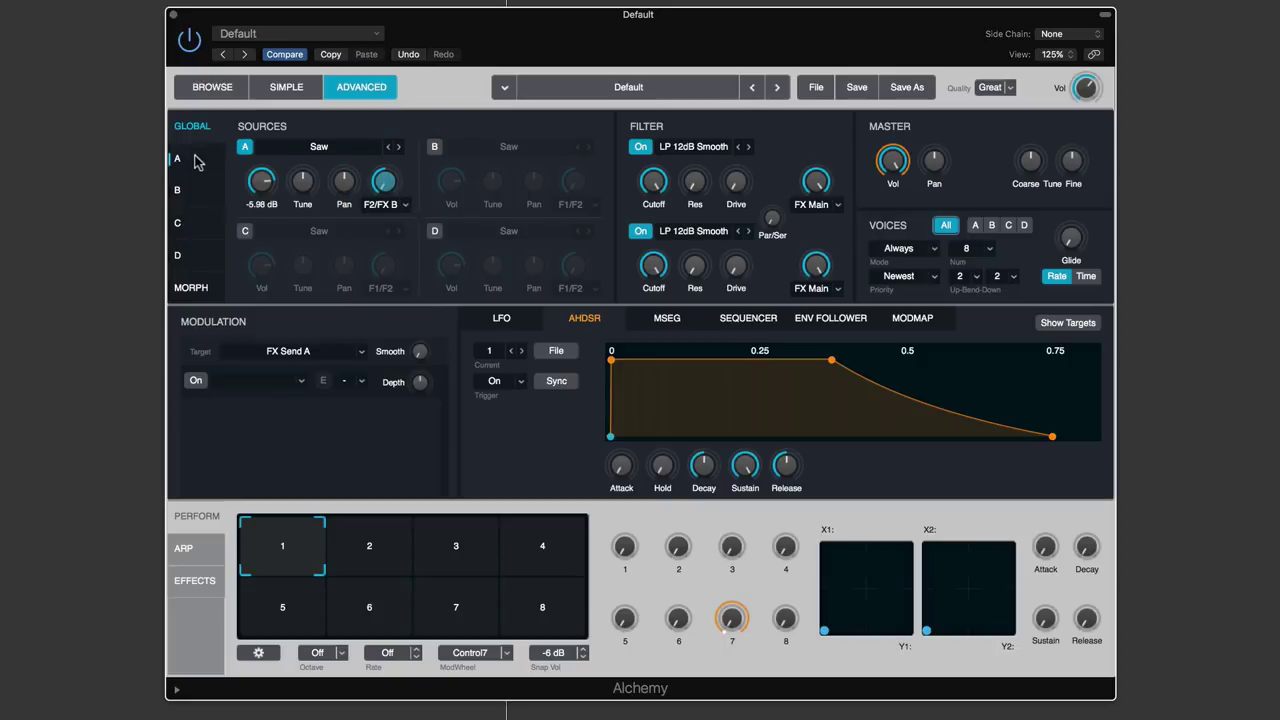
Open source A's detailed page and set its Send destination to F1/F2
left_click(196, 162)
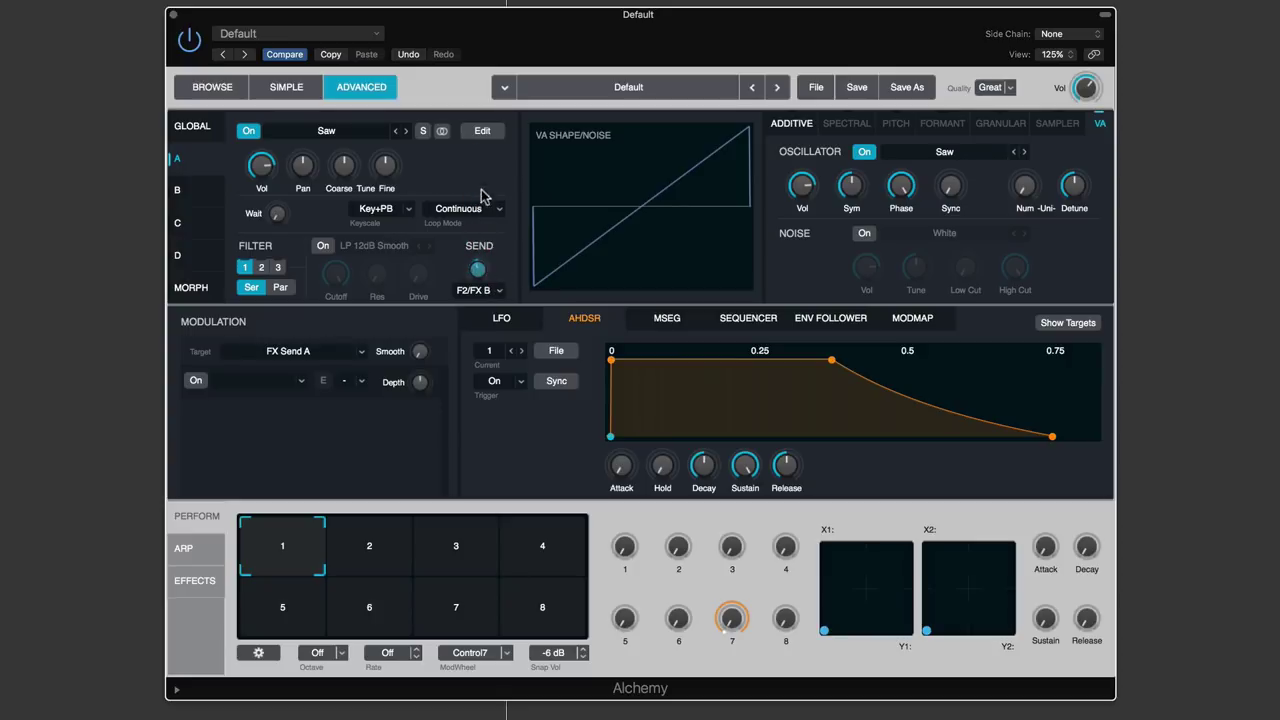
left_click(481, 262)
left_click(496, 292)
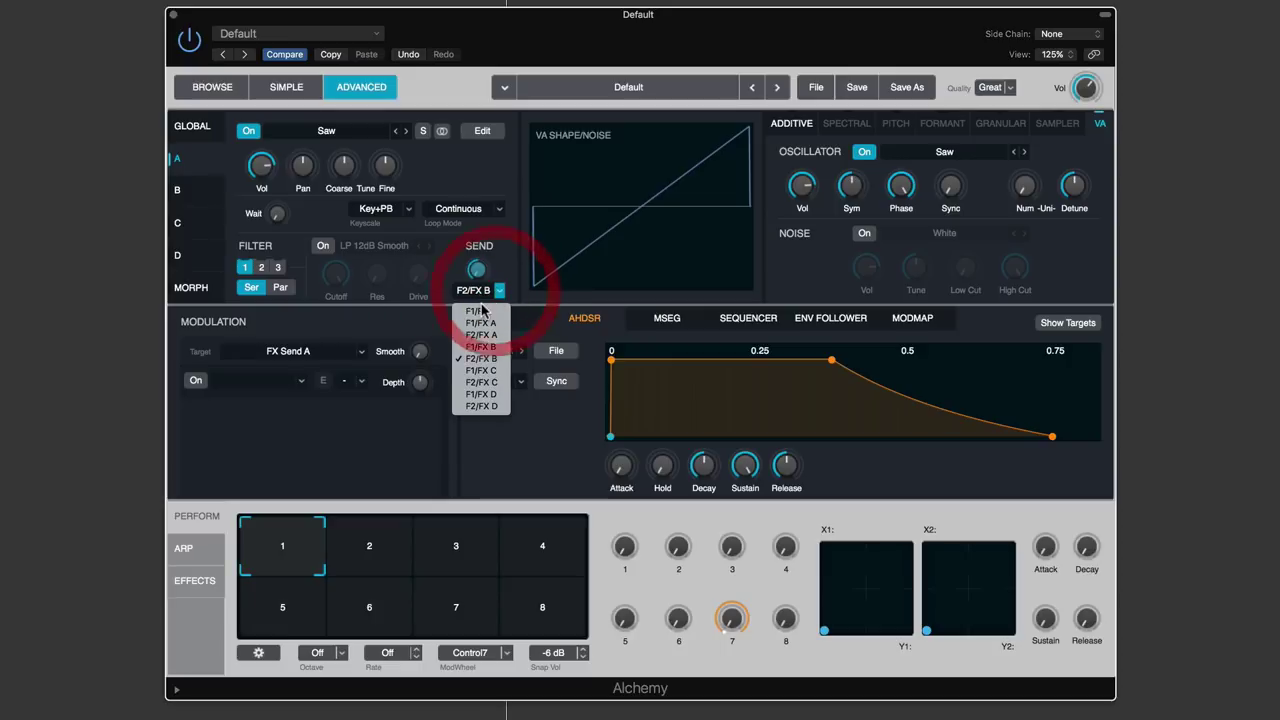
left_click(477, 311)
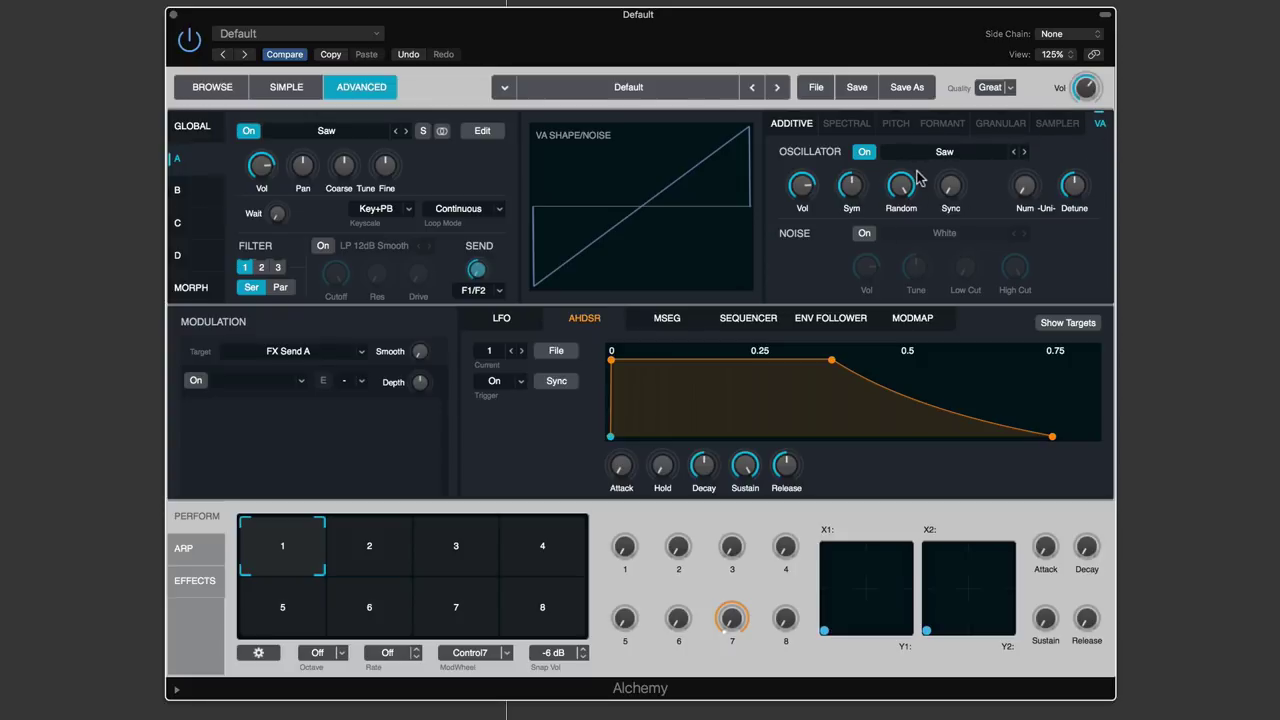
left_click(941, 156)
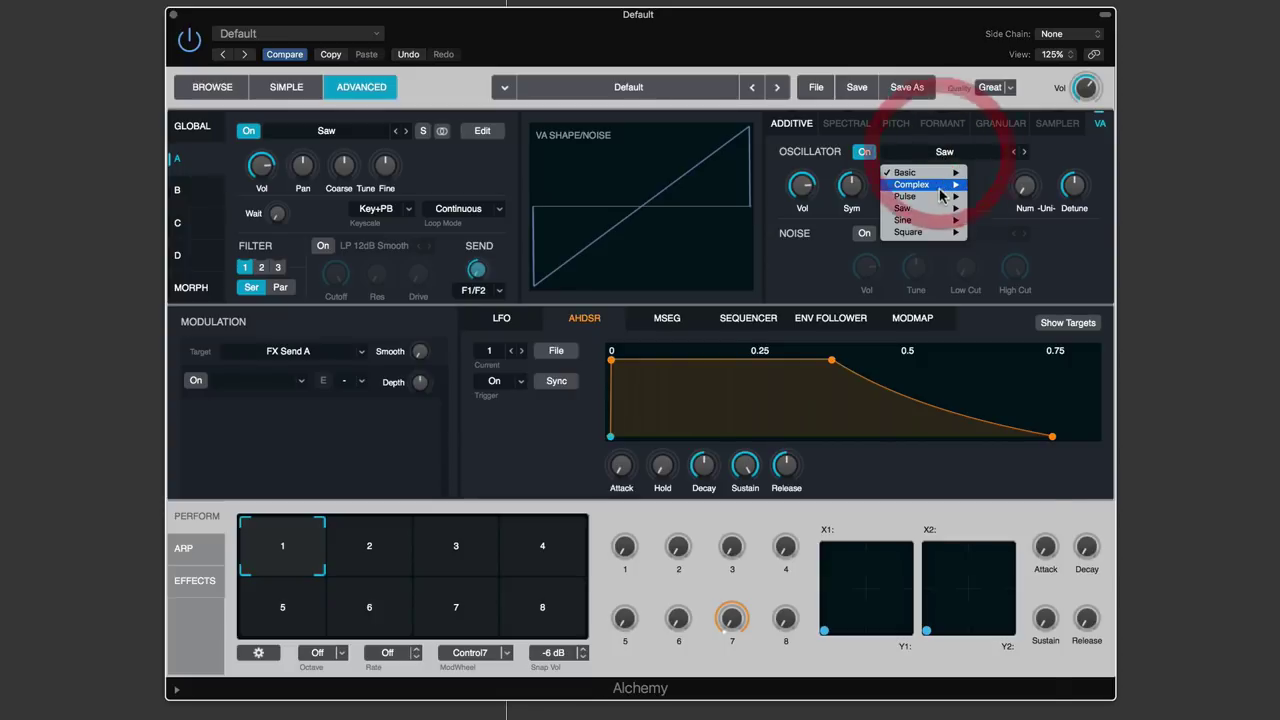
left_click(995, 183)
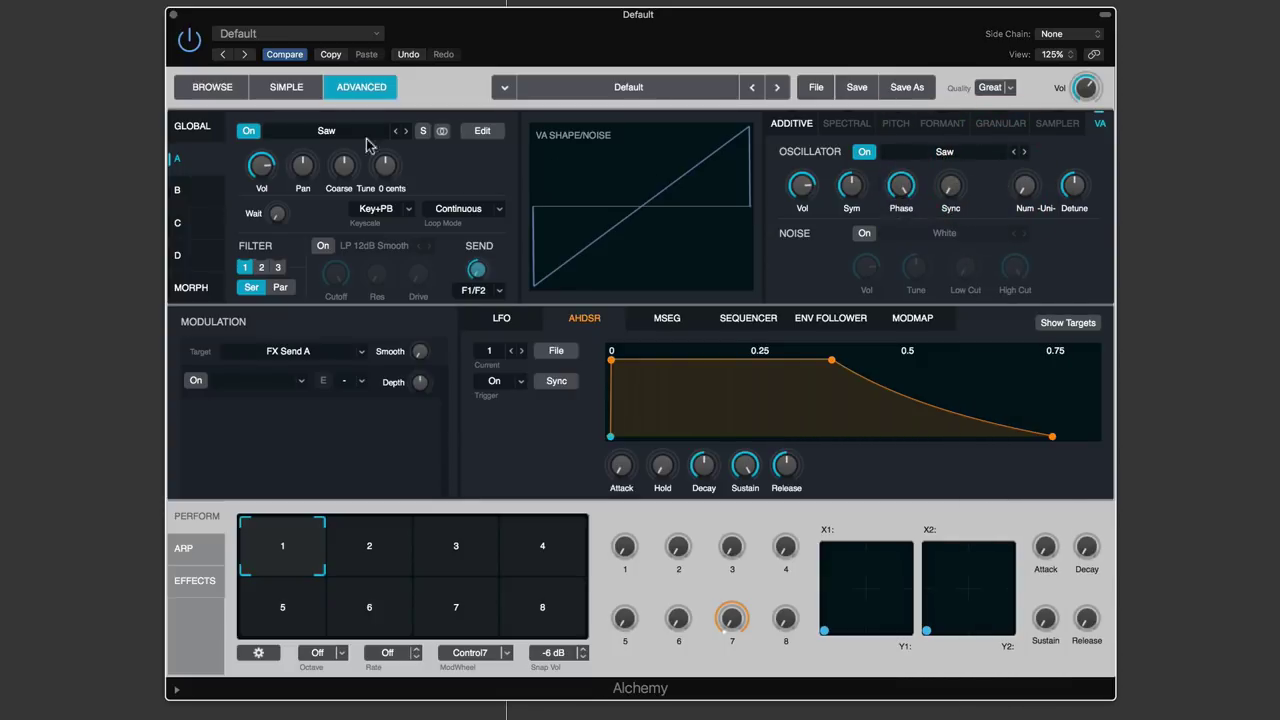
left_click(326, 131)
mouse_move(300, 164)
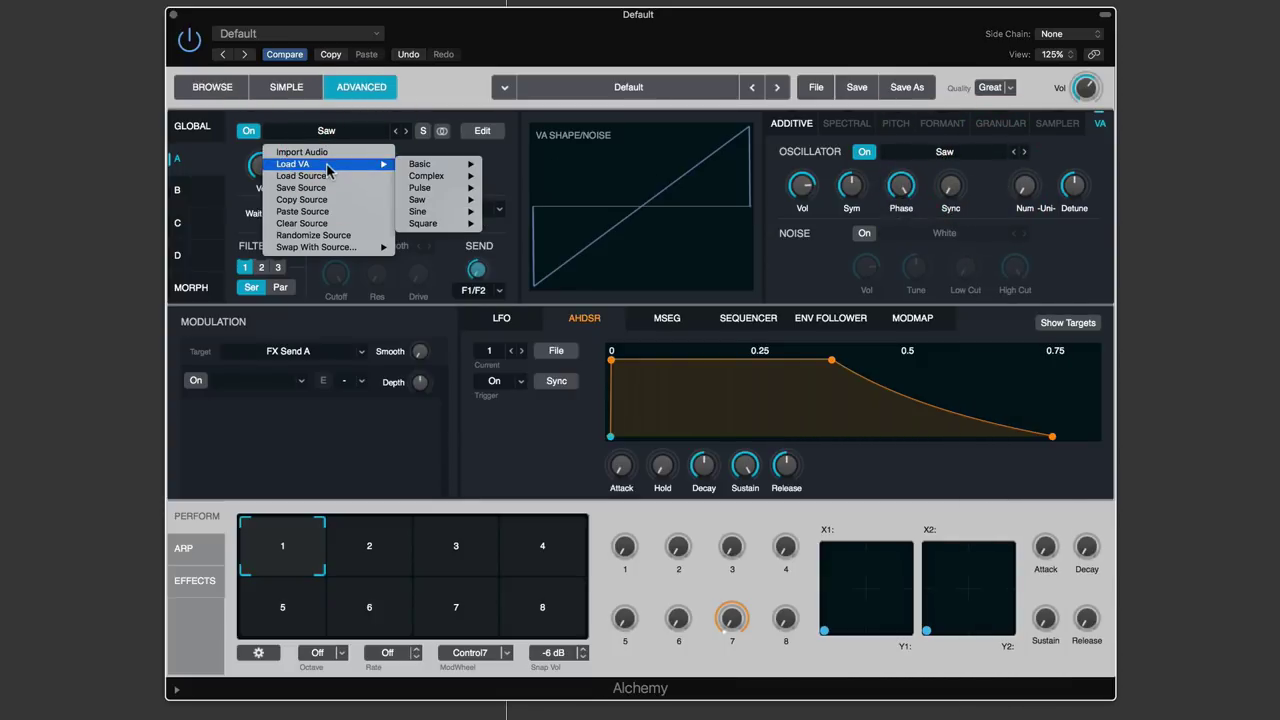
left_click(500, 162)
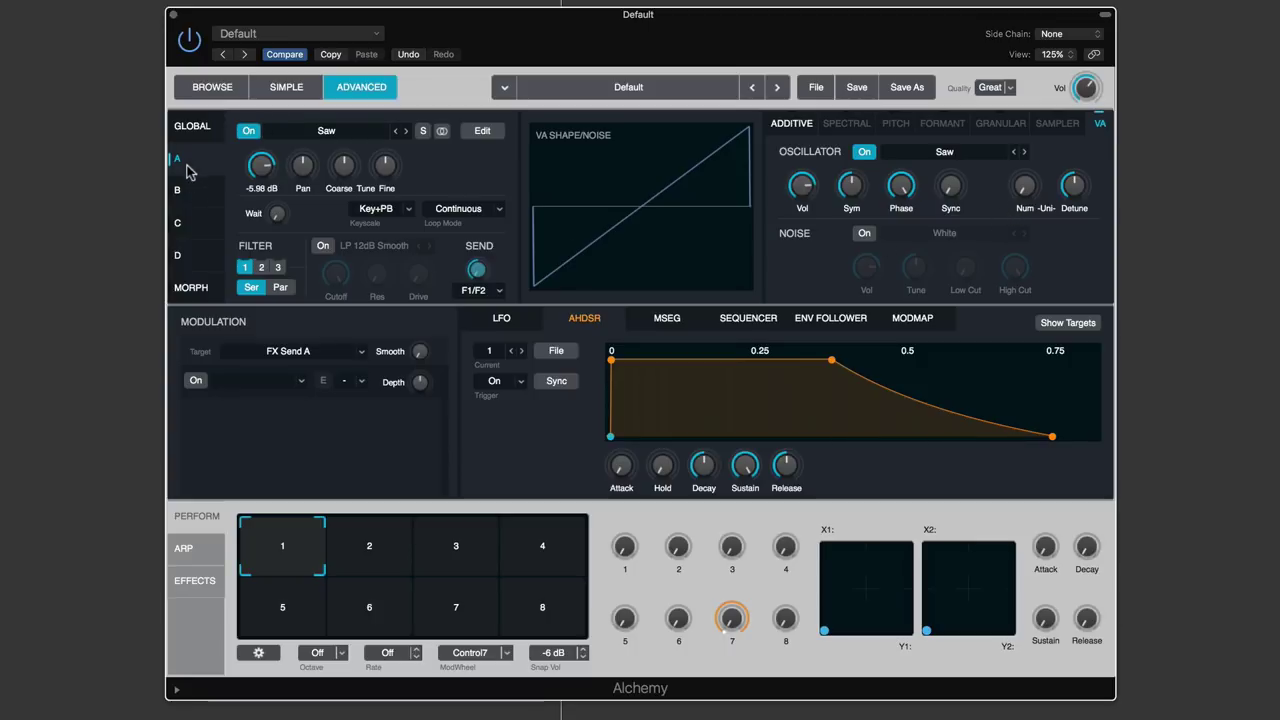
Raise the Saw's unison voice count and lower the oscillator volume to -12.6 dB
left_click(1025, 190)
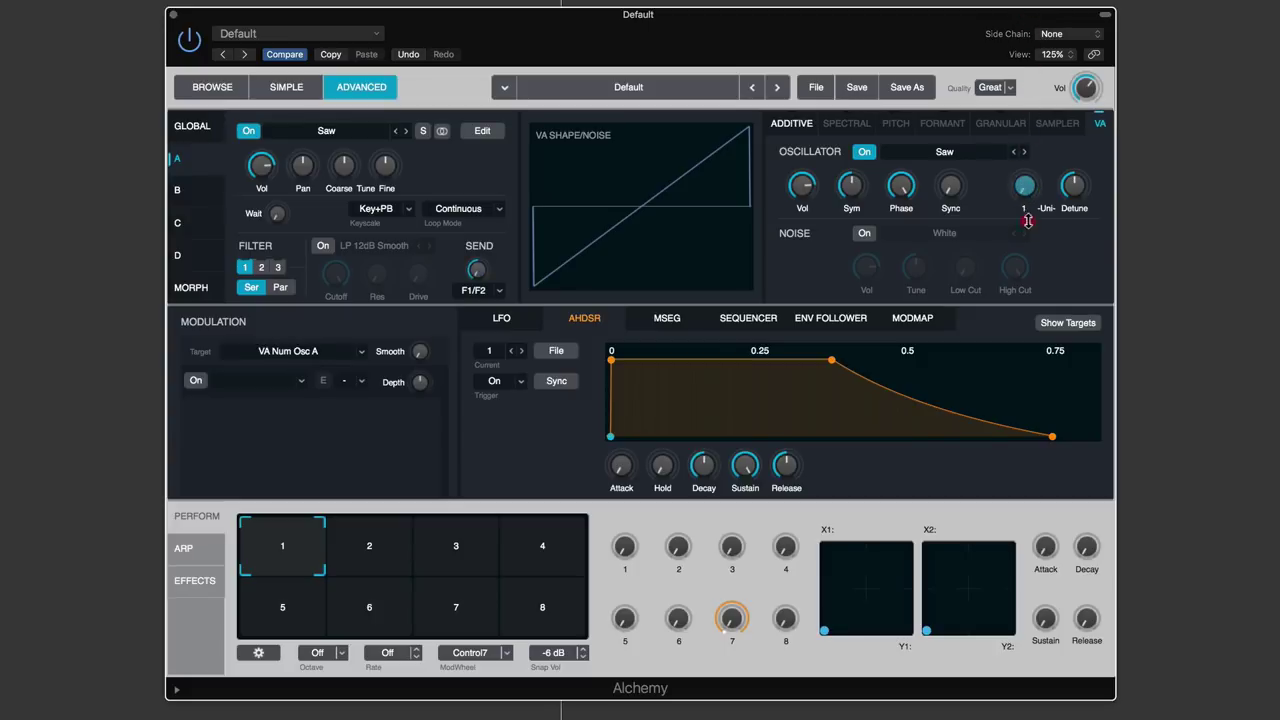
left_click_drag(1025, 205, 1013, 88)
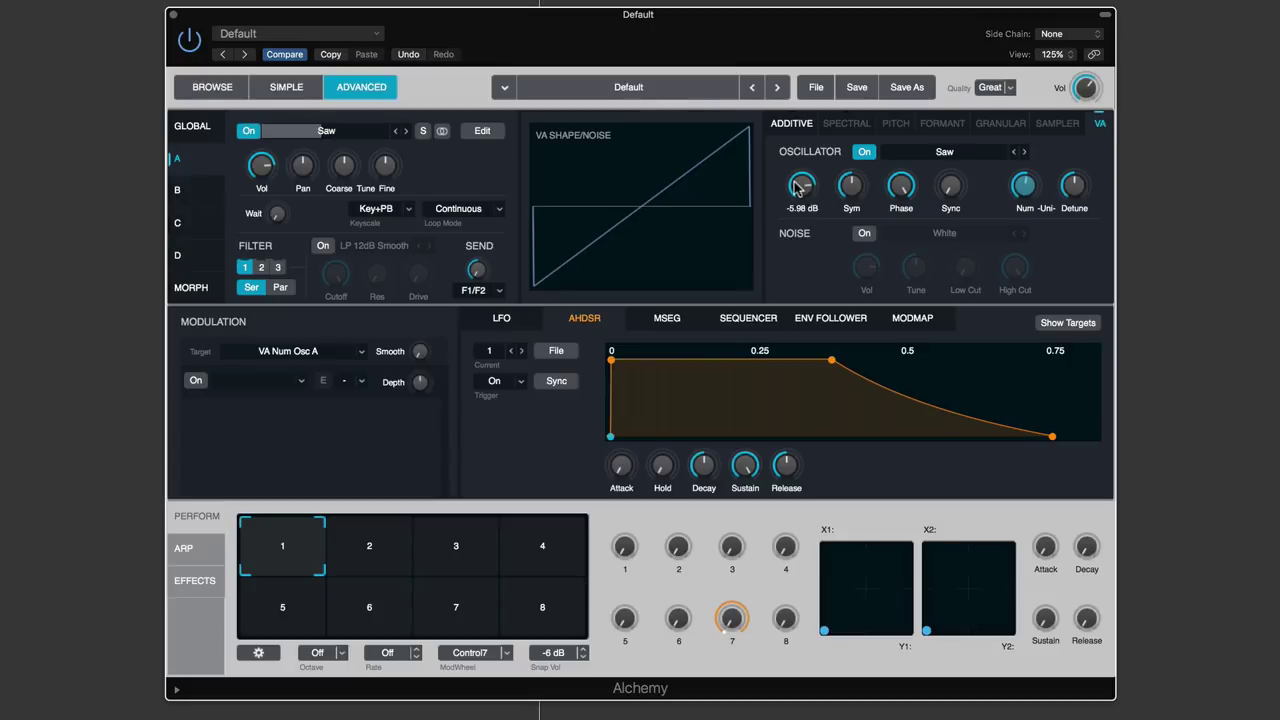
left_click_drag(797, 190, 805, 220)
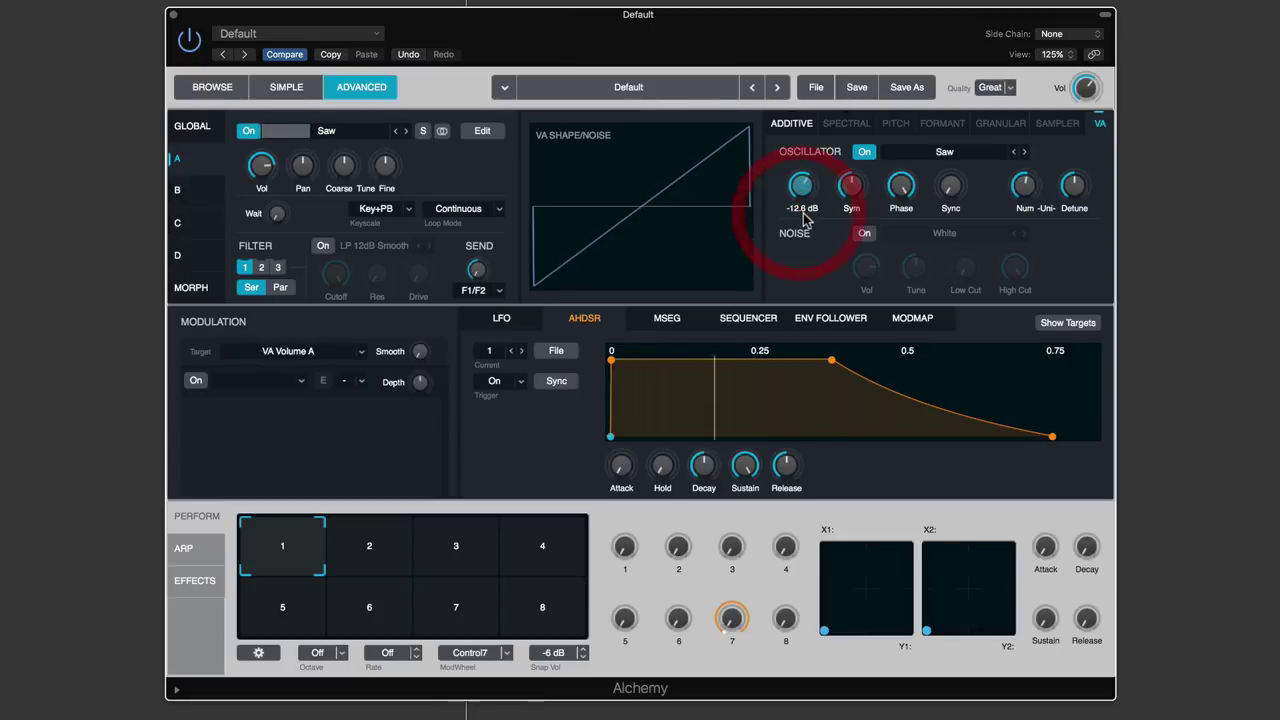
left_click_drag(1024, 186, 1020, 86)
Fine-tune the unison voices and detune, ending with detune raised to 28.5 %
left_click_drag(1073, 190, 1076, 225)
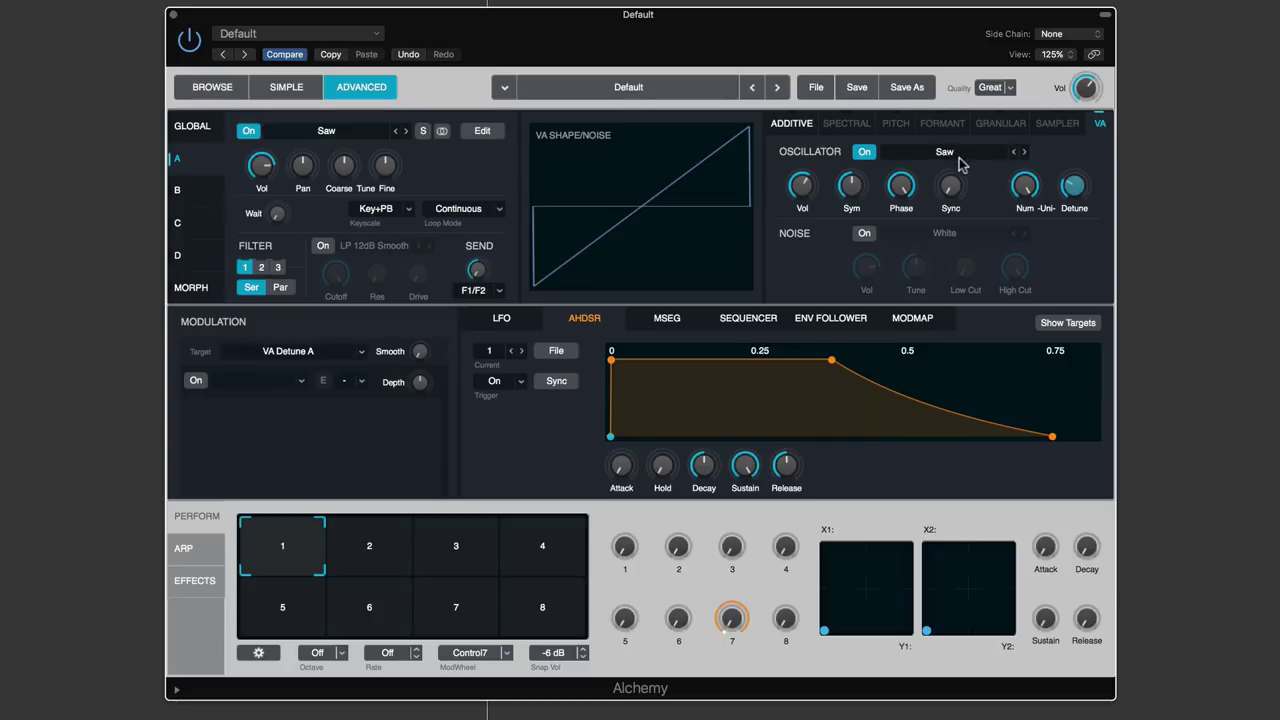
left_click_drag(1078, 194, 1045, 262)
left_click(1024, 187)
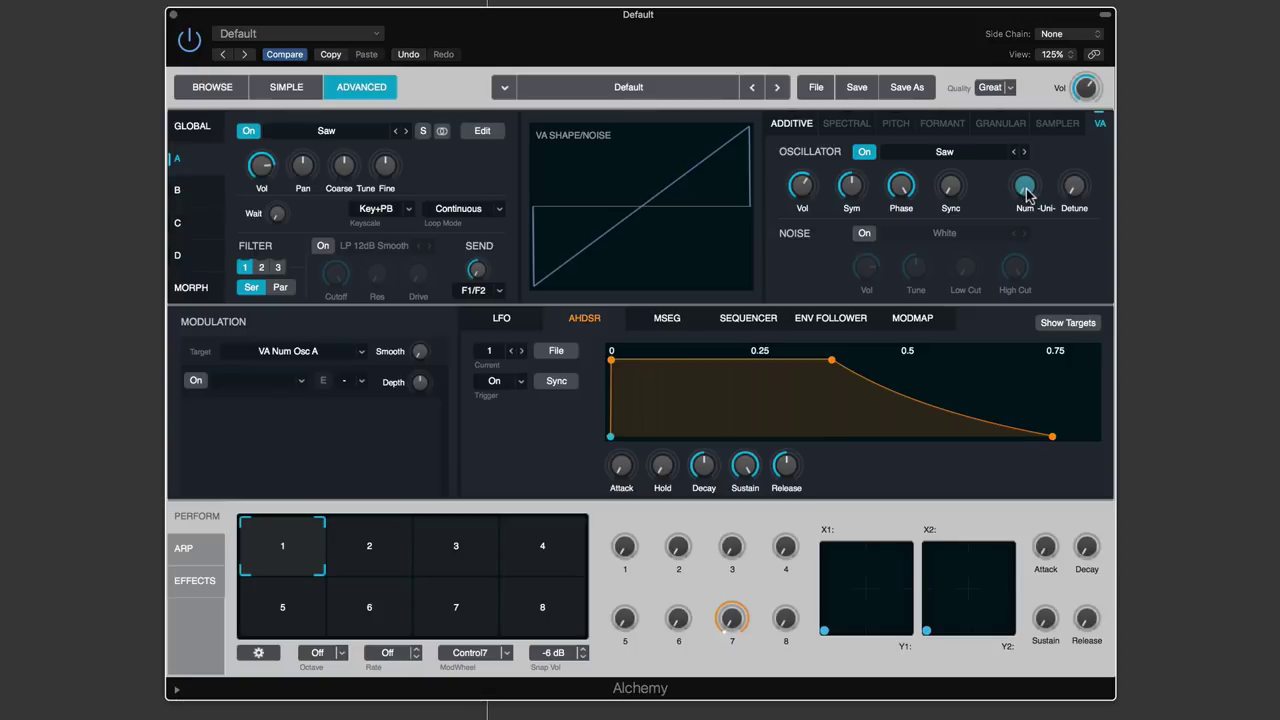
left_click_drag(1025, 194, 1006, 86)
left_click_drag(1075, 192, 1073, 185)
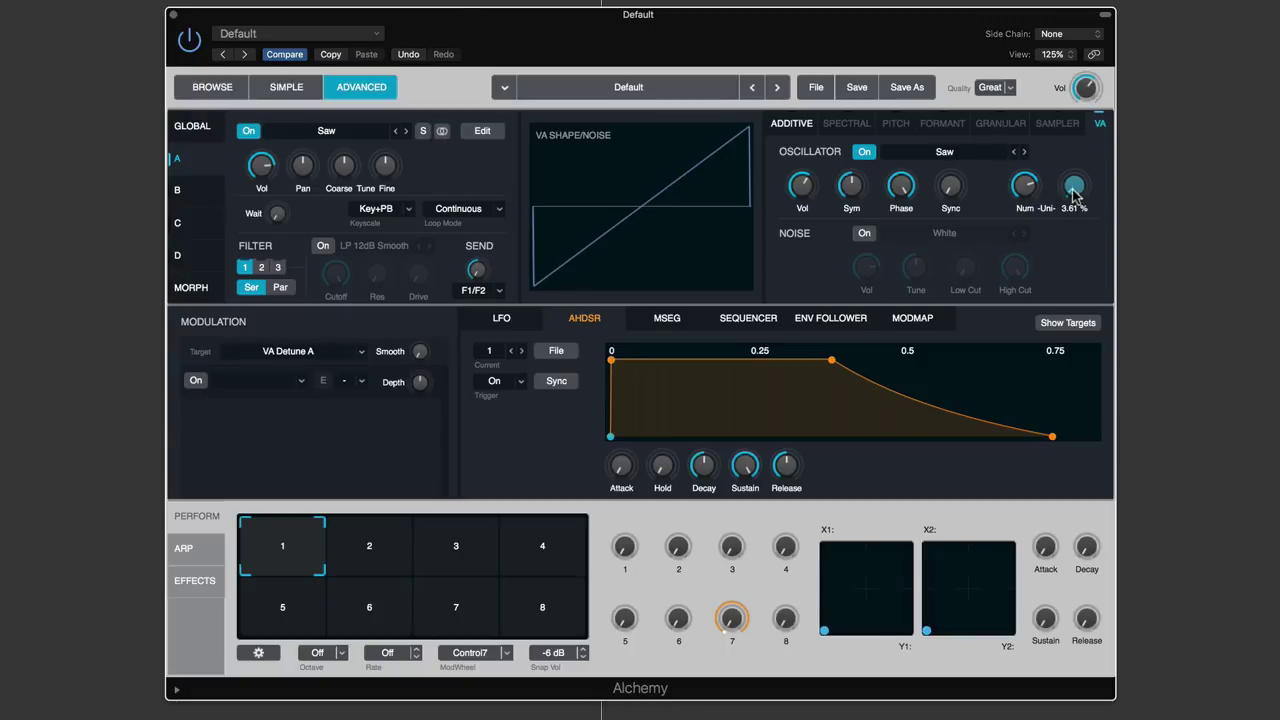
mouse_move(1073, 190)
left_mouse_down()
mouse_move(1076, 62)
mouse_move(1078, 80)
mouse_move(1066, 52)
mouse_move(1074, 188)
left_mouse_up()
Sweep the Saw's symmetry from -100 % through 100 %, settling at 54.6 %
left_click_drag(851, 186, 874, 300)
left_click(944, 151)
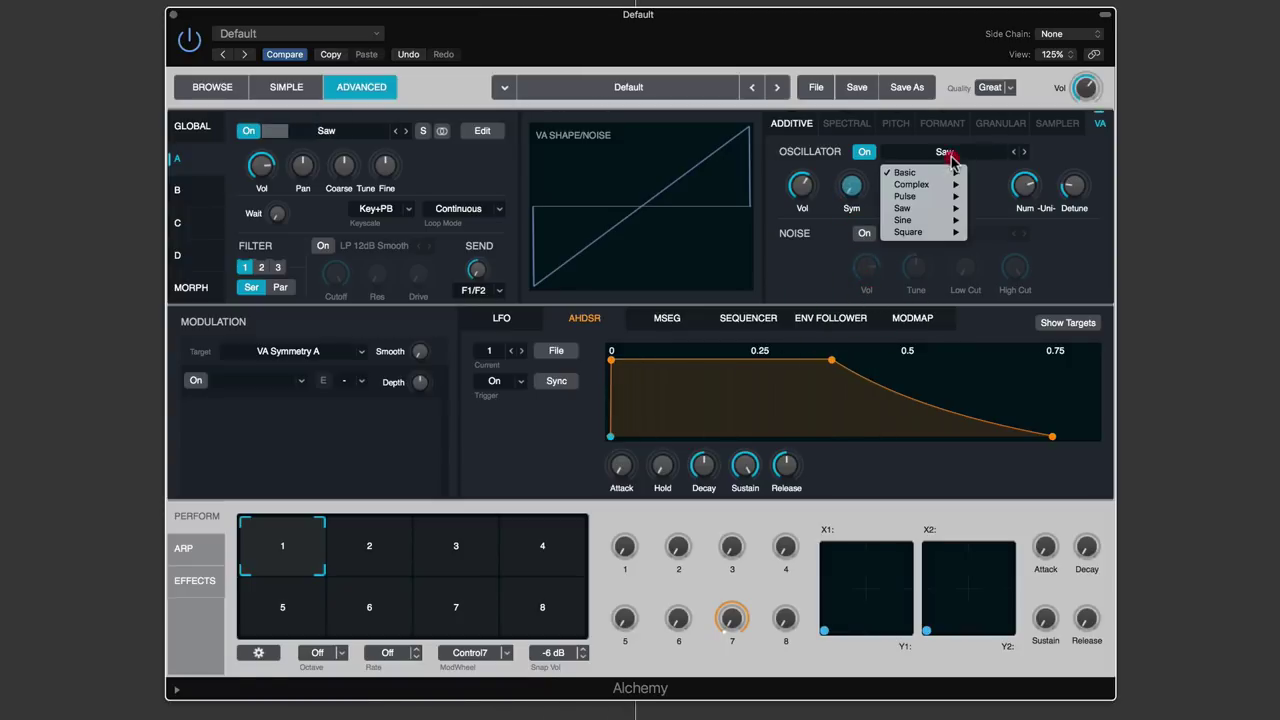
left_click(998, 176)
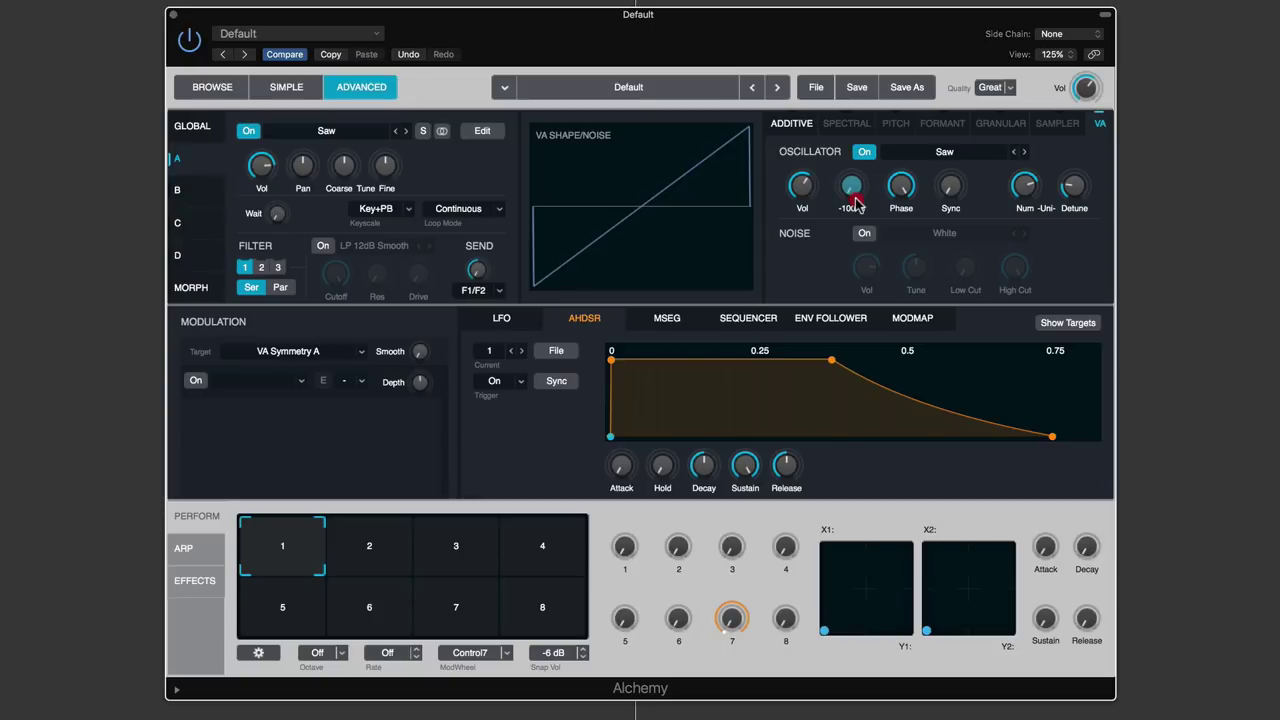
left_click_drag(856, 165, 857, 73)
left_click_drag(855, 25, 855, 30)
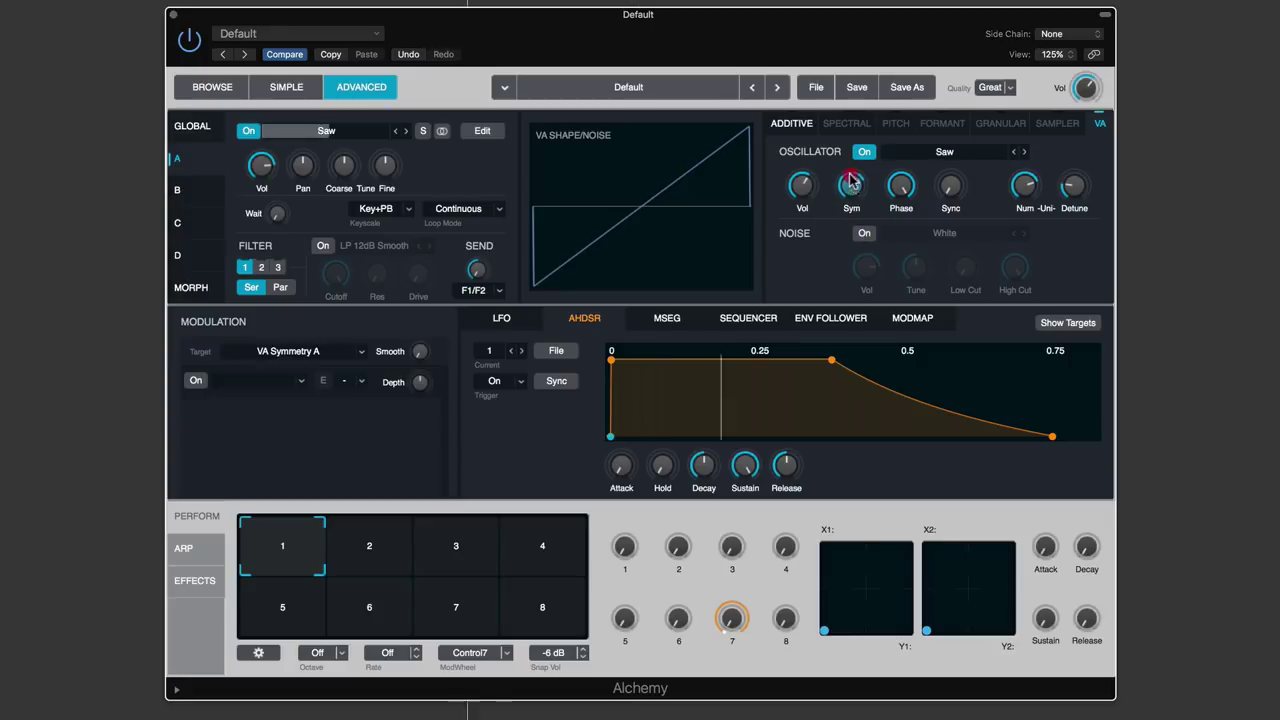
left_click_drag(851, 183, 910, 366)
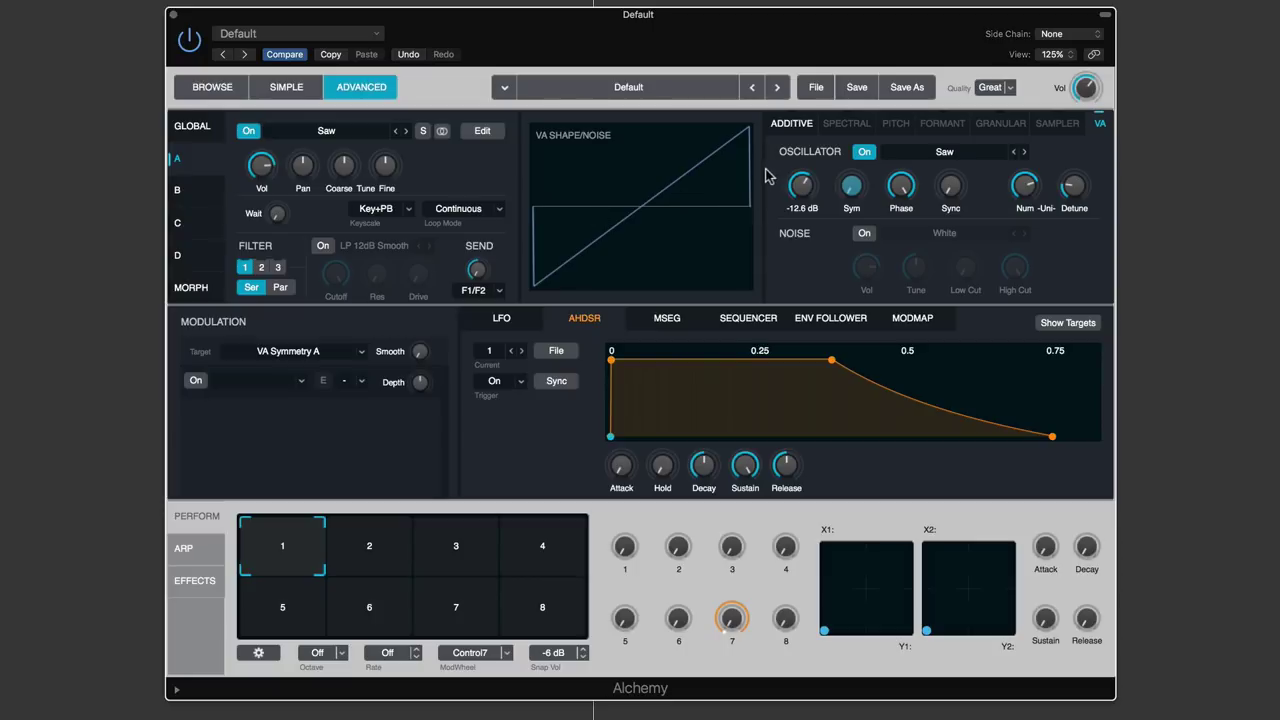
left_click_drag(851, 182, 845, 212)
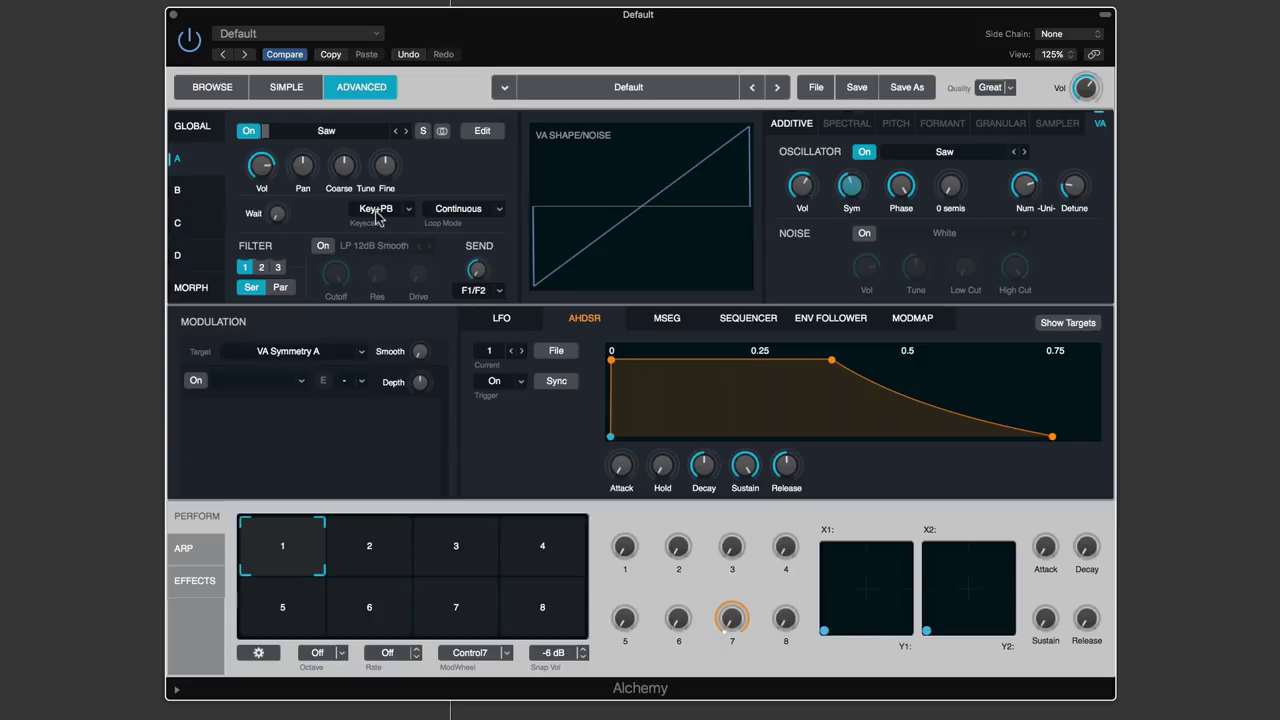
Lower the oscillator phase to 36.6 % and raise the sync to 12 semis
mouse_move(897, 193)
left_click_drag(900, 186, 922, 238)
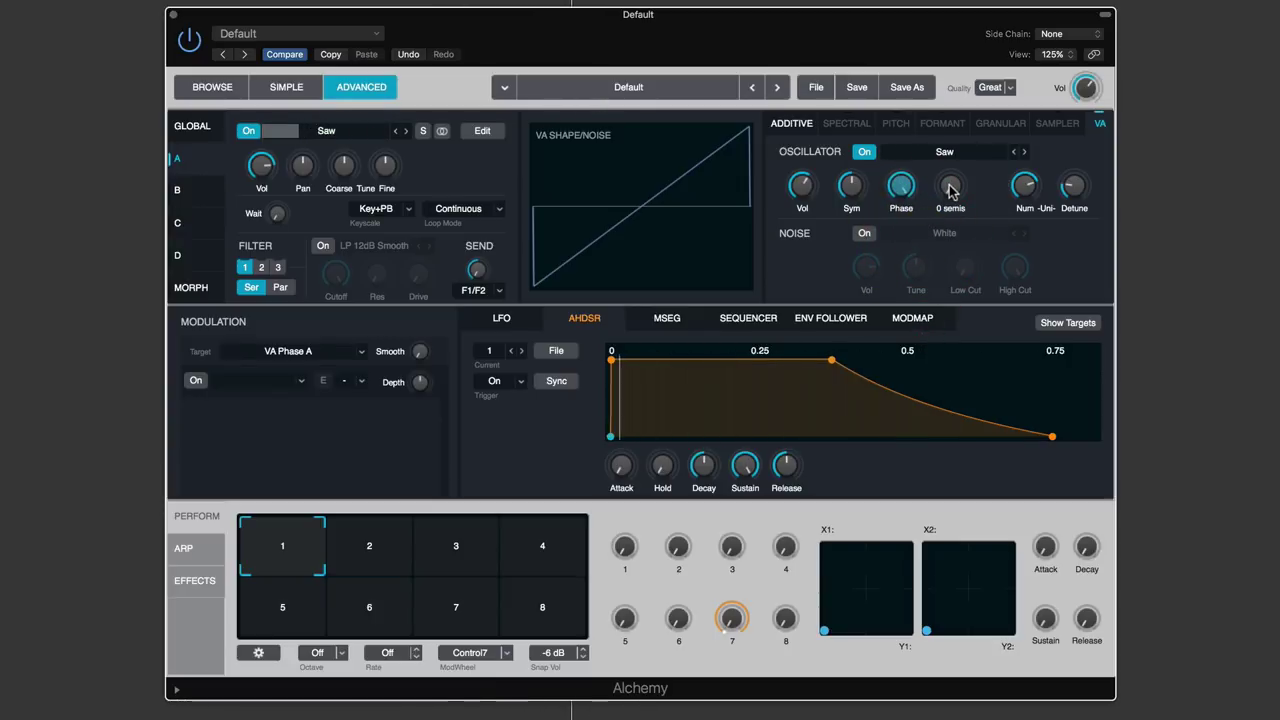
left_click_drag(950, 190, 972, 246)
Switch on source A's noise generator and turn off the oscillator, leaving only noise
left_click(972, 246)
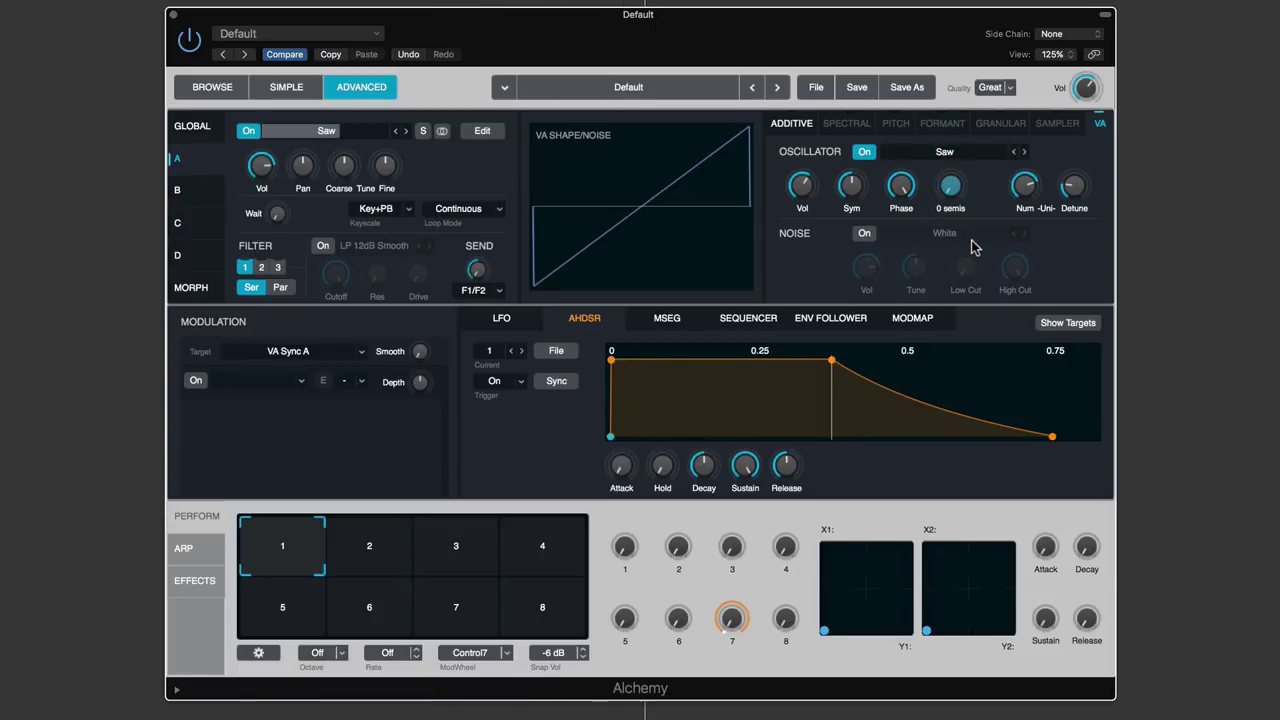
left_click(864, 234)
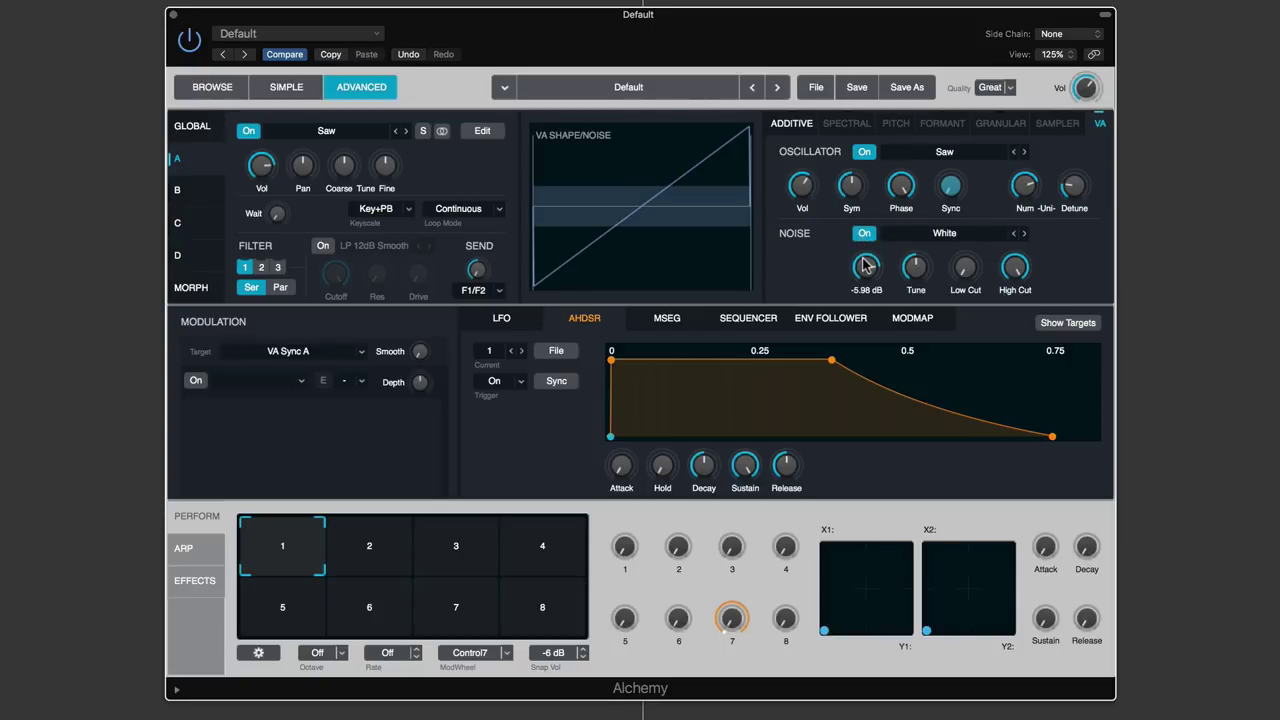
left_click(866, 152)
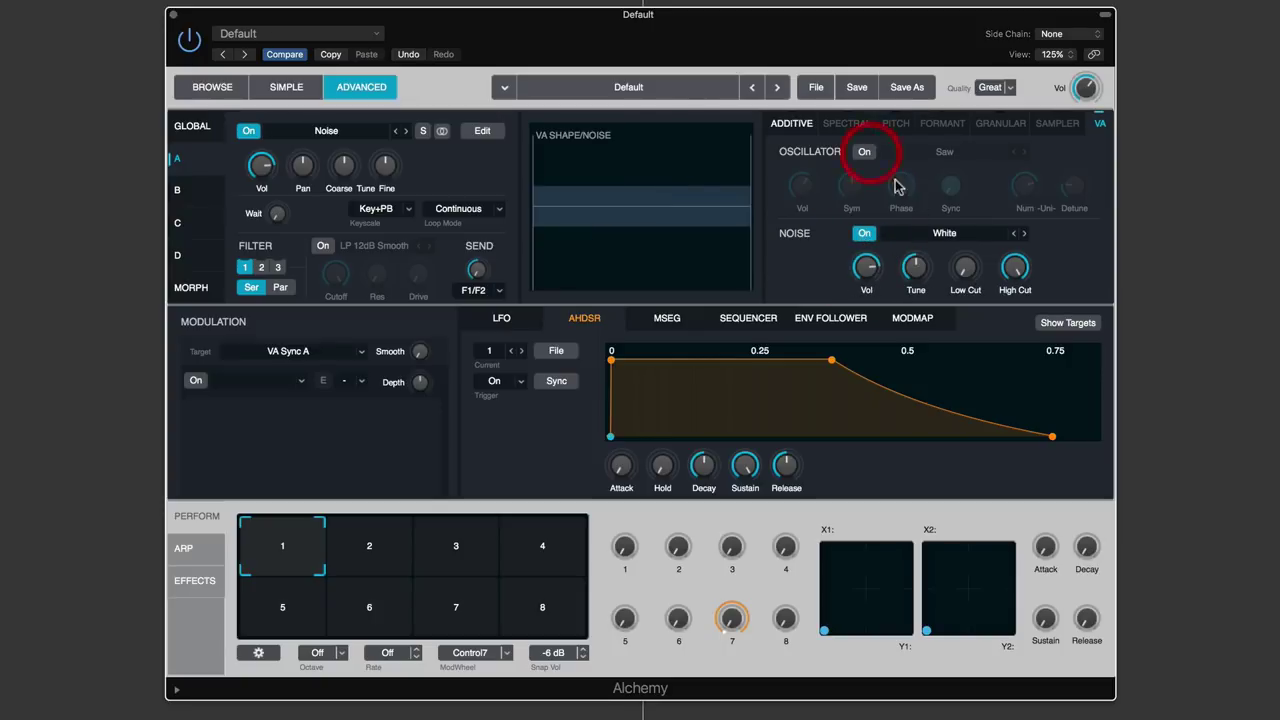
Audition the Brown, Carpet, Crinkle, Fan and Fire noise types, keeping Fire
left_click(944, 233)
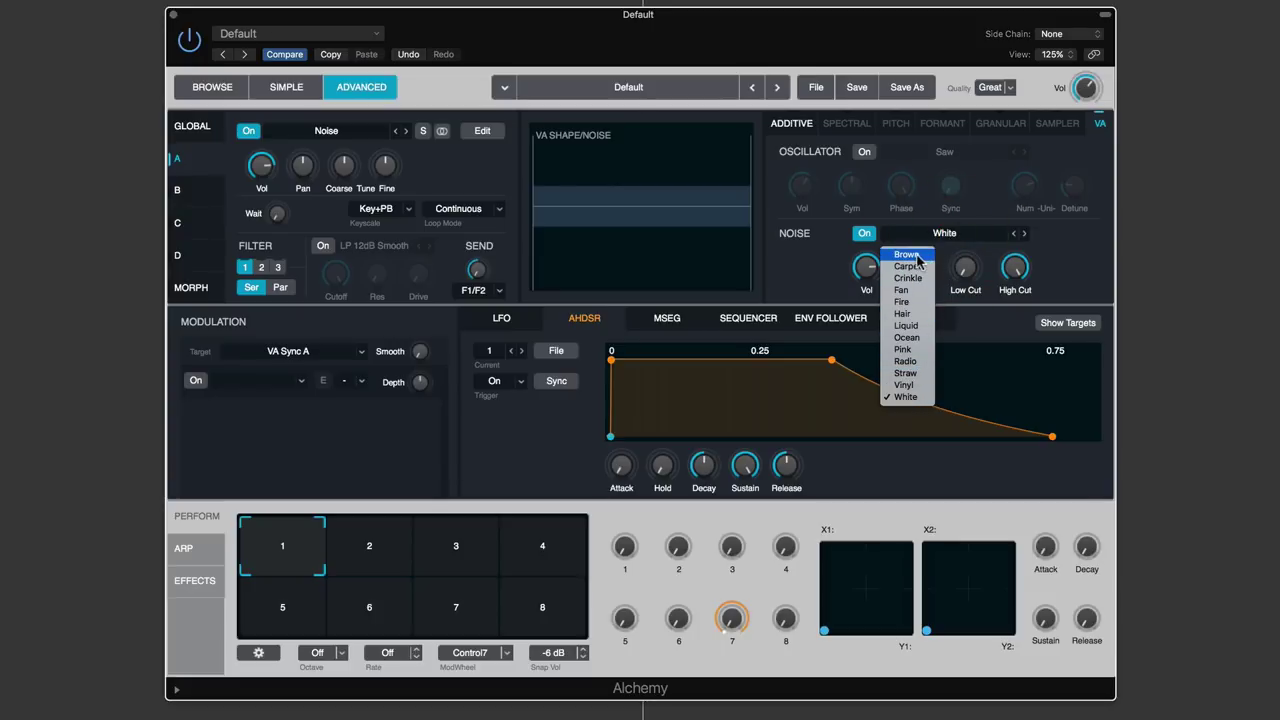
left_click(907, 254)
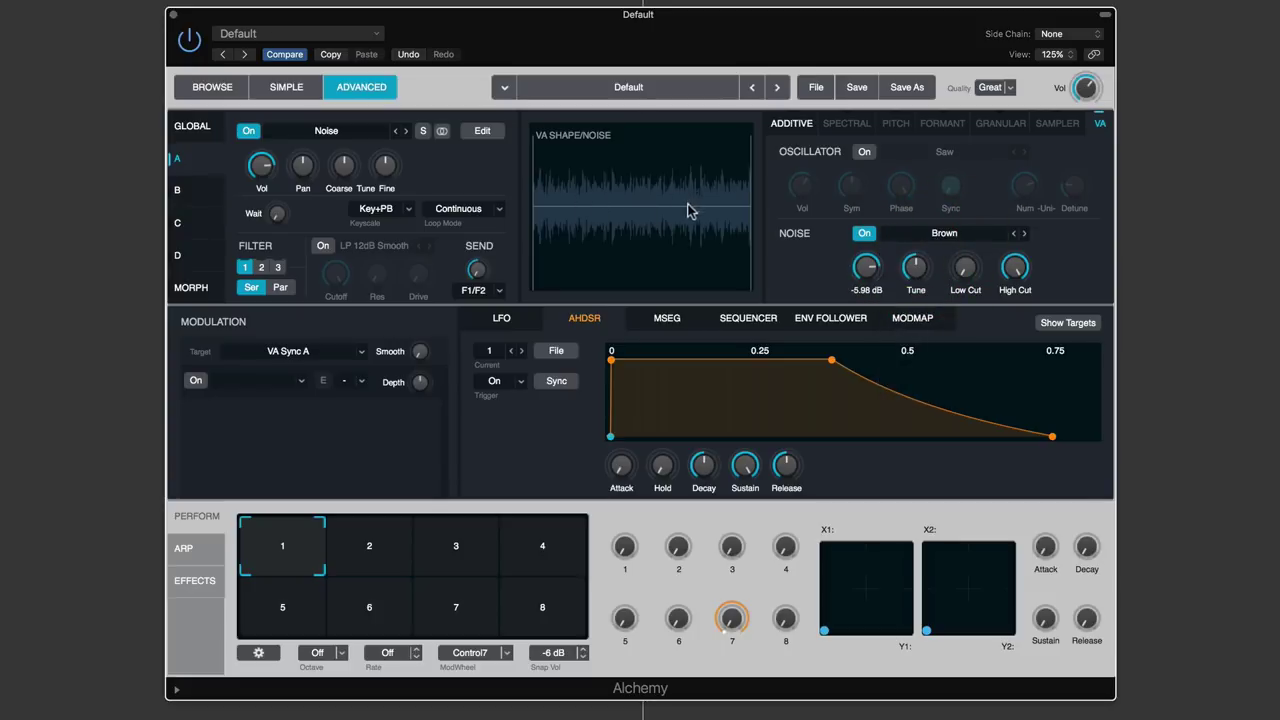
left_click(944, 236)
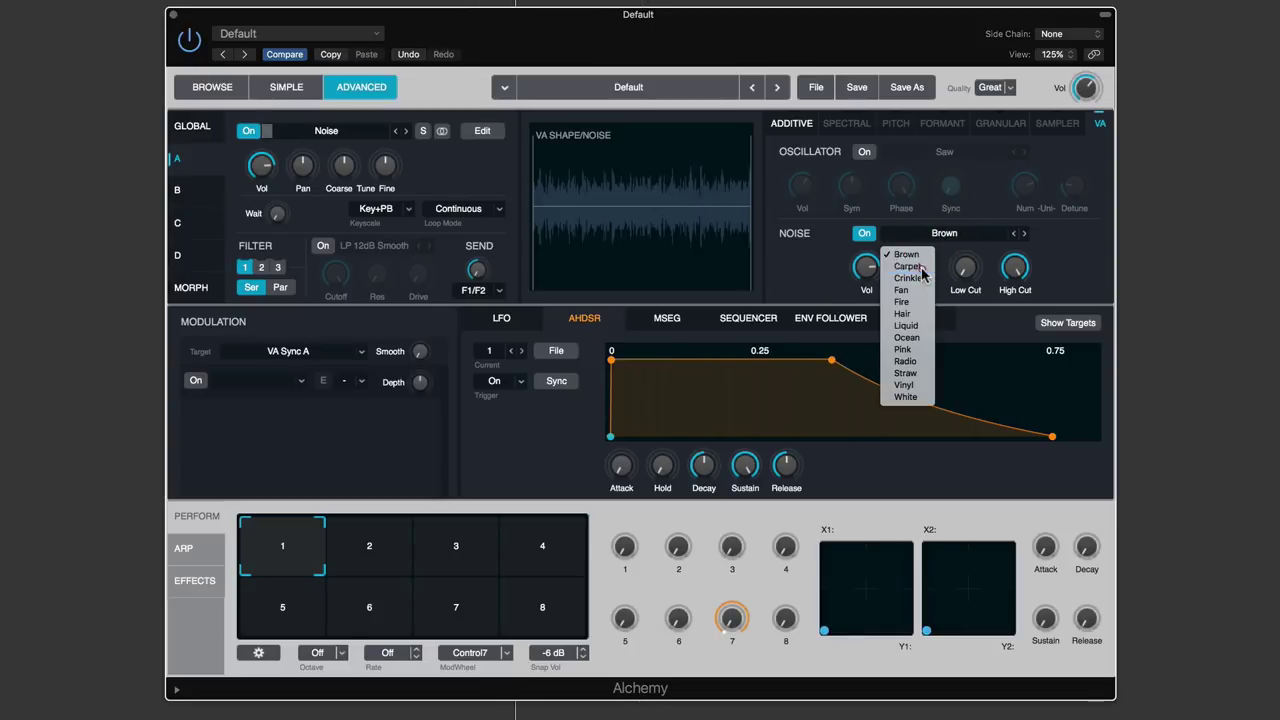
left_click(921, 266)
left_click(928, 236)
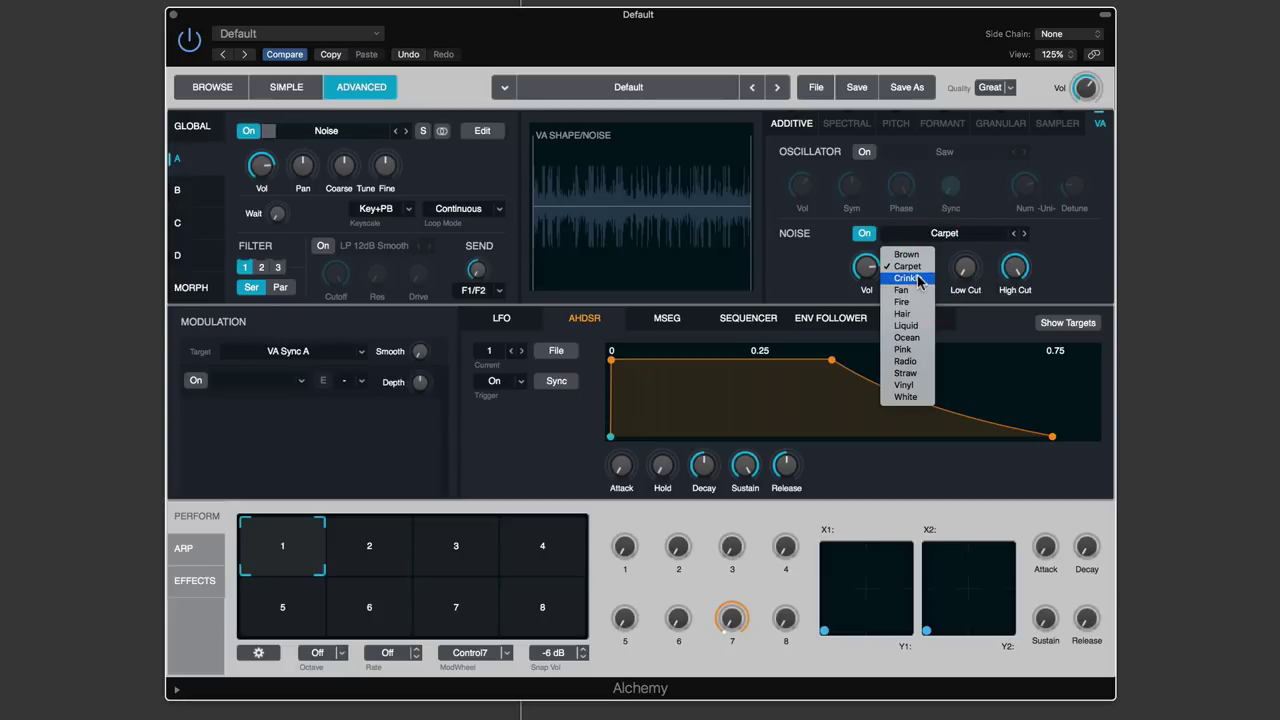
left_click(918, 281)
left_click(925, 234)
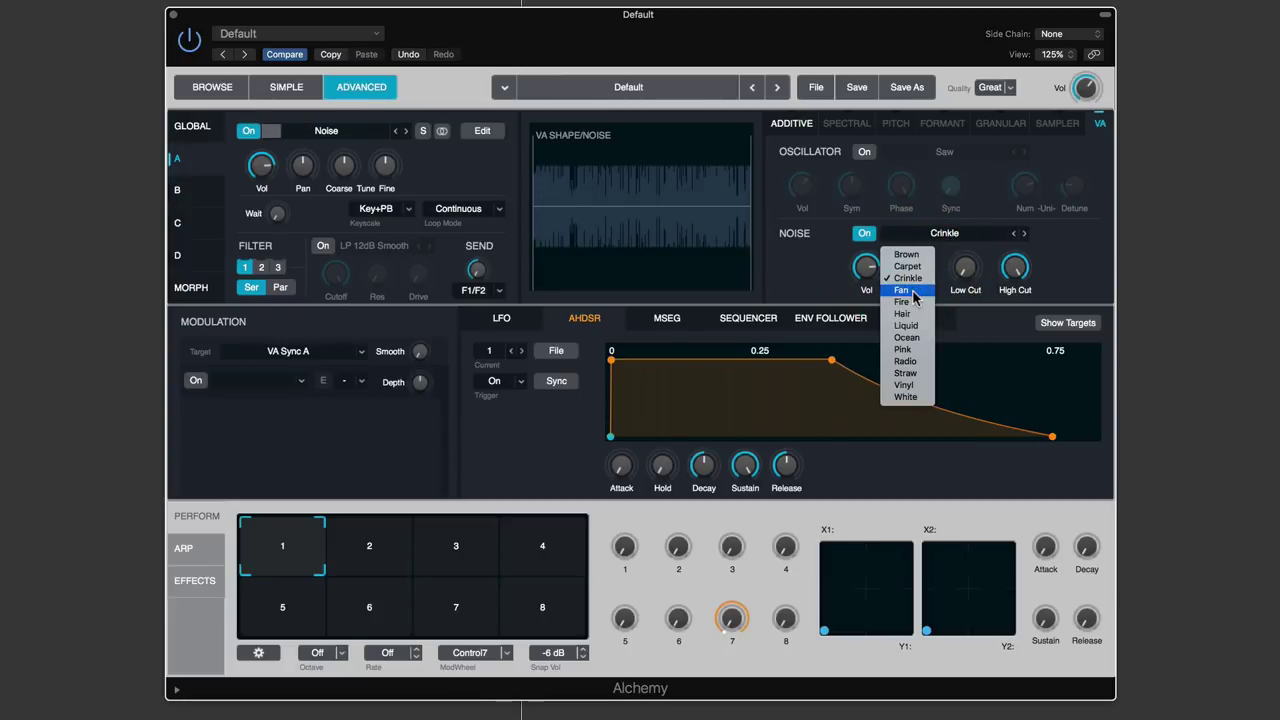
left_click(913, 291)
left_click(942, 235)
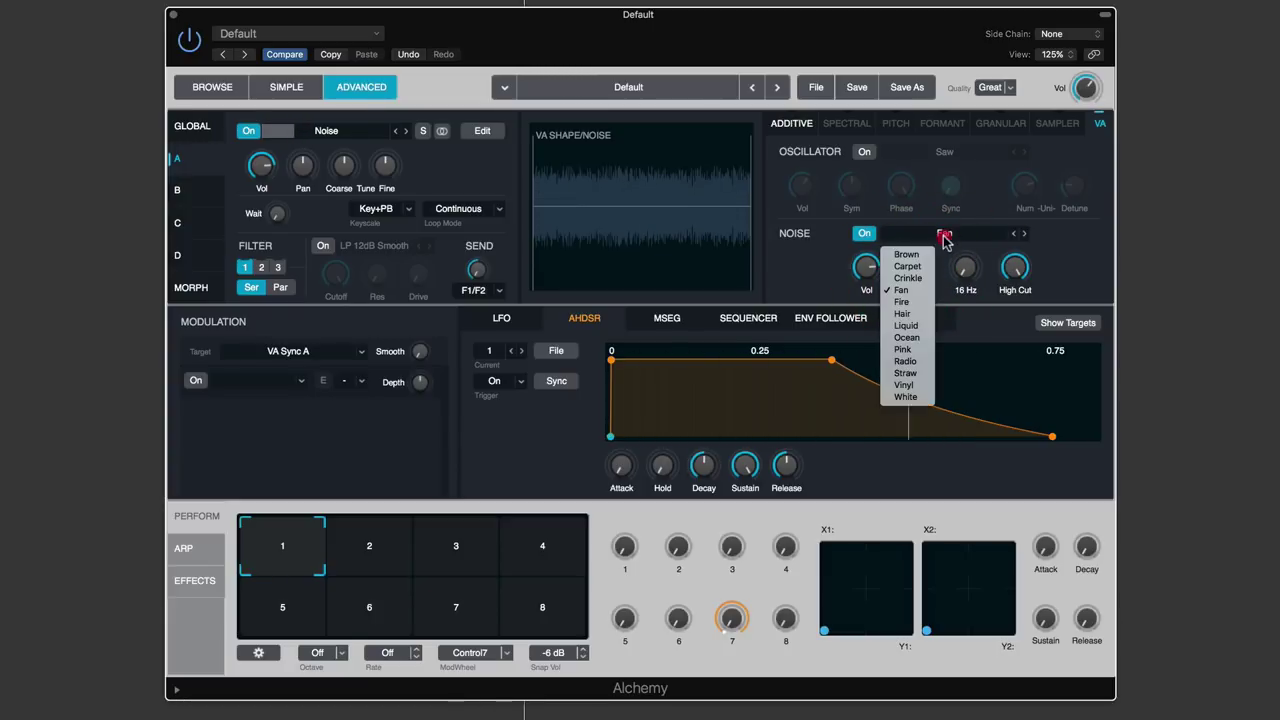
left_click(916, 304)
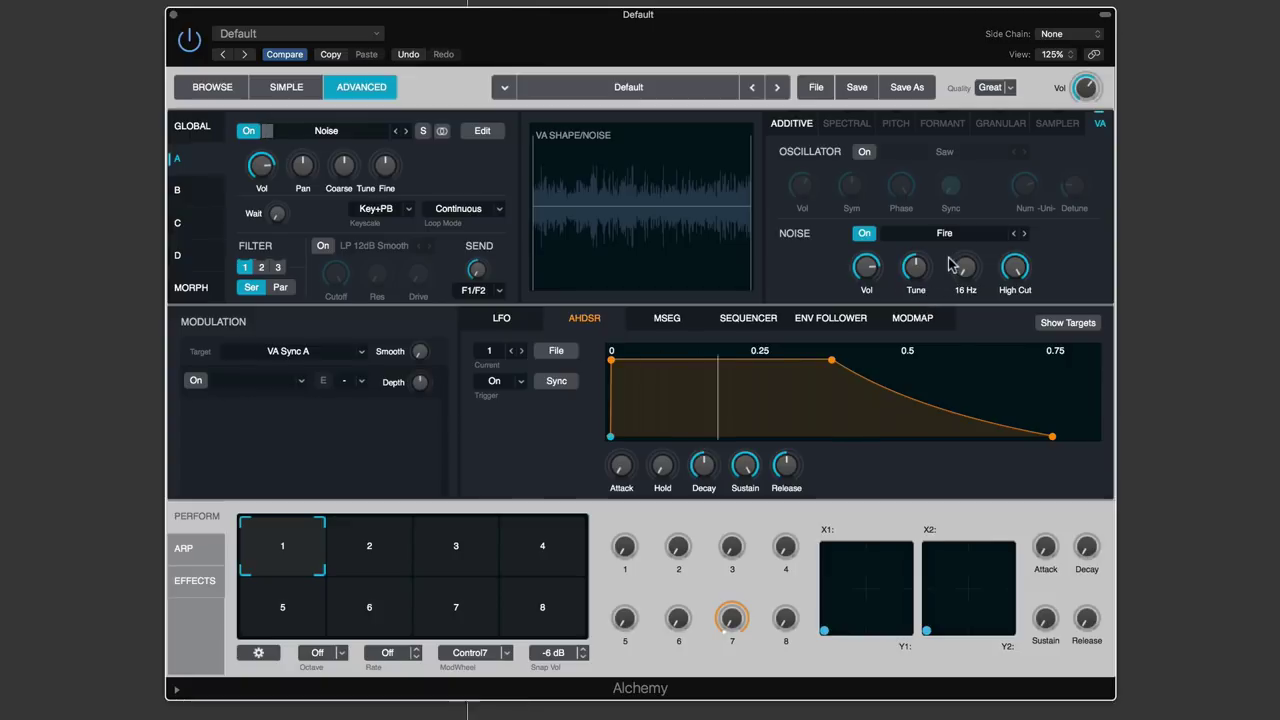
left_click(942, 234)
left_click(918, 318)
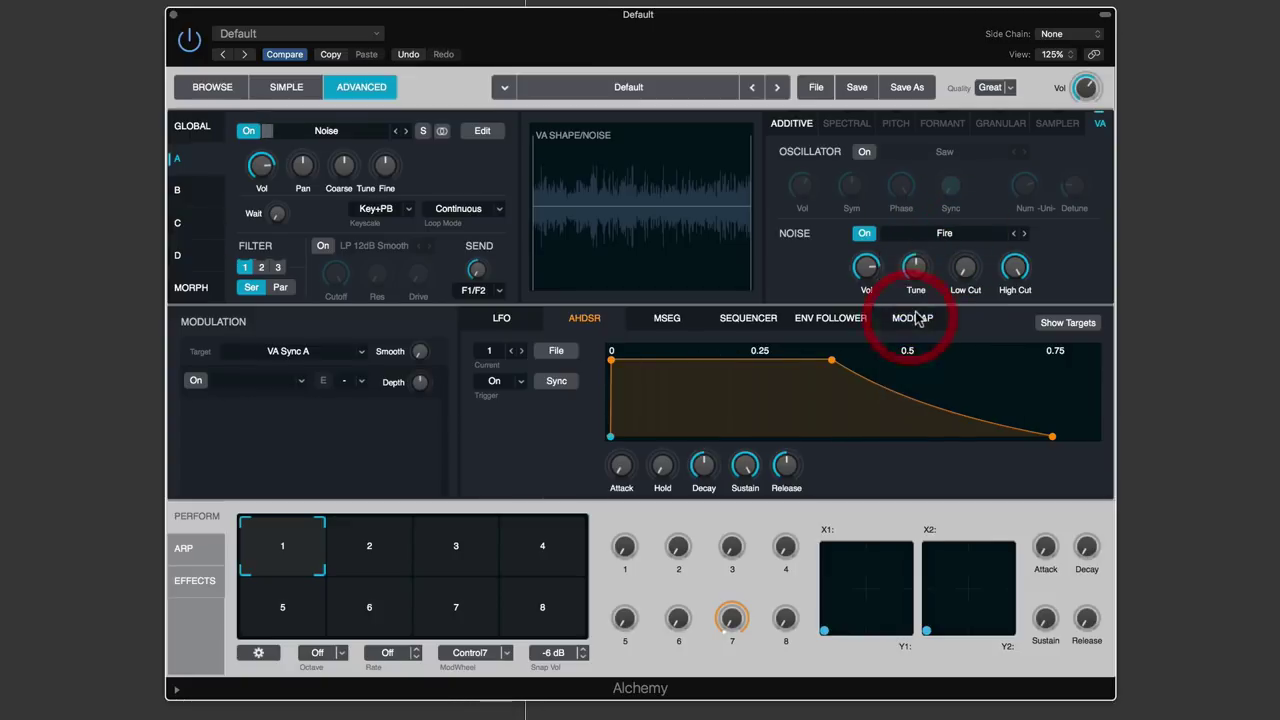
Step through Liquid, Ocean, Pink, Radio, Straw and Vinyl noise, finishing on White
left_click(943, 236)
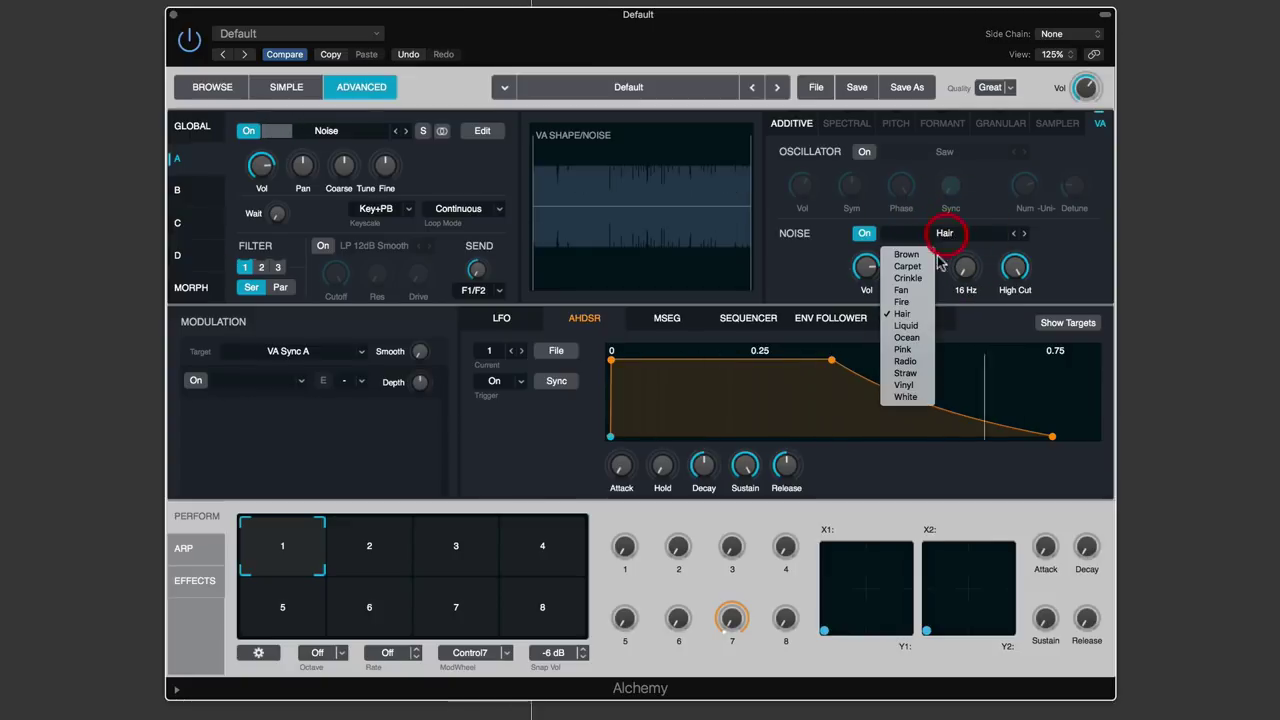
left_click(917, 327)
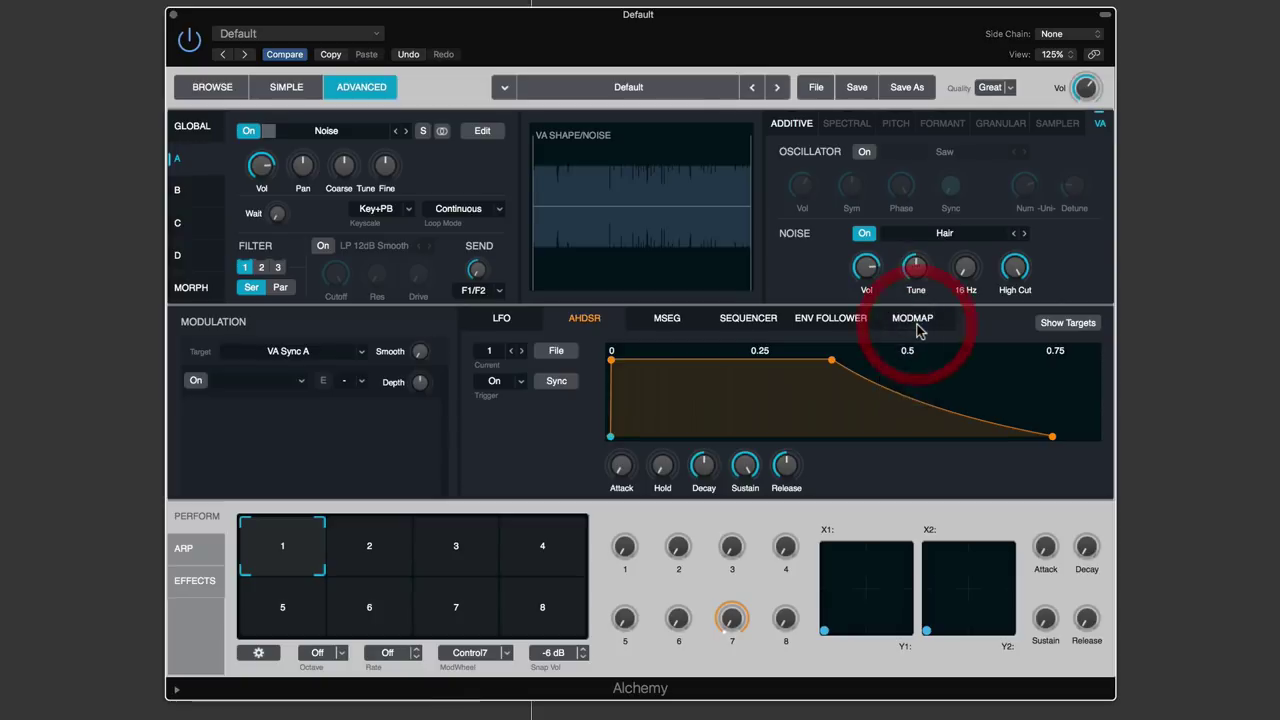
left_click(945, 241)
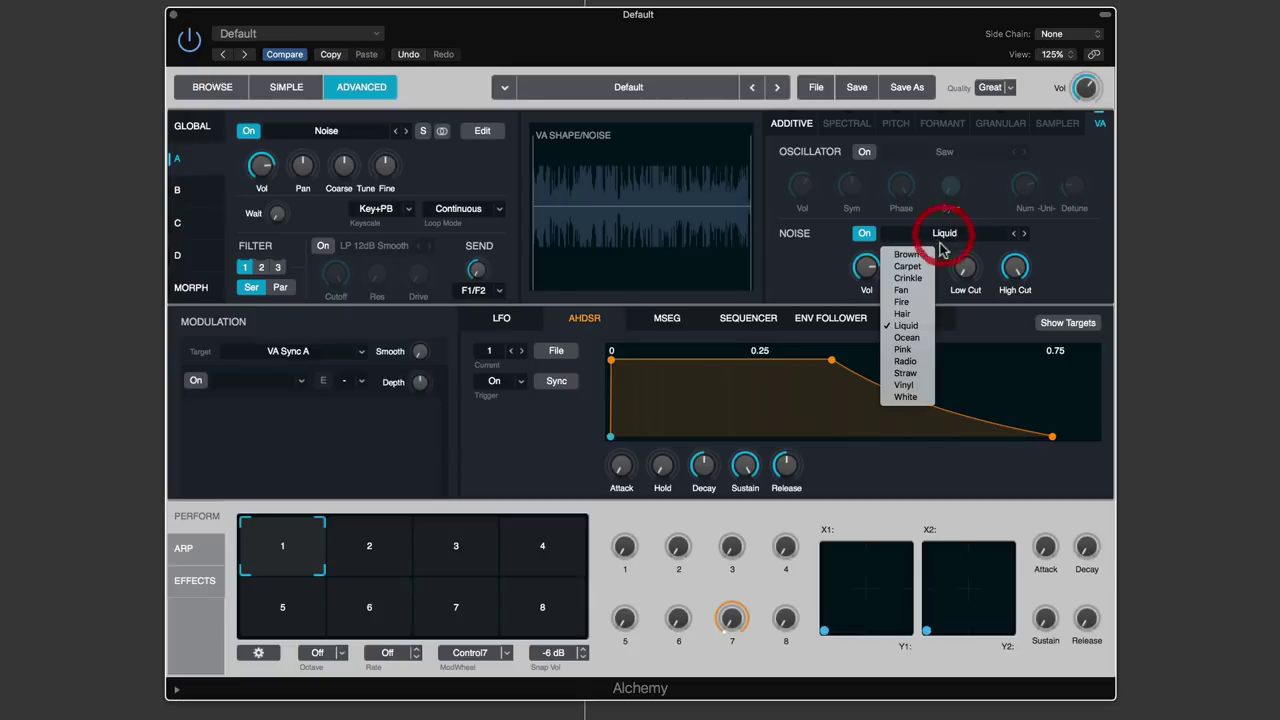
left_click(920, 343)
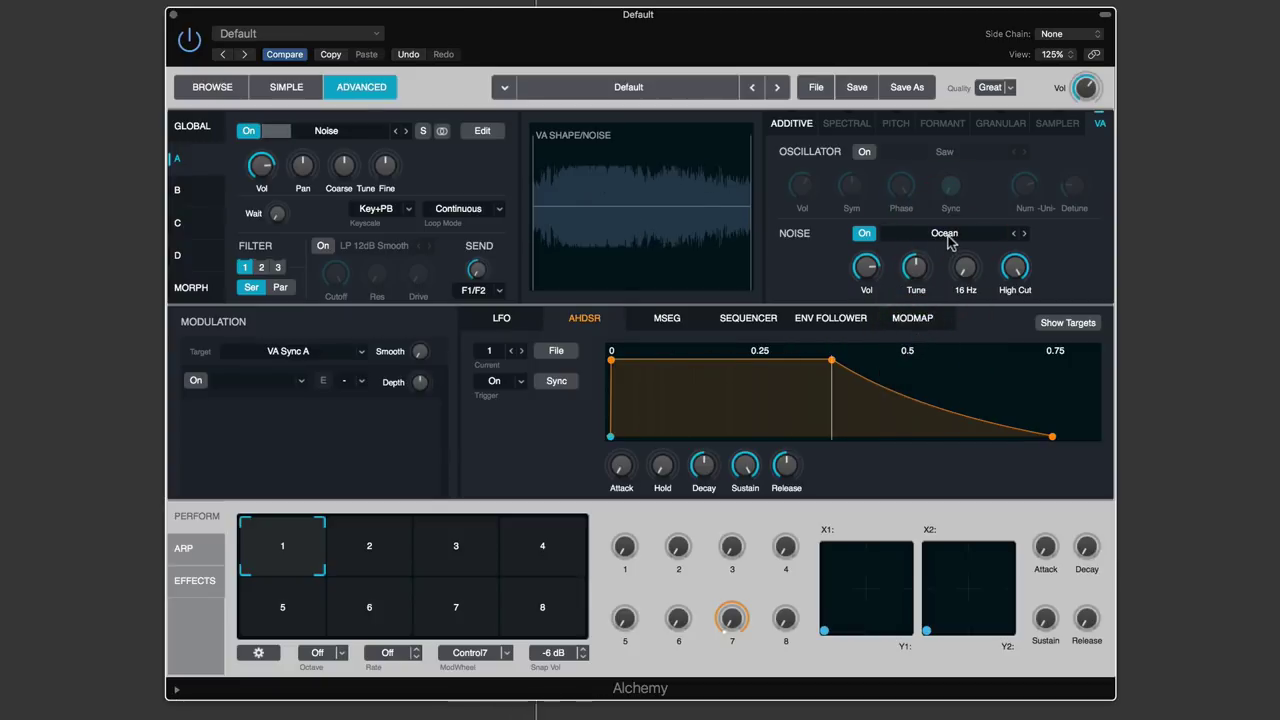
left_click(944, 237)
left_click(914, 353)
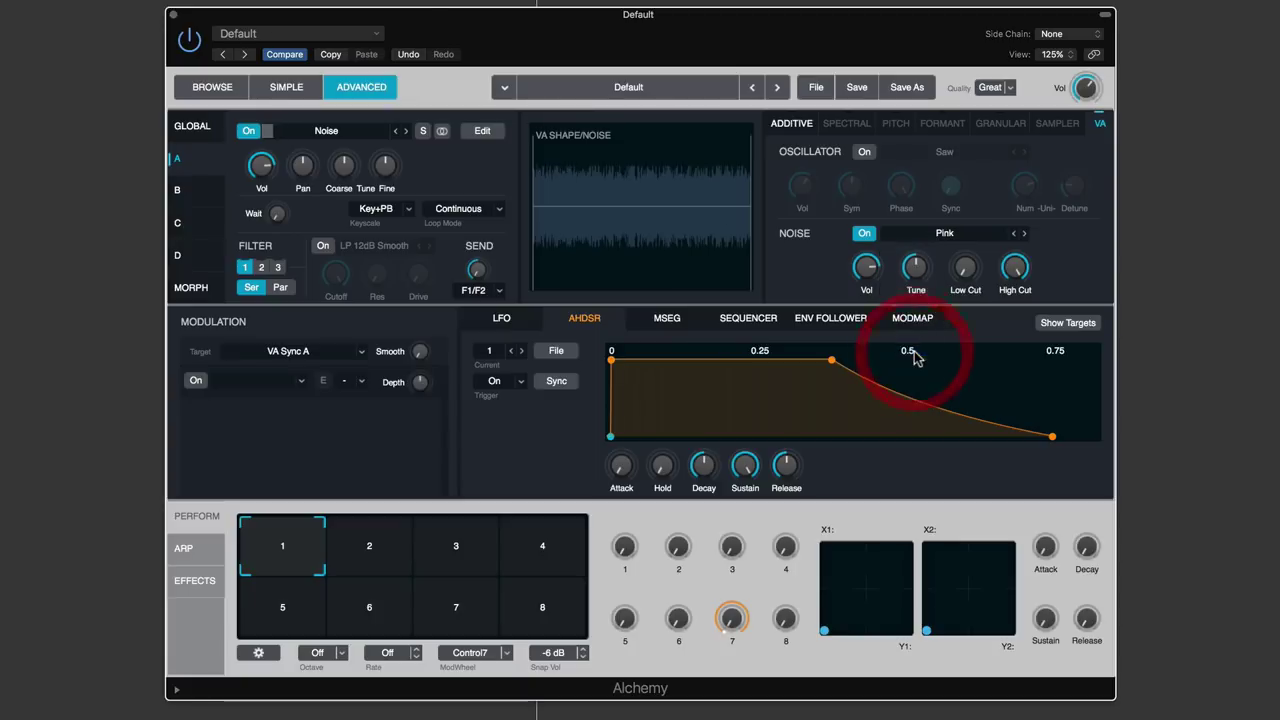
left_click(945, 236)
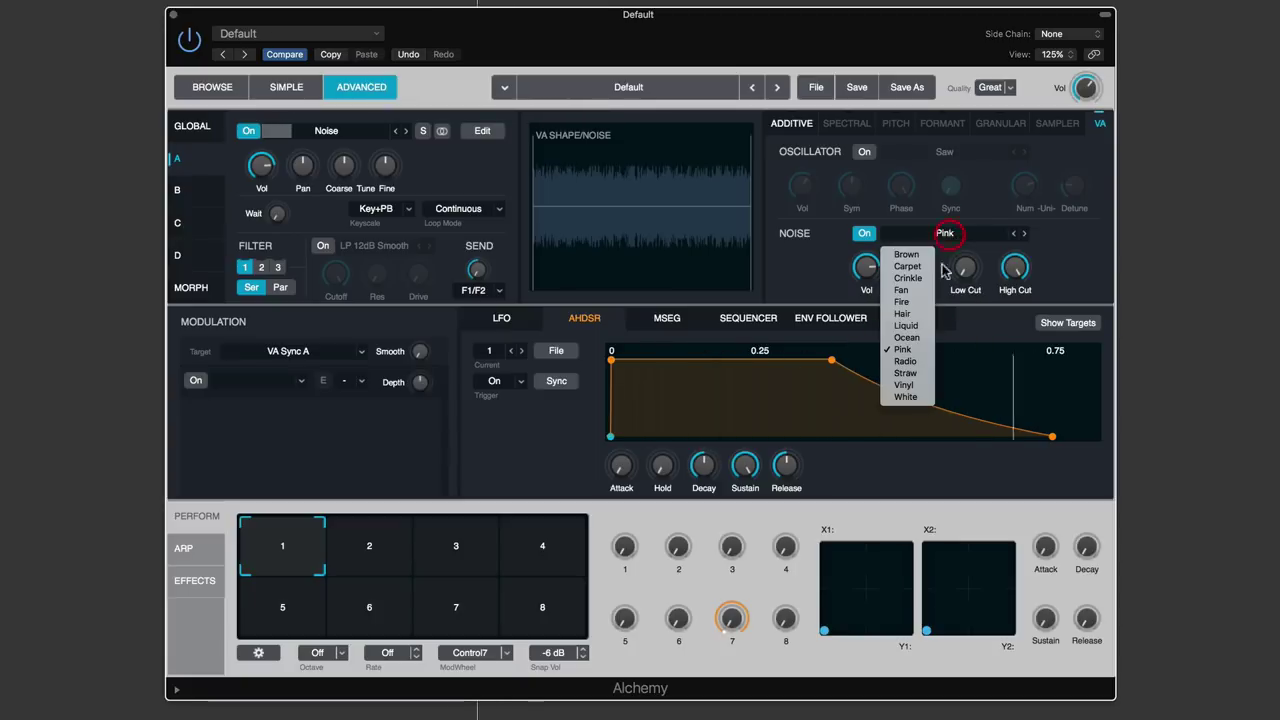
left_click(922, 360)
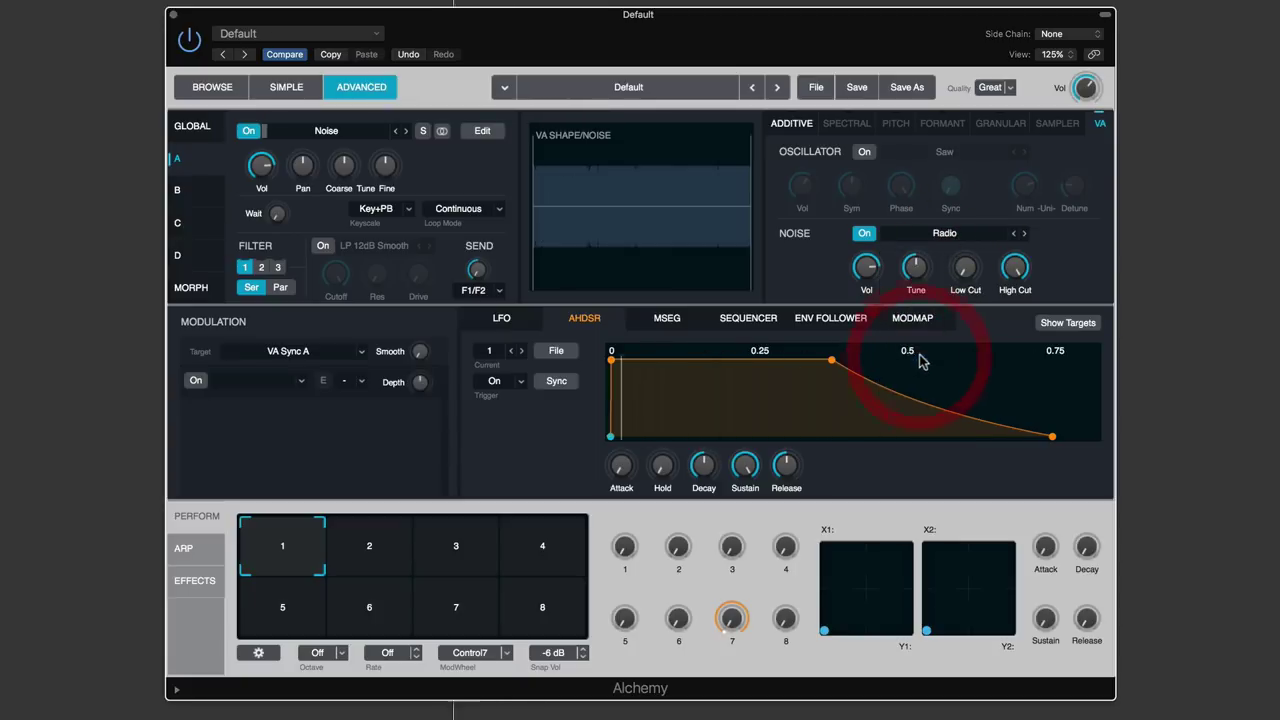
left_click(950, 236)
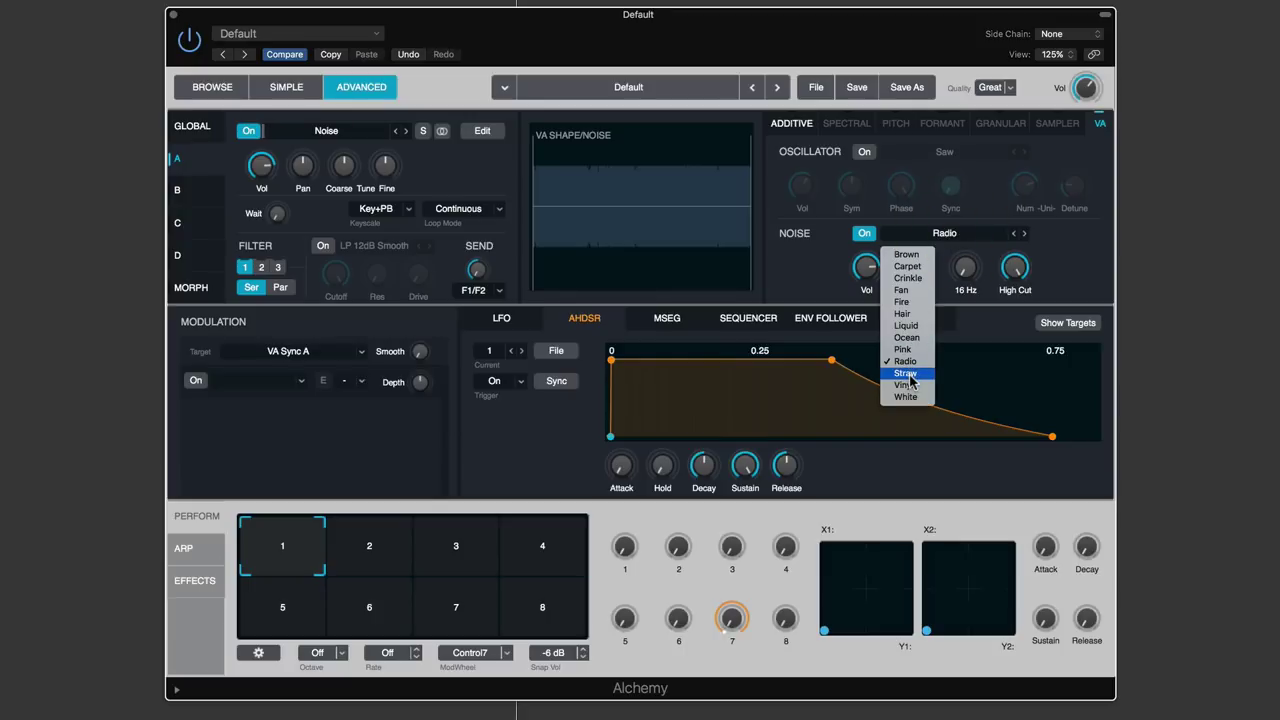
left_click(906, 373)
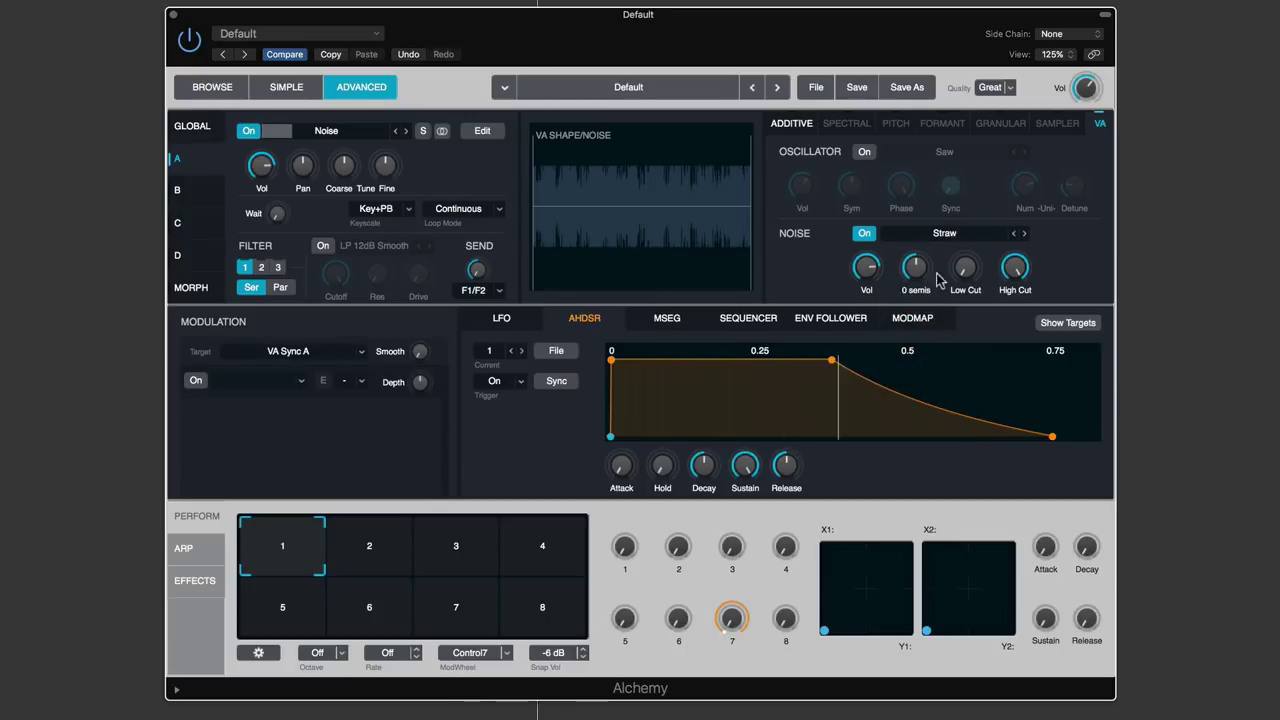
left_click(949, 236)
left_click(906, 385)
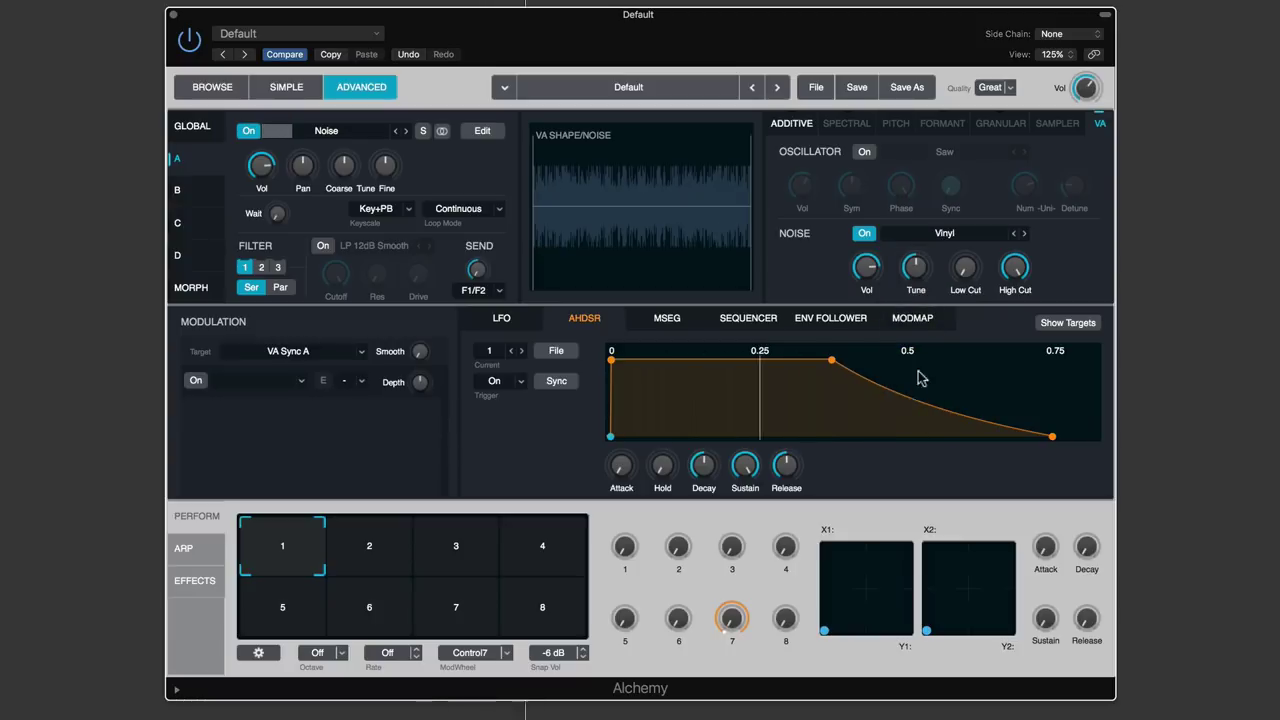
left_click(943, 240)
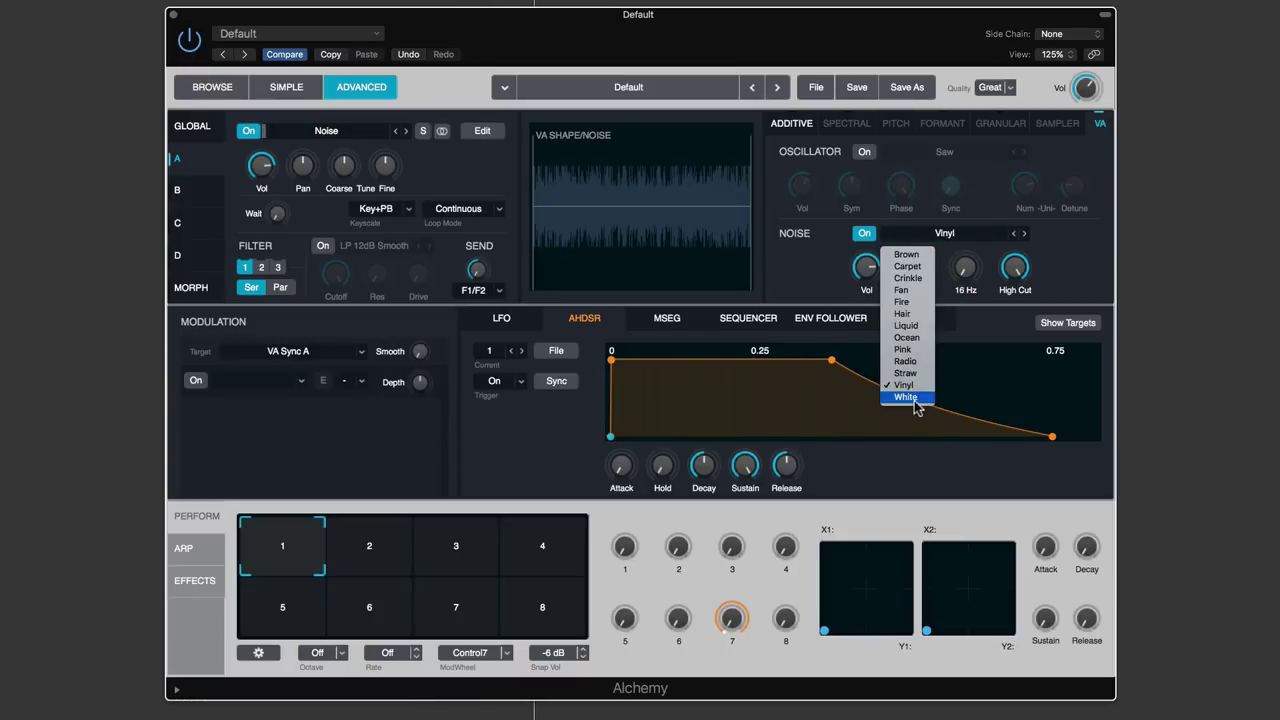
left_click(914, 401)
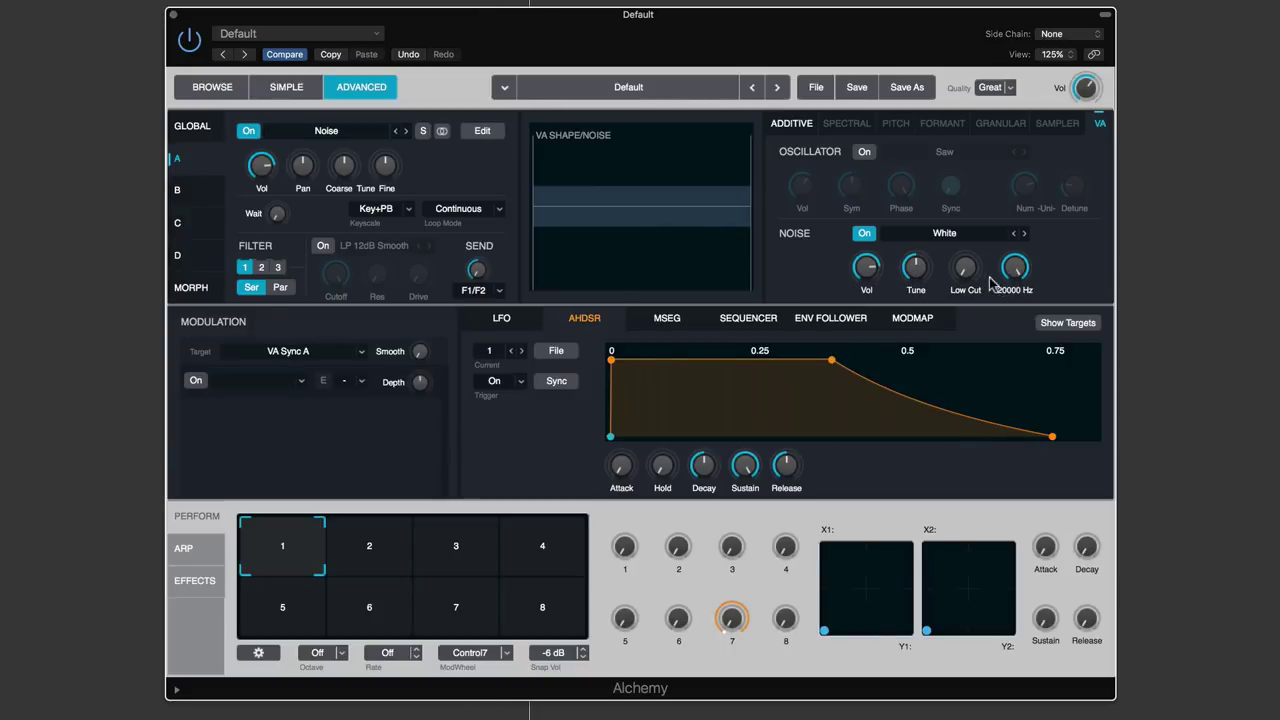
Turn the Saw oscillator back on so it plays alongside the White noise
left_click(864, 151)
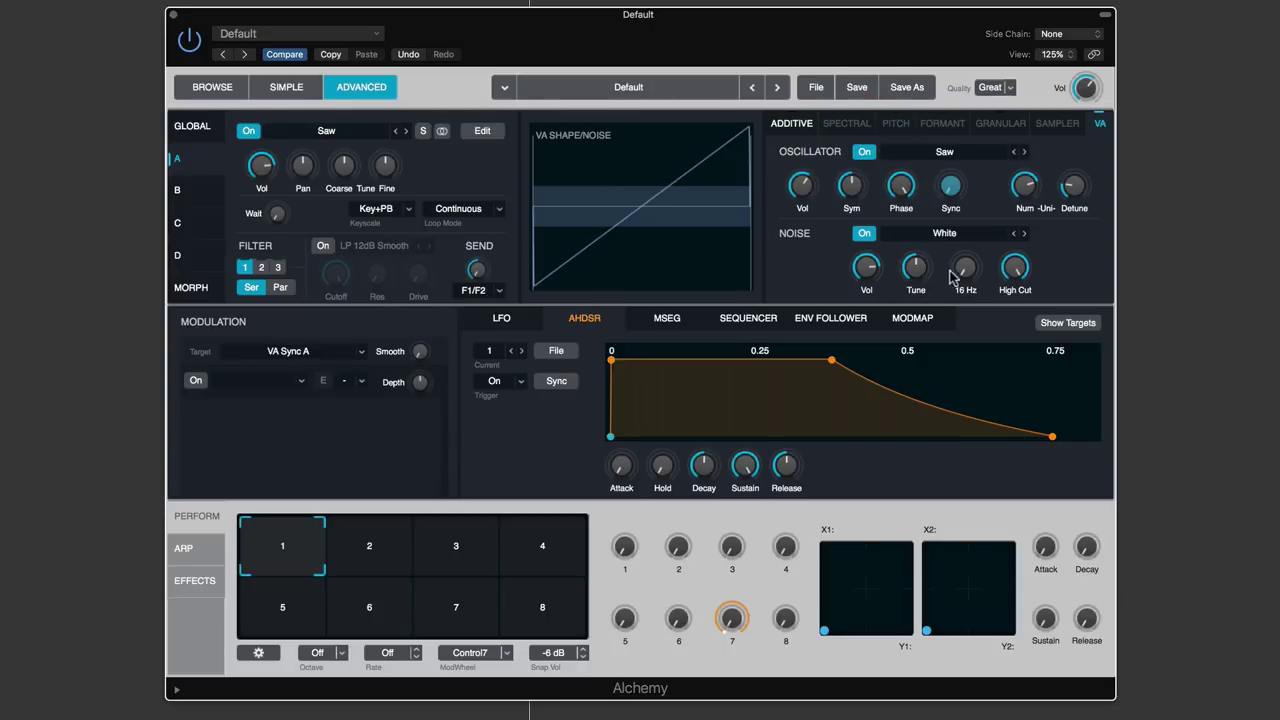
left_click(964, 267)
left_click(864, 151)
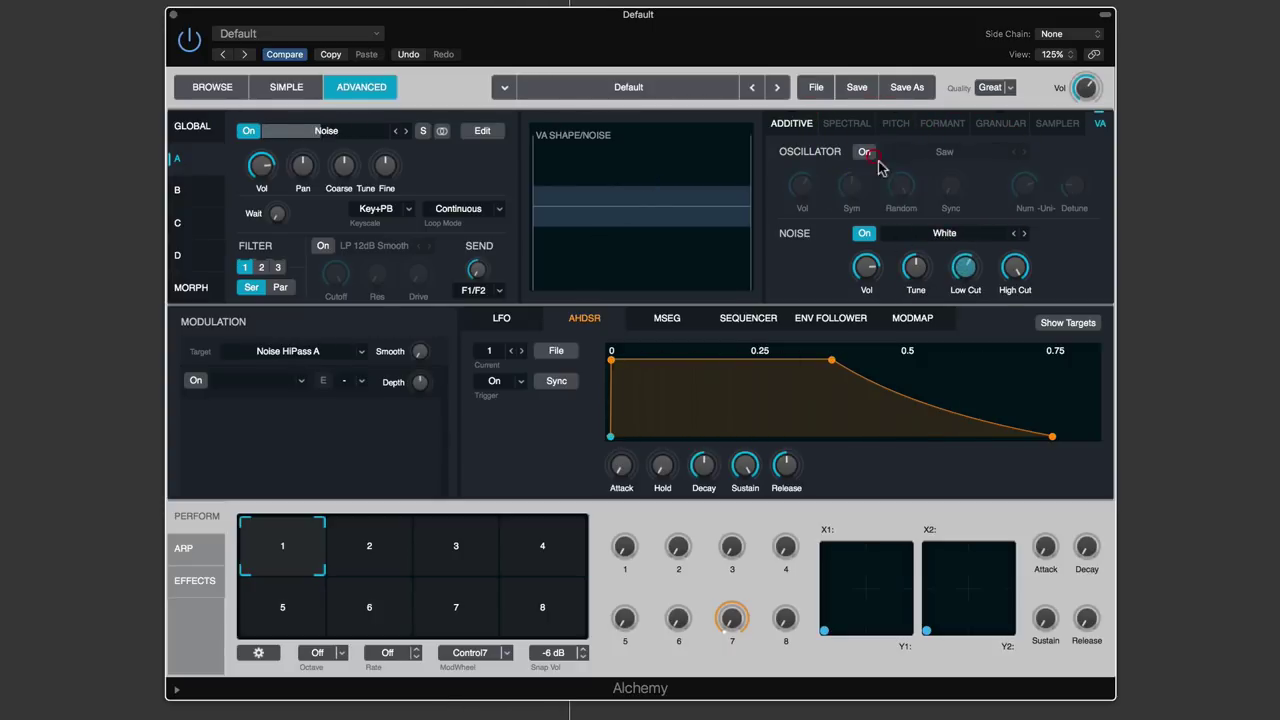
mouse_move(967, 277)
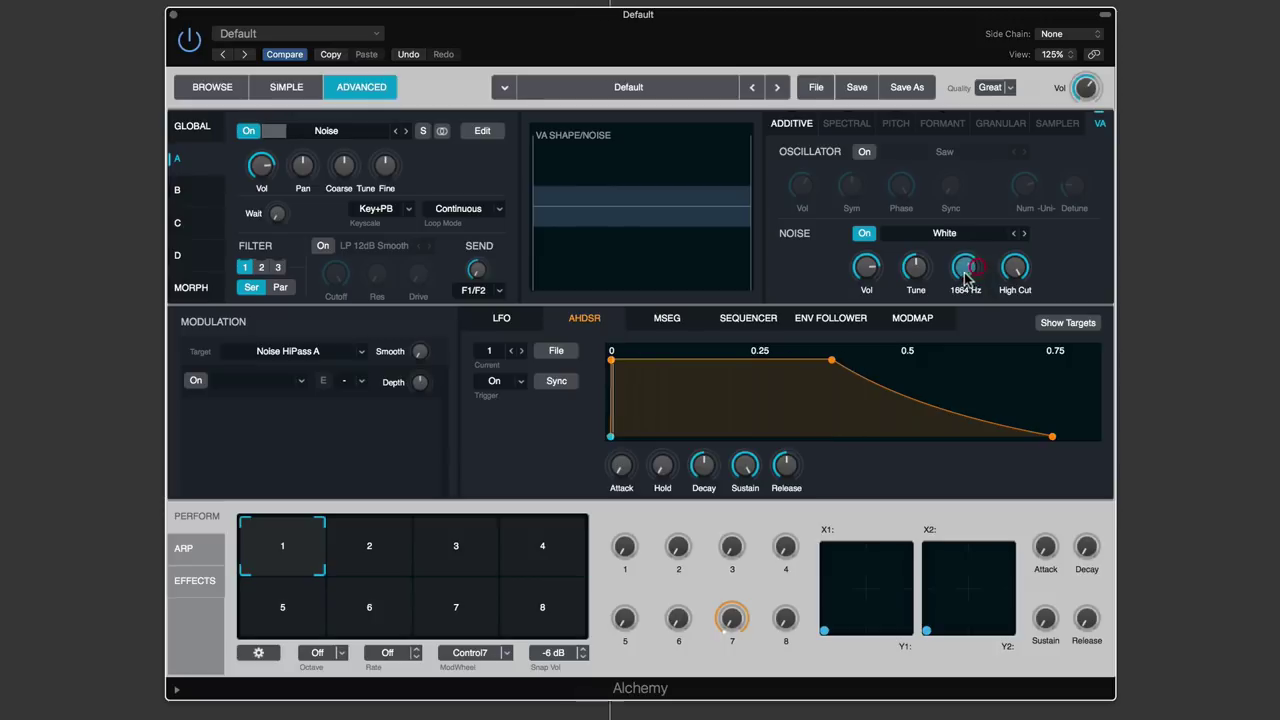
mouse_move(873, 275)
left_click(866, 153)
mouse_move(866, 190)
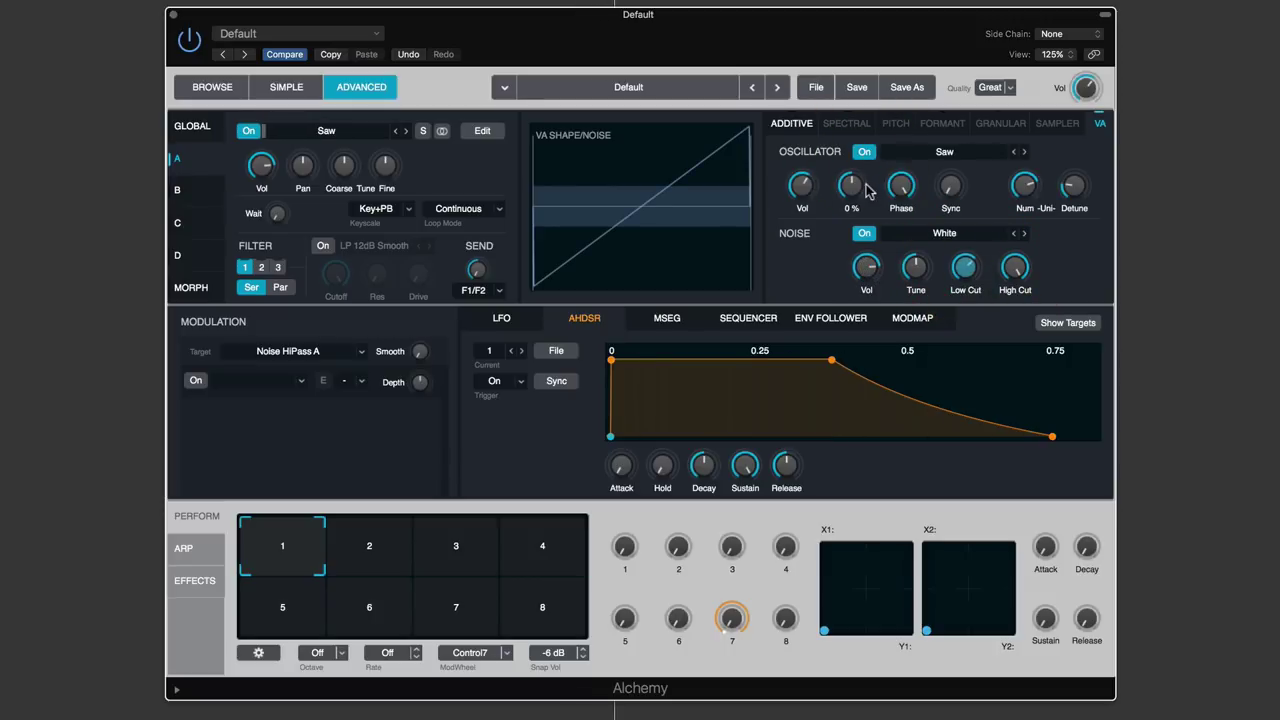
Lower the noise volume to about -13 dB
left_click(802, 186)
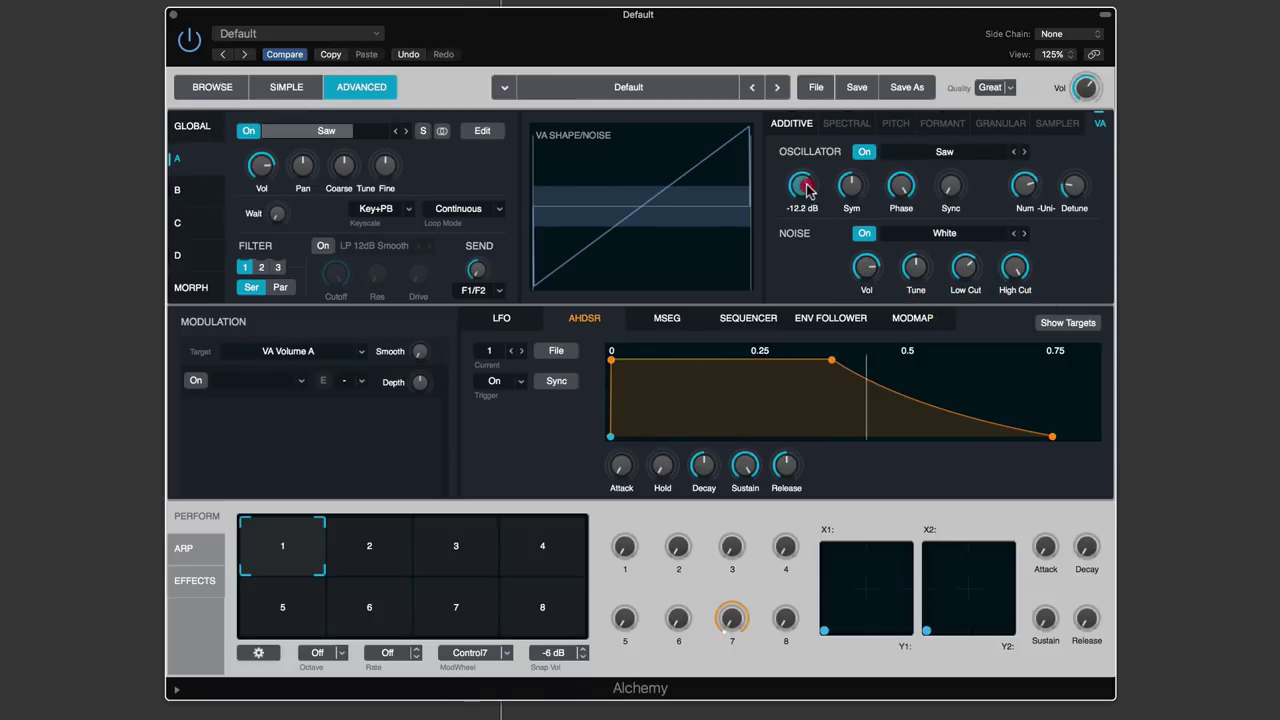
left_click(866, 270)
left_click_drag(866, 280, 868, 303)
left_click(960, 276)
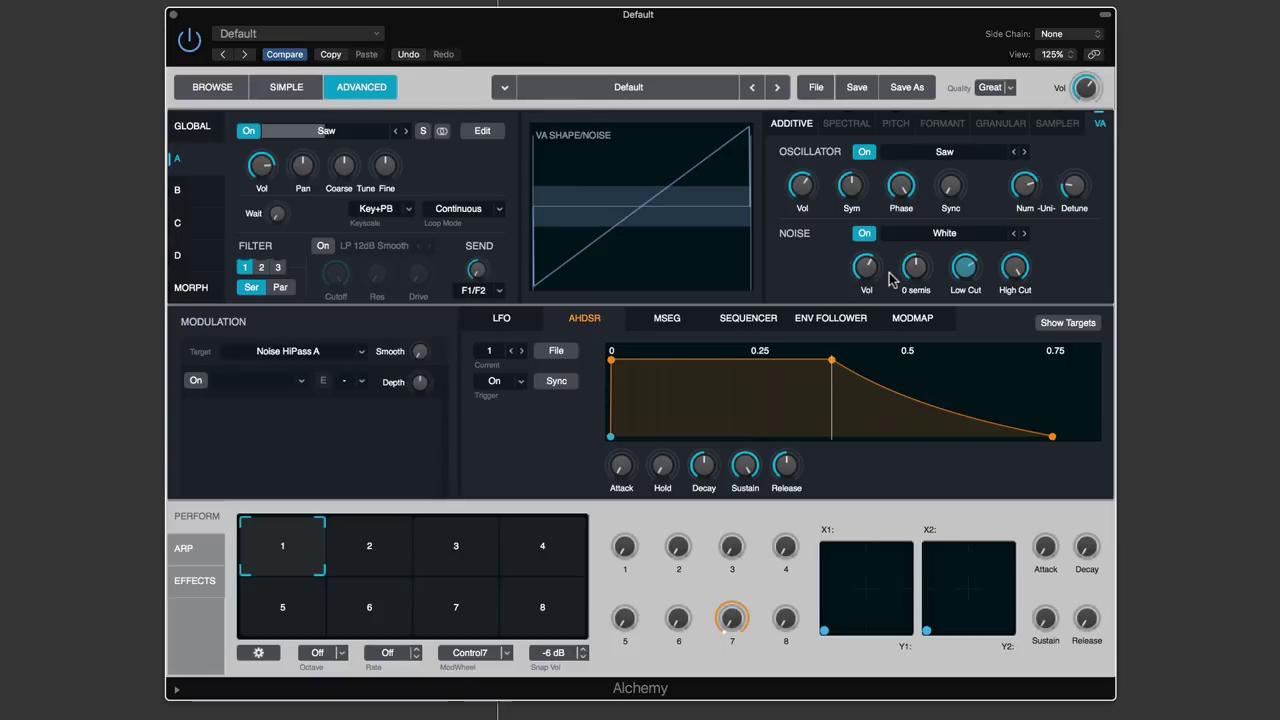
Copy source A's sound and paste it into source B
left_click(333, 134)
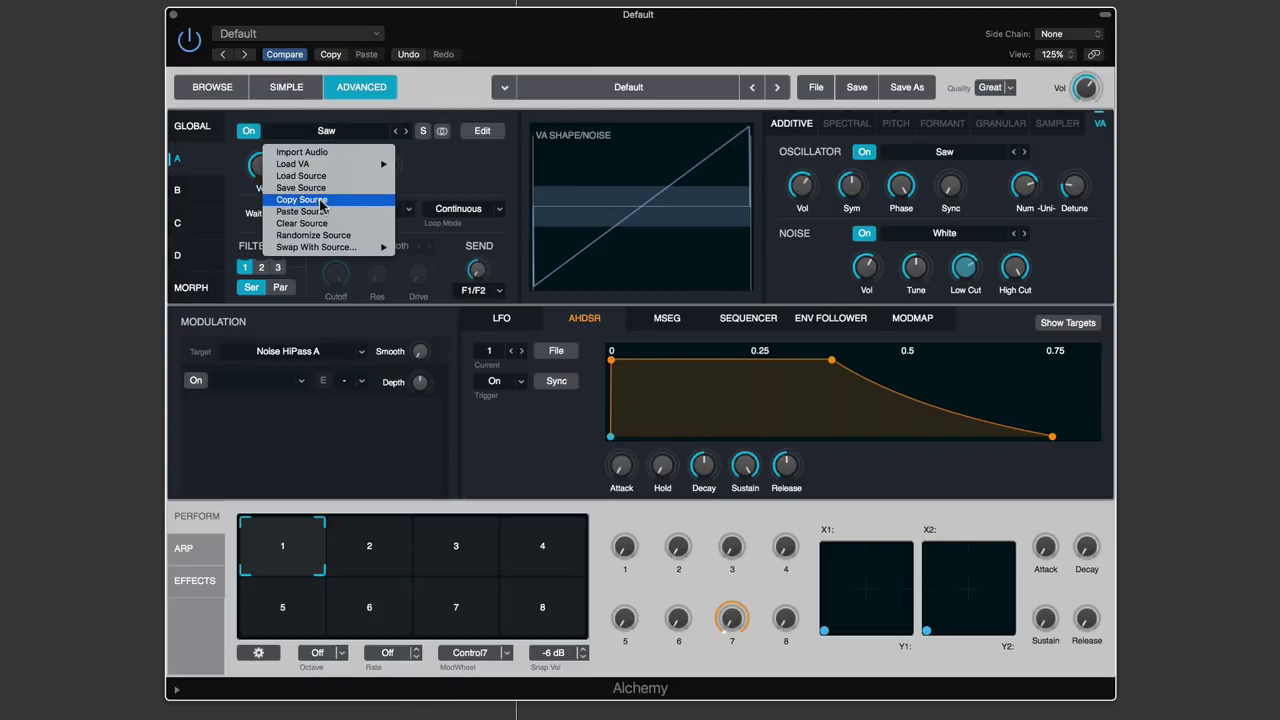
left_click(460, 270)
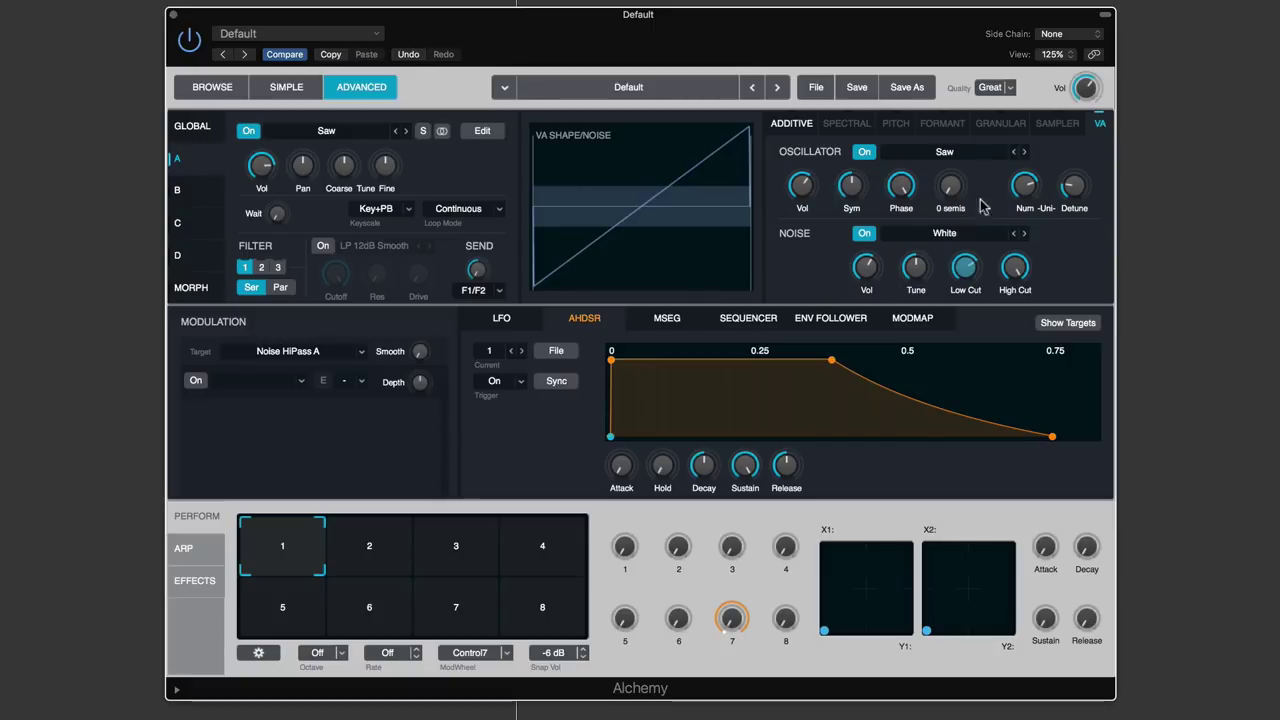
left_click(178, 189)
left_click(325, 133)
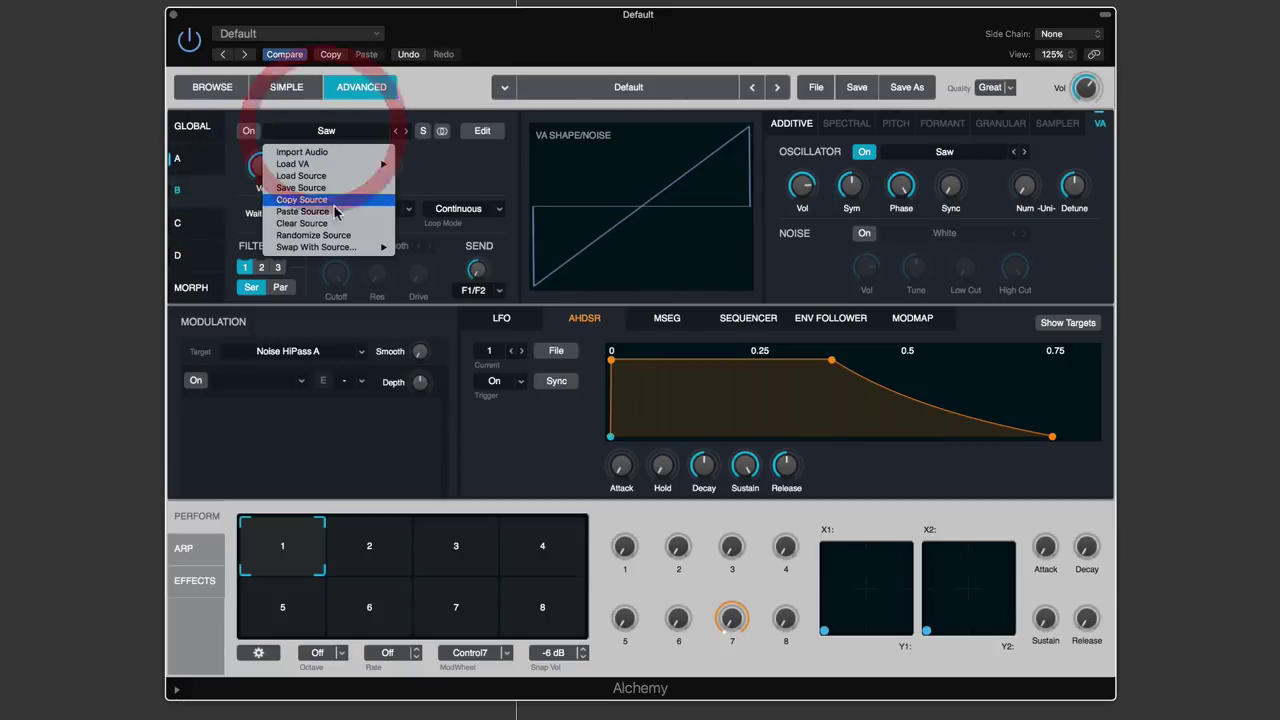
left_click(302, 211)
Paste the same sound into sources C and D, then show the GLOBAL overview
left_click(177, 222)
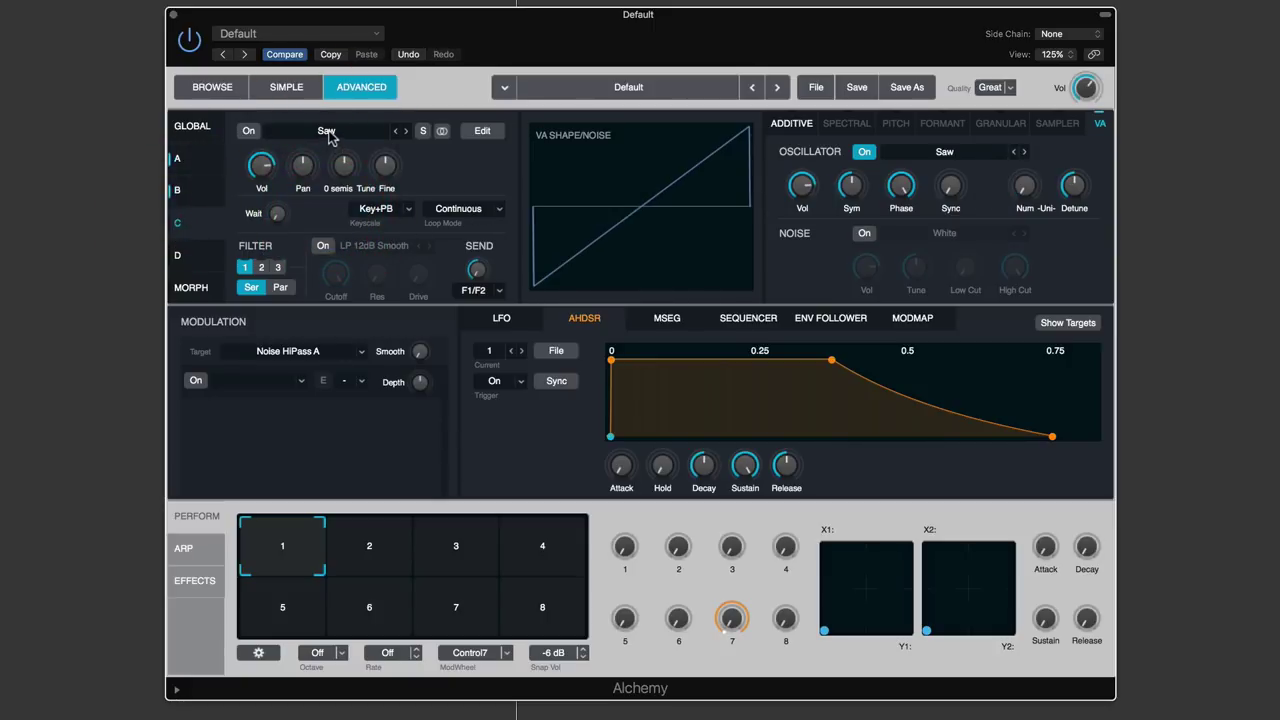
left_click(325, 131)
left_click(302, 211)
left_click(186, 258)
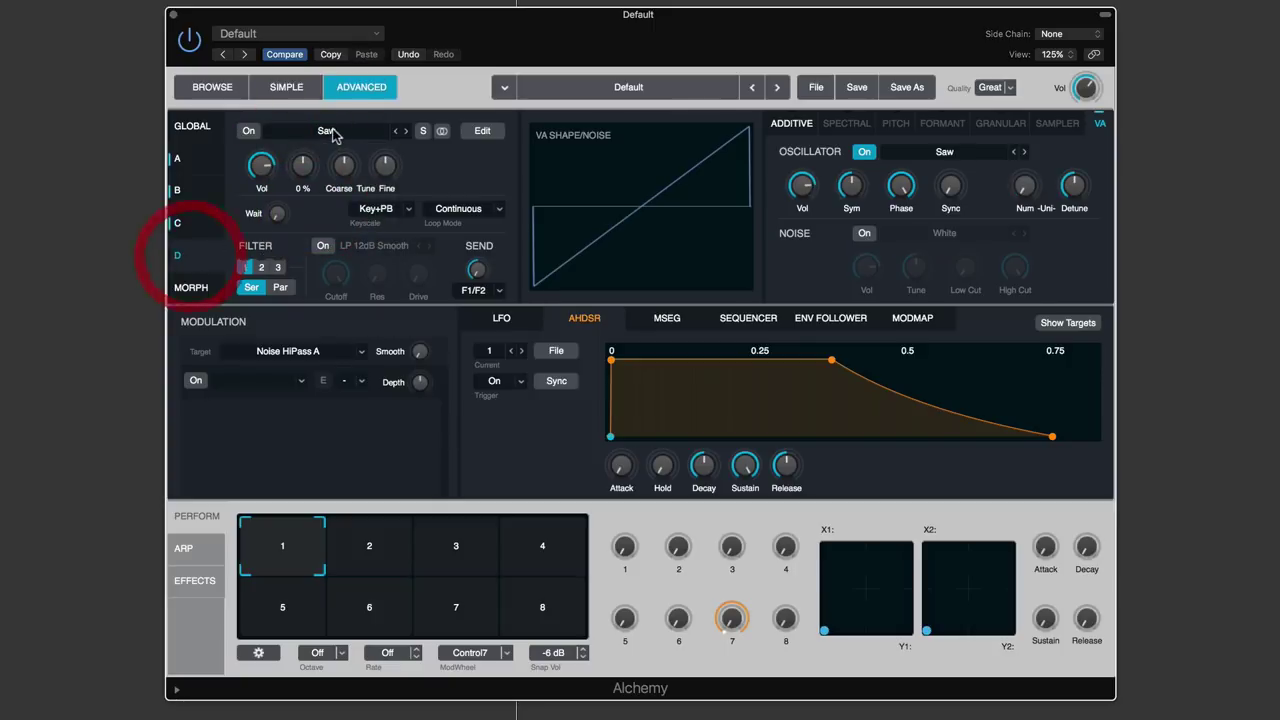
left_click(325, 131)
left_click(318, 213)
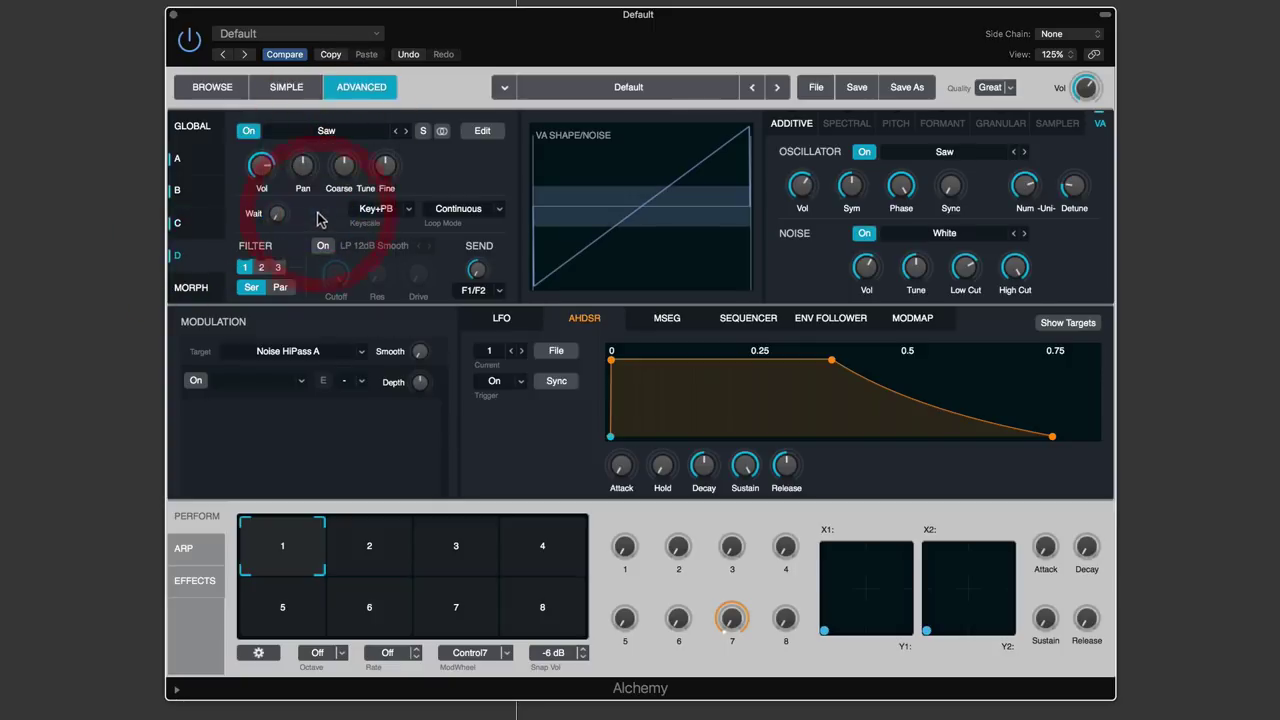
left_click(193, 127)
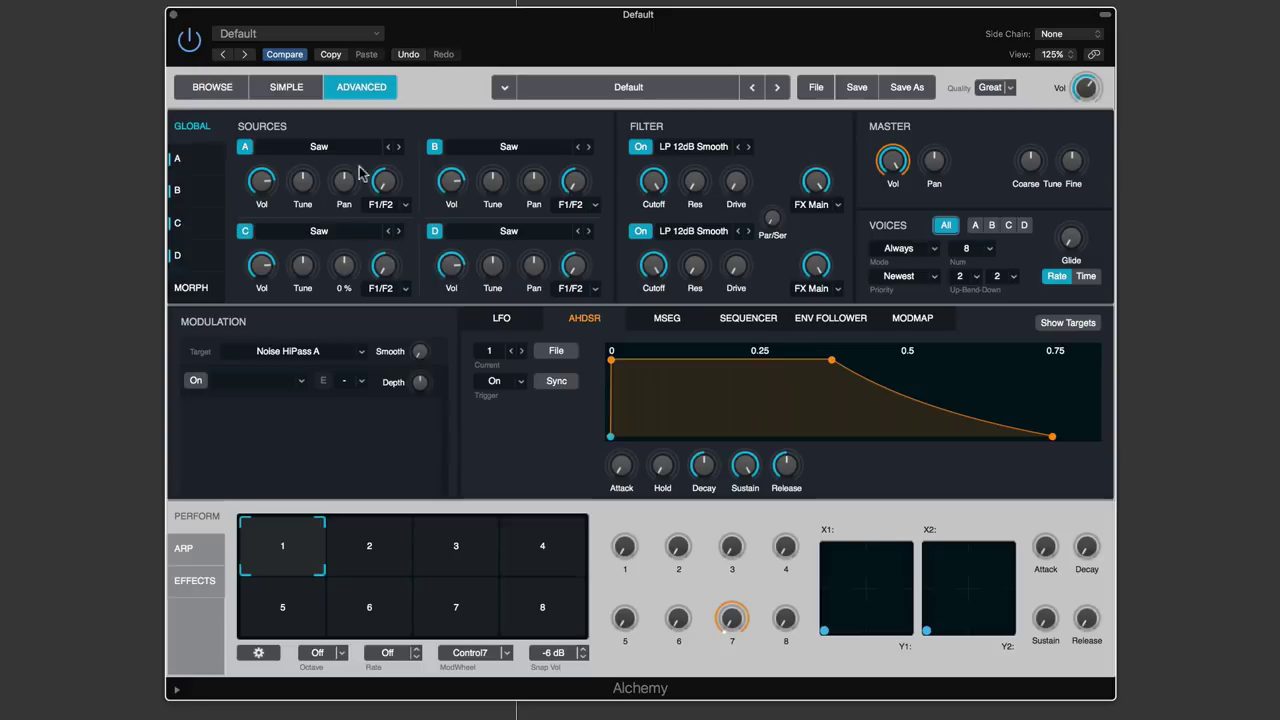
Enable source D and check the volume of each source in turn
left_click(435, 231)
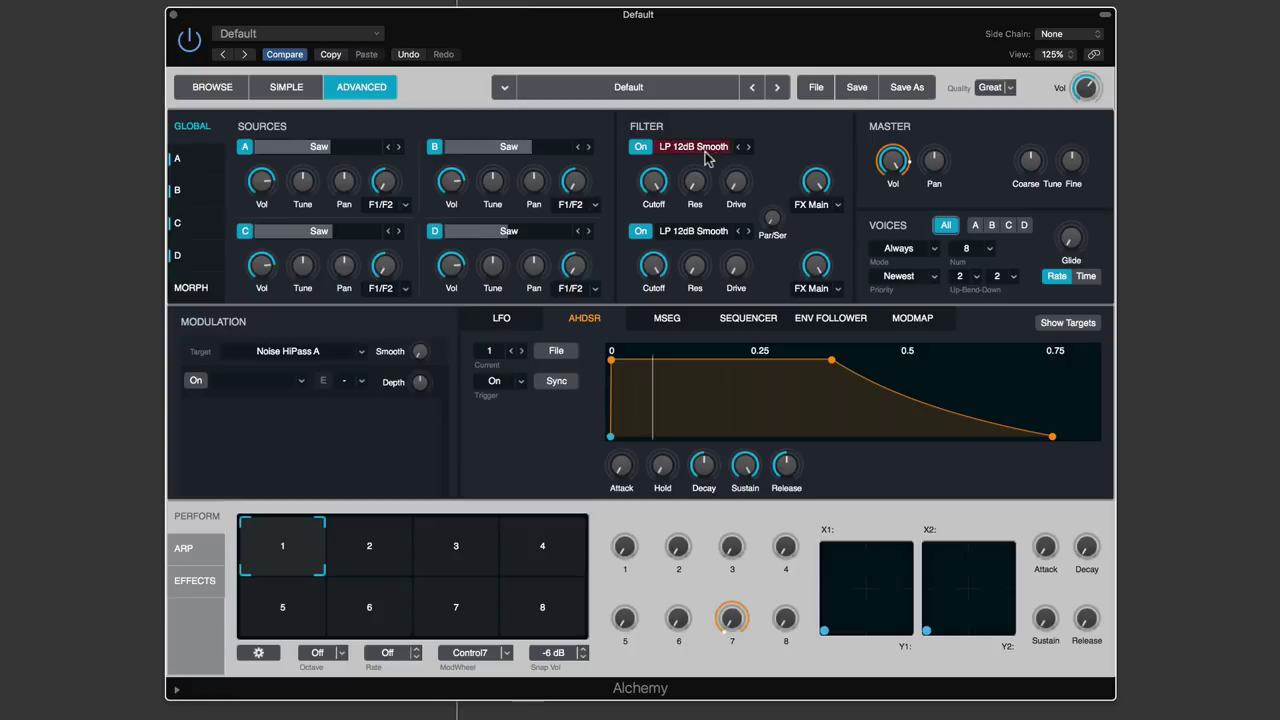
left_click(455, 193)
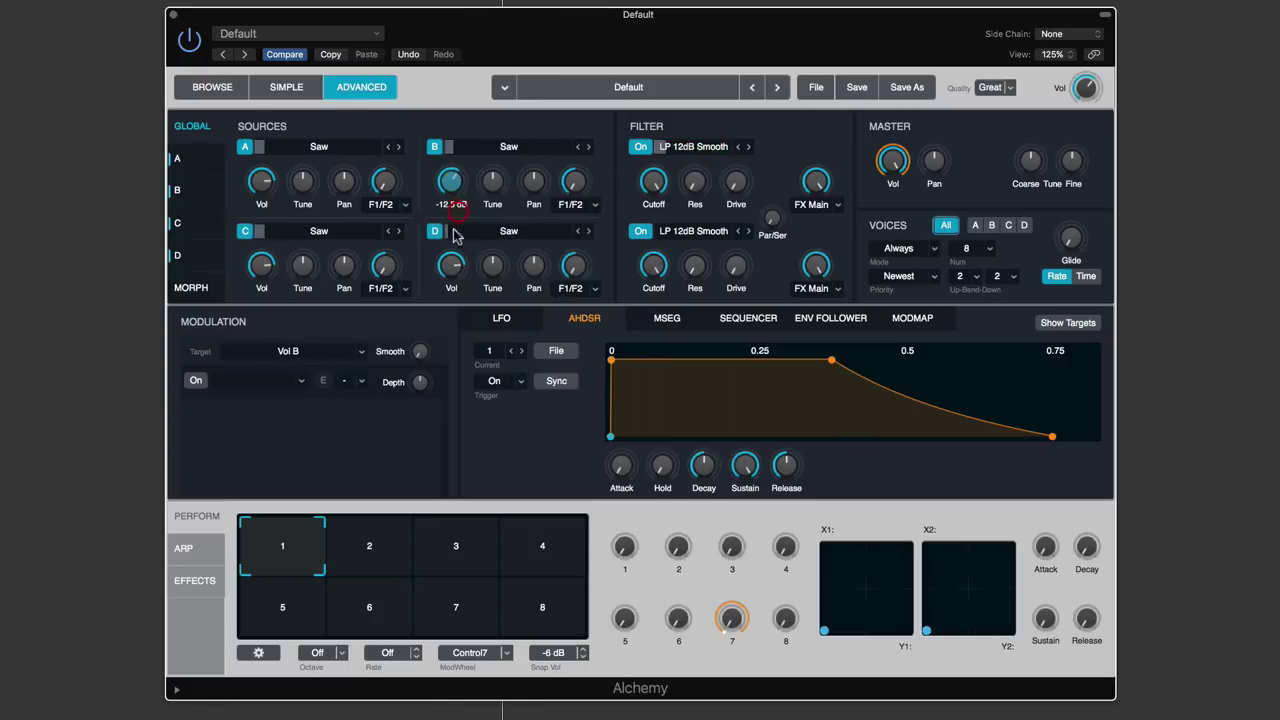
left_click(451, 265)
left_click(263, 268)
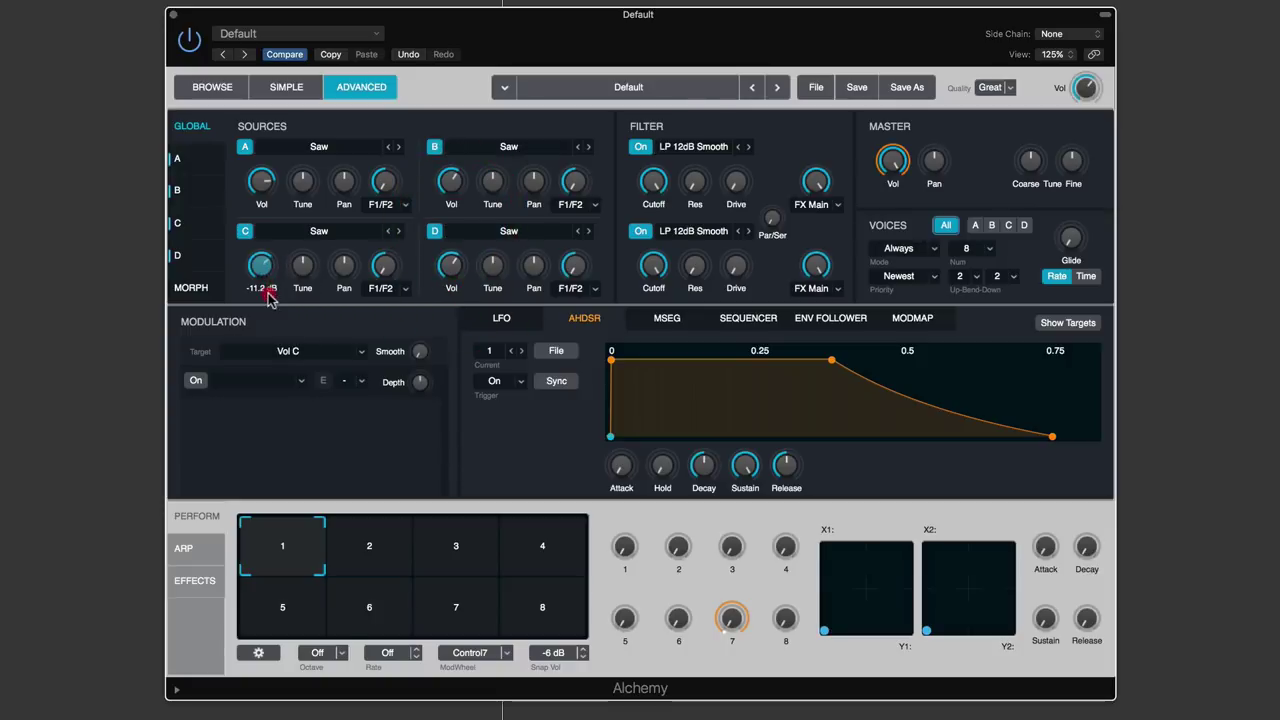
left_click(266, 203)
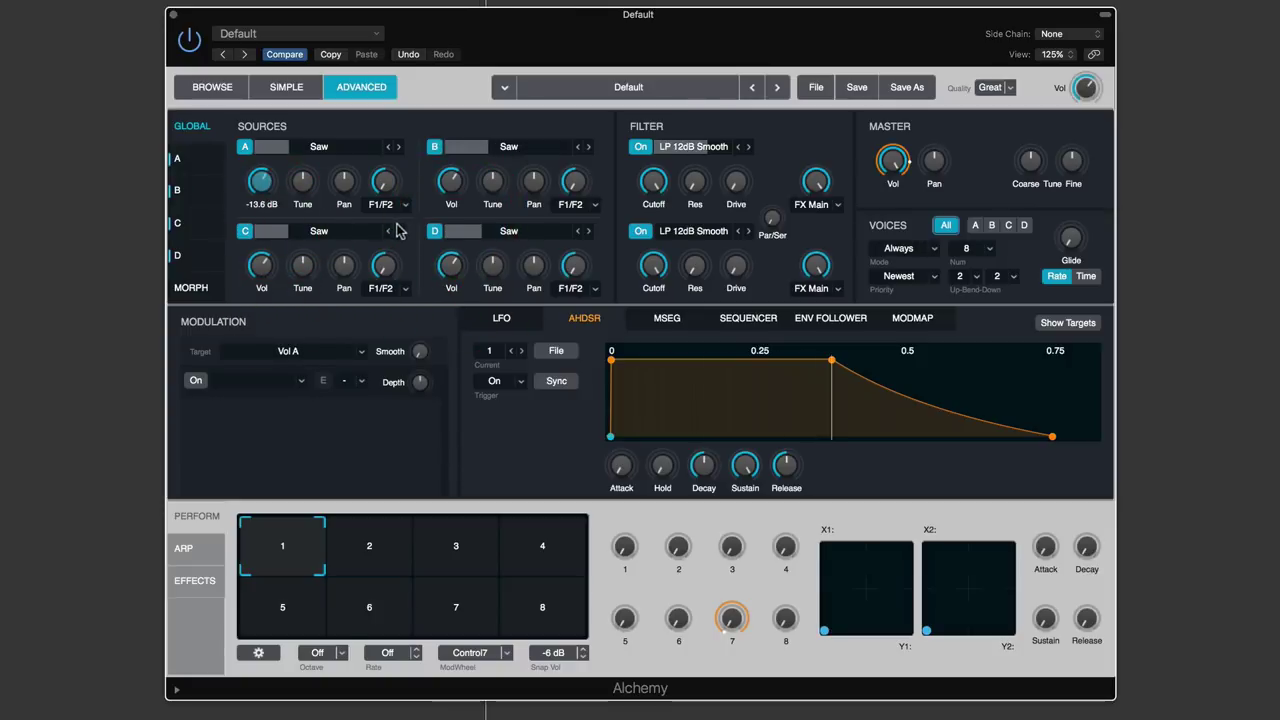
left_click(450, 183)
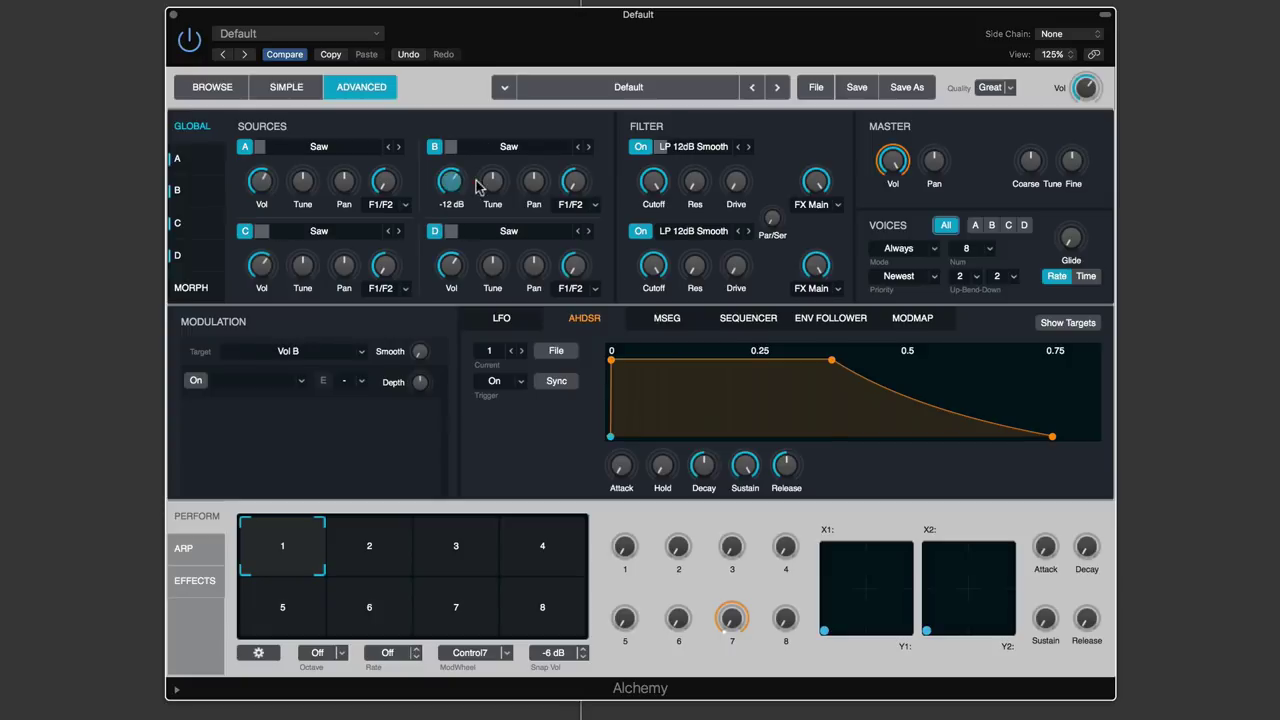
Nudge source B's tune, then enter exactly -12 semitones for source D
left_click_drag(492, 178, 496, 168)
left_click_drag(492, 264, 491, 293)
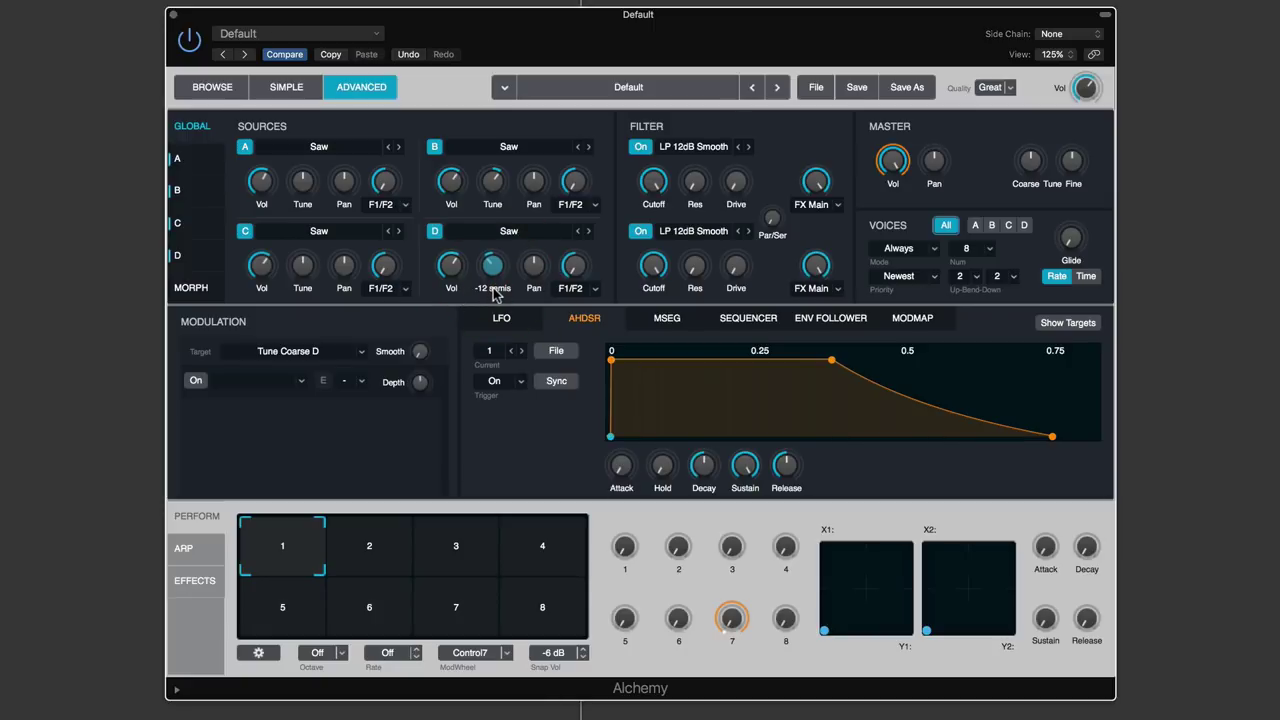
double_click(492, 288)
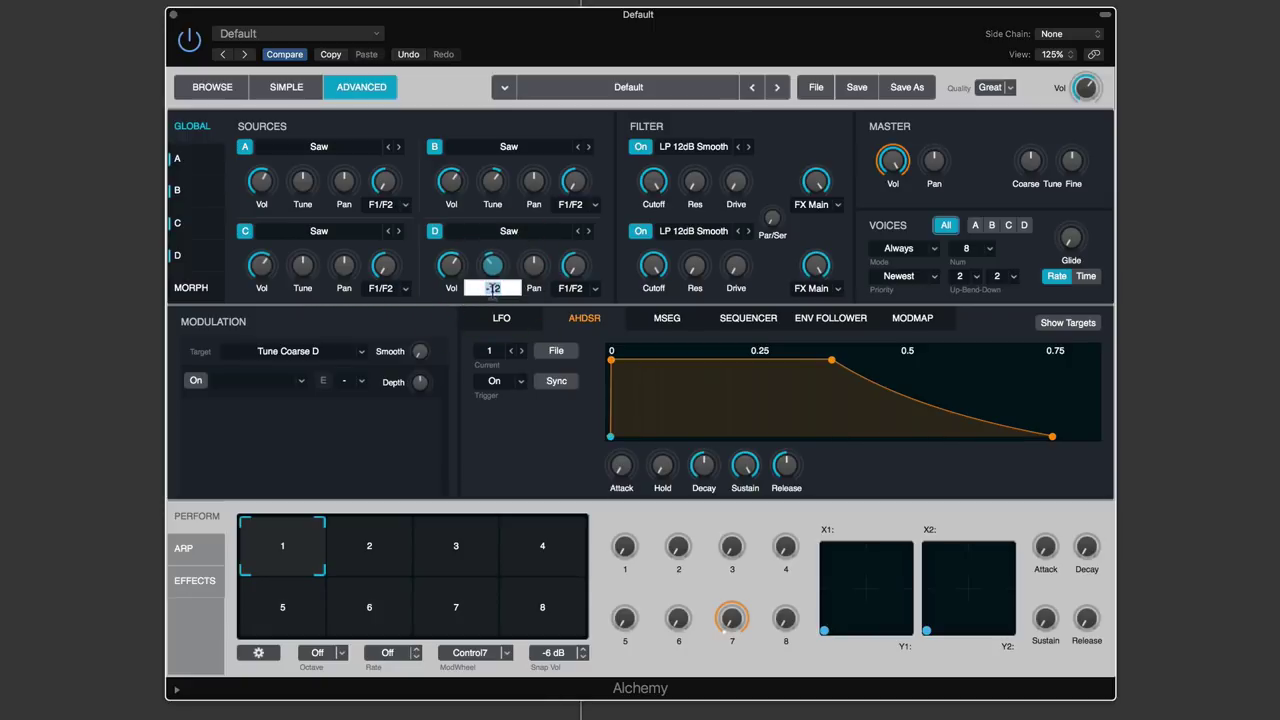
key("Return")
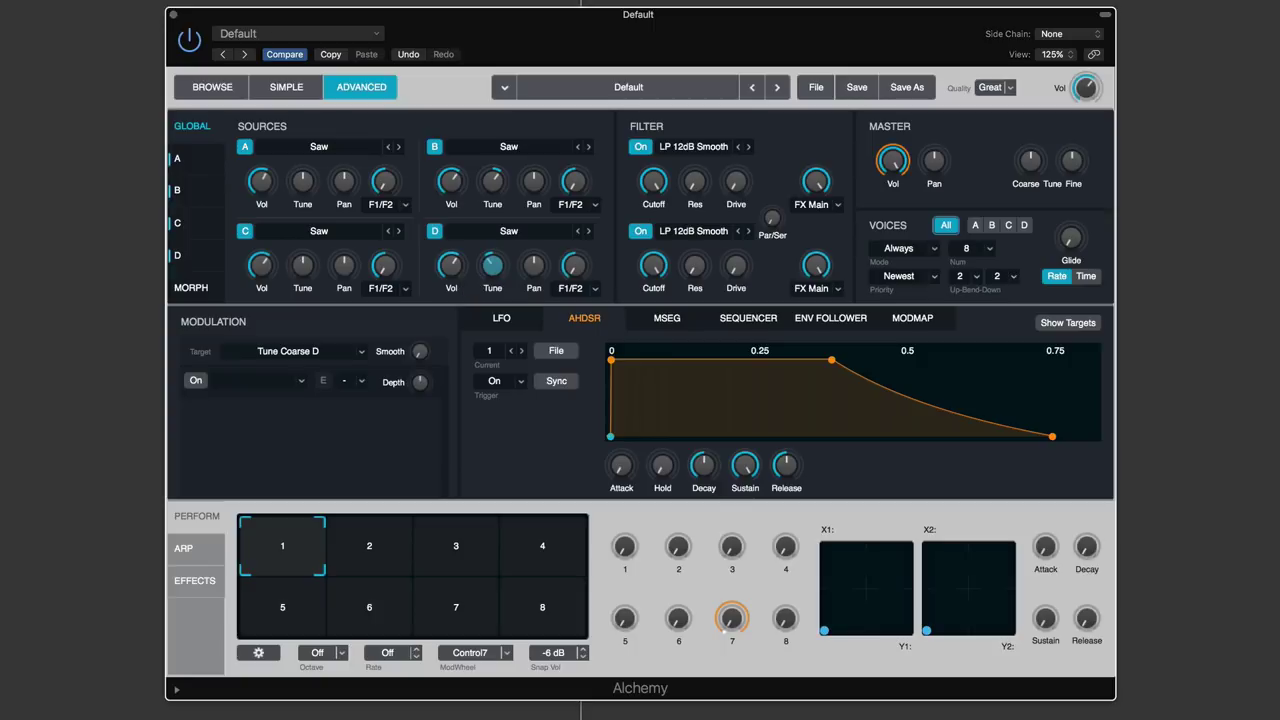
Tune source C down to -18 semitones and adjust the D and B volumes
mouse_move(494, 270)
mouse_move(303, 268)
left_click_drag(303, 268, 314, 320)
mouse_move(318, 207)
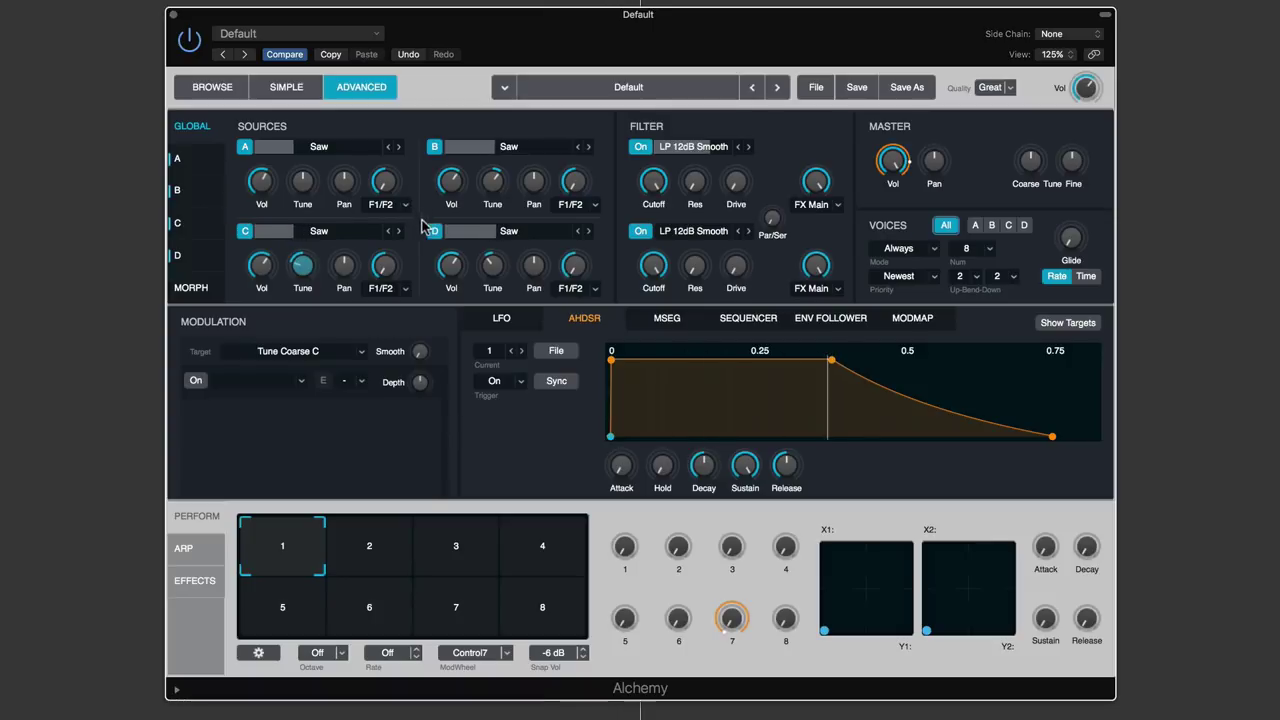
left_click(448, 266)
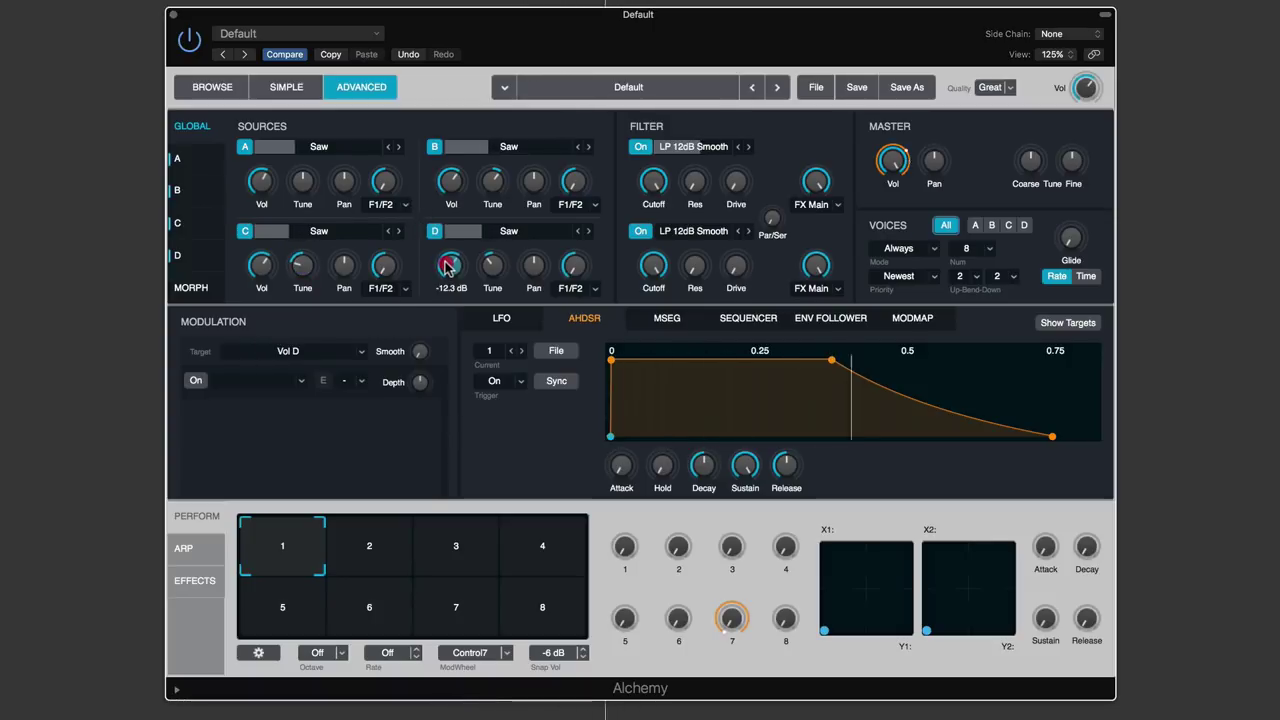
left_click(450, 180)
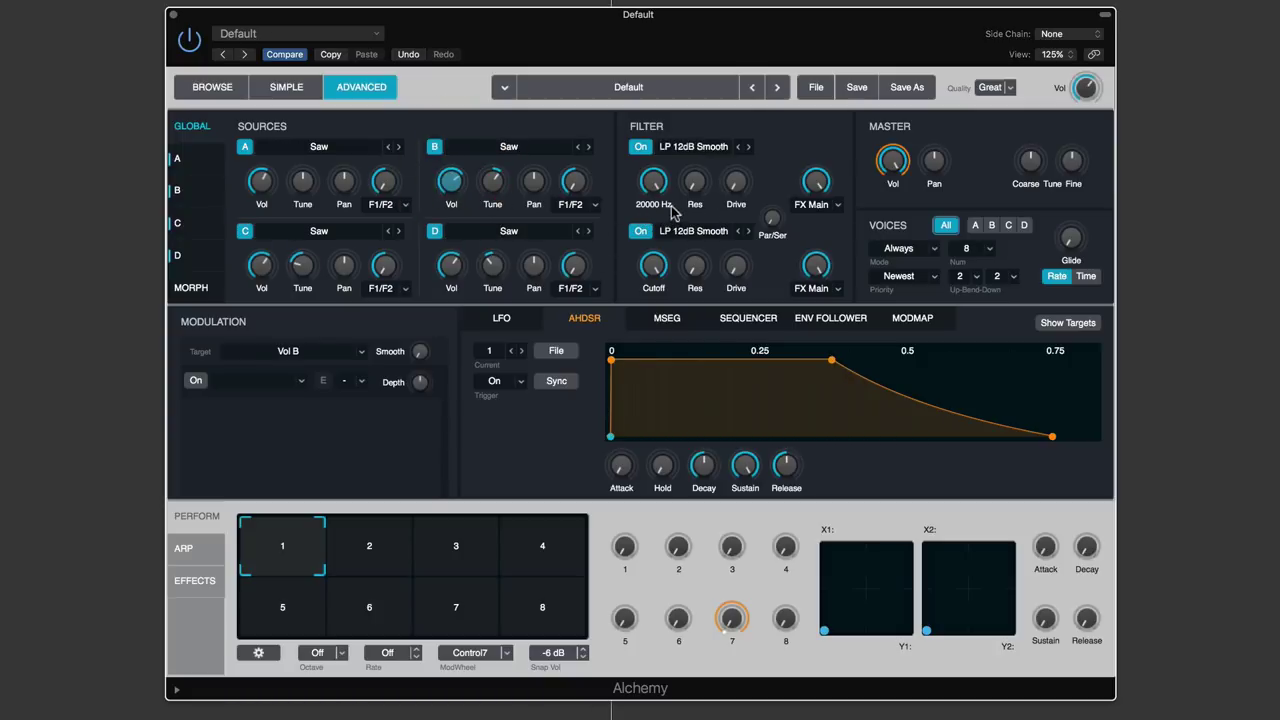
Lower Filter 1's cutoff and switch off the second filter
left_click(694, 181)
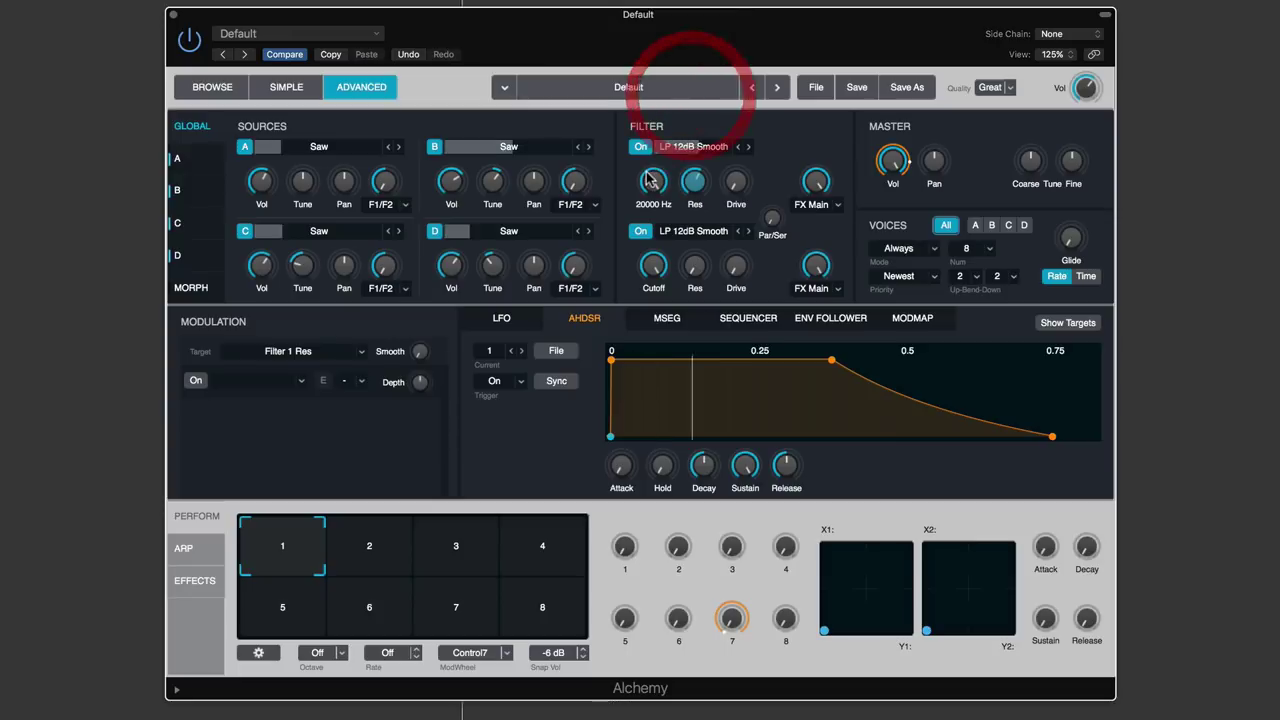
left_click_drag(648, 178, 658, 240)
left_click(640, 231)
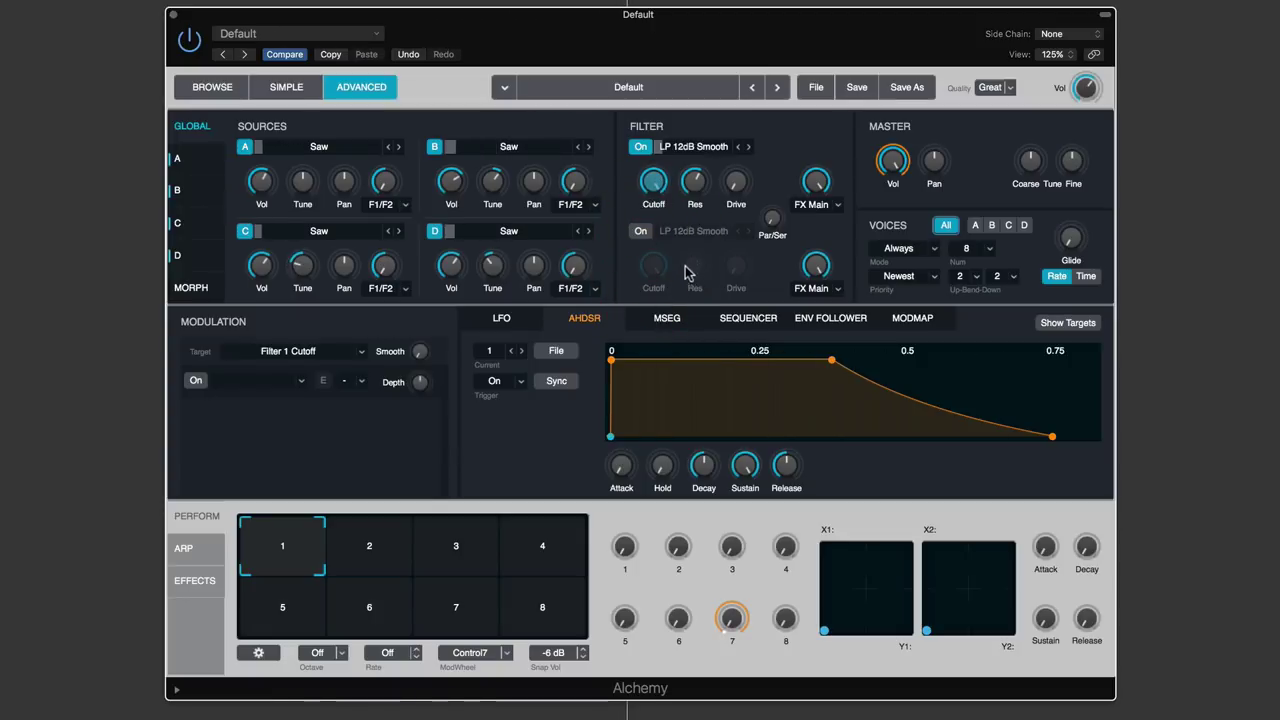
left_click(695, 181)
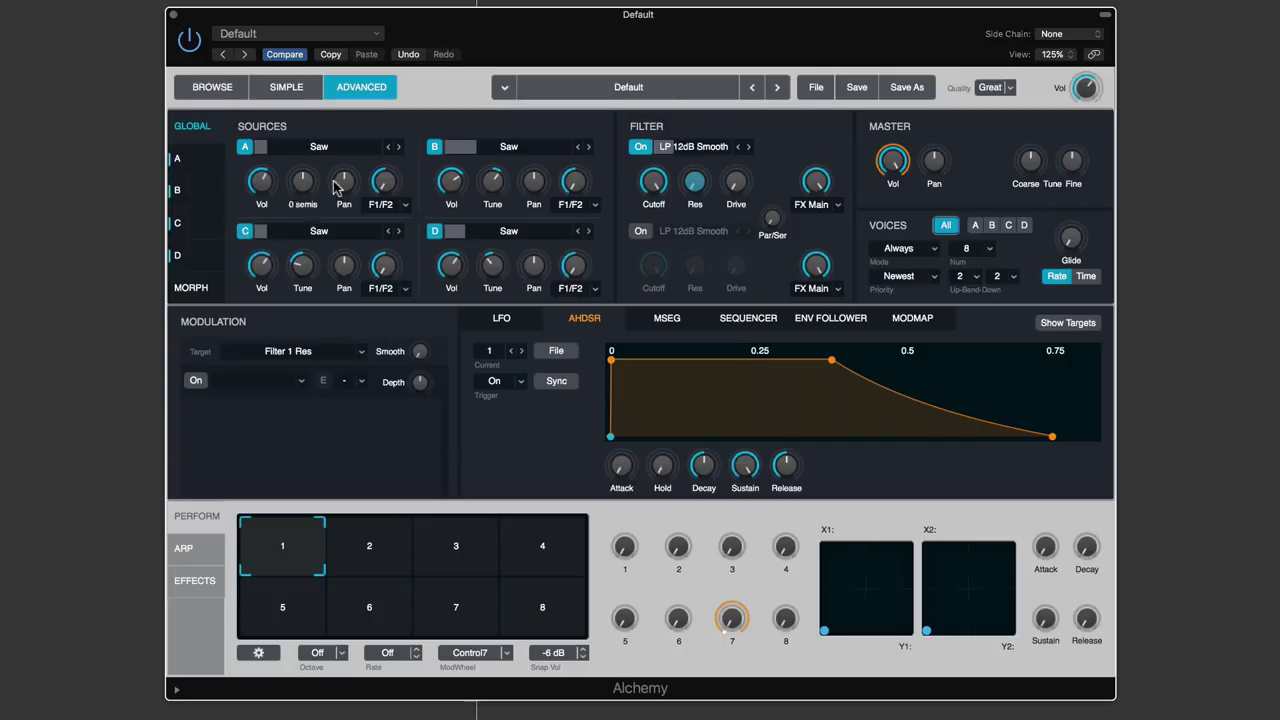
Disable sources B and D so only A and C remain active
left_click(434, 231)
left_click(434, 231)
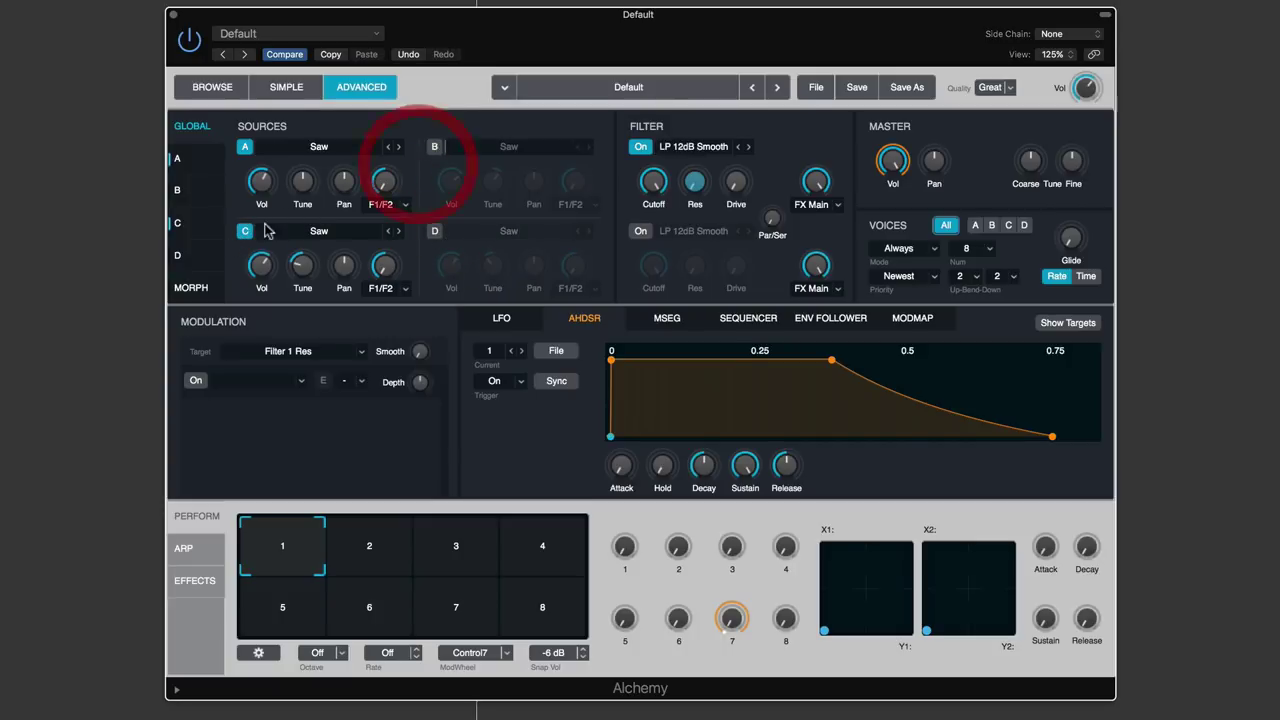
left_click(434, 147)
left_click(244, 231)
Open source A's page and show its ADDITIVE oscillator tab
left_click(199, 163)
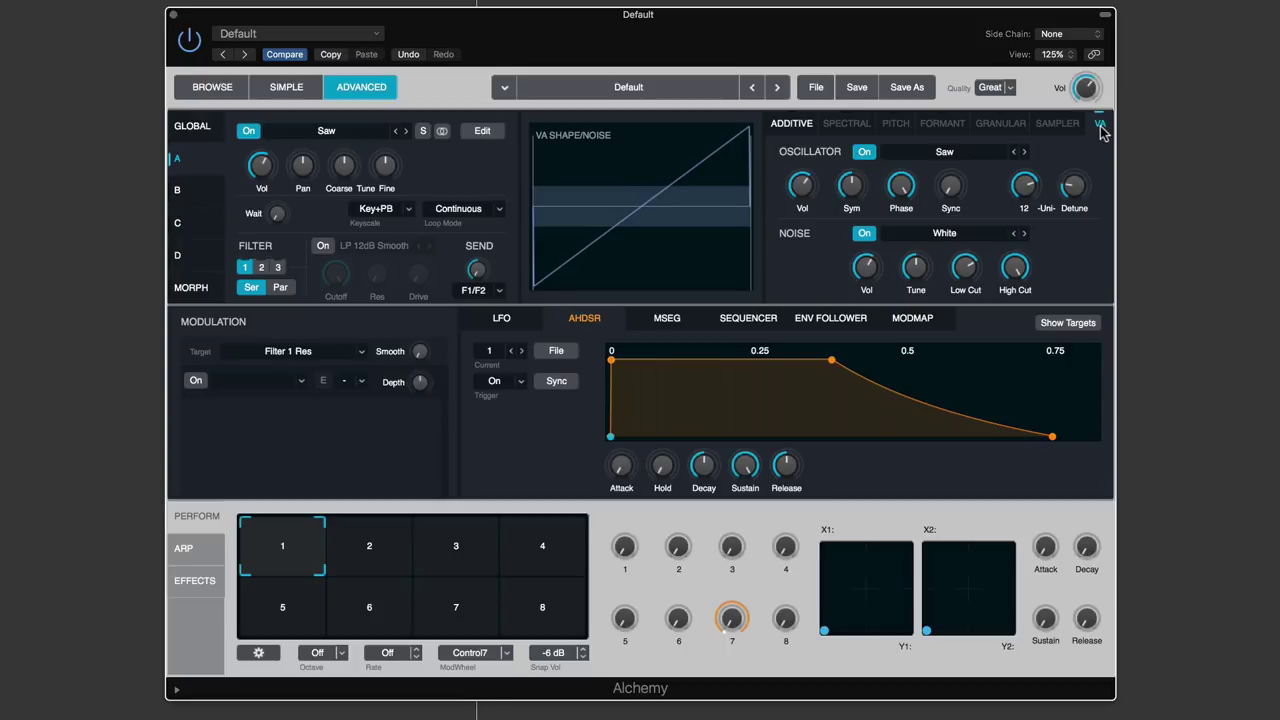
left_click(792, 124)
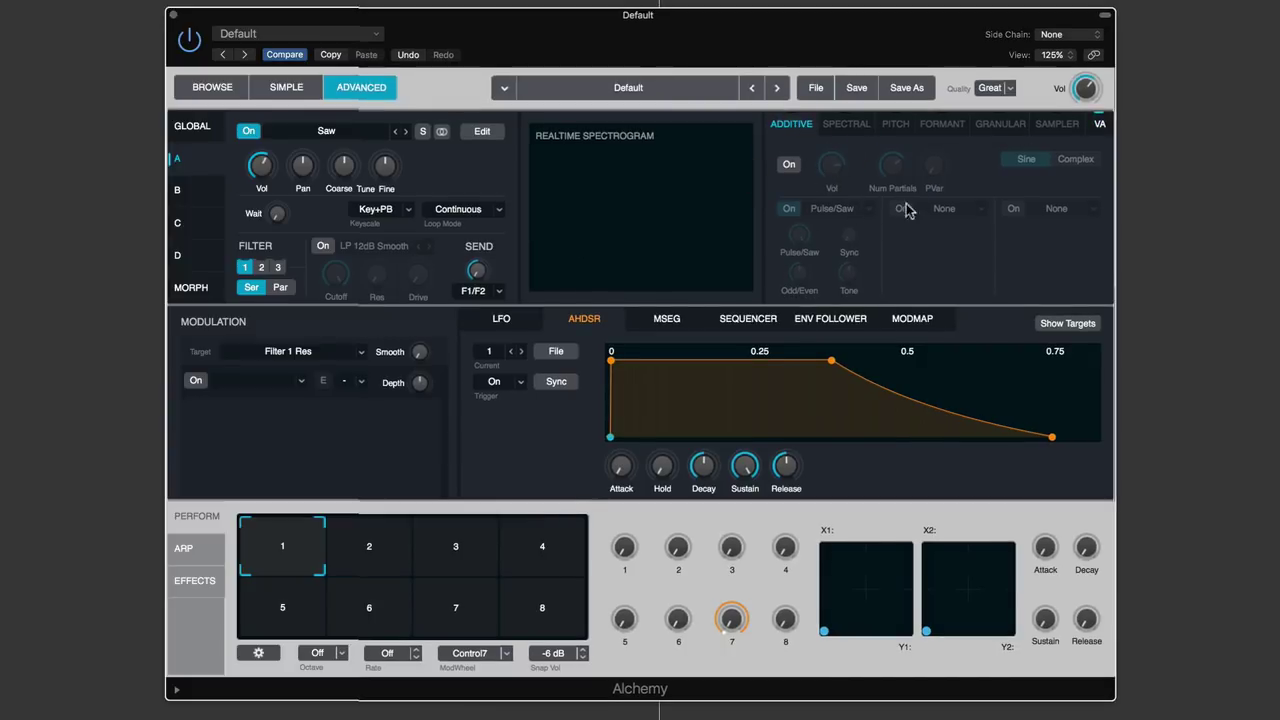
Enable the additive oscillator, turn off the VA oscillator and noise, then open Edit
left_click(789, 165)
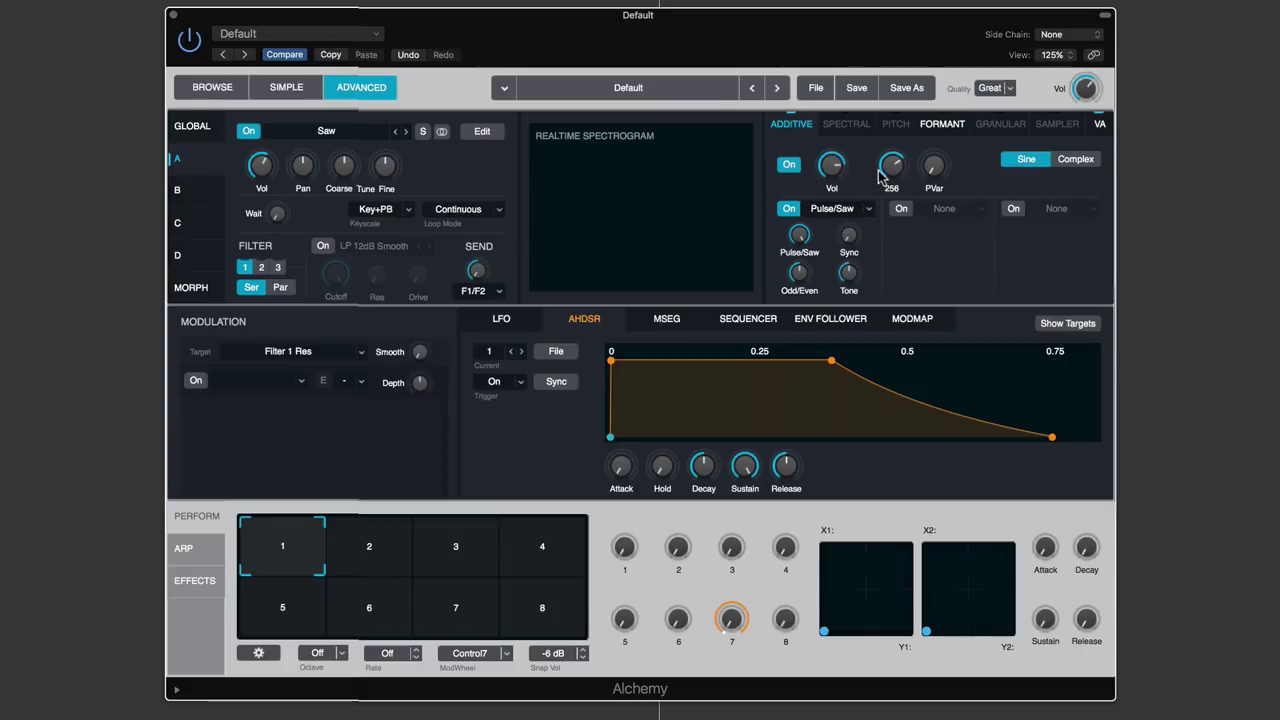
mouse_move(893, 170)
left_click(1099, 124)
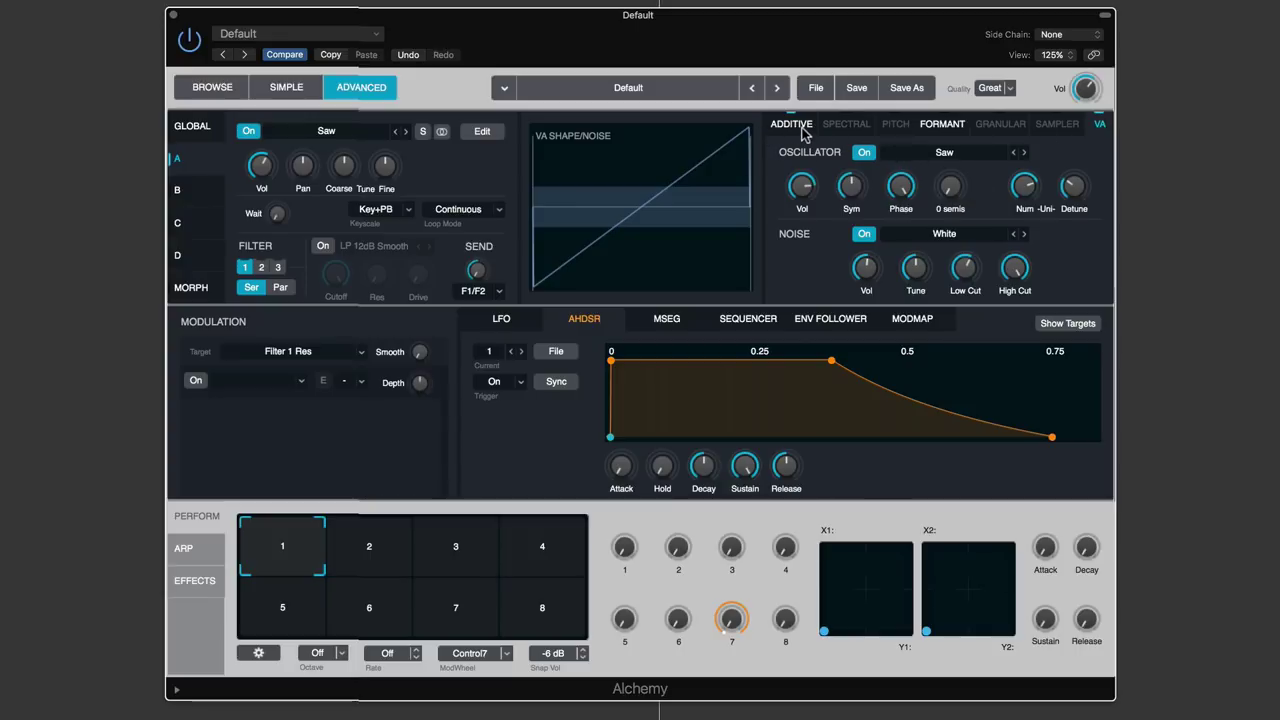
left_click(864, 153)
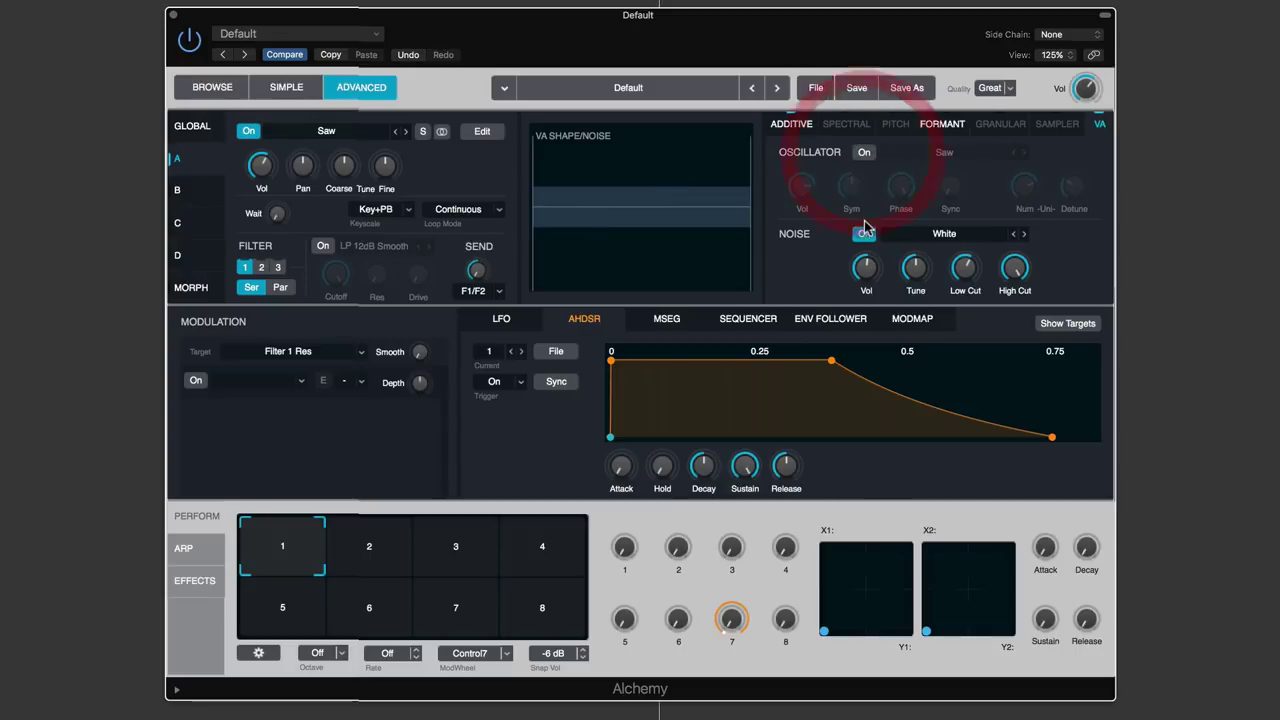
left_click(864, 233)
left_click(796, 126)
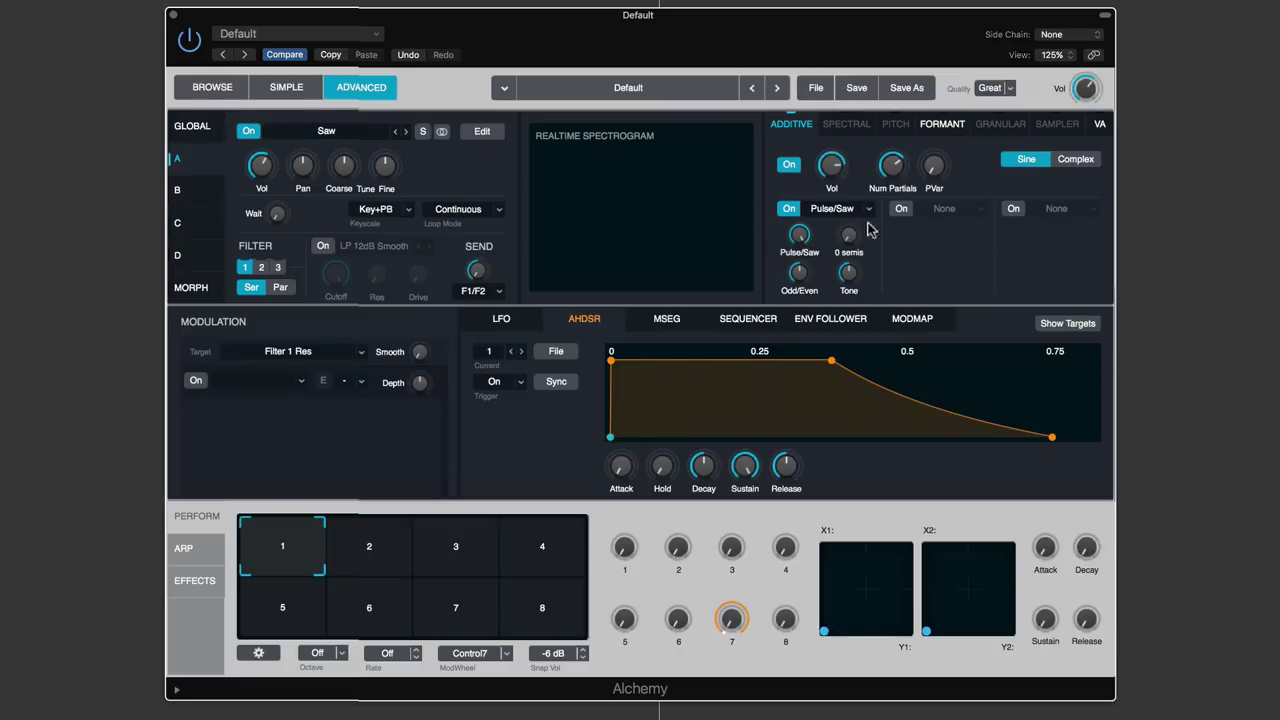
left_click(490, 140)
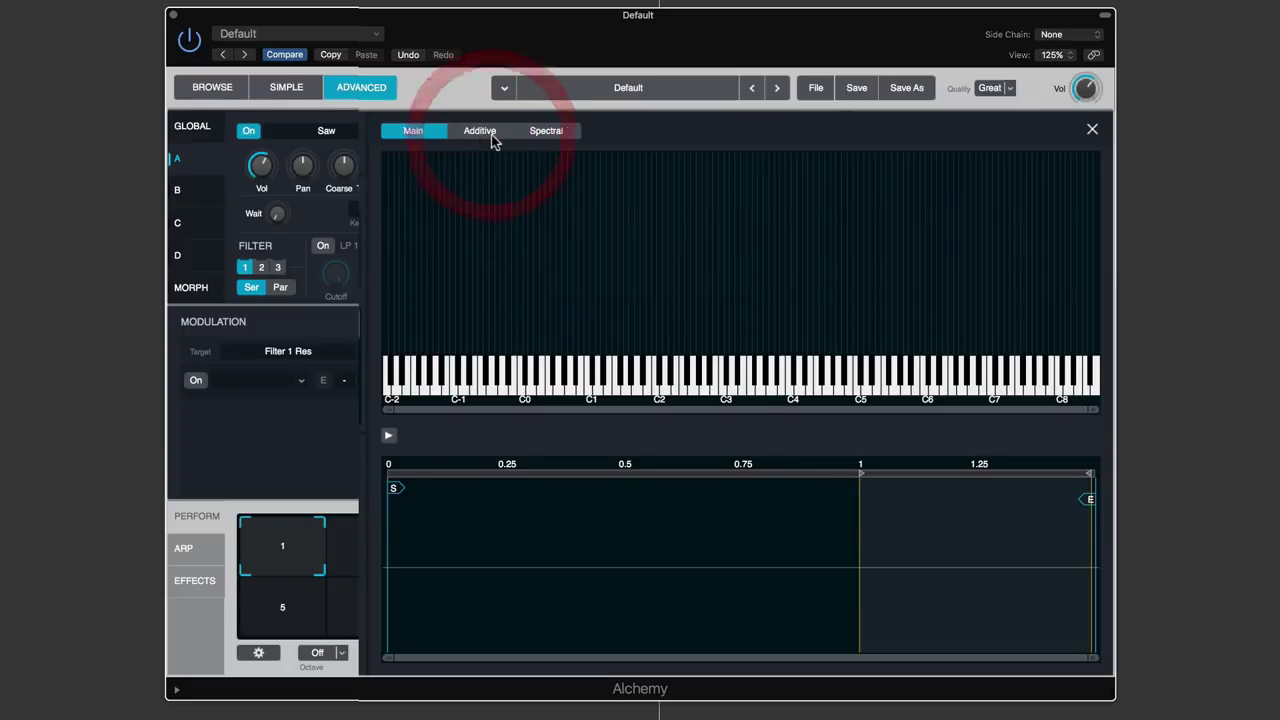
Review the Additive page's harmonic level bars for source A, then close the editor
left_click(489, 133)
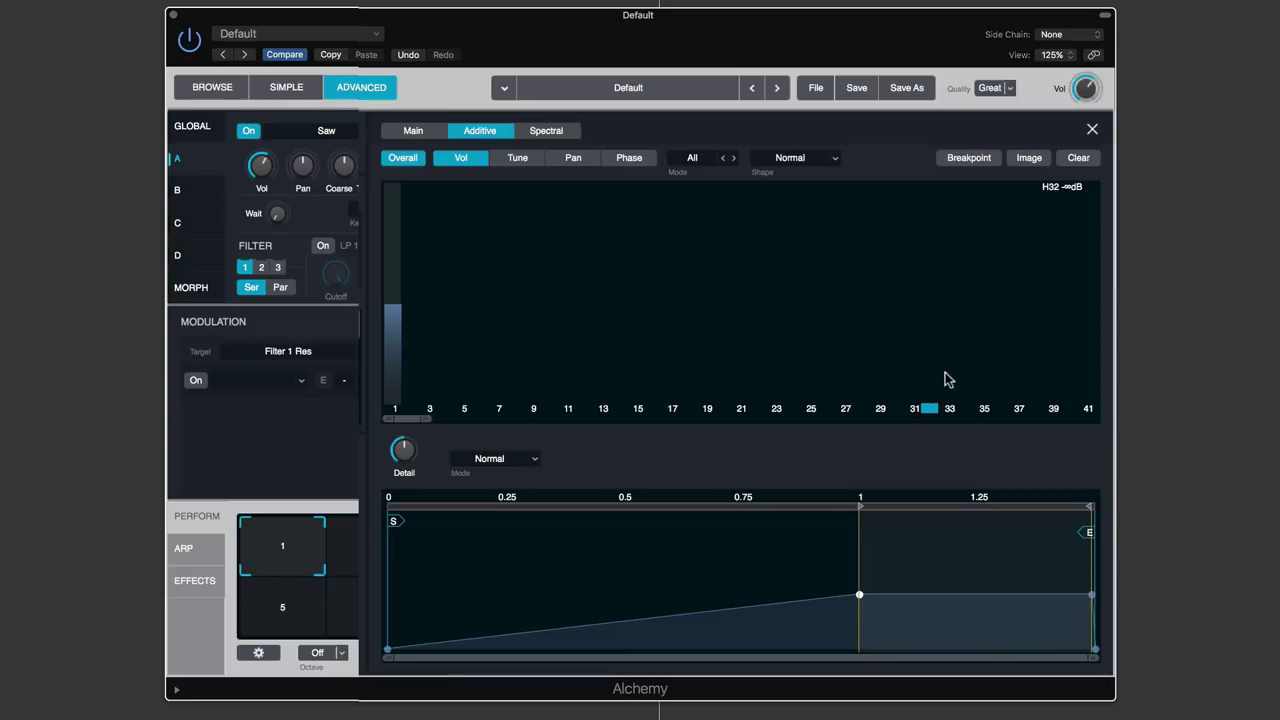
left_click(1093, 131)
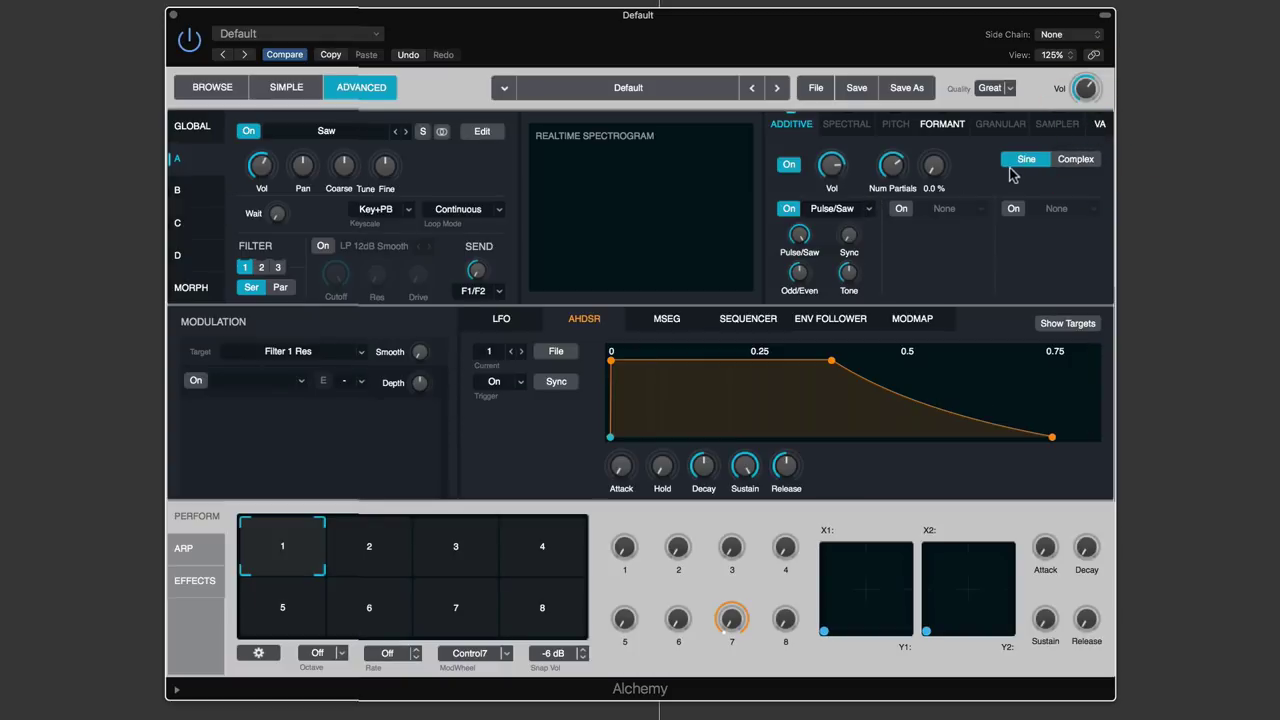
Switch briefly to VA and back to Additive, then turn off the Pulse/Saw element
left_click(1097, 125)
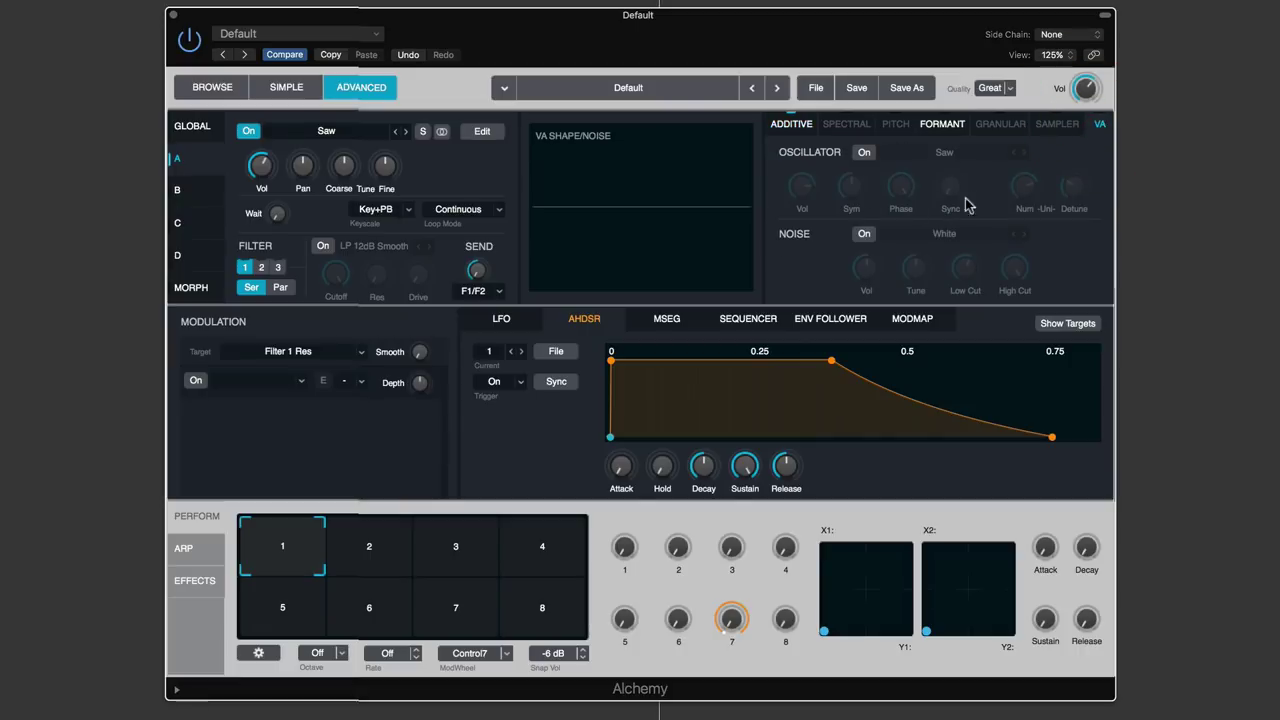
left_click(806, 125)
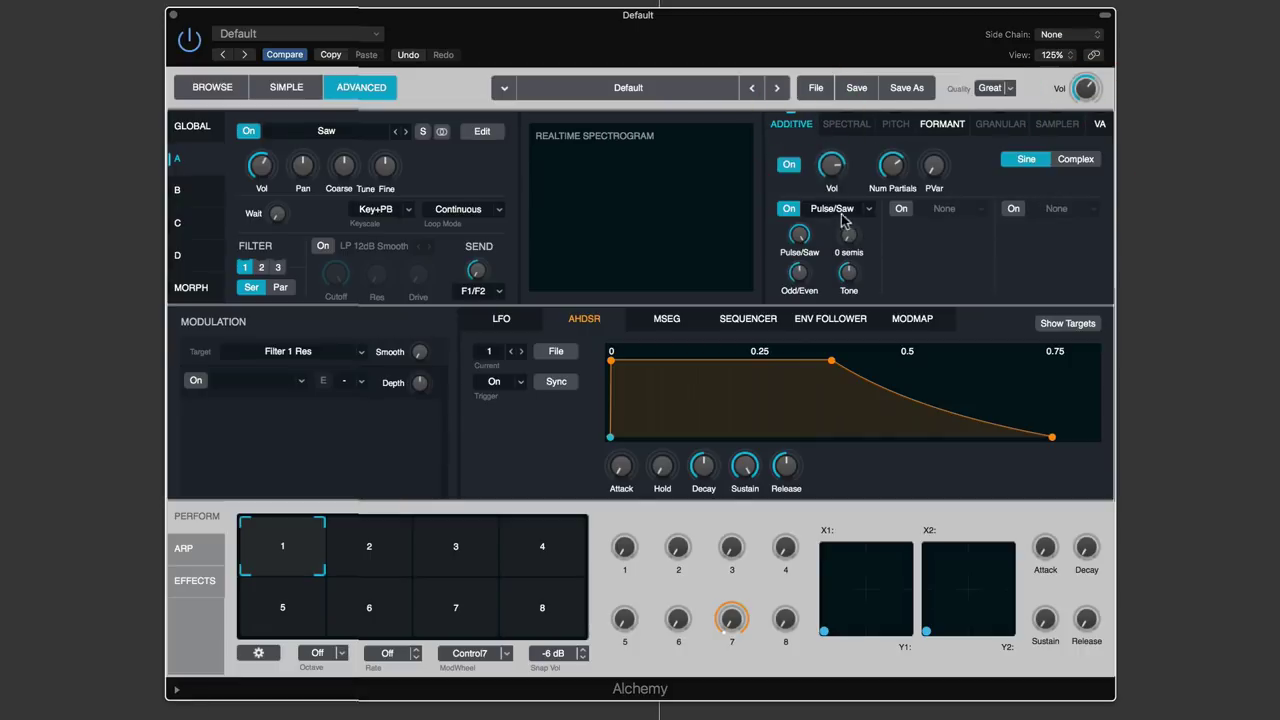
left_click(789, 208)
Set the additive engine to Complex mode and browse the waveform list's submenus
mouse_move(842, 172)
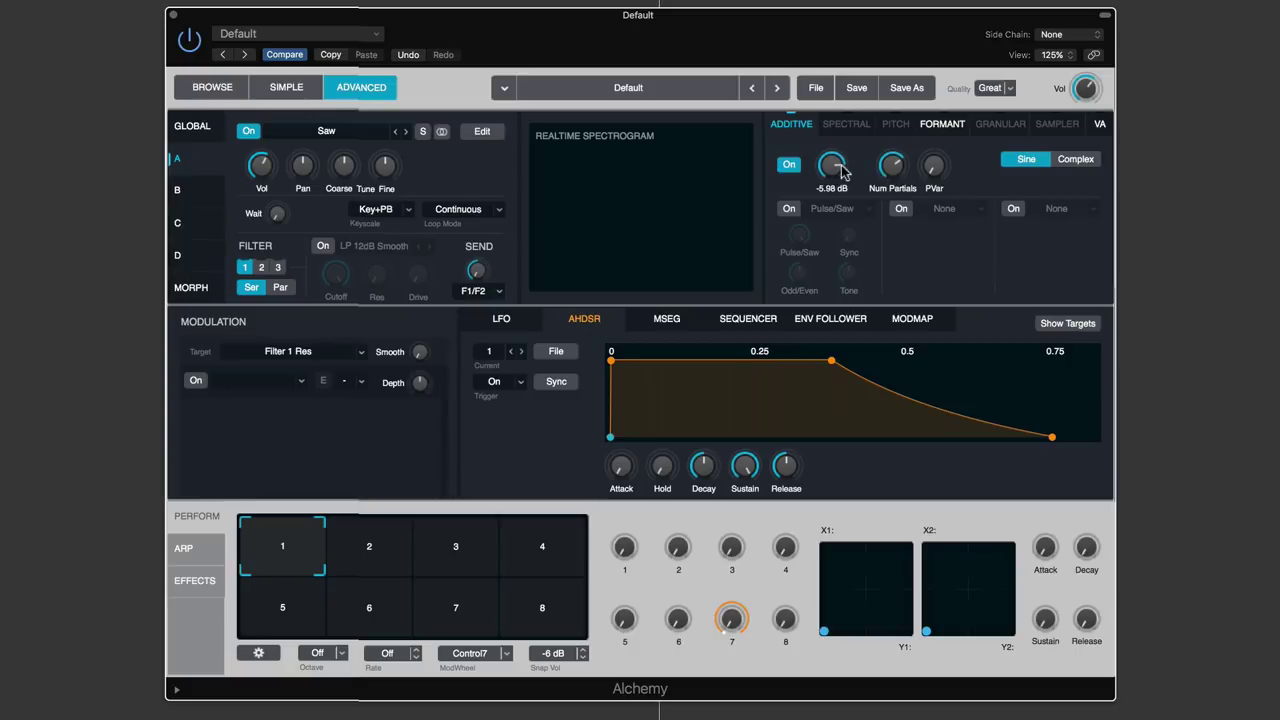
mouse_move(882, 172)
left_click(1024, 158)
left_click(1076, 160)
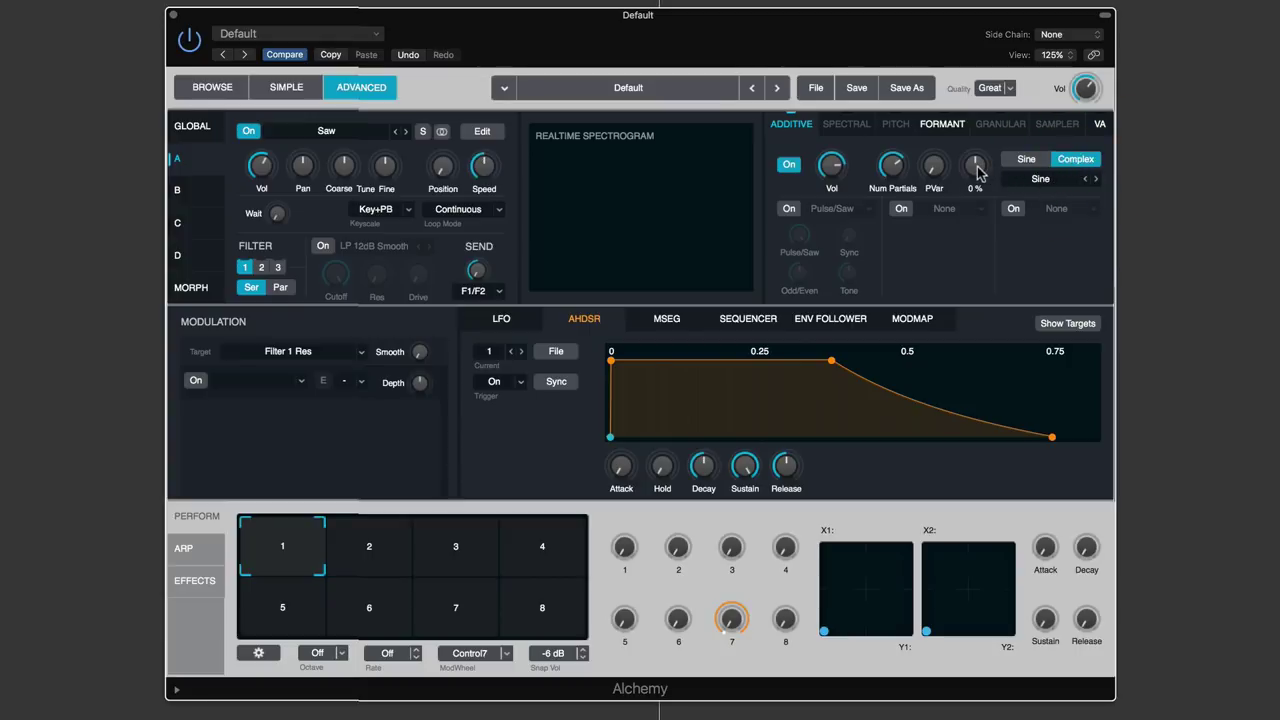
left_click(1040, 179)
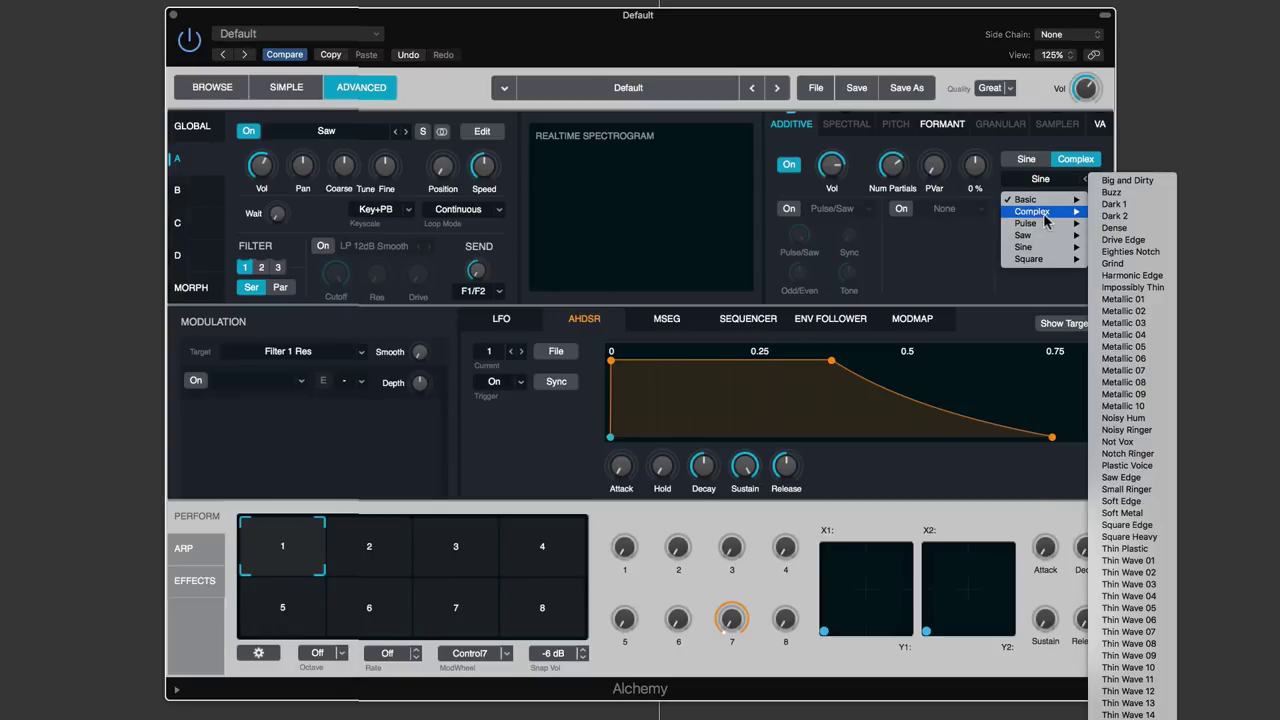
mouse_move(1045, 238)
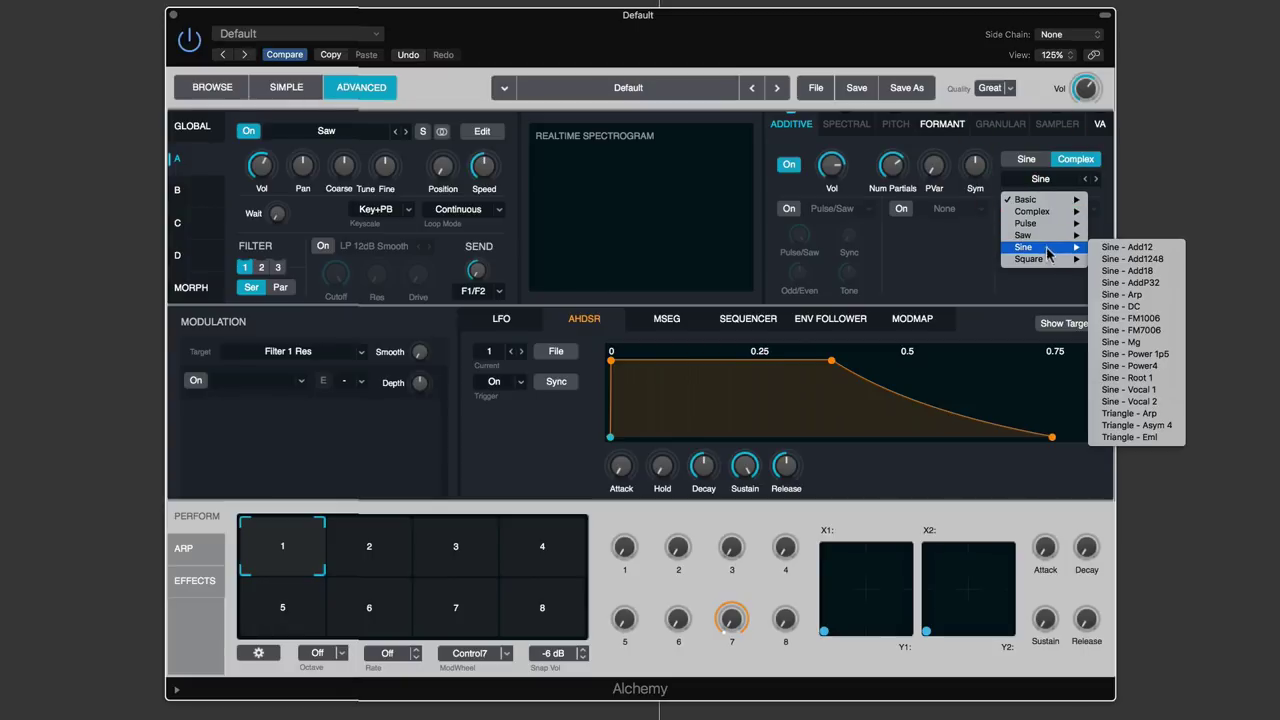
mouse_move(1050, 209)
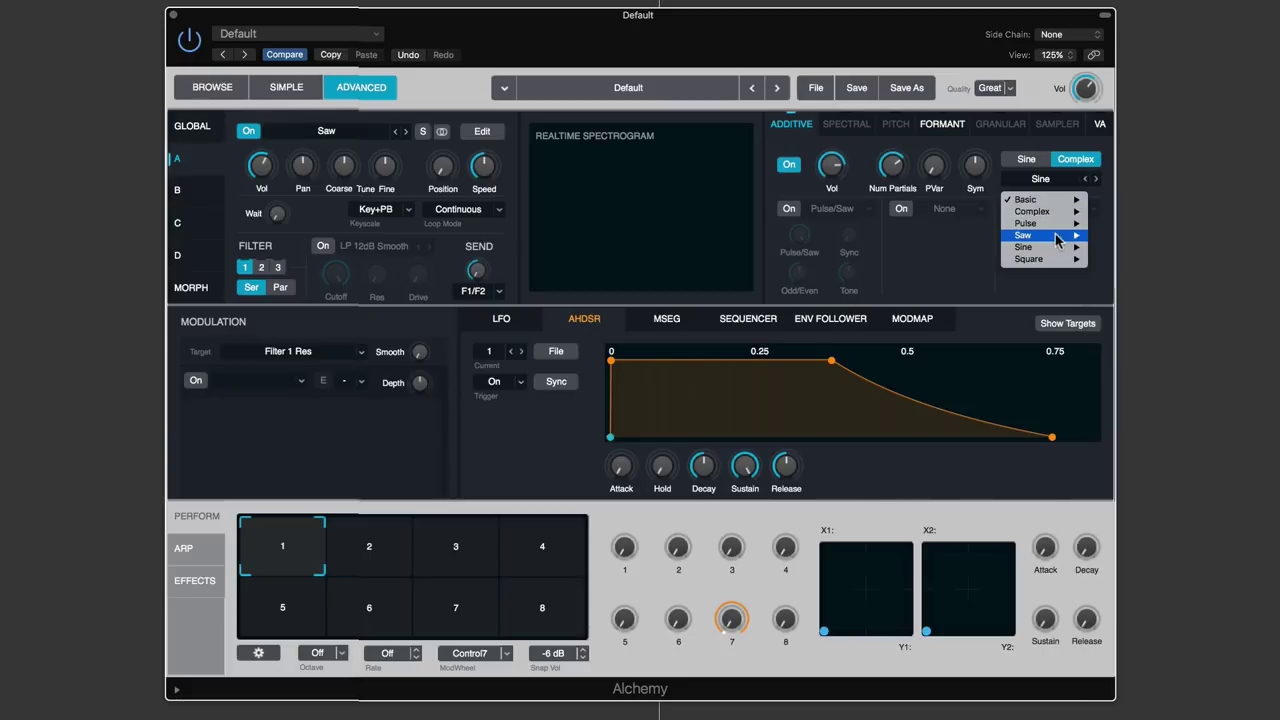
Switch the additive engine back to Sine and drag Num Partials down to 1
left_click(1024, 160)
left_click(1027, 160)
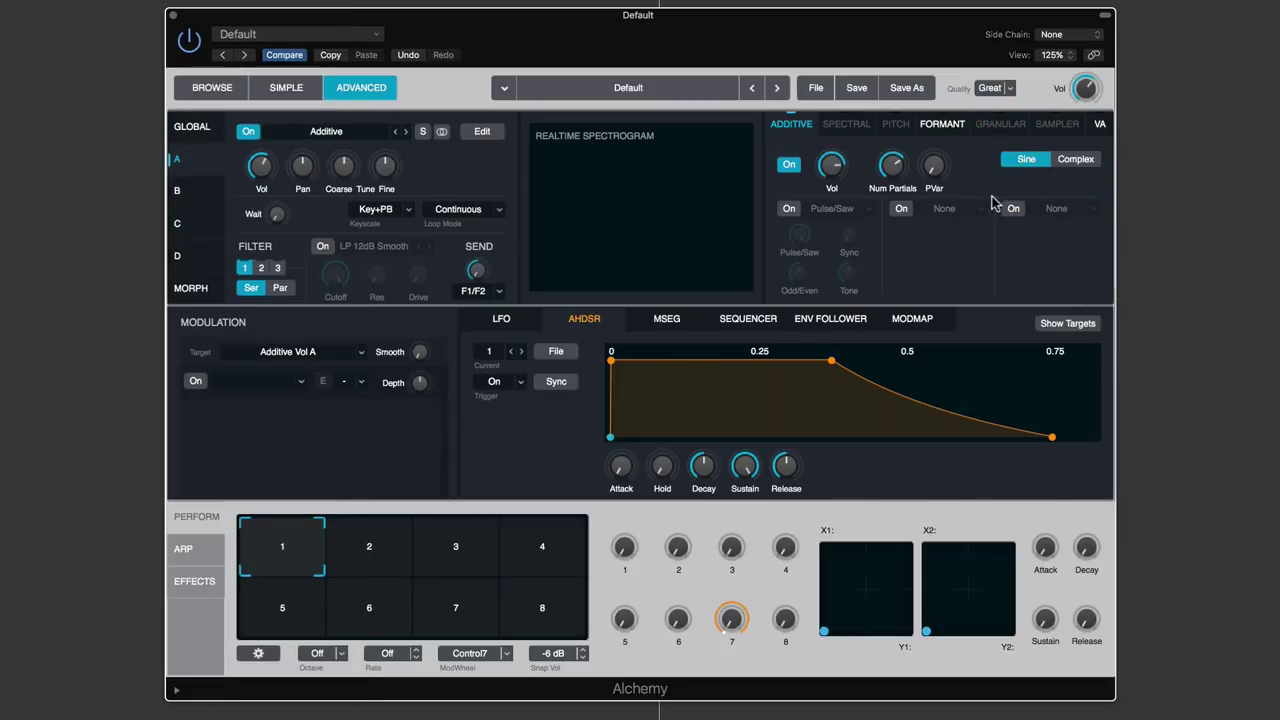
mouse_move(832, 168)
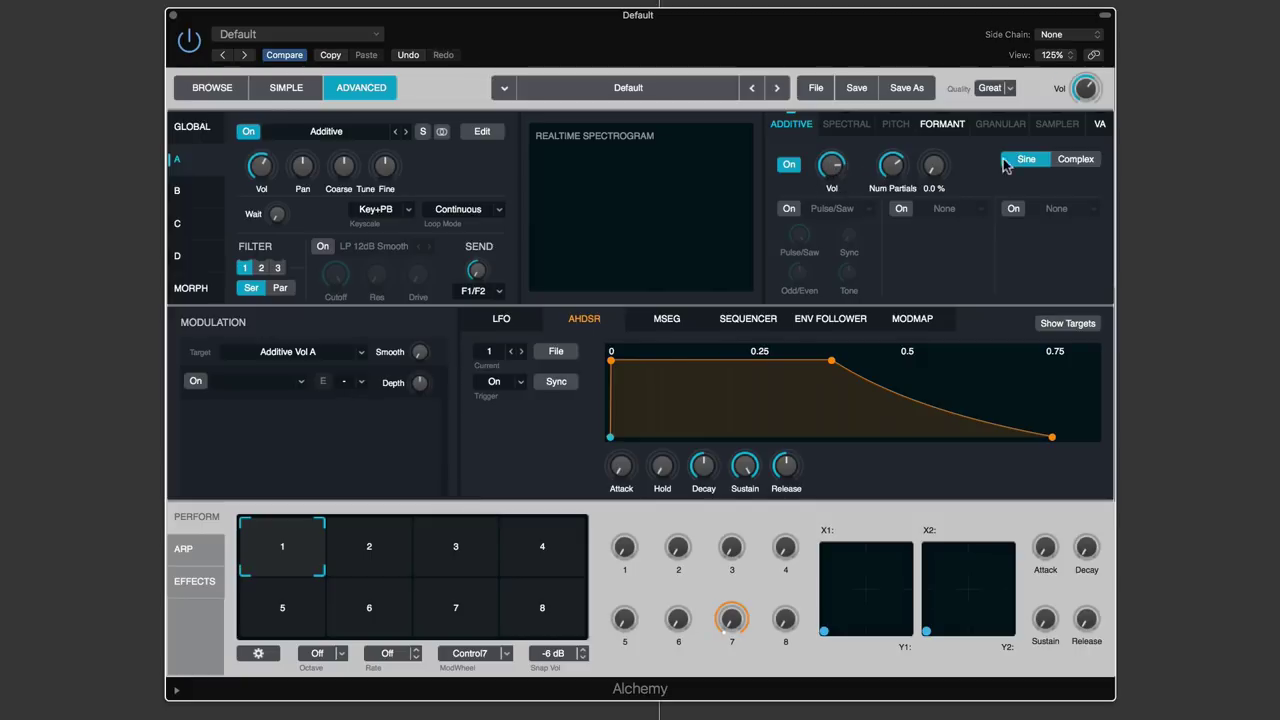
mouse_move(907, 173)
left_click_drag(892, 170, 918, 240)
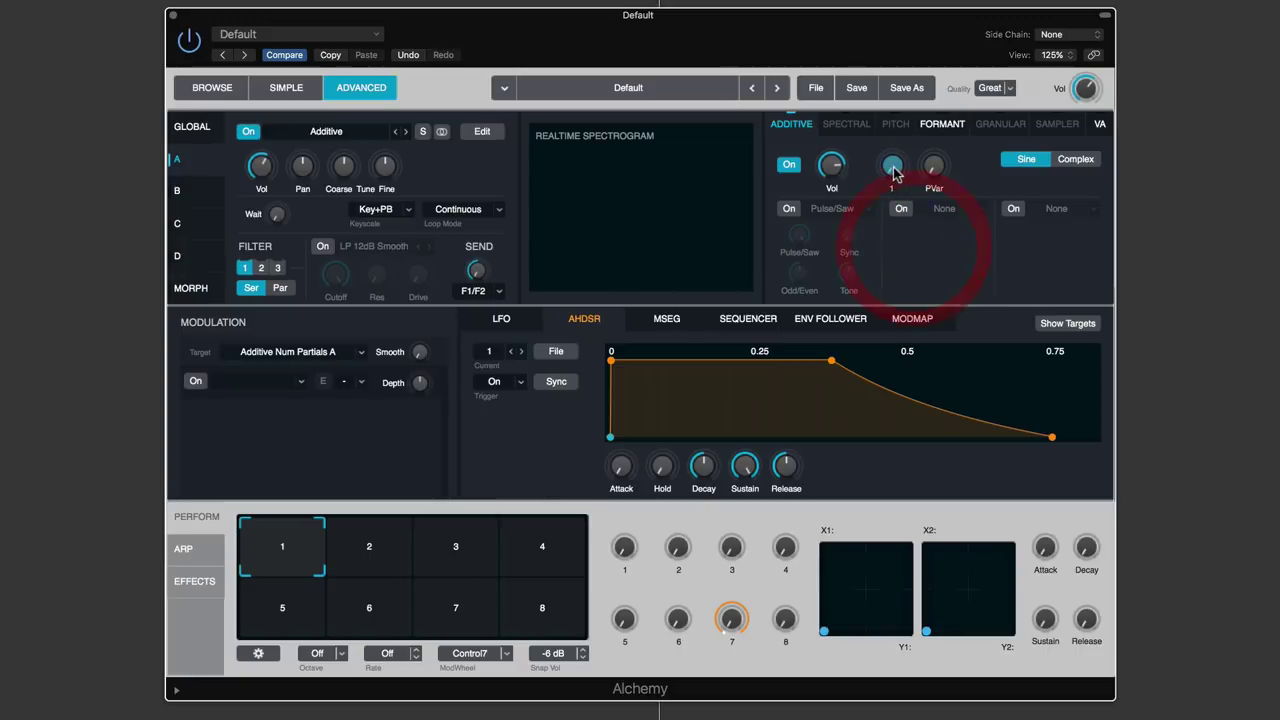
left_click(891, 172)
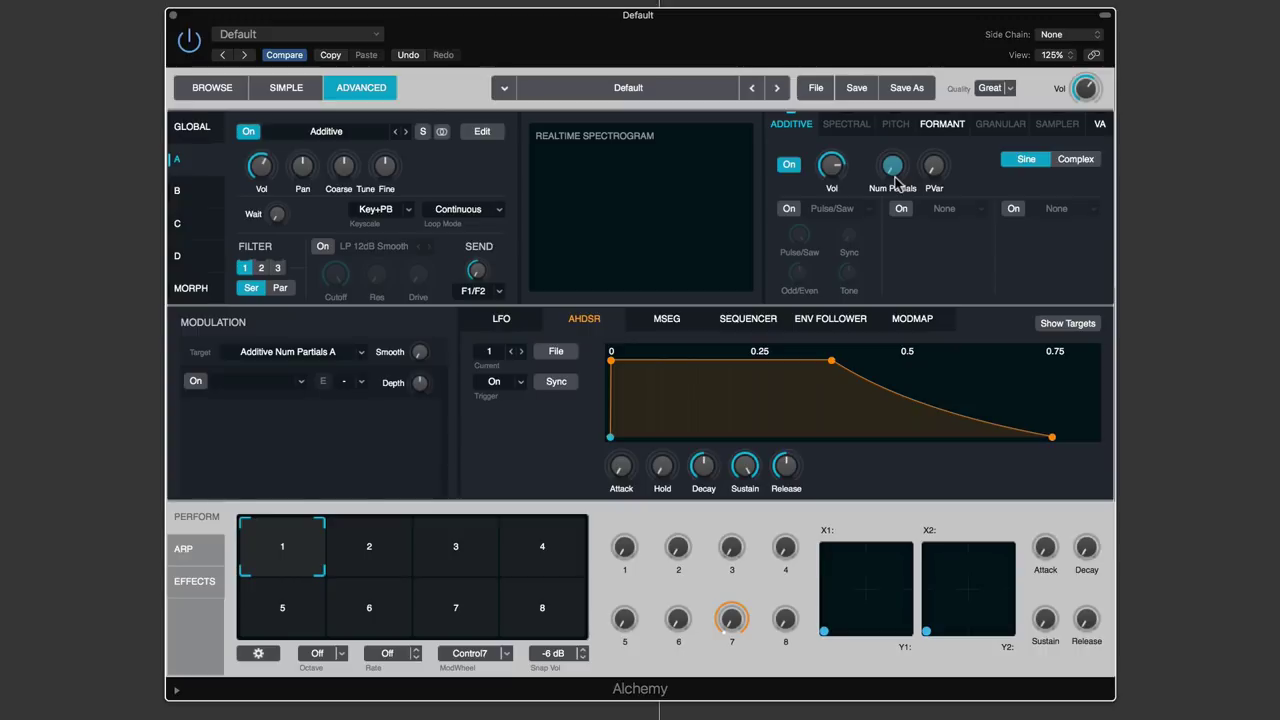
left_click(503, 319)
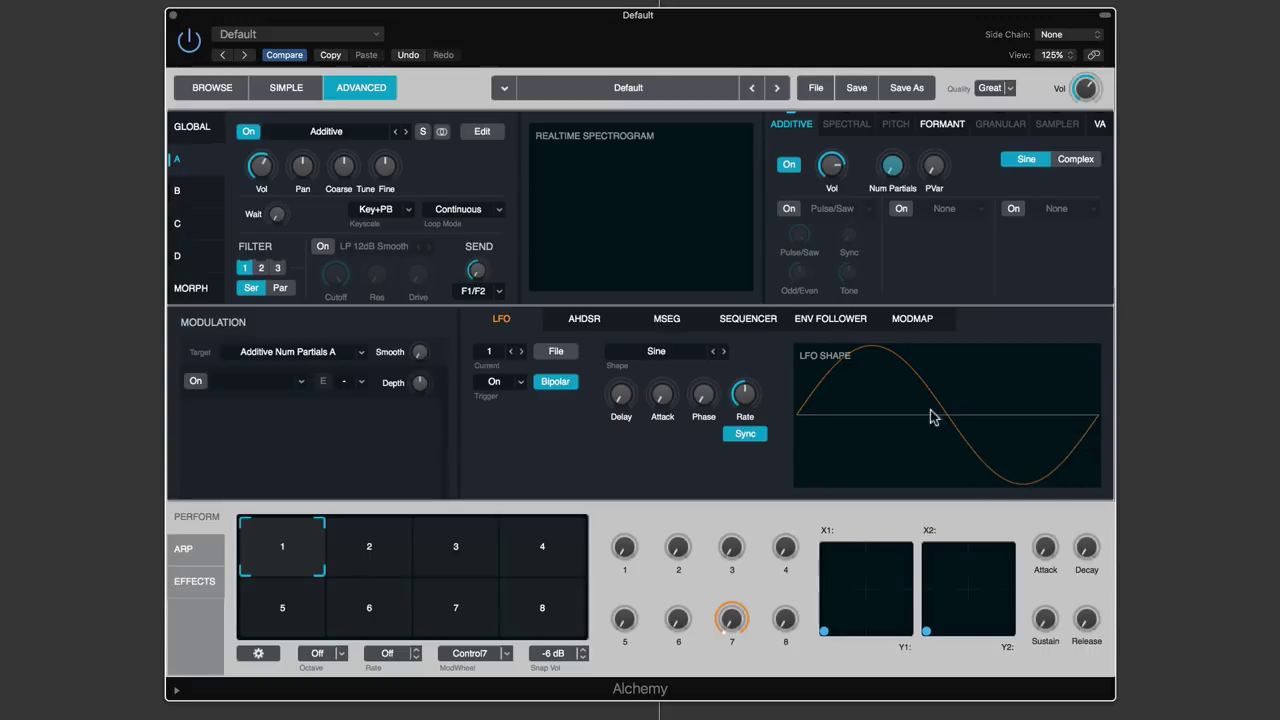
left_click(590, 326)
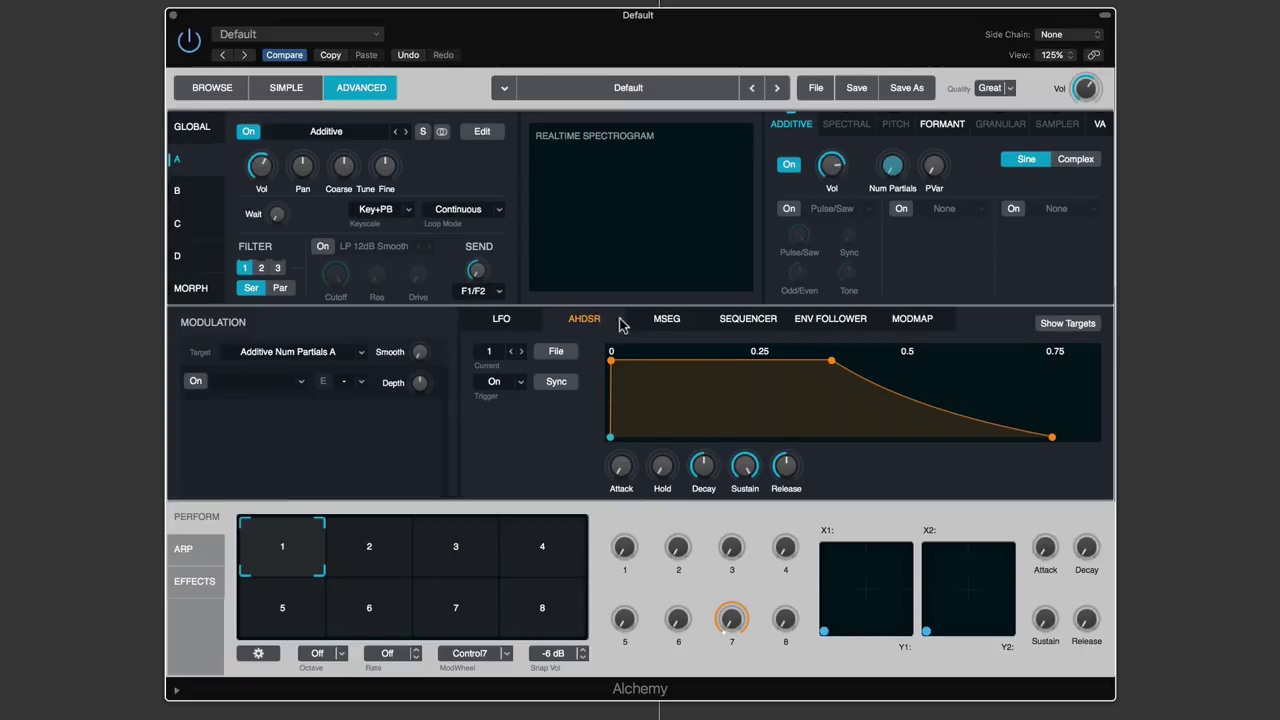
Set the modulation target to Additive Num Partials A, trying source A volume first
mouse_move(890, 177)
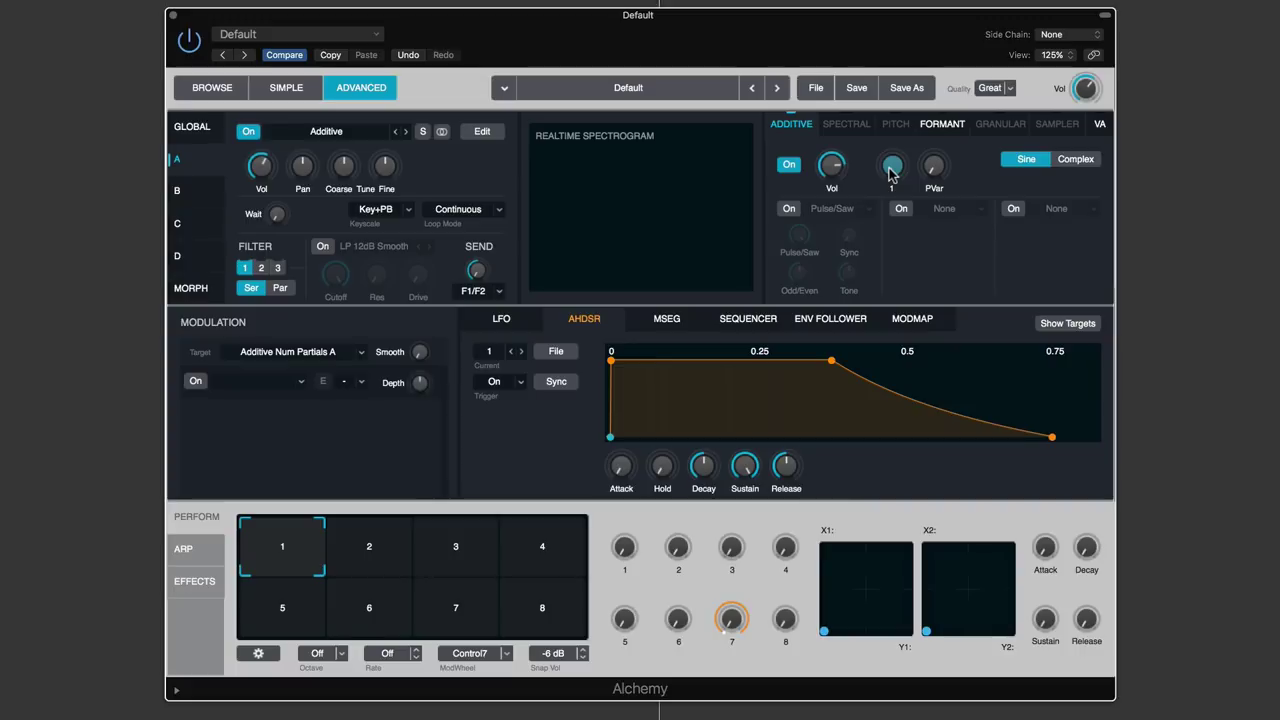
left_click(893, 174)
left_click(260, 165)
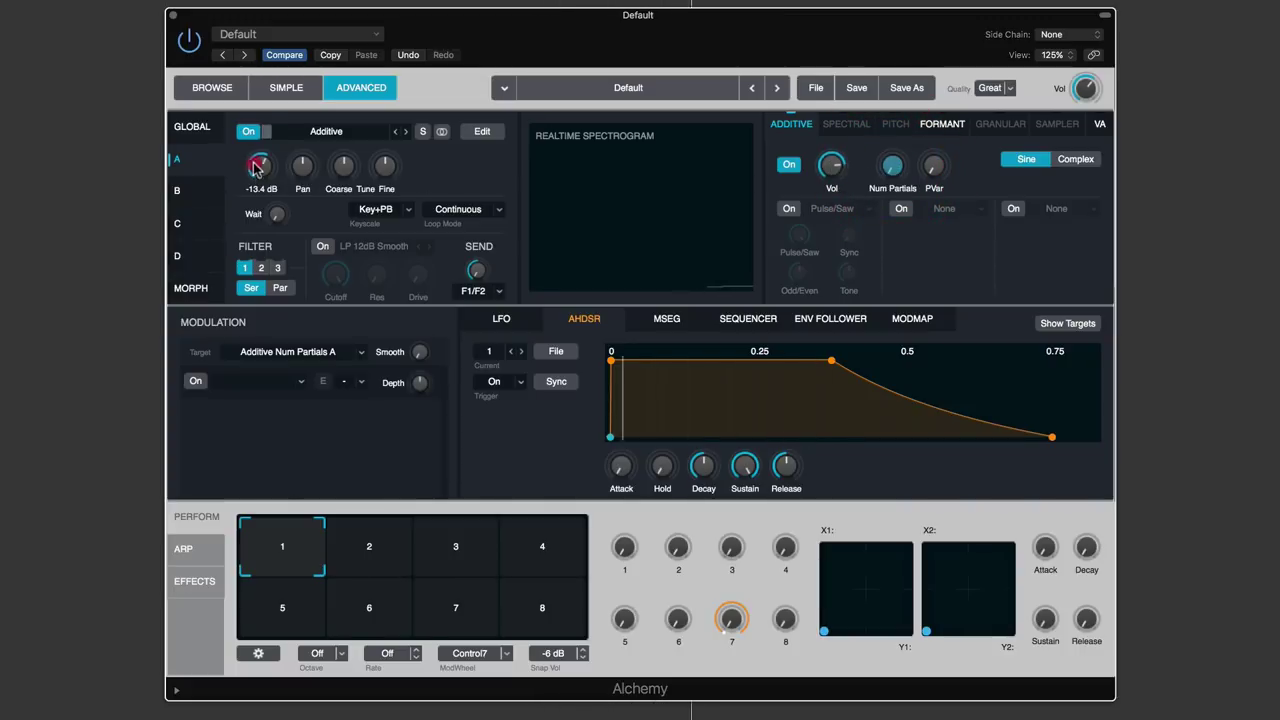
left_click(248, 133)
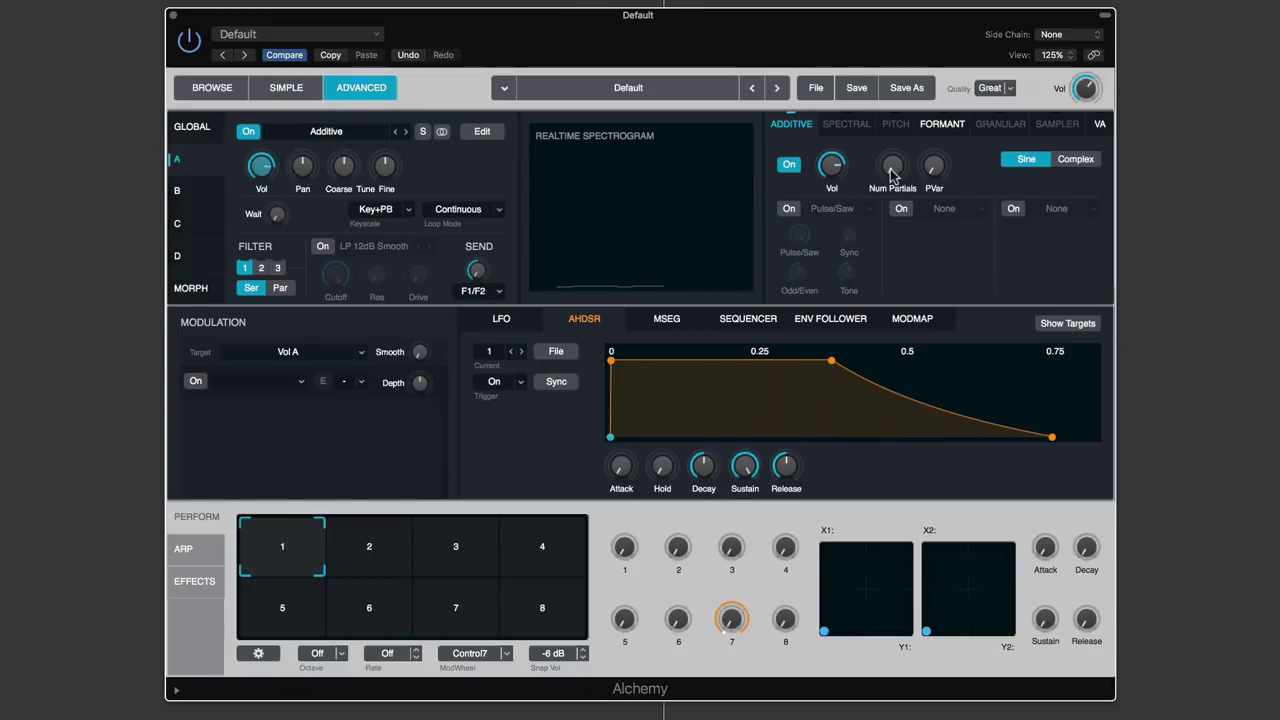
left_click(261, 165)
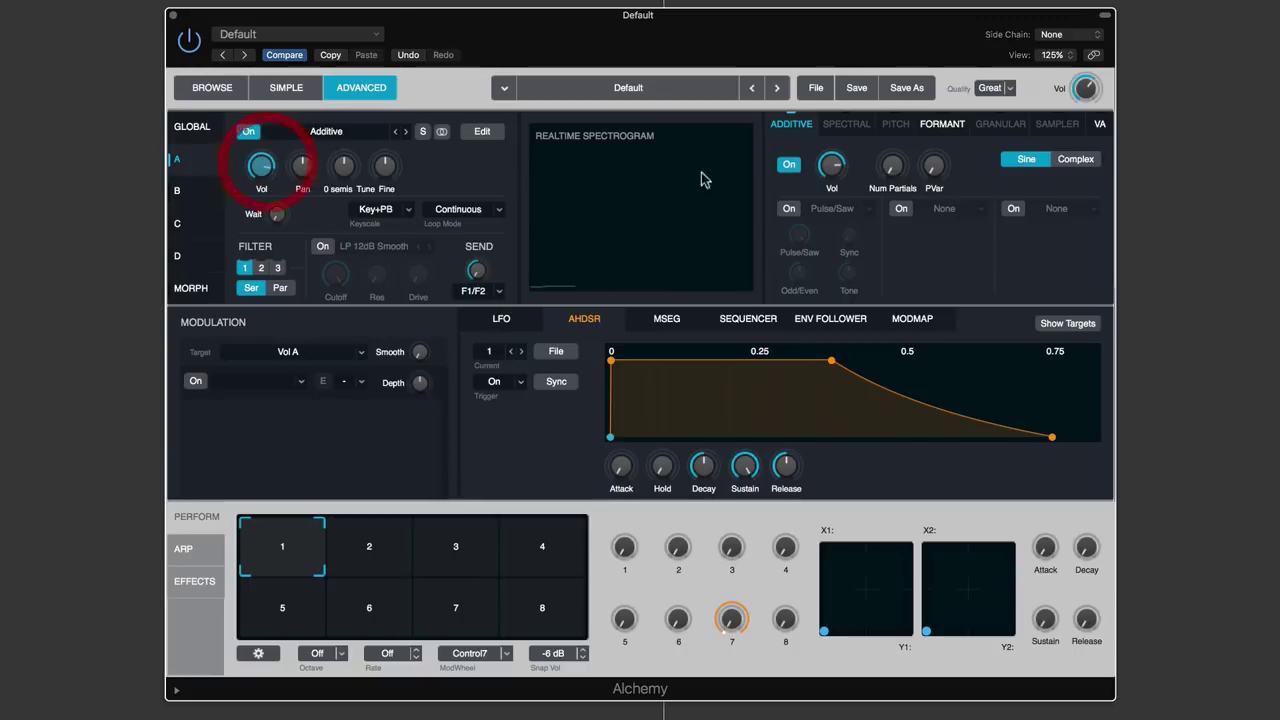
left_click(830, 166)
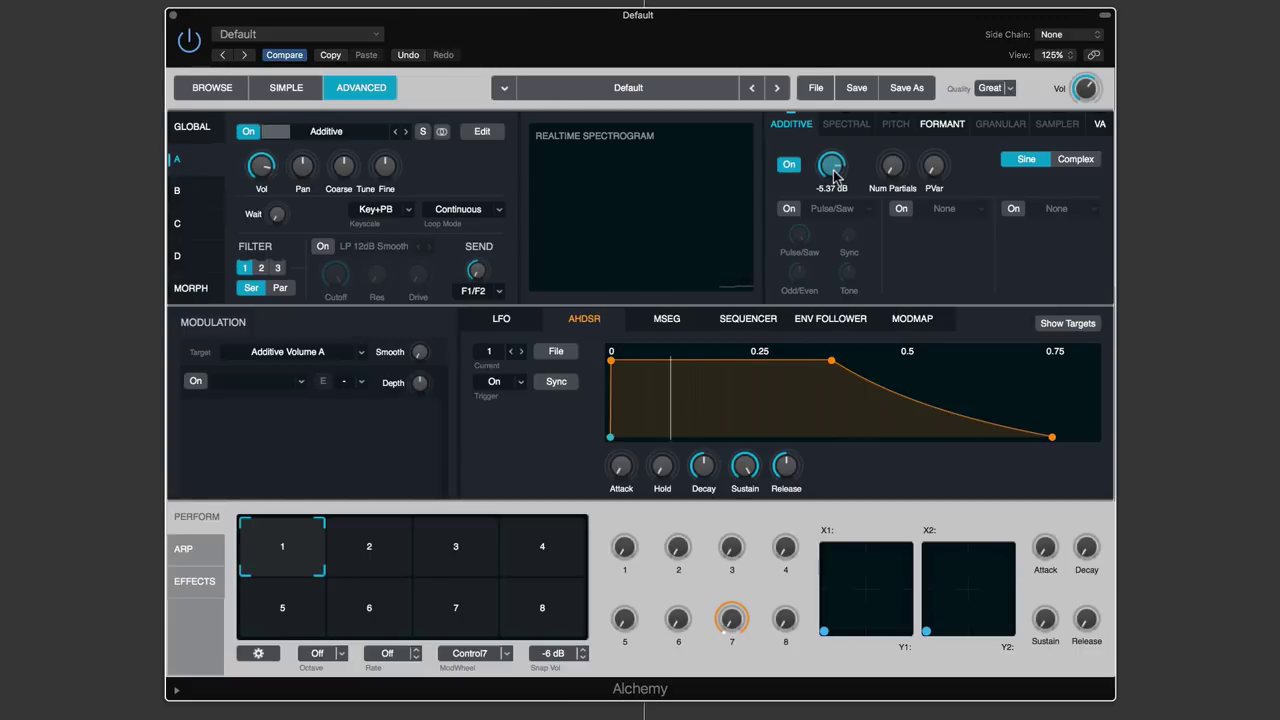
left_click(892, 167)
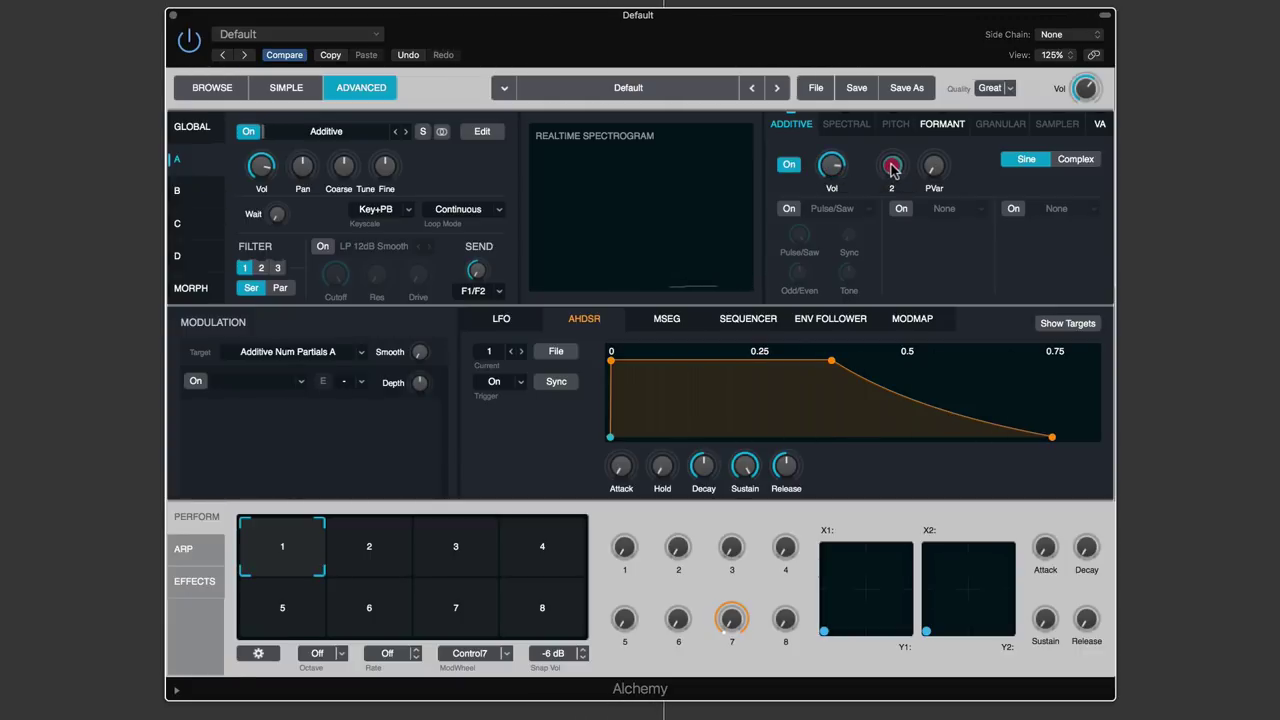
Set source A's Num Partials to 2, after briefly dropping back to 1
left_click(893, 172)
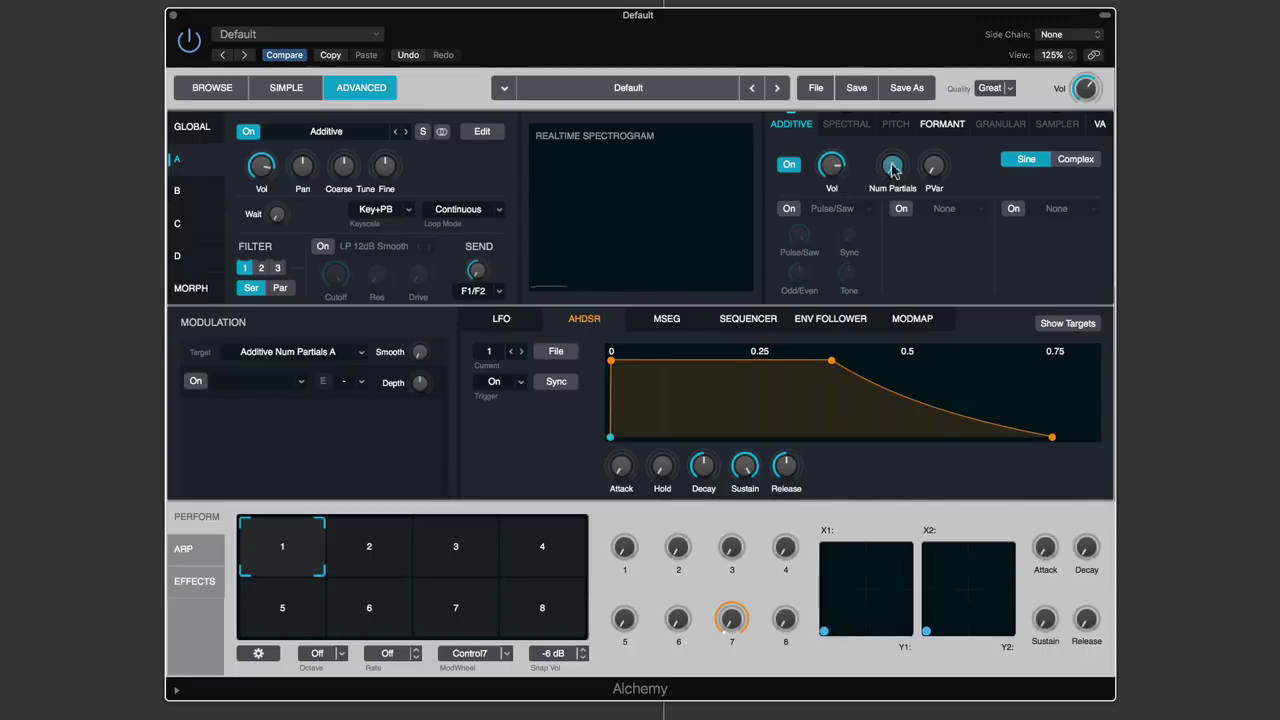
mouse_move(895, 170)
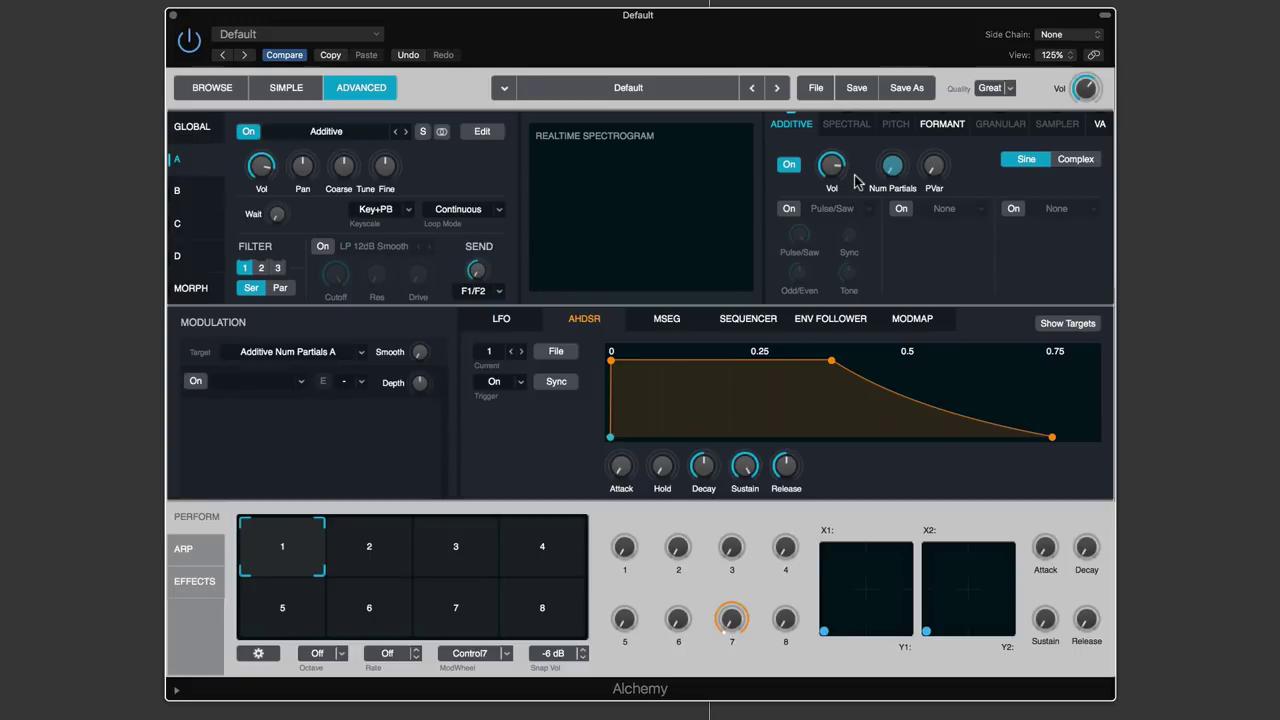
left_click(888, 178)
left_click(900, 192)
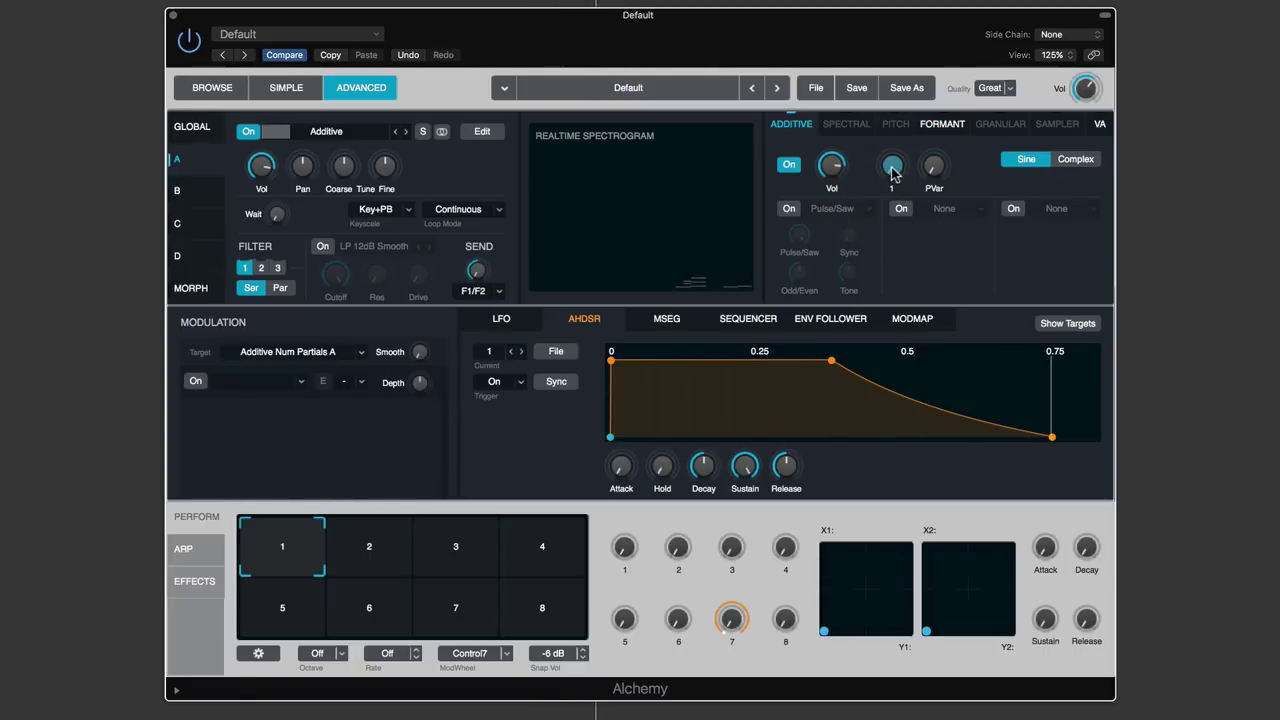
left_click(893, 170)
left_click(896, 172)
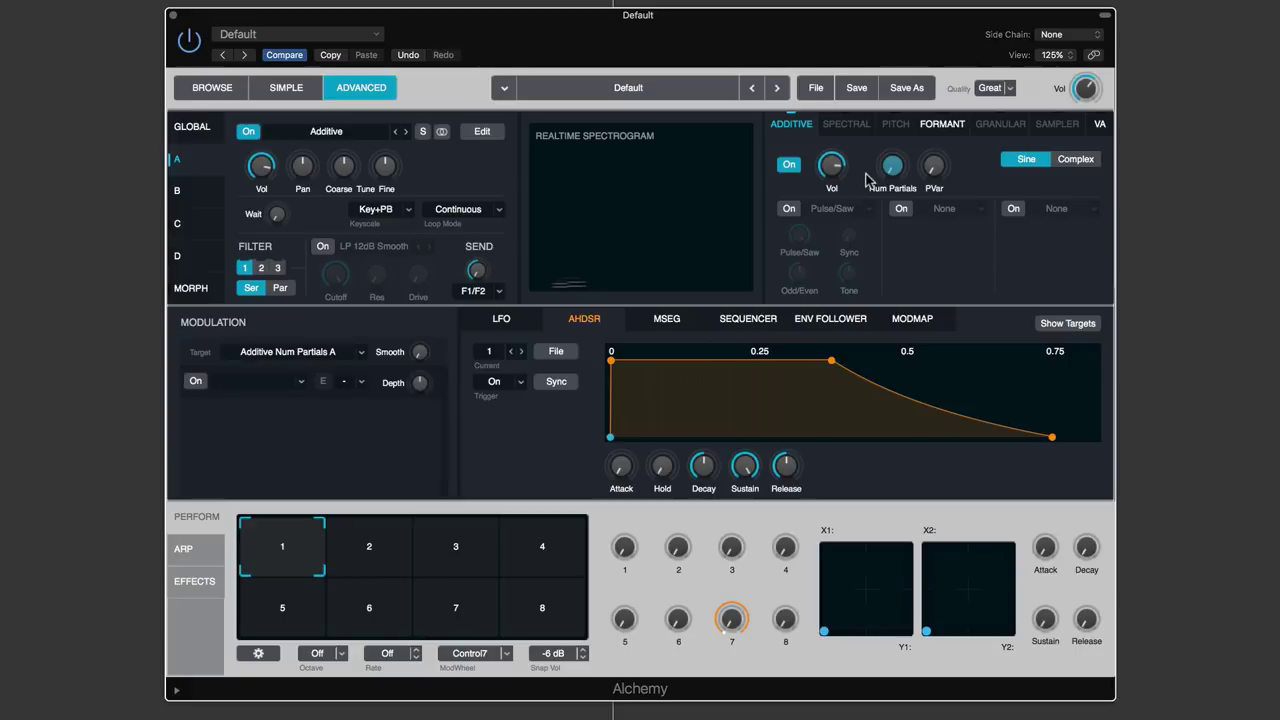
mouse_move(892, 170)
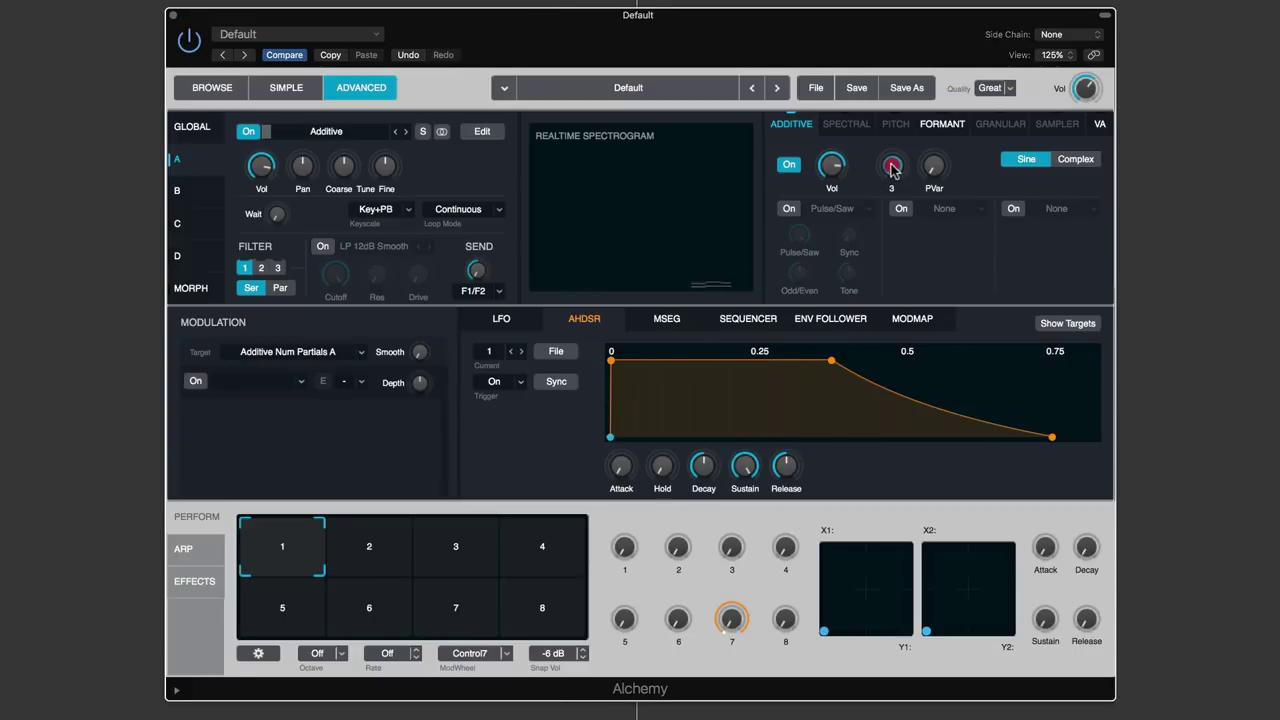
Raise Num Partials step by step from 3 to 5
left_click_drag(892, 170, 892, 168)
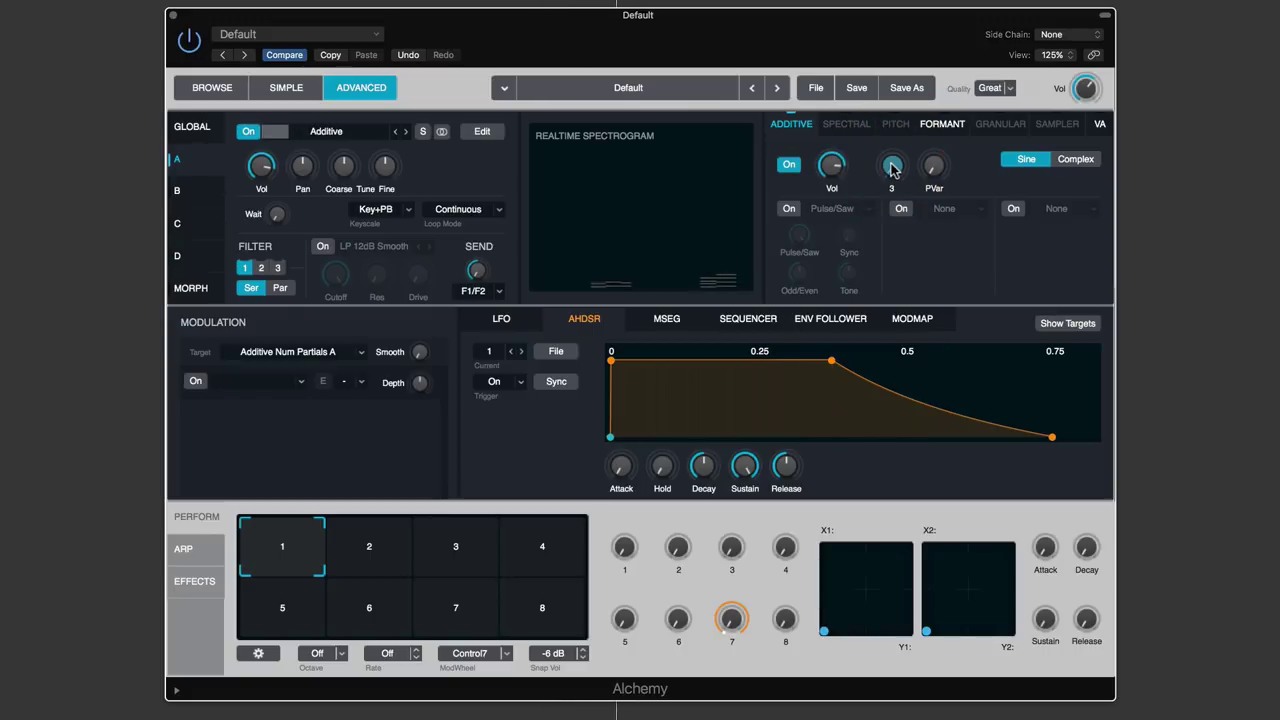
left_click_drag(892, 169, 892, 167)
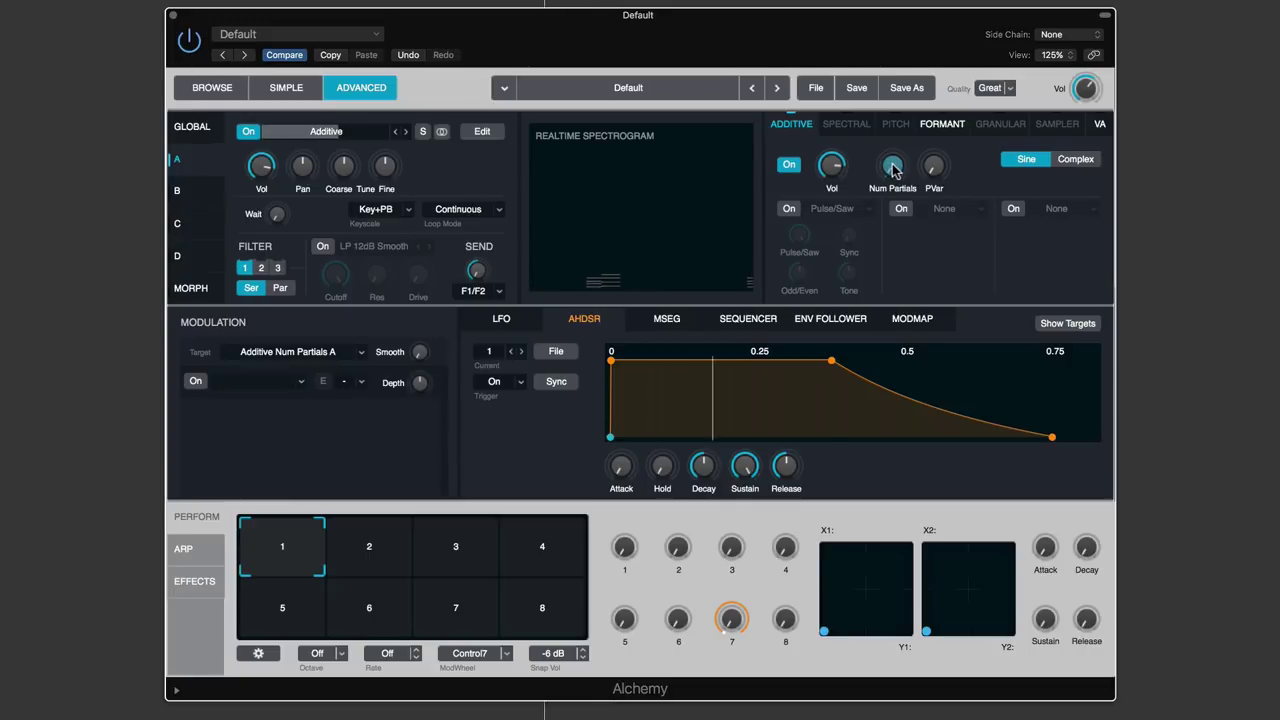
left_click(893, 165)
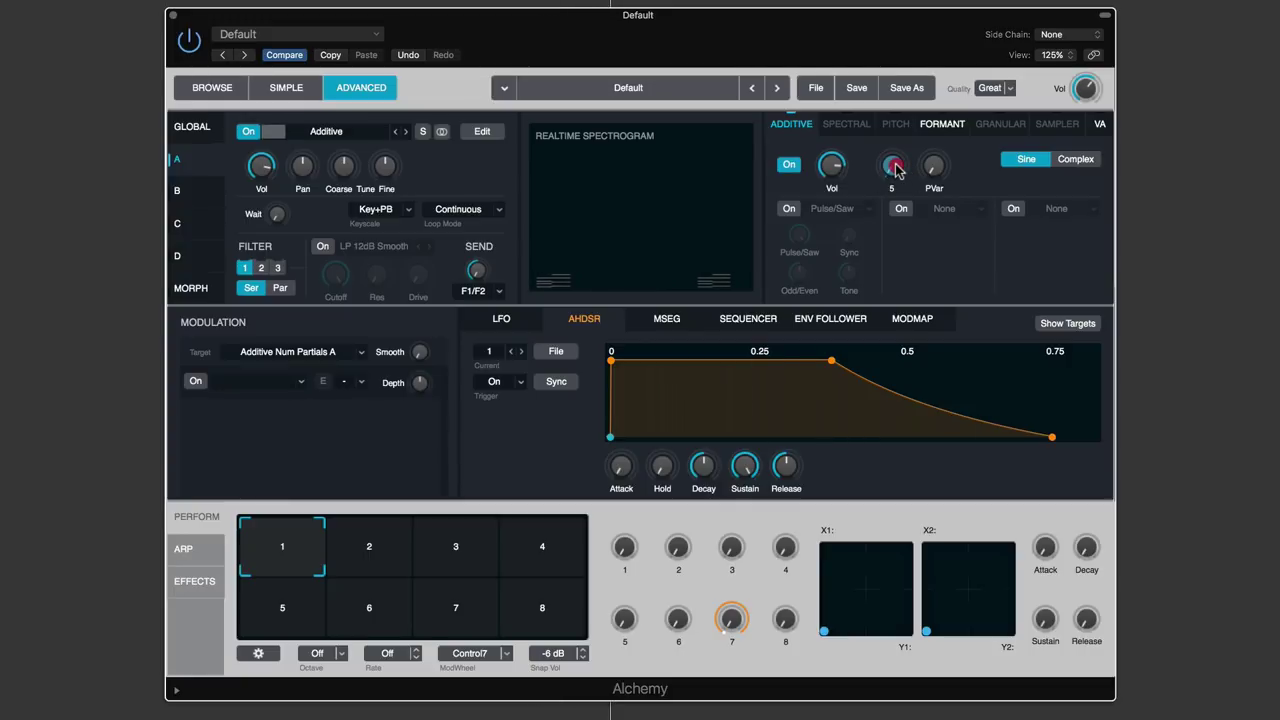
left_click_drag(895, 168, 894, 167)
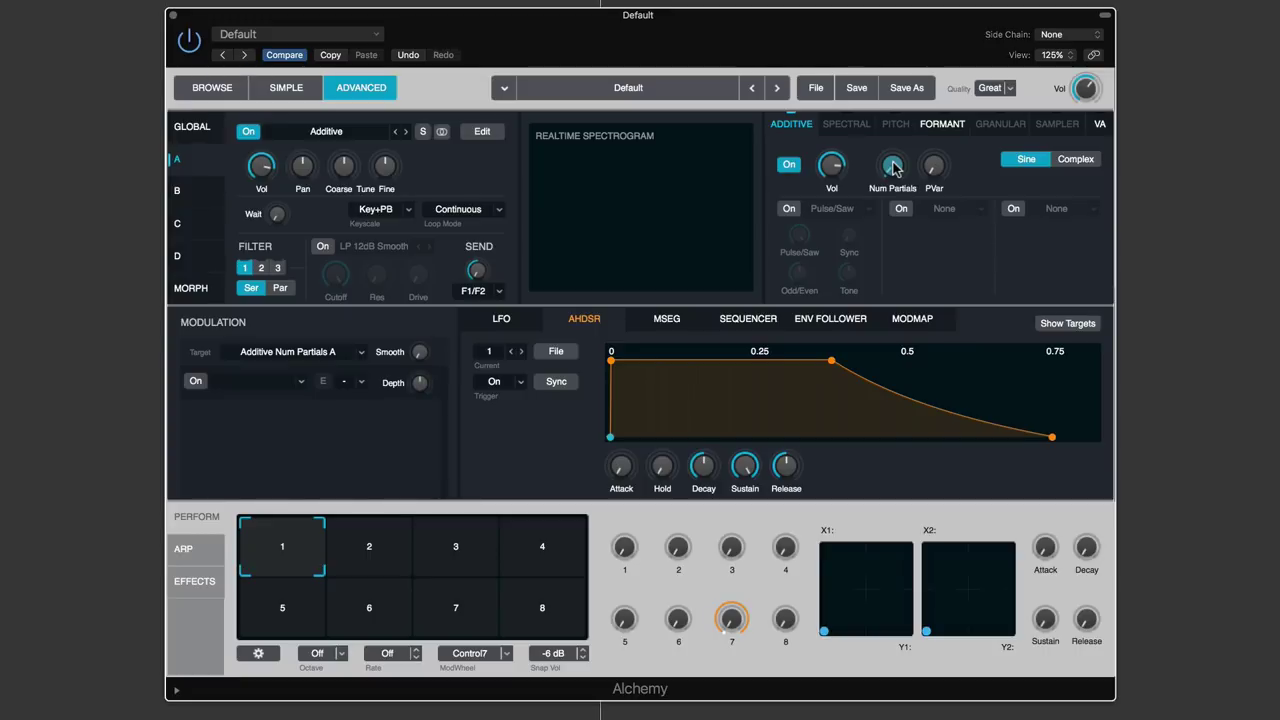
Scroll Num Partials upward past 16, then settle at 16 partials
scroll(896, 168, "up", 2)
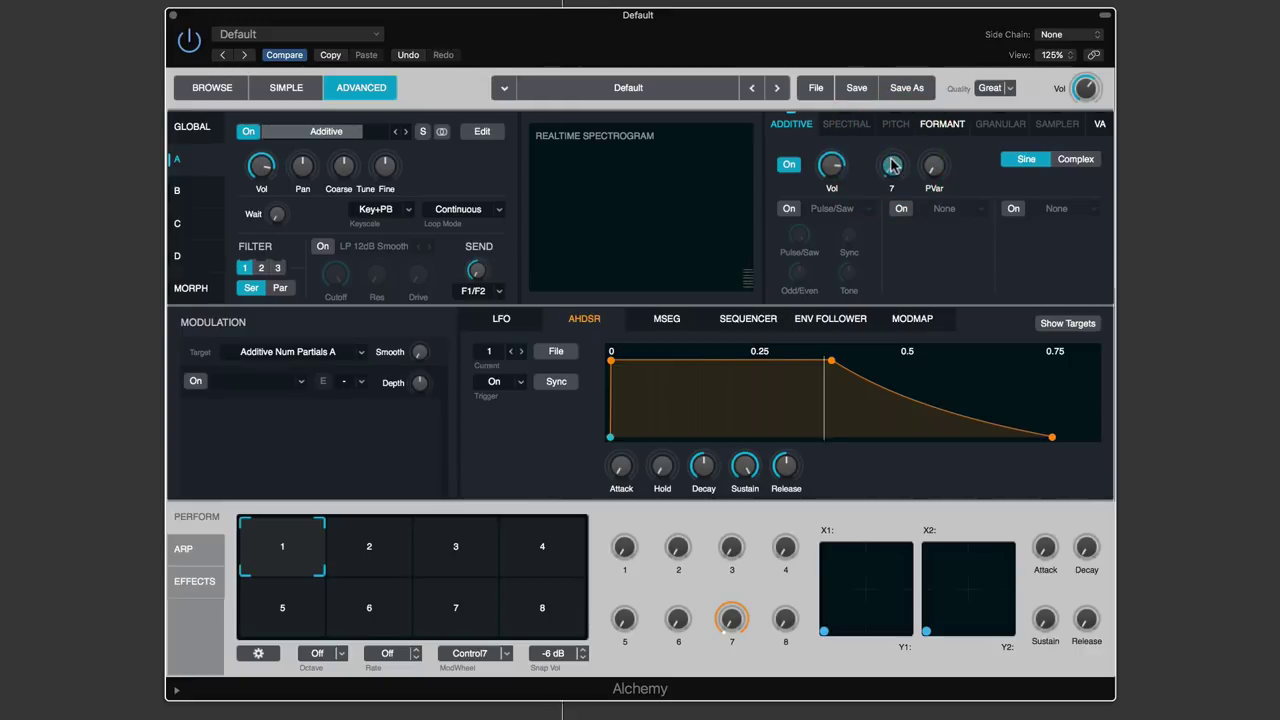
scroll(893, 165, "up", 1)
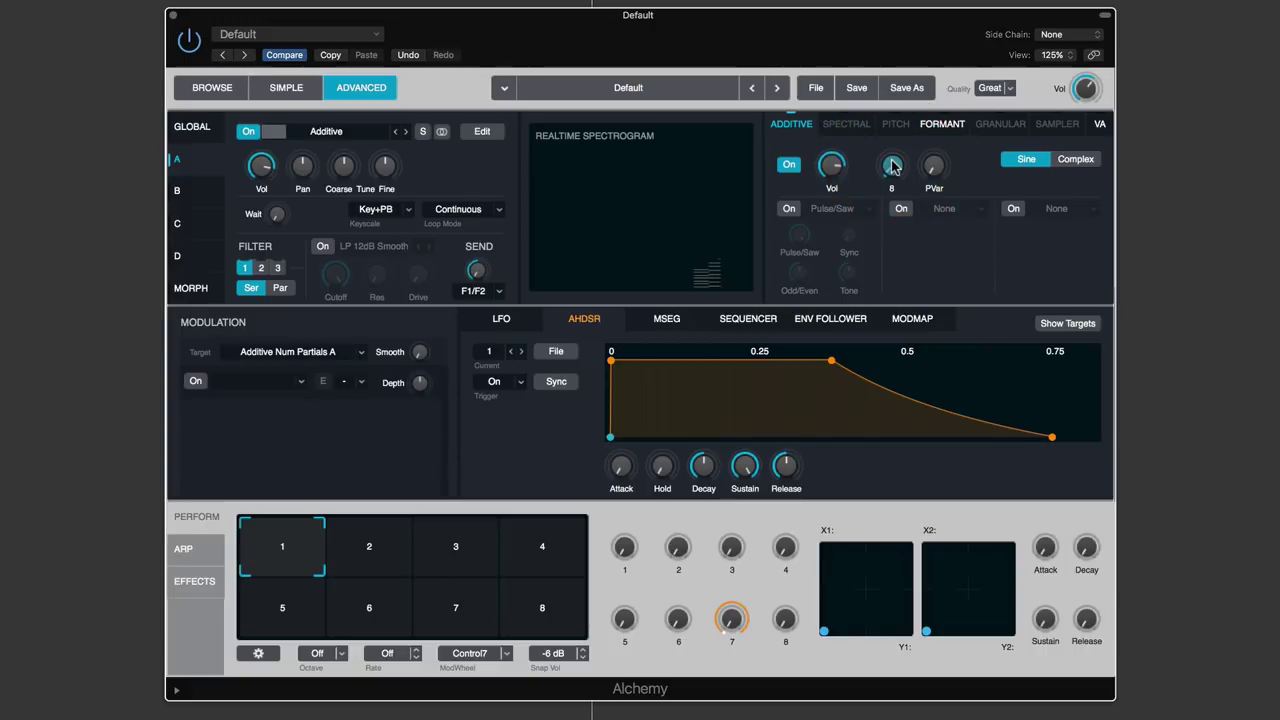
scroll(893, 165, "up", 3)
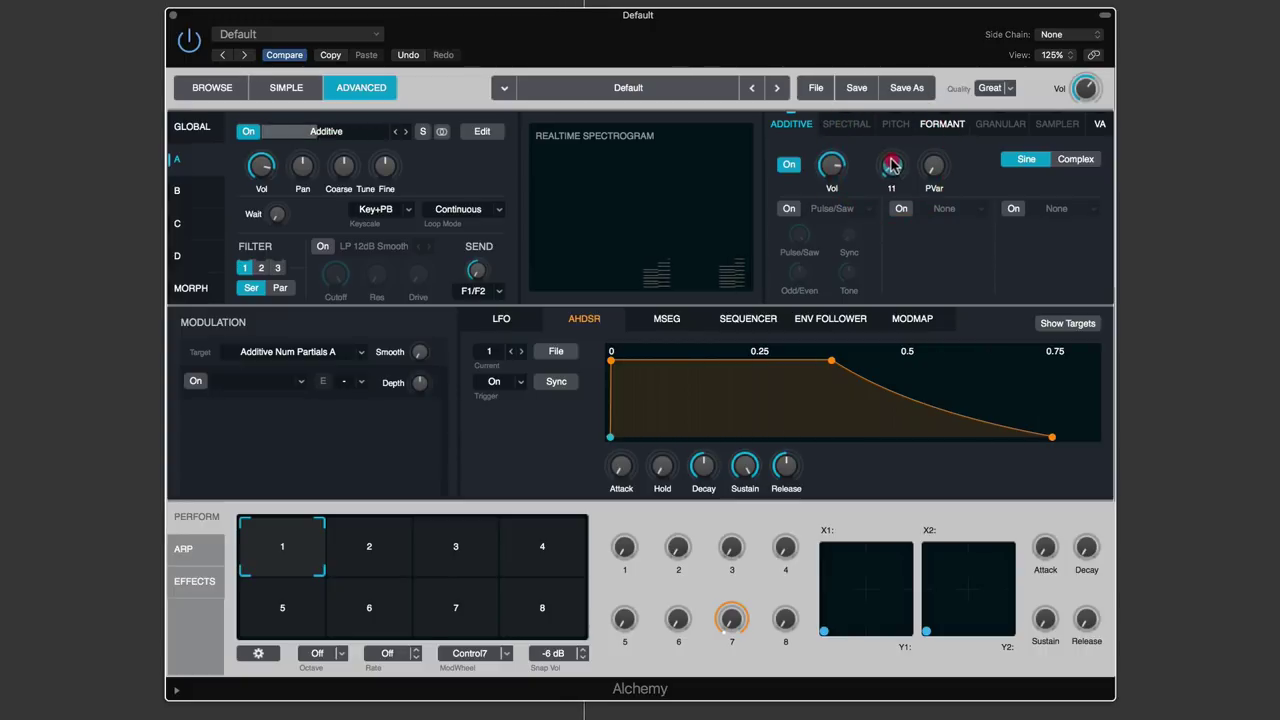
scroll(893, 165, "up", 6)
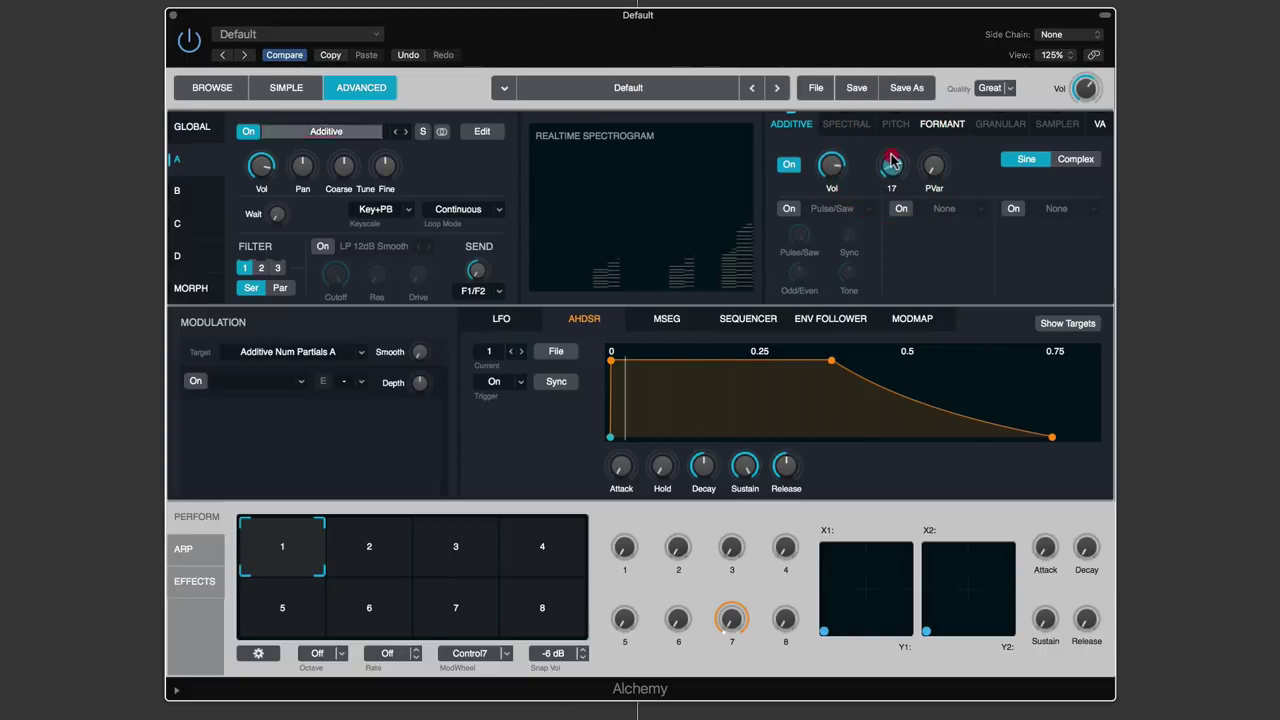
scroll(893, 165, "down", 1)
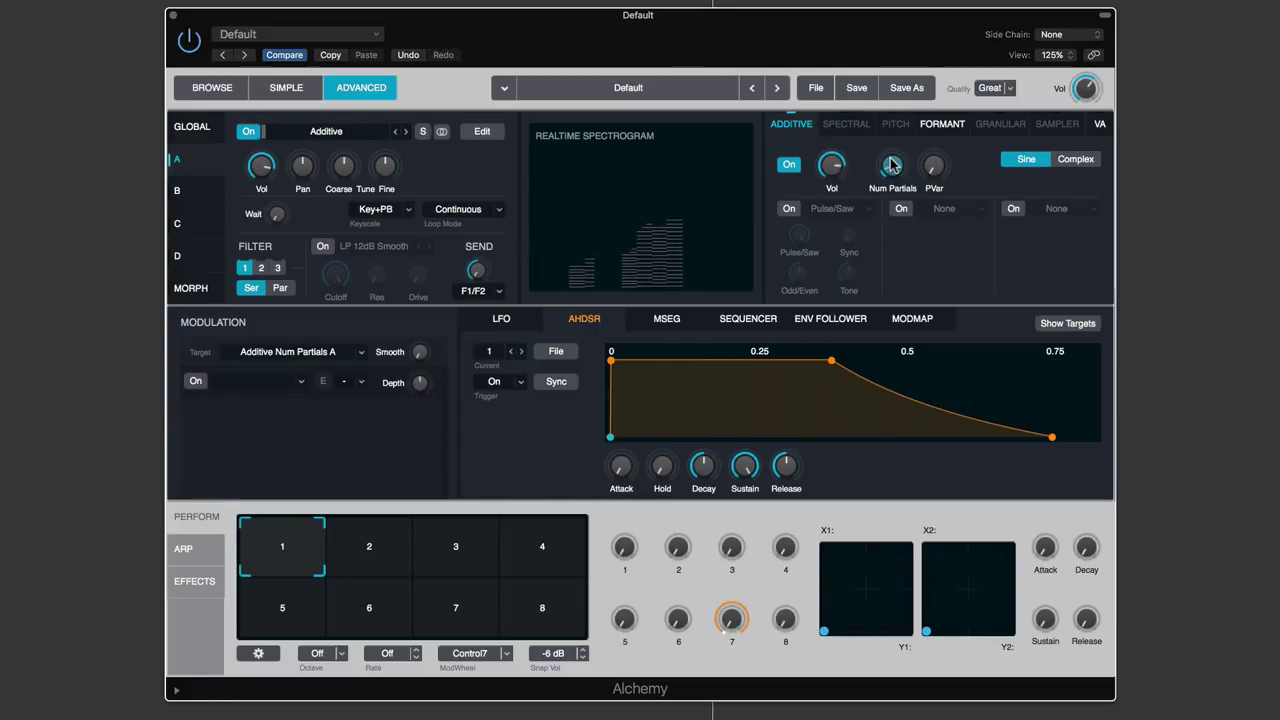
mouse_move(901, 178)
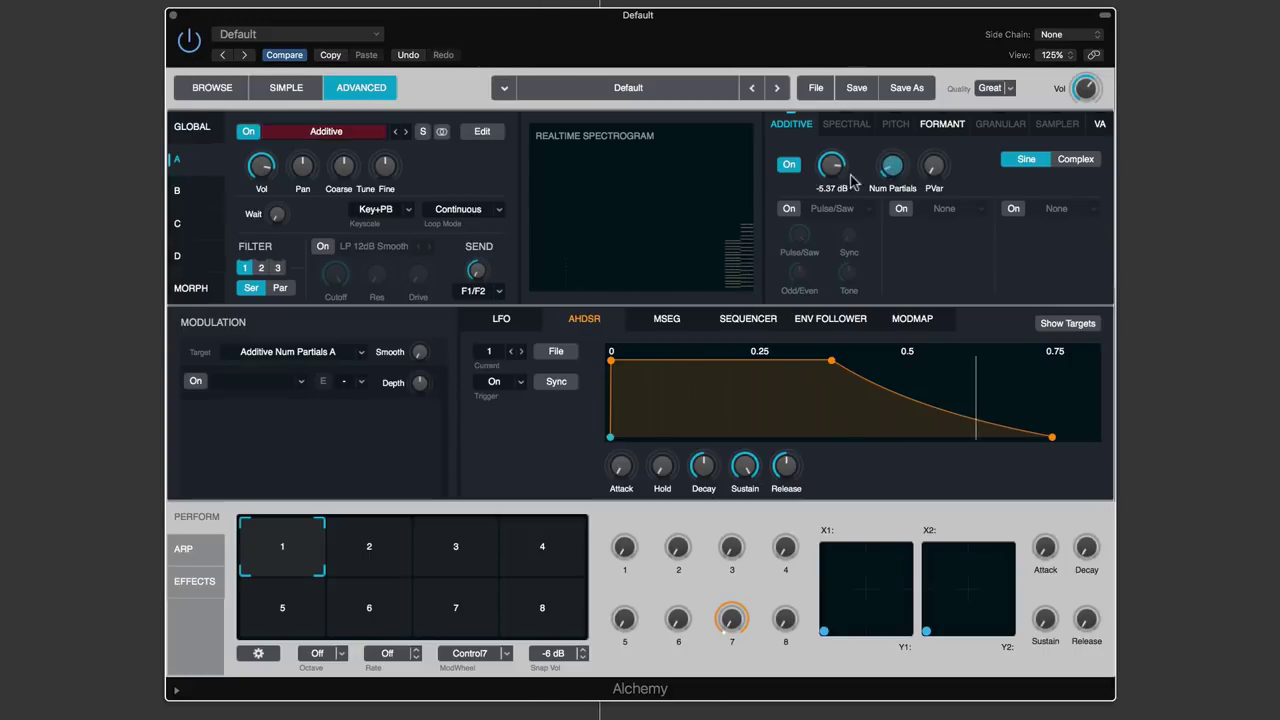
Drag Num Partials from 16 up to 48, then back down to 32
left_click_drag(888, 183, 896, 150)
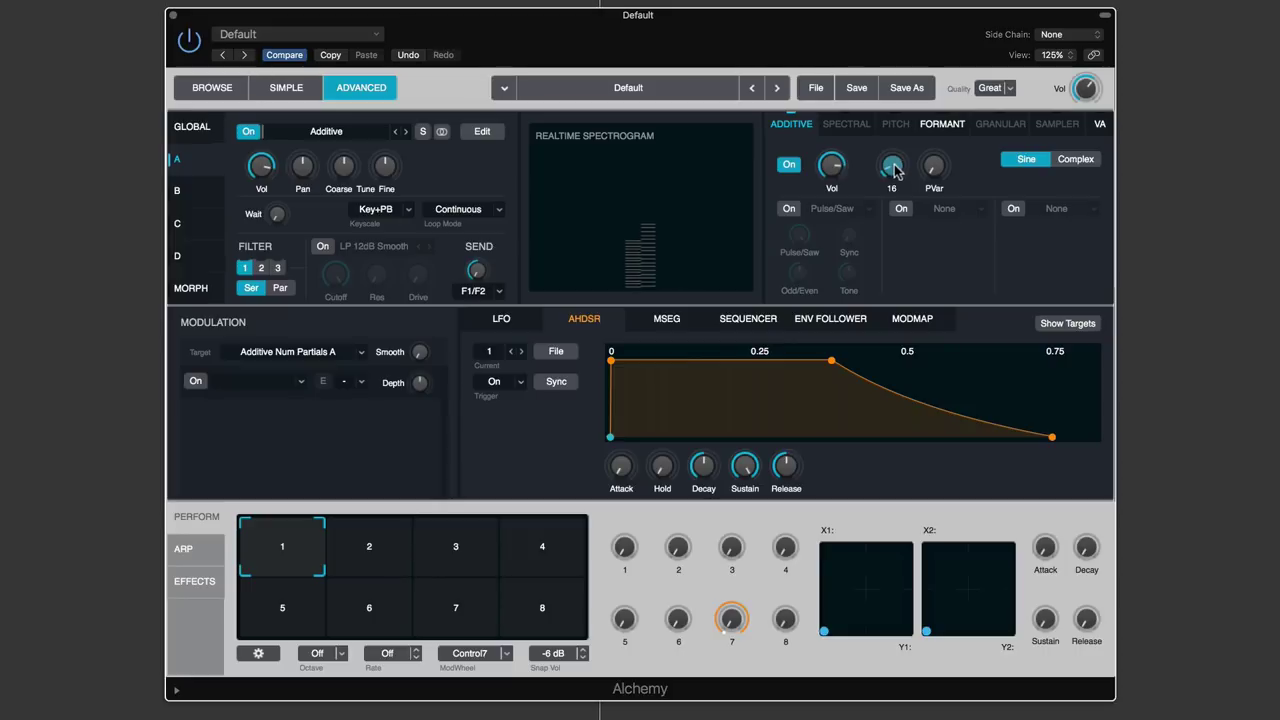
mouse_move(895, 170)
left_mouse_down()
mouse_move(897, 132)
mouse_move(895, 156)
left_mouse_up()
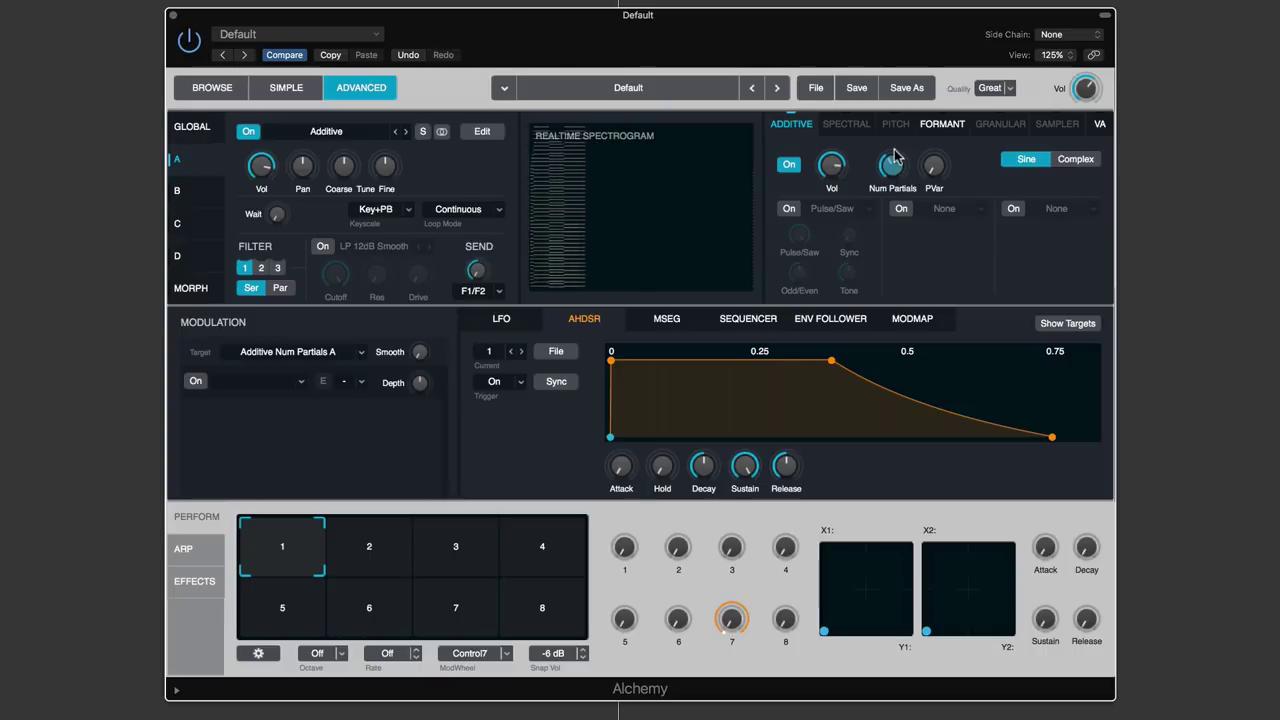
mouse_move(893, 166)
left_click_drag(893, 166, 895, 177)
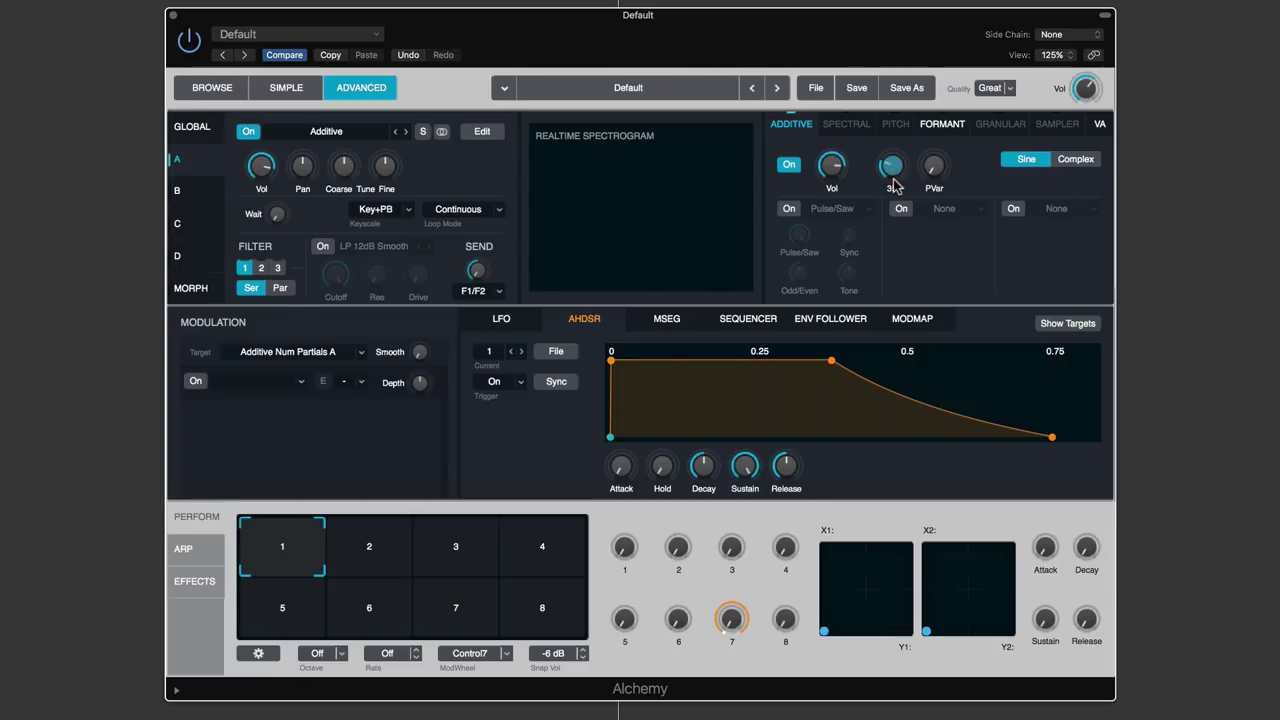
left_click(894, 172)
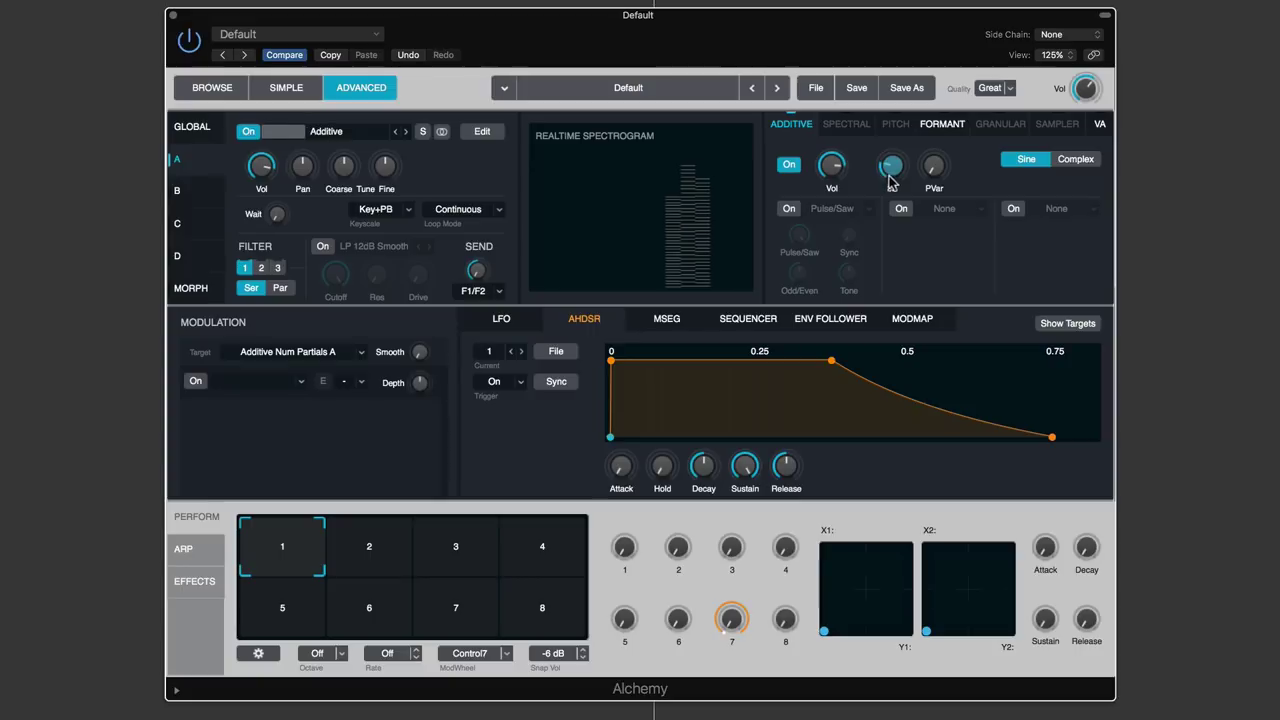
mouse_move(933, 178)
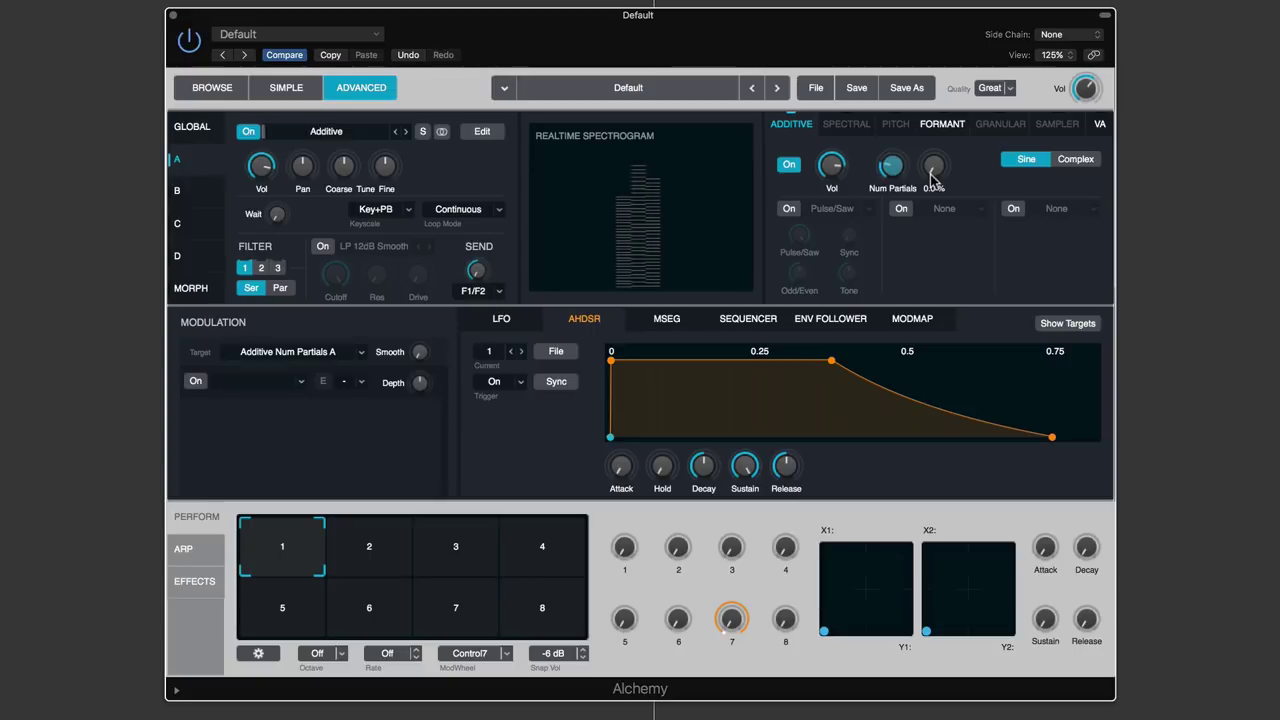
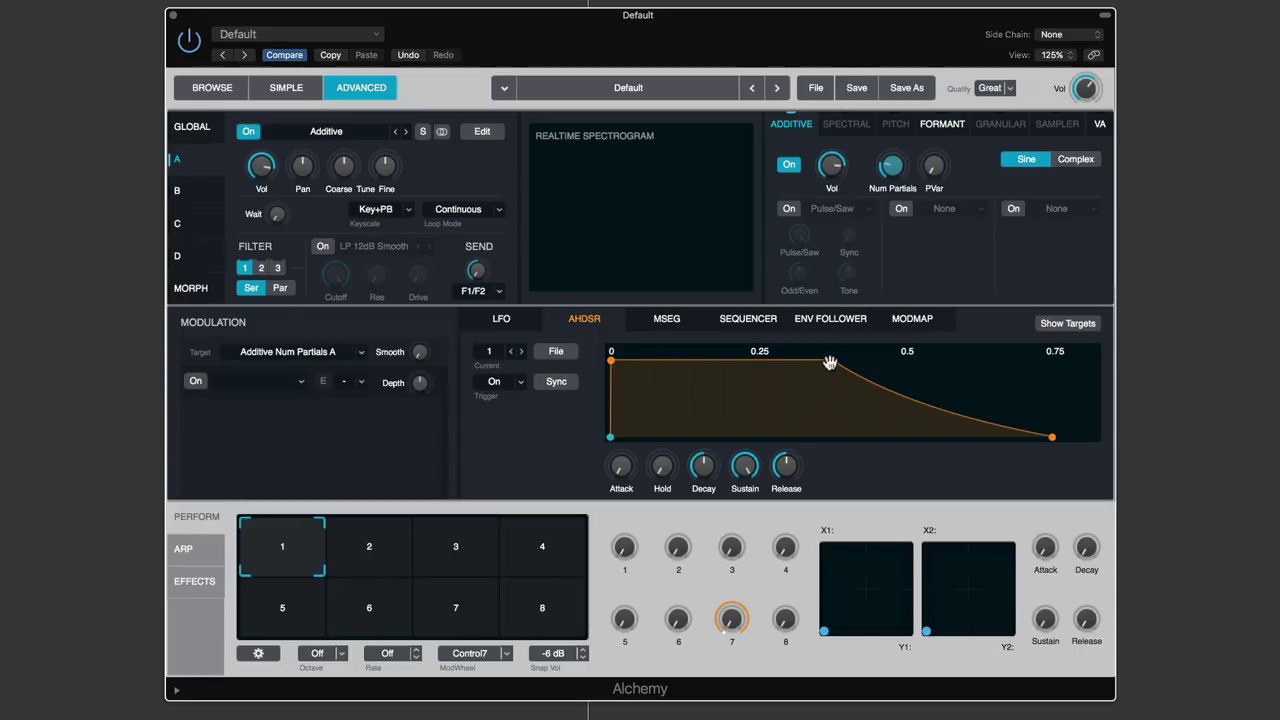
Shape the amp AHDSR with a longer decay, lower sustain and a hold of about 0.023 s
left_click_drag(703, 462, 701, 502)
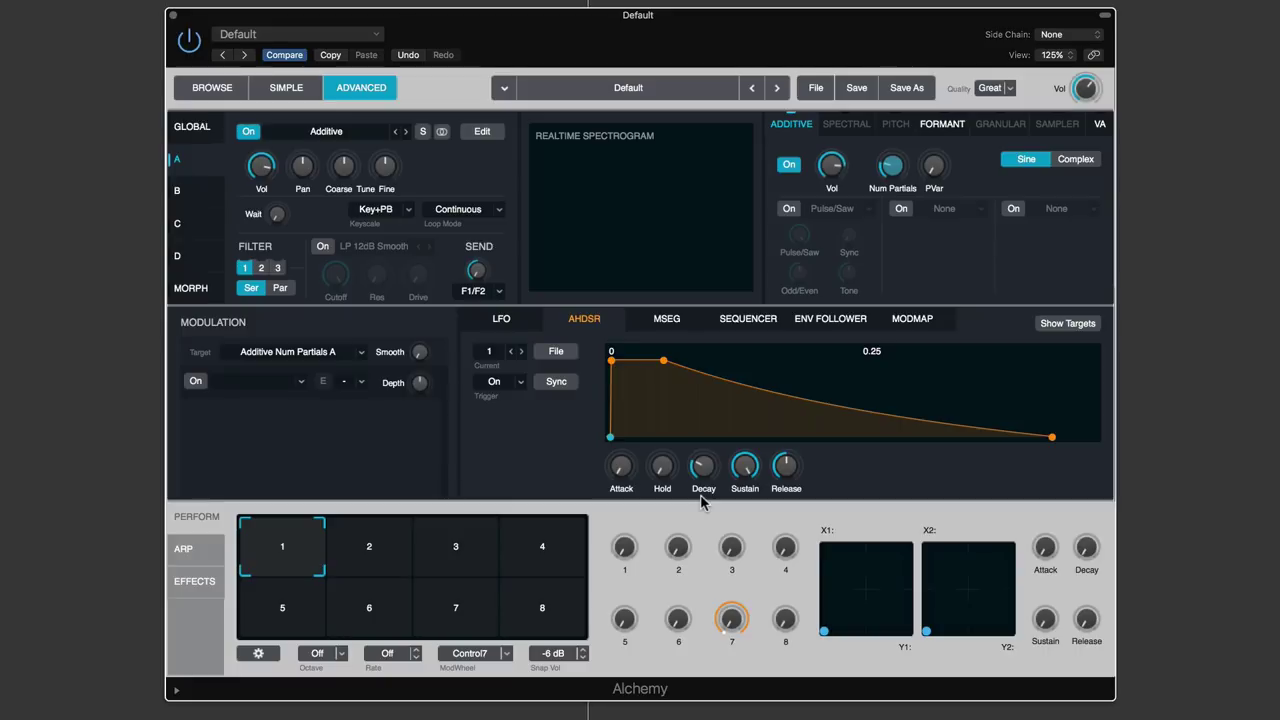
left_click_drag(700, 502, 748, 619)
left_click_drag(662, 468, 743, 487)
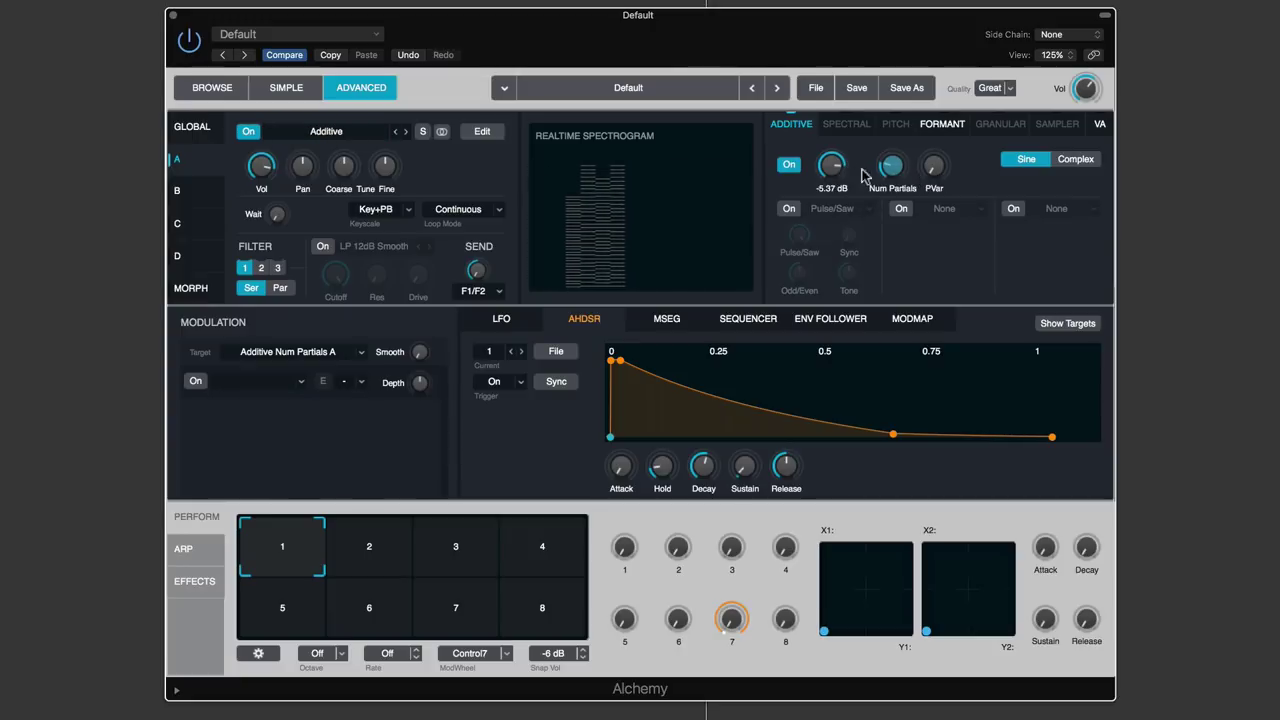
left_click(790, 209)
left_click(901, 208)
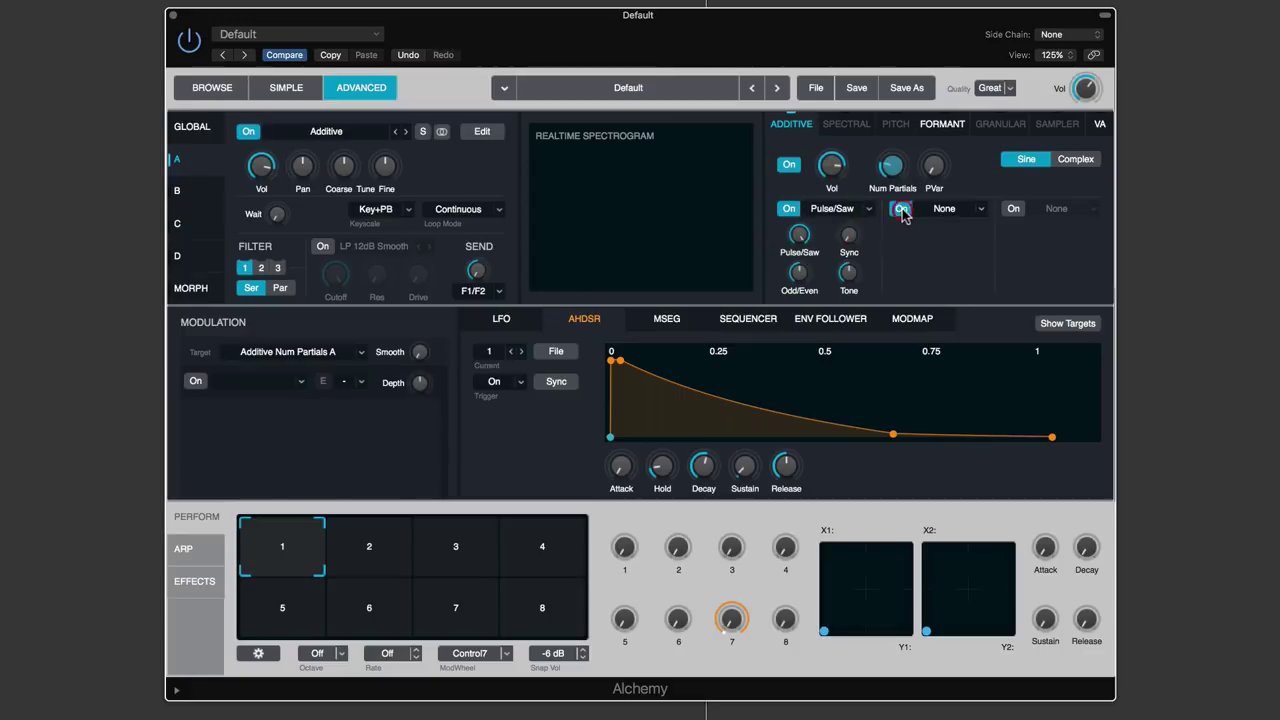
left_click(1013, 208)
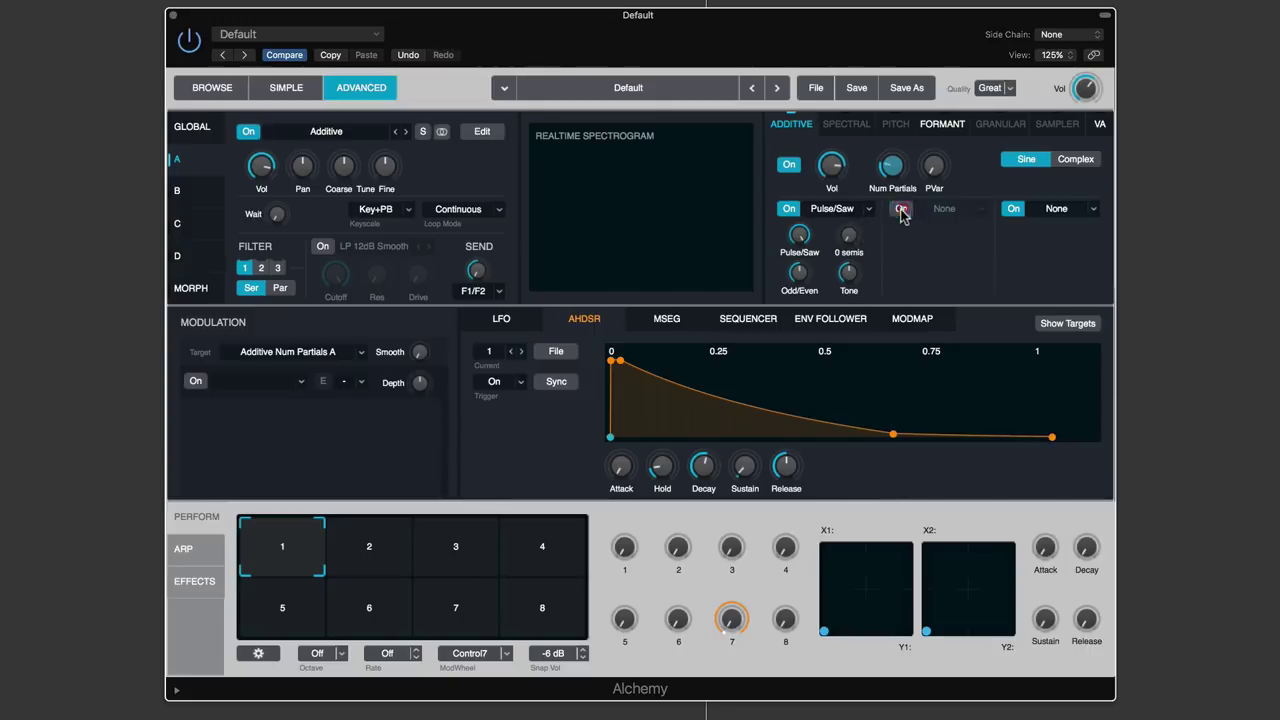
left_click(832, 208)
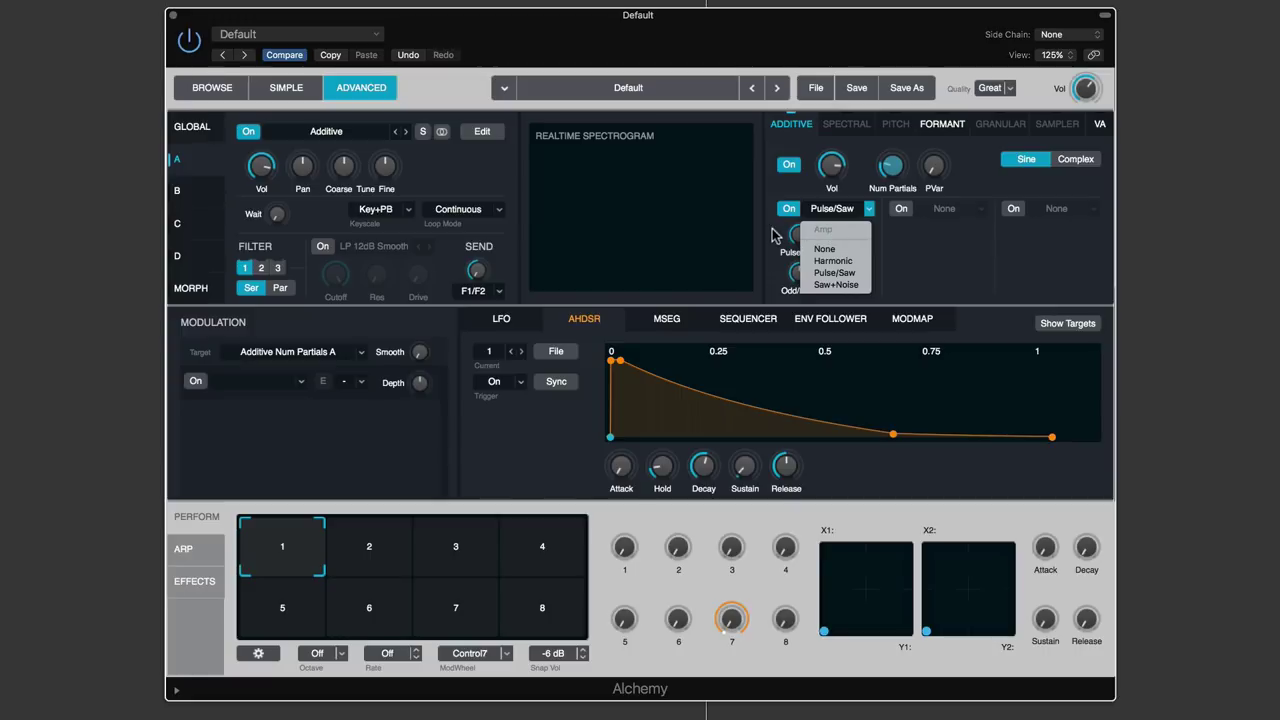
left_click(829, 210)
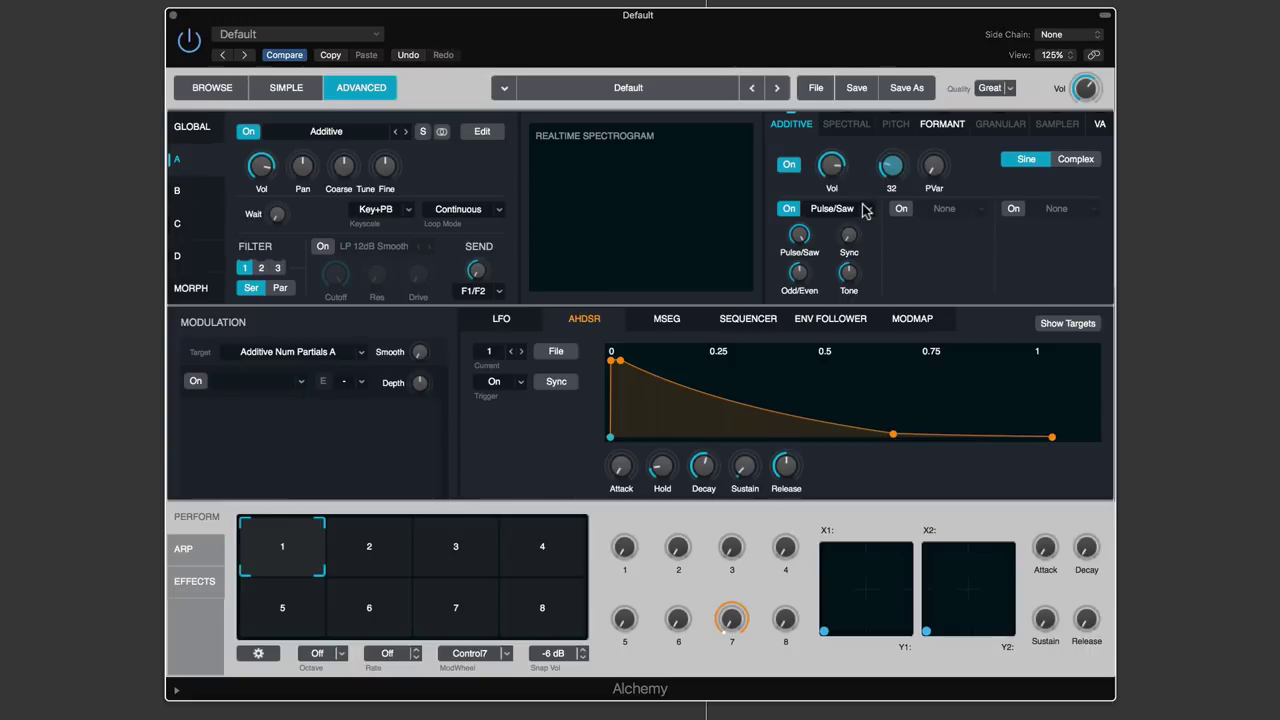
left_click(903, 210)
left_click(944, 208)
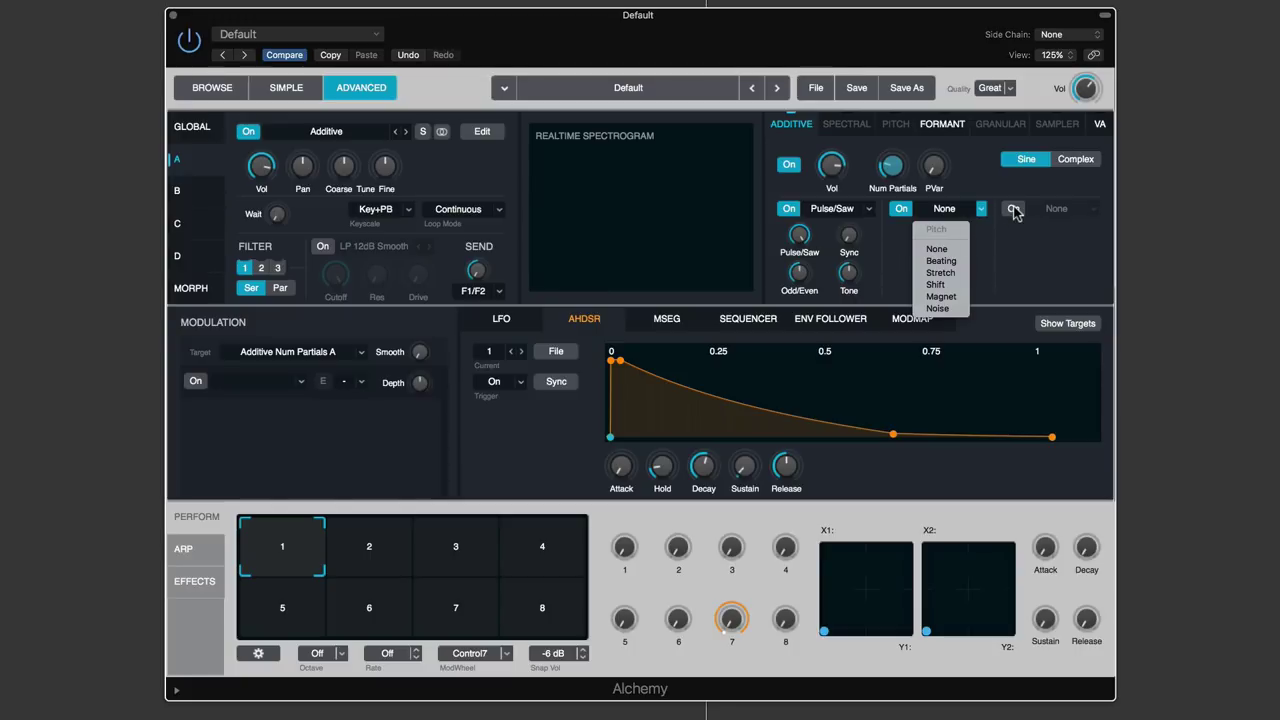
left_click(1014, 210)
left_click(1014, 210)
left_click(1055, 208)
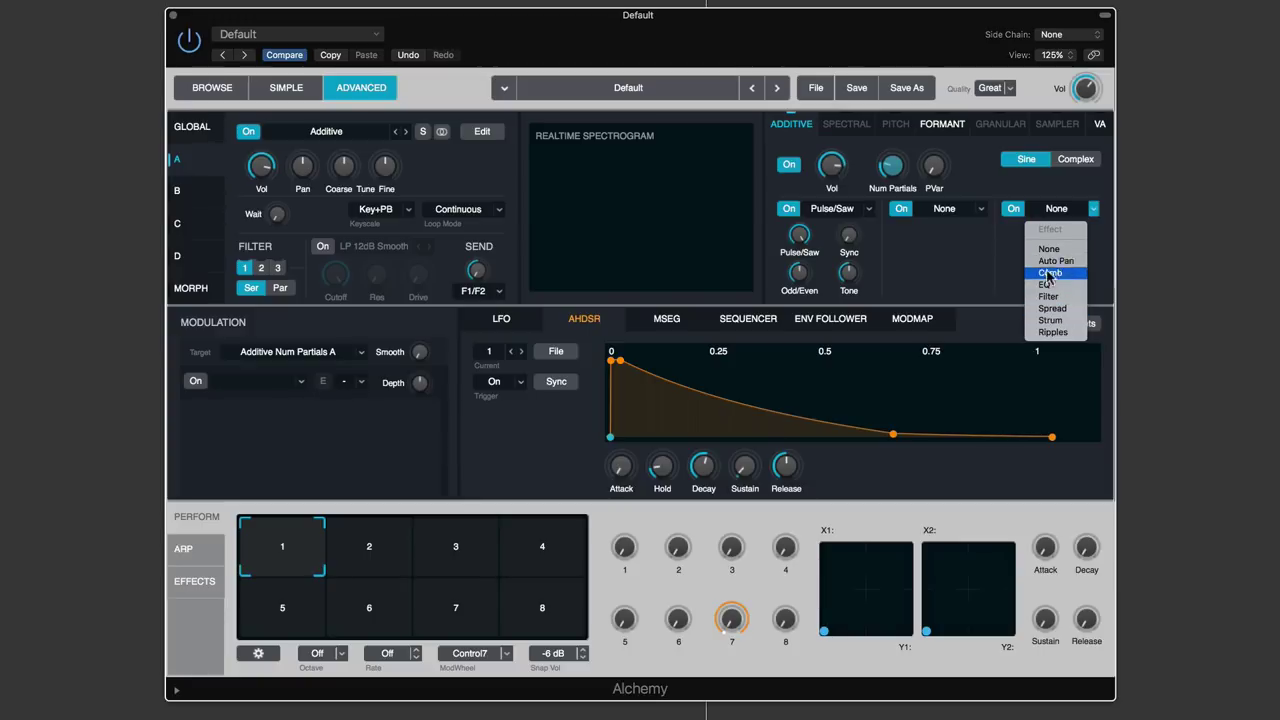
left_click(1004, 248)
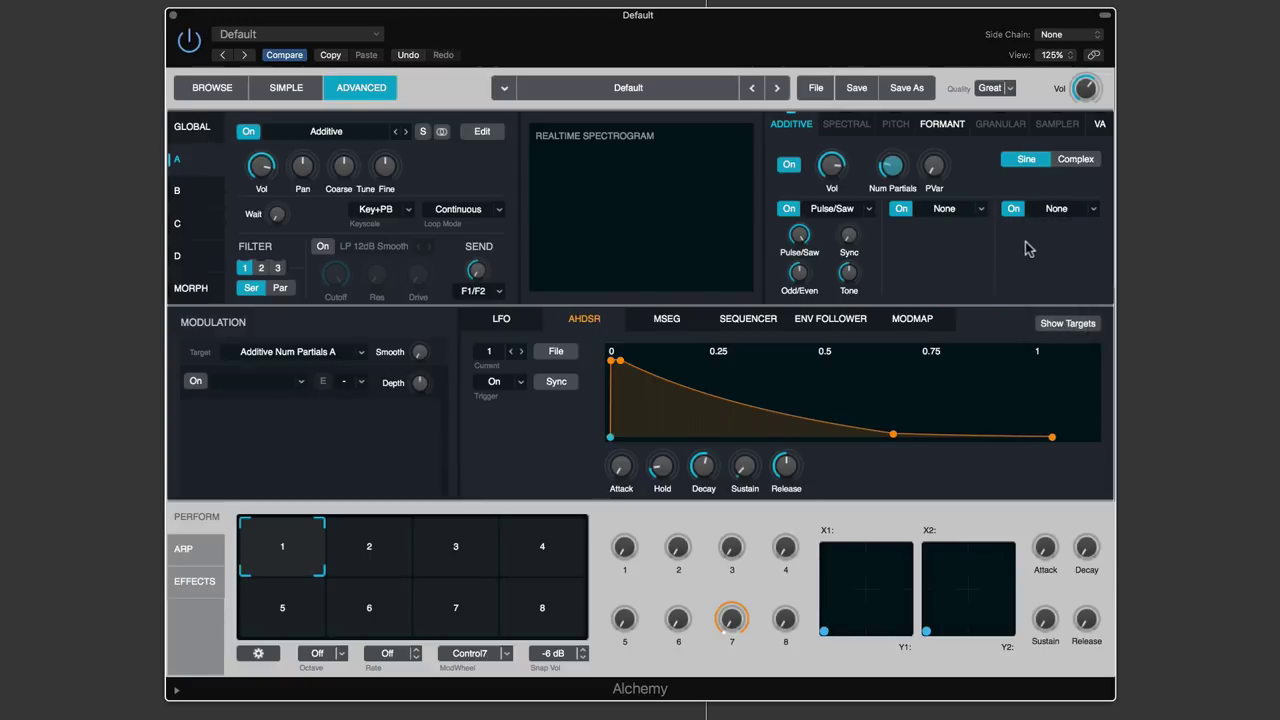
left_click(1014, 210)
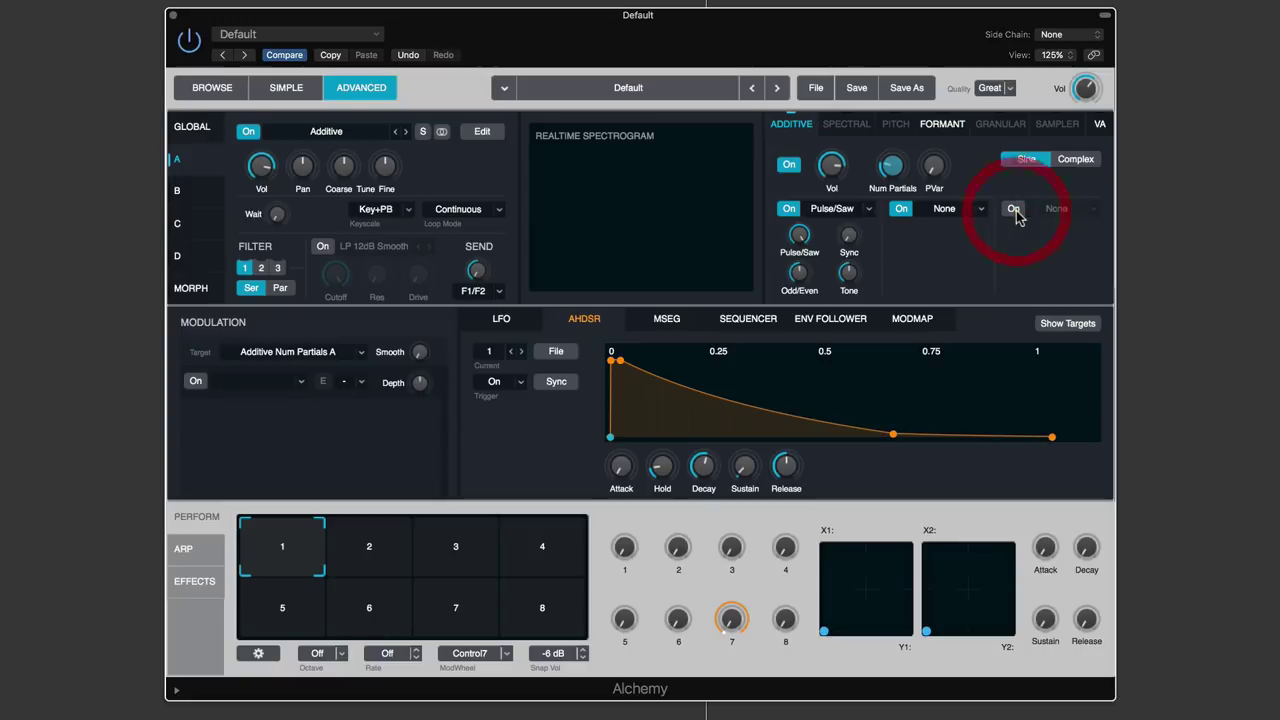
left_click(901, 208)
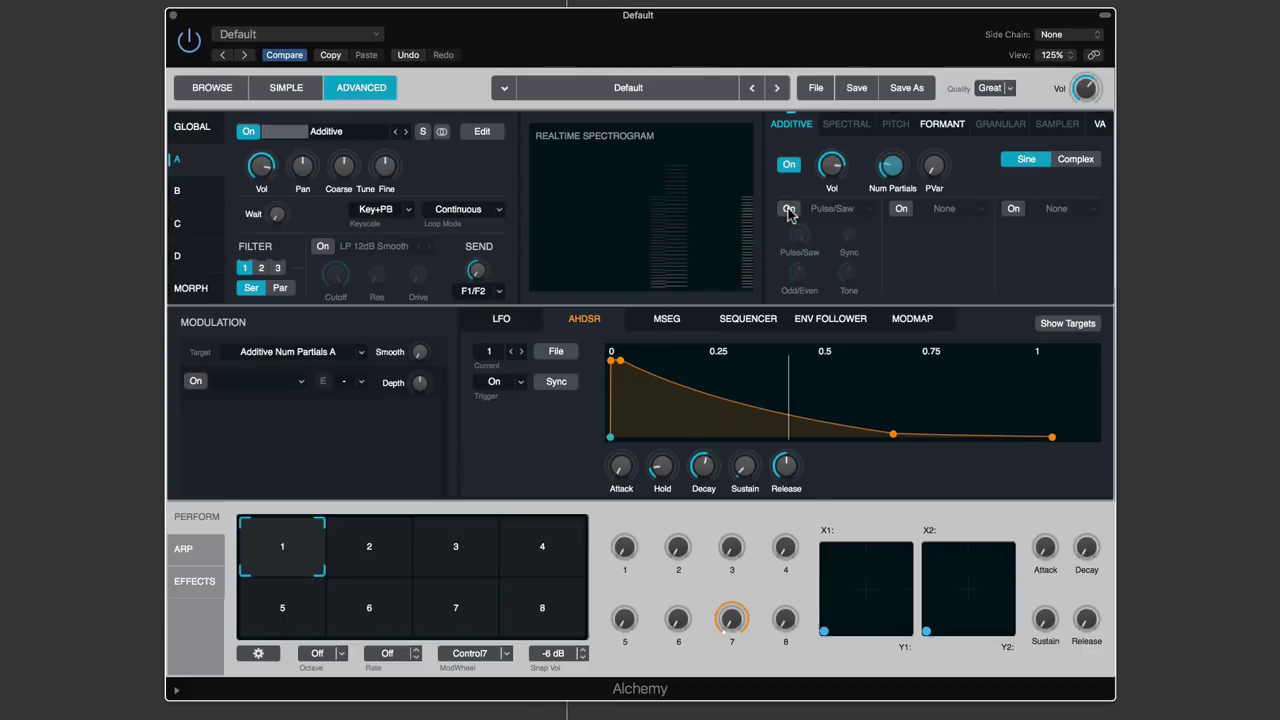
Turn on the first additive effect slot and set it to Harmonic
left_click(789, 210)
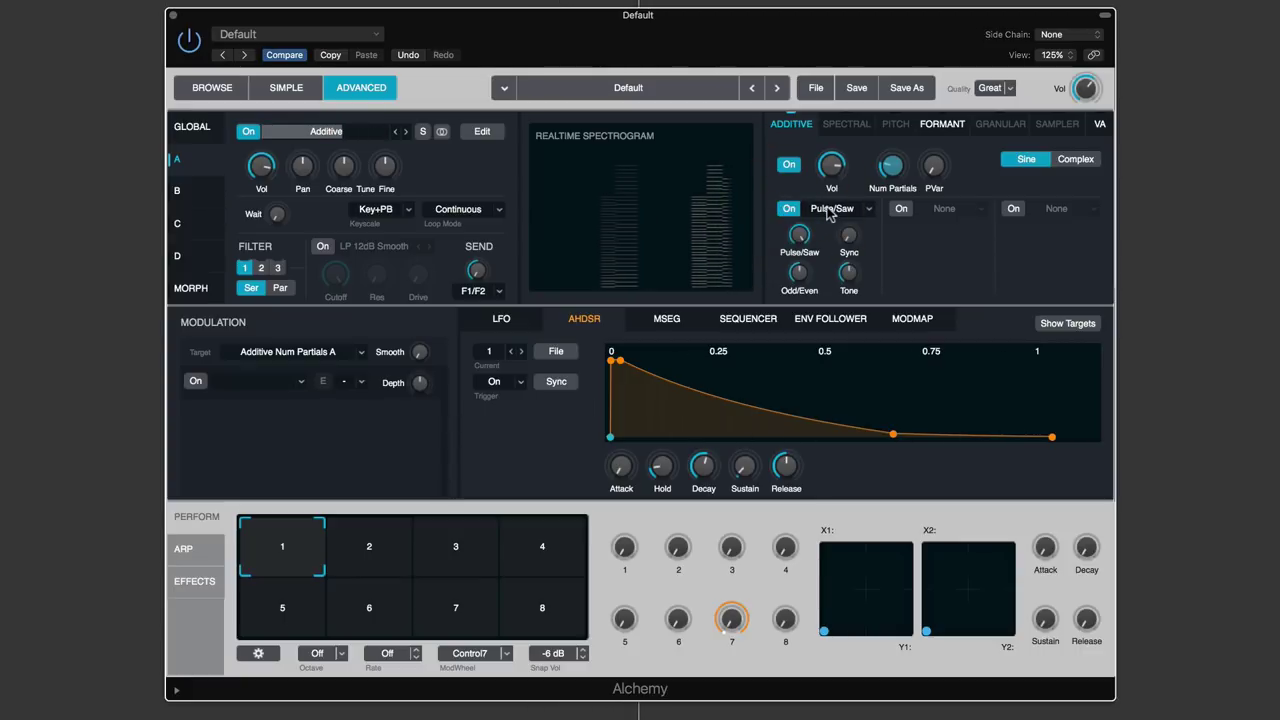
left_click(830, 209)
left_click(833, 261)
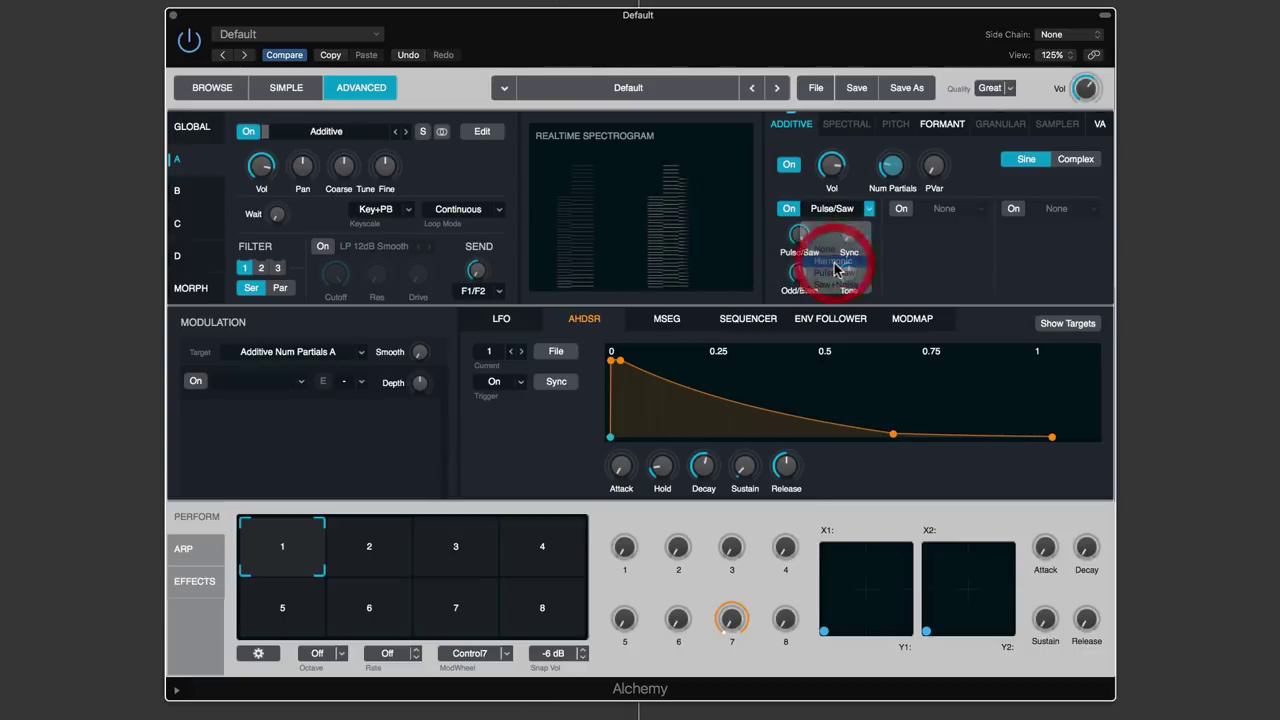
Sweep the Harmonic Fundamental from 100% down to 0% and raise Octaves to 100%
mouse_move(891, 167)
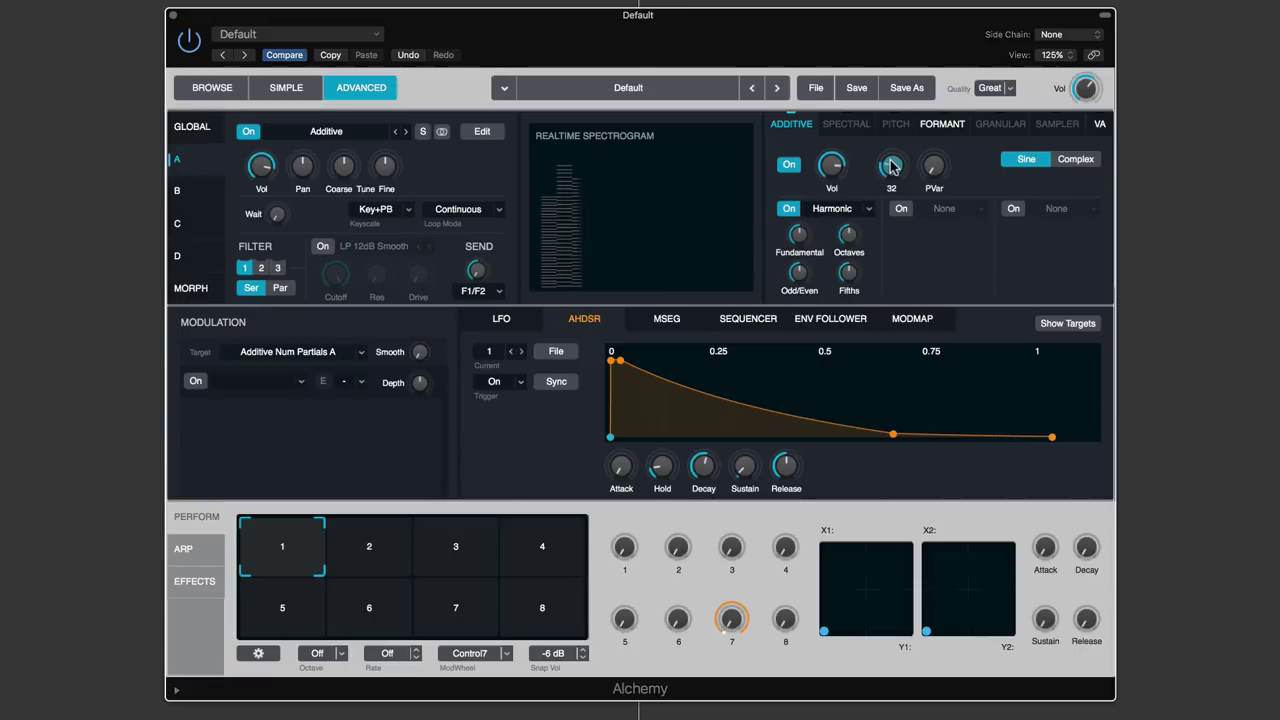
mouse_move(808, 241)
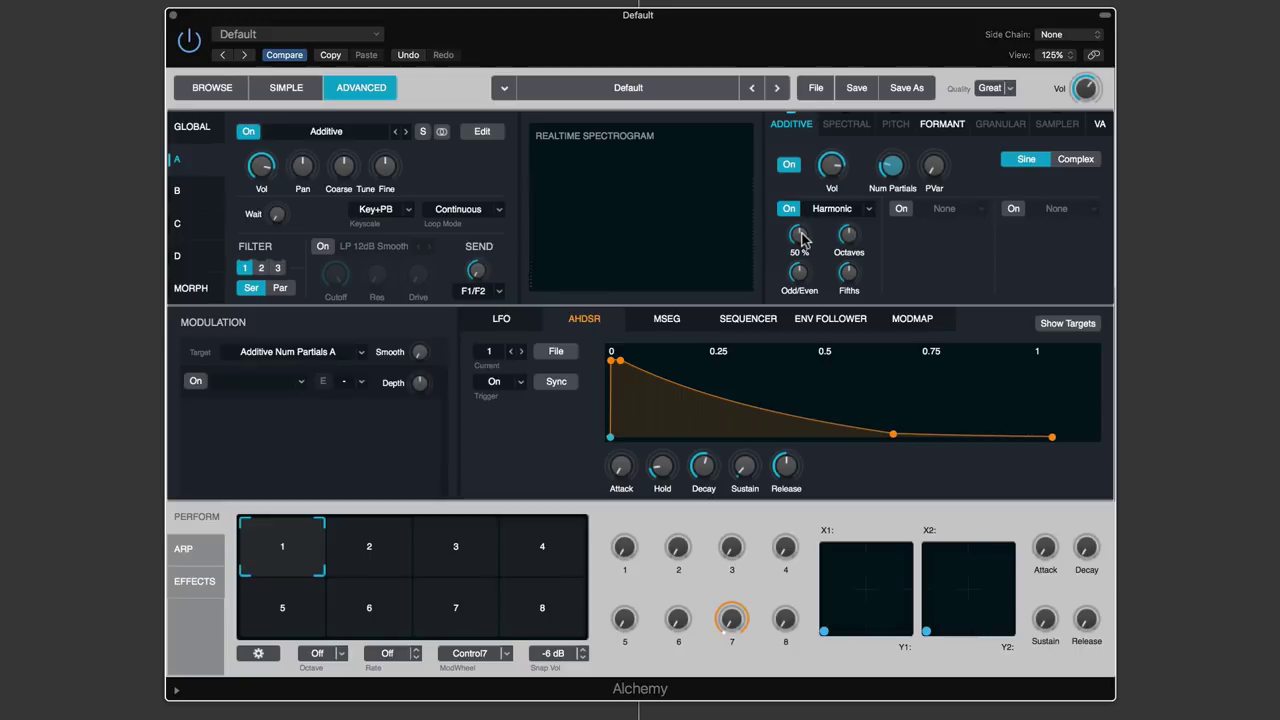
left_click_drag(801, 237, 801, 174)
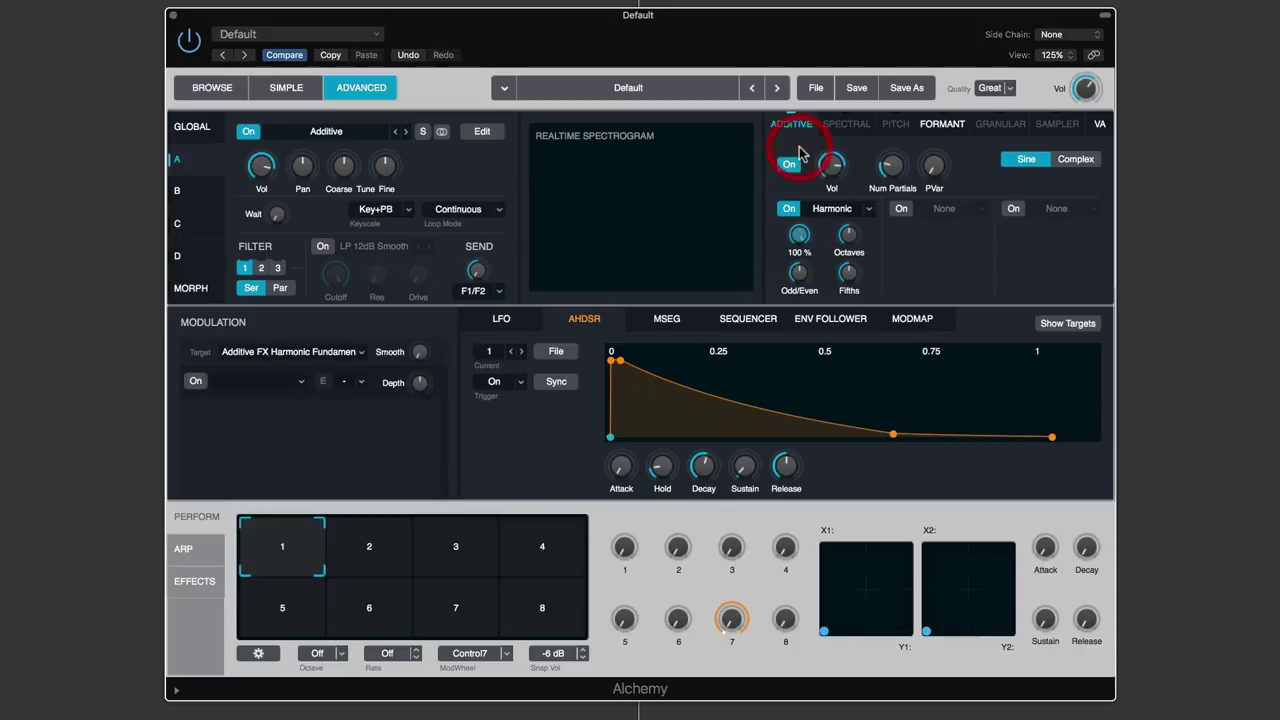
left_click(798, 230)
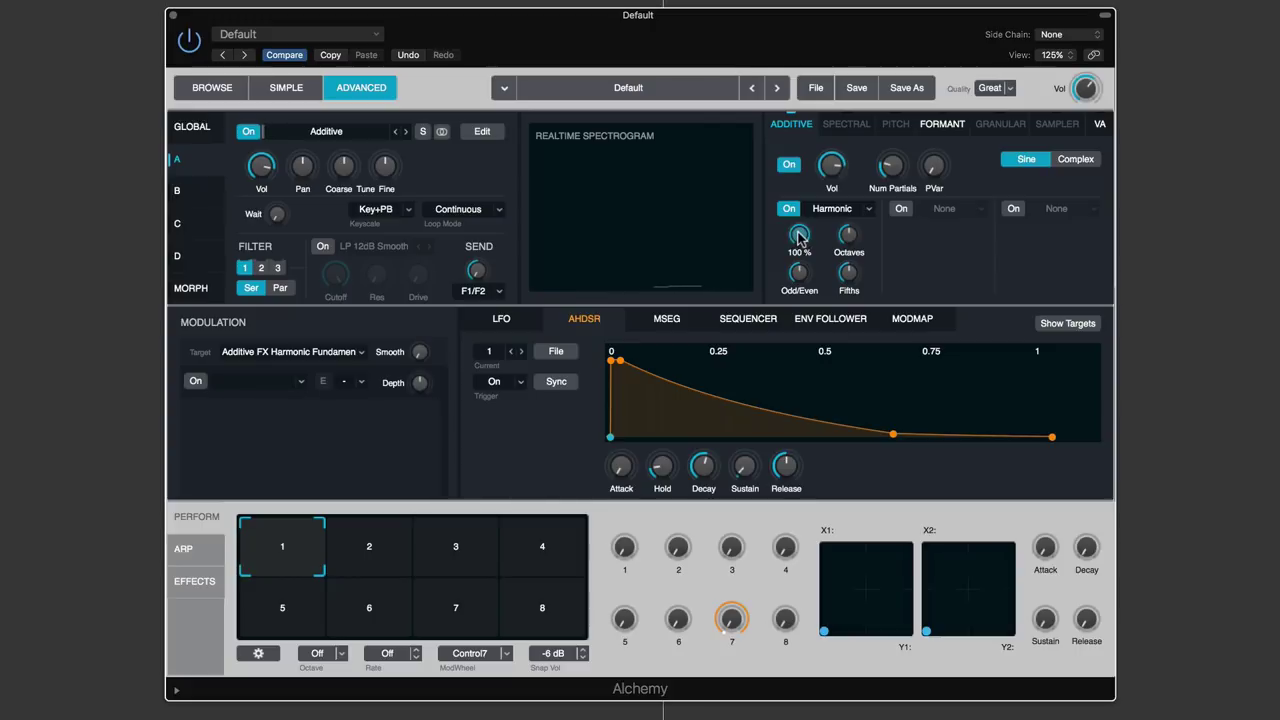
left_click_drag(798, 237, 838, 443)
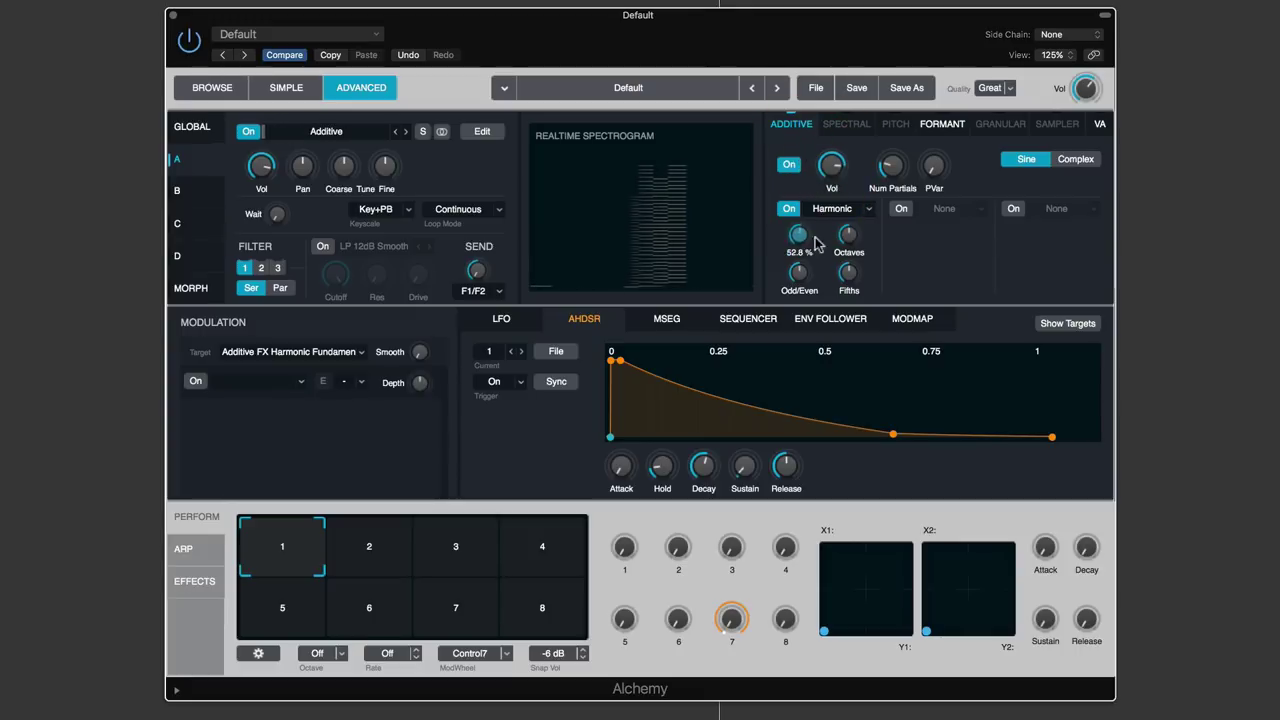
left_click_drag(848, 237, 857, 323)
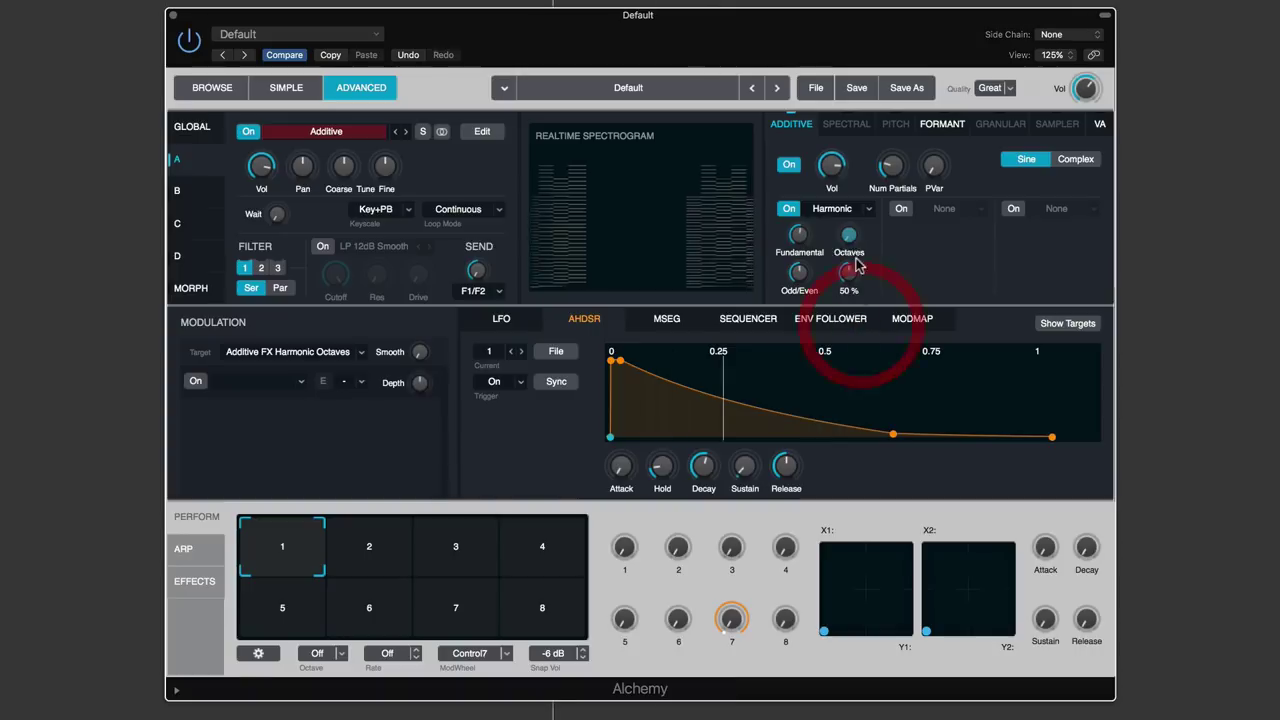
left_click_drag(855, 250, 834, 46)
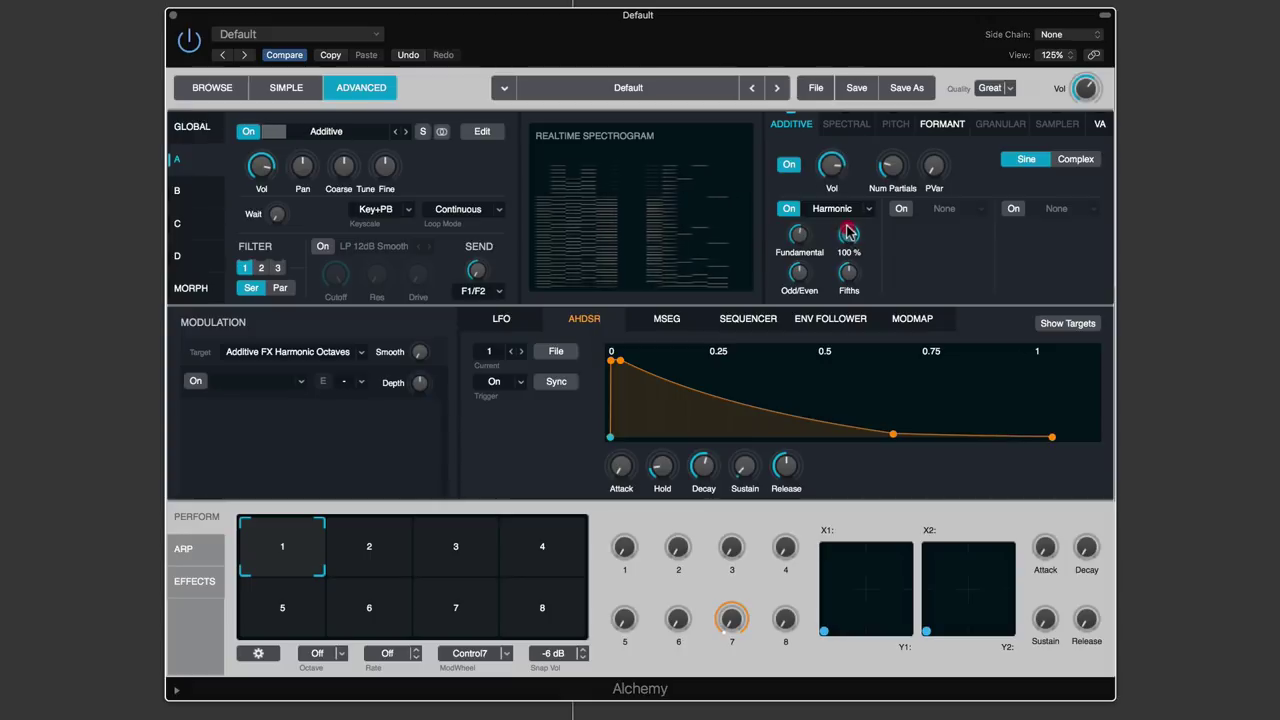
Push Fifths up to 100%, set Fundamental near 52.8% and turn Odd/Even down to 0%
left_click_drag(848, 270, 848, 175)
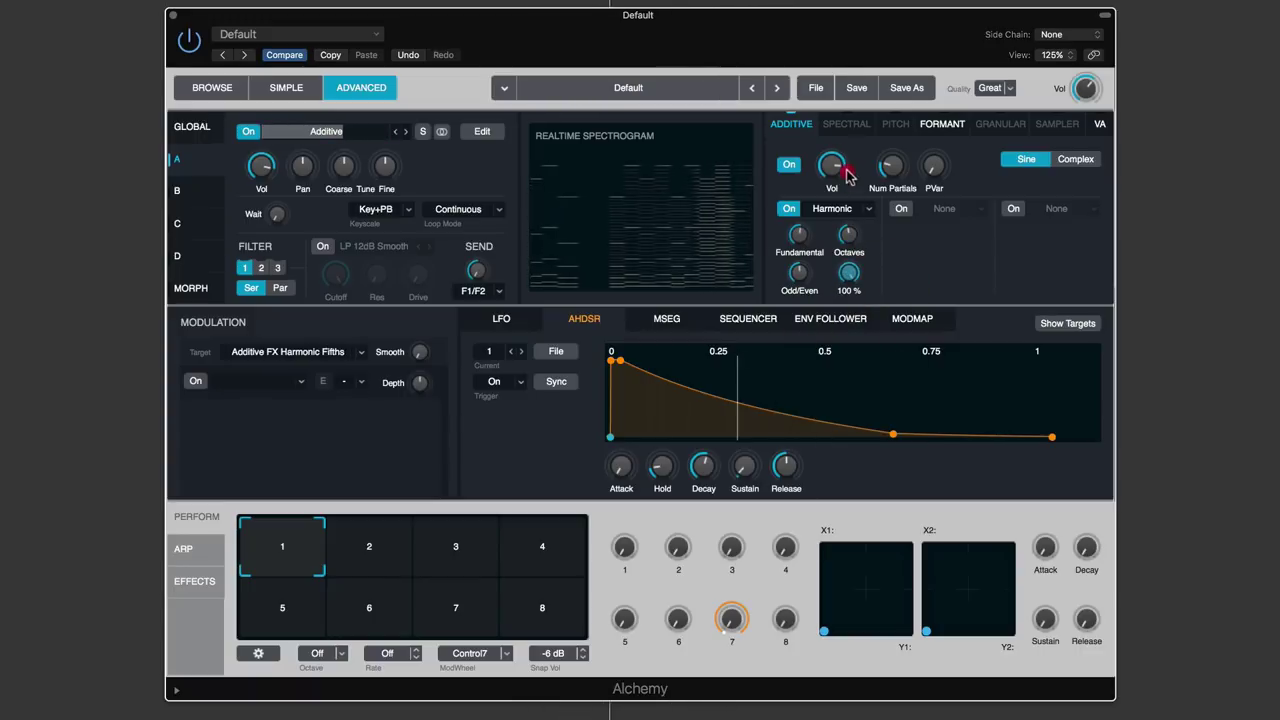
left_click_drag(848, 272, 851, 313)
left_click_drag(800, 276, 810, 175)
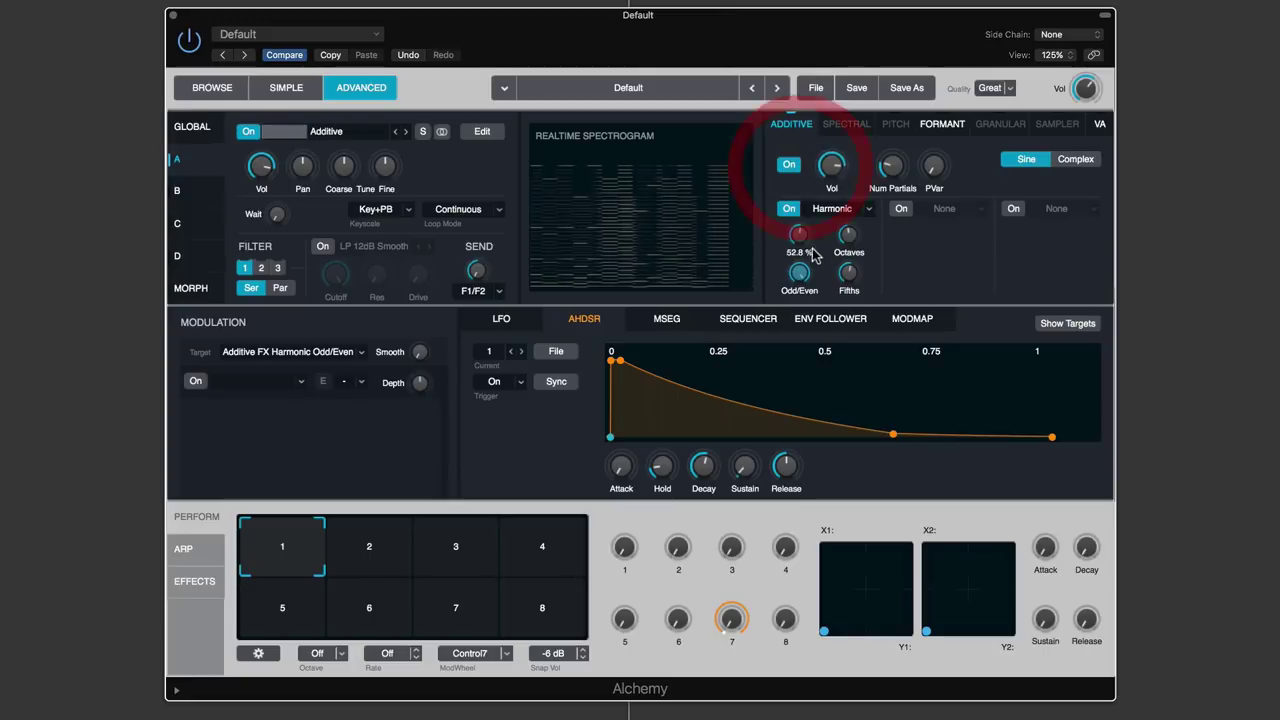
left_click_drag(815, 256, 812, 268)
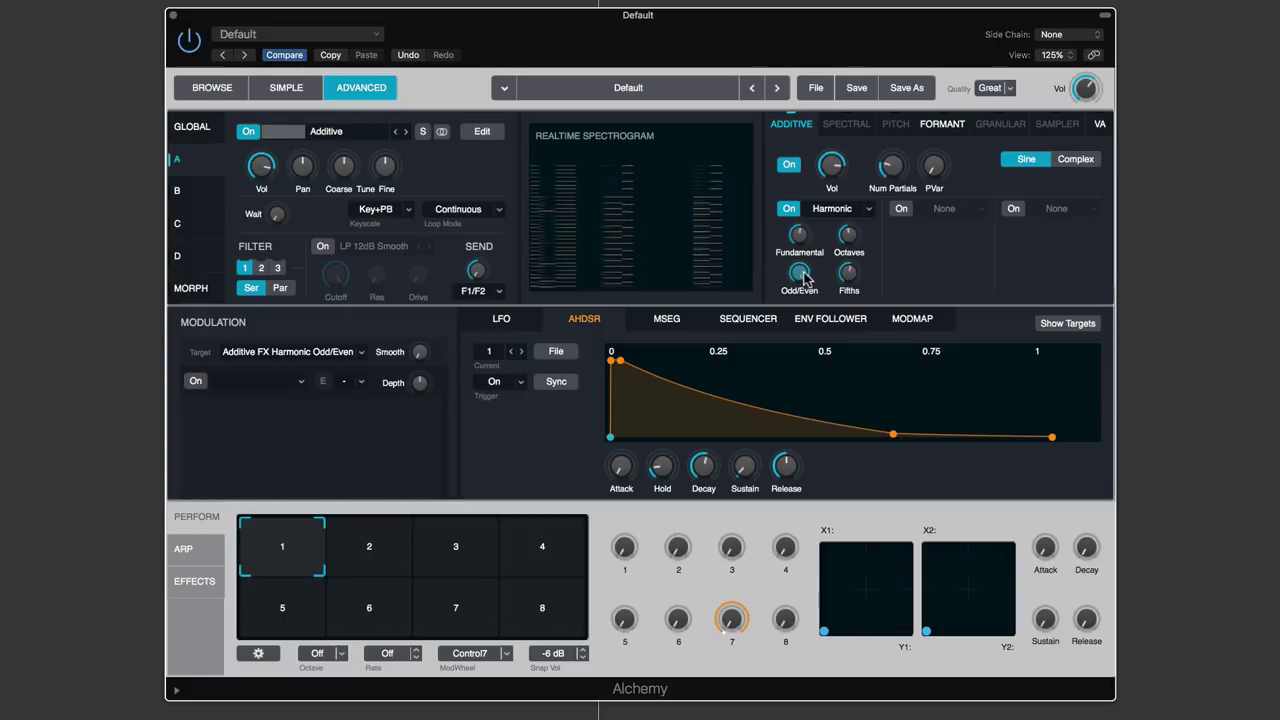
mouse_move(800, 305)
left_mouse_down()
mouse_move(800, 290)
mouse_move(808, 322)
left_mouse_up()
left_click_drag(805, 278, 814, 325)
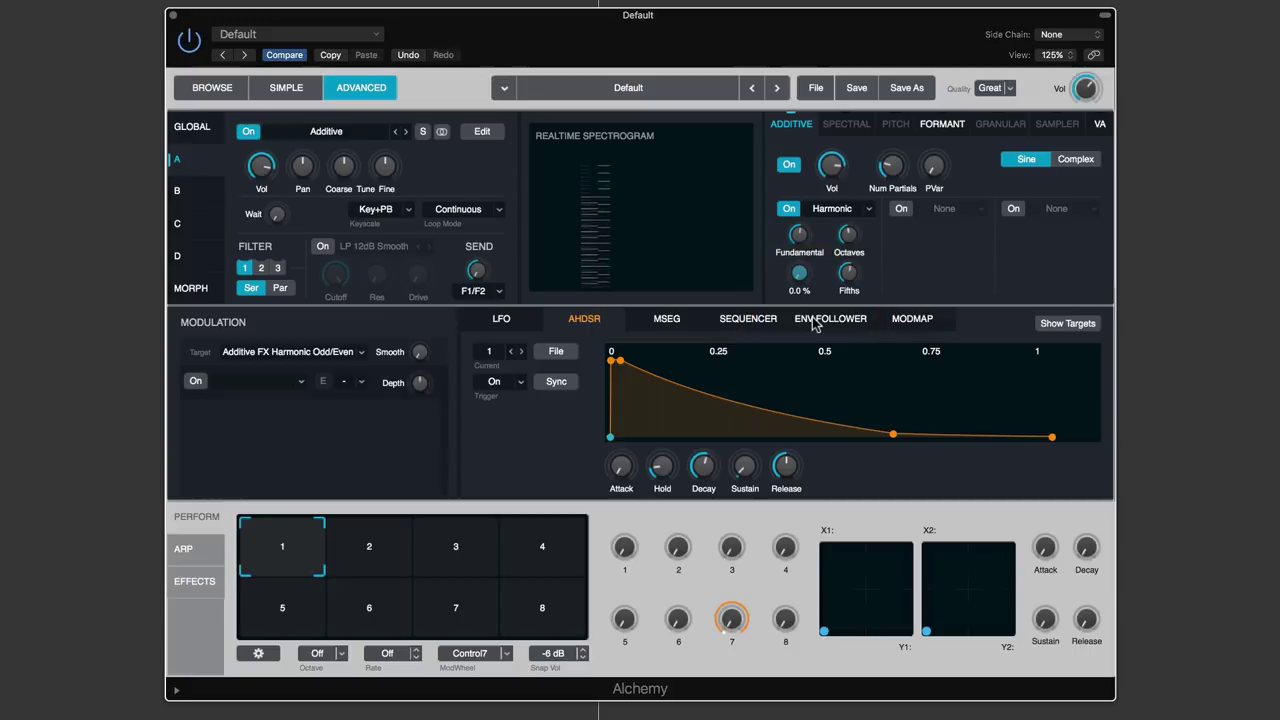
Shorten amp decay to 0.56 s and retune Harmonic Octaves, Fundamental and Fifths (about 97%)
left_click(847, 274)
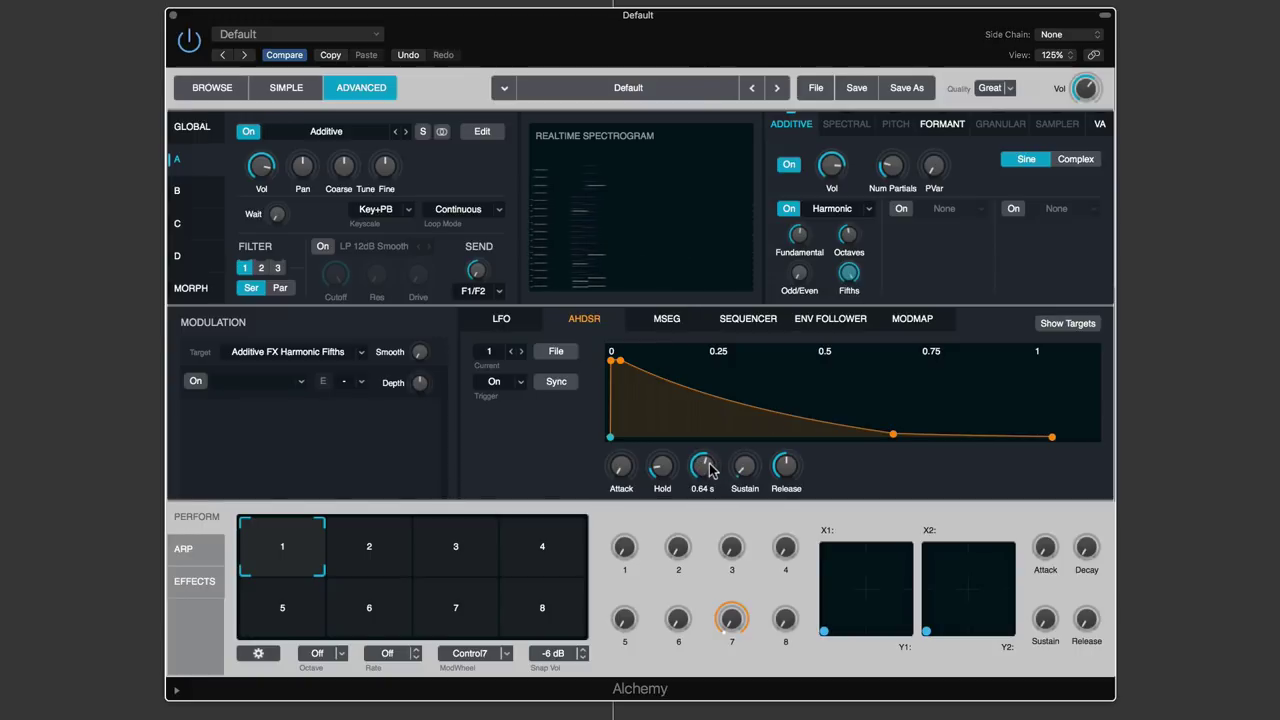
left_click_drag(709, 470, 709, 482)
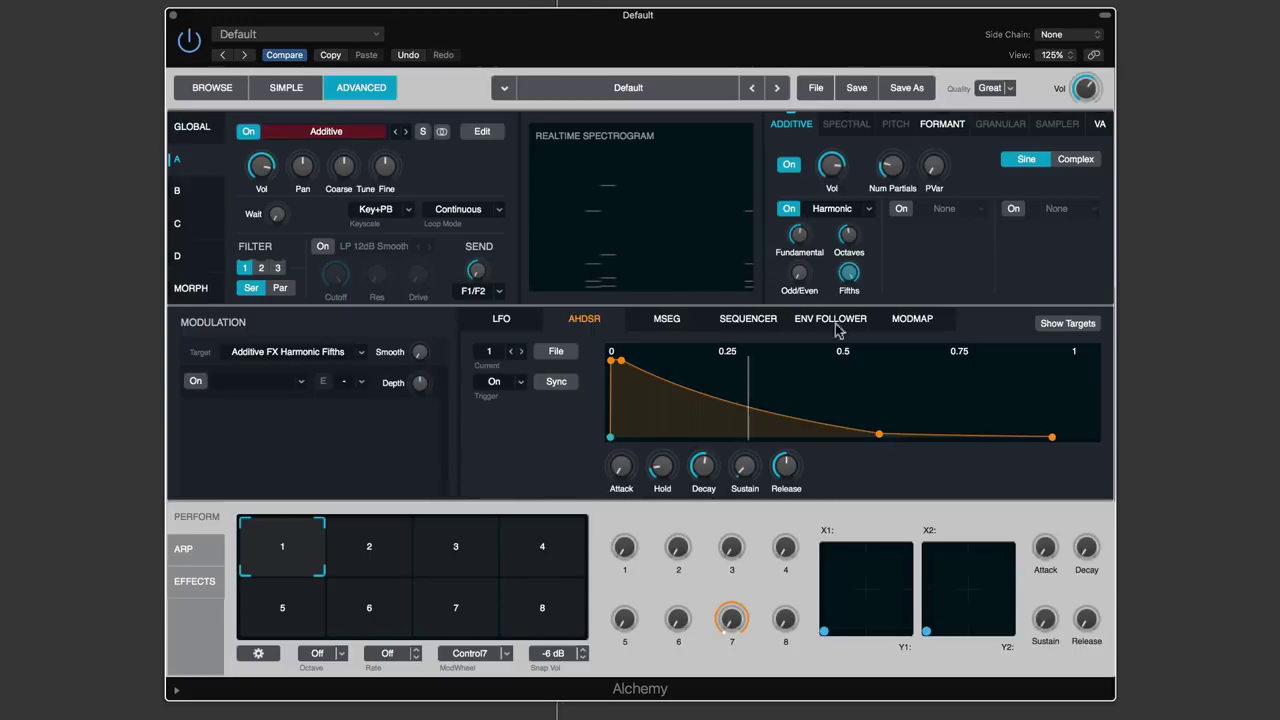
left_click(798, 272)
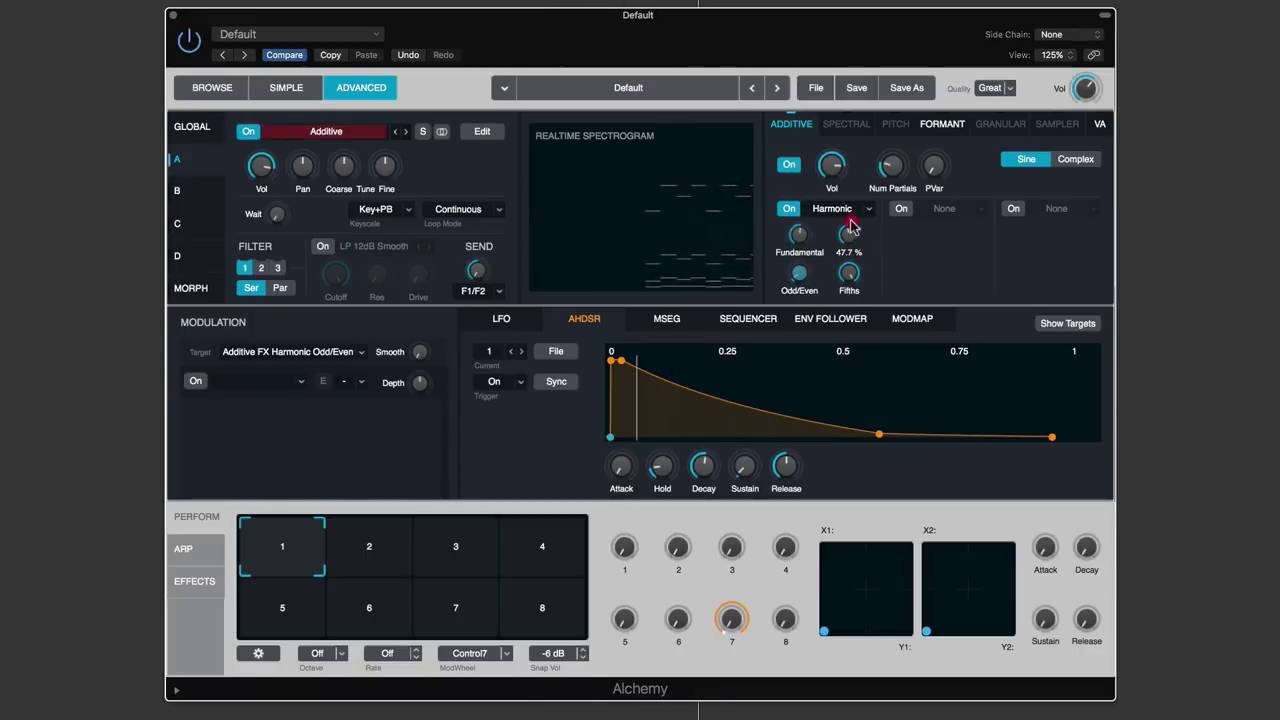
left_click_drag(848, 234, 875, 305)
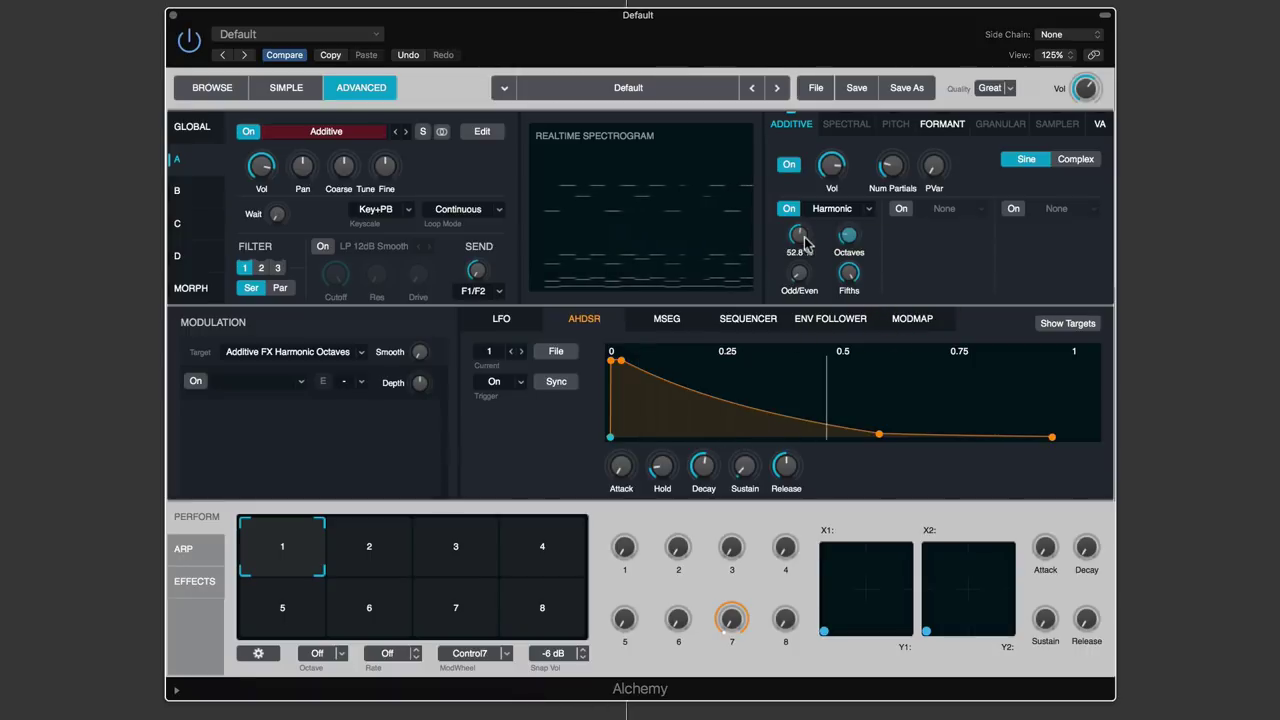
left_click_drag(806, 267, 813, 287)
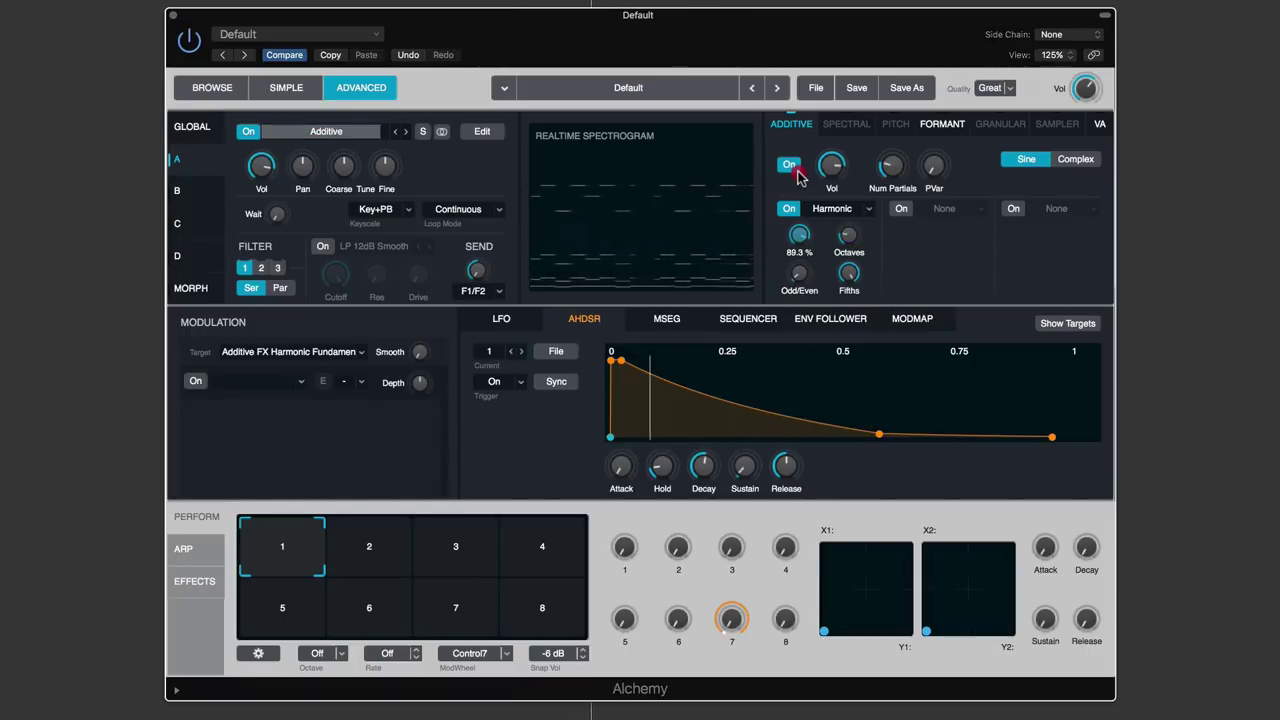
left_click(849, 273)
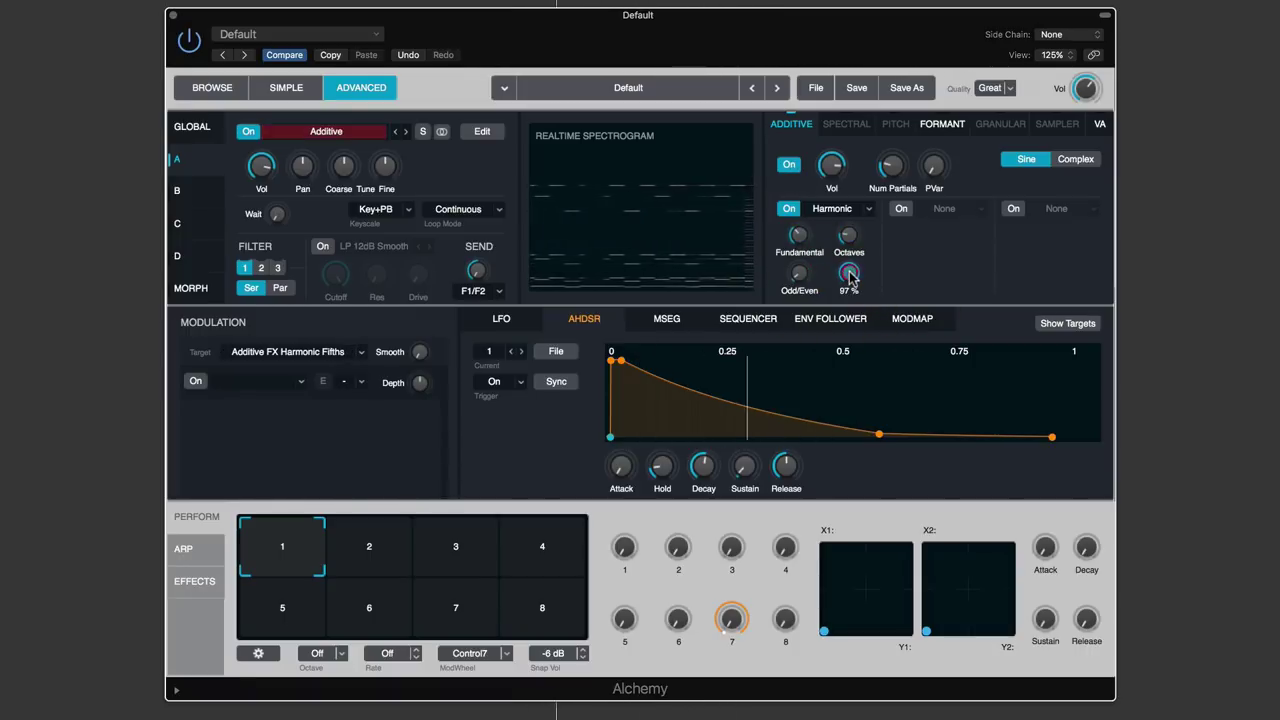
left_click(870, 212)
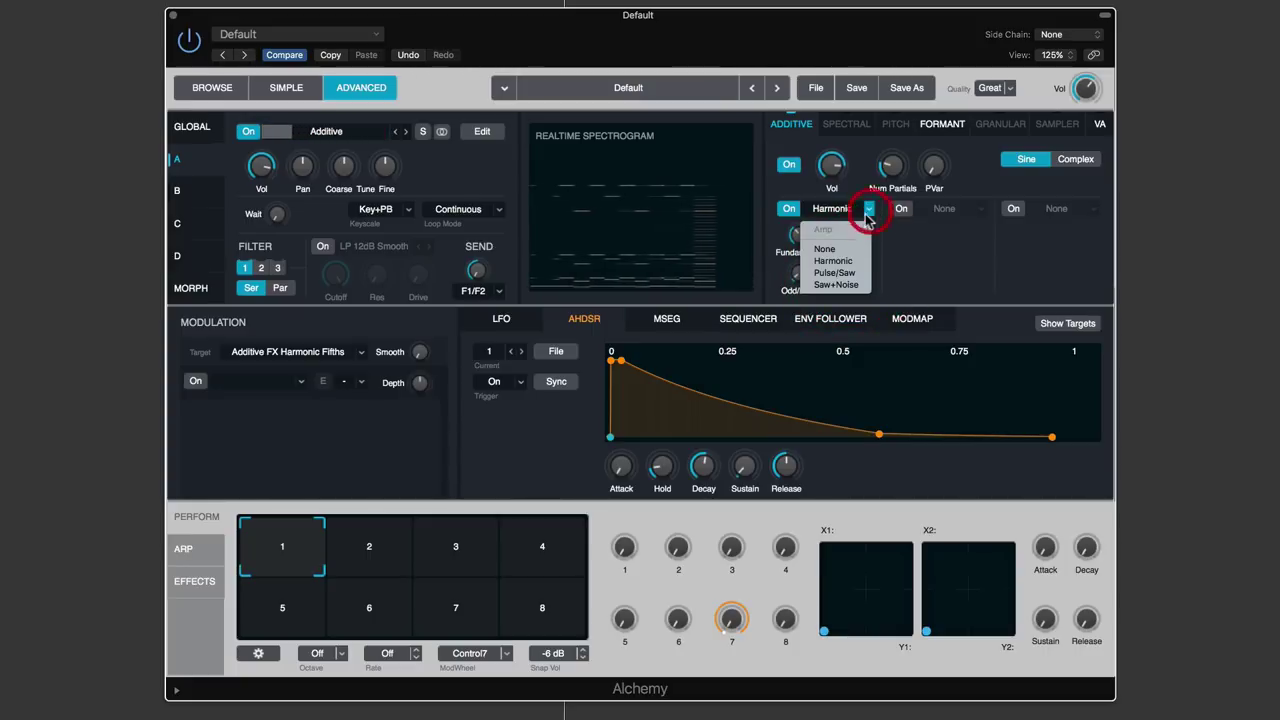
Switch the additive effect to Pulse/Saw and experiment with its Tone and Sync amounts
left_click(838, 274)
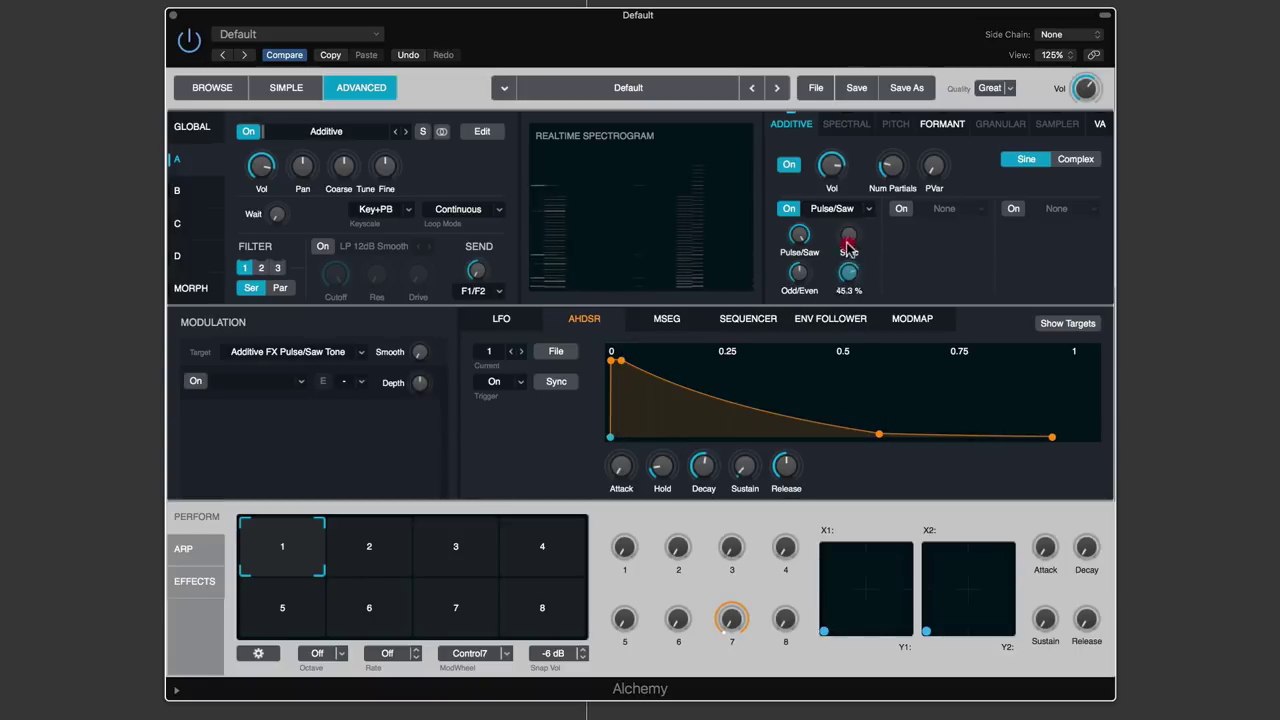
left_click_drag(848, 278, 900, 448)
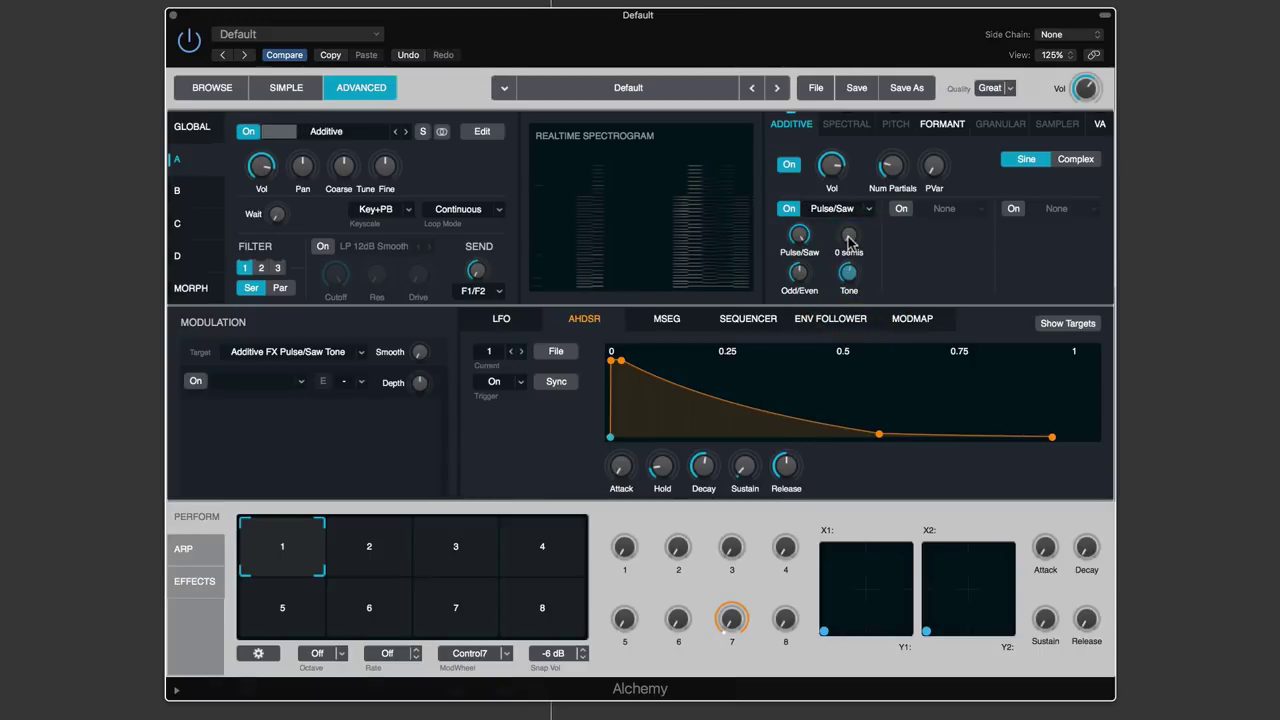
left_click_drag(843, 220, 832, 50)
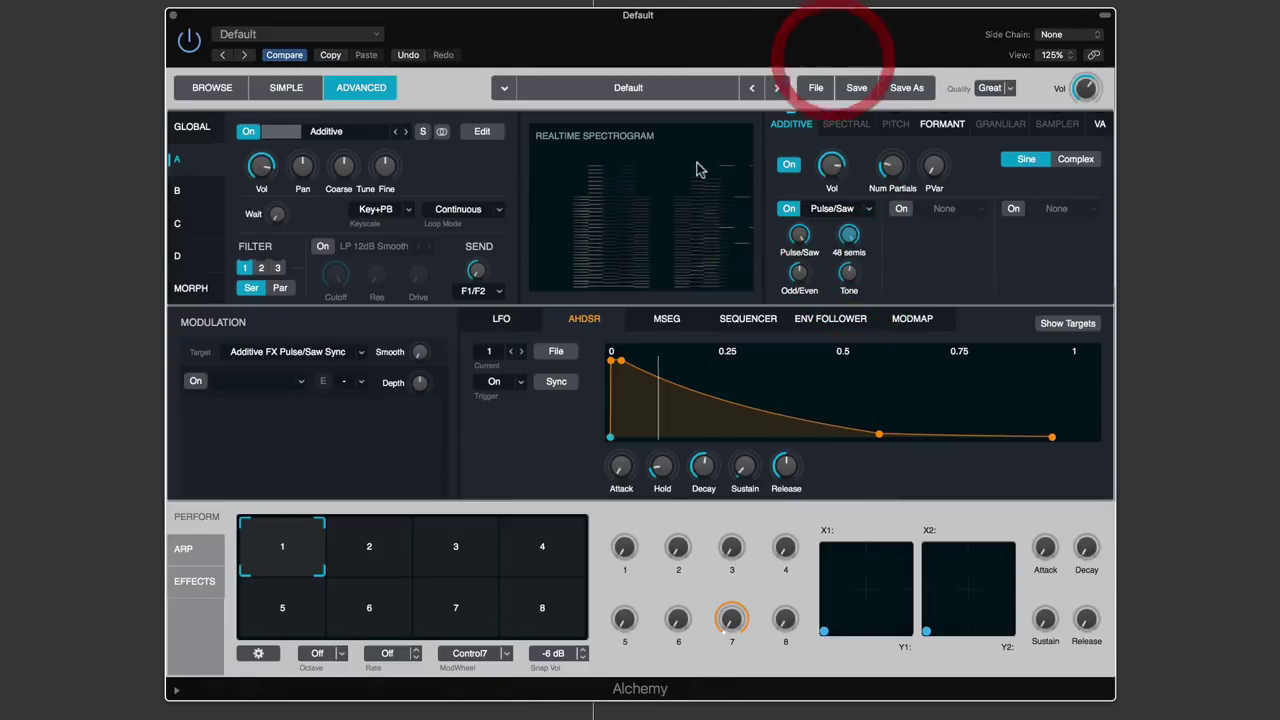
left_click(849, 272)
left_click(850, 235)
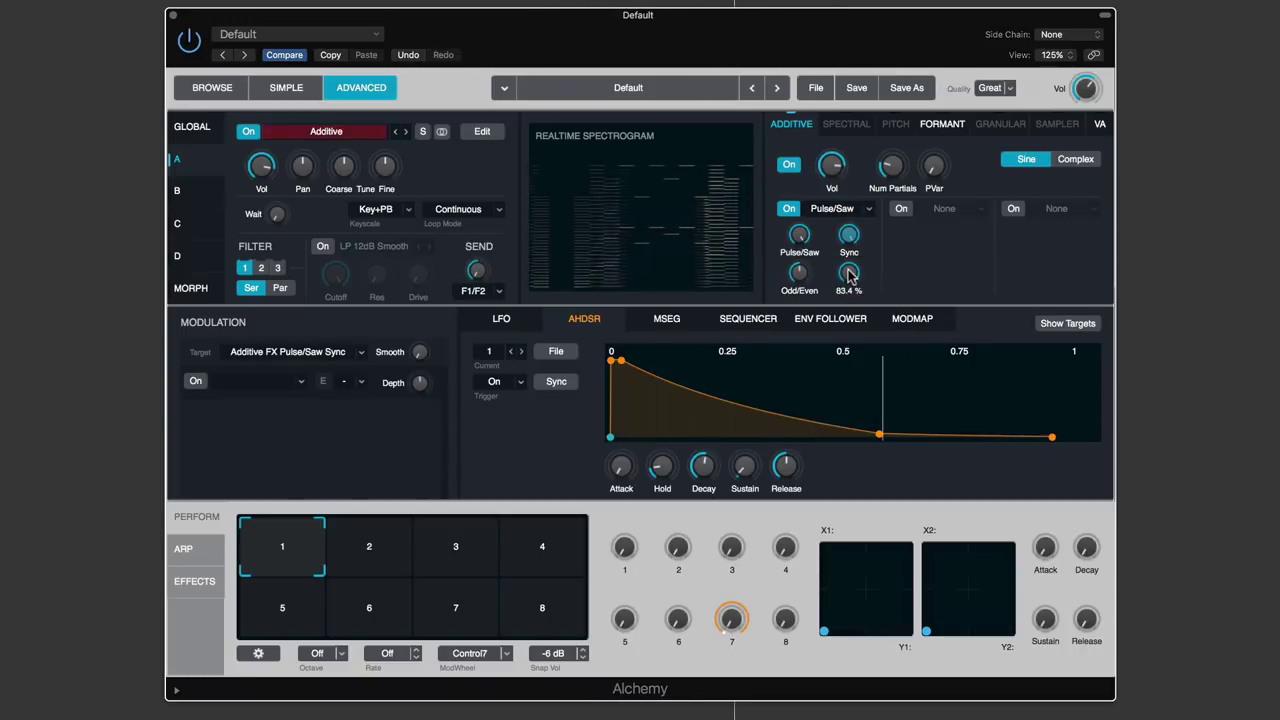
left_click_drag(849, 272, 849, 296)
left_click_drag(849, 236, 860, 311)
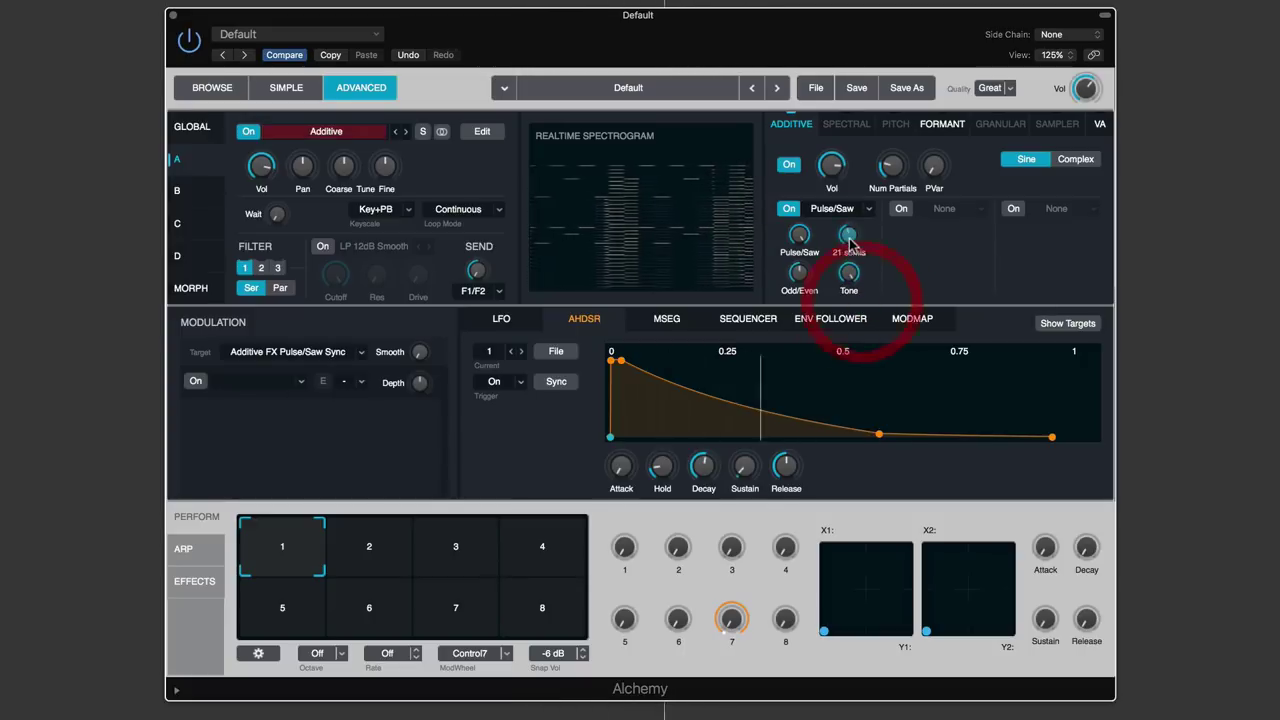
Raise the Pulse/Saw amount to 100%, sweep Odd/Even, and check the Tone and Sync values
left_click_drag(855, 267, 862, 275)
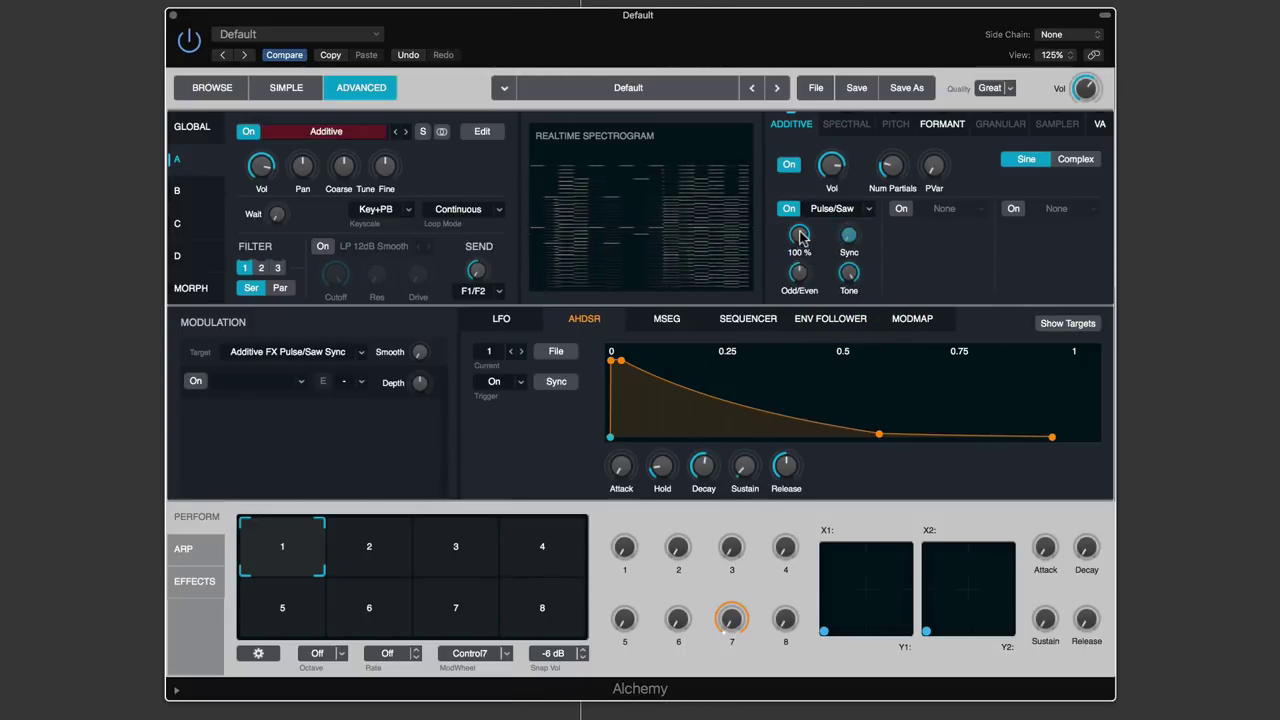
mouse_move(798, 235)
left_mouse_down()
mouse_move(820, 306)
mouse_move(805, 300)
mouse_move(803, 246)
mouse_move(826, 259)
mouse_move(808, 244)
left_mouse_up()
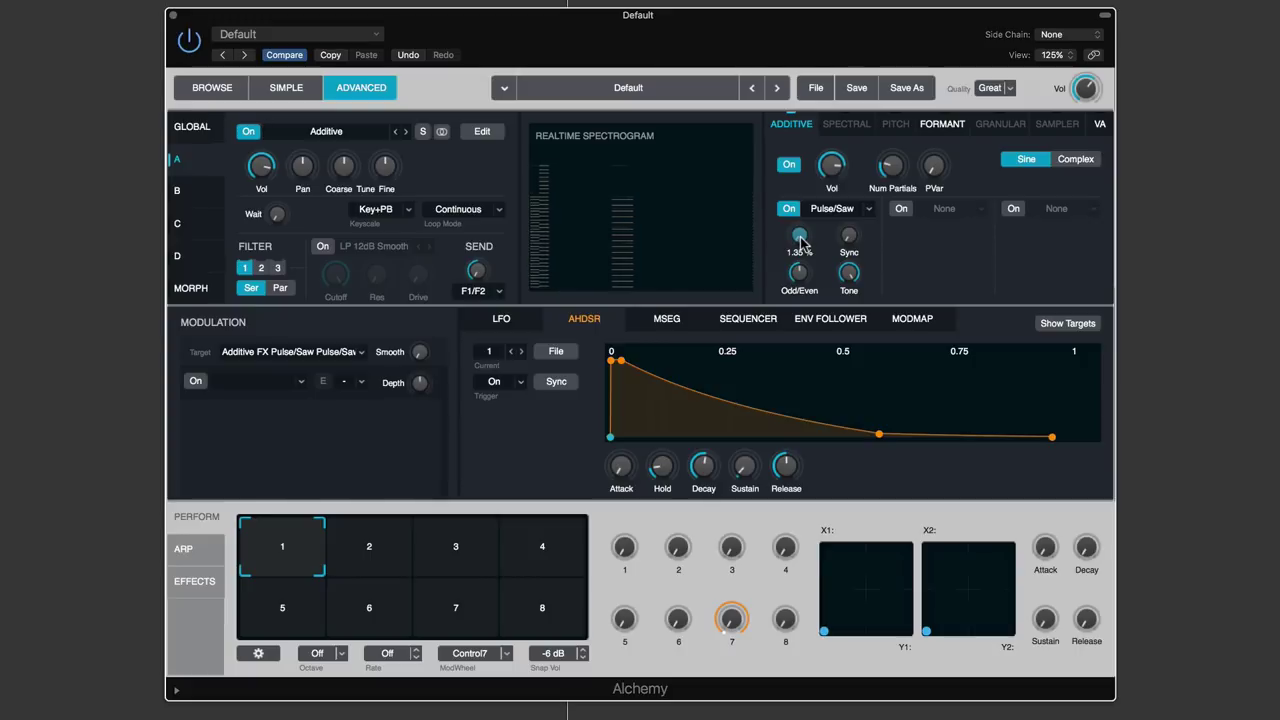
left_click_drag(799, 240, 783, 35)
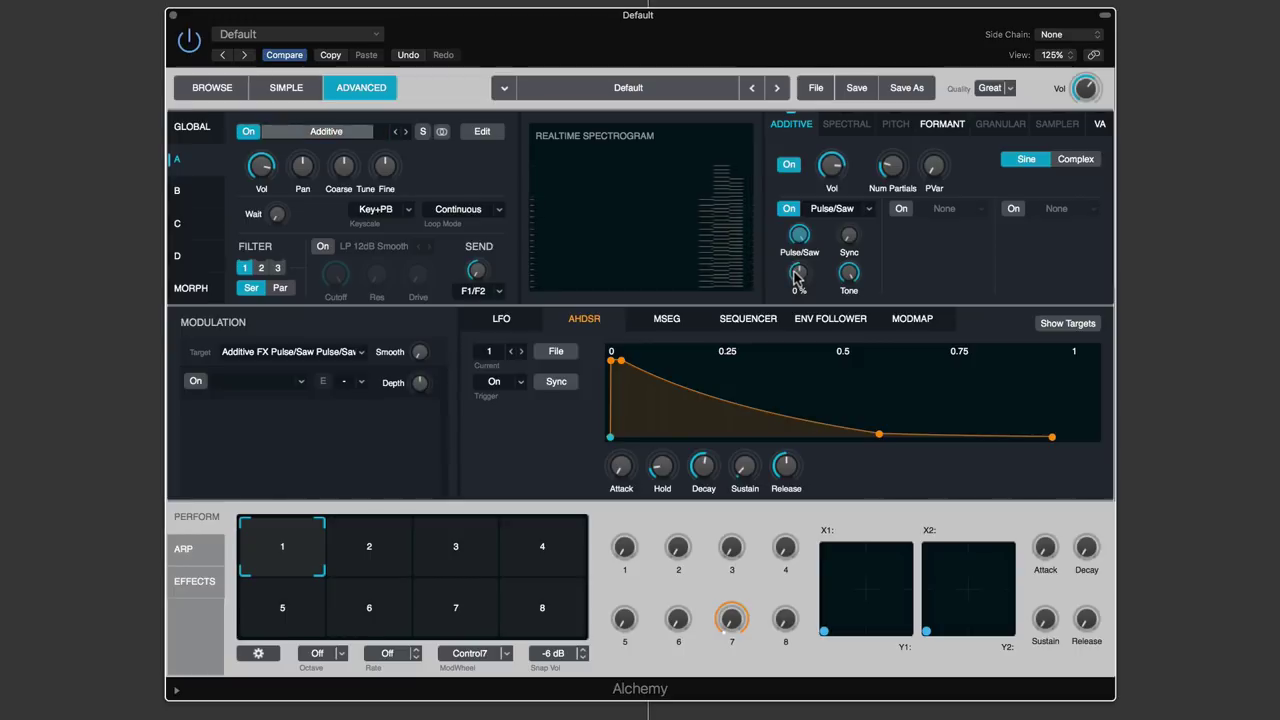
left_click_drag(792, 272, 799, 217)
left_click(800, 234)
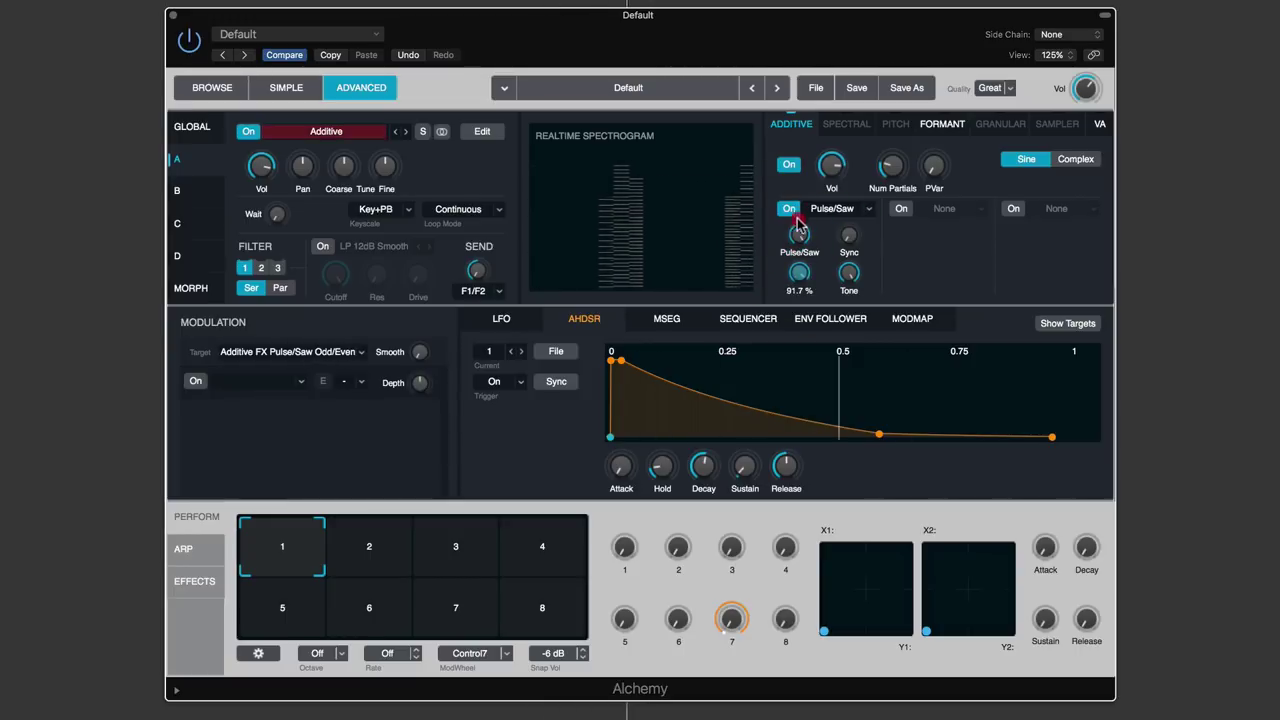
left_click_drag(800, 273, 805, 246)
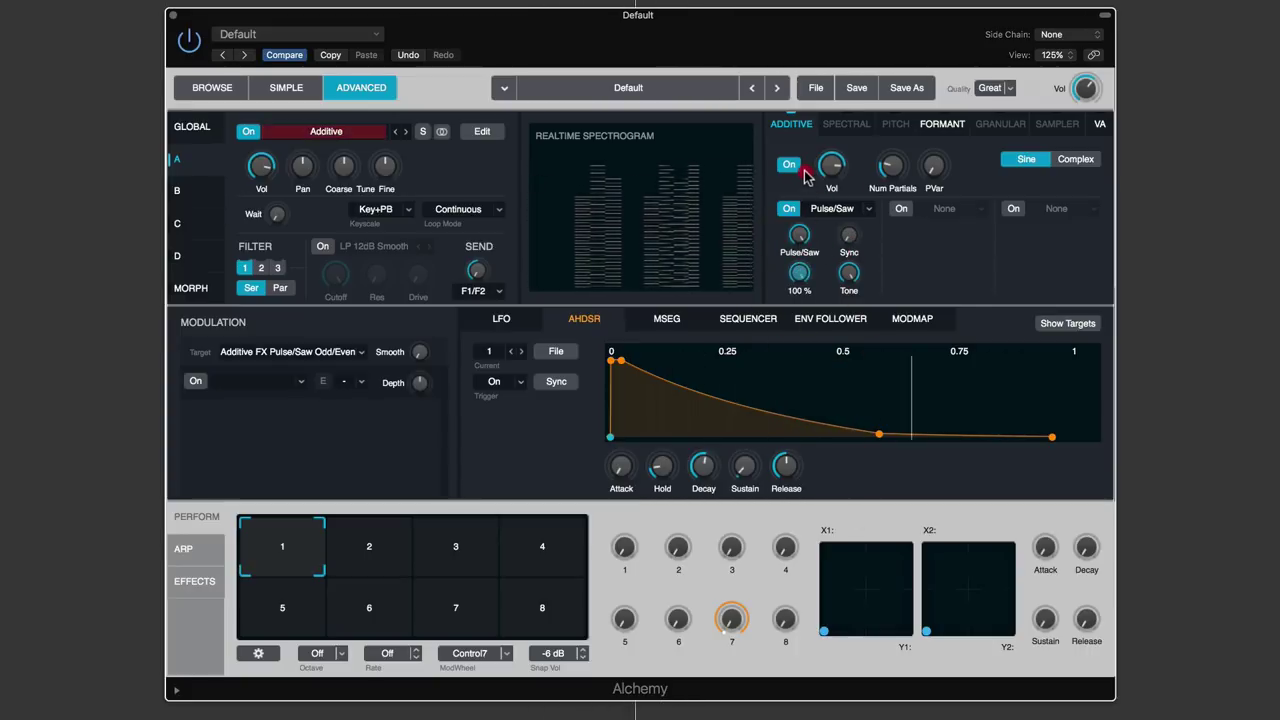
left_click(848, 272)
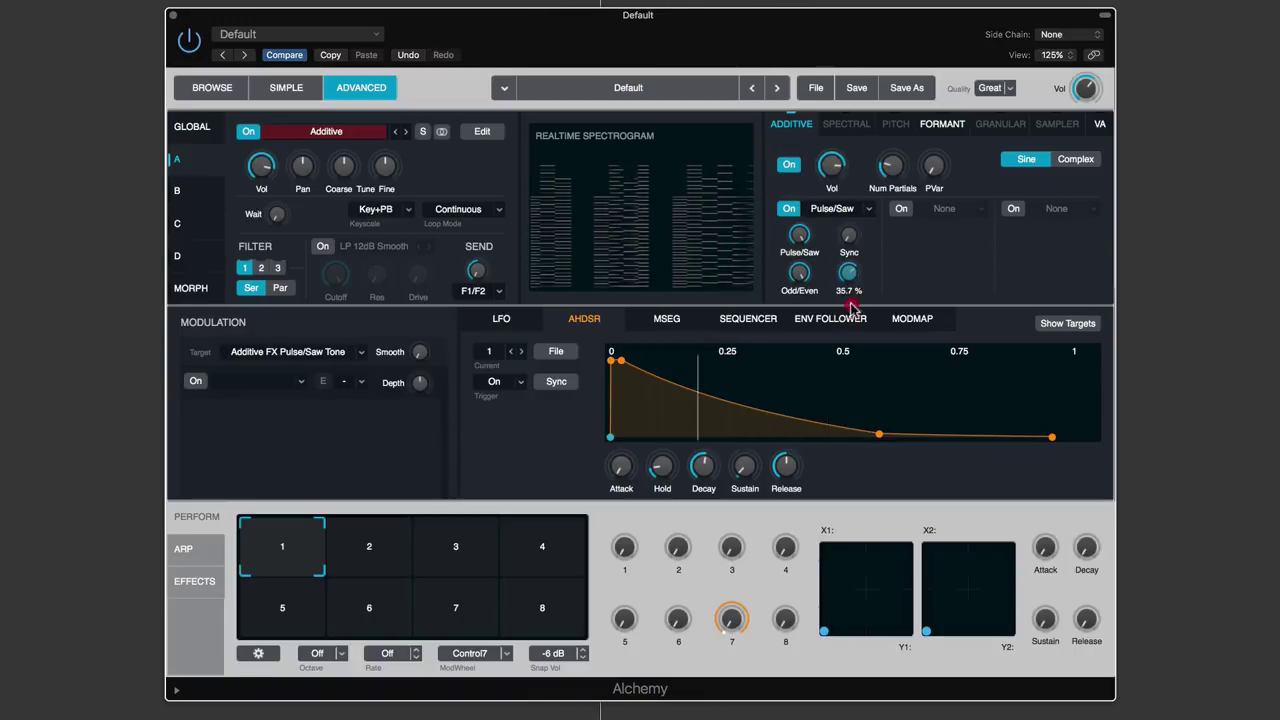
left_click(846, 244)
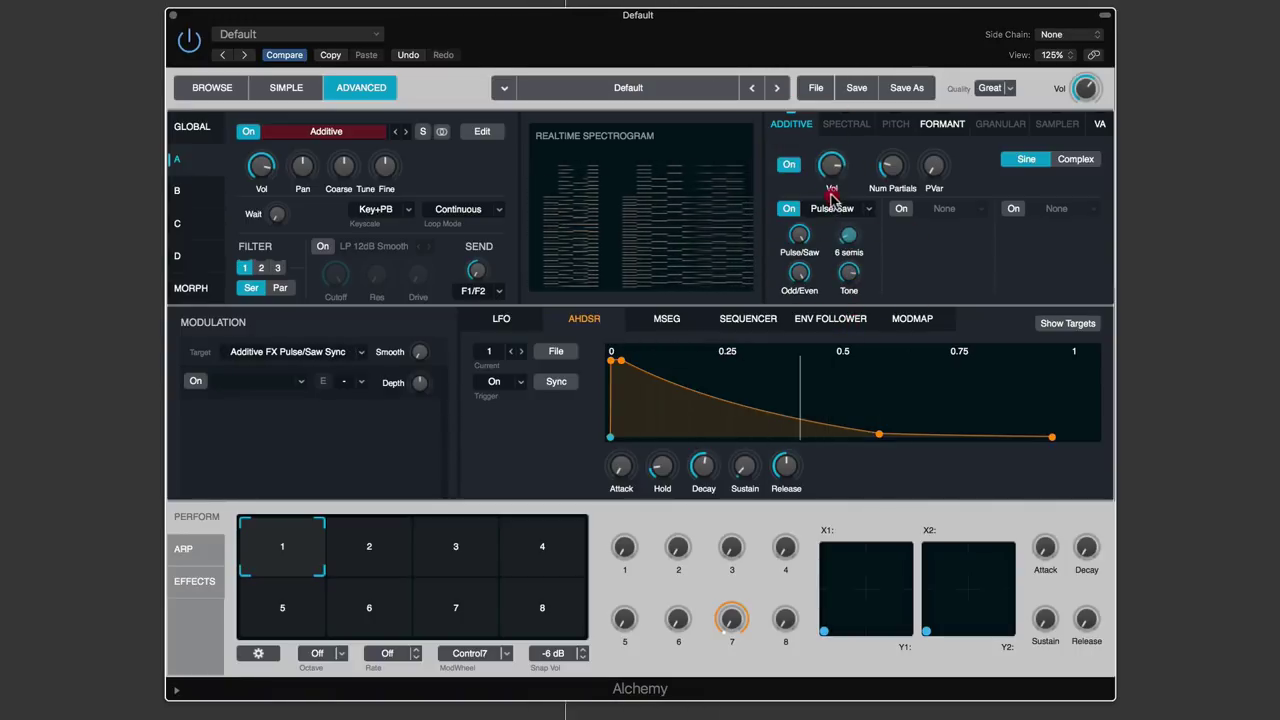
left_click(800, 236)
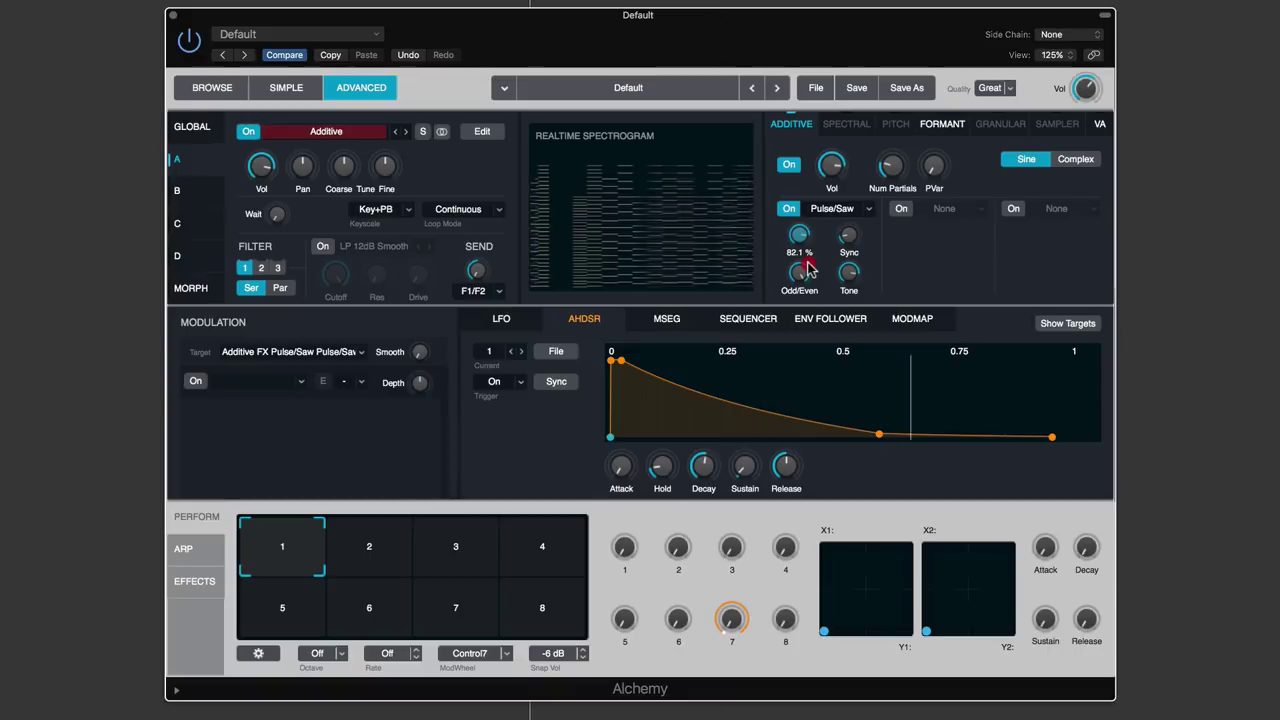
left_click(867, 208)
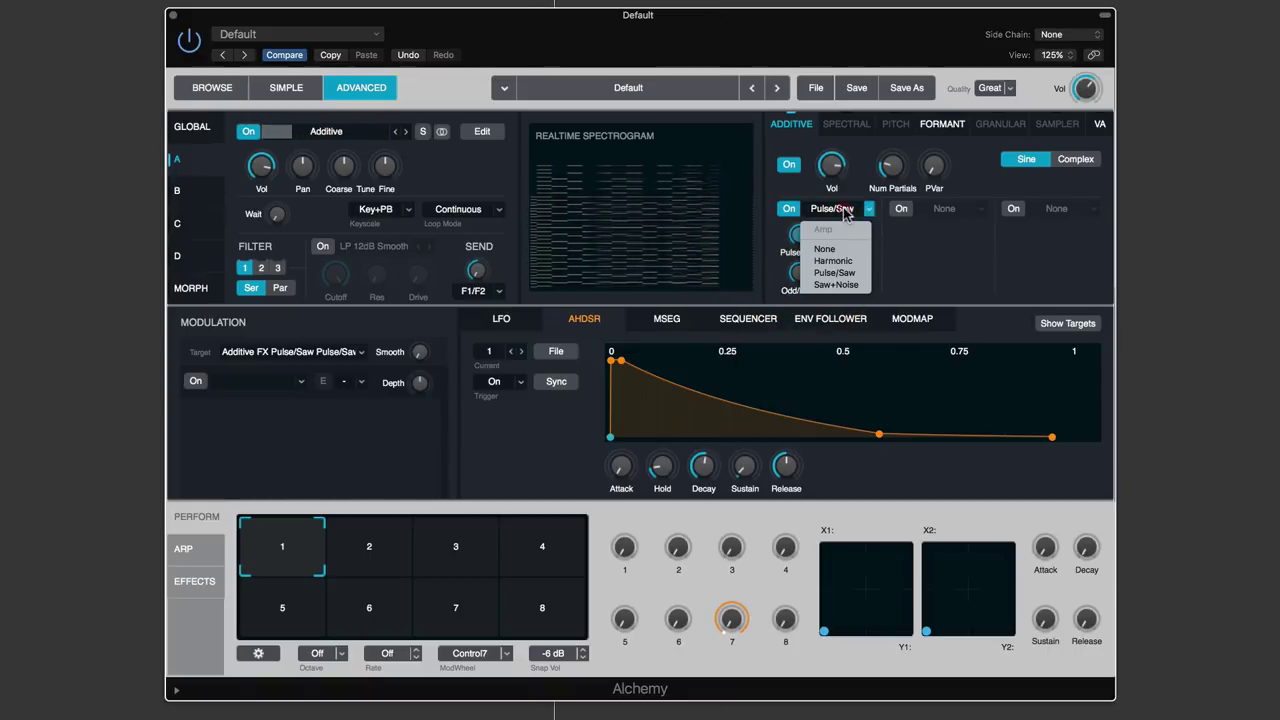
Switch to Saw+Noise with Rate 1/32, Tone 68.1%, Smooth 75.7% and Noise 76.5%
left_click(836, 284)
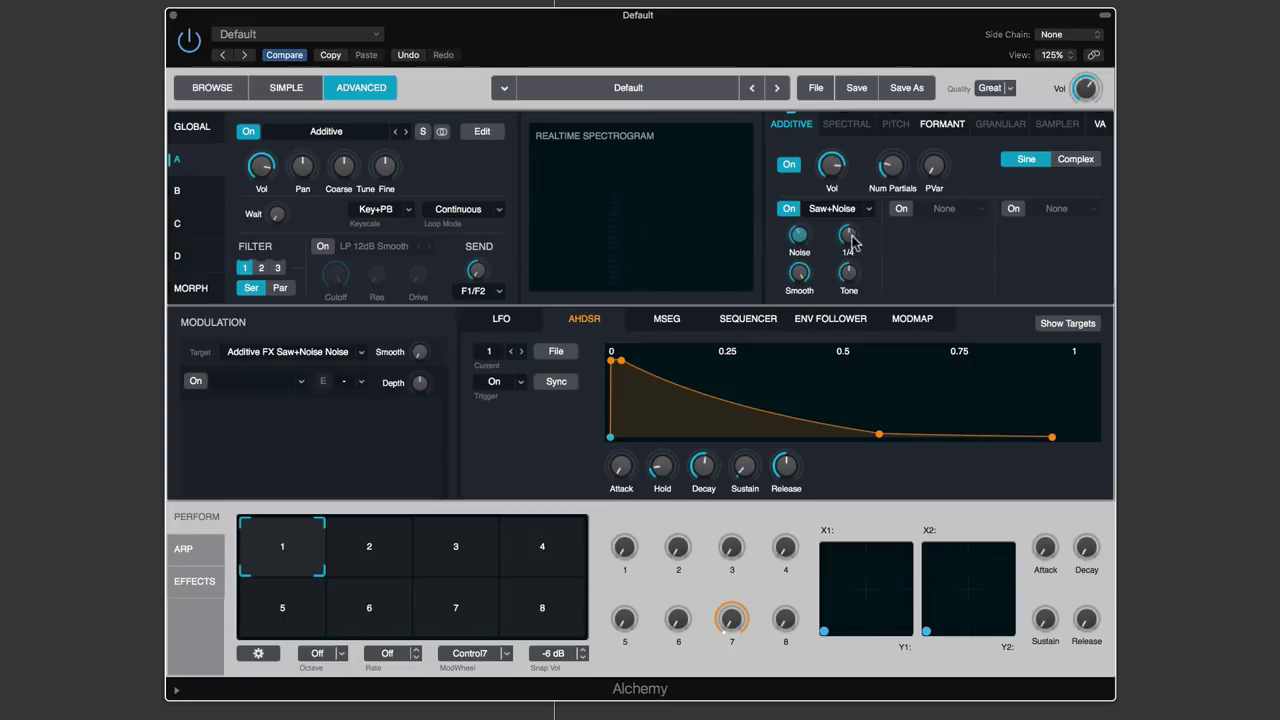
left_click_drag(852, 242, 851, 194)
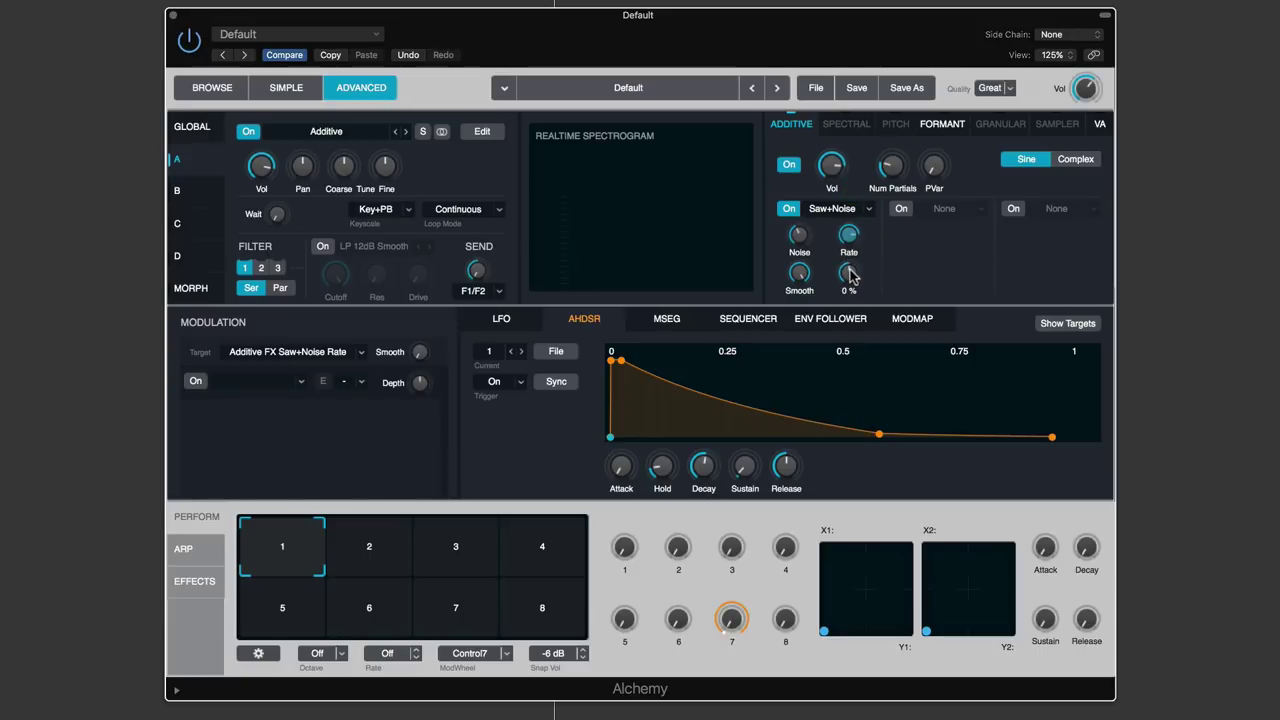
left_click_drag(851, 283, 848, 218)
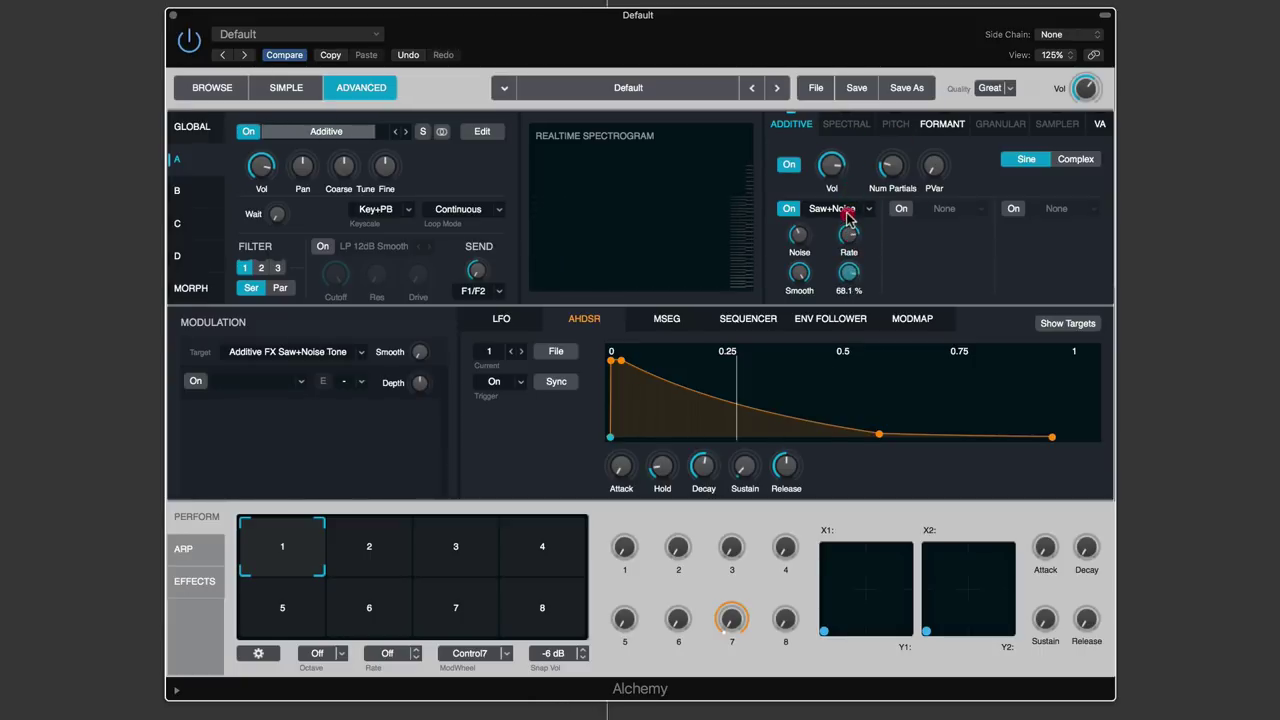
left_click_drag(799, 272, 790, 320)
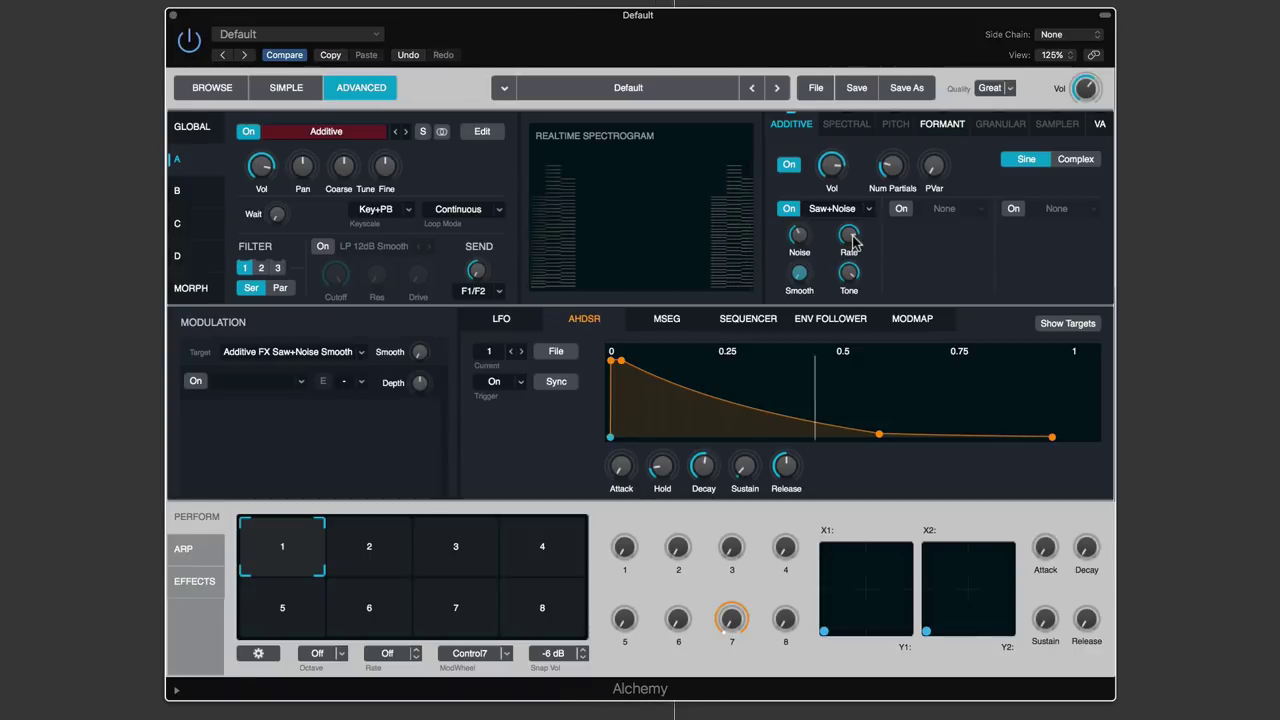
left_click_drag(806, 238, 806, 170)
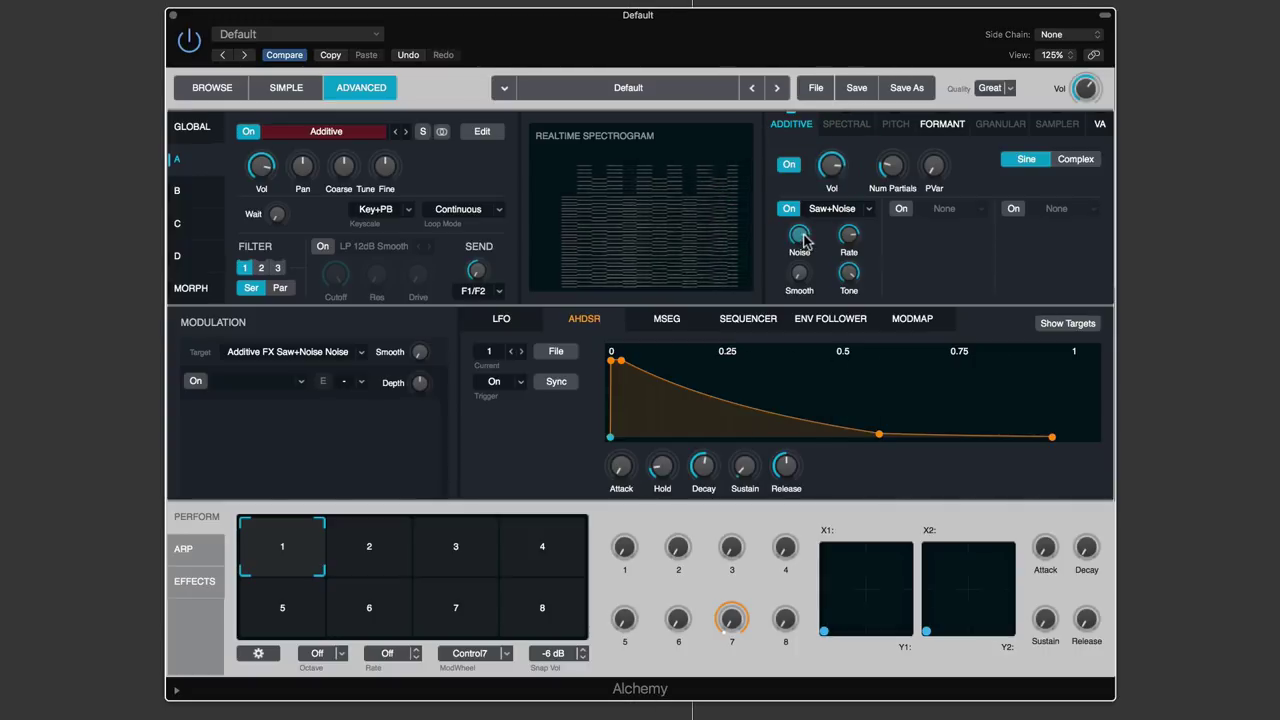
left_click(813, 281)
left_click(846, 236)
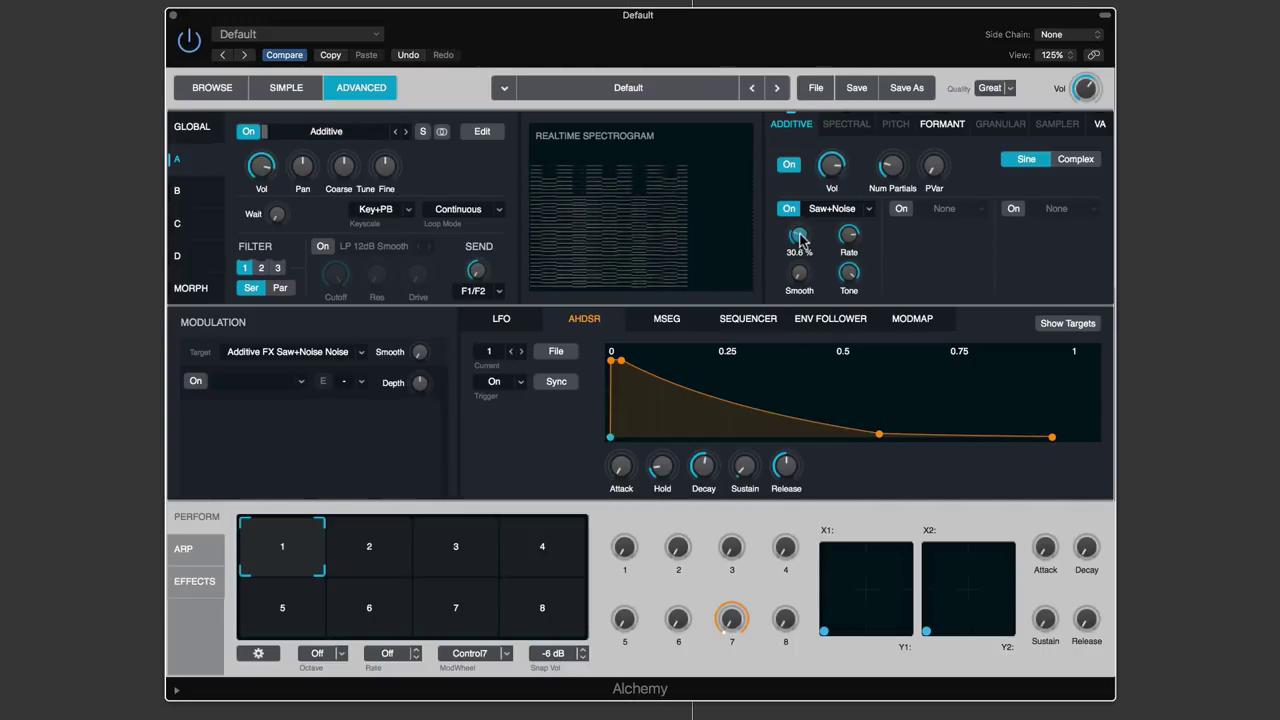
Change the first additive effect slot back to Harmonic
left_click(849, 208)
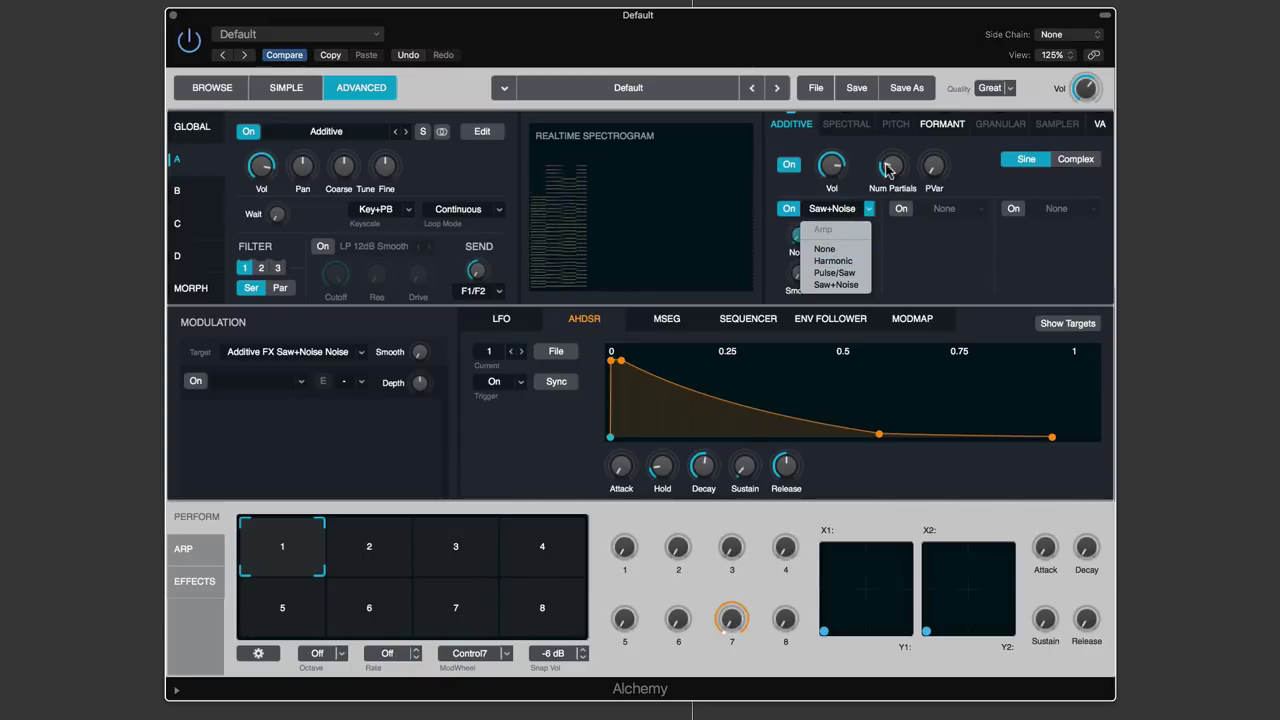
left_click(786, 230)
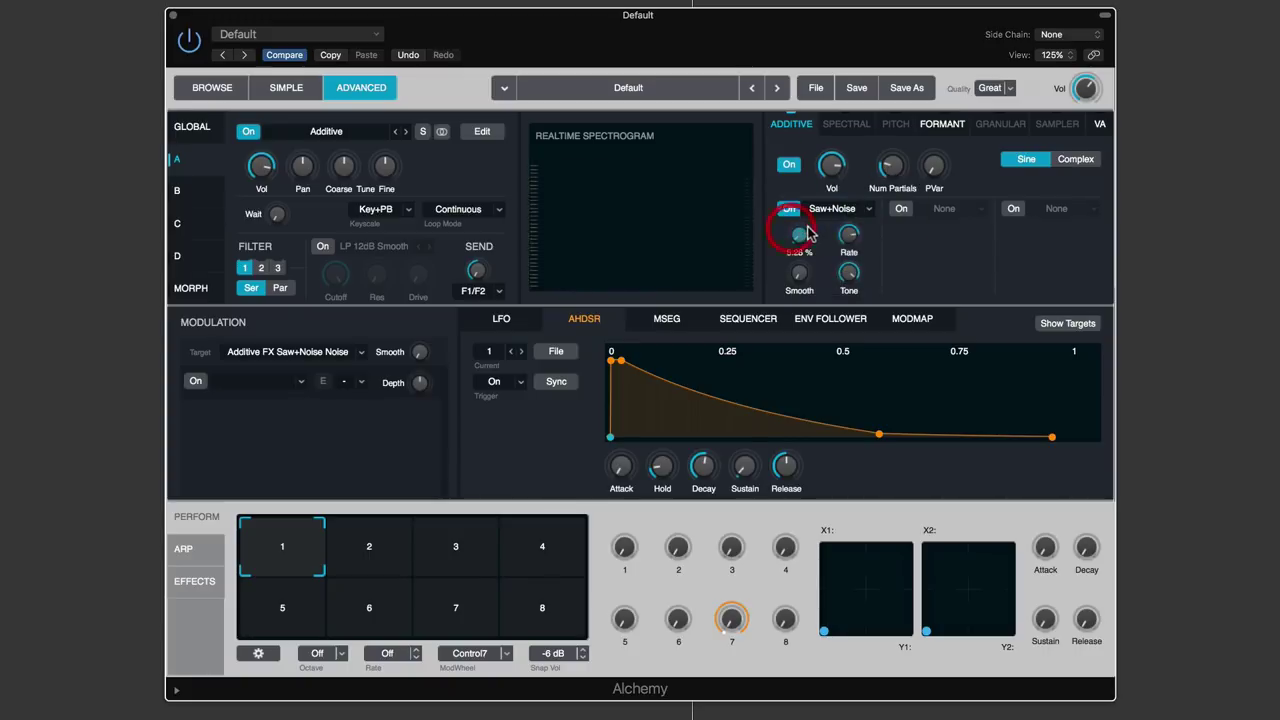
left_click(830, 208)
left_click(832, 261)
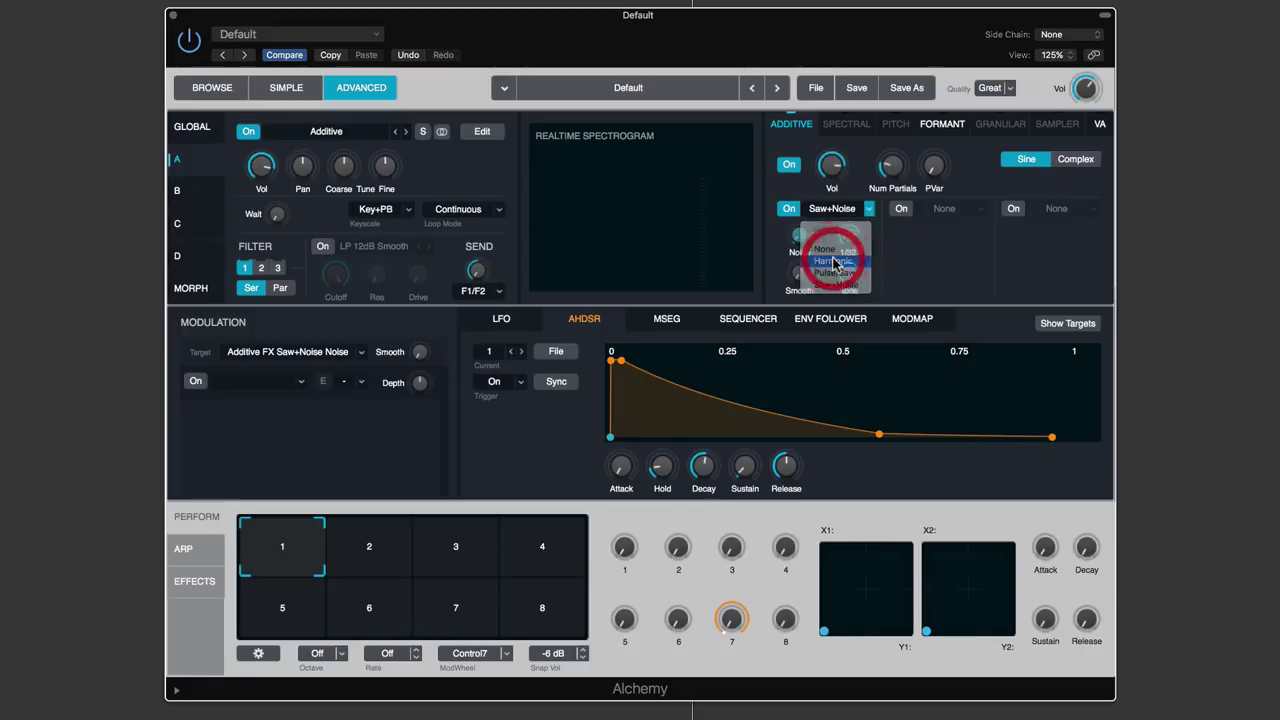
Try the Harmonic Octaves, set Odd/Even to 50.6% and lower Fundamental to 23.4%
mouse_move(848, 222)
left_mouse_down()
mouse_move(849, 194)
mouse_move(849, 214)
left_mouse_up()
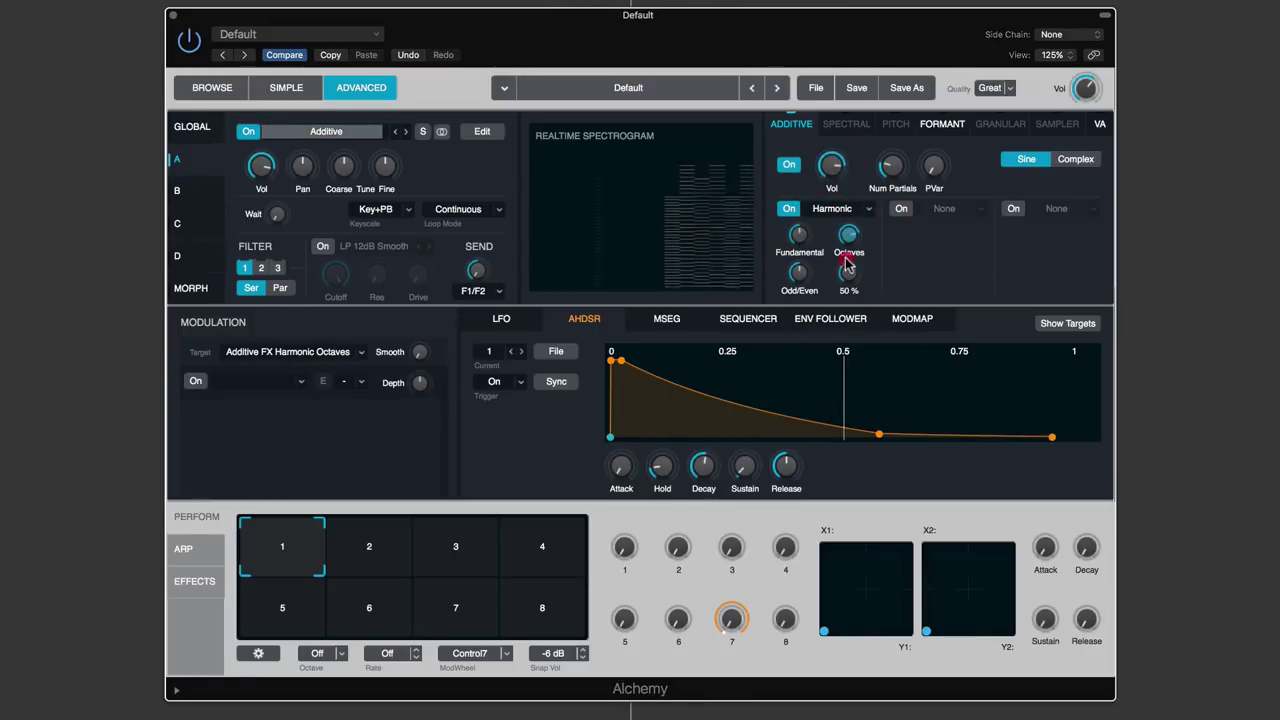
left_click(847, 272)
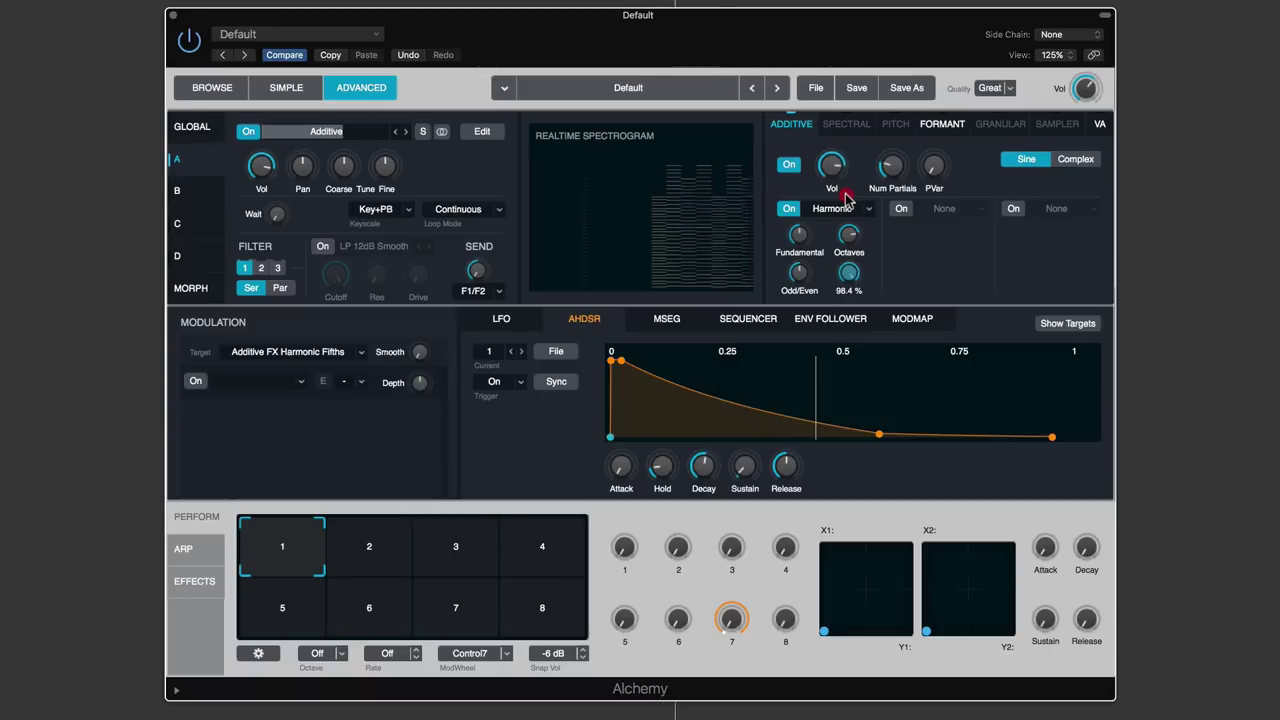
left_click(802, 236)
left_click_drag(809, 289, 826, 350)
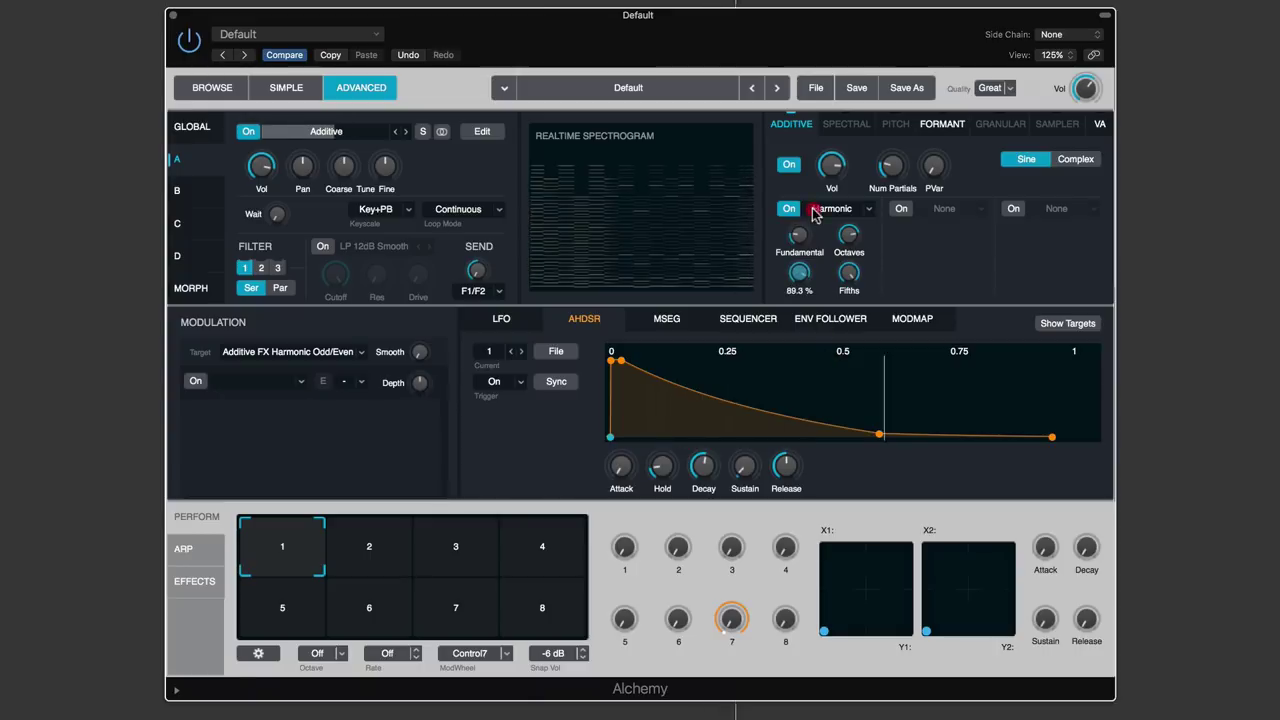
left_click_drag(805, 234, 812, 262)
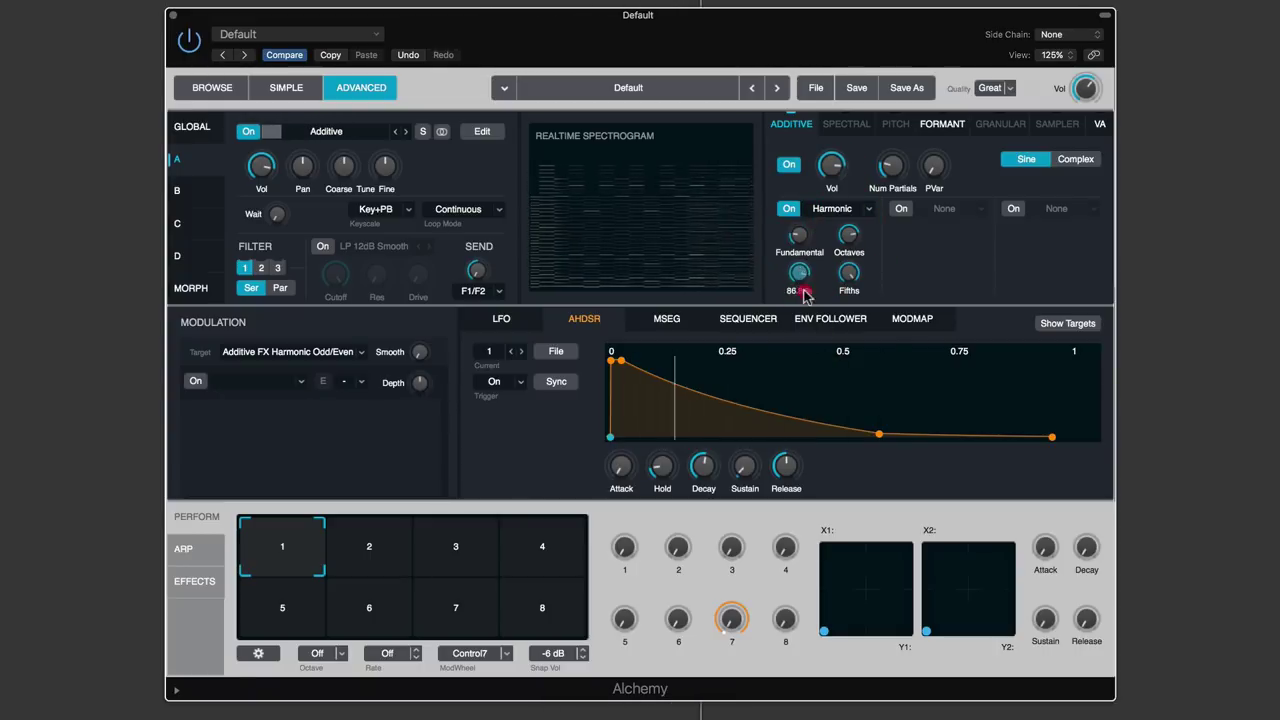
left_click(844, 414)
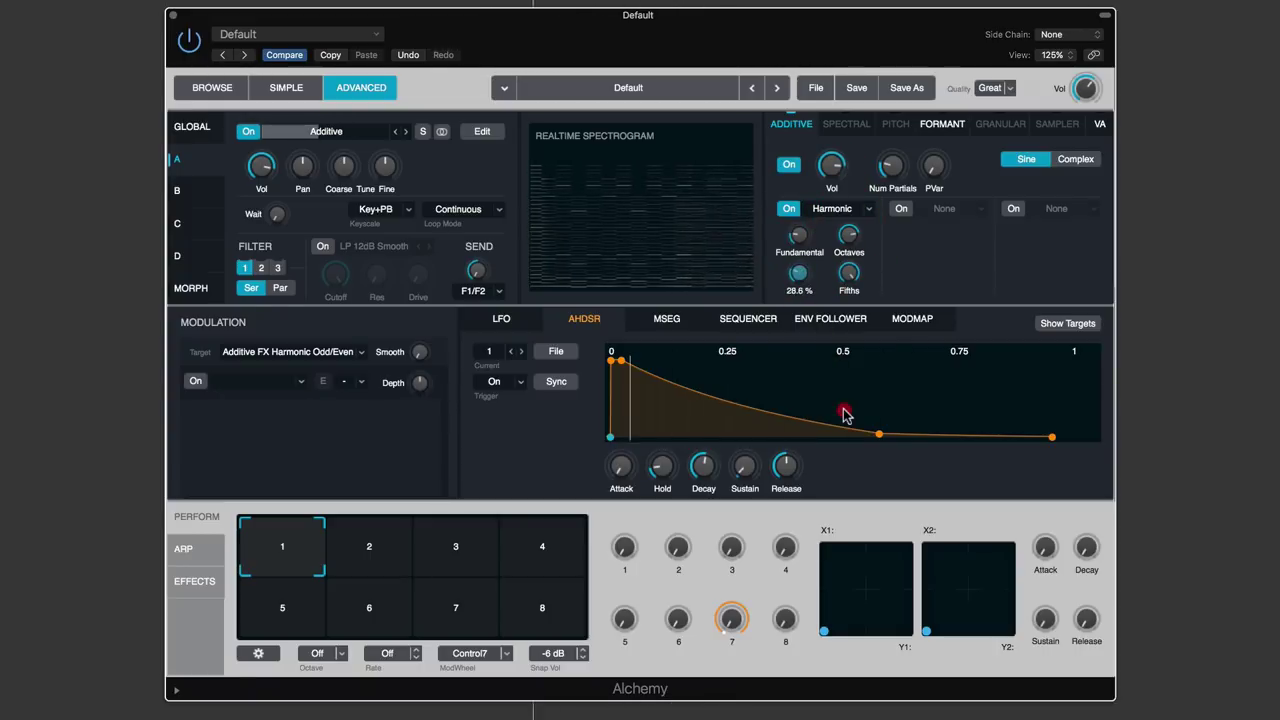
Bring Harmonic Octaves down to 54.2% and set the amp envelope decay to about 0.98 s
left_click(848, 235)
left_click(858, 277)
left_click_drag(858, 277, 860, 290)
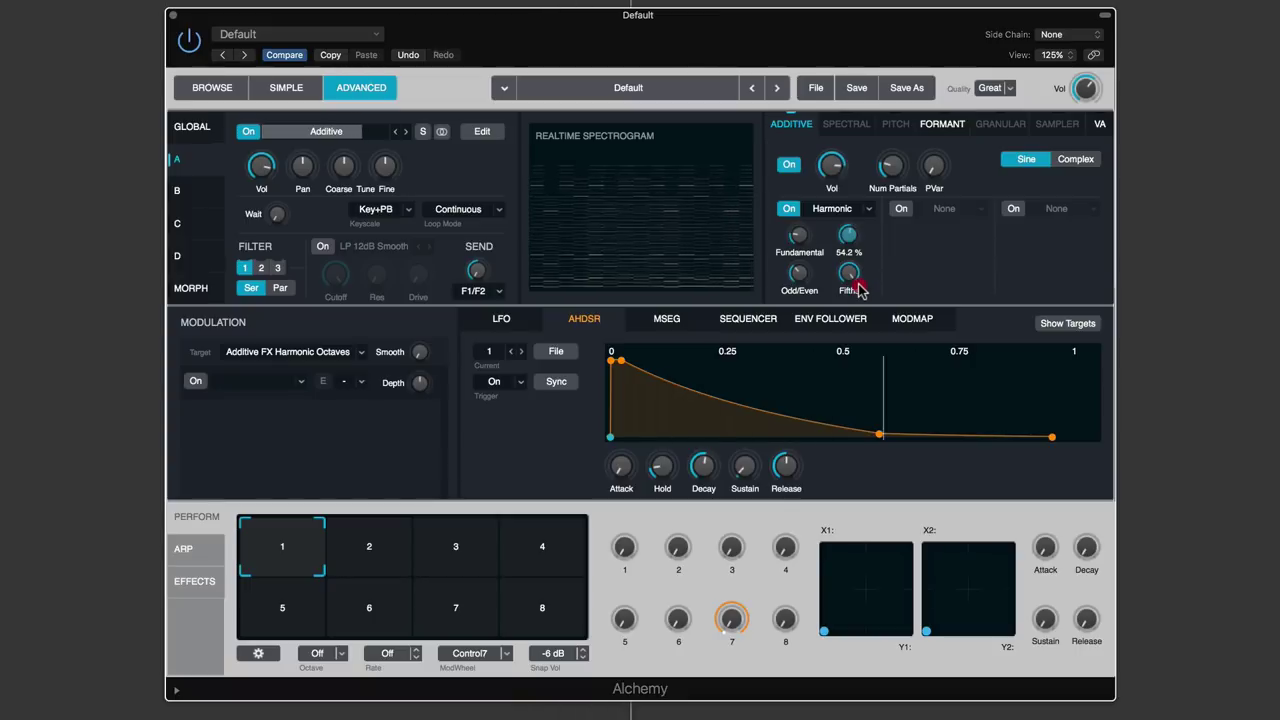
left_click(860, 290)
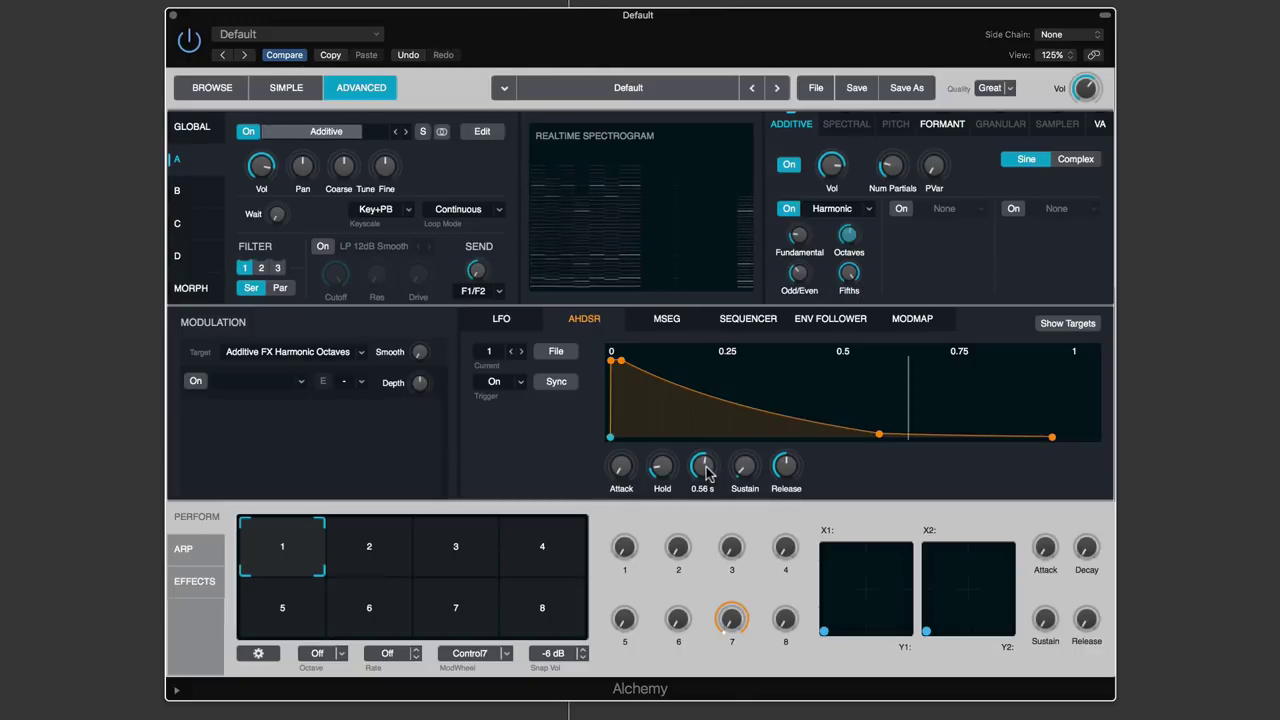
left_click_drag(704, 466, 706, 460)
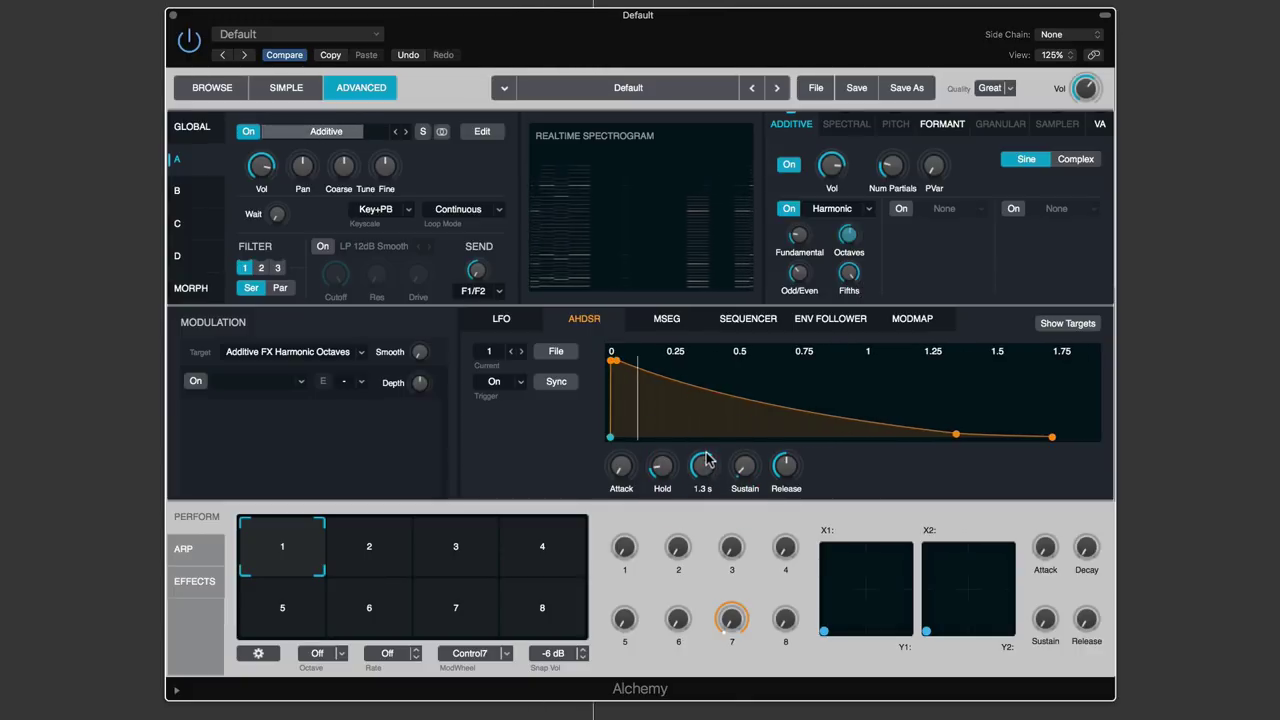
left_click_drag(706, 460, 702, 460)
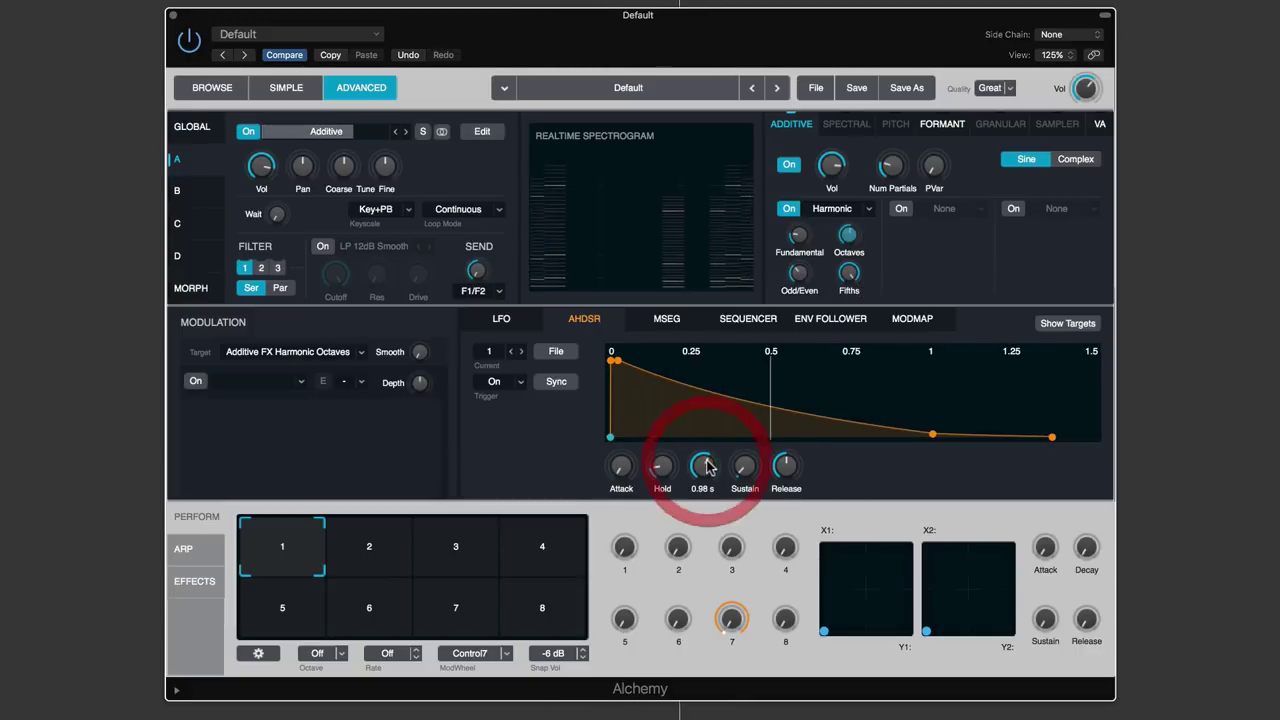
Turn on the second effect slot as Stretch, with String about 38% and Amount near -24
left_click(904, 209)
left_click(940, 209)
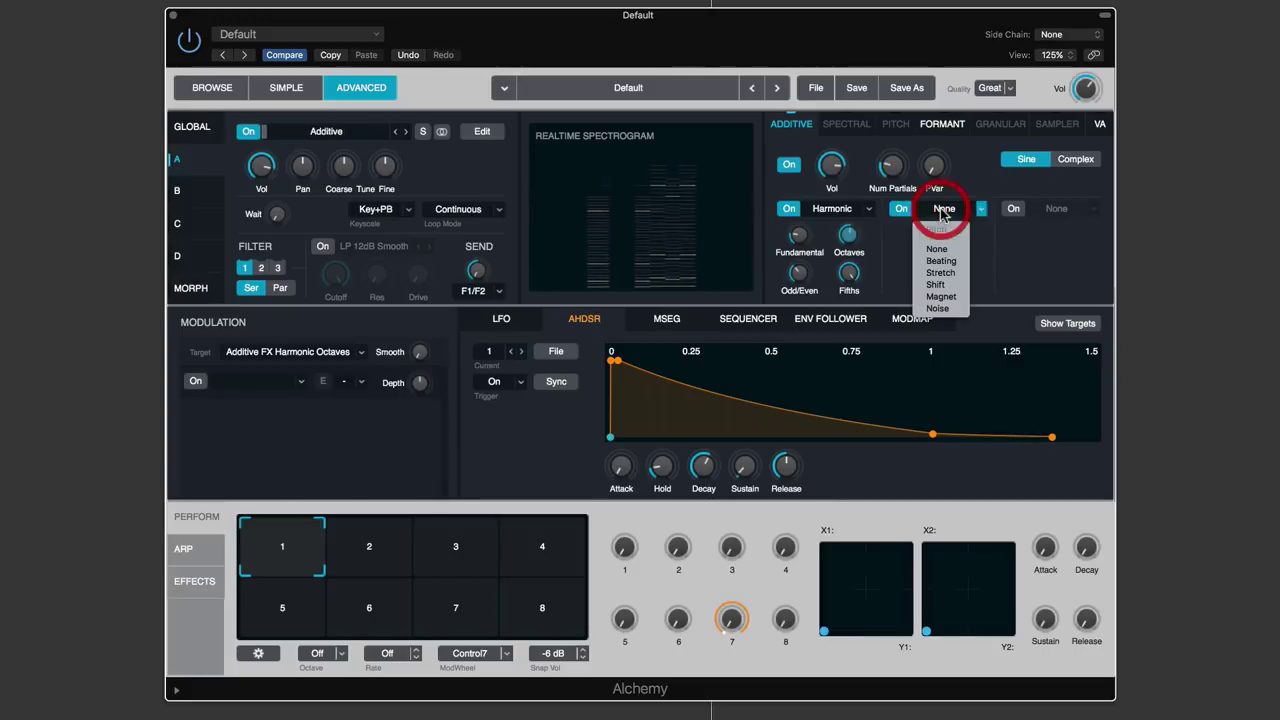
left_click(941, 273)
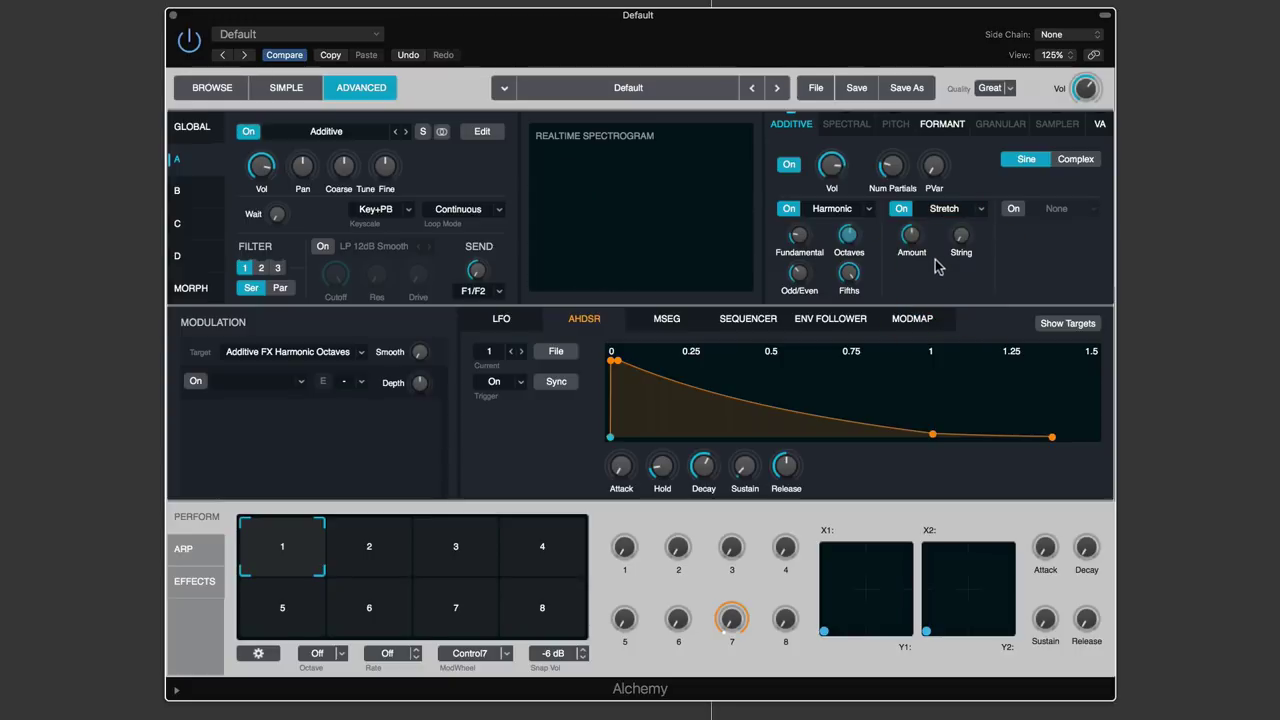
left_click_drag(960, 236, 957, 190)
left_click_drag(910, 236, 950, 245)
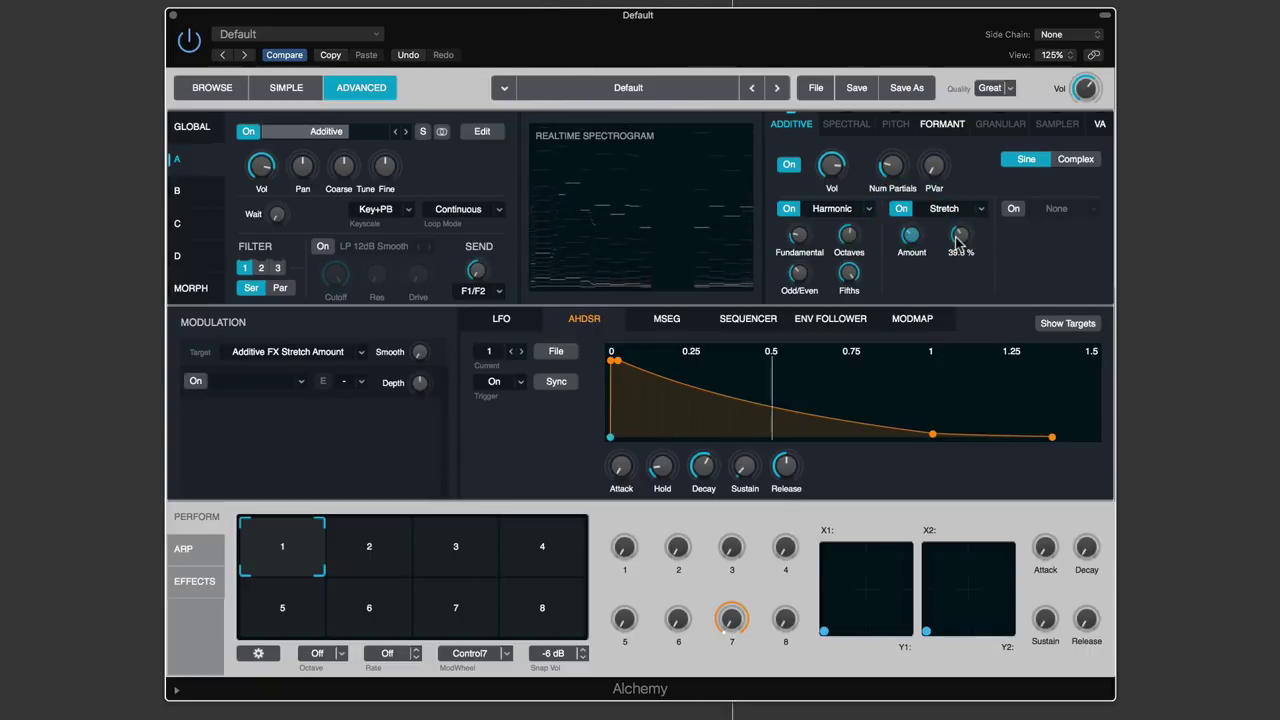
left_click(944, 208)
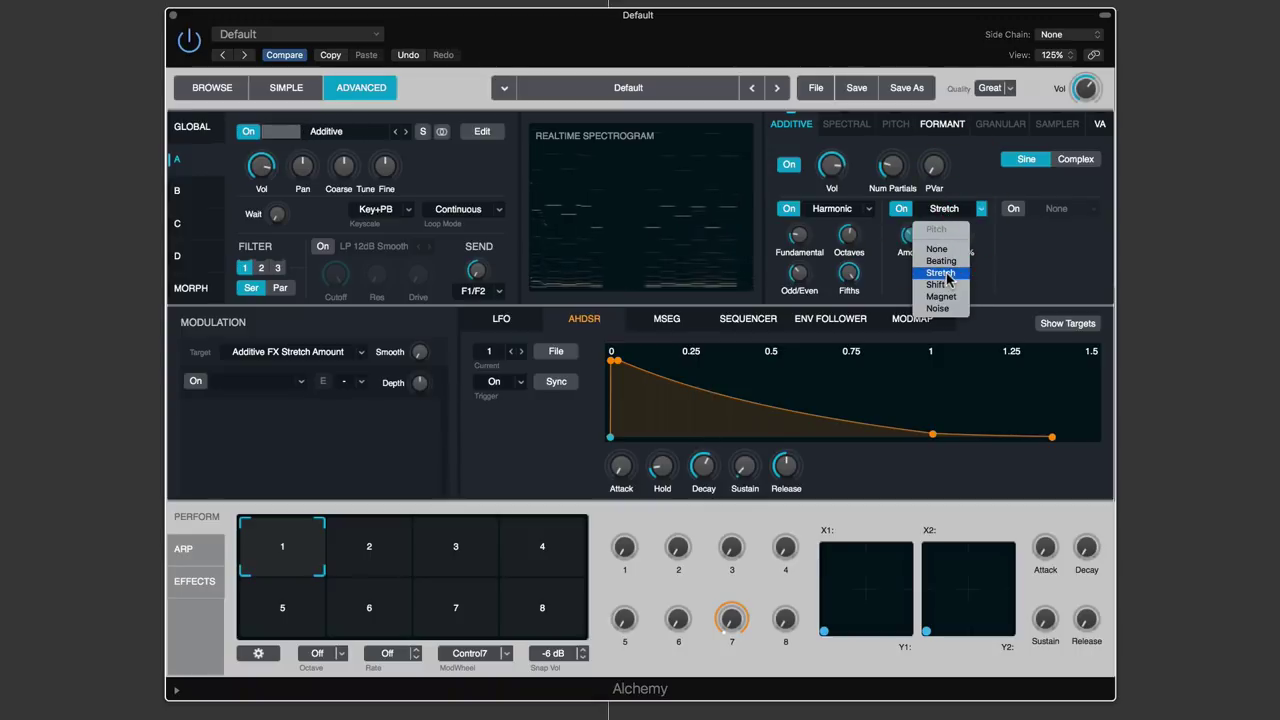
Switch the second slot to Shift and tune its Pitch and Freq, leaving Freq around -196 Hz
left_click(942, 285)
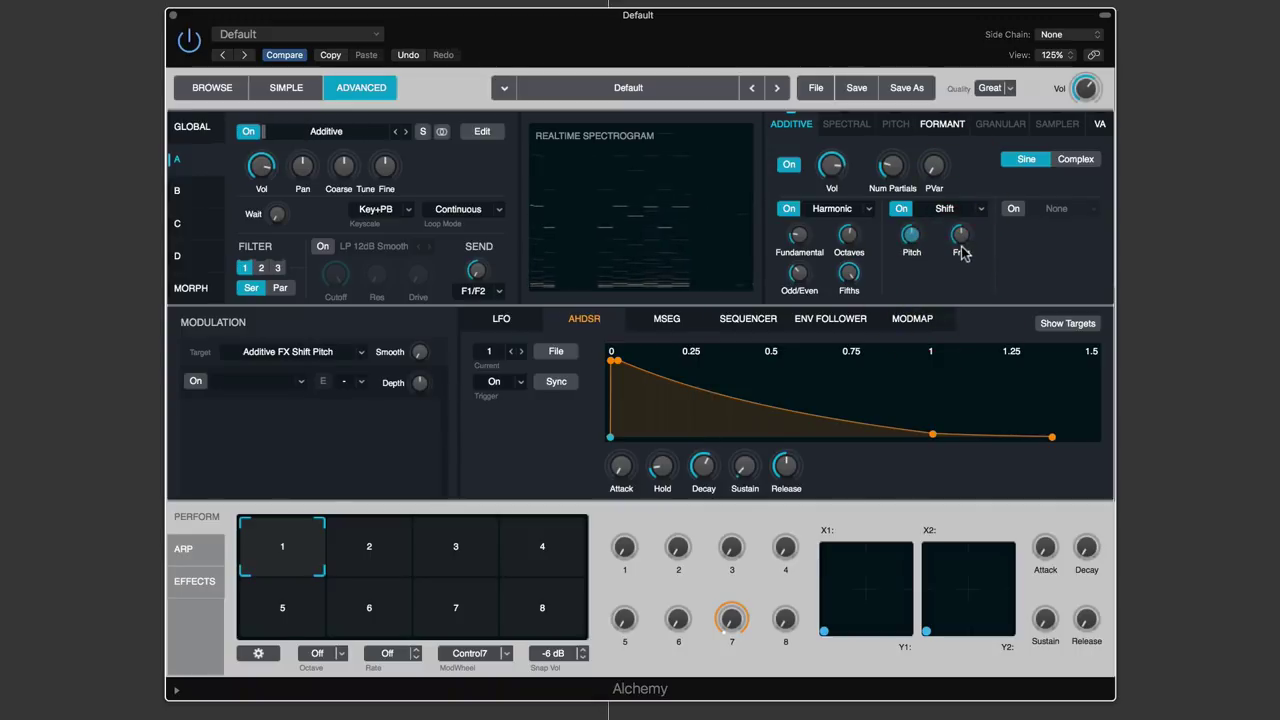
left_click_drag(963, 240, 967, 210)
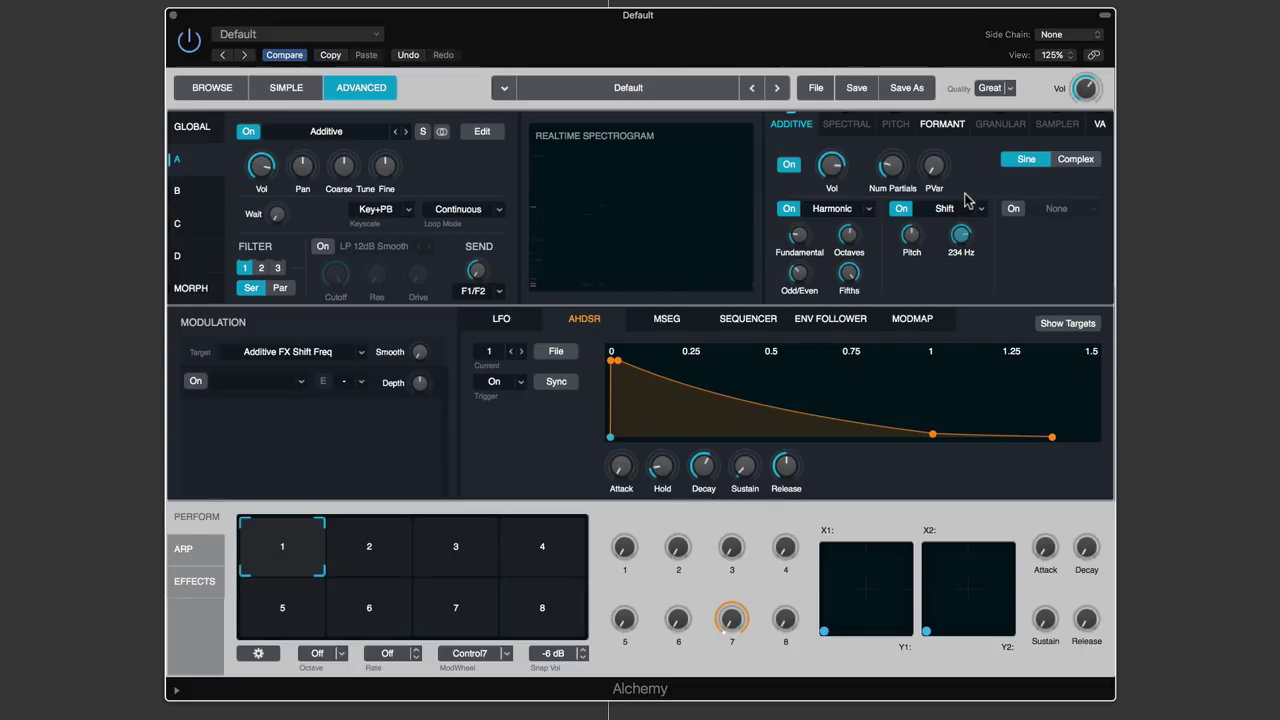
left_click(912, 236)
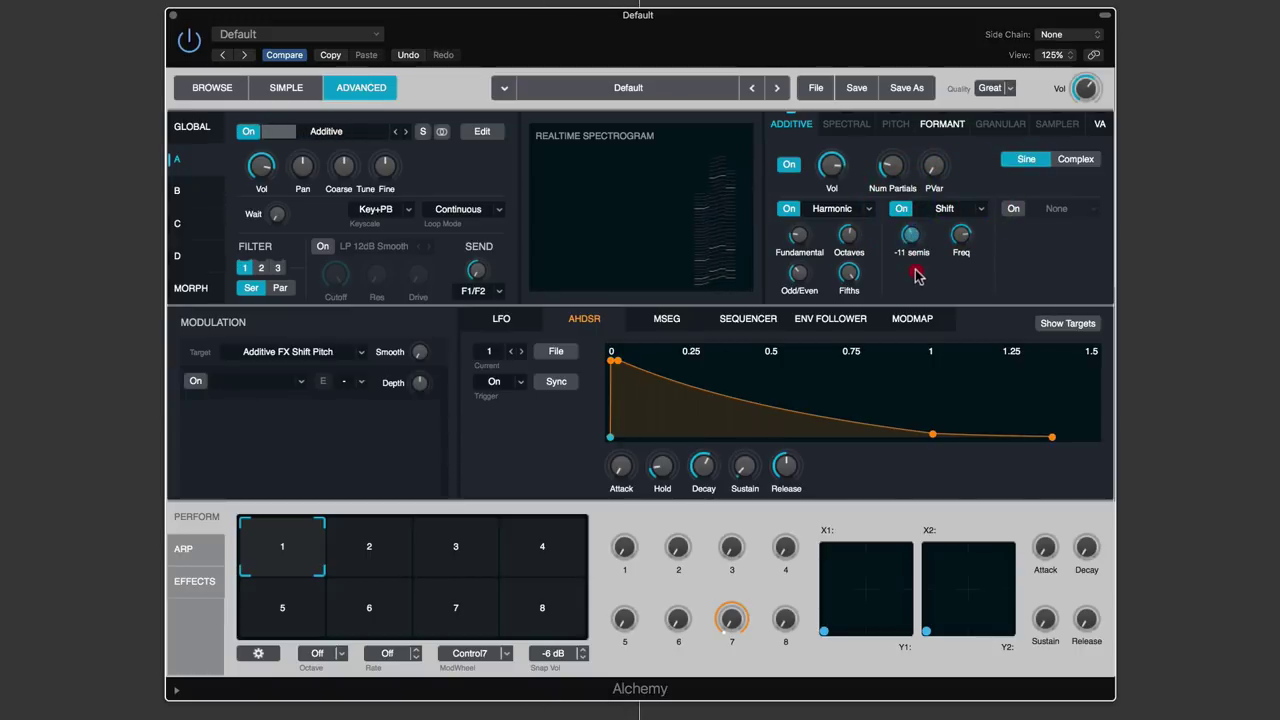
left_click(912, 237)
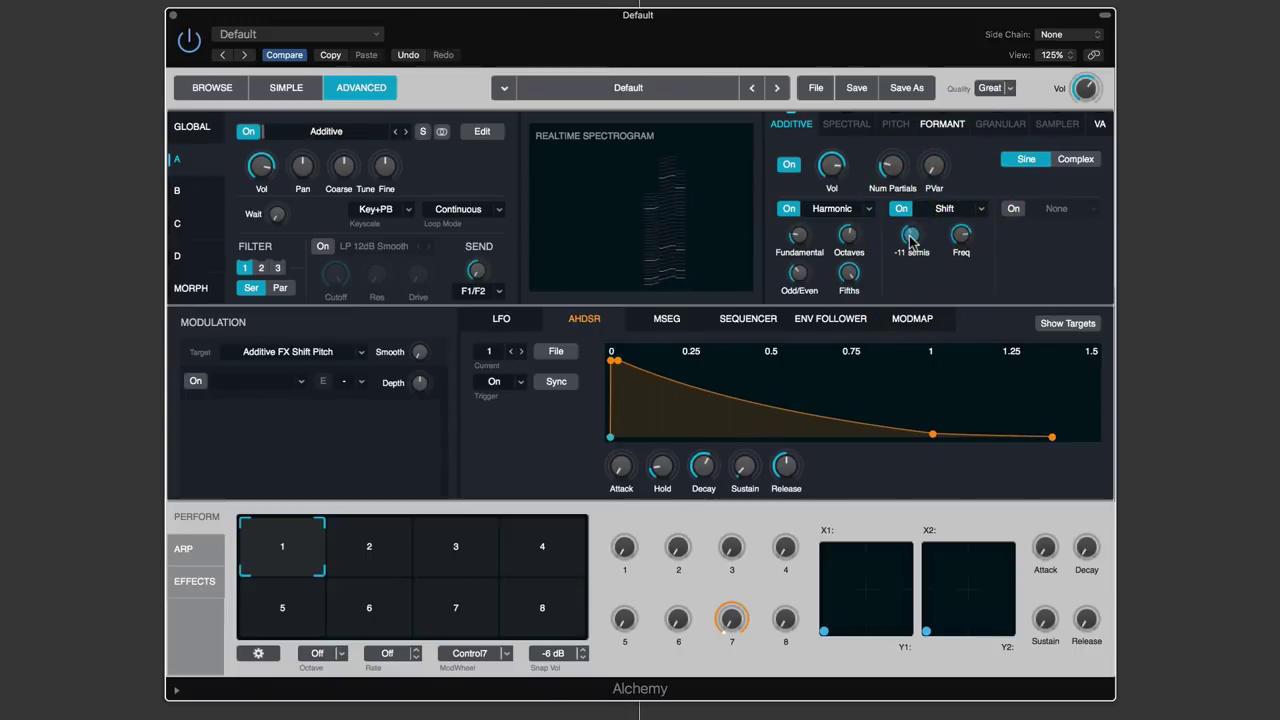
mouse_move(912, 240)
left_mouse_down()
mouse_move(912, 222)
mouse_move(913, 265)
mouse_move(912, 250)
left_mouse_up()
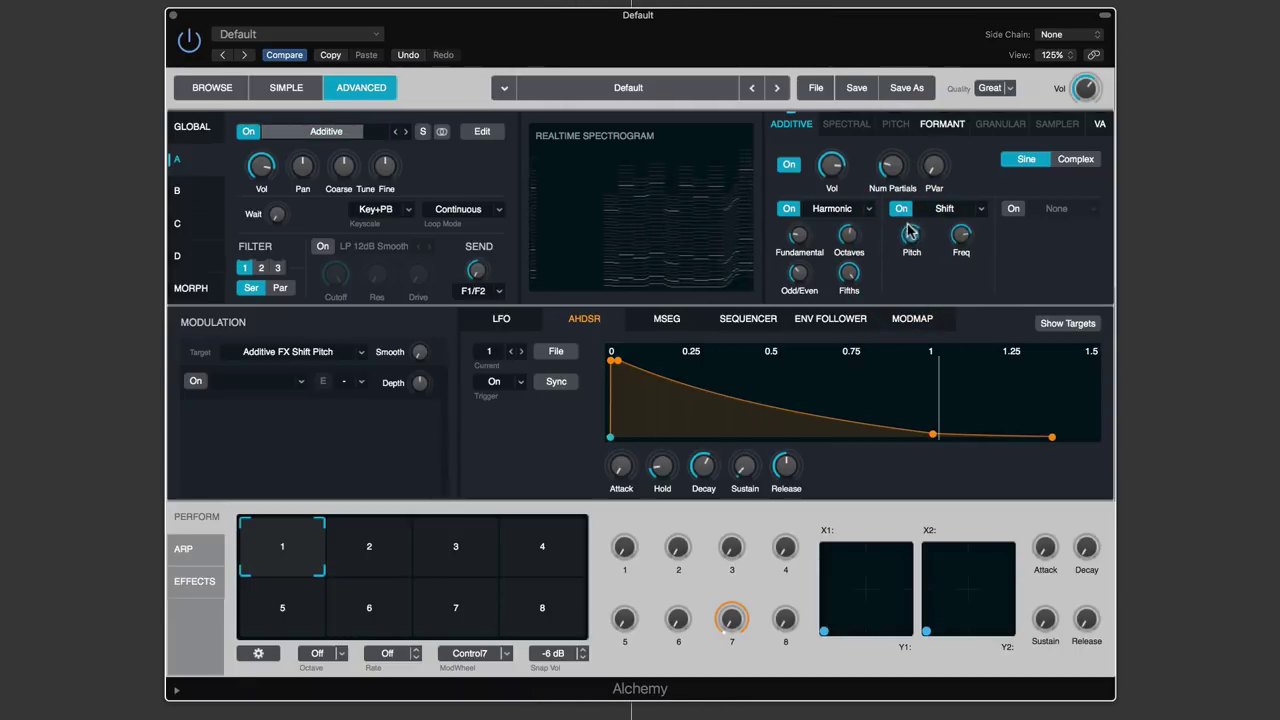
left_click(911, 236)
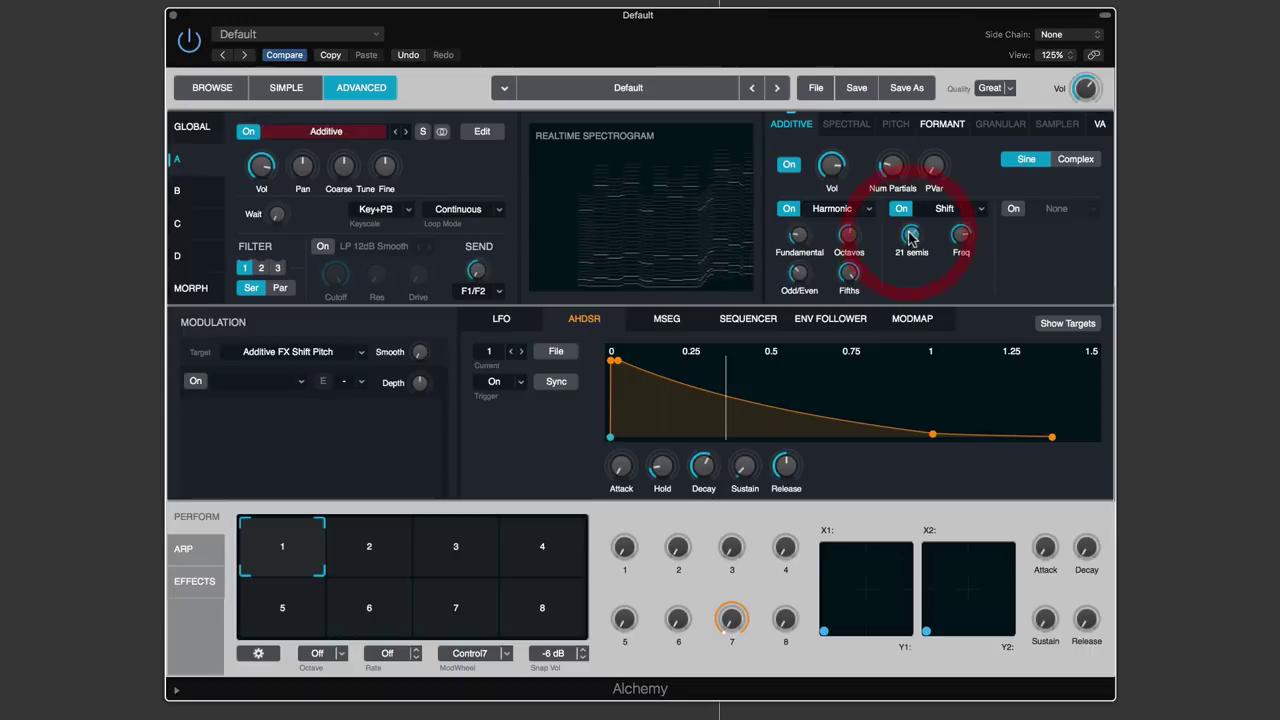
left_click(962, 238)
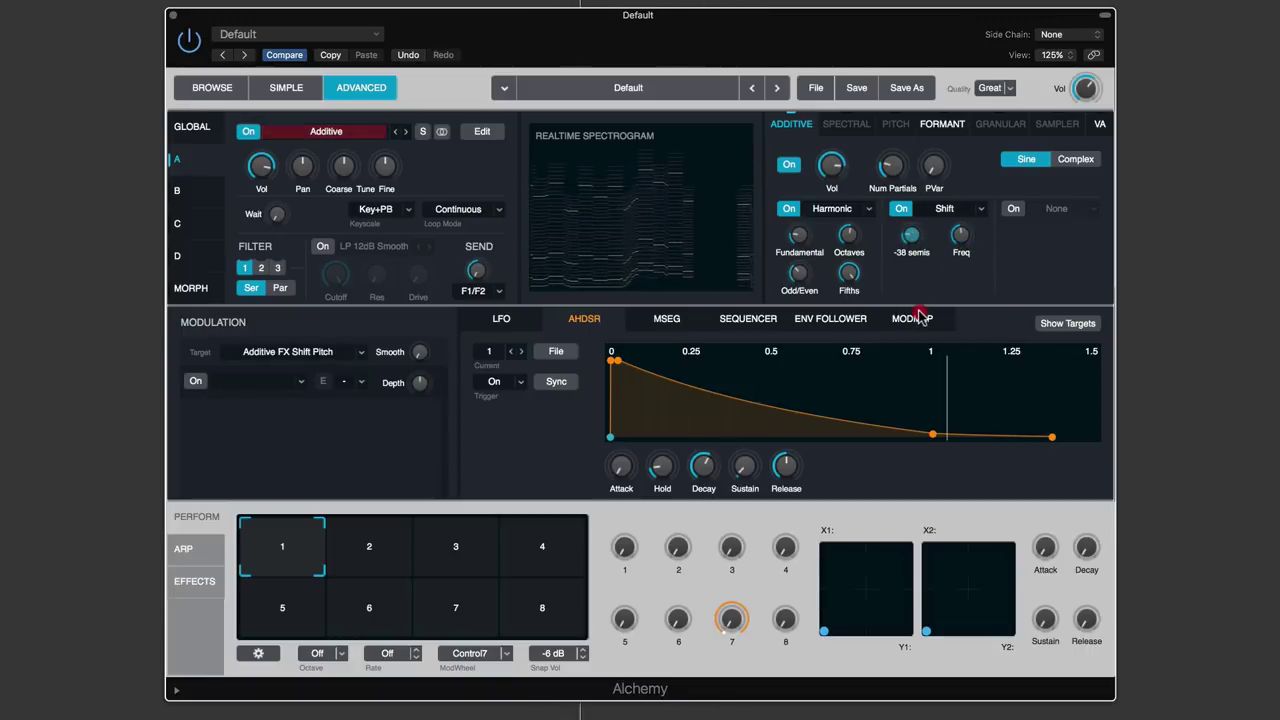
left_click_drag(912, 249, 972, 296)
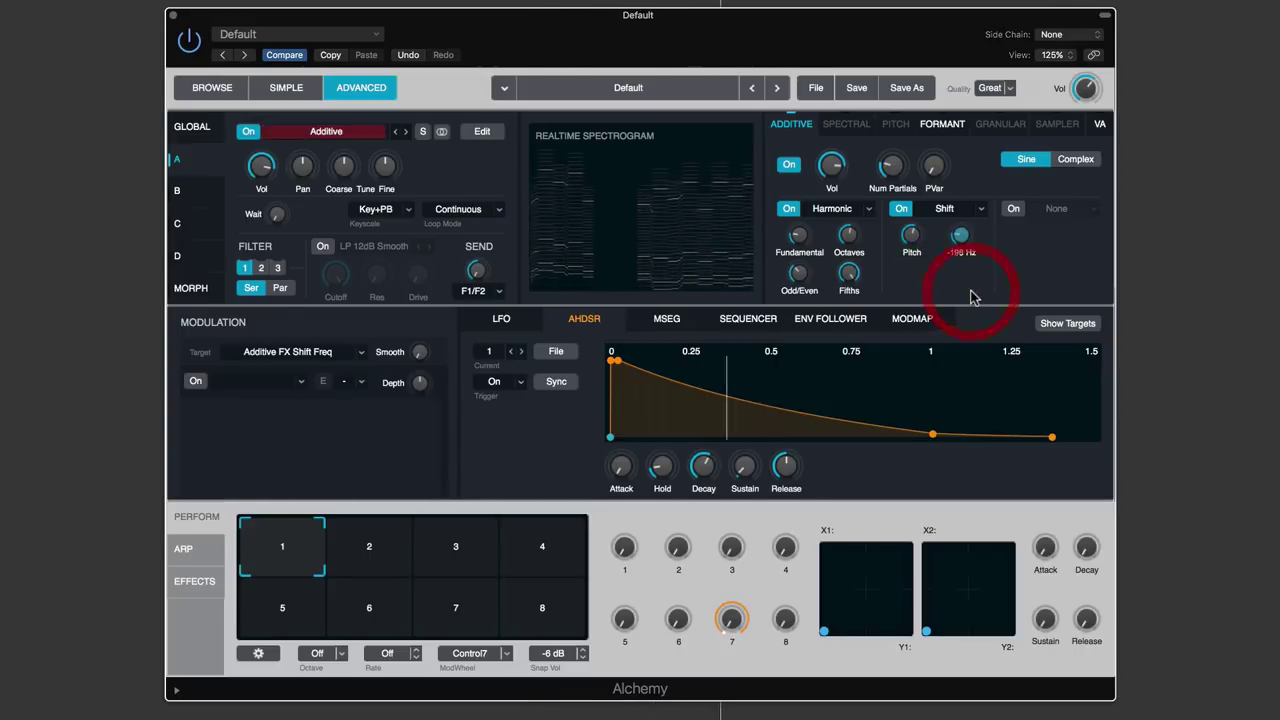
left_click(940, 210)
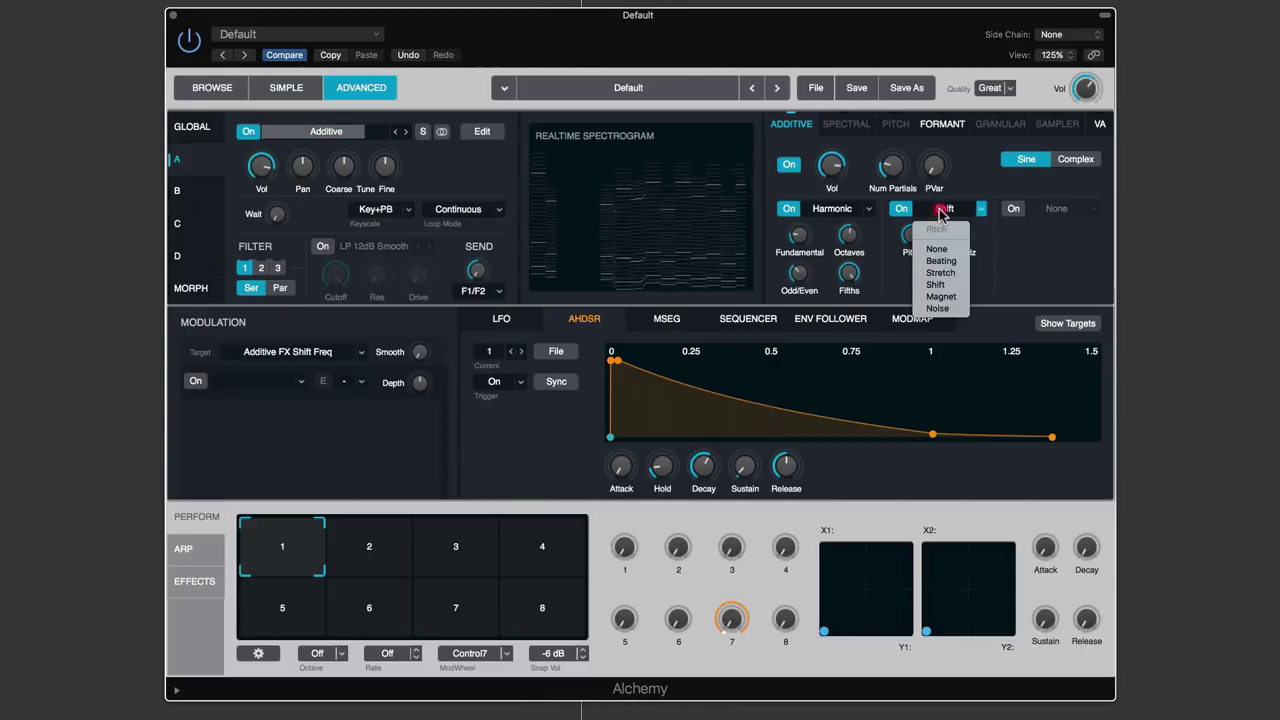
Set the second slot to Magnet and inspect its Amount (32.9%) and Pitch (46 semis)
left_click(940, 286)
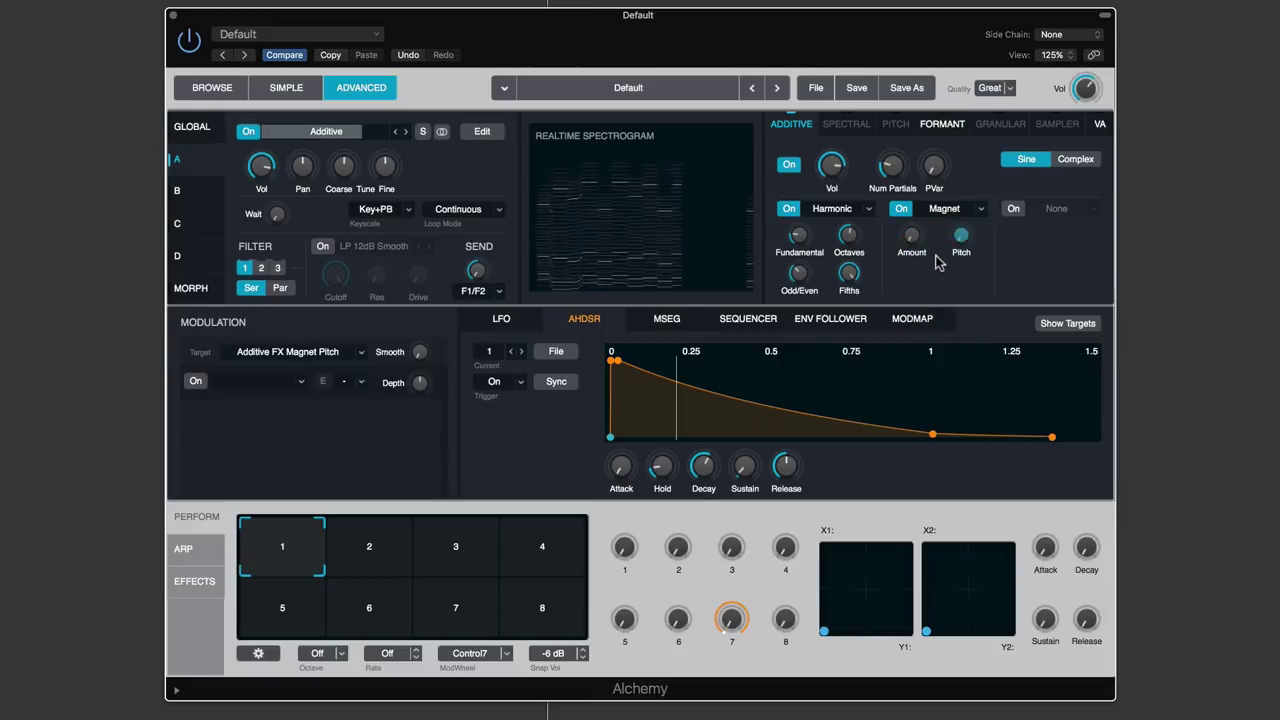
left_click(944, 208)
left_click(918, 236)
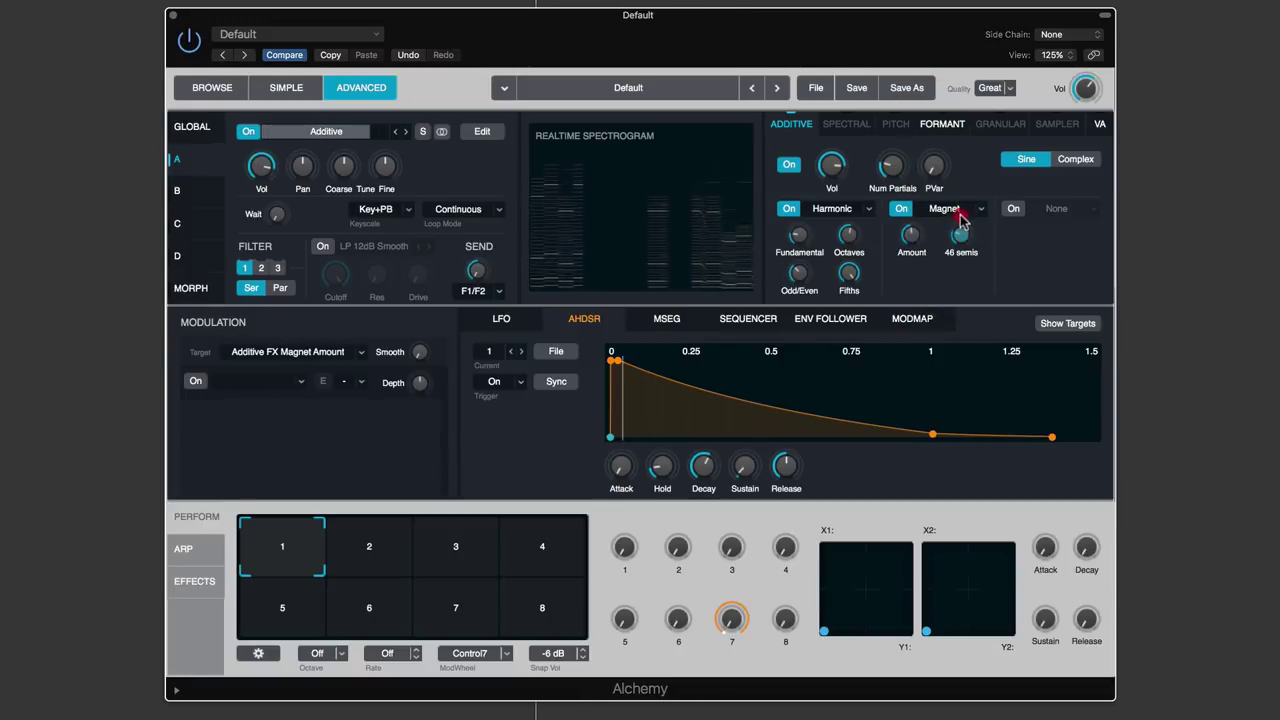
left_click(961, 236)
left_click(910, 235)
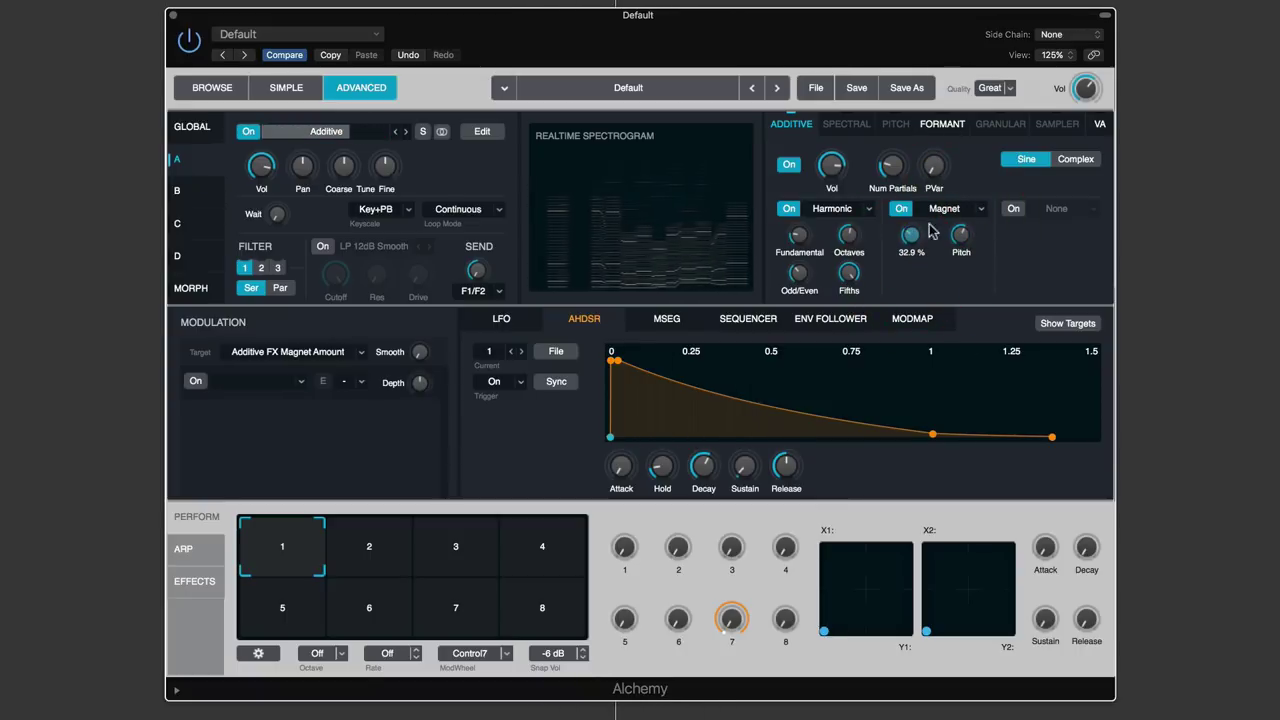
left_click(1014, 208)
Put Auto Pan in the third effect slot and raise the Magnet Pitch to 95 semis
left_click(1050, 214)
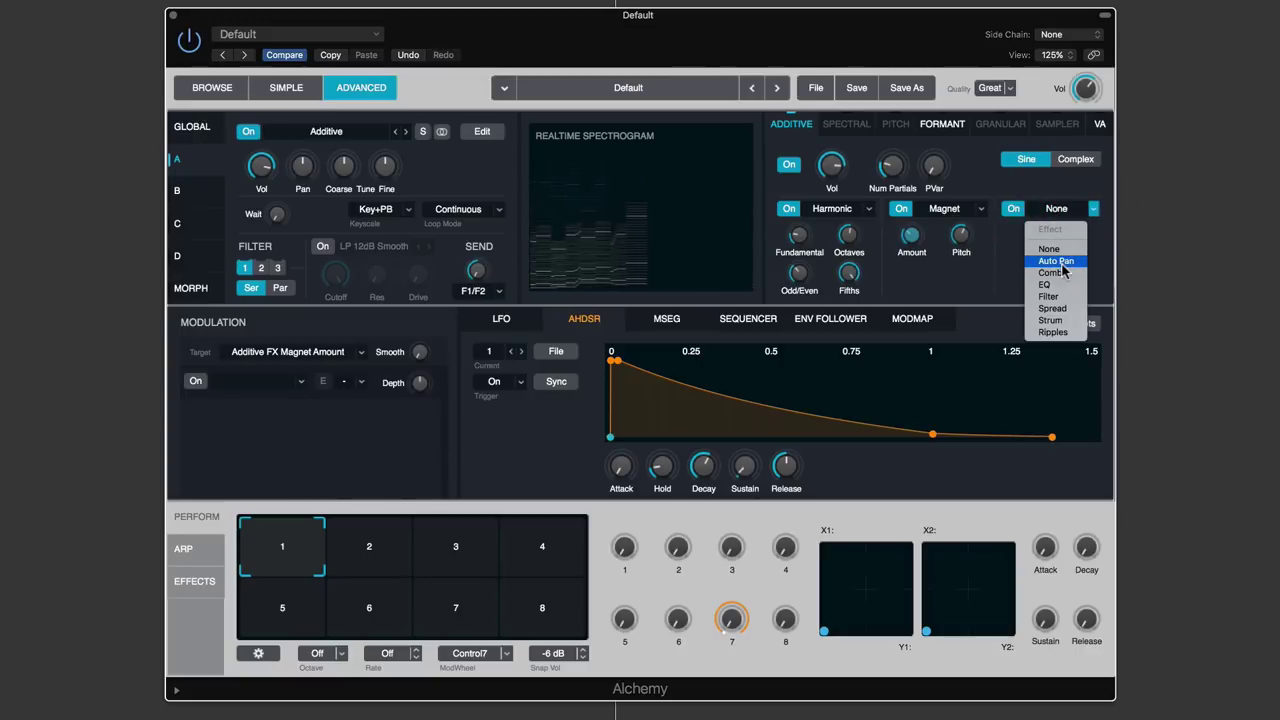
left_click(1065, 271)
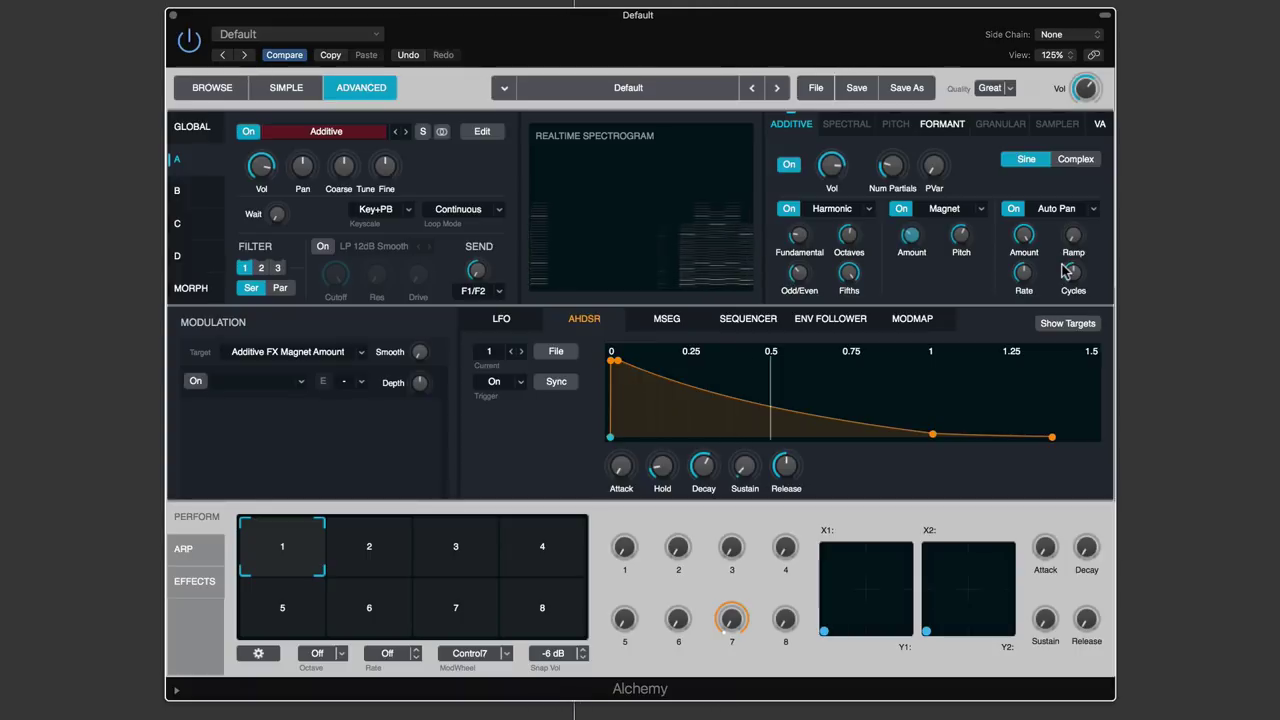
left_click(959, 236)
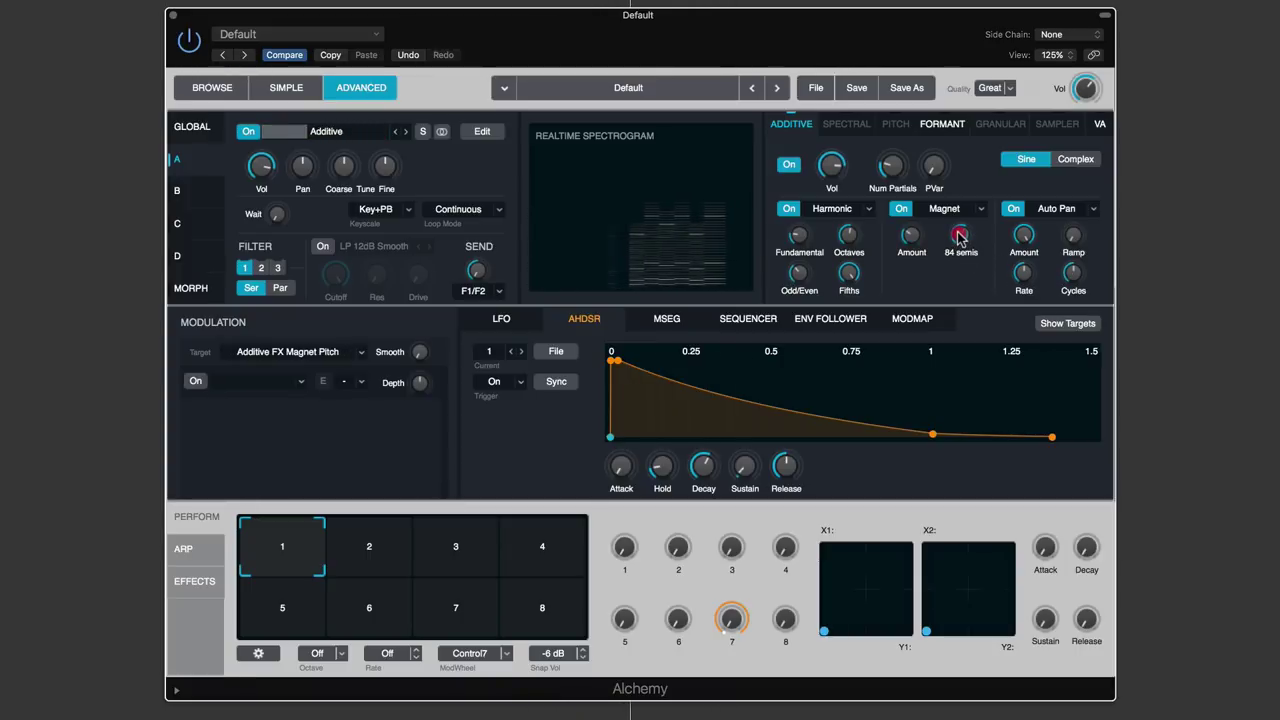
scroll(959, 236, "up", 2)
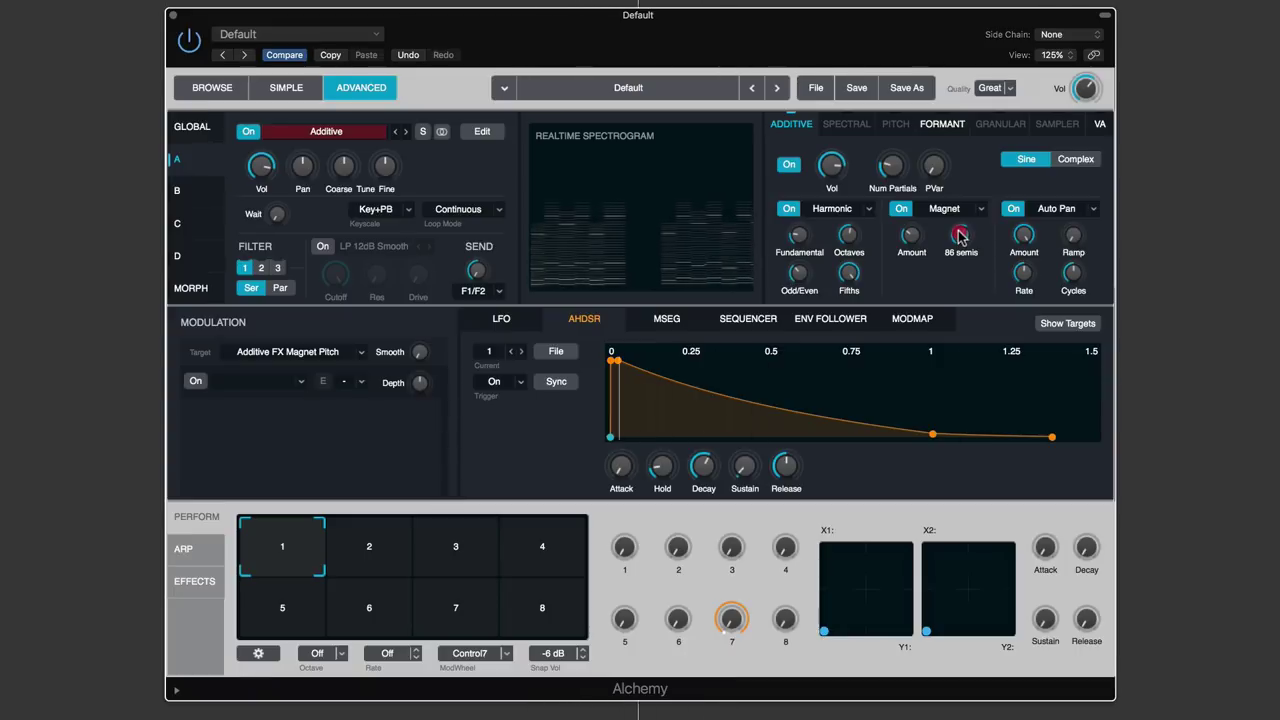
scroll(959, 236, "up", 2)
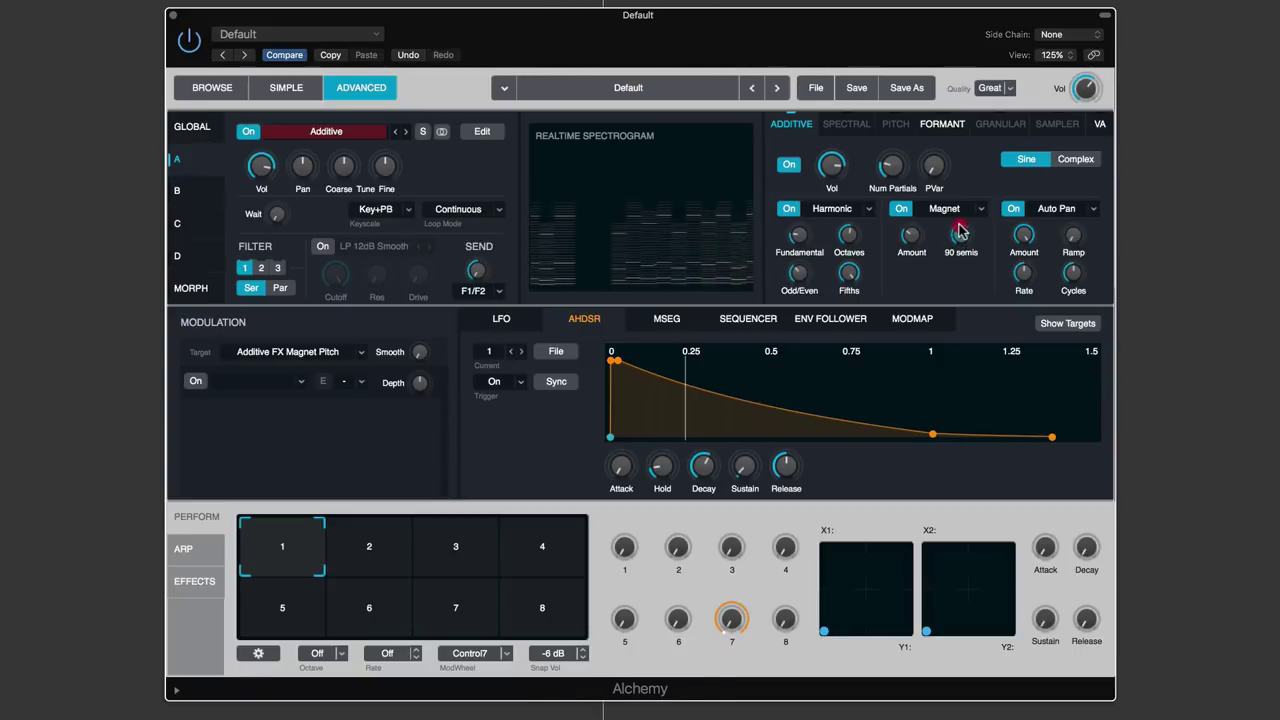
scroll(959, 232, "up", 3)
scroll(959, 229, "up", 2)
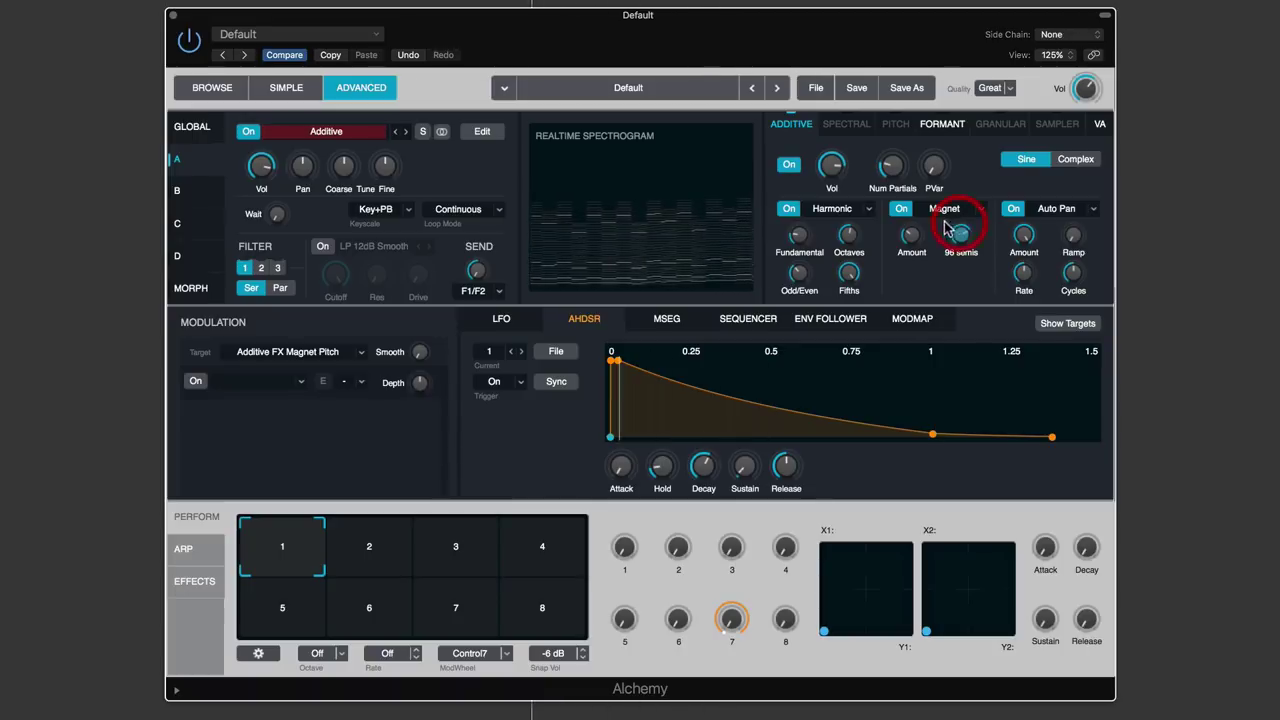
scroll(913, 240, "up", 2)
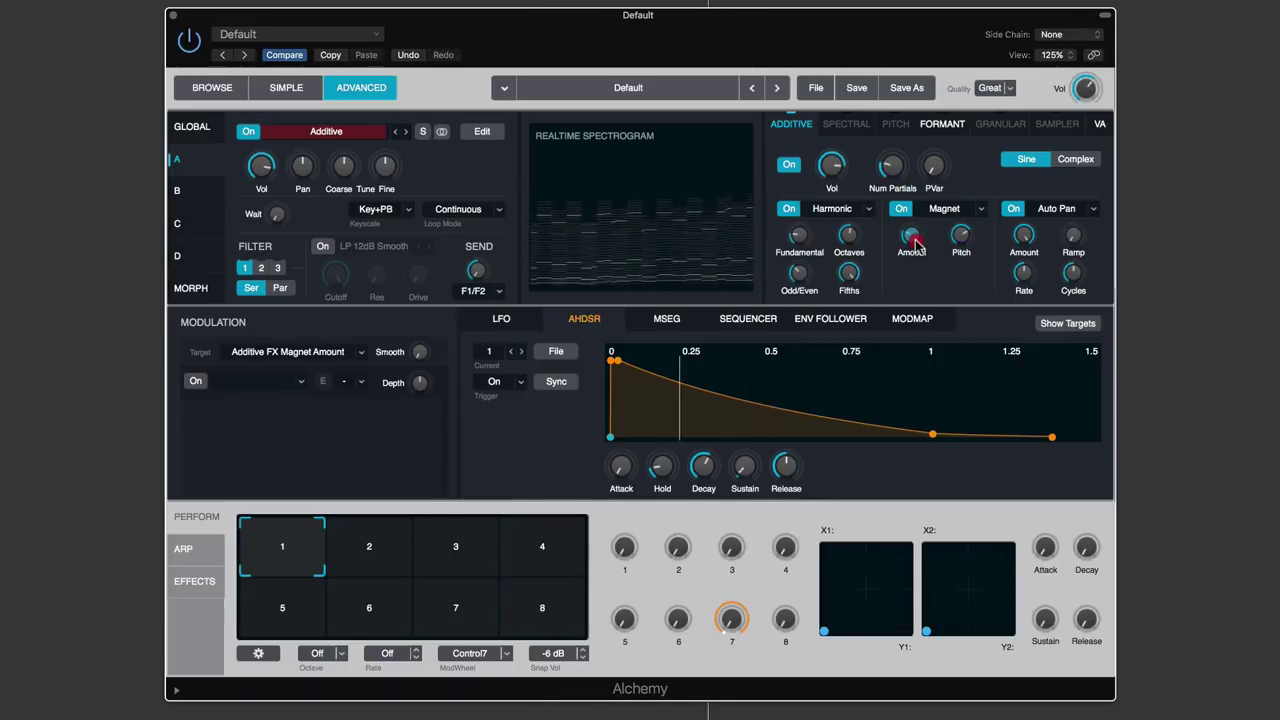
scroll(913, 240, "up", 5)
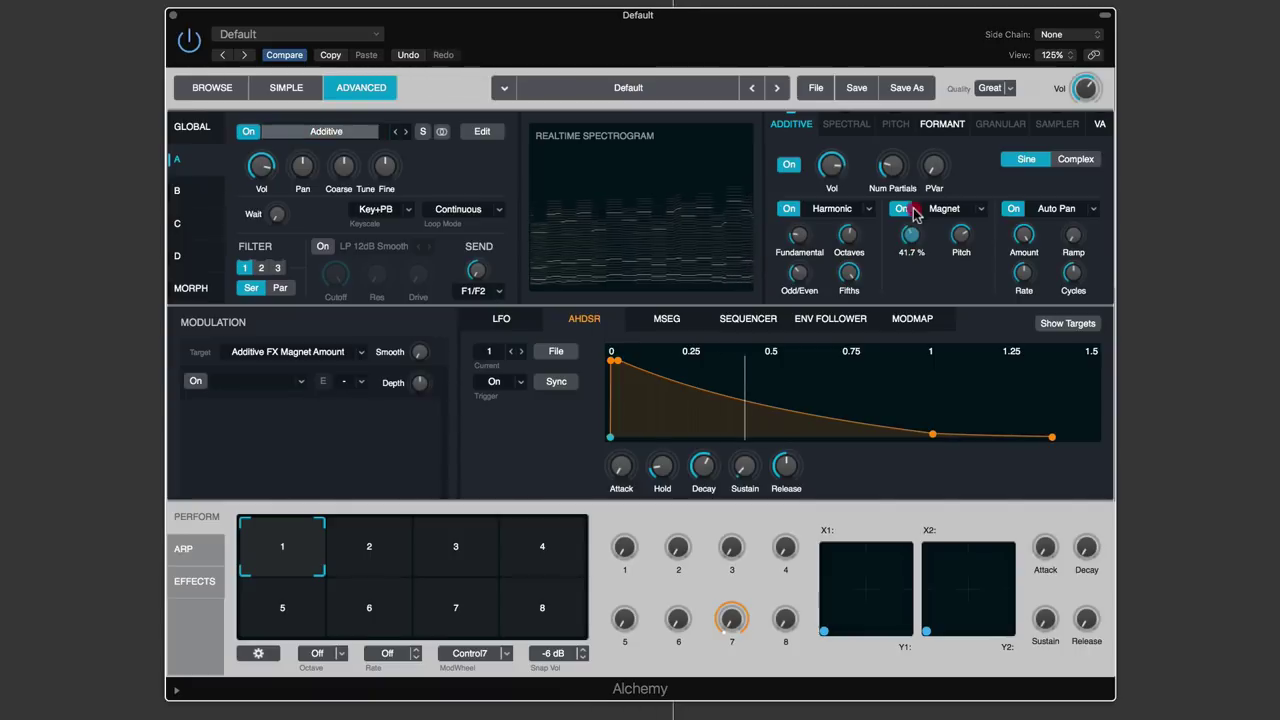
scroll(913, 232, "up", 1)
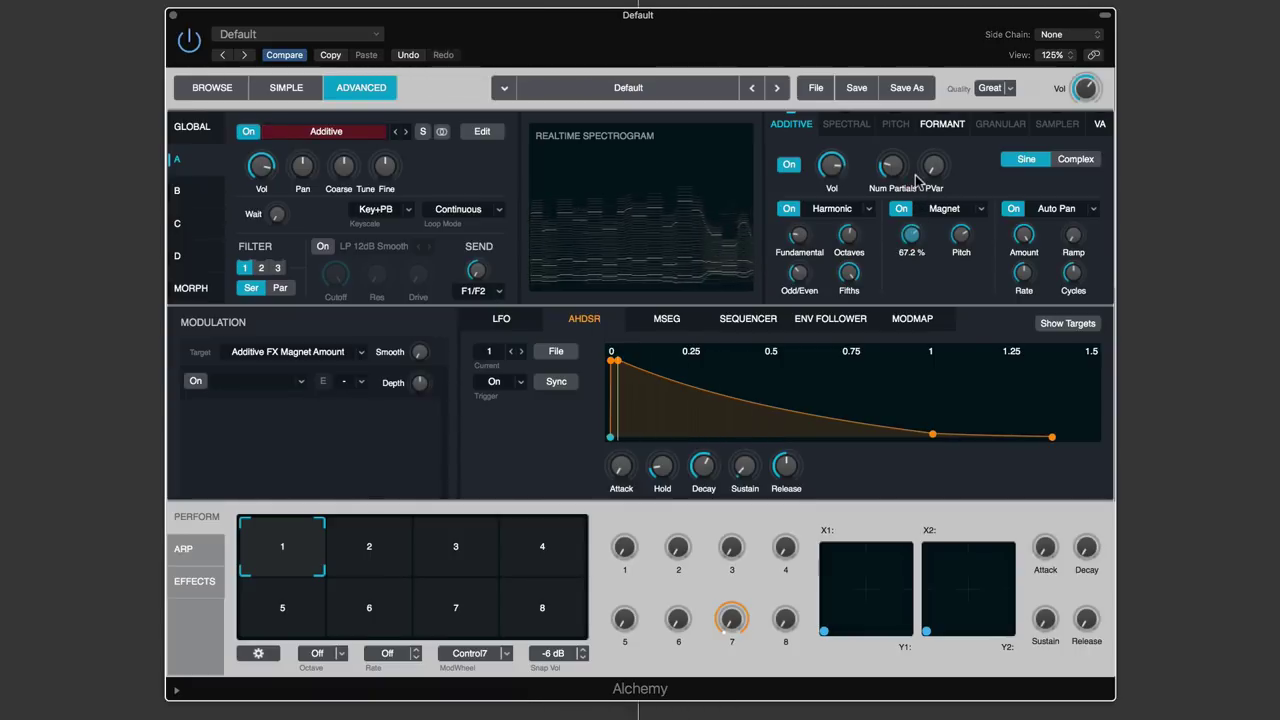
Lower the Magnet Amount to roughly 12–18% and adjust the Harmonic Octaves amount
mouse_move(891, 166)
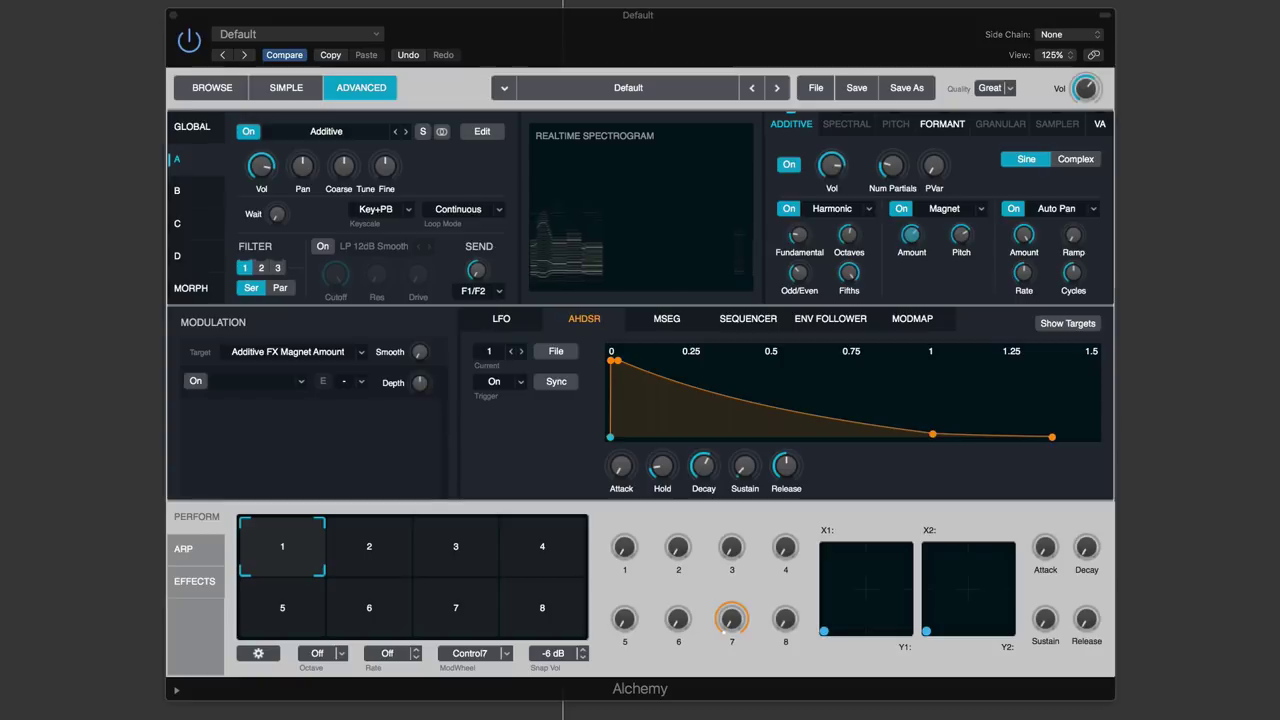
mouse_move(908, 243)
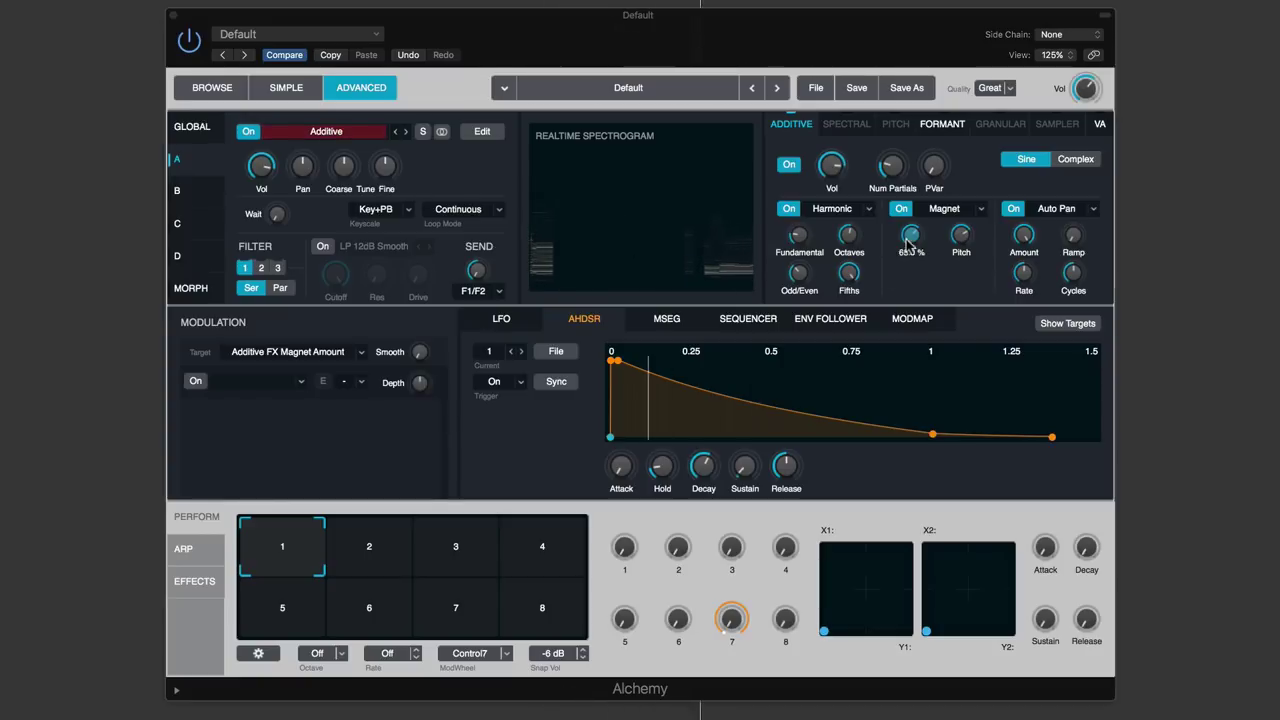
left_click_drag(908, 243, 915, 315)
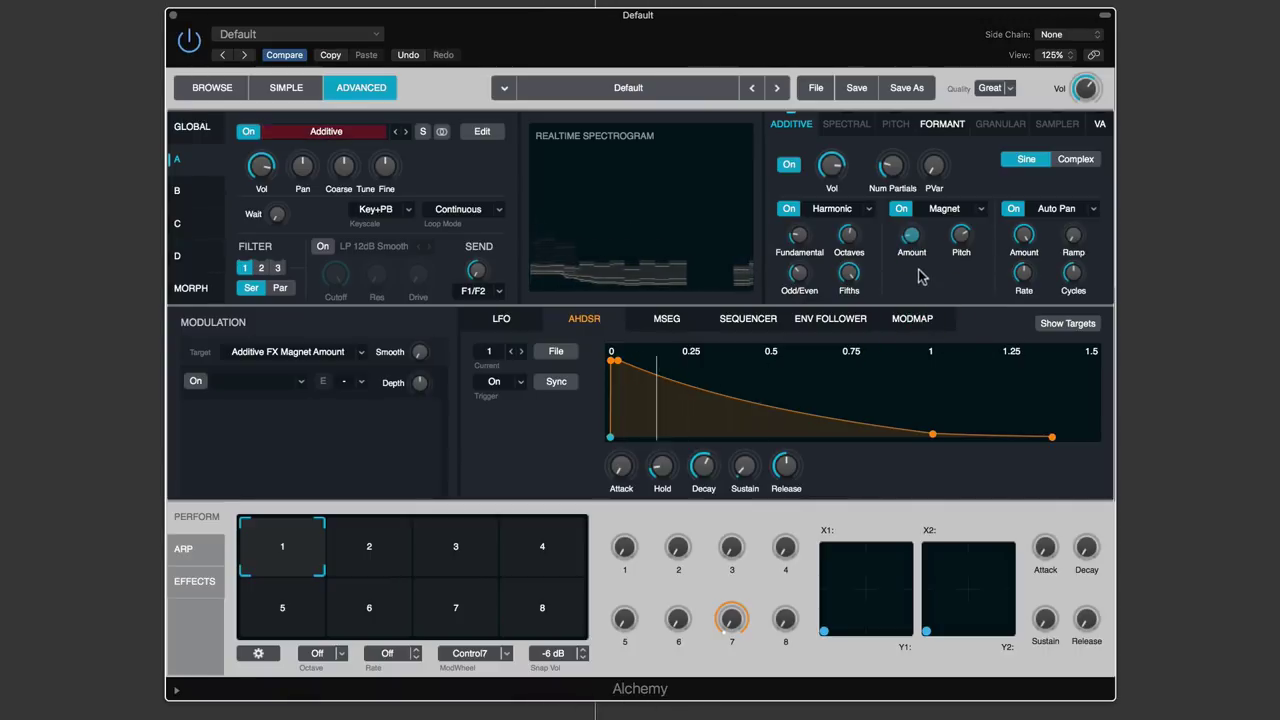
left_click_drag(852, 238, 852, 288)
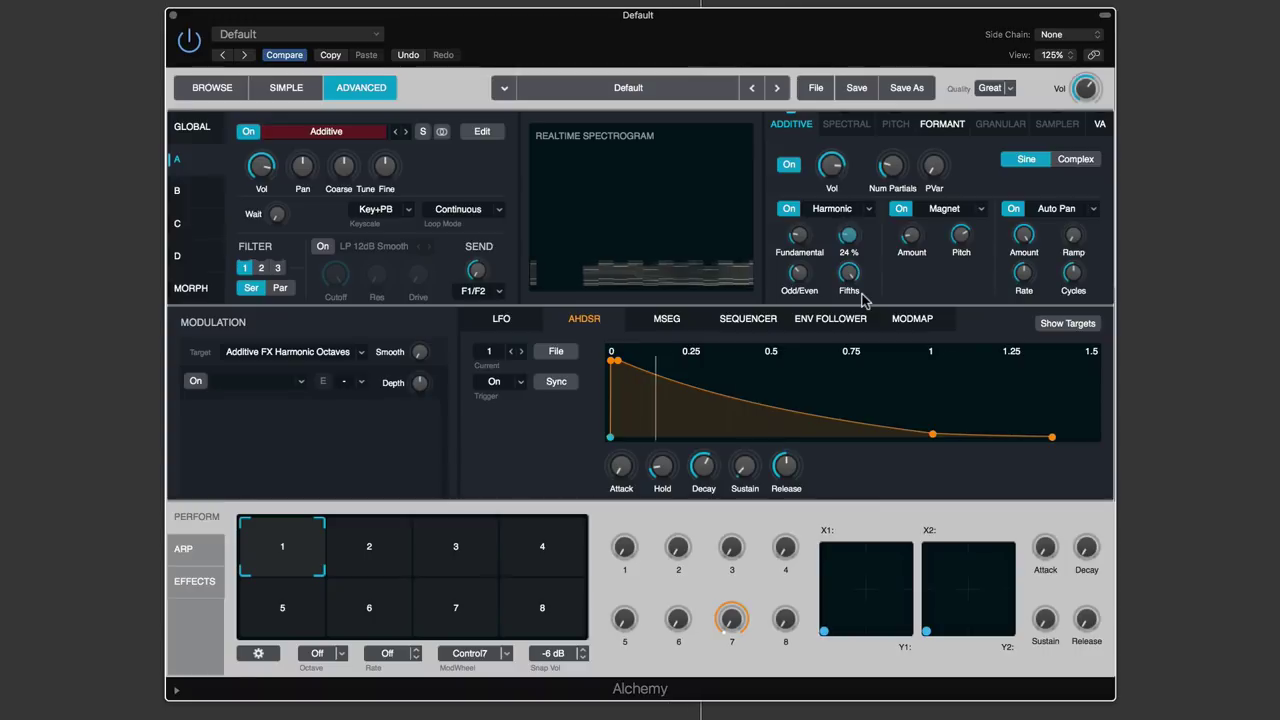
mouse_move(918, 244)
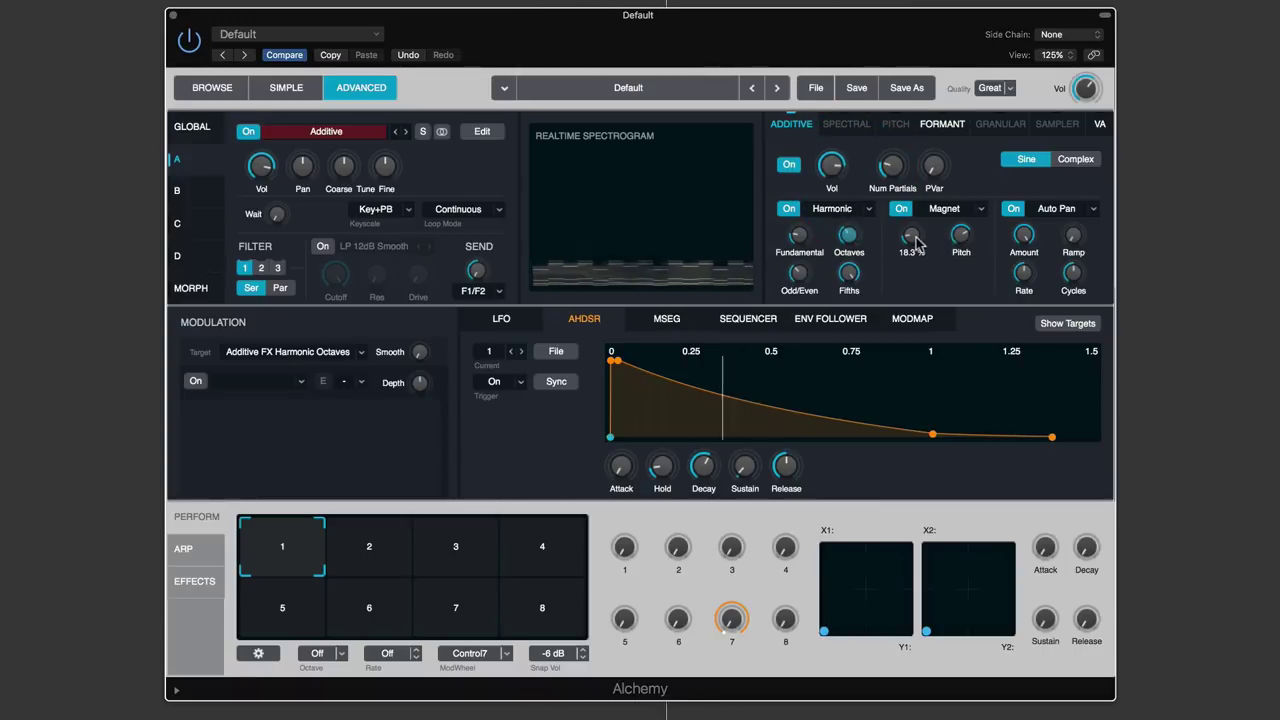
left_click_drag(918, 244, 922, 256)
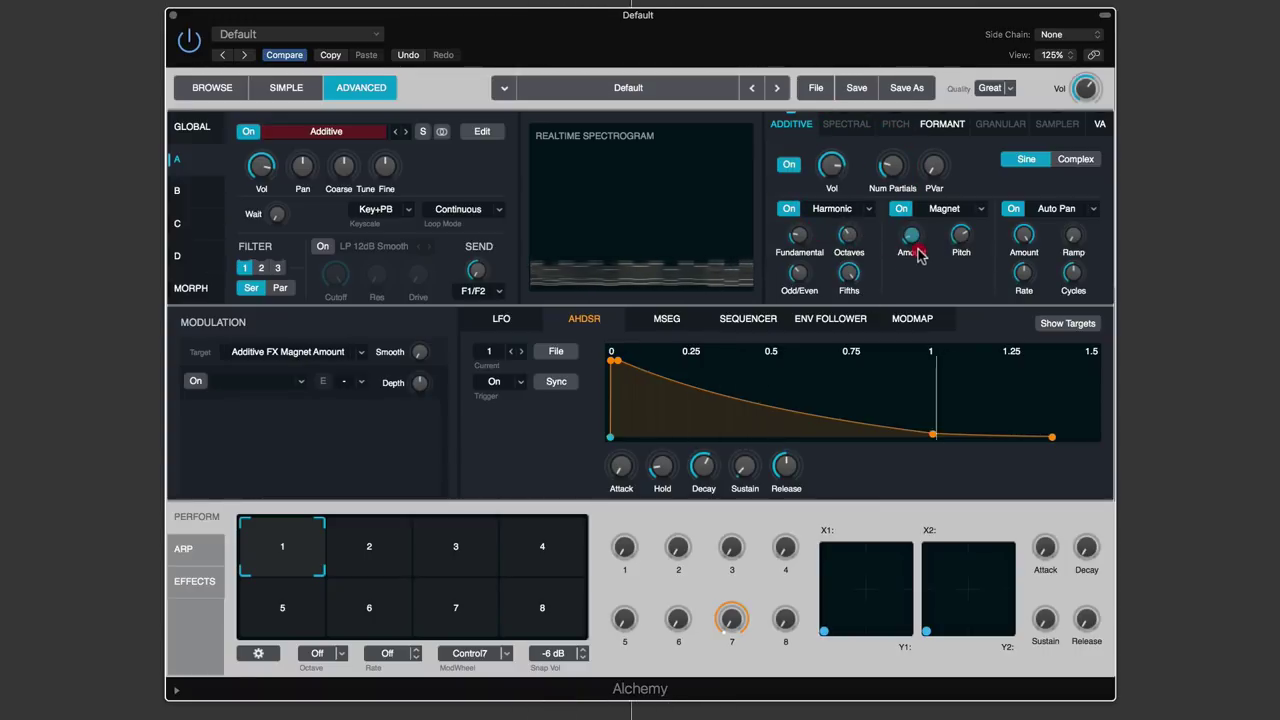
Swap the third additive effect slot from EQ to Comb, then settle on Filter
left_click(1058, 208)
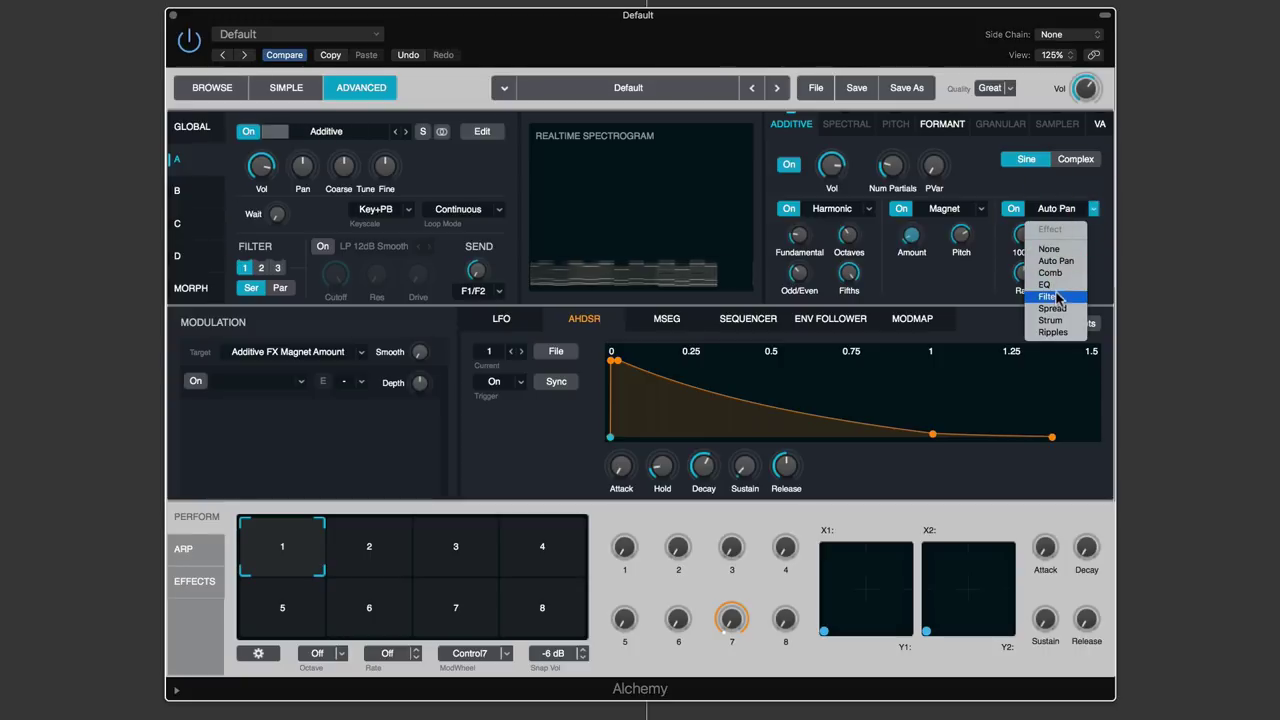
left_click(1050, 284)
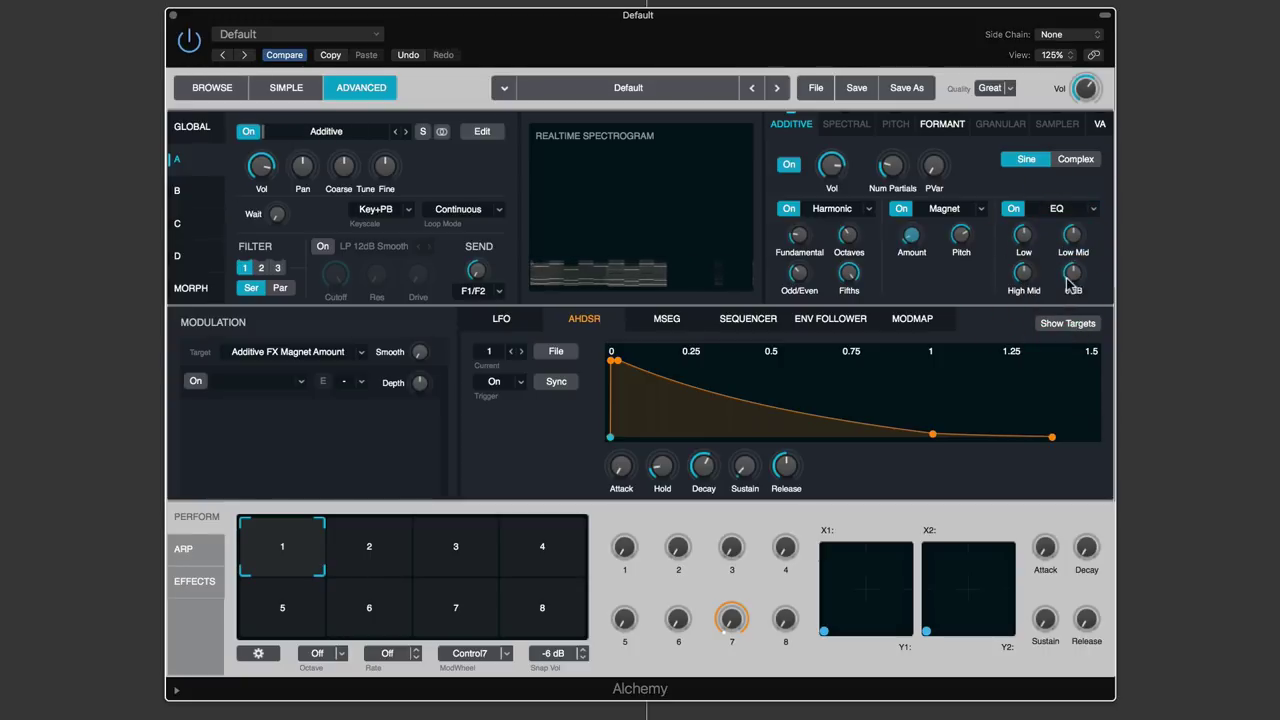
left_click(1066, 212)
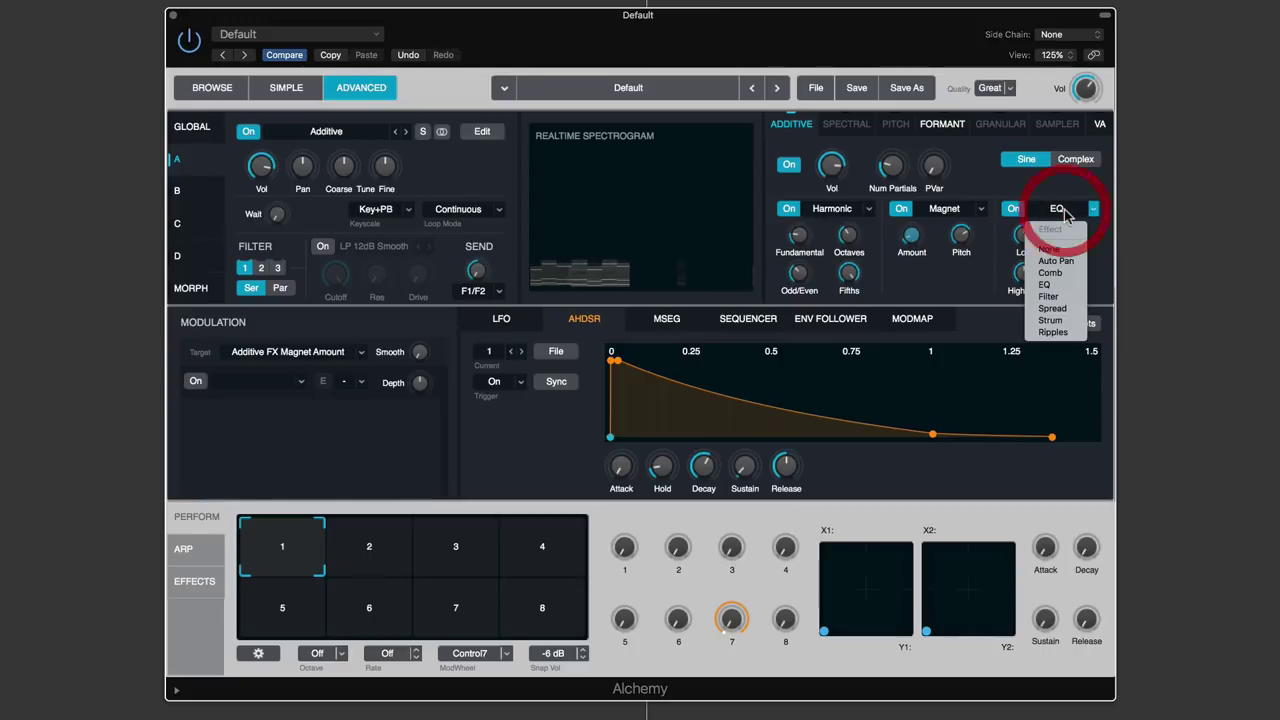
left_click(1060, 273)
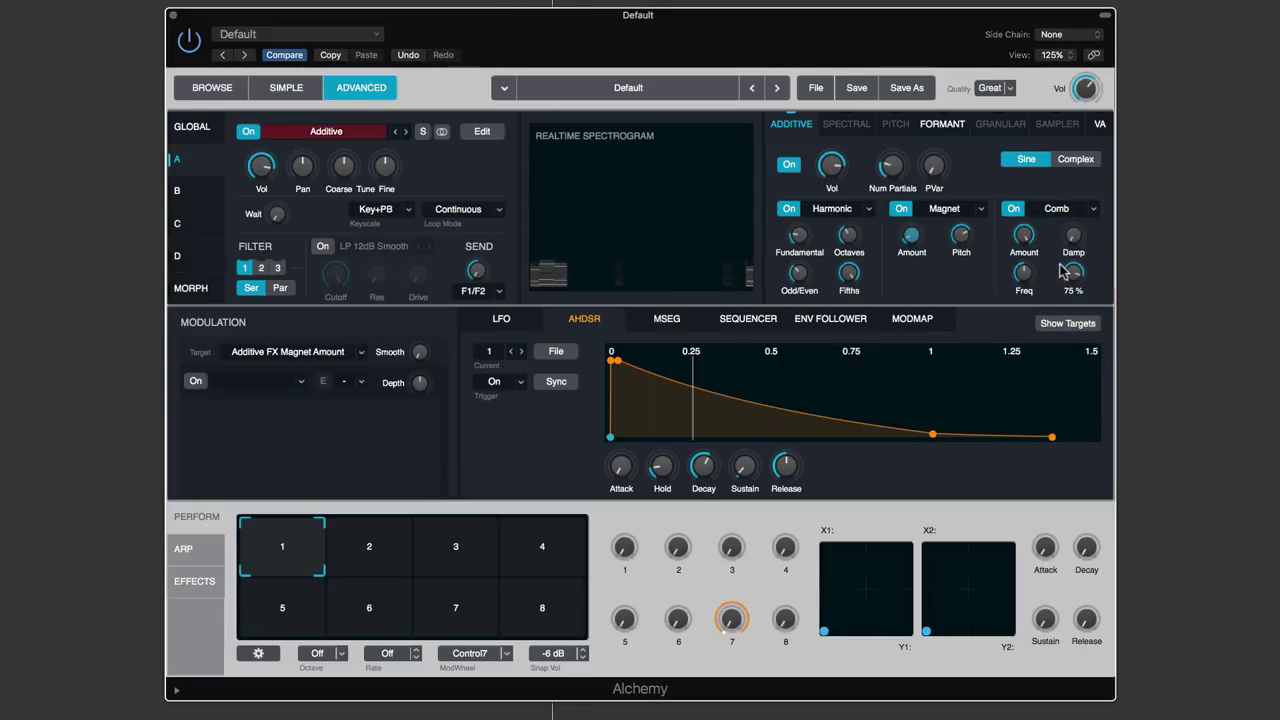
left_click(1024, 276)
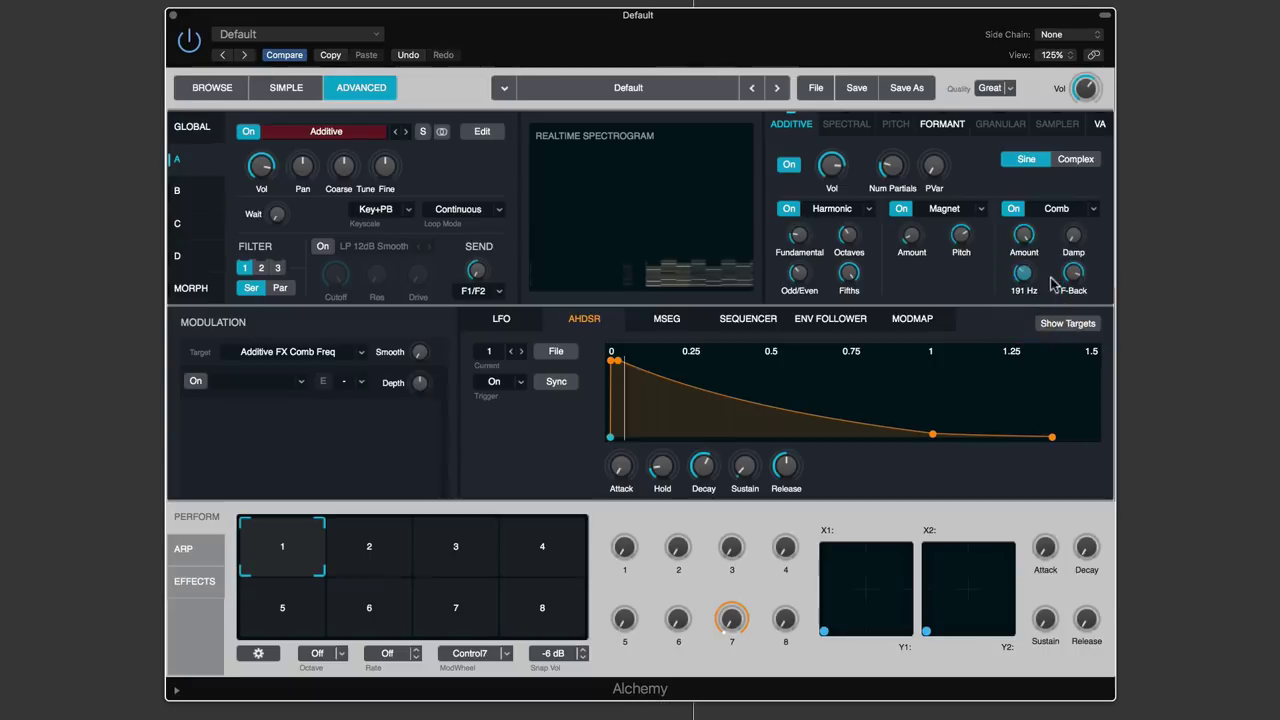
left_click(1066, 208)
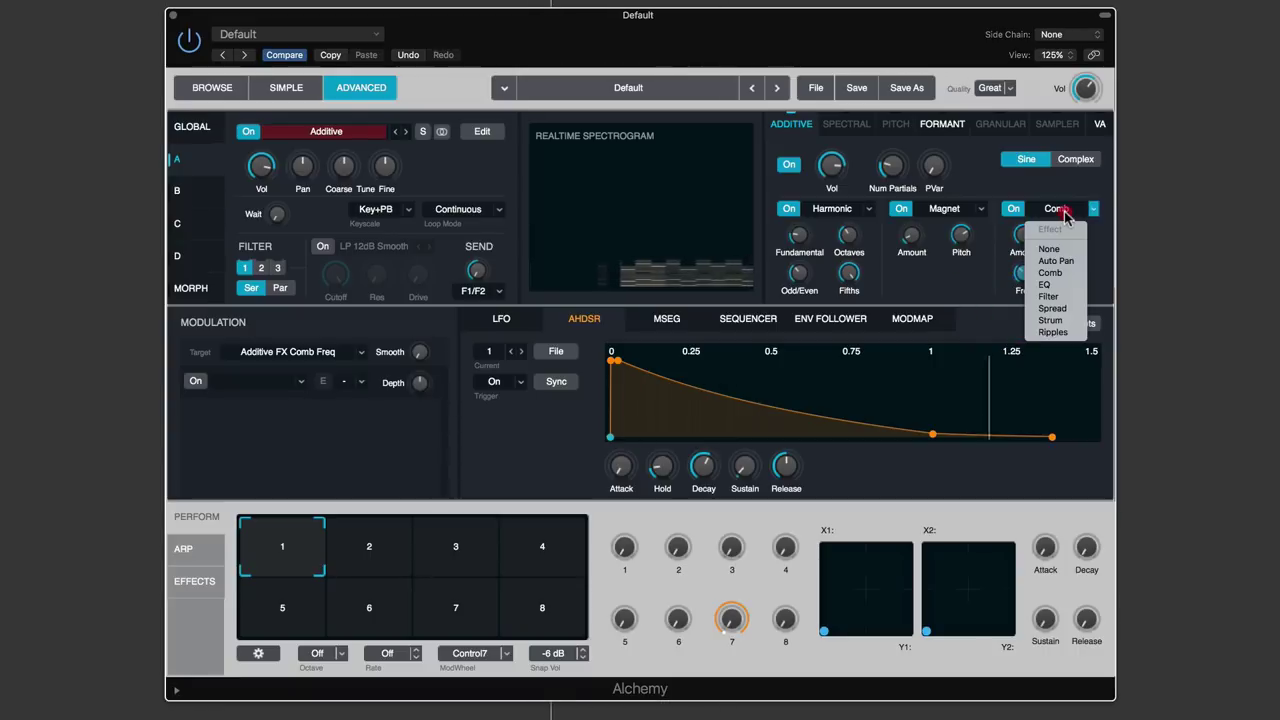
left_click(1048, 296)
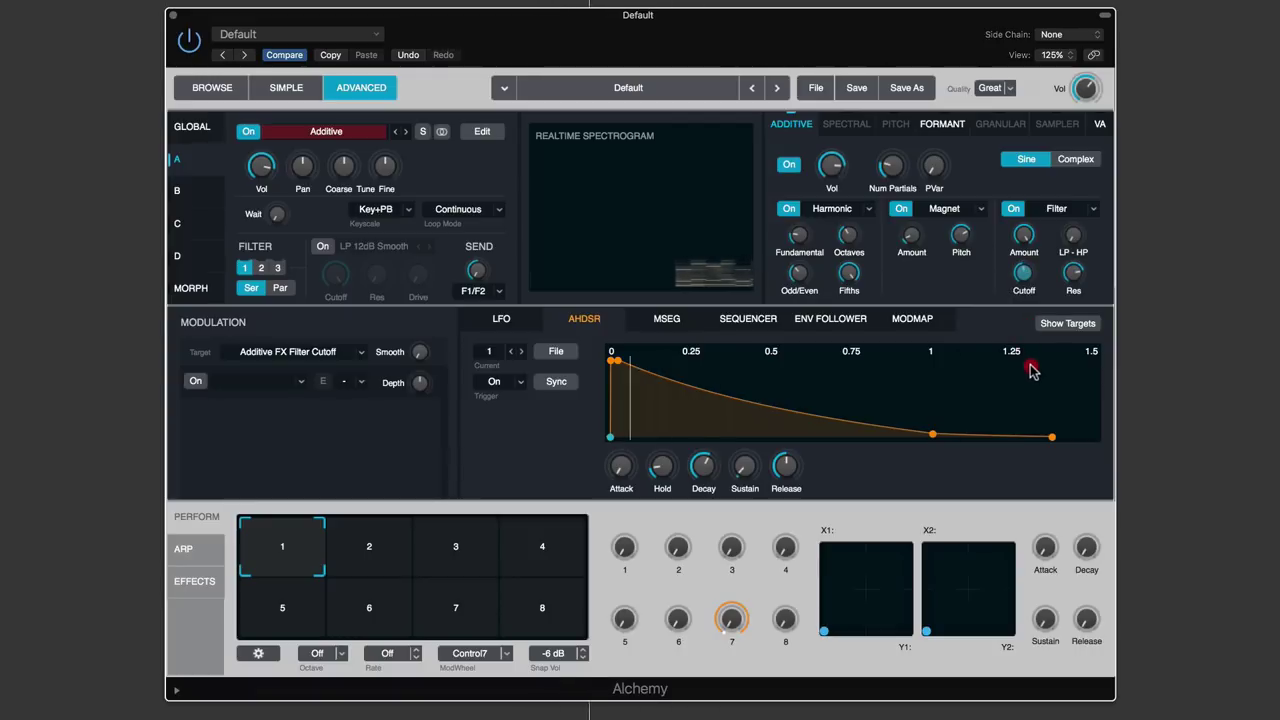
left_click(1060, 209)
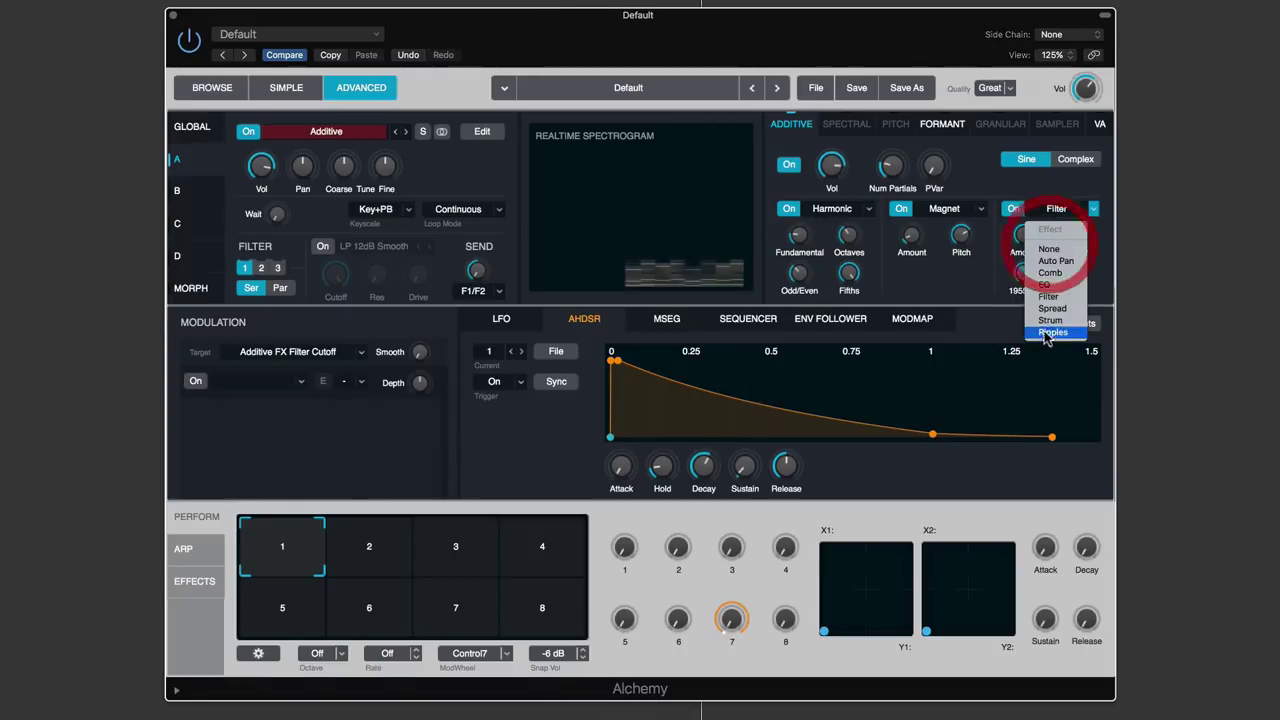
left_click(972, 168)
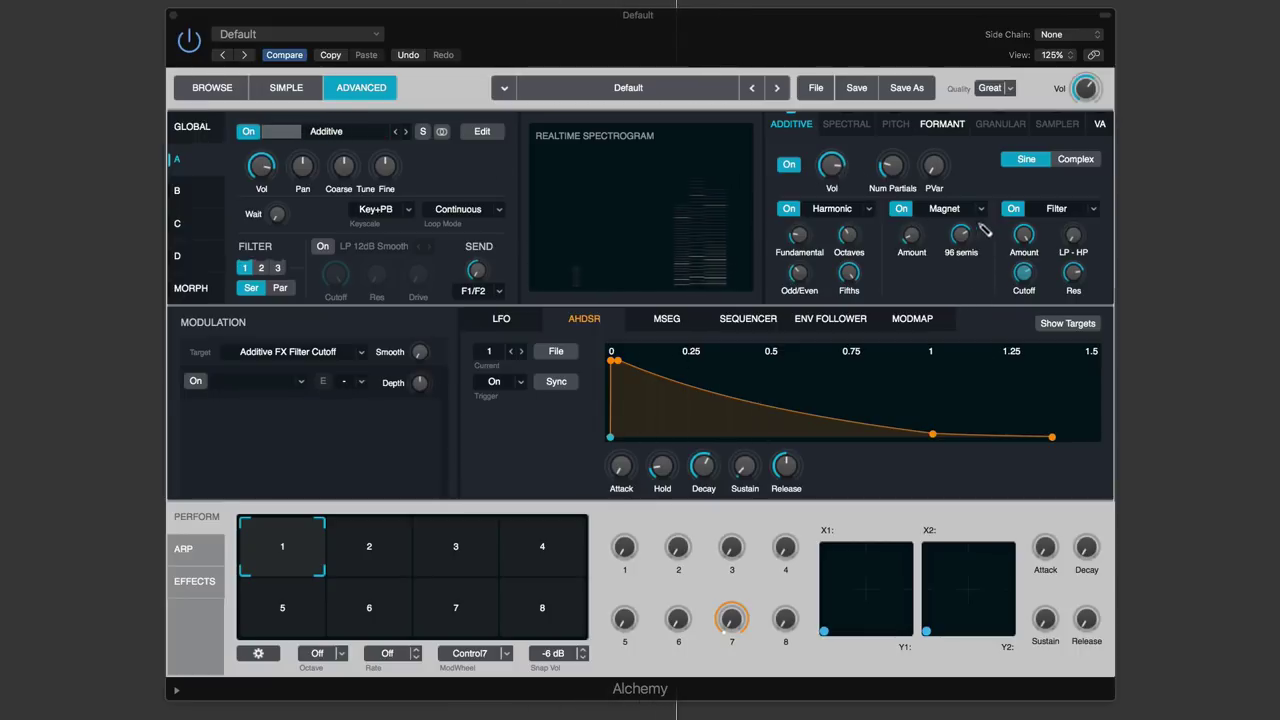
Disable the Filter, Magnet and Harmonic effects, then open source A's Additive editor
left_click(1014, 209)
left_click(902, 209)
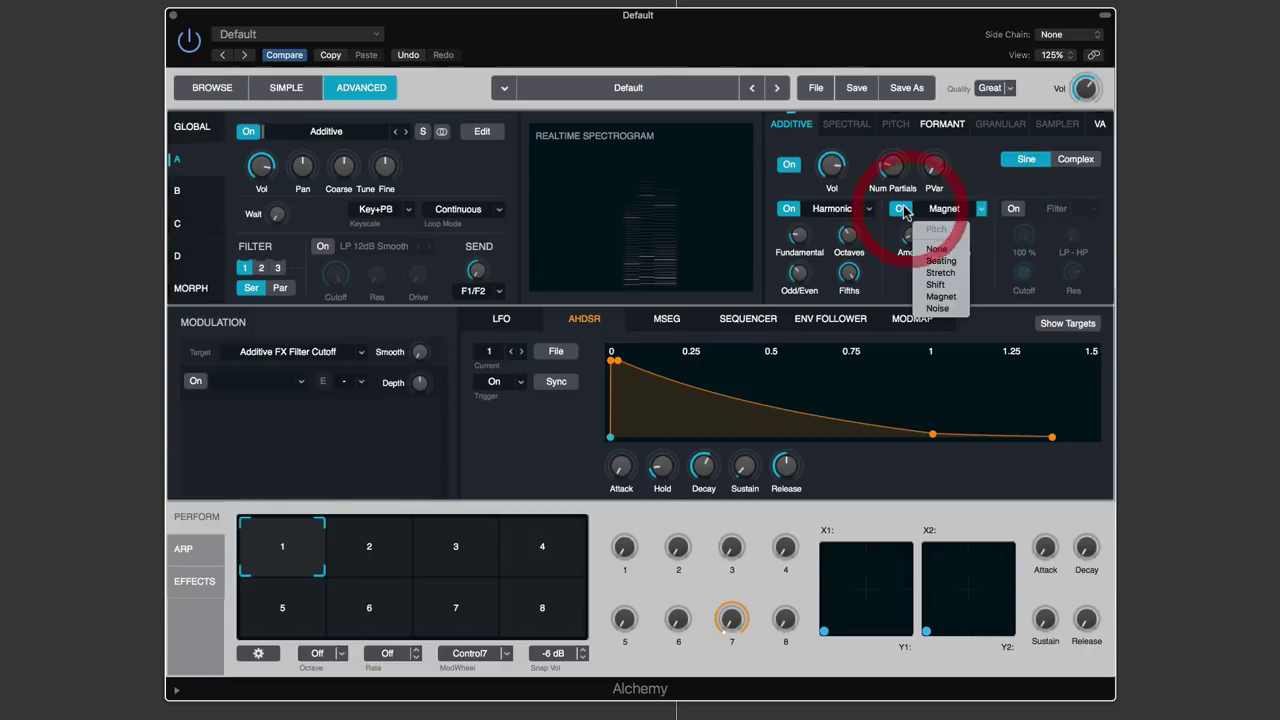
left_click(789, 208)
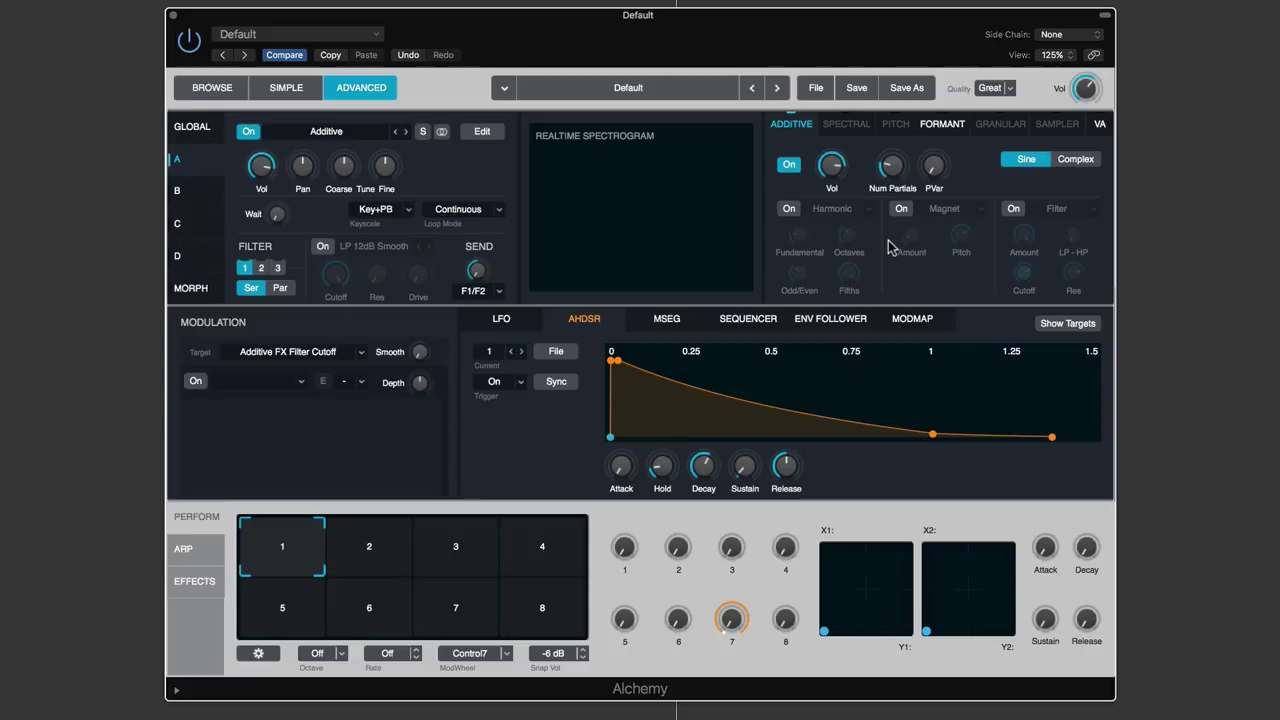
left_click(484, 133)
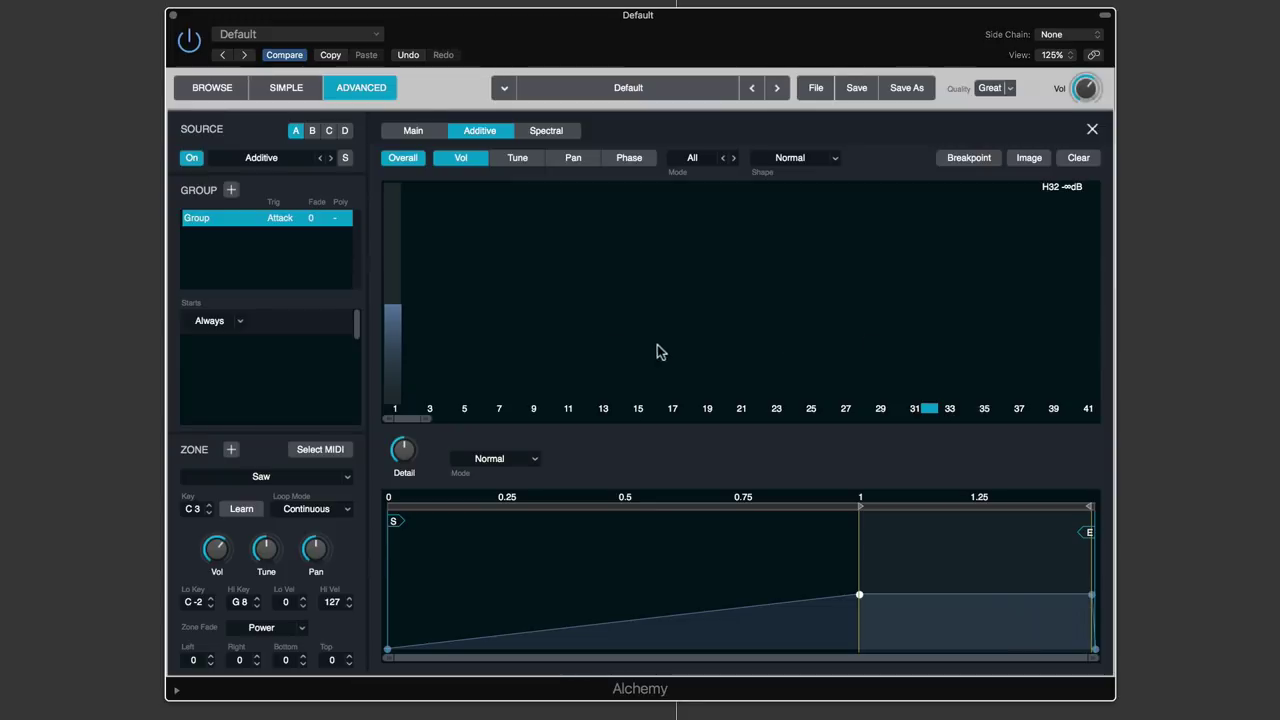
Re-enable Harmonic and Magnet, lower the partial count, and set the first partial's level
left_click(1092, 130)
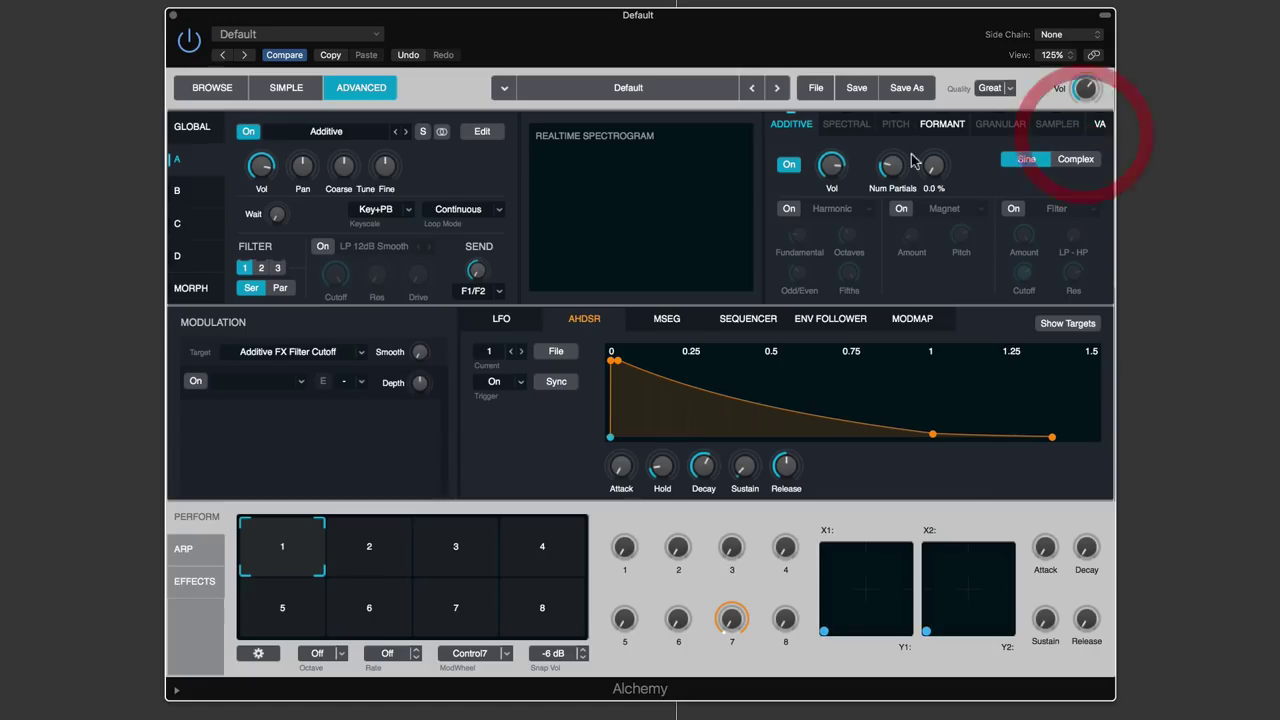
left_click(791, 209)
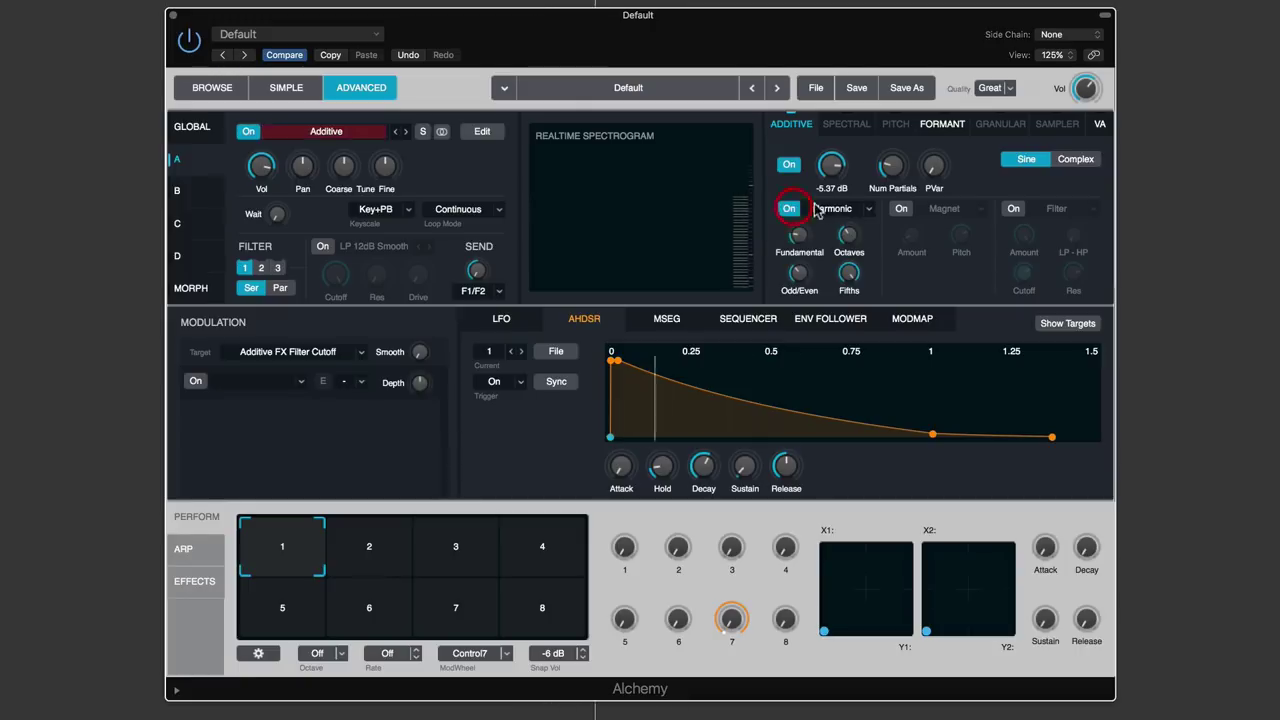
left_click(901, 208)
left_click(892, 168)
mouse_move(892, 172)
left_mouse_down()
mouse_move(898, 218)
mouse_move(895, 197)
left_mouse_up()
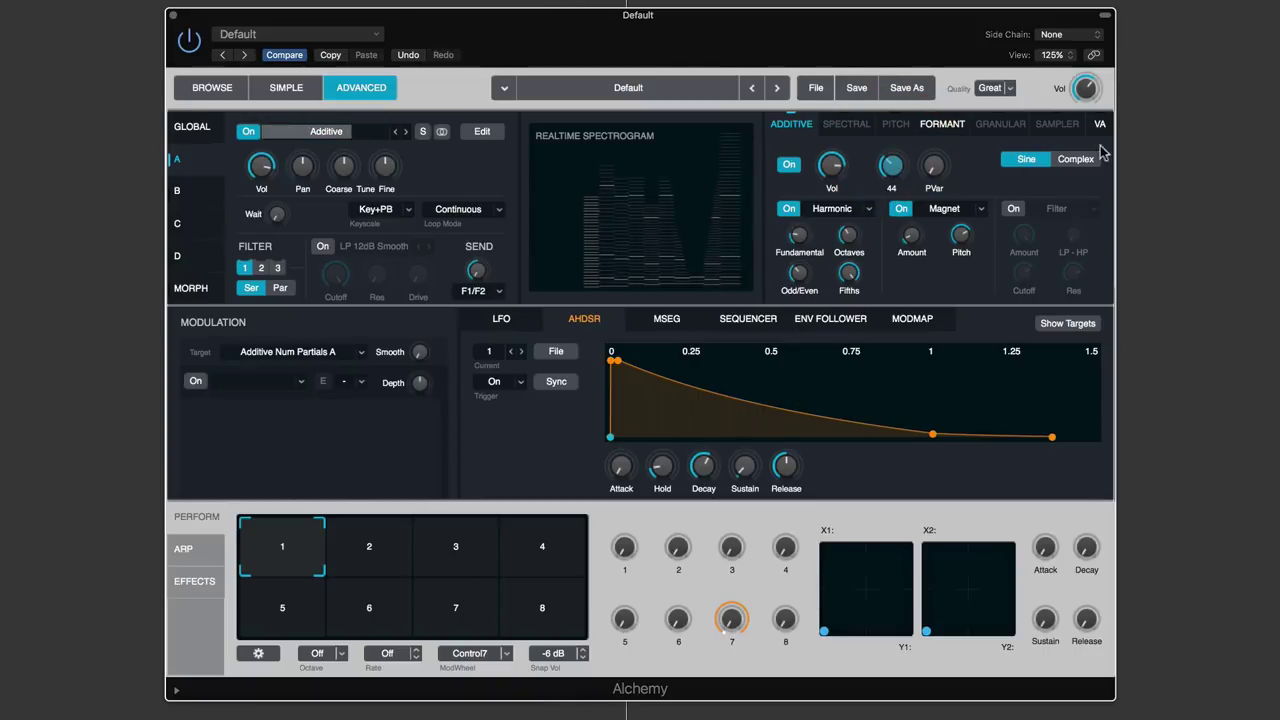
left_click(481, 132)
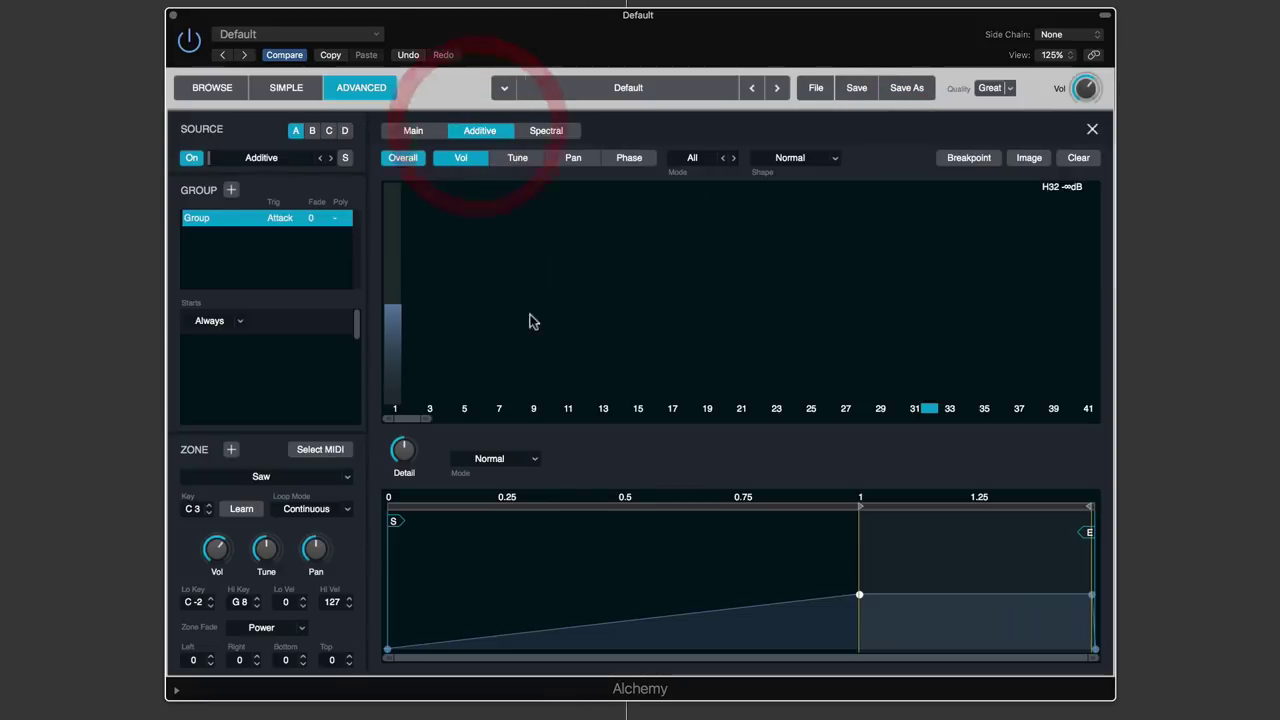
left_click(395, 311)
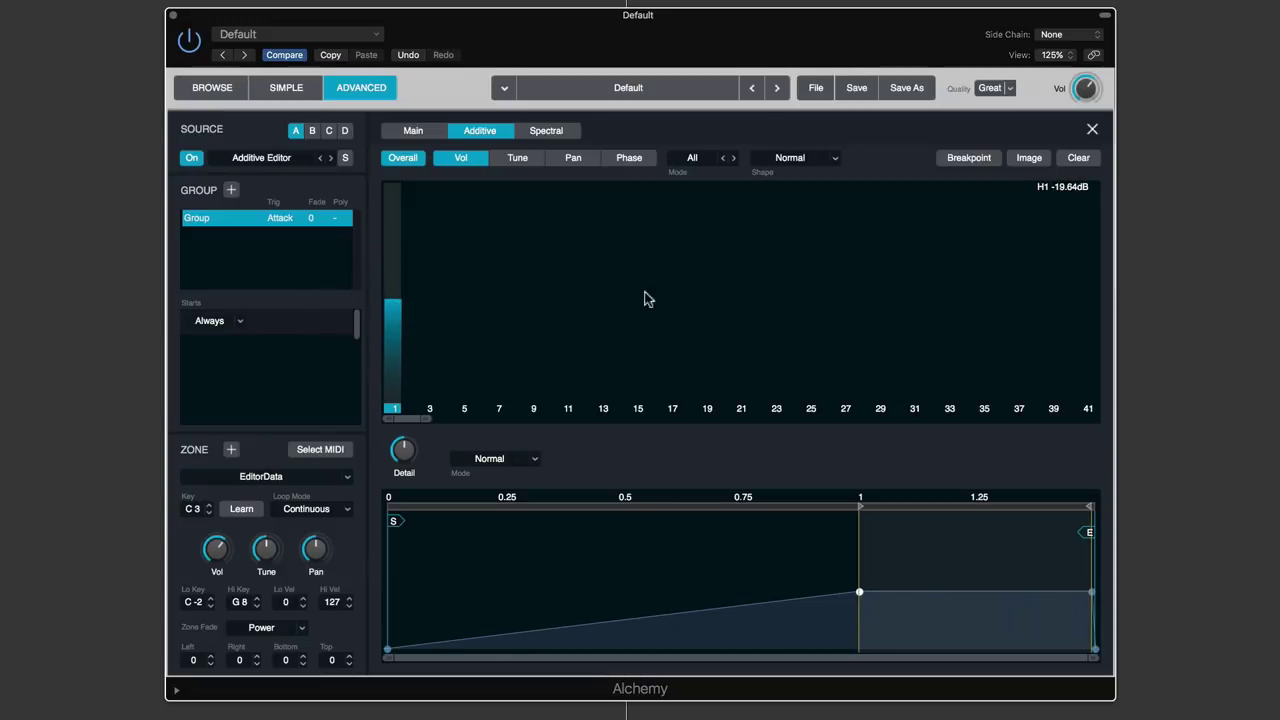
Set Num Partials to 41 and reopen the Additive editor
left_click(1092, 130)
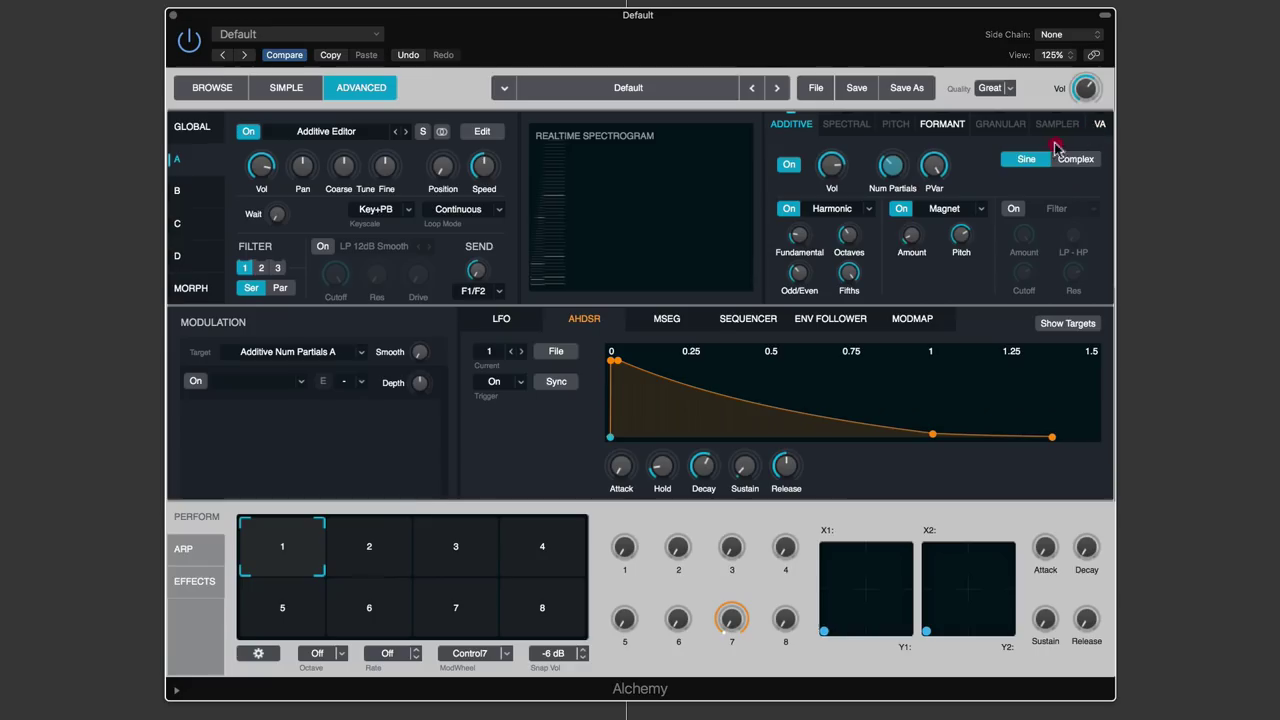
left_click(891, 167)
left_click_drag(891, 170, 891, 175)
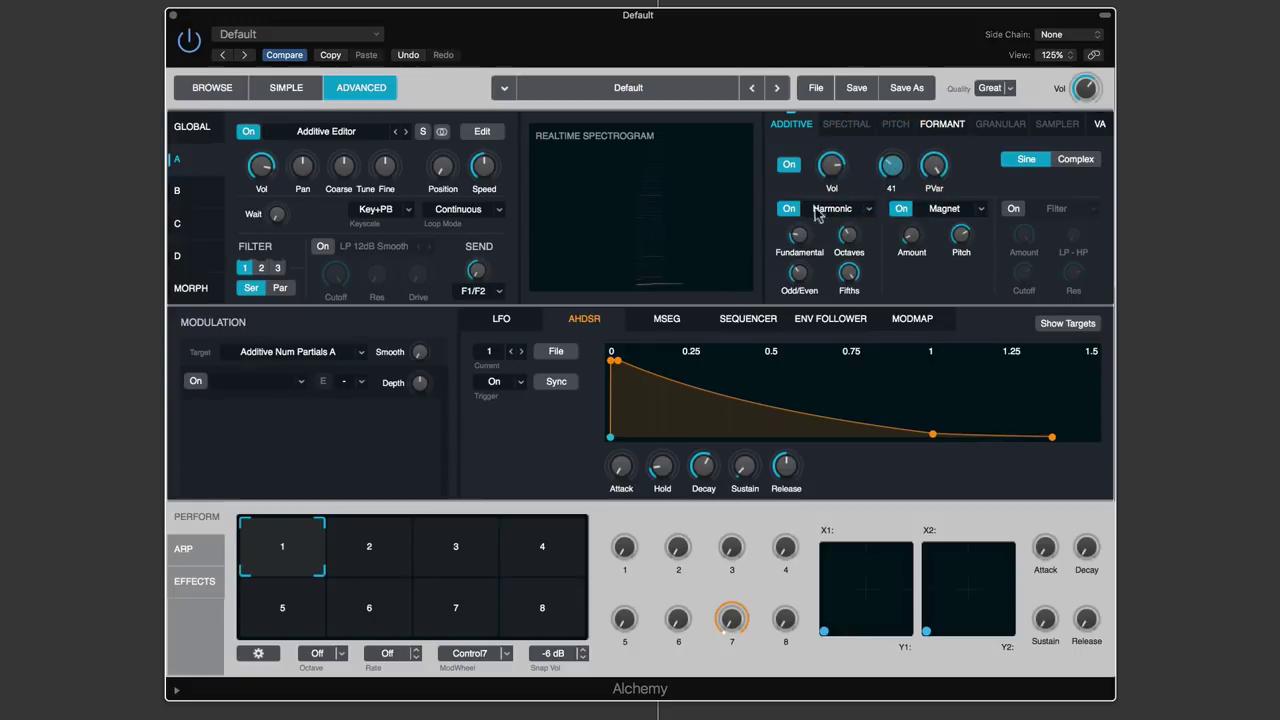
left_click(488, 134)
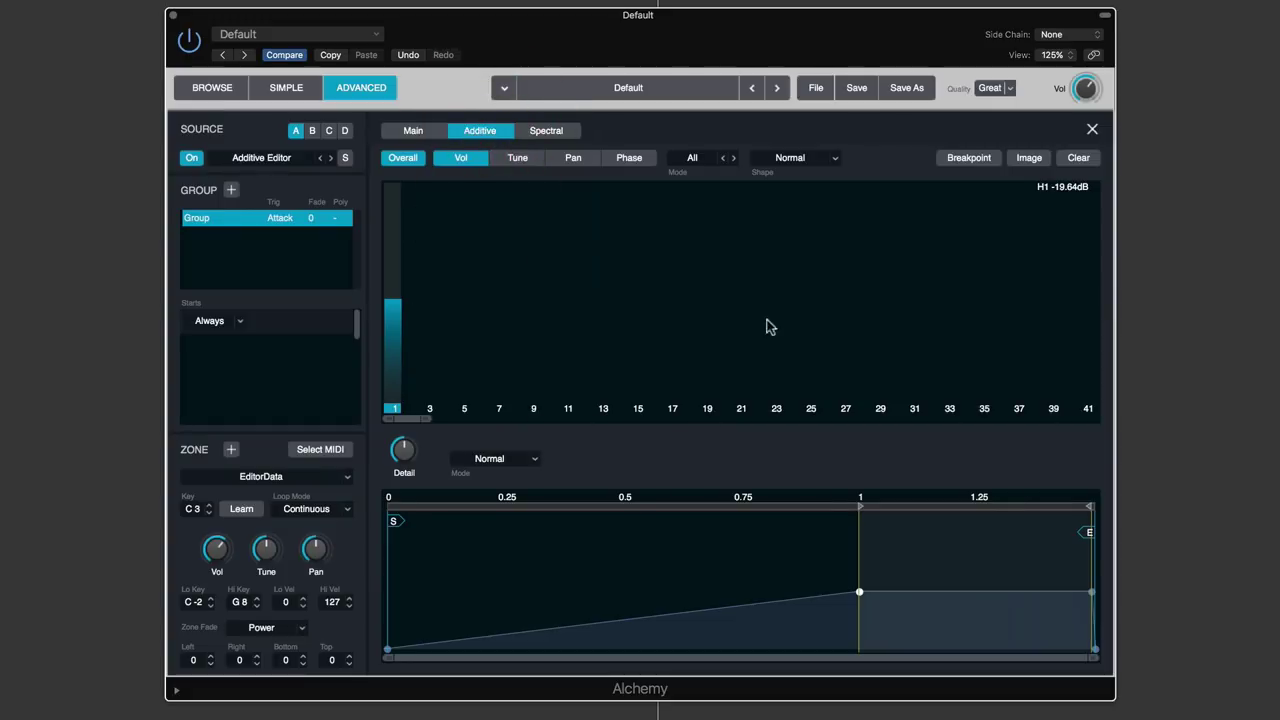
left_click(1092, 129)
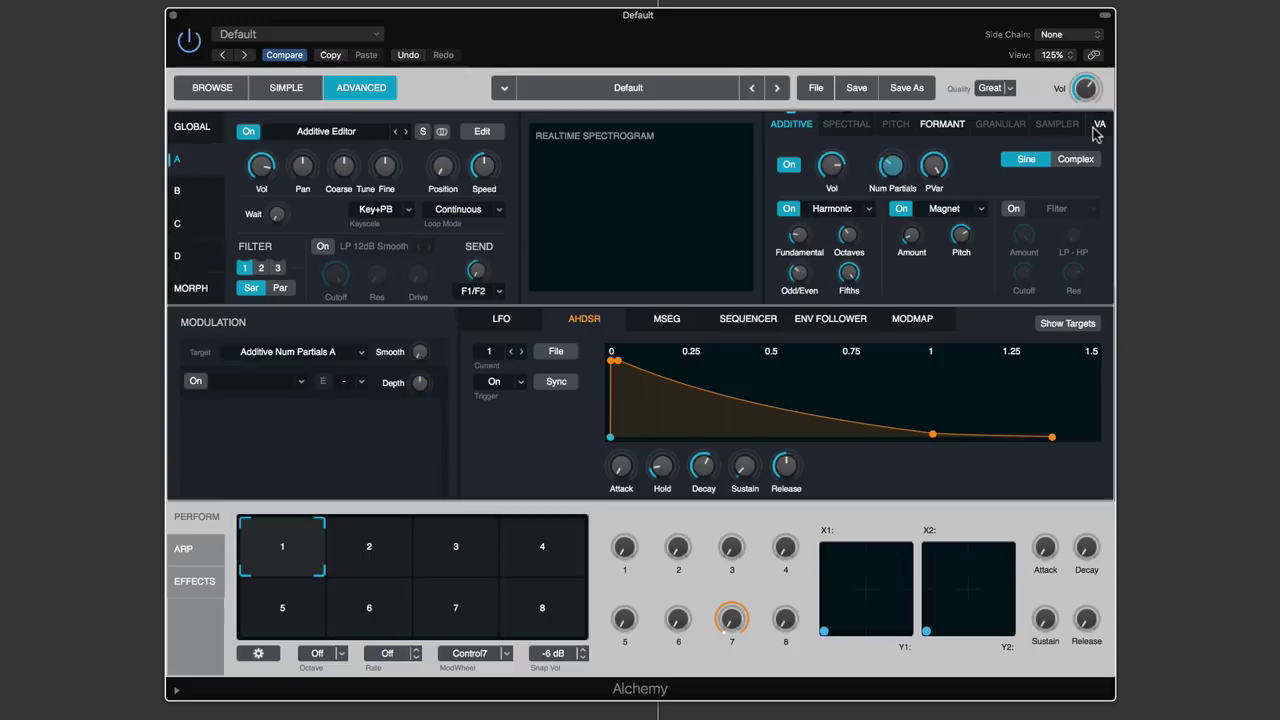
left_click(488, 134)
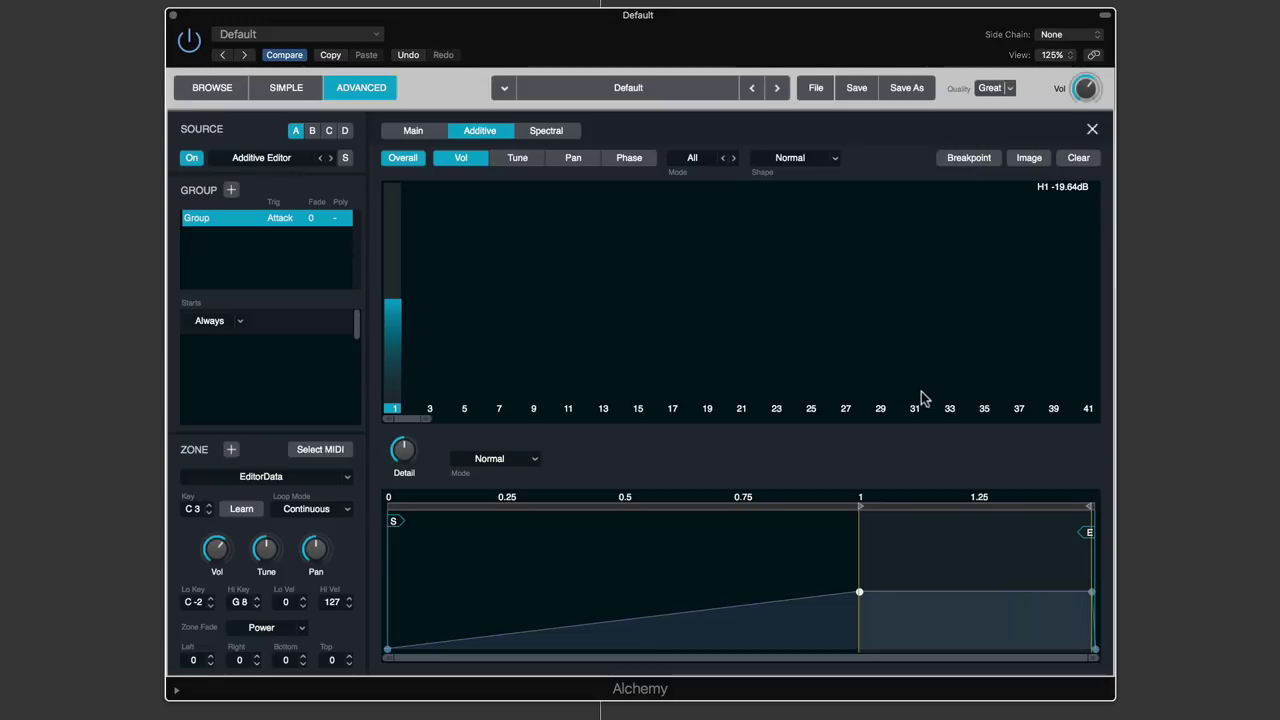
Level partials 2–32 to about -17.7 dB and fine-tune partial 13 in One mode
left_click_drag(930, 398, 930, 198)
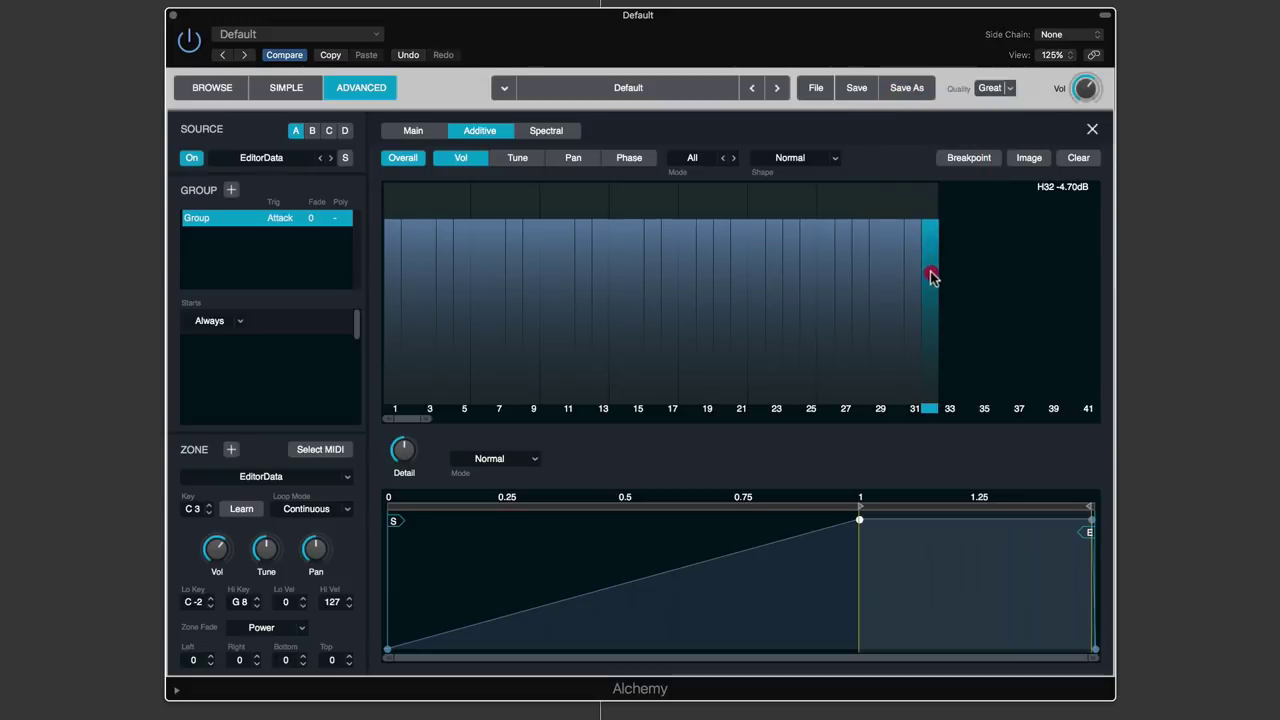
left_click_drag(929, 277, 925, 312)
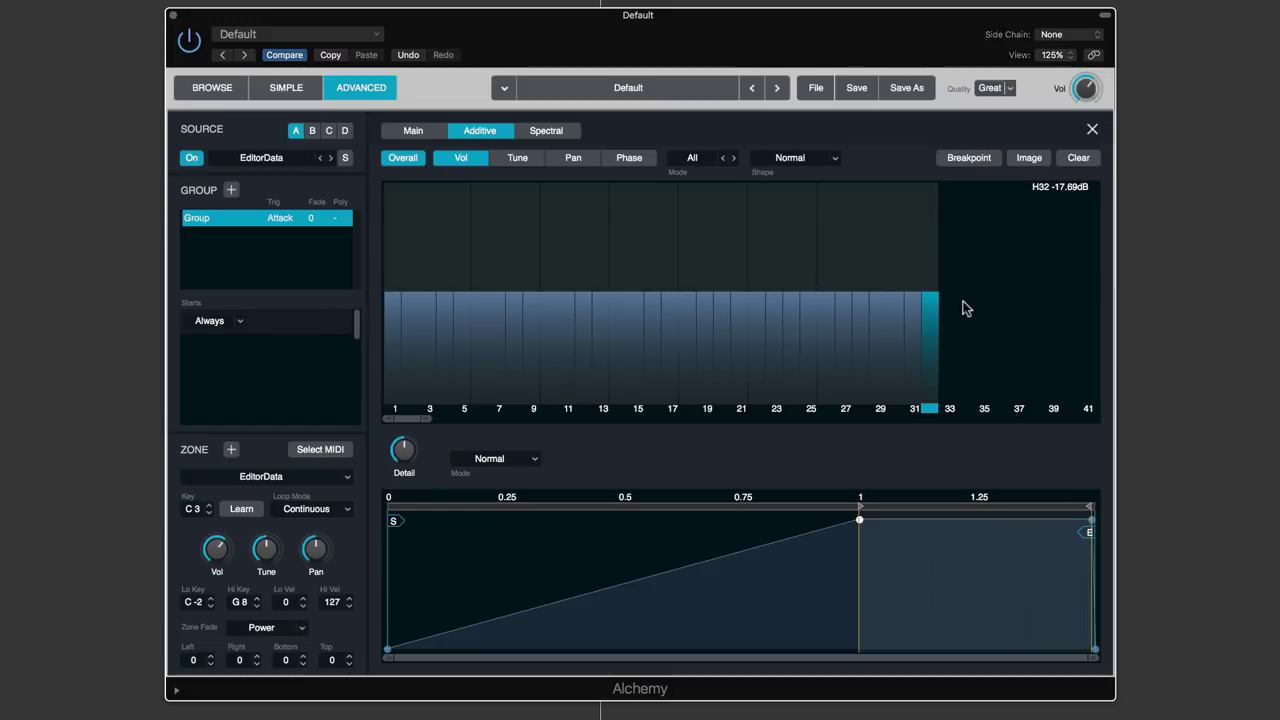
left_click(700, 162)
left_click(668, 234)
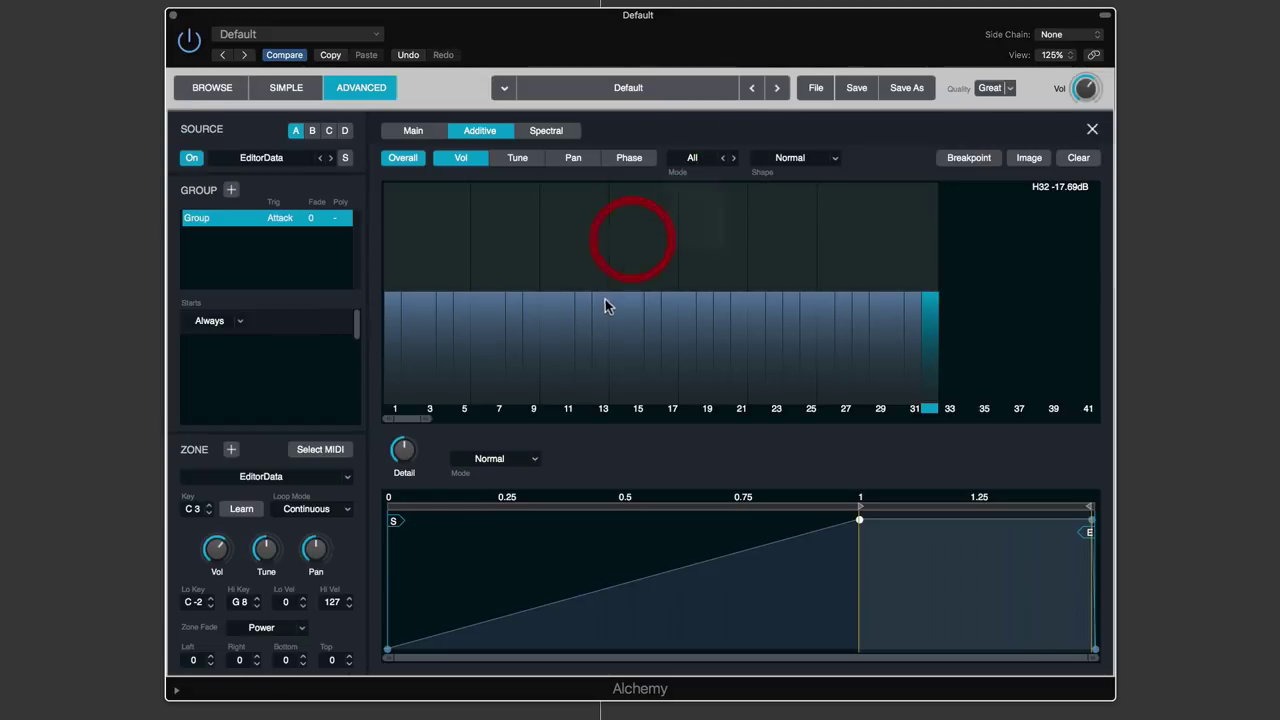
left_click(604, 316)
left_click_drag(604, 318, 604, 300)
Adjust the Octaves, Even and Odd partial groups, then close the Additive editor
left_click(694, 160)
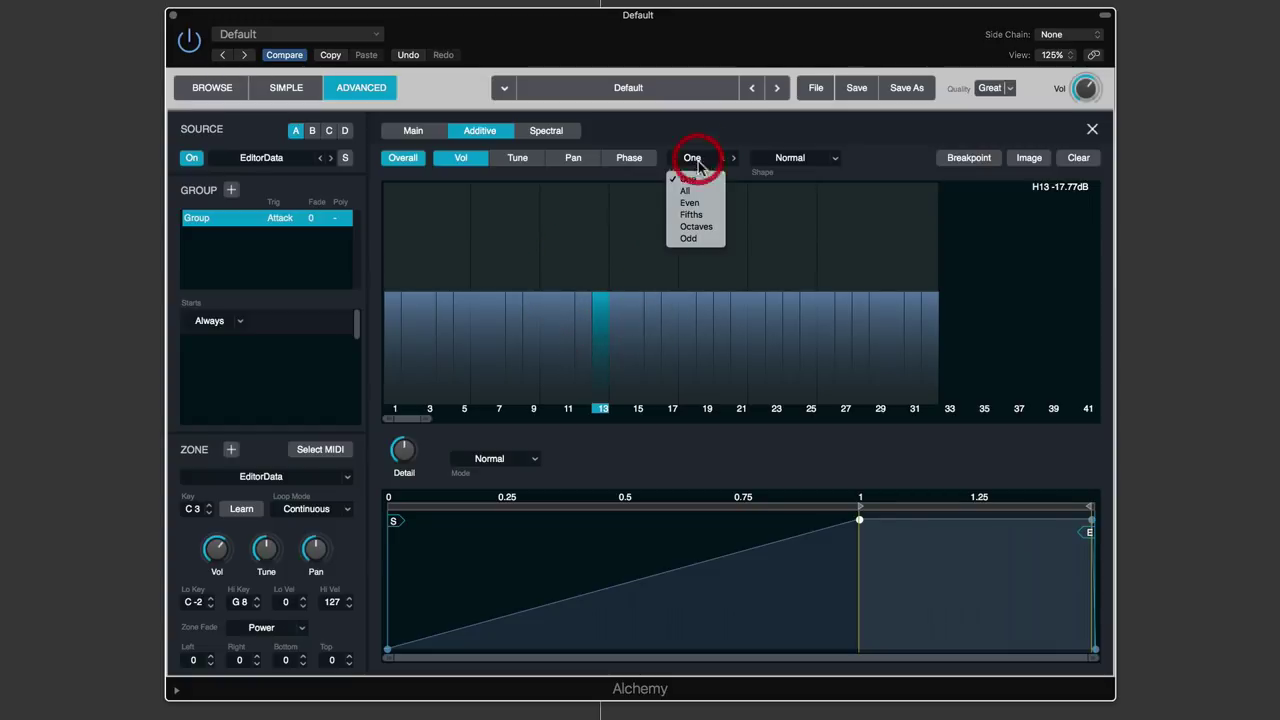
left_click(697, 226)
mouse_move(930, 292)
left_mouse_down()
mouse_move(929, 276)
mouse_move(929, 345)
mouse_move(935, 280)
mouse_move(935, 308)
left_mouse_up()
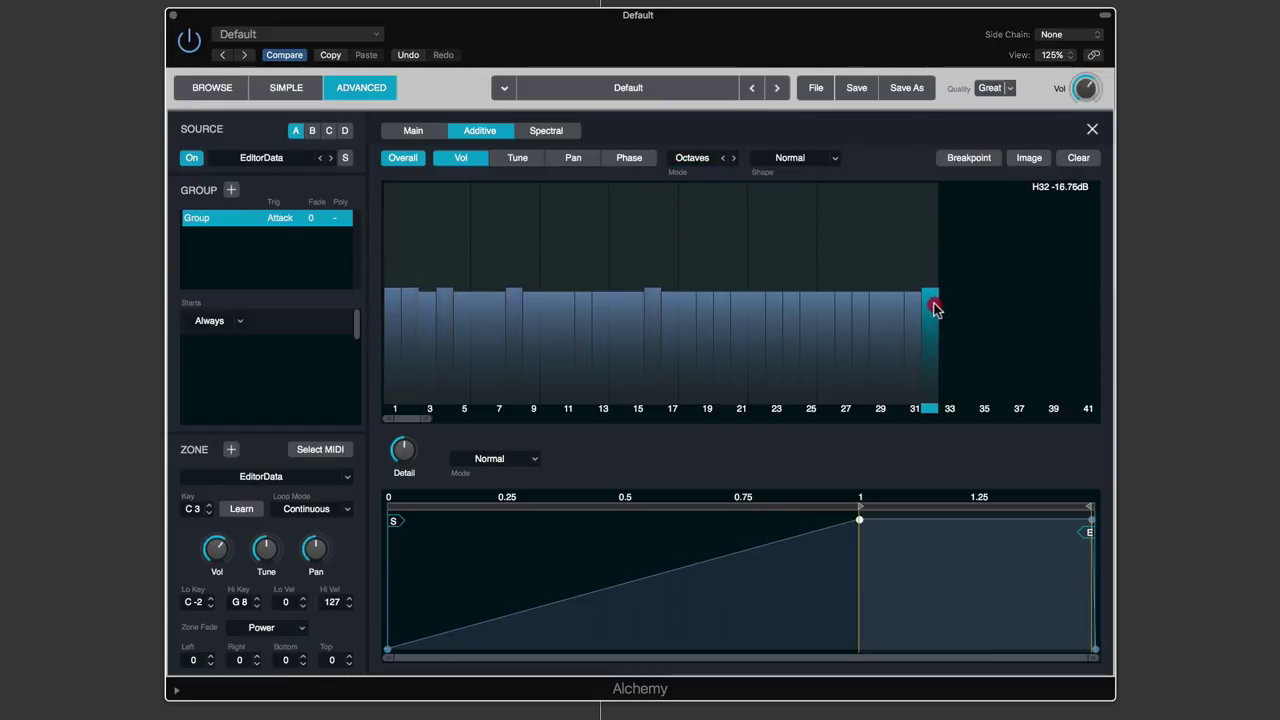
left_click(693, 158)
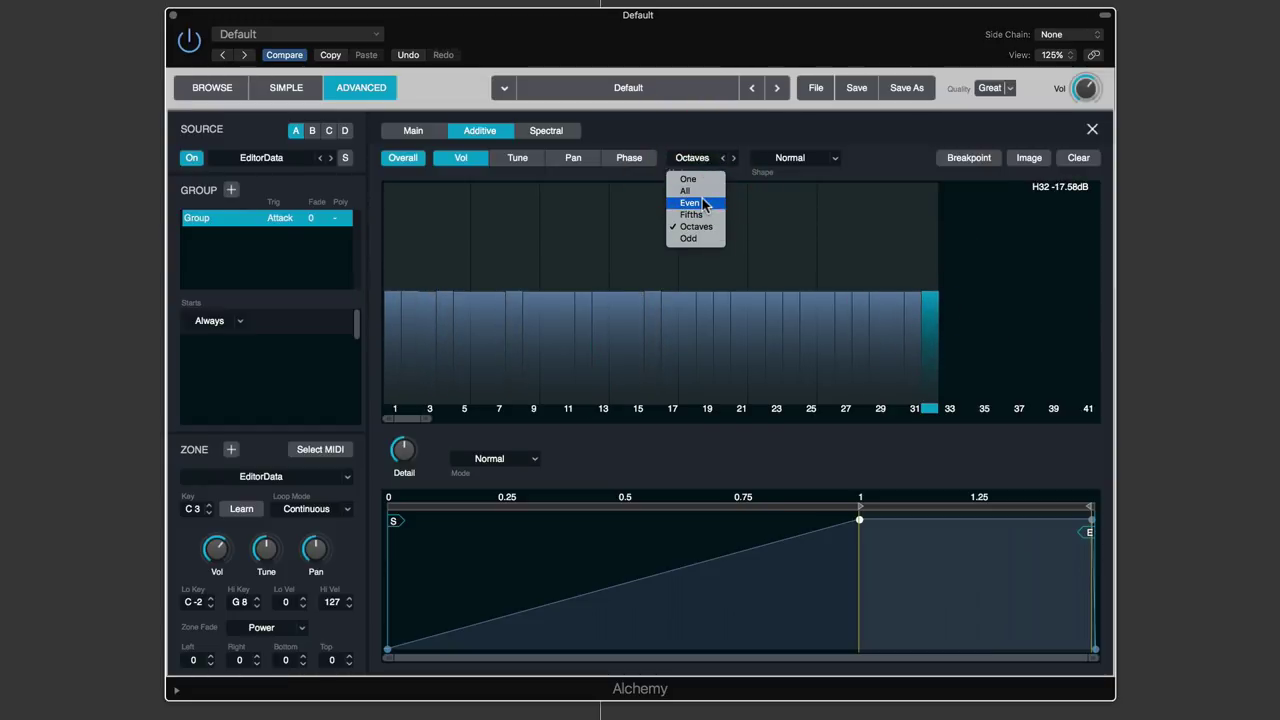
left_click(707, 205)
mouse_move(930, 292)
left_mouse_down()
mouse_move(929, 357)
mouse_move(934, 286)
mouse_move(935, 302)
left_mouse_up()
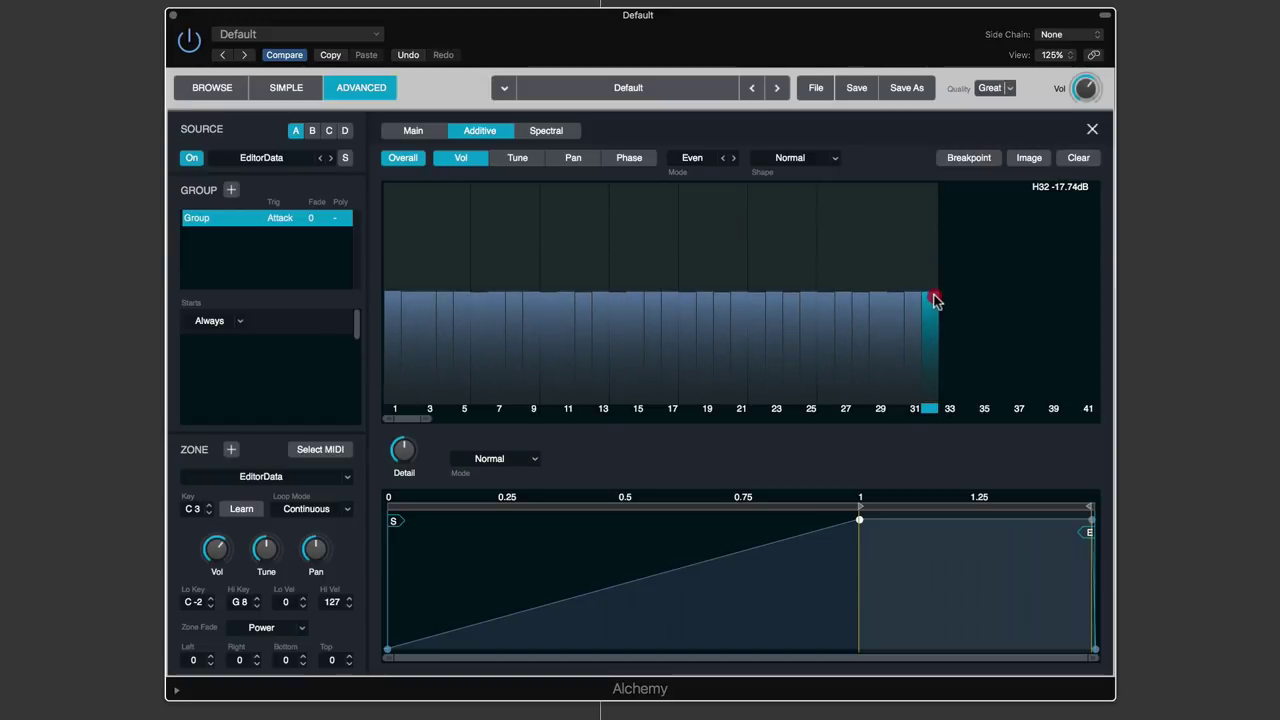
left_click(692, 158)
left_click(776, 268)
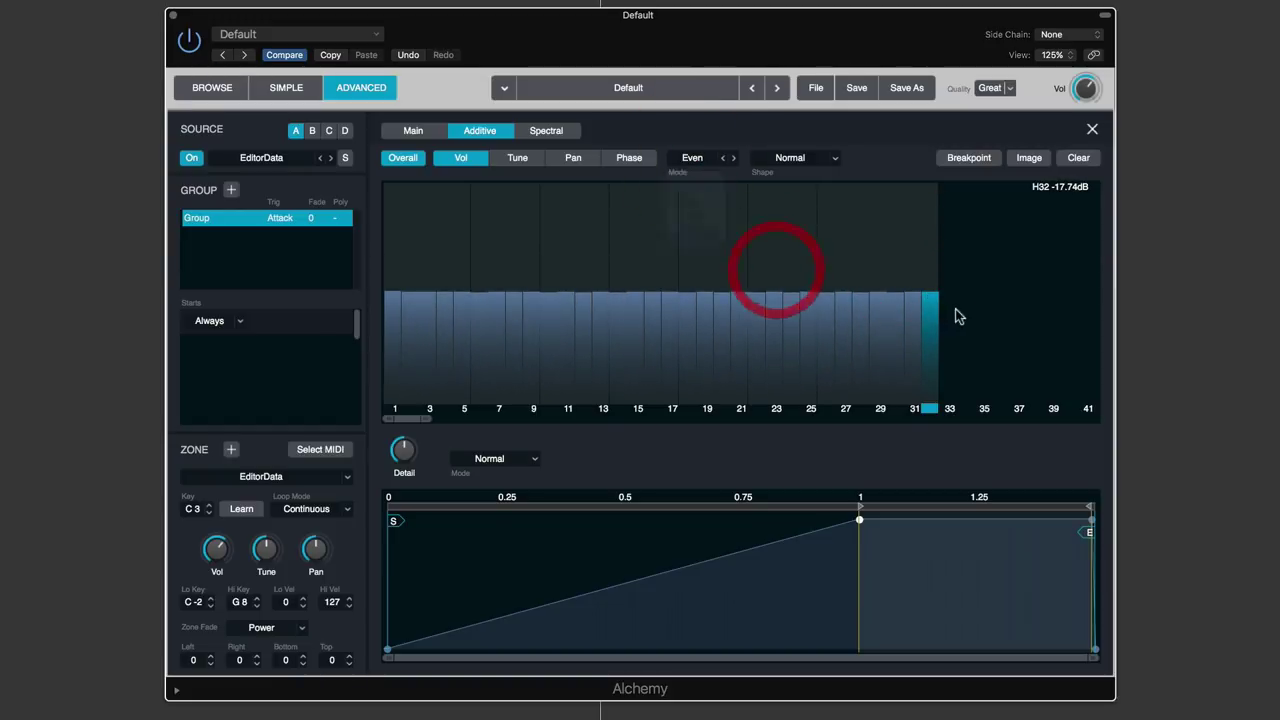
mouse_move(934, 314)
left_mouse_down()
mouse_move(934, 354)
mouse_move(940, 313)
left_mouse_up()
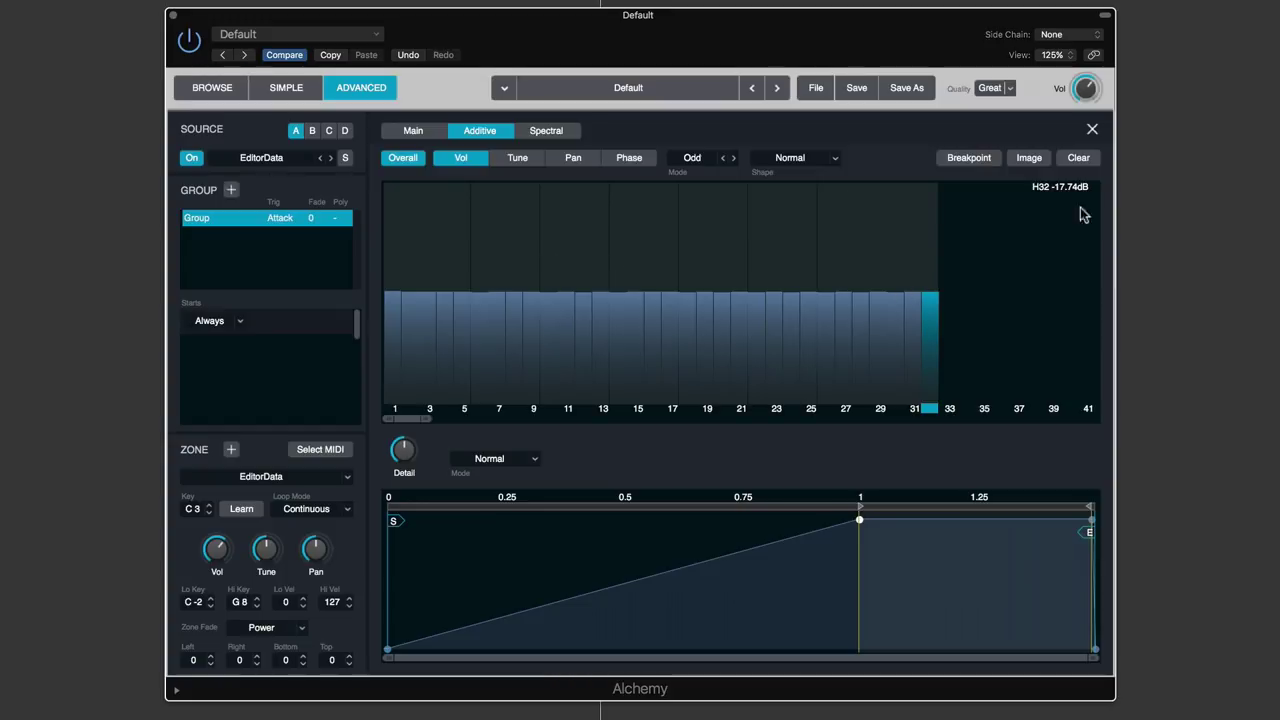
left_click(1092, 129)
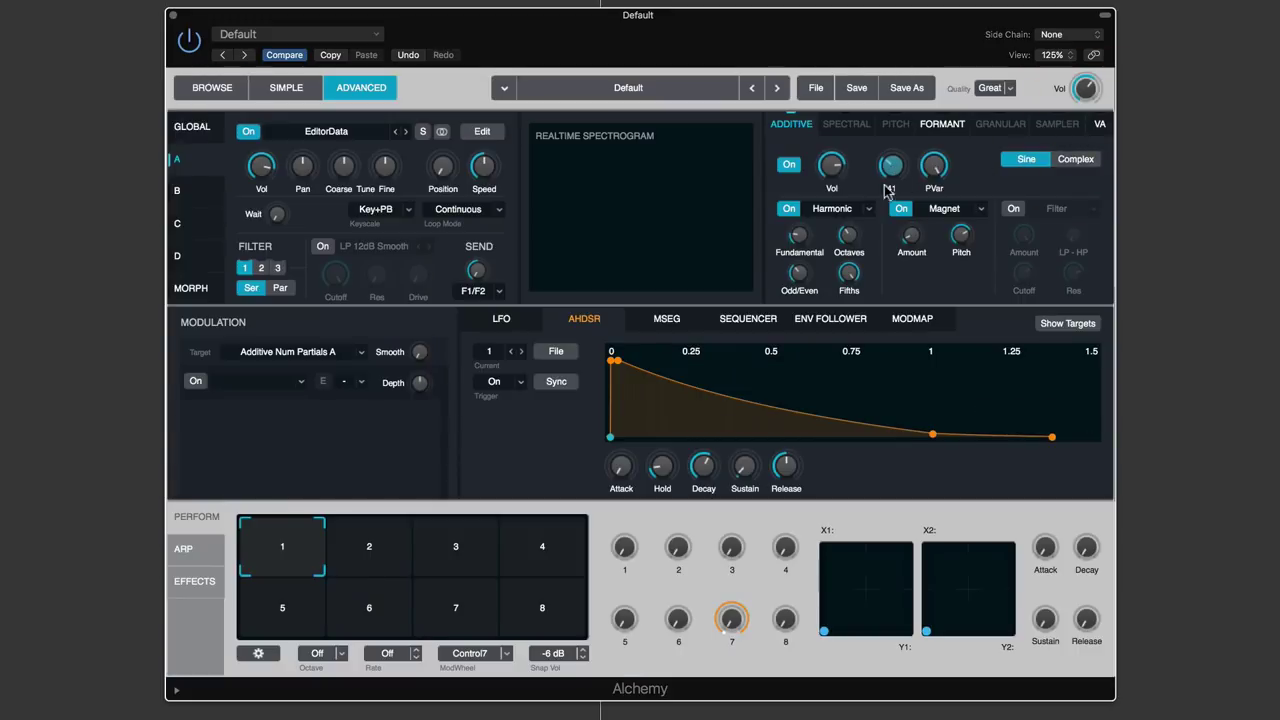
Sweep Num Partials down to 33 and reopen source A's Additive editor
left_click_drag(895, 173, 897, 166)
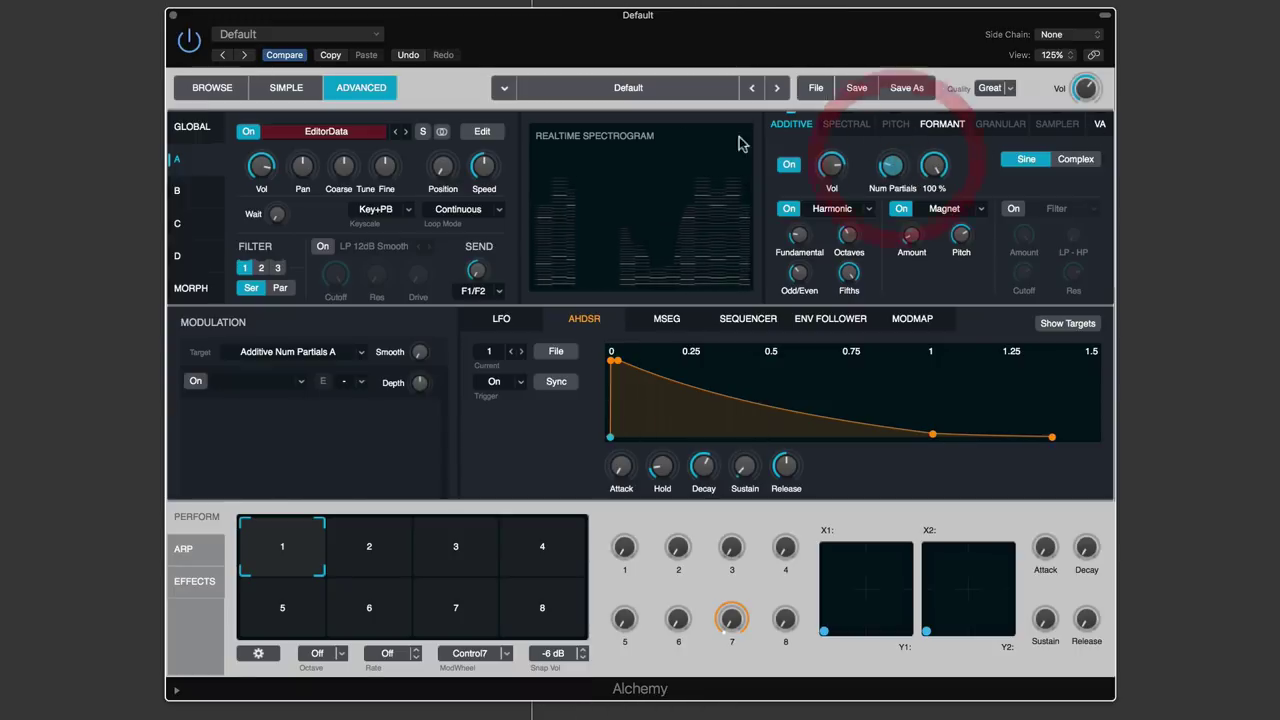
left_click(484, 131)
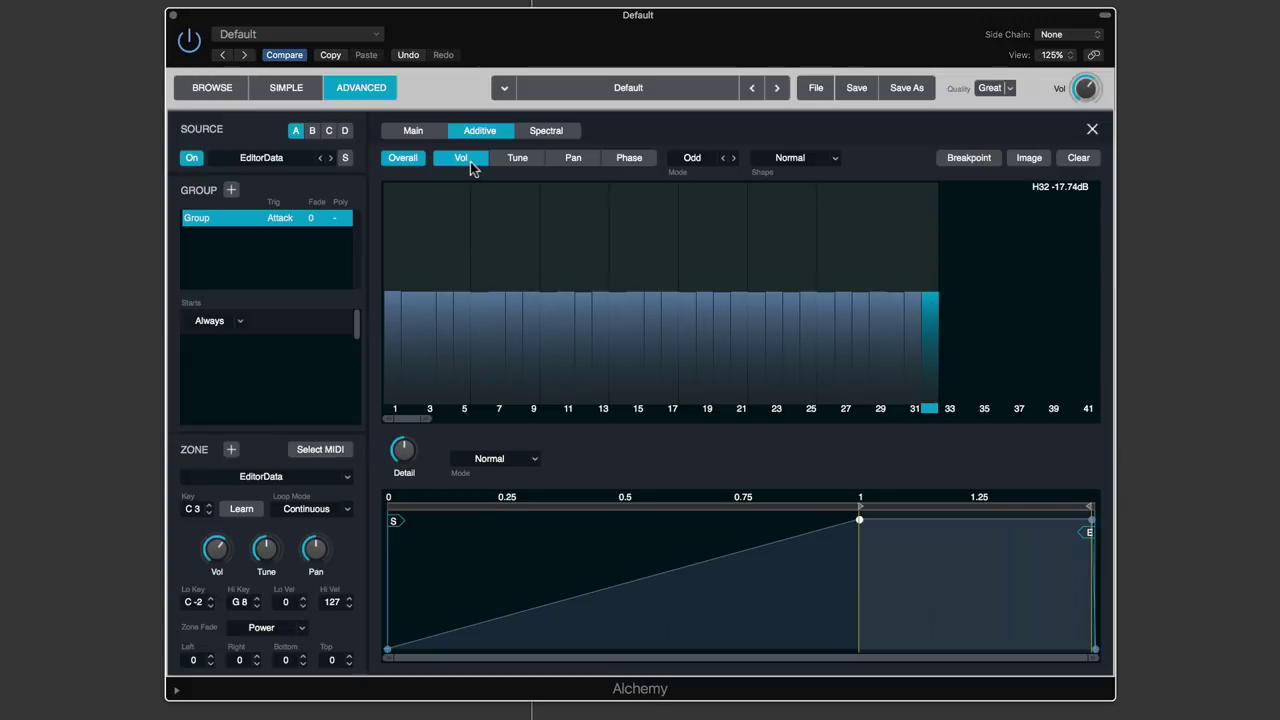
Try the Bright partial shape, keep Odd mode, and adjust harmonic 31's level
left_click(698, 165)
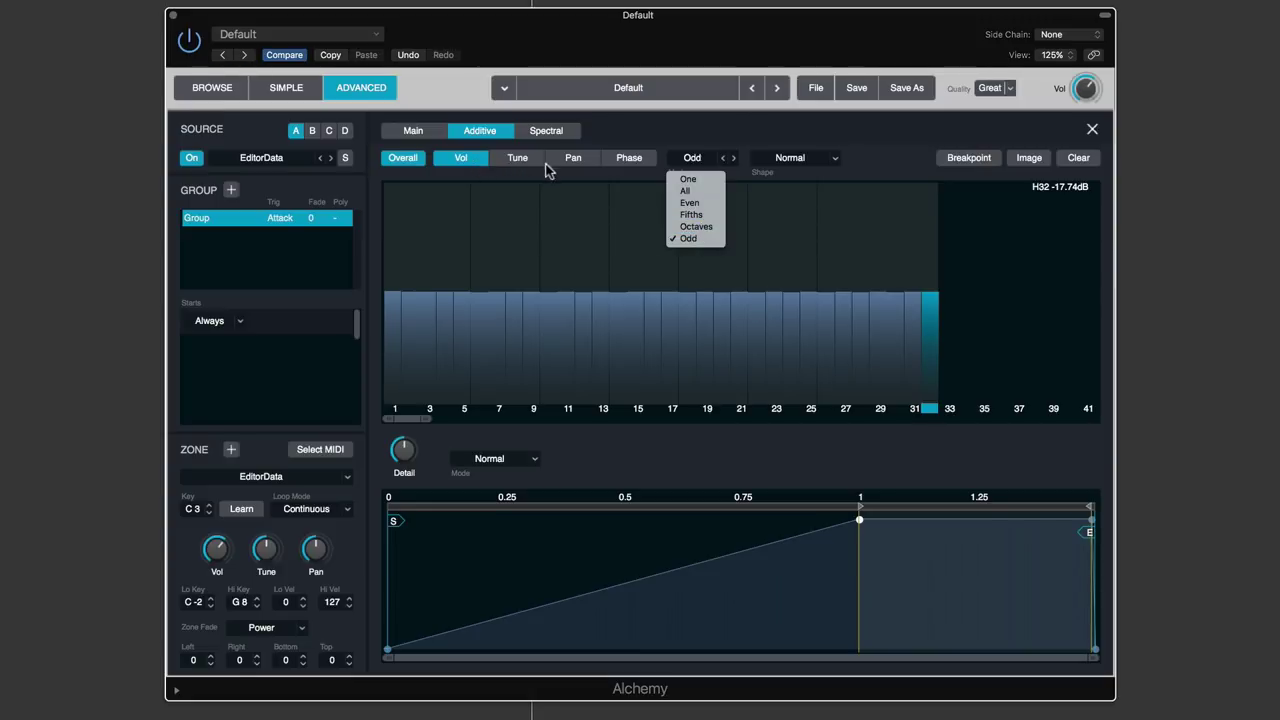
left_click(799, 160)
left_click(799, 160)
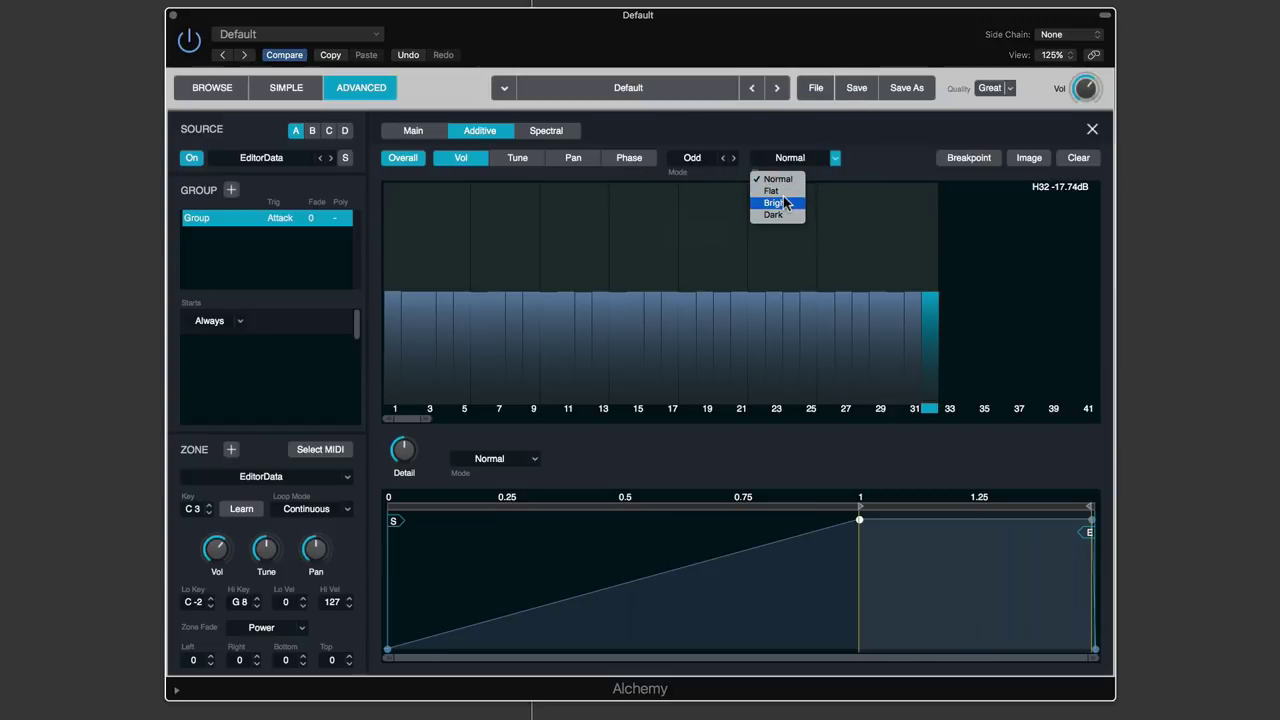
left_click(785, 203)
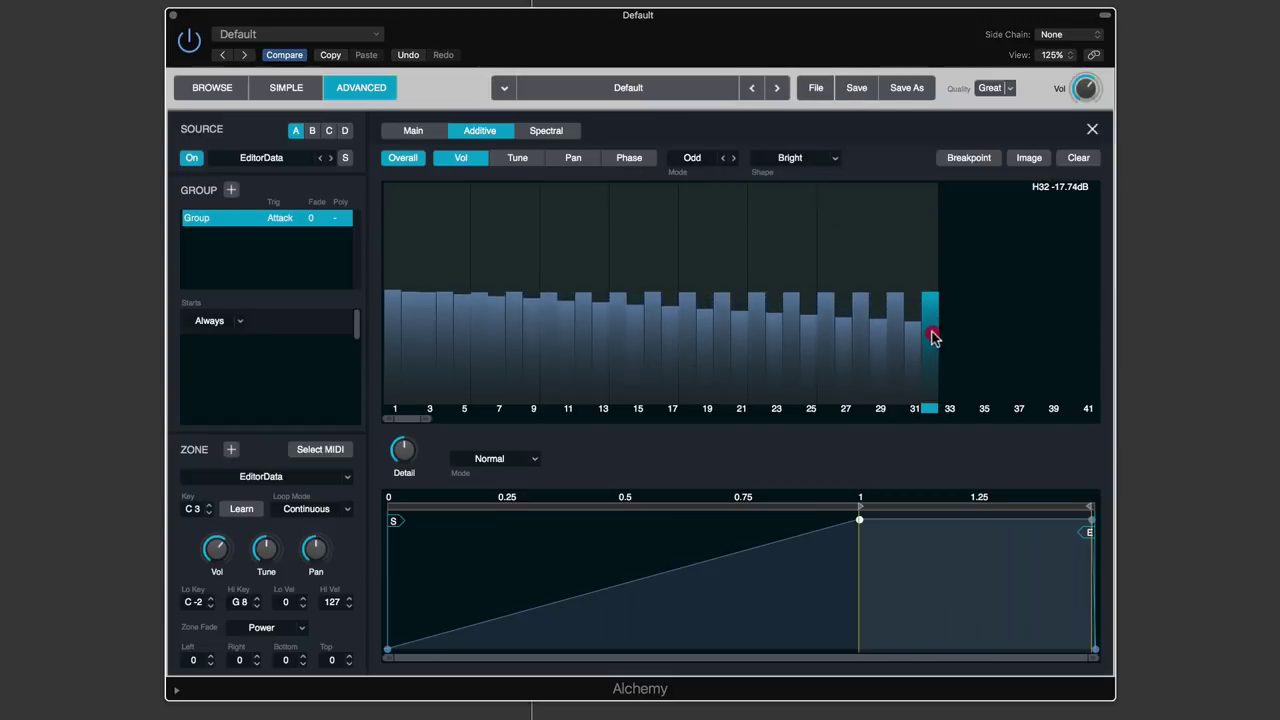
left_click(692, 157)
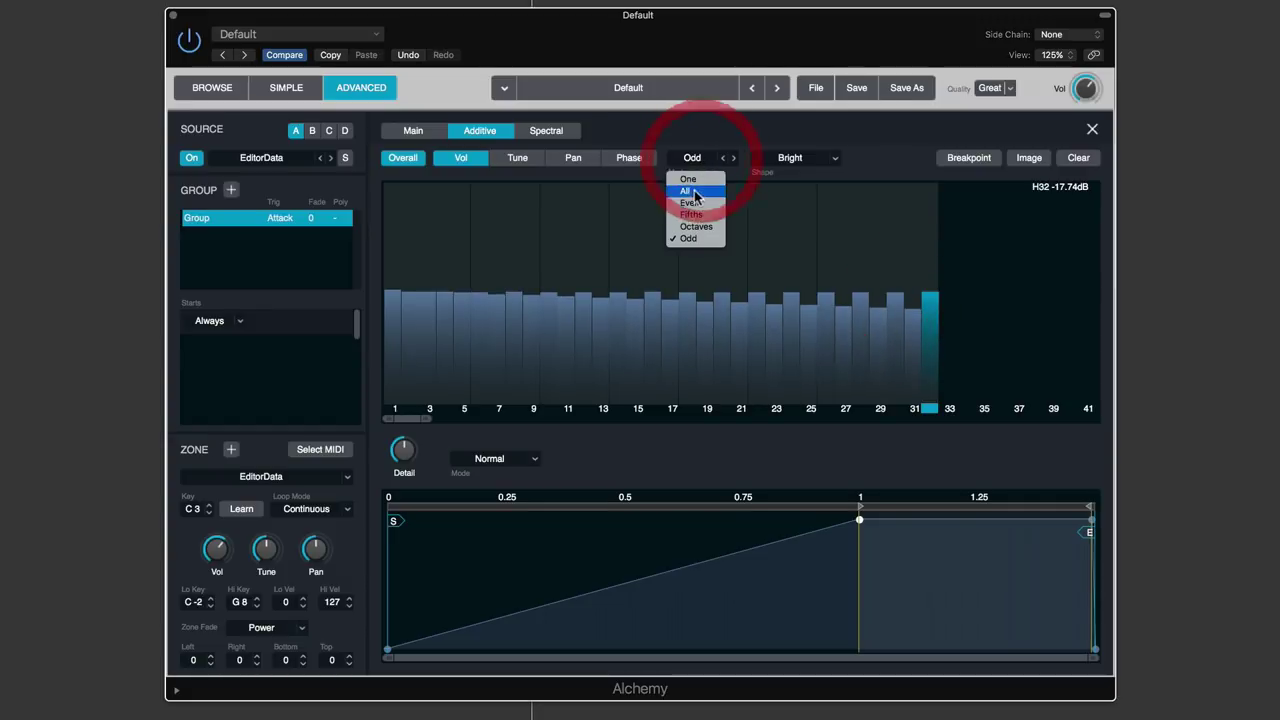
left_click(690, 238)
mouse_move(917, 317)
left_mouse_down()
mouse_move(921, 208)
mouse_move(920, 346)
mouse_move(926, 305)
left_mouse_up()
Try the Dark shape, return Shape to Normal, and close the Additive editor
left_click(792, 158)
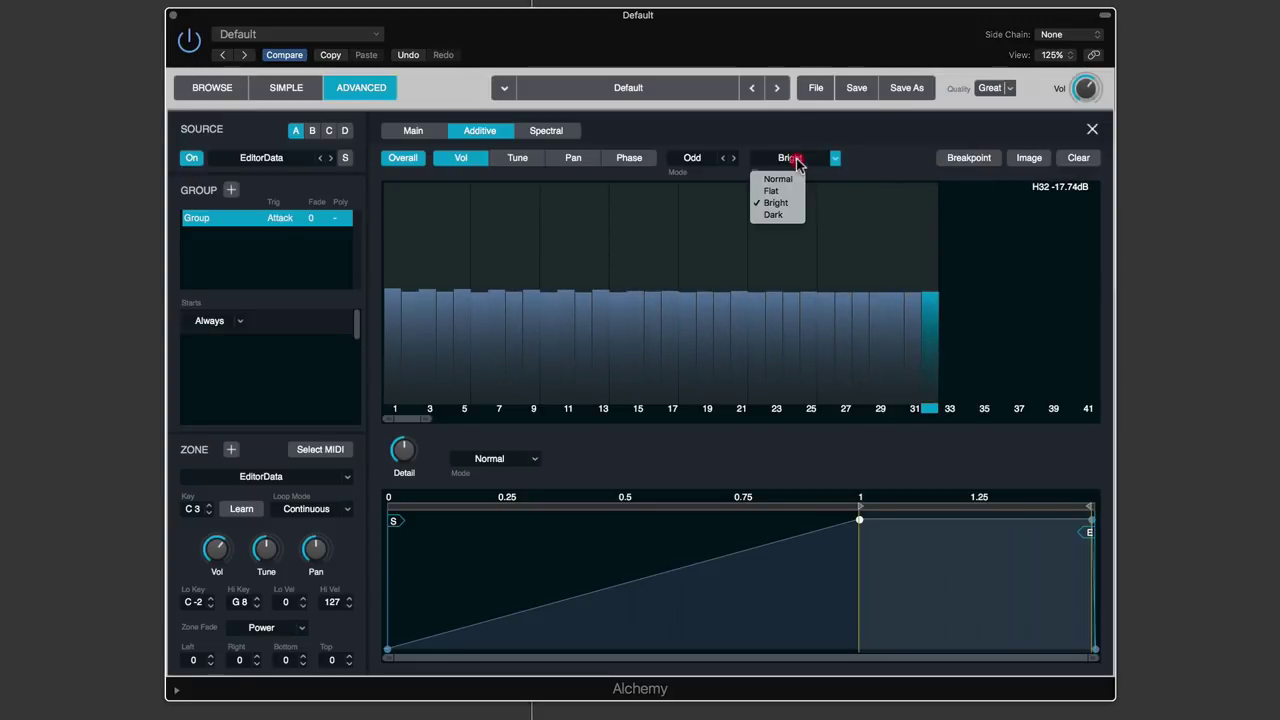
mouse_move(917, 306)
left_mouse_down()
mouse_move(917, 374)
mouse_move(923, 251)
mouse_move(920, 303)
left_mouse_up()
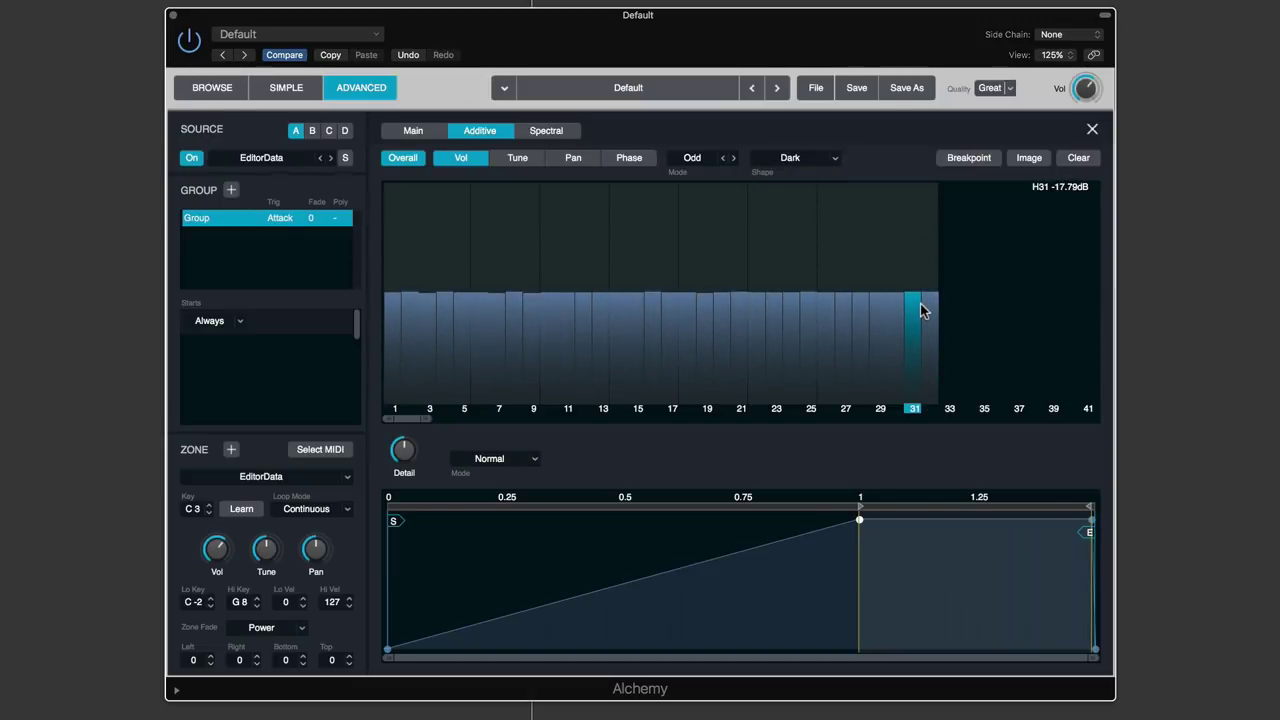
left_click(835, 166)
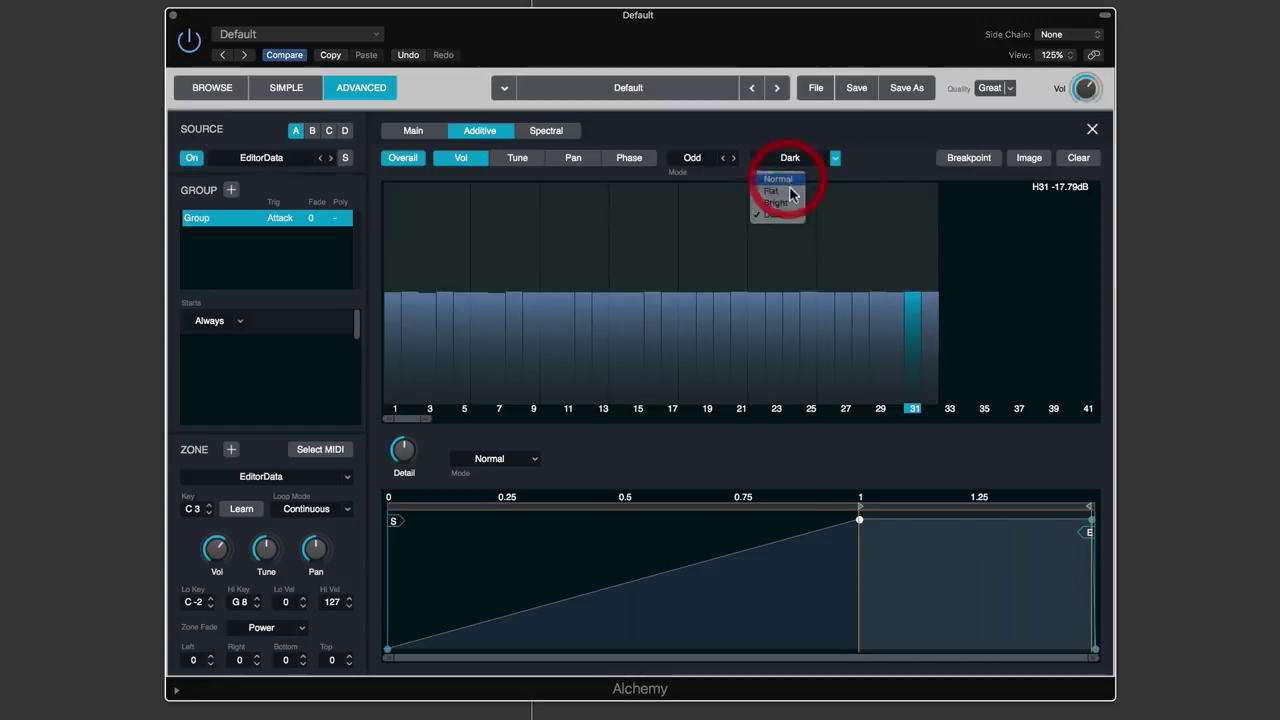
left_click(790, 190)
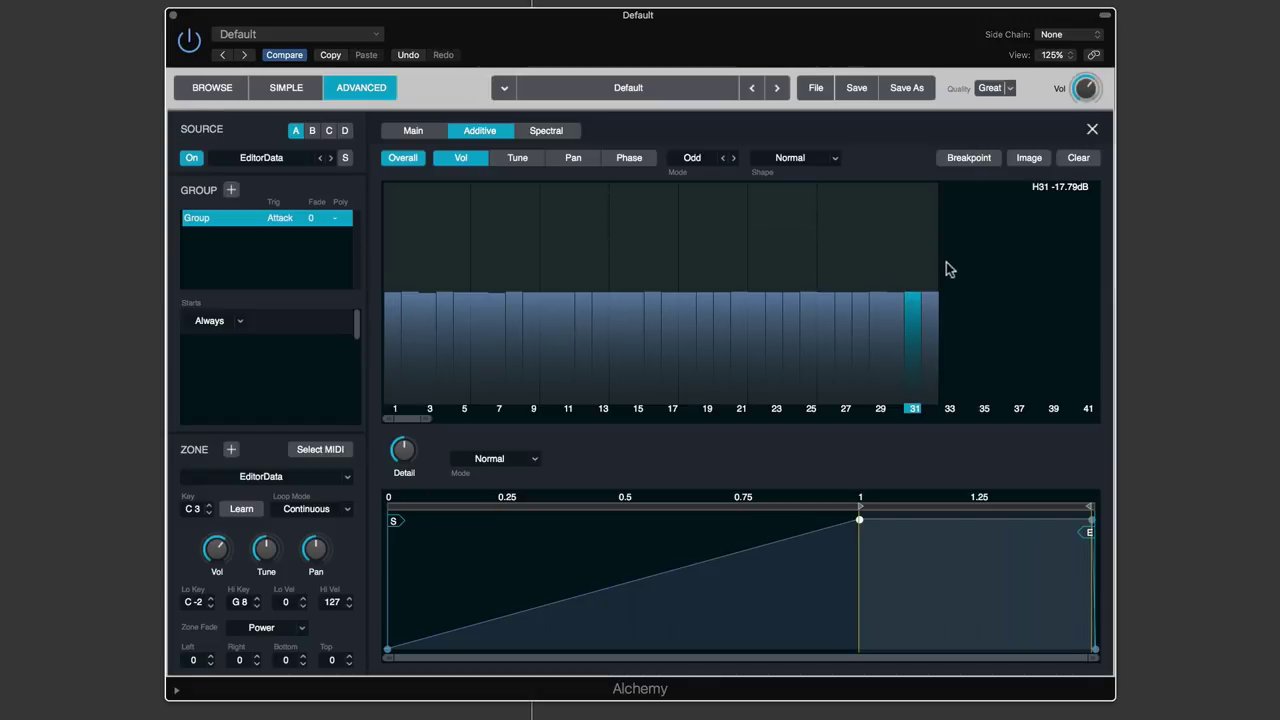
left_click(1091, 129)
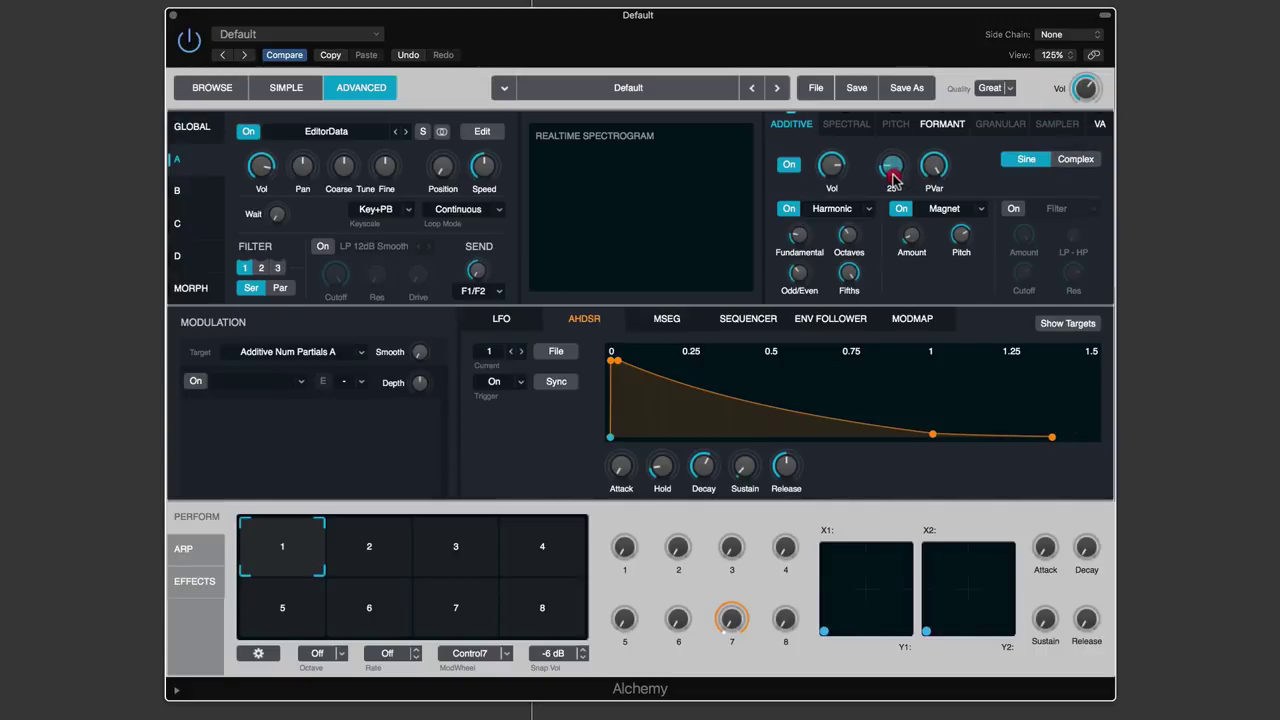
Adjust the additive partial count, turn Magnet on, and pick Additive Volume as modulation target
left_click_drag(896, 192, 895, 164)
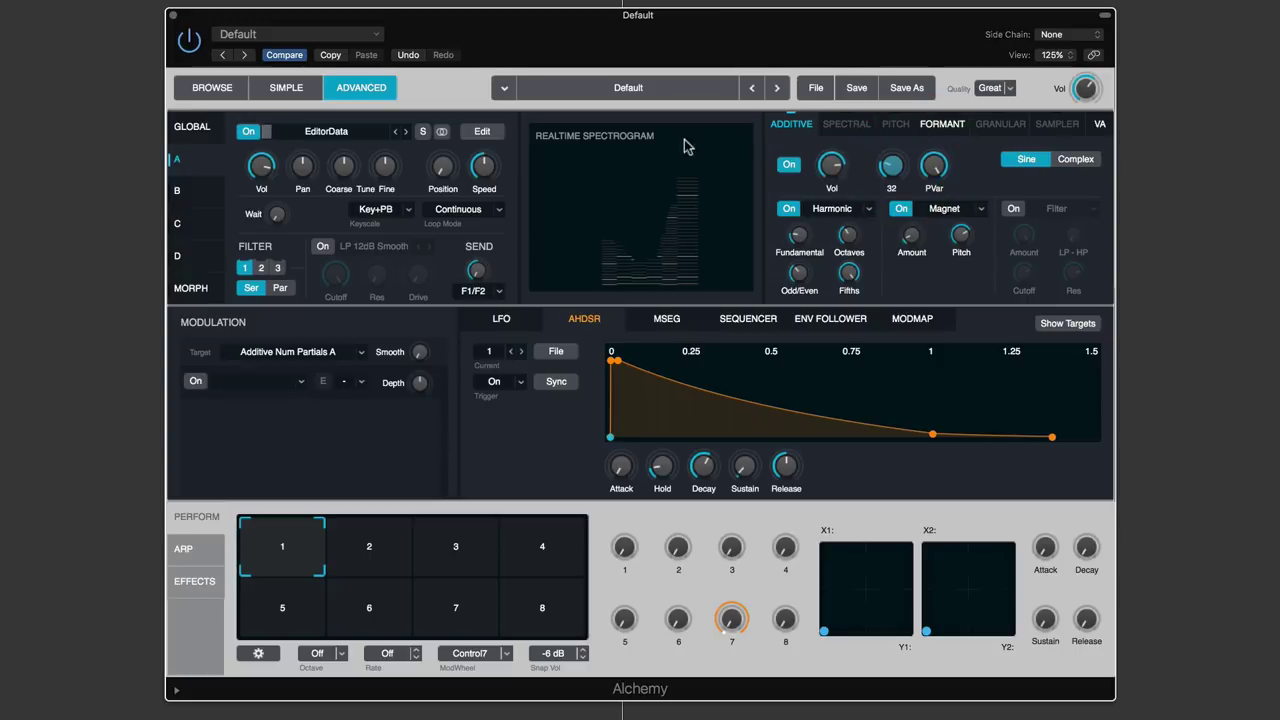
left_click(484, 134)
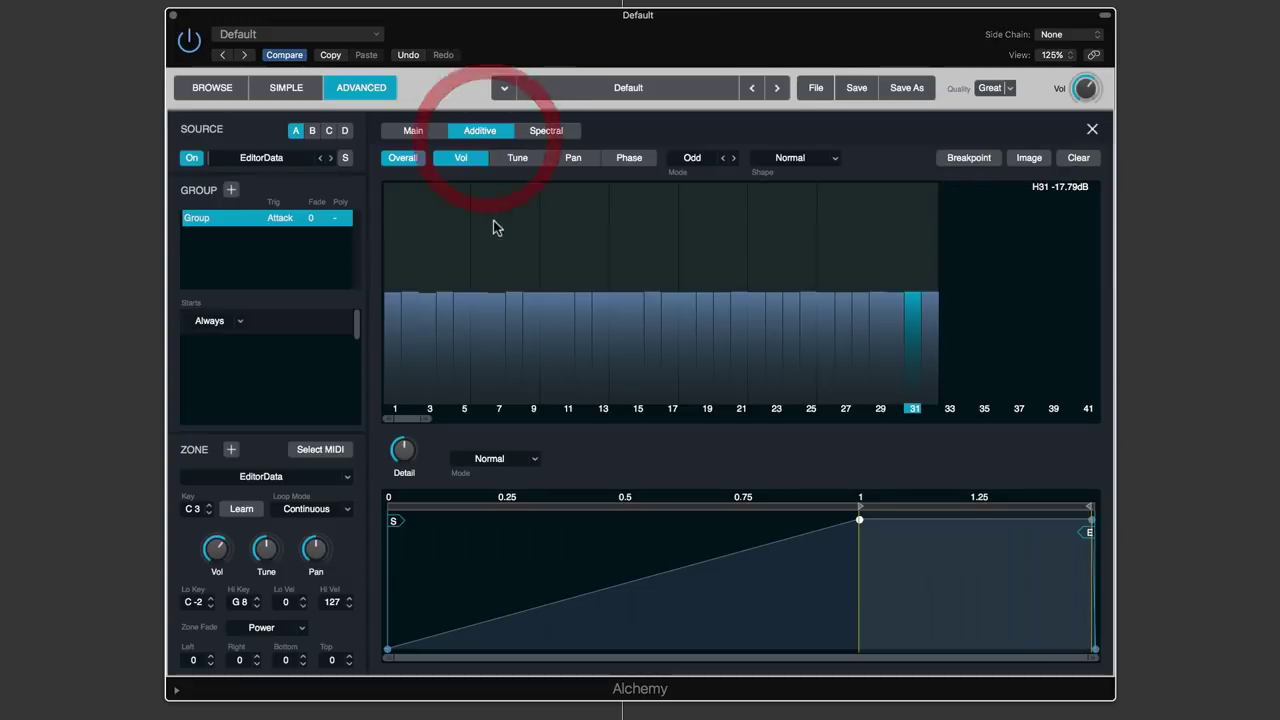
left_click(1093, 130)
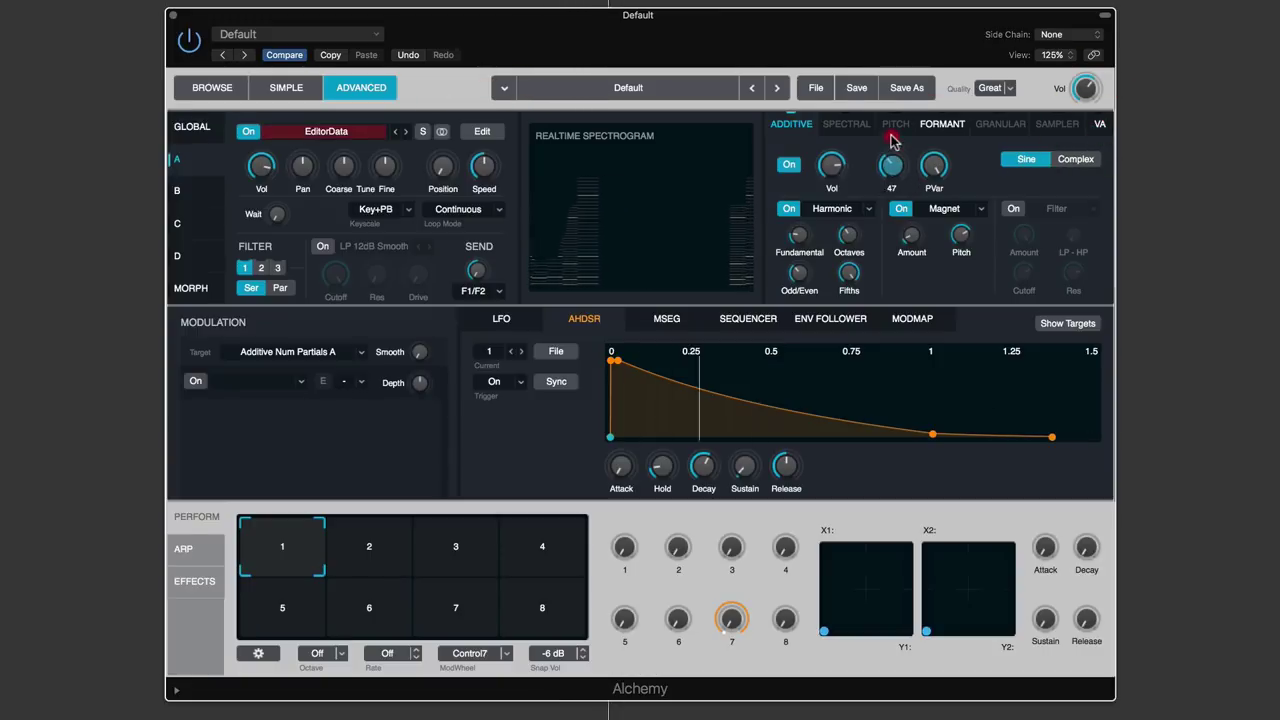
left_click(900, 89)
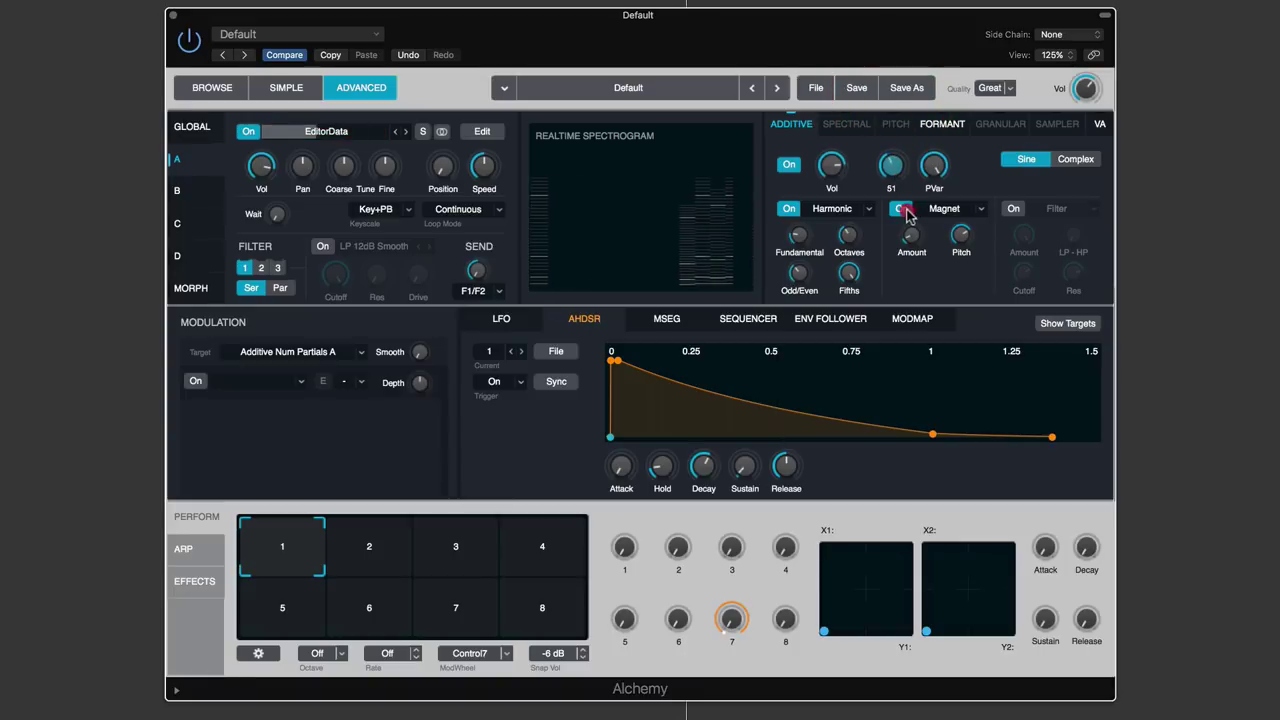
left_click(903, 210)
left_click_drag(891, 166, 893, 179)
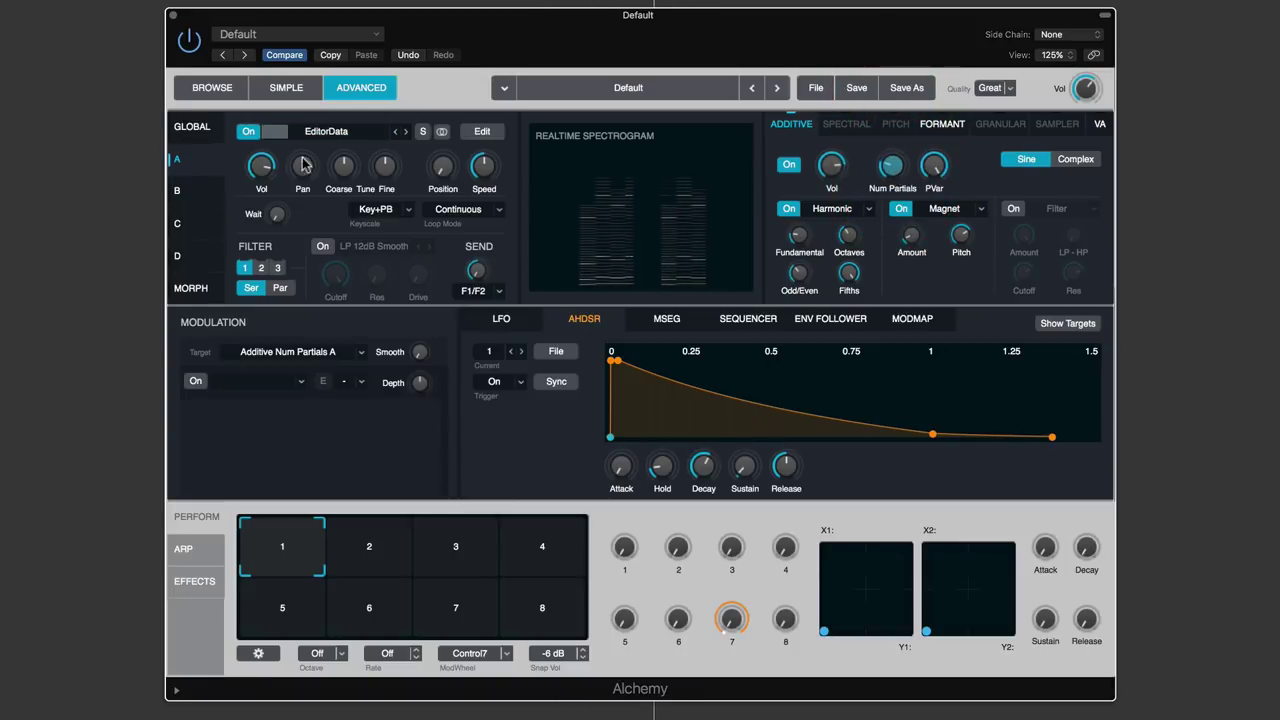
left_click(261, 166)
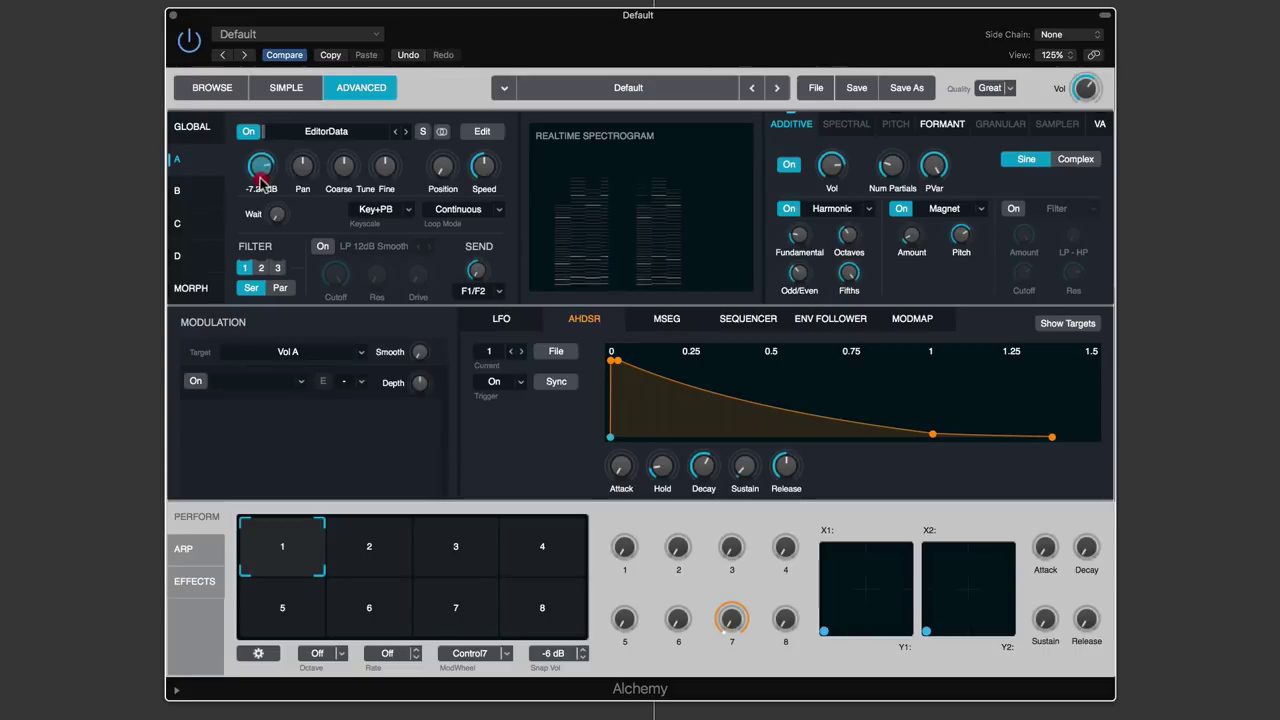
left_click(893, 166)
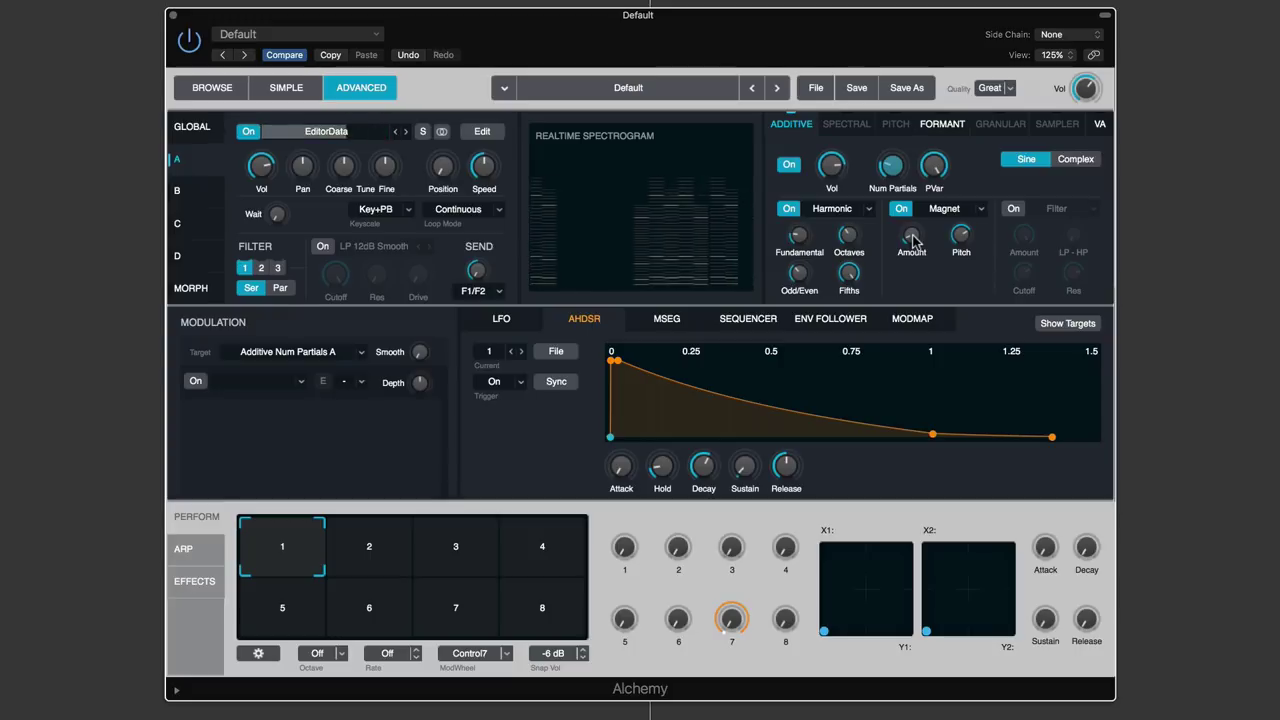
Load a long-hold AHDSR envelope, switch off Harmonic and Magnet, and set partials to 31
mouse_move(960, 237)
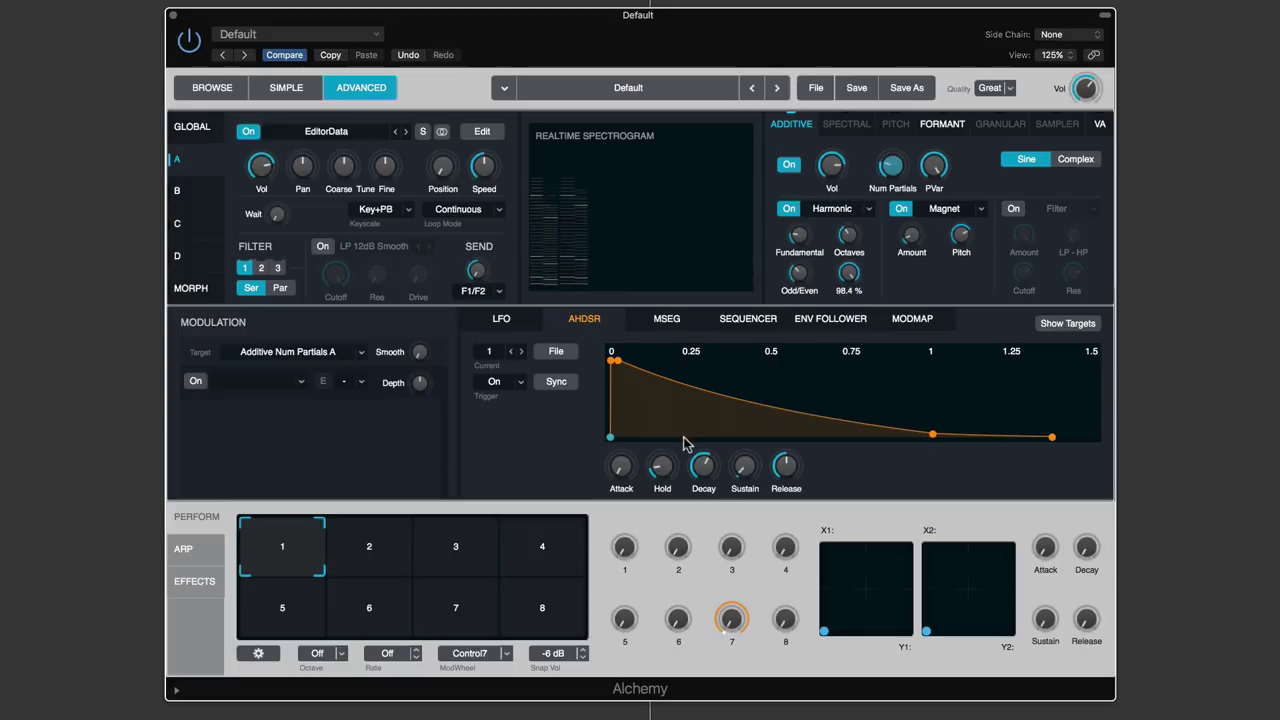
left_click(556, 352)
left_click(570, 415)
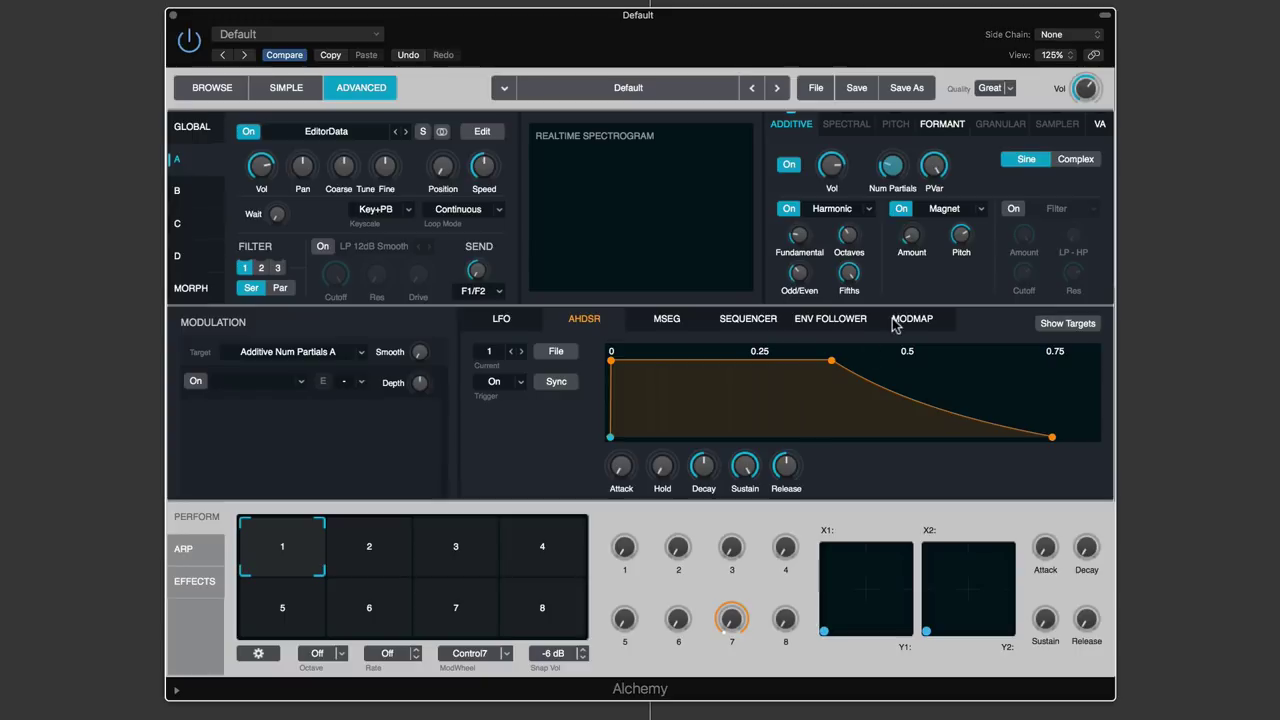
left_click(789, 208)
left_click(901, 208)
mouse_move(890, 172)
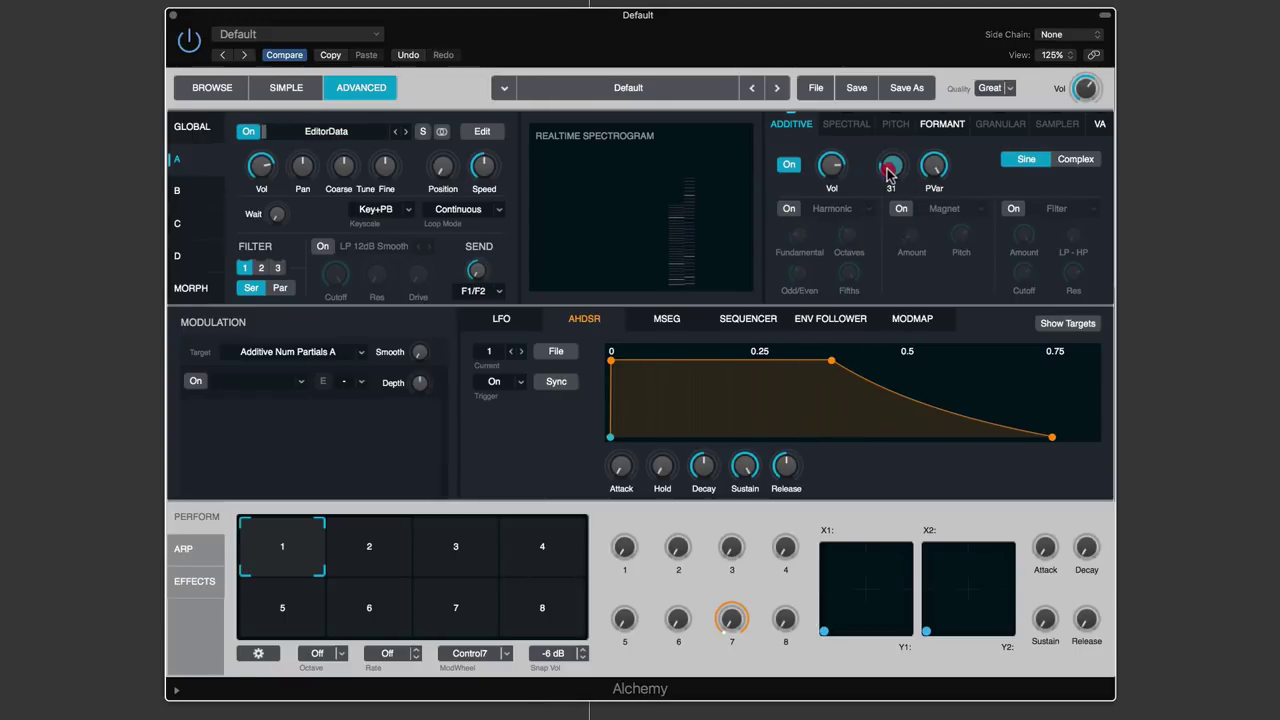
left_click_drag(888, 172, 841, 243)
Turn on the Saw oscillator and White noise on the VA page and lower the Saw volume
mouse_move(833, 180)
left_click(1099, 124)
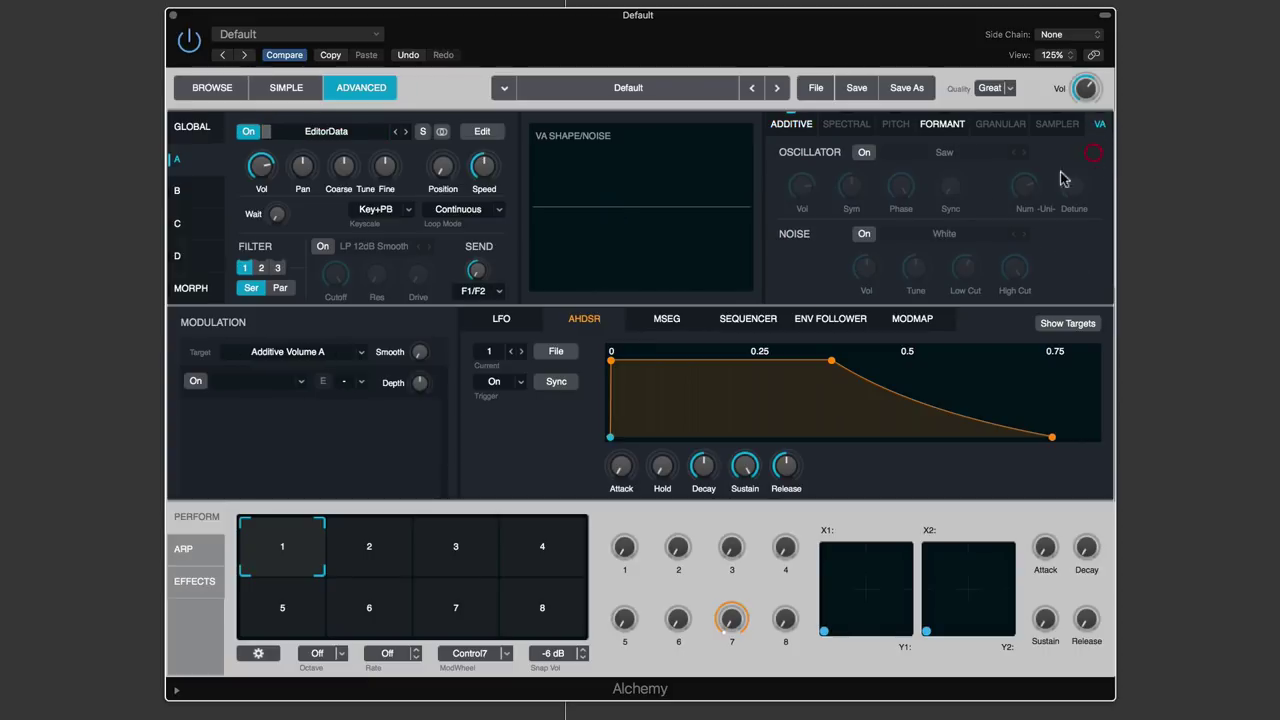
left_click(864, 152)
left_click(864, 233)
mouse_move(1032, 190)
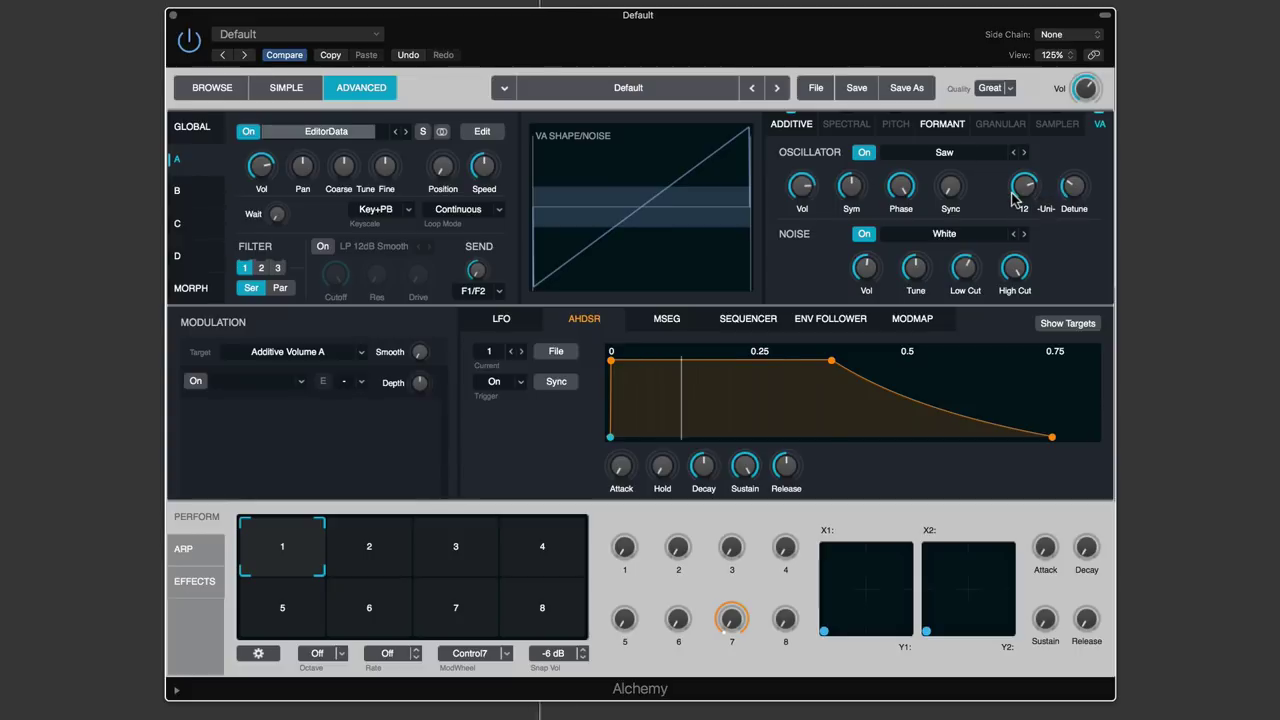
left_click_drag(804, 200, 812, 216)
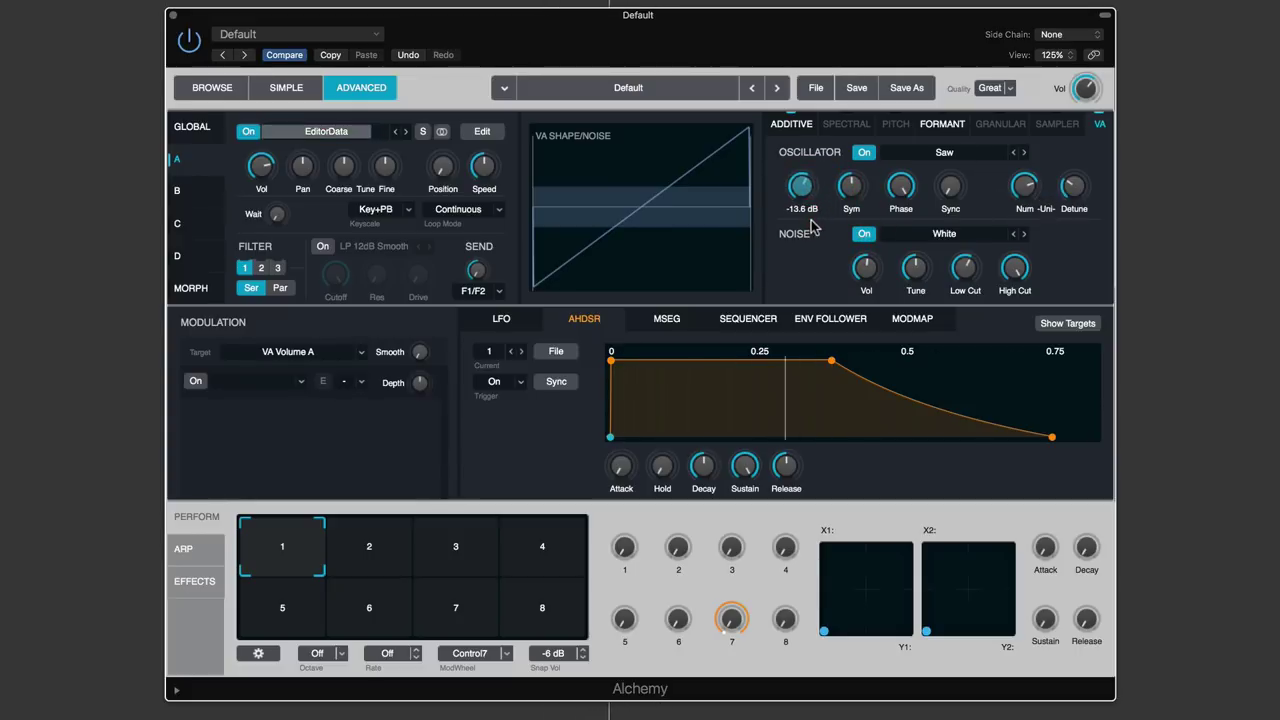
Set the Additive volume to about -19.6 dB and bring up the Formant page
left_click(791, 124)
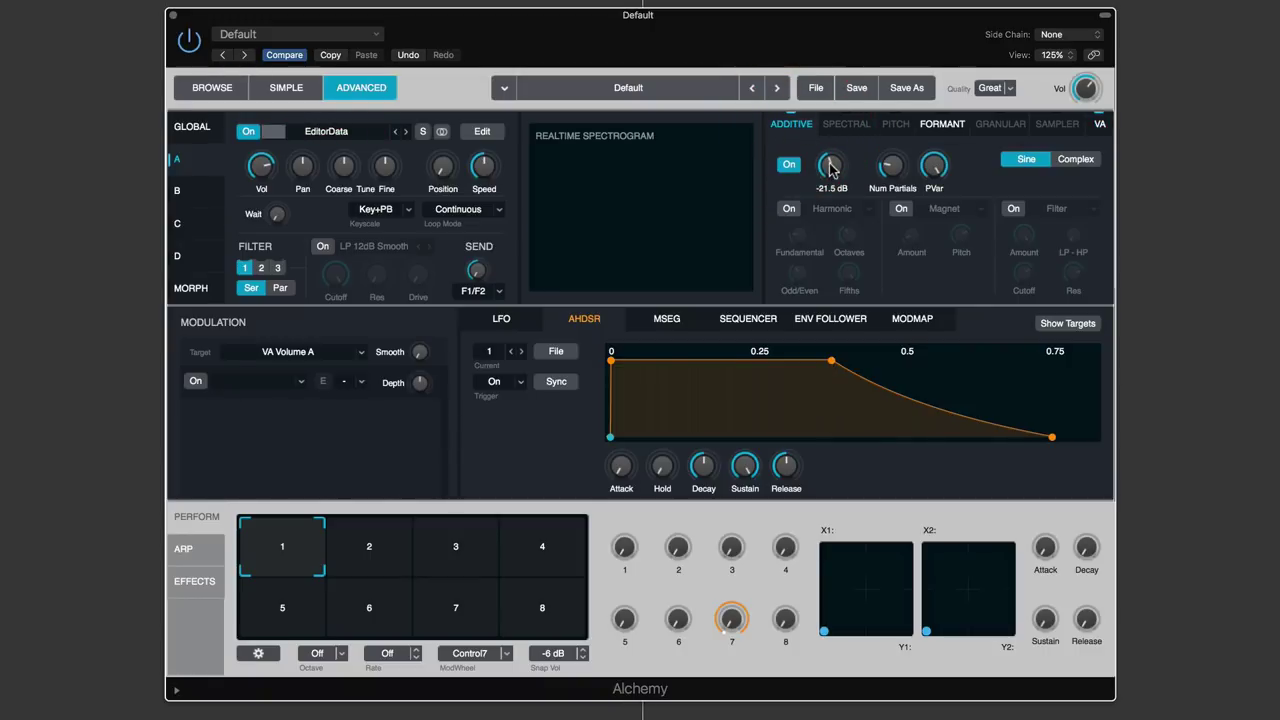
left_click(830, 168)
left_click_drag(830, 172, 836, 168)
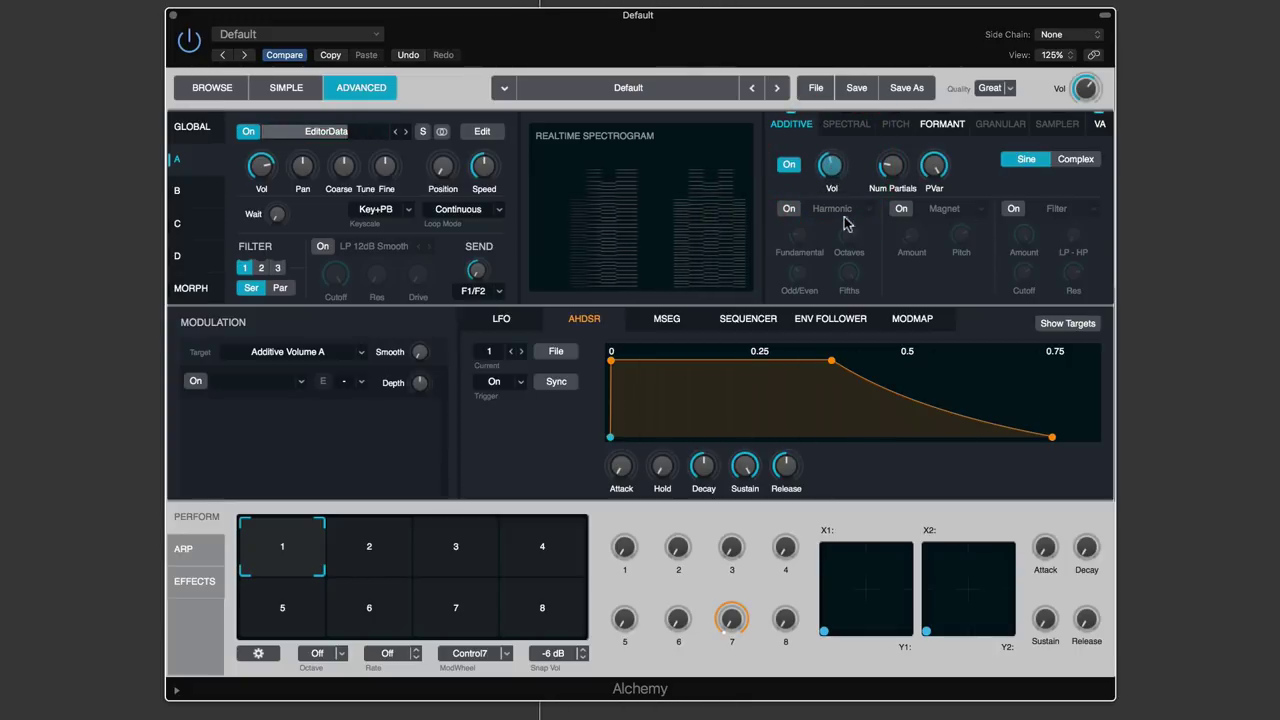
left_click(1099, 126)
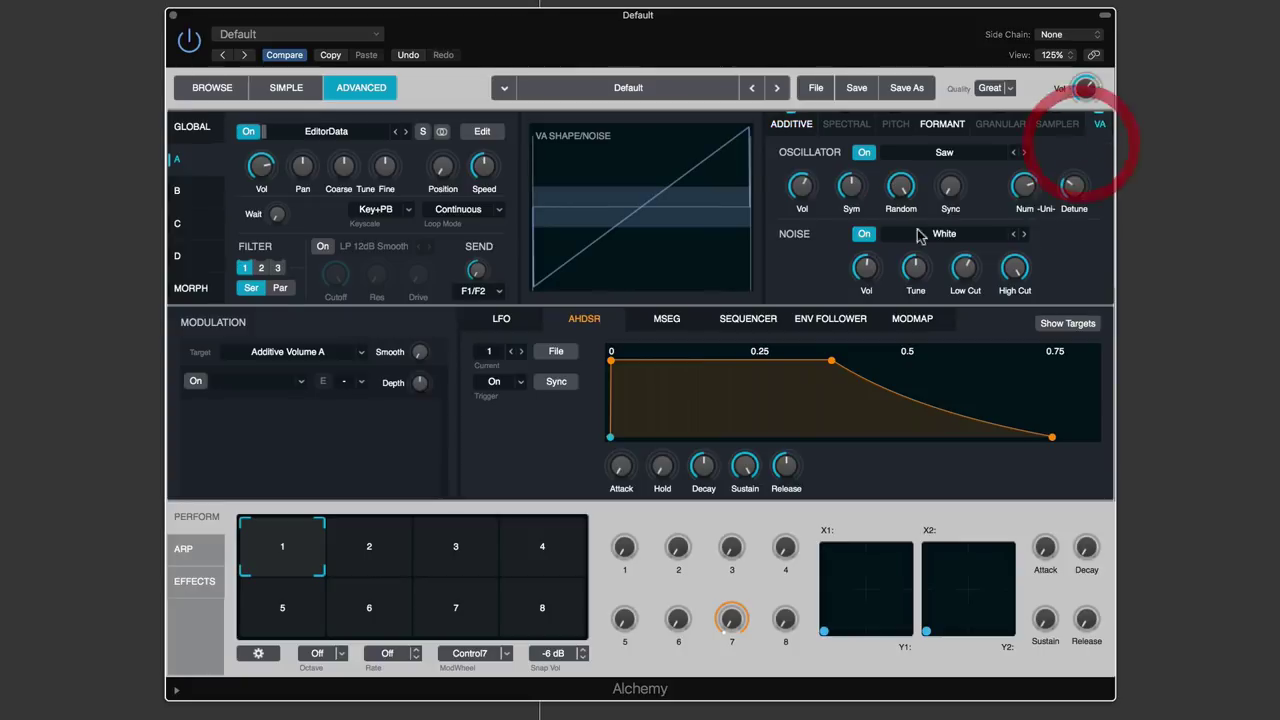
left_click(791, 124)
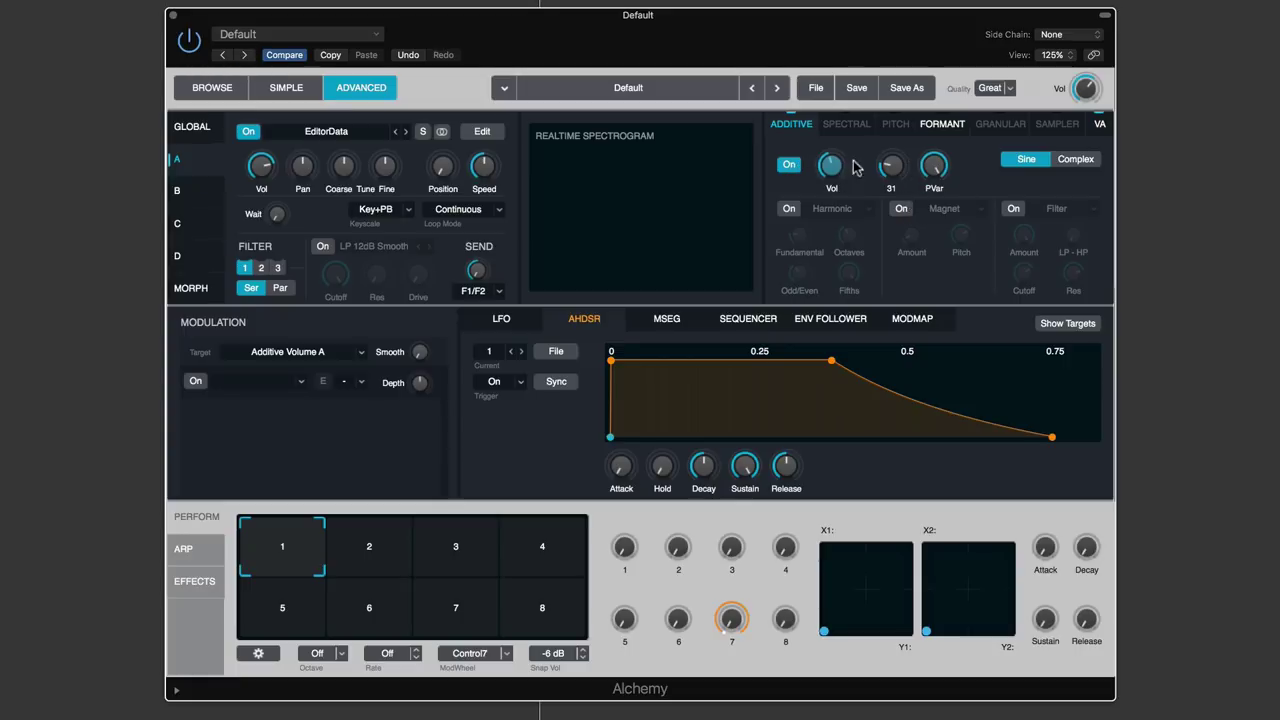
left_click(791, 162)
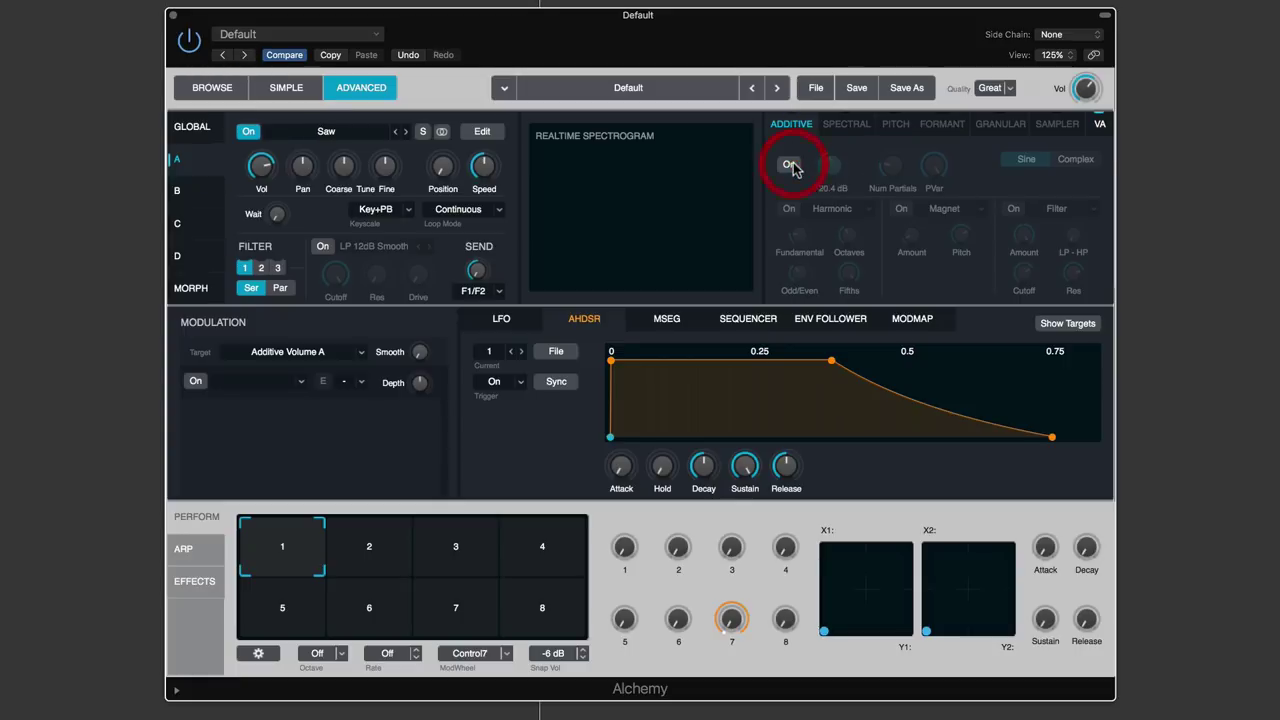
left_click(942, 124)
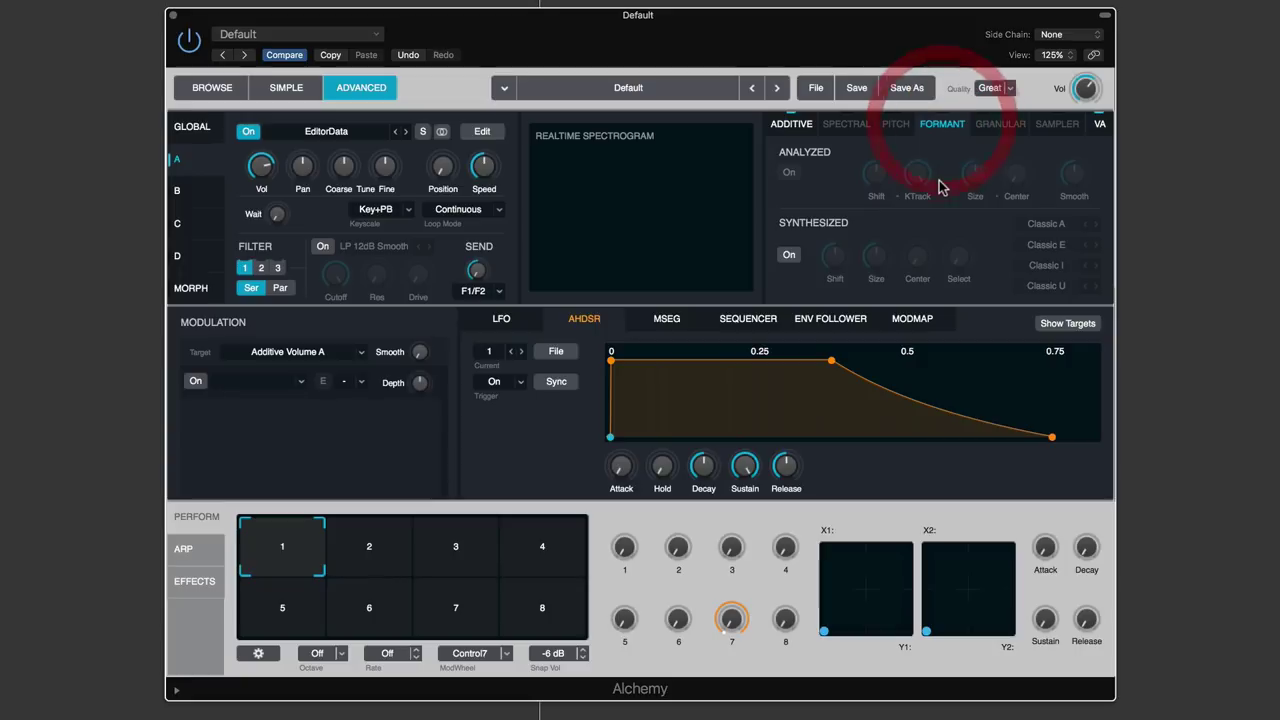
Enable the synthesized formants with the Filter Parallel type and raise Select to 2.4
left_click(791, 173)
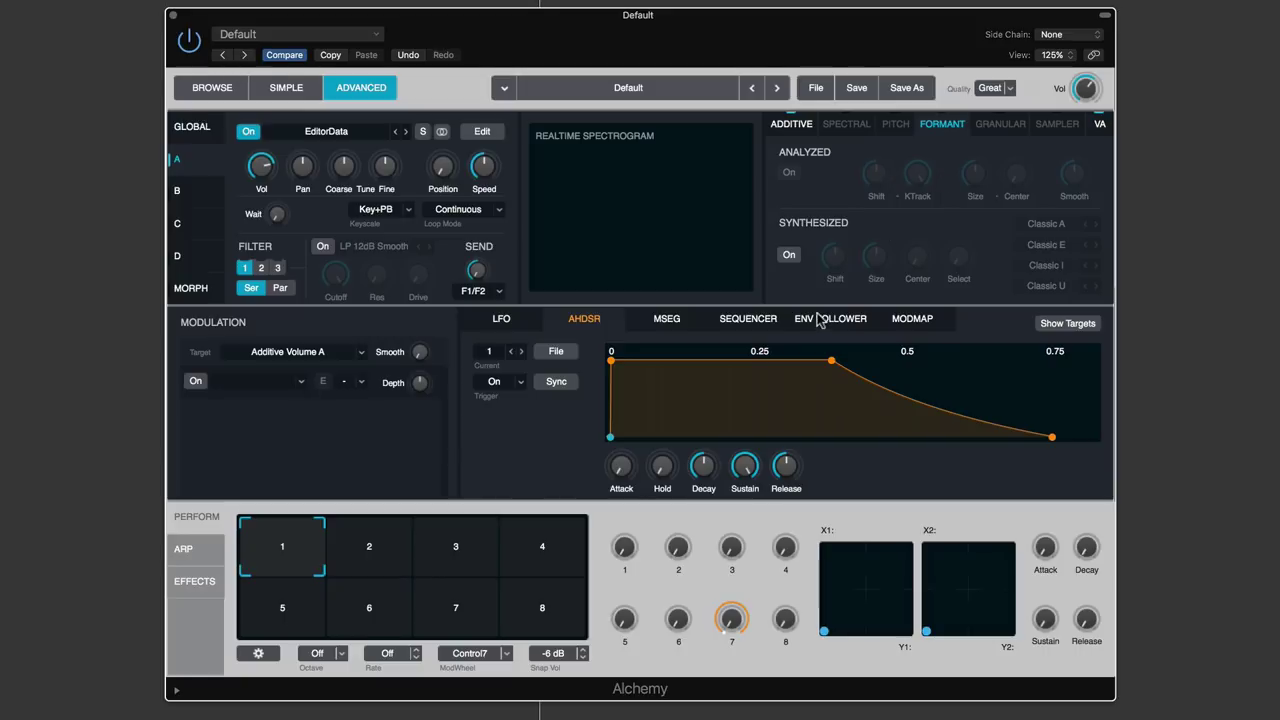
left_click(789, 256)
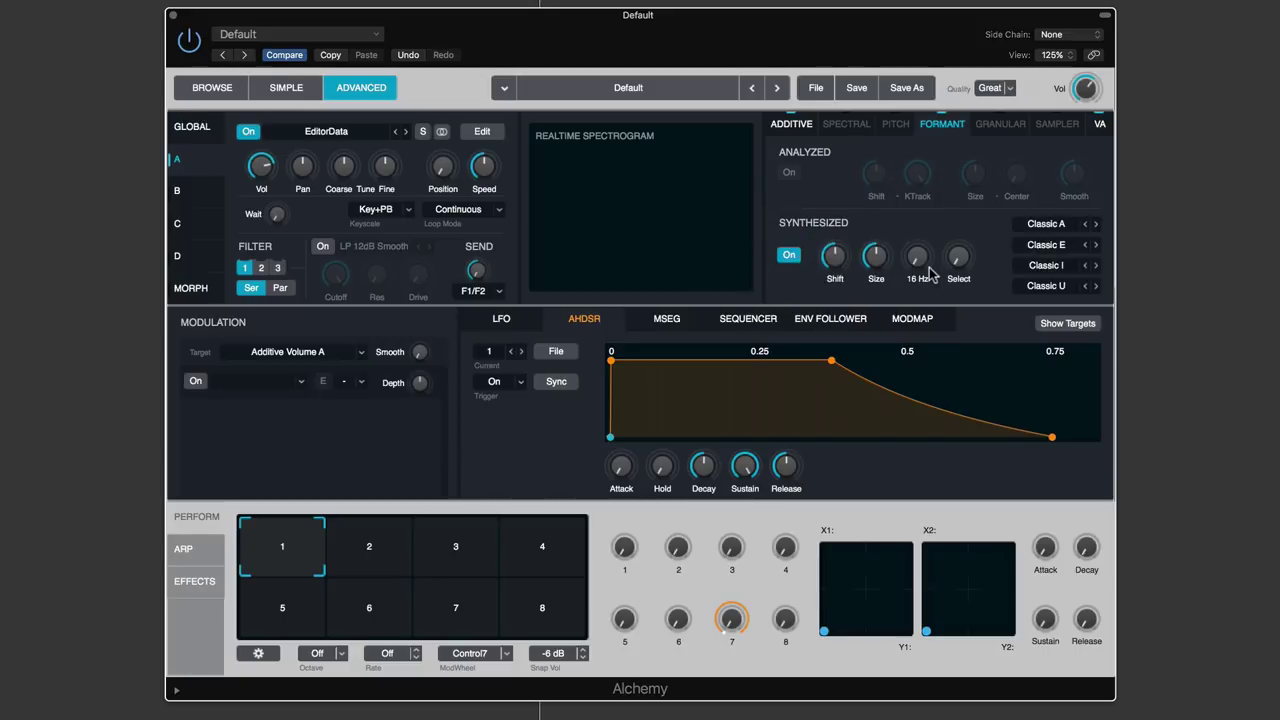
left_click(1048, 224)
left_click(1057, 281)
mouse_move(969, 280)
left_click_drag(960, 261, 923, 229)
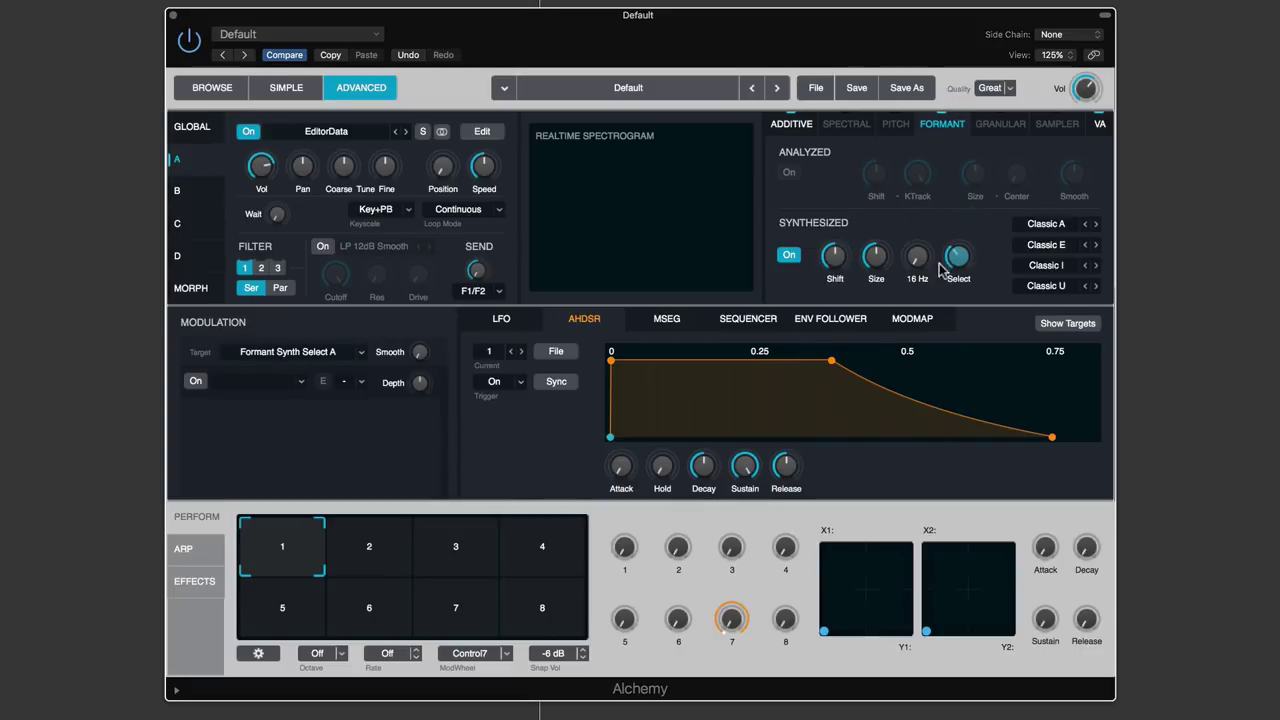
mouse_move(890, 260)
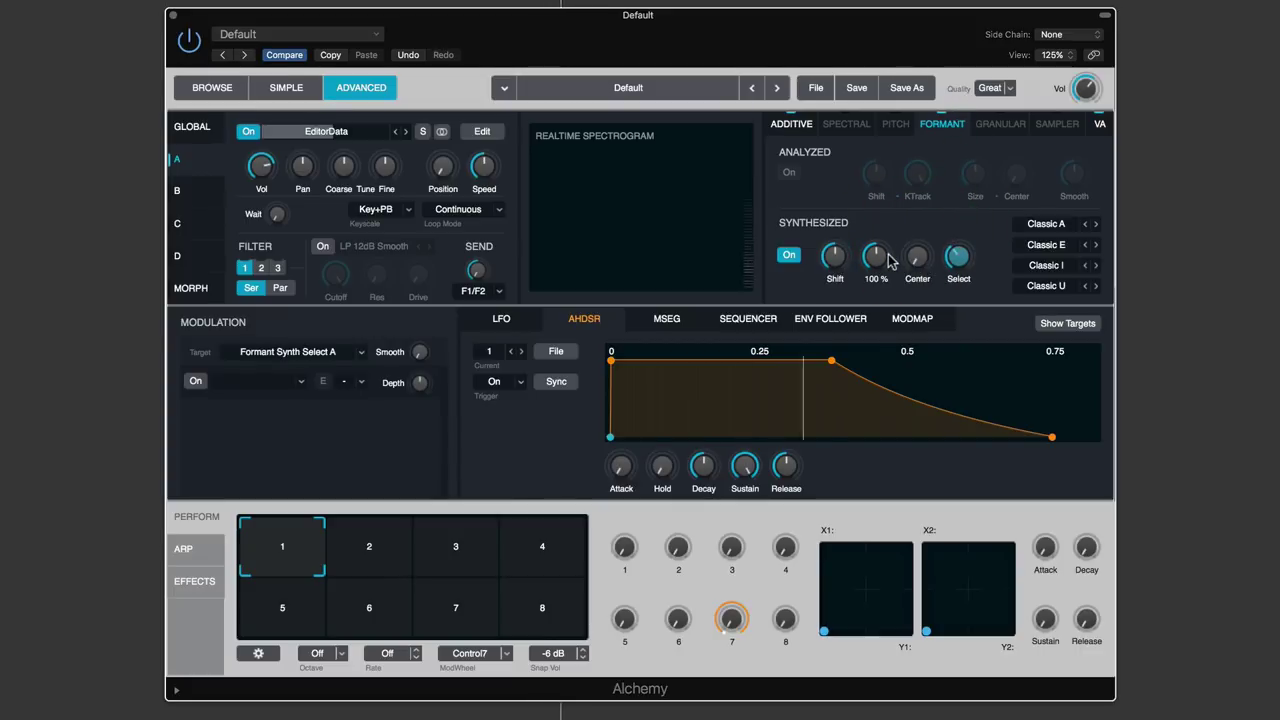
Sweep the formant Select, try a 14-semitone Shift, then switch synthesized formants off and return to Additive
left_click(1099, 124)
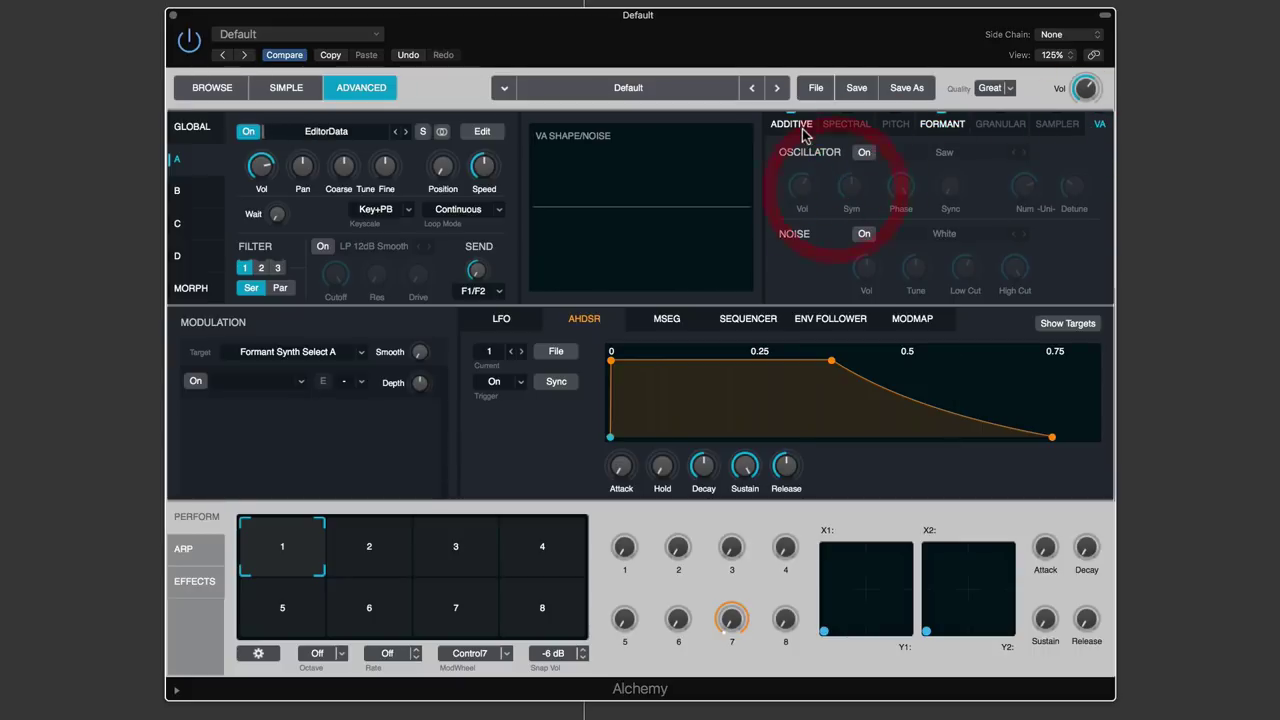
left_click(791, 124)
left_click(893, 167)
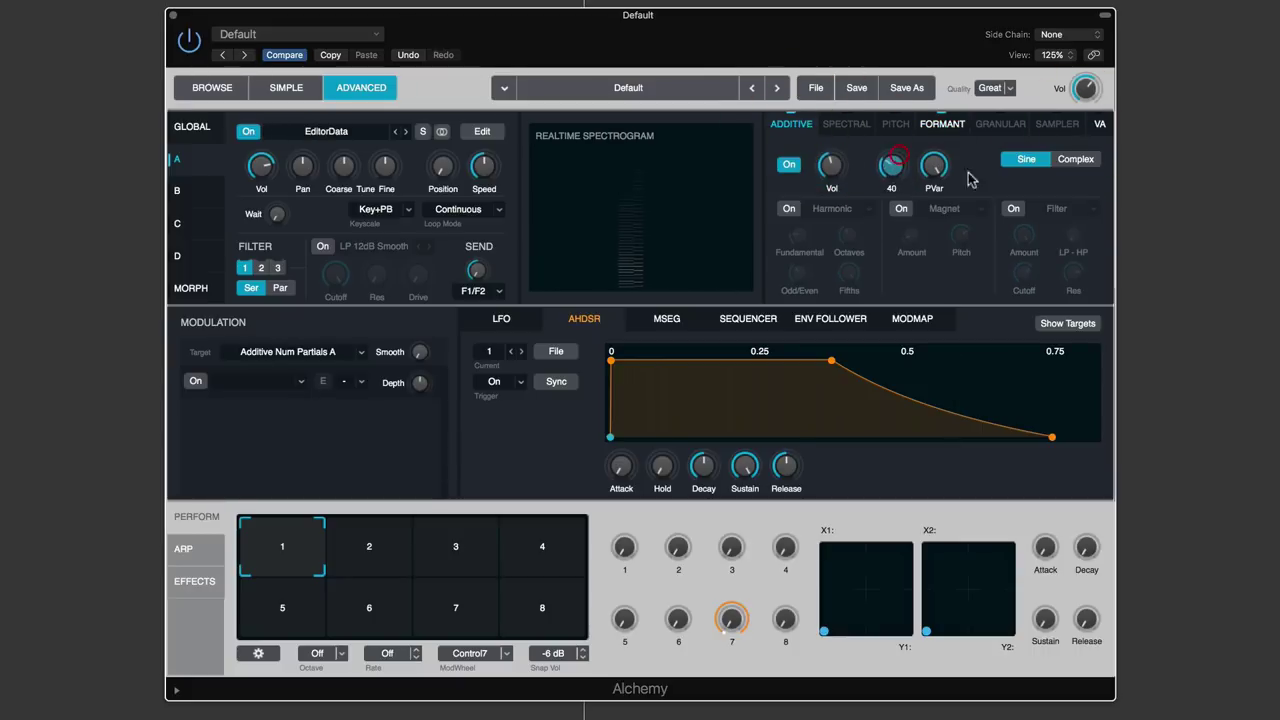
left_click(942, 124)
left_click(790, 255)
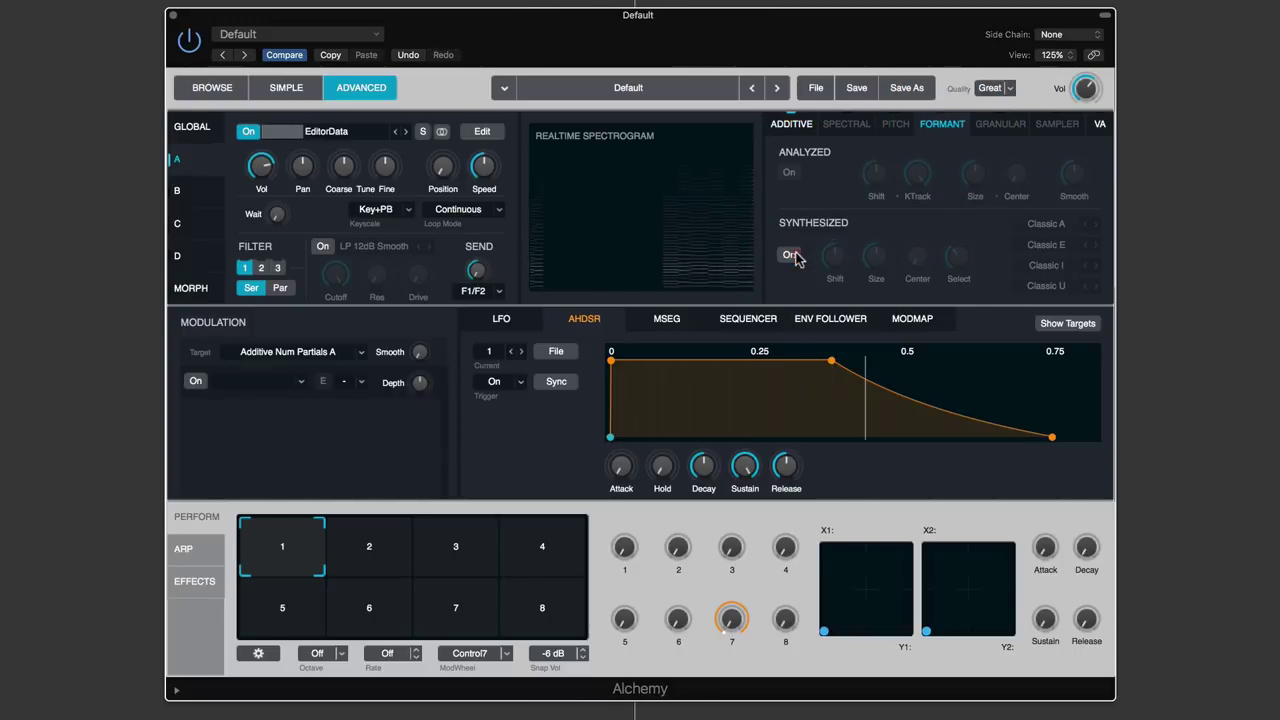
left_click(790, 255)
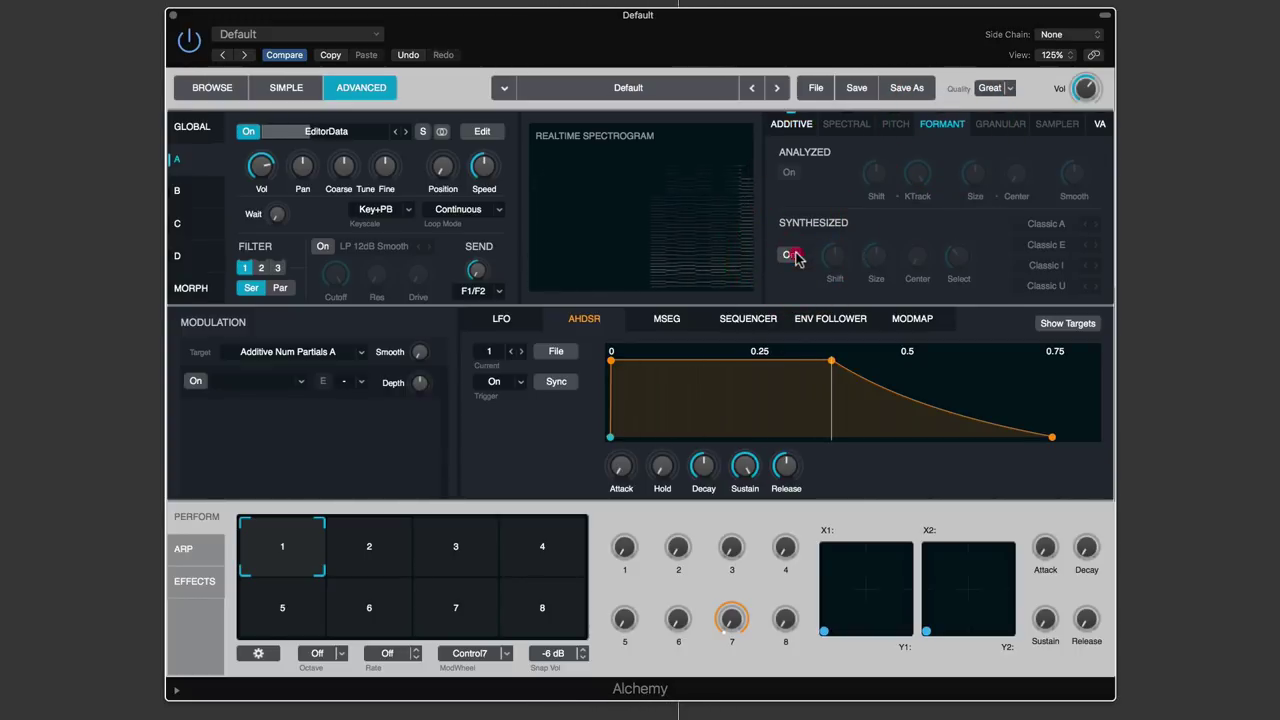
left_click(958, 256)
left_click_drag(963, 233, 966, 322)
mouse_move(834, 258)
left_mouse_down()
mouse_move(836, 230)
mouse_move(842, 266)
left_mouse_up()
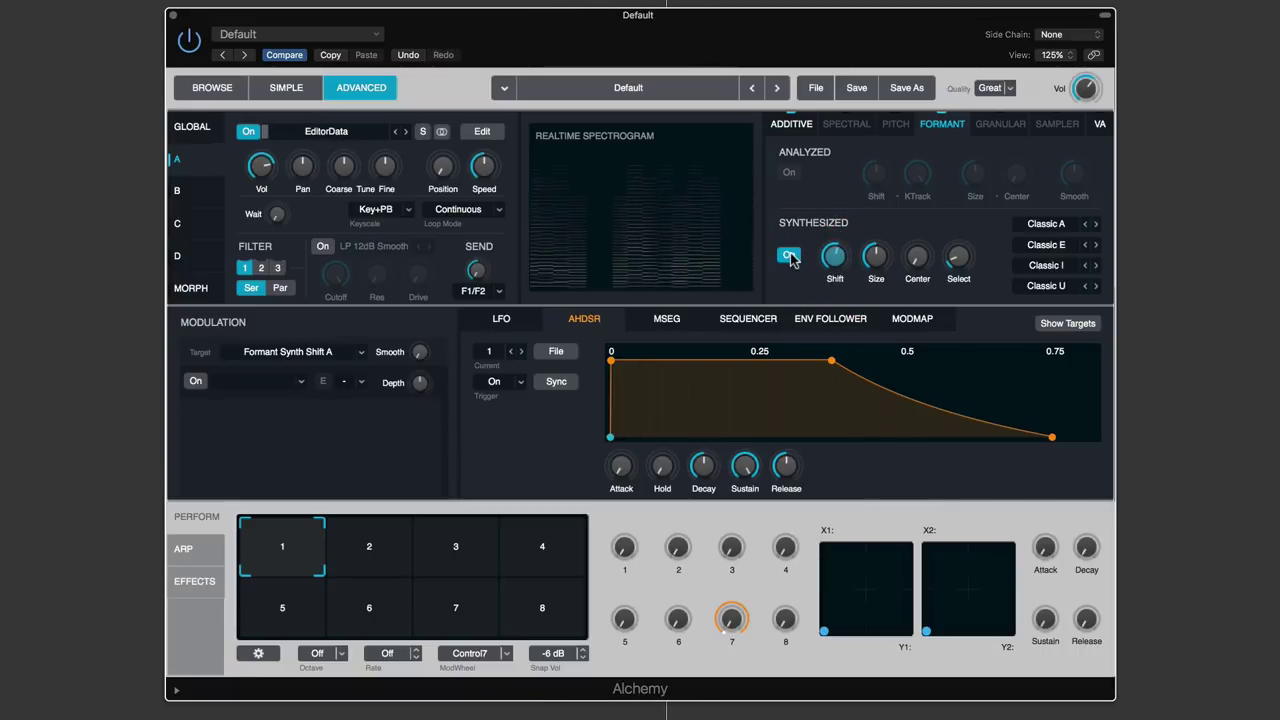
left_click(789, 254)
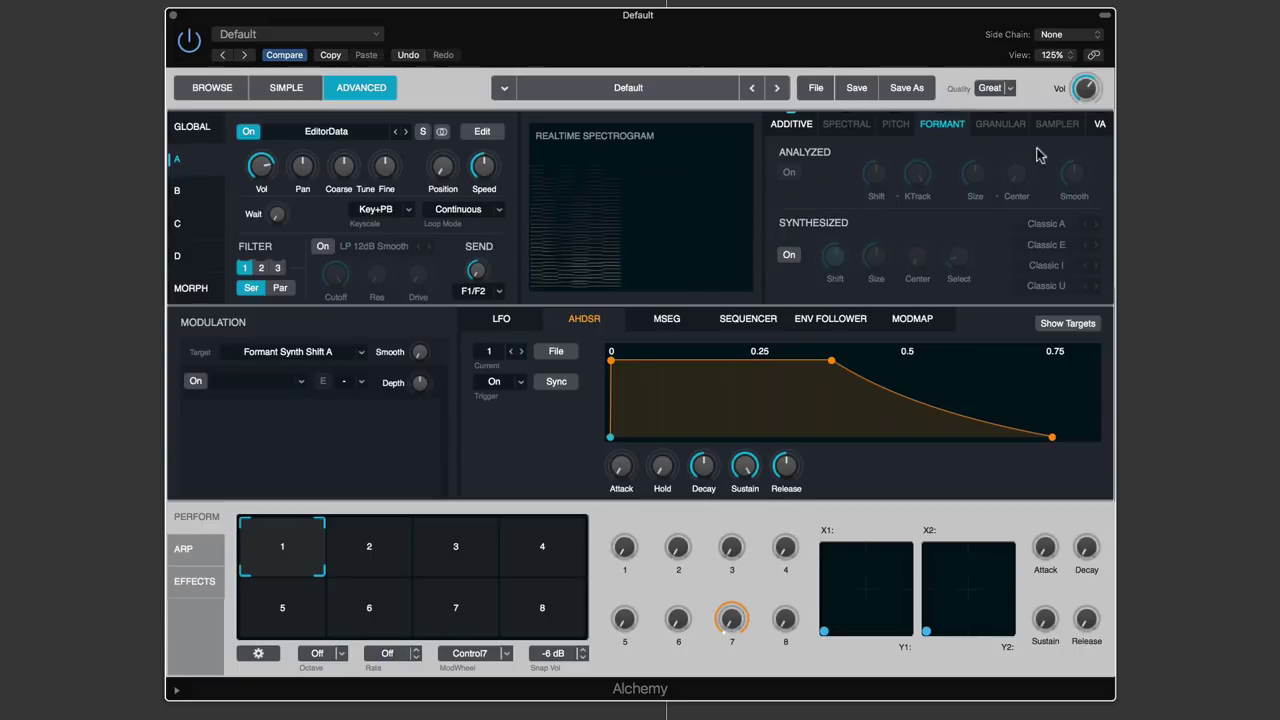
left_click(799, 131)
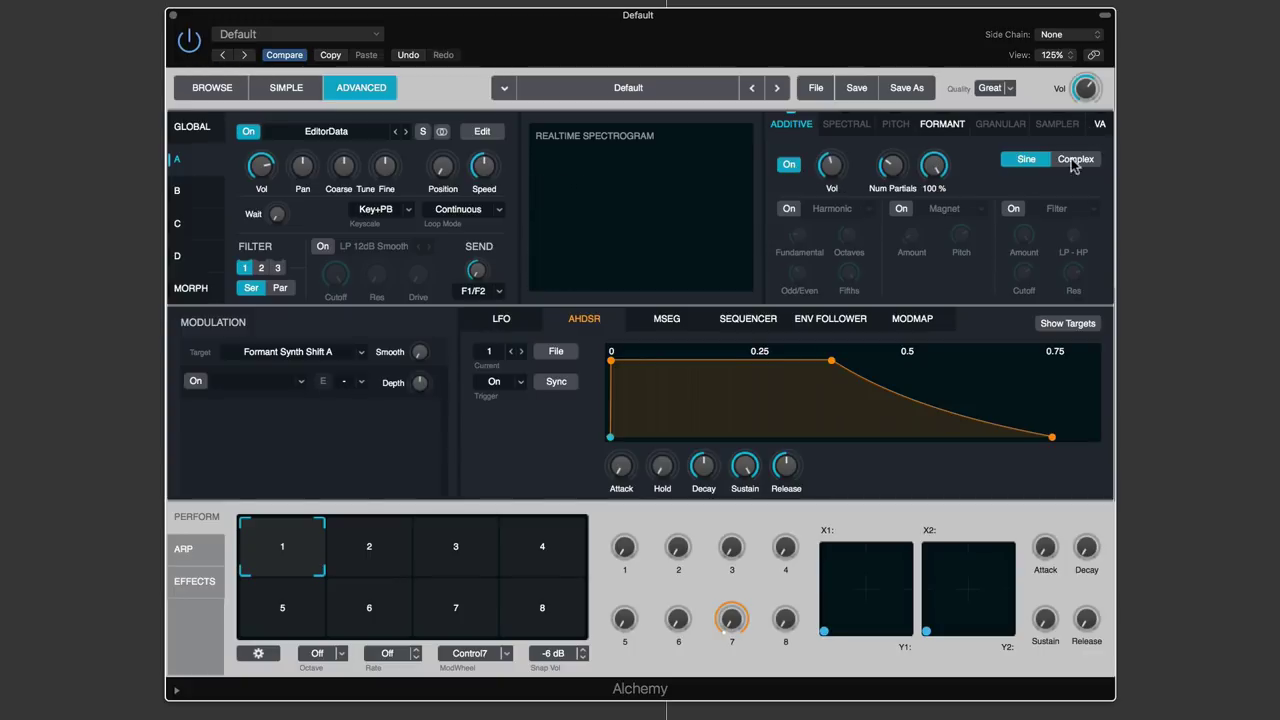
Turn on the White noise layer and lower the Additive volume to about -24.8 dB
left_click(1100, 127)
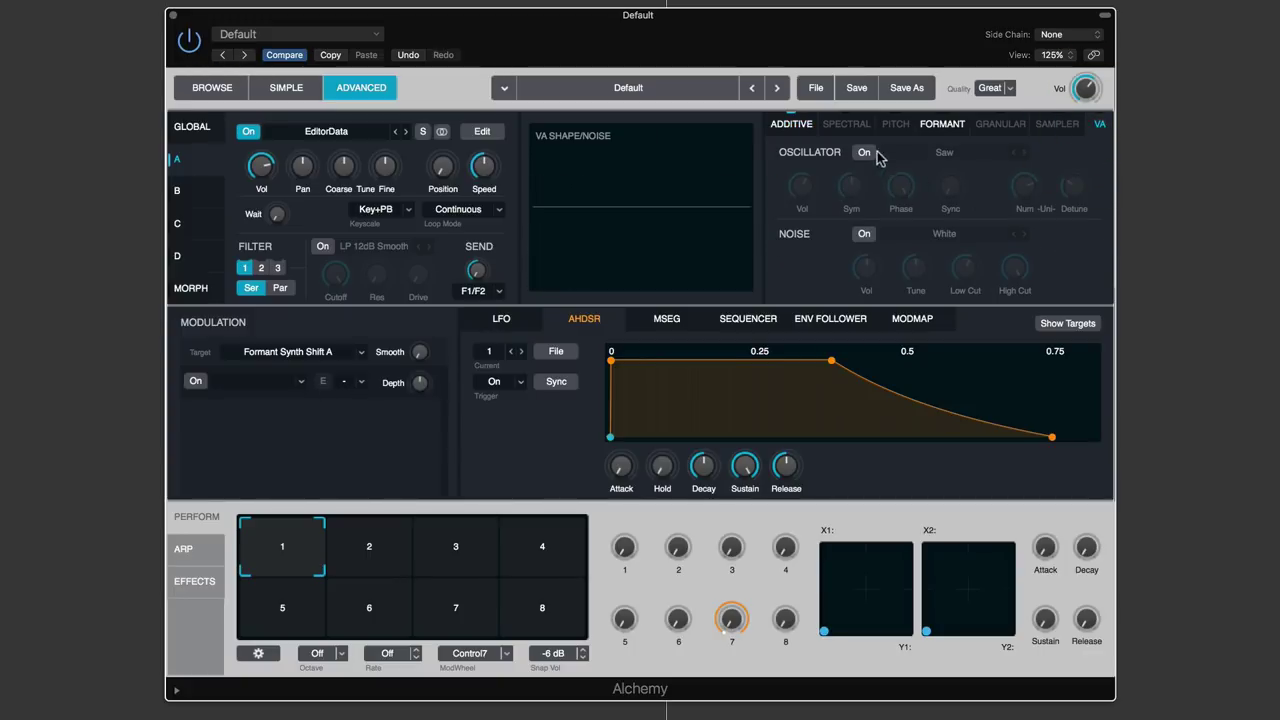
left_click(865, 235)
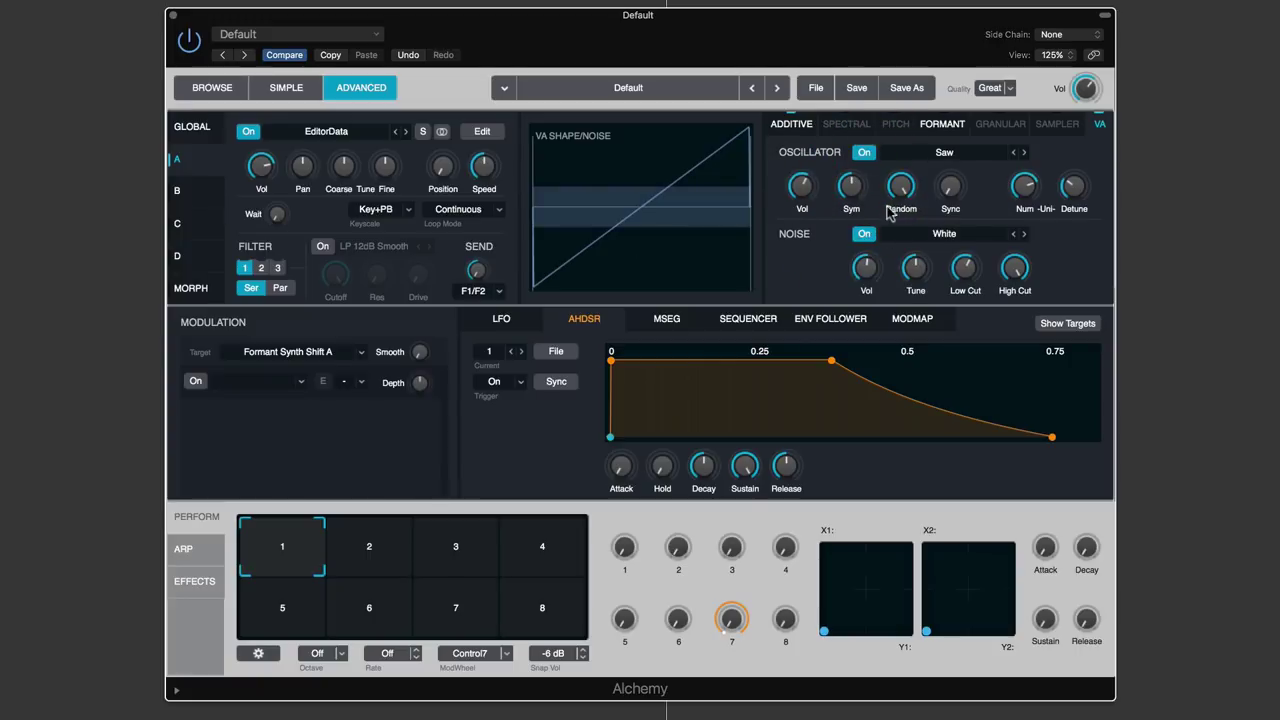
left_click(866, 268)
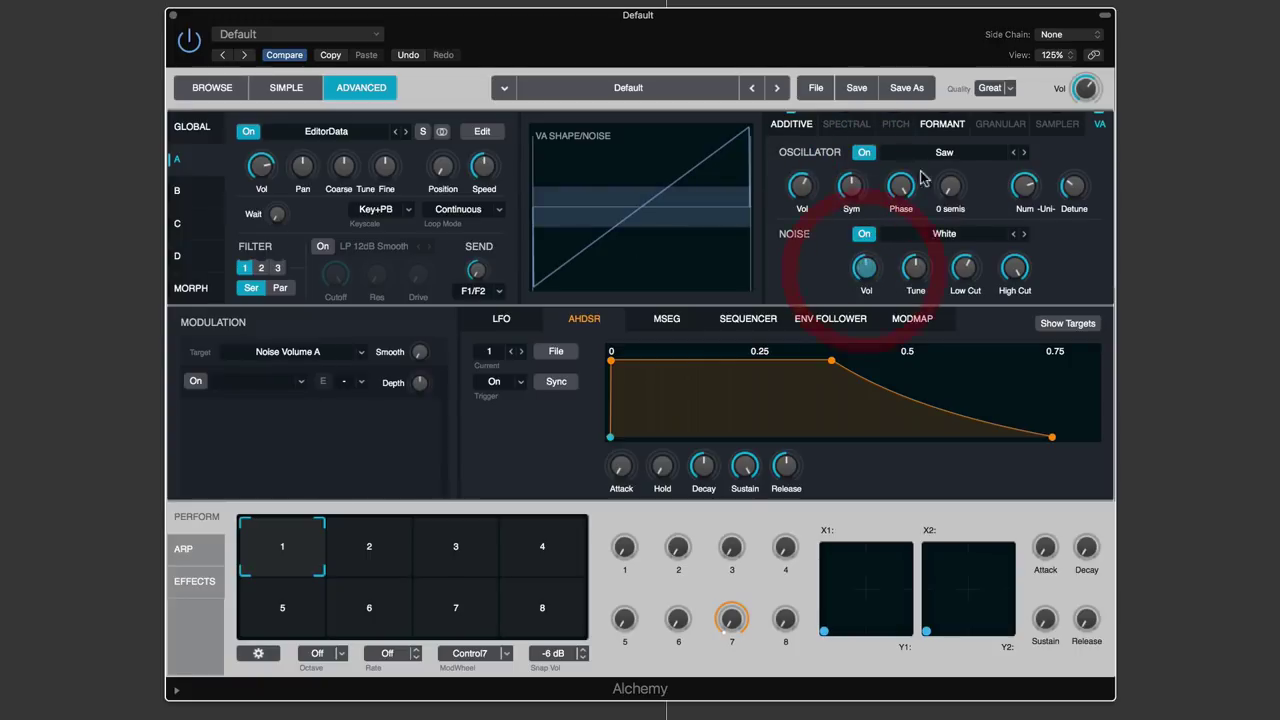
left_click(791, 124)
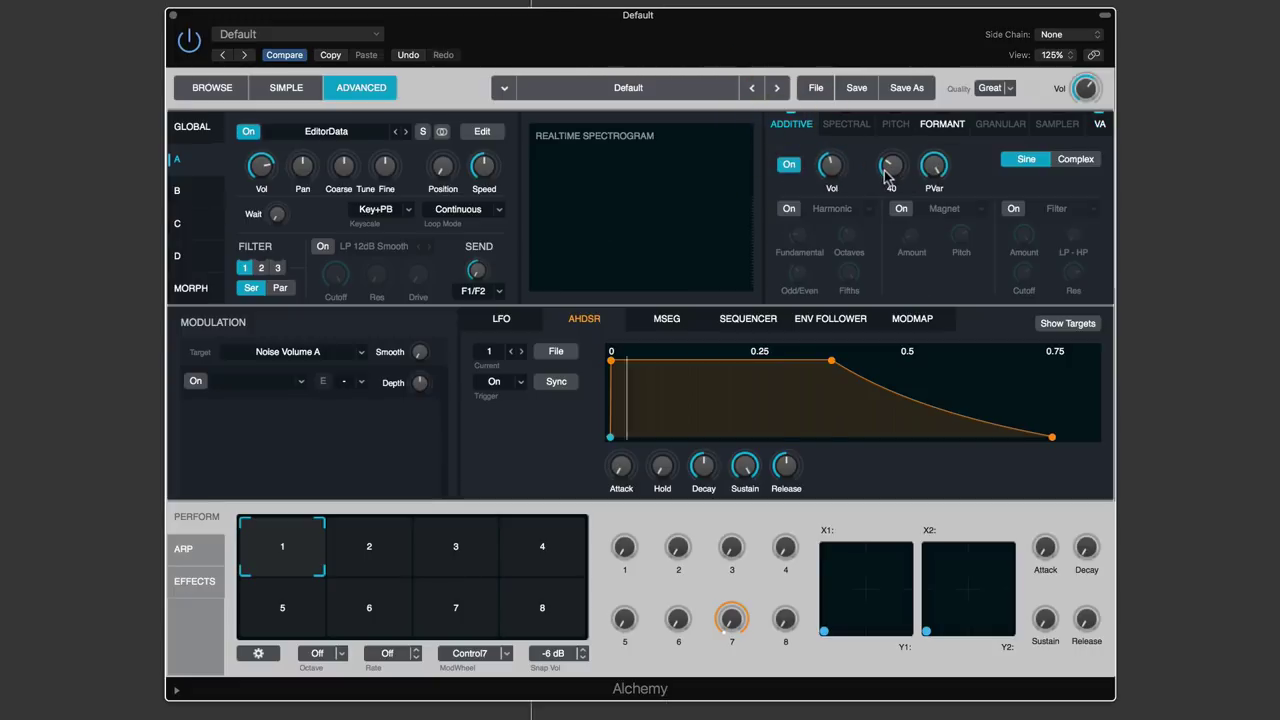
left_click(833, 166)
left_click(834, 168)
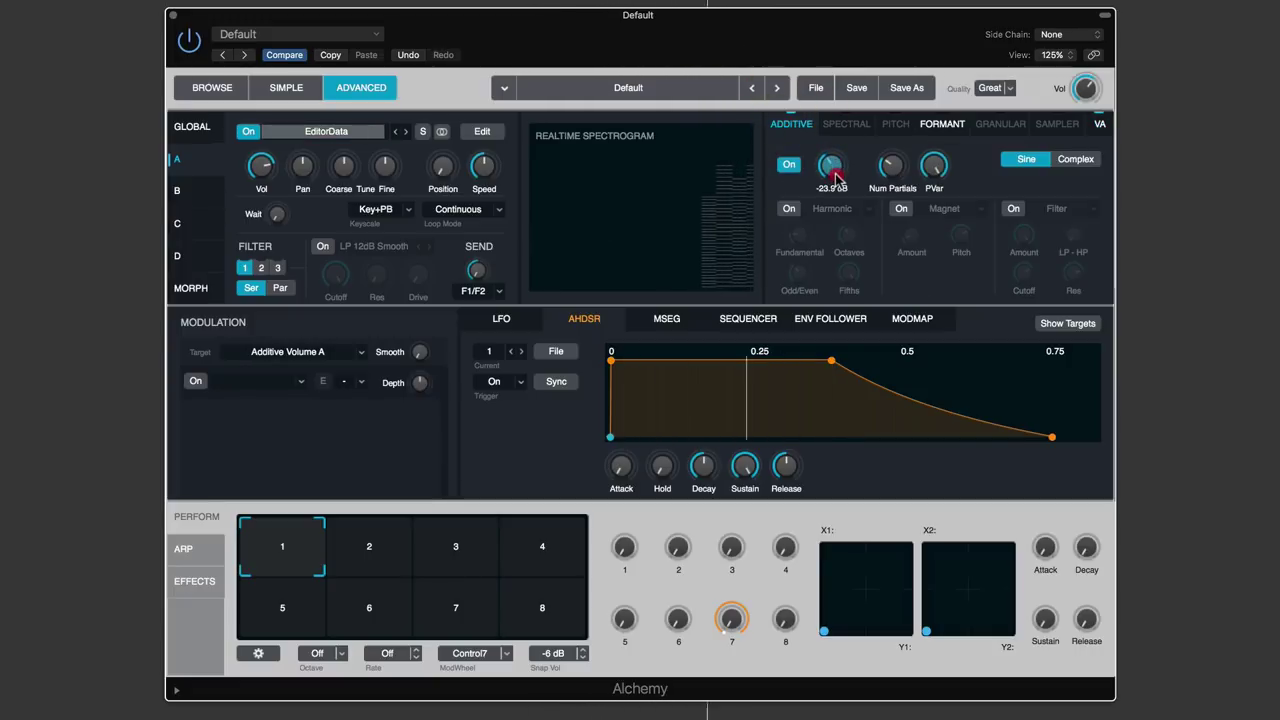
left_click_drag(835, 177, 855, 197)
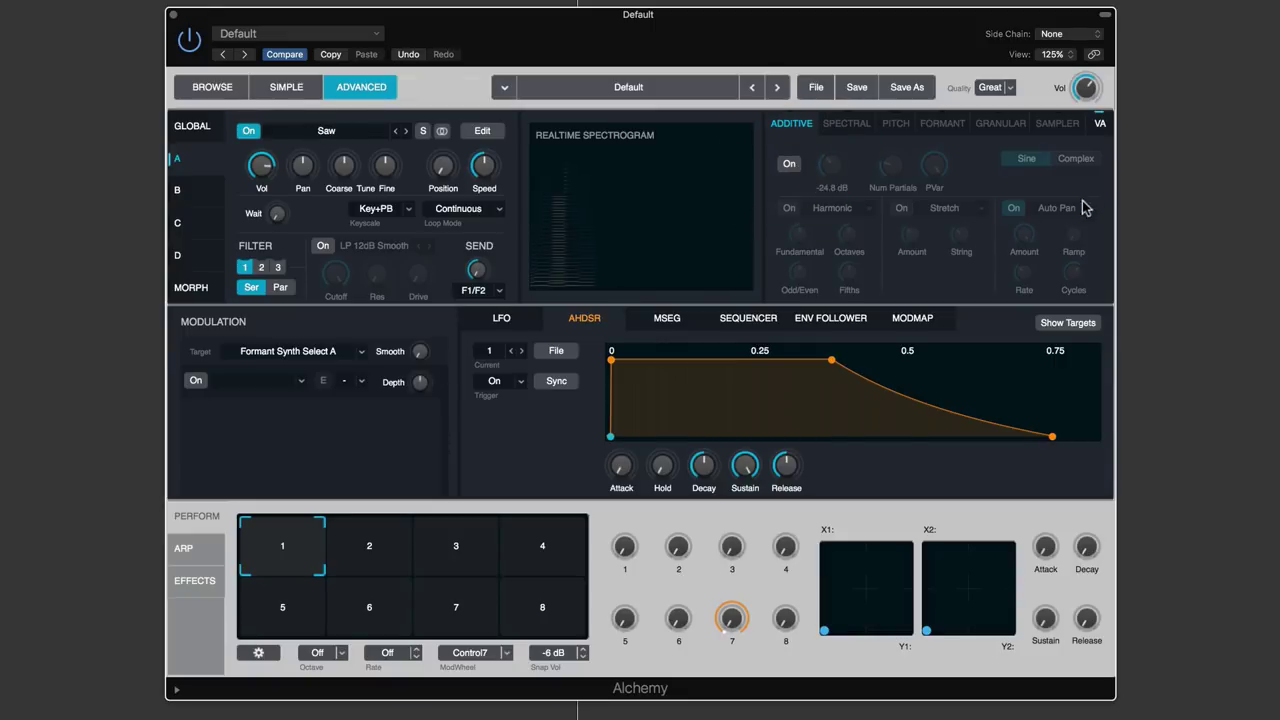
Show the VA Saw and noise settings, then browse the LFO, AHDSR, MSEG, Sequencer and Env Follower pages
left_click(1100, 123)
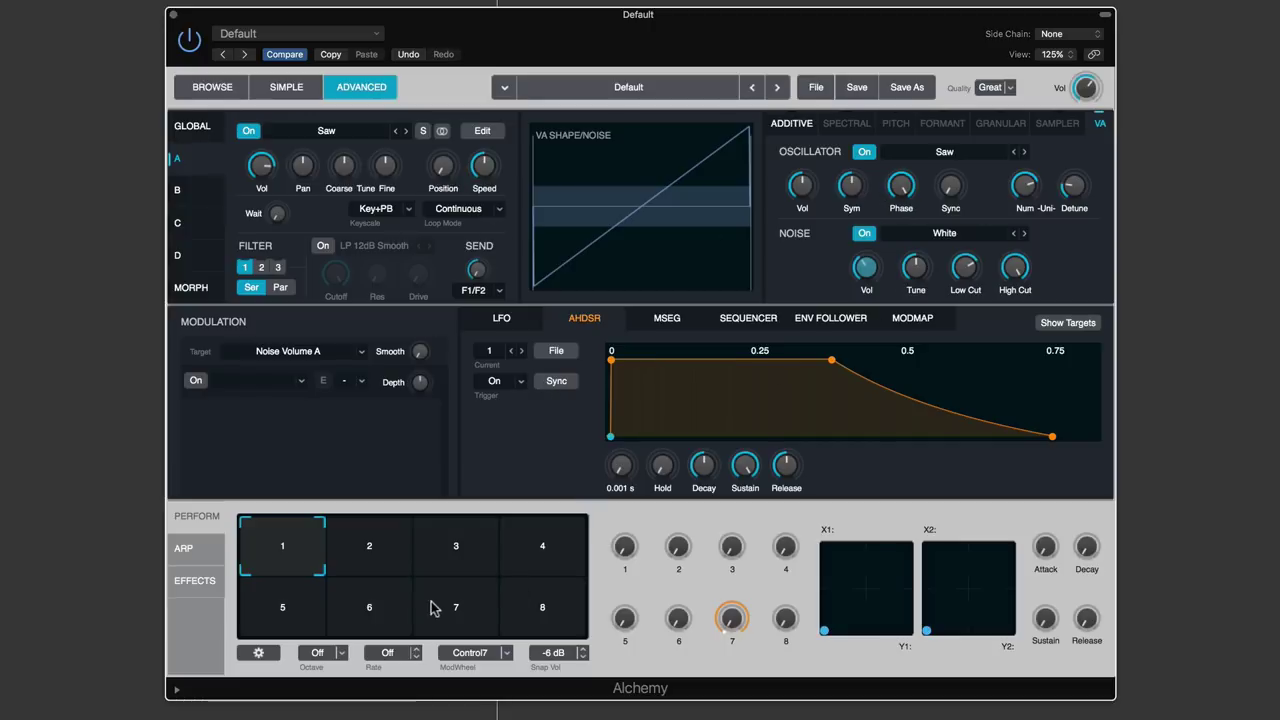
left_click(503, 322)
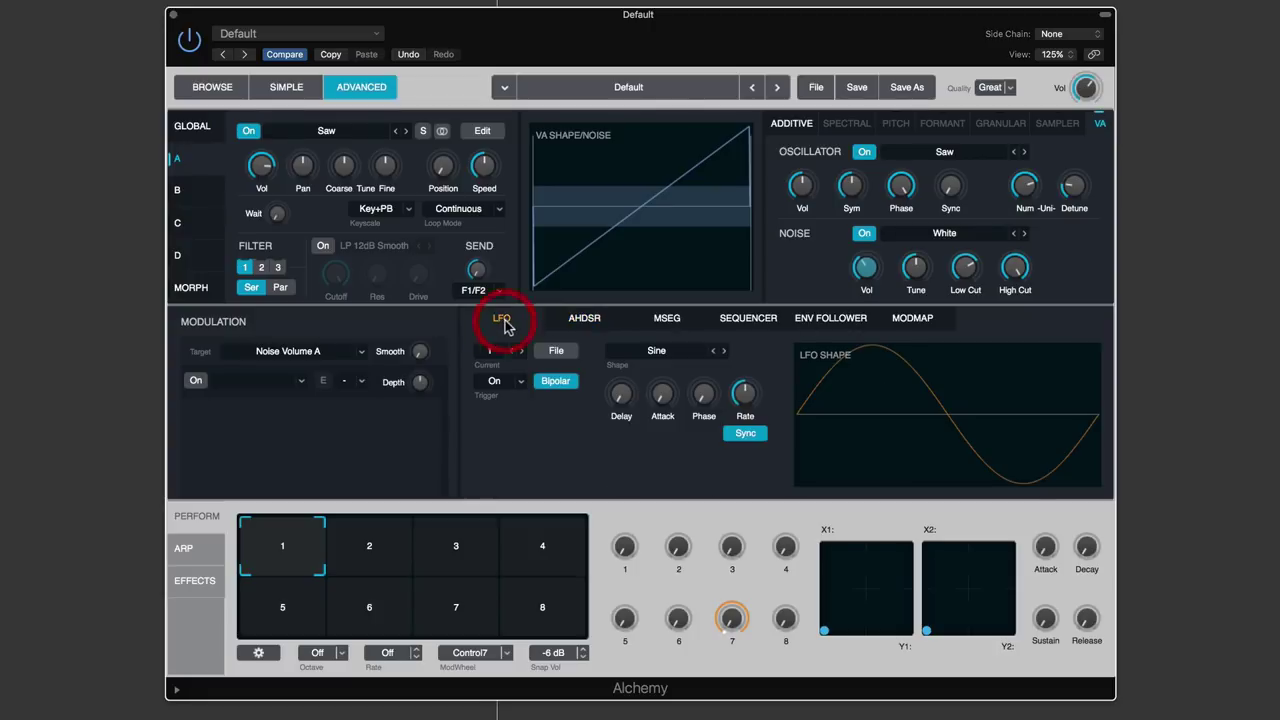
left_click(588, 320)
left_click(670, 320)
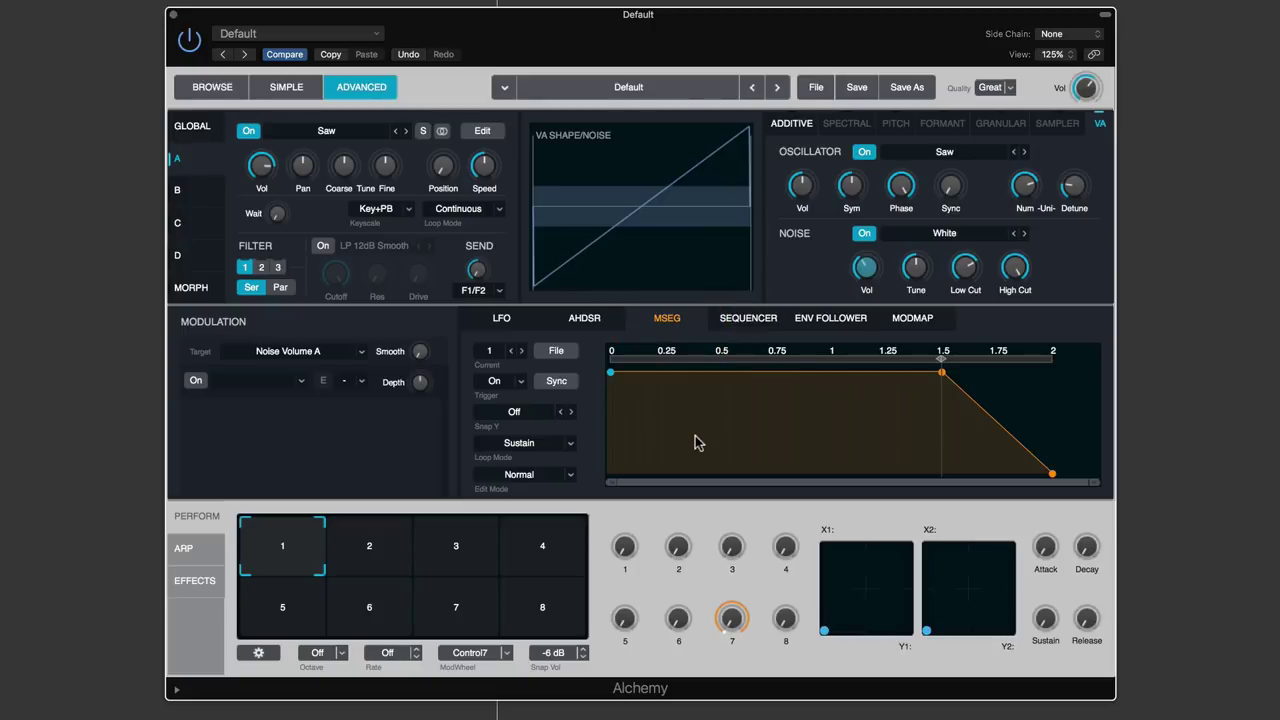
left_click(752, 320)
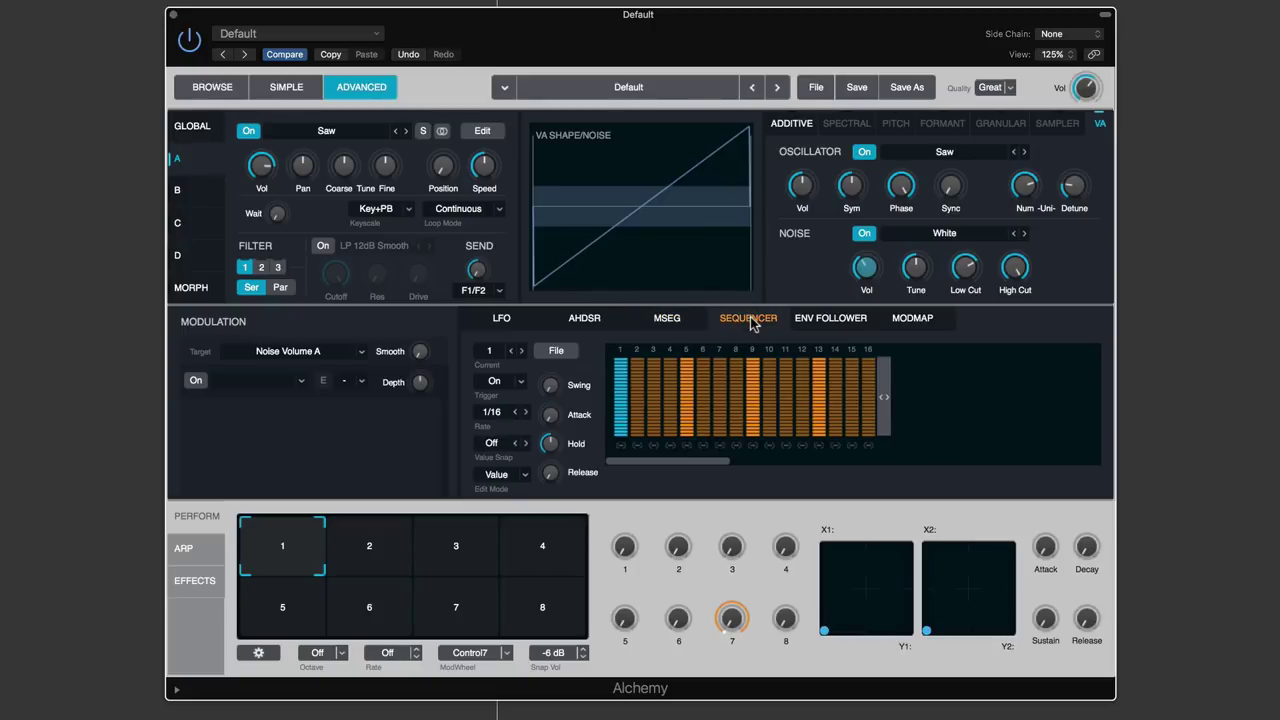
left_click(831, 320)
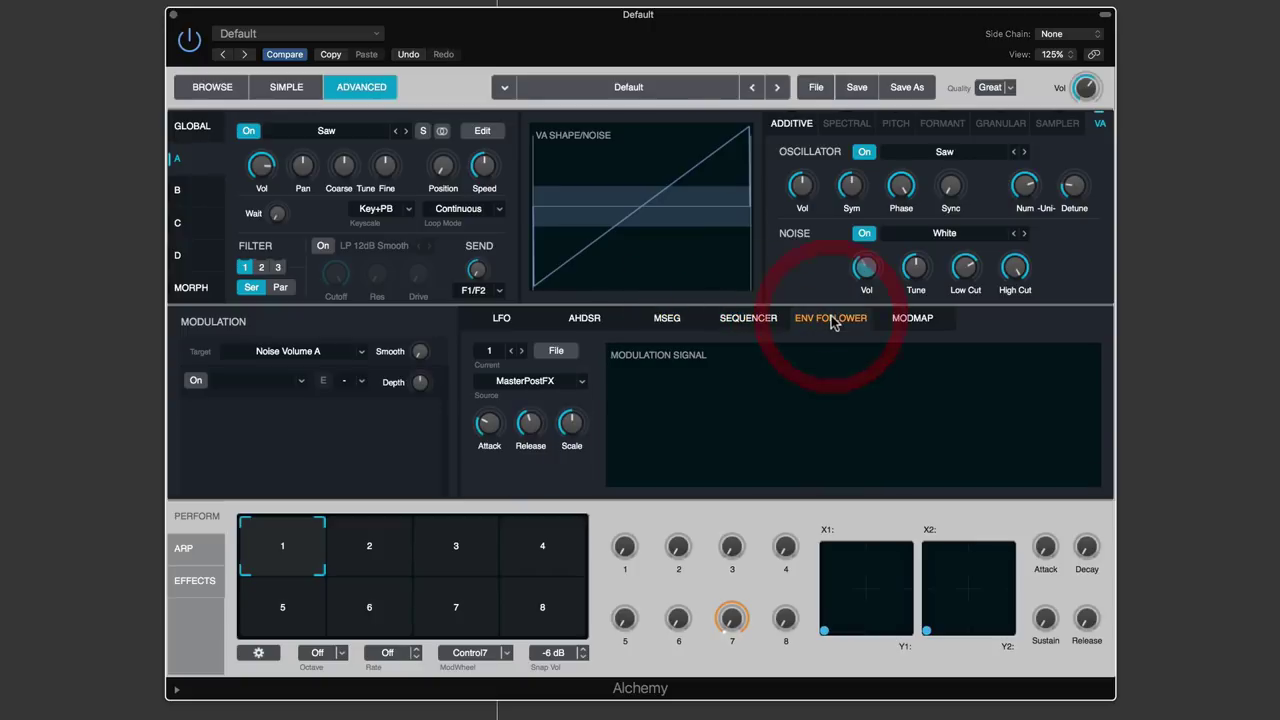
left_click(504, 320)
left_click(576, 320)
left_click(680, 320)
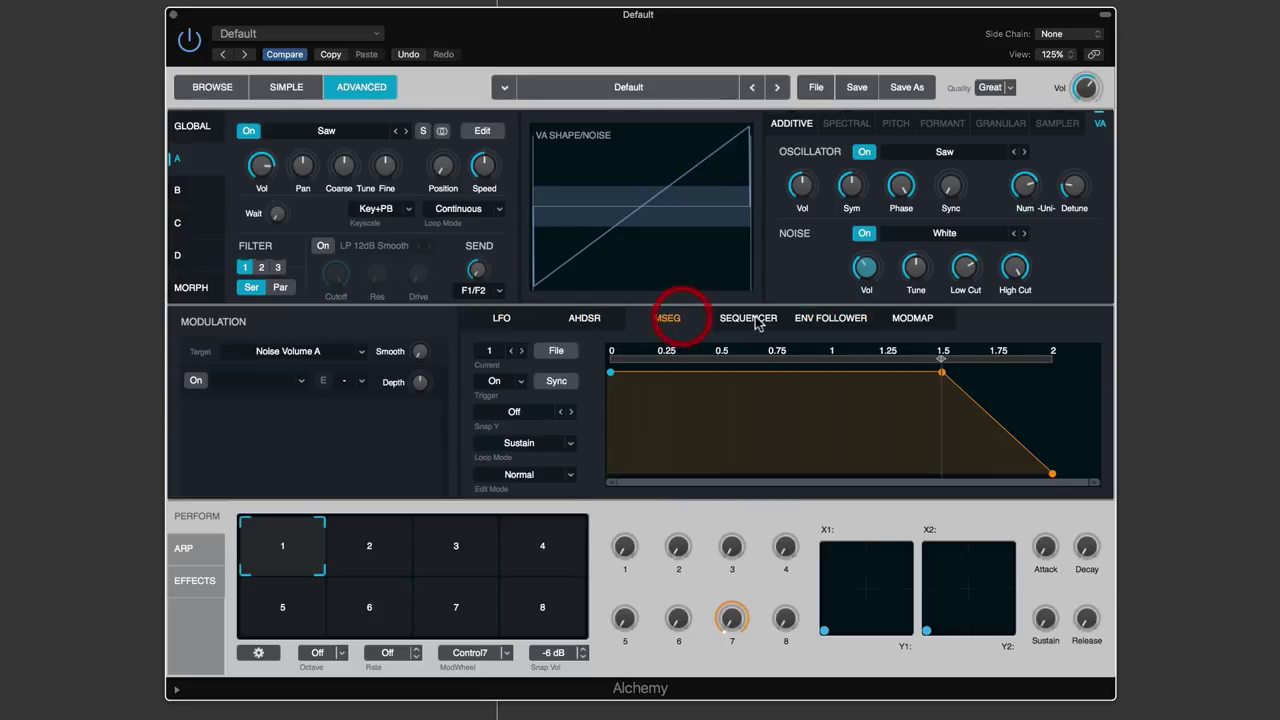
left_click(750, 319)
left_click(832, 319)
left_click(503, 320)
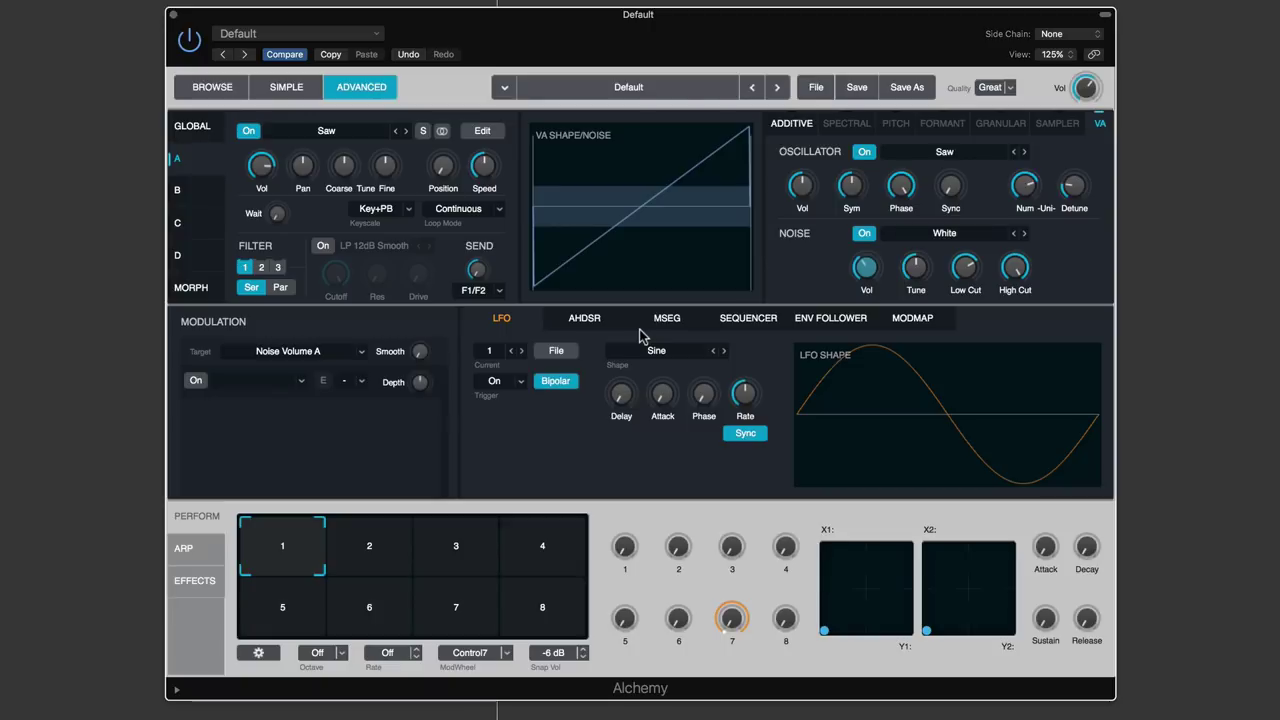
Keep LFO 1 selected, return to AHDSR and reveal its Master Vol target
mouse_move(624, 376)
left_click(493, 374)
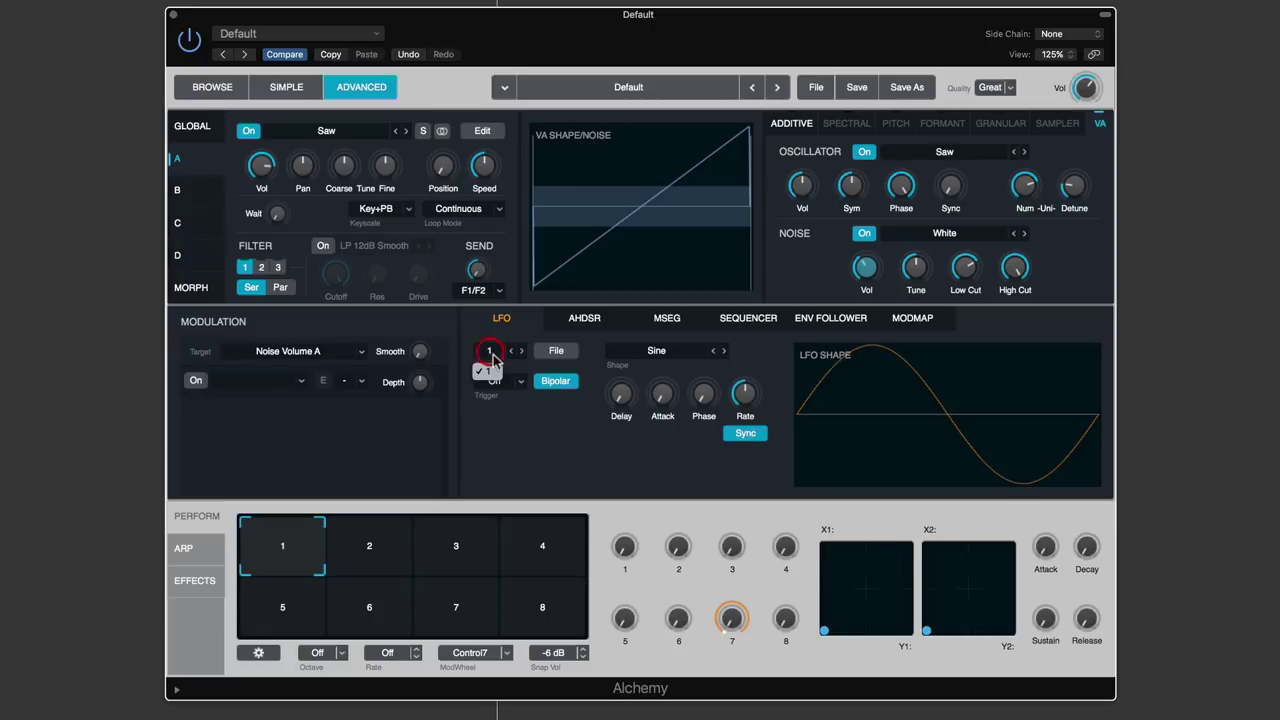
left_click(483, 338)
left_click(598, 320)
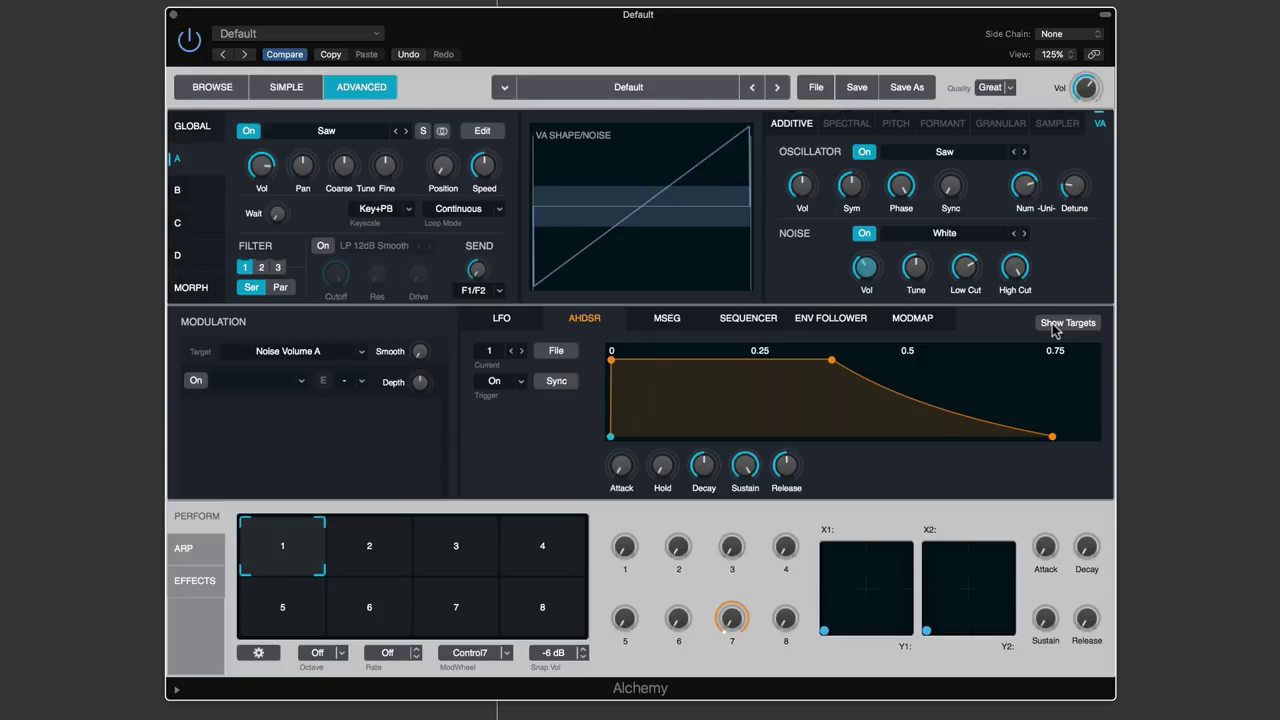
left_click(488, 368)
left_click(590, 347)
left_click(1086, 326)
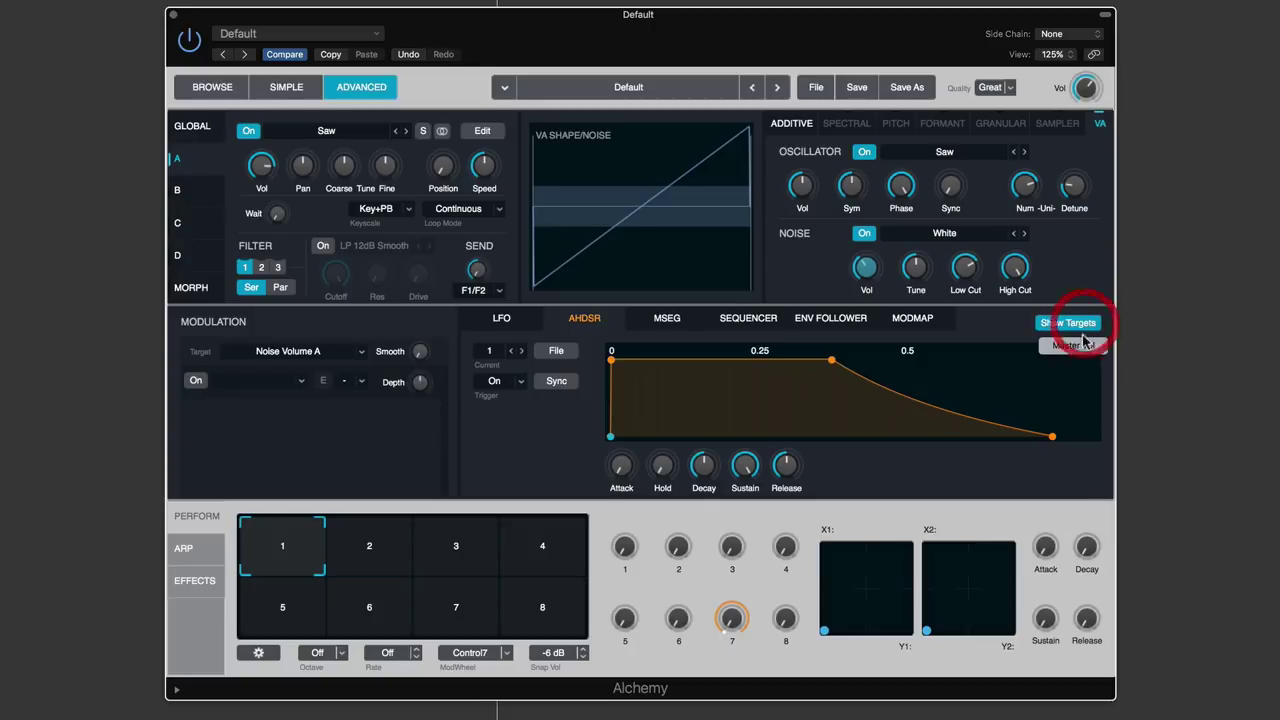
In the global overview, audition the AHDSR knobs, leaving Attack at 0 and Release about 0.5 s
left_click(192, 126)
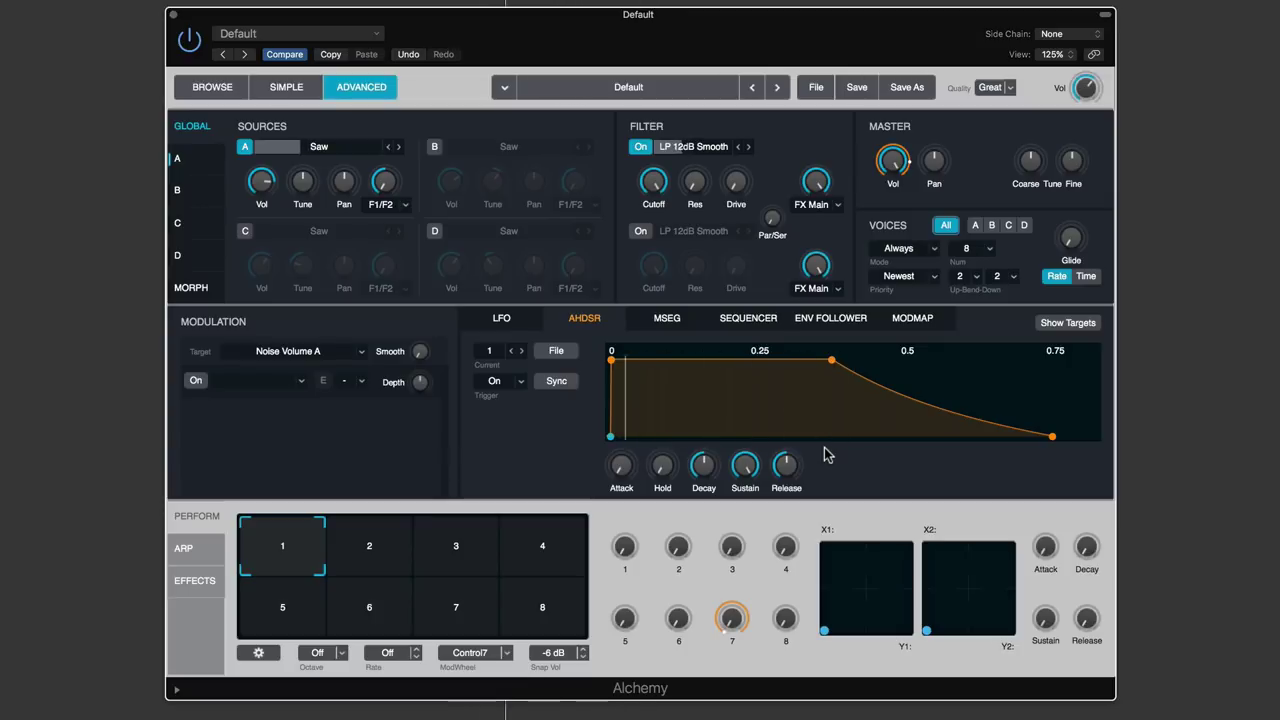
mouse_move(796, 475)
left_click_drag(796, 475, 798, 453)
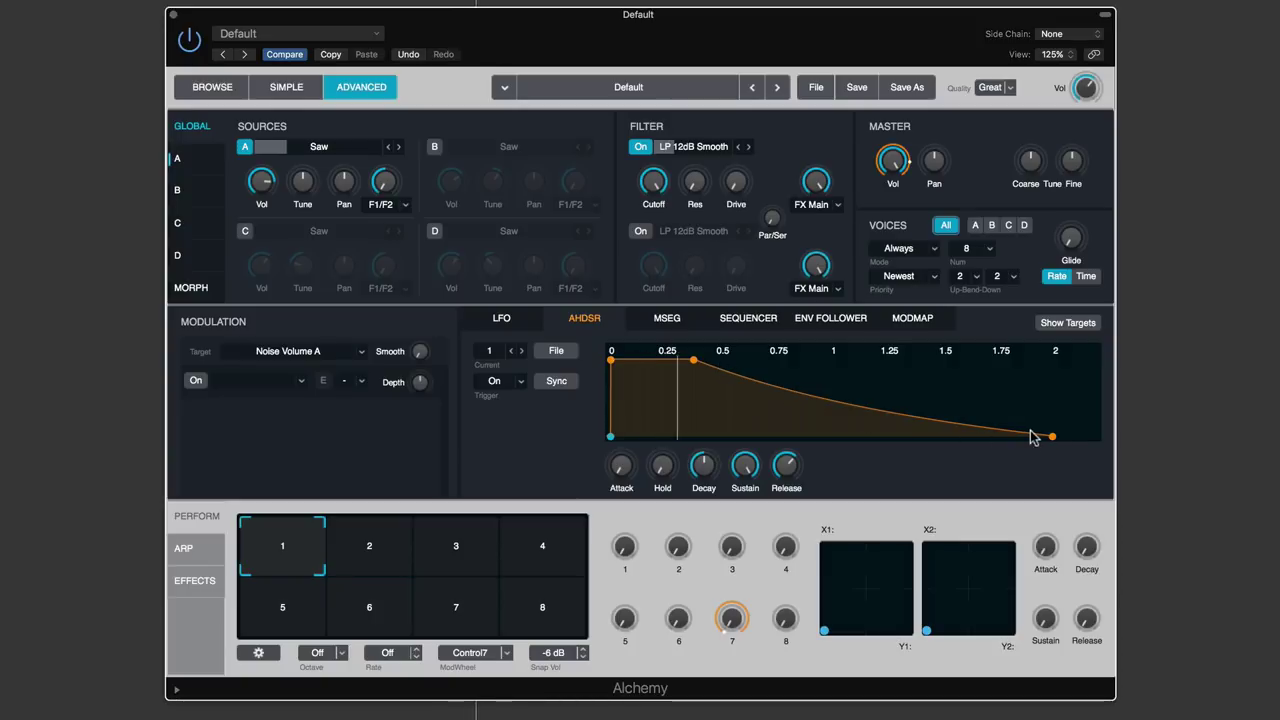
mouse_move(603, 475)
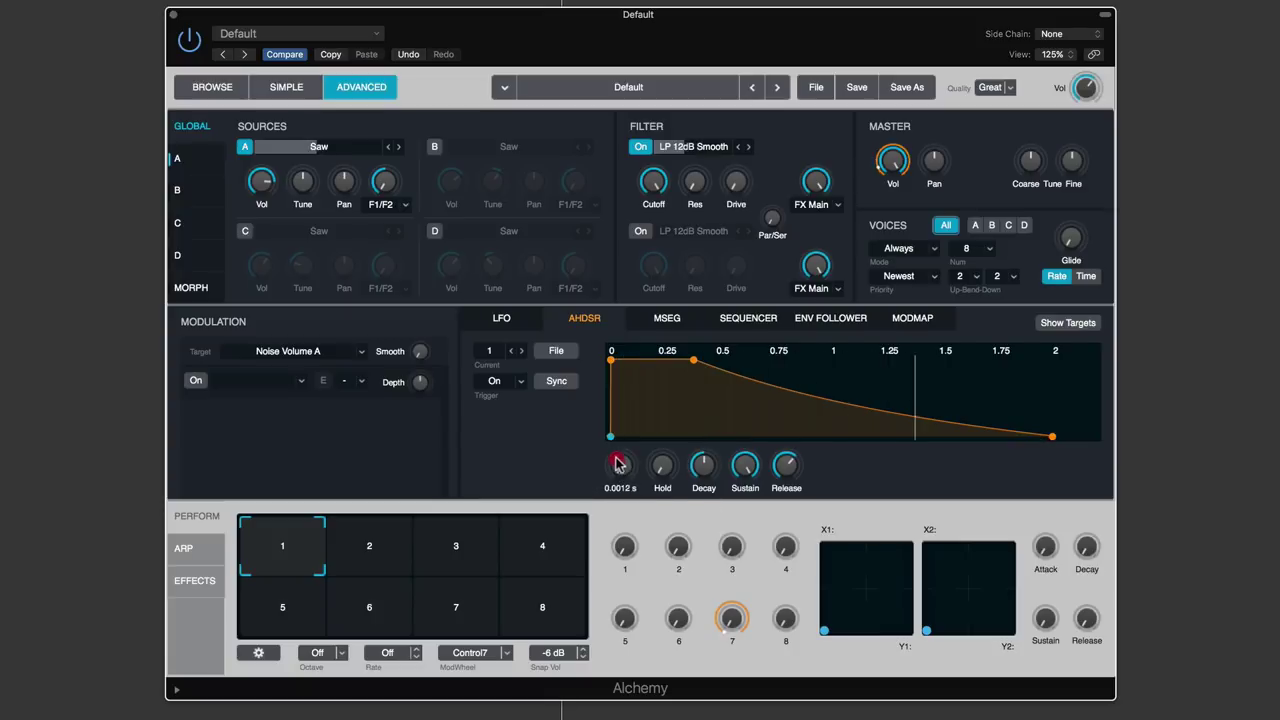
left_click_drag(614, 423, 646, 413)
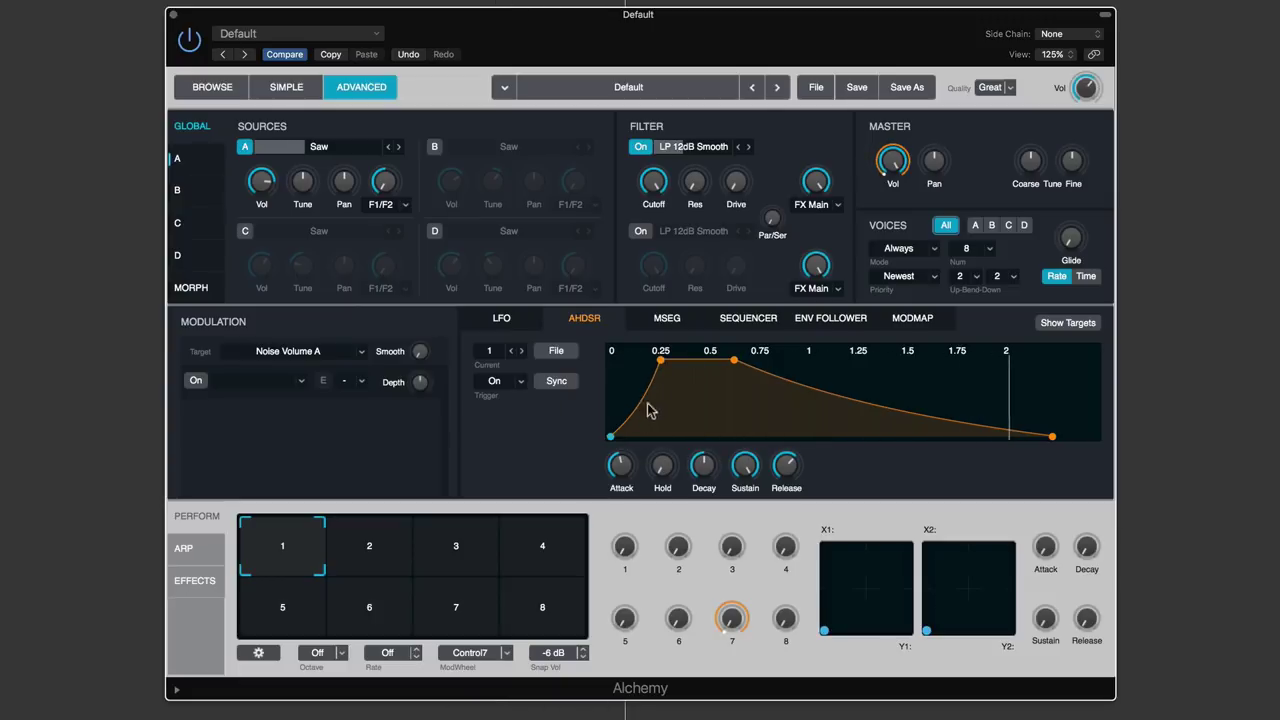
mouse_move(623, 463)
left_click_drag(623, 463, 660, 575)
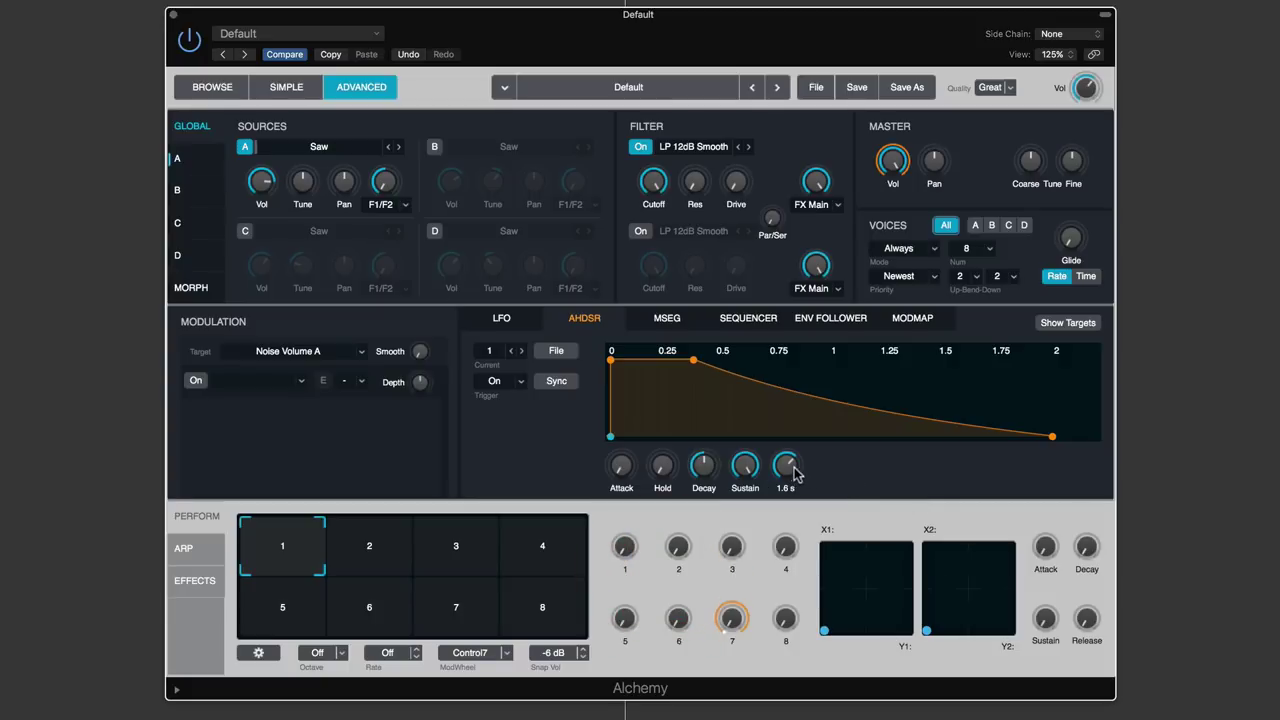
left_click_drag(791, 486, 786, 486)
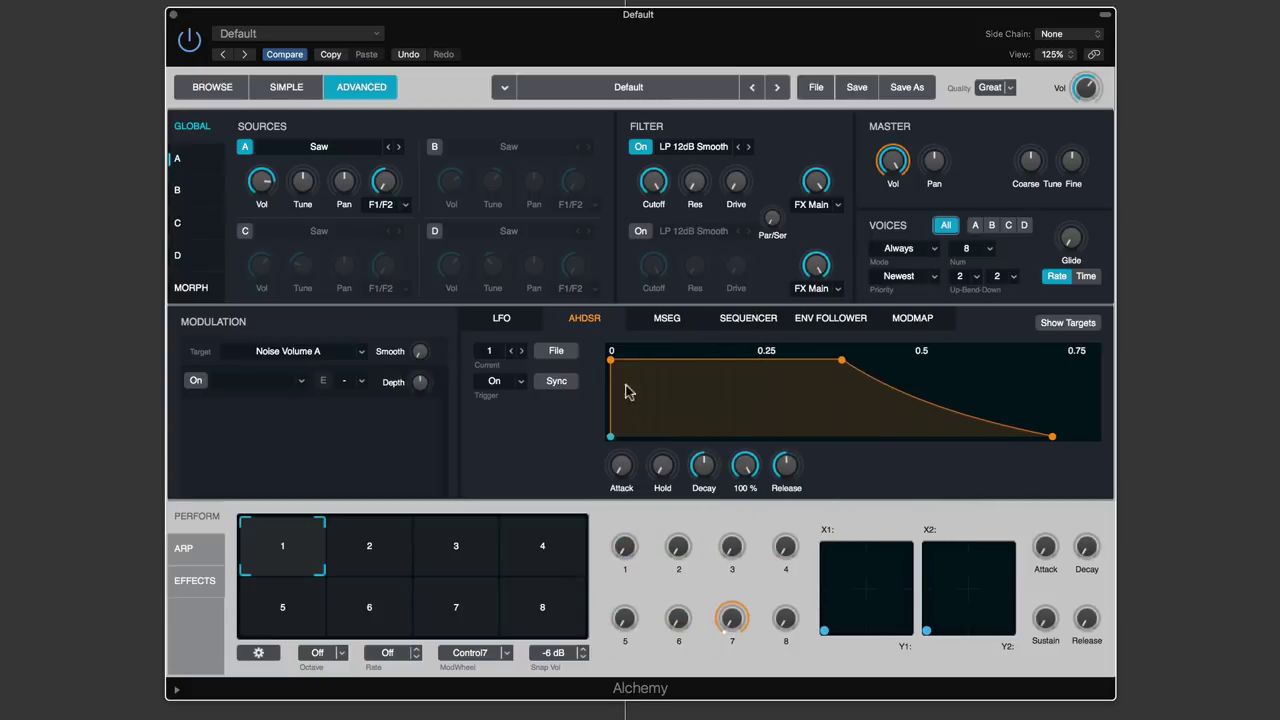
Browse the AHDSR, MSEG, sequencer, follower and modulation map pages, ending on the LFO settings
left_click(517, 326)
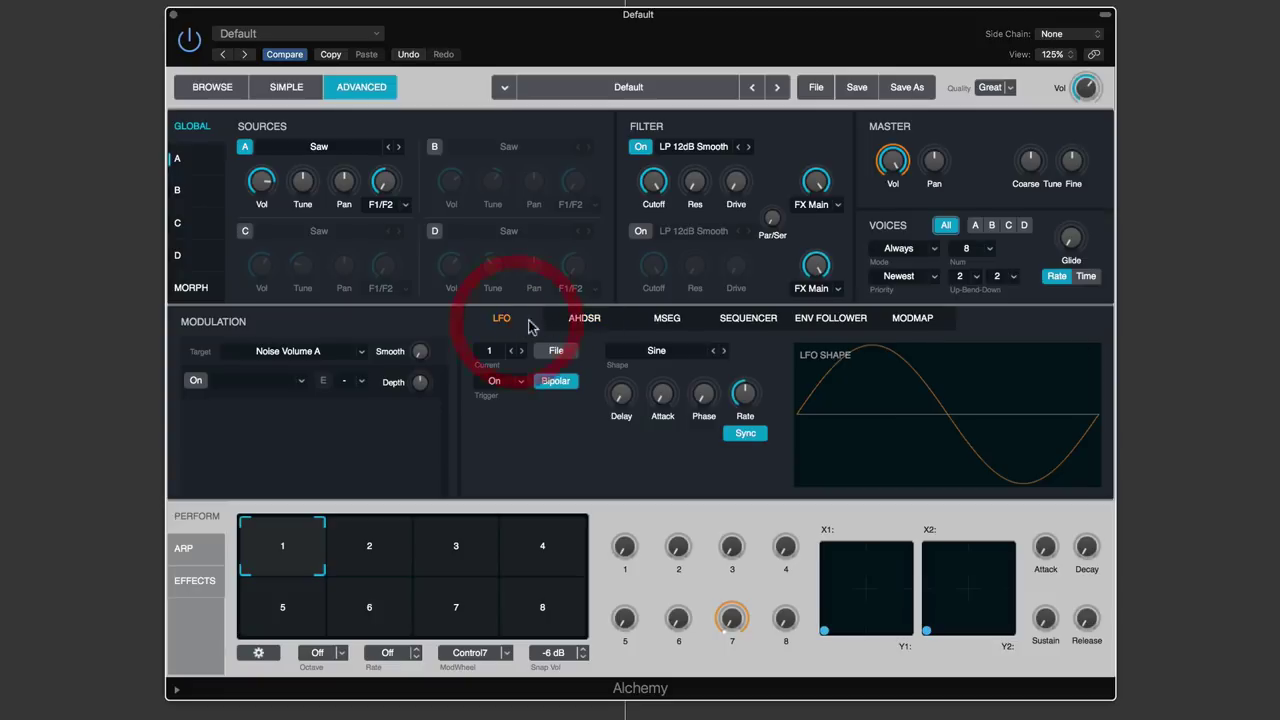
left_click(584, 320)
left_click(662, 320)
left_click(742, 320)
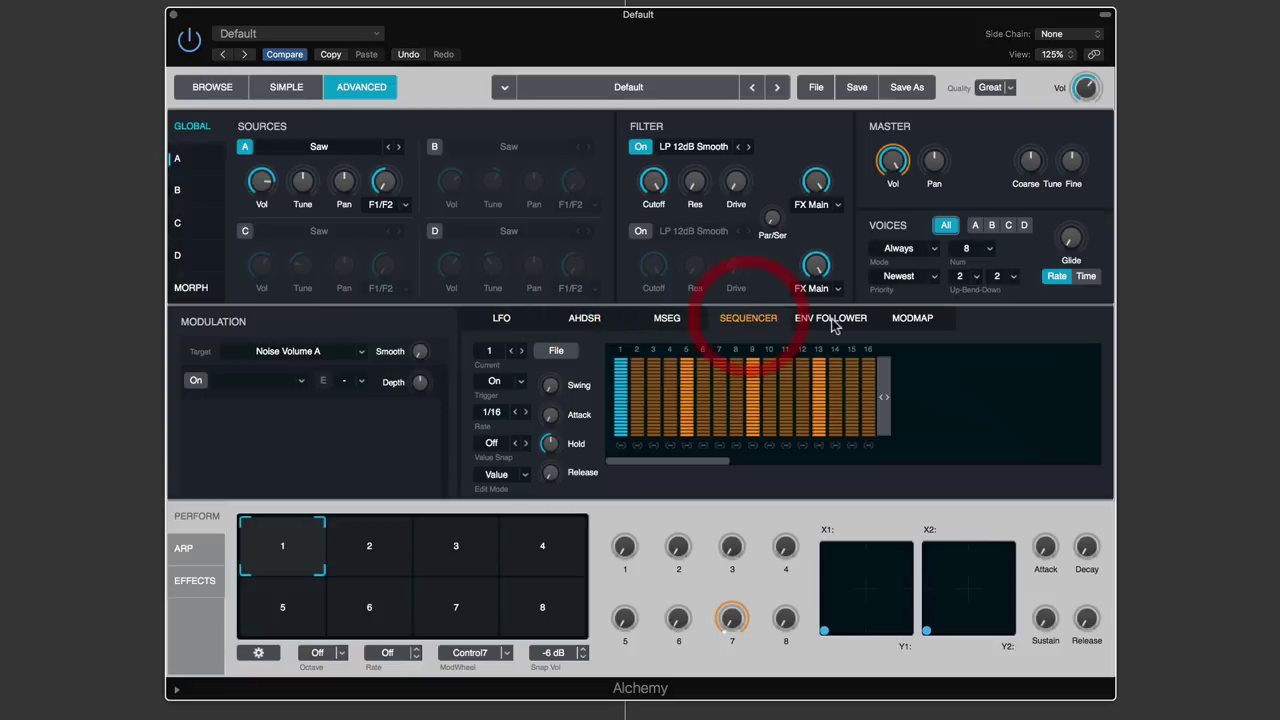
left_click(850, 322)
left_click(912, 318)
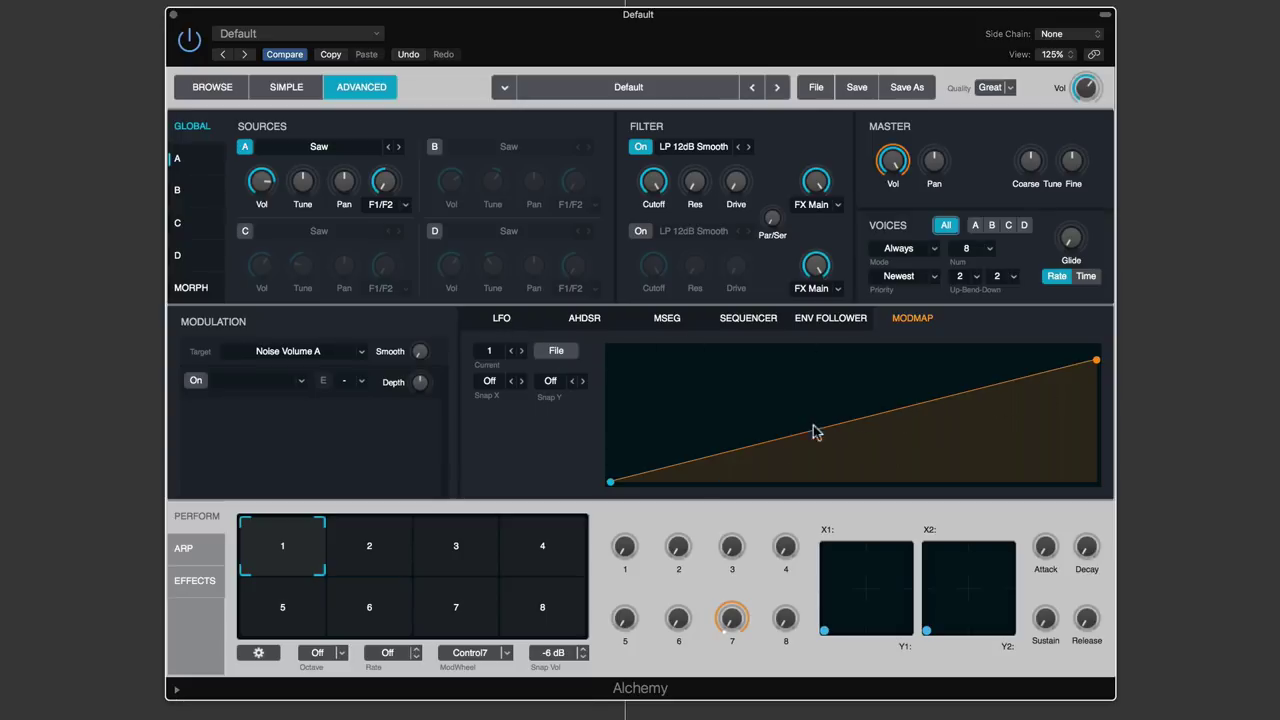
left_click(503, 320)
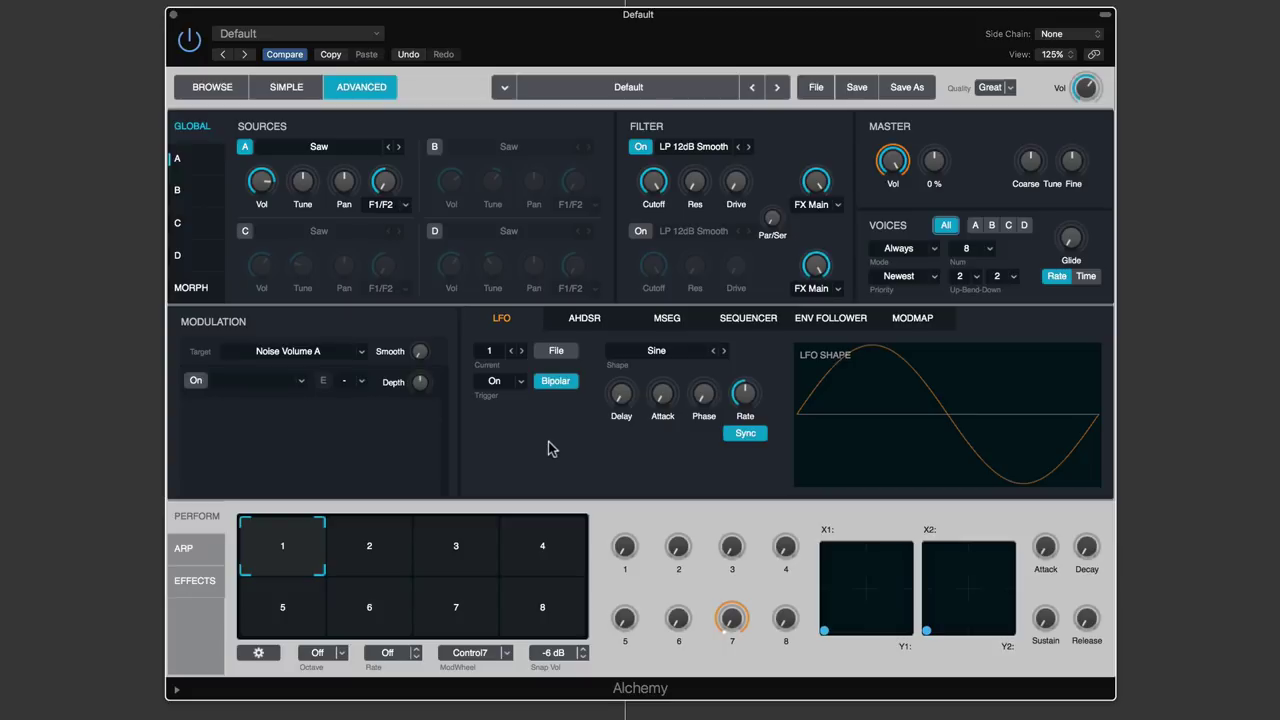
Select Filter 1 Cutoff as the modulation target and lower it to about 960 Hz
left_click(653, 181)
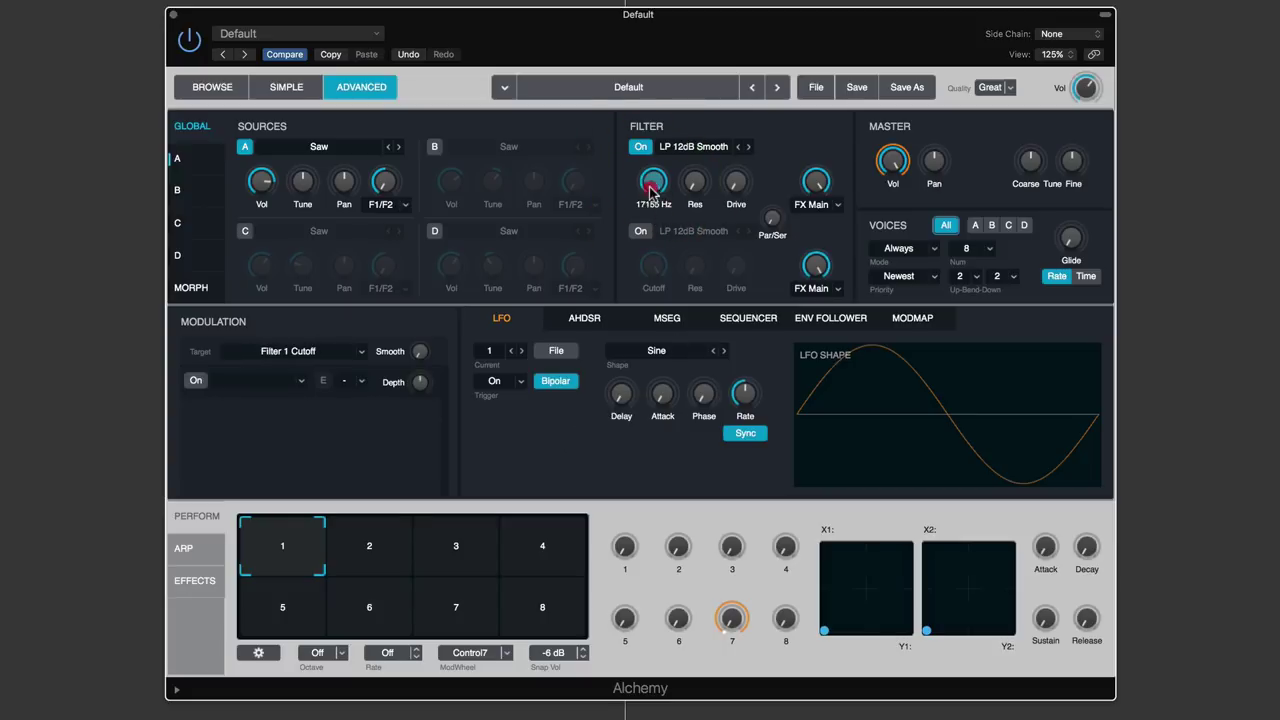
left_click_drag(651, 190, 649, 254)
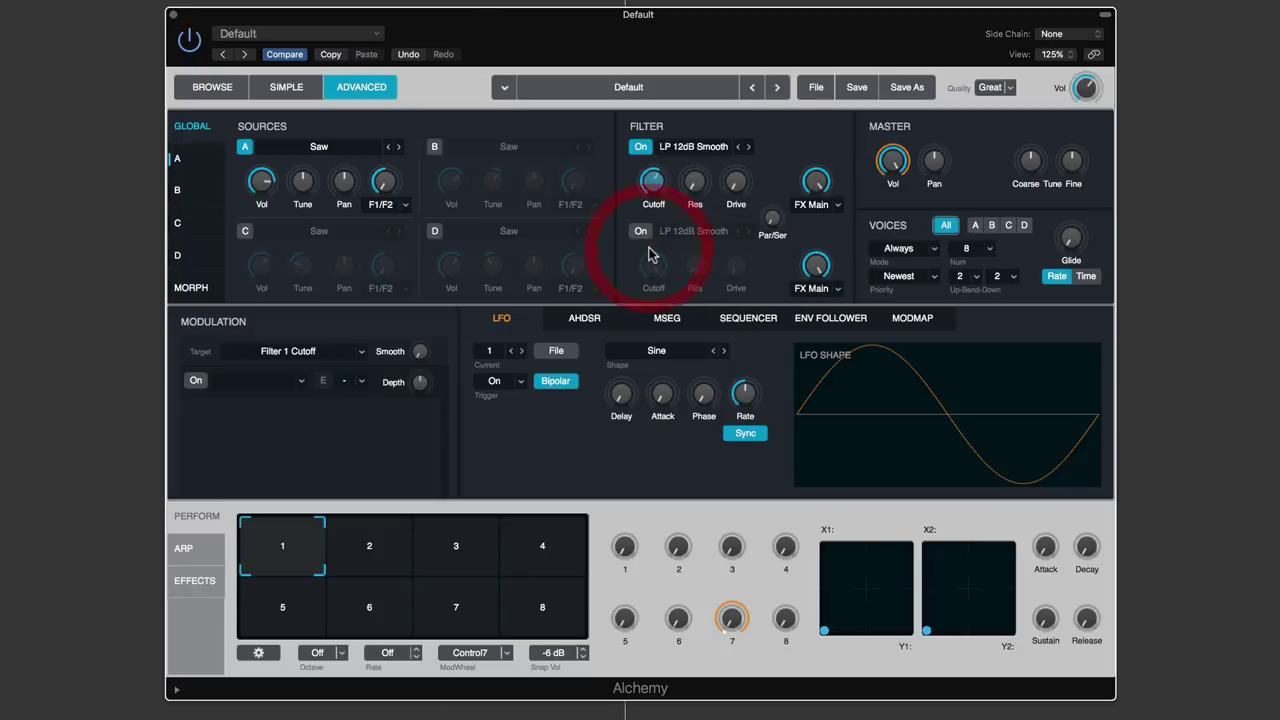
left_click(651, 188)
left_click_drag(651, 190, 636, 261)
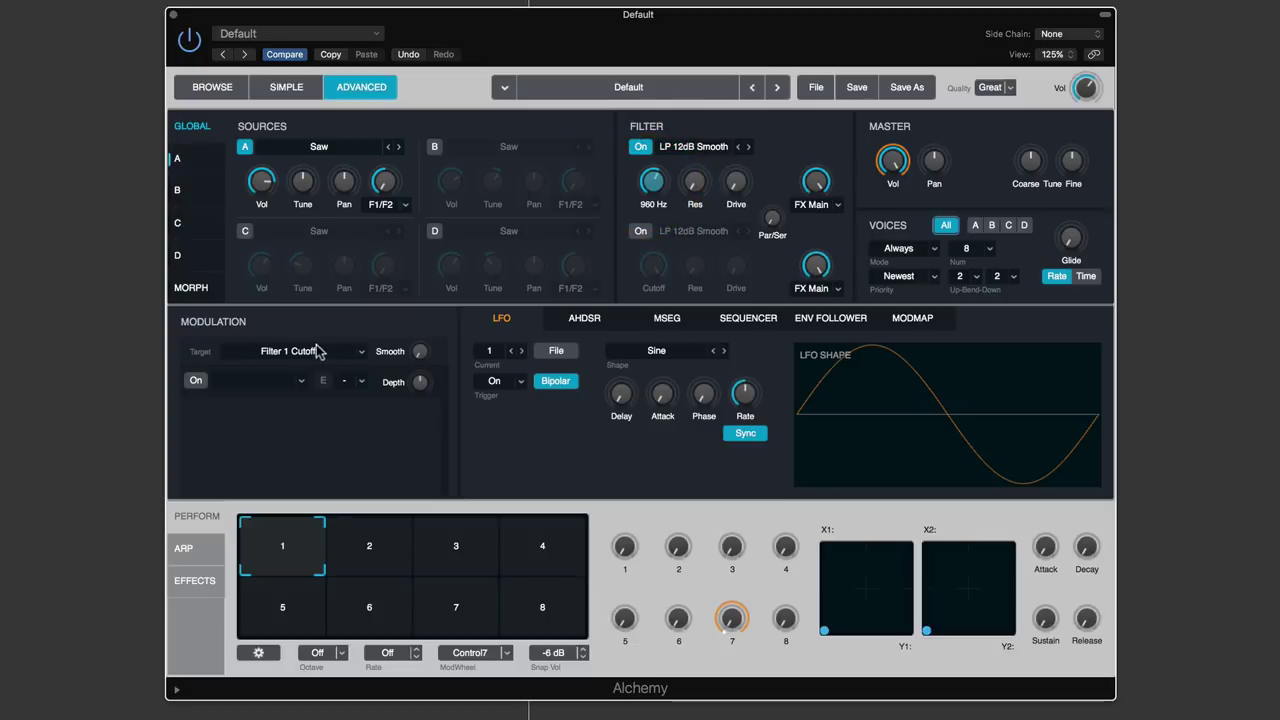
Assign LFO1 (Sine) as the cutoff's modulation source and check the LFO's targets
left_click(208, 360)
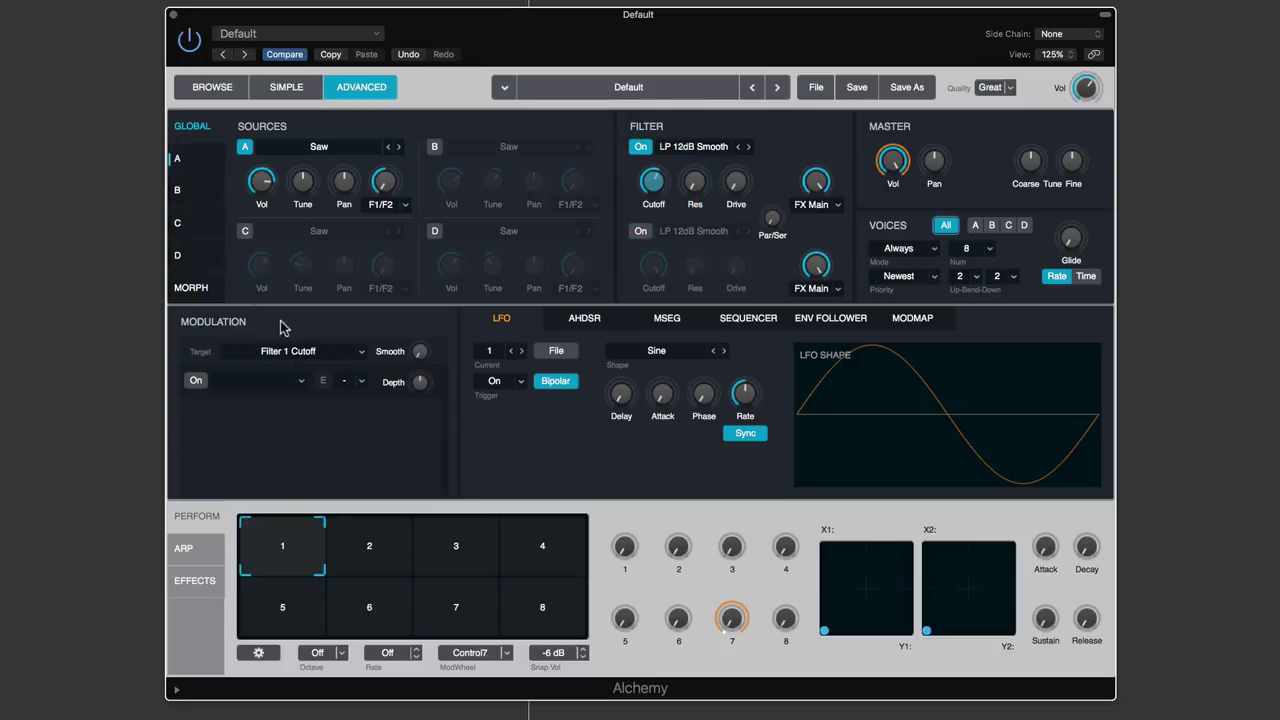
left_click(267, 390)
mouse_move(258, 404)
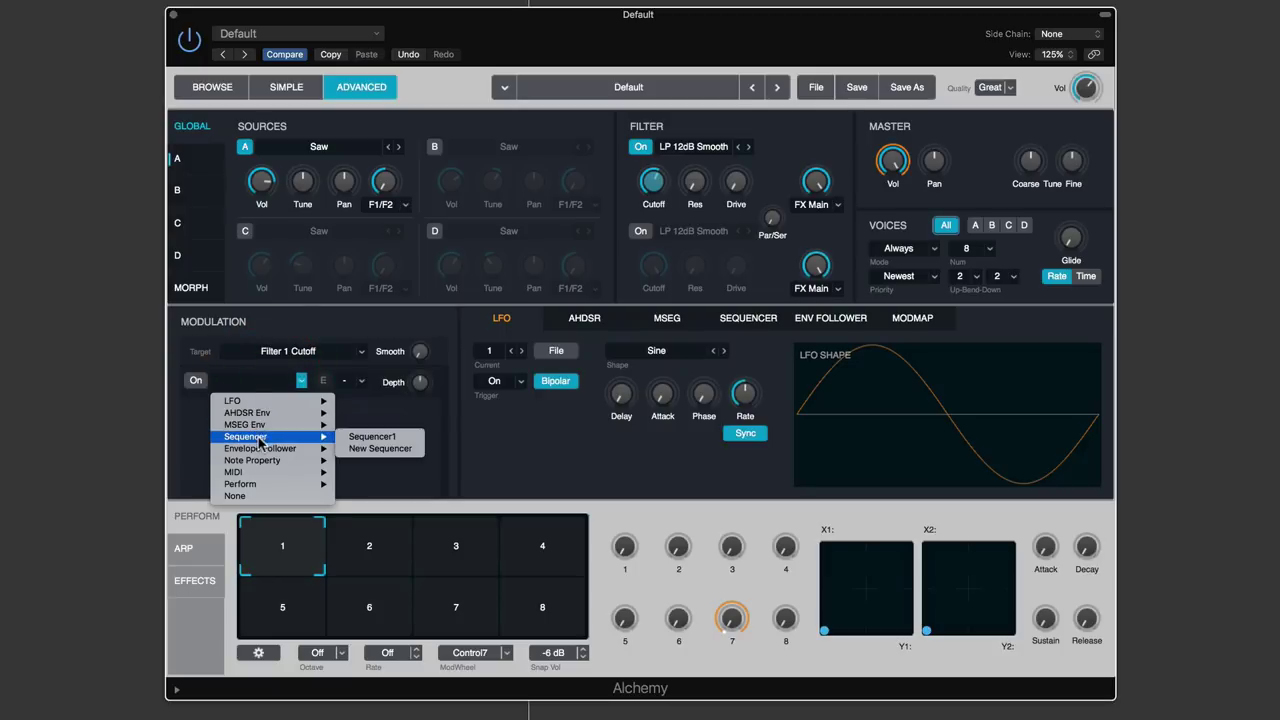
mouse_move(259, 451)
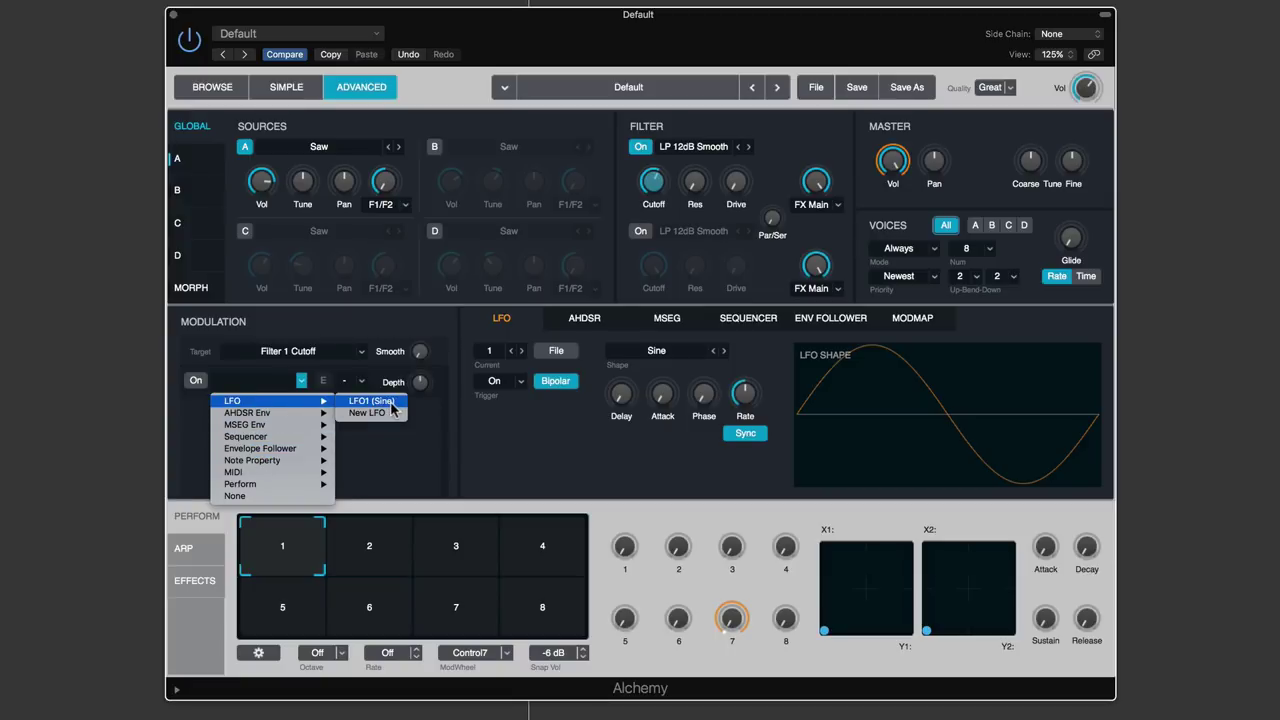
left_click(522, 422)
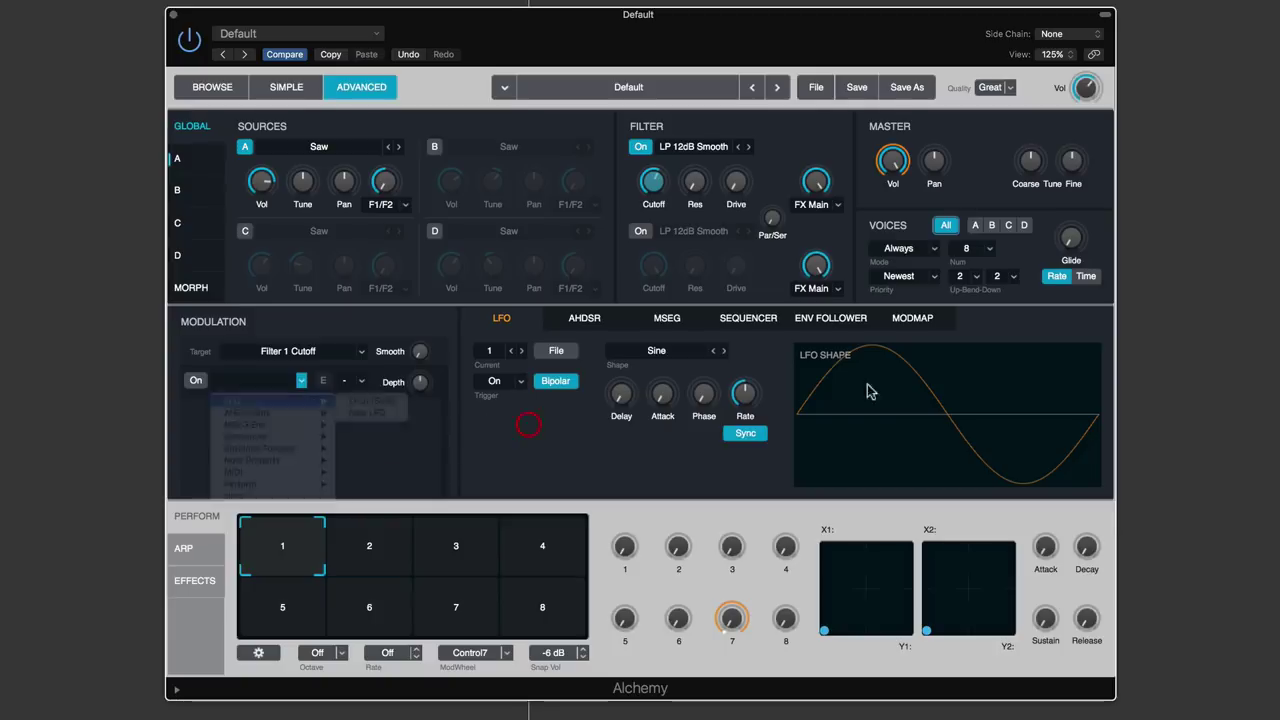
left_click(308, 356)
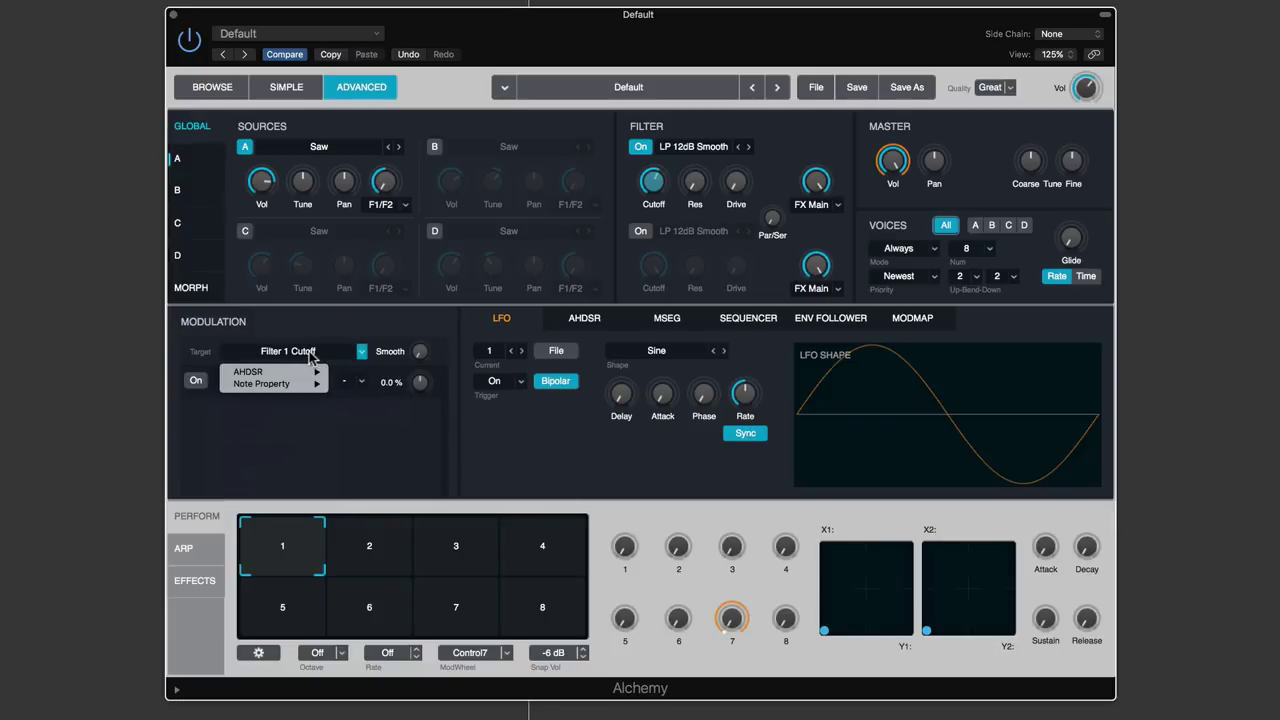
left_click(270, 388)
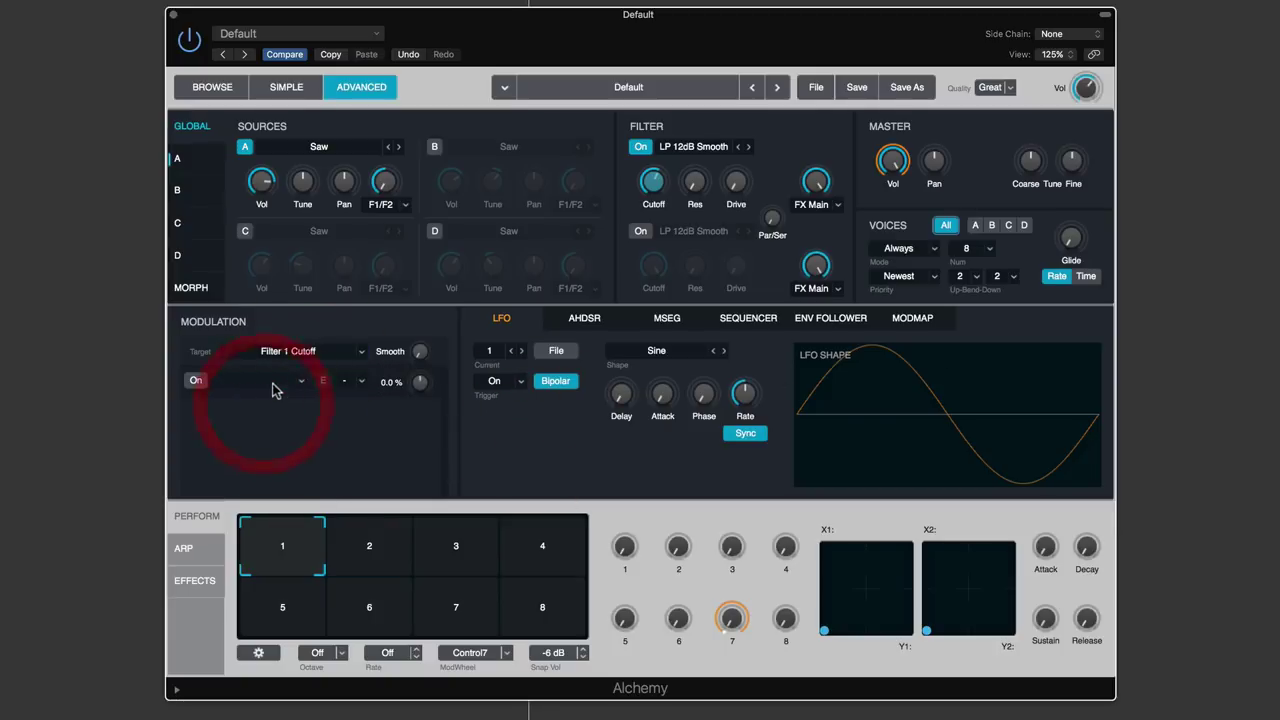
left_click(271, 380)
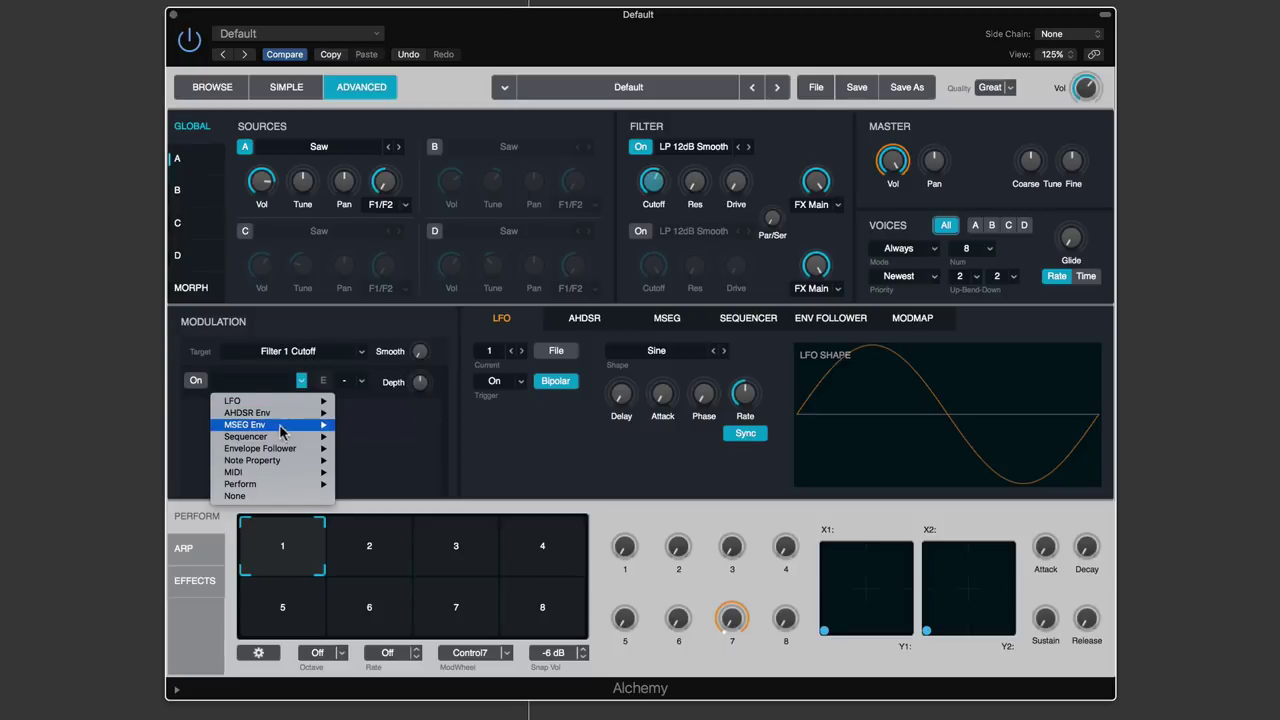
mouse_move(312, 401)
left_click(372, 401)
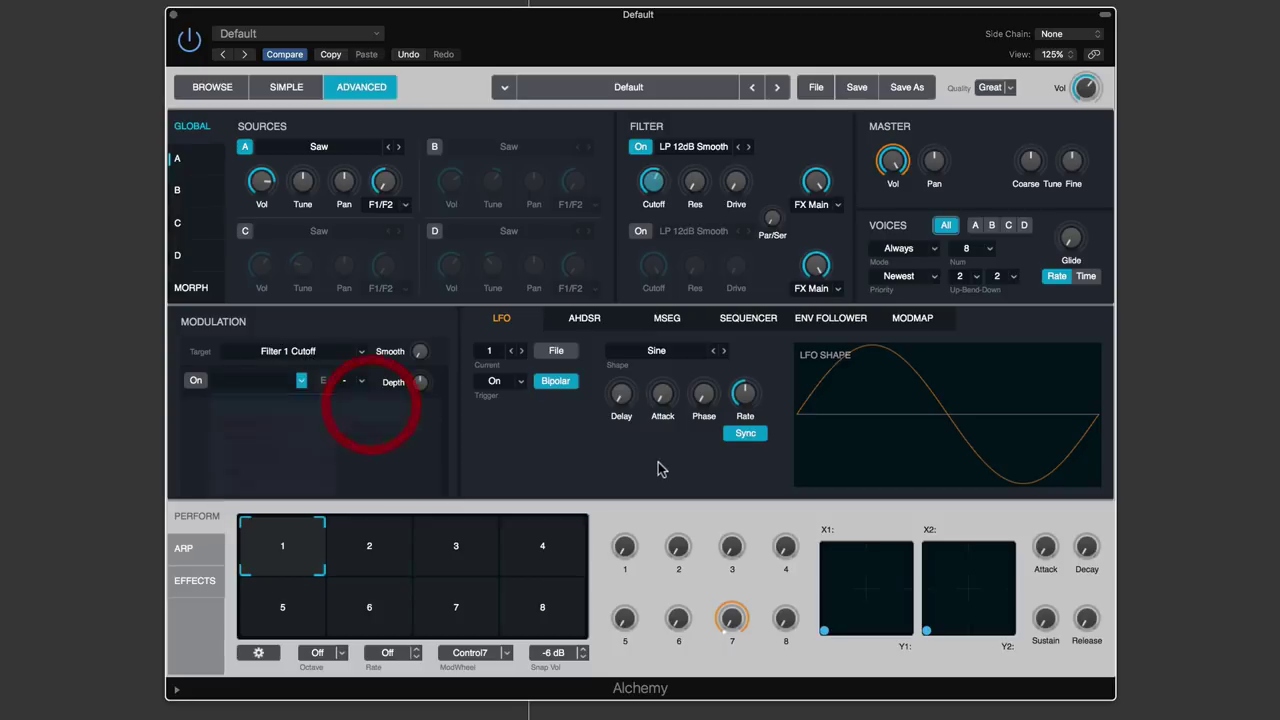
left_click(1068, 323)
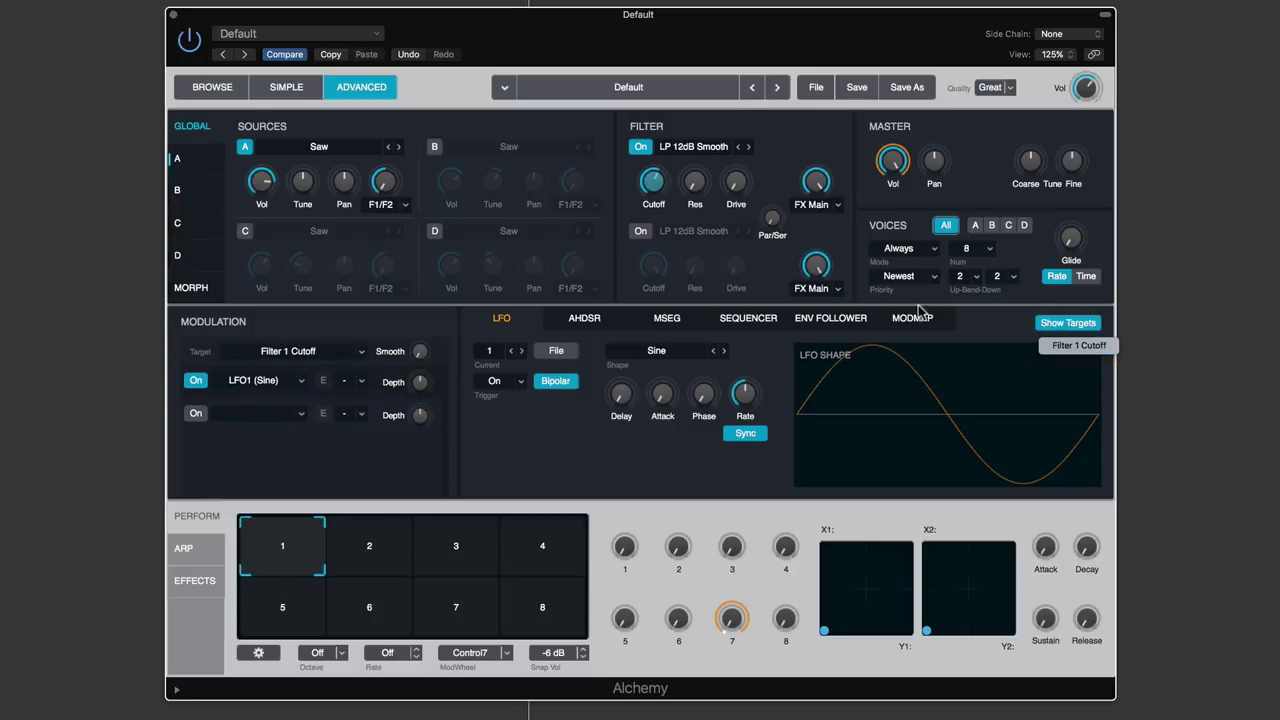
Set the LFO1 modulation depth on Filter 1 Cutoff to about 39%
mouse_move(421, 386)
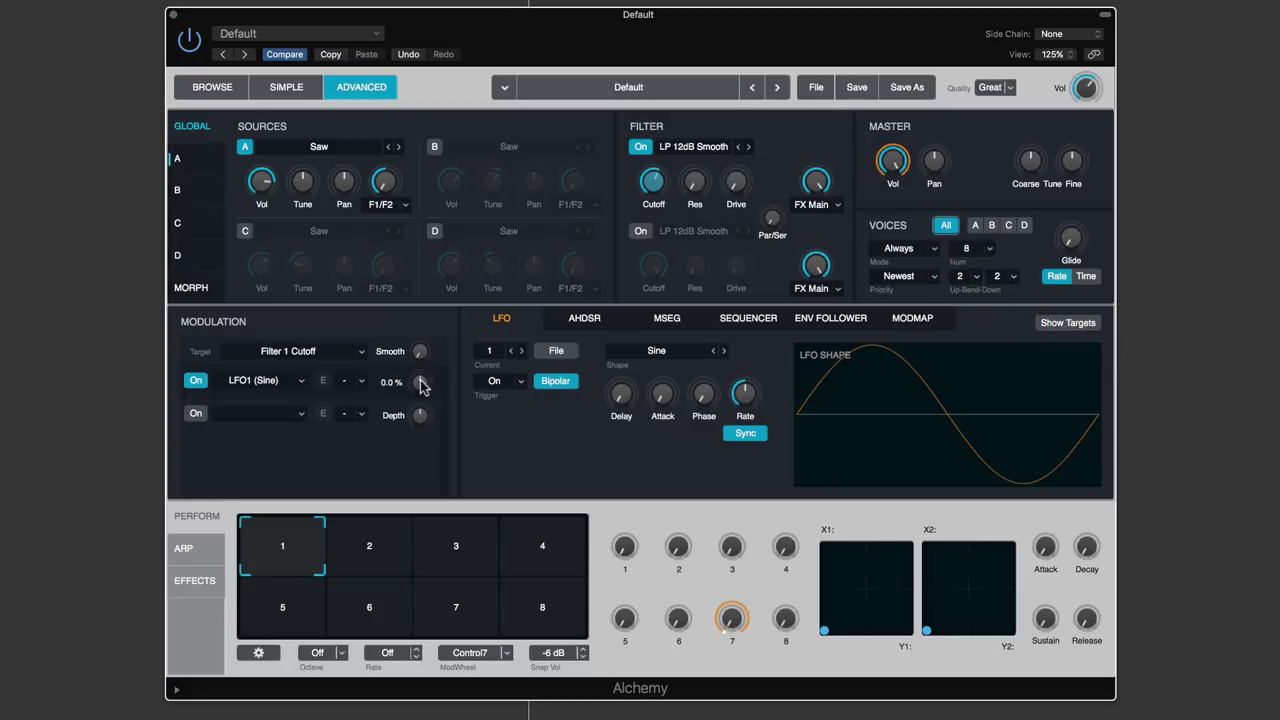
left_click_drag(421, 372, 433, 432)
mouse_move(652, 172)
left_click_drag(423, 382, 422, 284)
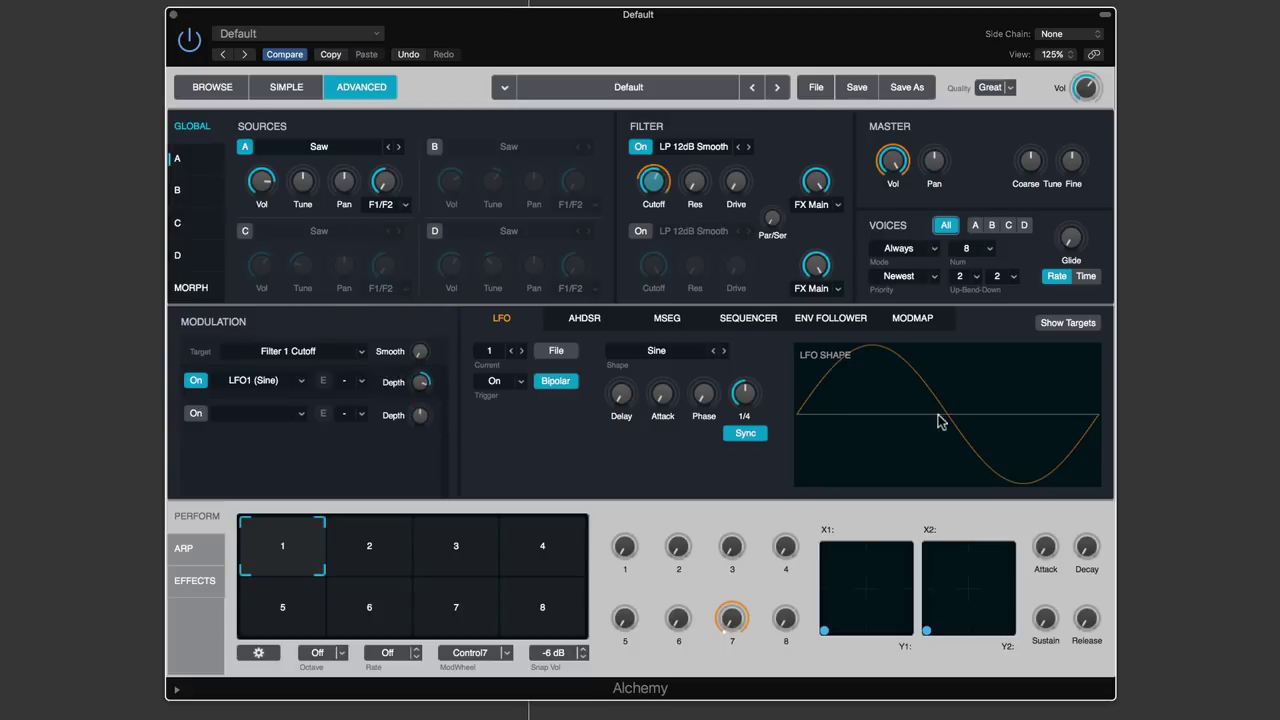
mouse_move(655, 180)
left_click_drag(425, 381, 457, 523)
left_click_drag(420, 381, 416, 296)
Raise the tempo-synced LFO rate from 1/4 to 1/16
left_click_drag(744, 393, 744, 382)
mouse_move(748, 400)
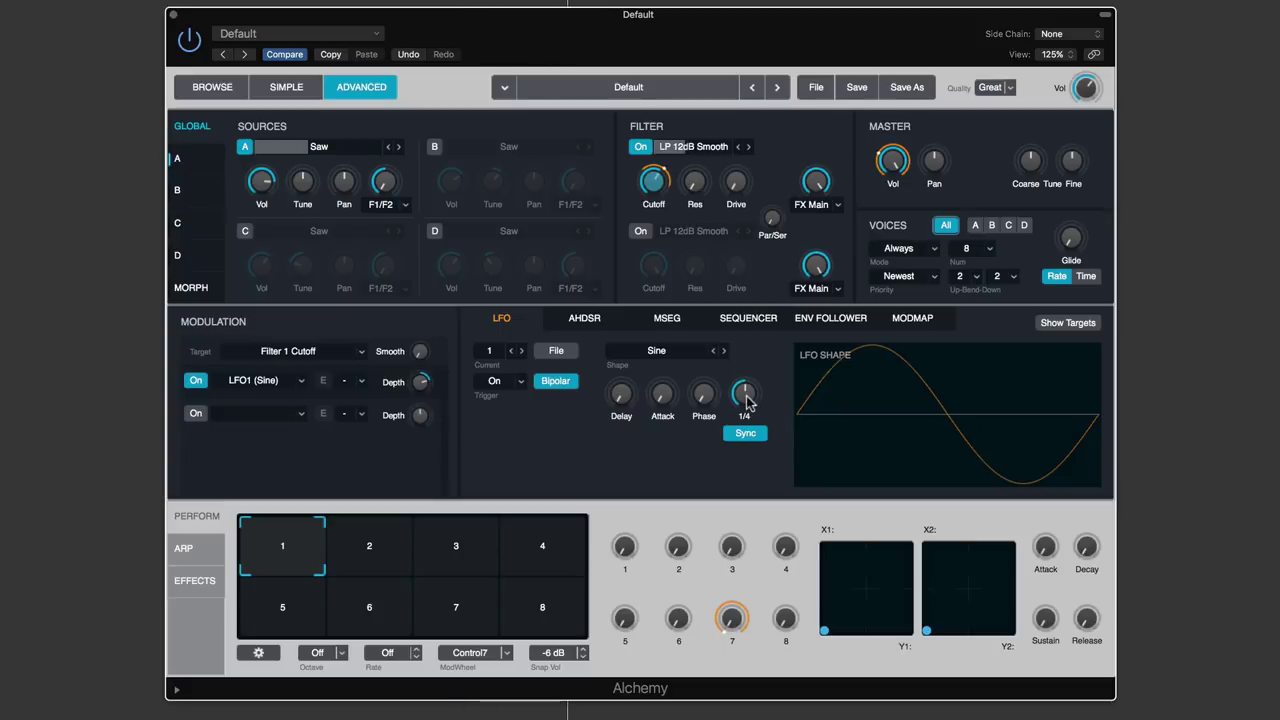
left_click_drag(750, 404, 748, 387)
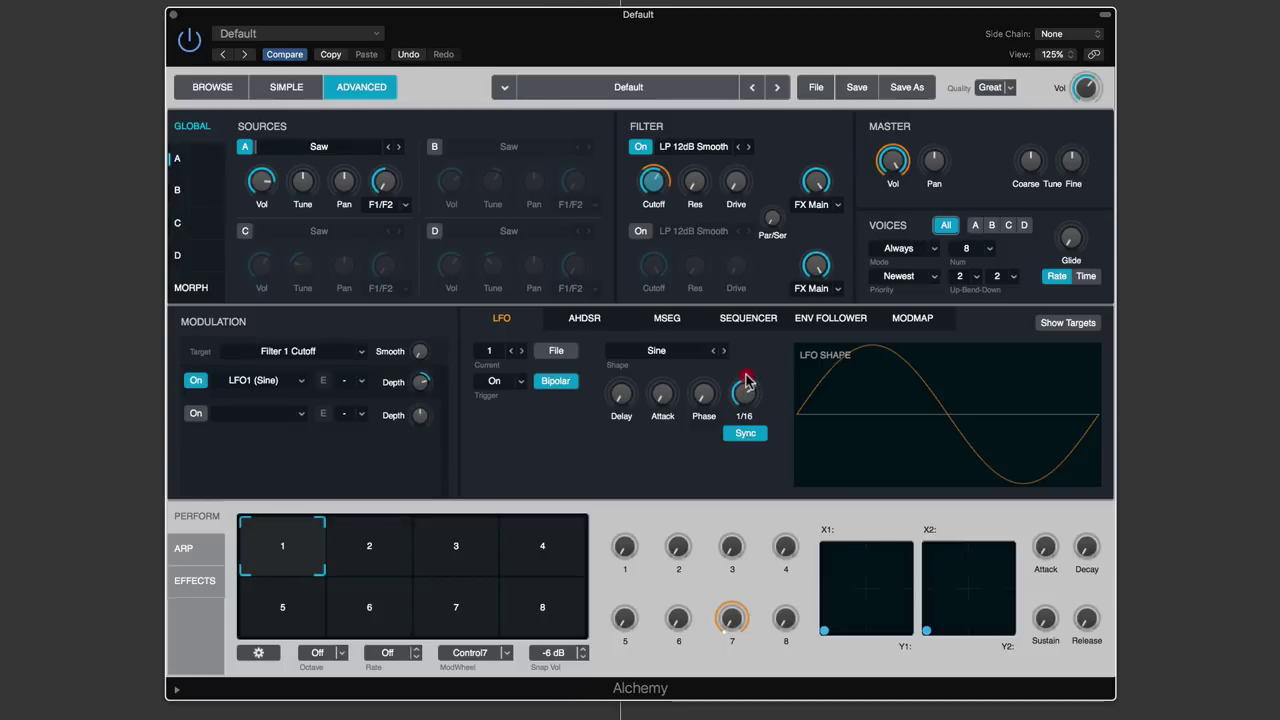
left_click_drag(746, 381, 746, 382)
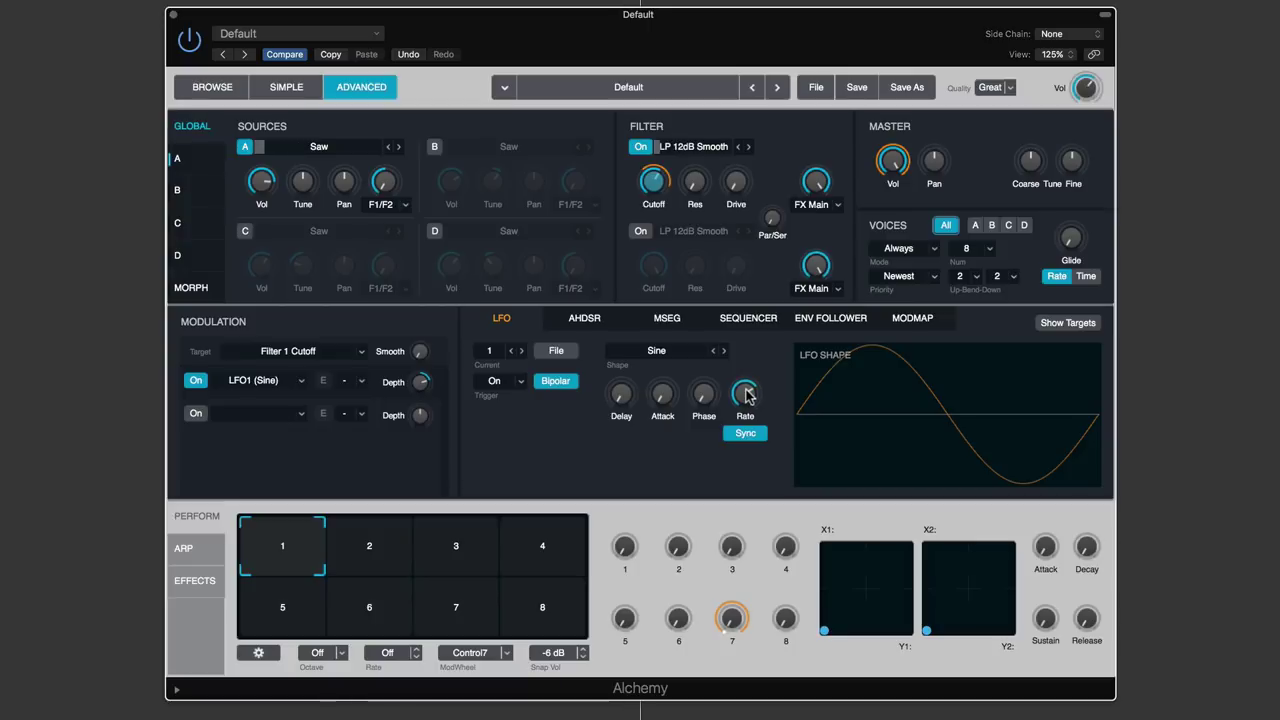
Toggle the LFO tempo sync off, try a free Hz rate, then re-enable sync
left_click(746, 432)
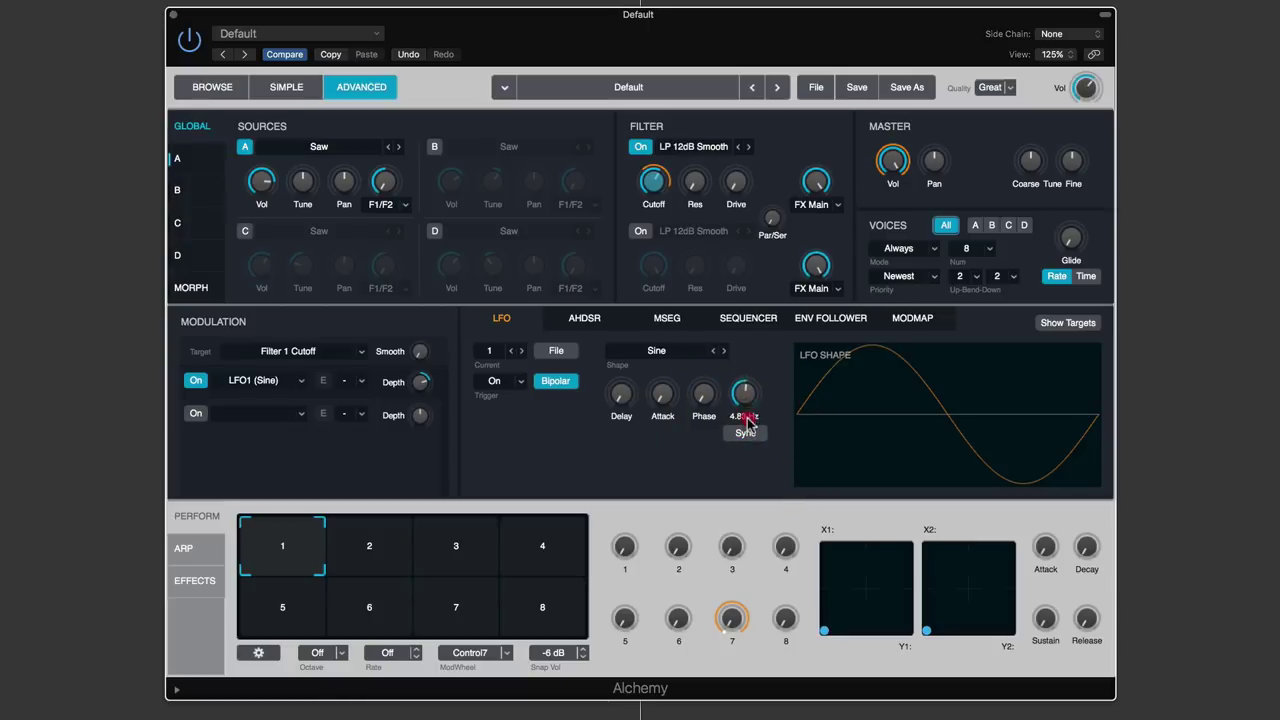
left_click_drag(748, 408, 751, 434)
left_click(749, 434)
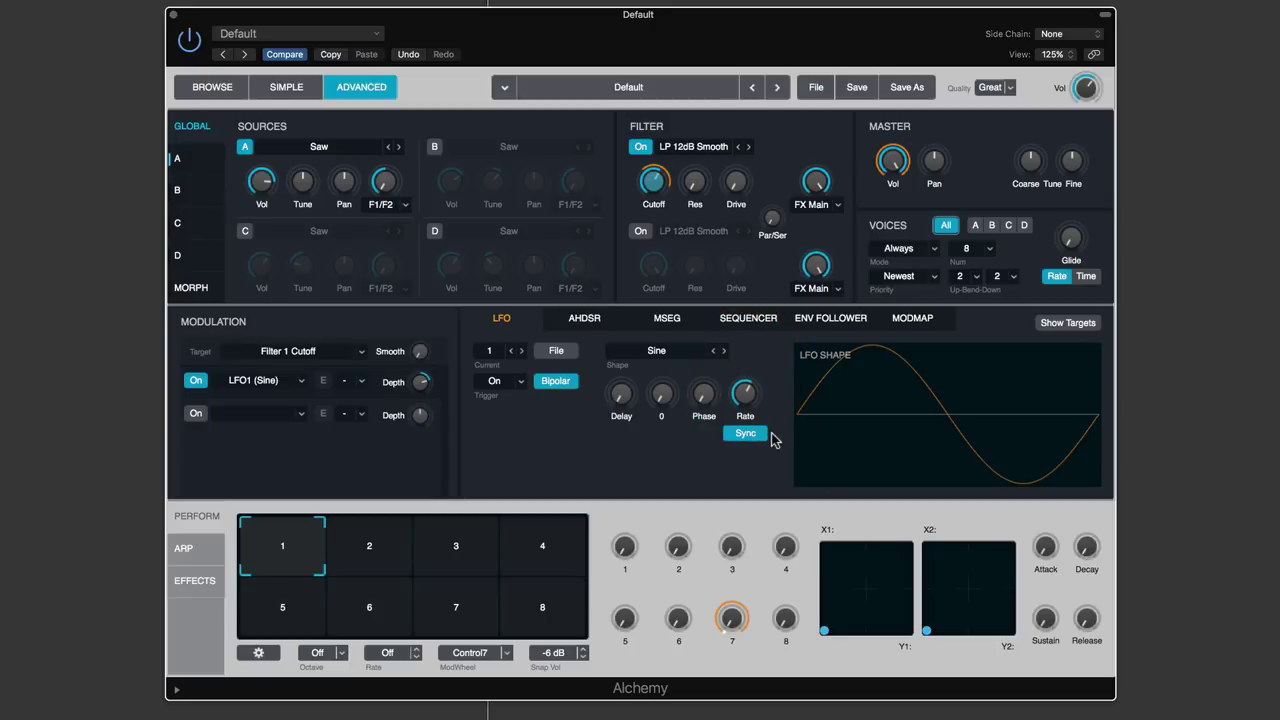
Set the LFO Delay back to 0 so the LFO starts immediately
left_click_drag(630, 400, 617, 300)
left_click(620, 393)
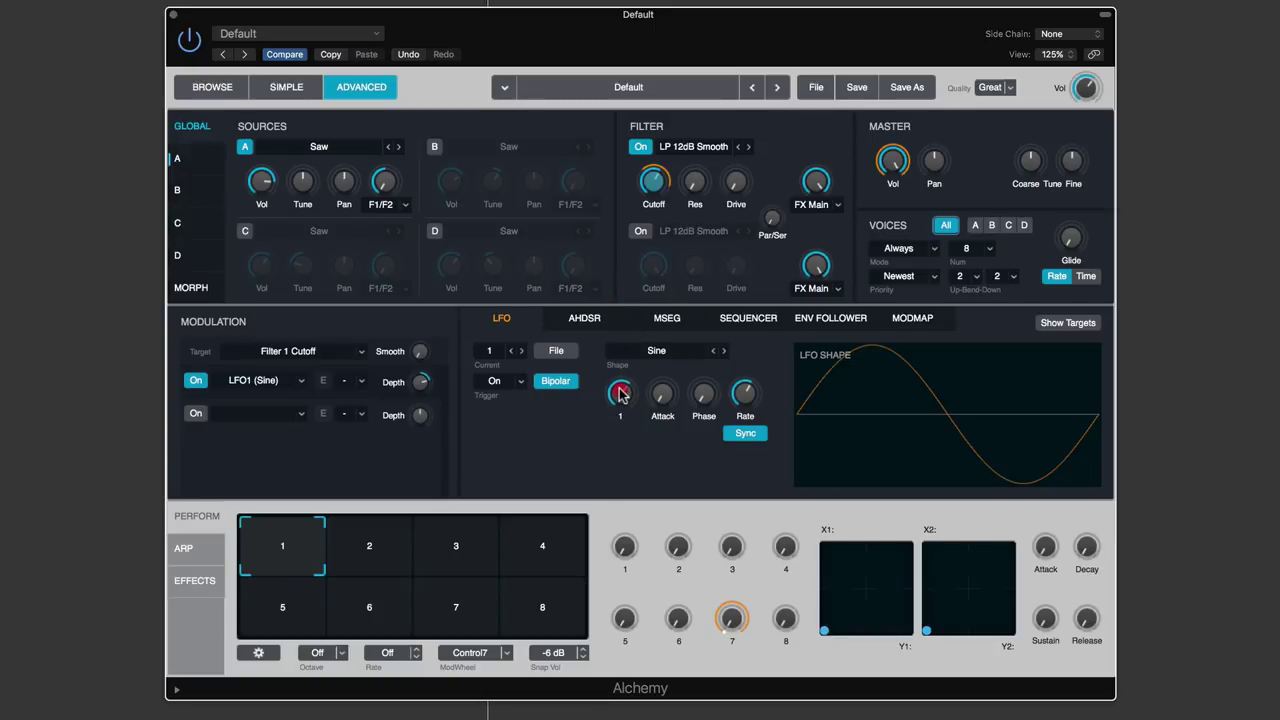
left_click_drag(620, 393, 622, 404)
left_click(627, 425)
mouse_move(747, 400)
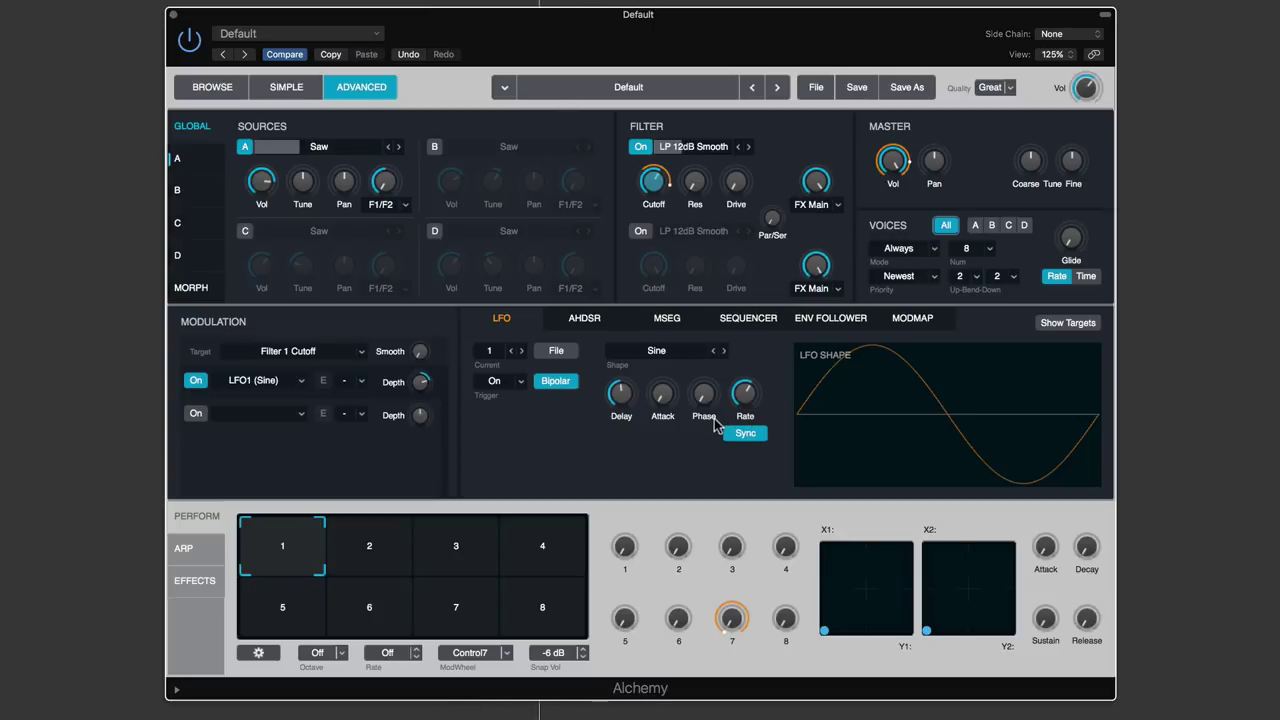
left_click_drag(620, 394, 778, 622)
left_click(806, 426)
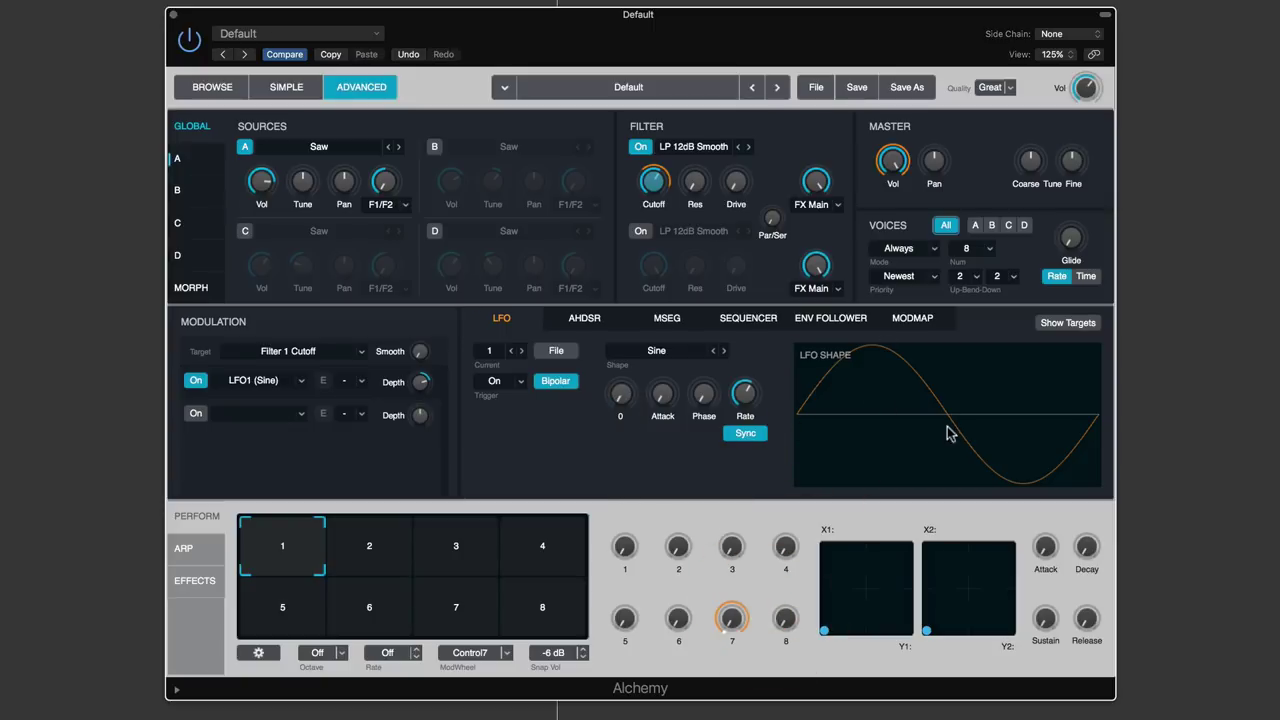
left_click_drag(745, 391, 744, 402)
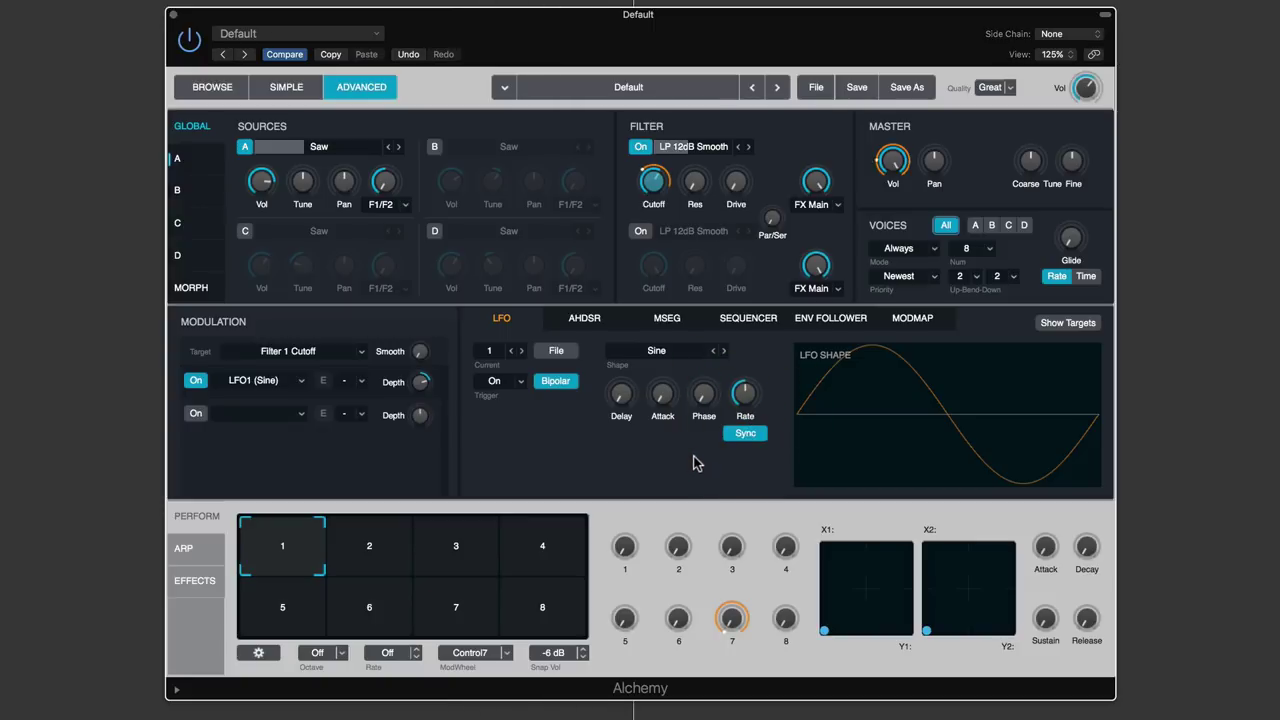
Lengthen the LFO fade-in Attack and set the synced rate to 1/8
left_click(667, 397)
left_click_drag(667, 397, 659, 300)
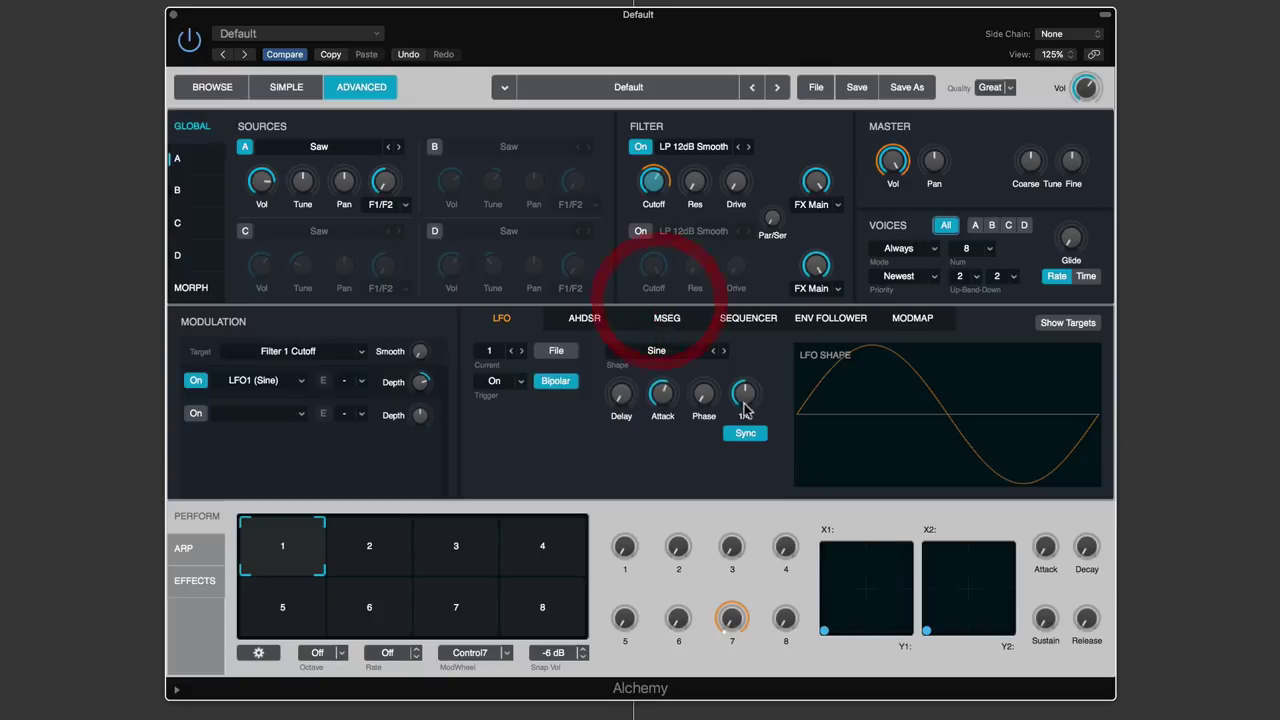
mouse_move(705, 398)
left_click(746, 396)
left_click_drag(748, 398, 947, 432)
mouse_move(673, 420)
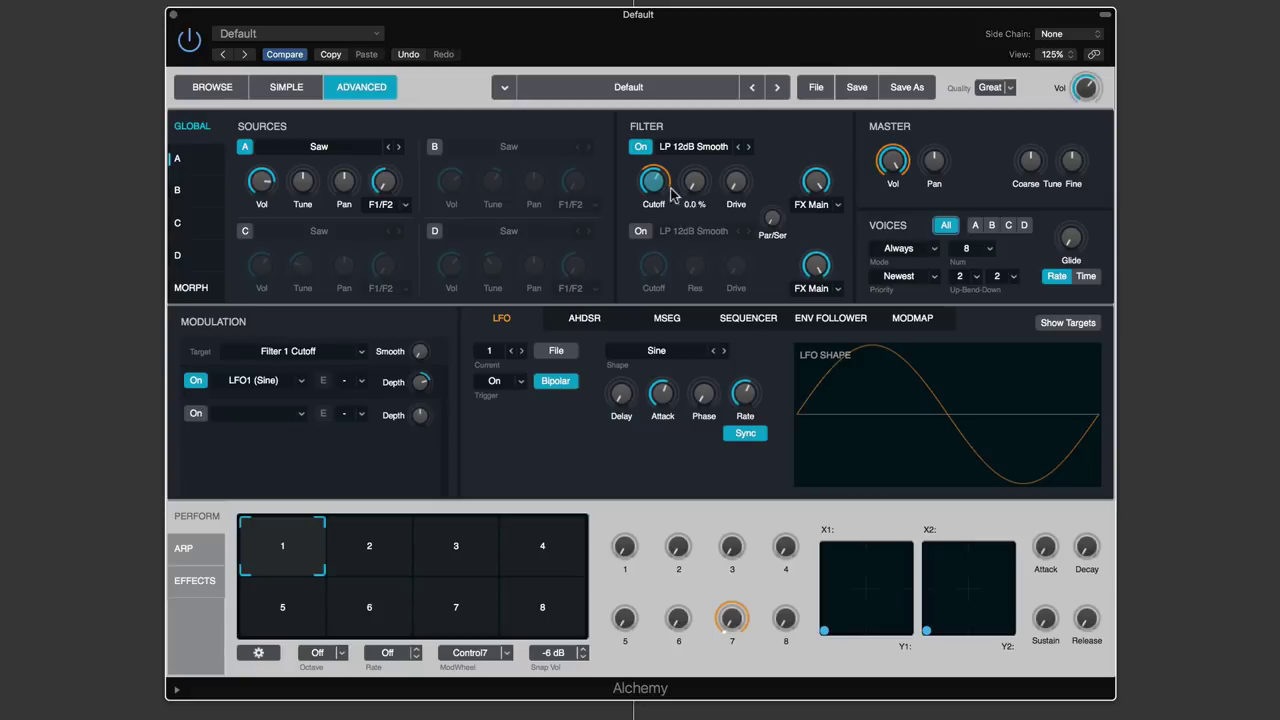
mouse_move(657, 176)
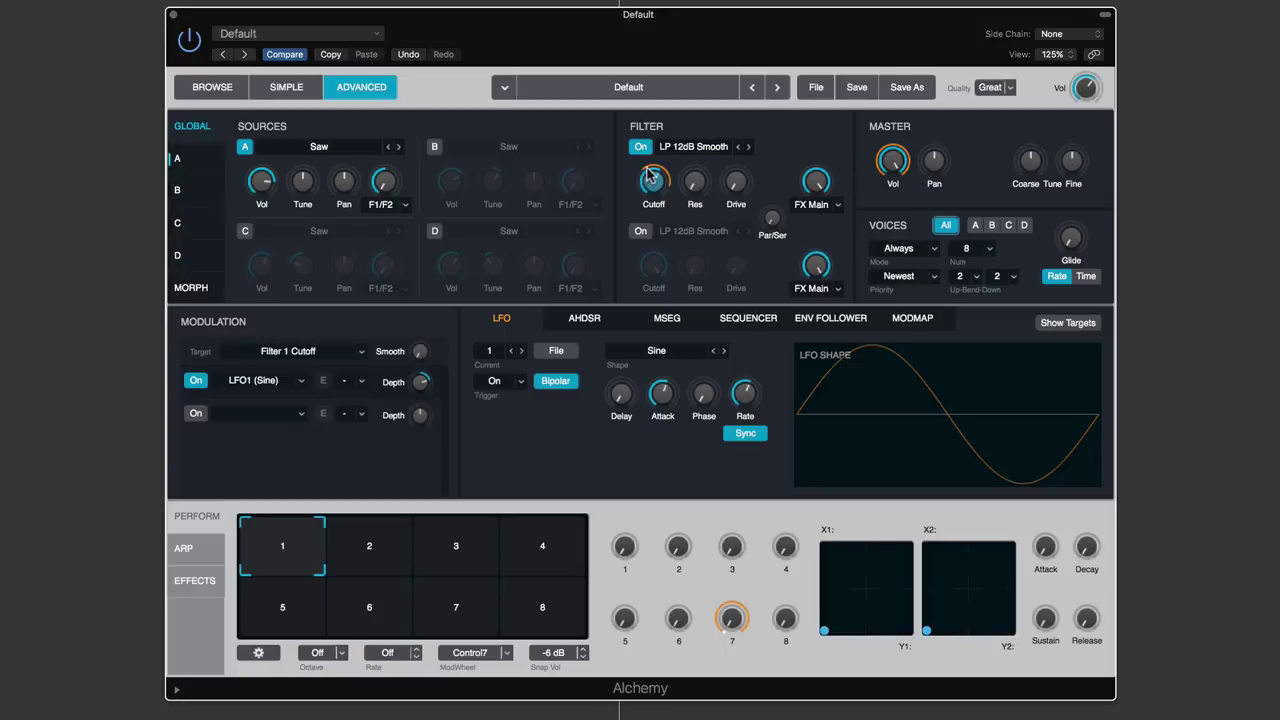
Raise the LFO phase to 100% and pick the Random 16 Step 01 pattern shape
mouse_move(708, 396)
mouse_move(705, 398)
left_mouse_down()
mouse_move(703, 214)
mouse_move(705, 401)
left_mouse_up()
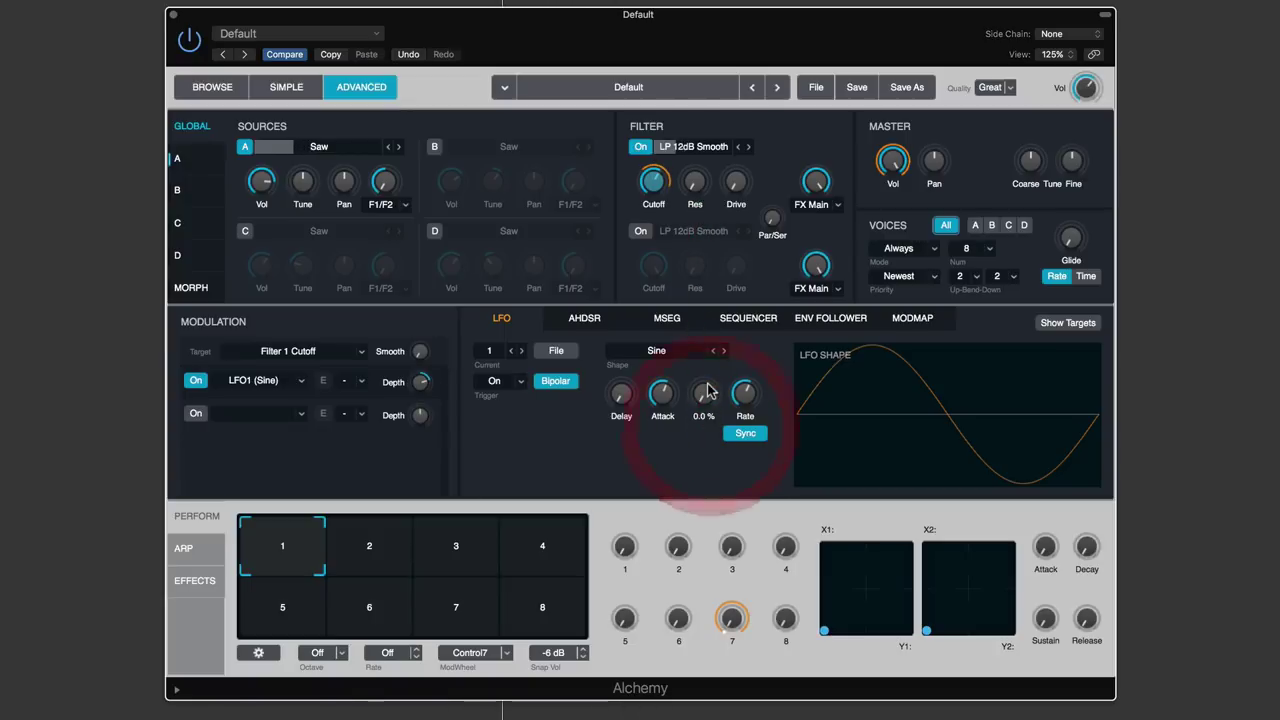
left_click(656, 350)
mouse_move(656, 372)
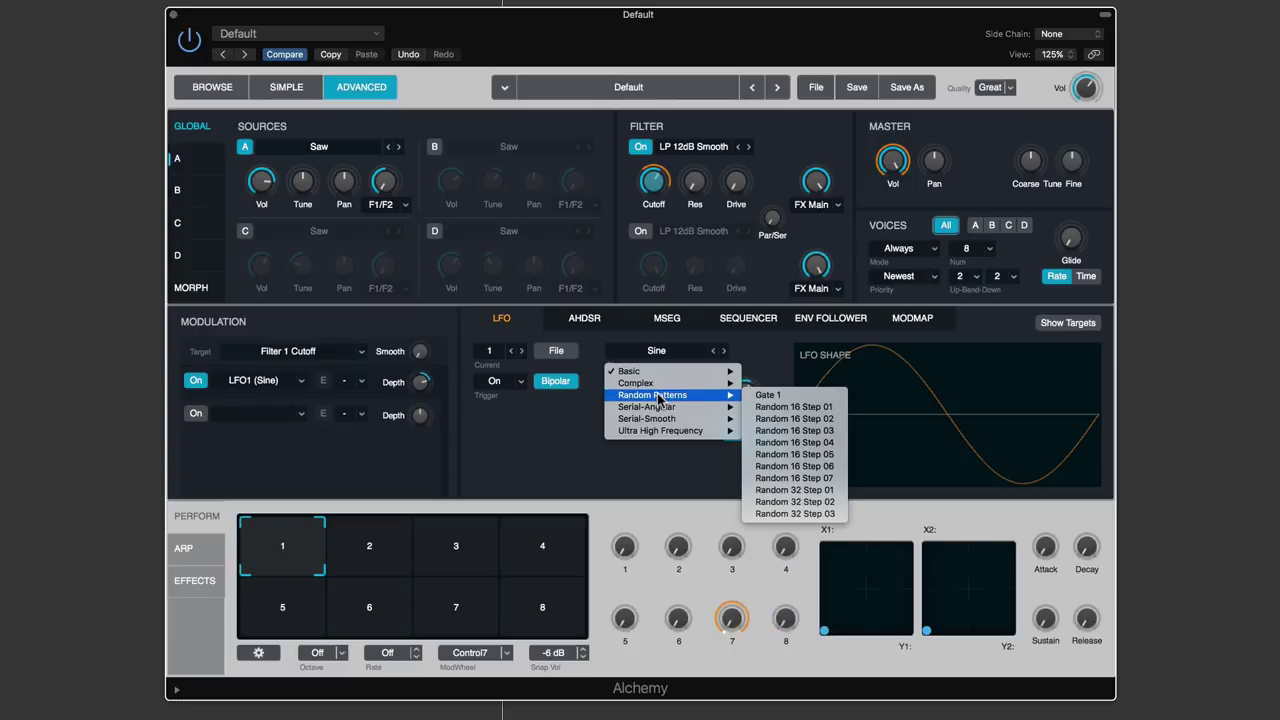
left_click(771, 407)
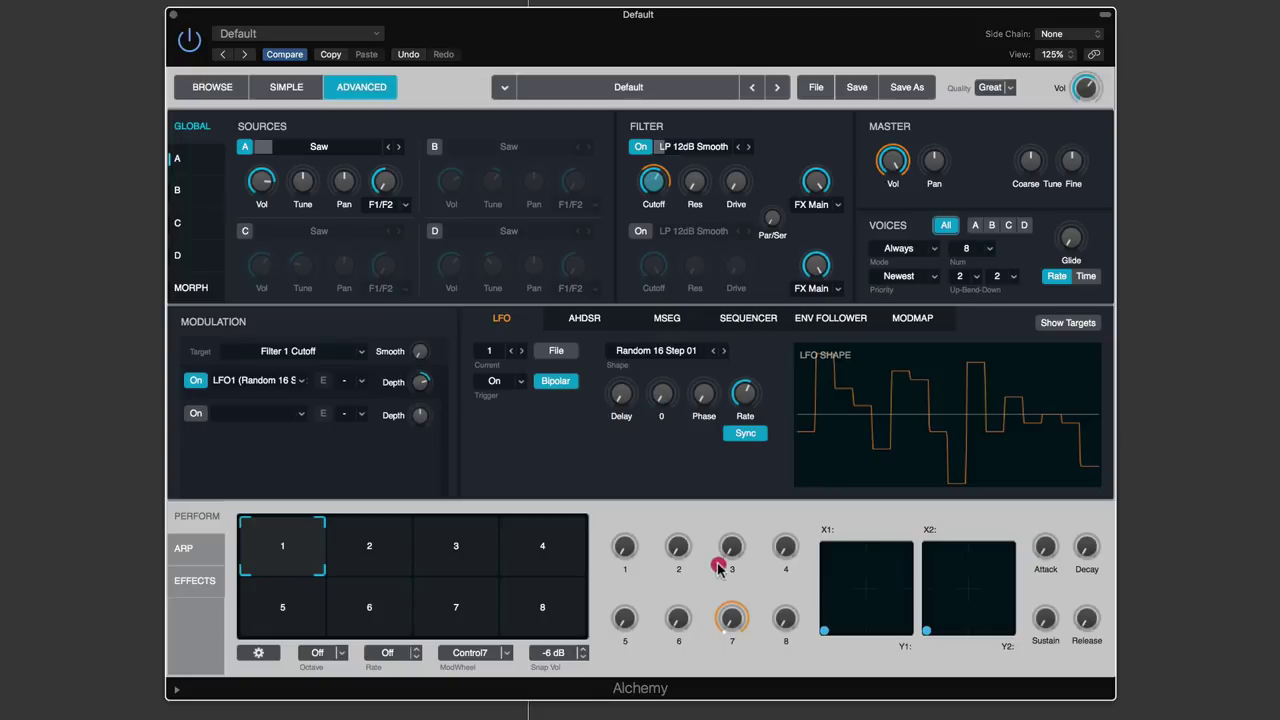
Step the LFO shape forward to Random 32 Step 01
left_click(748, 398)
left_click(724, 351)
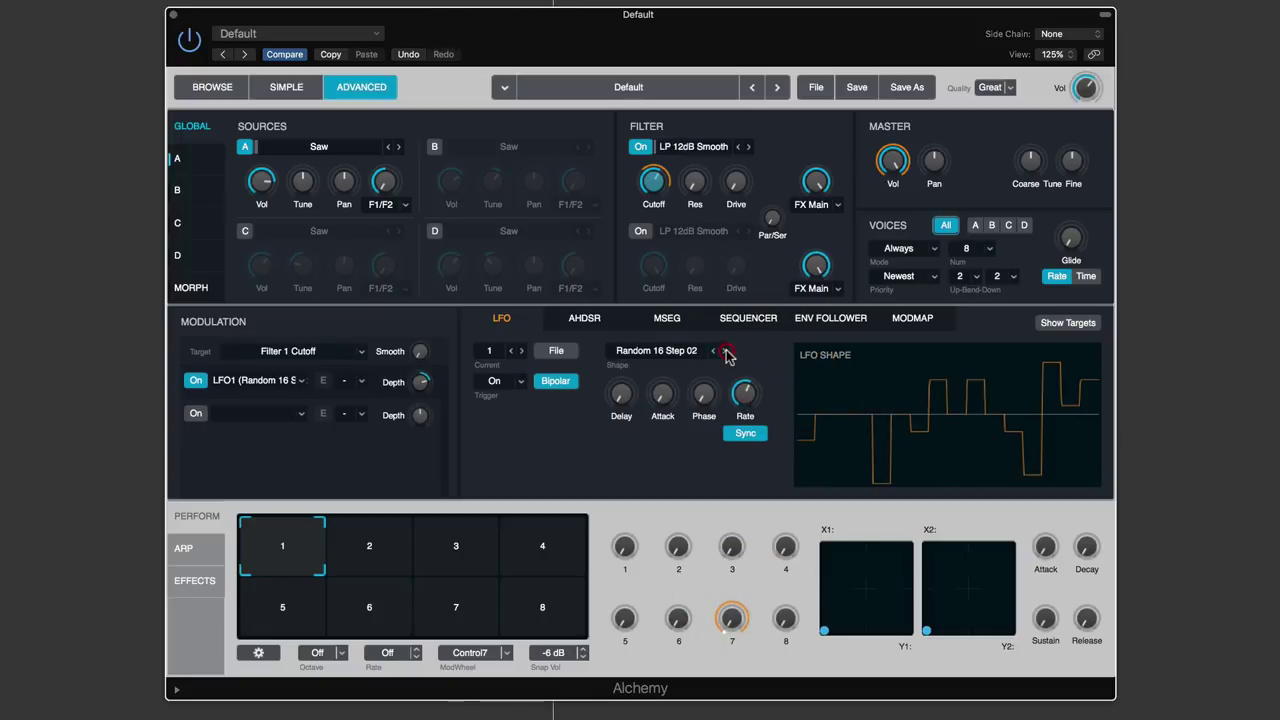
left_click(724, 351)
left_click(724, 351)
left_click(724, 351)
left_click(724, 351)
left_click(673, 360)
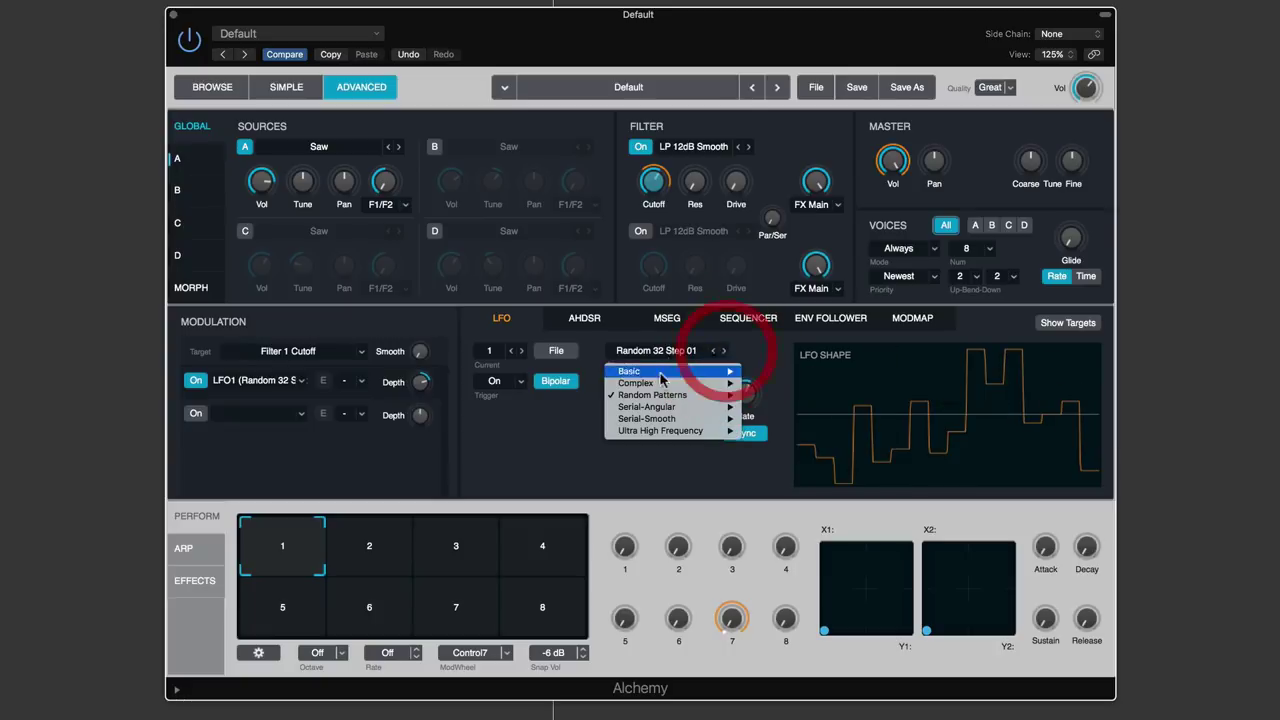
Choose the Saw 2 Serial LFO shape and adjust the LFO rate
mouse_move(650, 407)
left_click(778, 410)
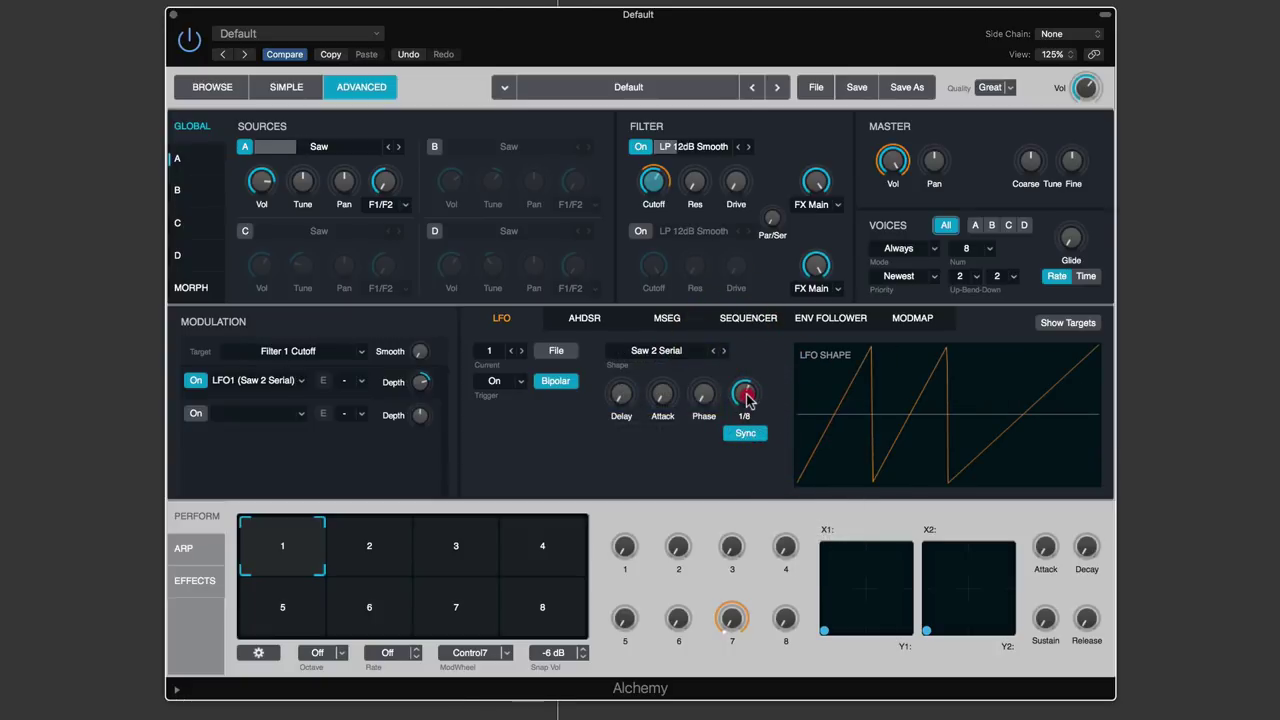
left_click_drag(748, 413, 752, 414)
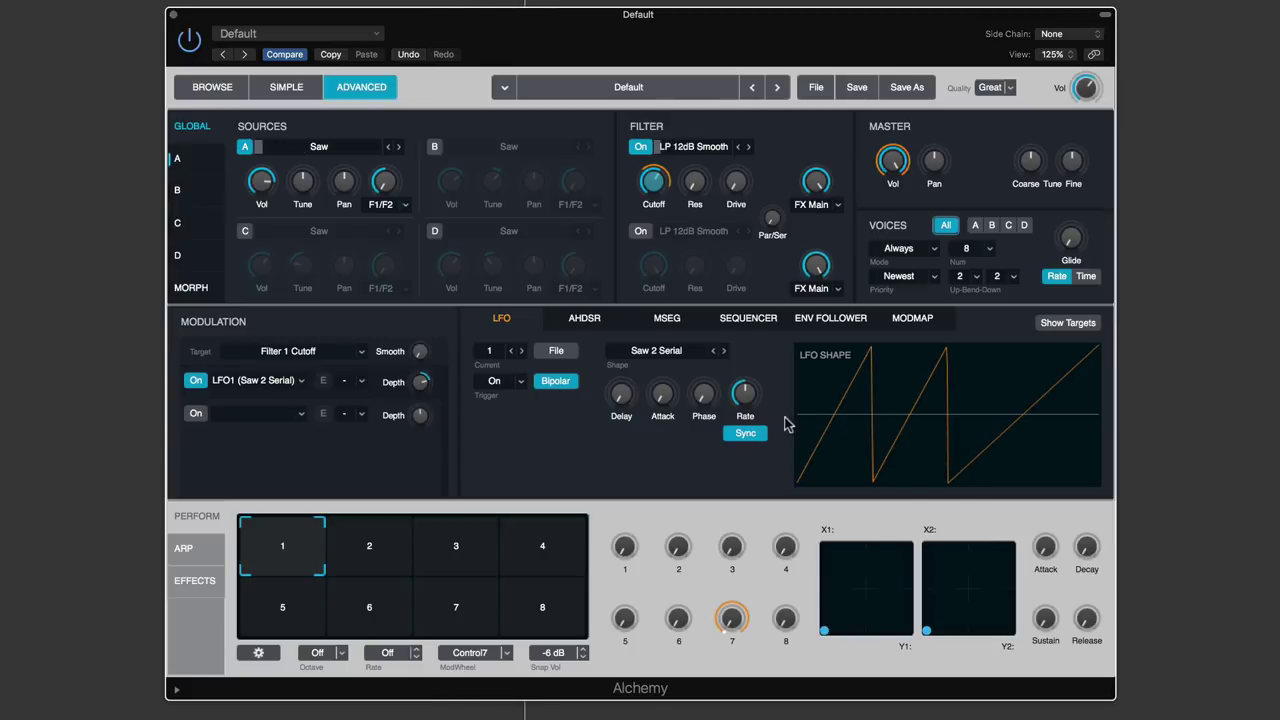
Step through Saw 4 Serial, Saw Square Serial and square shapes to Square 5 Ramp Down
left_click(724, 352)
left_click(725, 352)
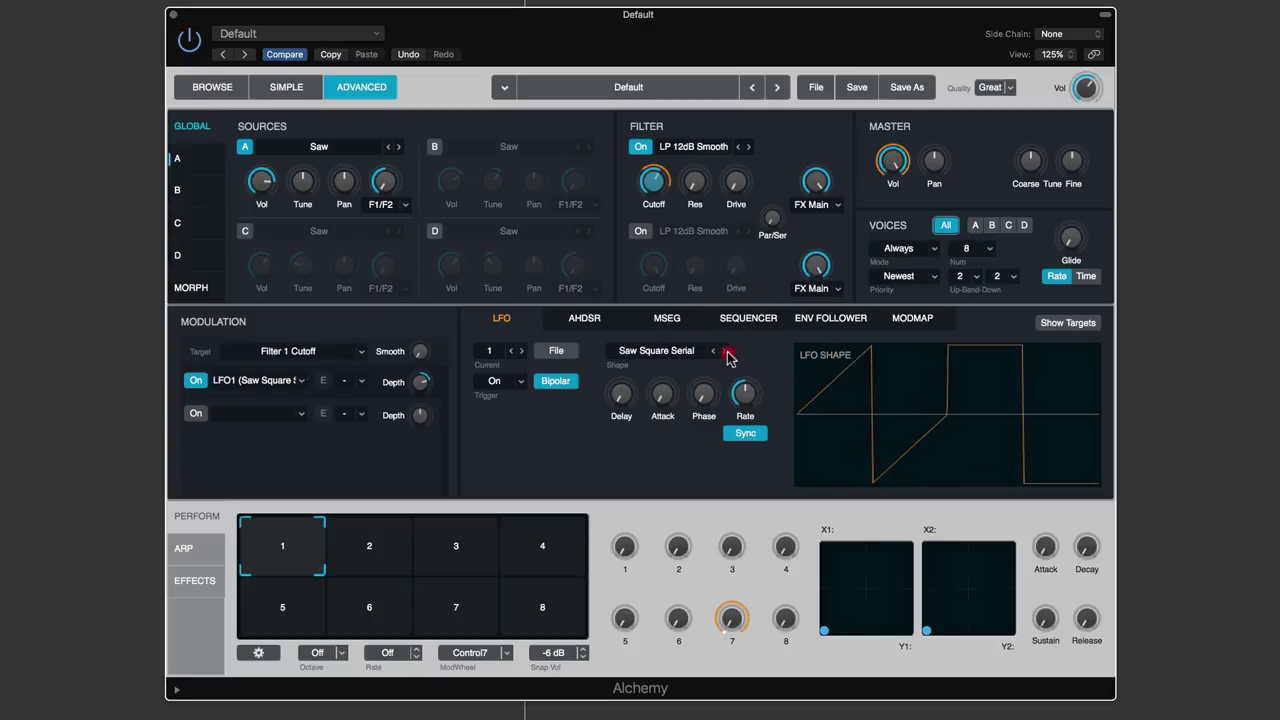
left_click(725, 352)
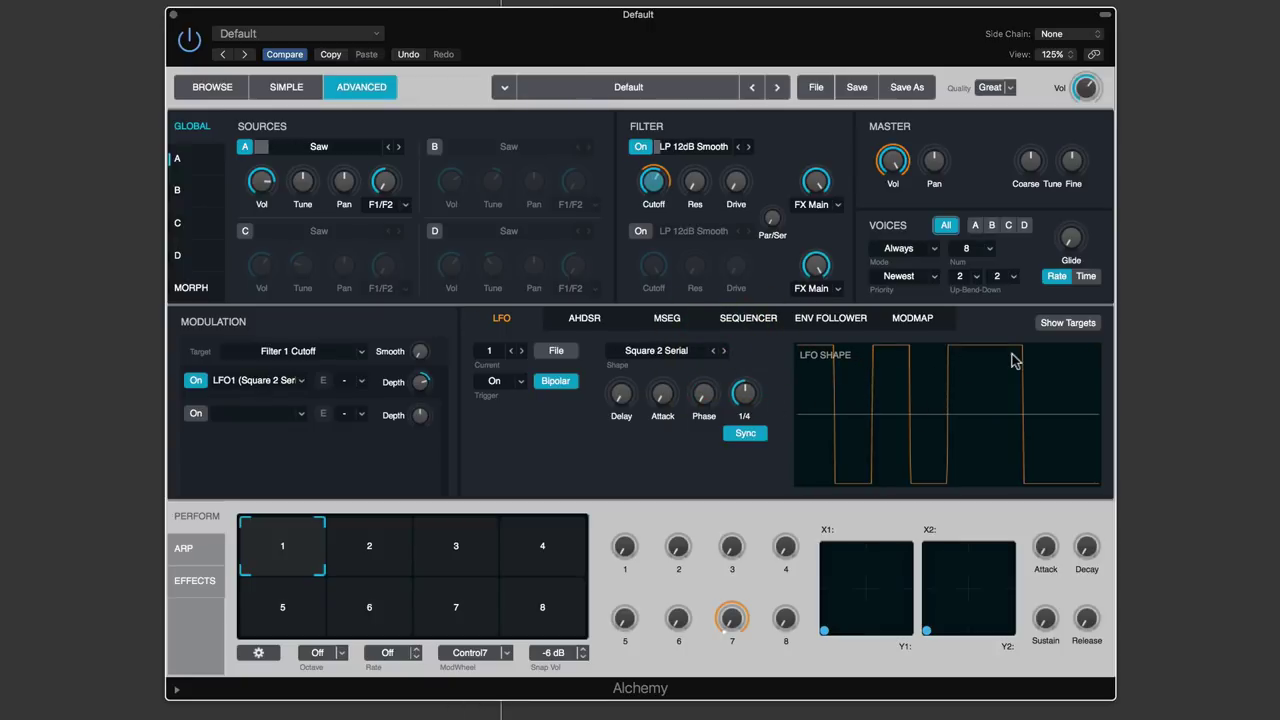
left_click(723, 352)
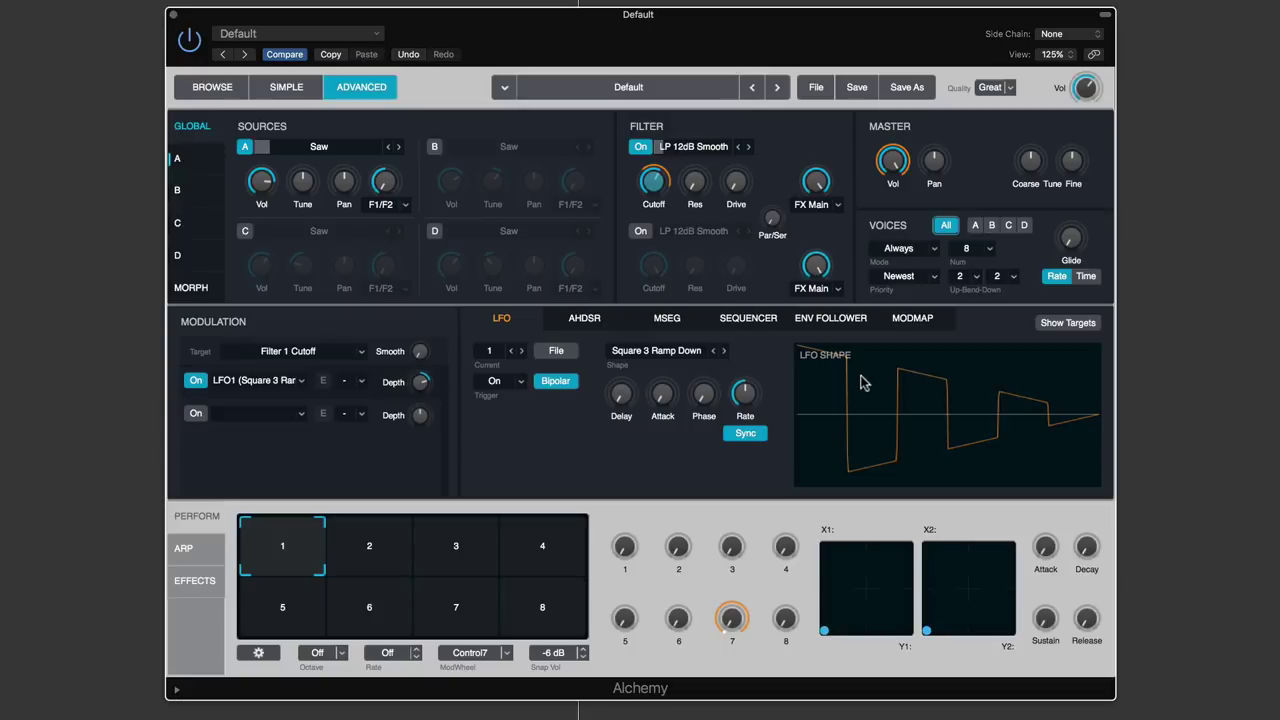
left_click(722, 352)
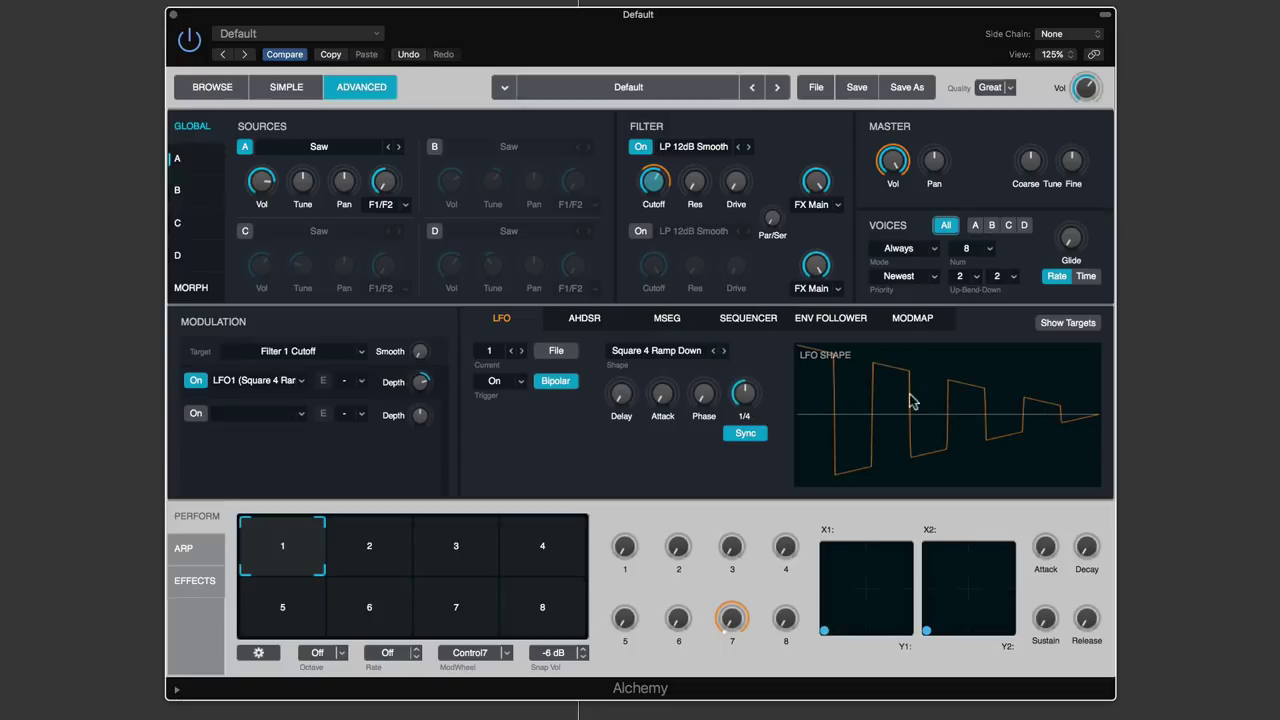
left_click(724, 352)
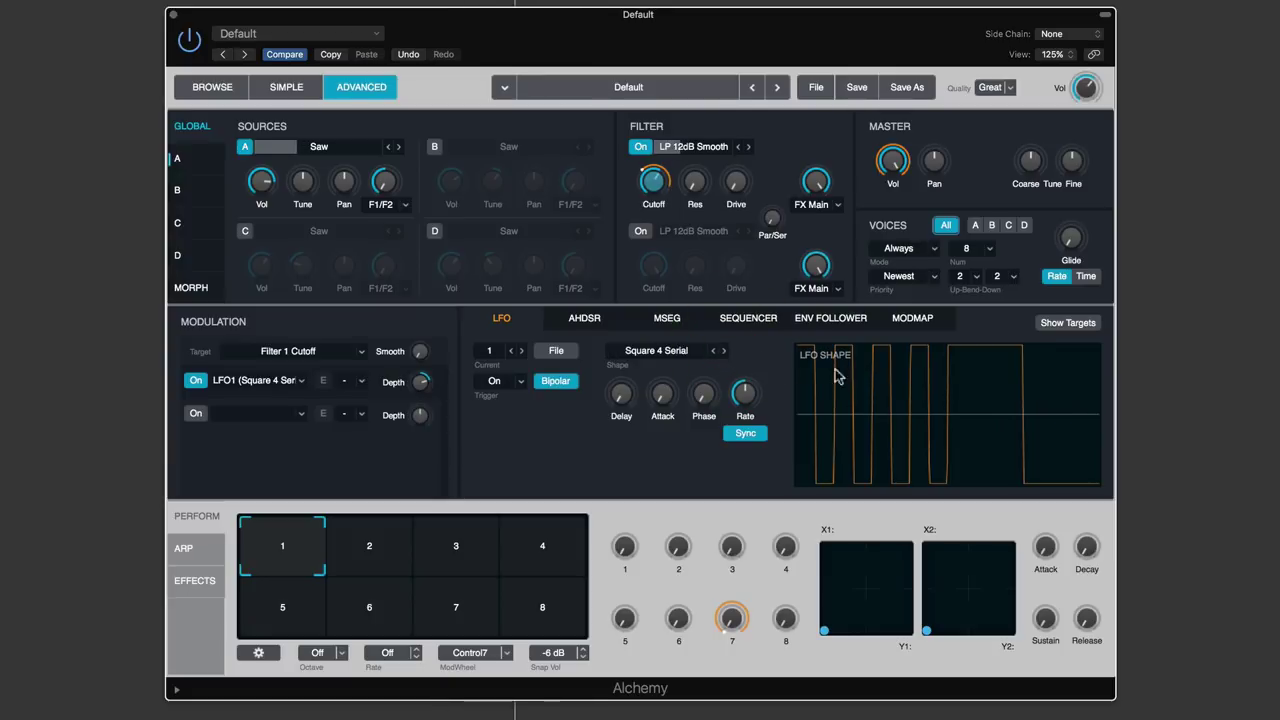
left_click(724, 352)
Continue through the Sine Ramp Down variants to settle on Sine Tri Serial
left_click(724, 352)
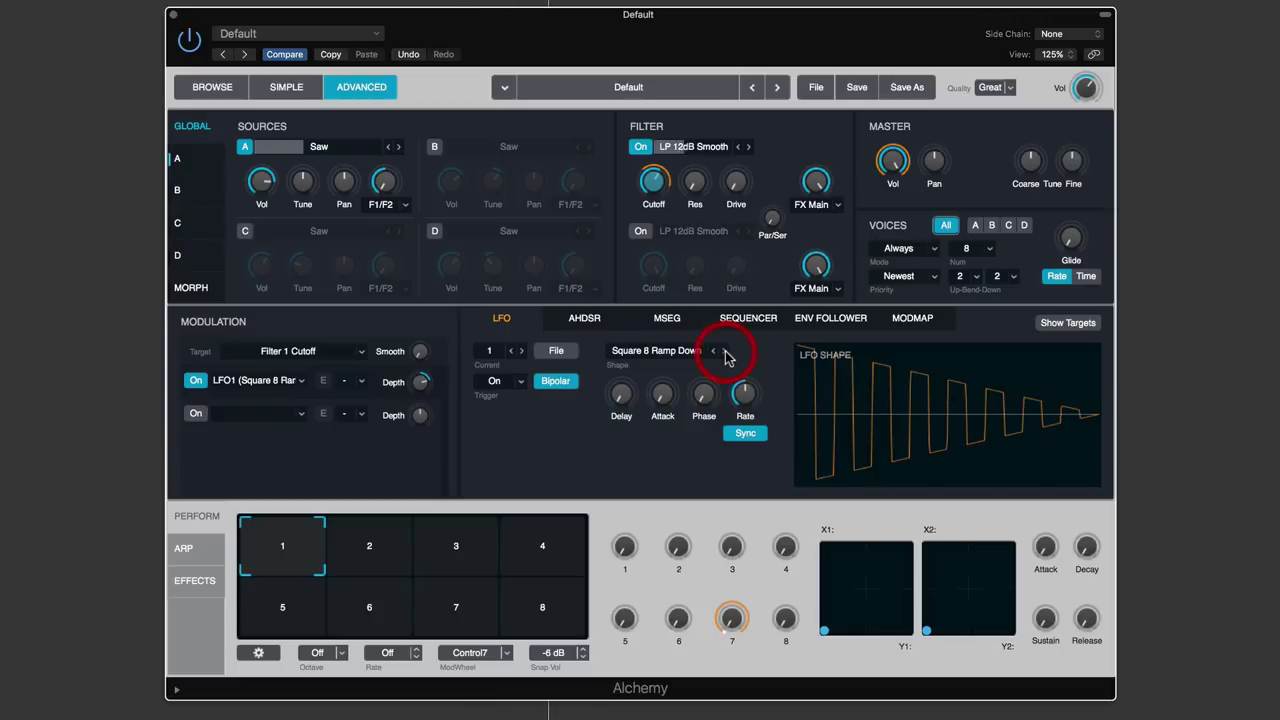
left_click(724, 352)
left_click(724, 352)
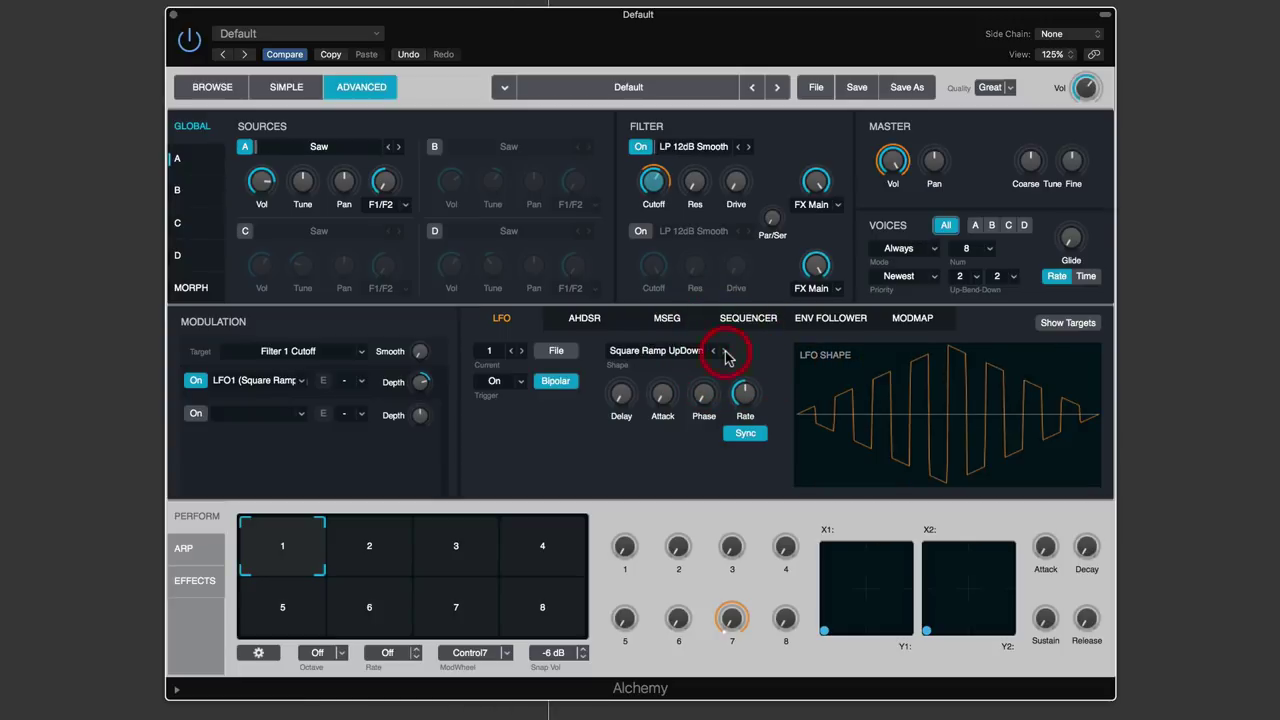
left_click(724, 352)
left_click(724, 352)
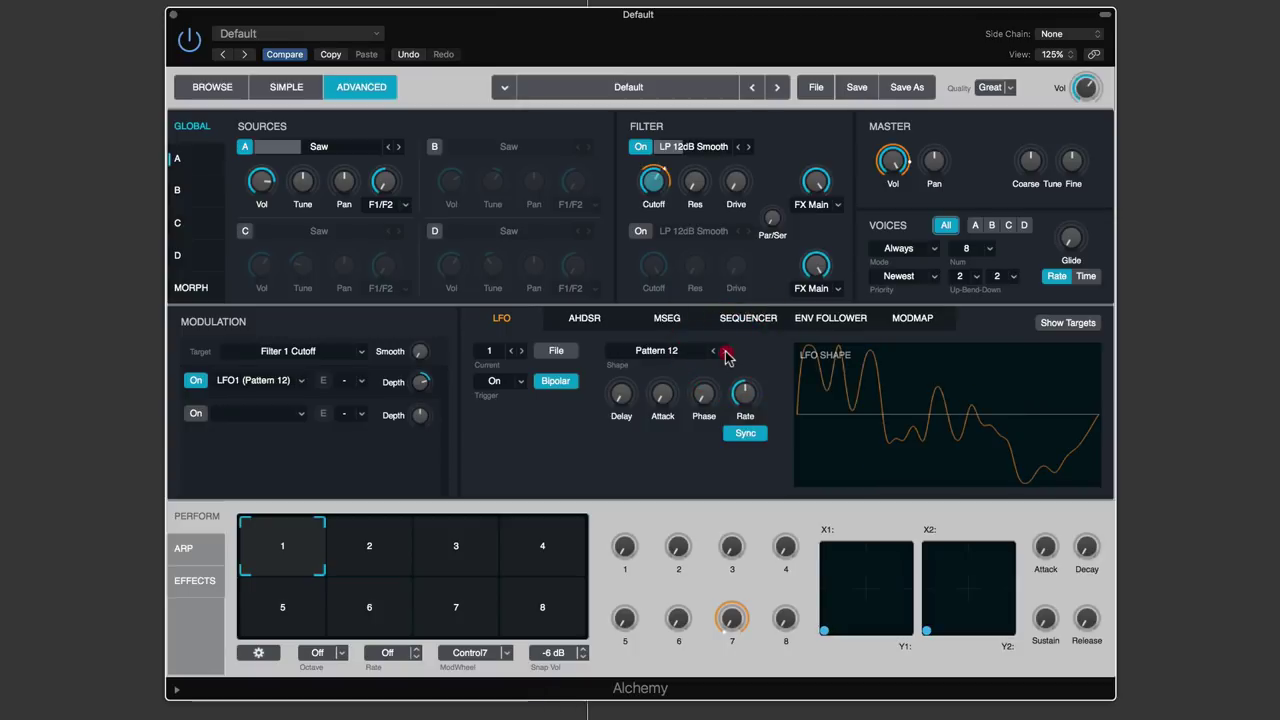
left_click(724, 352)
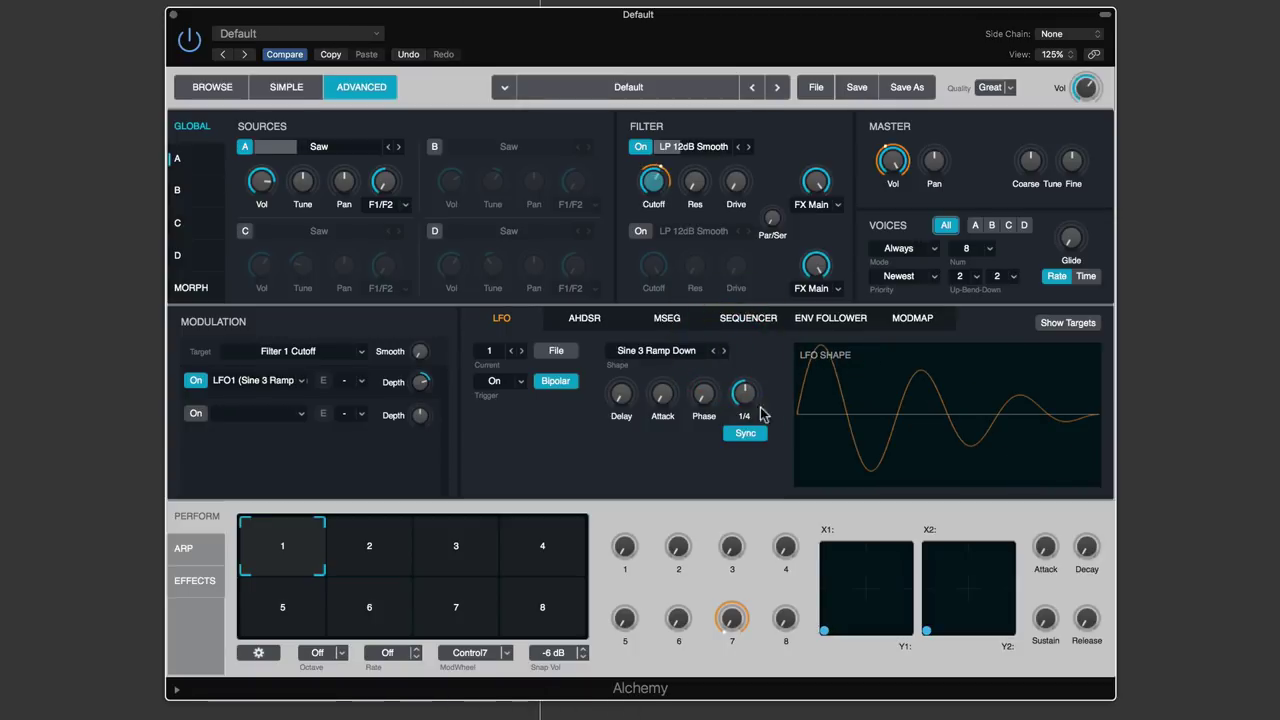
left_click(724, 351)
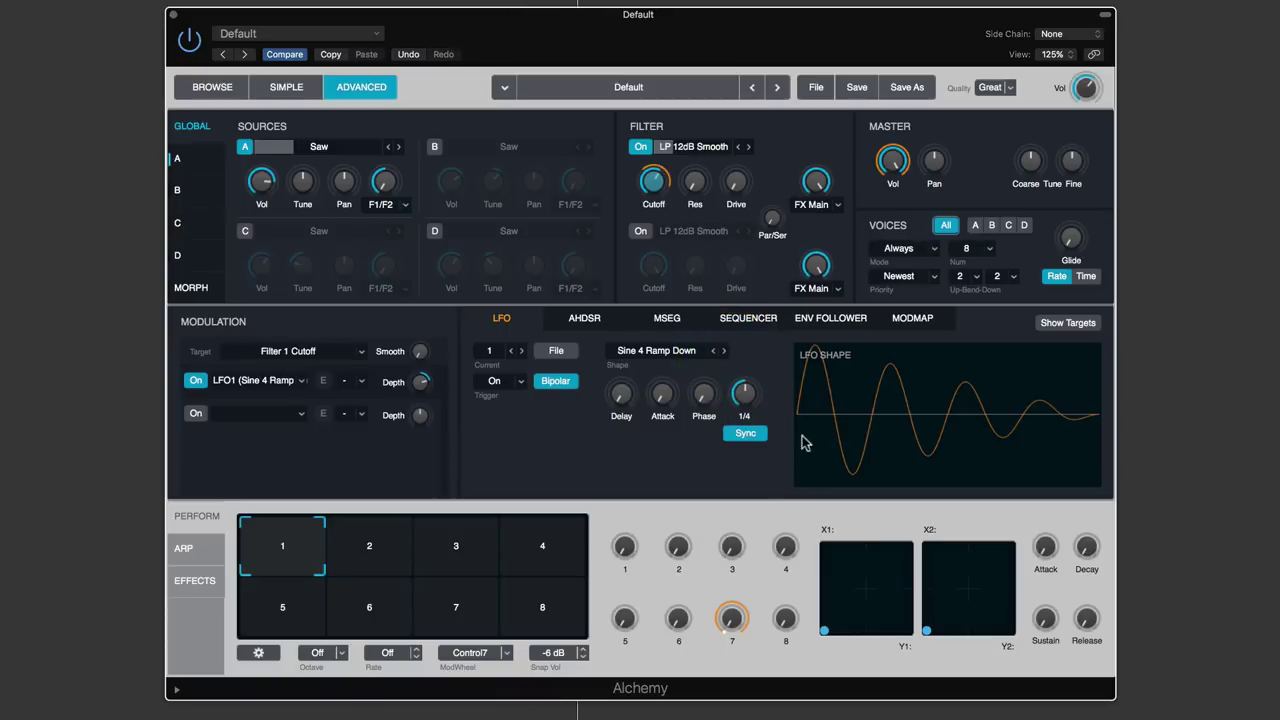
left_click(724, 352)
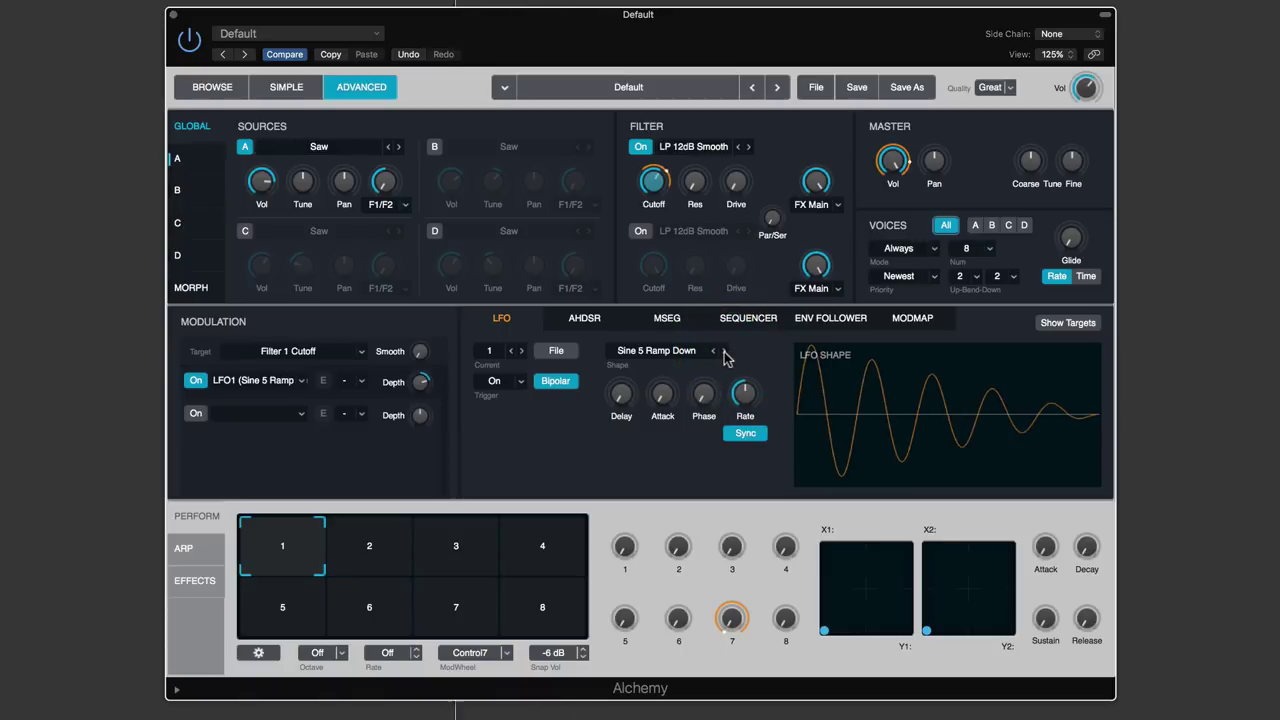
left_click(724, 352)
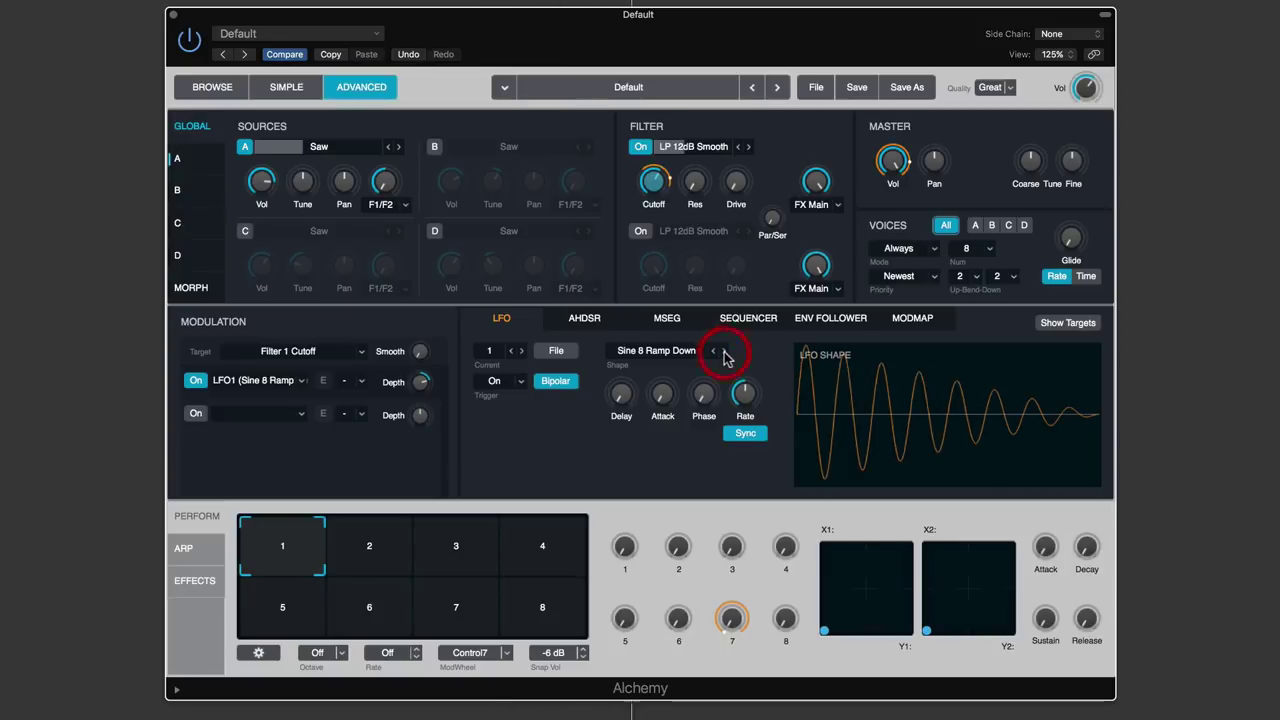
left_click(724, 352)
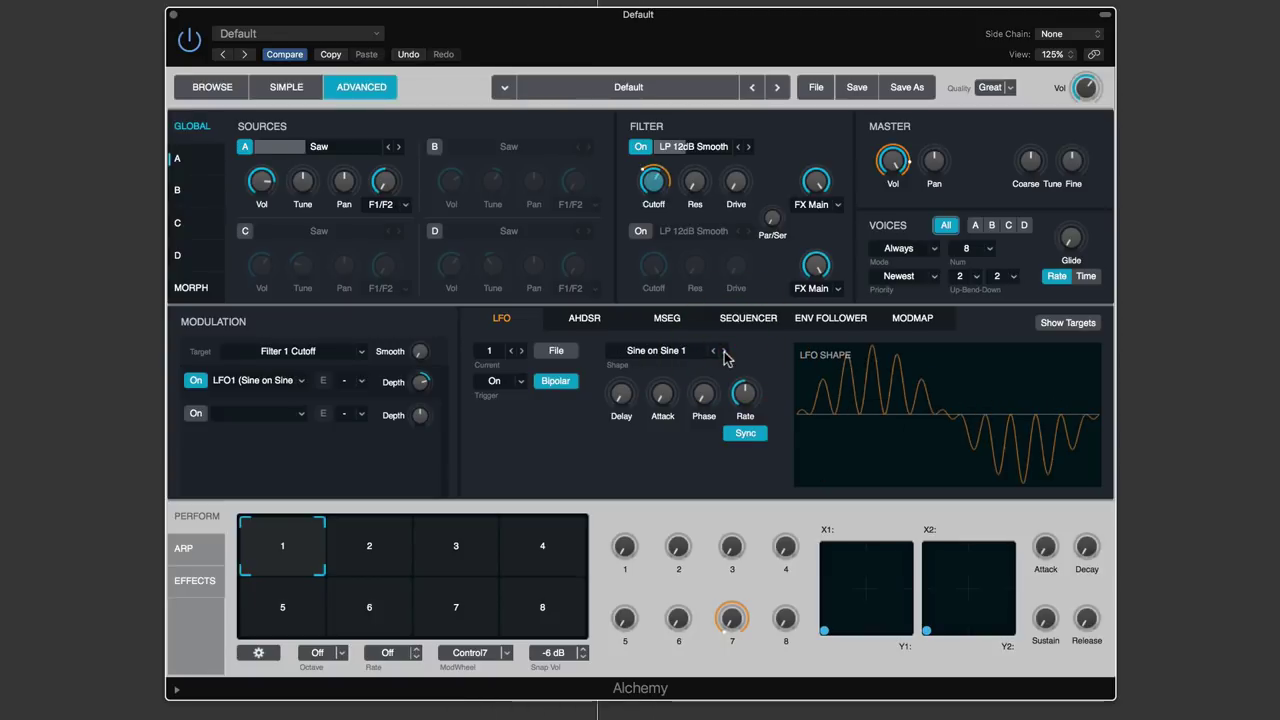
left_click(724, 352)
left_click(724, 352)
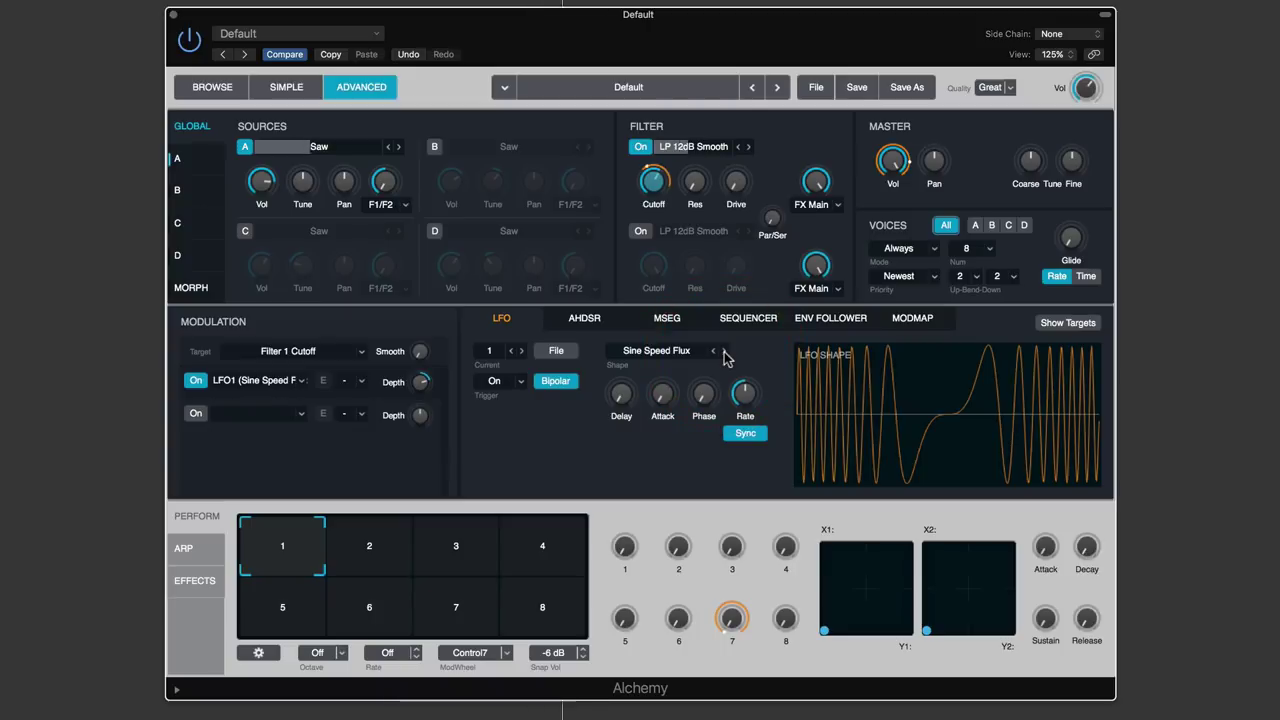
left_click(724, 352)
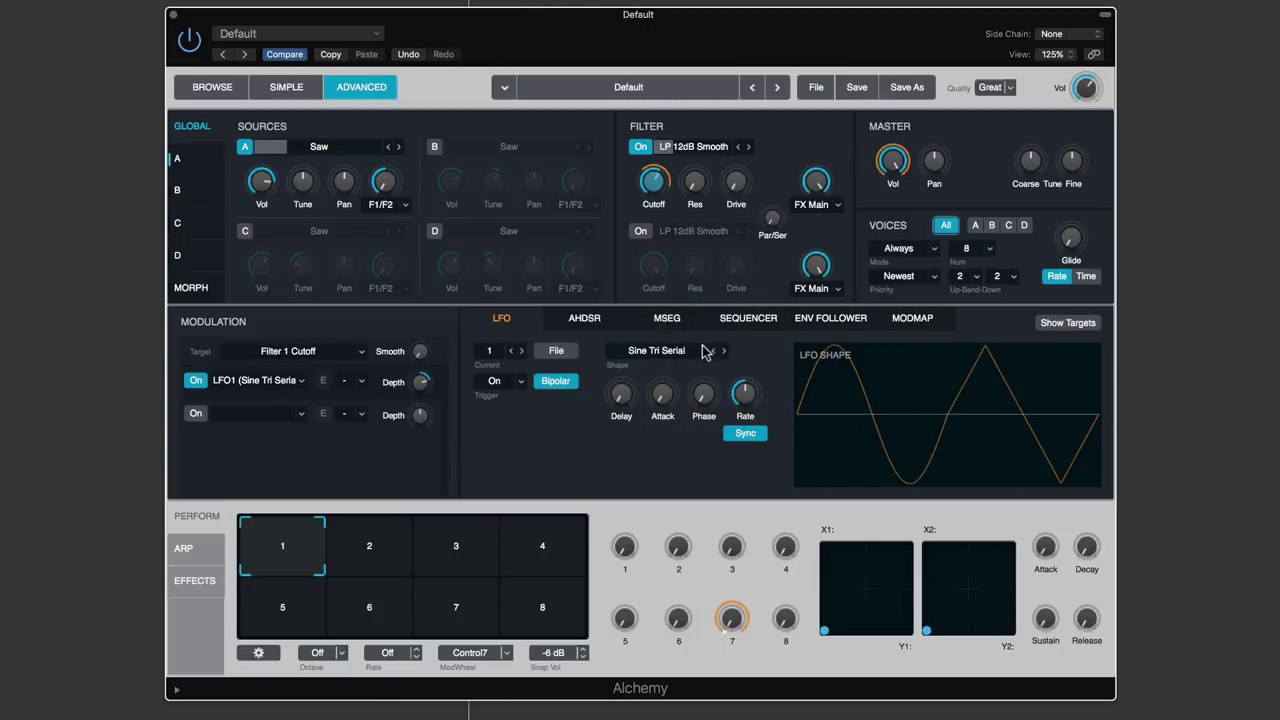
left_click(700, 352)
Set the LFO shape back to Sine and make Filter 1 FX-Mix the modulation target
mouse_move(676, 408)
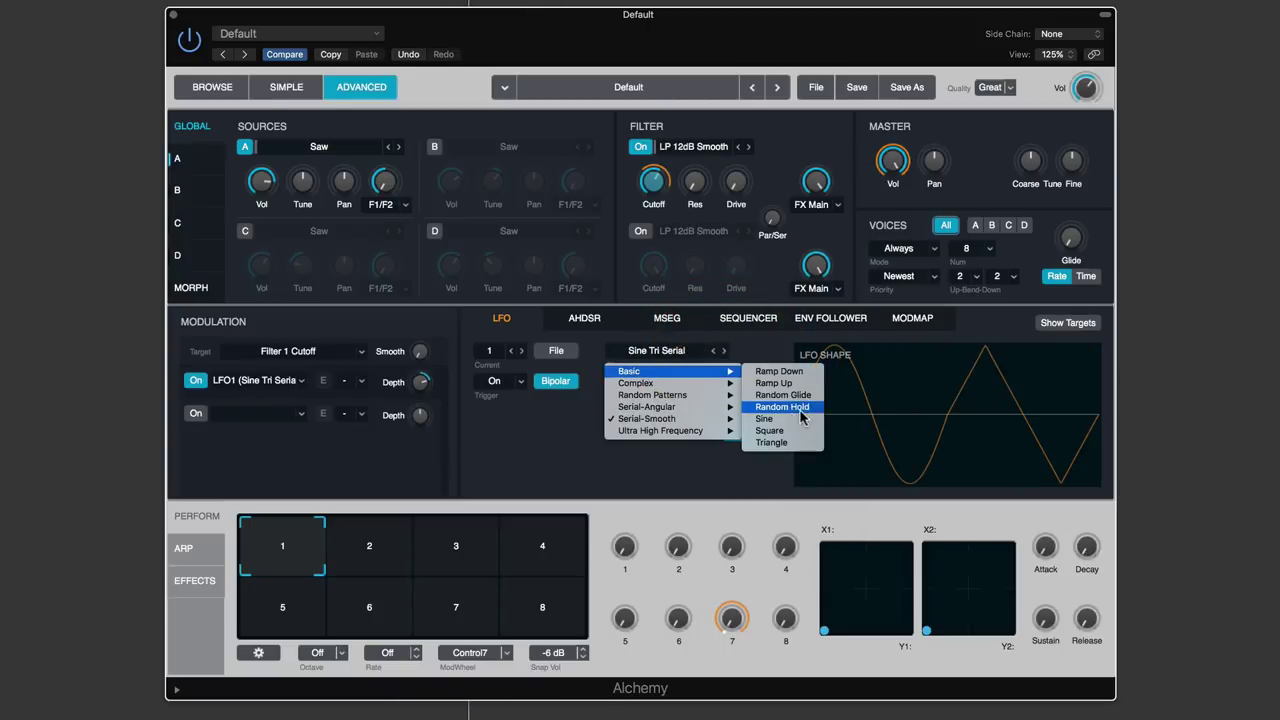
left_click(760, 418)
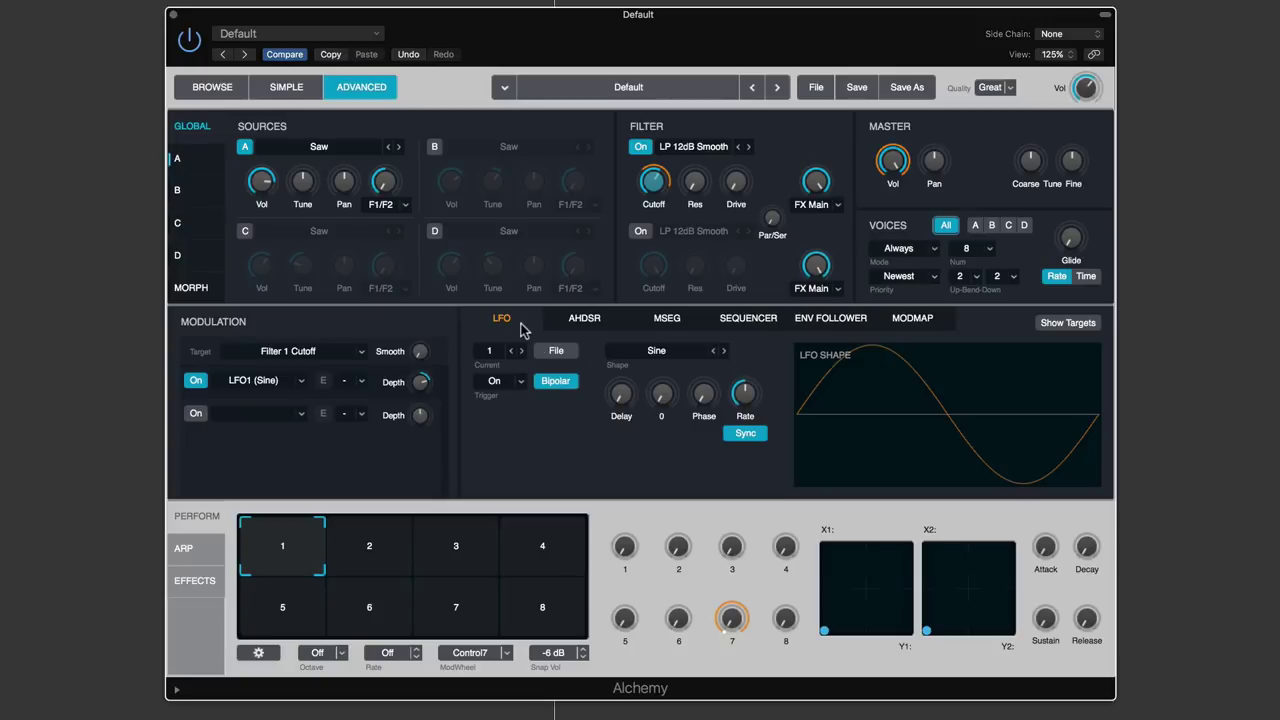
left_click(493, 358)
left_click(487, 371)
left_click(1082, 325)
left_click(815, 181)
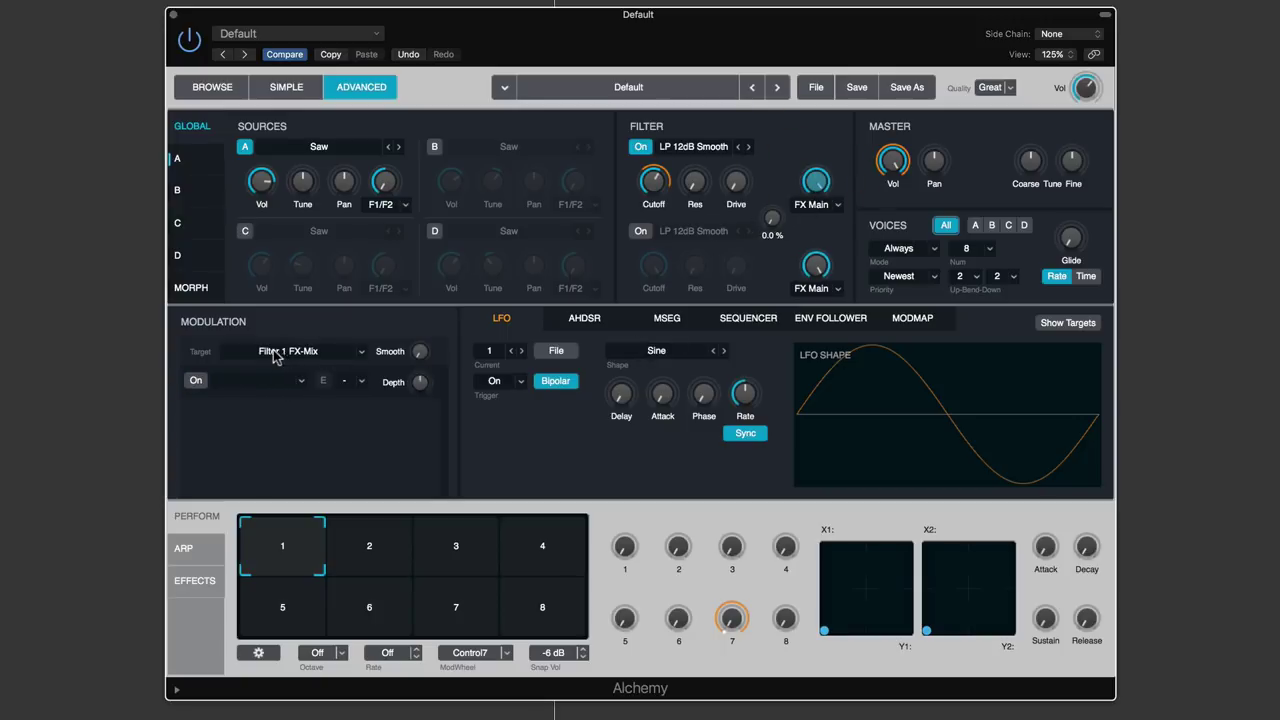
Add a new LFO as the FX-Mix slot's modulation source
left_click(250, 381)
mouse_move(250, 403)
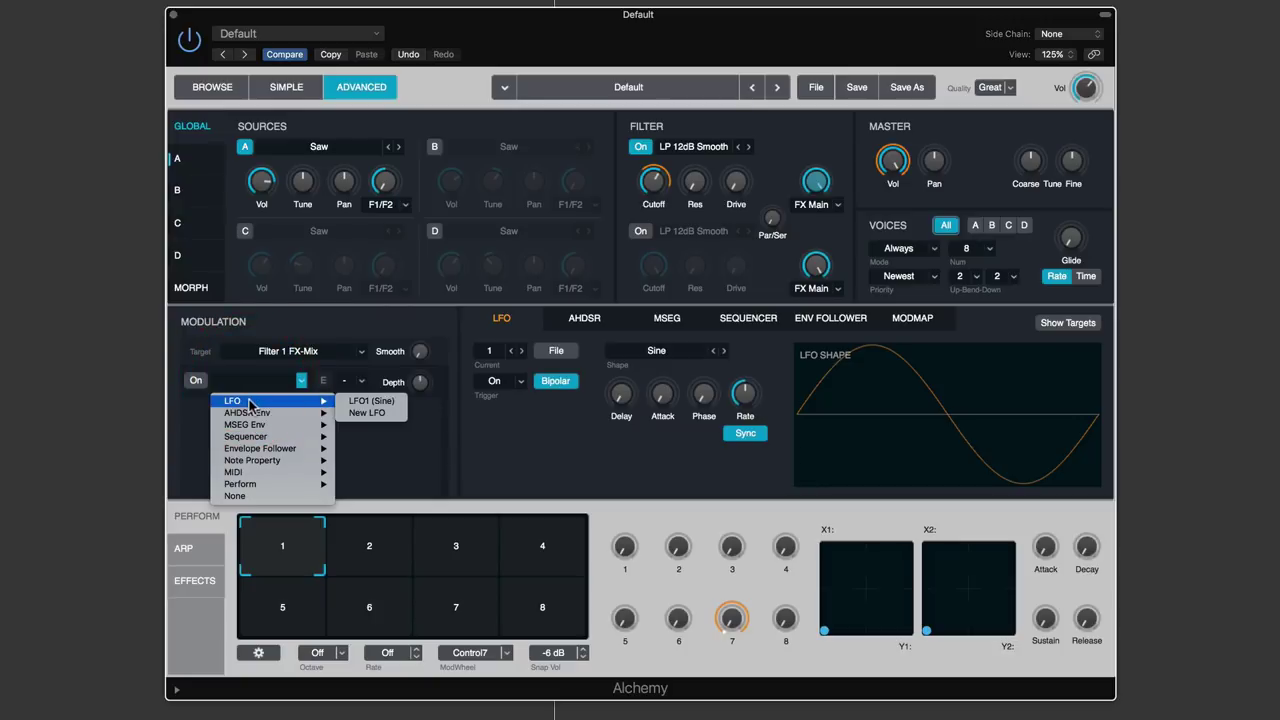
left_click(380, 413)
left_click(492, 381)
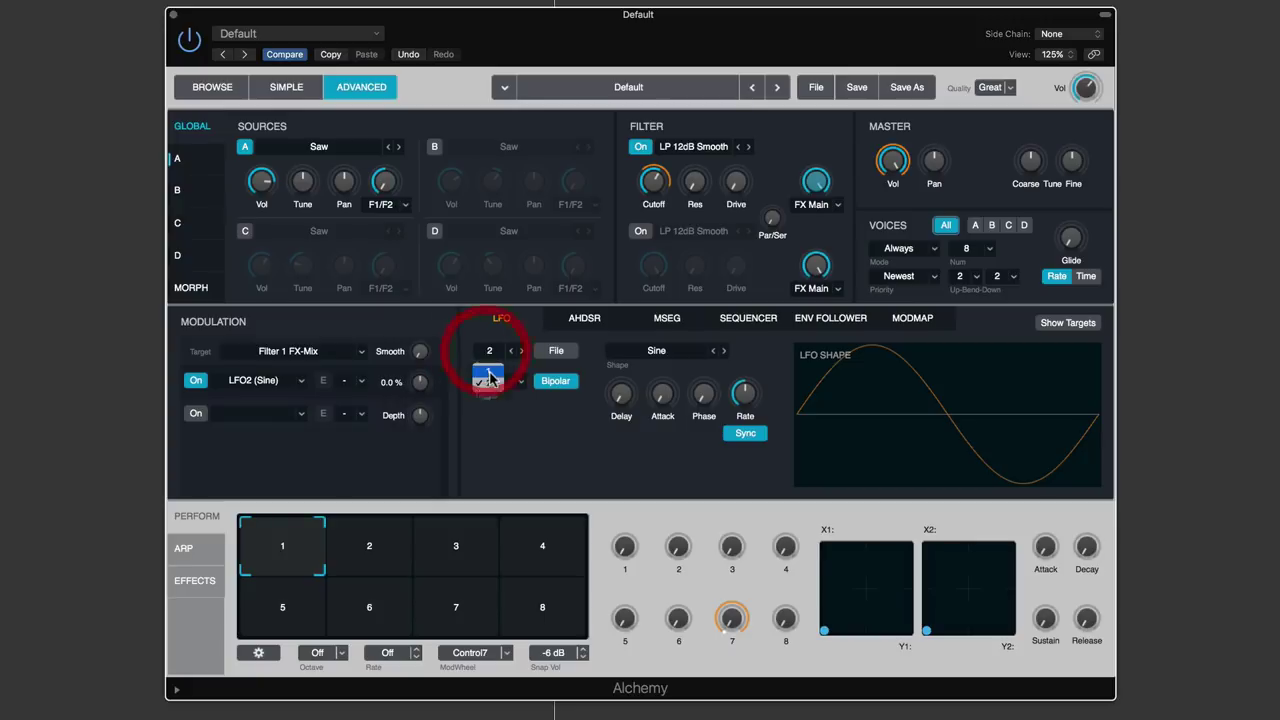
left_click(489, 379)
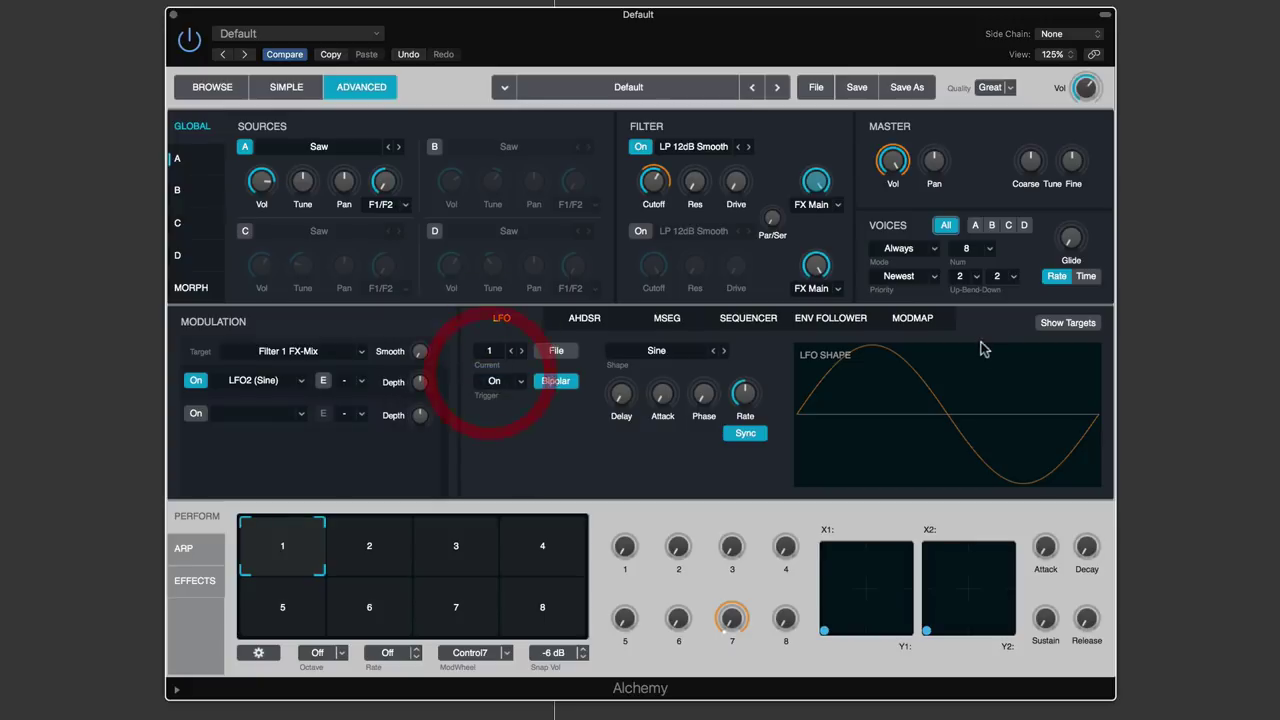
Switch the LFO editor to LFO 2 and raise its modulation depth to about 90%
left_click(1070, 323)
left_click(1008, 340)
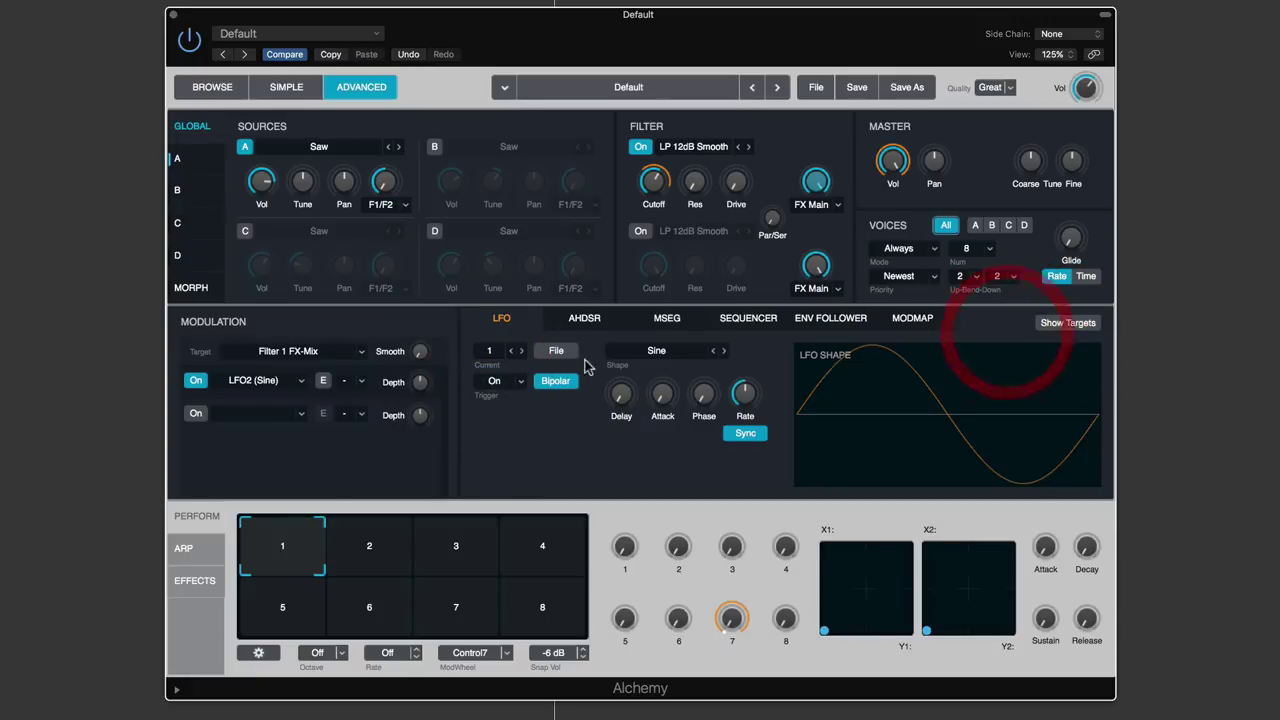
left_click(490, 381)
left_click(489, 385)
left_click(1068, 323)
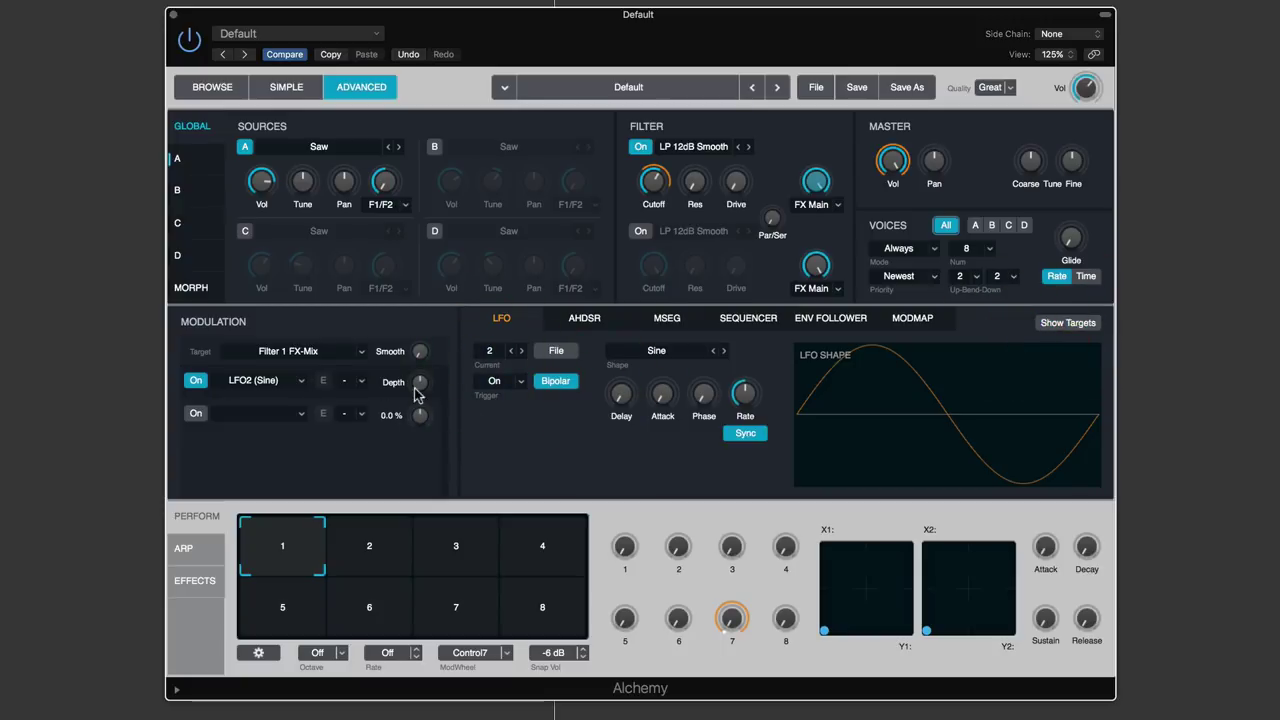
left_click_drag(421, 382, 430, 338)
left_click(816, 268)
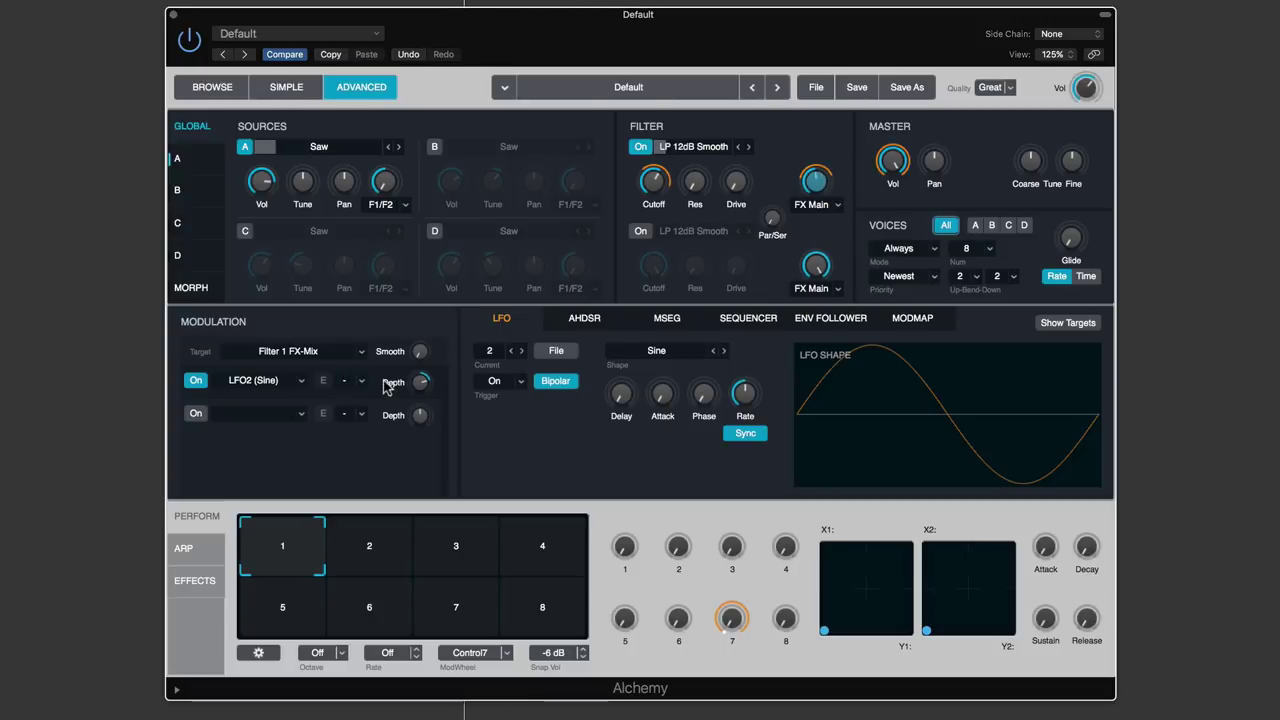
Create LFO3 and then LFO4 as the slot's source
left_click(258, 381)
mouse_move(275, 403)
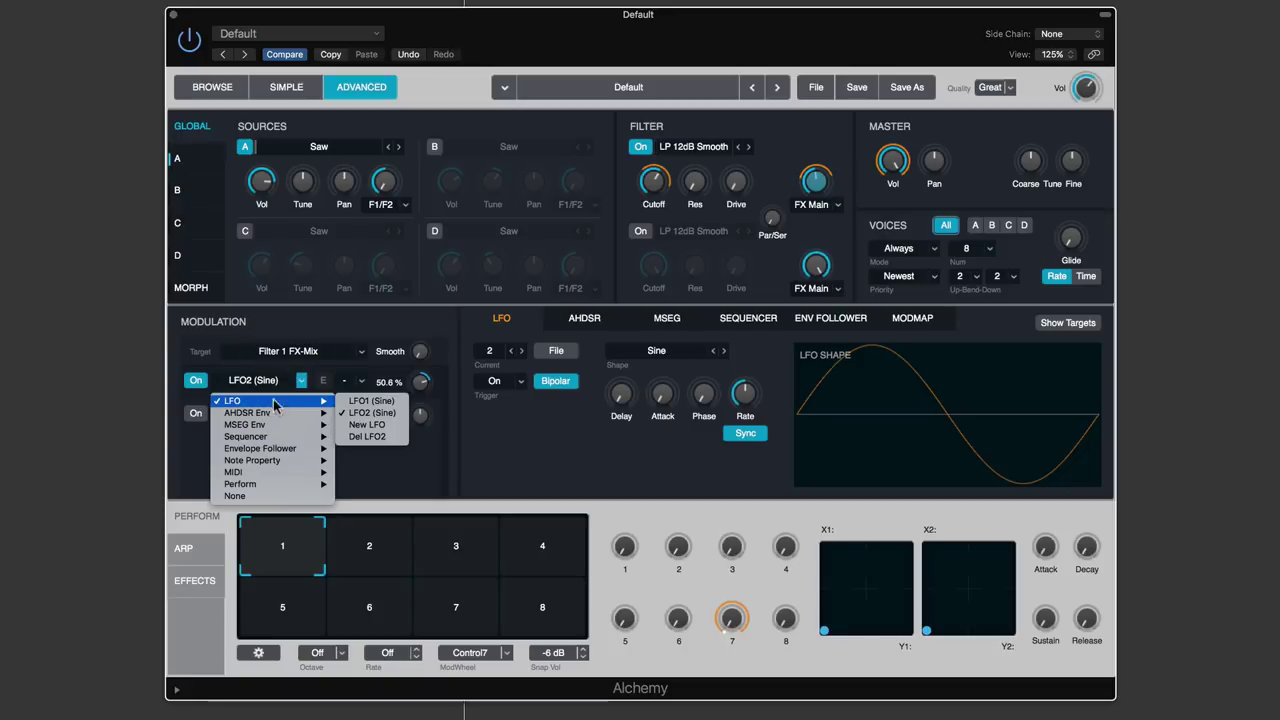
left_click(367, 424)
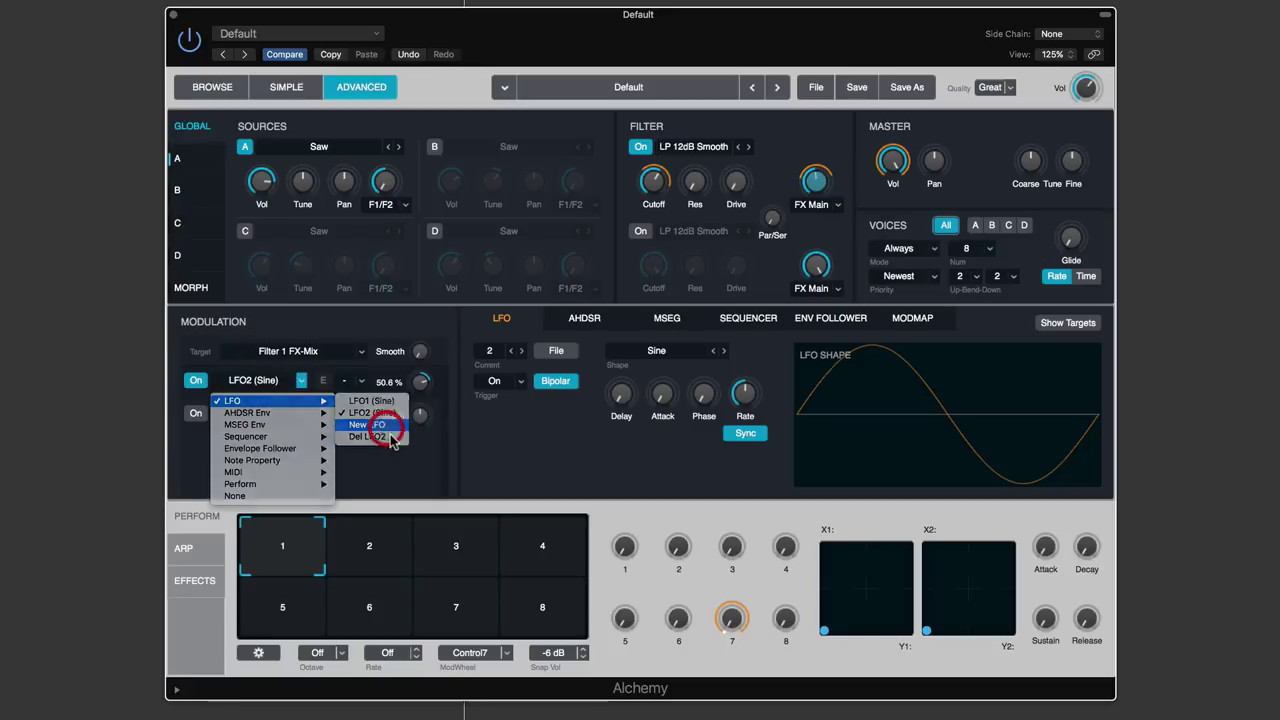
left_click(257, 383)
mouse_move(290, 401)
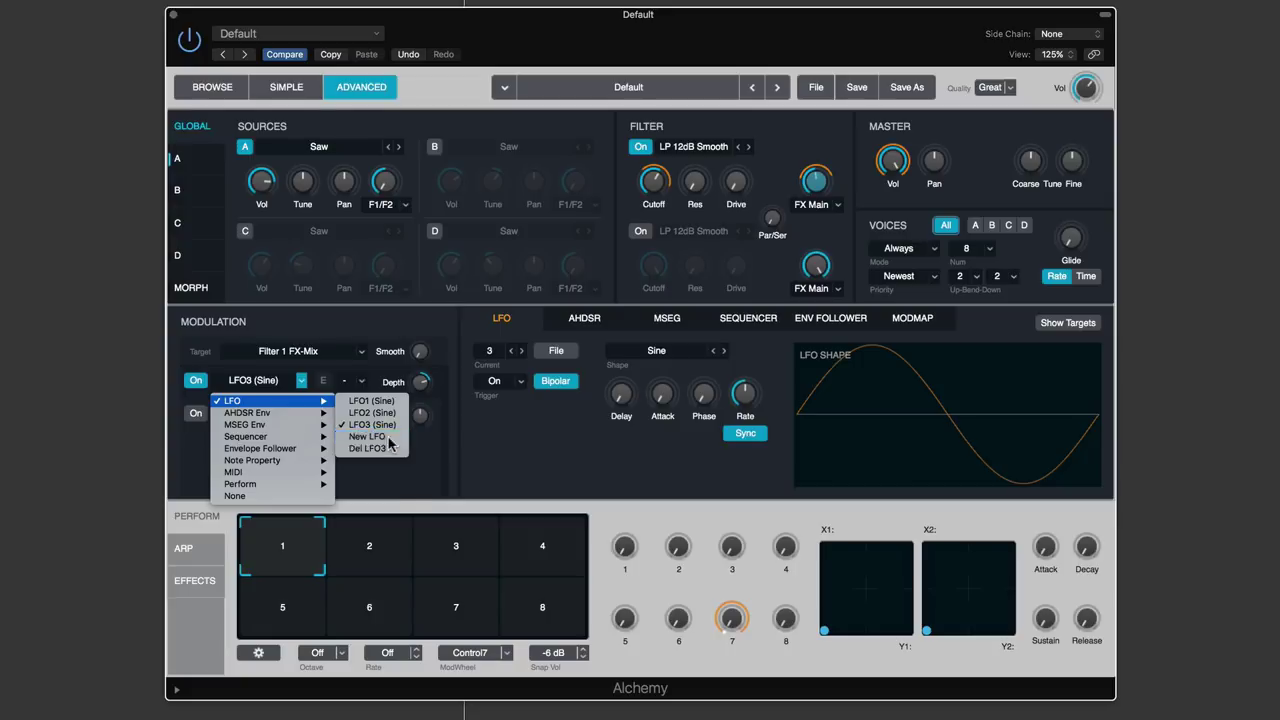
left_click(368, 437)
left_click(268, 384)
mouse_move(320, 400)
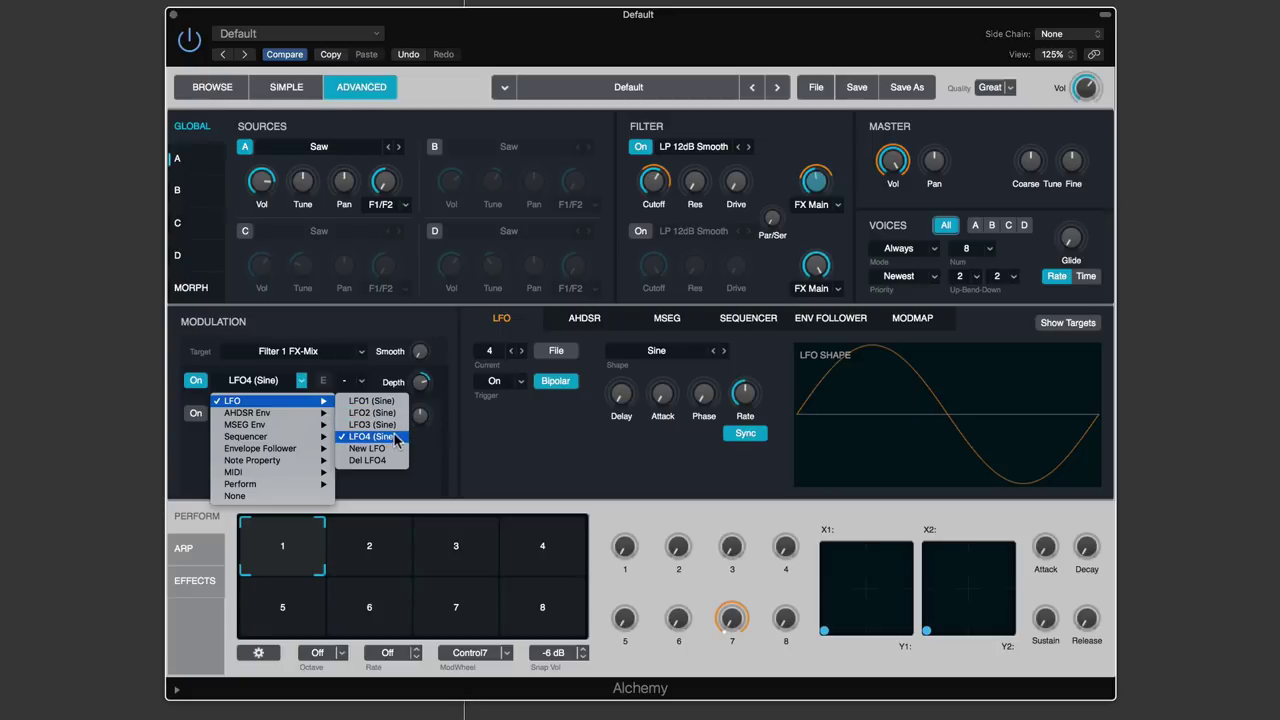
Delete LFO4 and LFO3 from the patch
left_click(395, 466)
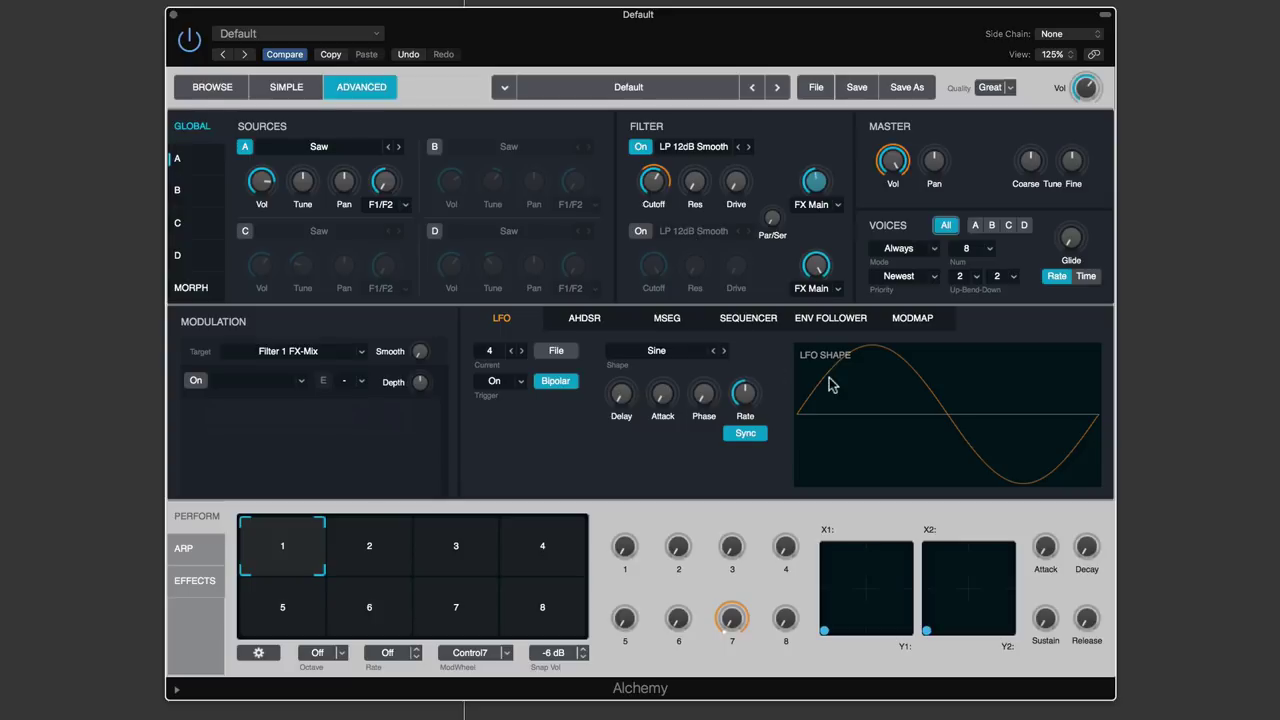
left_click(265, 381)
mouse_move(235, 400)
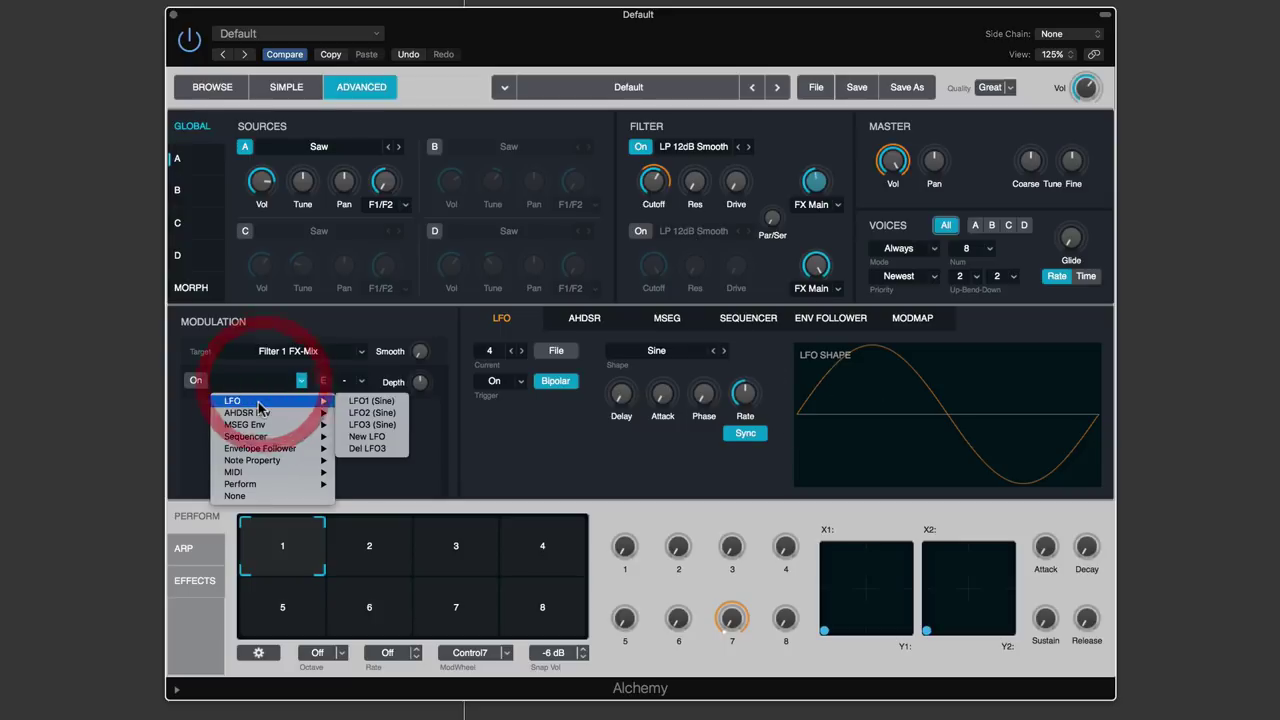
left_click(395, 452)
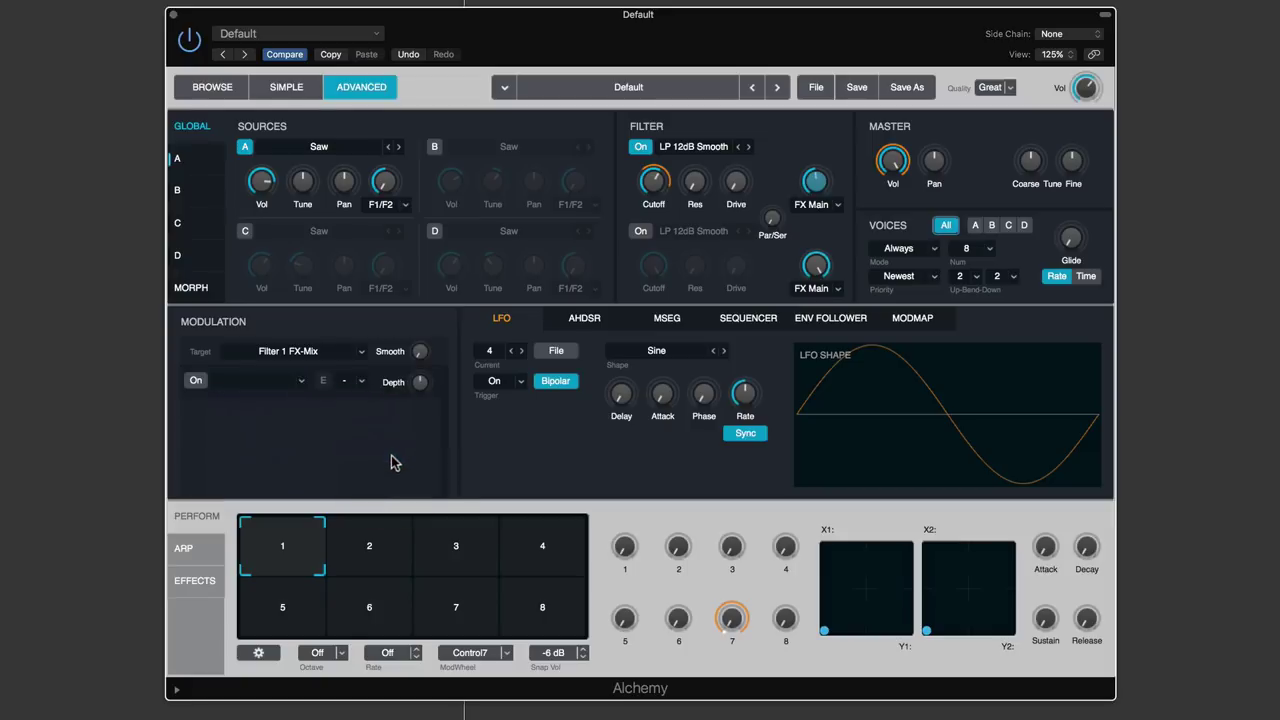
Switch the LFO editor to LFO 1 and check which parameter it modulates
left_click(277, 388)
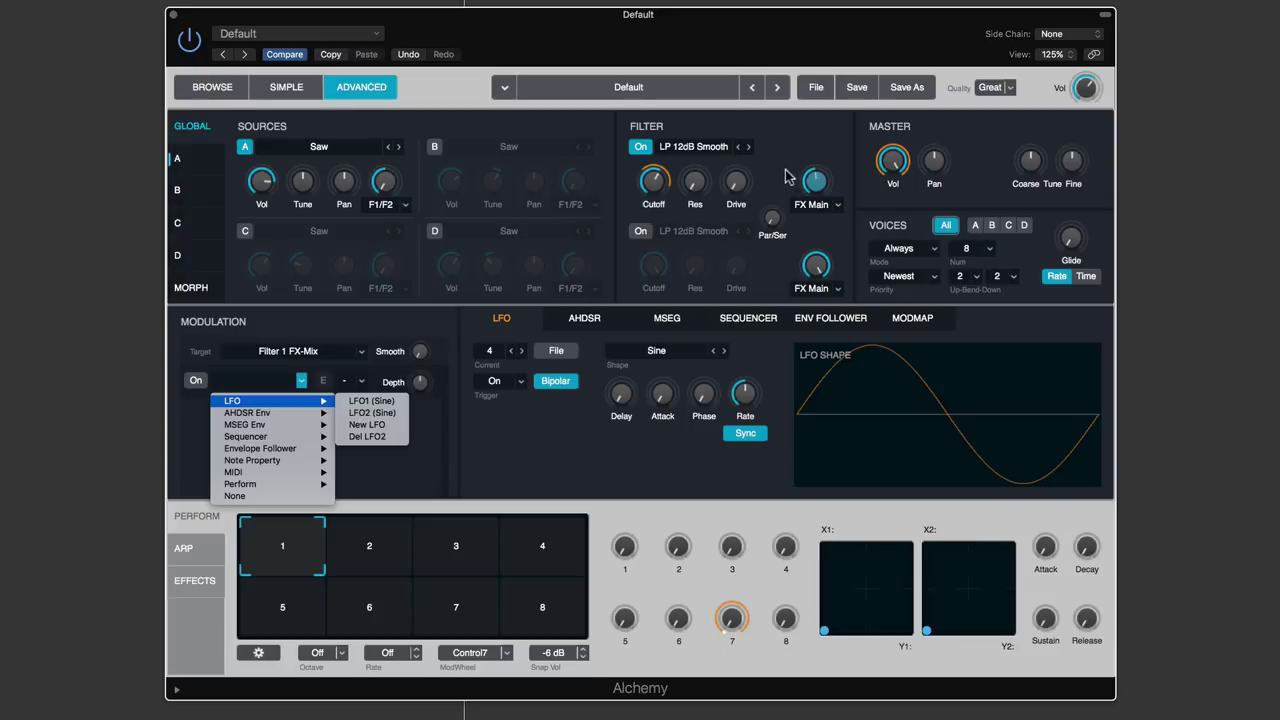
left_click(488, 353)
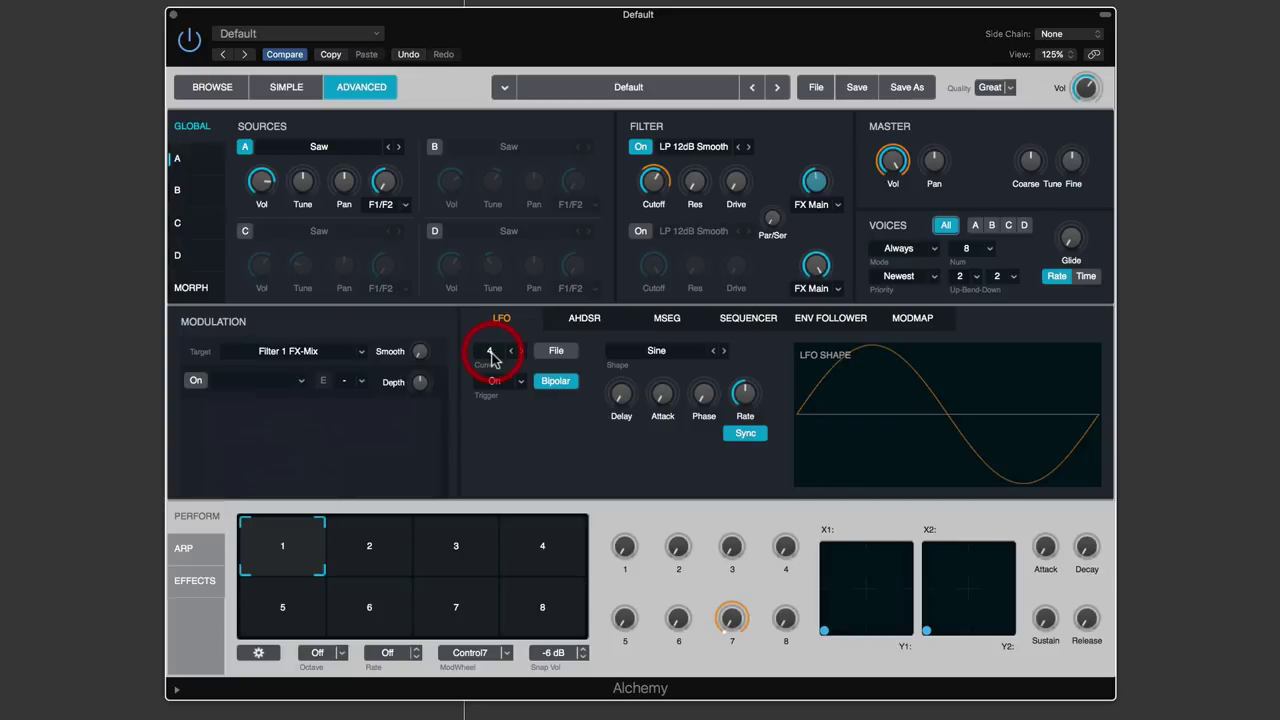
left_click(488, 353)
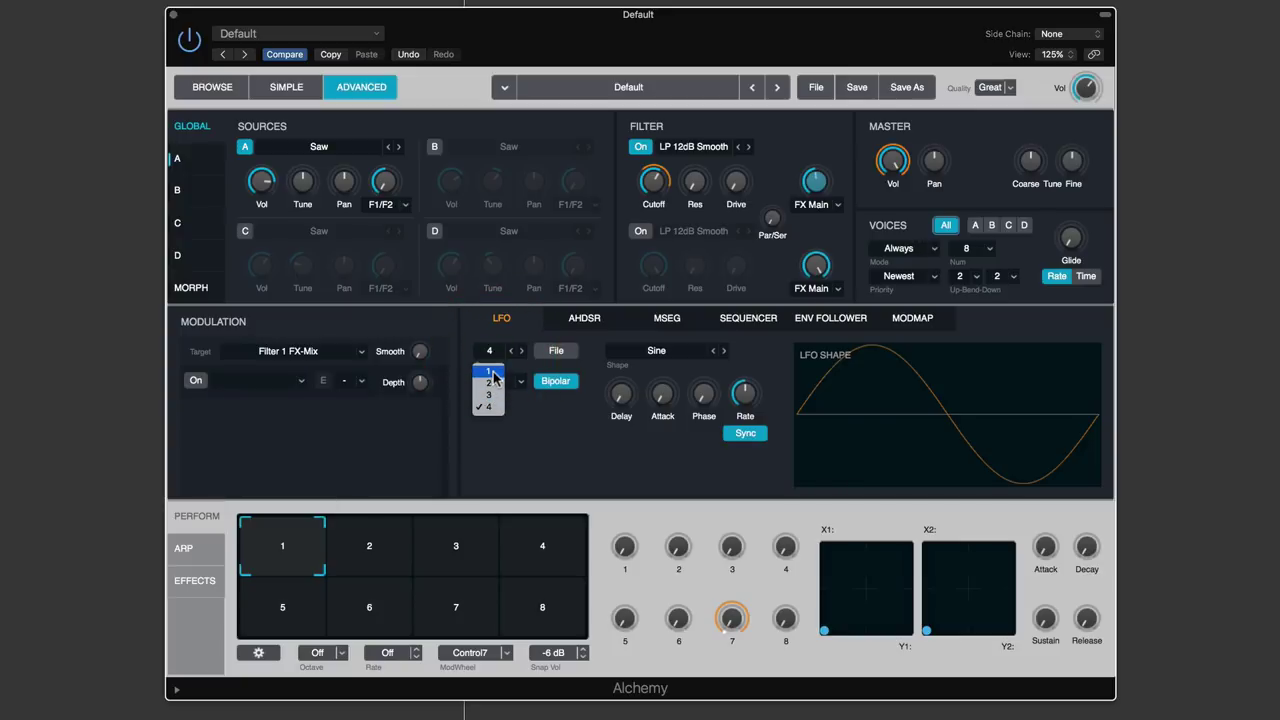
left_click(488, 371)
mouse_move(1062, 332)
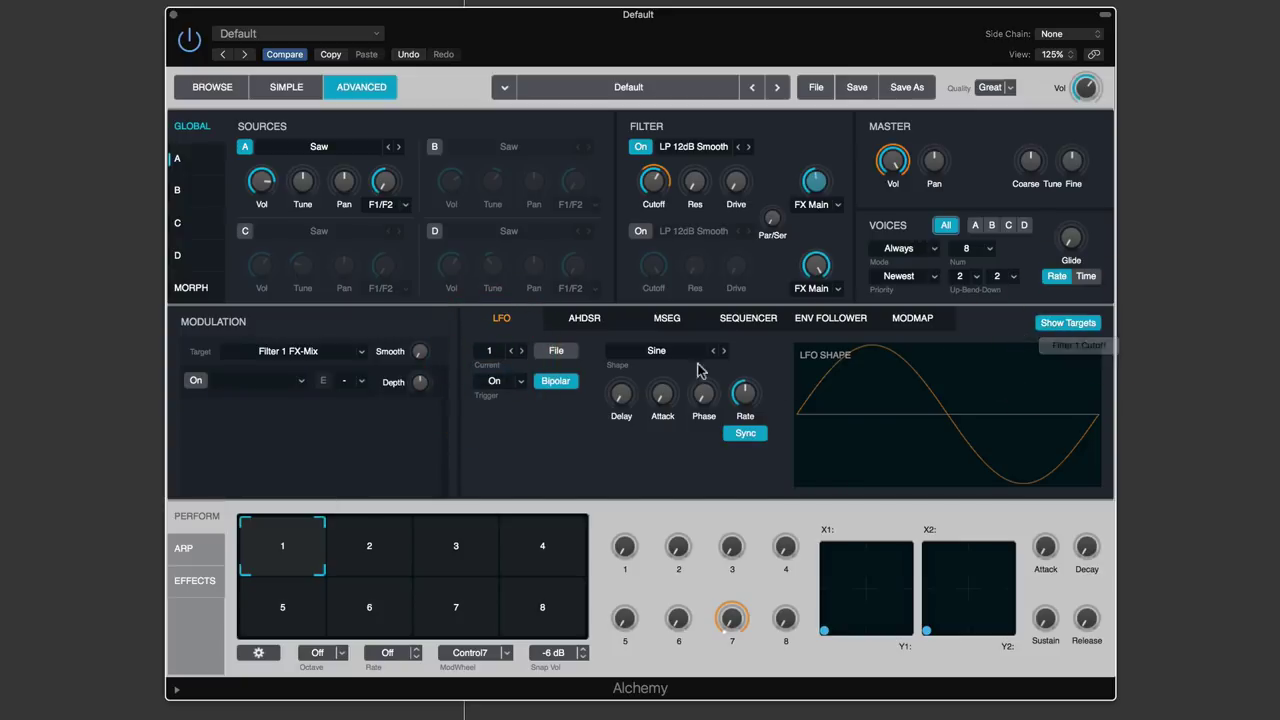
left_click(490, 352)
left_click(522, 388)
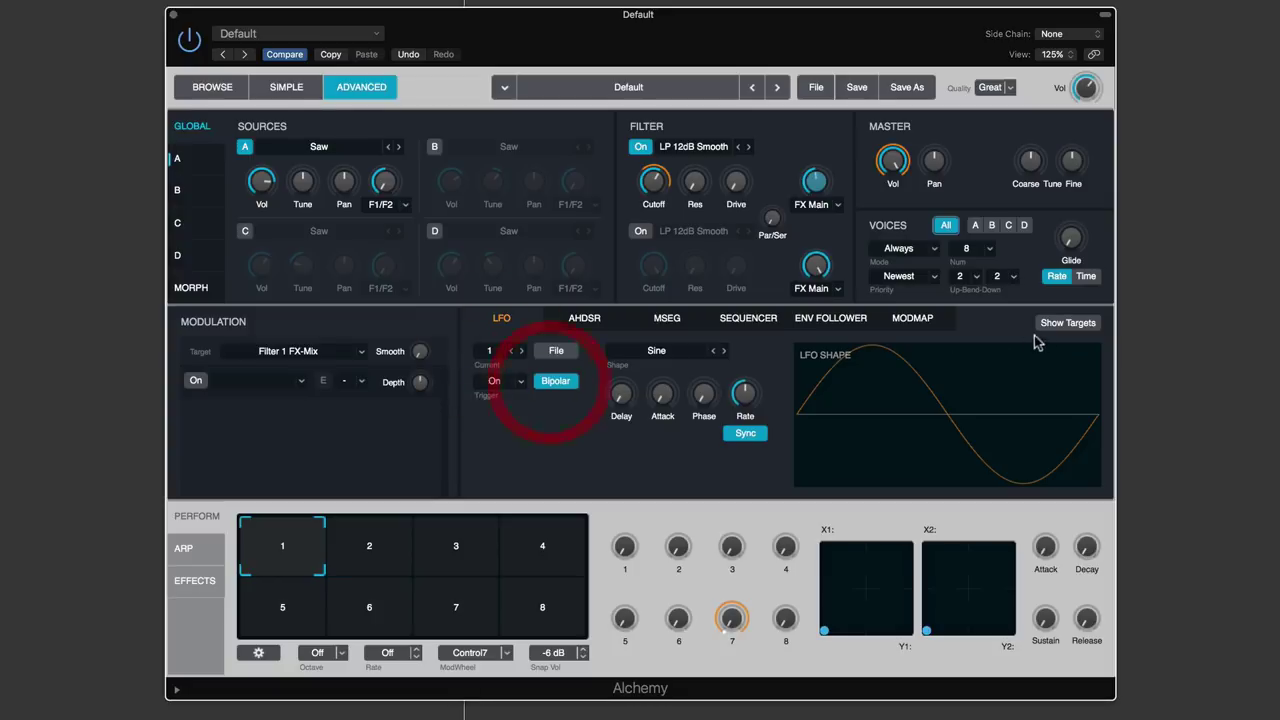
left_click(1068, 322)
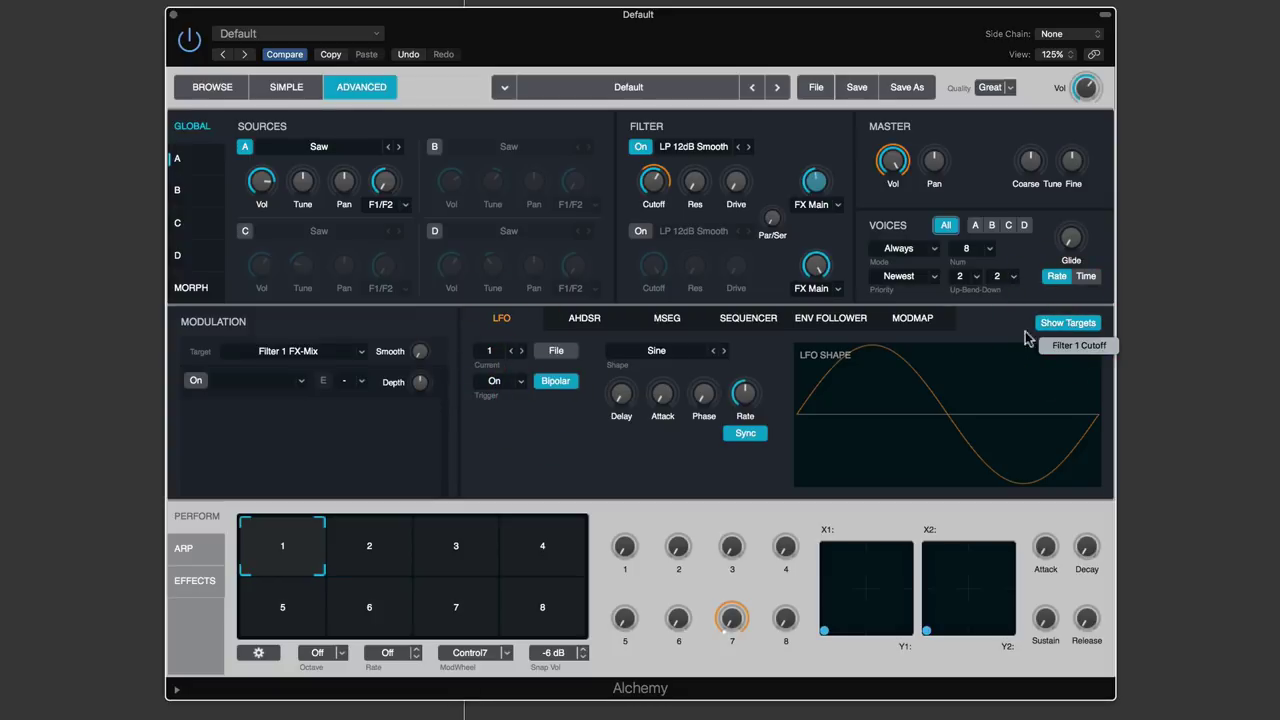
left_click(1042, 323)
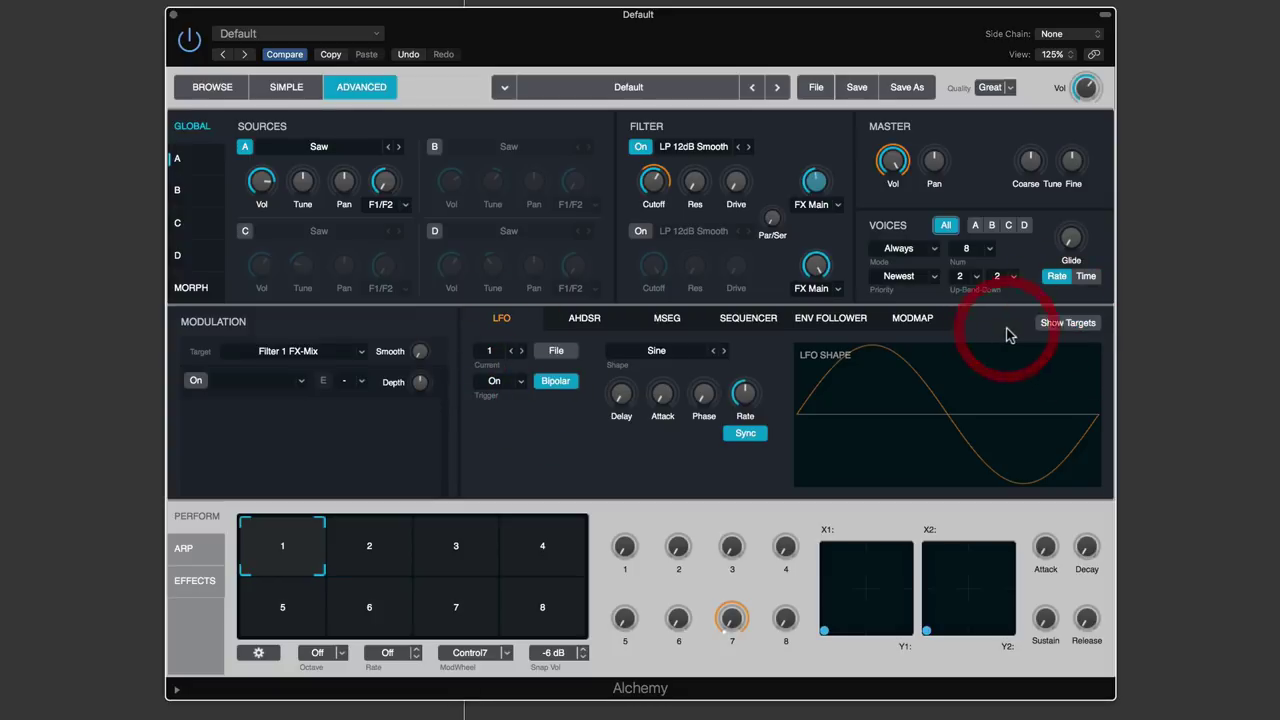
Assign LFO2 to the slot, then delete LFO2, leaving the slot empty
left_click(273, 385)
mouse_move(262, 402)
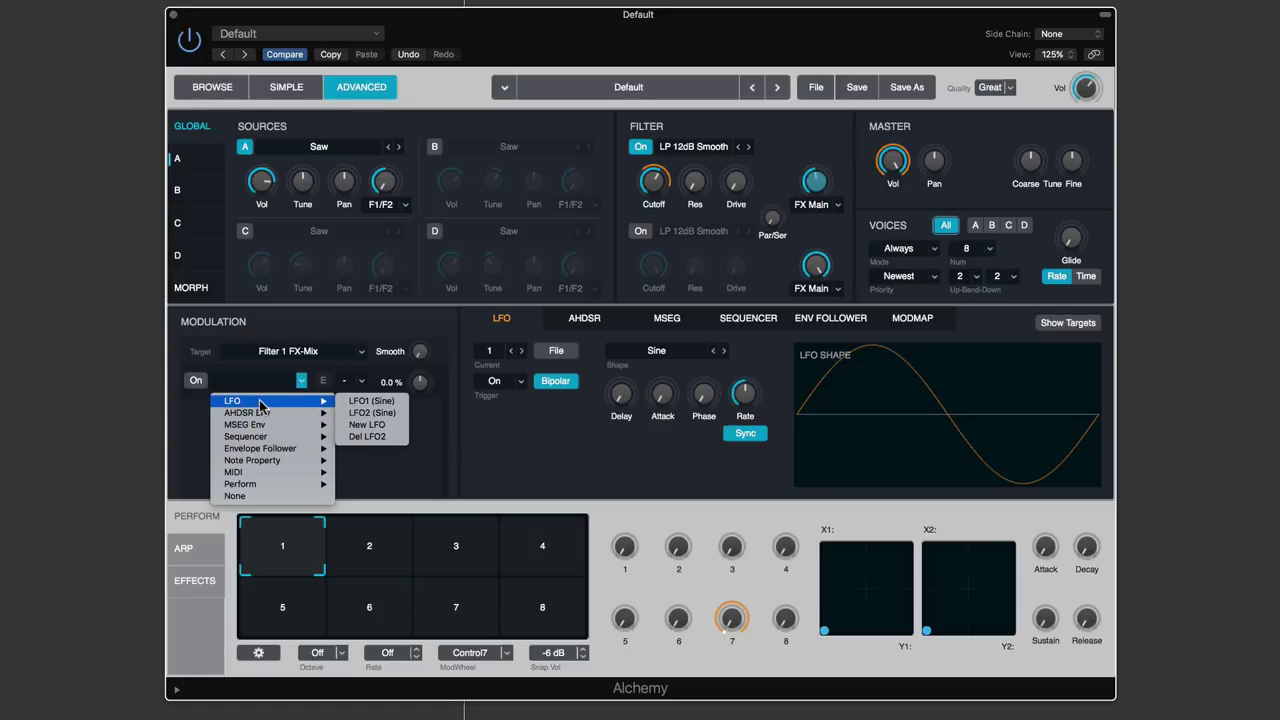
left_click(372, 412)
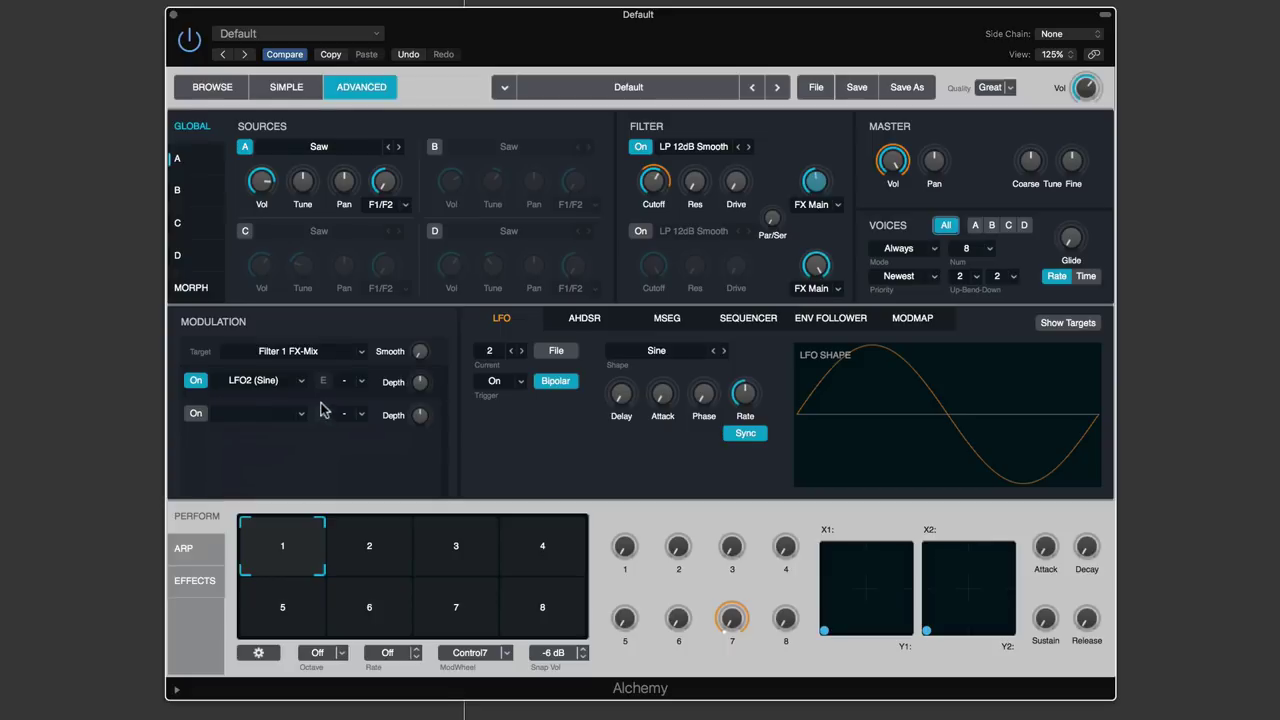
left_click(263, 382)
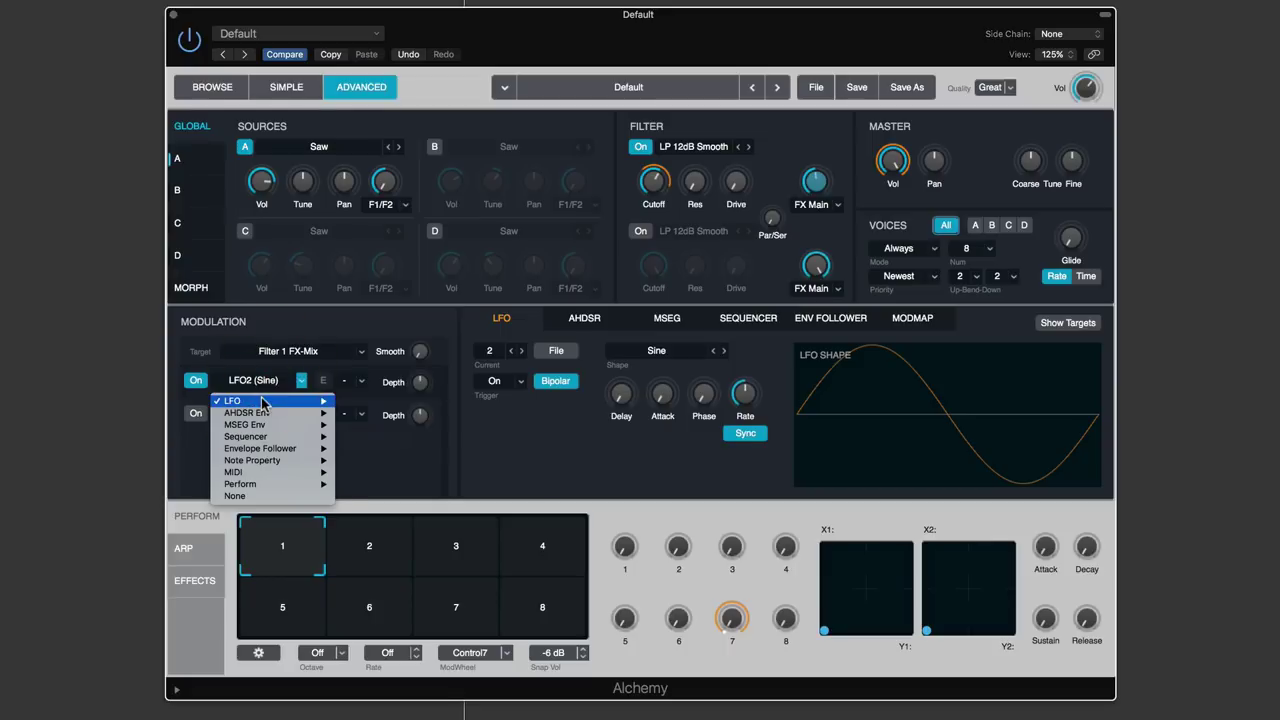
mouse_move(262, 400)
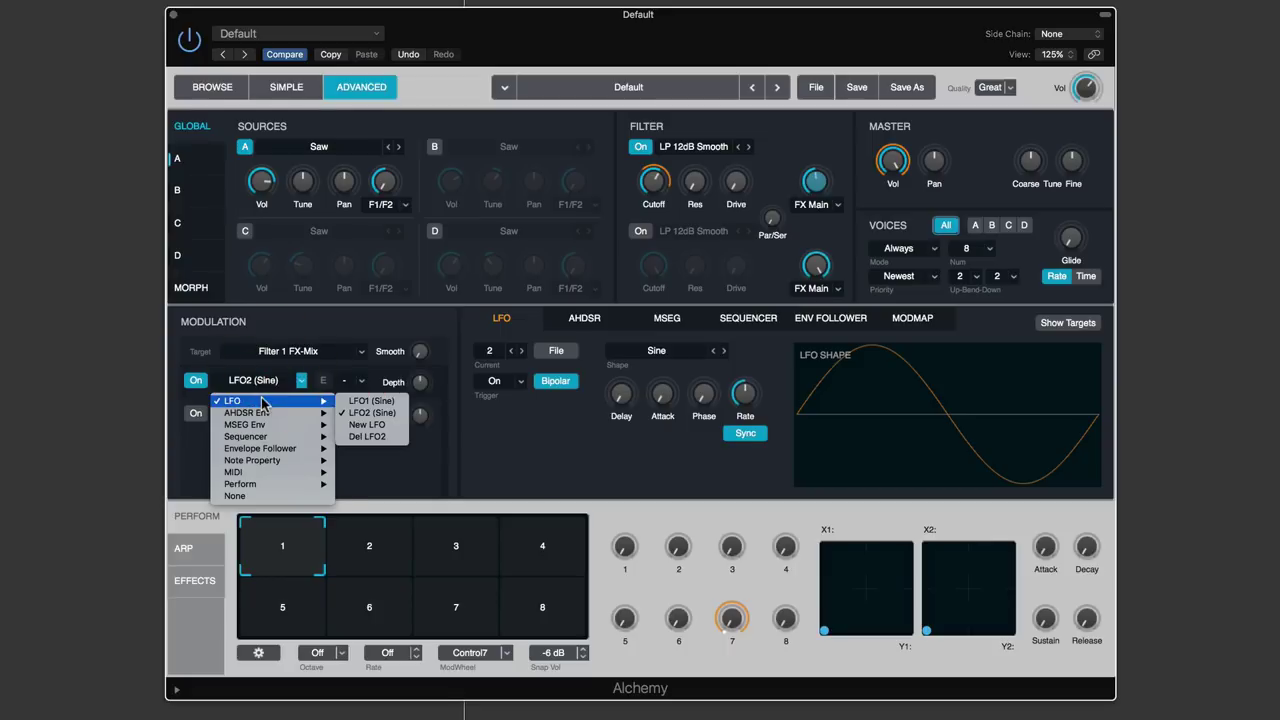
left_click(385, 440)
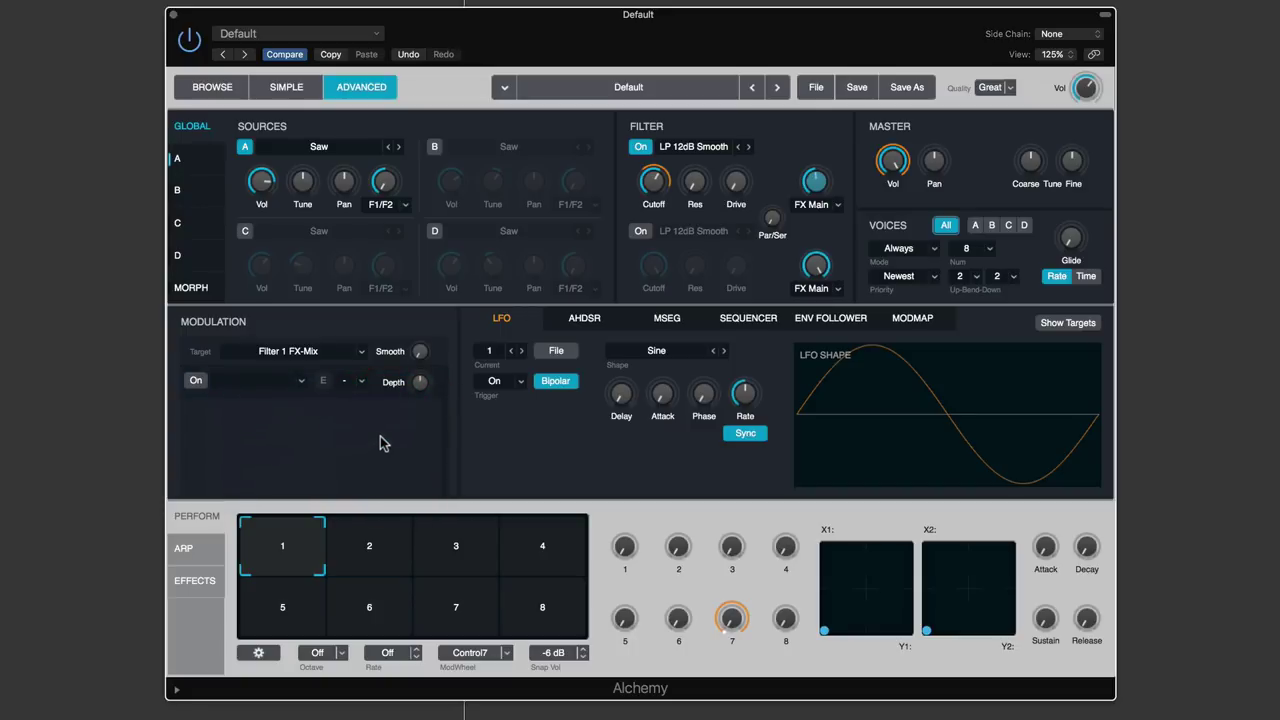
left_click(255, 380)
mouse_move(300, 400)
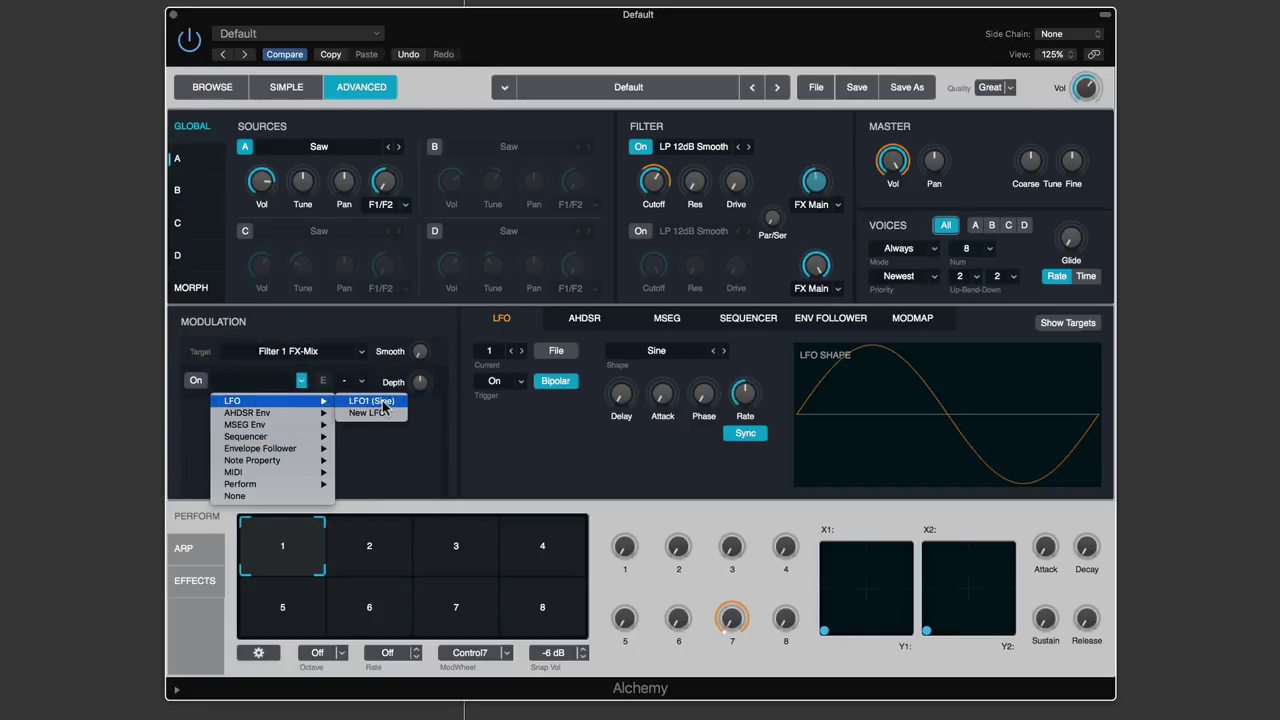
left_click(521, 429)
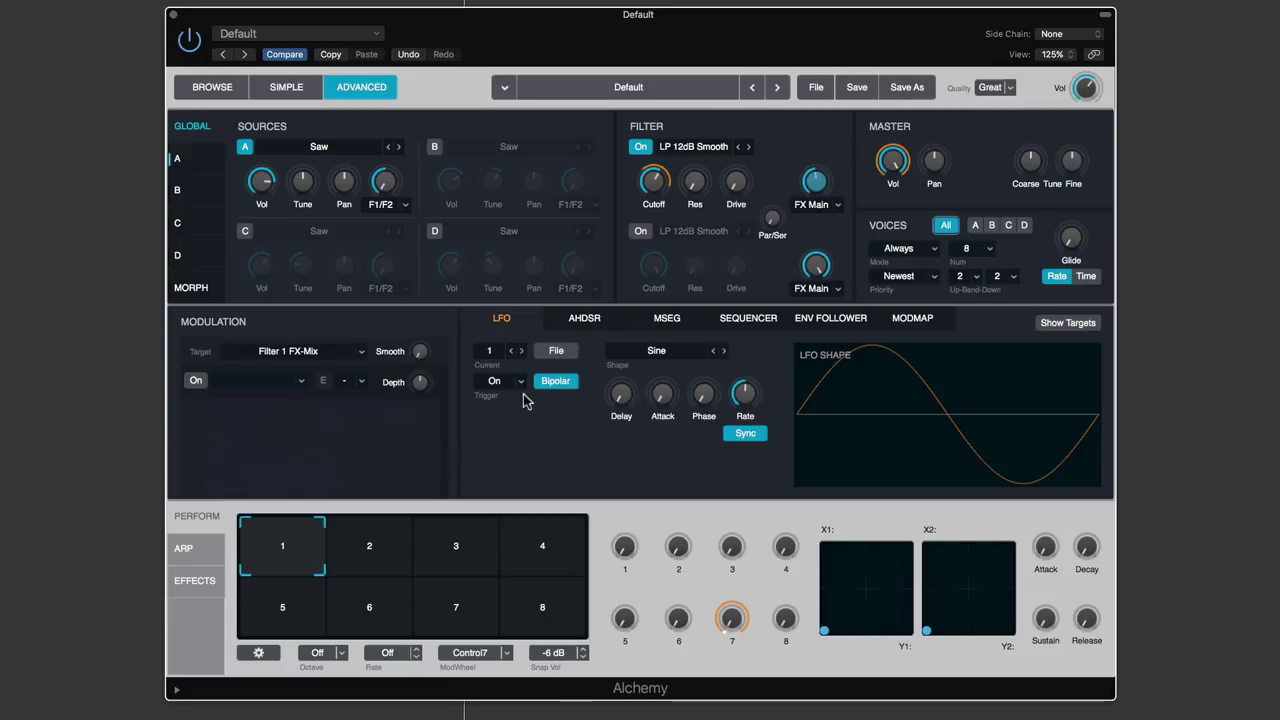
Look over the AHDSR, MSEG, Sequencer and Env Follower pages, then return to LFO
left_click(588, 318)
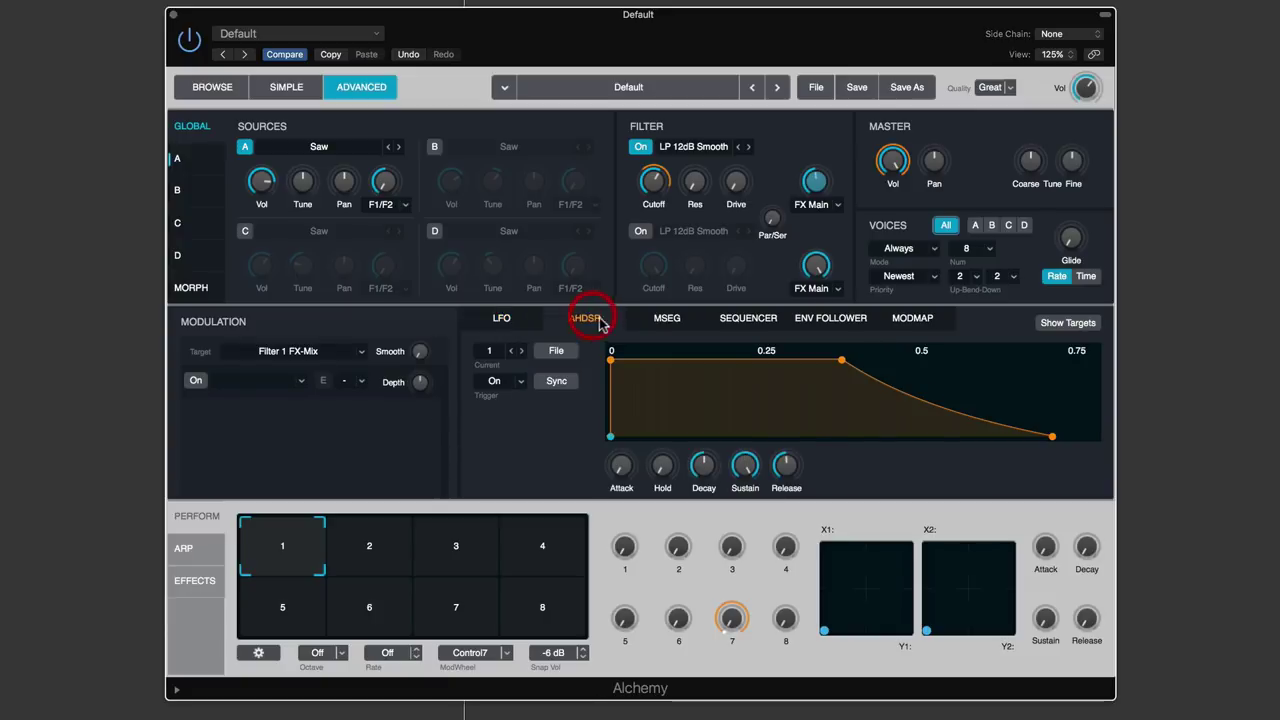
left_click(667, 318)
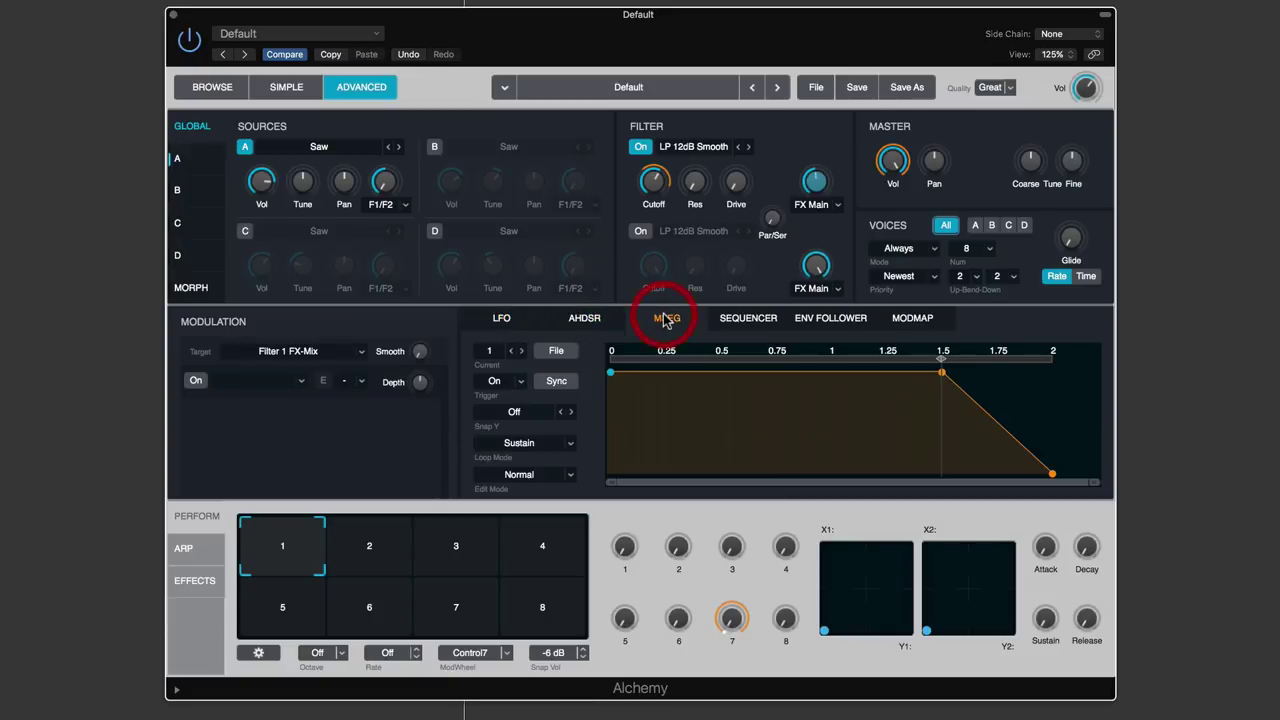
left_click(748, 320)
left_click(818, 320)
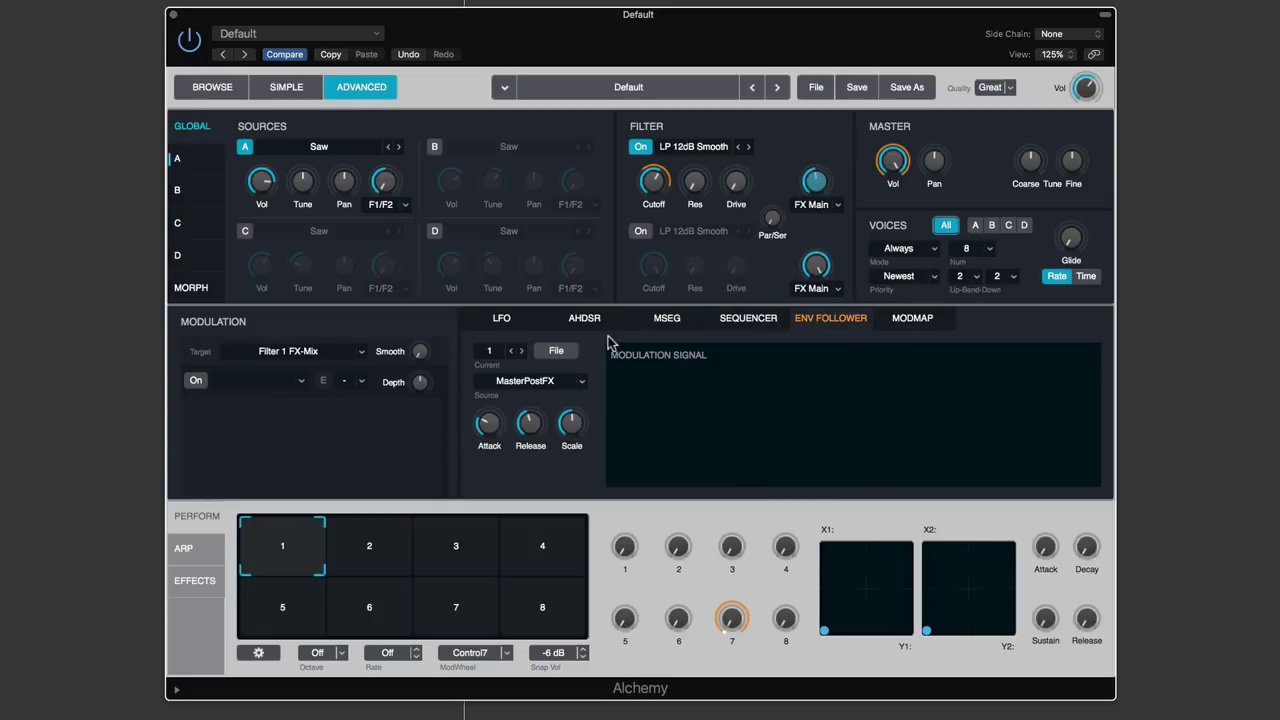
left_click(501, 318)
Check the LFO number and source lists, keeping LFO 1 and an empty slot
left_click(489, 351)
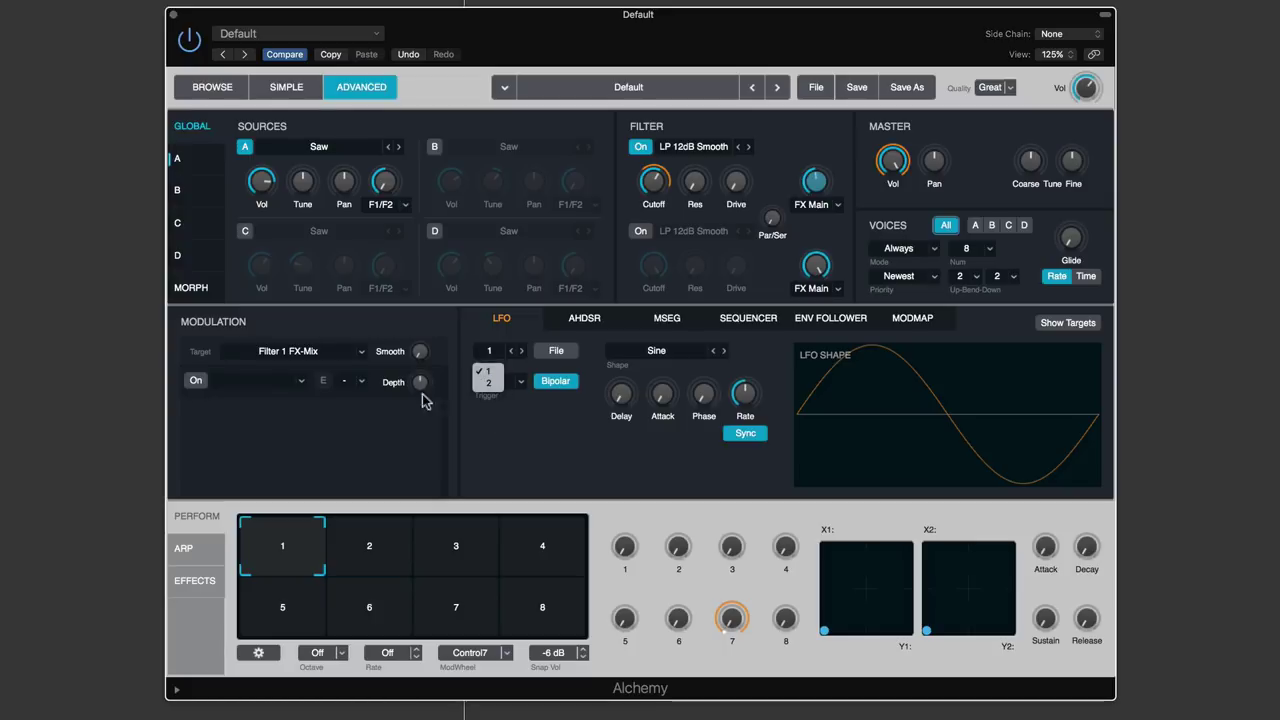
left_click(265, 380)
left_click(268, 381)
mouse_move(355, 401)
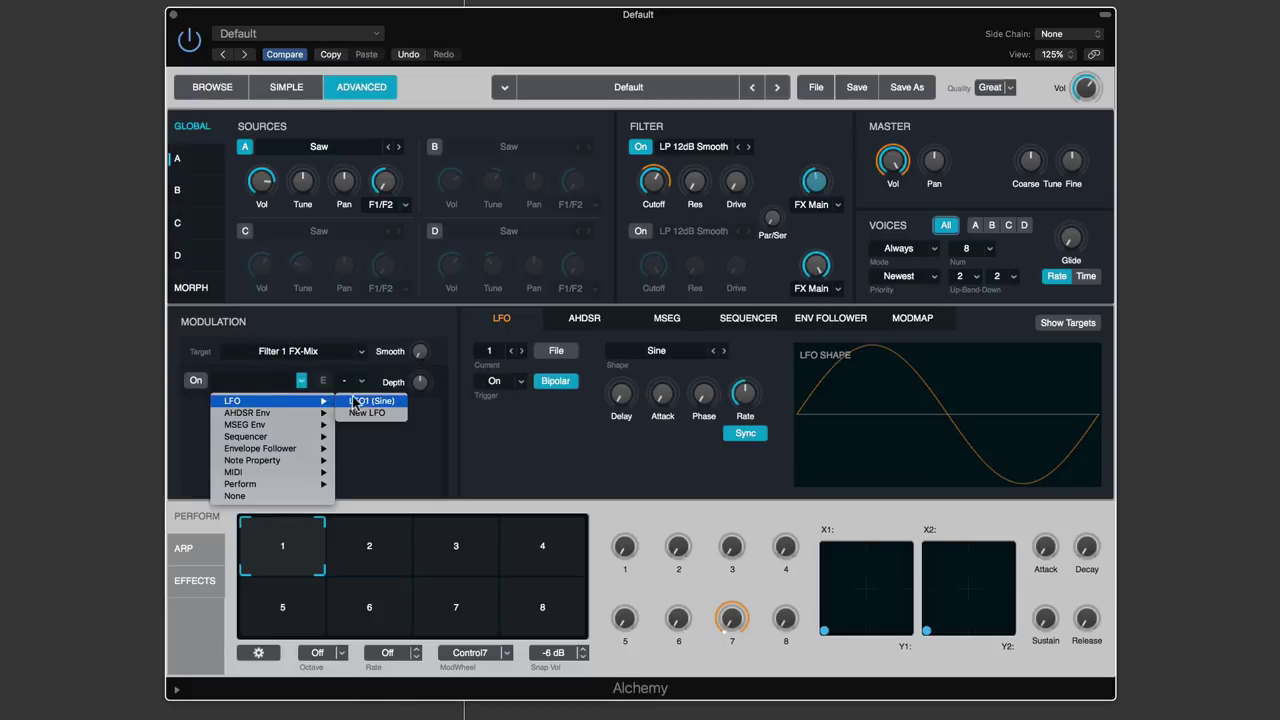
left_click(530, 435)
left_click(489, 352)
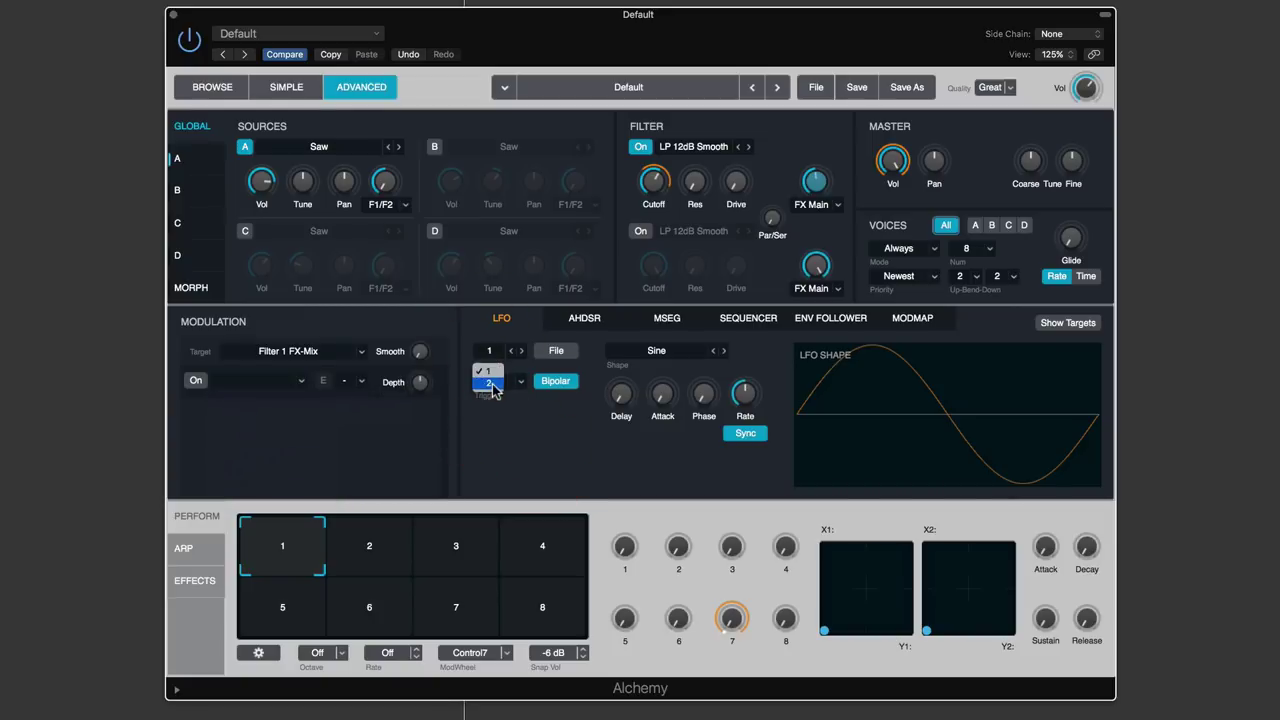
left_click(517, 442)
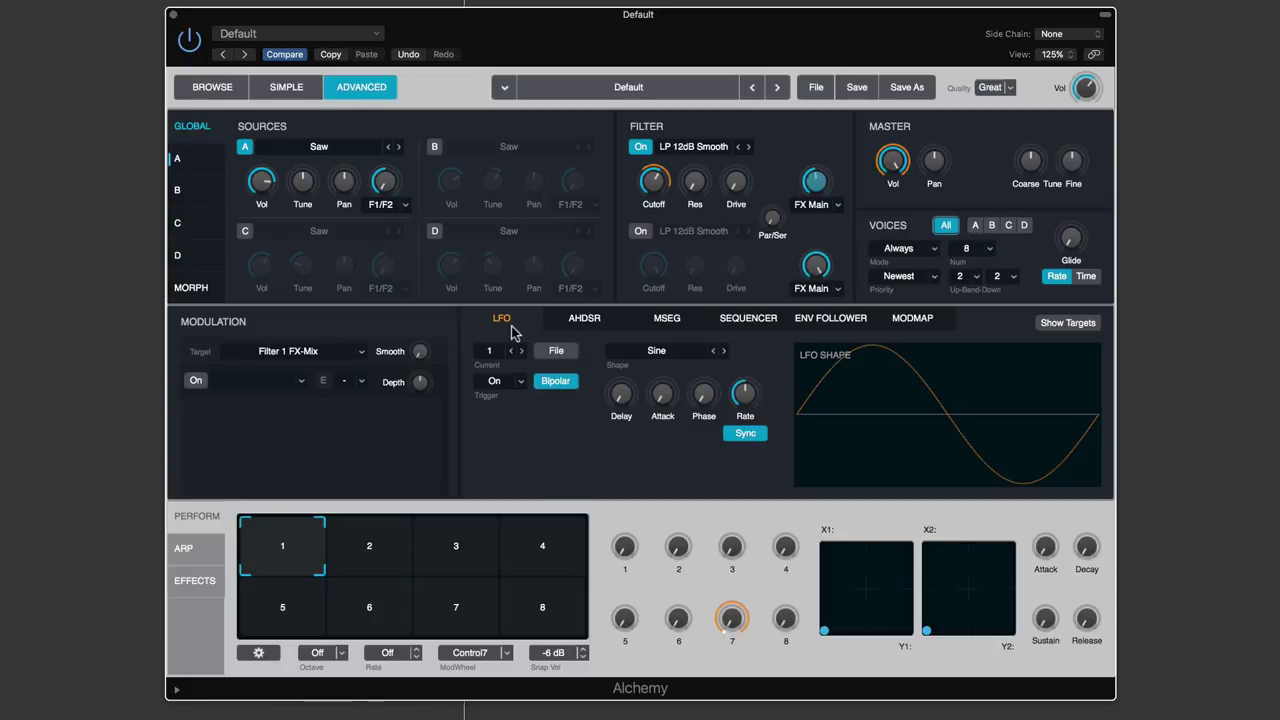
Browse AHDSR, MSEG and Sequencer again, finishing on the Envelope Follower page
left_click(562, 320)
left_click(663, 320)
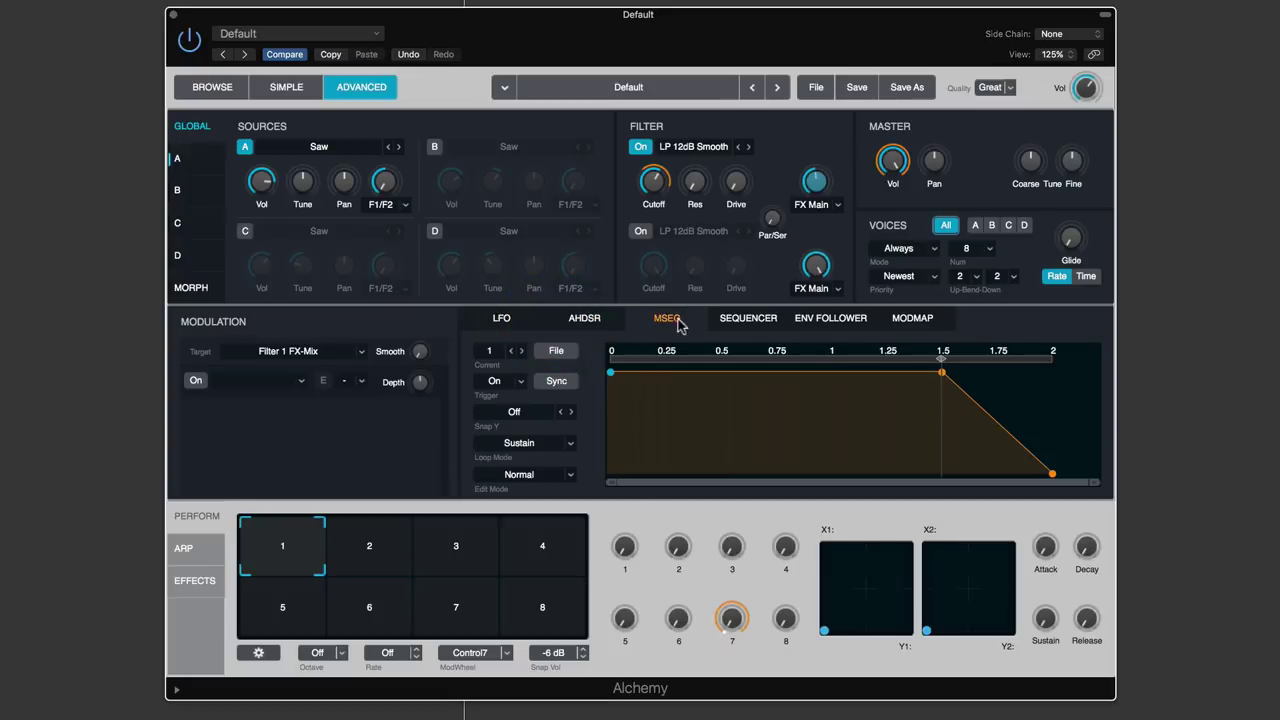
left_click(754, 320)
left_click(816, 321)
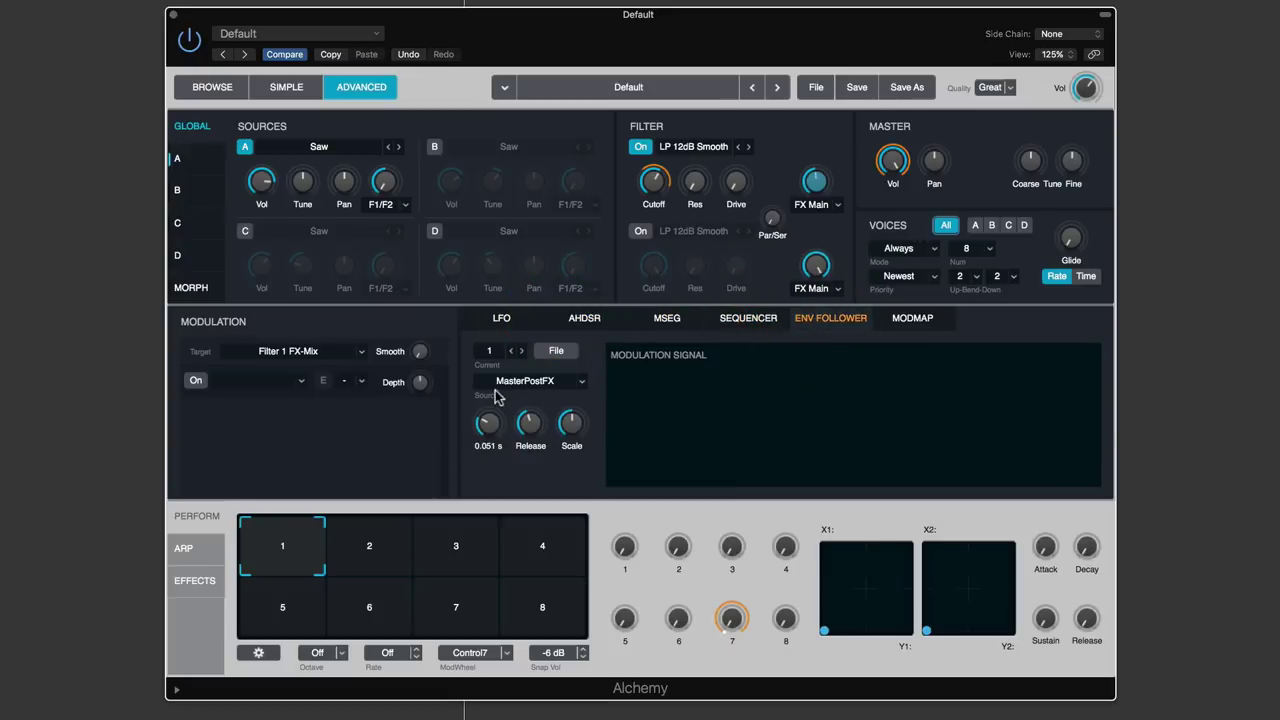
left_click(262, 381)
Dismiss the source list twice without choosing, then show the LFO settings page
mouse_move(318, 401)
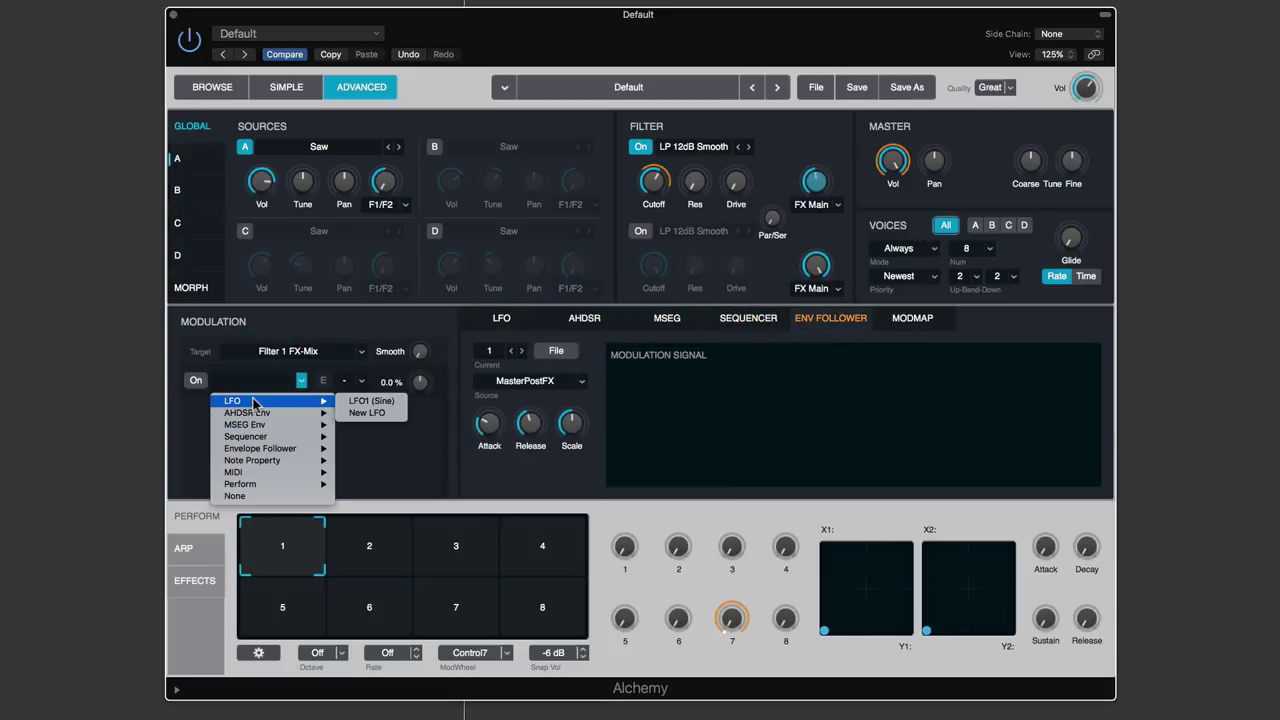
mouse_move(292, 418)
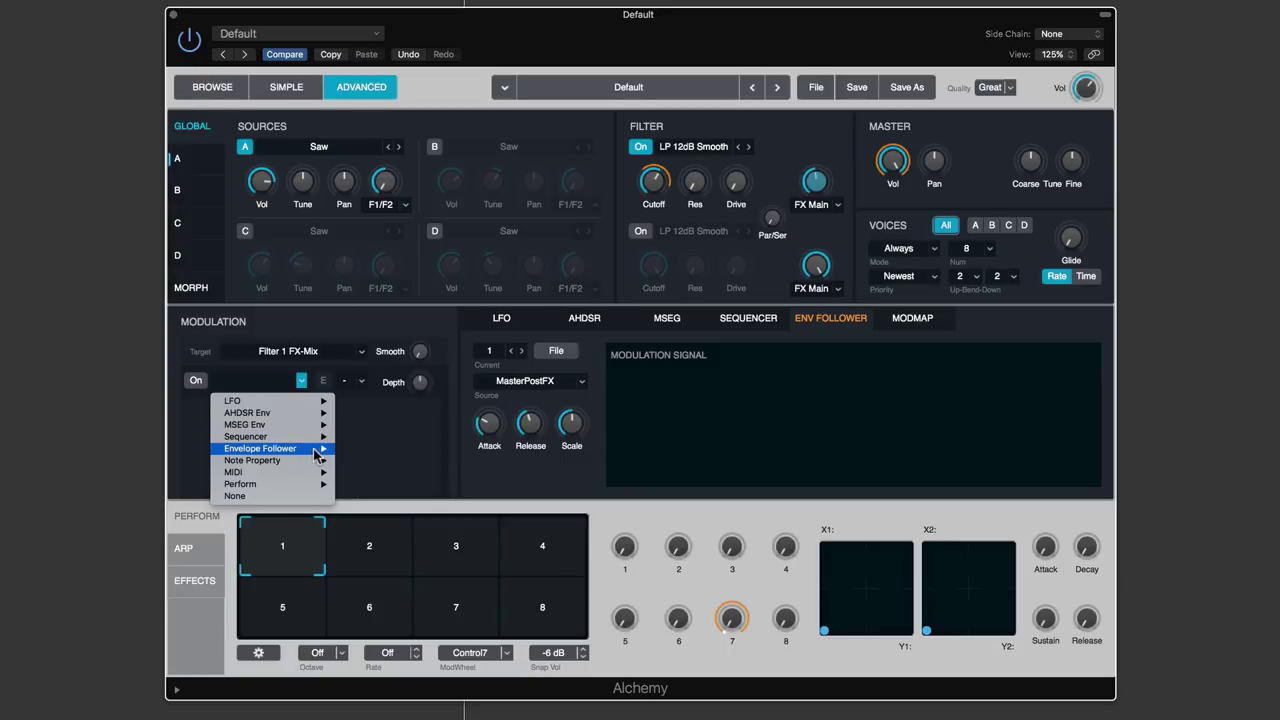
left_click(576, 477)
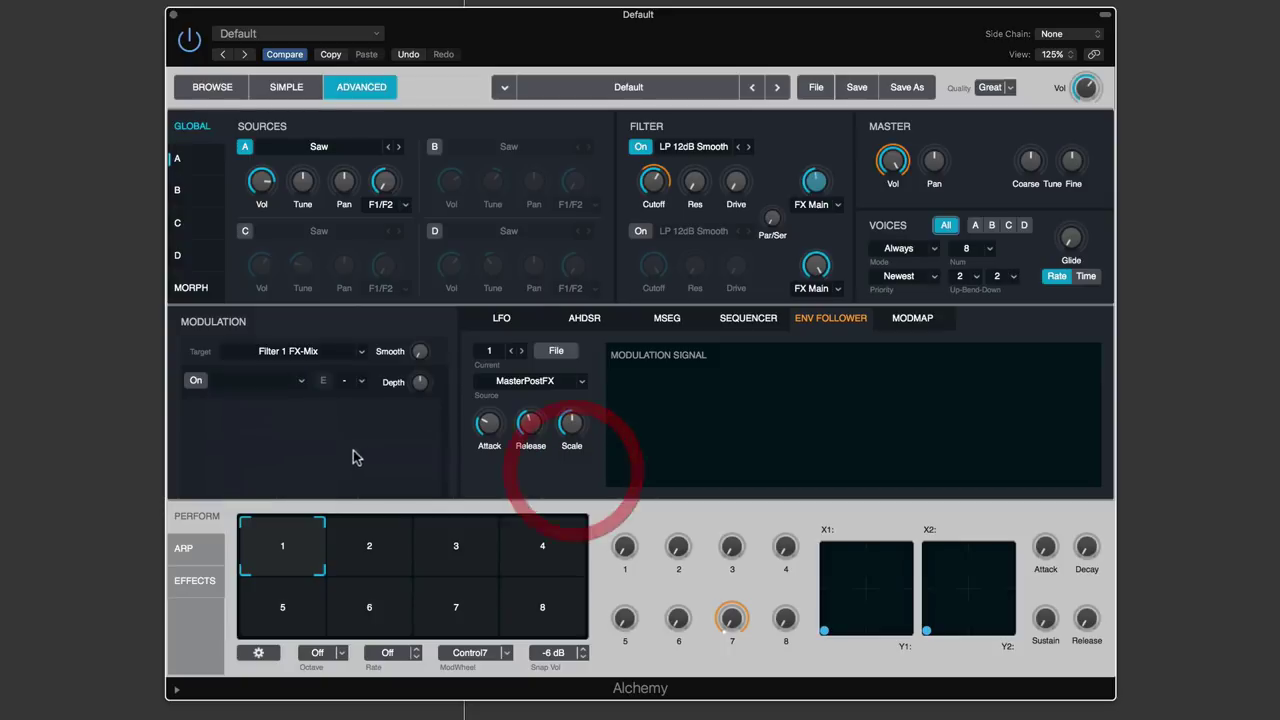
left_click(252, 386)
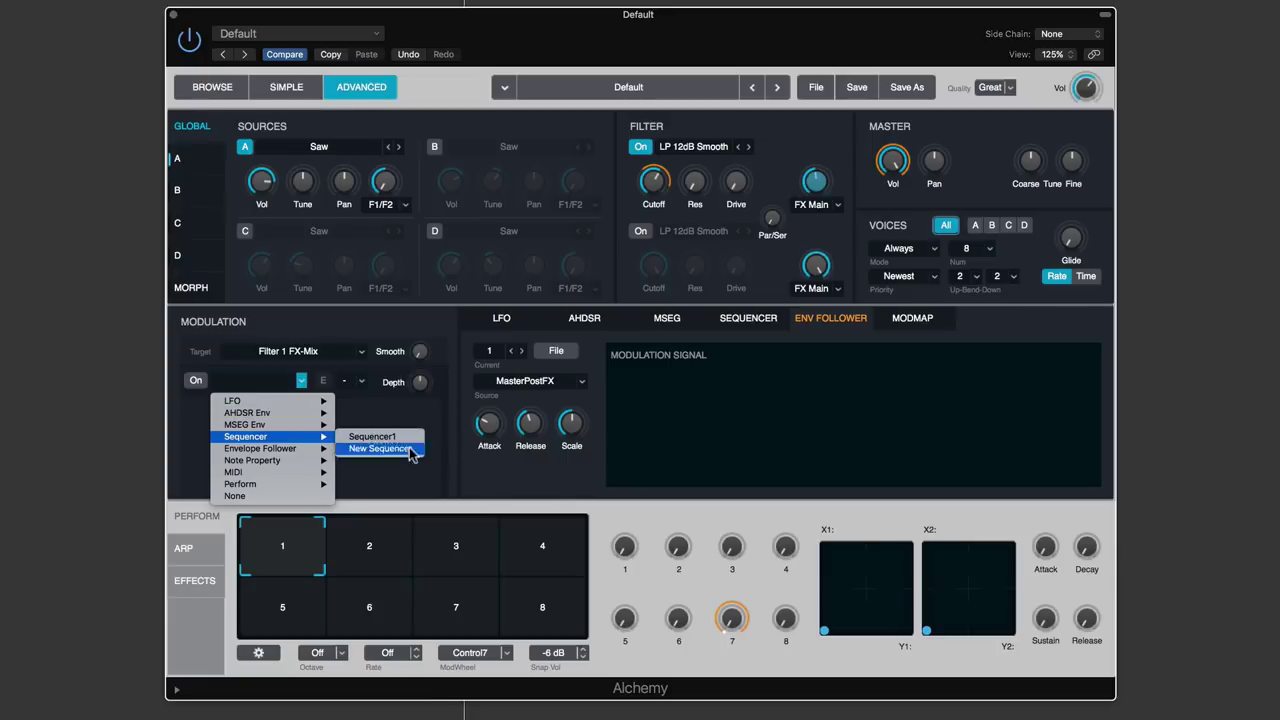
left_click(512, 463)
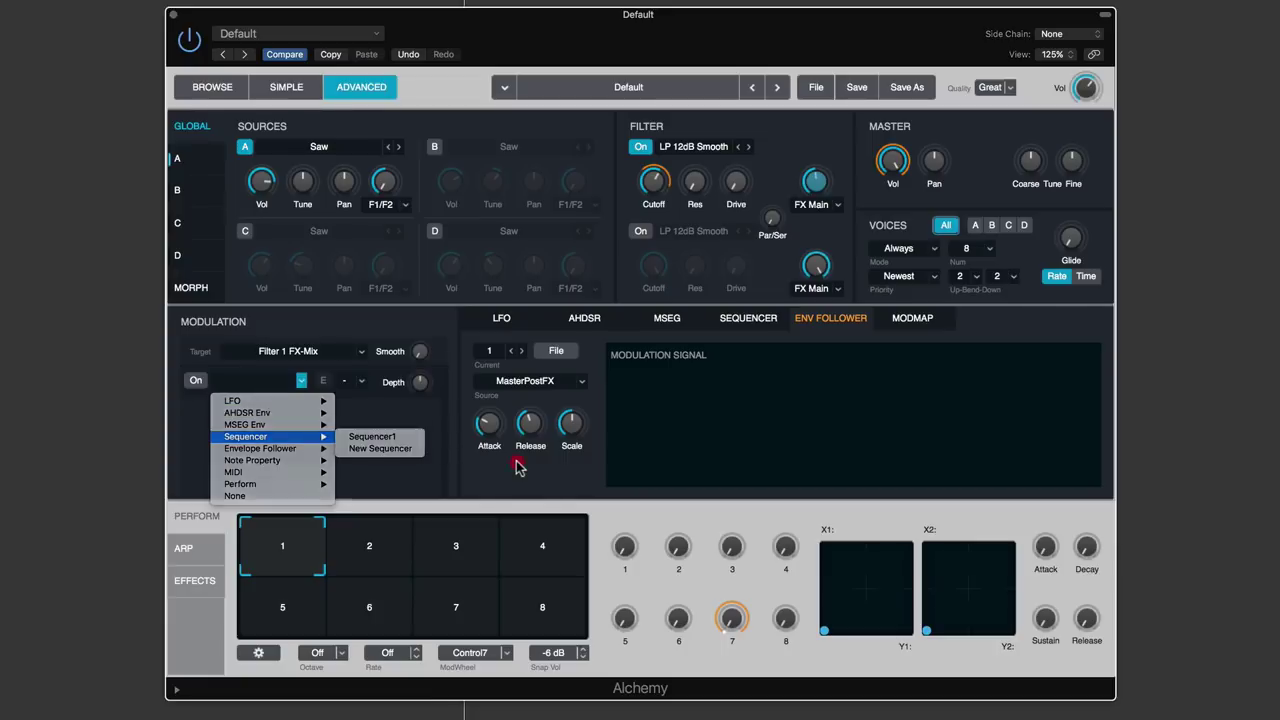
left_click(501, 319)
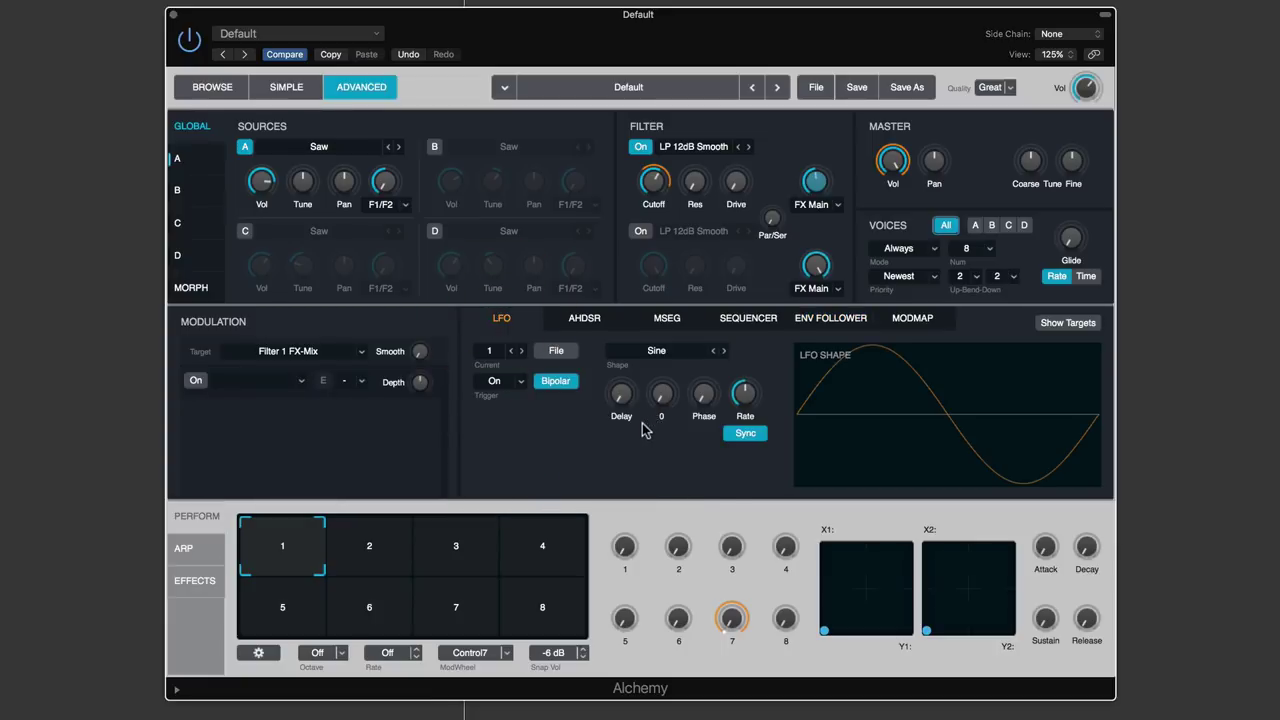
left_click(556, 351)
mouse_move(580, 374)
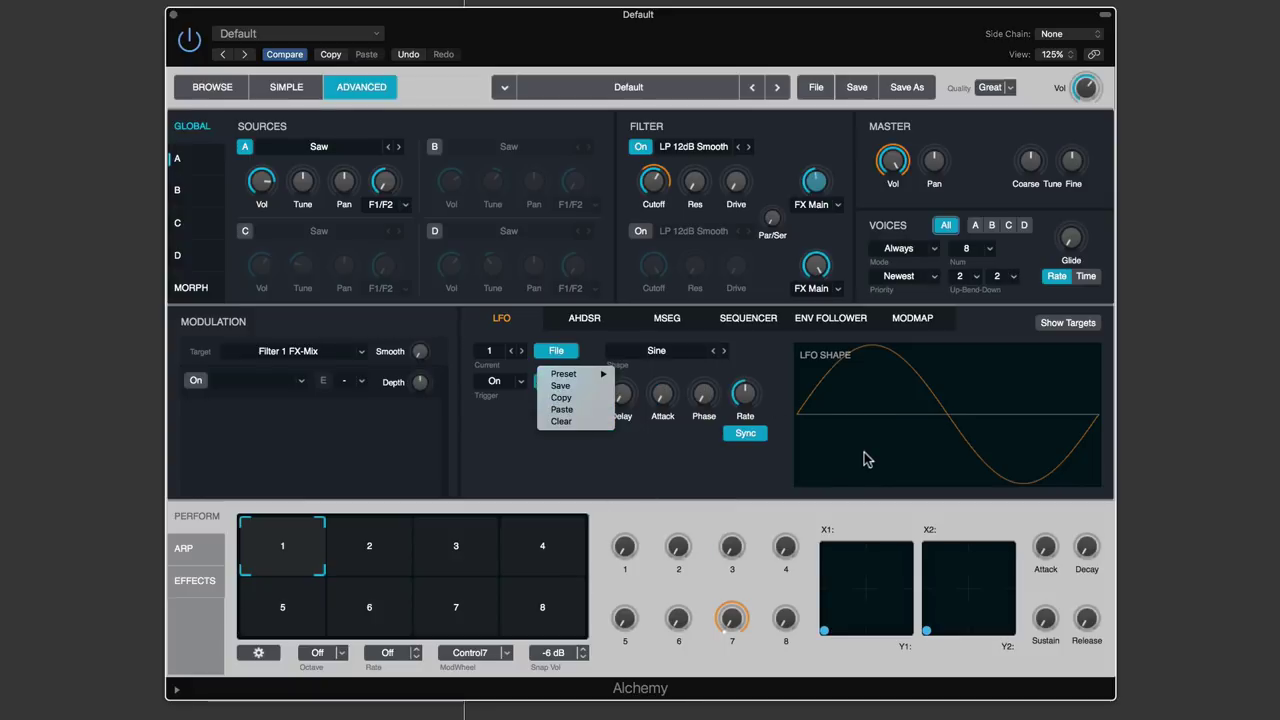
left_click(589, 421)
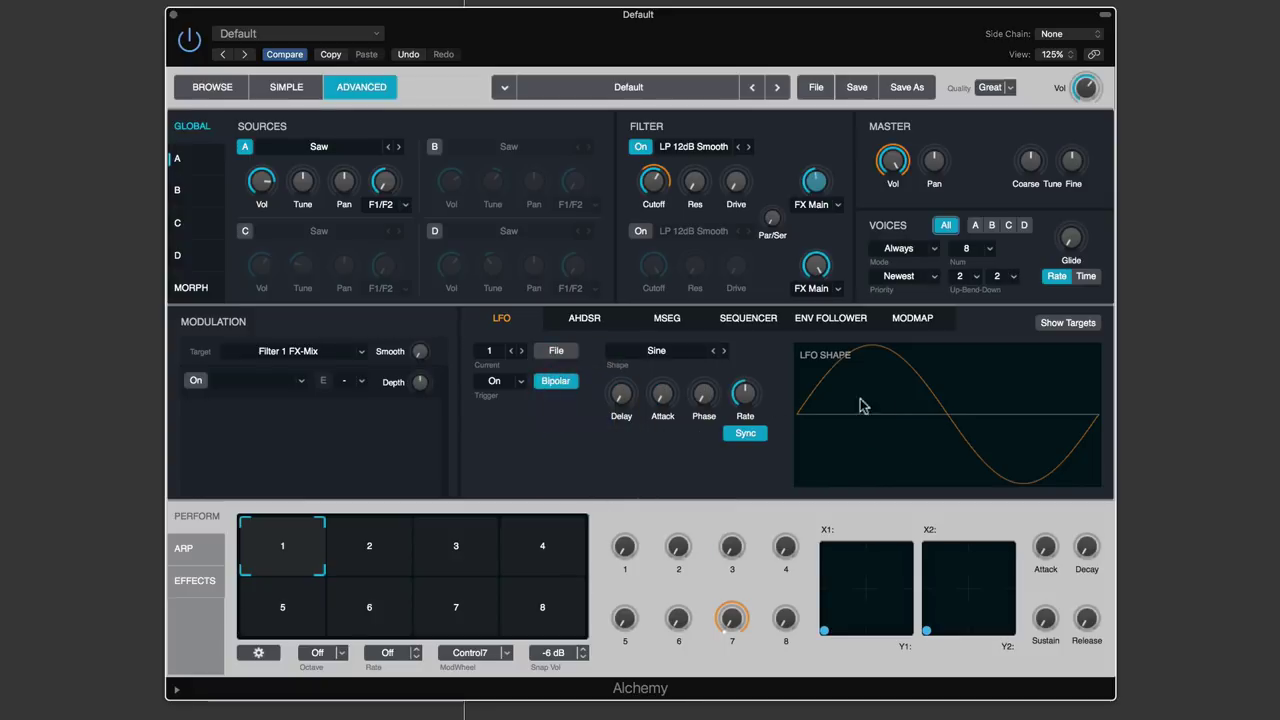
left_click(670, 352)
mouse_move(690, 395)
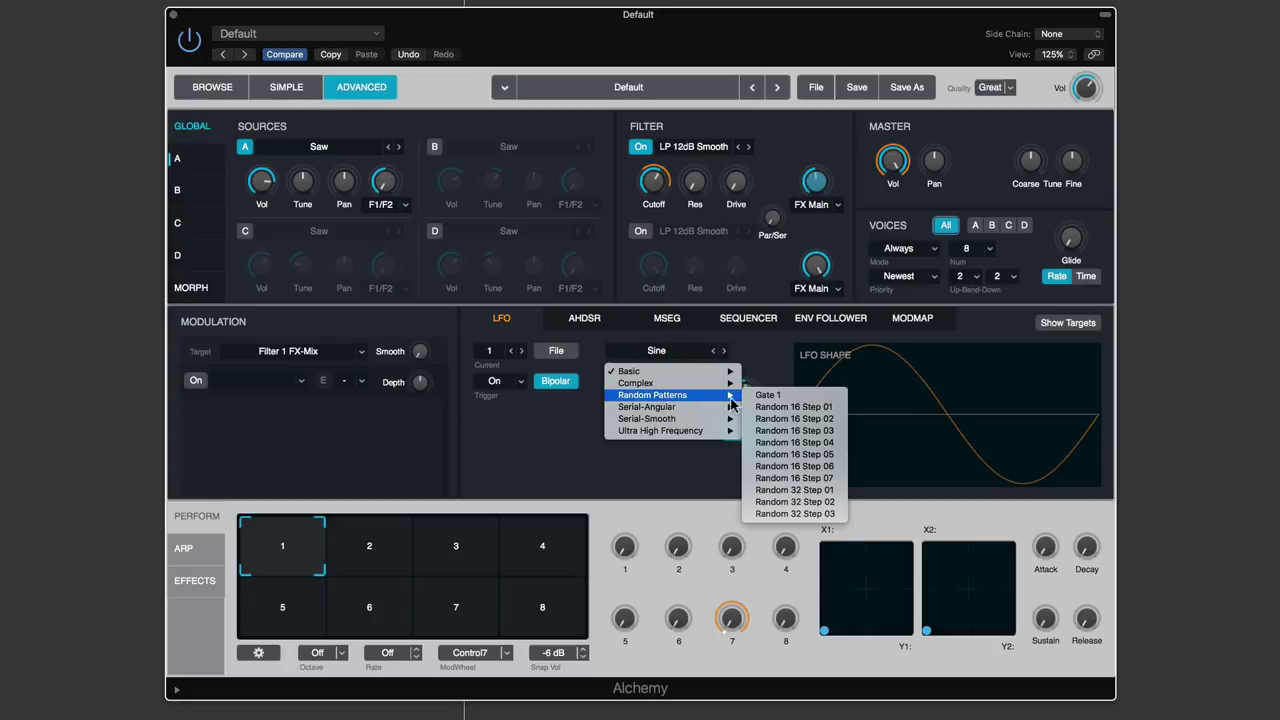
left_click(781, 398)
left_click(556, 351)
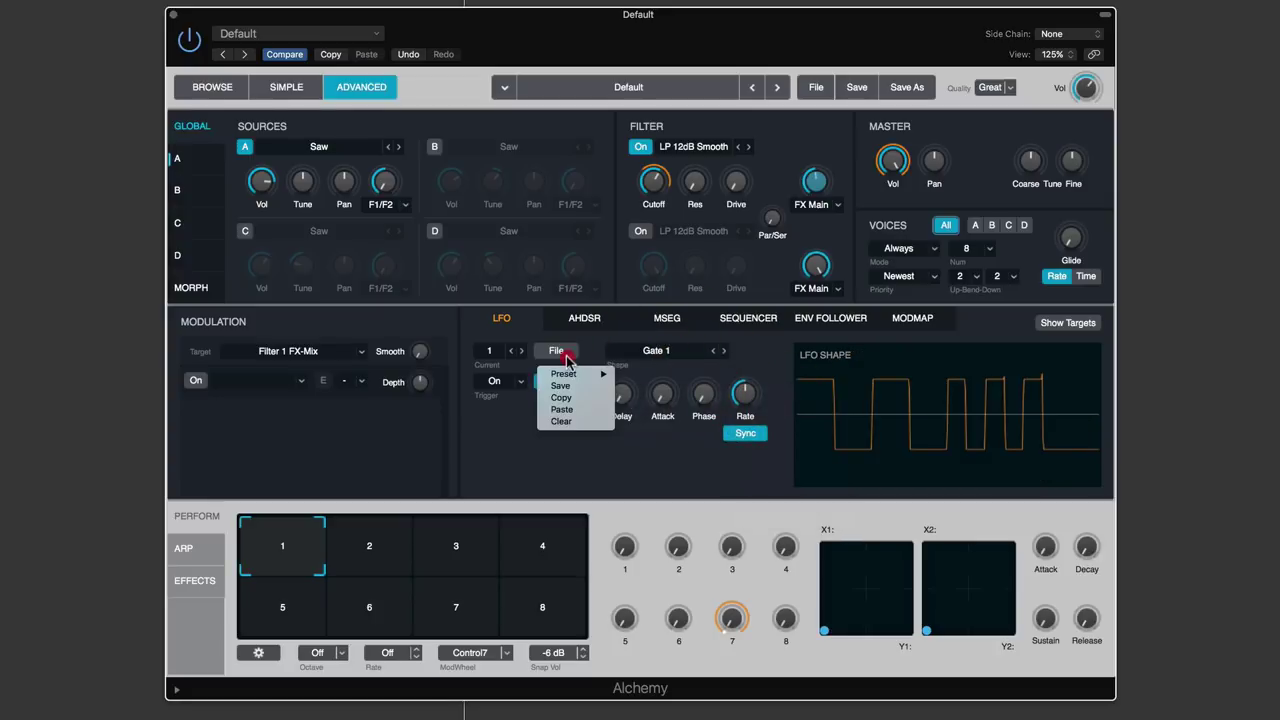
left_click(562, 421)
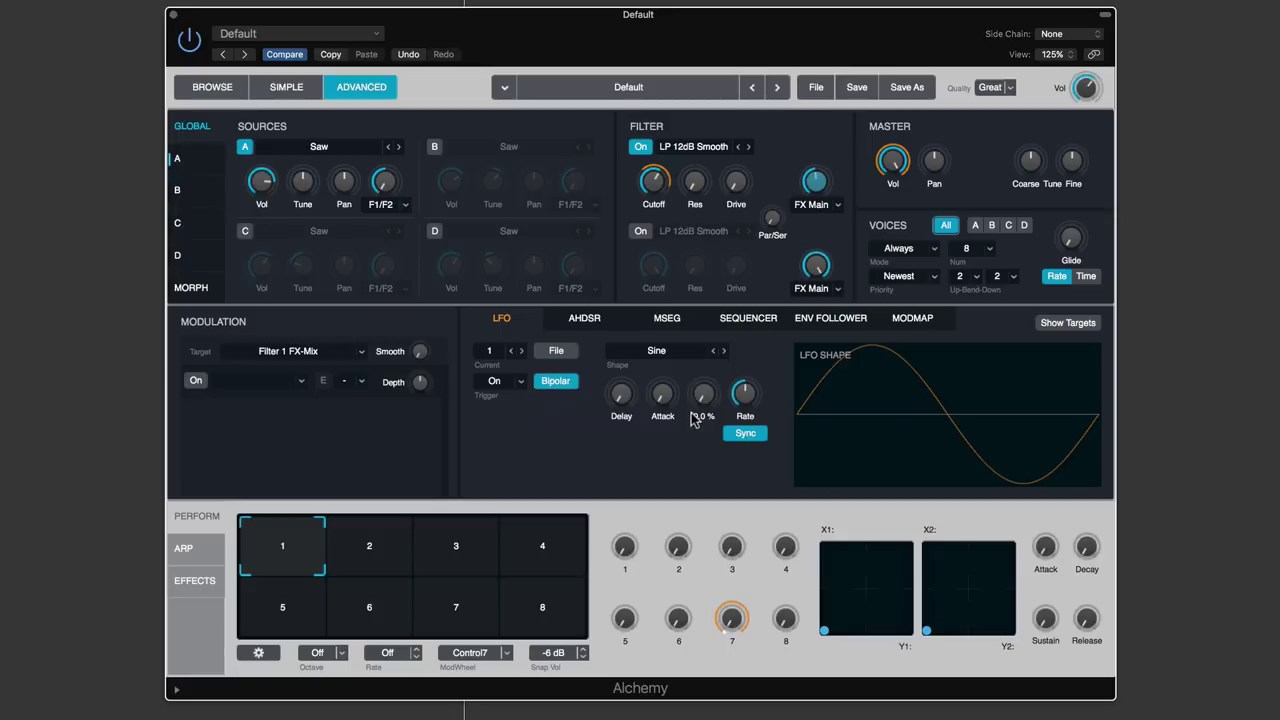
mouse_move(741, 396)
left_click(556, 351)
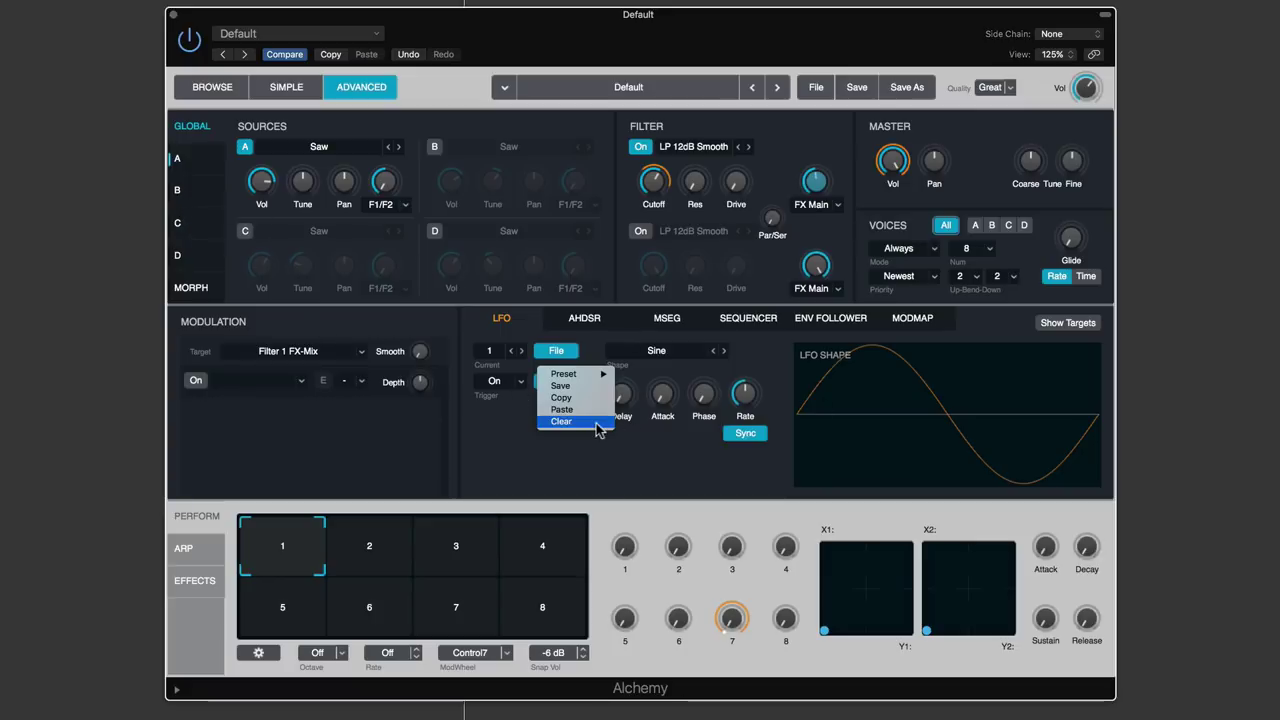
left_click(532, 427)
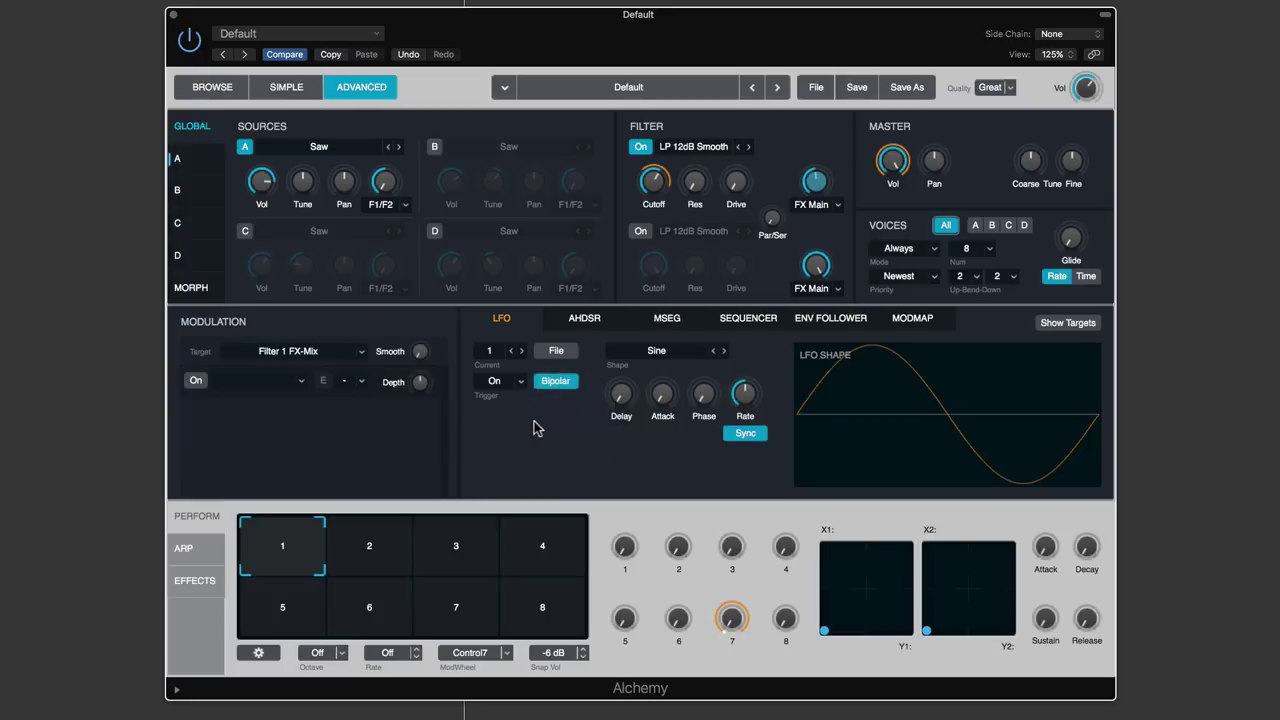
left_click(493, 388)
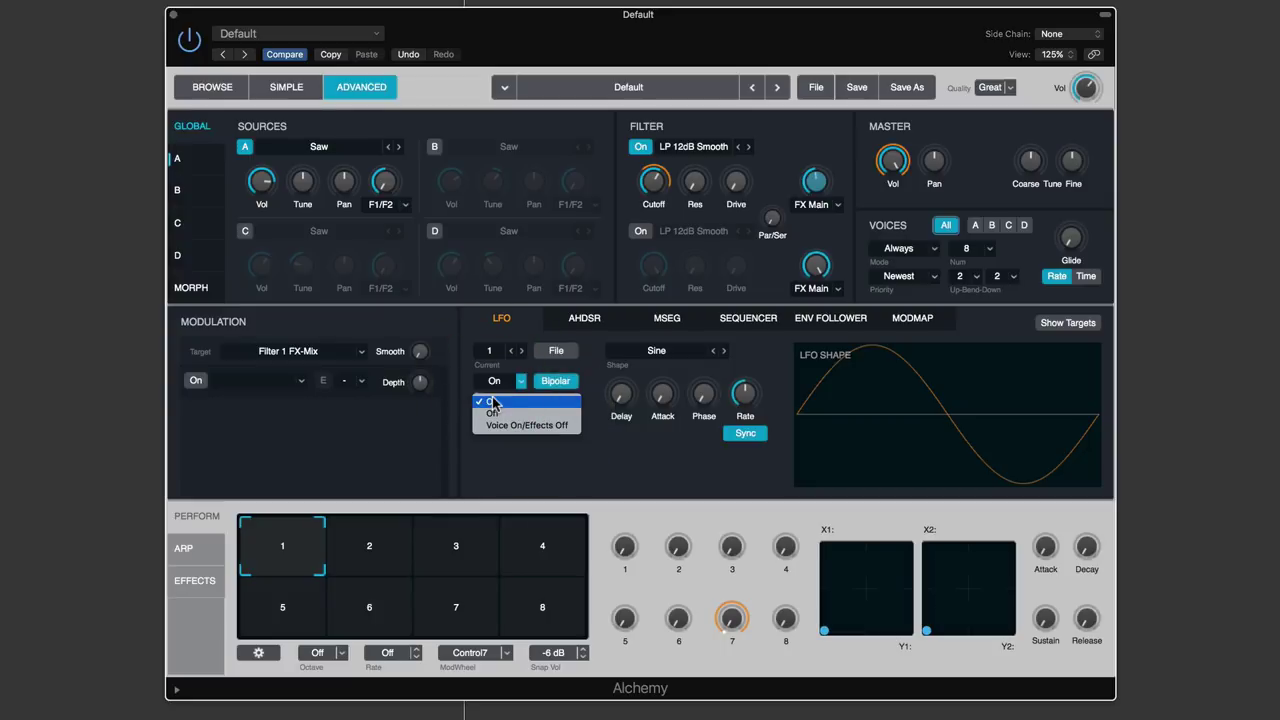
Target Filter 1 Cutoff and set its LFO1 (Sine) source slot to None
left_click(532, 452)
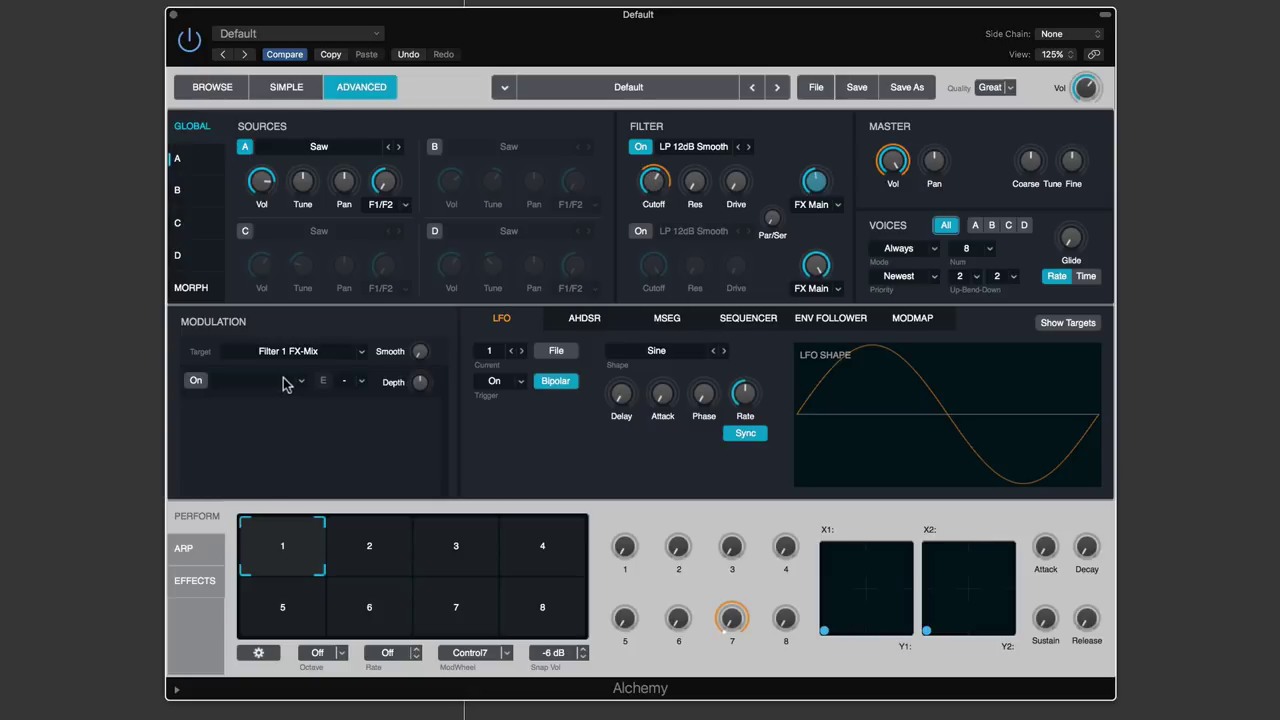
left_click(653, 180)
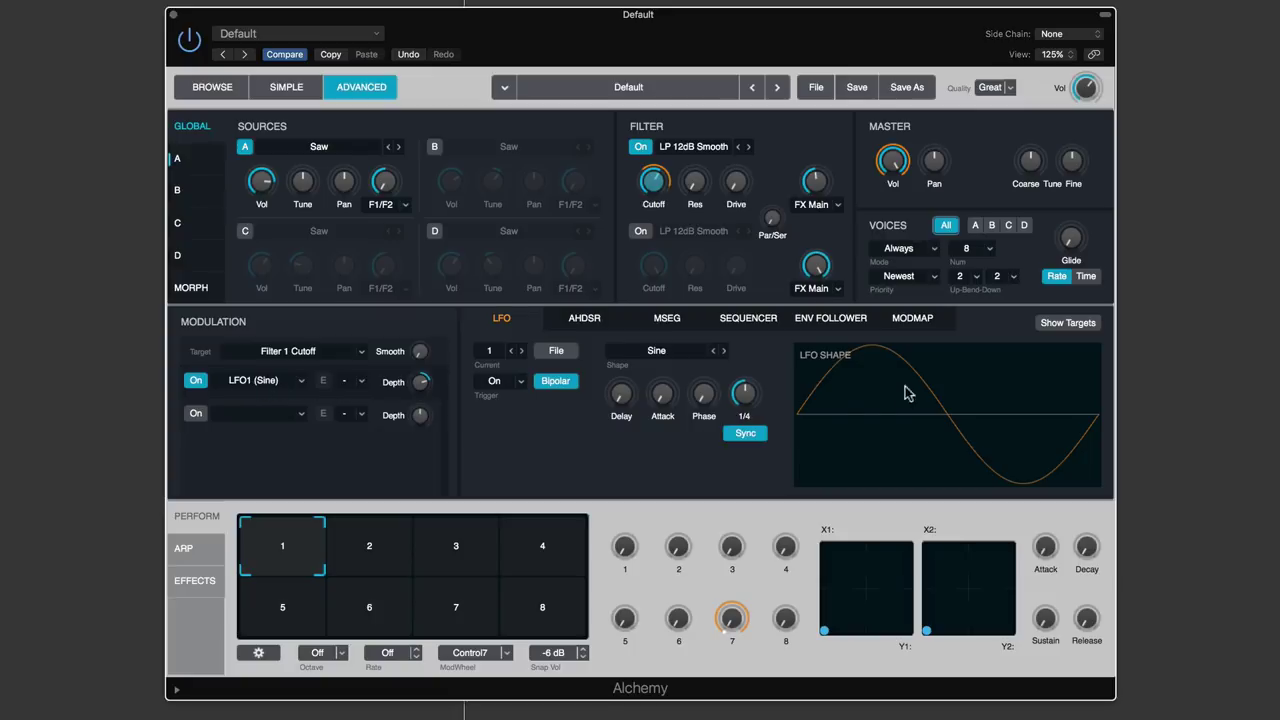
left_click(260, 388)
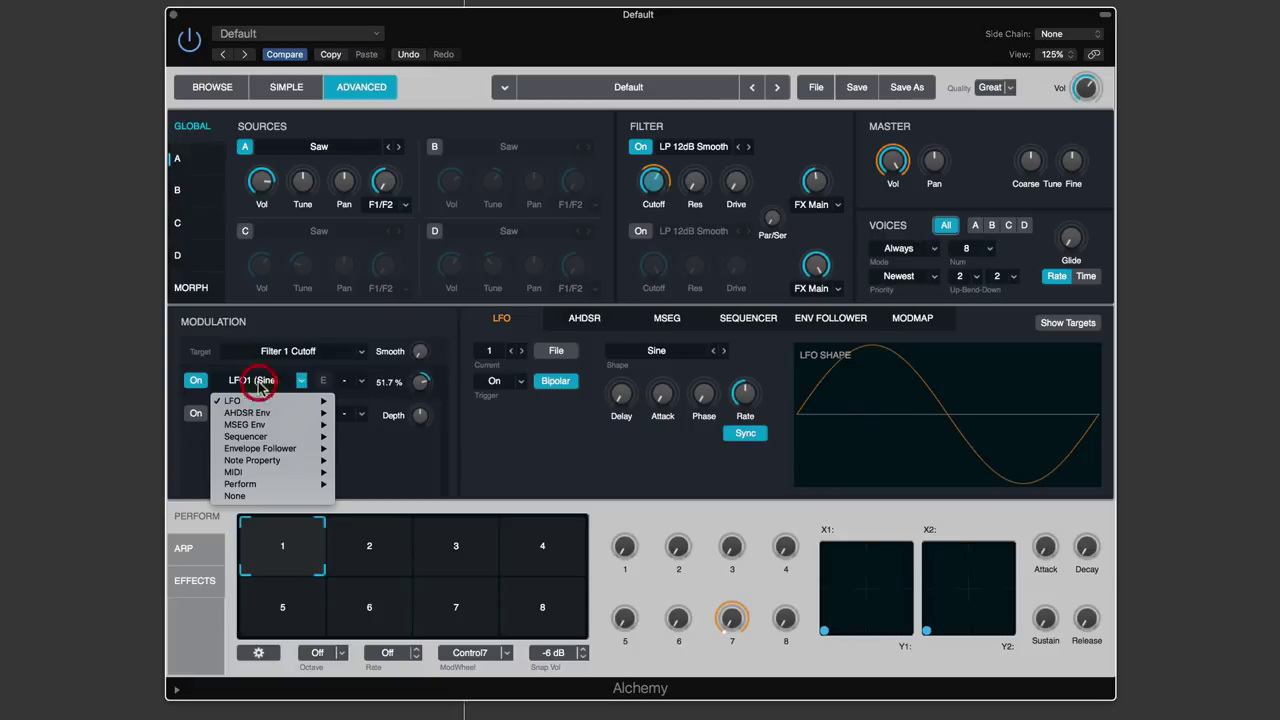
left_click(242, 500)
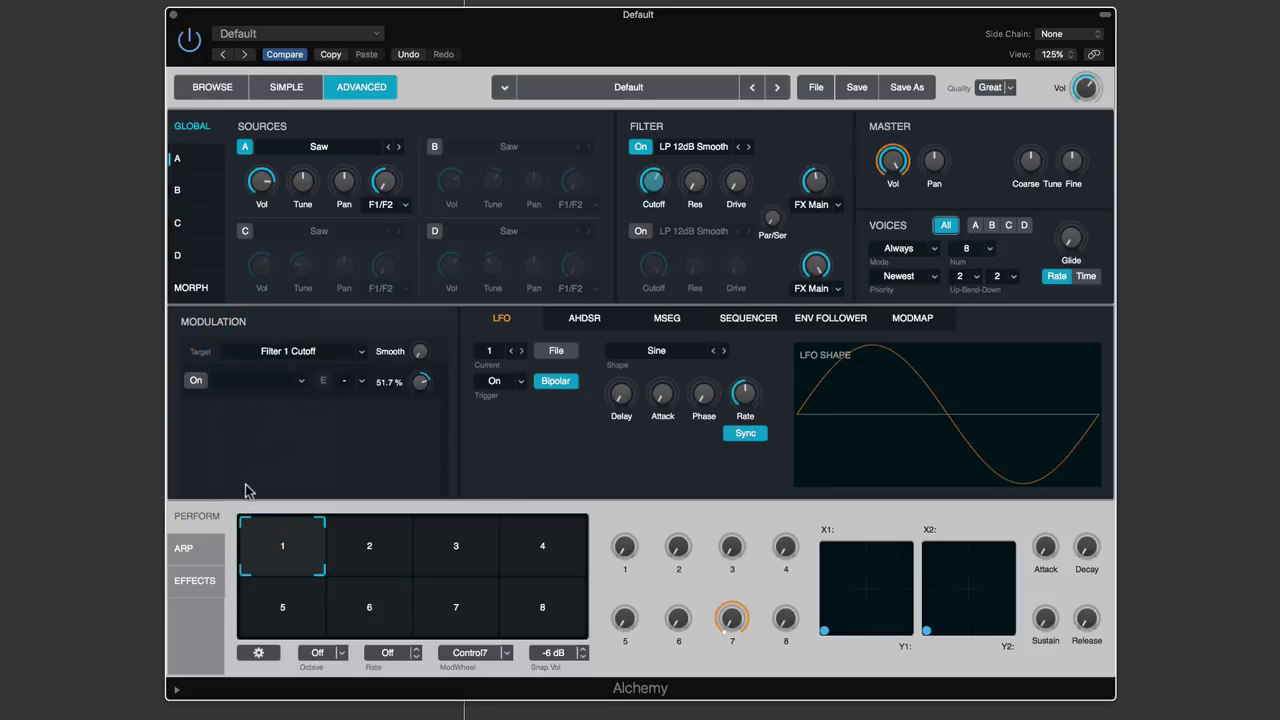
Show the AHDSR page and add a New AHDSR as the Filter 1 Cutoff source
mouse_move(664, 197)
left_click(652, 183)
left_click(586, 319)
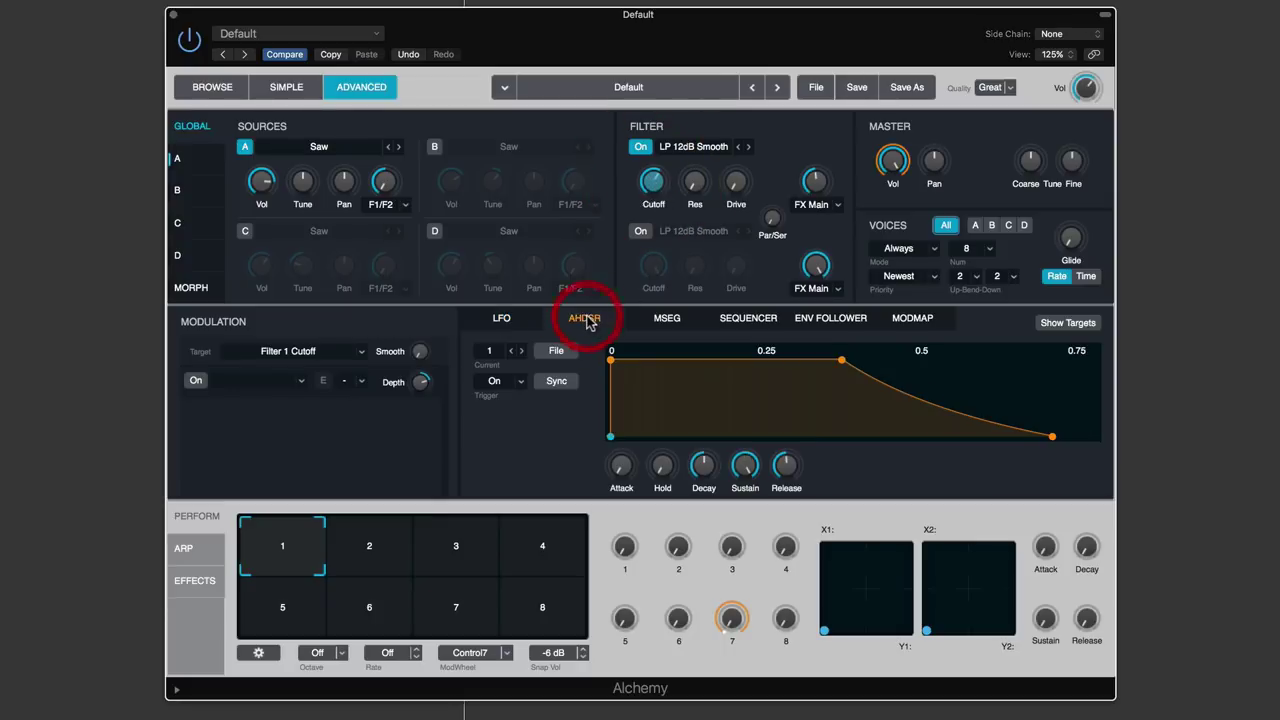
mouse_move(897, 165)
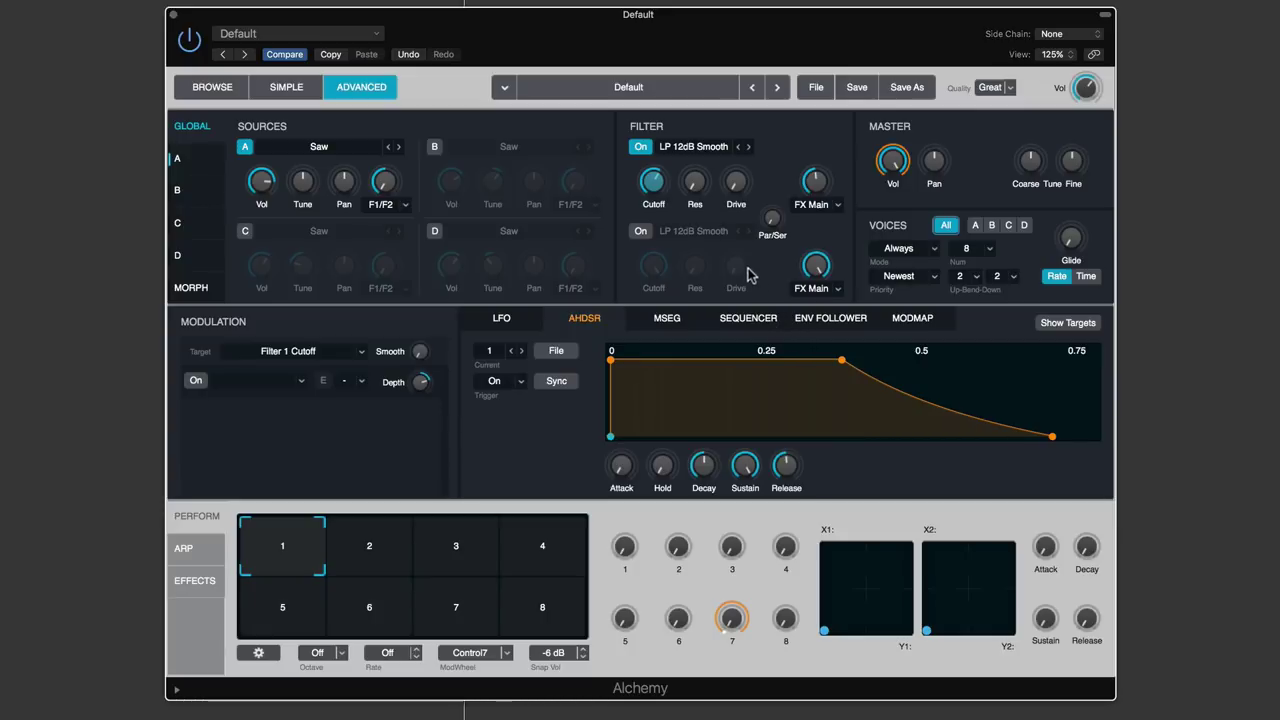
left_click(652, 183)
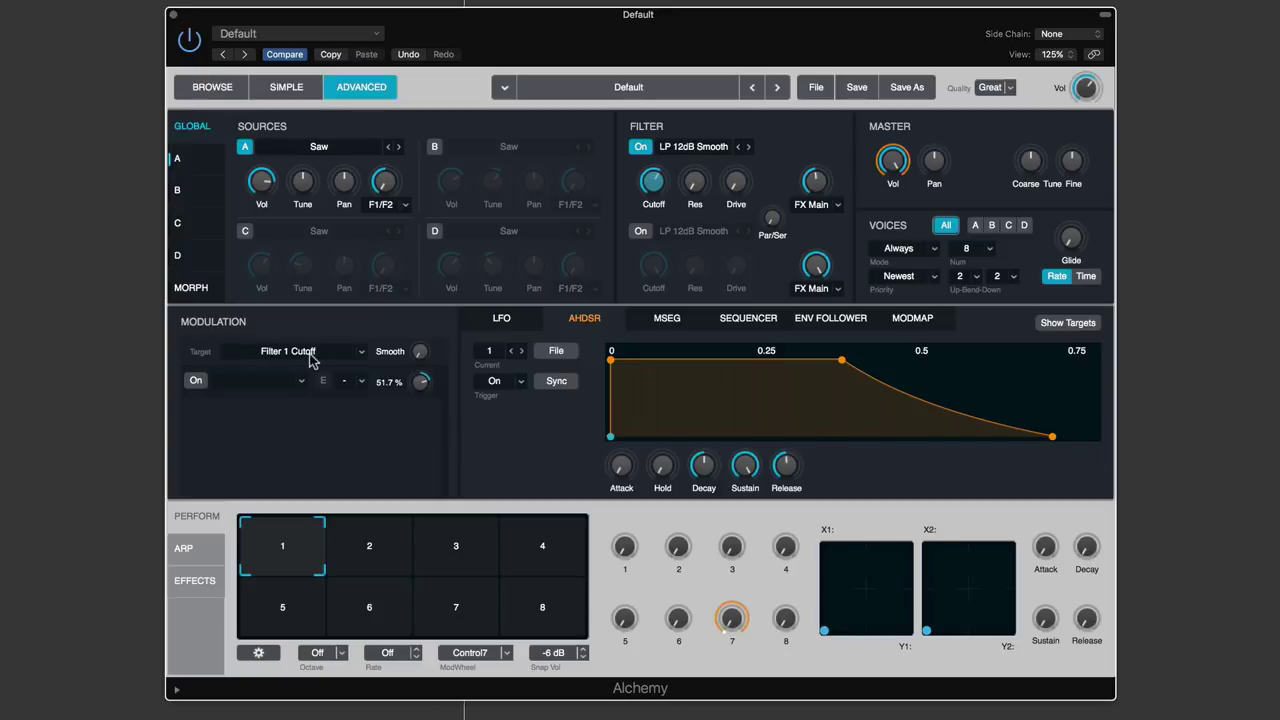
left_click(257, 380)
mouse_move(255, 413)
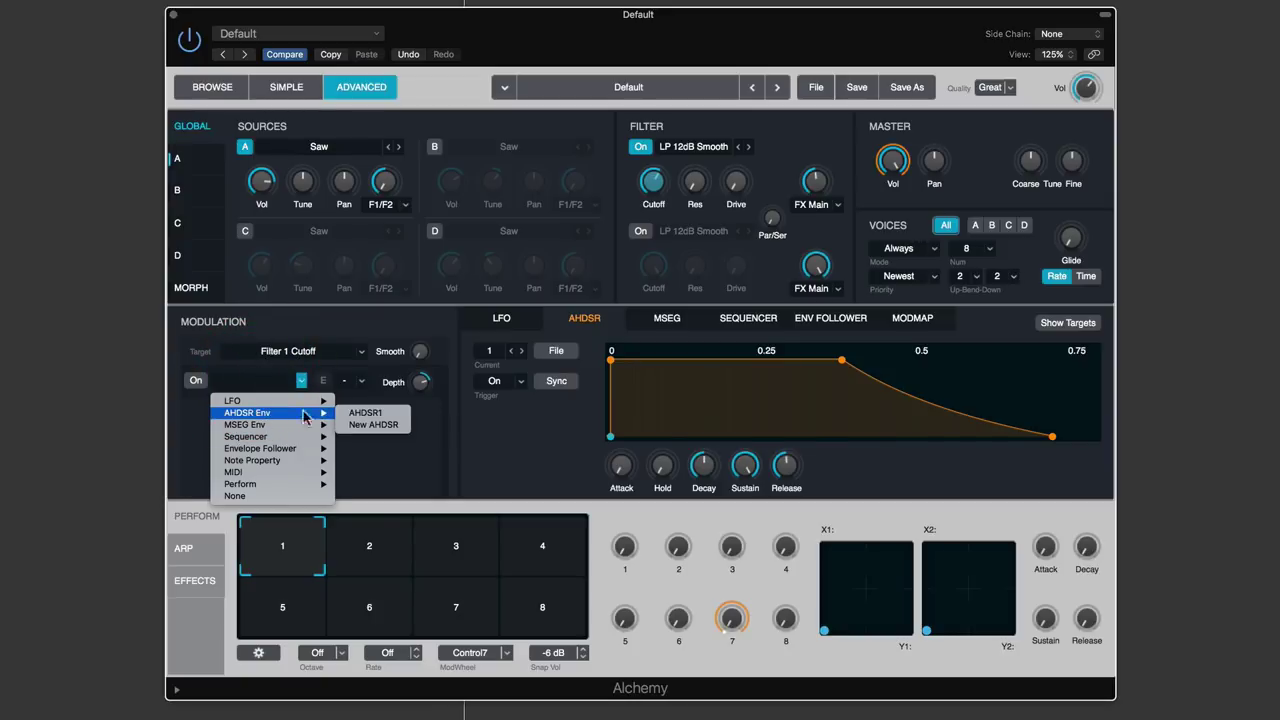
left_click(390, 429)
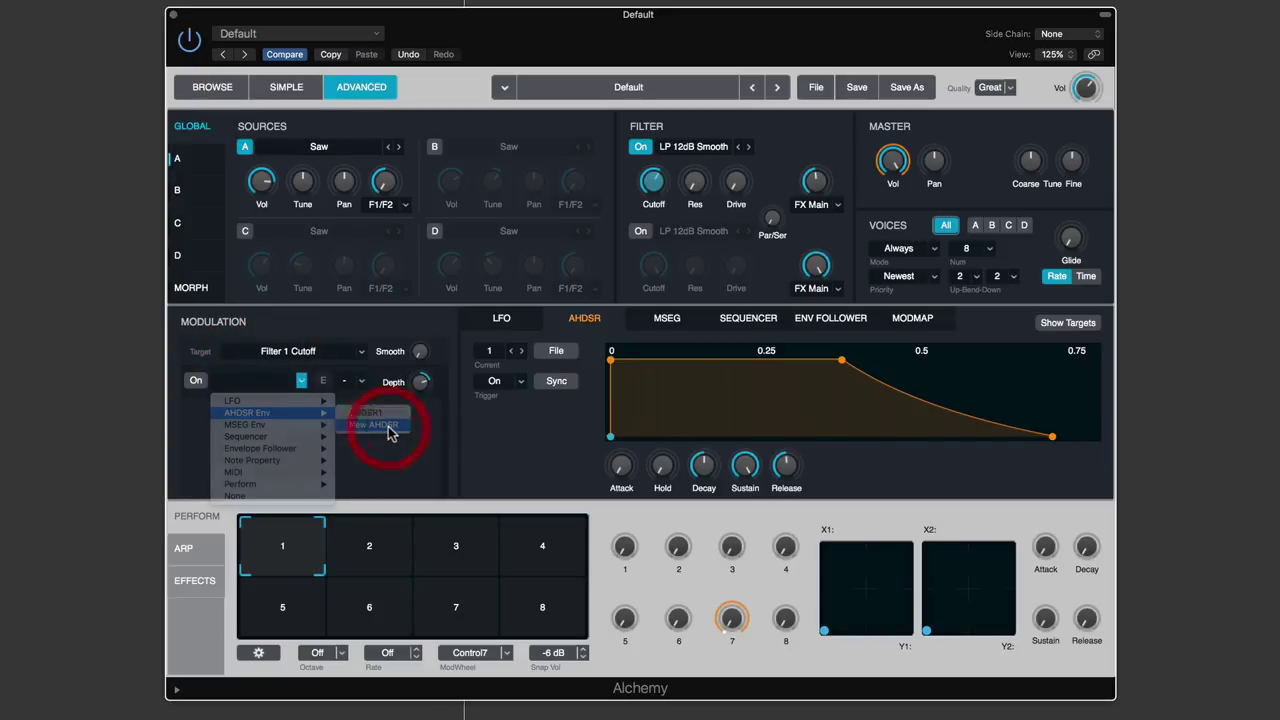
Compare the targets of AHDSR1 and AHDSR2, ending back on AHDSR2
left_click(490, 354)
left_click(491, 373)
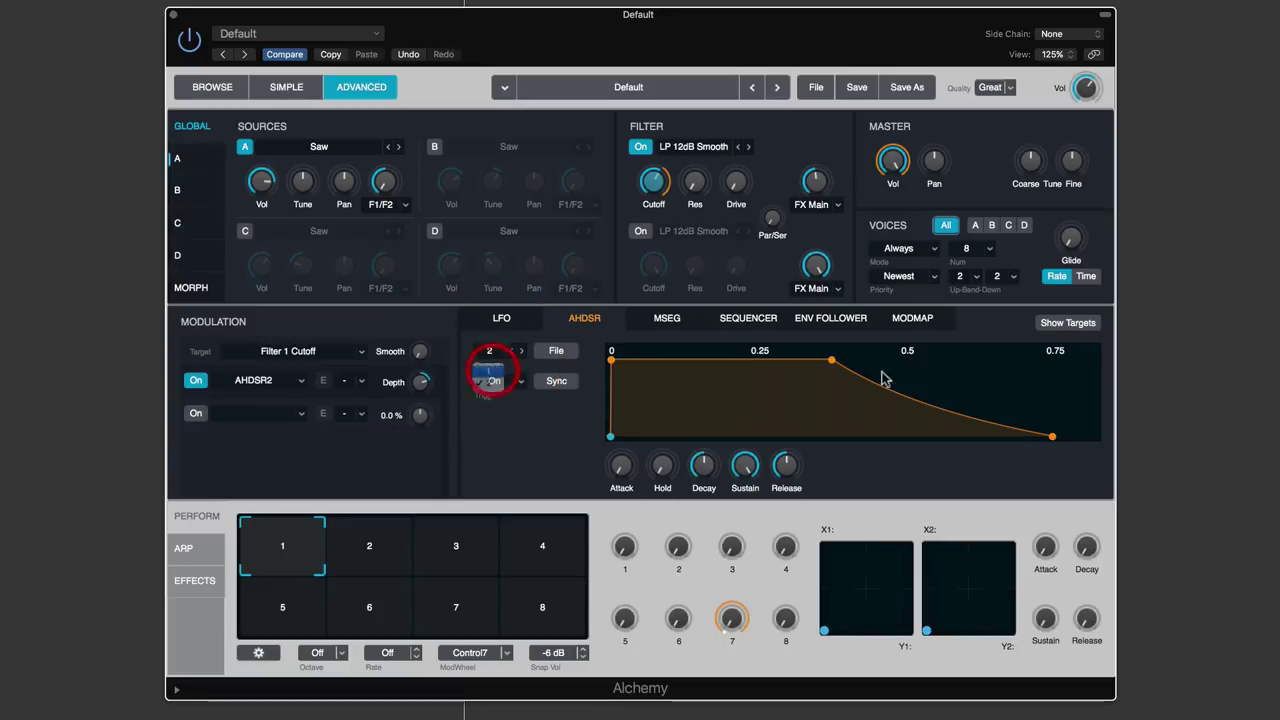
left_click(1067, 322)
left_click(943, 329)
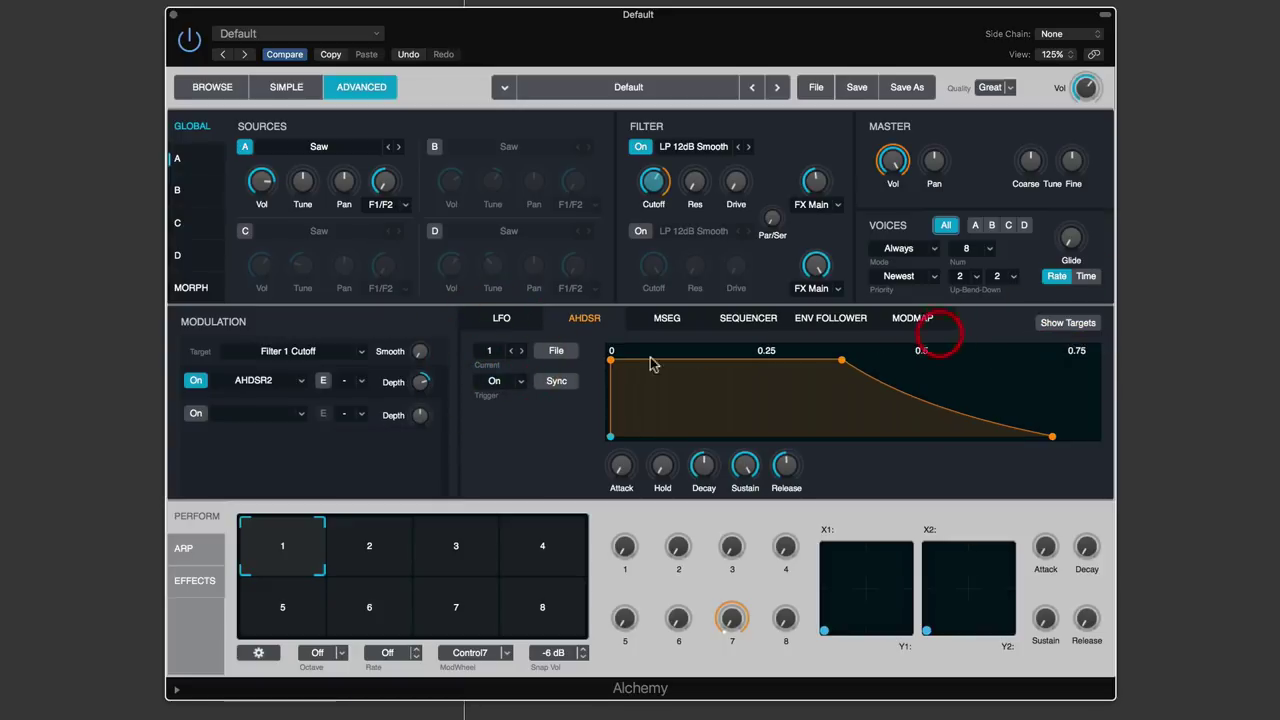
left_click(489, 354)
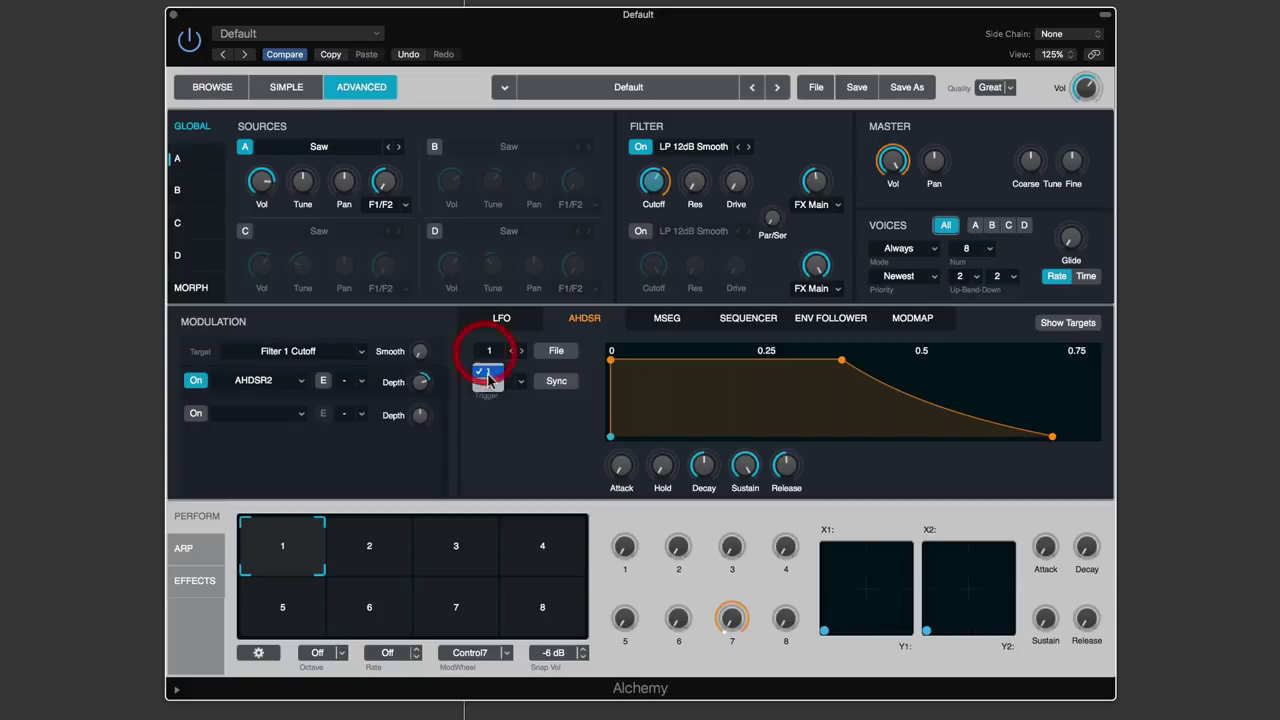
left_click(490, 372)
left_click(1067, 323)
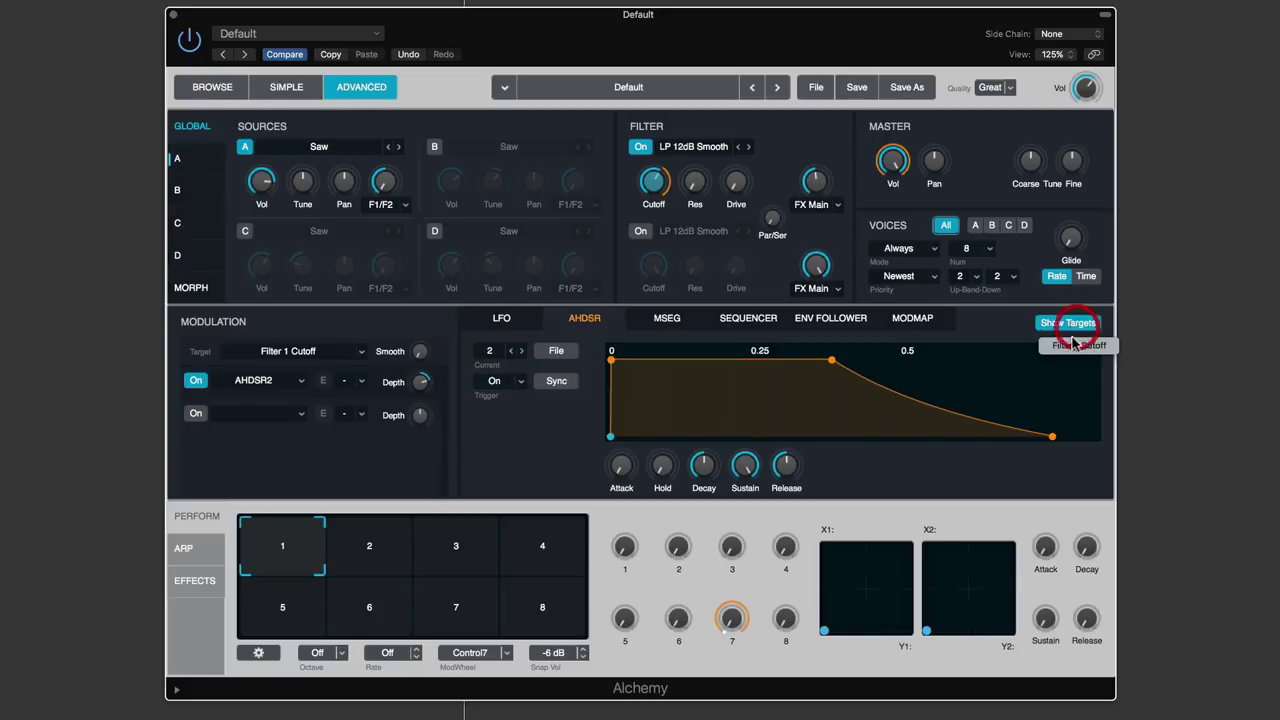
left_click(991, 334)
Lower cutoff to about 287 Hz, set depth 60.2%, attack 0.41 s, and enable Sync
left_click_drag(653, 182, 655, 228)
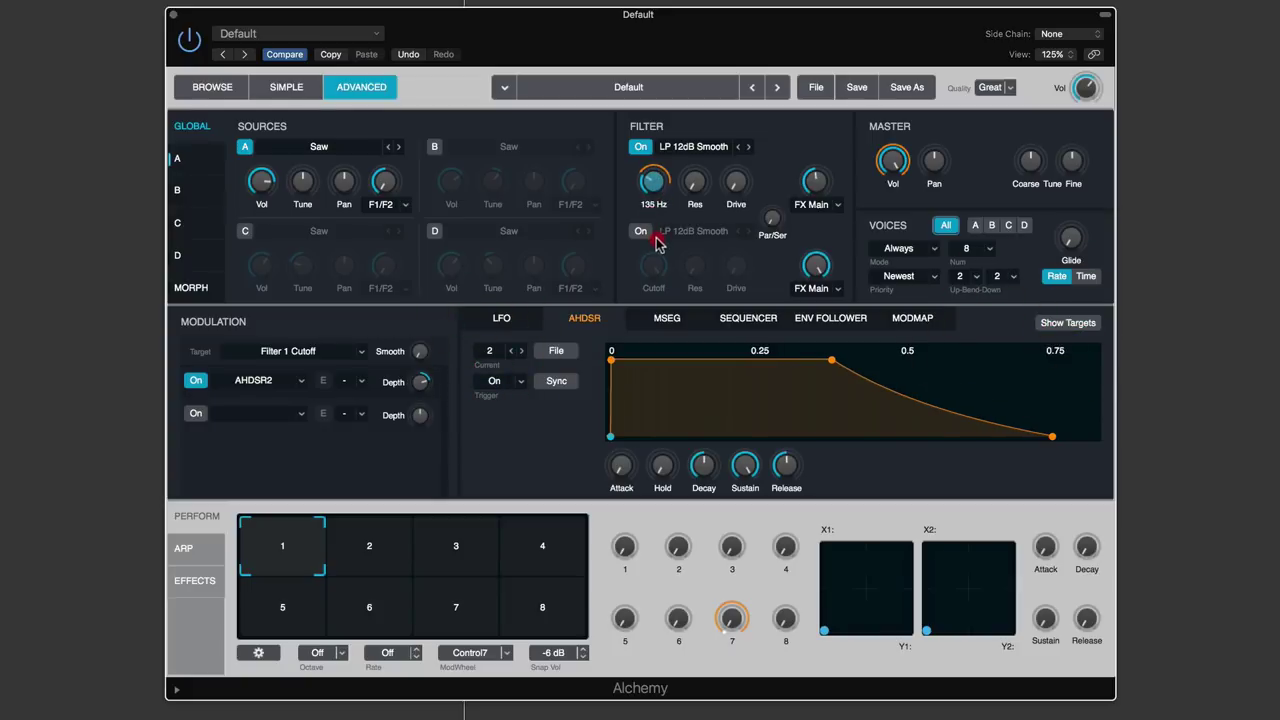
mouse_move(416, 388)
mouse_move(419, 380)
left_mouse_down()
mouse_move(571, 263)
mouse_move(419, 380)
left_mouse_up()
mouse_move(614, 446)
left_mouse_down()
mouse_move(620, 365)
mouse_move(610, 390)
mouse_move(630, 428)
left_mouse_up()
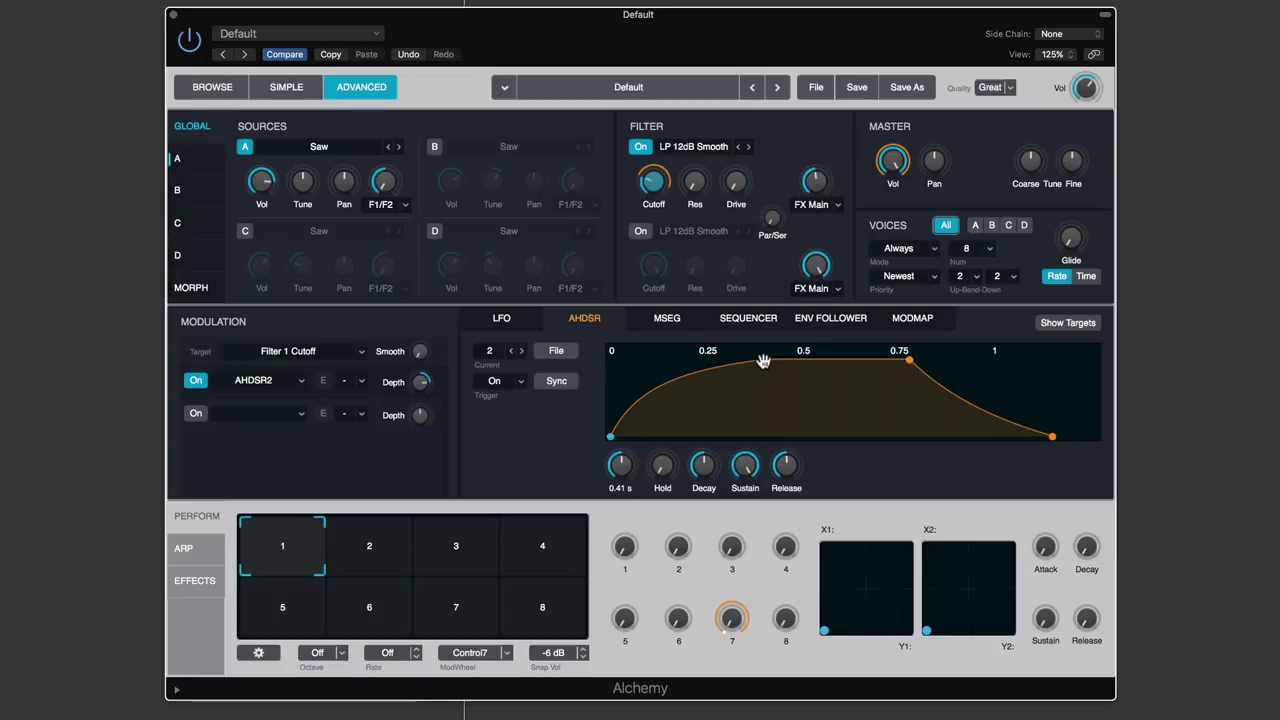
mouse_move(640, 177)
mouse_move(672, 194)
mouse_move(722, 172)
left_click(565, 383)
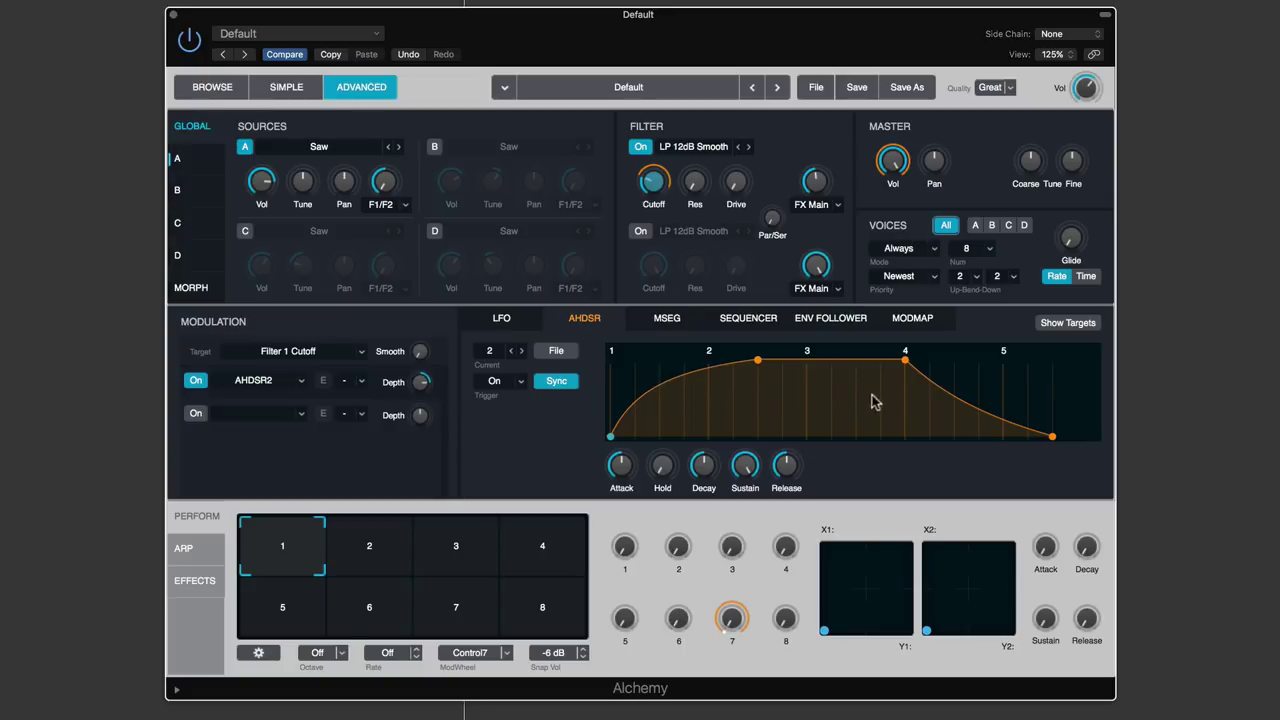
Turn off envelope tempo sync and shorten the attack to about 0.27 s
mouse_move(628, 456)
left_click(567, 385)
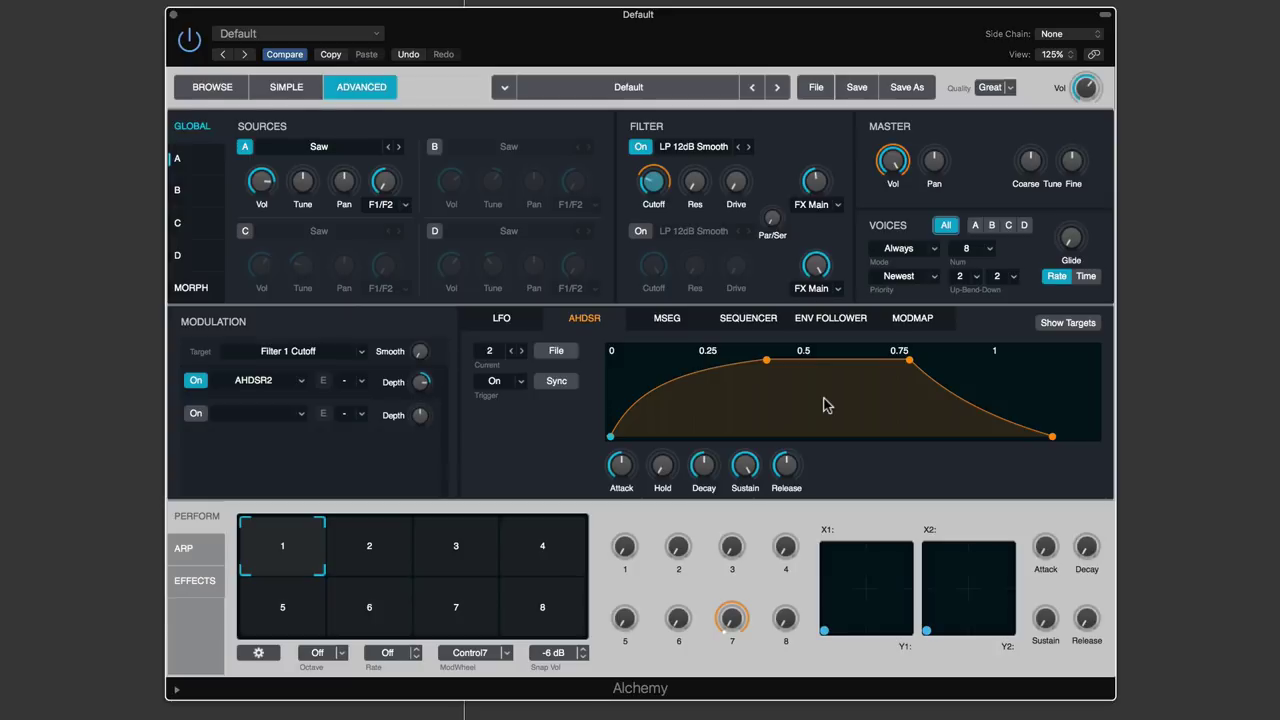
left_click_drag(620, 465, 621, 470)
left_click(557, 382)
left_click(556, 381)
Straighten the attack curve into a linear ramp and set the attack to about 0.5 s
mouse_move(622, 464)
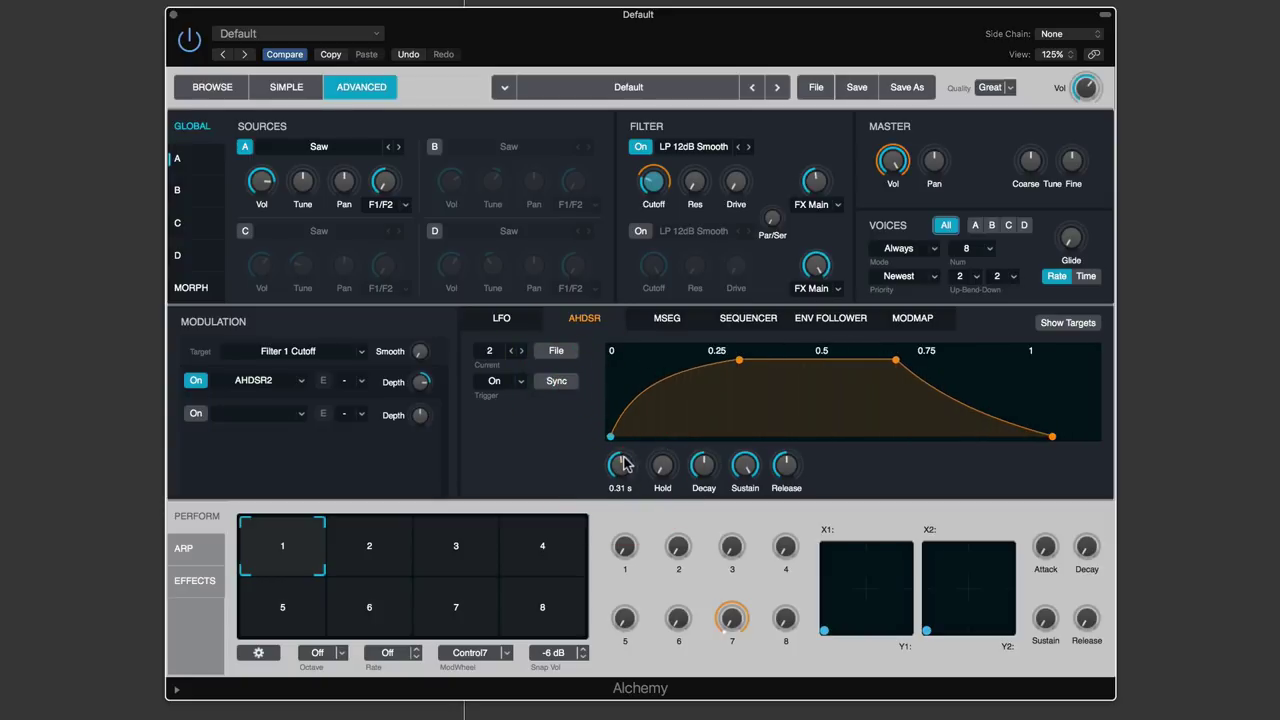
mouse_move(652, 395)
left_mouse_down()
mouse_move(663, 400)
mouse_move(645, 400)
left_mouse_up()
left_click_drag(622, 460, 649, 451)
left_click(671, 382)
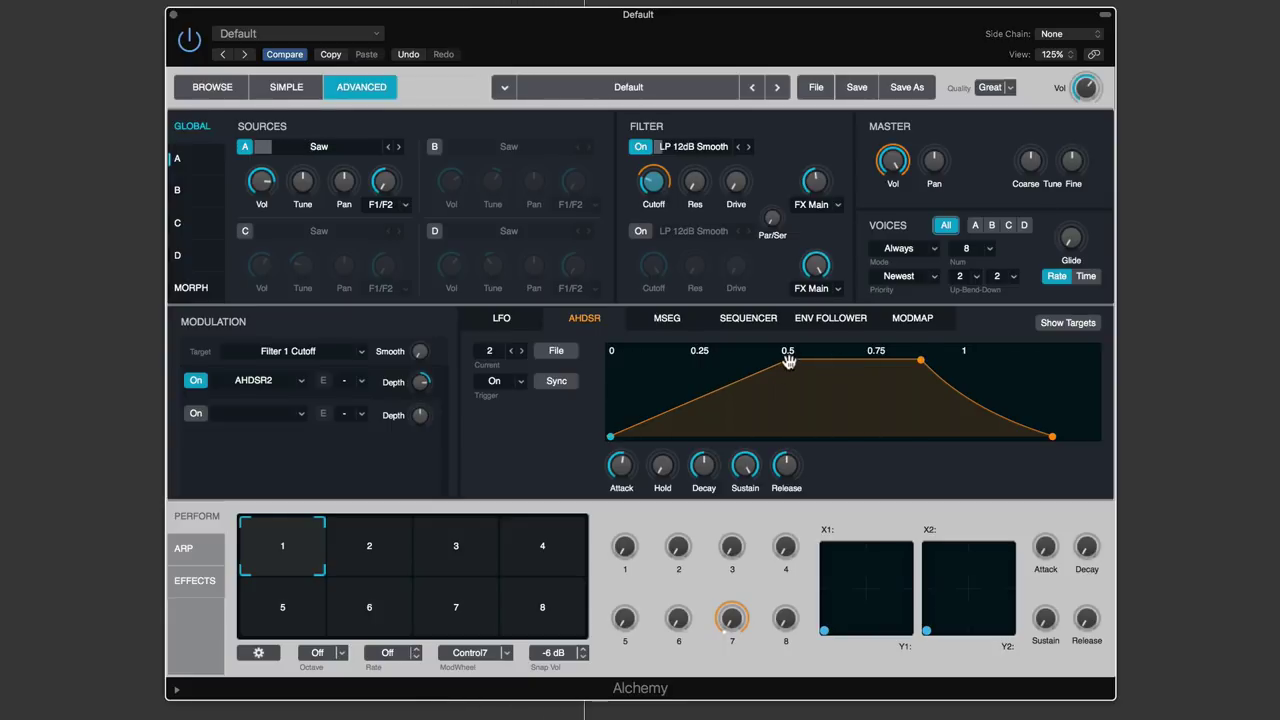
left_click(921, 358)
Lengthen the AHDSR2 decay slightly and pull its sustain level down to 0 %
left_click_drag(701, 469, 700, 467)
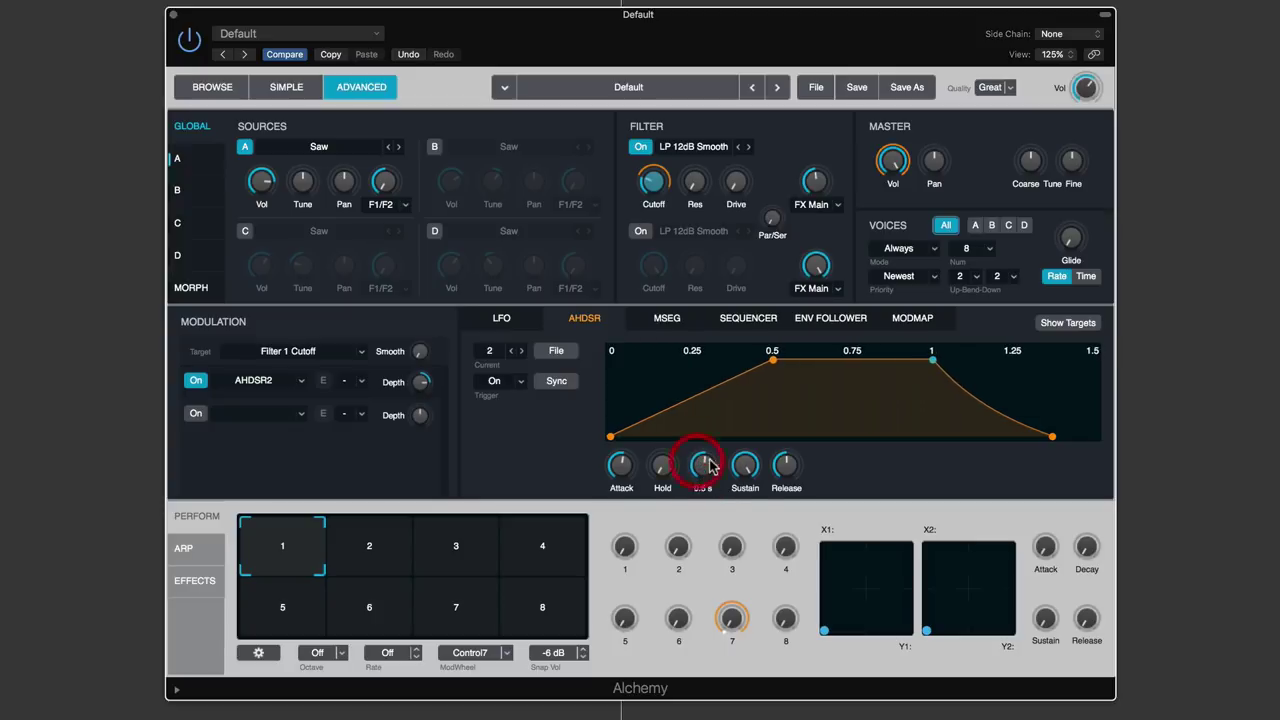
left_click(745, 464)
left_click_drag(745, 467, 760, 549)
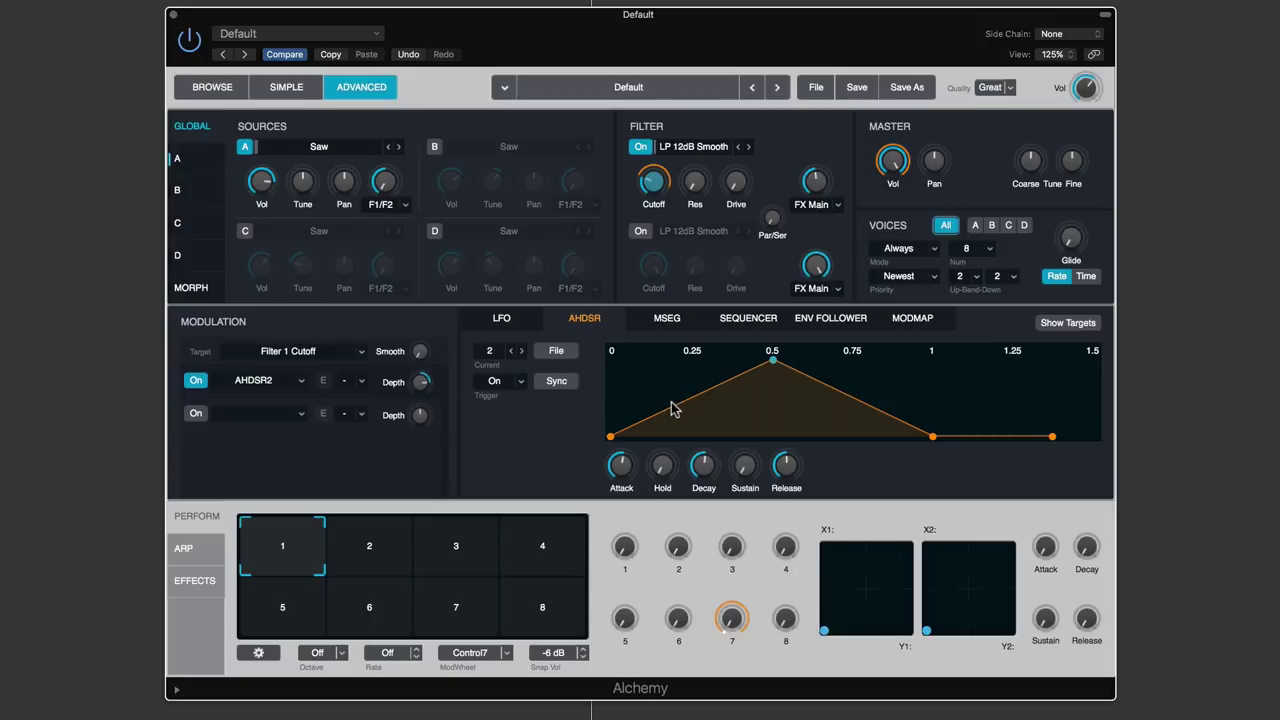
Sync the envelope to tempo and stretch its decay out to about beat 5
left_click(572, 380)
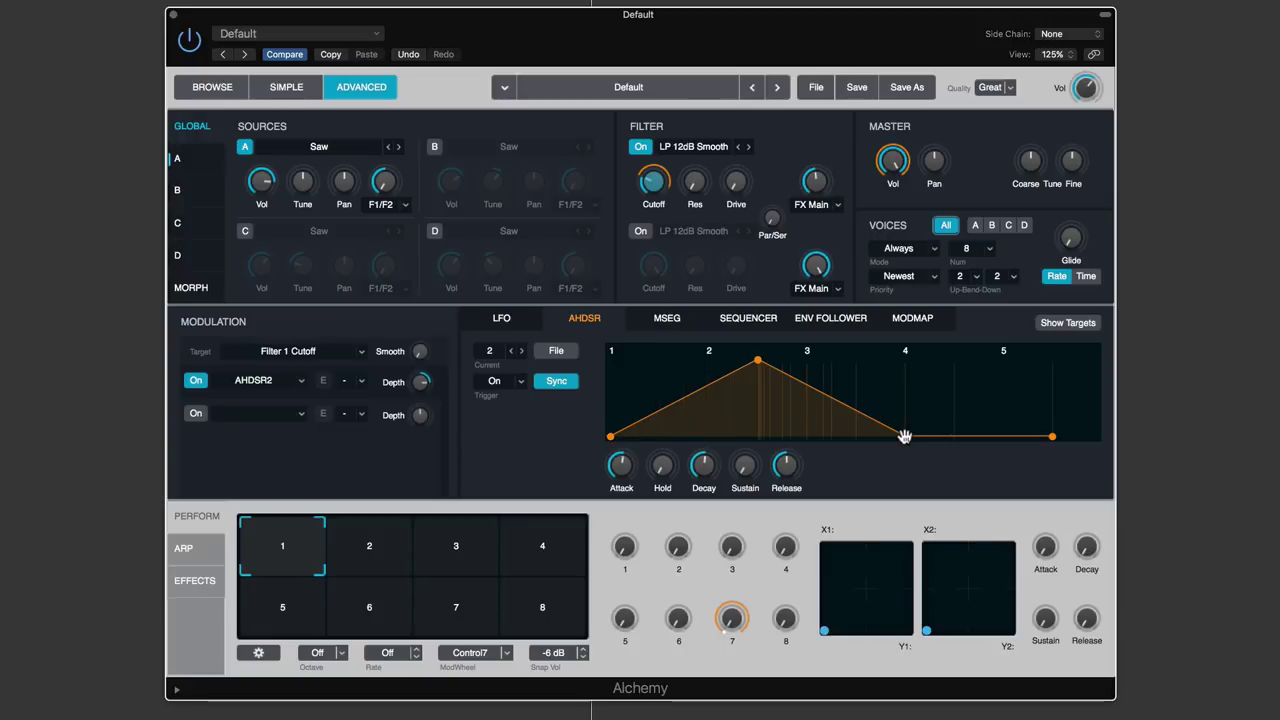
left_click_drag(904, 437, 918, 436)
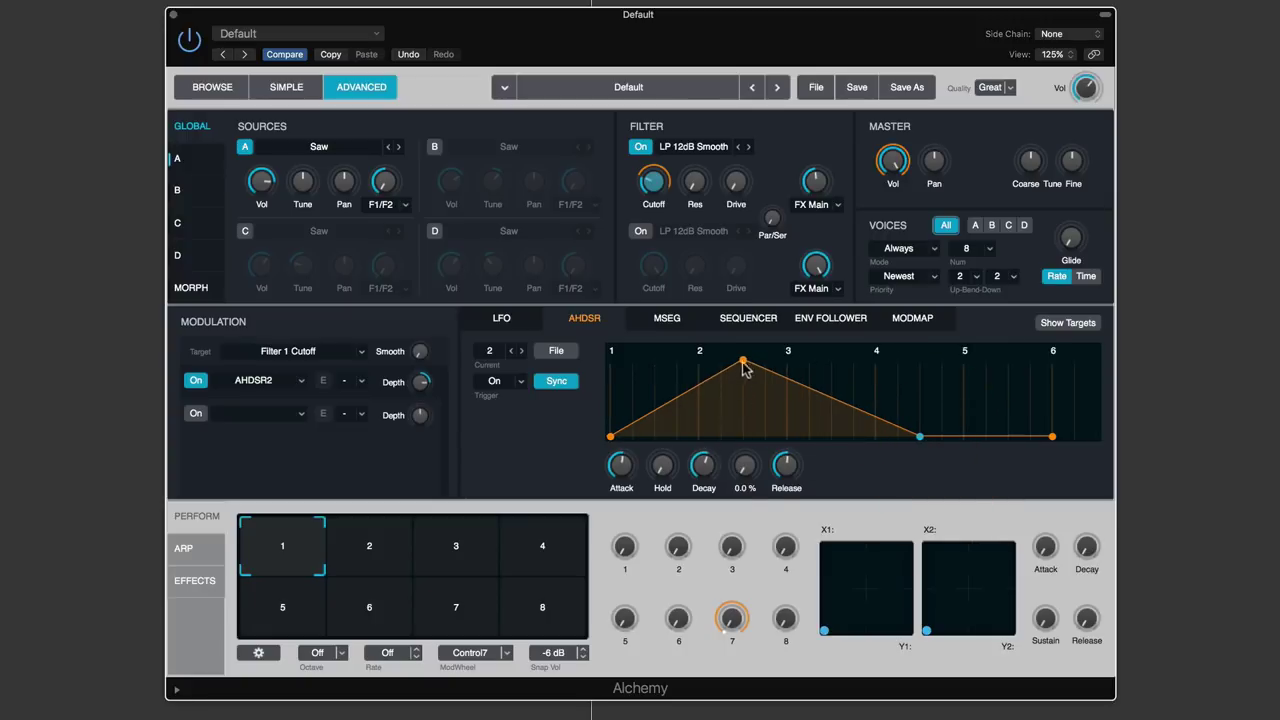
left_click_drag(745, 369, 770, 362)
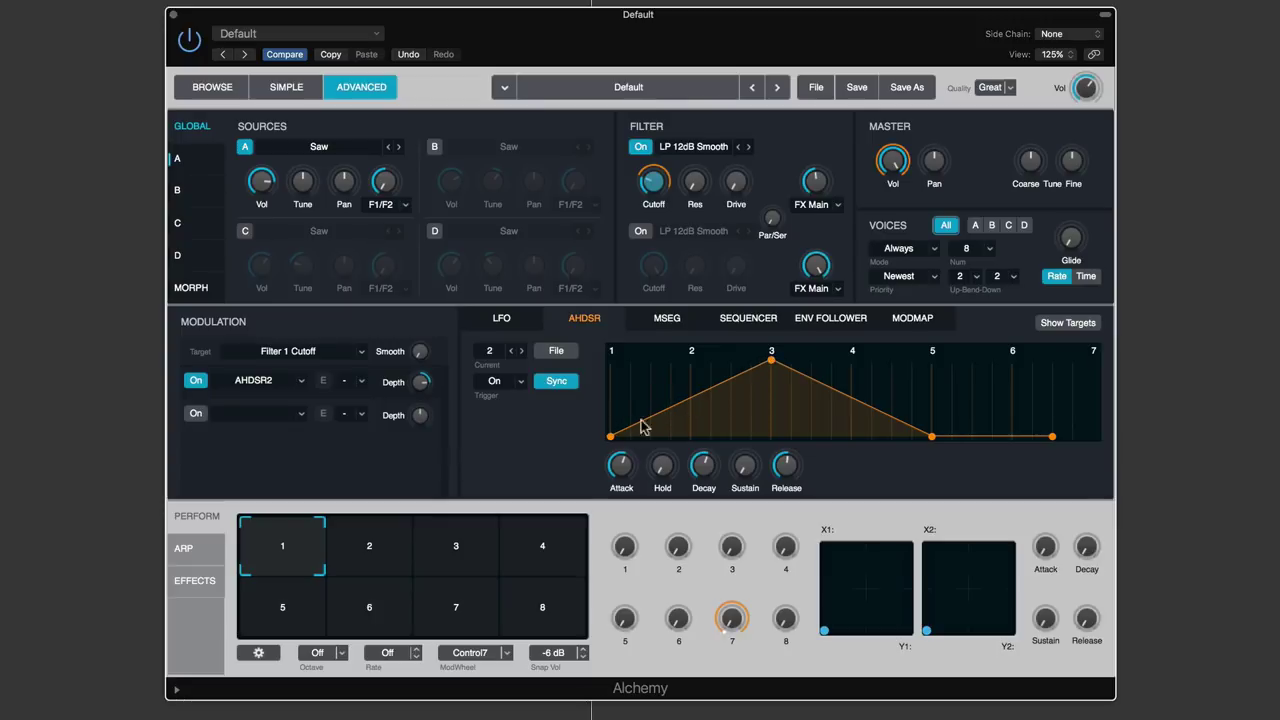
left_click(772, 362)
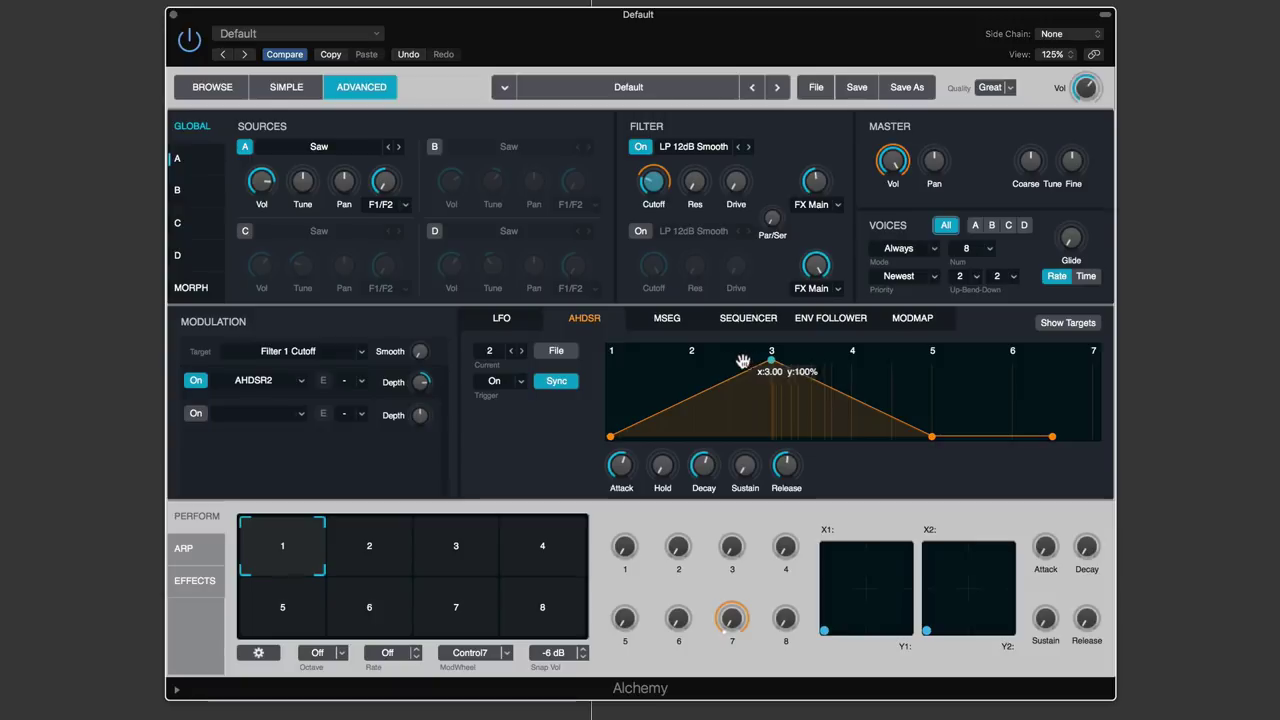
left_click(665, 363)
Shorten the attack so the peak lands on beat 2 and add a hold until beat 3
mouse_move(623, 465)
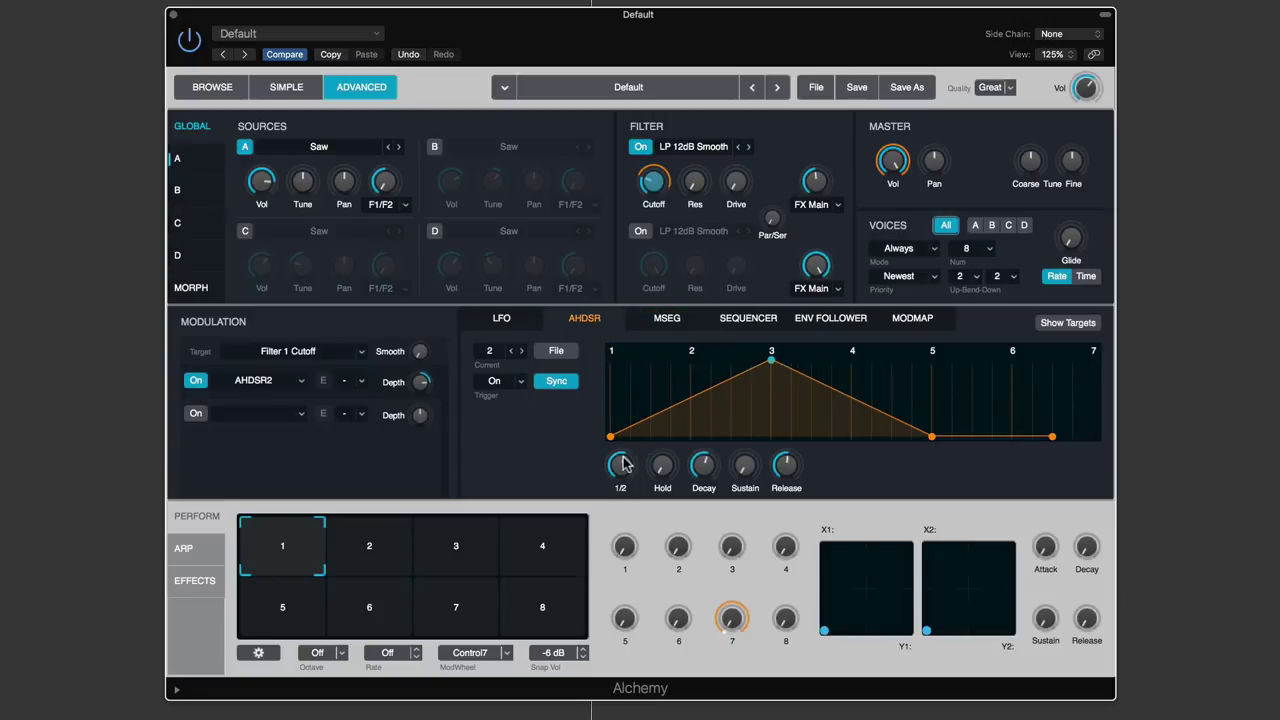
left_click_drag(623, 467, 623, 480)
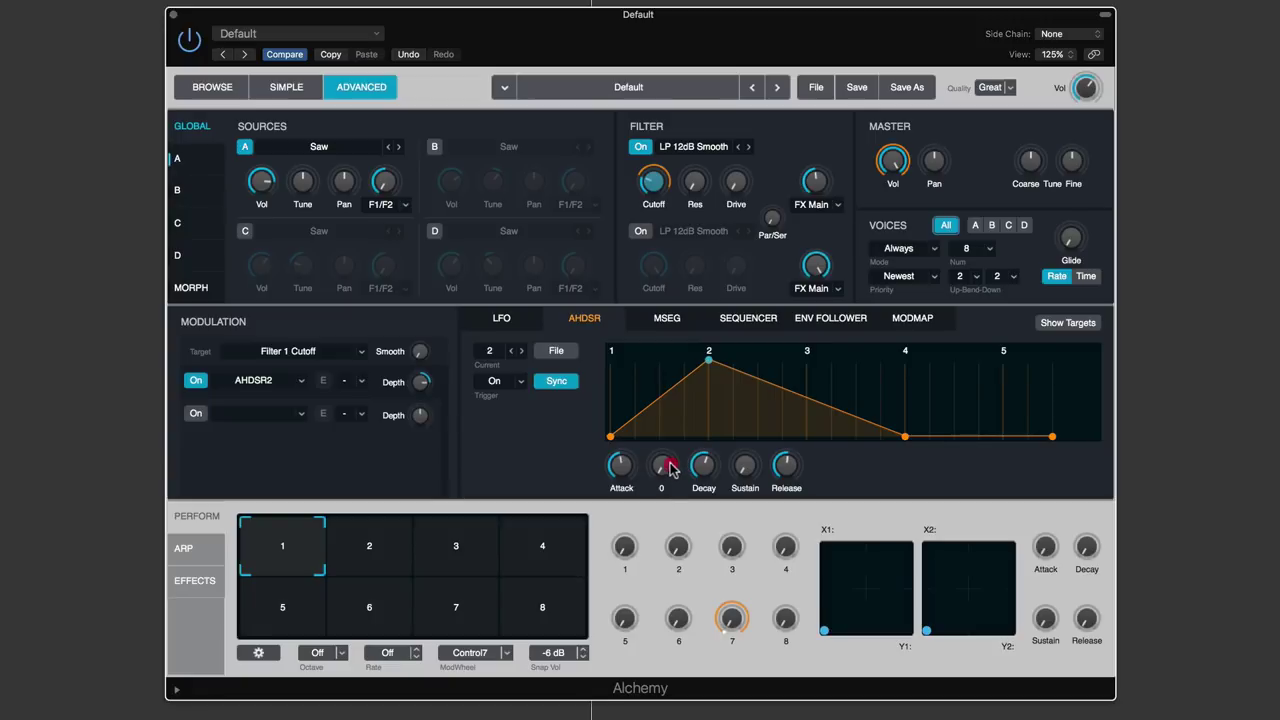
left_click_drag(670, 470, 669, 380)
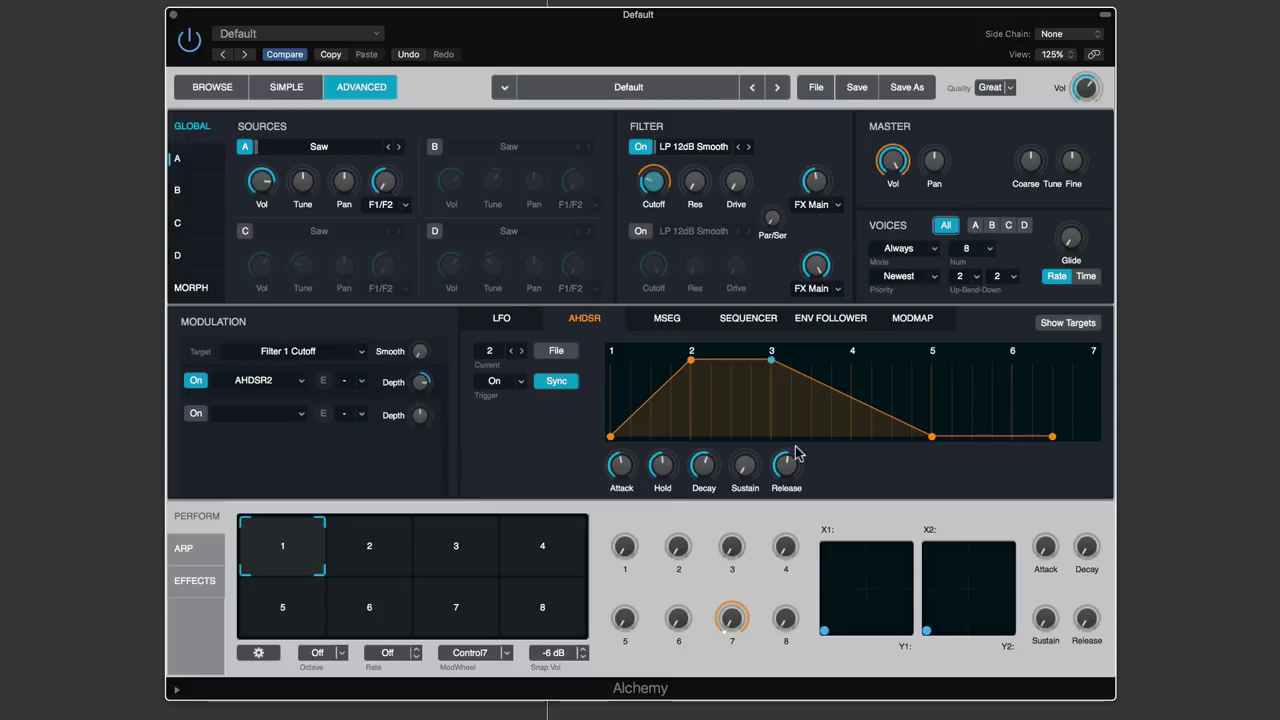
mouse_move(745, 462)
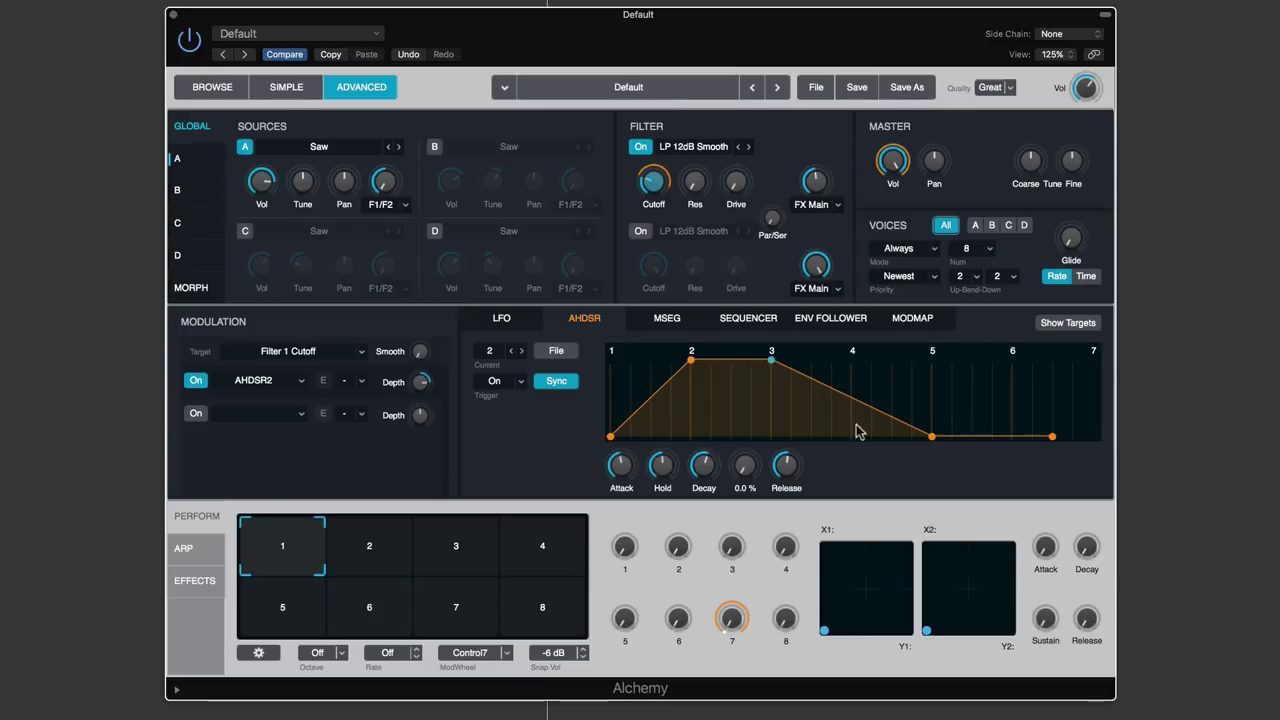
Assign a new AHDSR envelope as the modulation source for Filter 1 FX-Mix
left_click(815, 180)
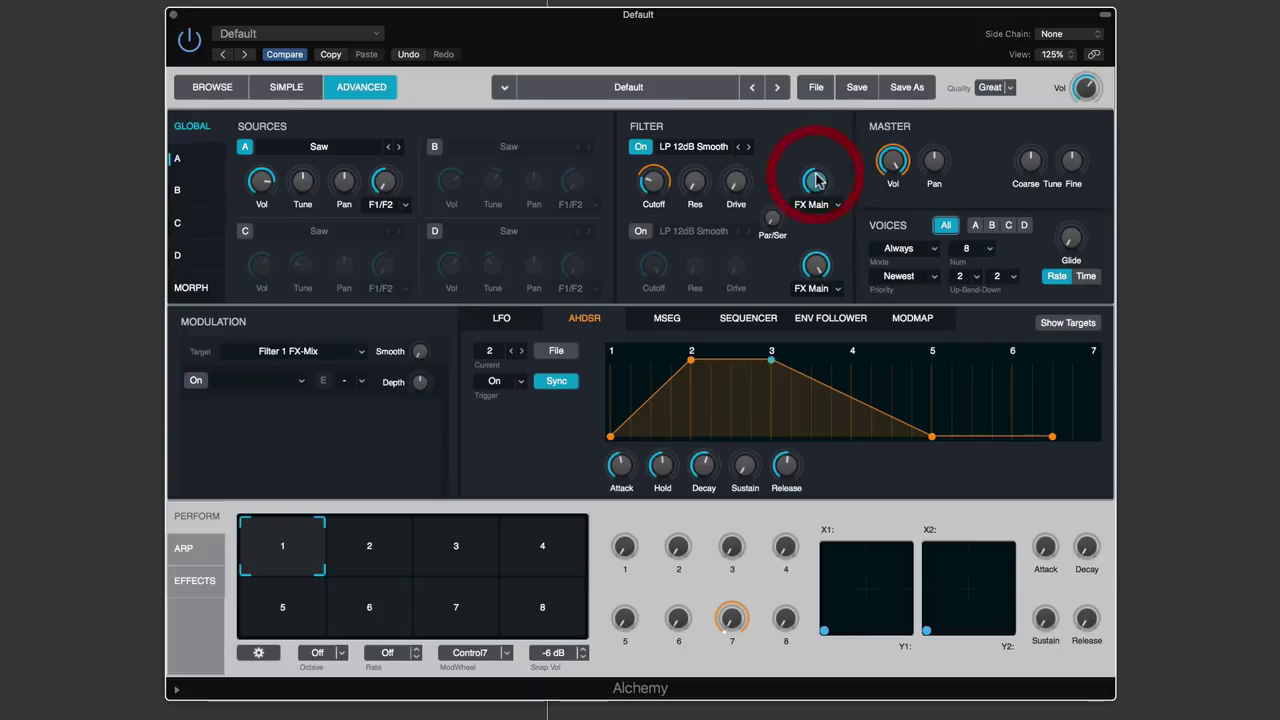
left_click(250, 383)
mouse_move(246, 414)
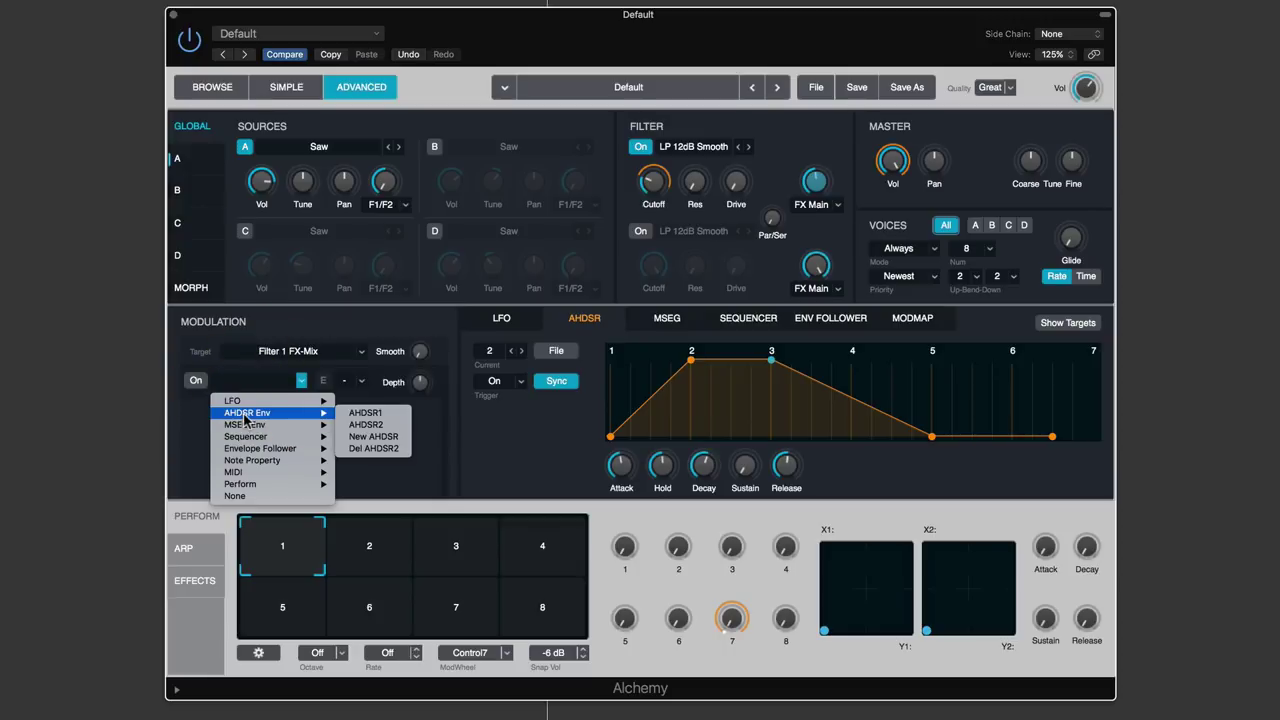
left_click(380, 436)
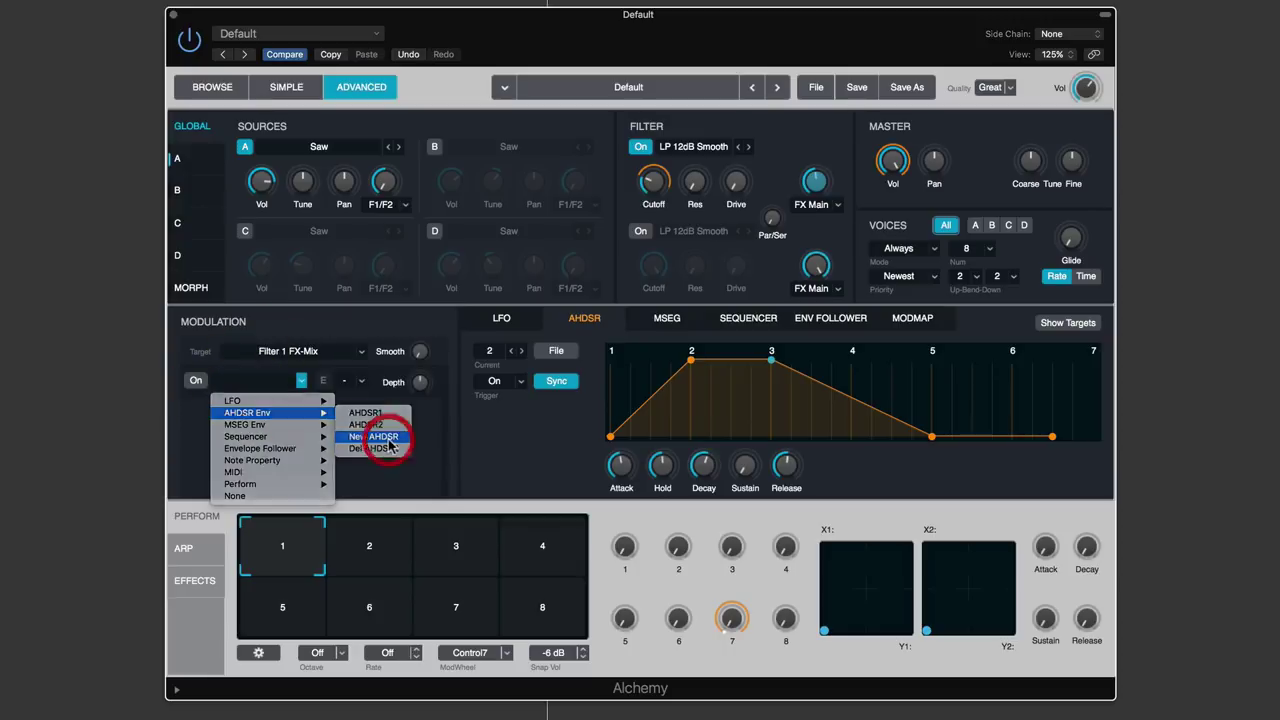
Inspect which targets envelopes 1 and 2 modulate
left_click(489, 351)
left_click(495, 368)
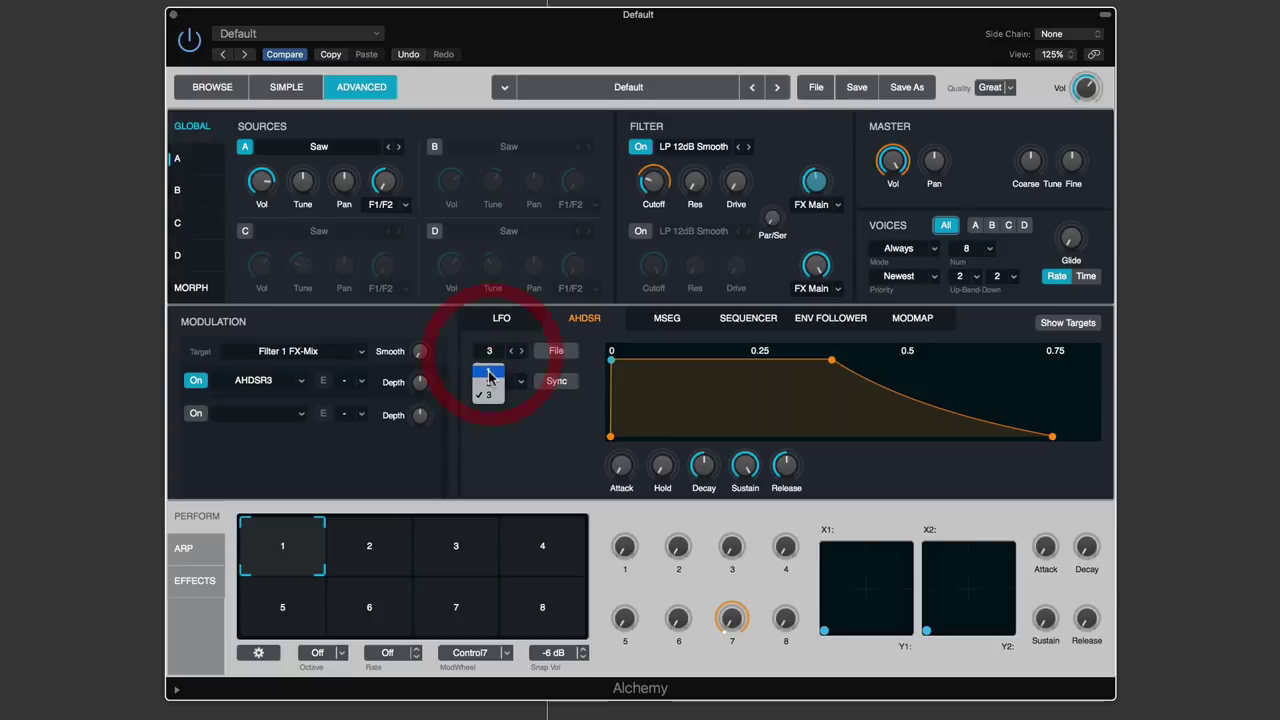
left_click(1068, 324)
left_click(1068, 323)
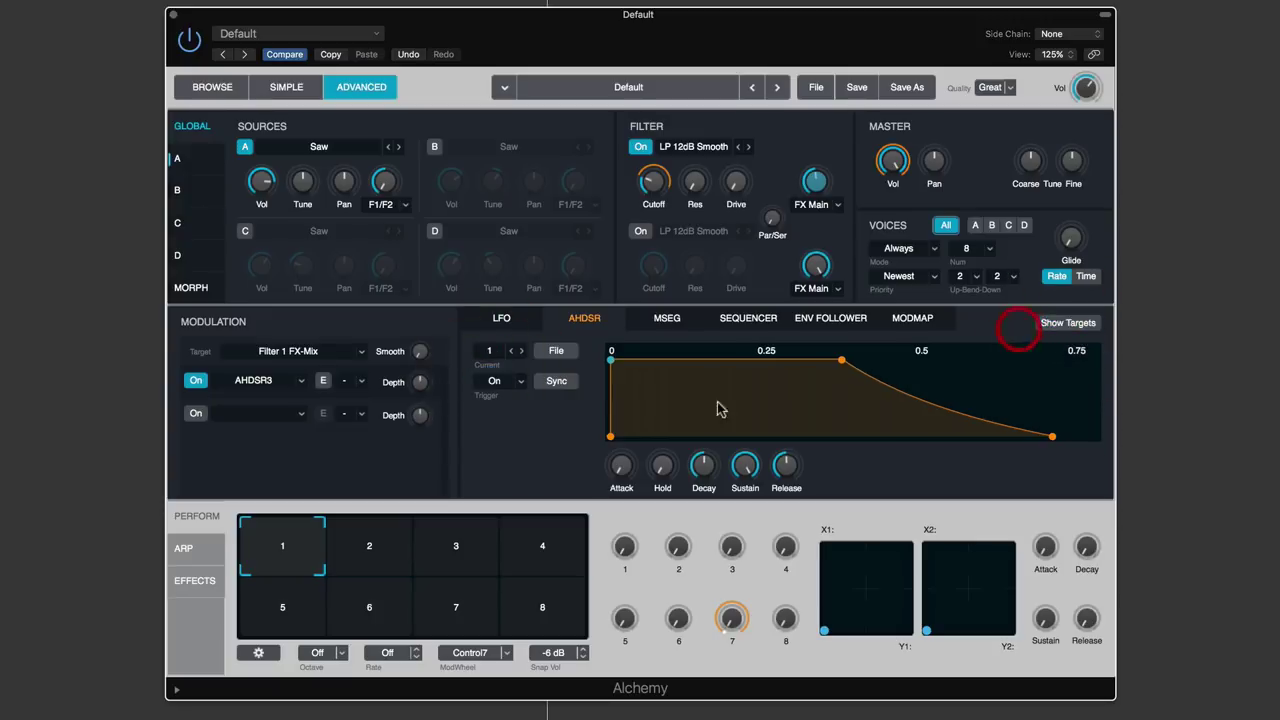
left_click(495, 352)
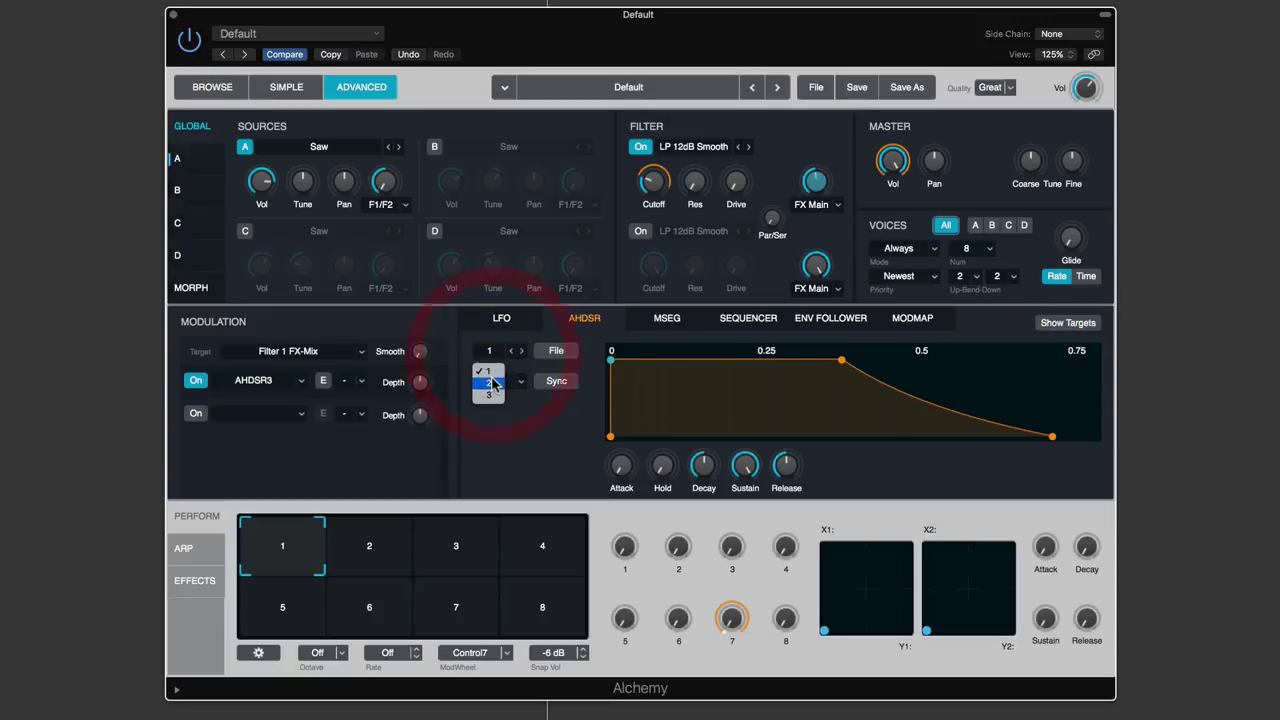
left_click(488, 380)
left_click(1061, 325)
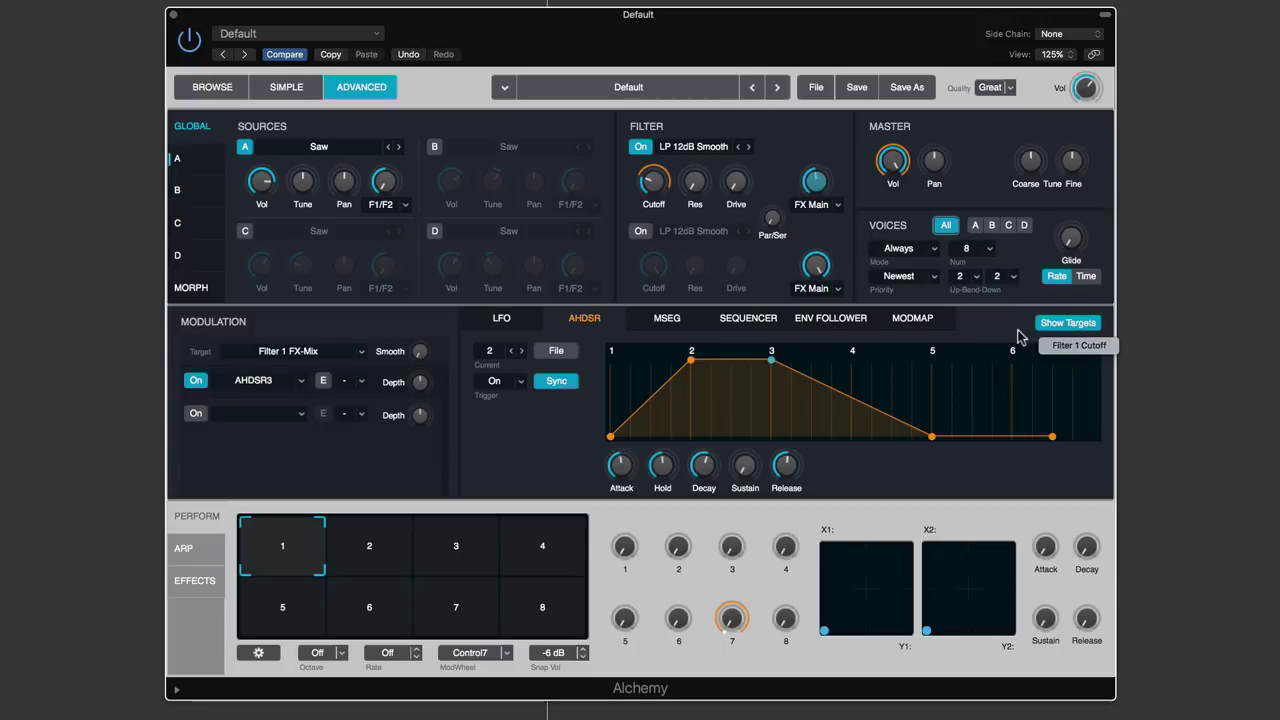
left_click(985, 335)
Return to envelope 3, set the FX-Mix depth to 65.4 % and lengthen its attack
left_click(492, 358)
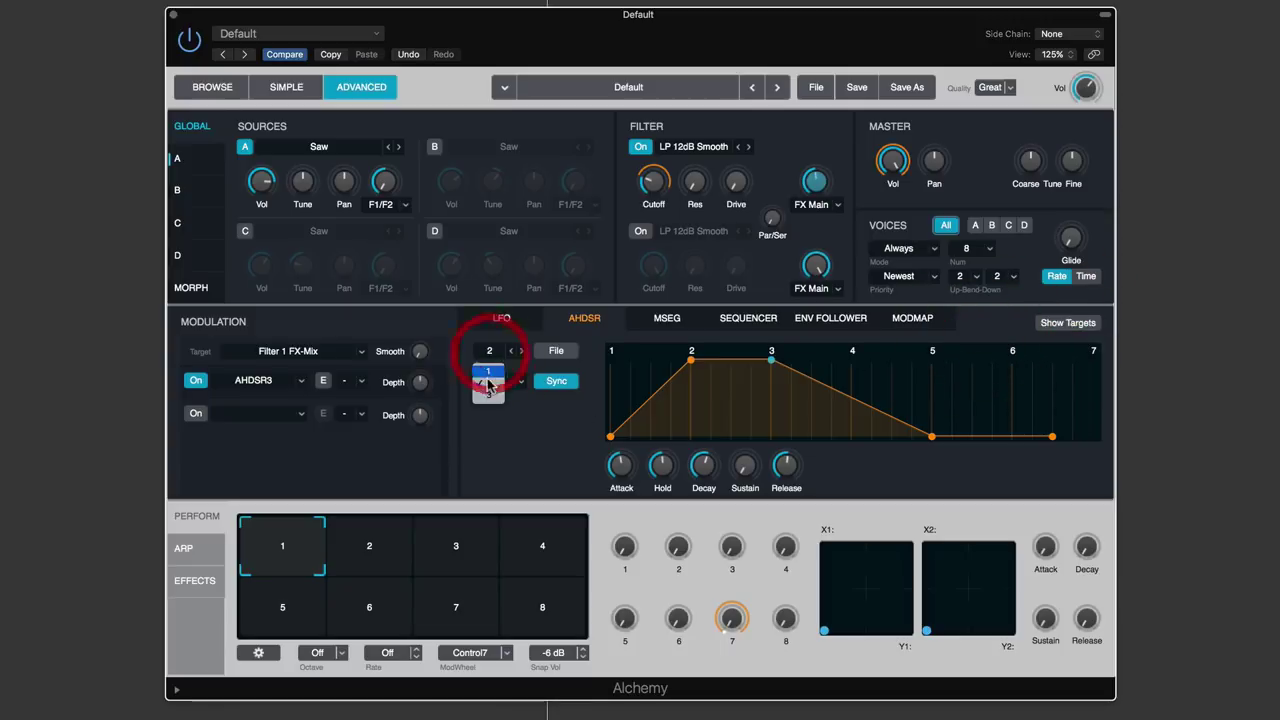
left_click(490, 398)
left_click(1072, 324)
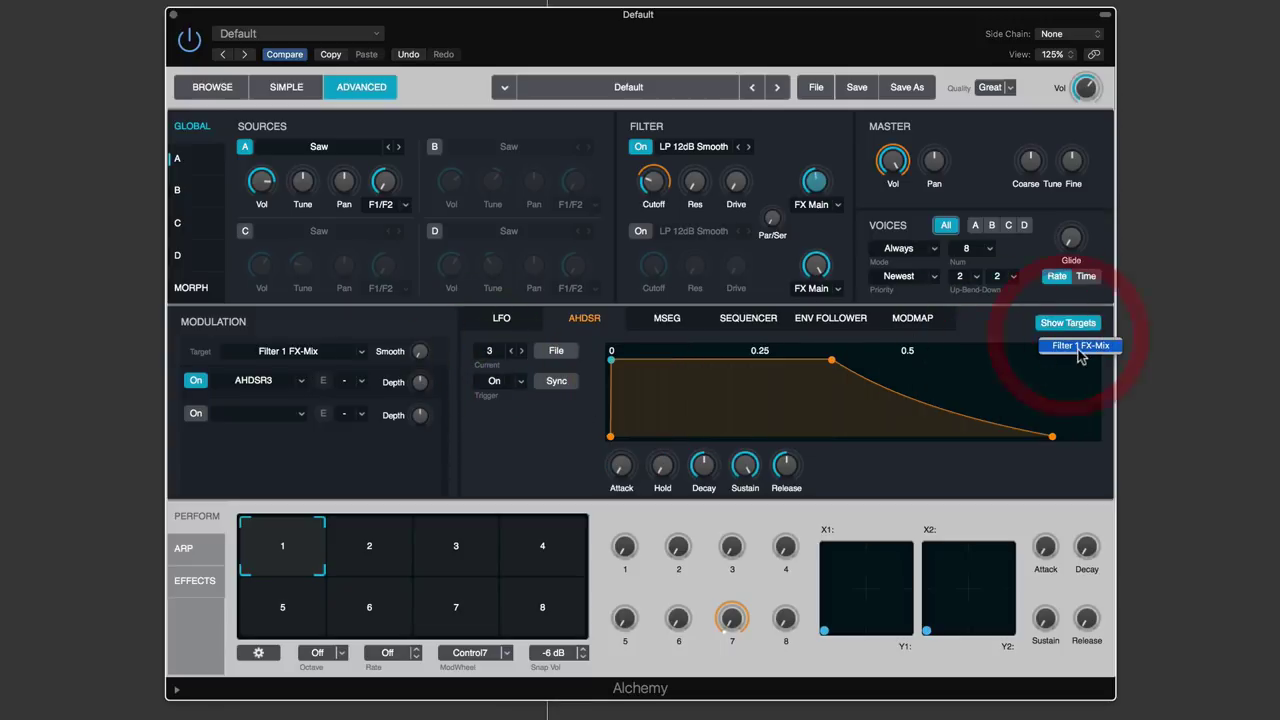
left_click(1000, 337)
left_click_drag(421, 381, 470, 322)
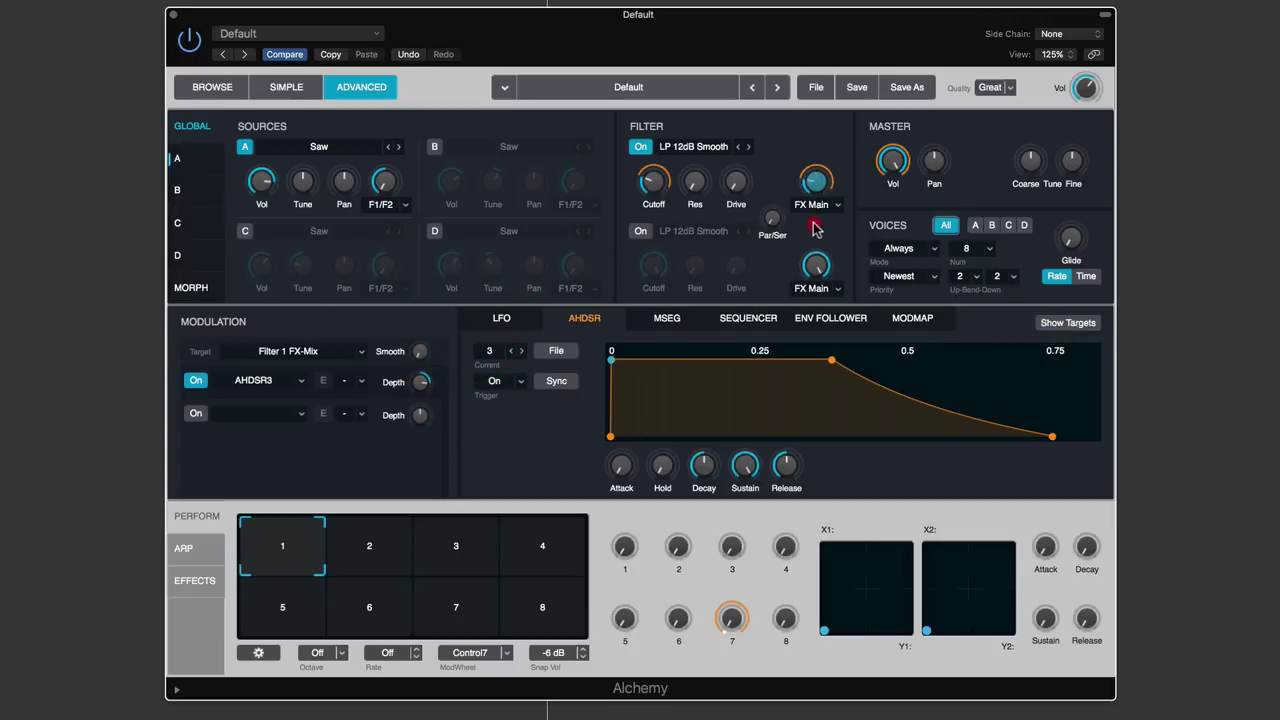
left_click_drag(611, 362, 667, 418)
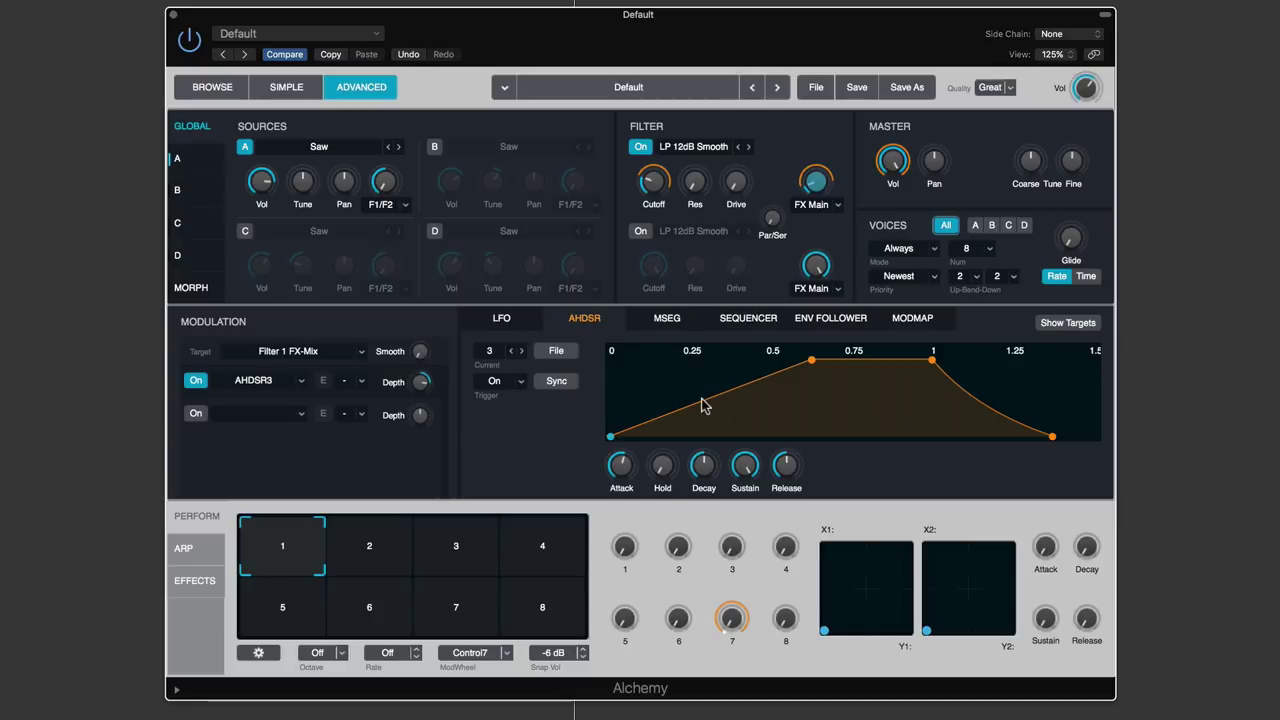
Delete AHDSR3 via the AHDSR Env source submenu, then reopen the source list
left_click(258, 380)
mouse_move(258, 412)
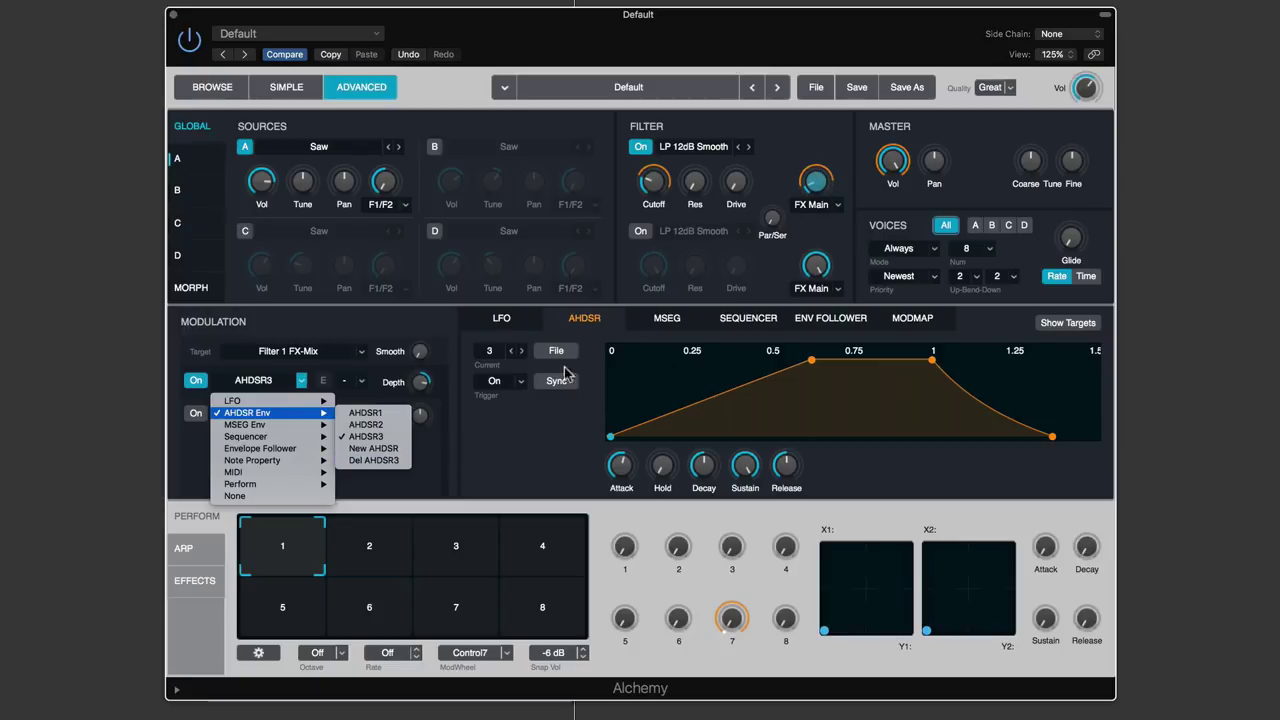
left_click(373, 460)
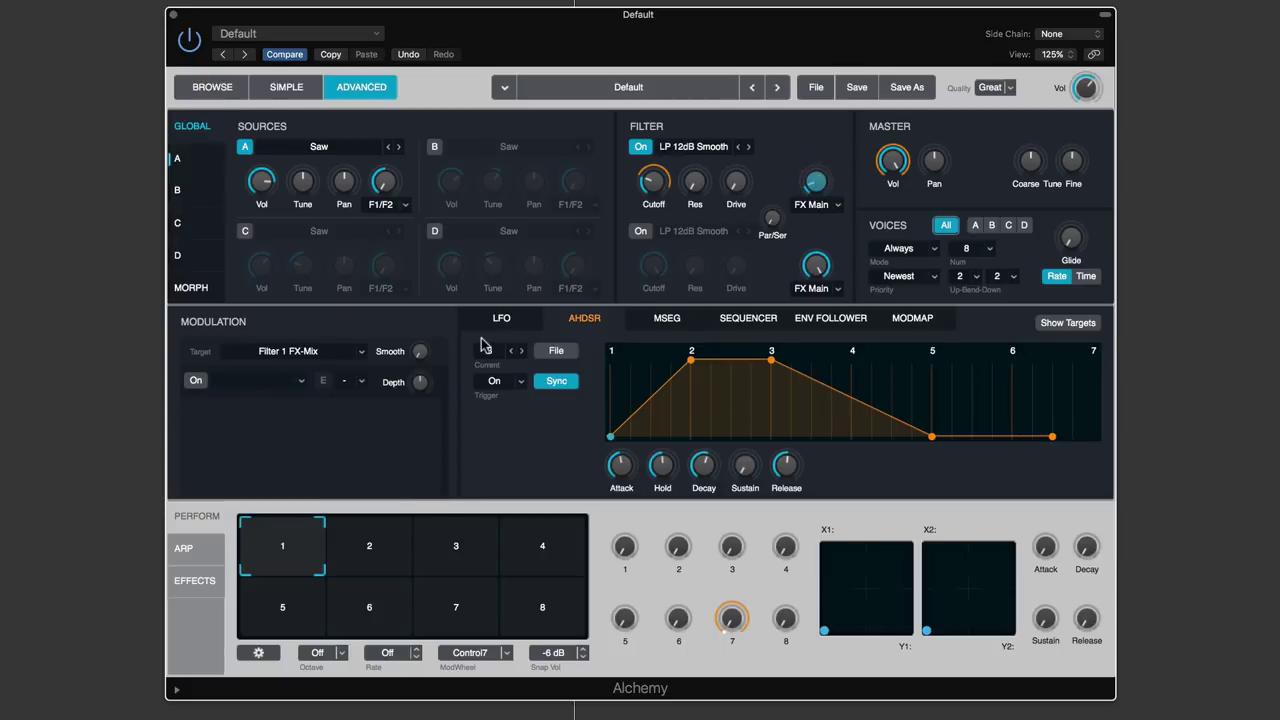
left_click(272, 383)
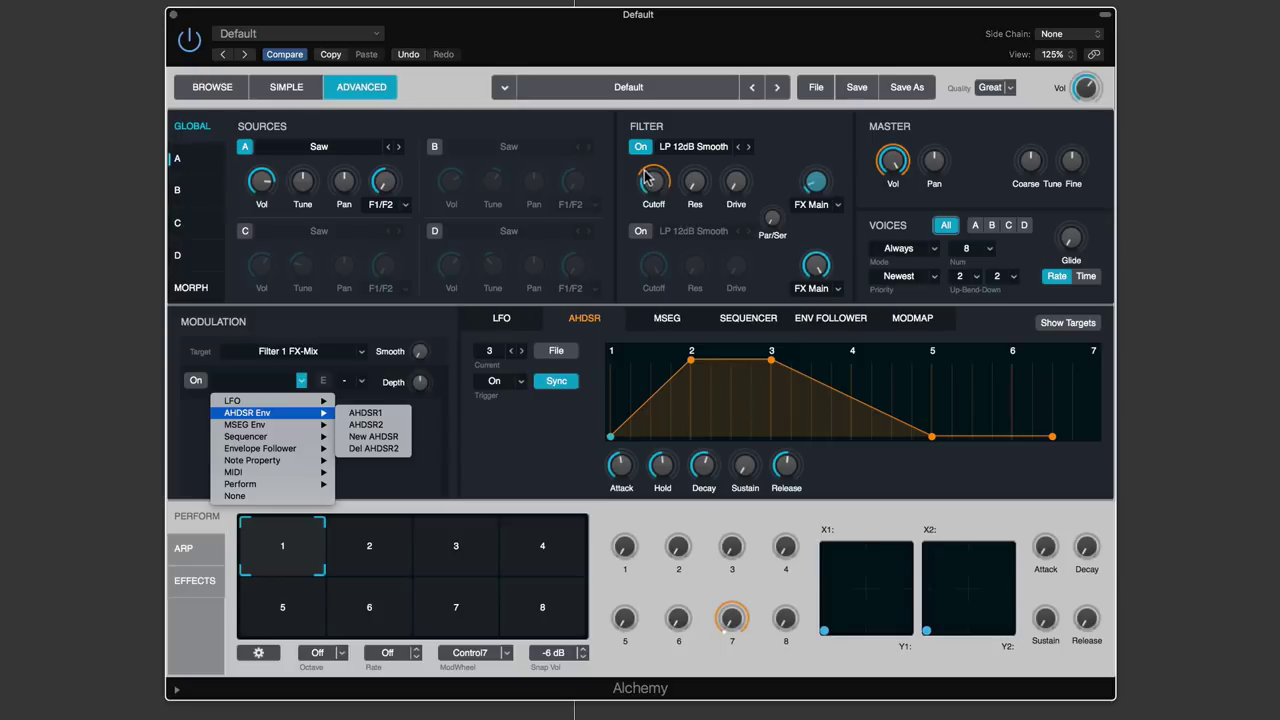
Remove AHDSR2 as Filter 1 Cutoff's modulation source and raise the cutoff to 2744 Hz
left_click(537, 443)
mouse_move(652, 182)
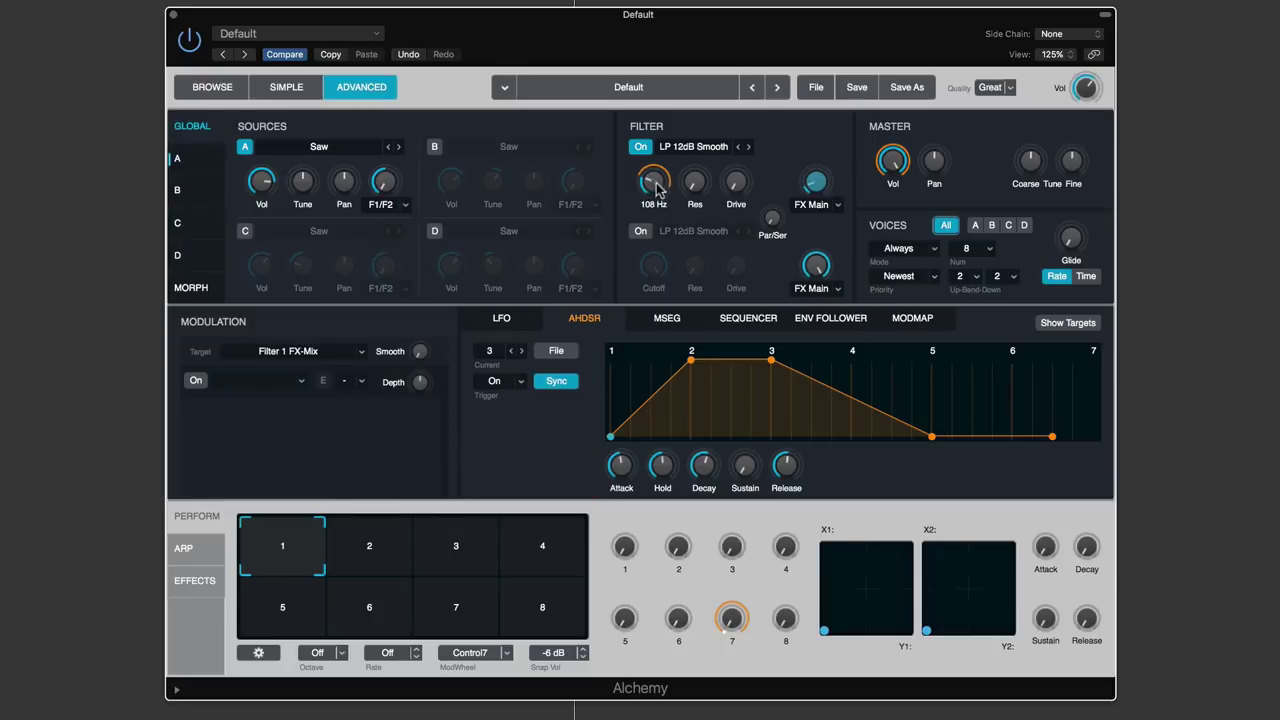
left_click(655, 183)
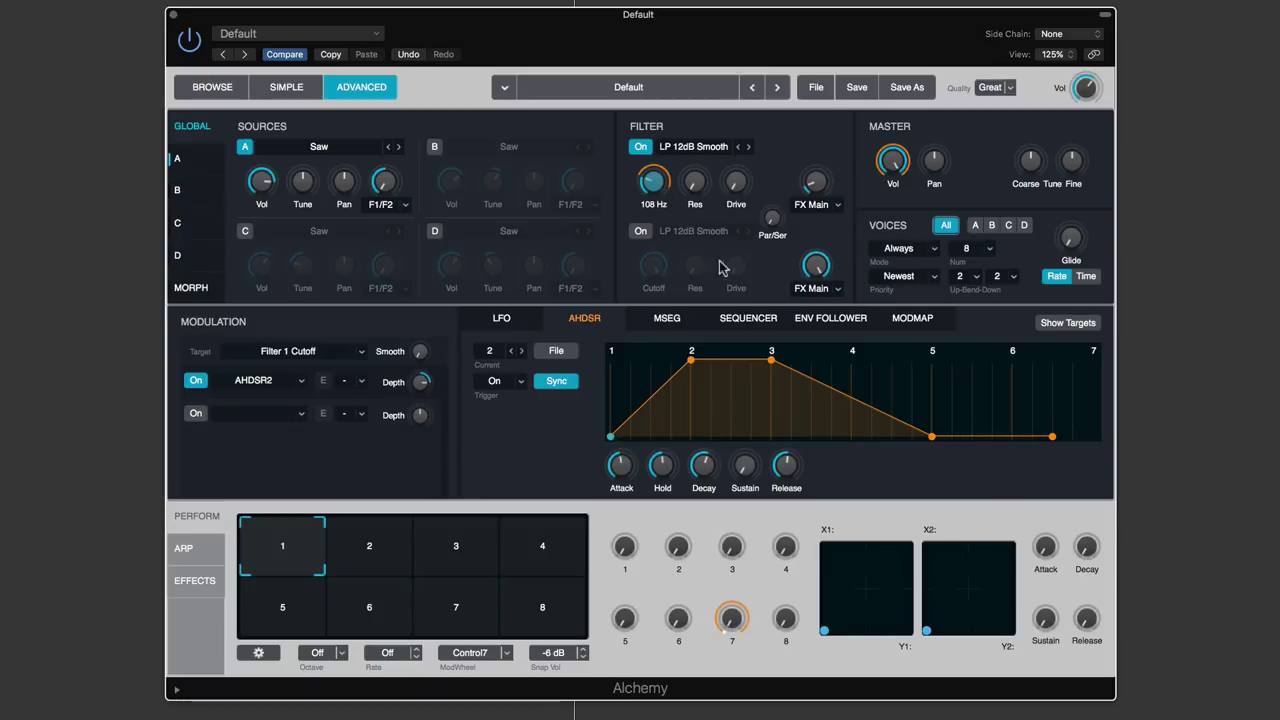
left_click(263, 384)
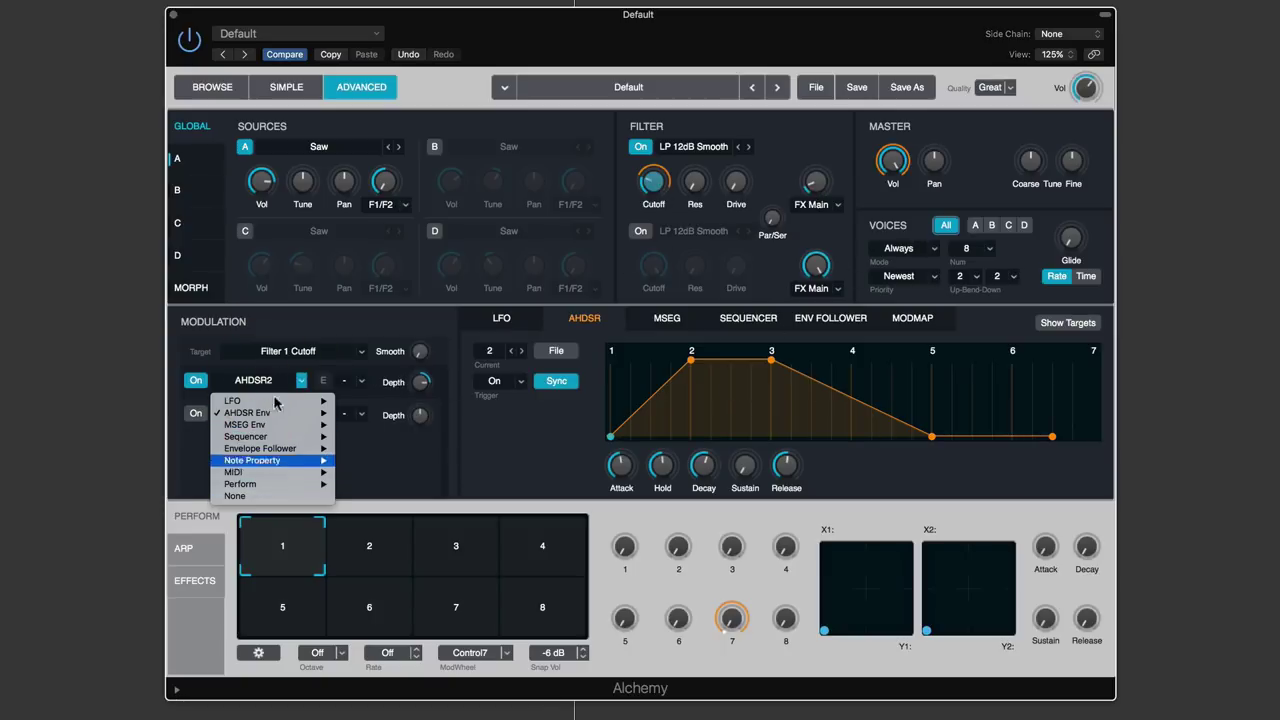
left_click(245, 496)
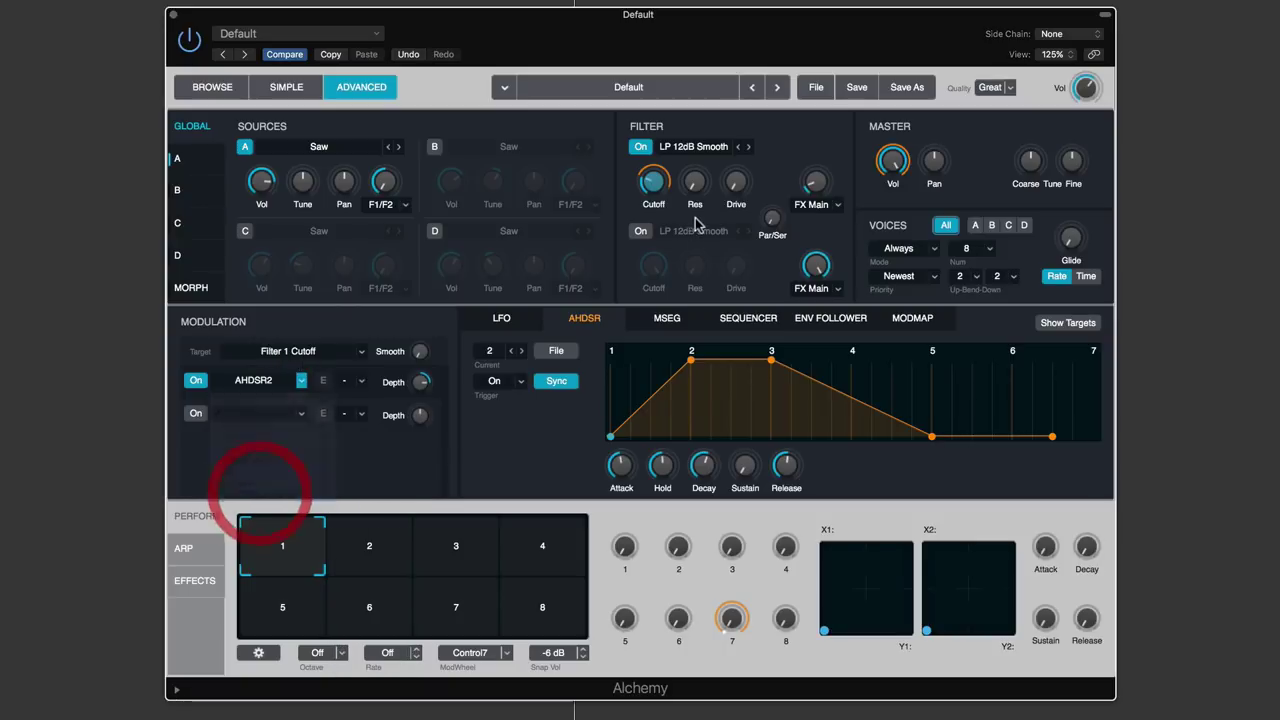
left_click_drag(652, 185, 651, 129)
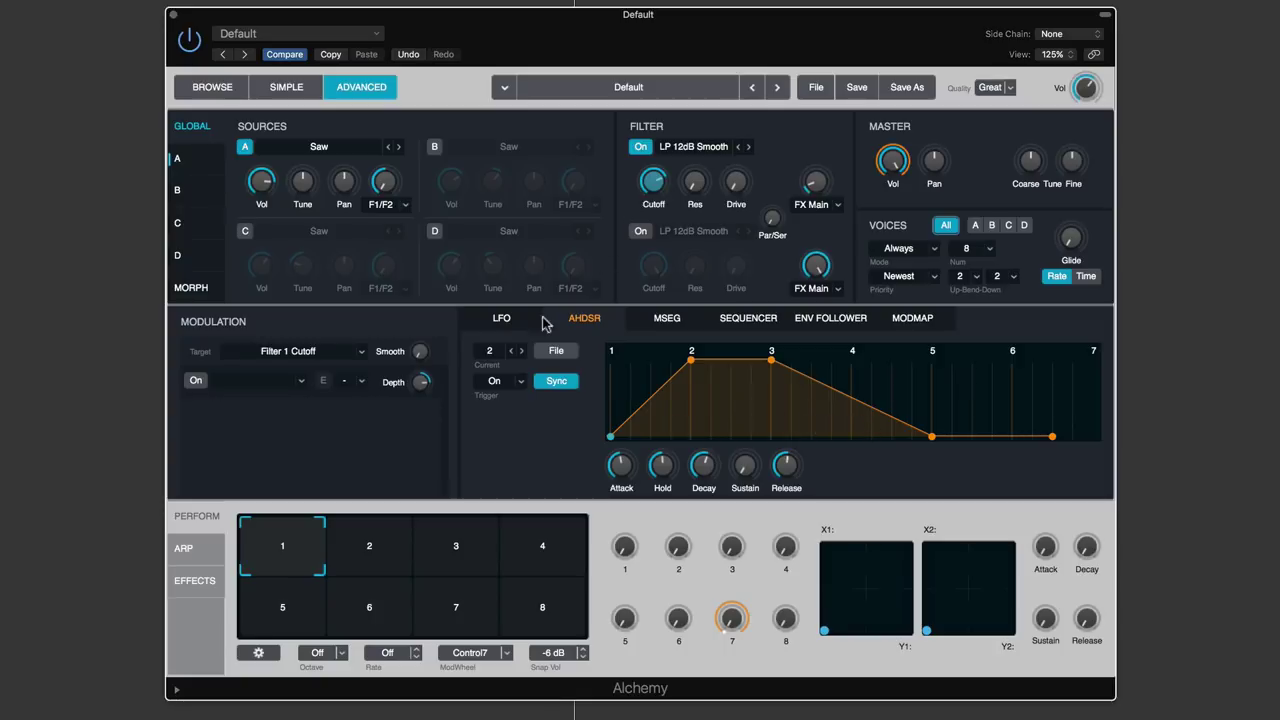
Delete the AHDSR2 envelope and show the Master Vol knob's modulation
mouse_move(660, 185)
left_click(285, 381)
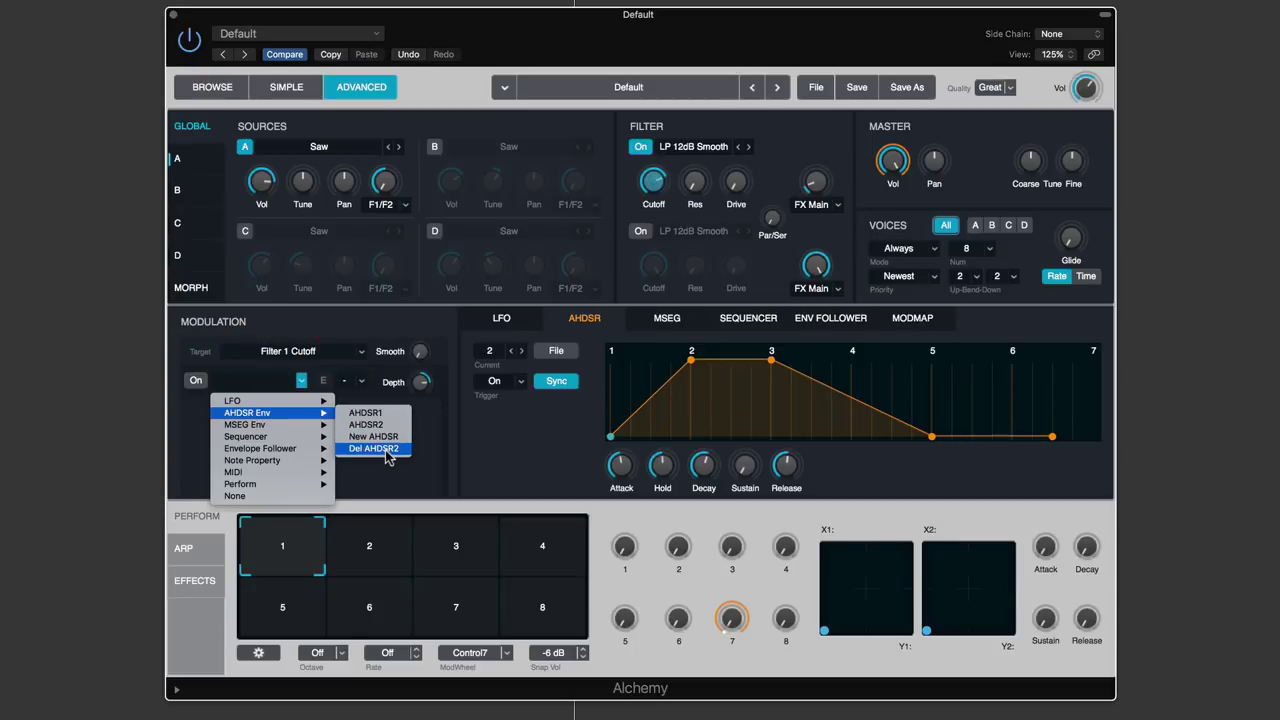
left_click(393, 453)
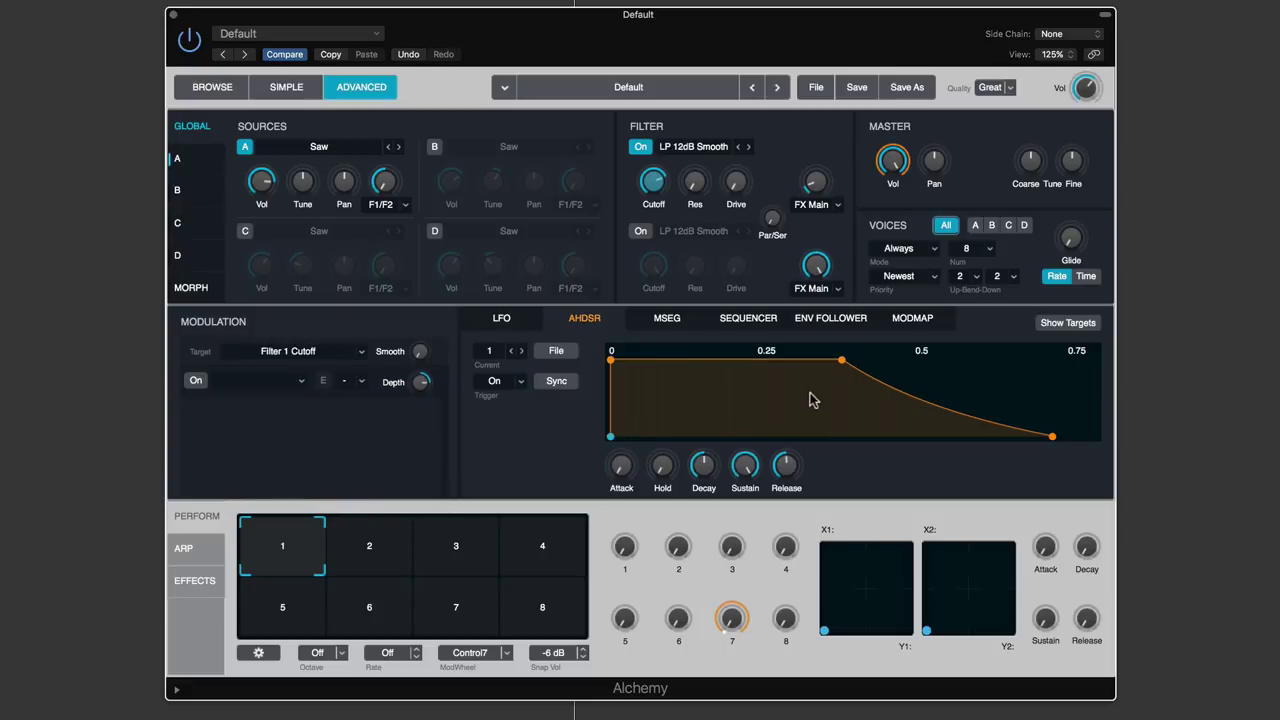
left_click(897, 160)
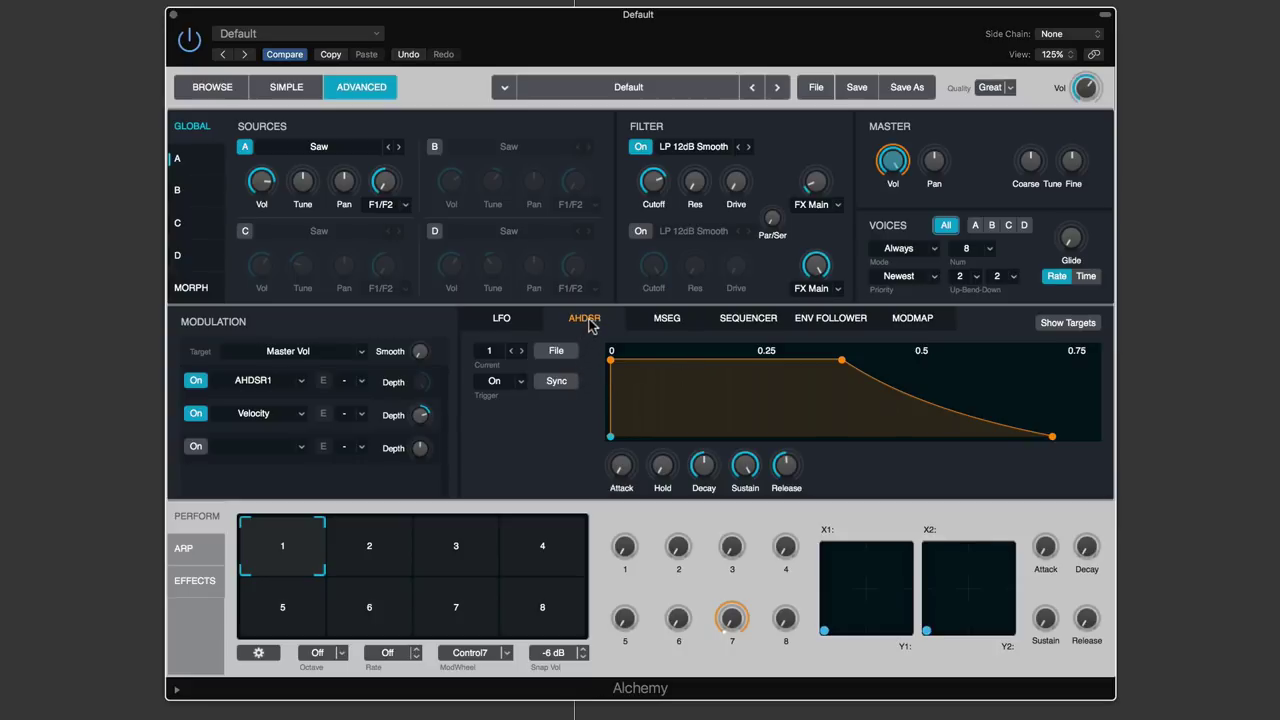
Randomize the AHDSR1 envelope shape several times from its File menu
left_click(556, 350)
left_click(516, 325)
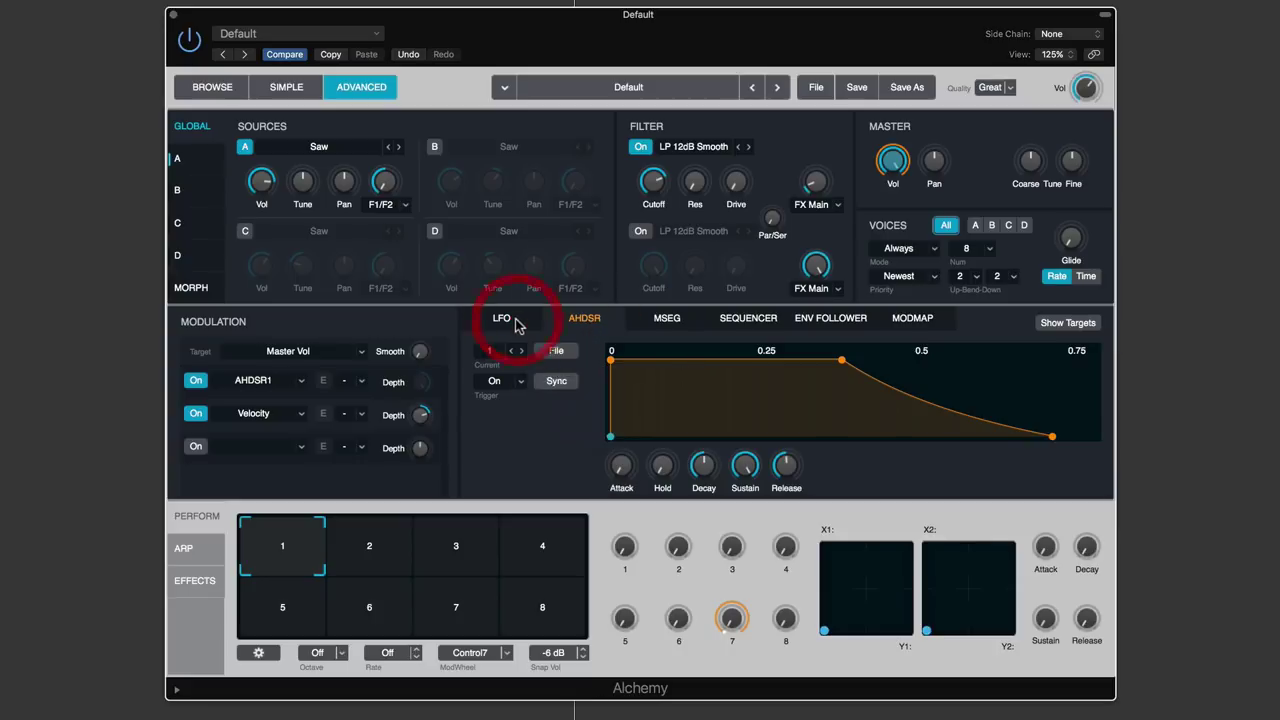
left_click(585, 318)
left_click(556, 351)
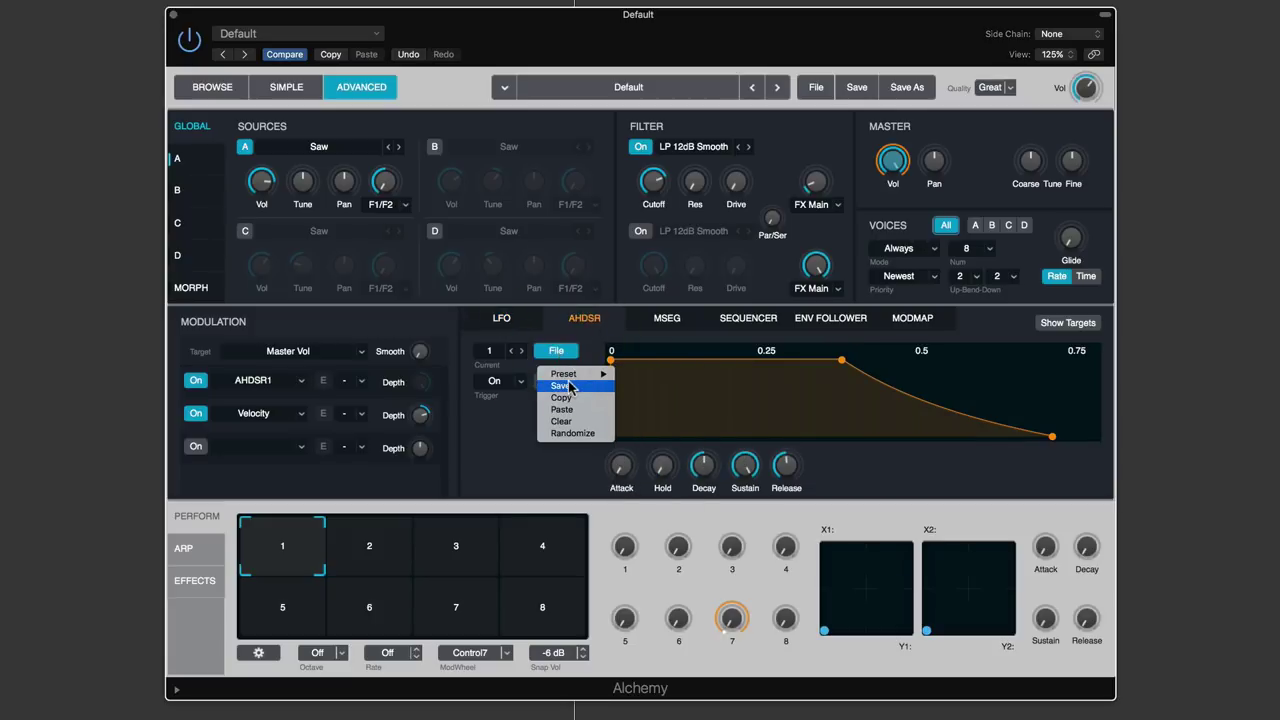
left_click(572, 433)
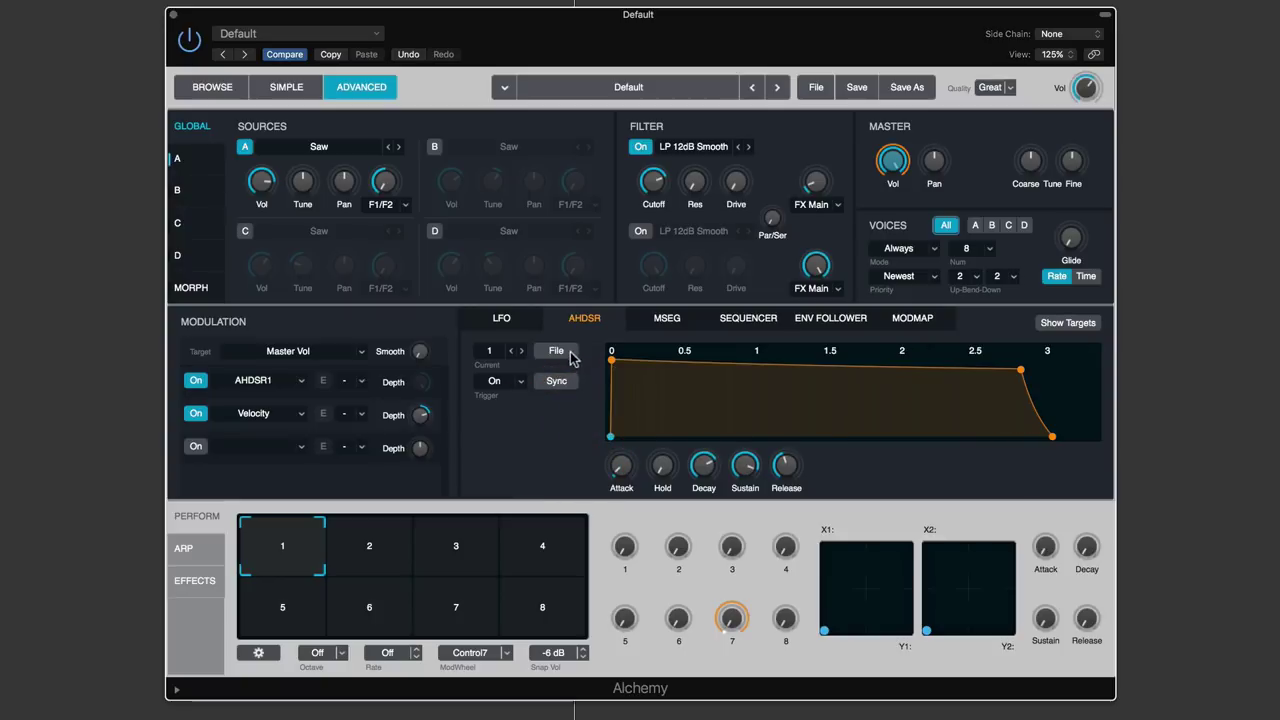
left_click(556, 351)
left_click(572, 433)
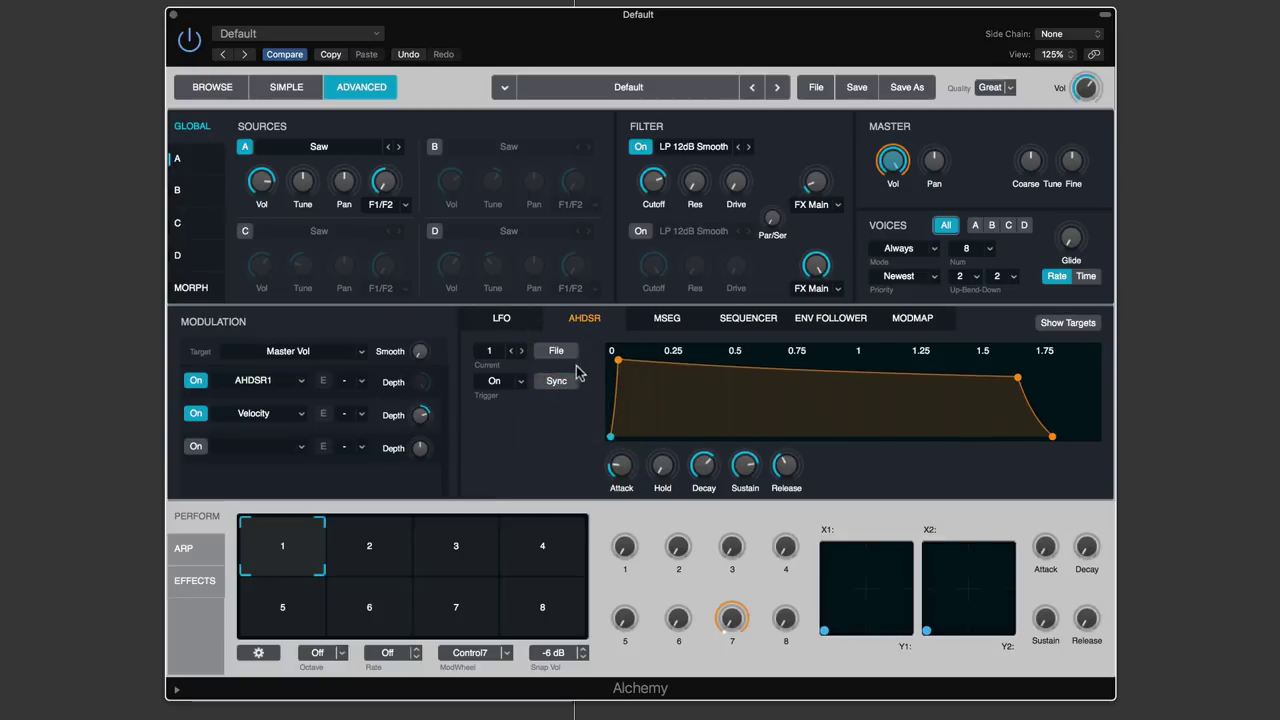
left_click(556, 351)
left_click(565, 433)
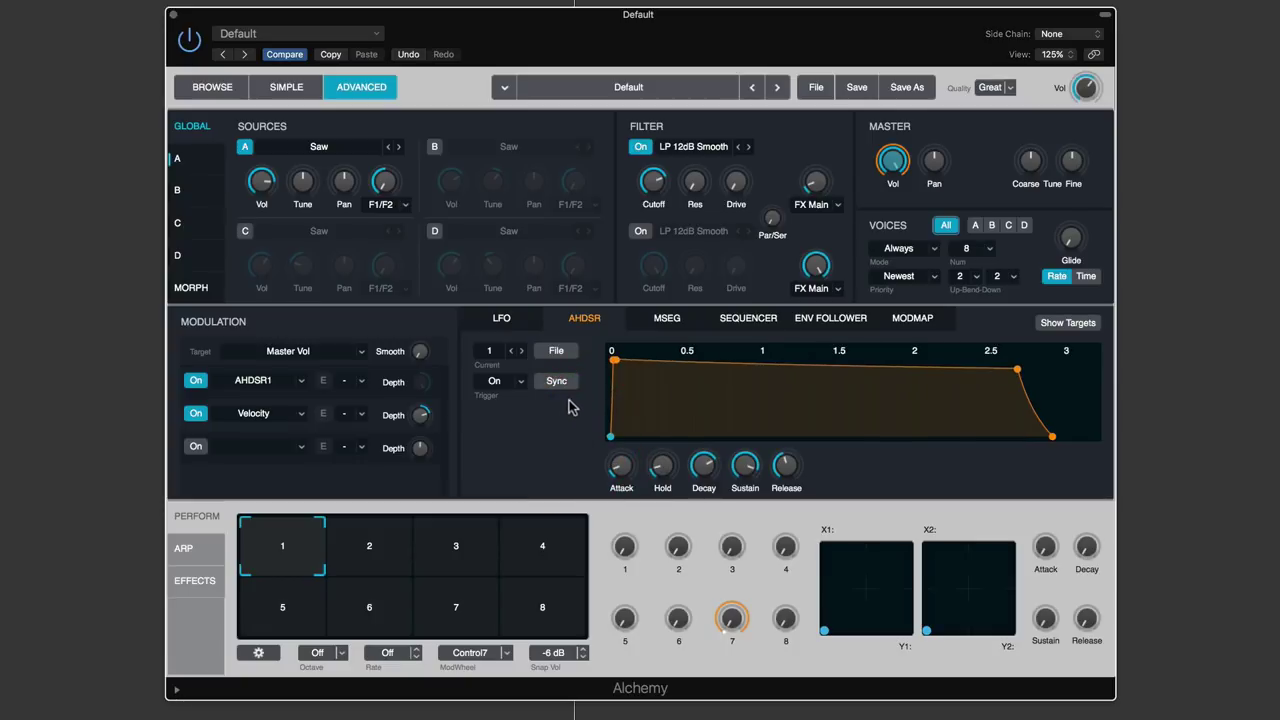
left_click(557, 351)
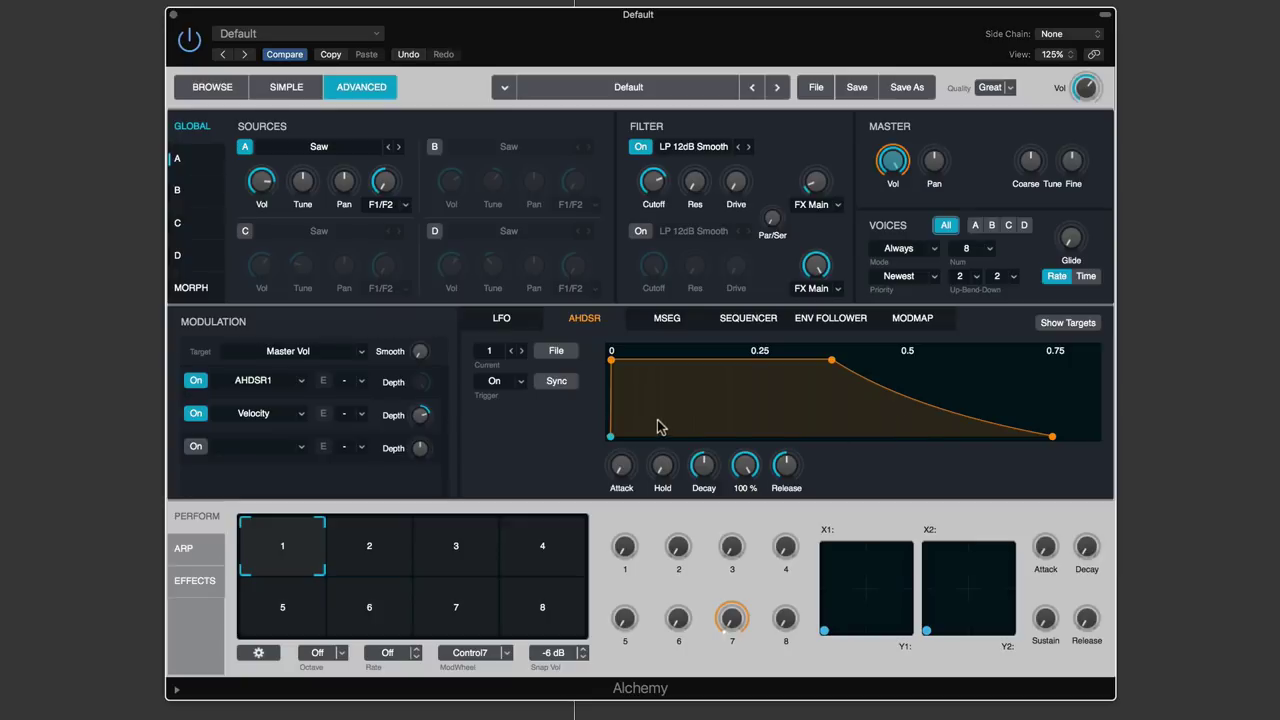
Toggle AHDSR1's tempo sync on and back off, keep Trigger On, and view the MSEG editor
left_click(557, 382)
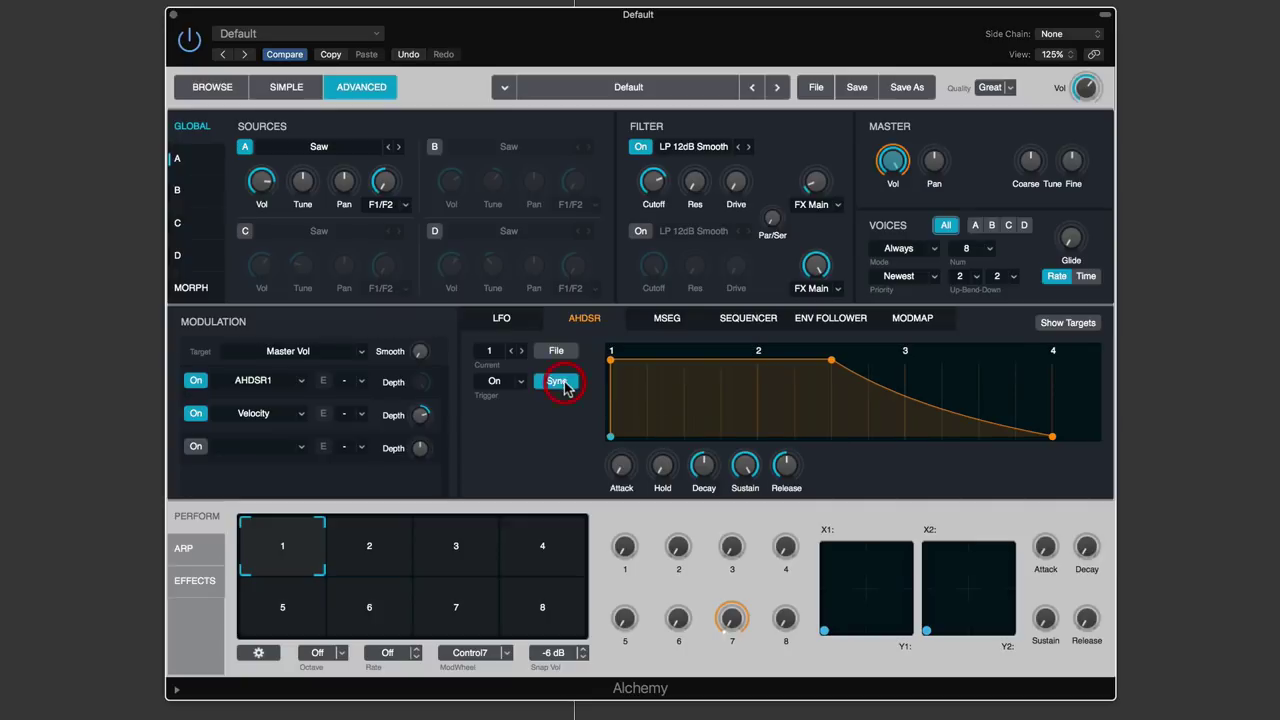
left_click(557, 382)
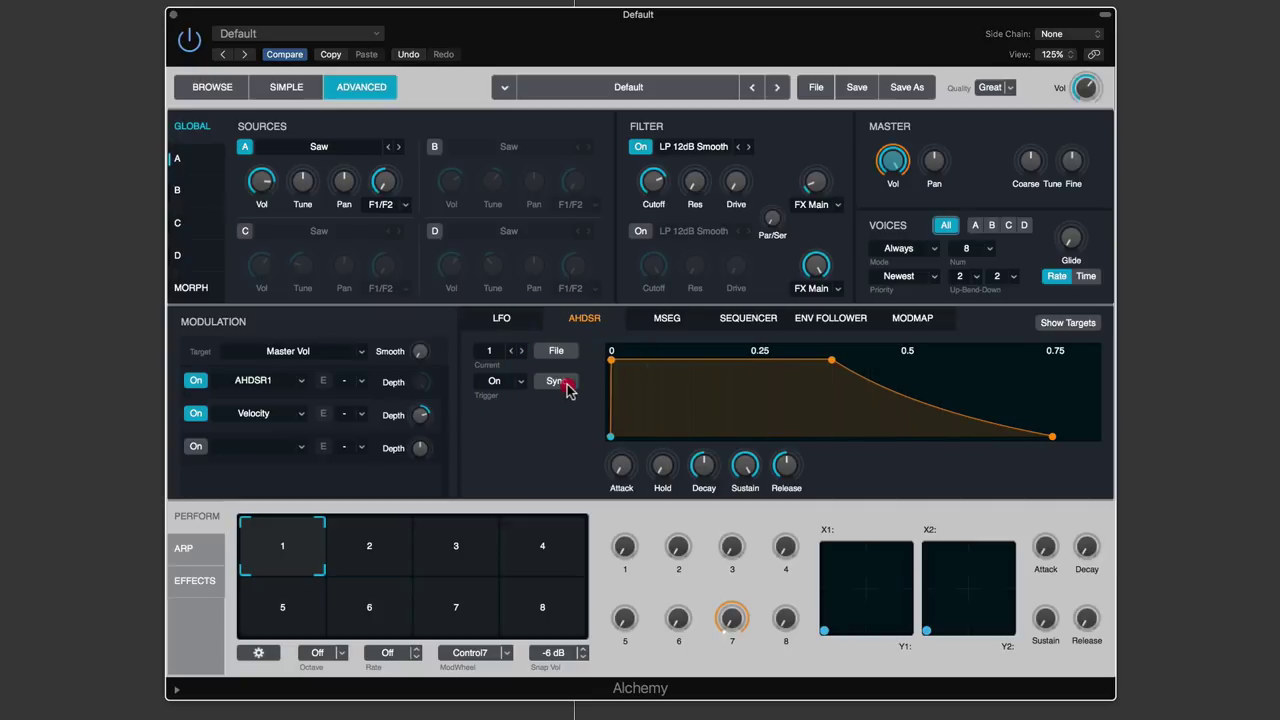
left_click(497, 385)
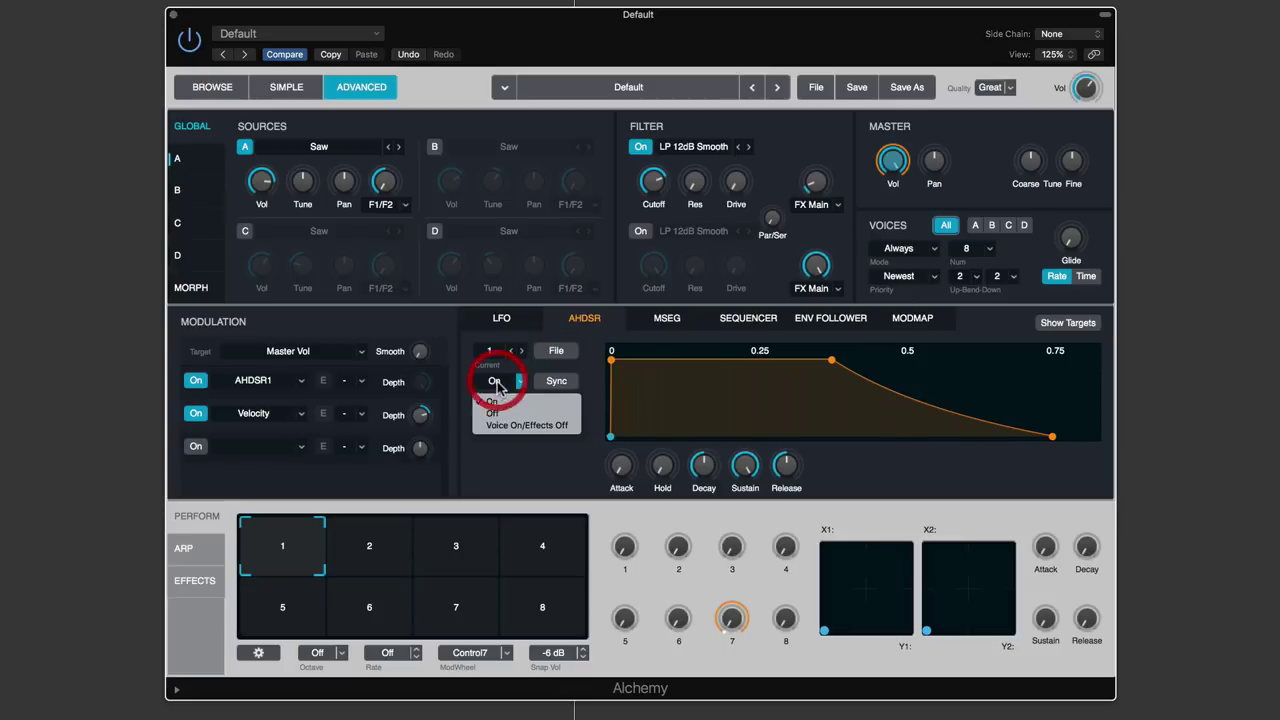
left_click(556, 453)
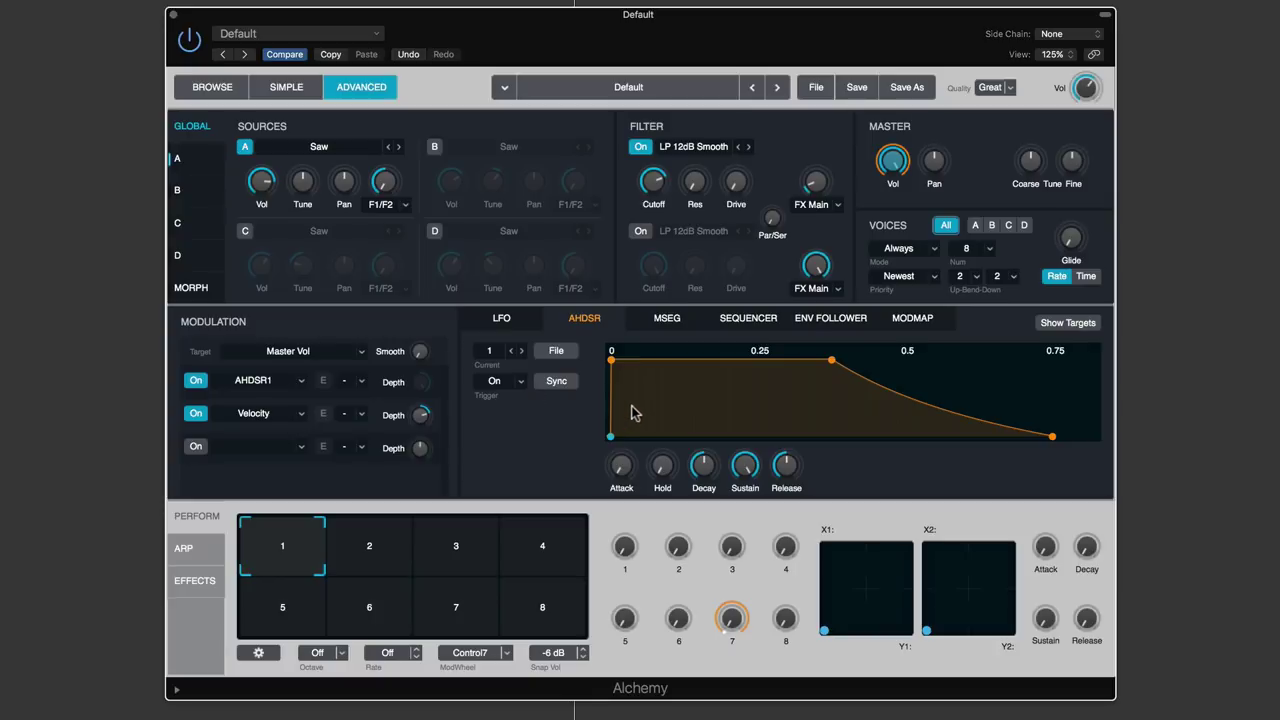
left_click(667, 318)
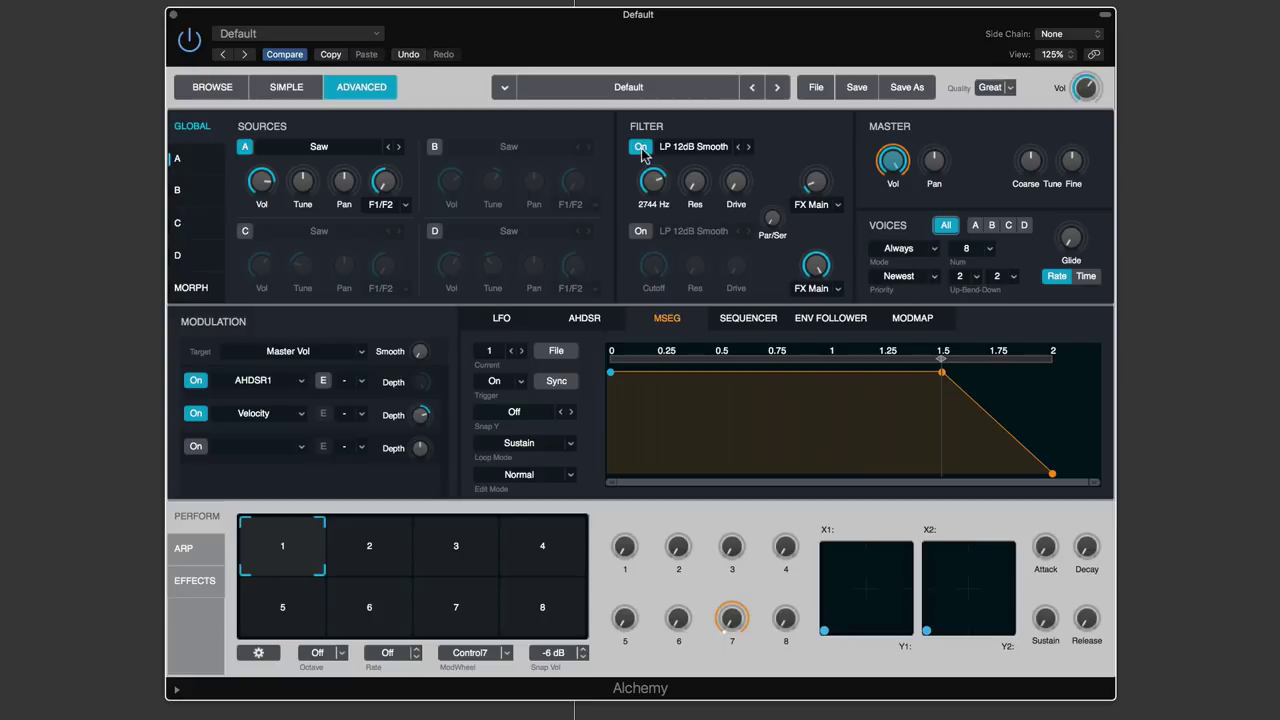
Select Filter 1 Cutoff and choose MSEG Env > MSEG1 as its modulation source
left_click(653, 184)
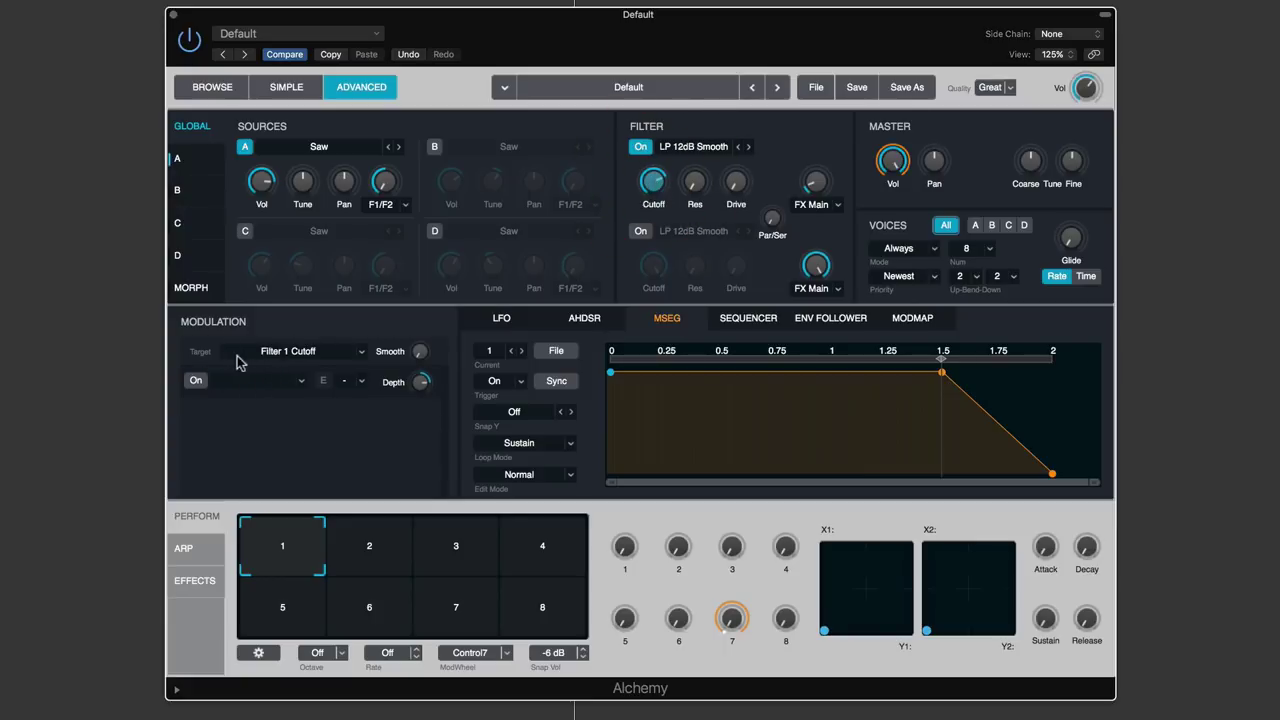
left_click(250, 382)
mouse_move(295, 424)
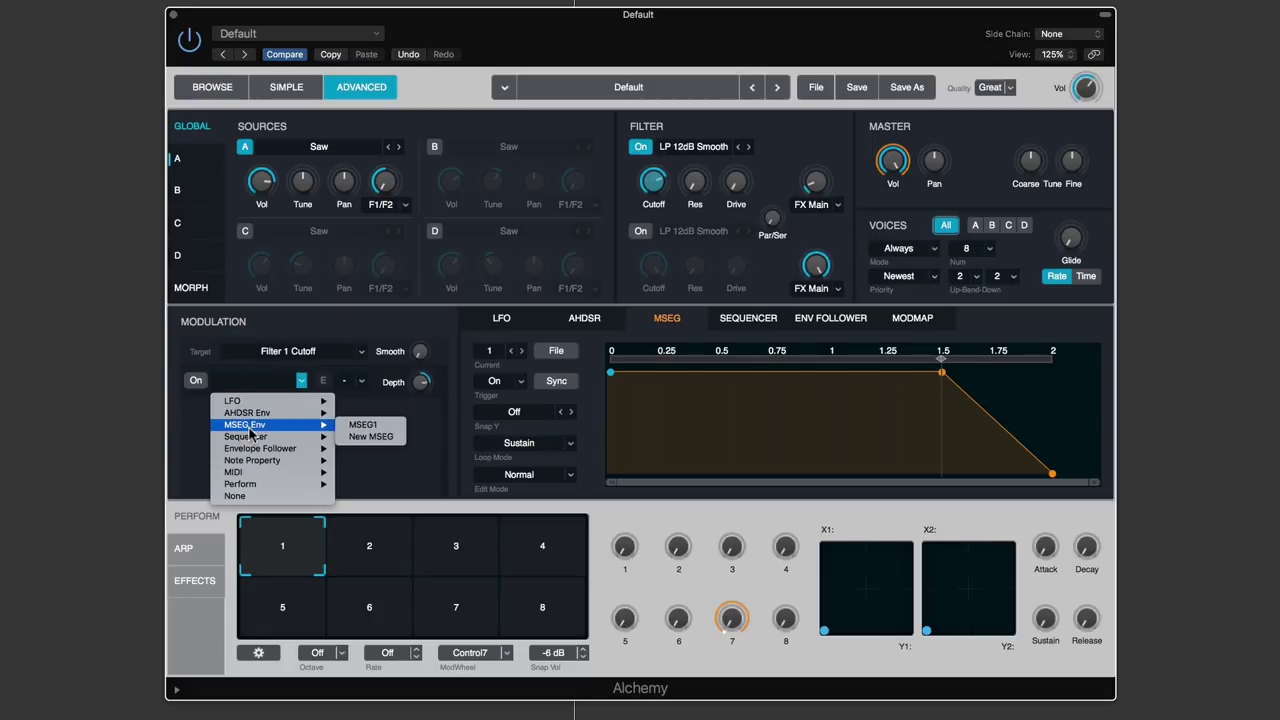
left_click(364, 426)
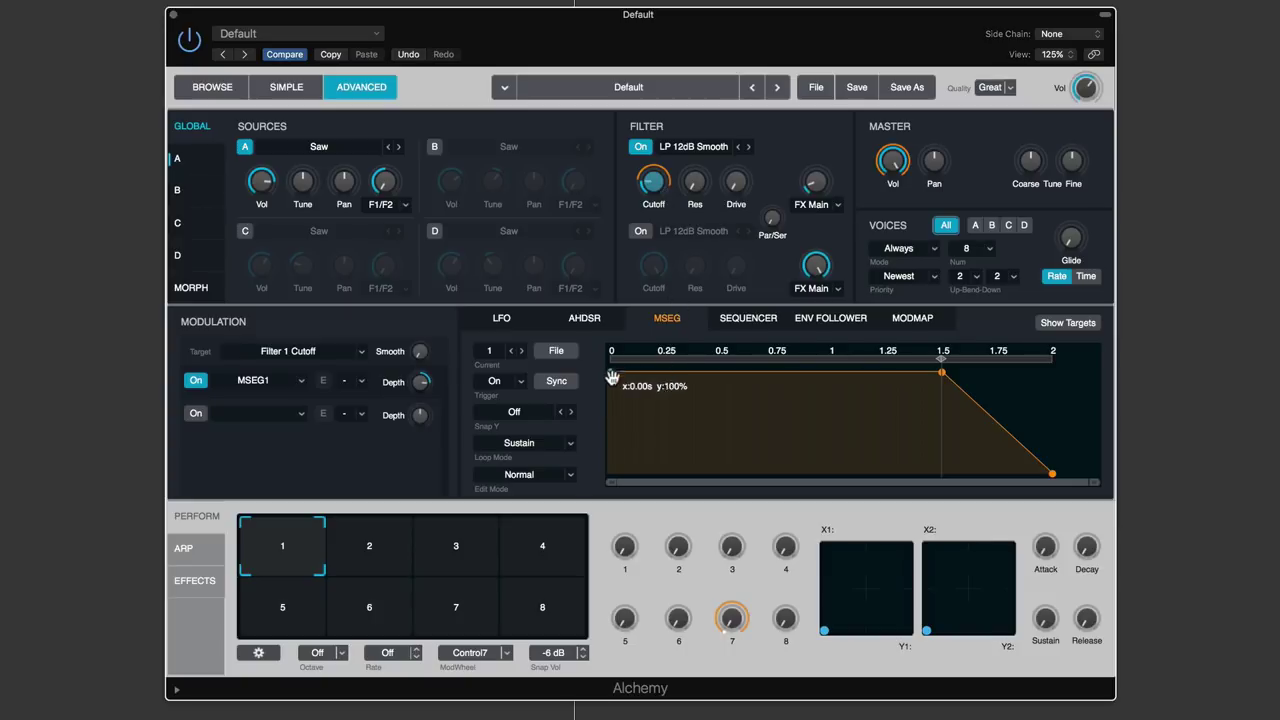
Add MSEG1 nodes forming three peaks with valleys, then bend the surrounding slopes into curves
left_click_drag(611, 377, 829, 443)
left_click(649, 390)
left_click(689, 456)
left_click(806, 446)
left_click(806, 446)
left_click(826, 376)
left_click_drag(895, 420, 862, 462)
left_click(868, 455)
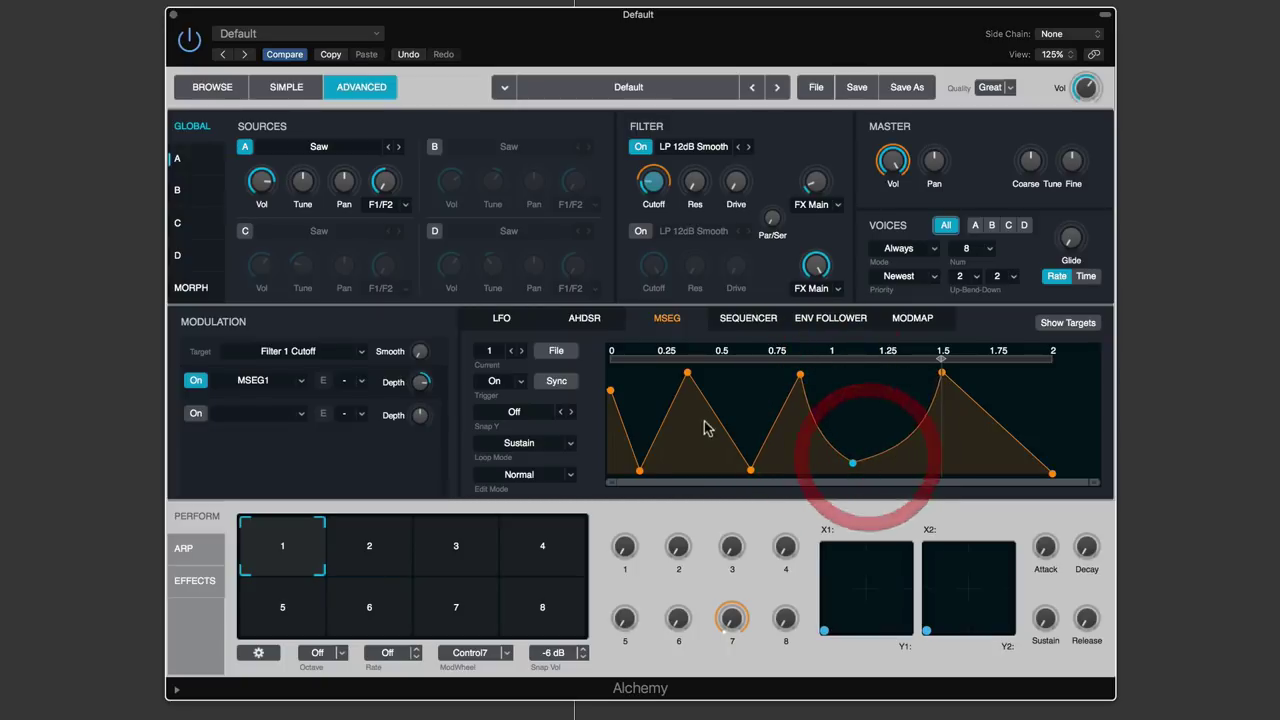
left_click_drag(704, 428, 678, 447)
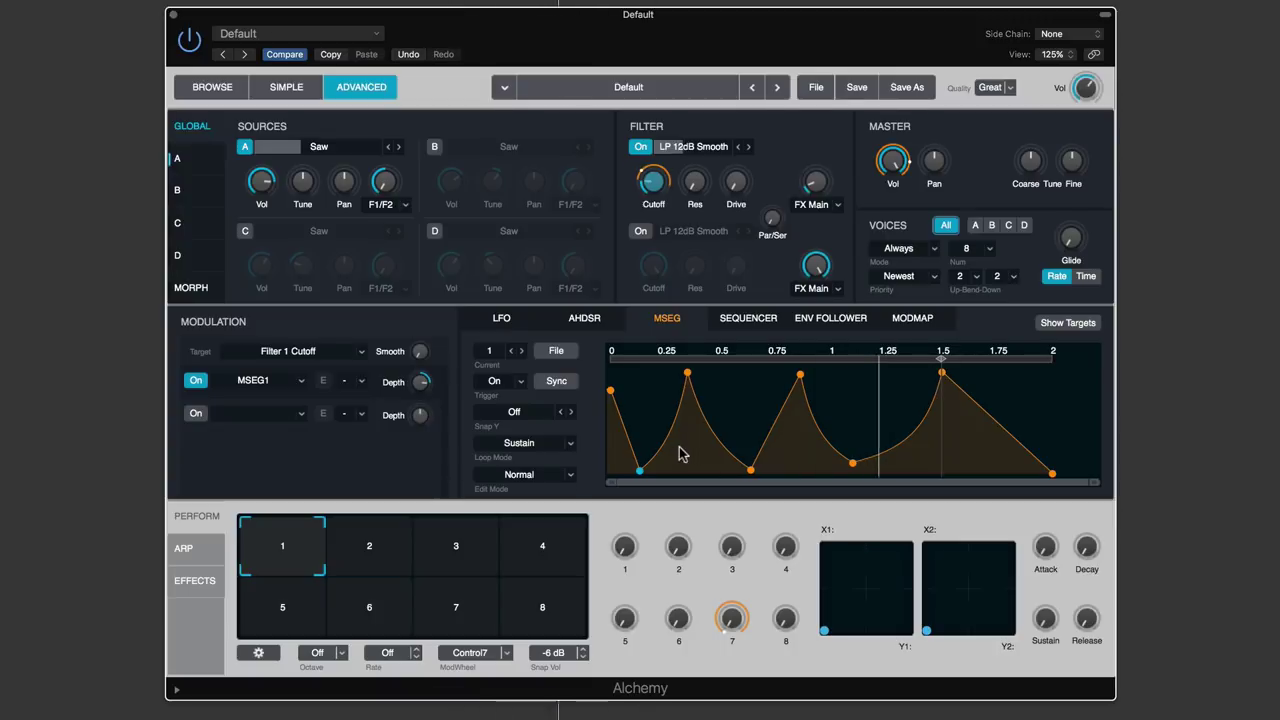
Randomize the MSEG1 envelope shape three times, then turn on tempo Sync
left_click(558, 352)
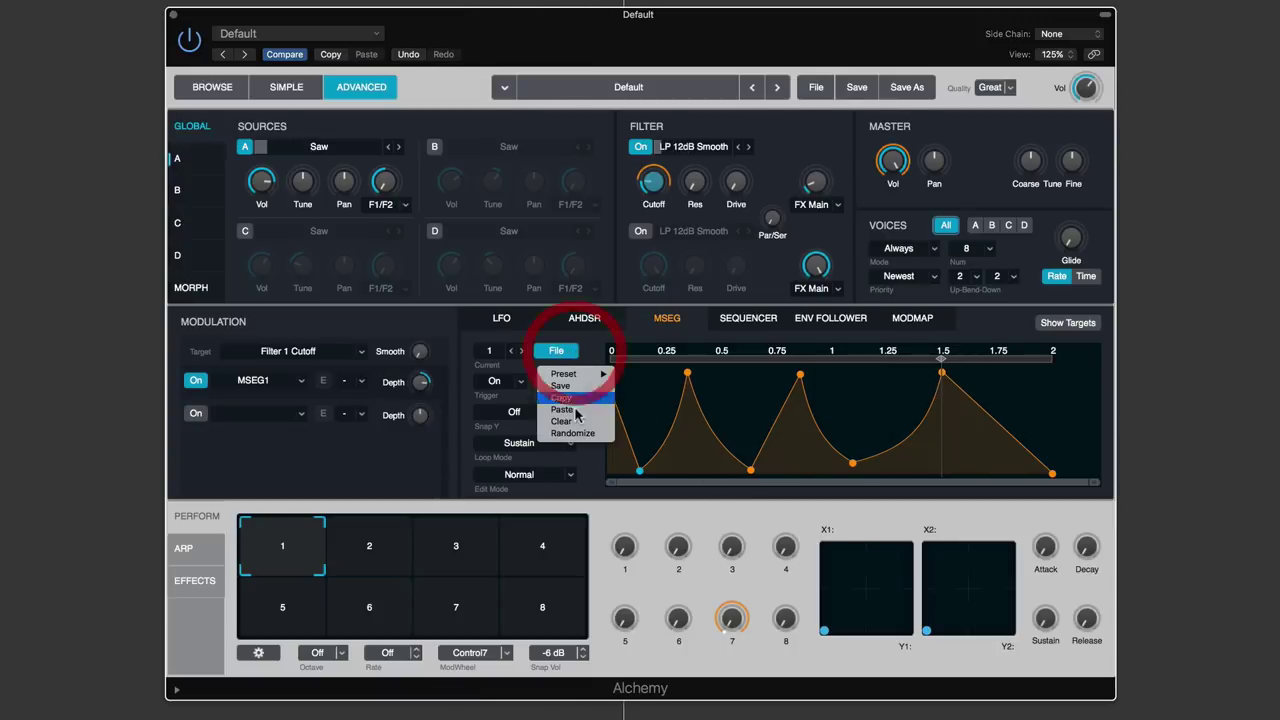
left_click(577, 434)
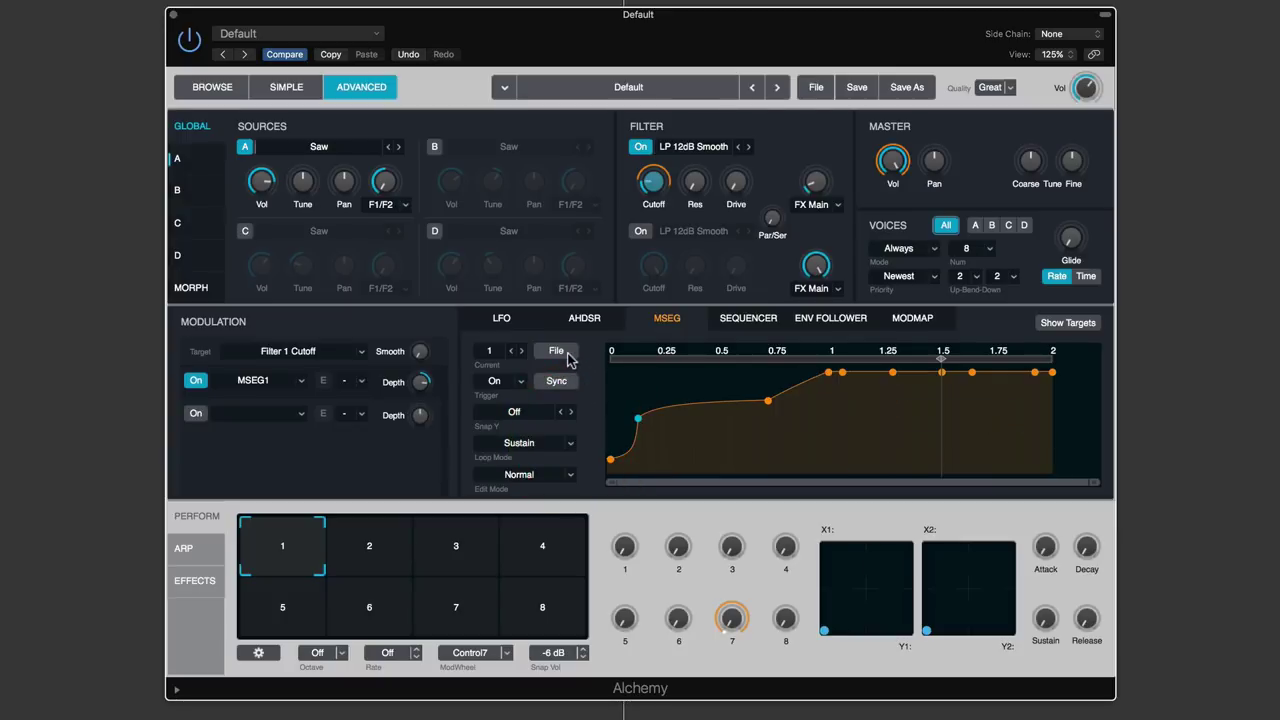
left_click(566, 352)
left_click(573, 433)
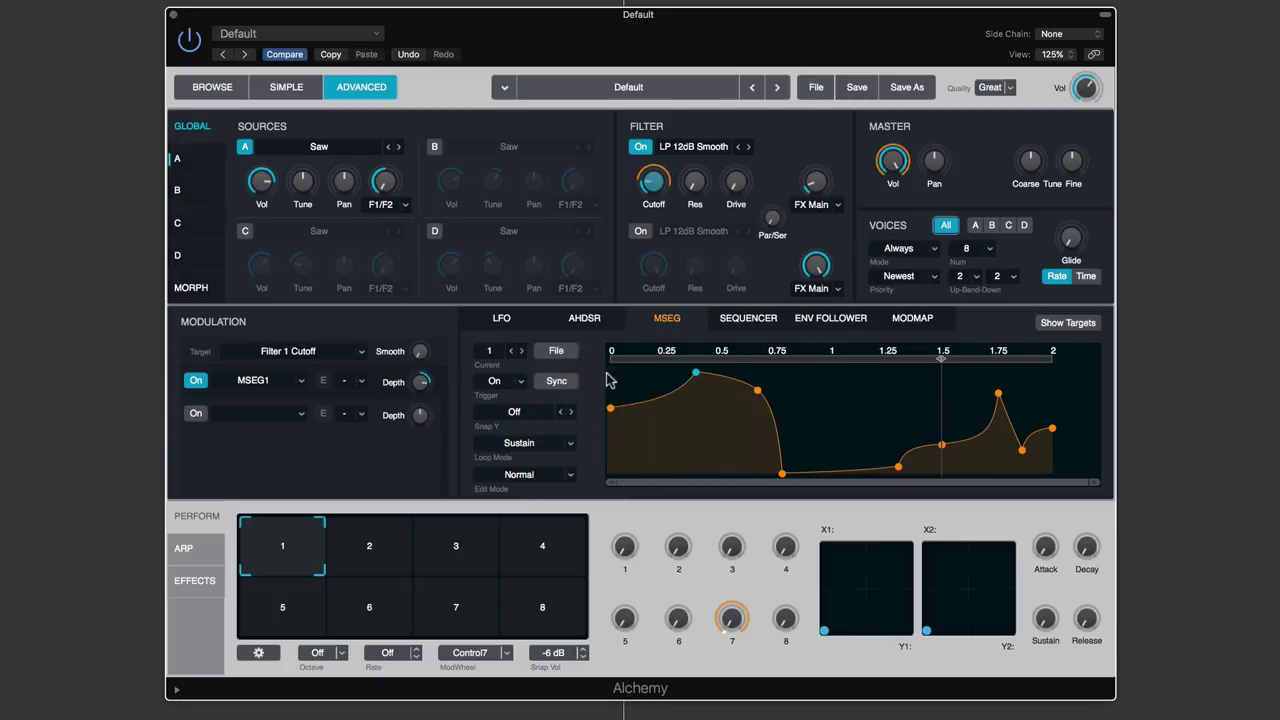
left_click(575, 355)
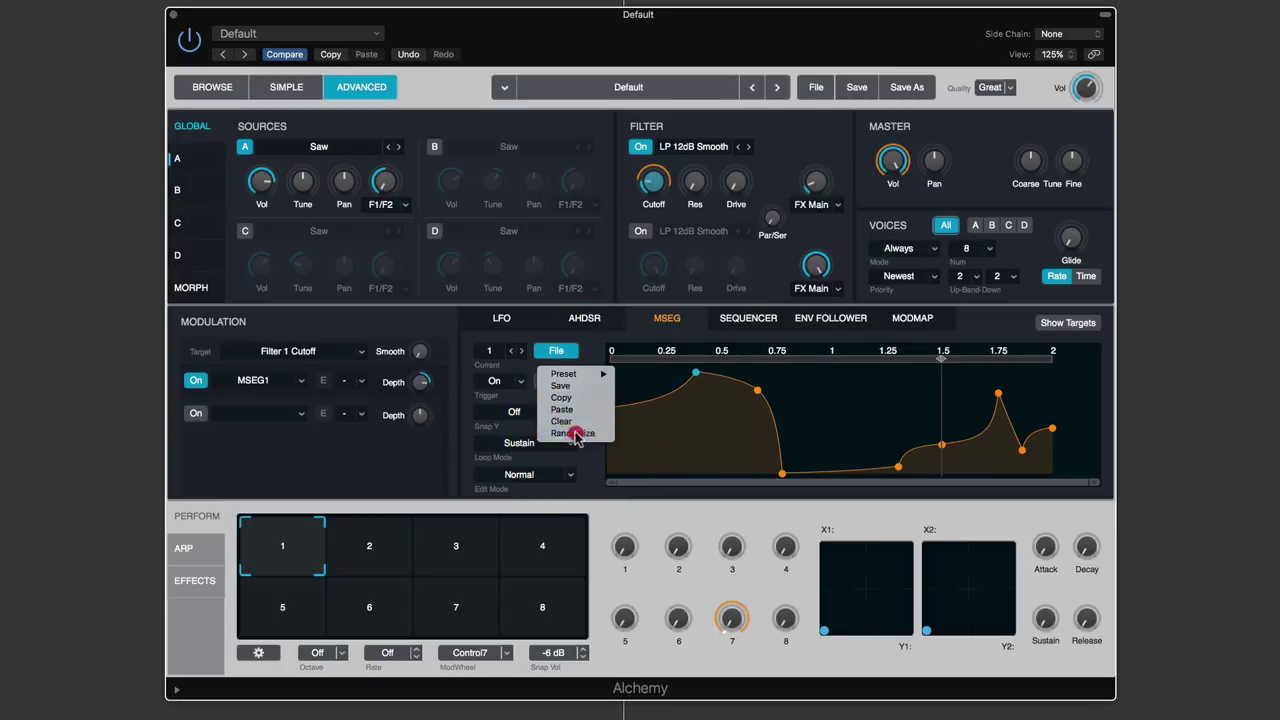
left_click(577, 433)
left_click(560, 384)
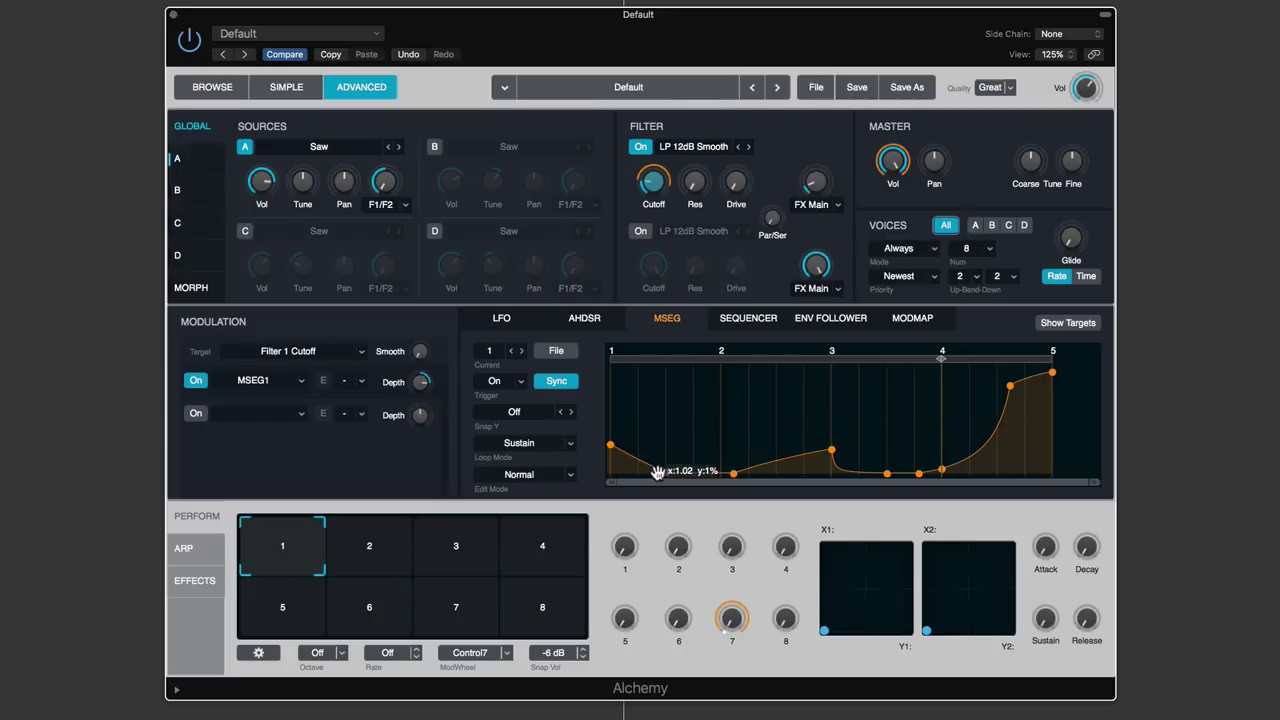
Add a node and drag MSEG1 nodes into two sharp peaks with a steep valley between
left_click(667, 473)
left_click_drag(671, 477, 665, 377)
left_click_drag(634, 423, 635, 378)
left_click_drag(731, 468, 672, 470)
left_click_drag(831, 450, 686, 379)
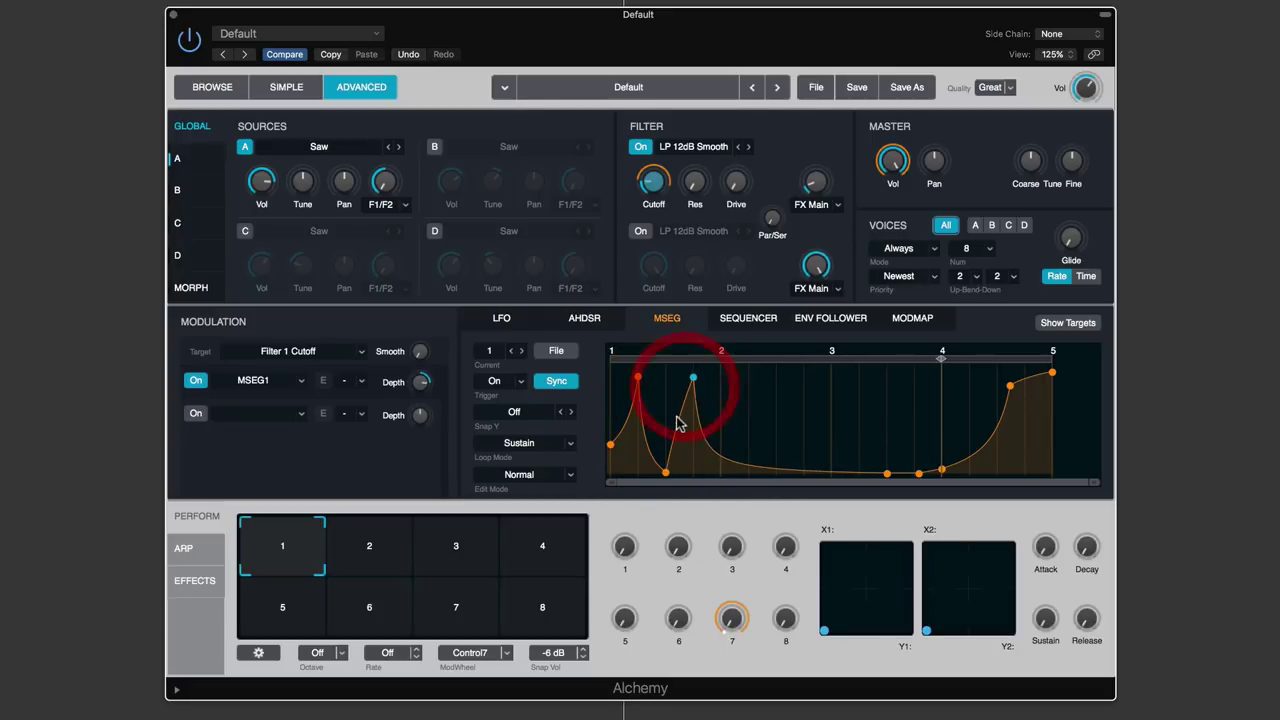
left_click(727, 463)
left_click(721, 466)
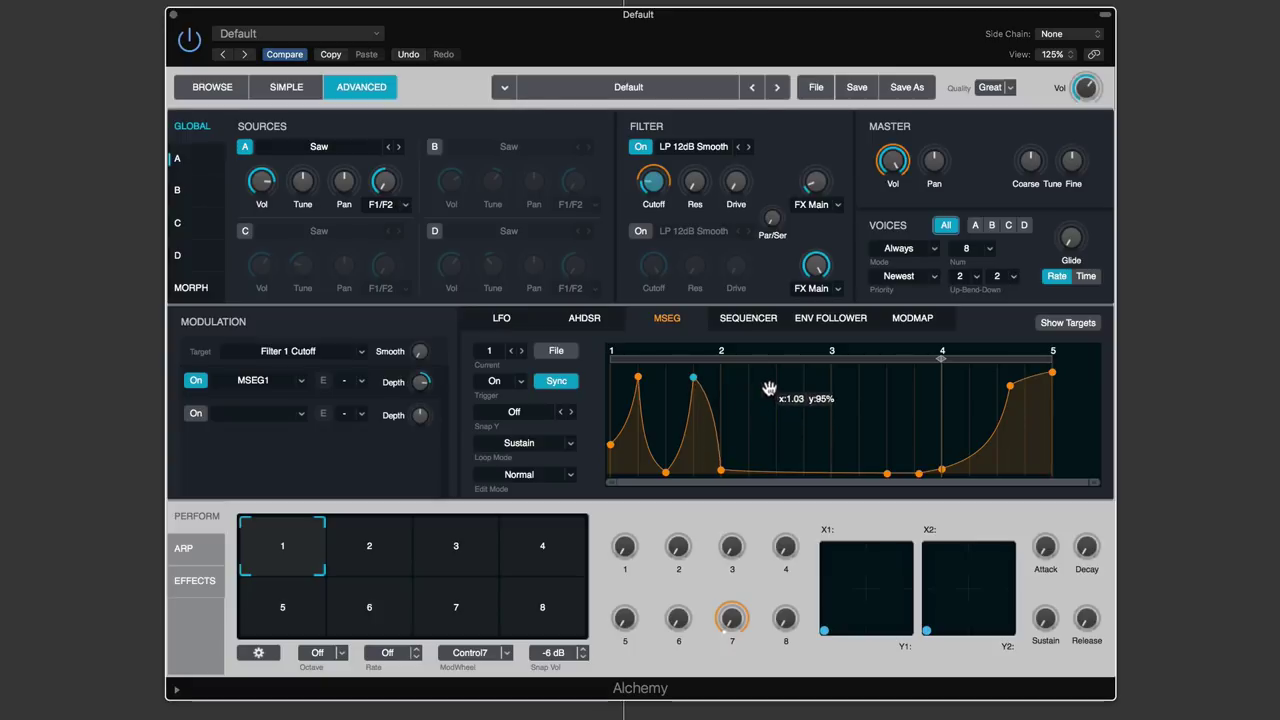
Shape a plateau, a falling curve with a valley, and a final plateau bent into a decaying curve
left_click_drag(698, 443, 725, 437)
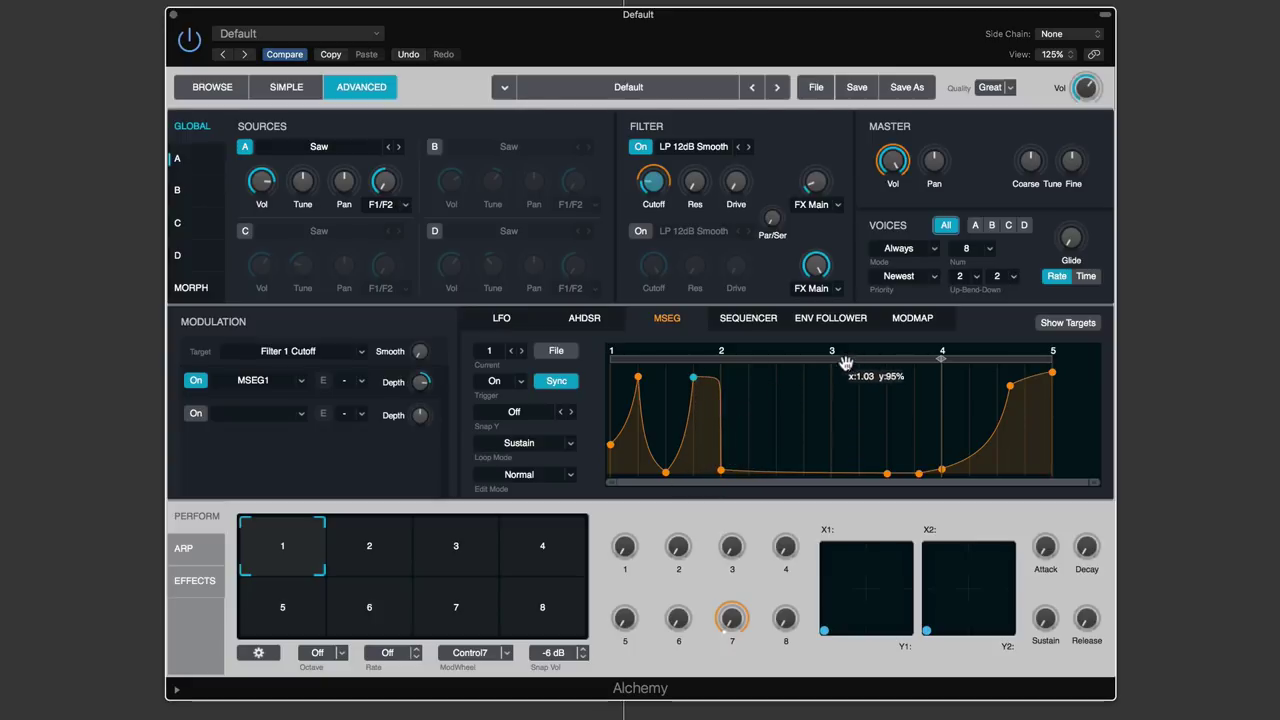
left_click_drag(833, 379, 700, 495)
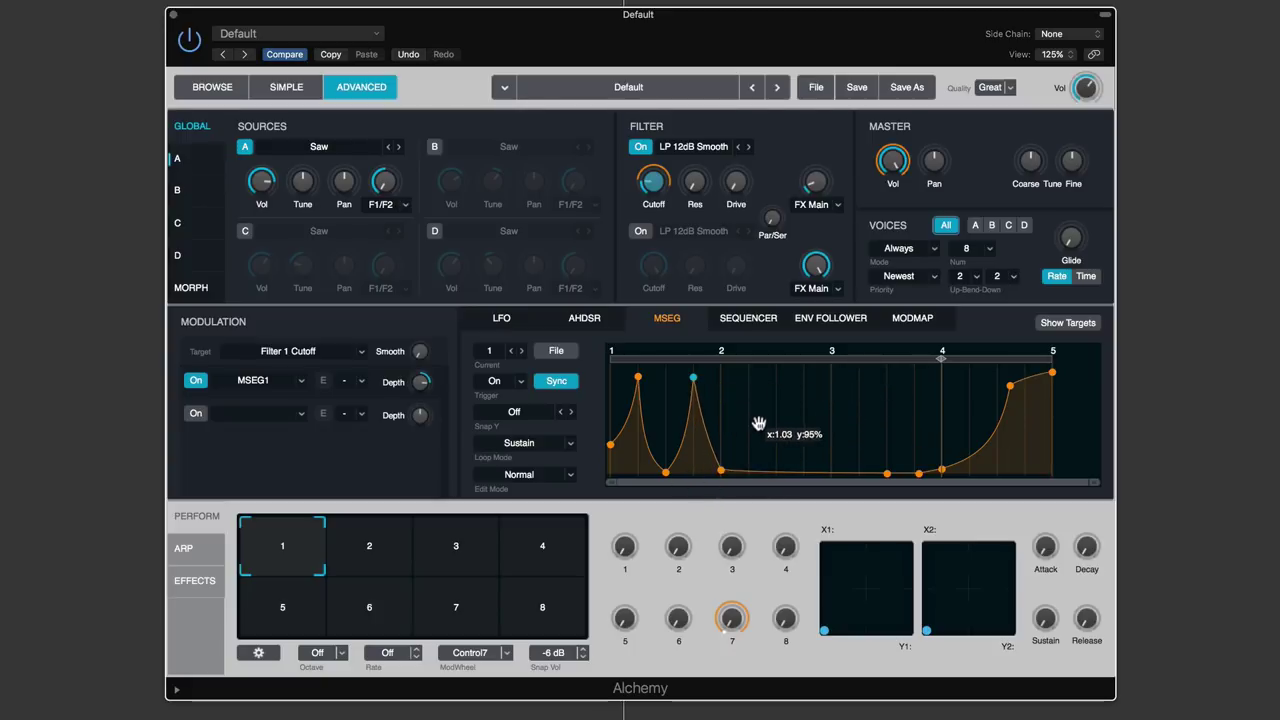
mouse_move(829, 372)
left_mouse_down()
mouse_move(651, 451)
mouse_move(757, 476)
mouse_move(748, 380)
mouse_move(743, 443)
mouse_move(757, 449)
left_mouse_up()
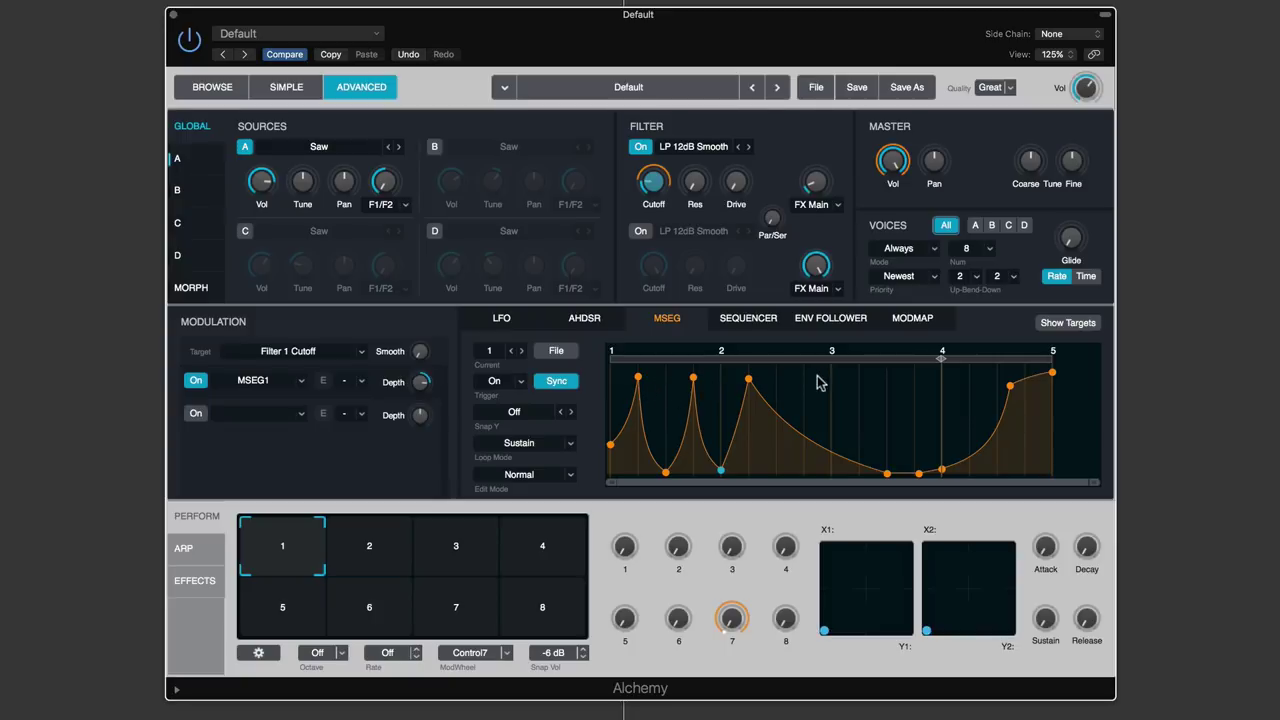
left_click_drag(785, 426, 776, 468)
left_click_drag(743, 428, 748, 457)
left_click_drag(849, 471, 804, 385)
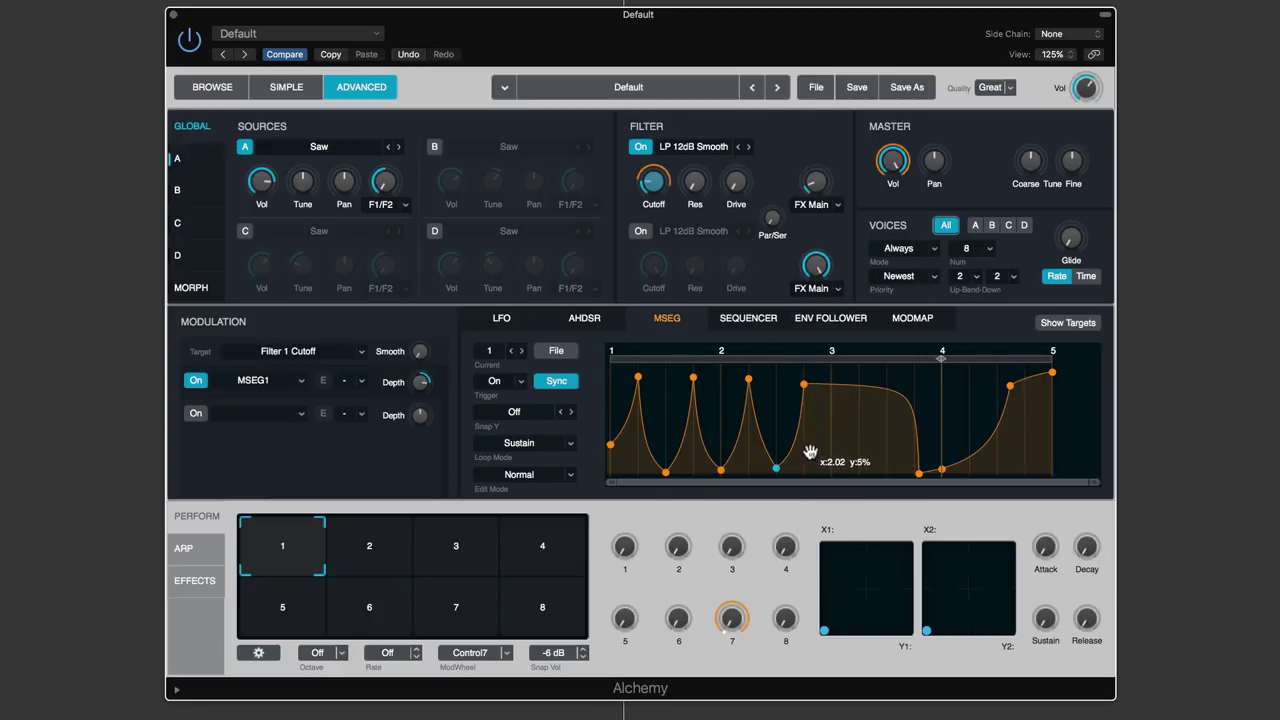
mouse_move(885, 392)
left_mouse_down()
mouse_move(838, 465)
mouse_move(886, 414)
left_mouse_up()
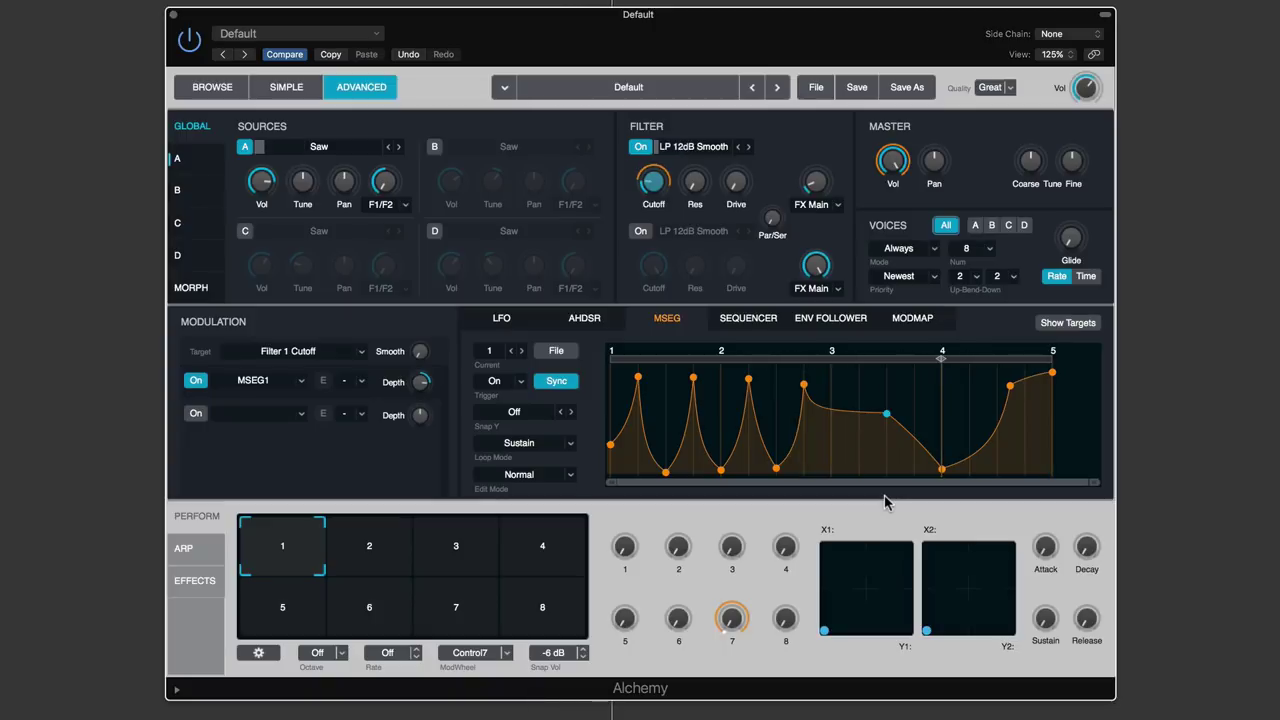
Replace the peak node near bar 2 with a new node raised into a peak
left_click(515, 412)
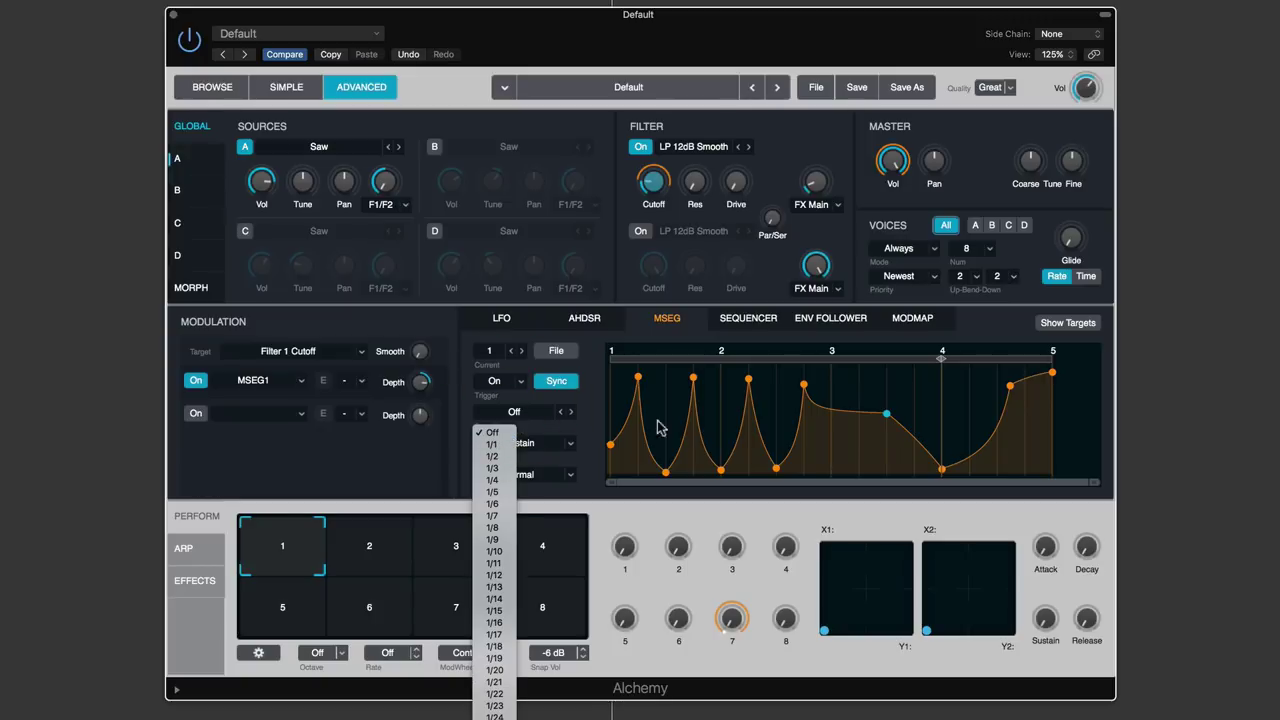
left_click(697, 381)
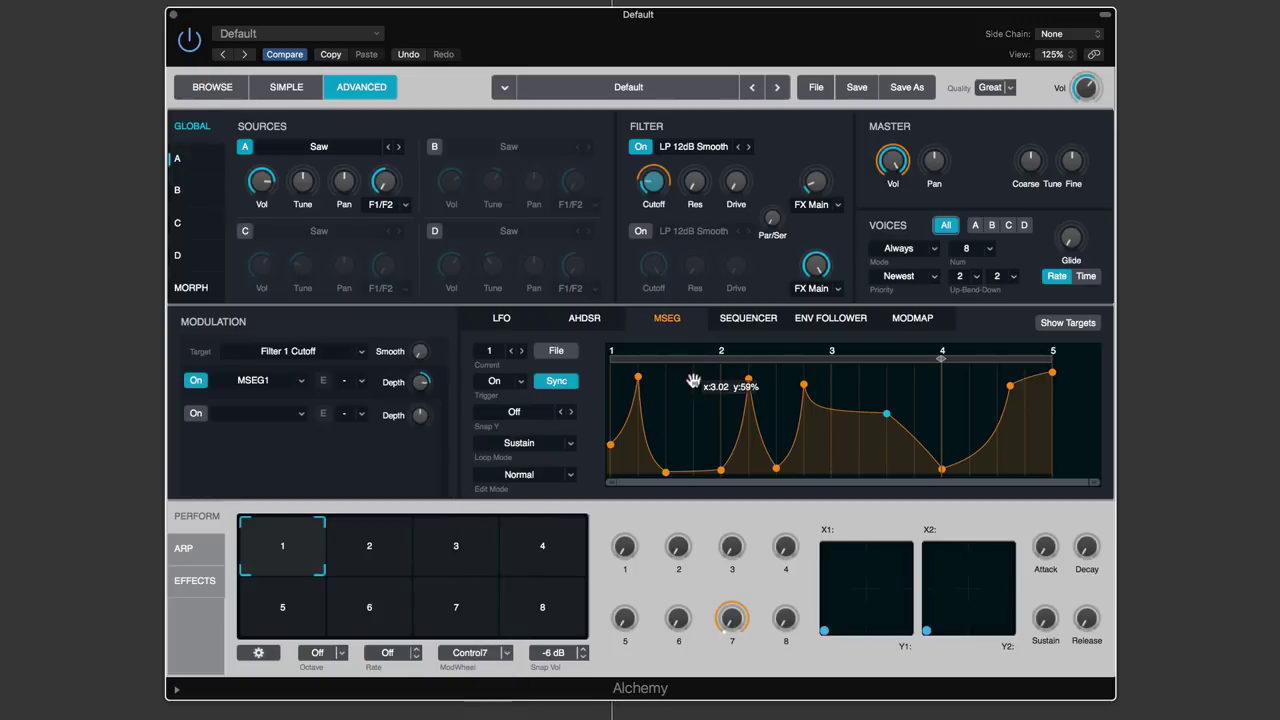
double_click(693, 379)
double_click(694, 466)
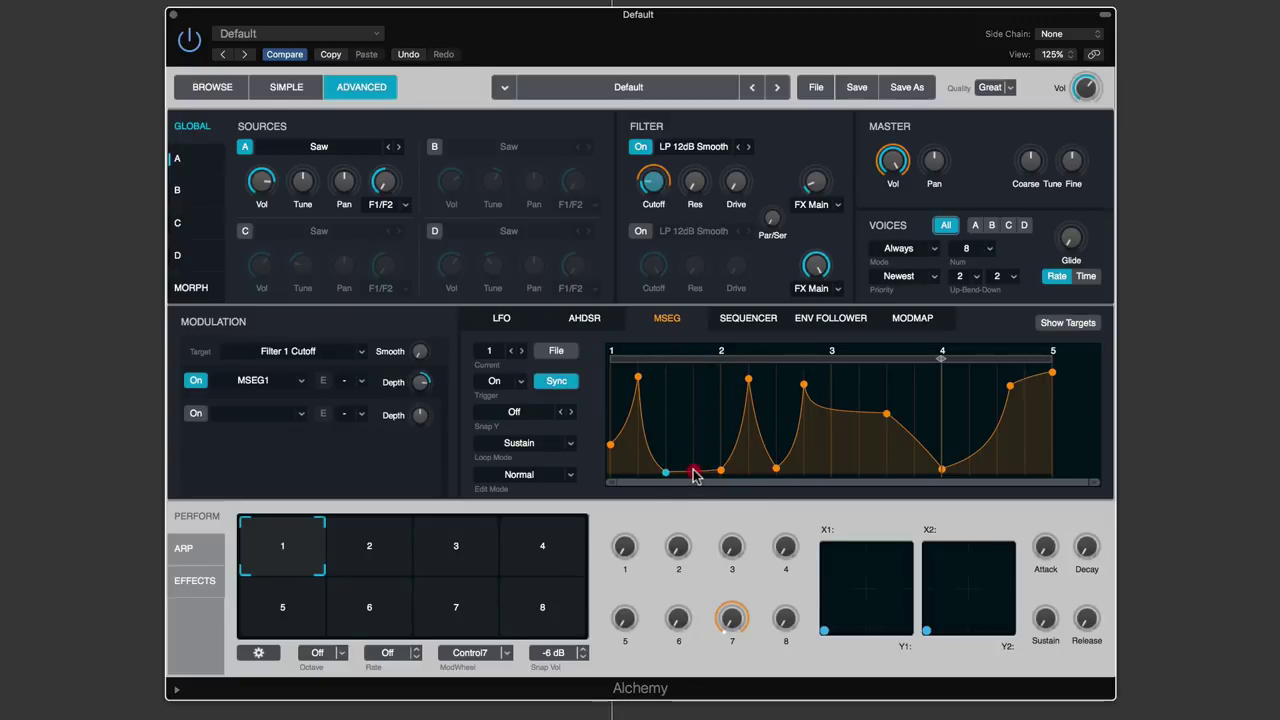
mouse_move(694, 466)
left_mouse_down()
mouse_move(692, 368)
mouse_move(693, 422)
mouse_move(693, 393)
left_mouse_up()
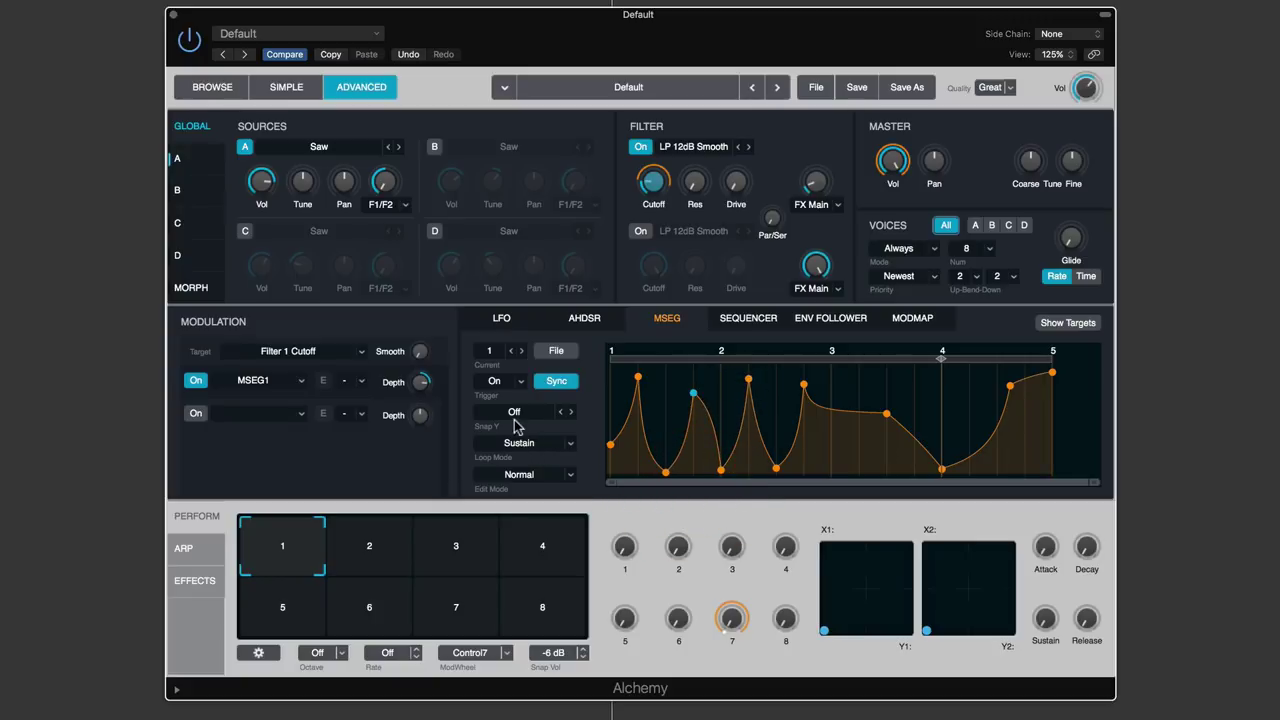
Raise the new peak to full height using Snap Y 1/8 and 1/4, then set Snap Y Off
left_click(514, 412)
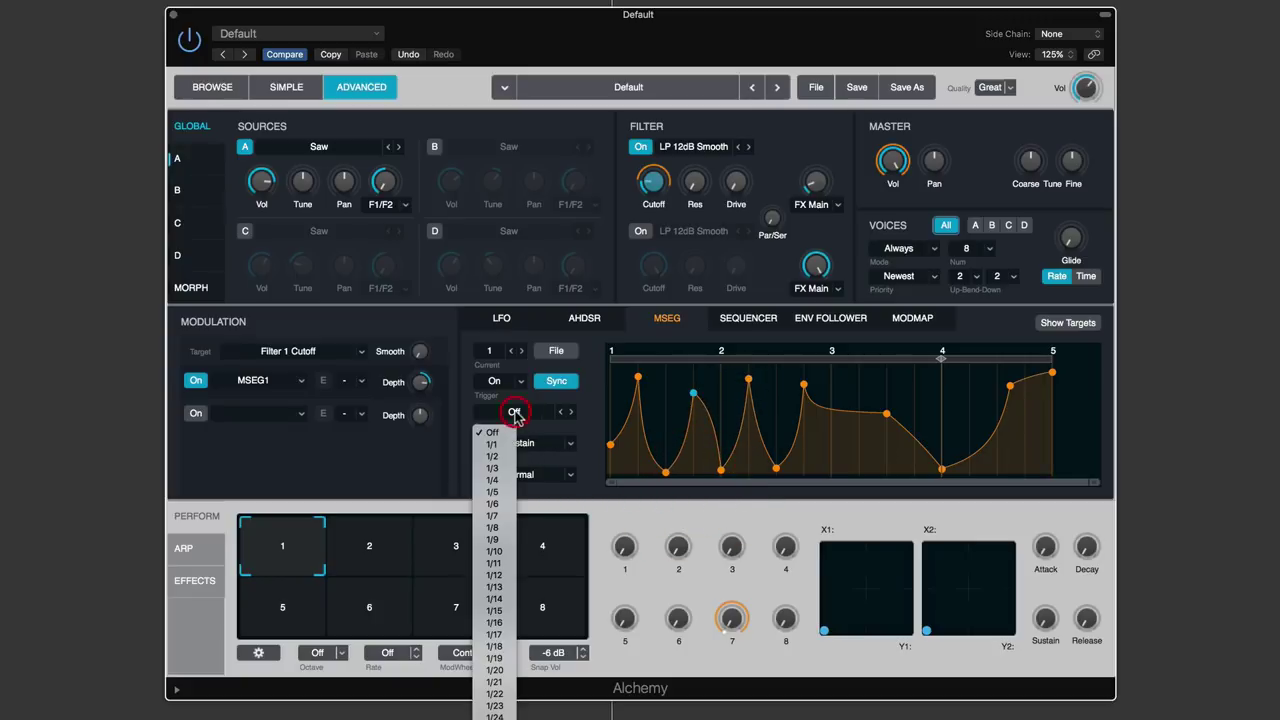
left_click(503, 528)
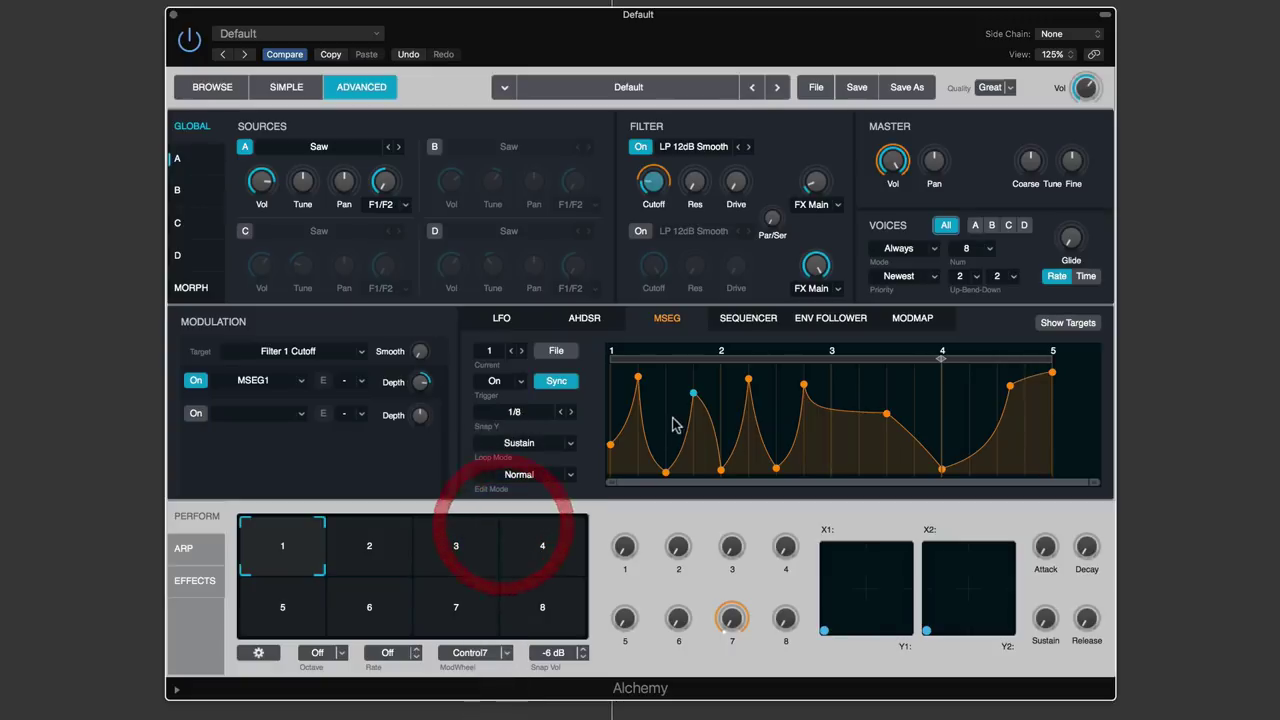
mouse_move(693, 395)
left_mouse_down()
mouse_move(693, 462)
mouse_move(691, 368)
mouse_move(690, 474)
mouse_move(693, 372)
left_mouse_up()
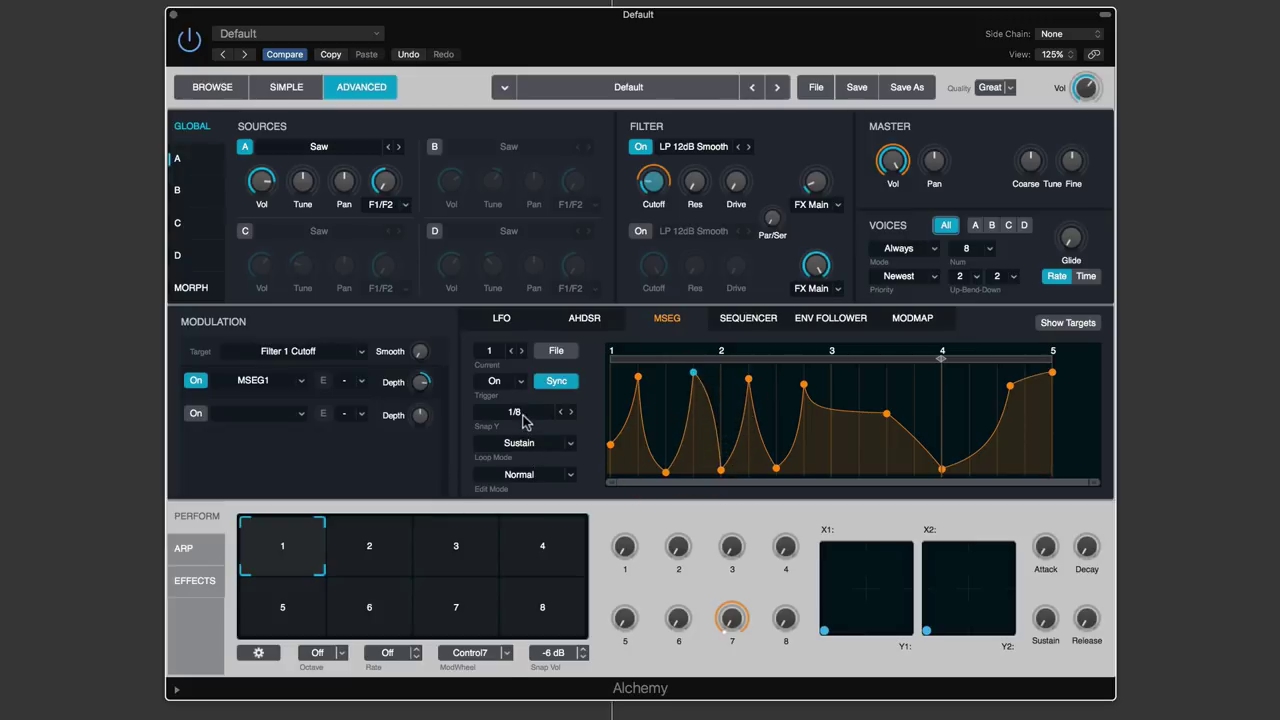
left_click(518, 412)
left_click(492, 479)
mouse_move(692, 375)
left_mouse_down()
mouse_move(693, 470)
mouse_move(691, 372)
left_mouse_up()
left_click(516, 412)
left_click(492, 433)
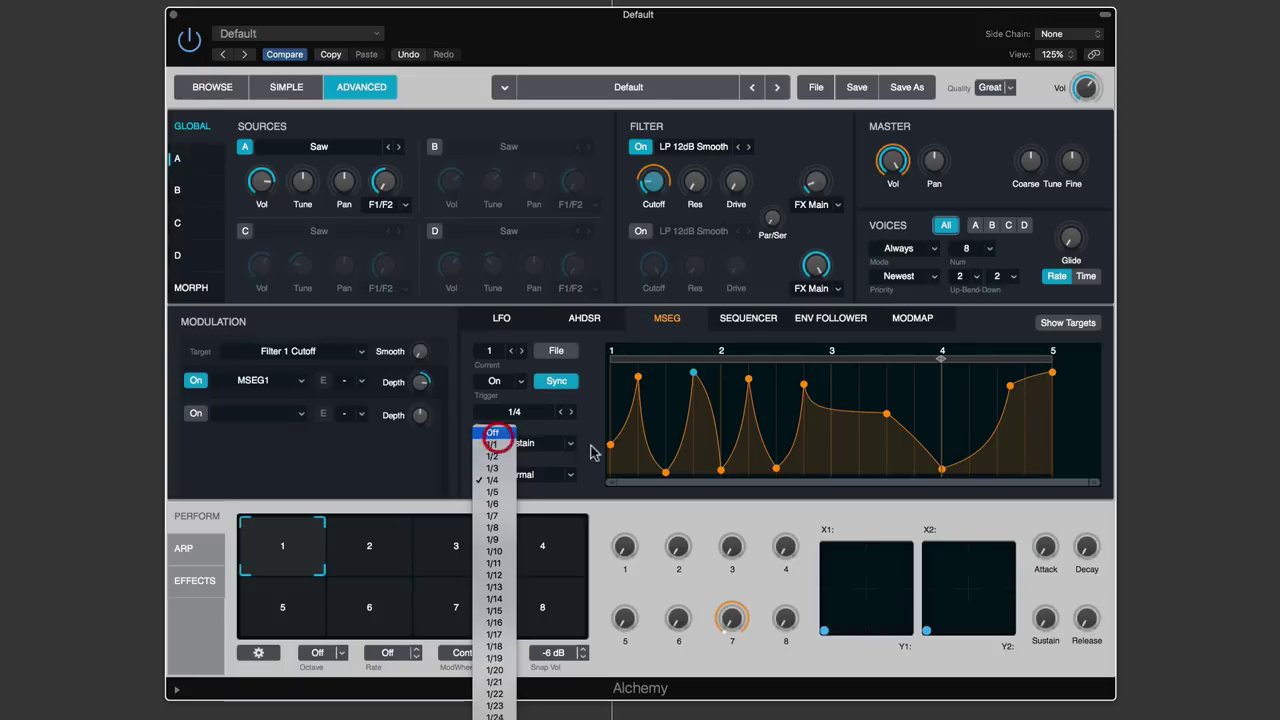
left_click(515, 443)
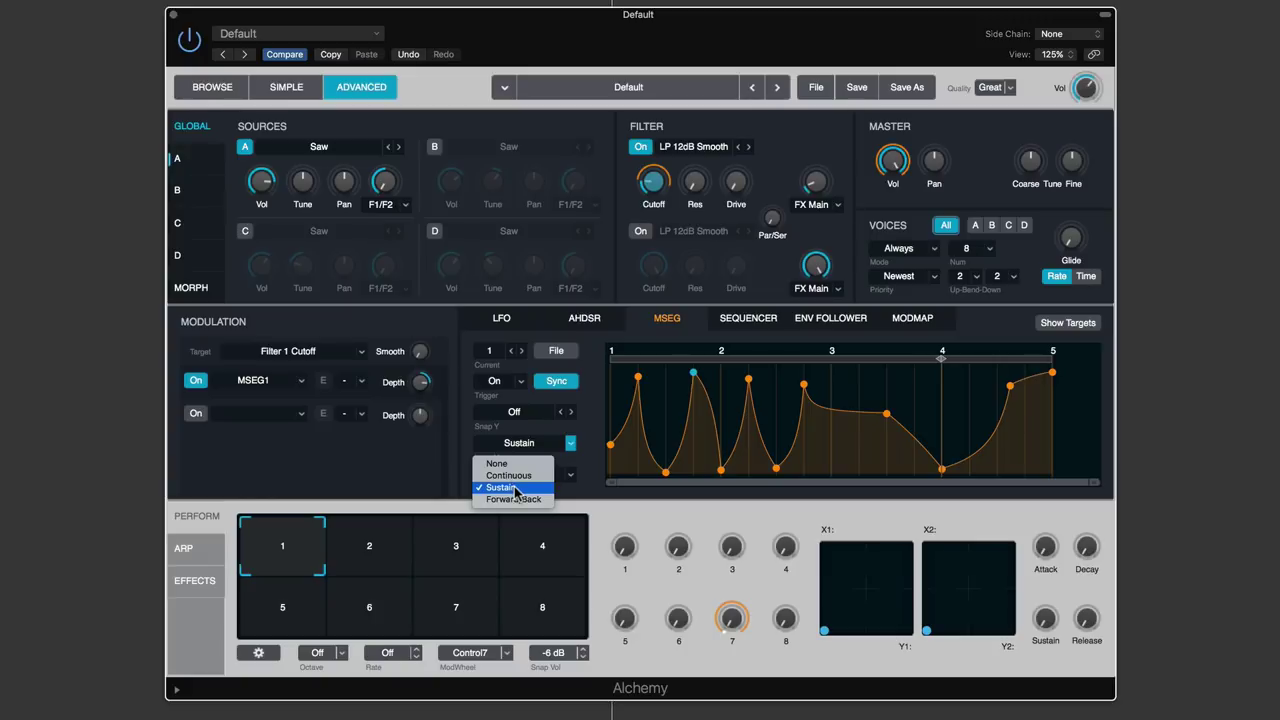
Keep Loop Mode on Sustain, turn Sync off, and set the loop from about 0.5 to 0.8
left_click(515, 488)
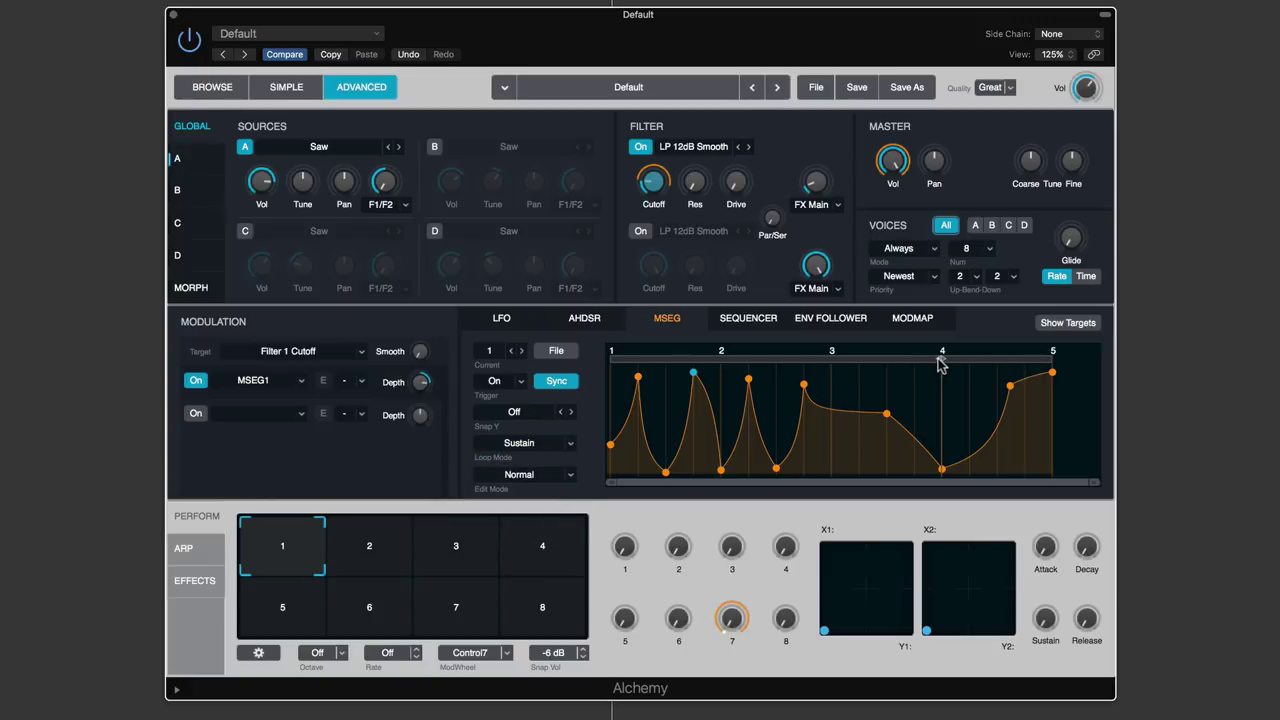
left_click_drag(940, 364, 793, 361)
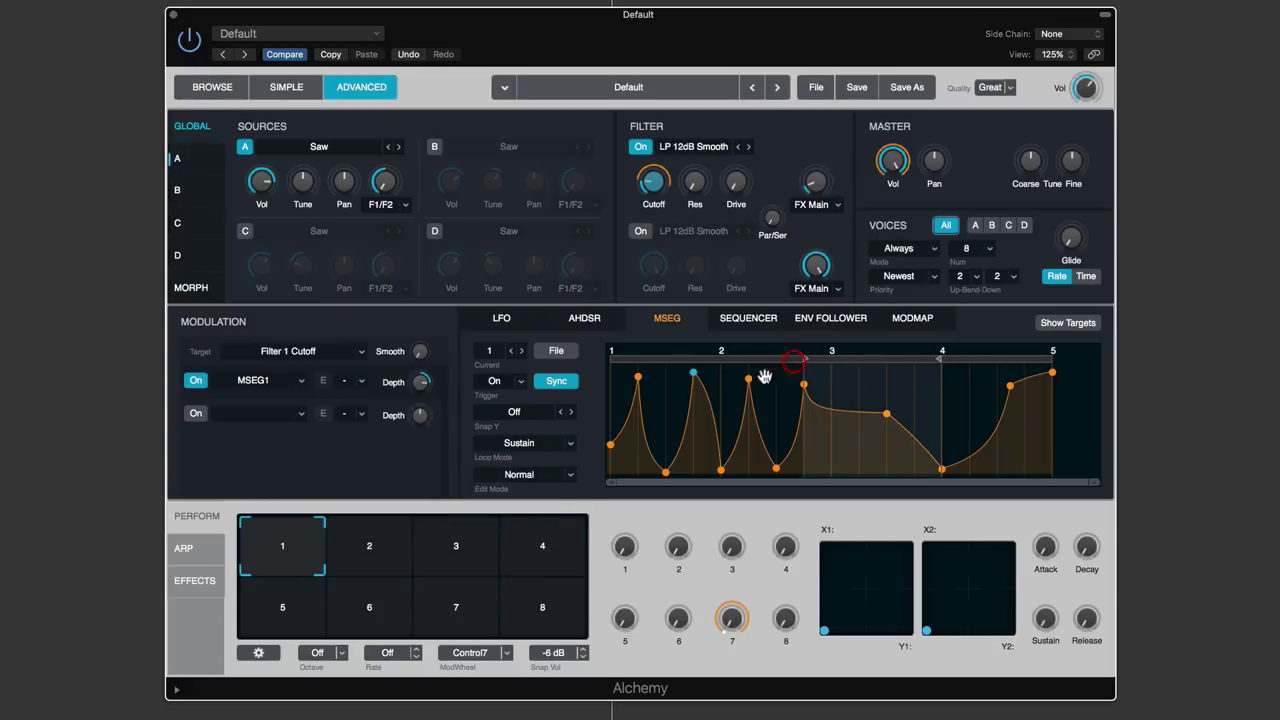
left_click(556, 381)
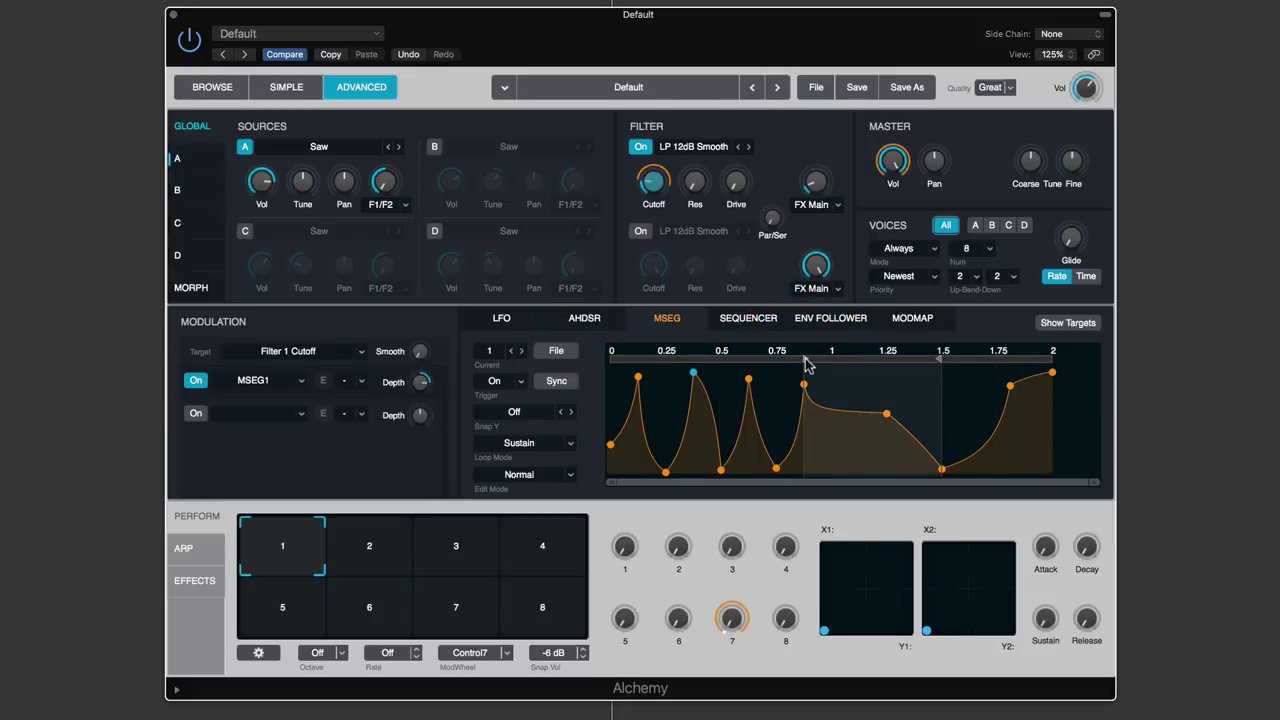
left_click_drag(806, 364, 760, 366)
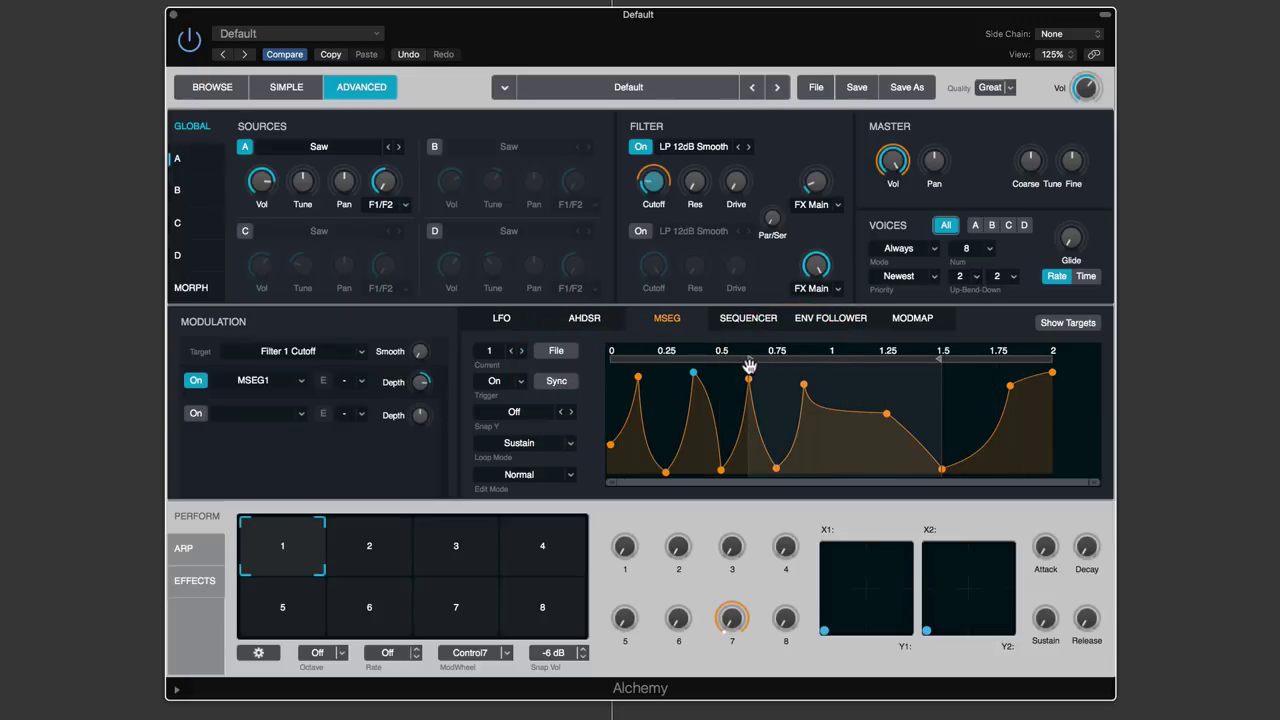
left_click(749, 366)
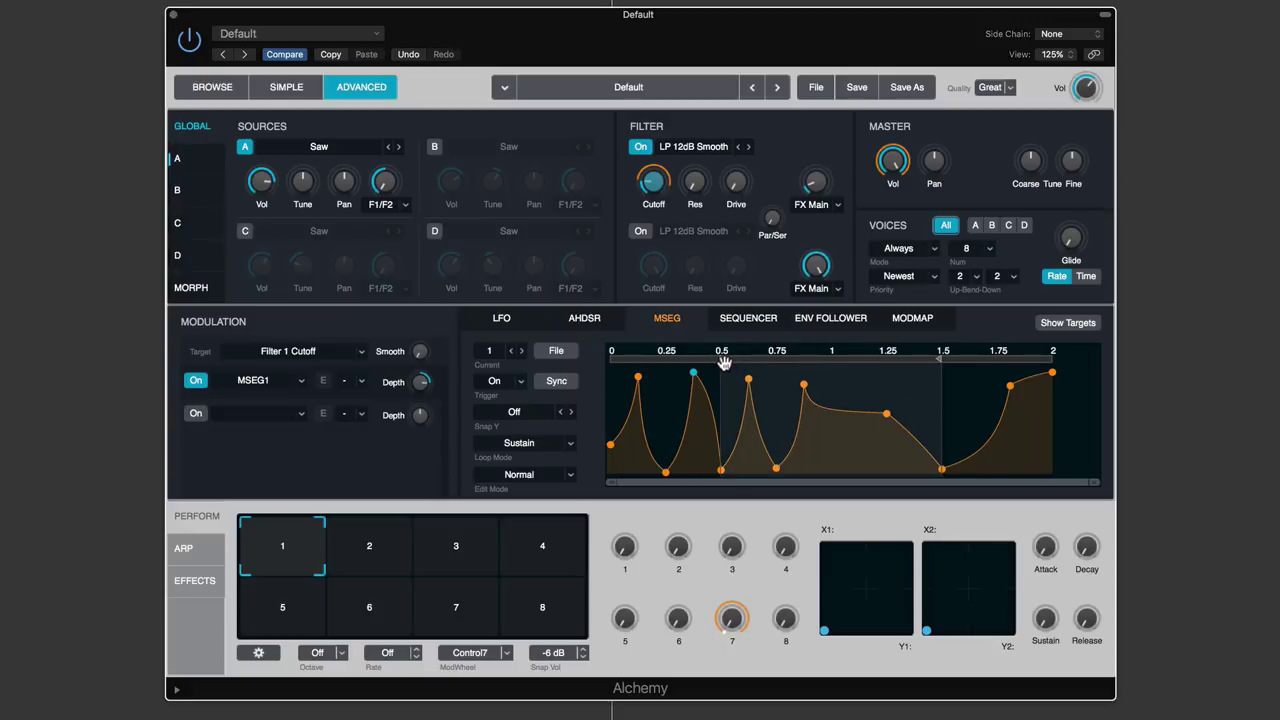
left_click_drag(739, 366, 726, 372)
left_click_drag(922, 362, 825, 366)
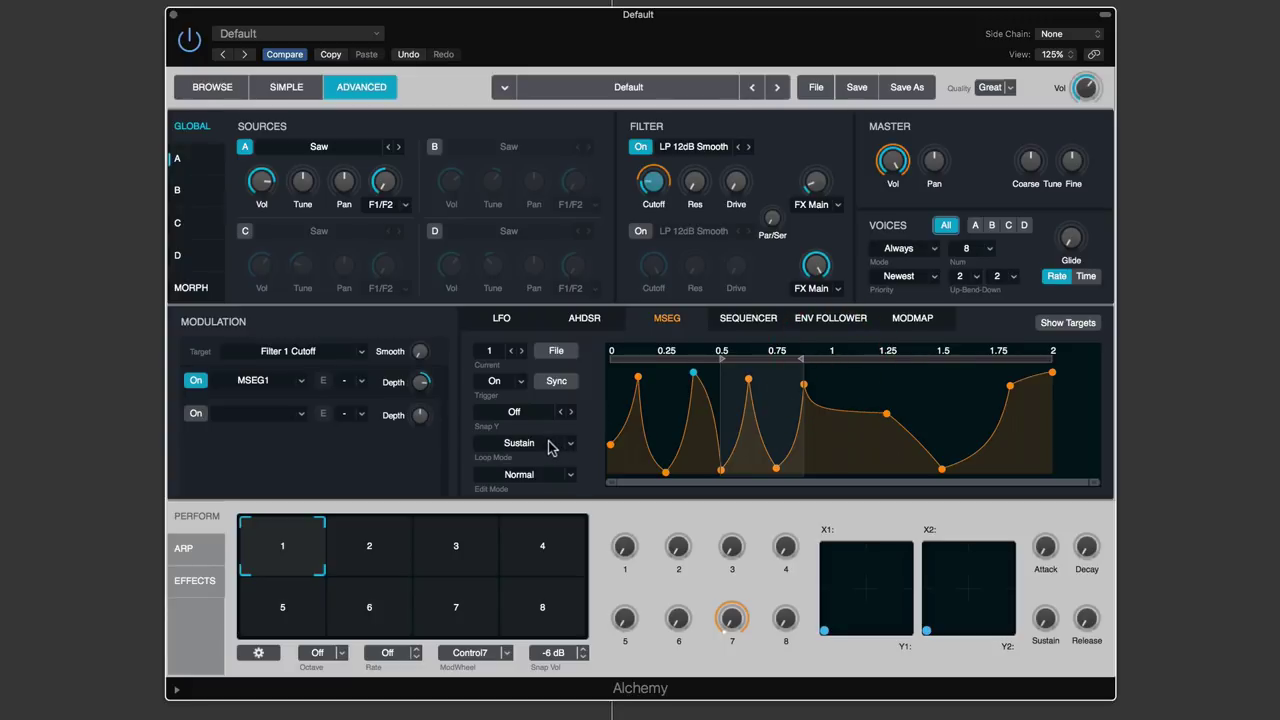
Turn MSEG1 tempo Sync back on and adjust the sustain loop start and end markers
left_click(558, 386)
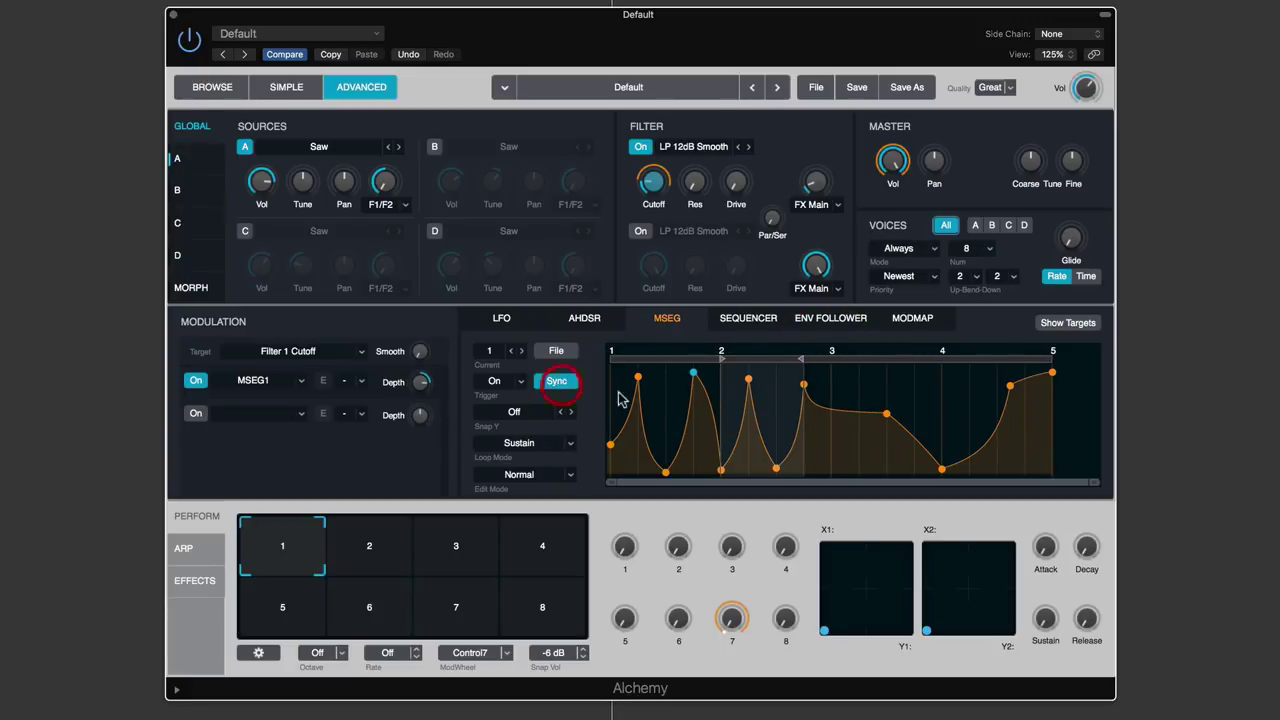
mouse_move(727, 360)
left_mouse_down()
mouse_move(773, 362)
mouse_move(720, 362)
left_mouse_up()
mouse_move(848, 361)
left_mouse_down()
mouse_move(862, 362)
mouse_move(827, 363)
mouse_move(885, 365)
mouse_move(811, 366)
left_mouse_up()
left_click(866, 368)
left_click(803, 383)
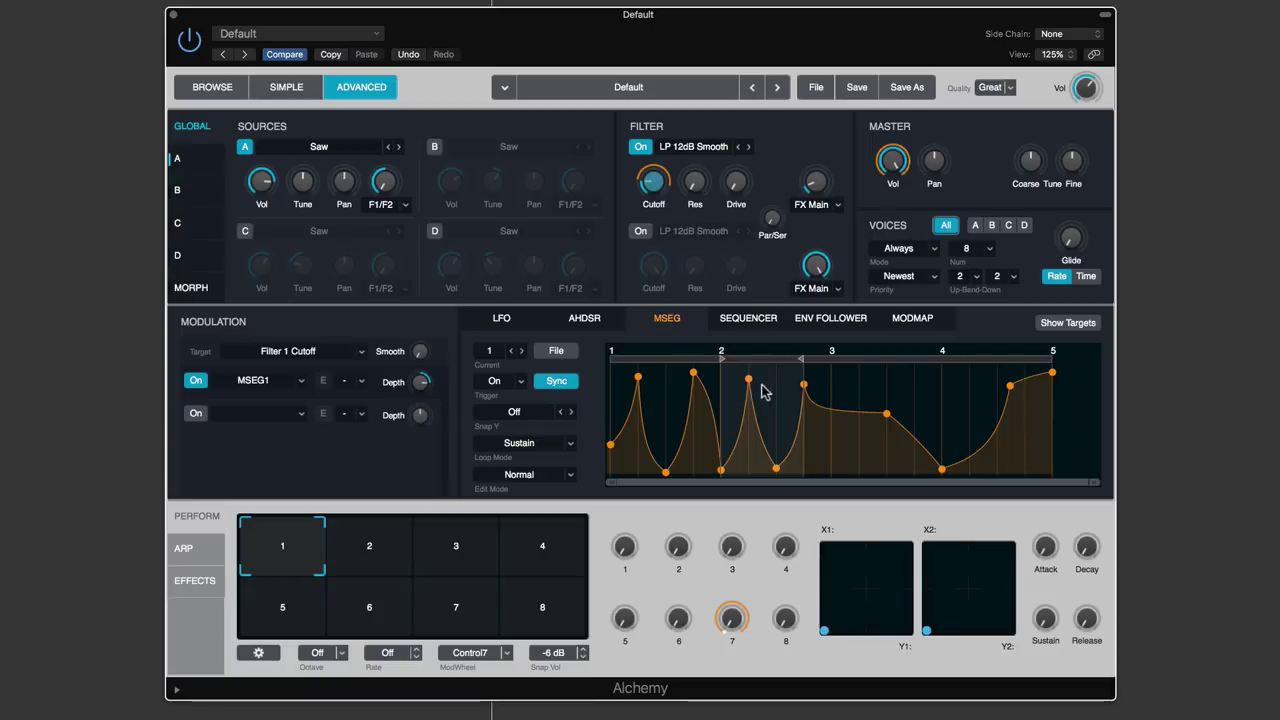
Reshape the curve after bar 2 into a low dip followed by a new peak before bar 3
left_click_drag(748, 380, 774, 409)
double_click(772, 412)
double_click(751, 449)
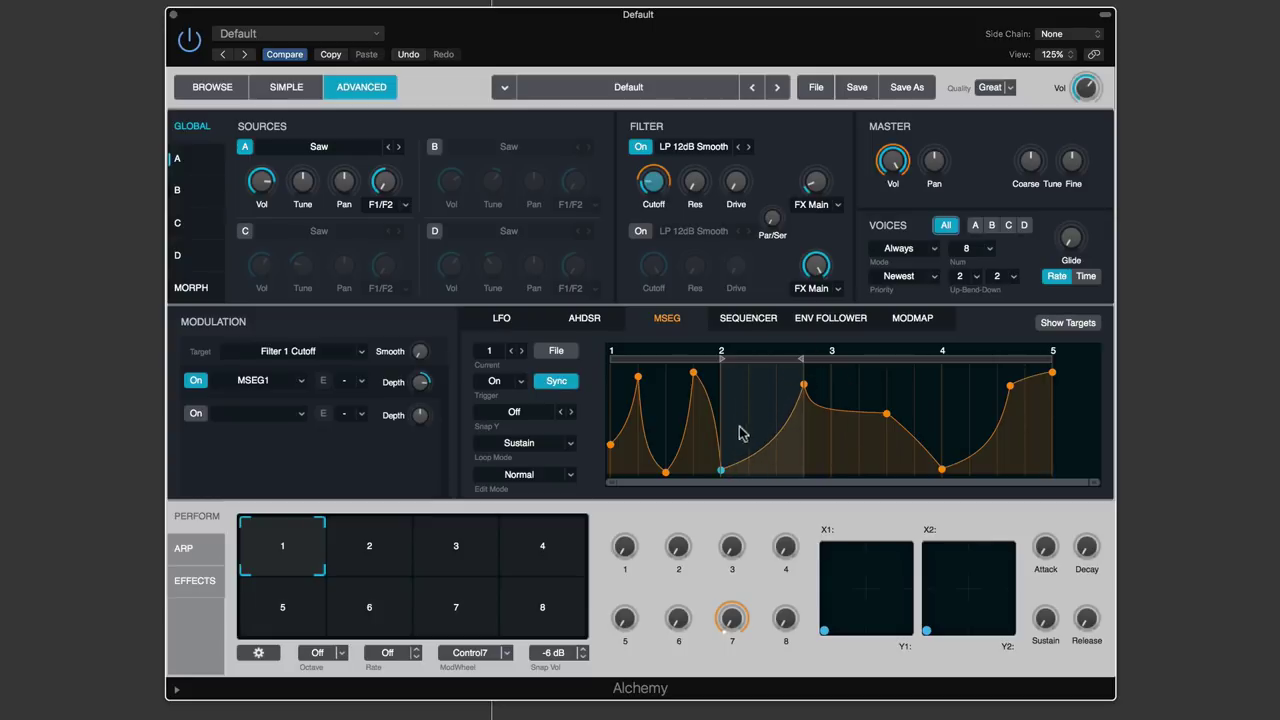
left_click_drag(722, 470, 722, 454)
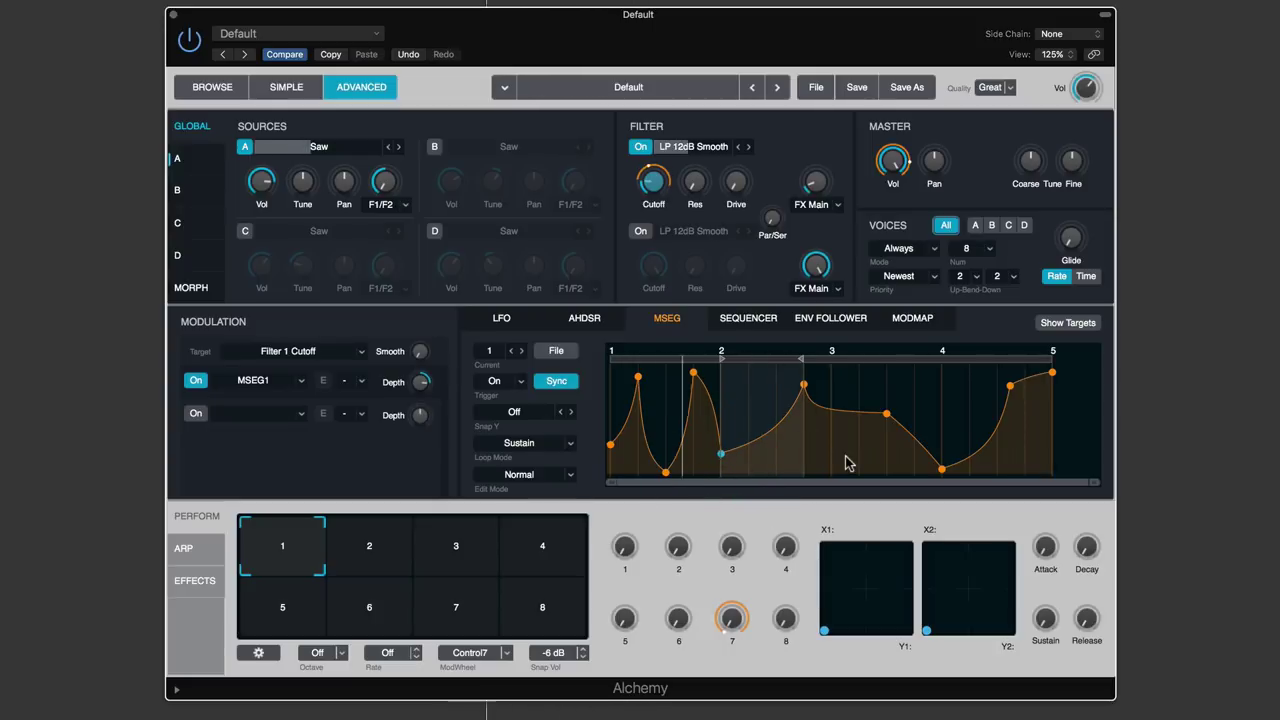
left_click(774, 437)
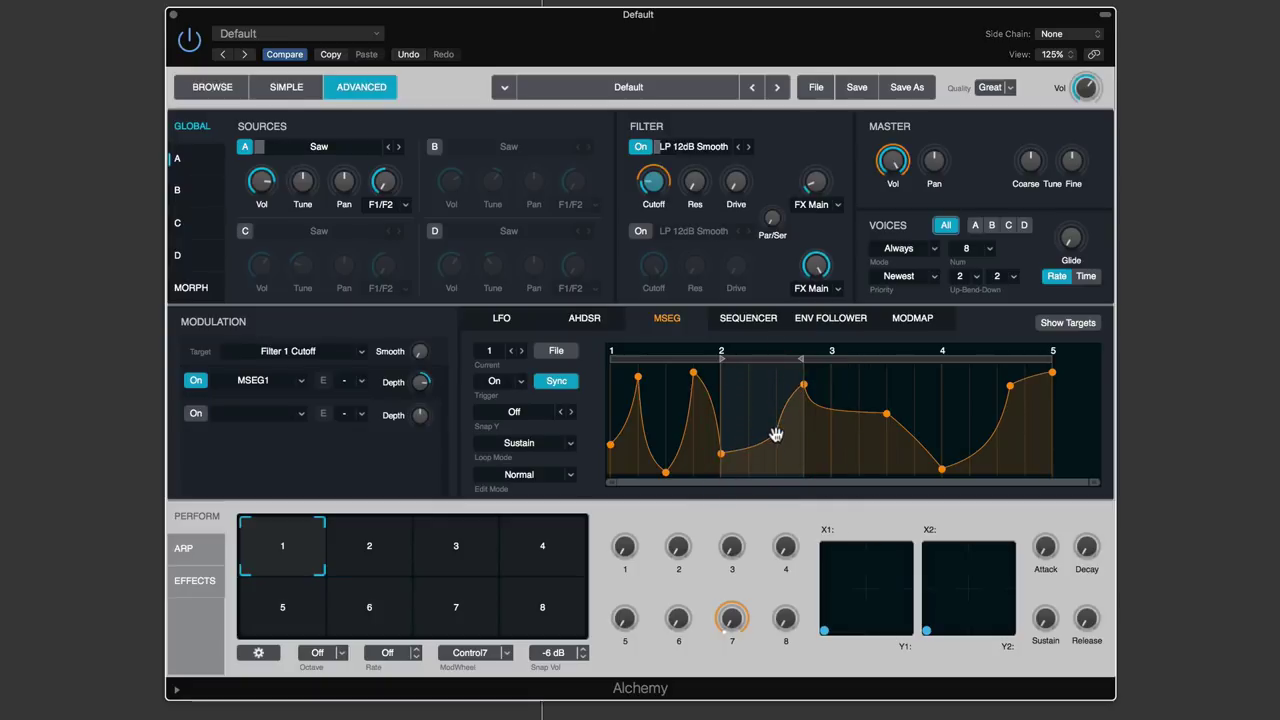
left_click_drag(776, 435, 775, 455)
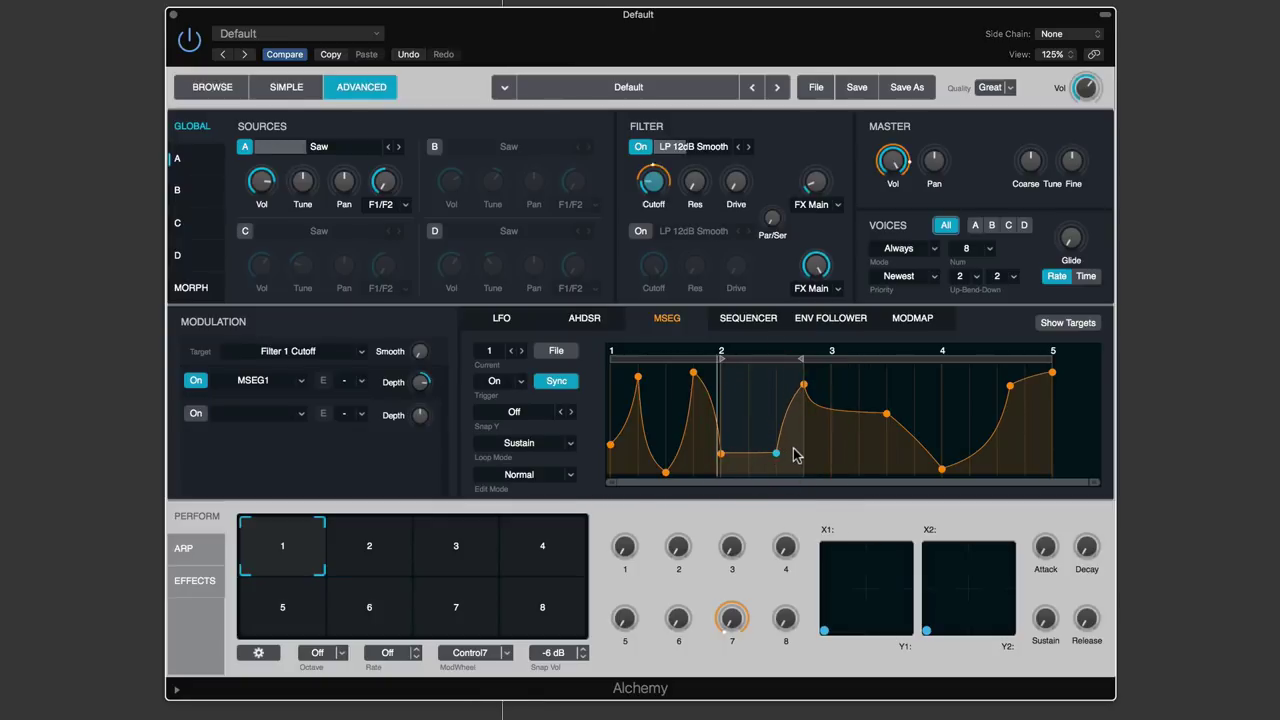
left_click(772, 455)
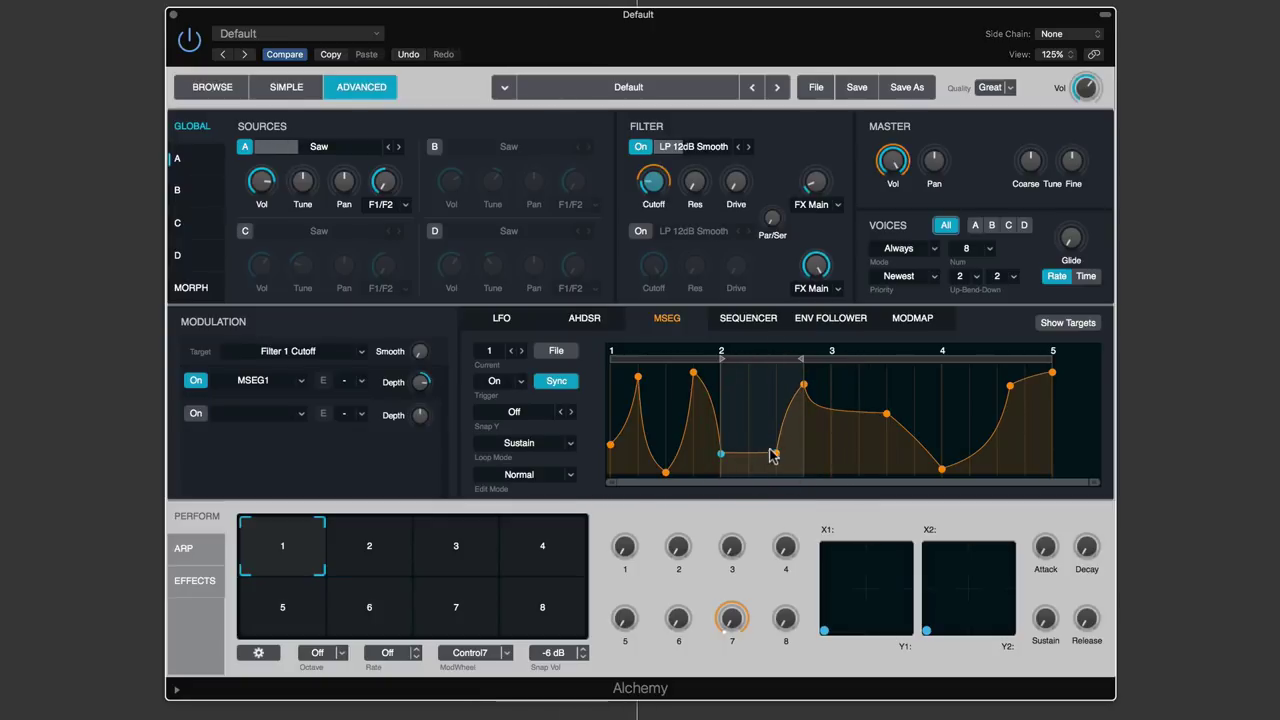
mouse_move(772, 455)
left_mouse_down()
mouse_move(760, 398)
mouse_move(771, 390)
mouse_move(753, 446)
left_mouse_up()
left_click_drag(775, 393, 767, 428)
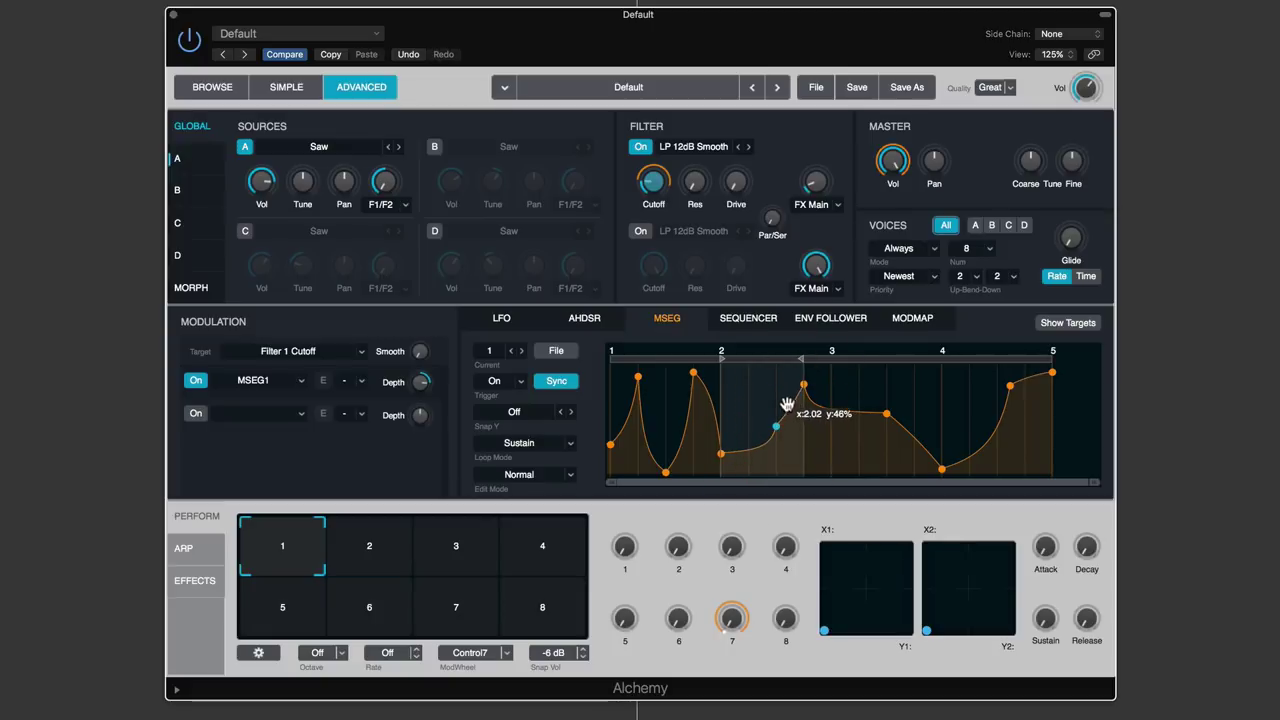
left_click(803, 418)
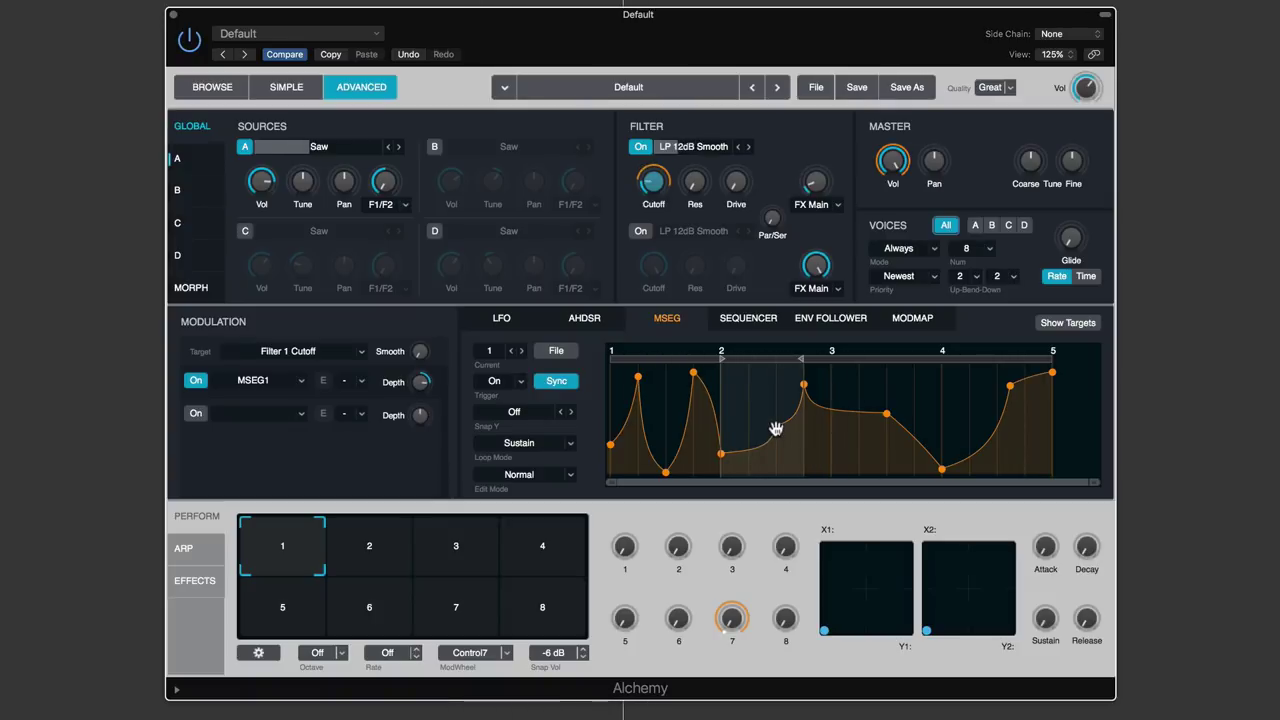
mouse_move(776, 429)
left_mouse_down()
mouse_move(762, 404)
mouse_move(777, 408)
mouse_move(776, 455)
mouse_move(751, 449)
mouse_move(794, 443)
mouse_move(786, 451)
left_mouse_up()
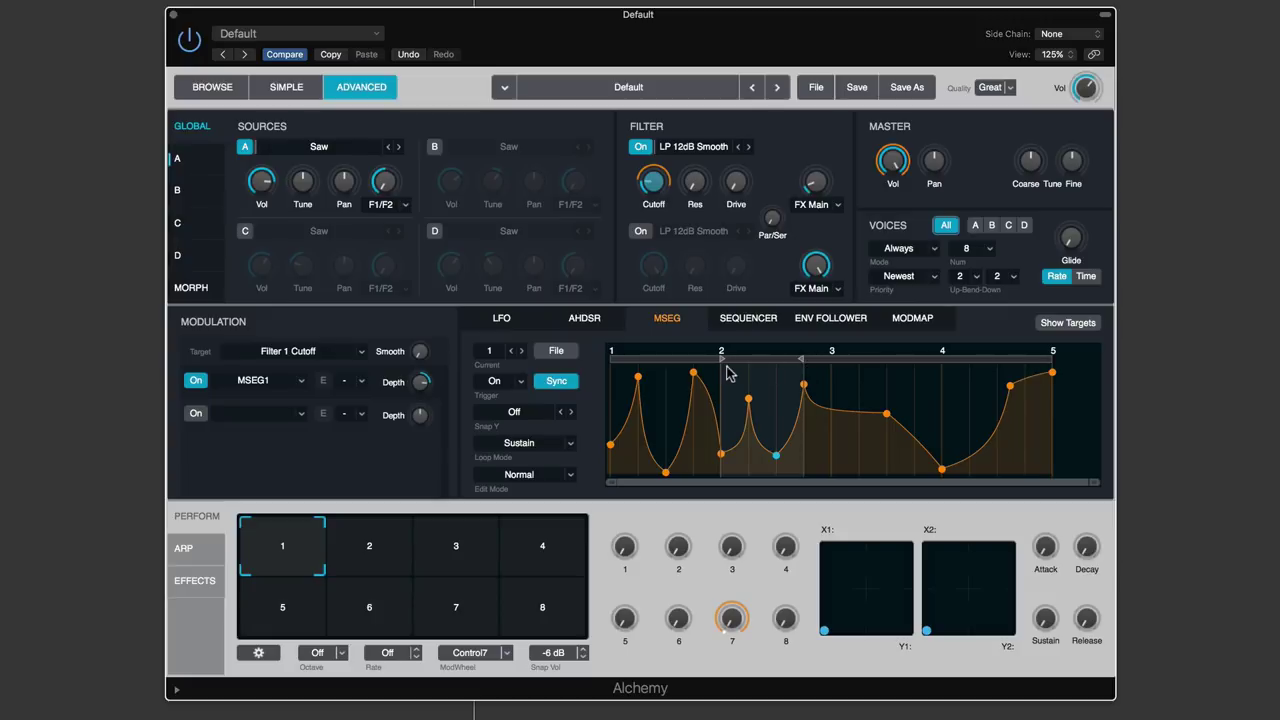
Try Loop Mode Forward/Back and Continuous, then set it back to Sustain
left_click(530, 448)
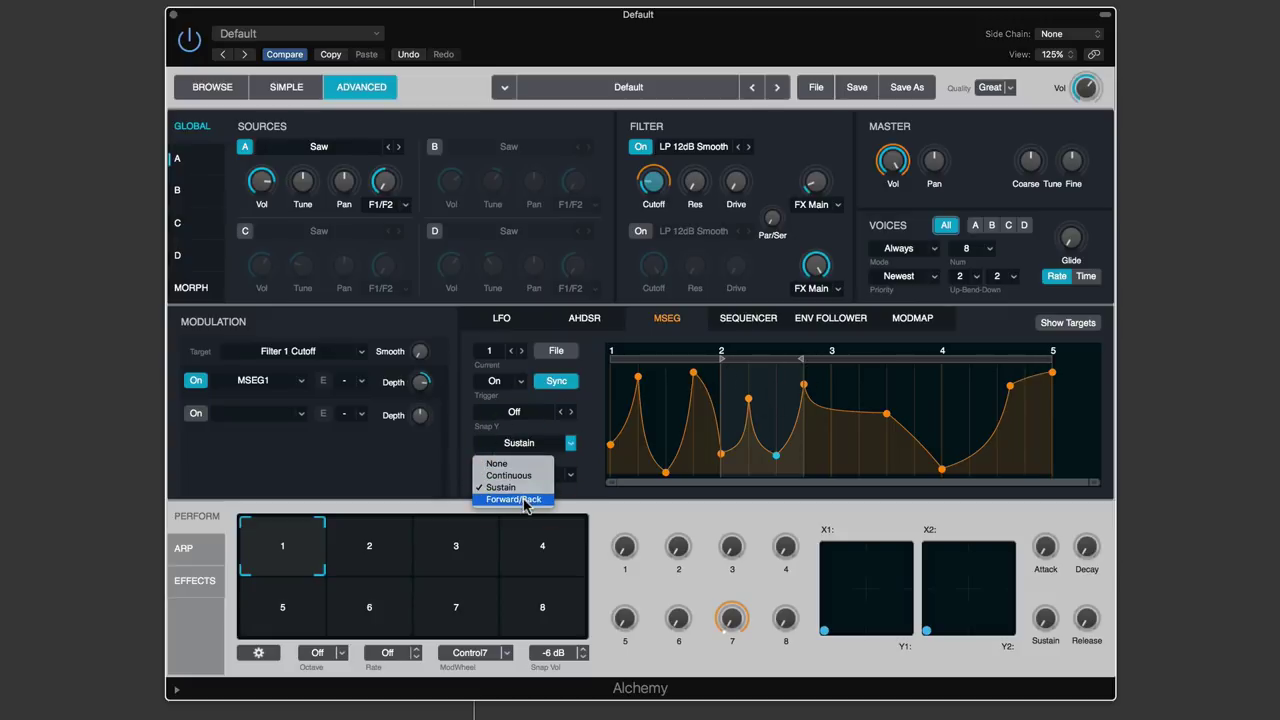
left_click(526, 500)
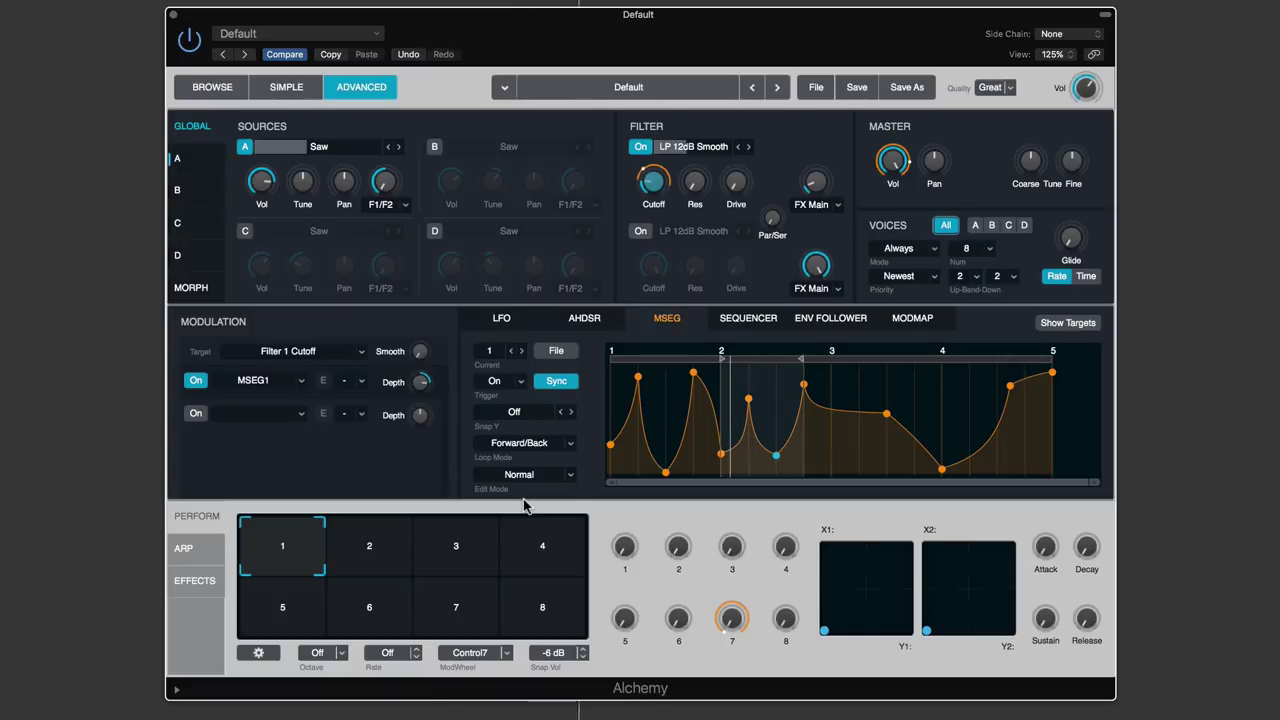
left_click(520, 443)
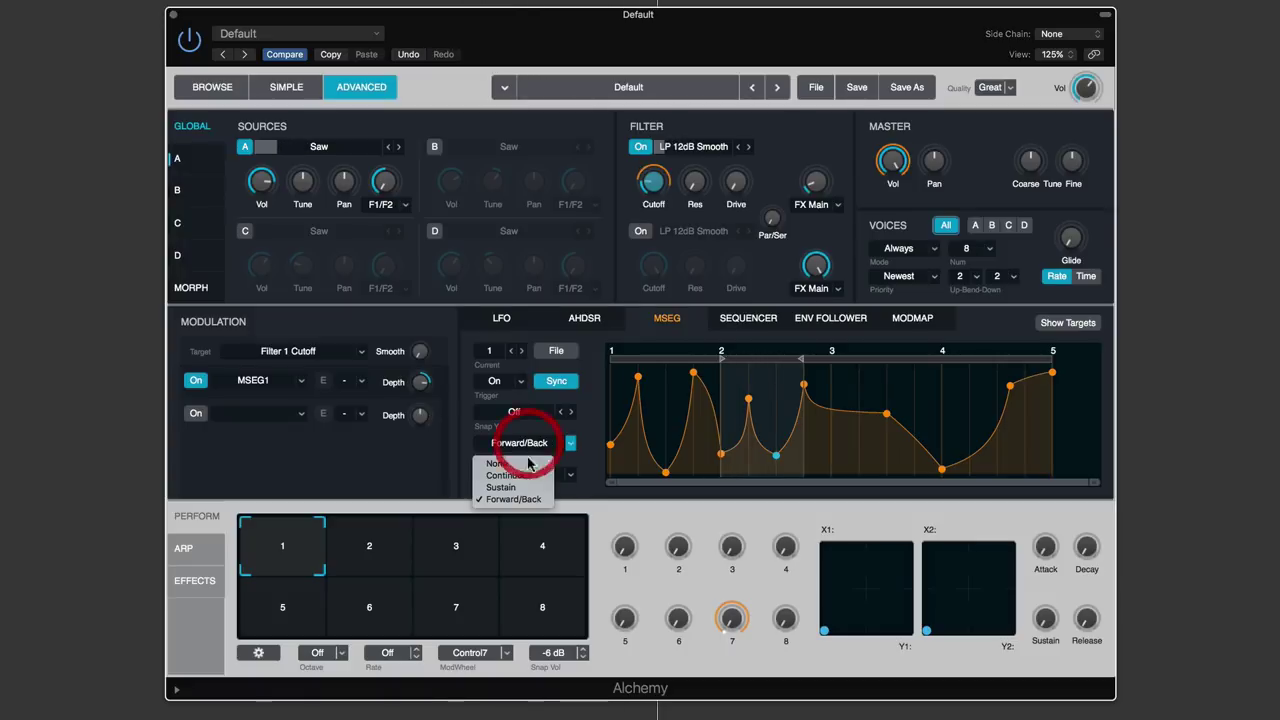
left_click(527, 481)
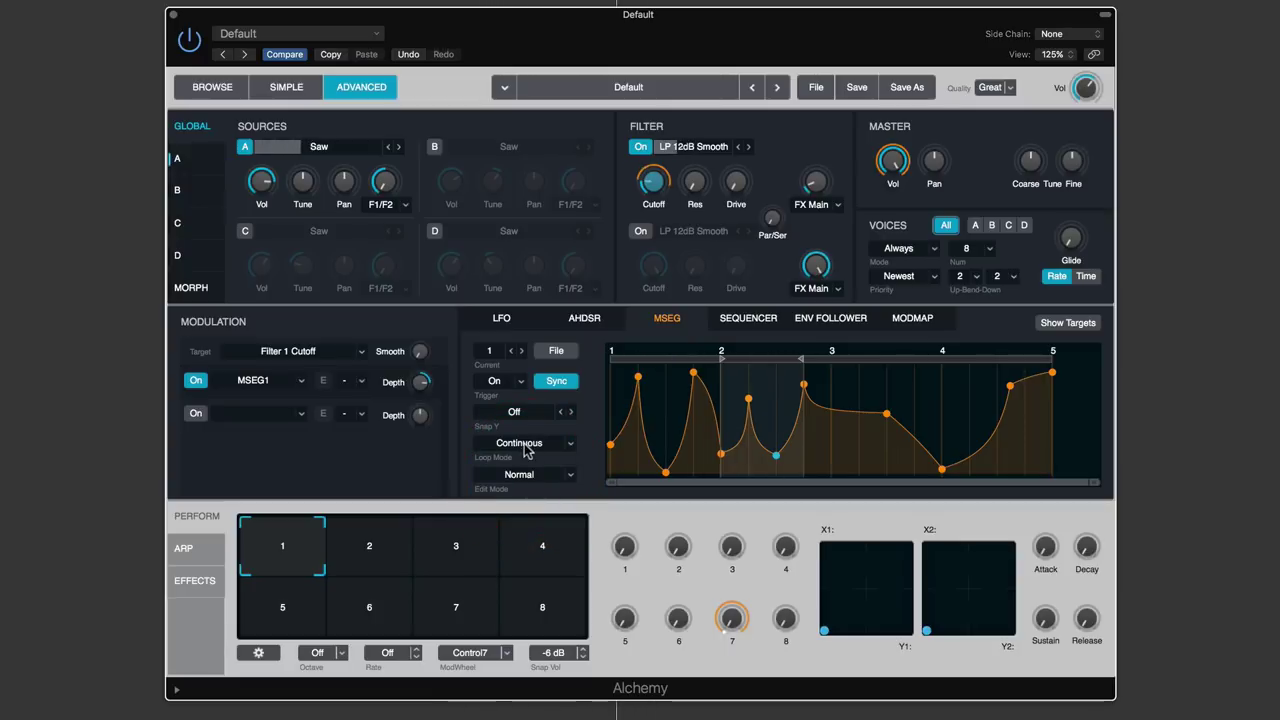
left_click(527, 443)
left_click(527, 488)
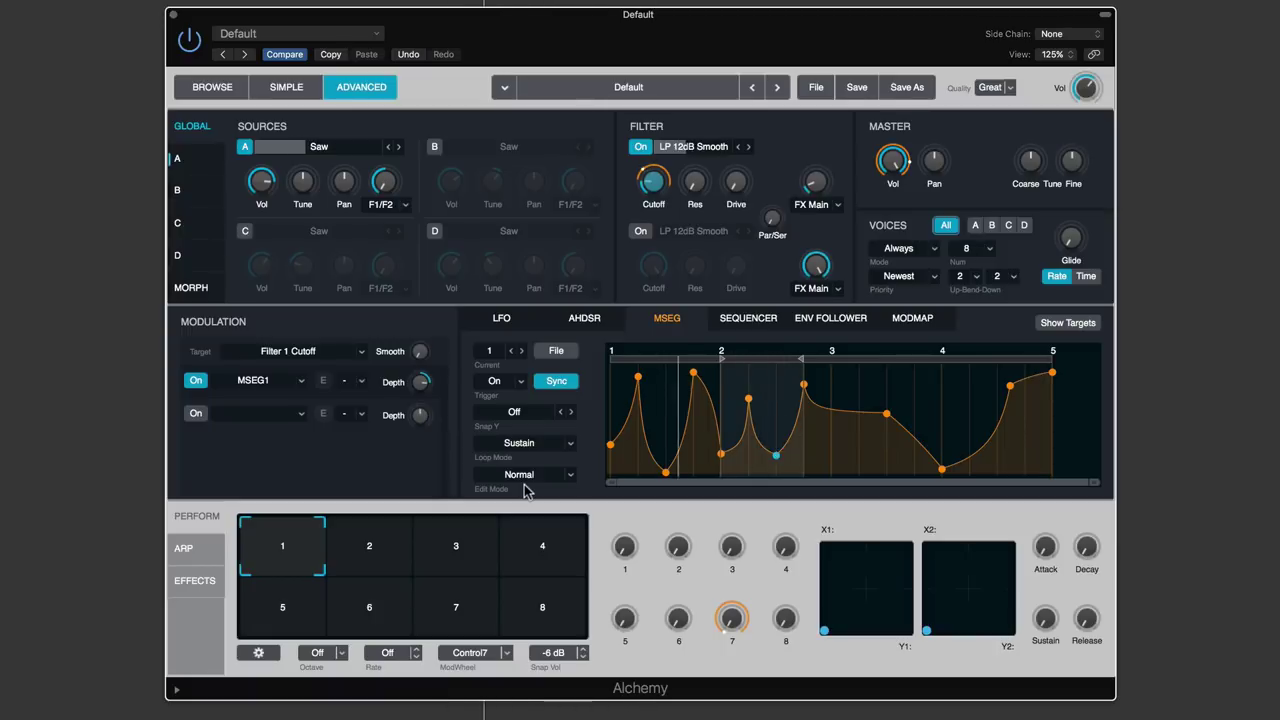
left_click(532, 480)
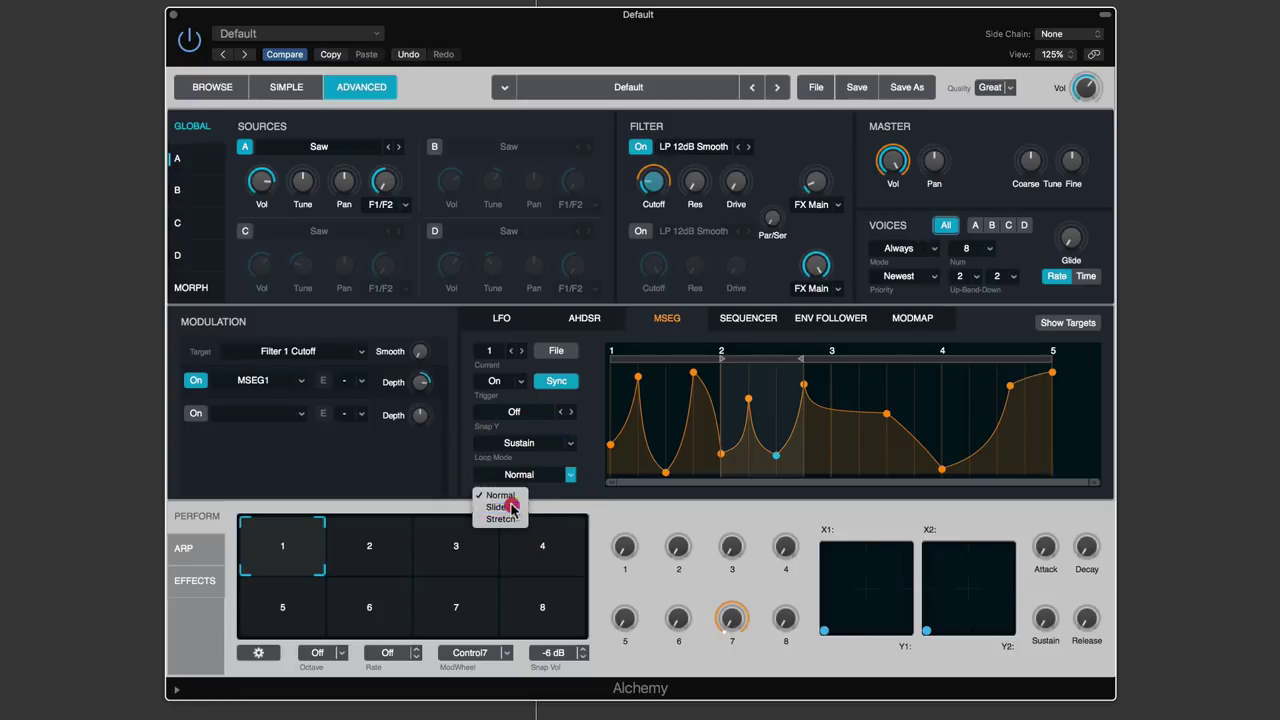
Move the beat 2 dip point in Slide, then Stretch Edit Mode, then return Edit Mode to Normal
left_click(510, 508)
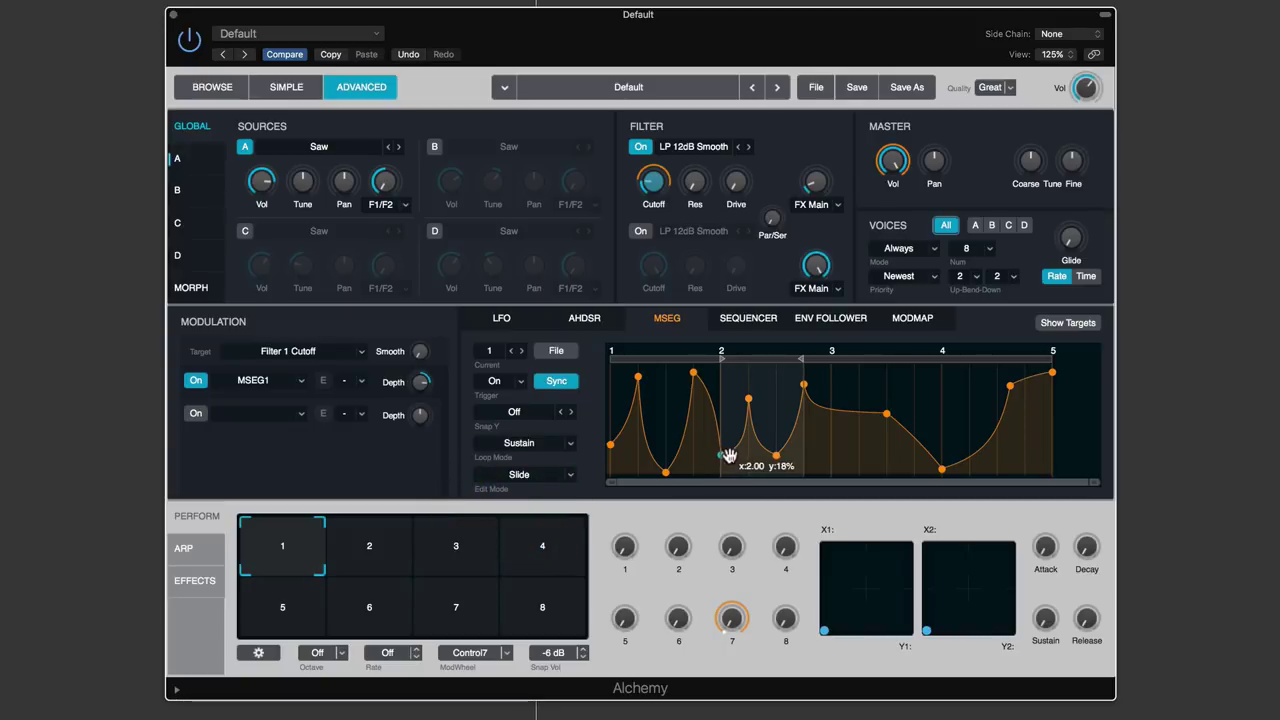
mouse_move(729, 456)
left_mouse_down()
mouse_move(789, 462)
mouse_move(717, 457)
mouse_move(752, 458)
mouse_move(741, 462)
left_mouse_up()
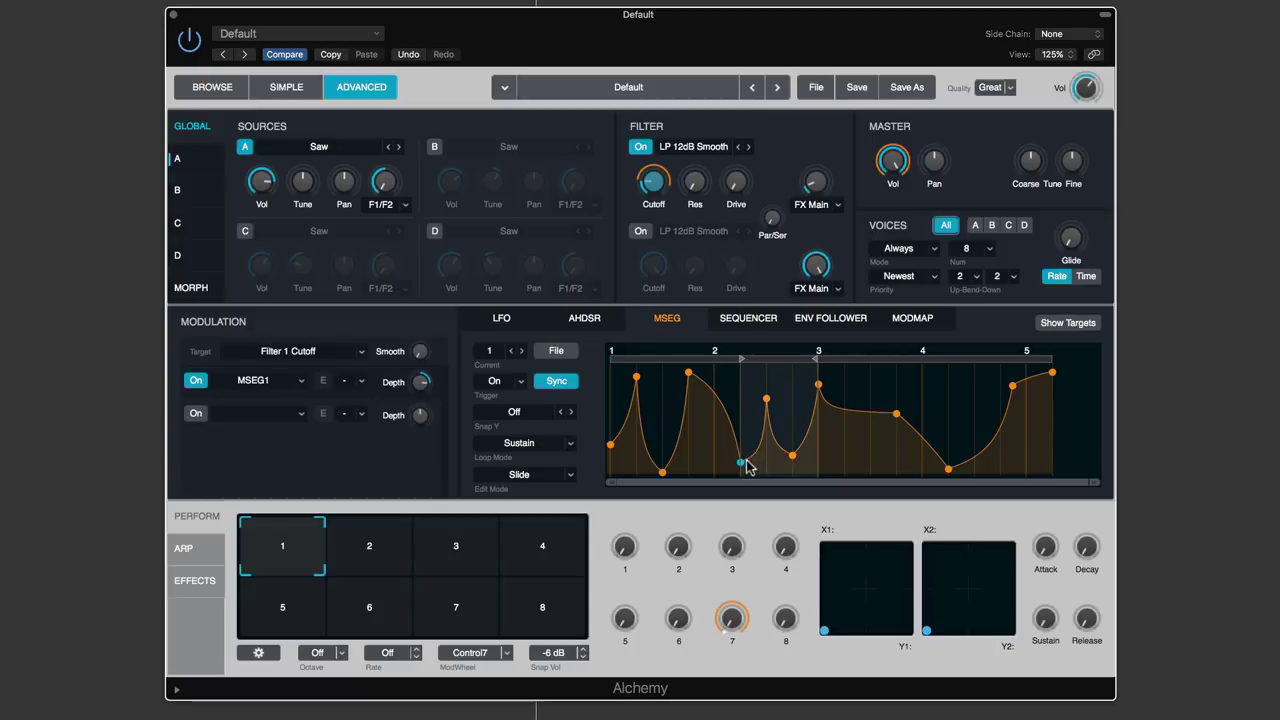
left_click(537, 476)
left_click(512, 521)
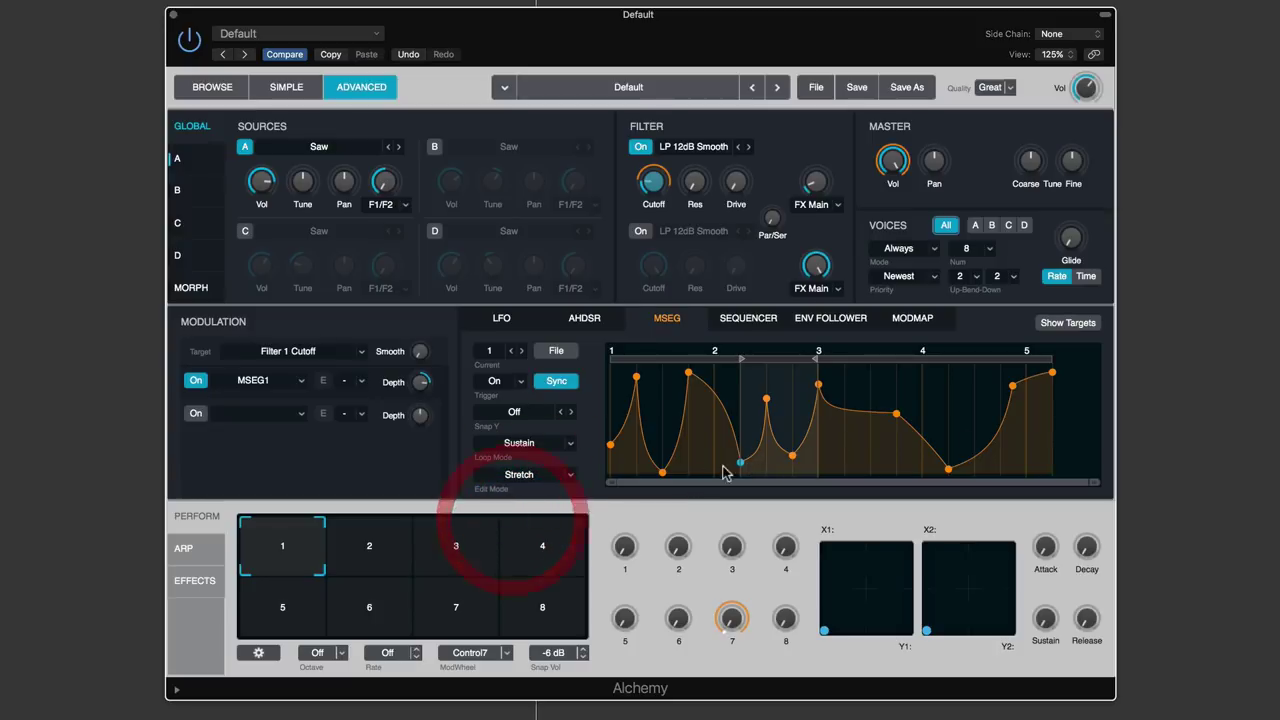
mouse_move(747, 462)
left_mouse_down()
mouse_move(811, 466)
mouse_move(768, 464)
left_mouse_up()
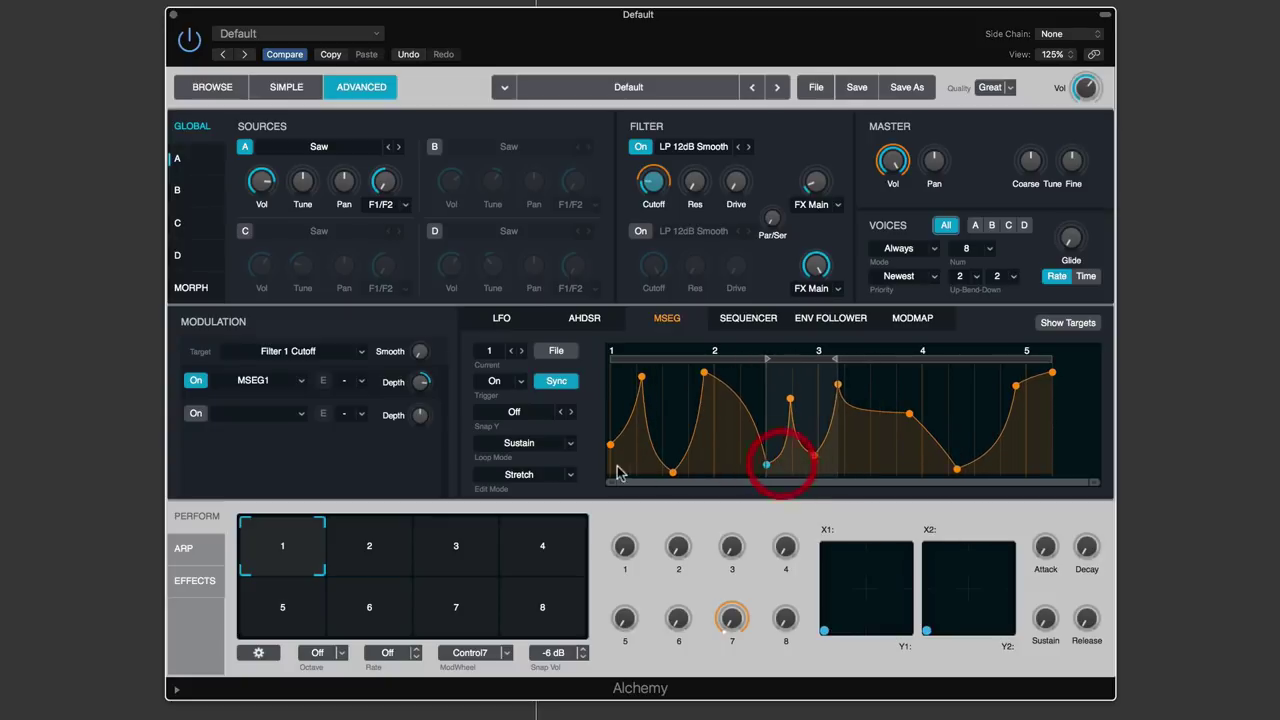
left_click(531, 476)
left_click(515, 518)
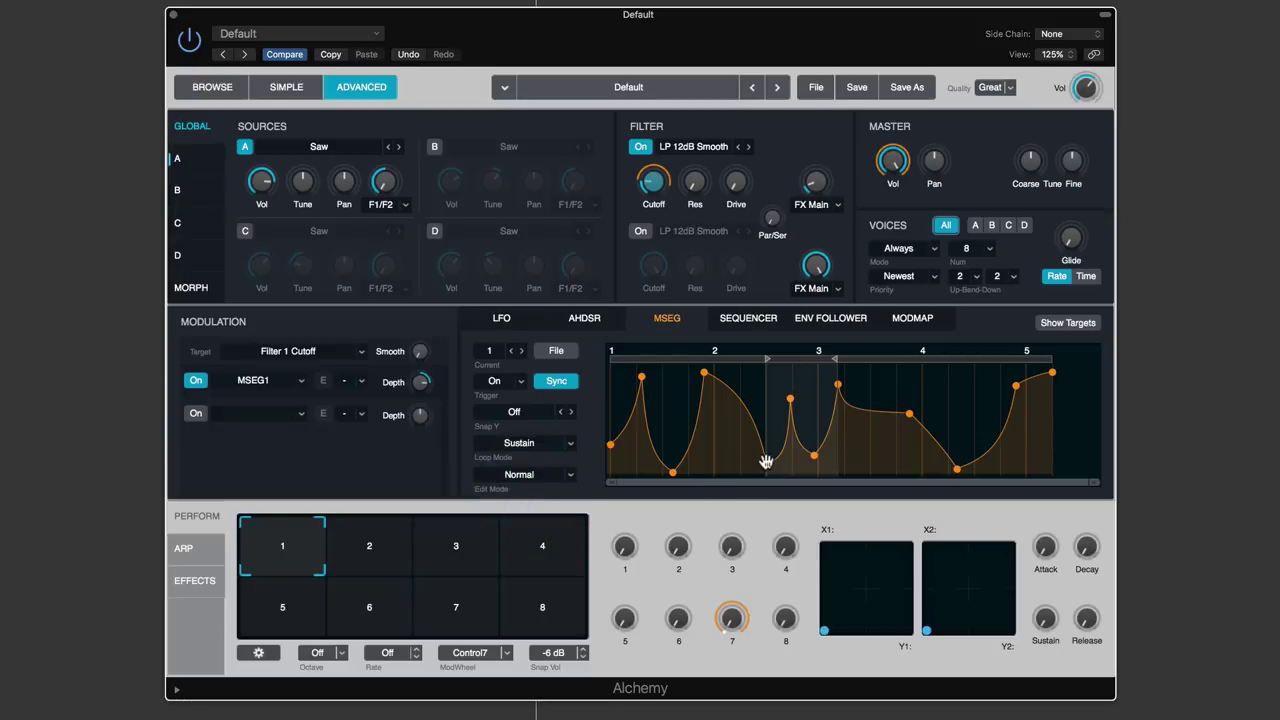
left_click_drag(749, 462, 750, 463)
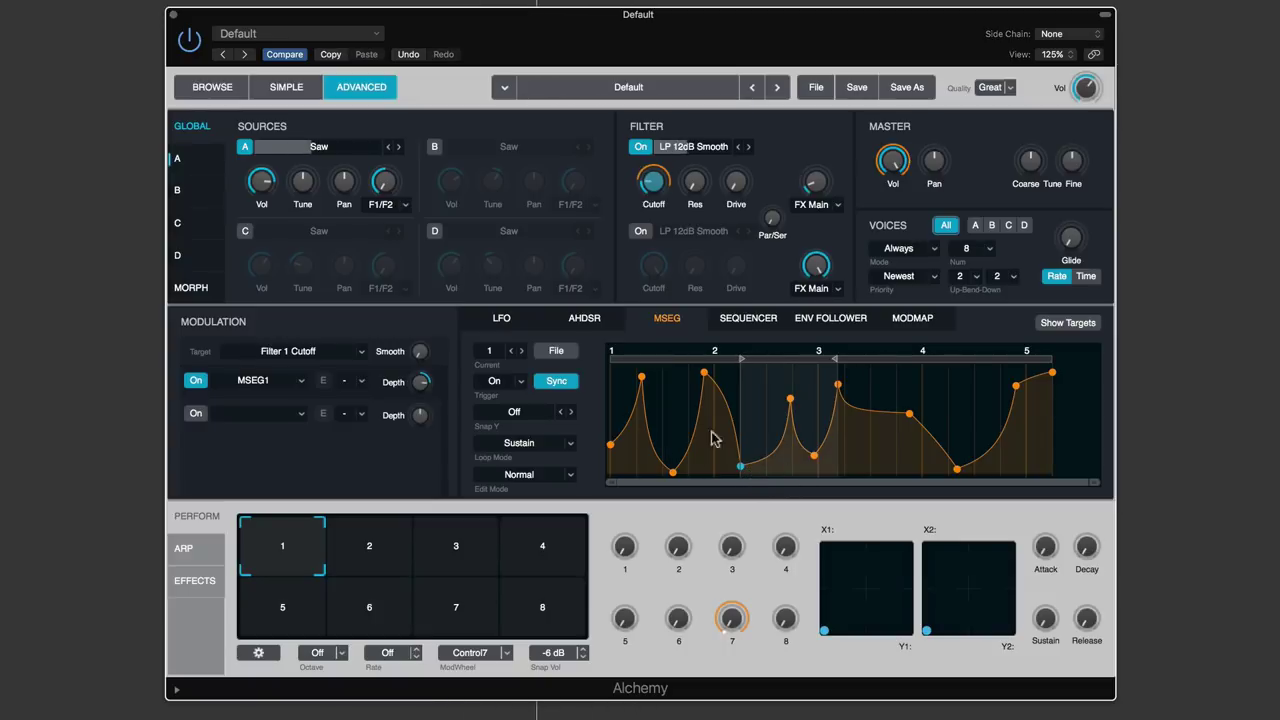
Check the LFO and AHDSR views, then clear the MSEG envelope to a basic ramp
left_click(498, 318)
left_click(584, 318)
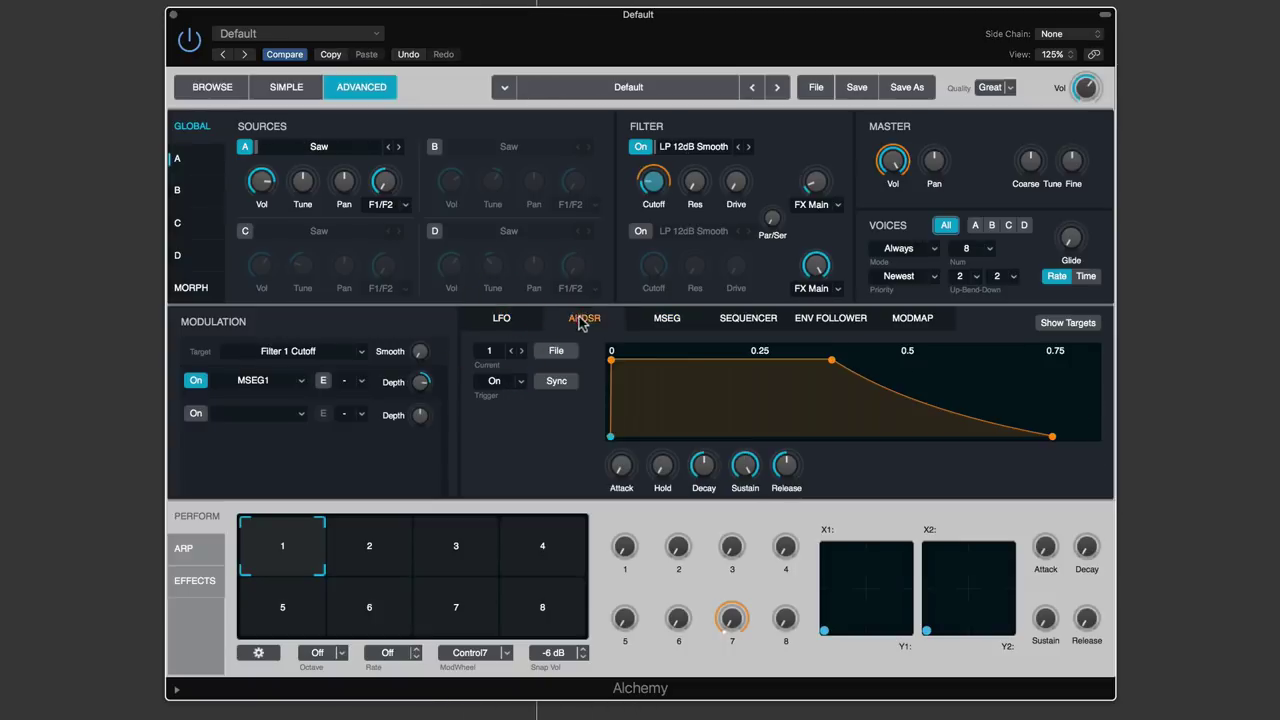
left_click(660, 318)
left_click(502, 381)
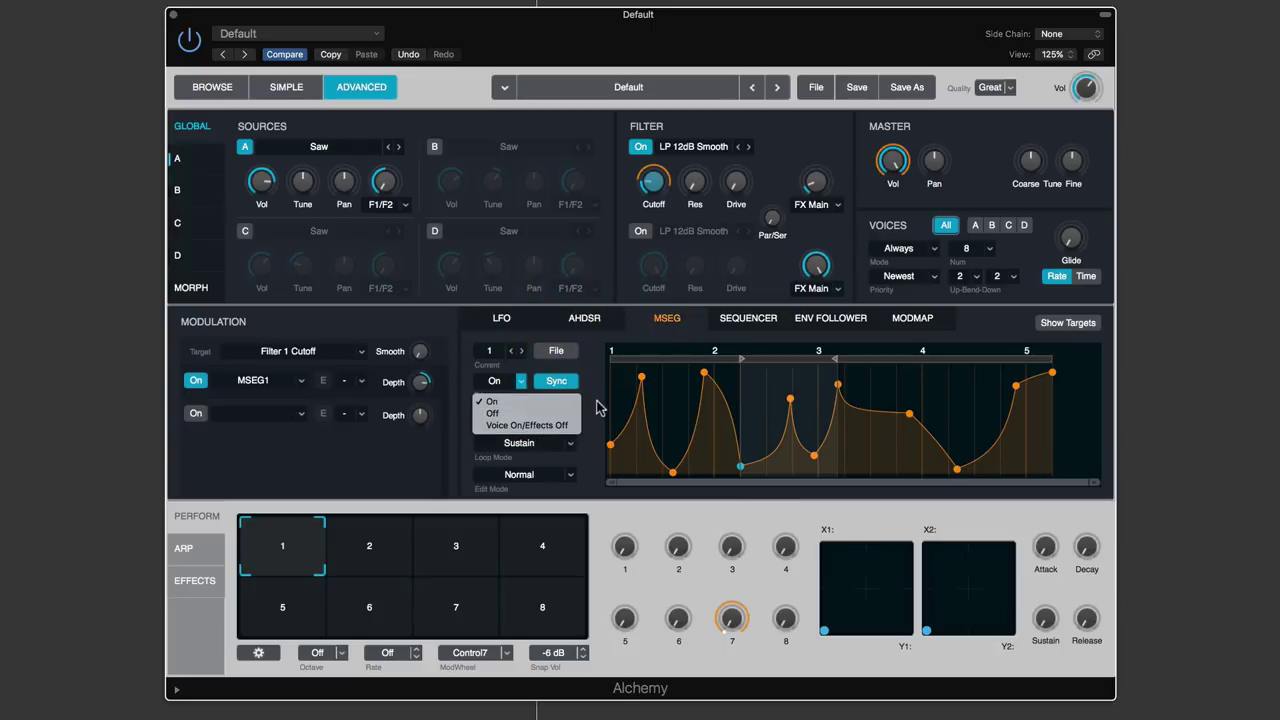
left_click(593, 403)
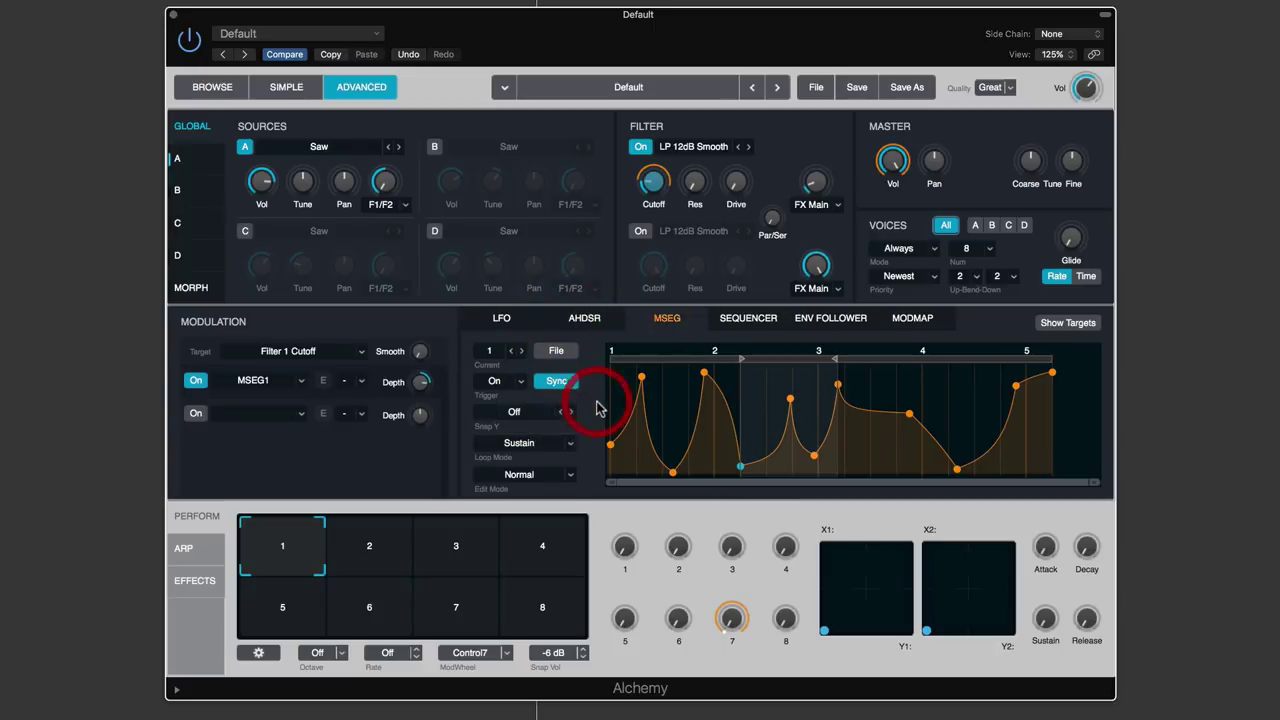
left_click(568, 356)
mouse_move(573, 375)
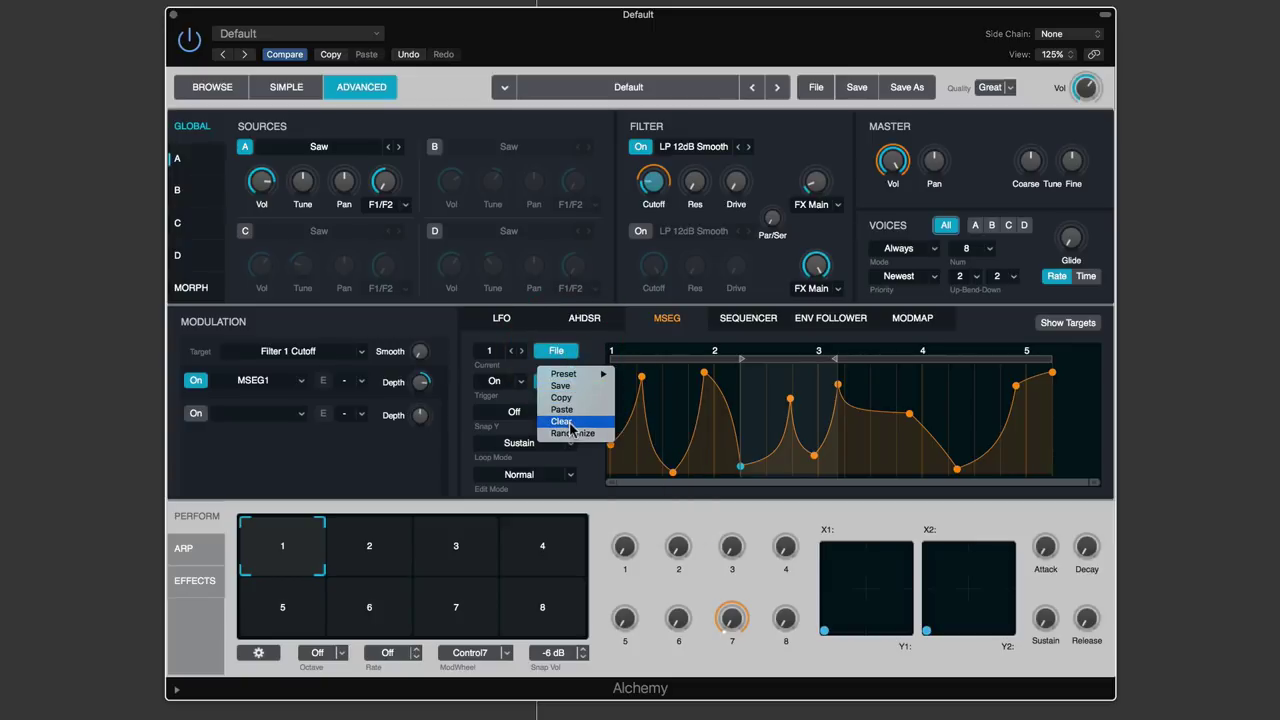
left_click(594, 357)
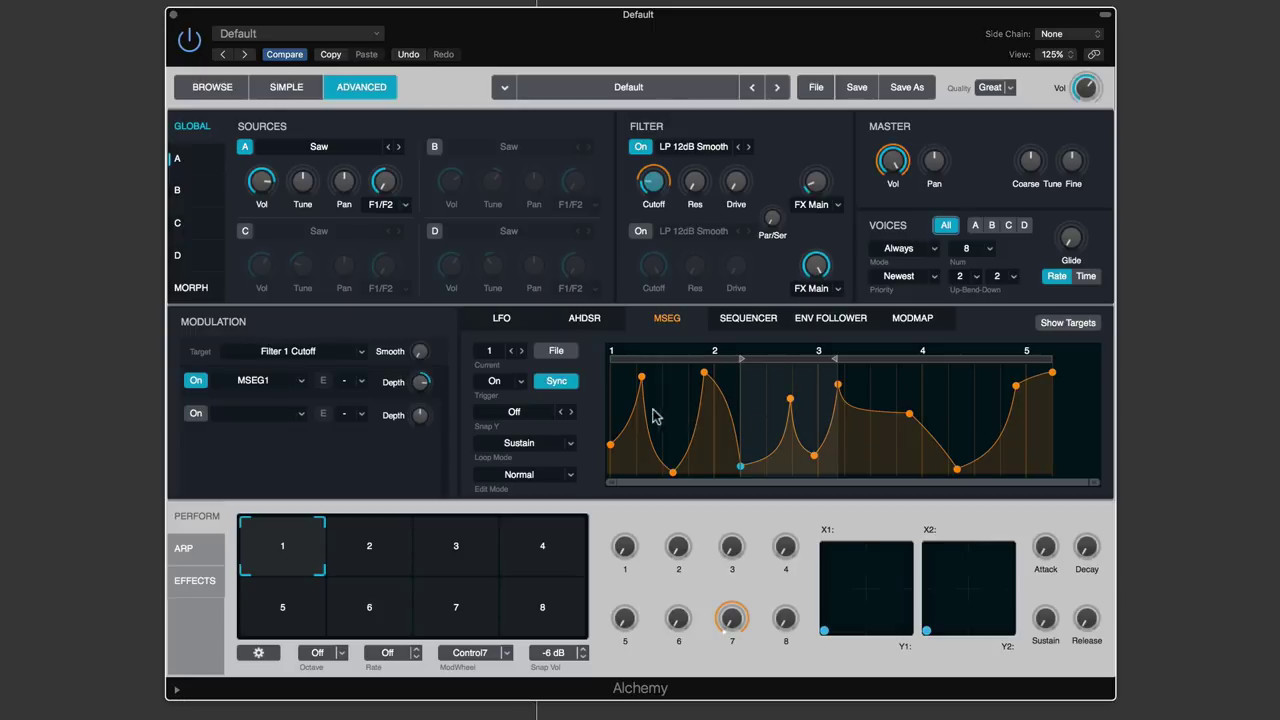
left_click(556, 351)
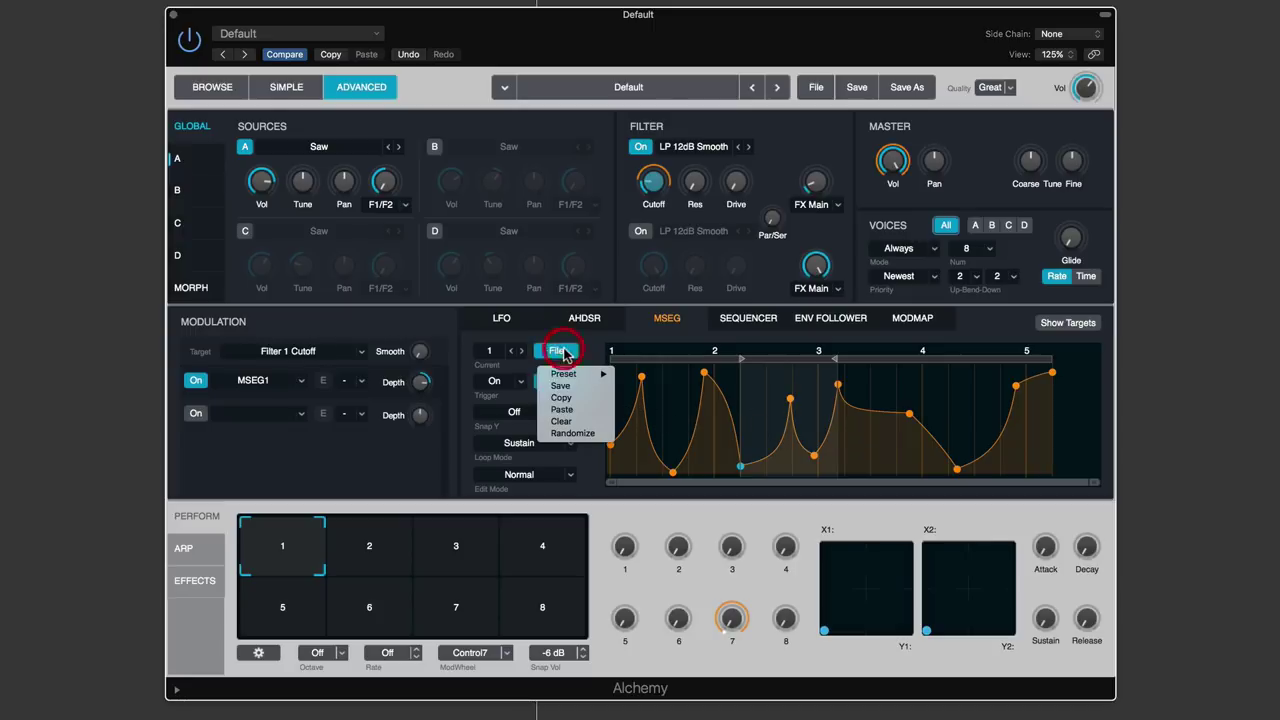
left_click(575, 424)
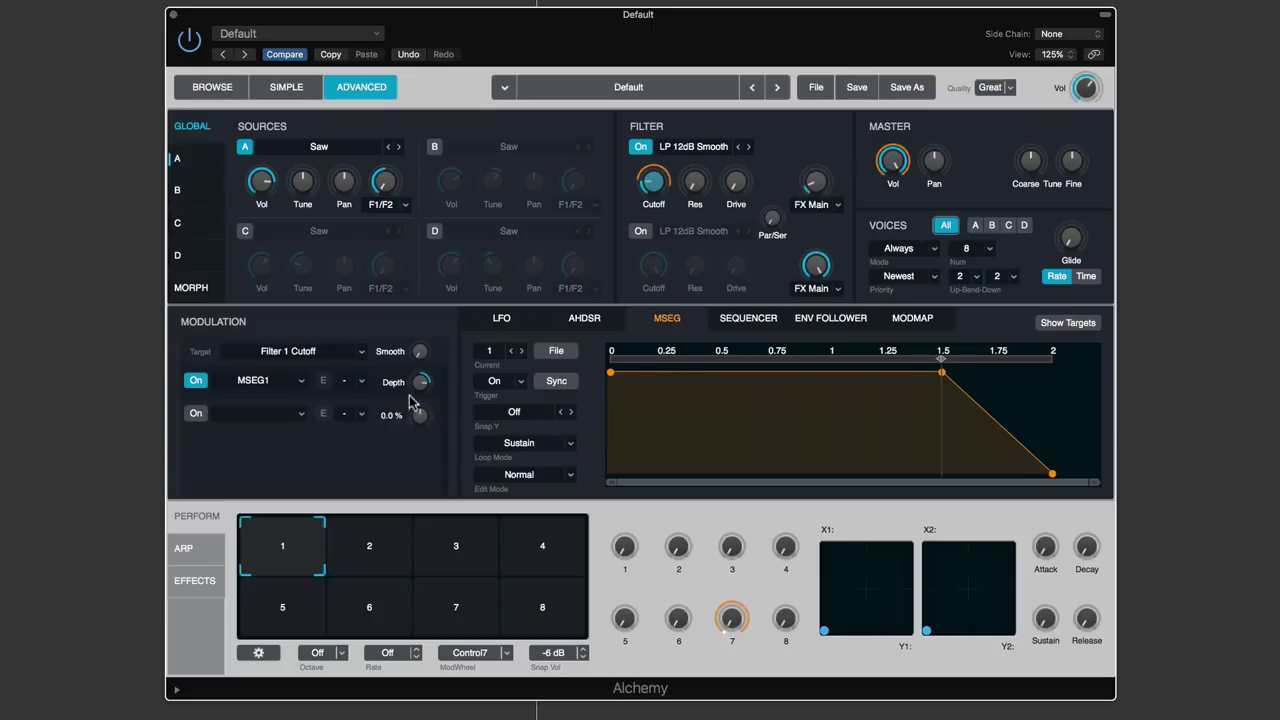
Add a new MSEG2 modulation source, then delete it, leaving the slot empty
left_click(267, 382)
mouse_move(290, 424)
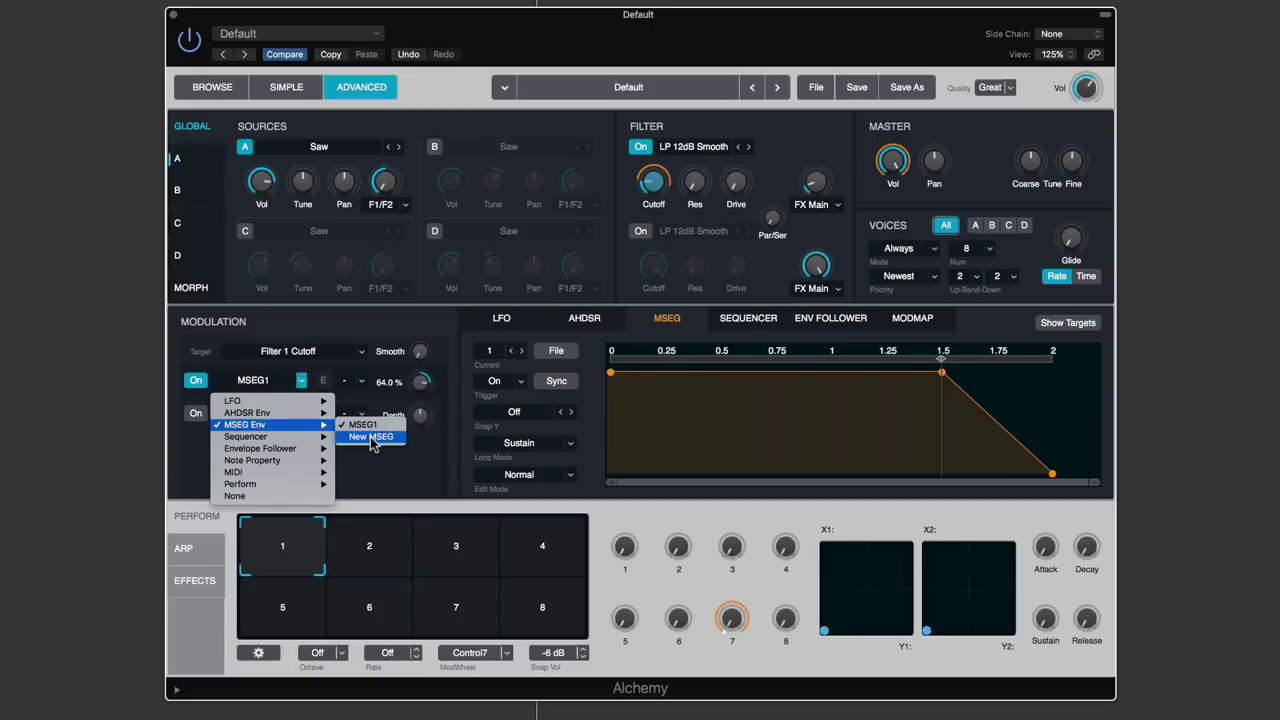
left_click(372, 440)
left_click(257, 381)
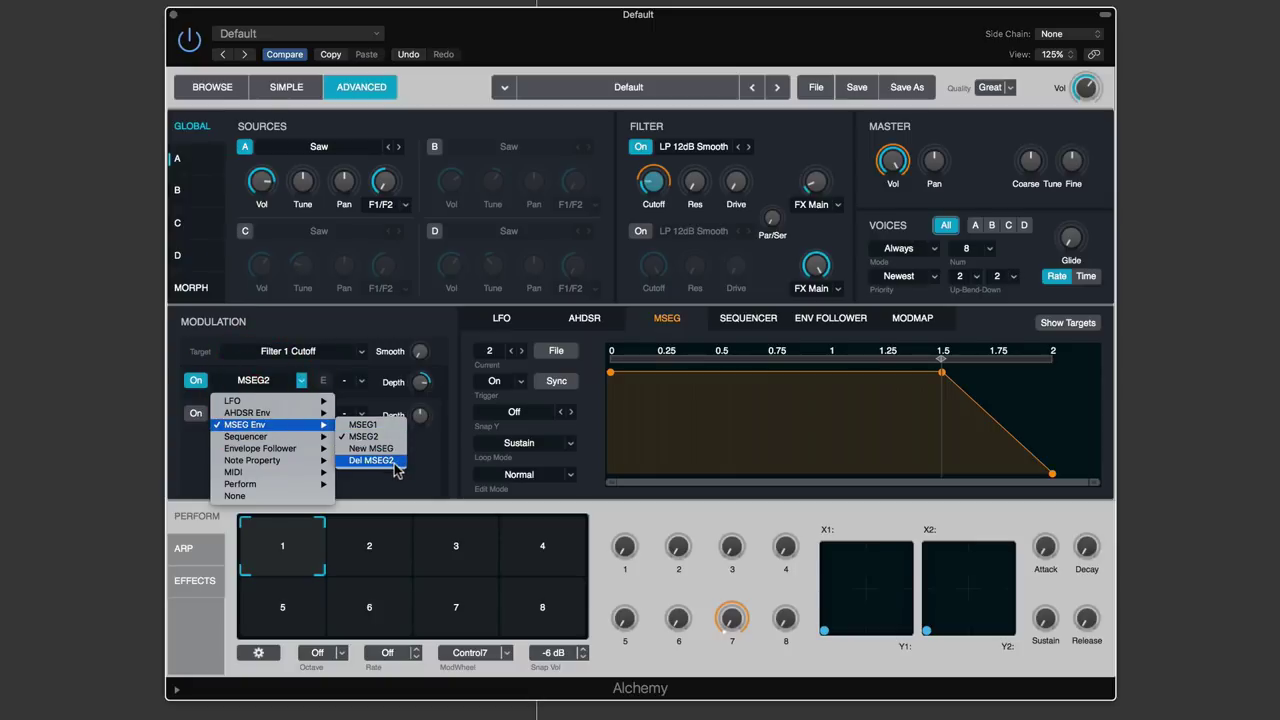
left_click(394, 468)
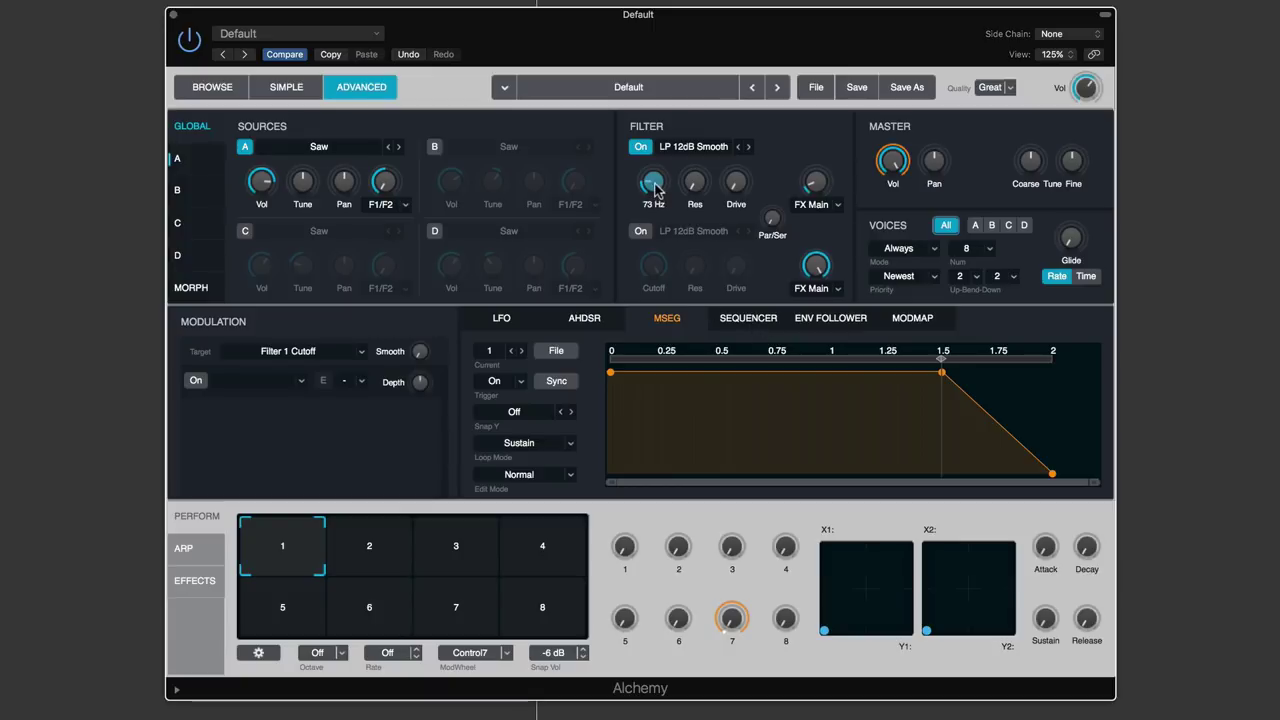
Raise Filter 1 Cutoff from 73 Hz to 103 Hz and assign Sequencer1 as its modulation source
left_click_drag(655, 190, 652, 168)
left_click(256, 381)
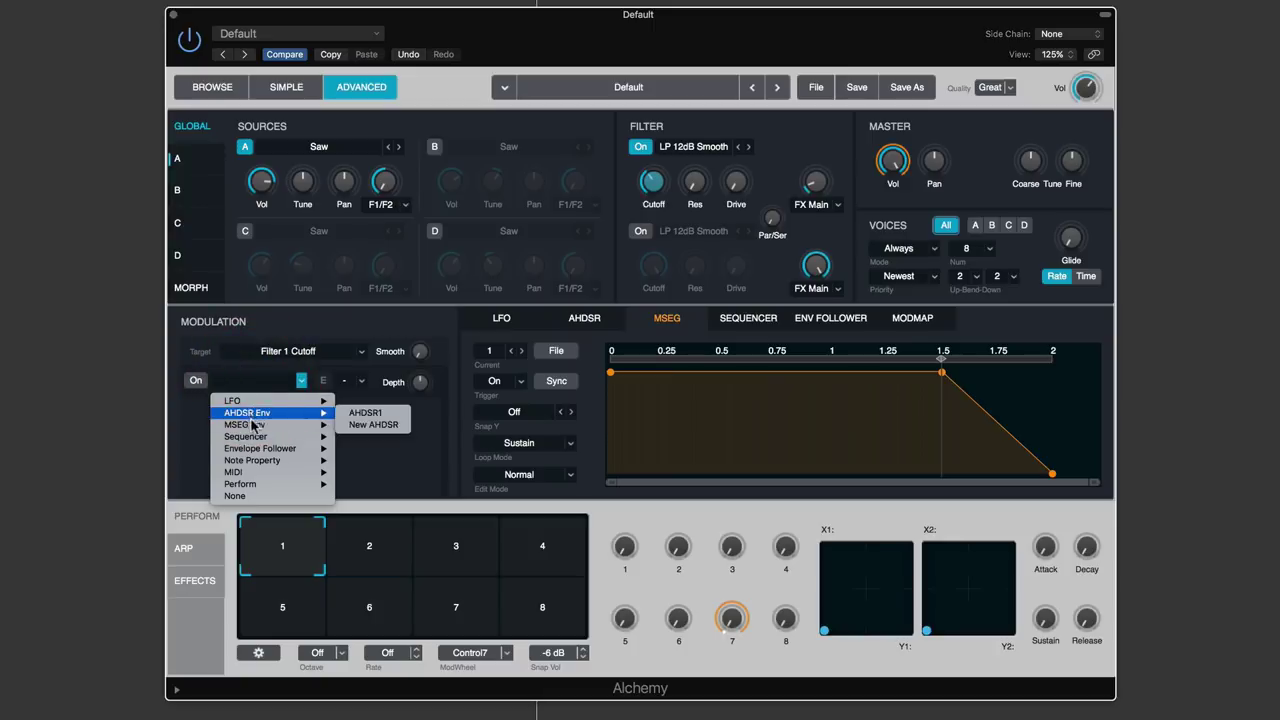
mouse_move(255, 437)
left_click(370, 438)
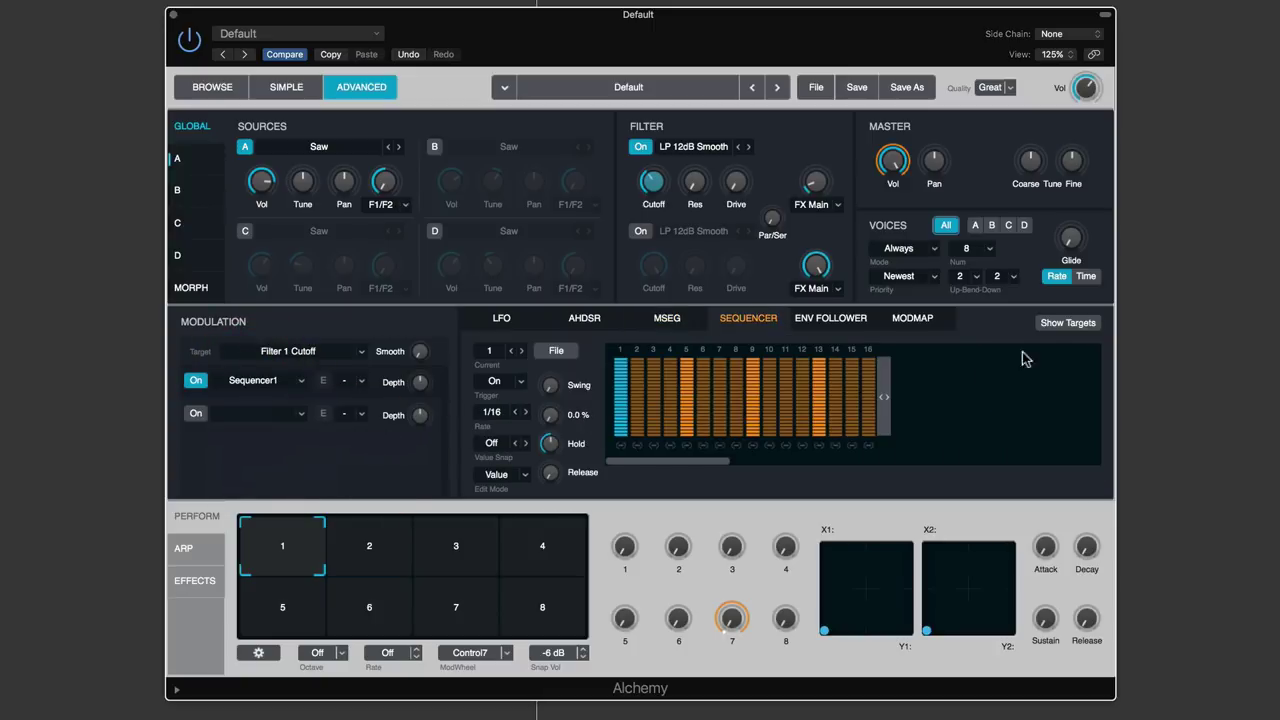
Lower sequencer steps 2–4 and step 9 (to 39%), adjusting the sequence length along the way
left_click(1062, 324)
left_click(1020, 336)
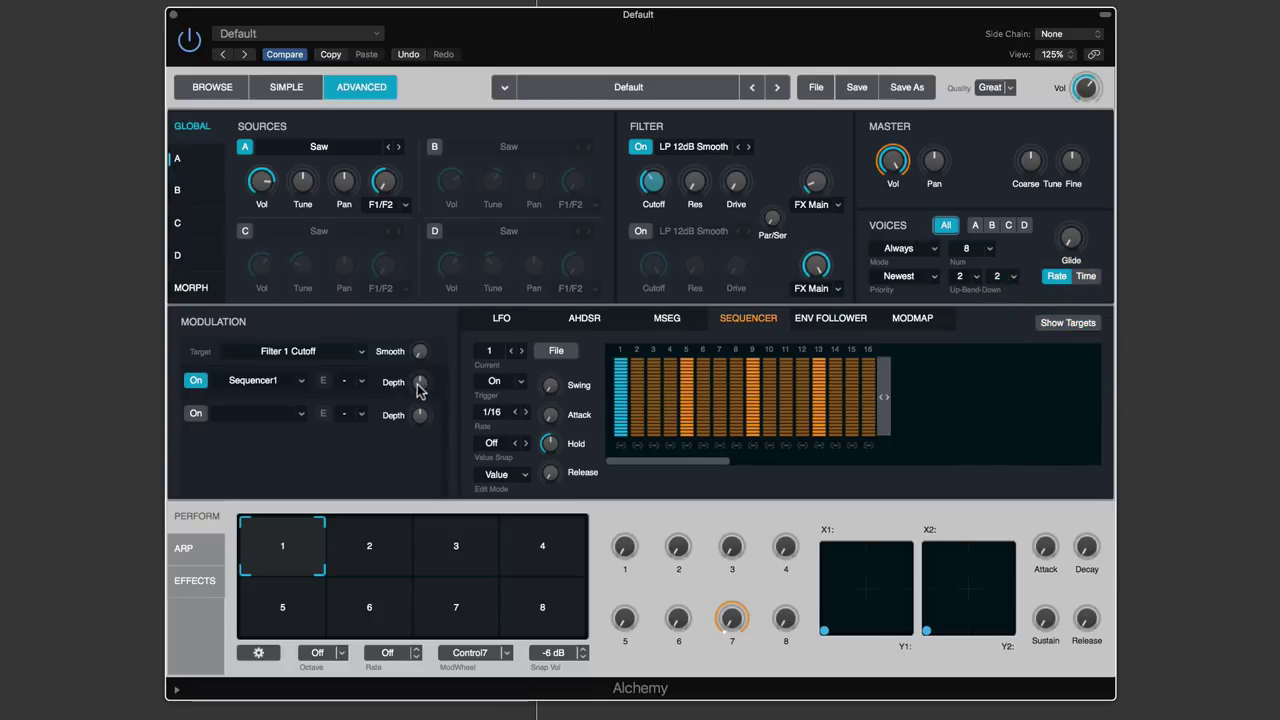
left_click(652, 181)
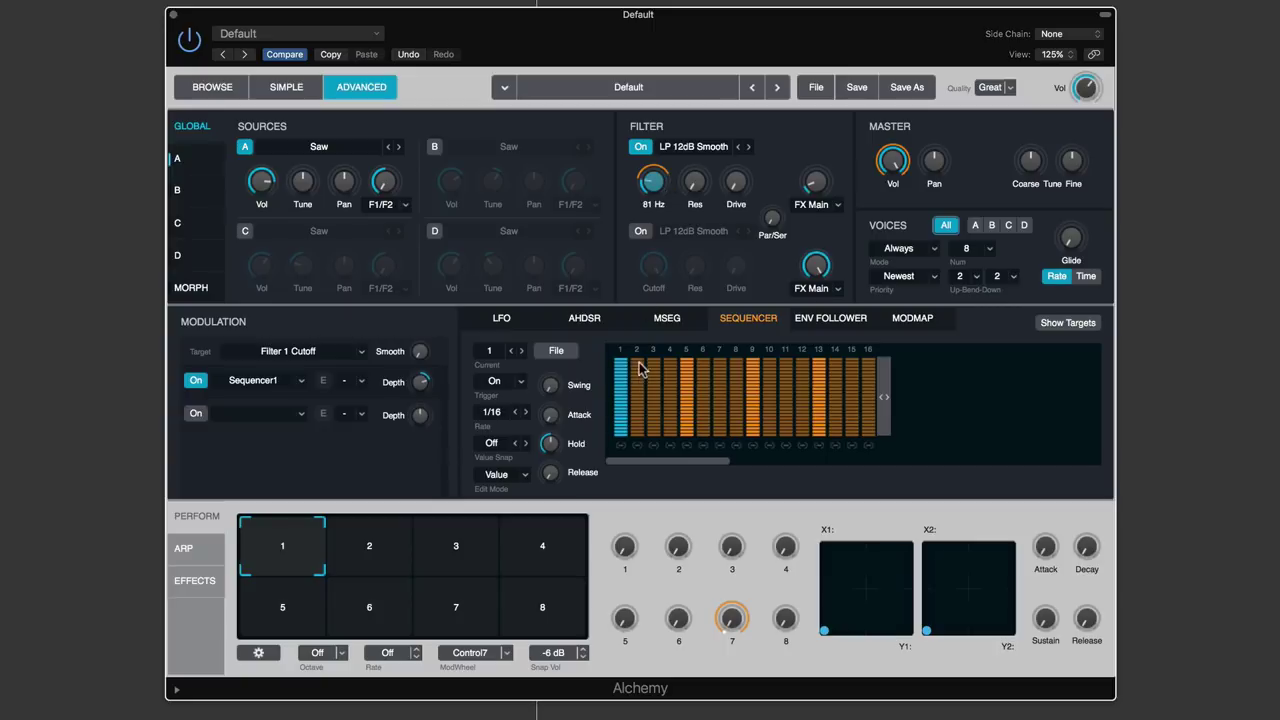
left_click_drag(640, 368, 640, 442)
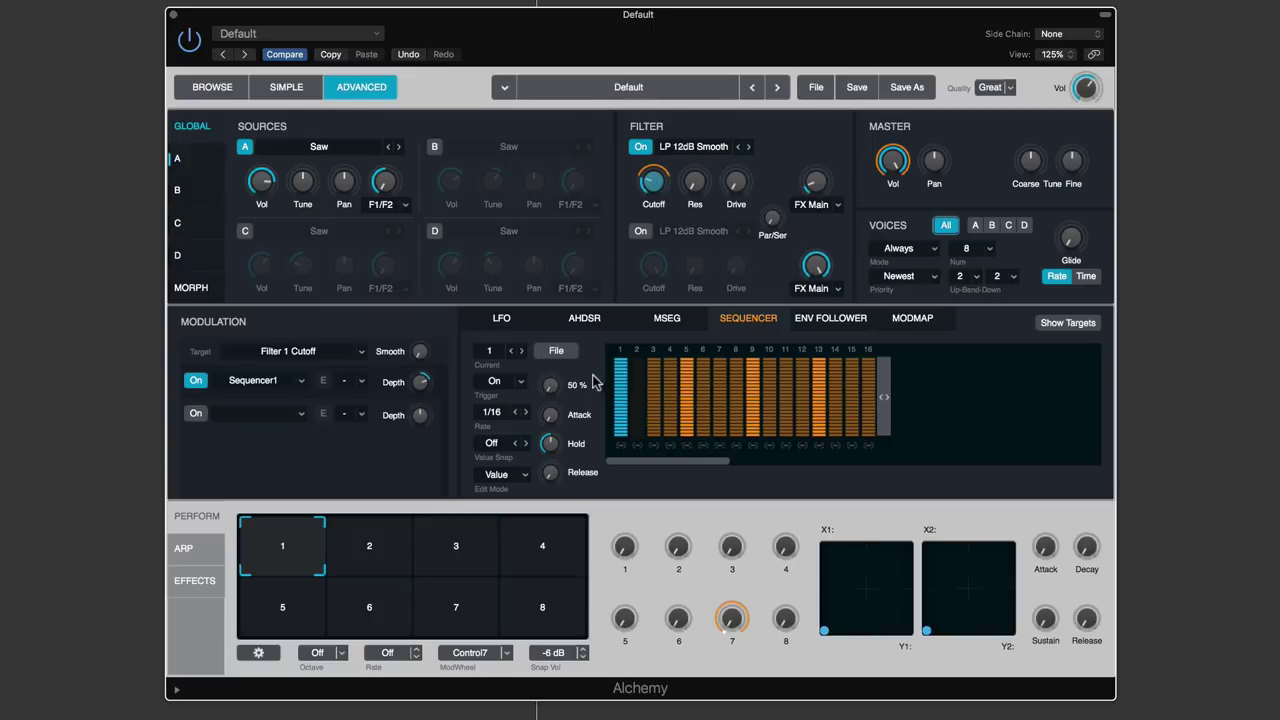
mouse_move(672, 376)
left_mouse_down()
mouse_move(674, 414)
mouse_move(640, 410)
left_mouse_up()
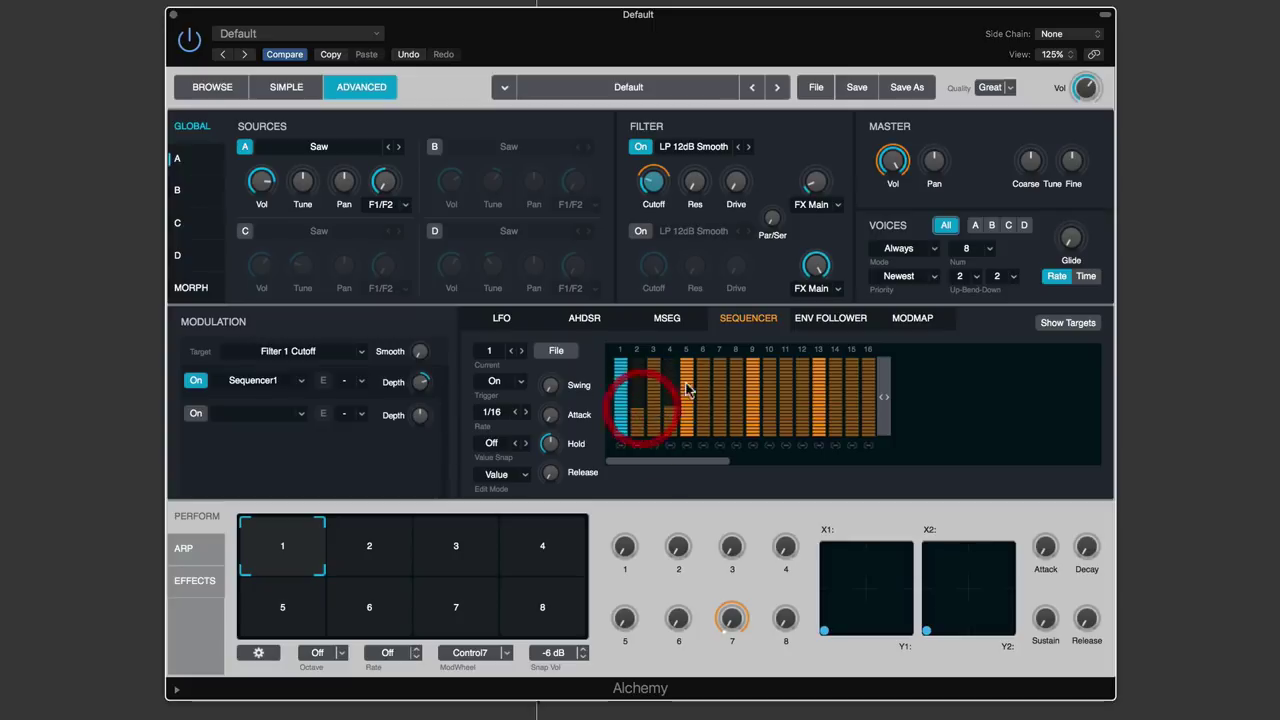
left_click(712, 400)
left_click_drag(885, 397, 1150, 404)
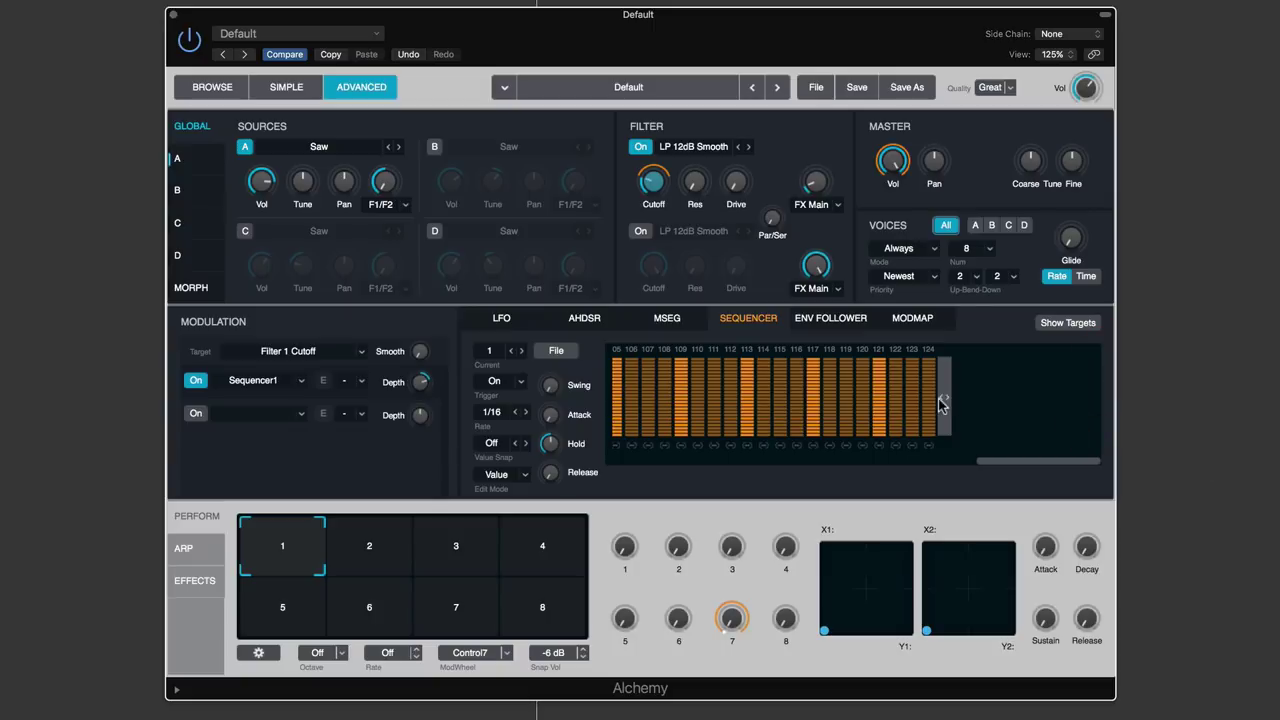
left_click_drag(943, 398, 886, 414)
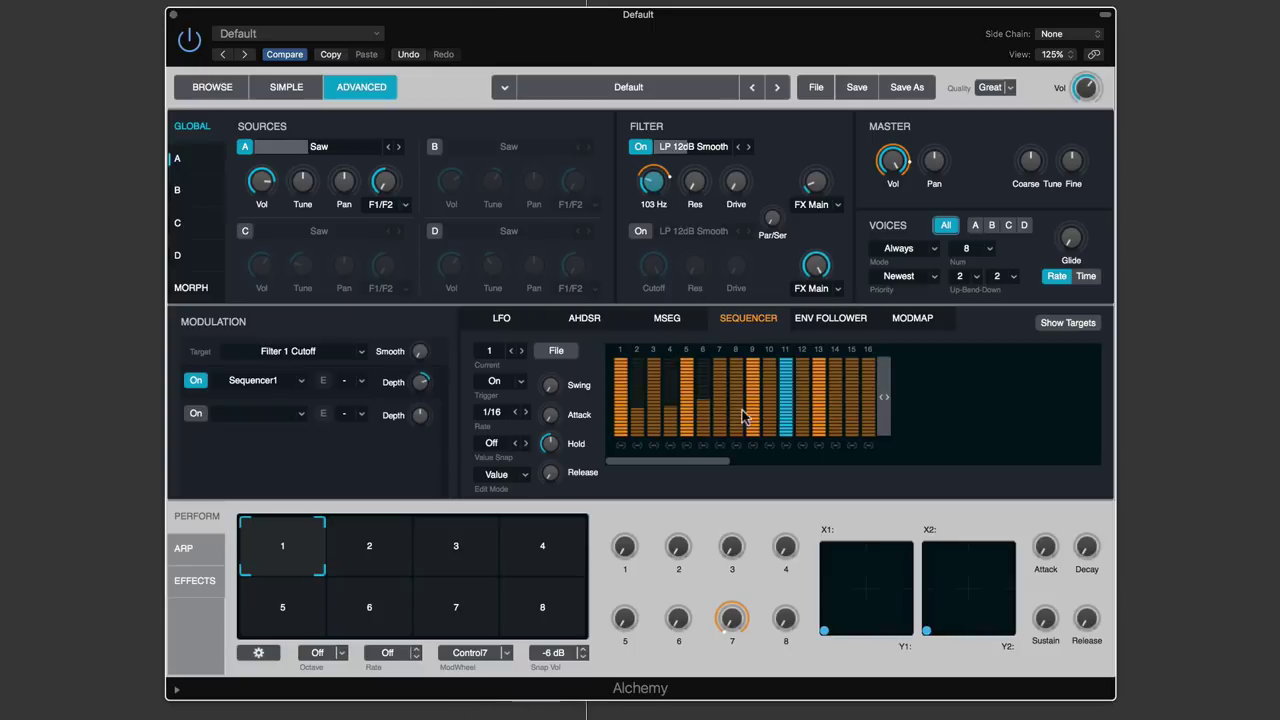
mouse_move(757, 372)
left_mouse_down()
mouse_move(762, 410)
mouse_move(800, 400)
mouse_move(800, 386)
left_mouse_up()
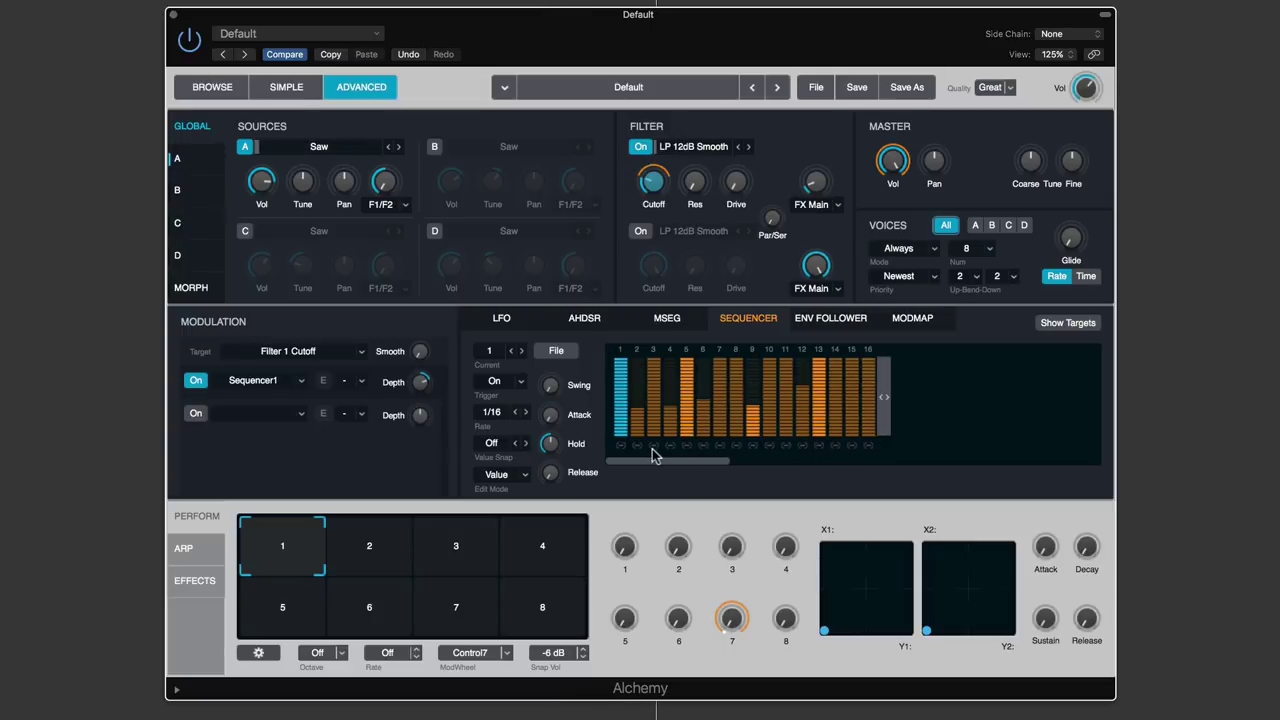
Try a 1/8 step rate, return it to 1/16, and raise the Swing knob
left_click(490, 414)
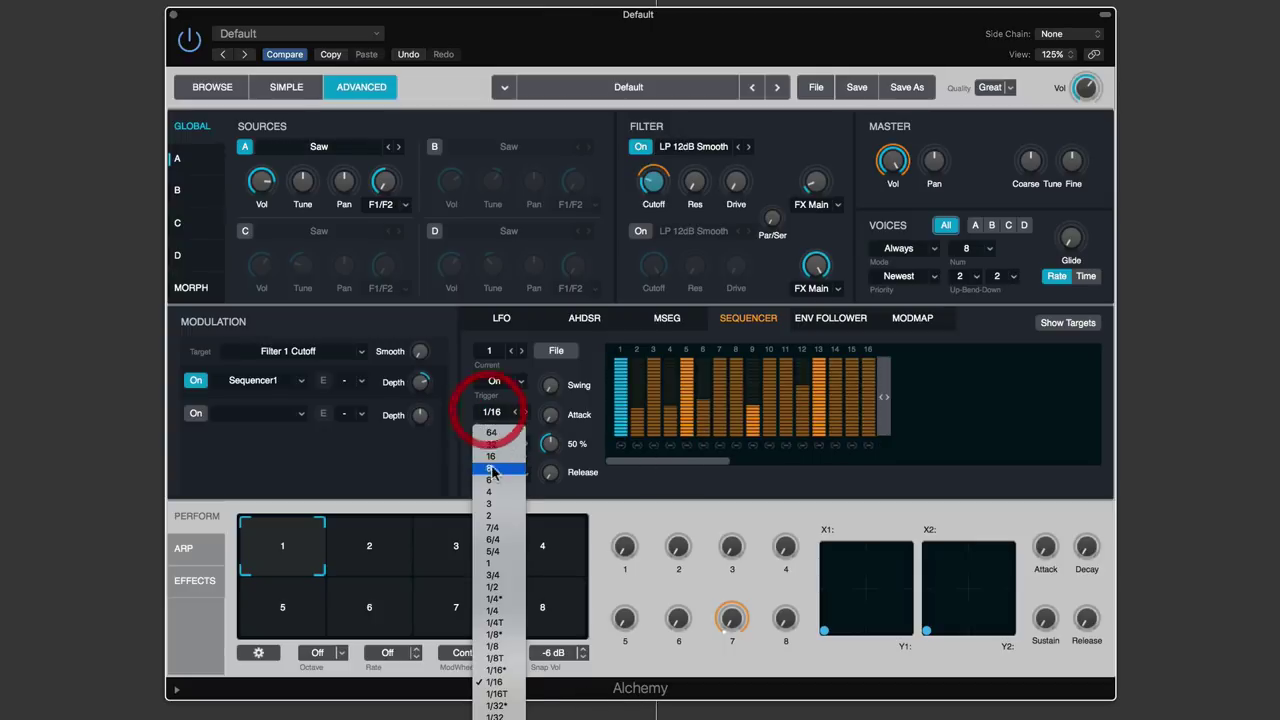
left_click(499, 646)
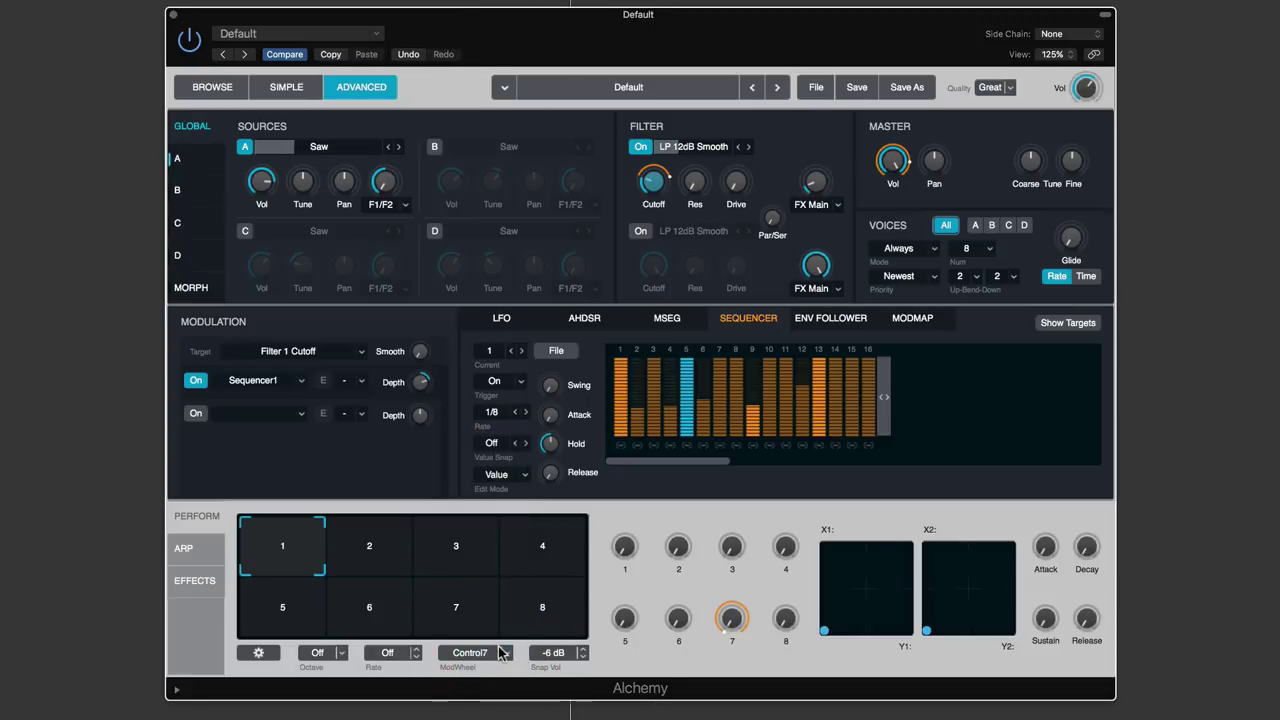
left_click(491, 412)
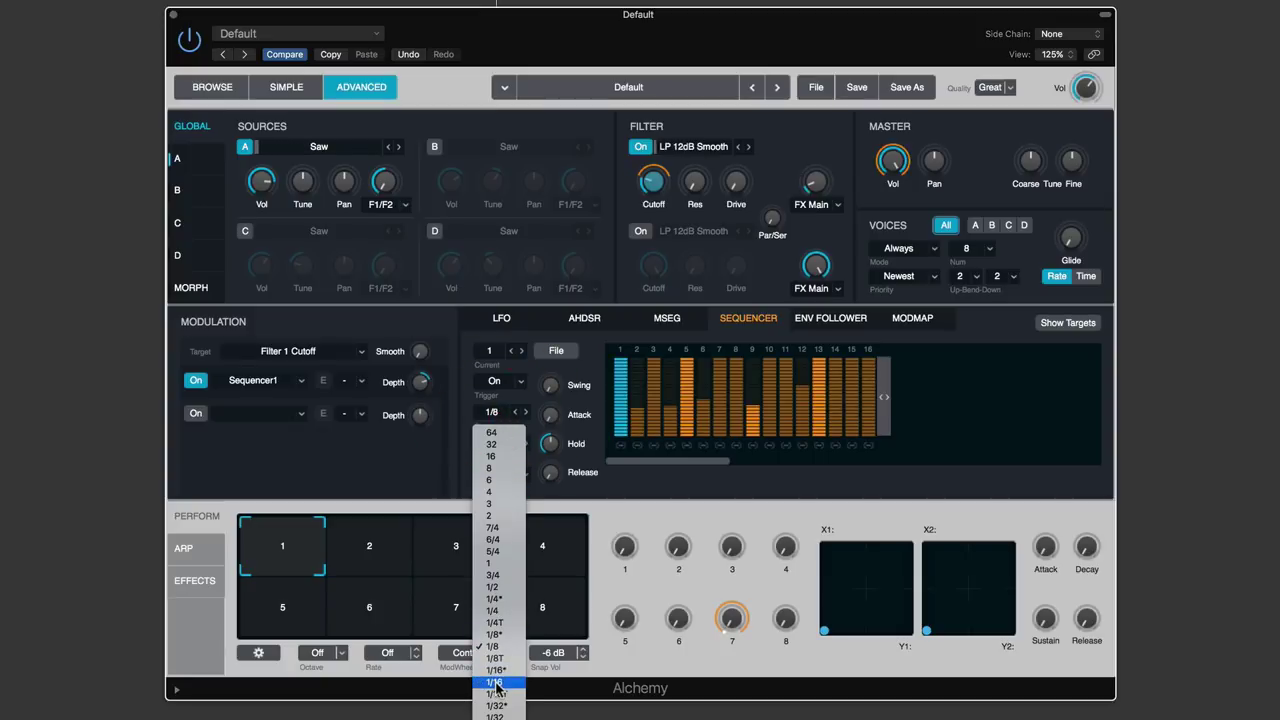
left_click(494, 672)
left_click_drag(550, 390, 545, 318)
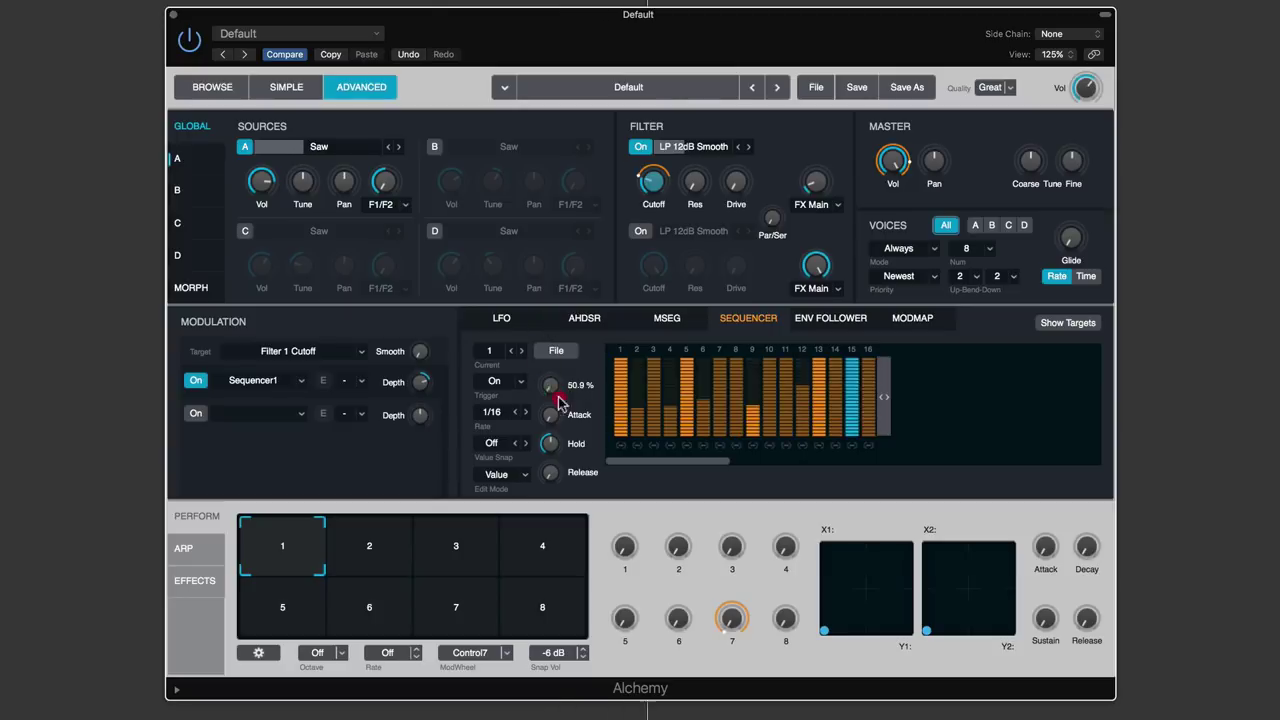
mouse_move(556, 446)
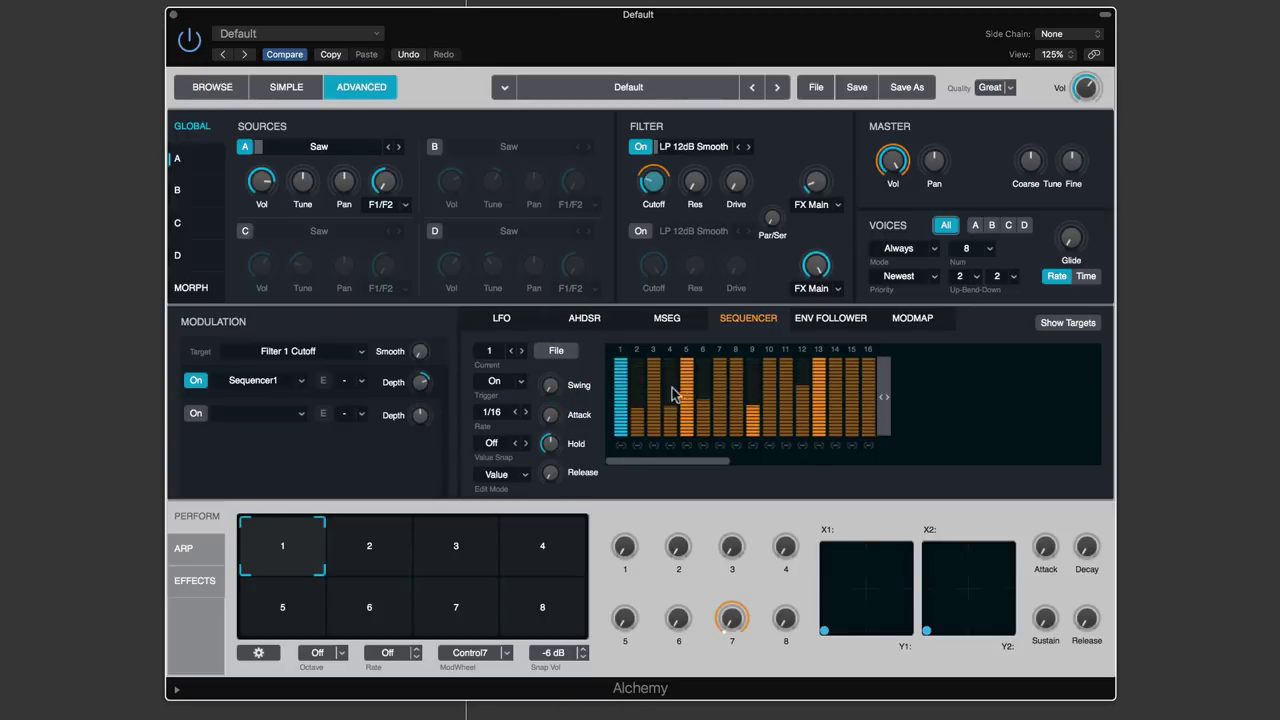
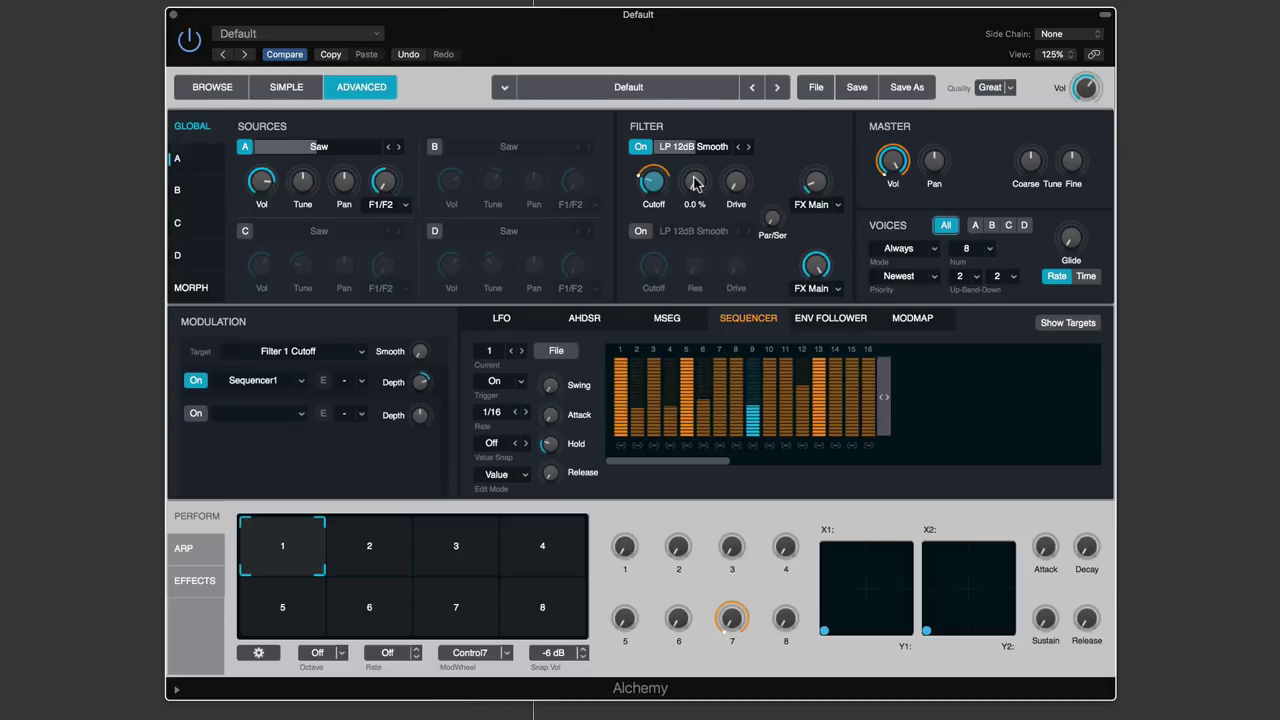
Raise Filter 1 resonance to 20.4 %, make it the modulation target, and set sequencer hold to 10.2 %
left_click_drag(694, 181, 686, 112)
left_click(655, 178)
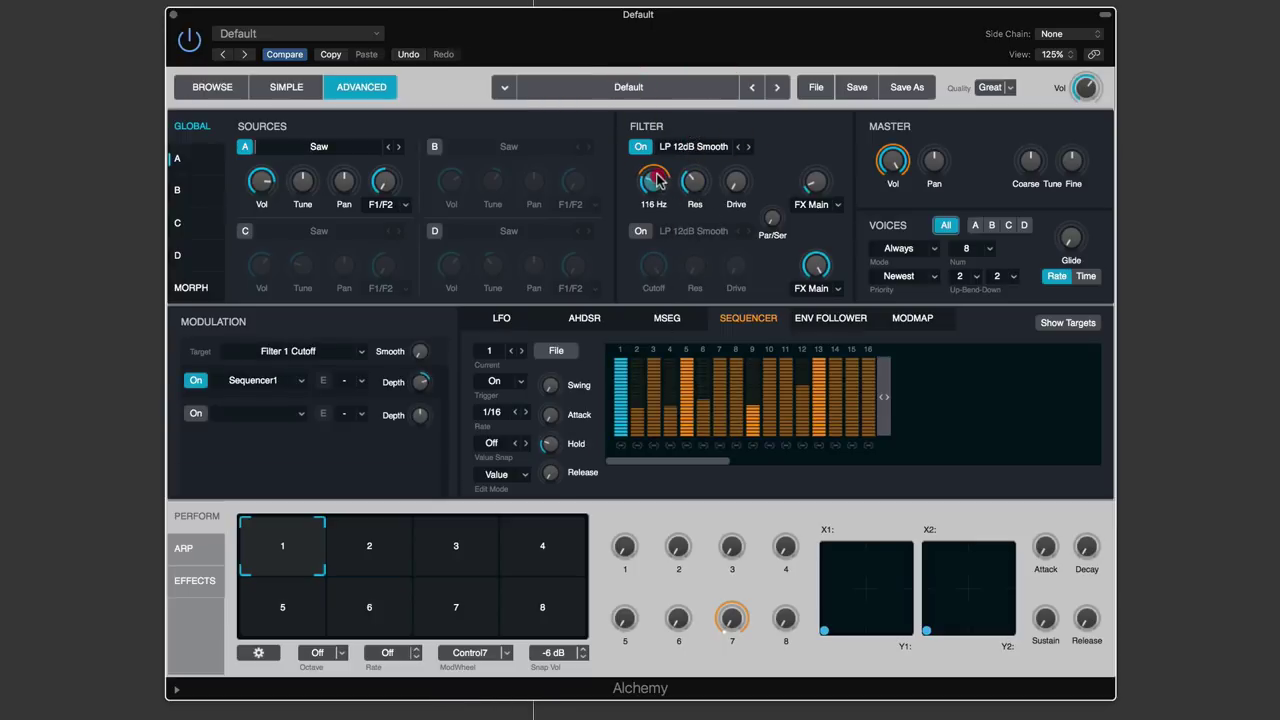
left_click(694, 181)
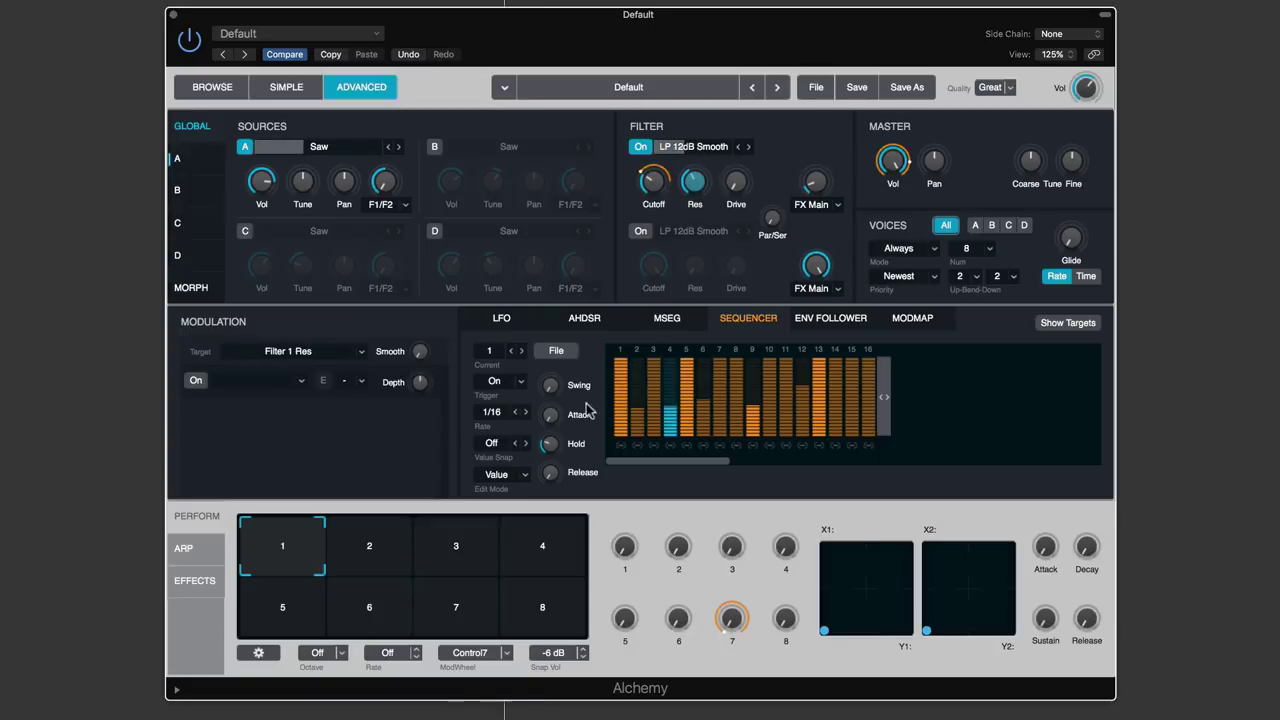
left_click(552, 446)
left_click_drag(554, 448, 557, 477)
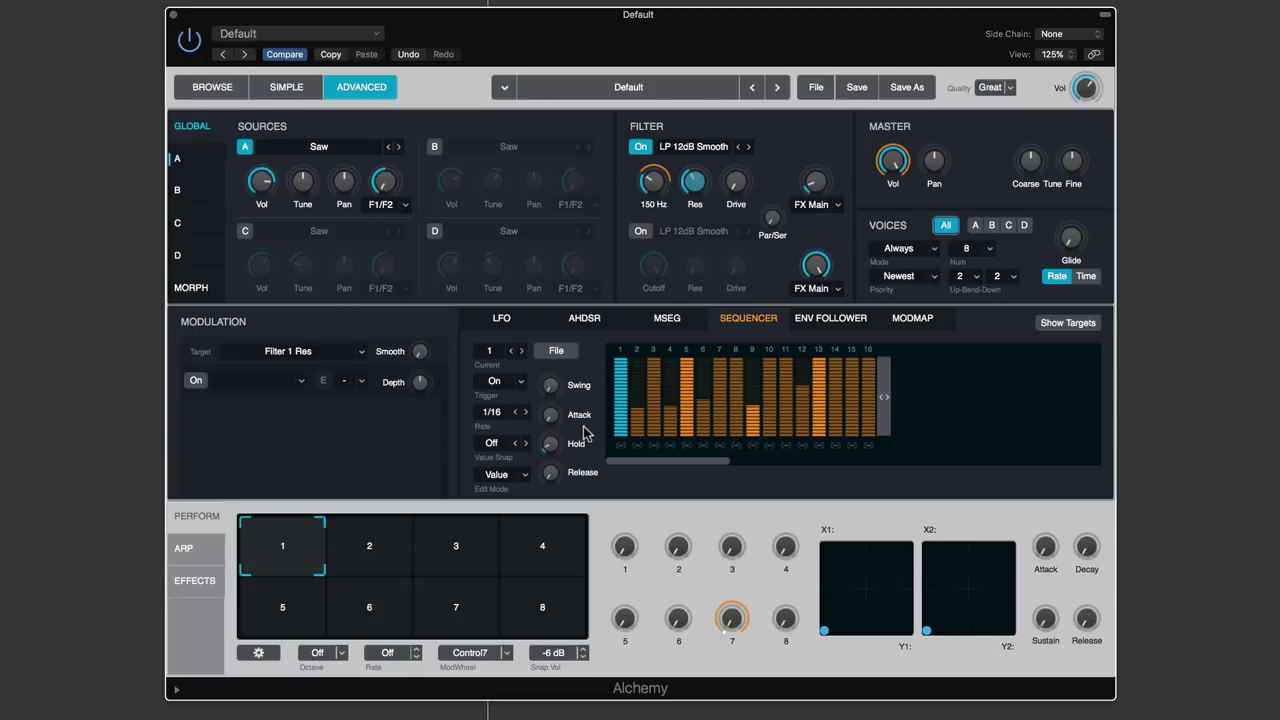
Audition sequencer hold (74.2 %, then 48.3 %) and release, settling release at 11.5 %
left_click_drag(560, 448, 550, 343)
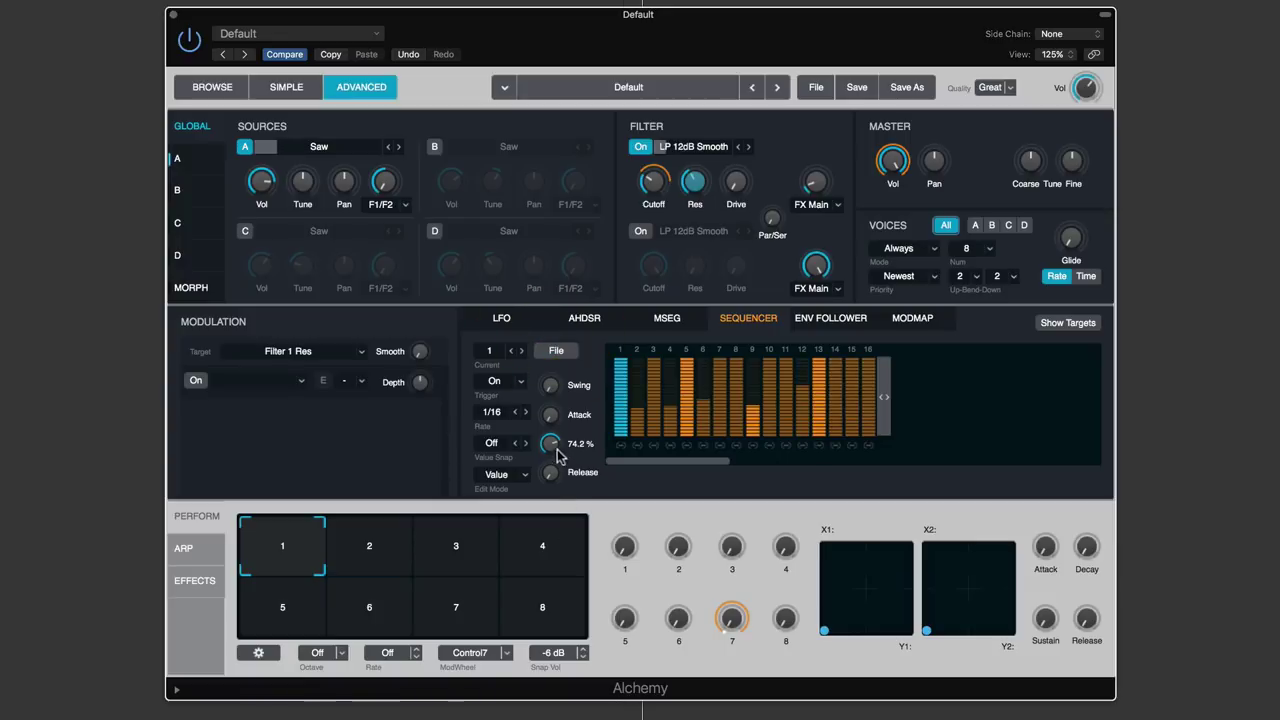
left_click_drag(551, 443, 581, 521)
left_click_drag(551, 472, 554, 346)
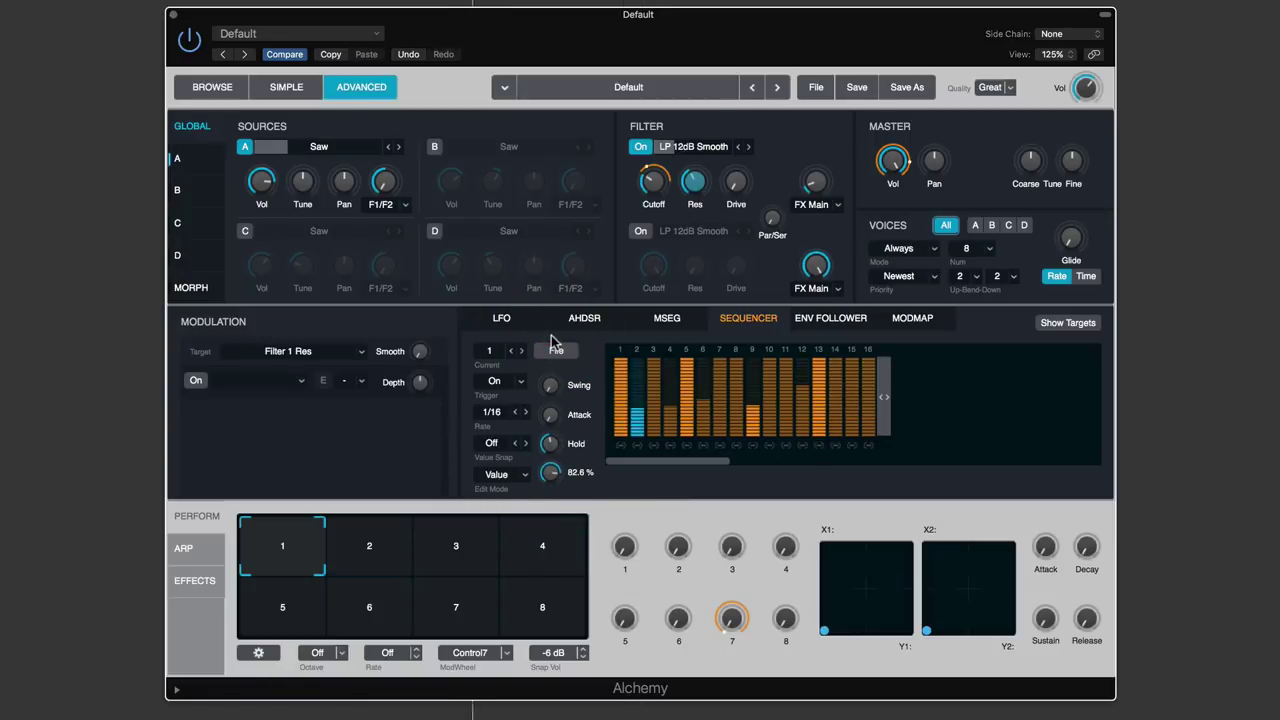
left_click(560, 458)
mouse_move(560, 458)
left_mouse_down()
mouse_move(607, 643)
mouse_move(558, 467)
mouse_move(556, 480)
left_mouse_up()
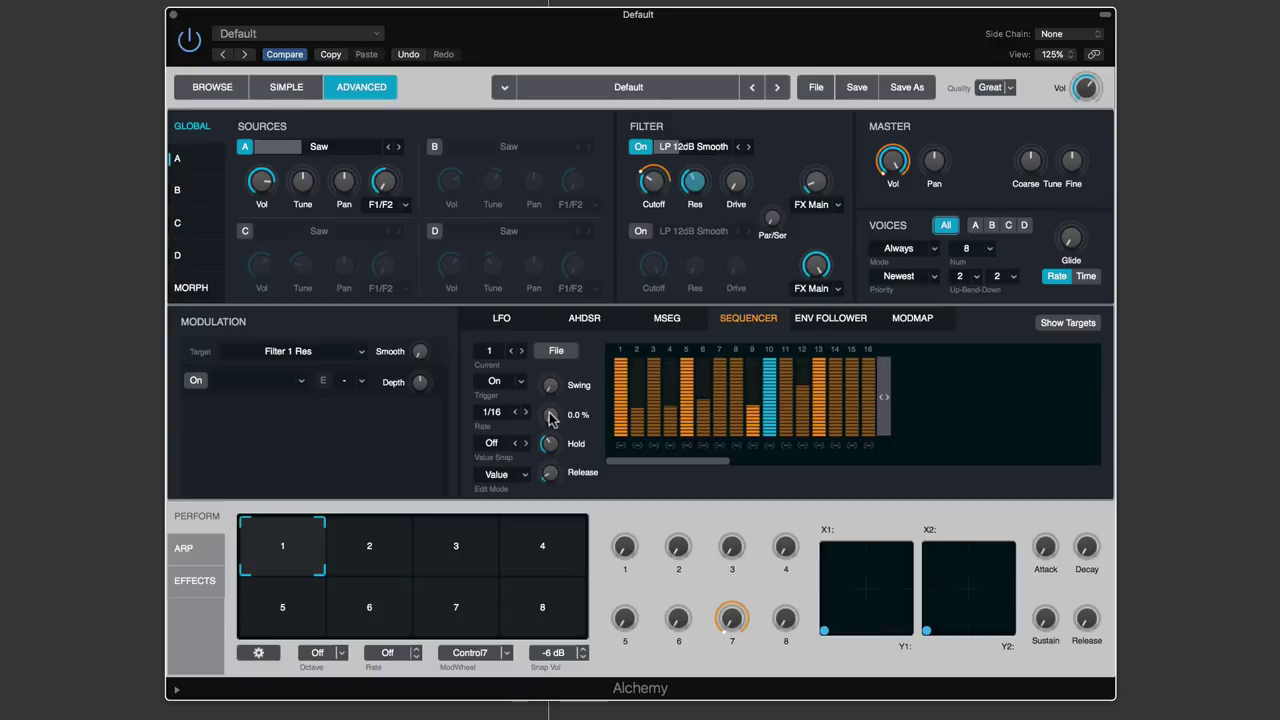
Try the sequencer attack at 38.4 %, then turn it back down to 0.0 %
left_click_drag(549, 414, 550, 402)
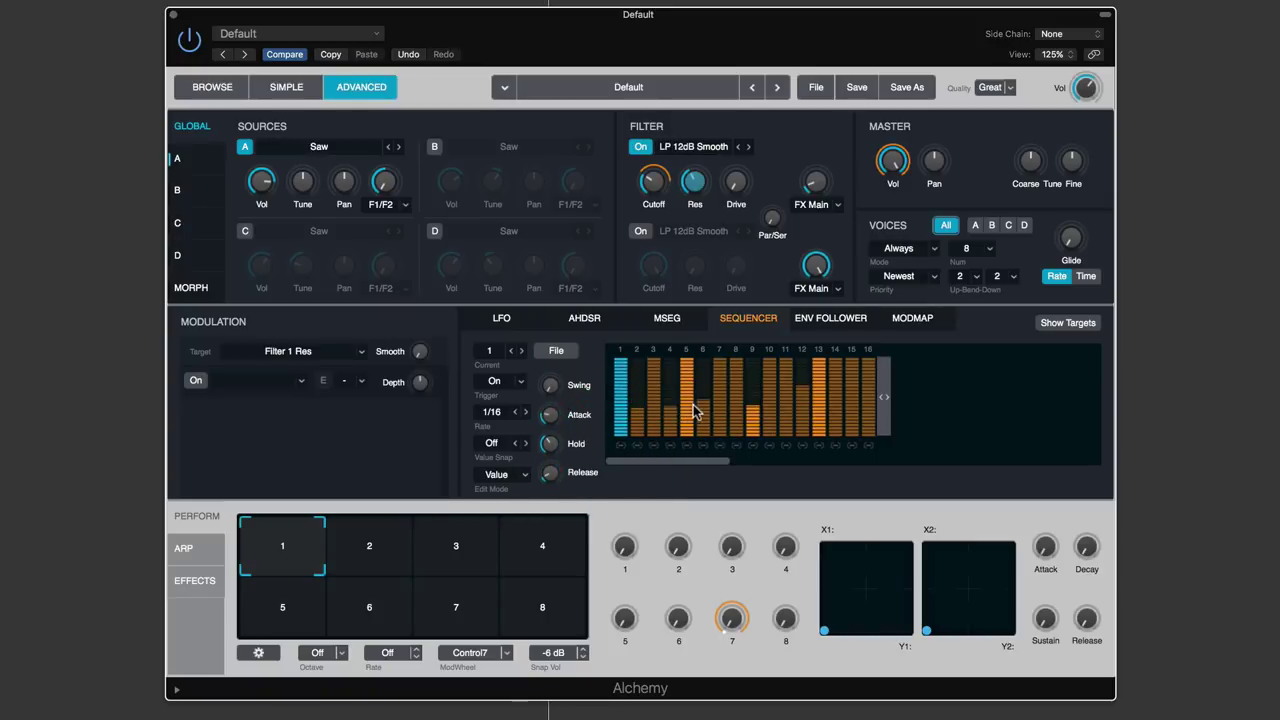
left_click(552, 414)
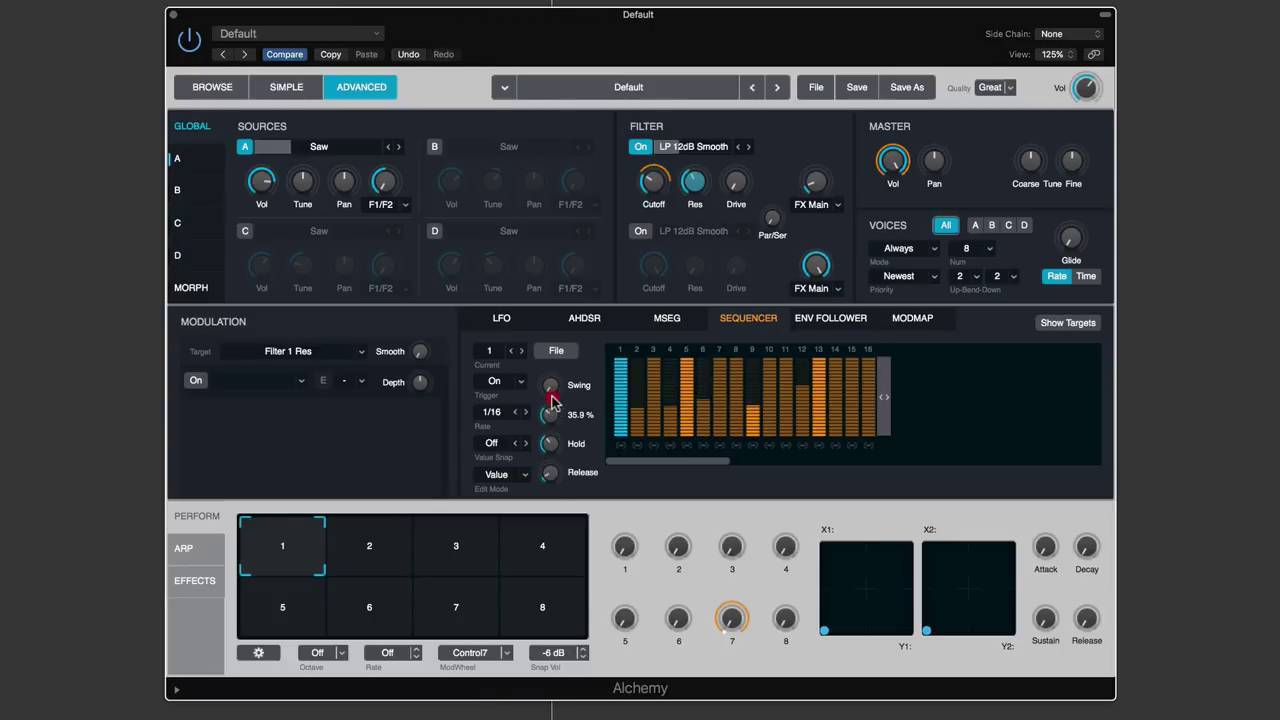
left_click_drag(552, 414, 553, 440)
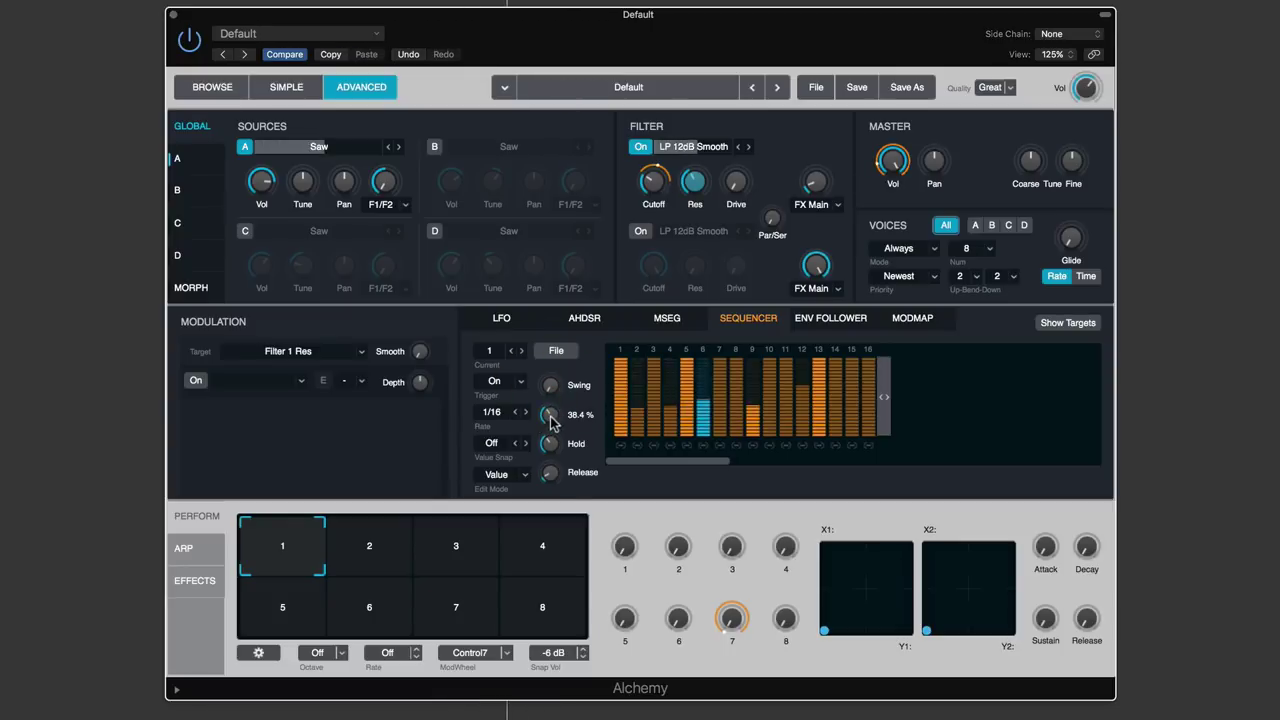
left_click(582, 538)
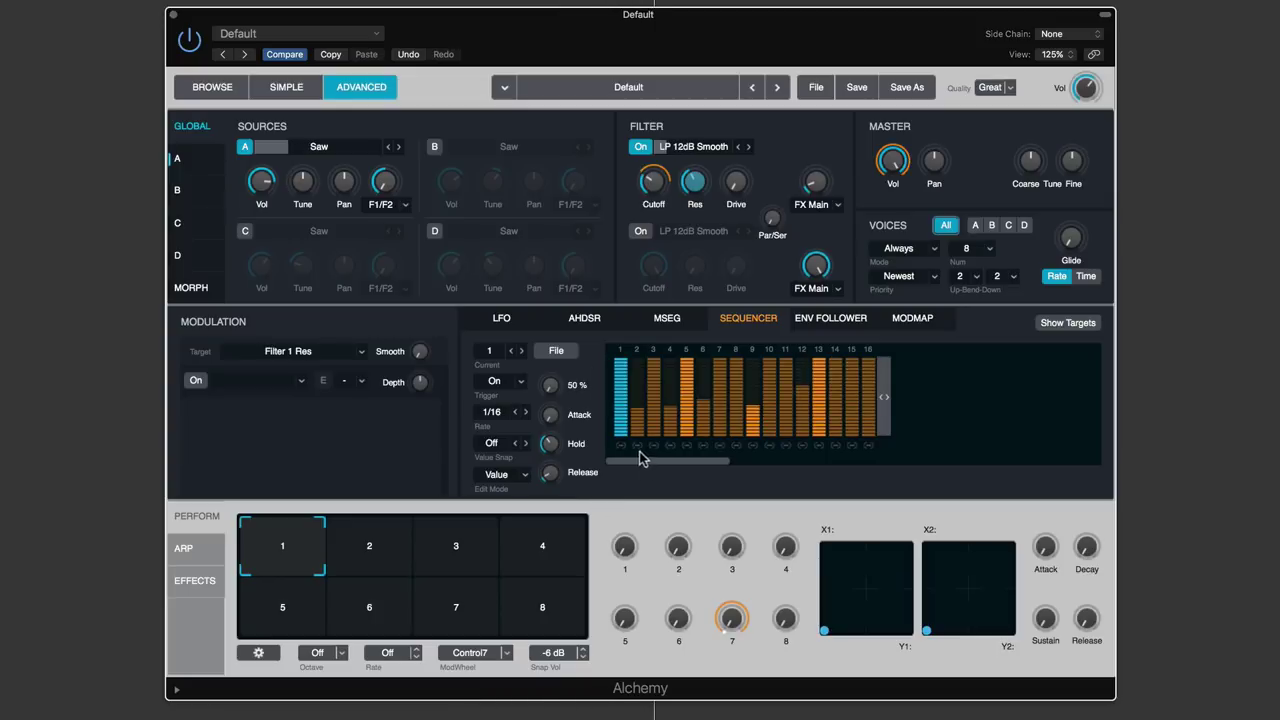
Link step 5 to its neighbour and redraw steps 5 and 6, ending step 5 at full height
left_click(688, 446)
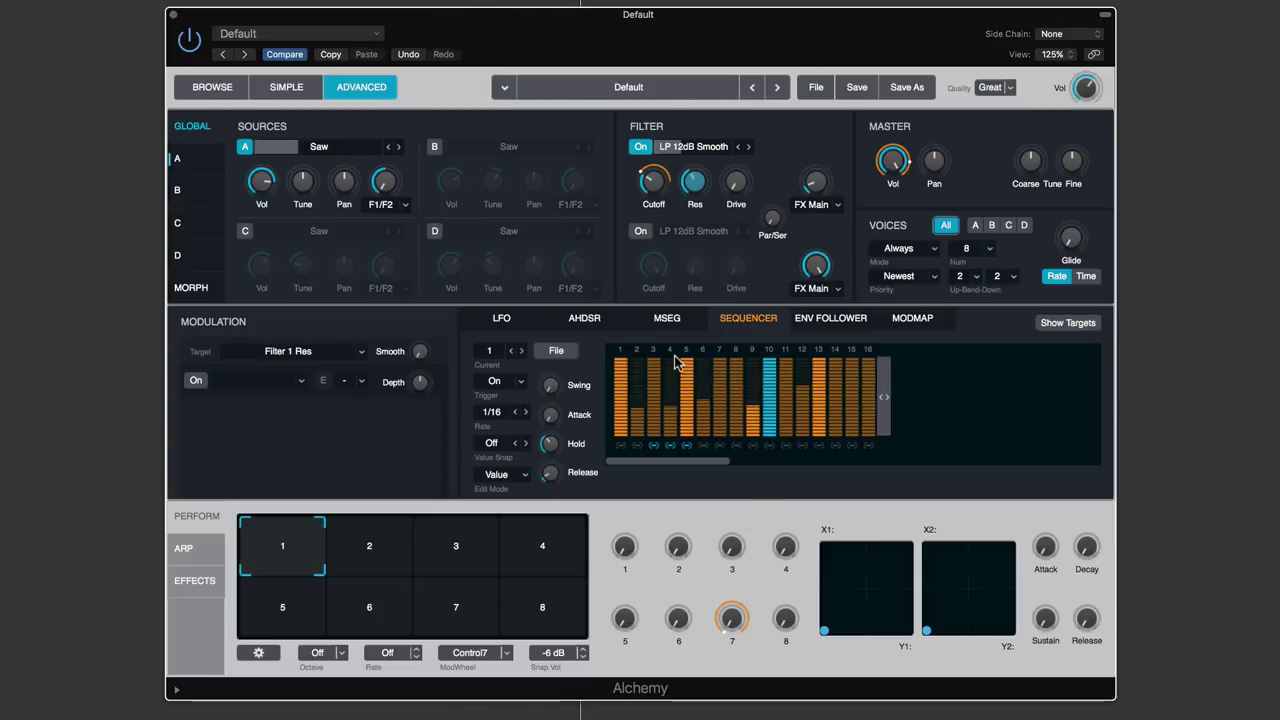
left_click(686, 392)
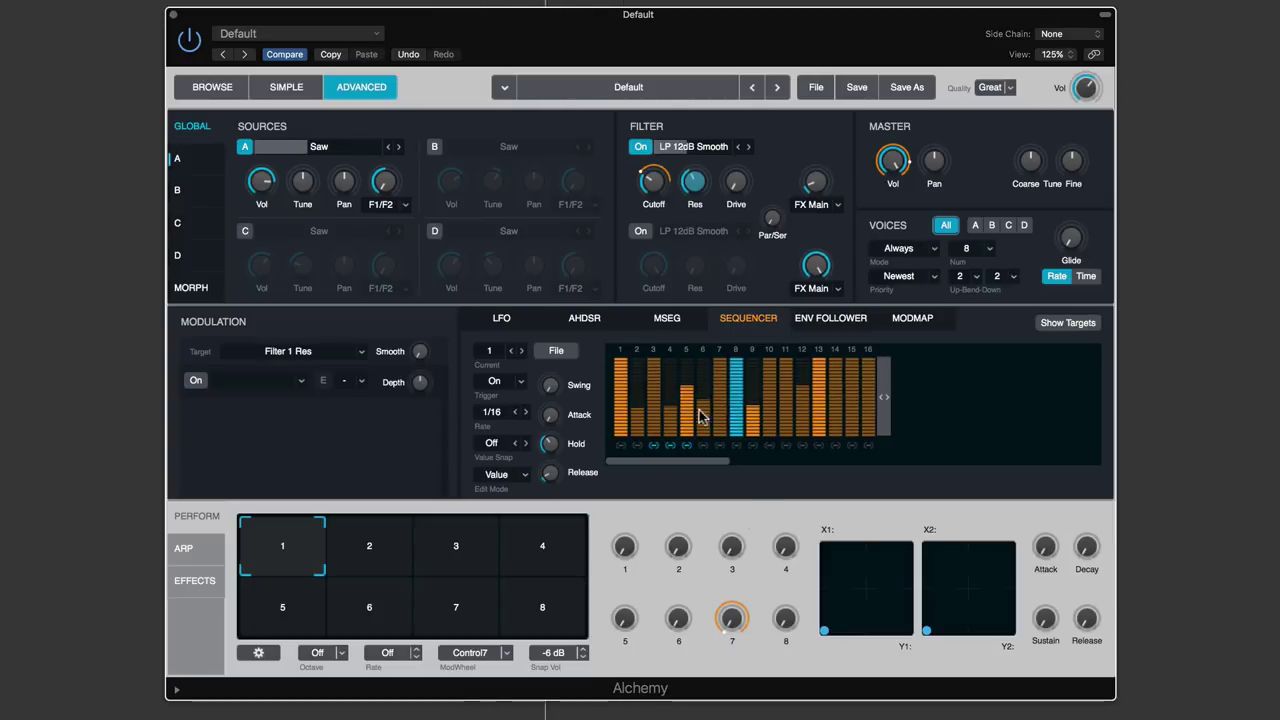
left_click(676, 414)
left_click(688, 416)
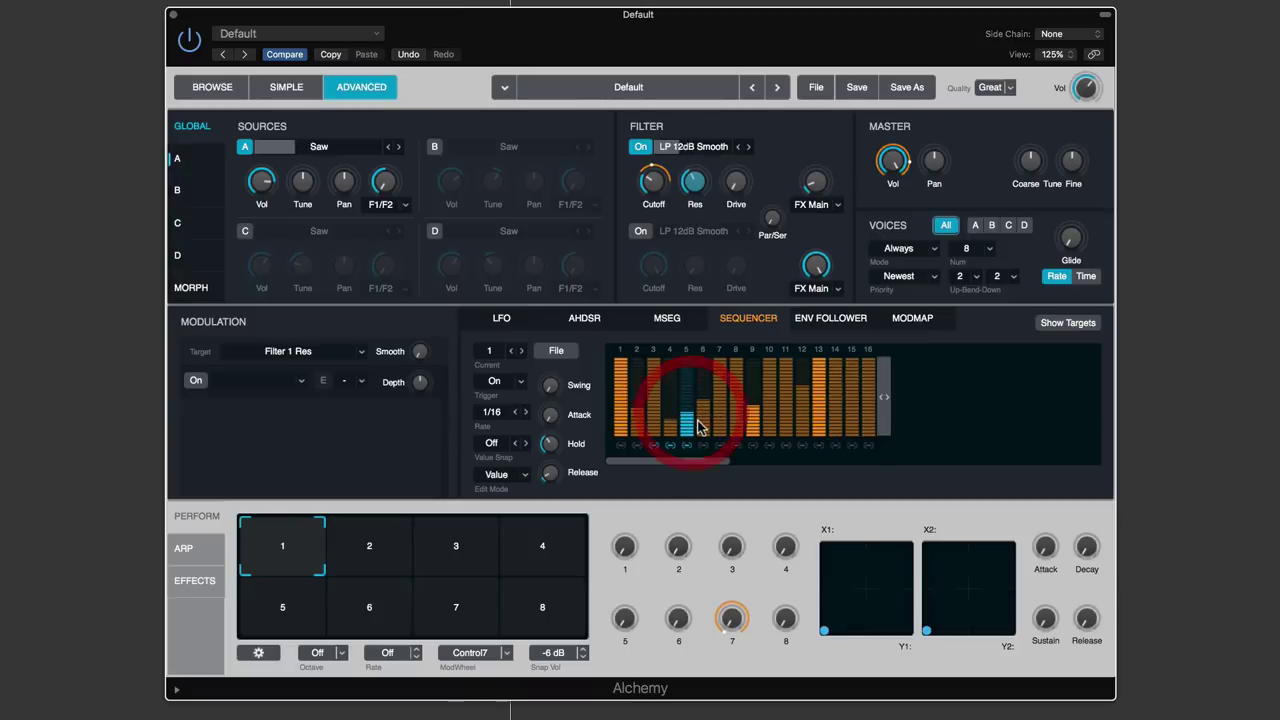
left_click(705, 414)
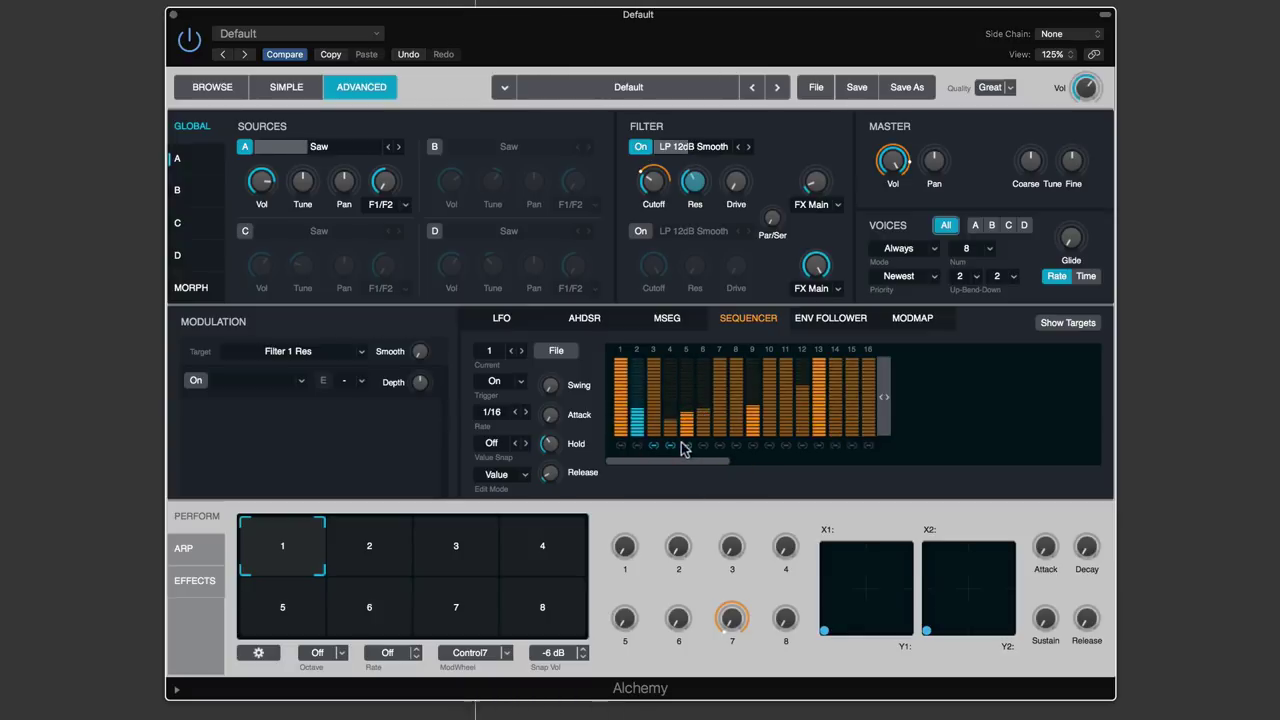
left_click(690, 407)
left_click_drag(690, 408, 690, 378)
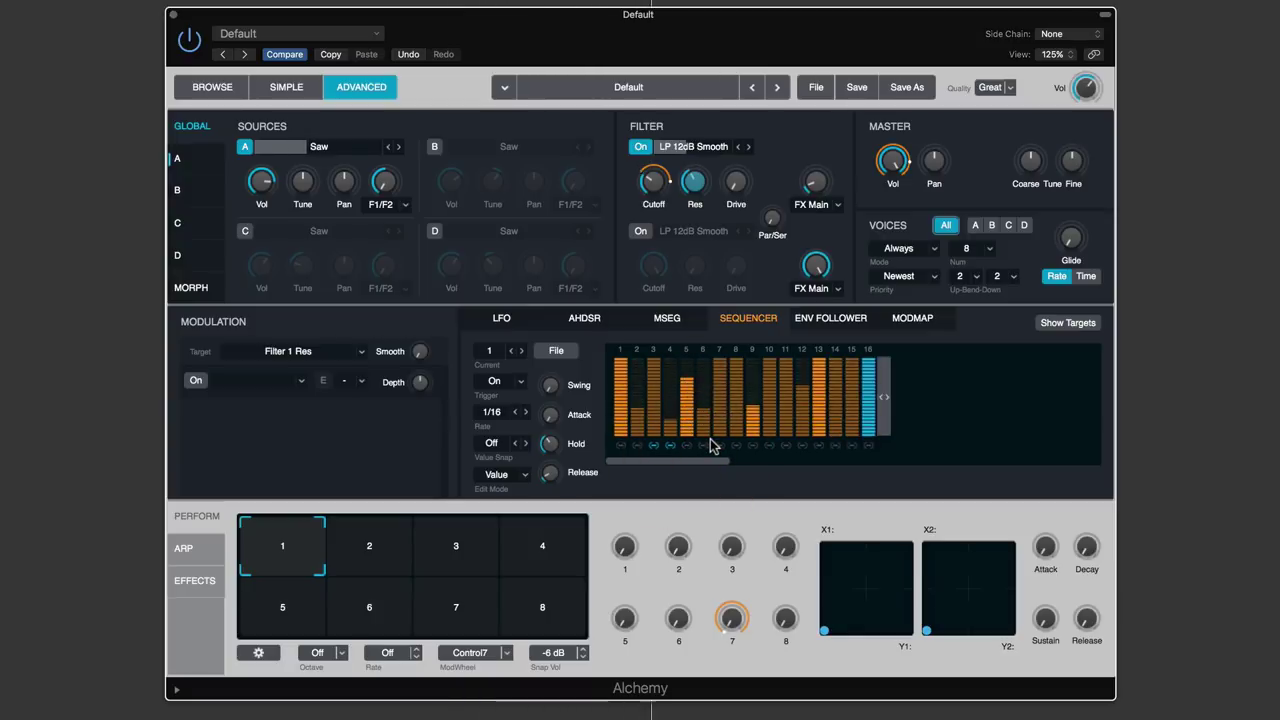
left_click(686, 362)
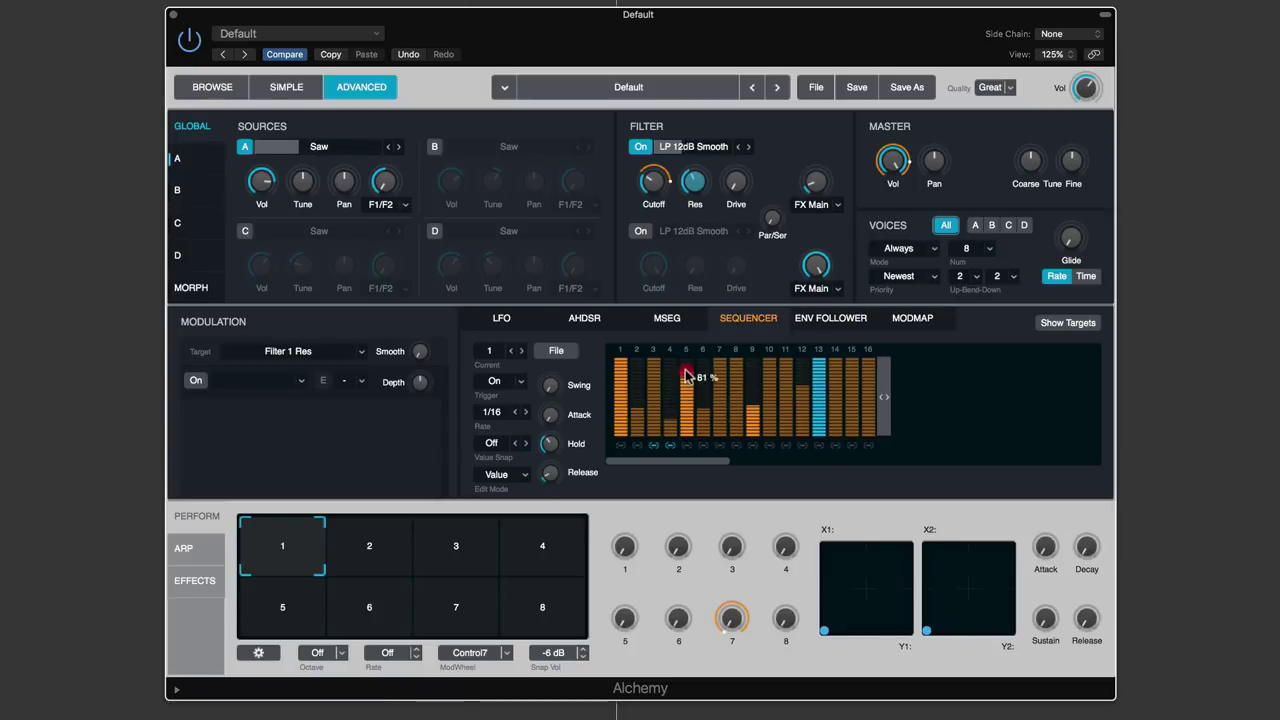
Set step 3 to 83 %, raise step 6, lower step 7 to 74 %, and toggle step 3's link
left_click(657, 372)
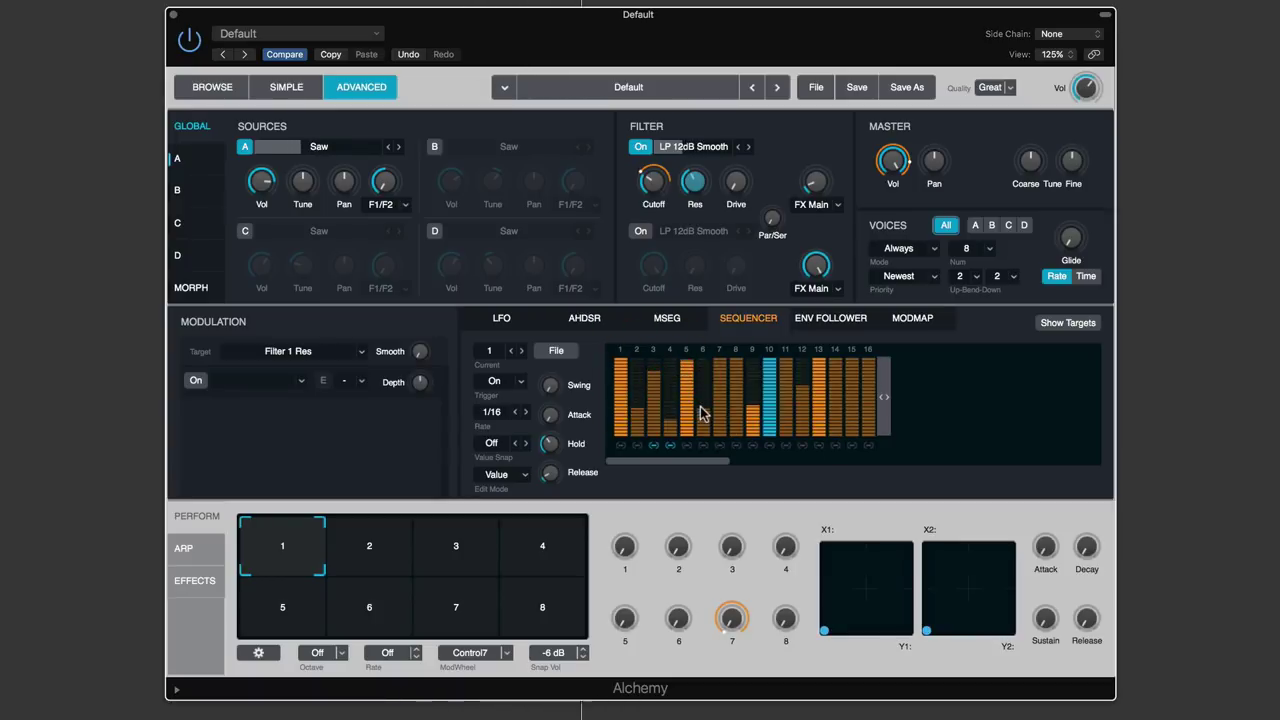
left_click(706, 391)
left_click(705, 368)
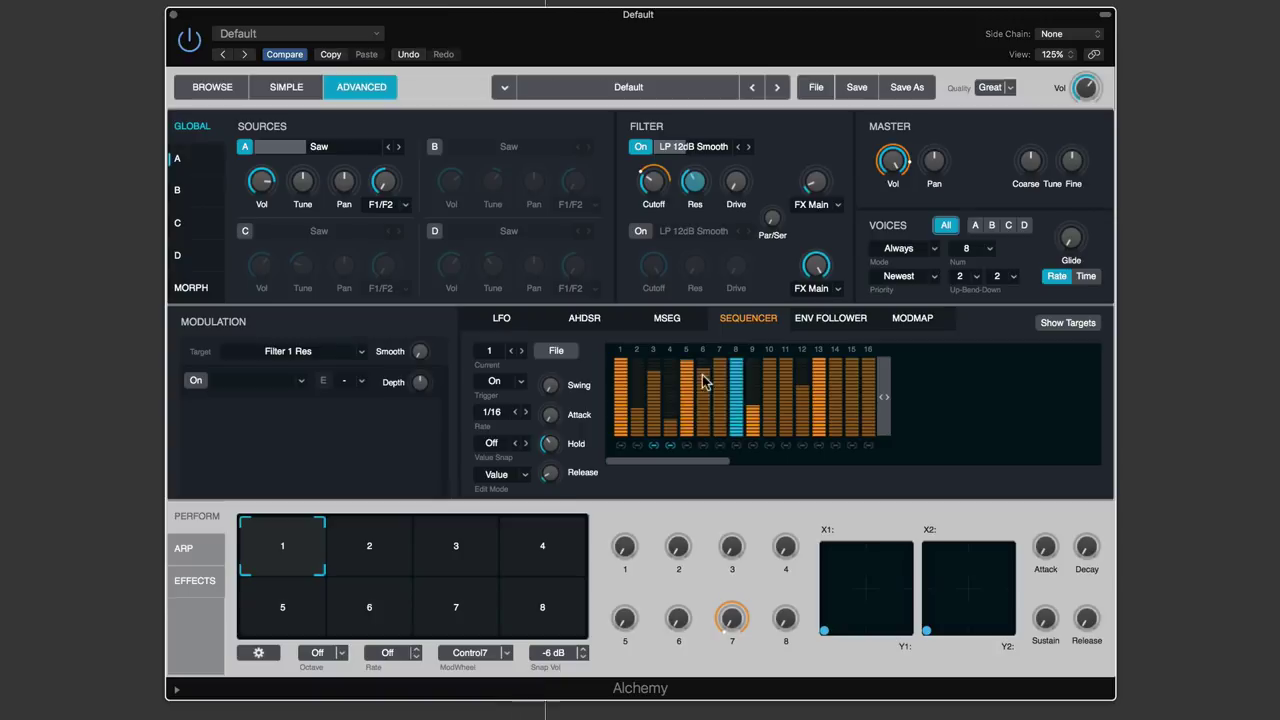
left_click(720, 380)
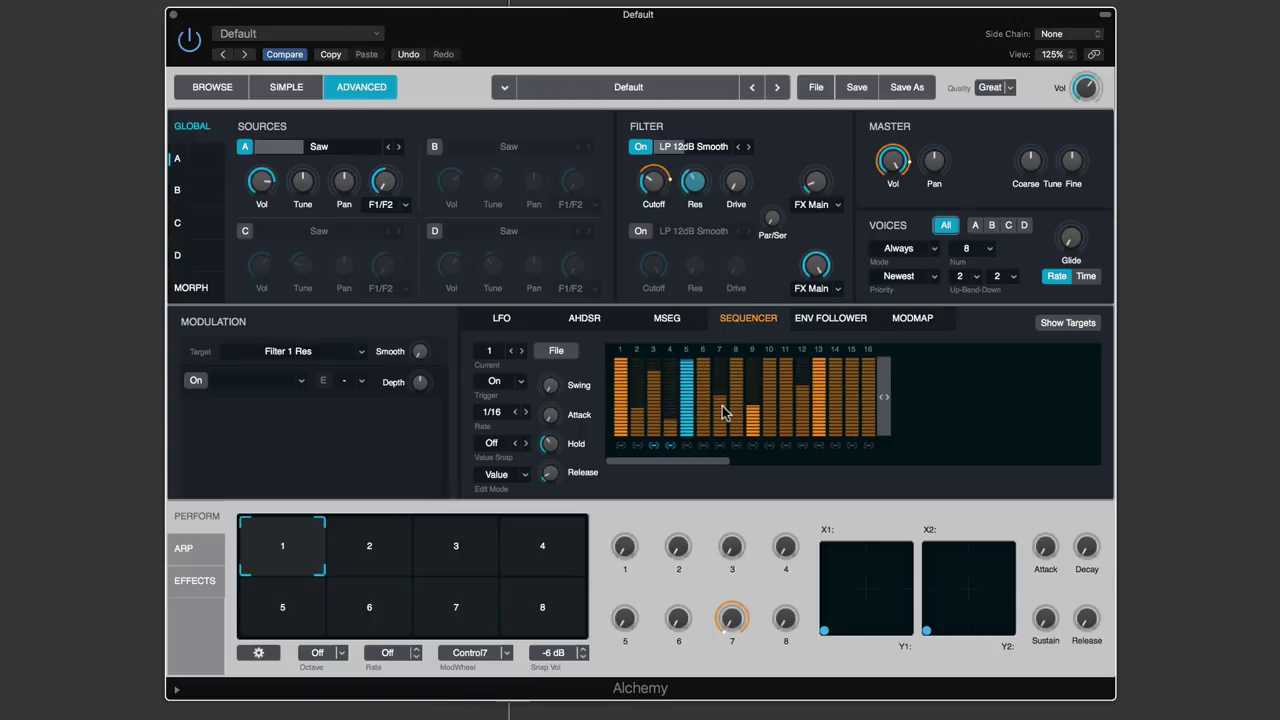
left_click(655, 449)
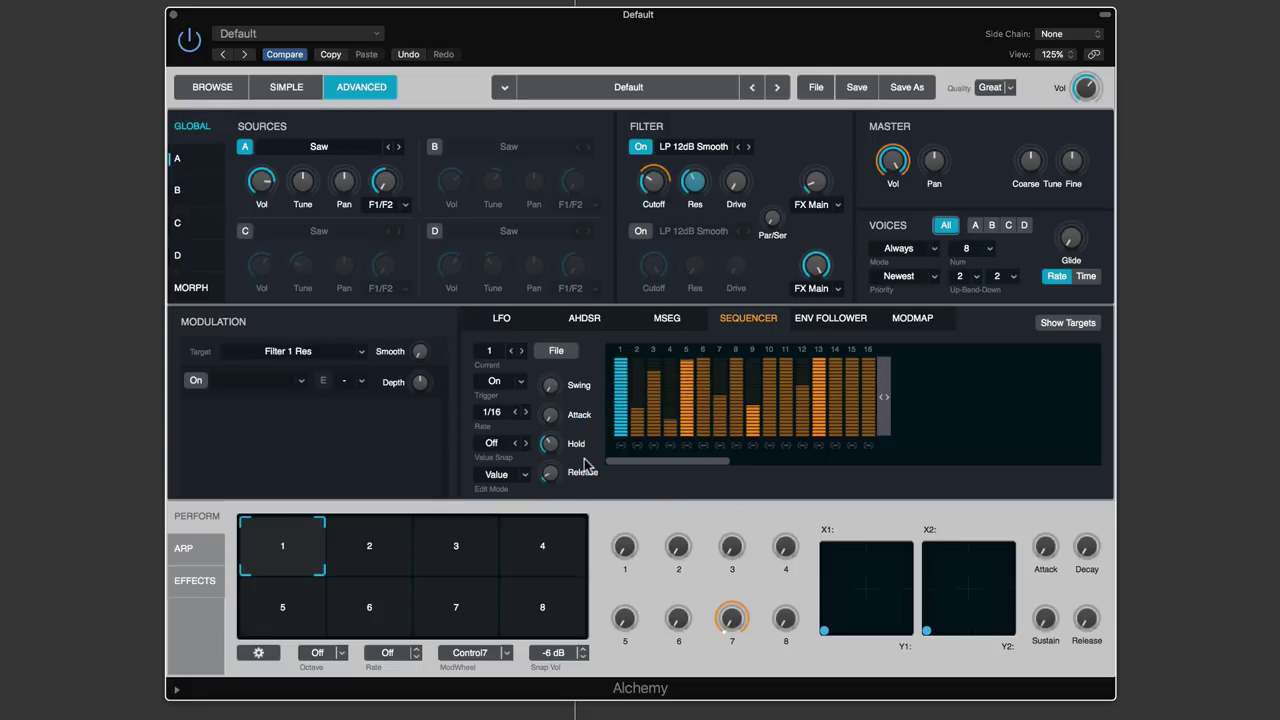
Keep the 1/16 rate, pull steps 3 and 4 low, then set Value Snap to 1/8 and retest step 3
left_click(491, 413)
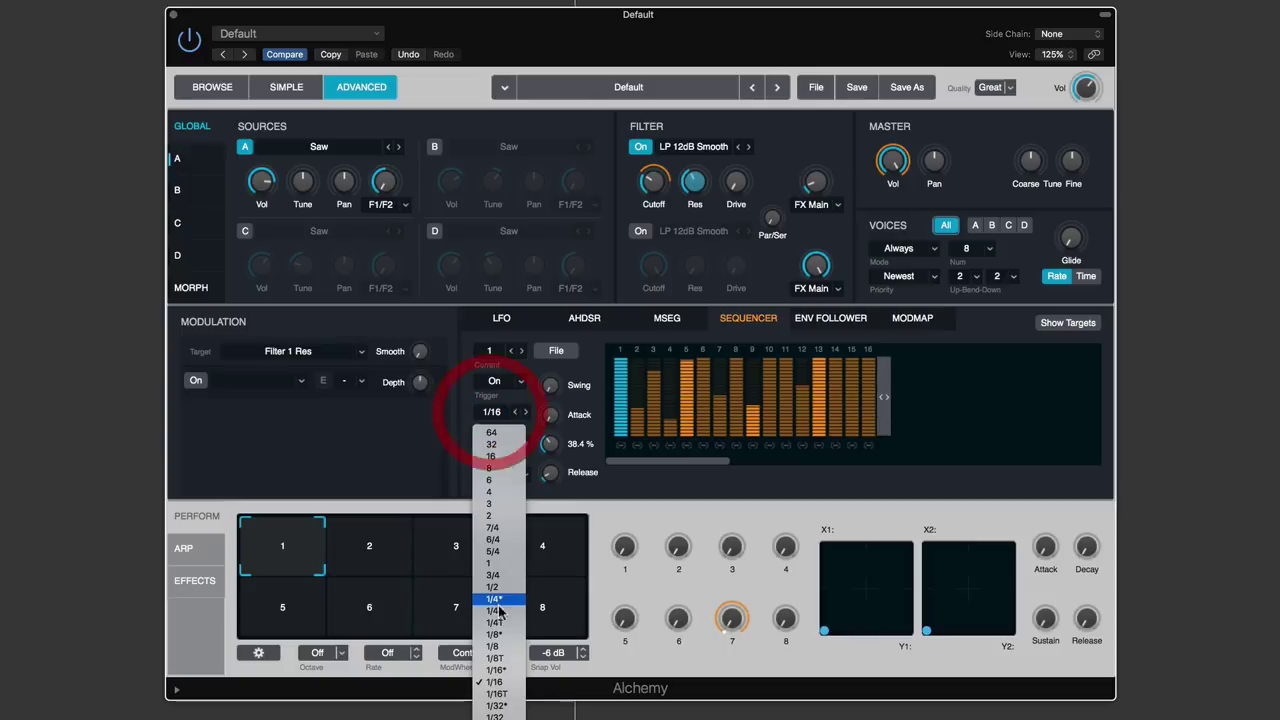
left_click(610, 489)
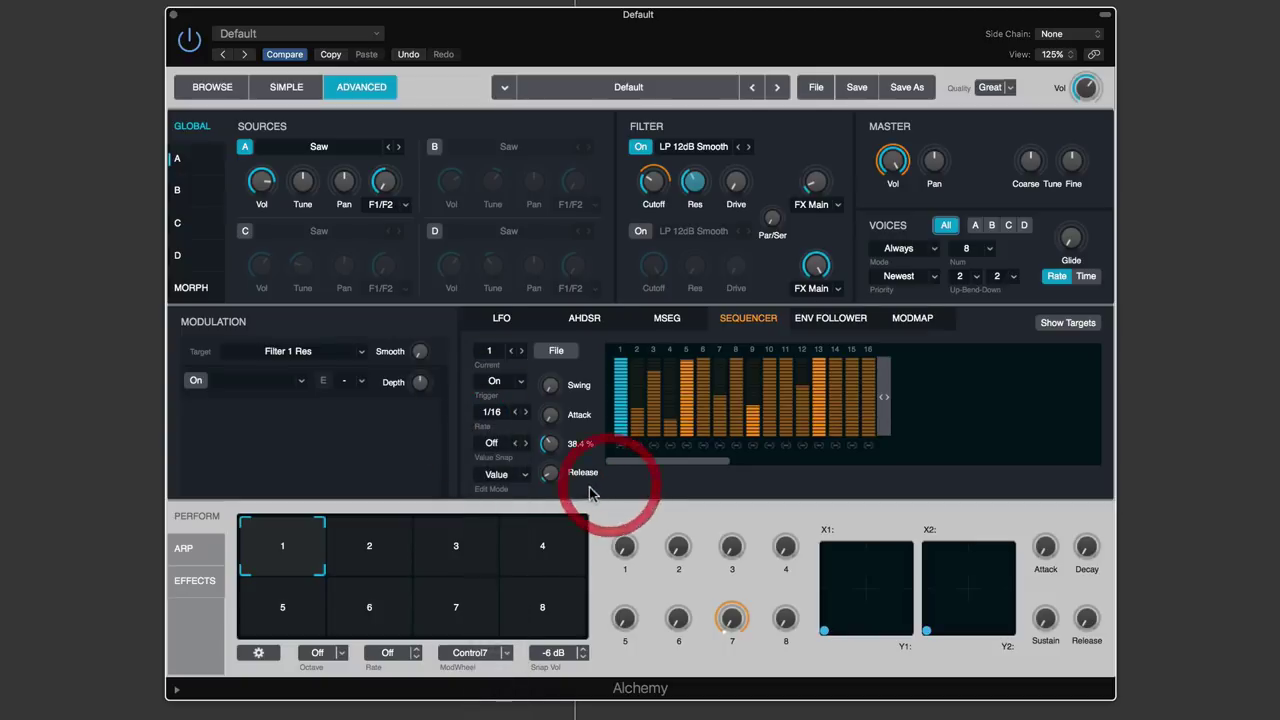
left_click(493, 444)
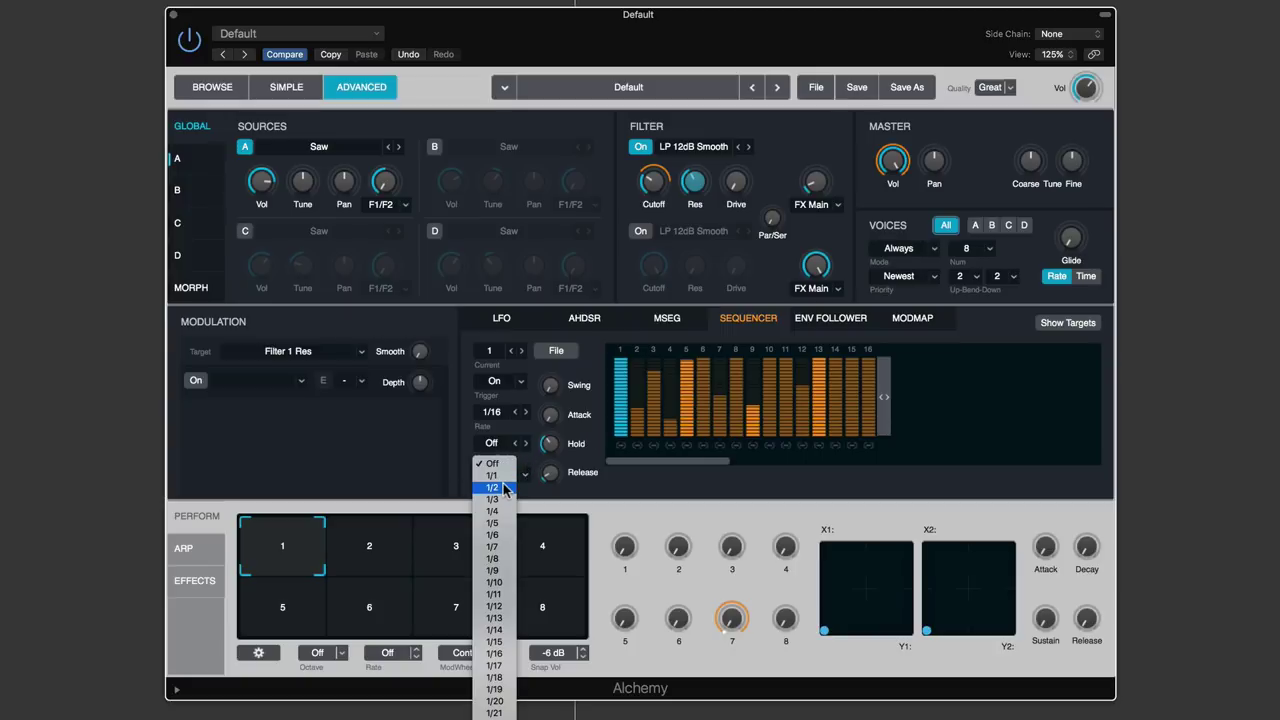
left_click(660, 392)
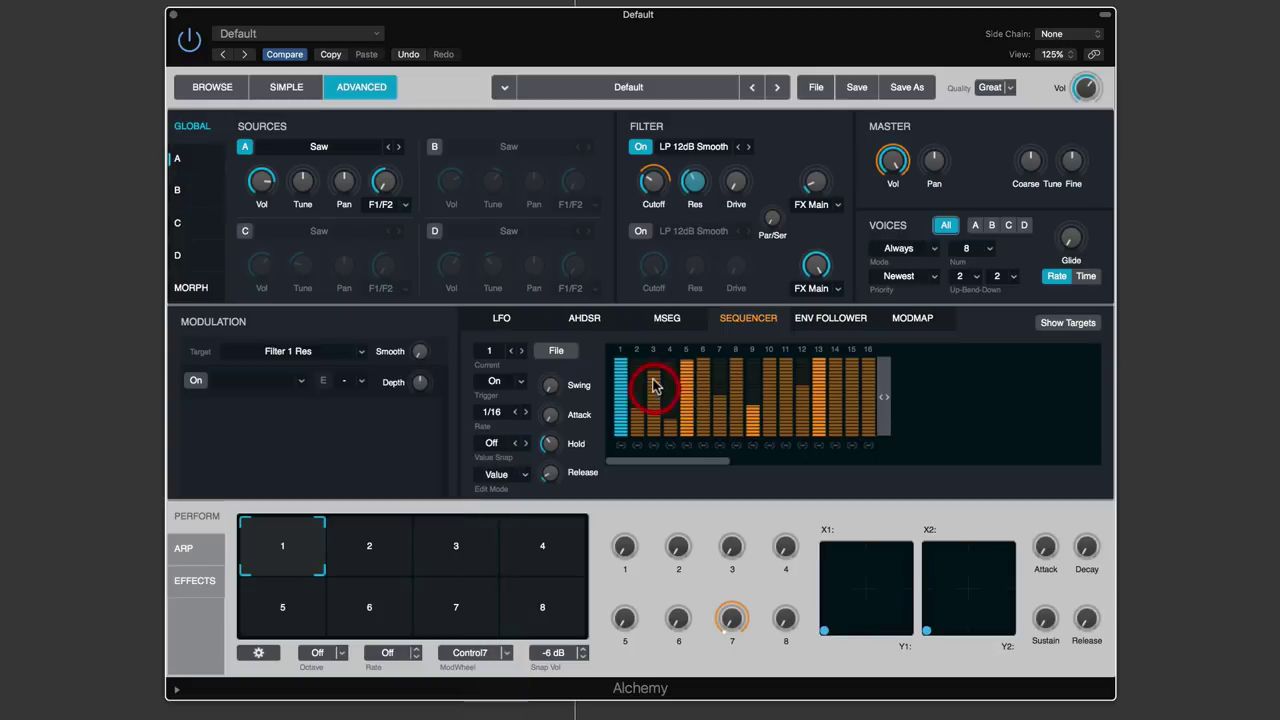
mouse_move(651, 386)
left_mouse_down()
mouse_move(654, 442)
mouse_move(660, 350)
left_mouse_up()
left_click(491, 443)
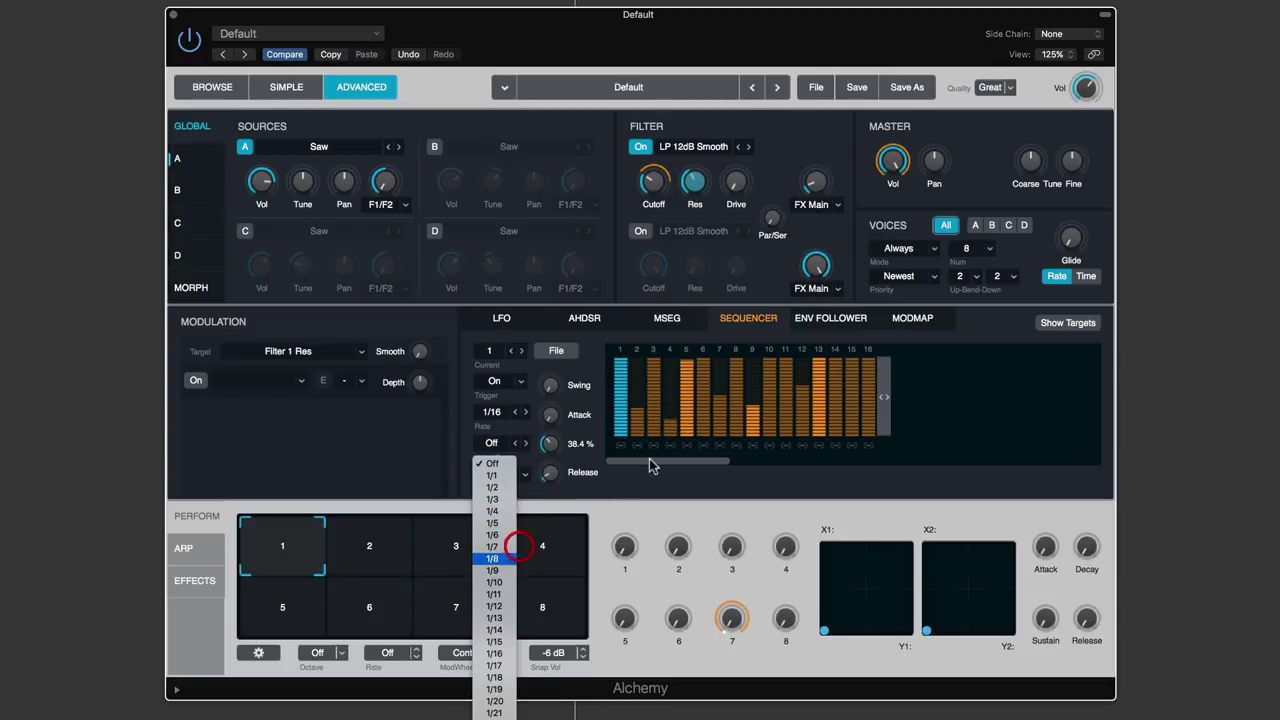
left_click(500, 558)
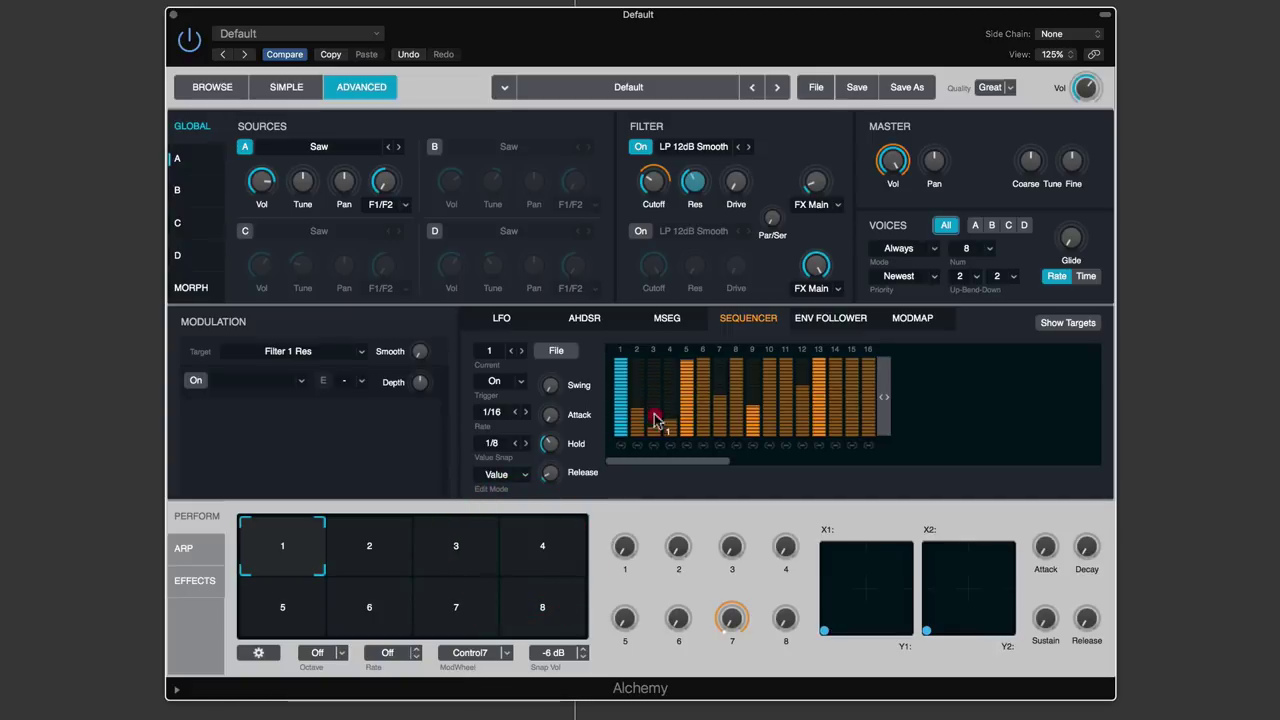
left_click_drag(655, 418, 660, 352)
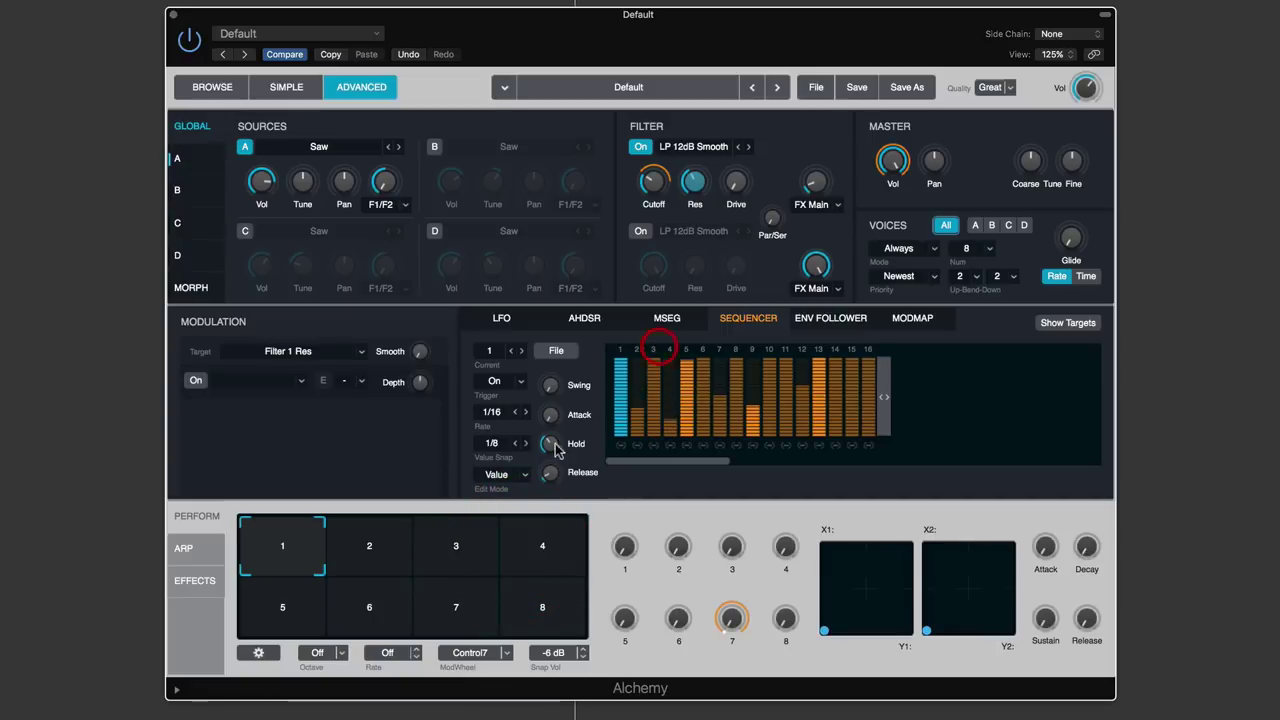
Snap step values to thirds, redraw step 3 higher, then set Value Snap to Off
left_click(497, 443)
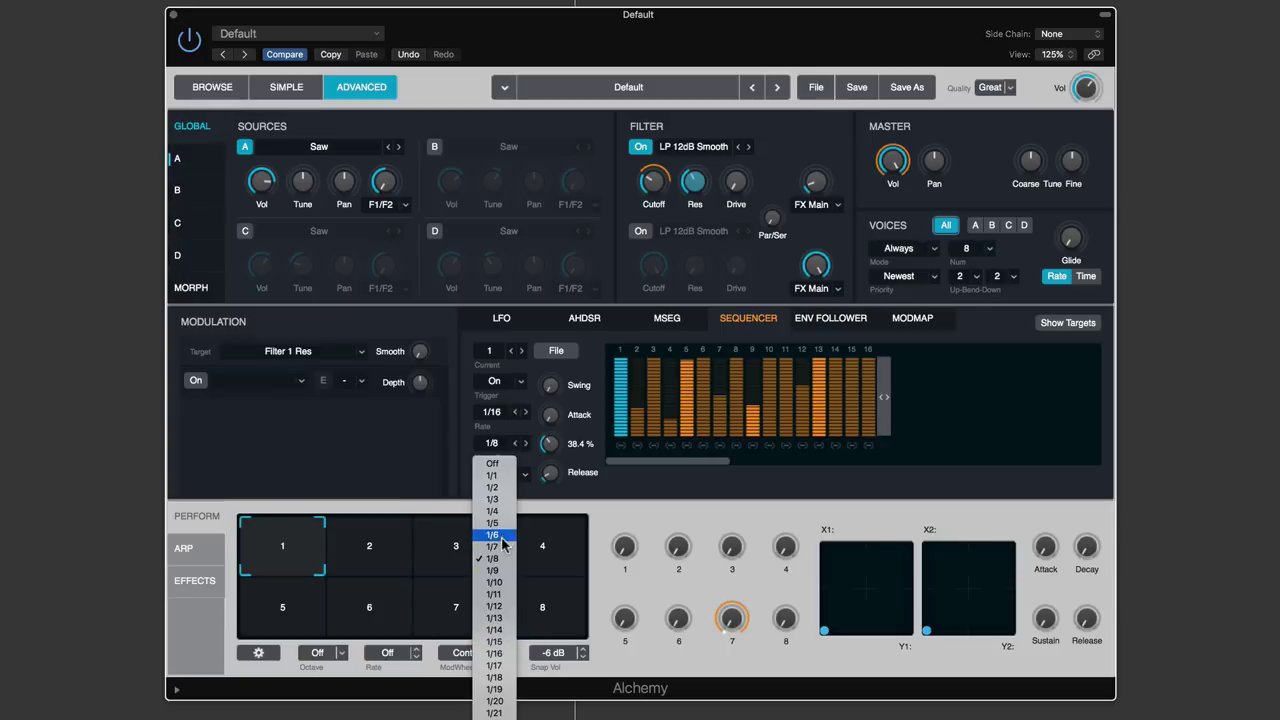
left_click(497, 499)
left_click(651, 375)
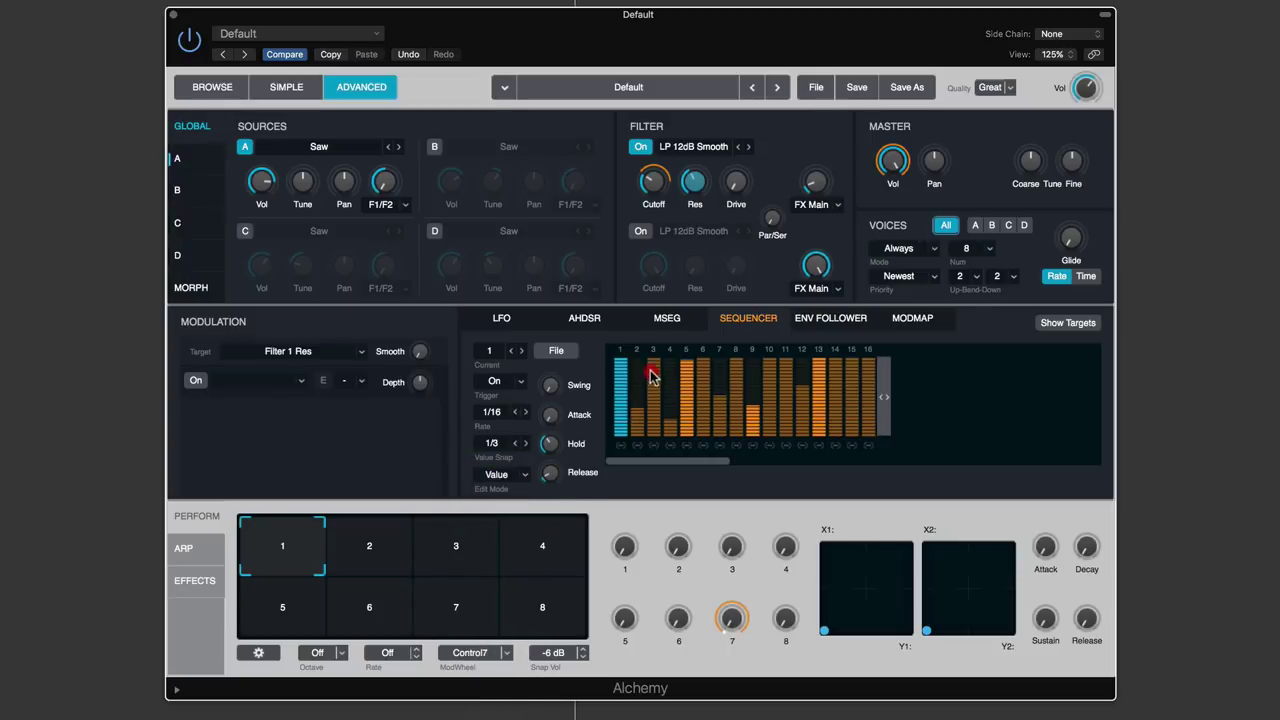
left_click_drag(651, 375, 652, 445)
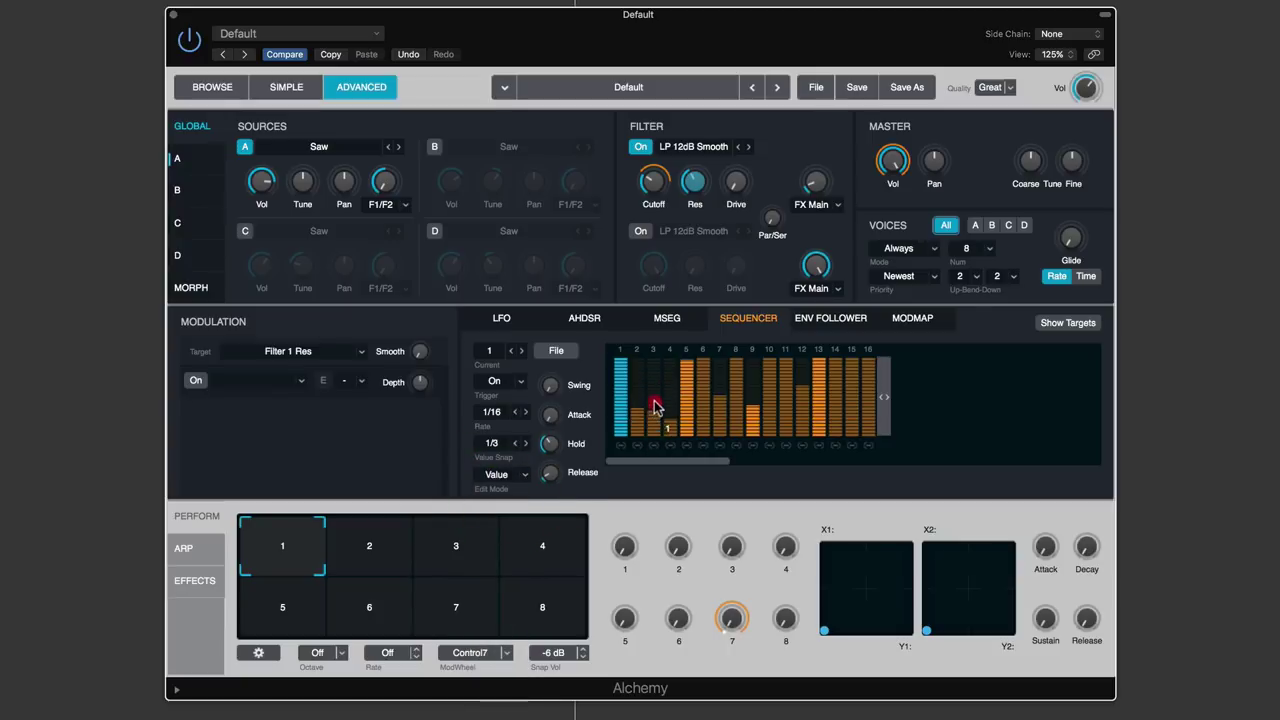
left_click_drag(656, 390, 655, 358)
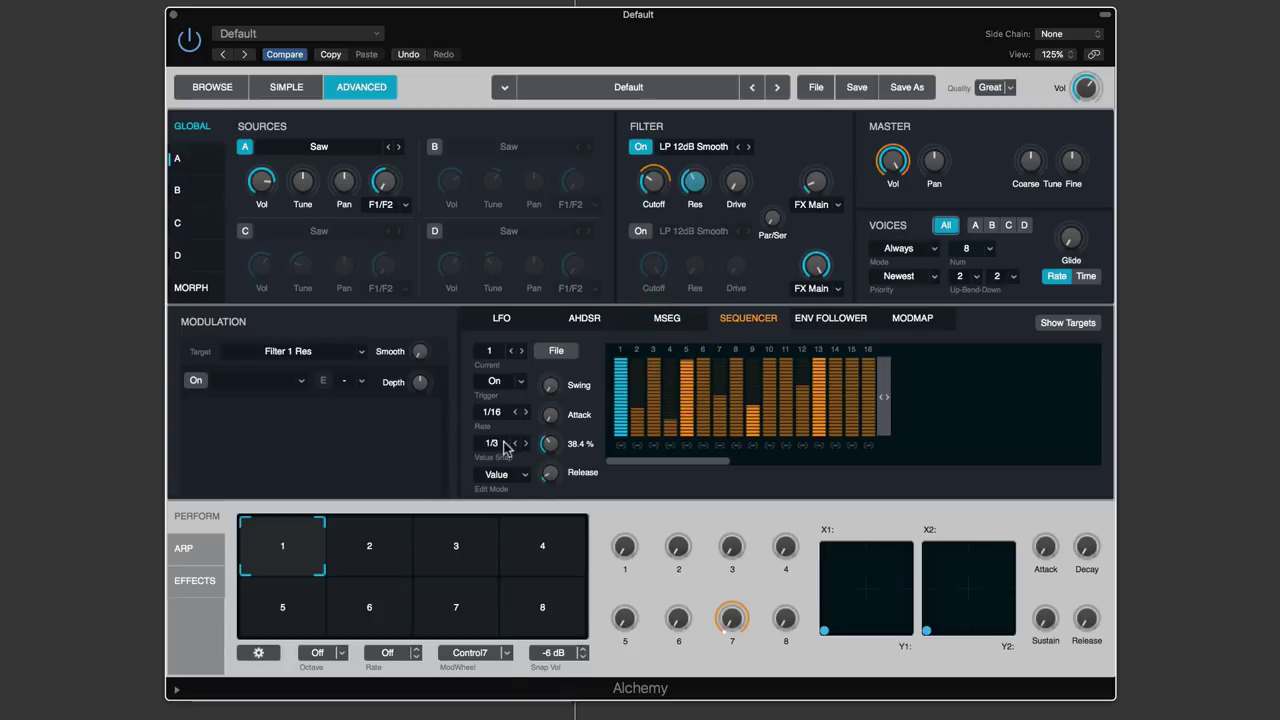
left_click(493, 442)
left_click(495, 440)
left_click(505, 478)
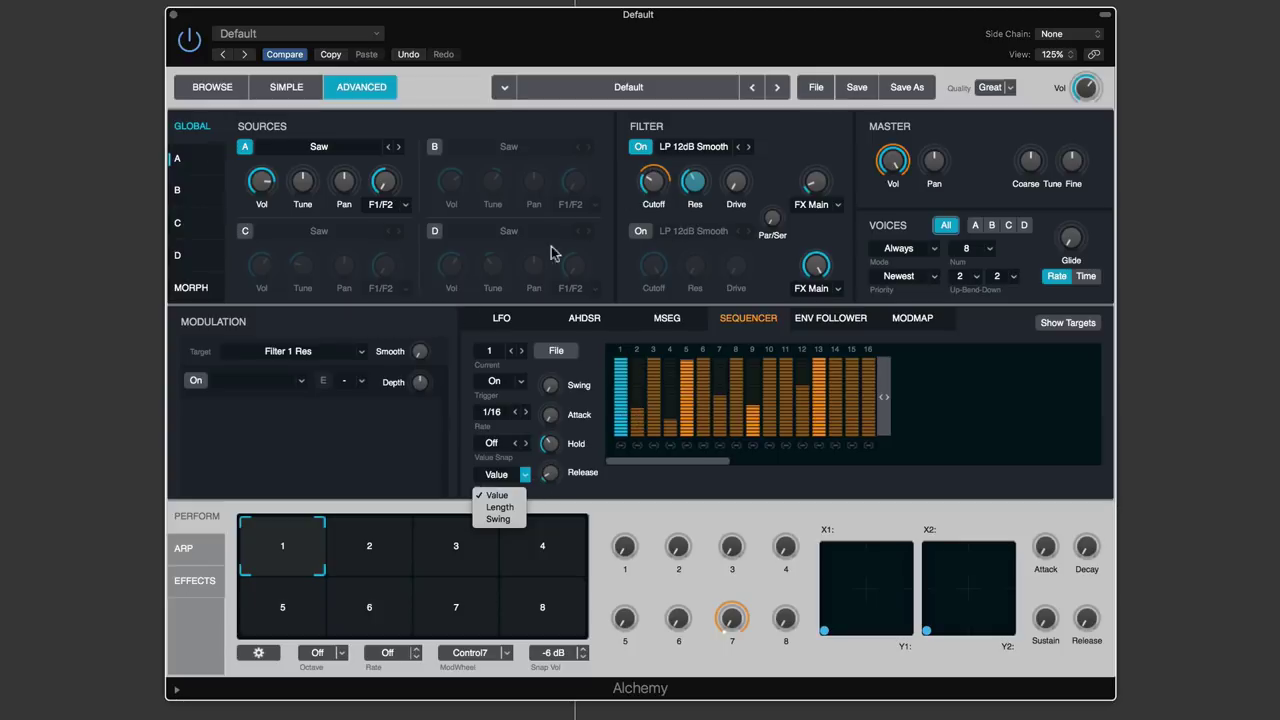
Keep the steps editing values and assign Sequencer1 to Filter 1 Cutoff at about 48.2 % depth
left_click(665, 186)
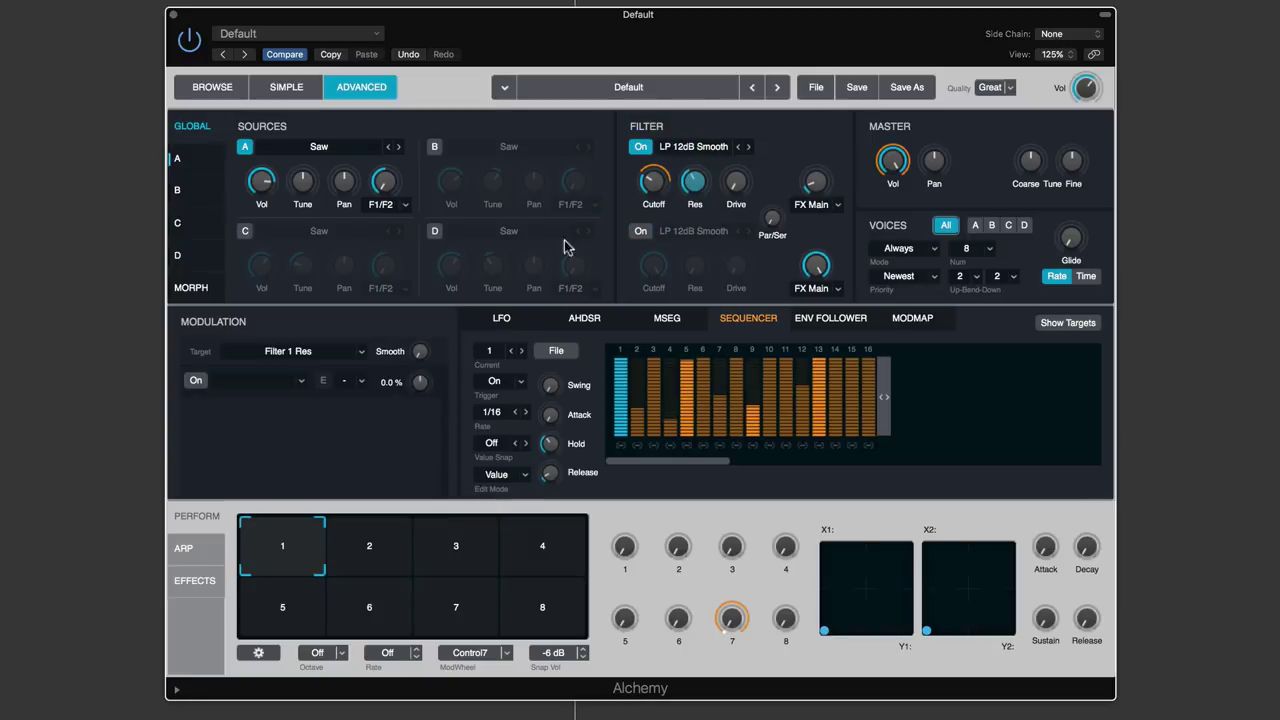
left_click(656, 188)
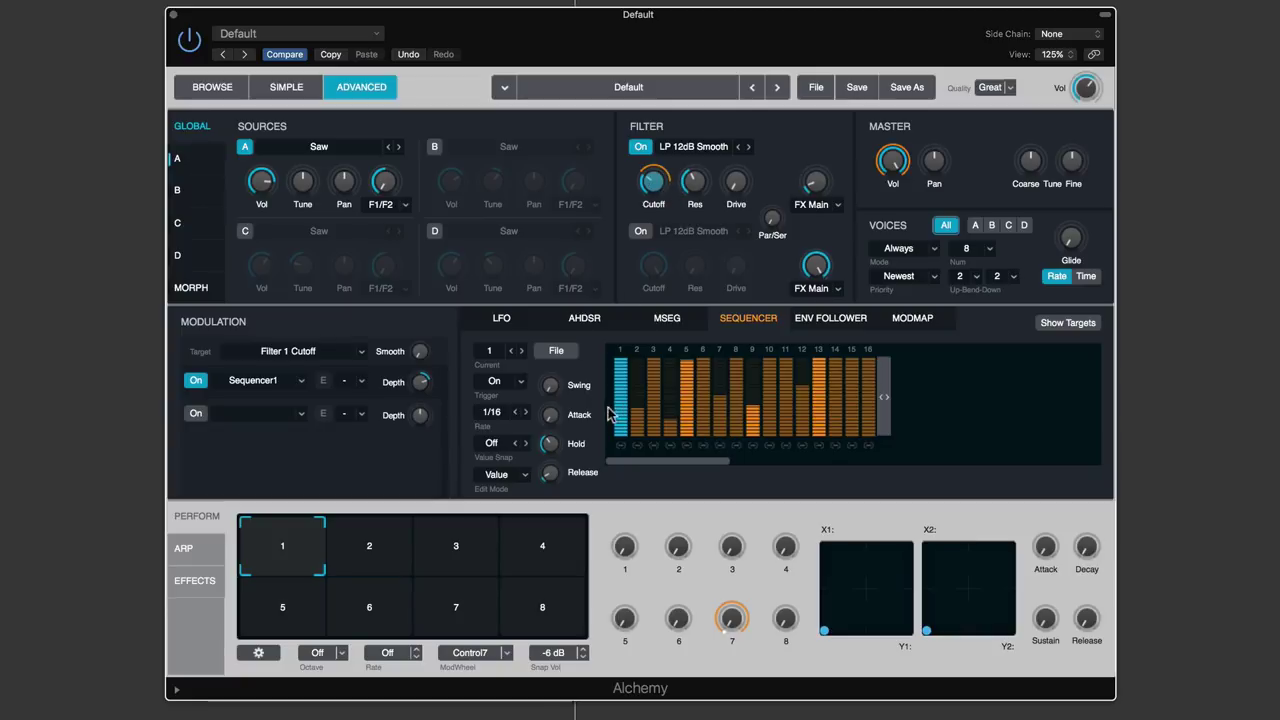
Switch Edit Mode to Length, shorten step 2 to 29 % and step 4 to 23 %, lengthening steps 5–6
left_click(522, 474)
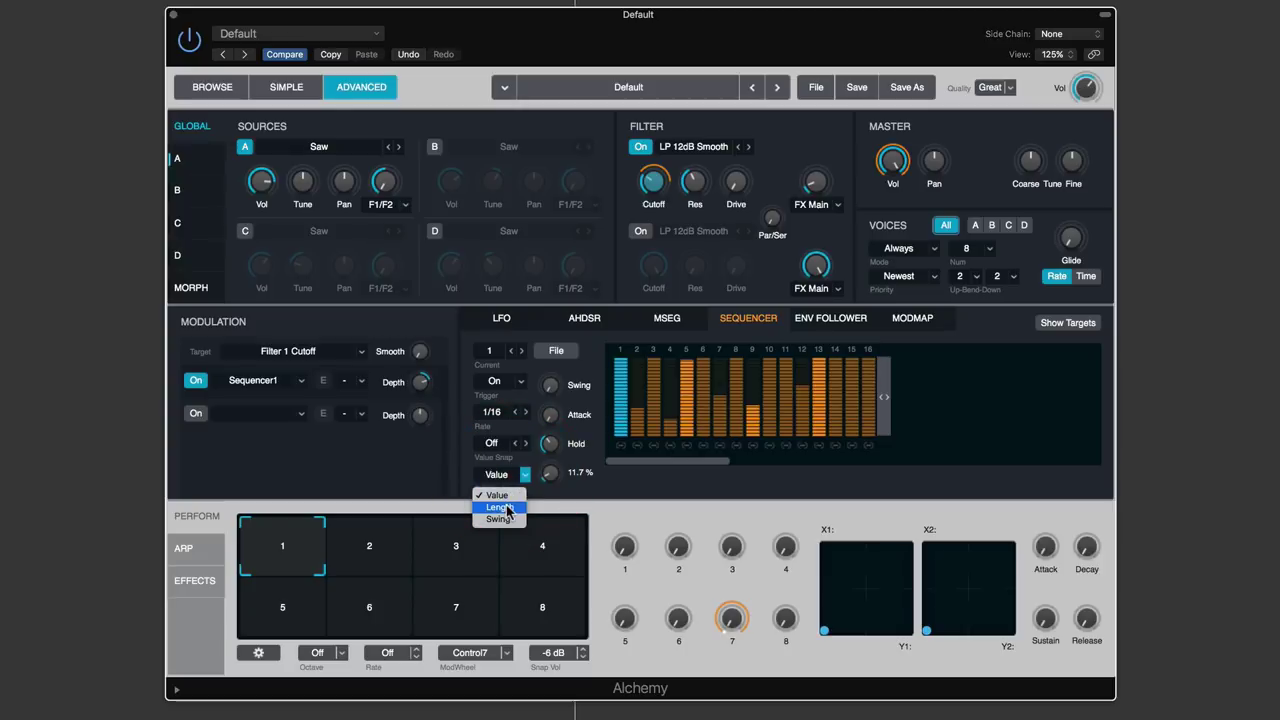
left_click(500, 507)
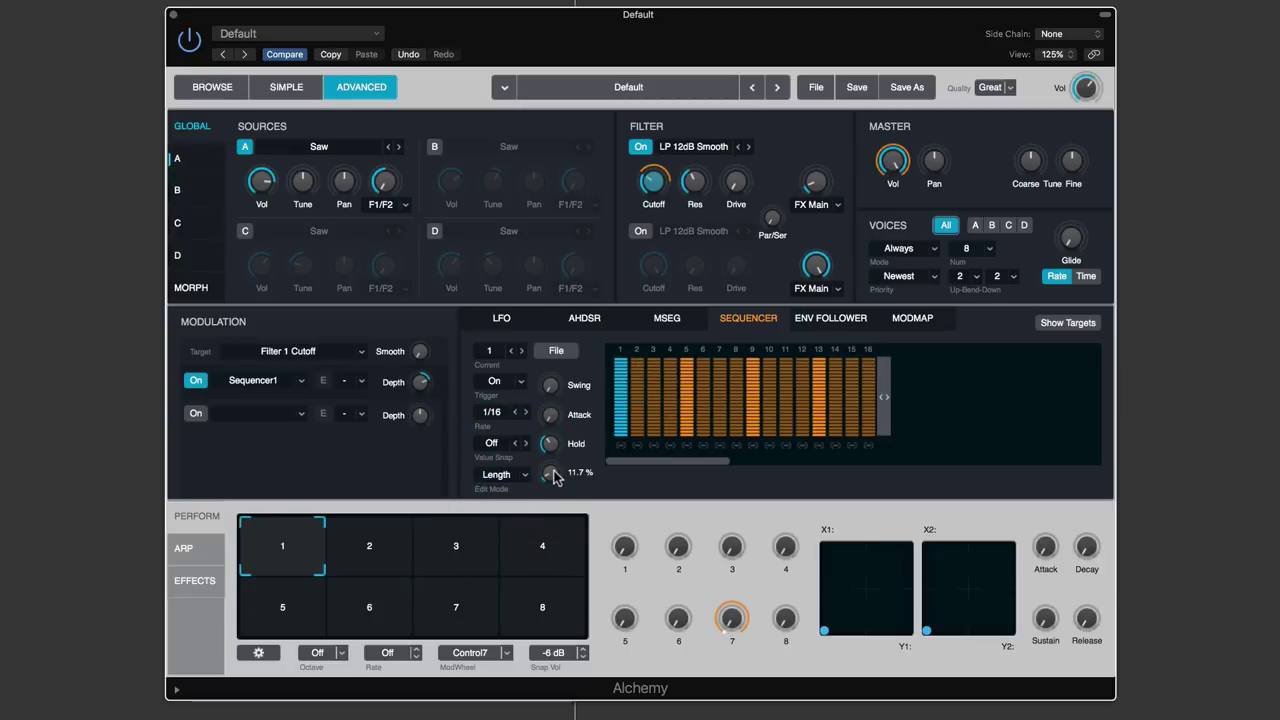
left_click_drag(638, 364, 642, 421)
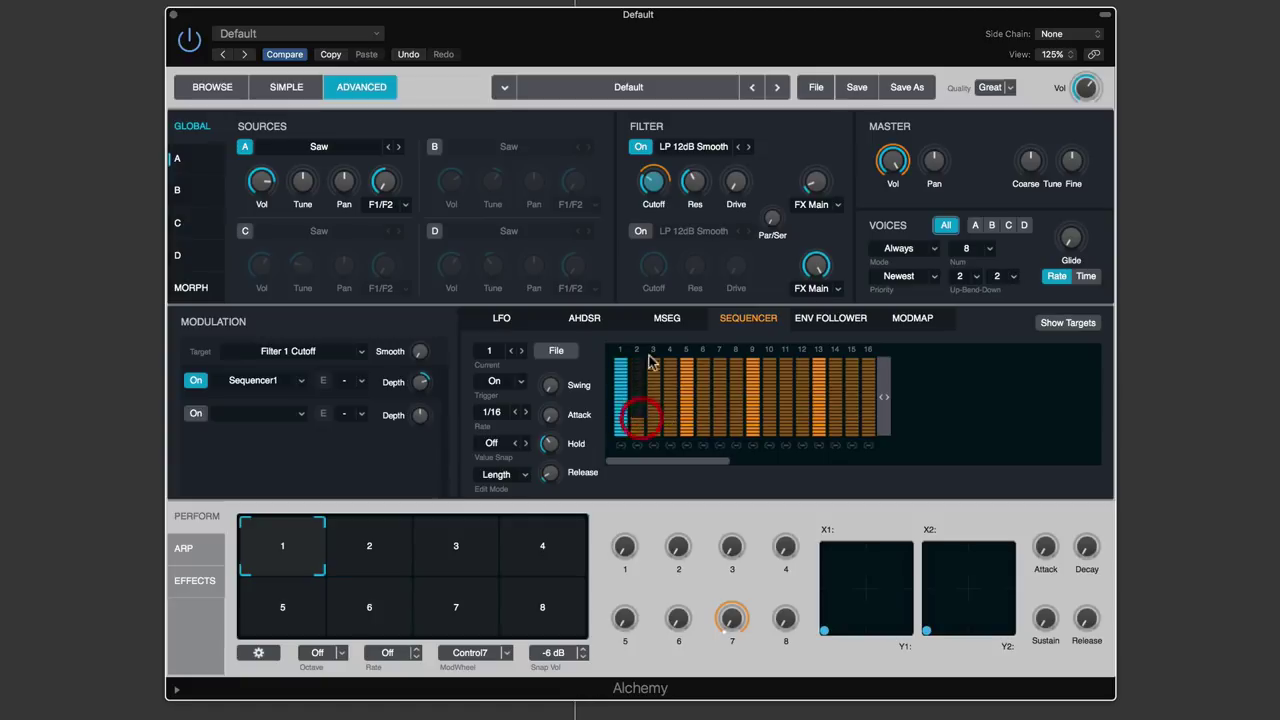
mouse_move(660, 178)
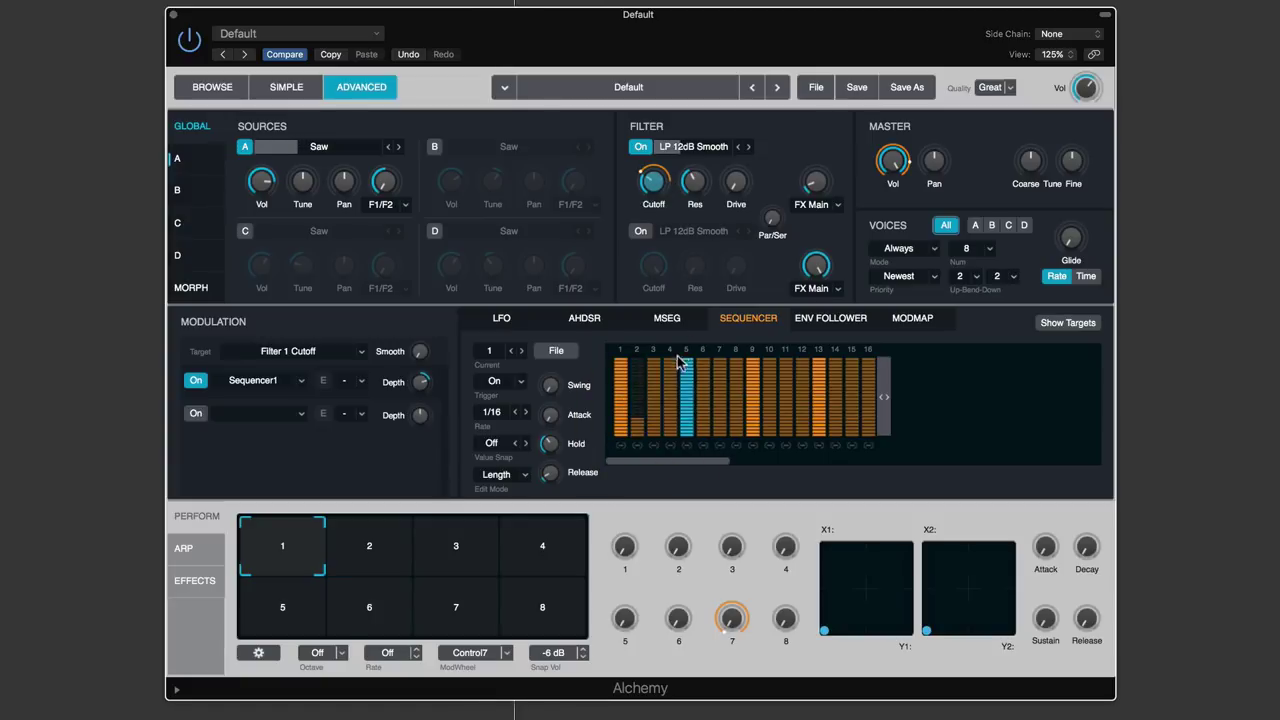
mouse_move(670, 363)
left_mouse_down()
mouse_move(670, 425)
mouse_move(678, 406)
mouse_move(686, 432)
mouse_move(700, 430)
left_mouse_up()
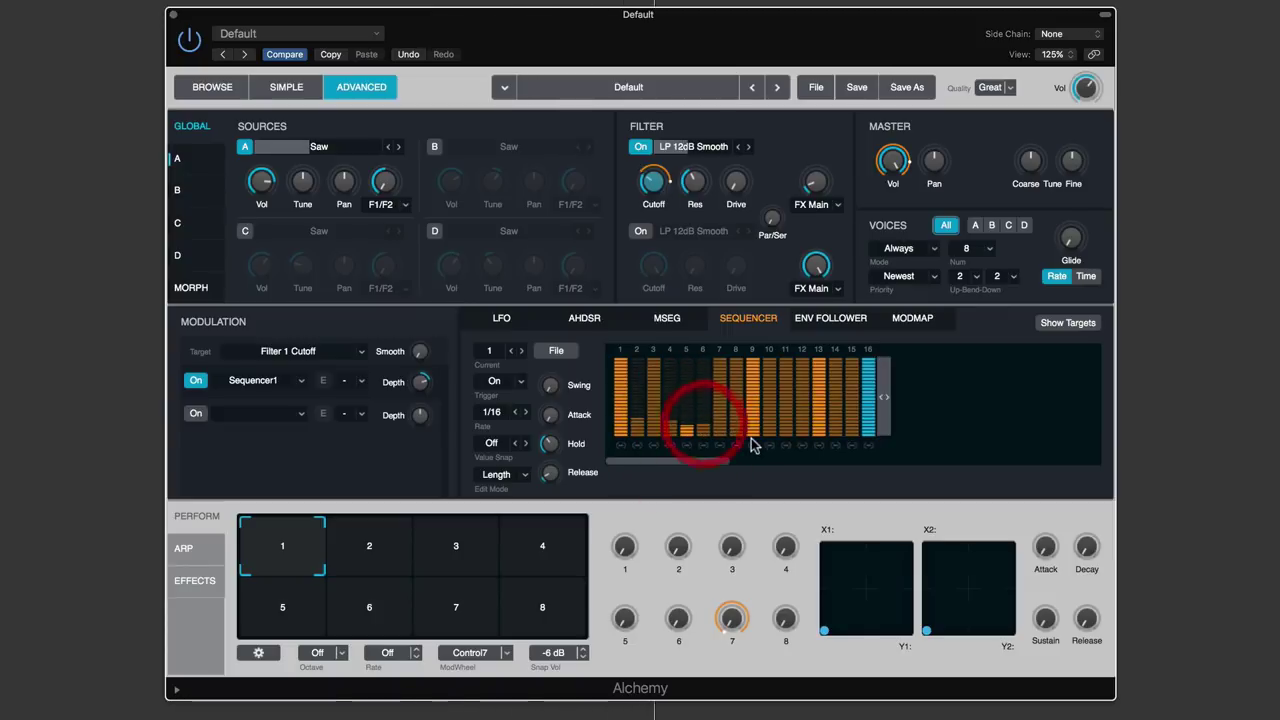
mouse_move(670, 188)
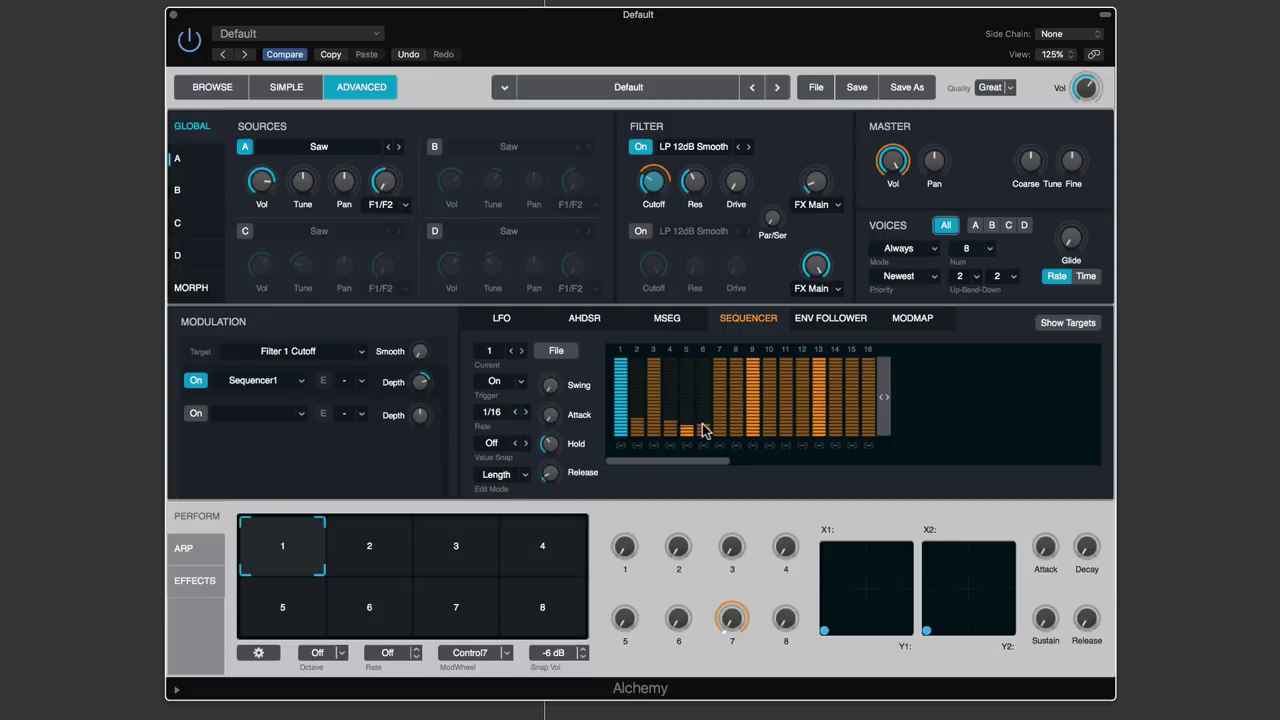
mouse_move(703, 430)
left_mouse_down()
mouse_move(708, 345)
mouse_move(686, 429)
mouse_move(686, 343)
mouse_move(671, 390)
mouse_move(663, 337)
mouse_move(646, 334)
left_mouse_up()
Switch the sequencer Edit Mode to Swing to view it, then back to Value
left_click(498, 476)
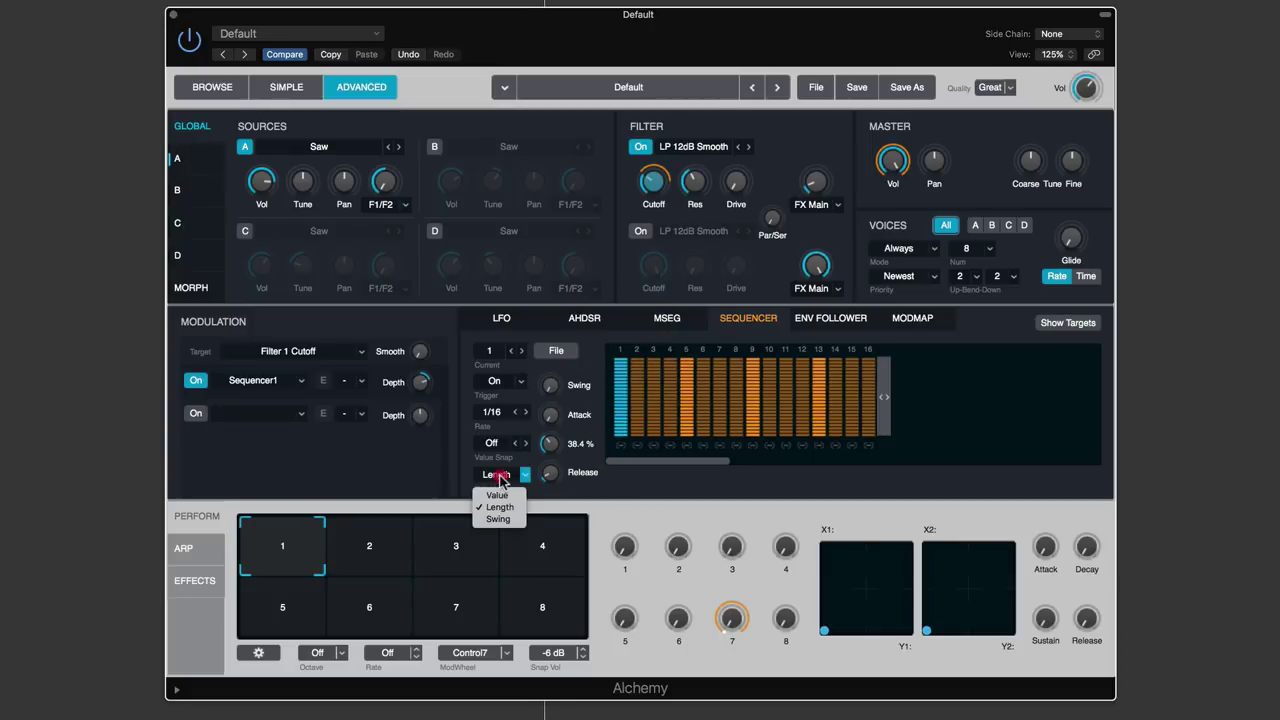
left_click(498, 519)
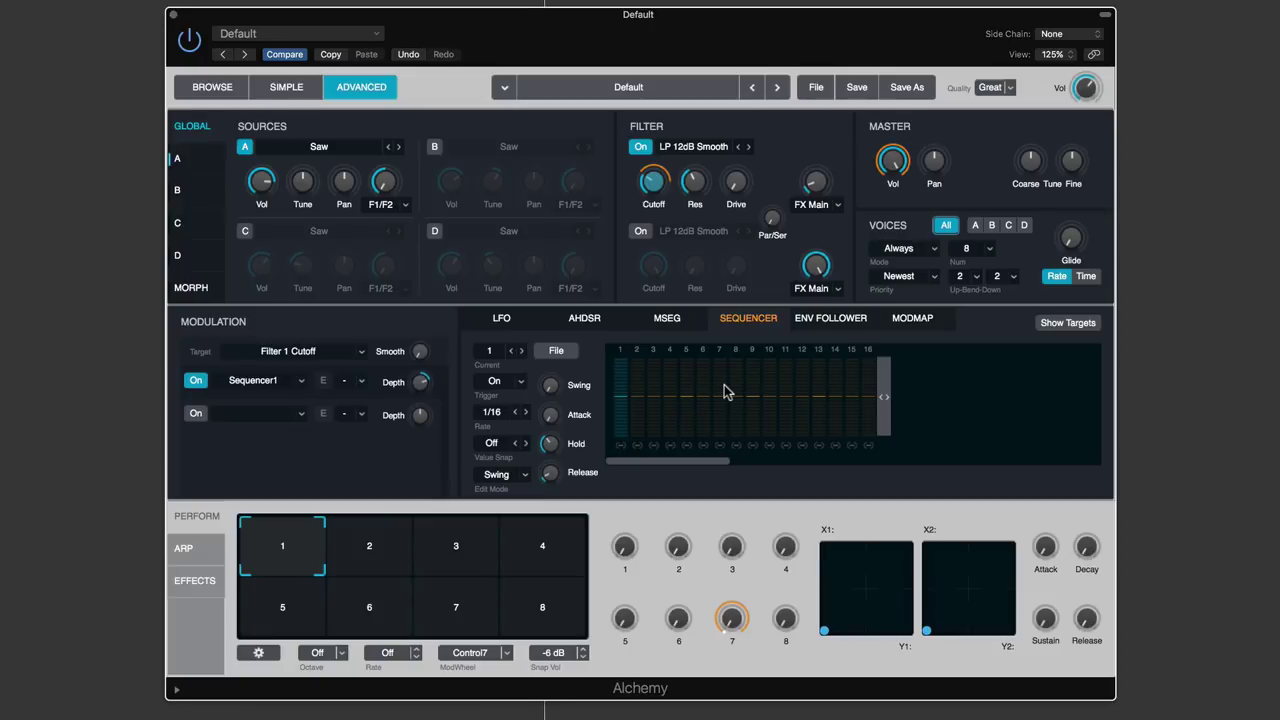
left_click(505, 474)
left_click(505, 494)
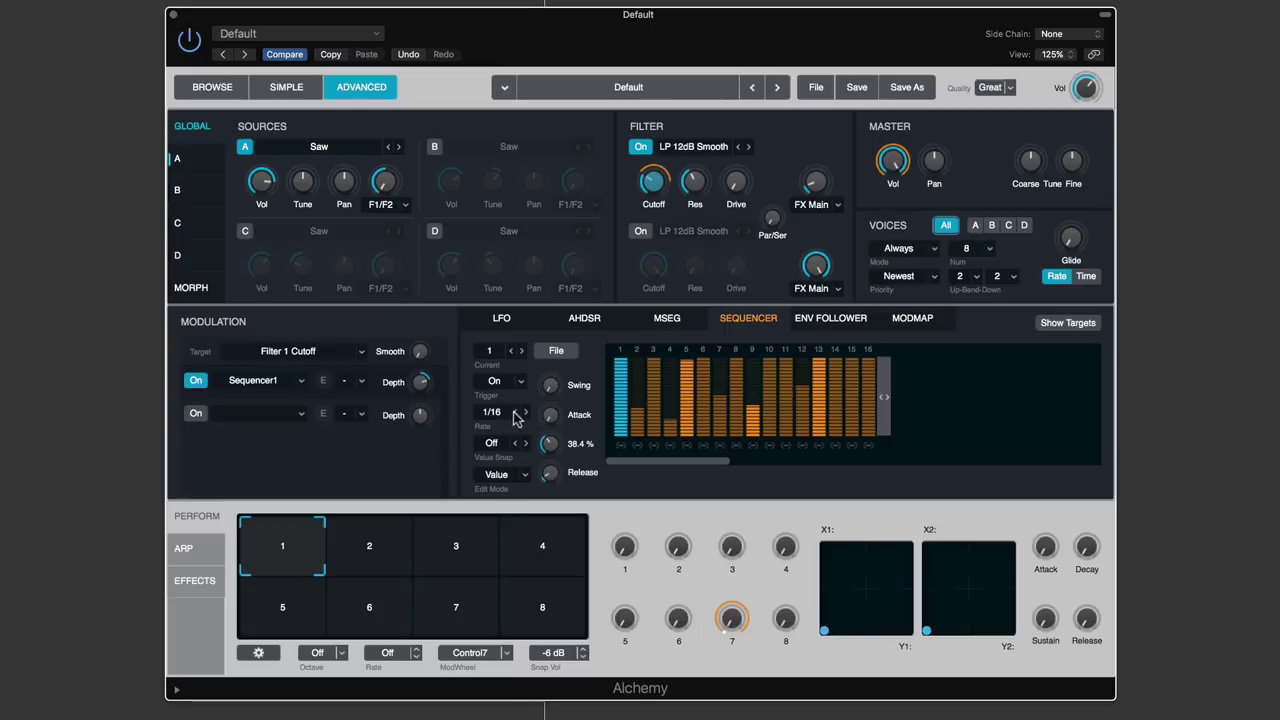
Create Sequencer2 from the source menu and switch Current between sequences 1 and 2
left_click(252, 382)
mouse_move(249, 436)
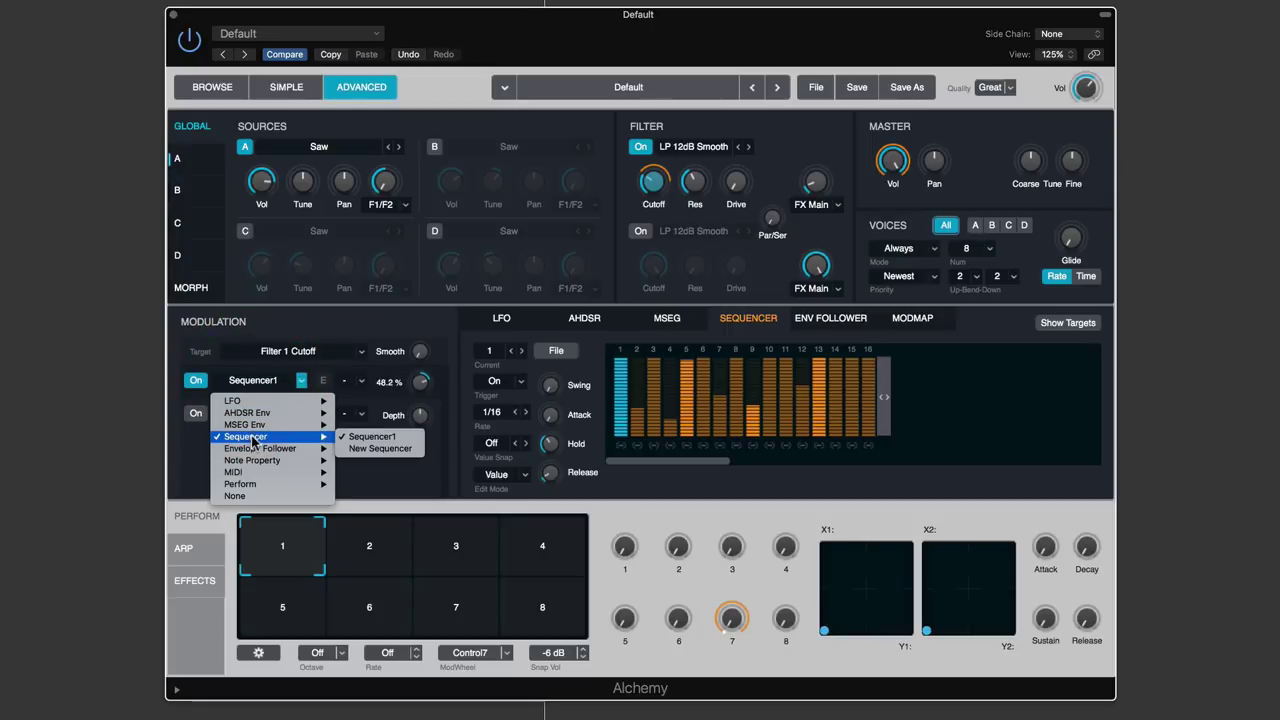
left_click(364, 449)
left_click(490, 352)
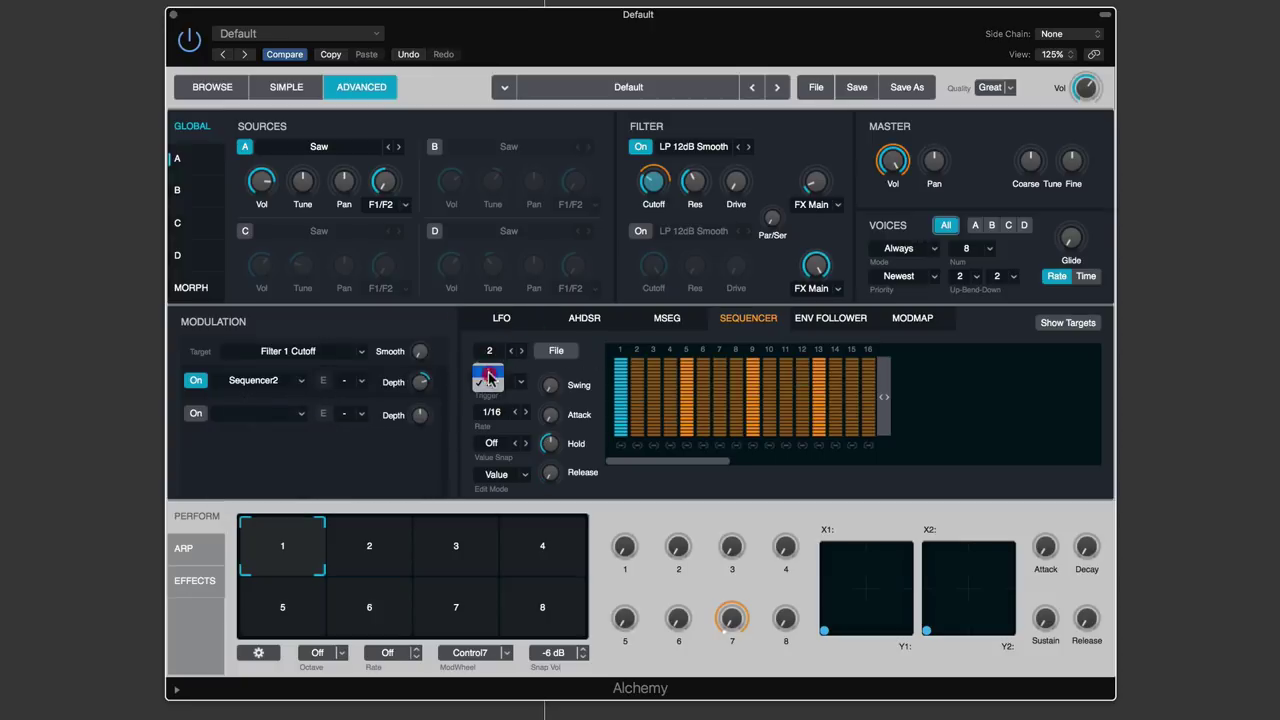
left_click(490, 368)
left_click(498, 385)
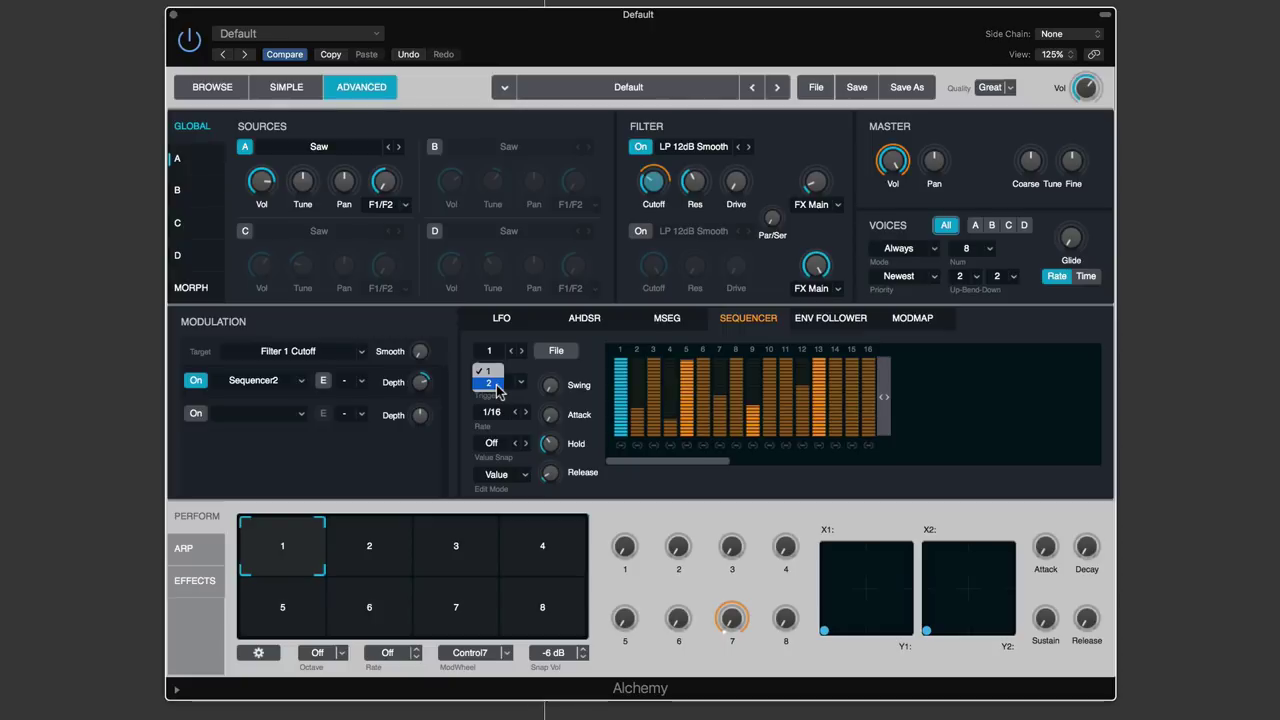
left_click(496, 389)
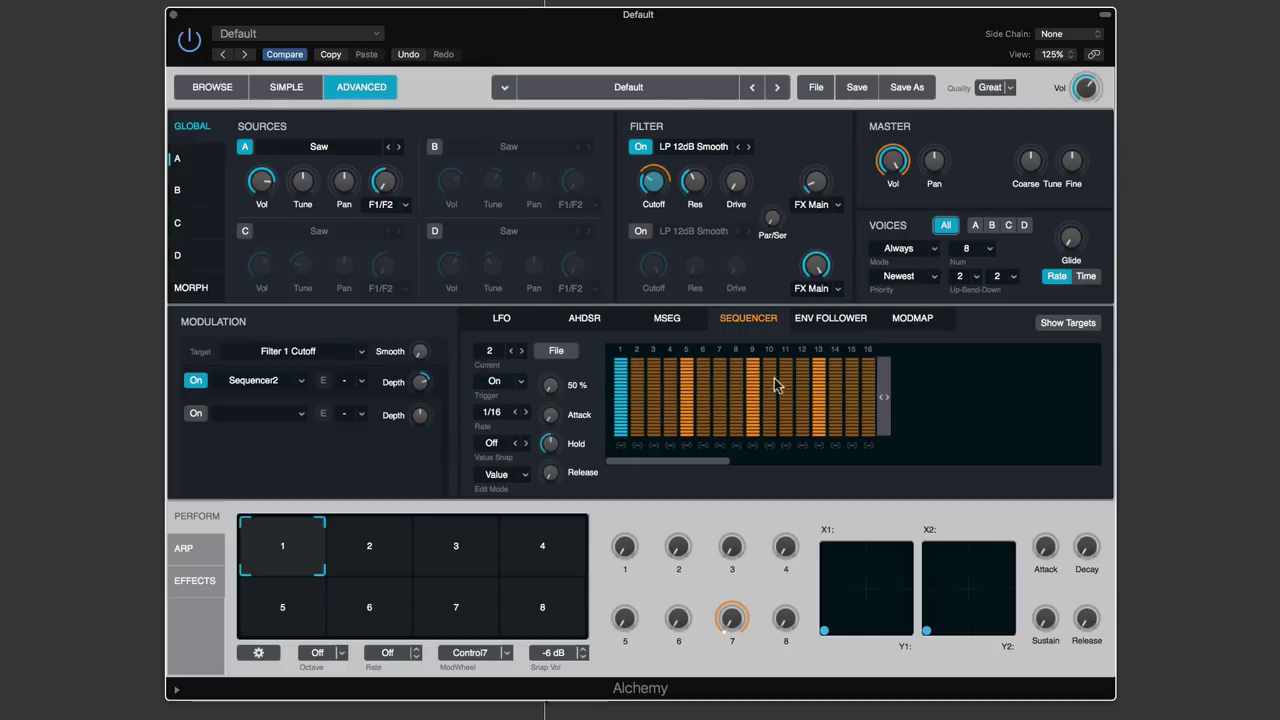
Toggle Show Targets on and off, then delete Sequencer2 via the source menu
left_click(1080, 330)
left_click(1040, 330)
left_click(261, 384)
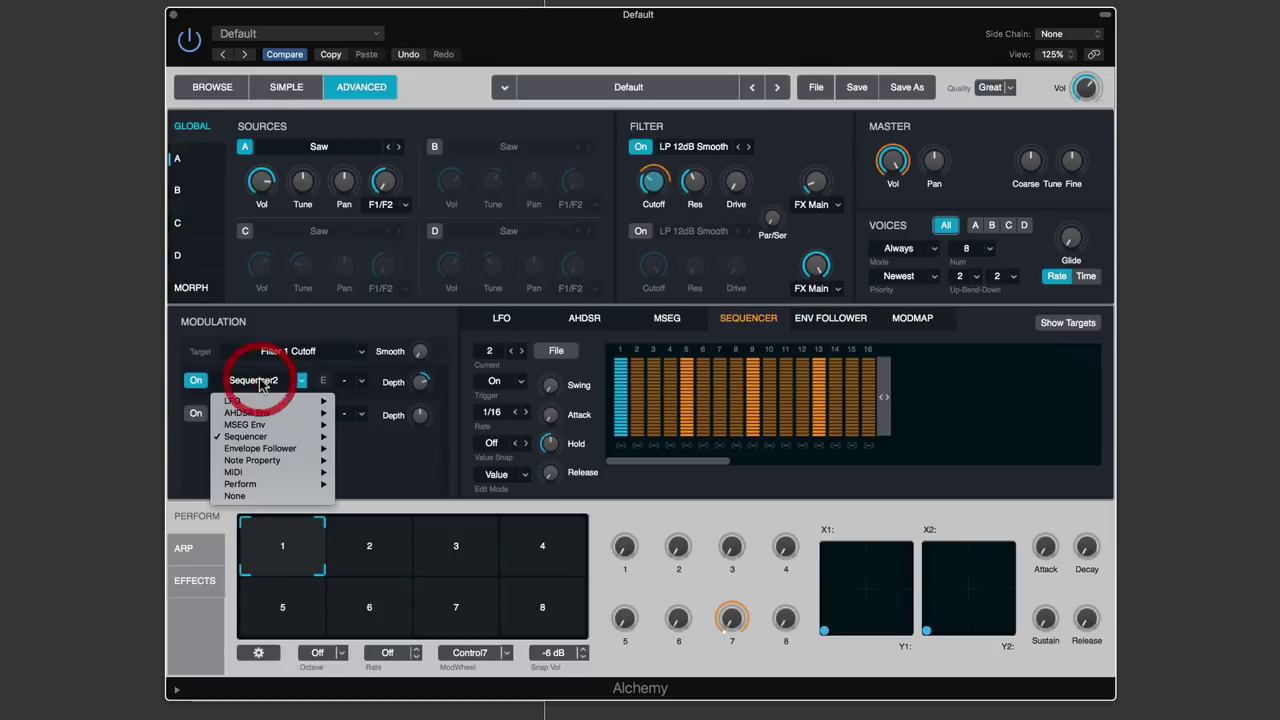
mouse_move(262, 437)
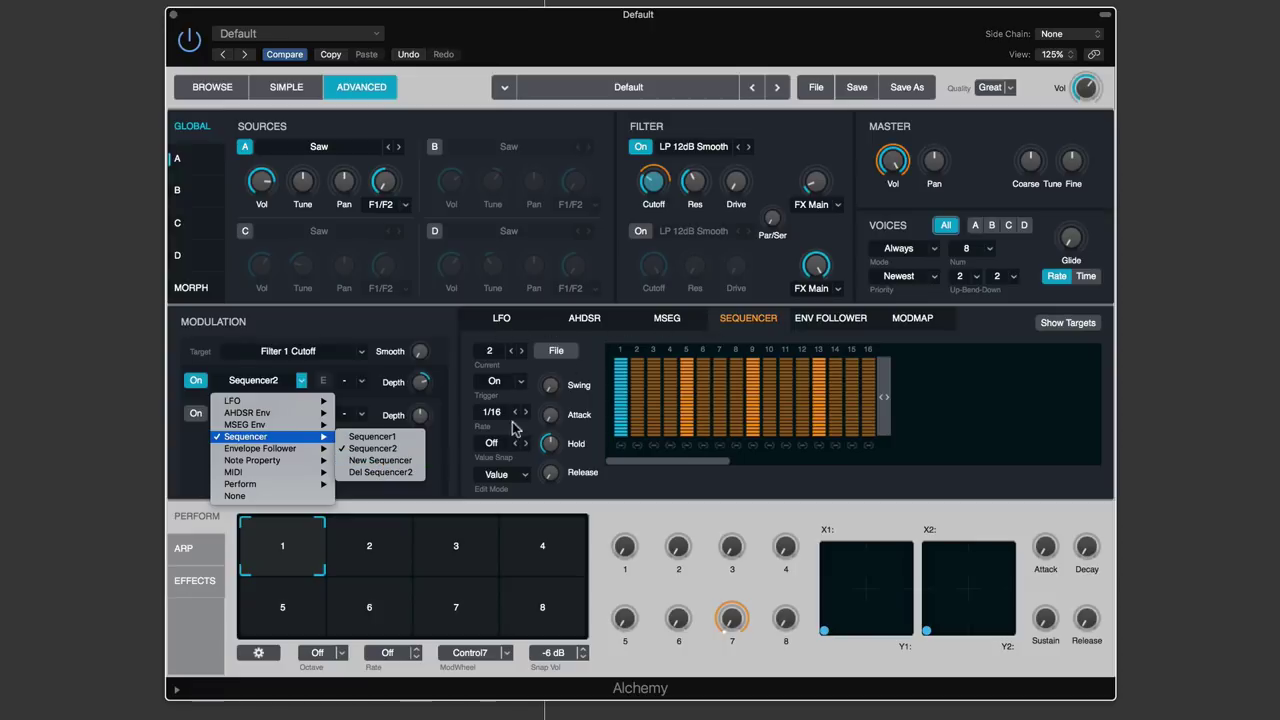
left_click(370, 472)
mouse_move(659, 188)
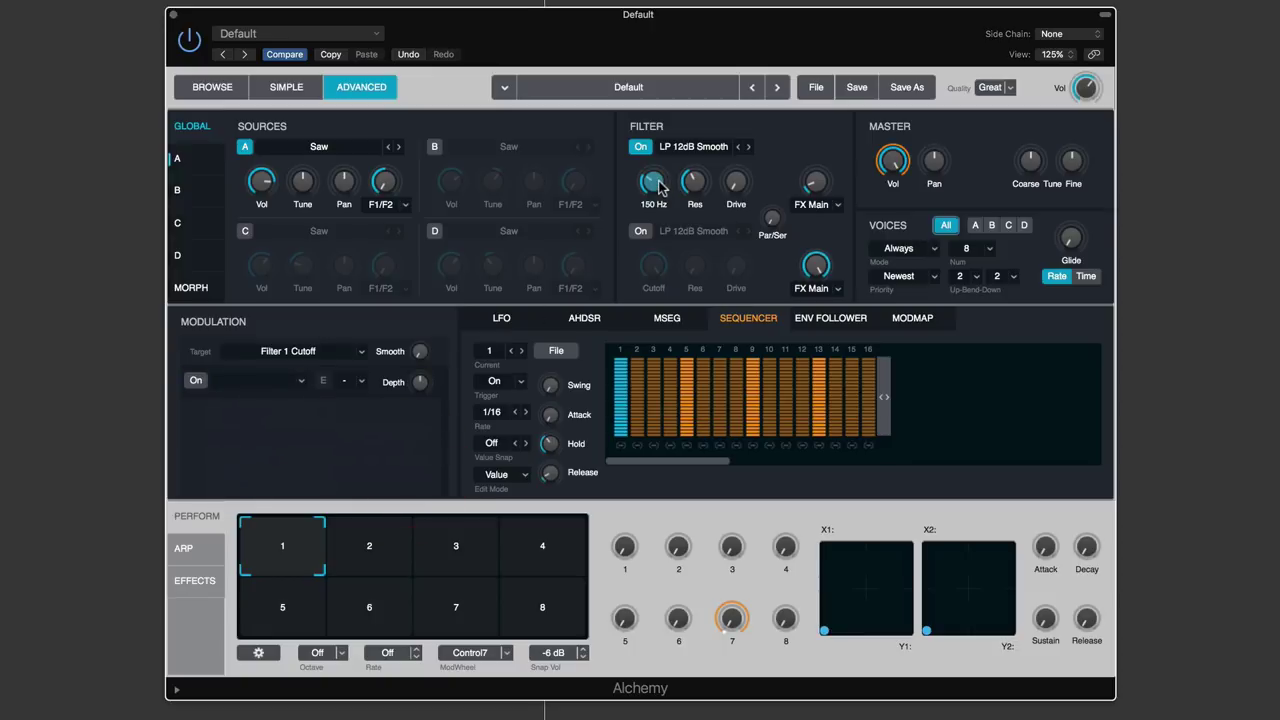
Assign Sequencer1 to the empty cutoff slot and raise its modulation depth
left_click(246, 388)
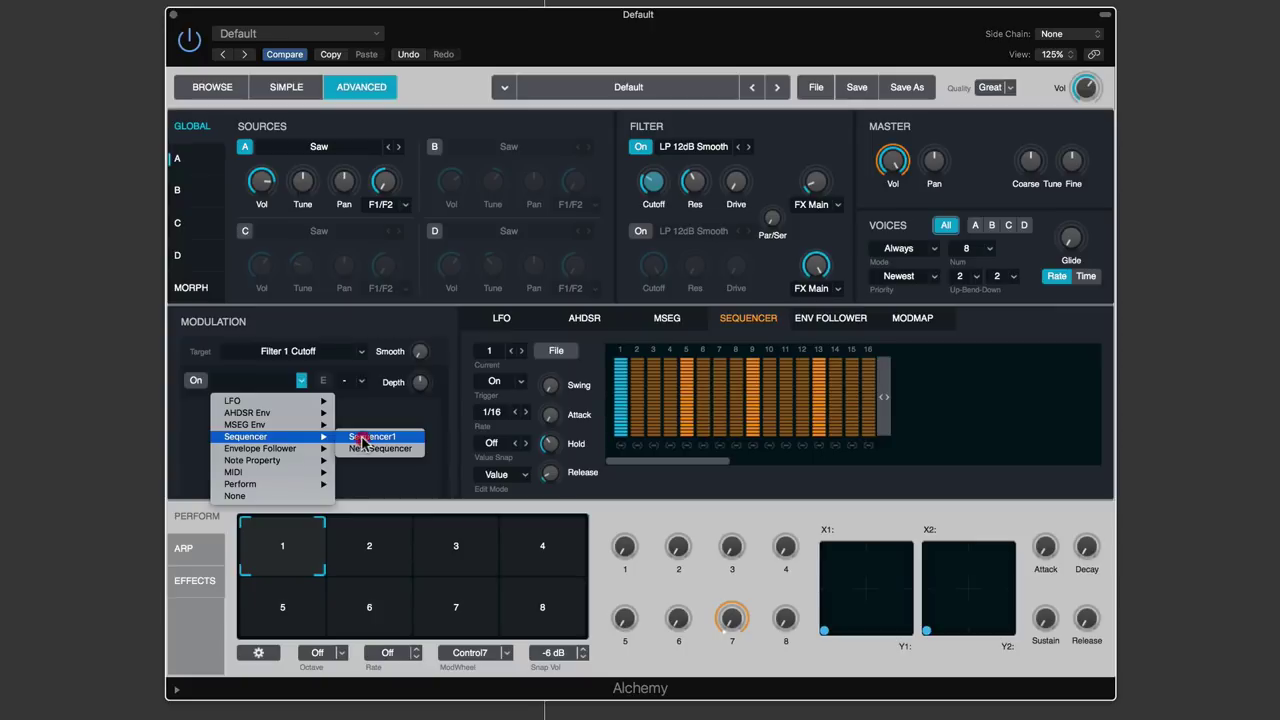
left_click(365, 436)
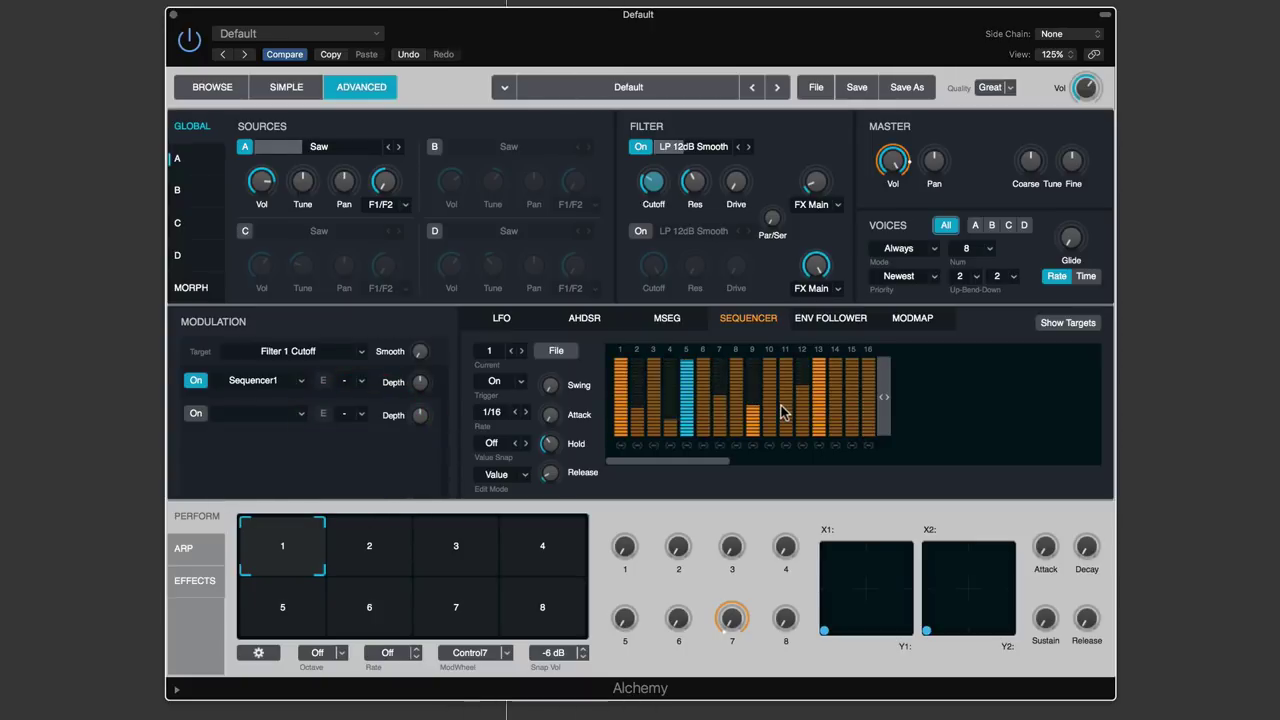
left_click_drag(420, 384, 417, 334)
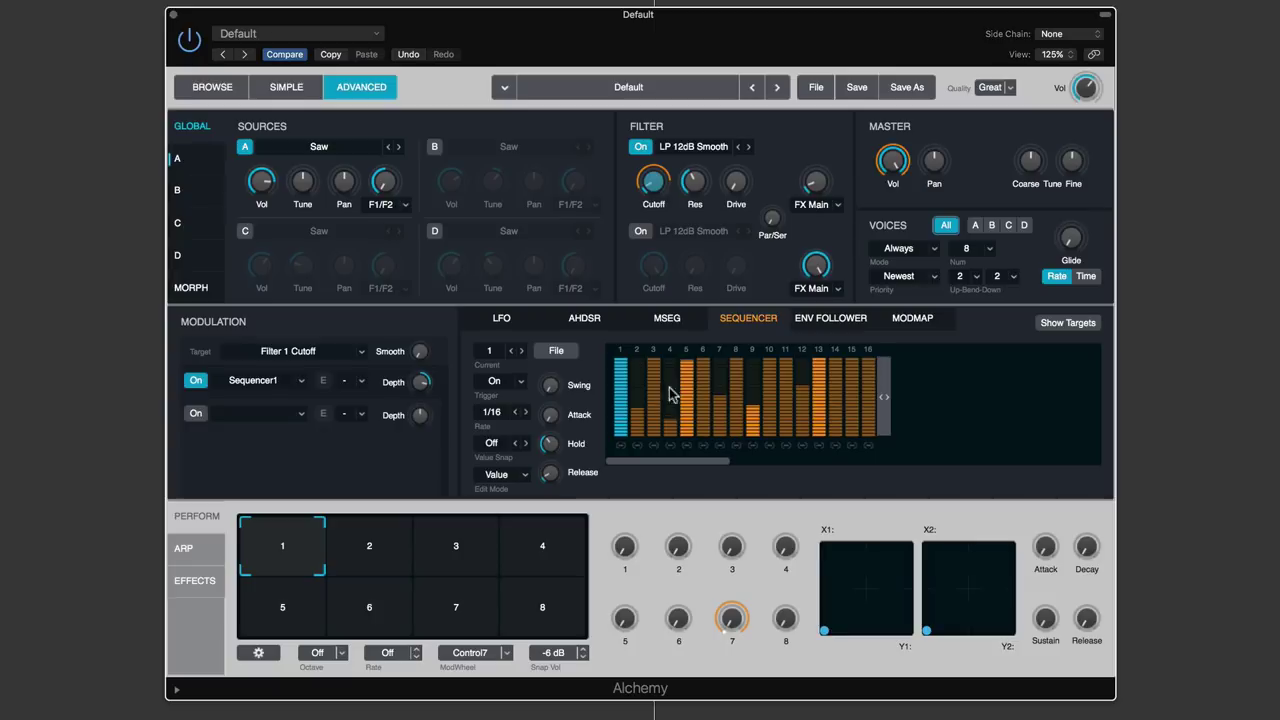
scroll(750, 373, "right", 2)
scroll(745, 388, "left", 2)
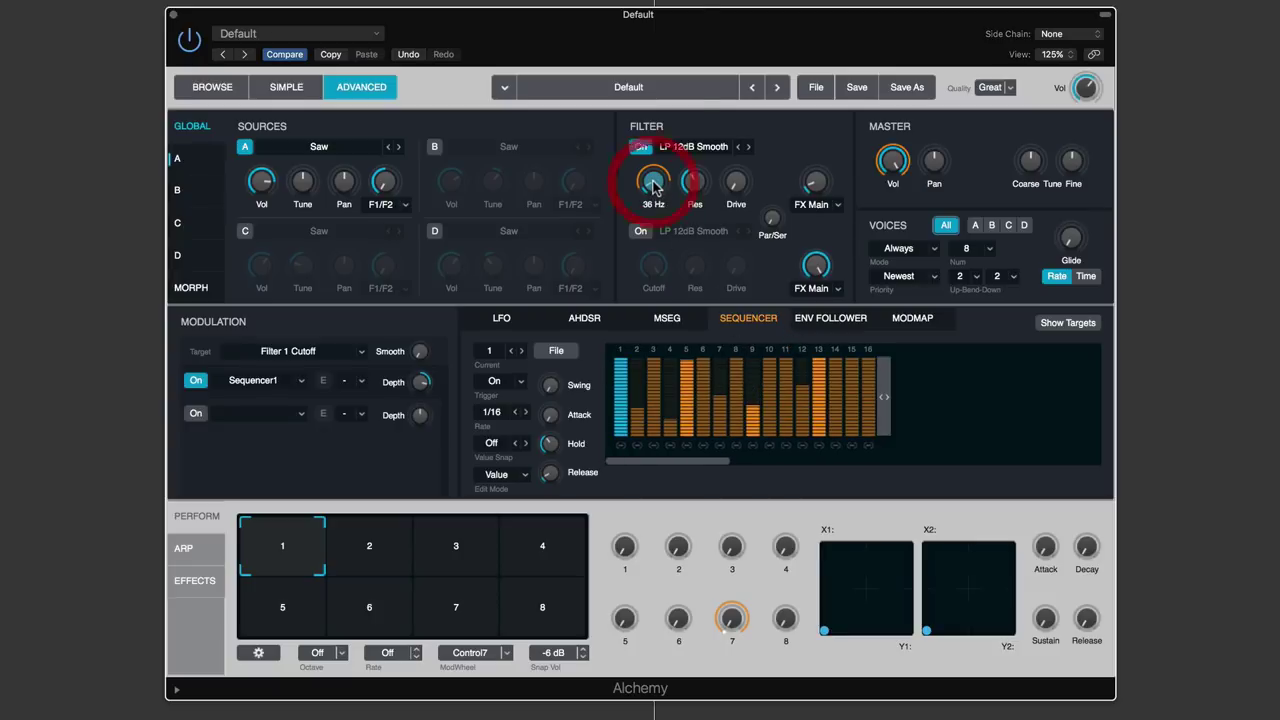
Set modulation row 1's source to None, clearing Sequencer1 from Filter 1 Cutoff
left_click(251, 381)
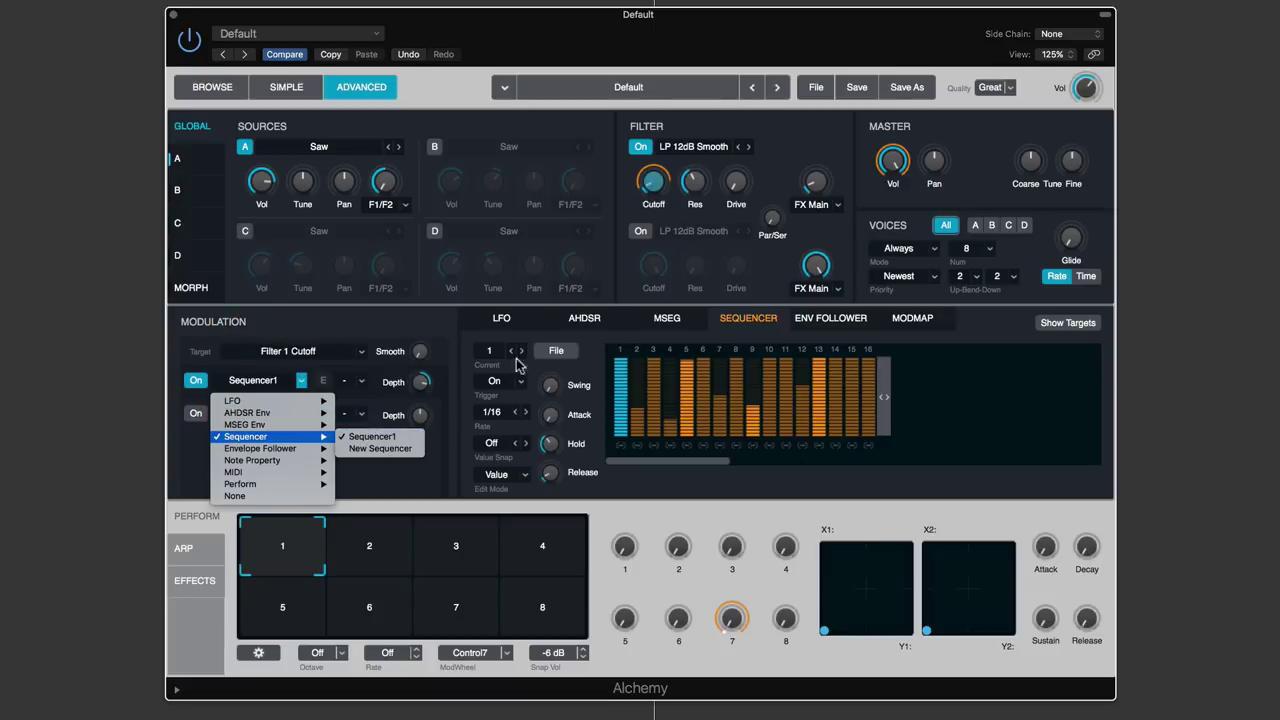
left_click(655, 190)
left_click(653, 181)
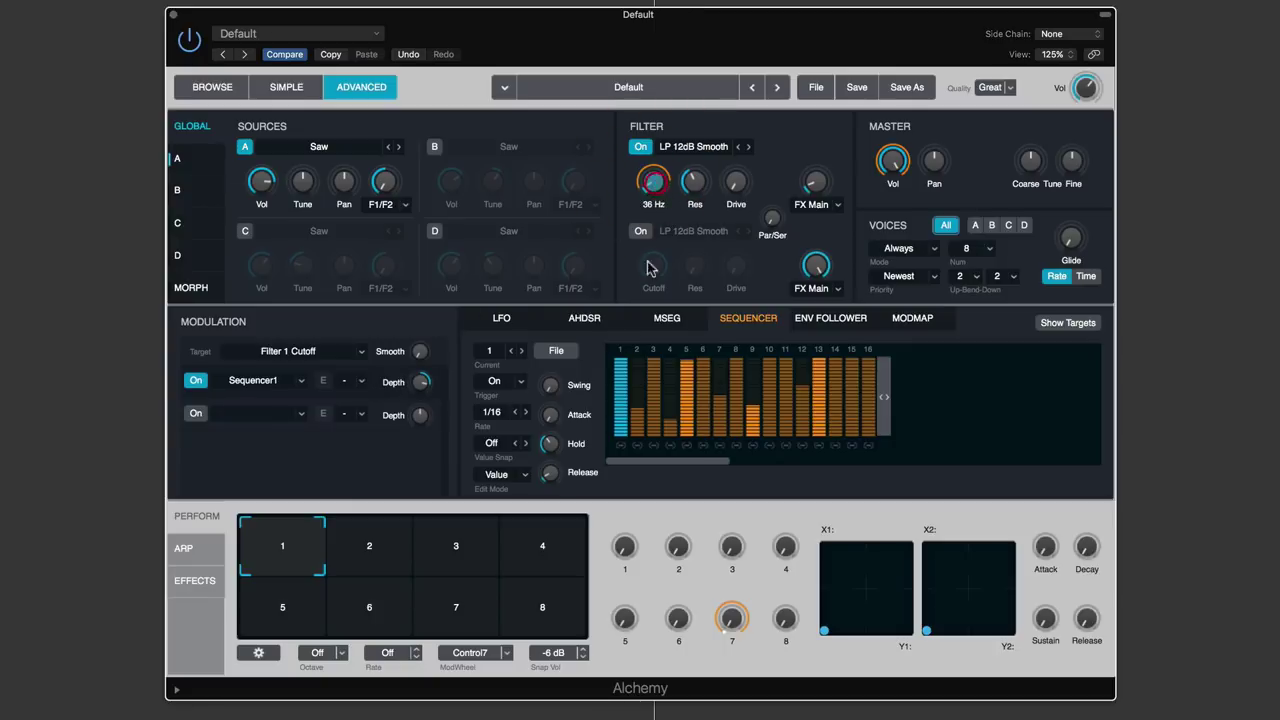
left_click(253, 380)
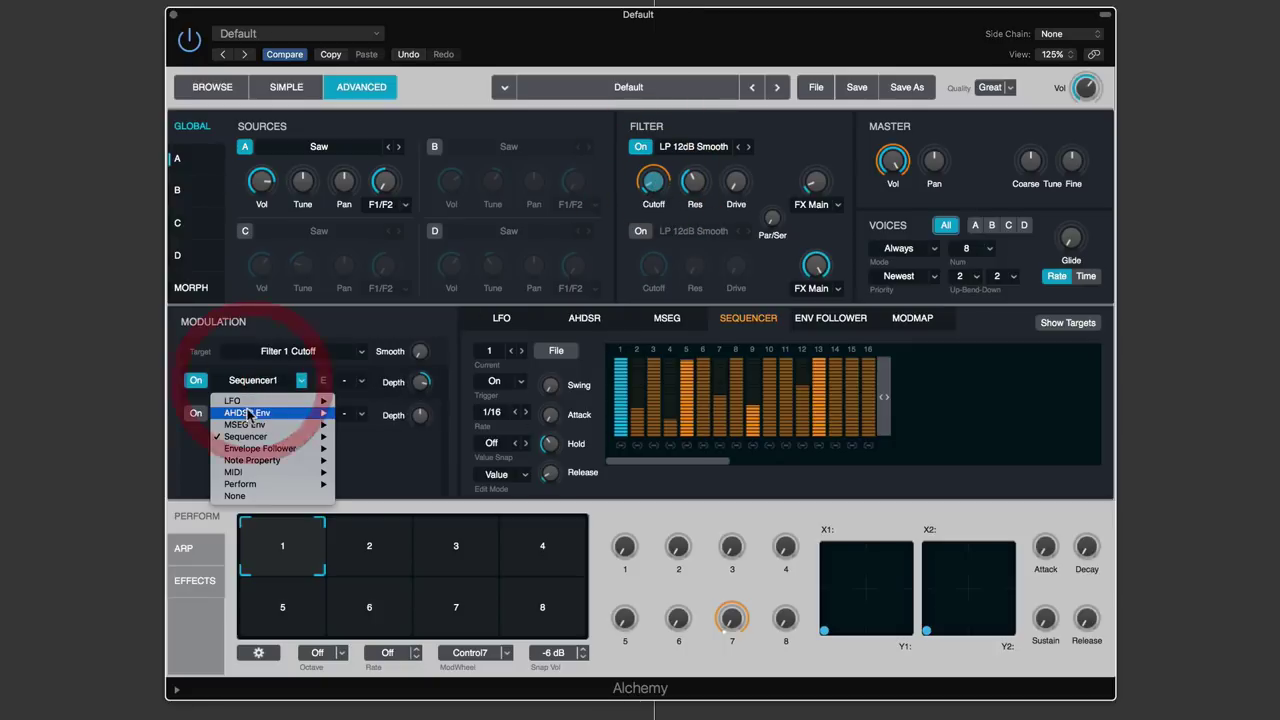
left_click(207, 360)
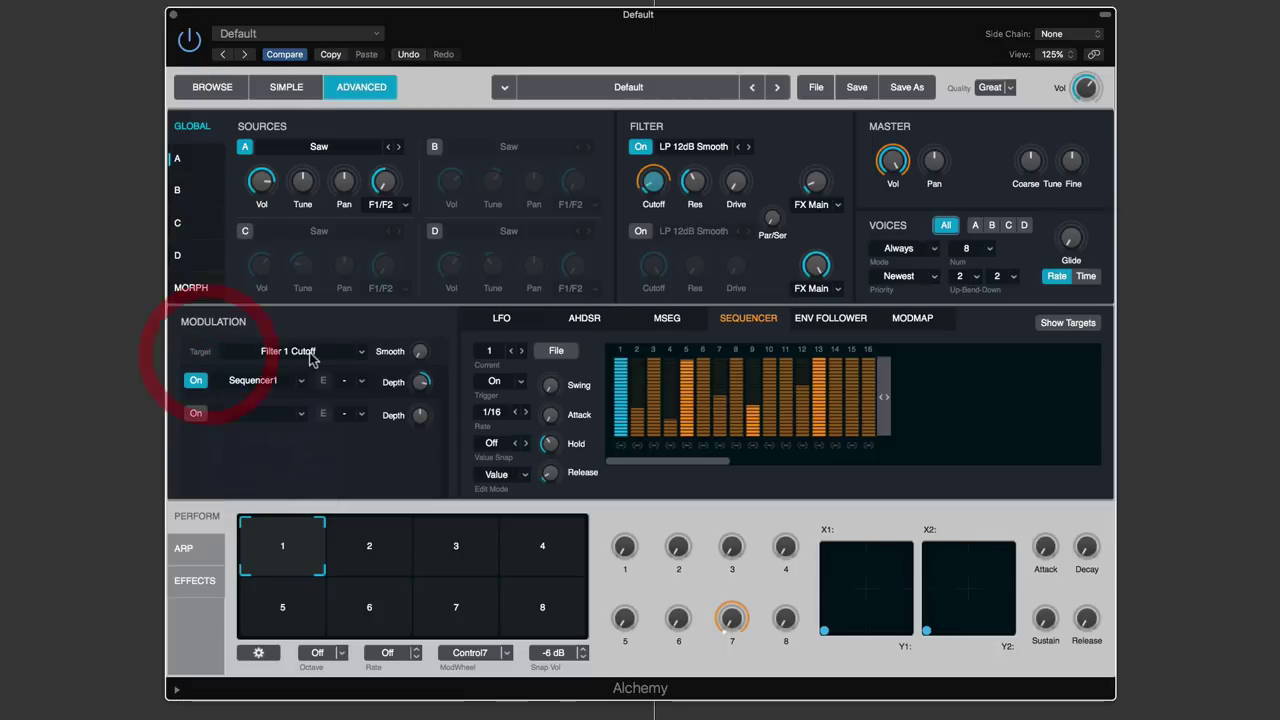
left_click(276, 388)
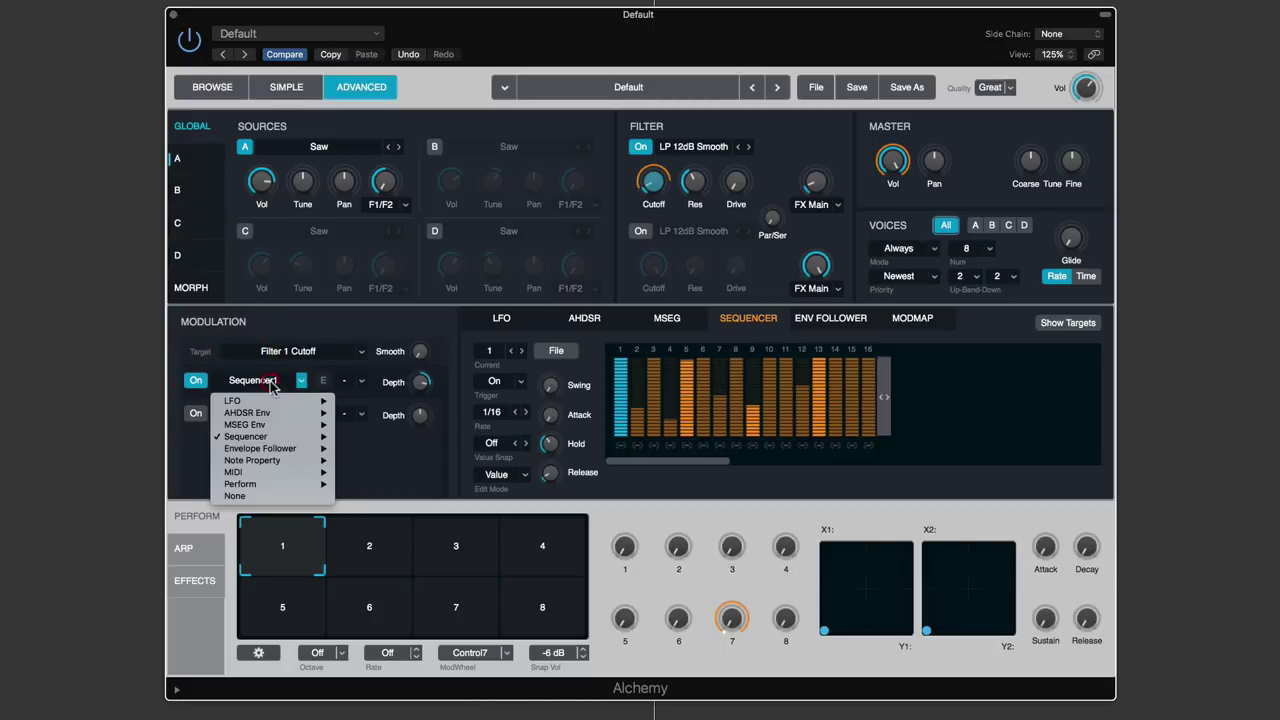
left_click(232, 496)
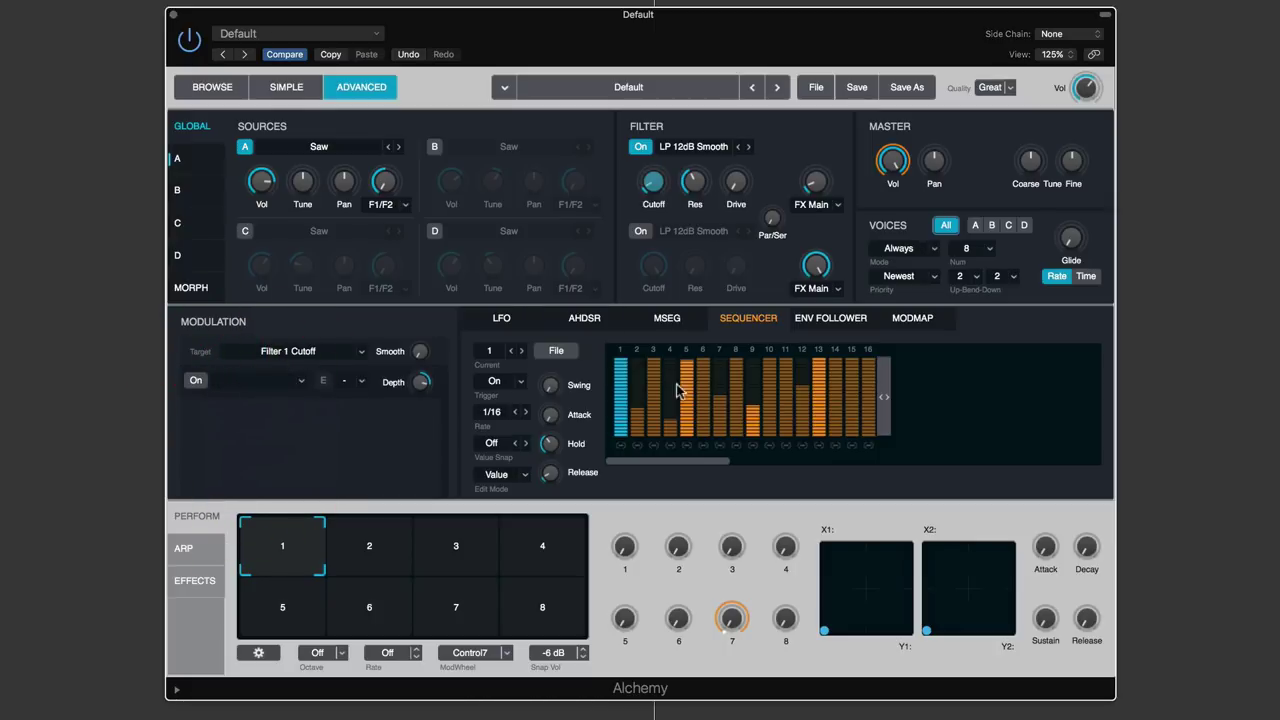
Paste stored values from the sequencer File menu so all 16 steps sit at full level
mouse_move(658, 193)
left_click(556, 350)
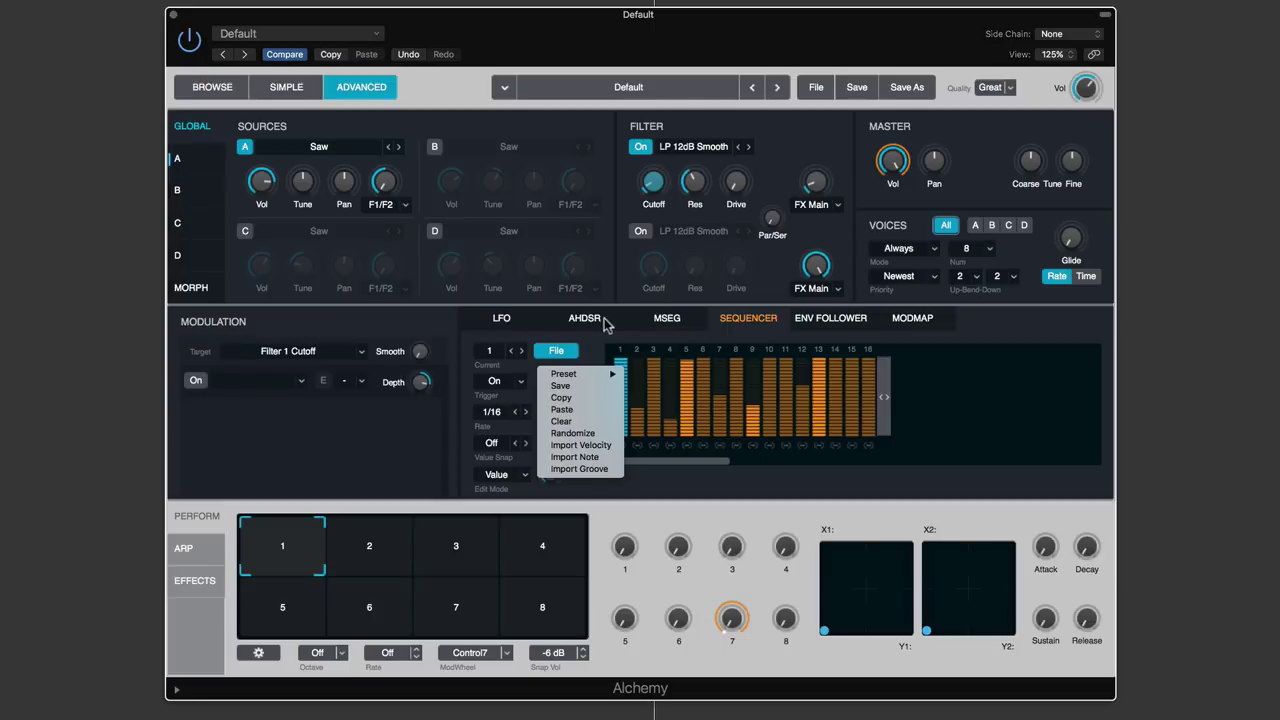
mouse_move(570, 375)
left_click(667, 460)
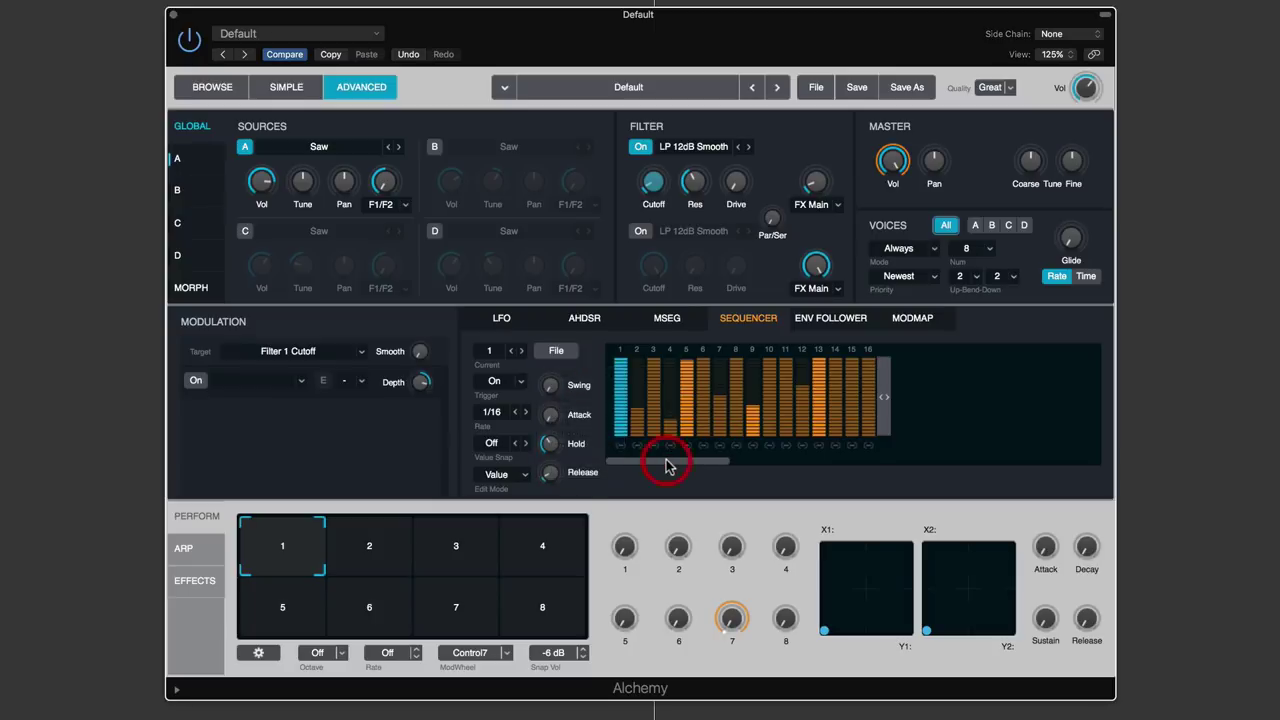
left_click(570, 356)
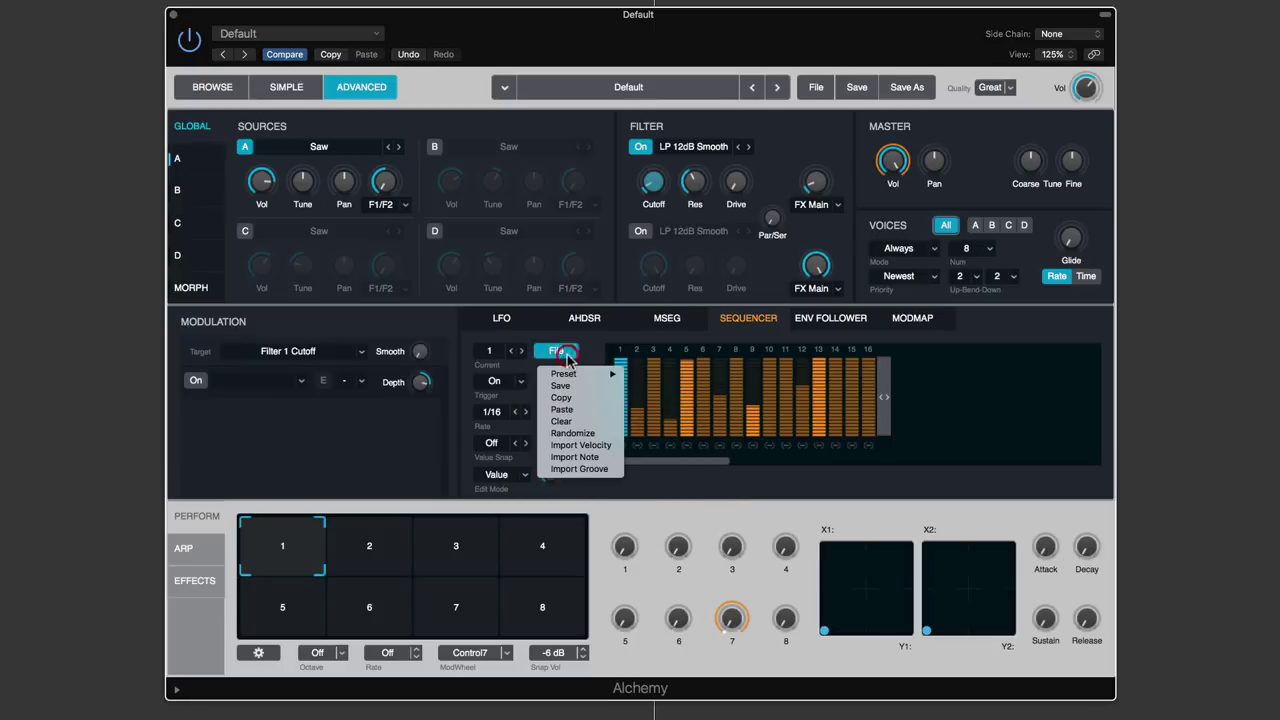
left_click(580, 420)
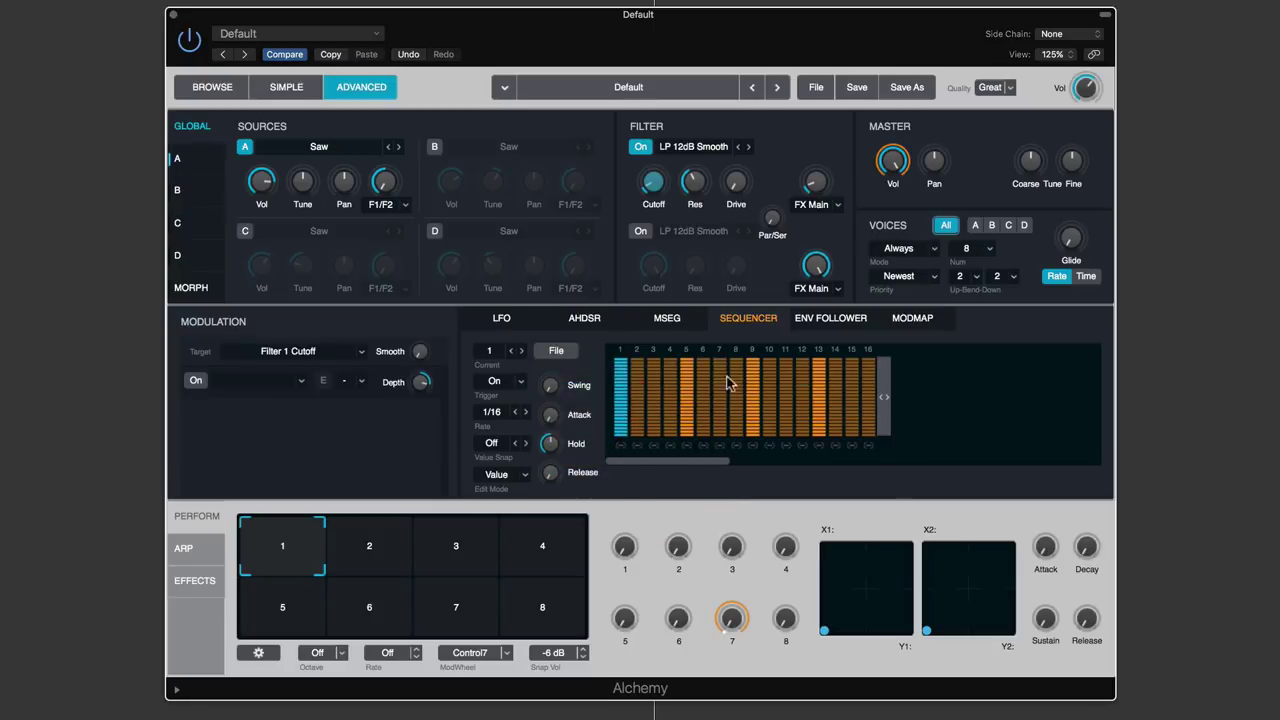
mouse_move(549, 446)
Show the Envelope Follower settings and raise Filter 1 Cutoff to 163 Hz
left_click(814, 321)
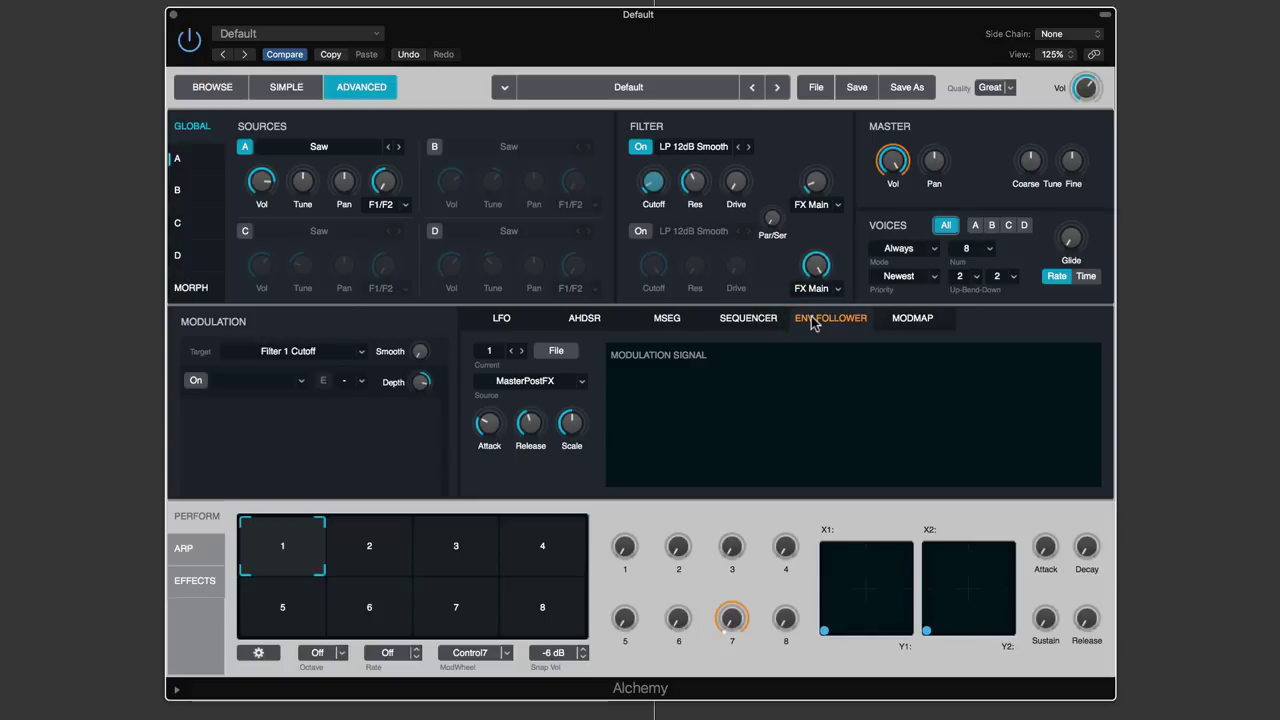
left_click(652, 175)
left_click_drag(652, 168, 652, 158)
Assign Envelope Follower1 as the cutoff's modulation source and lower the cutoff to about 76 Hz
left_click(285, 380)
mouse_move(262, 448)
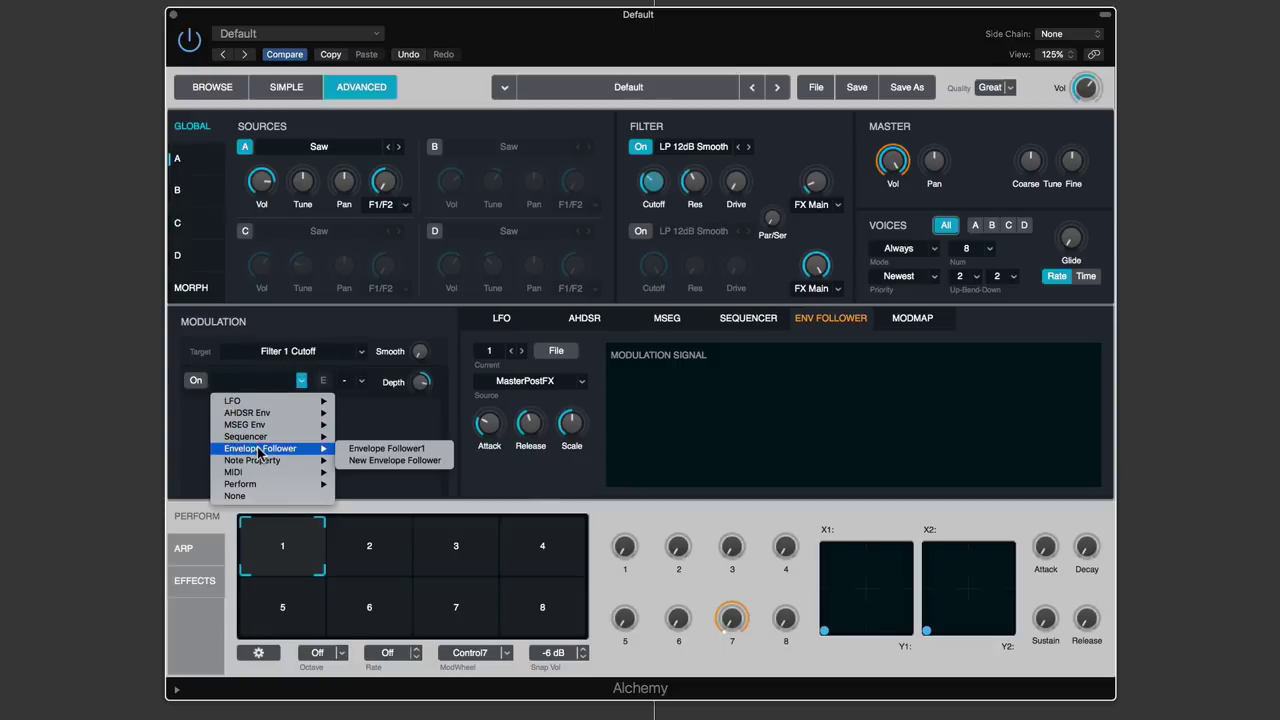
left_click(420, 448)
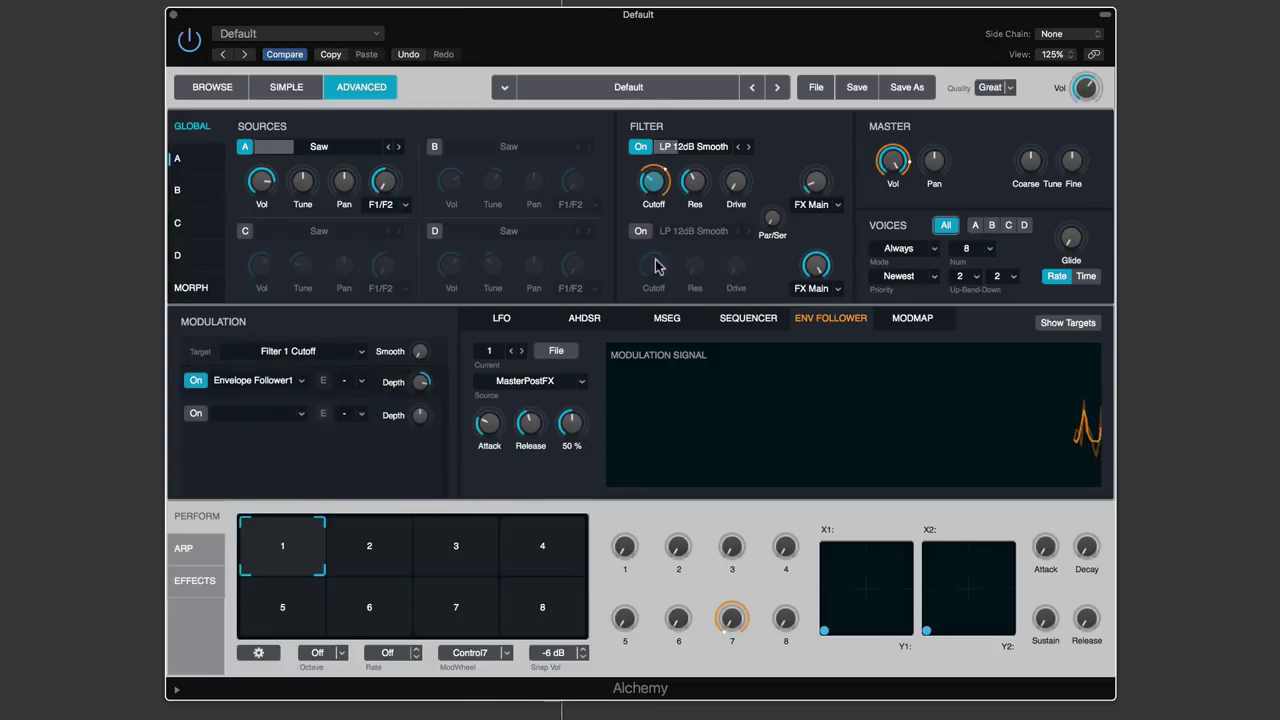
mouse_move(650, 185)
left_click_drag(650, 200, 657, 208)
mouse_move(548, 427)
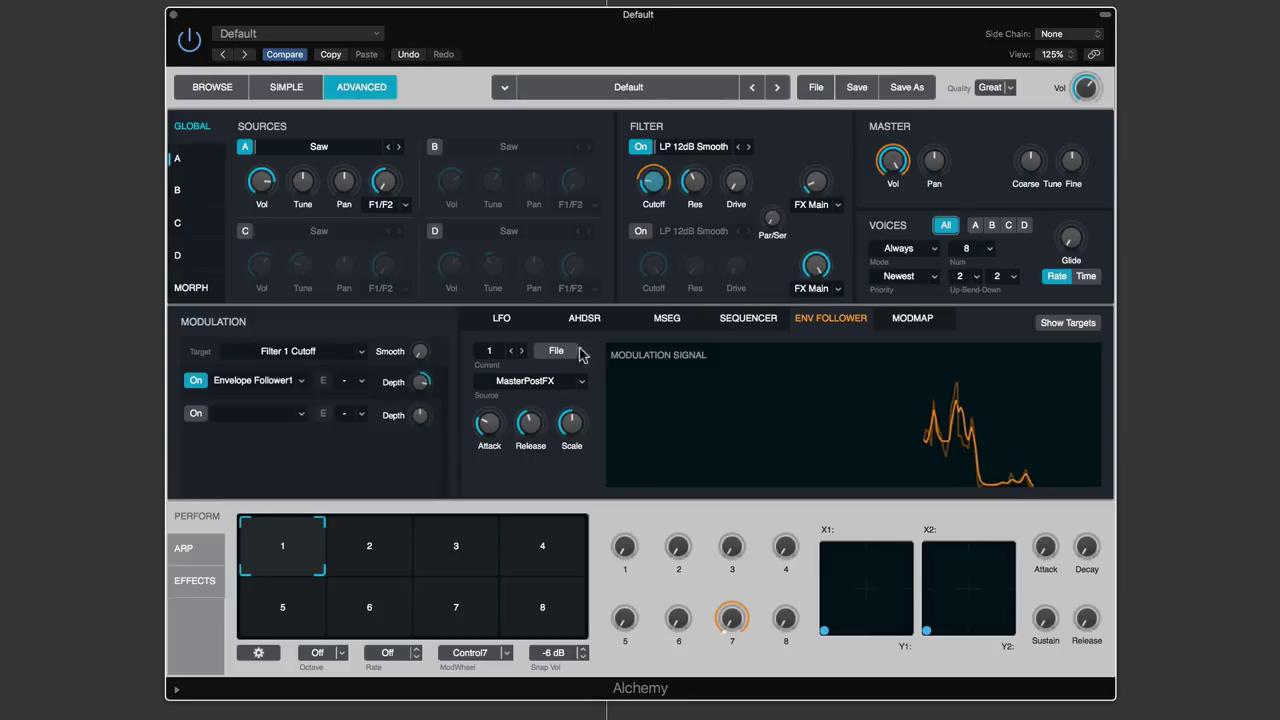
mouse_move(678, 195)
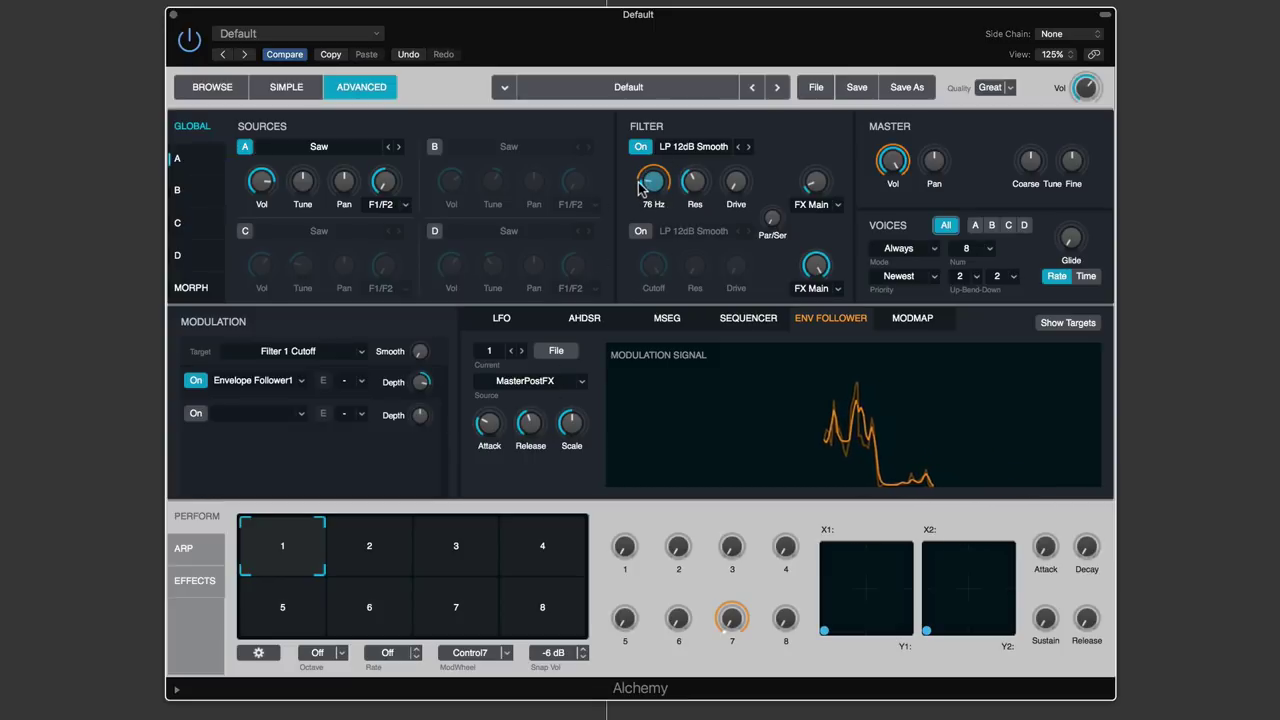
mouse_move(610, 433)
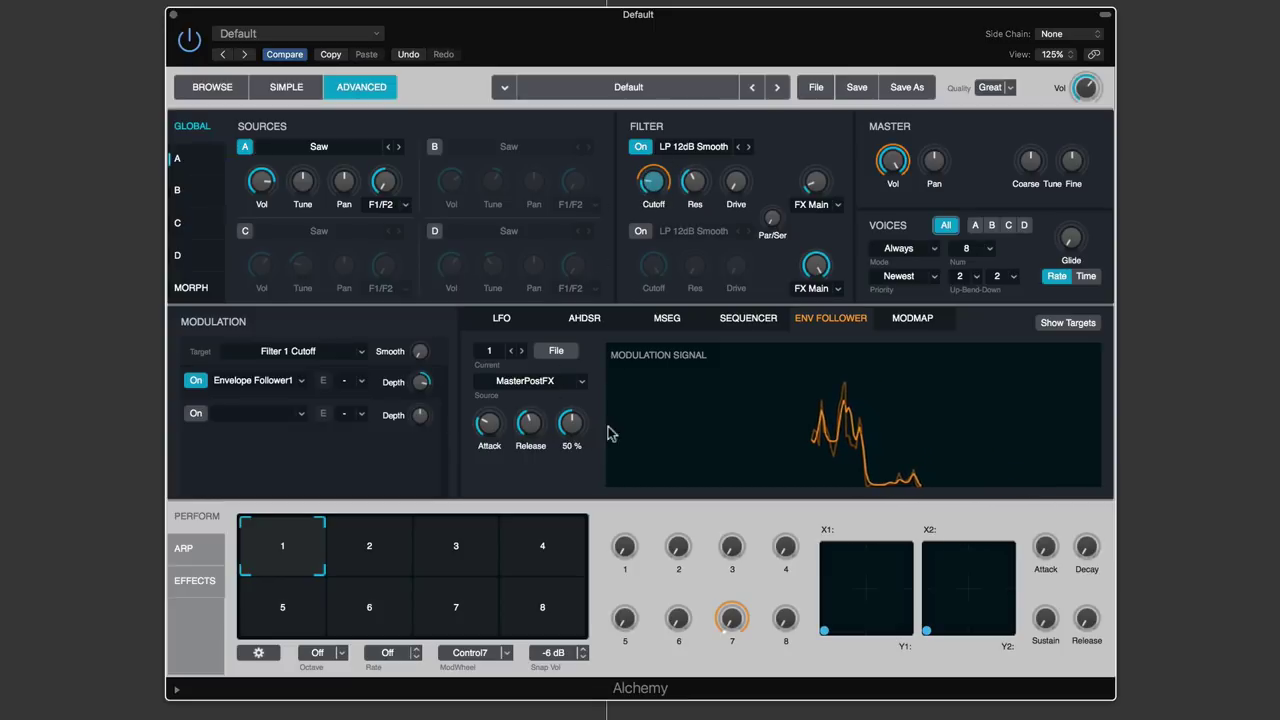
Make Envelope Follower1 track SourceA, set its release to 2.7 s and rework its attack
left_click(541, 386)
mouse_move(531, 402)
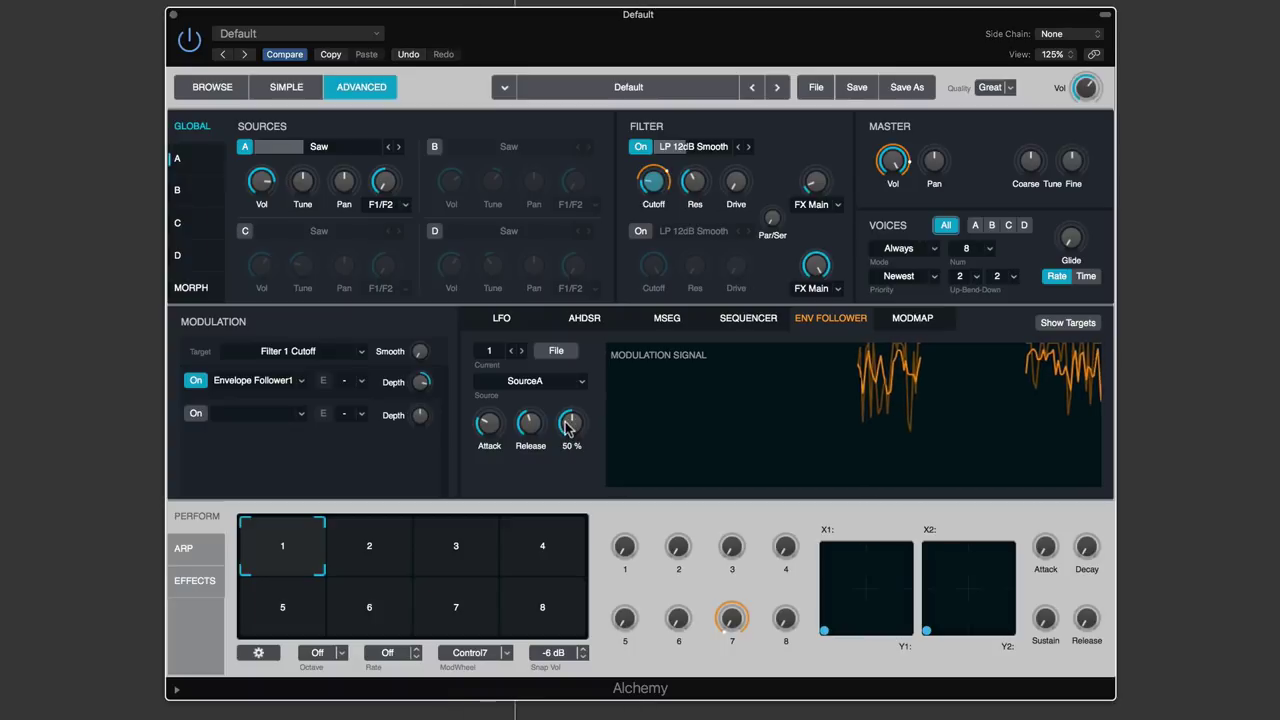
mouse_move(530, 425)
mouse_move(530, 425)
left_mouse_down()
mouse_move(534, 491)
mouse_move(531, 391)
mouse_move(530, 484)
left_mouse_up()
mouse_move(481, 430)
left_click_drag(481, 430, 533, 340)
mouse_move(528, 430)
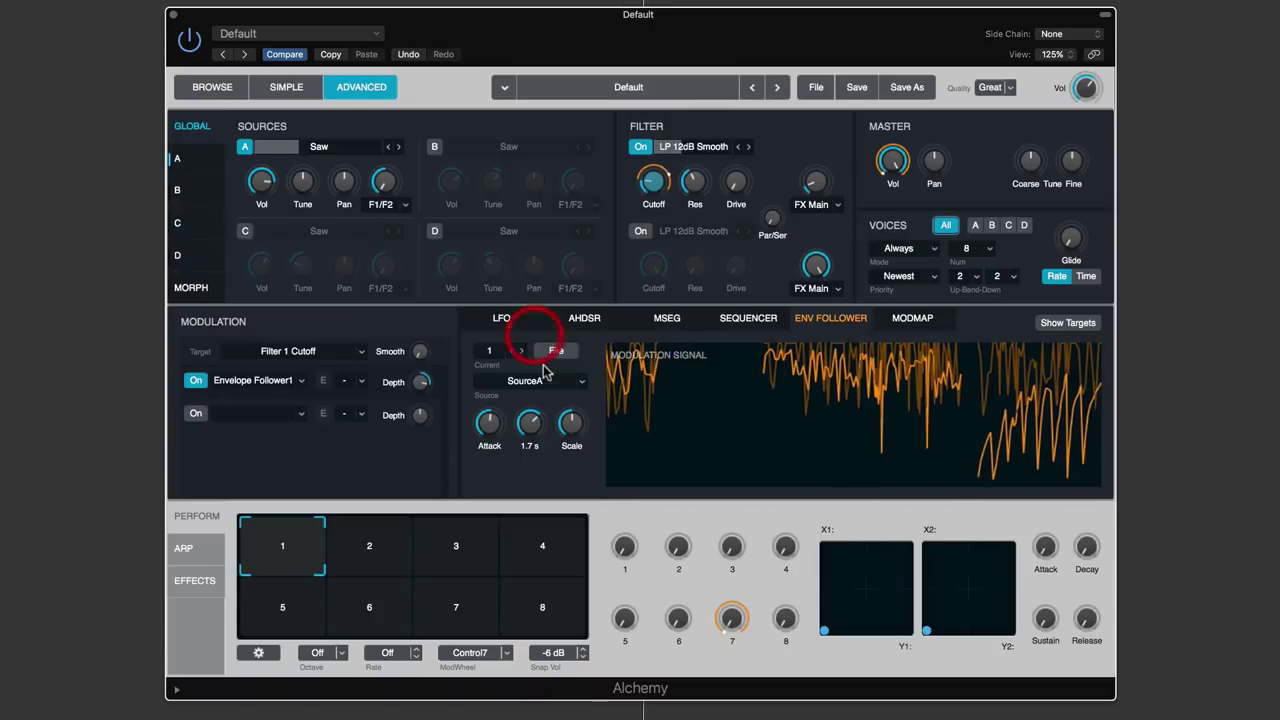
Set cutoff modulation depth to 56.6%, follower scale to 31.8% and release to 0.15 s
left_click(530, 424)
left_click_drag(573, 428, 580, 485)
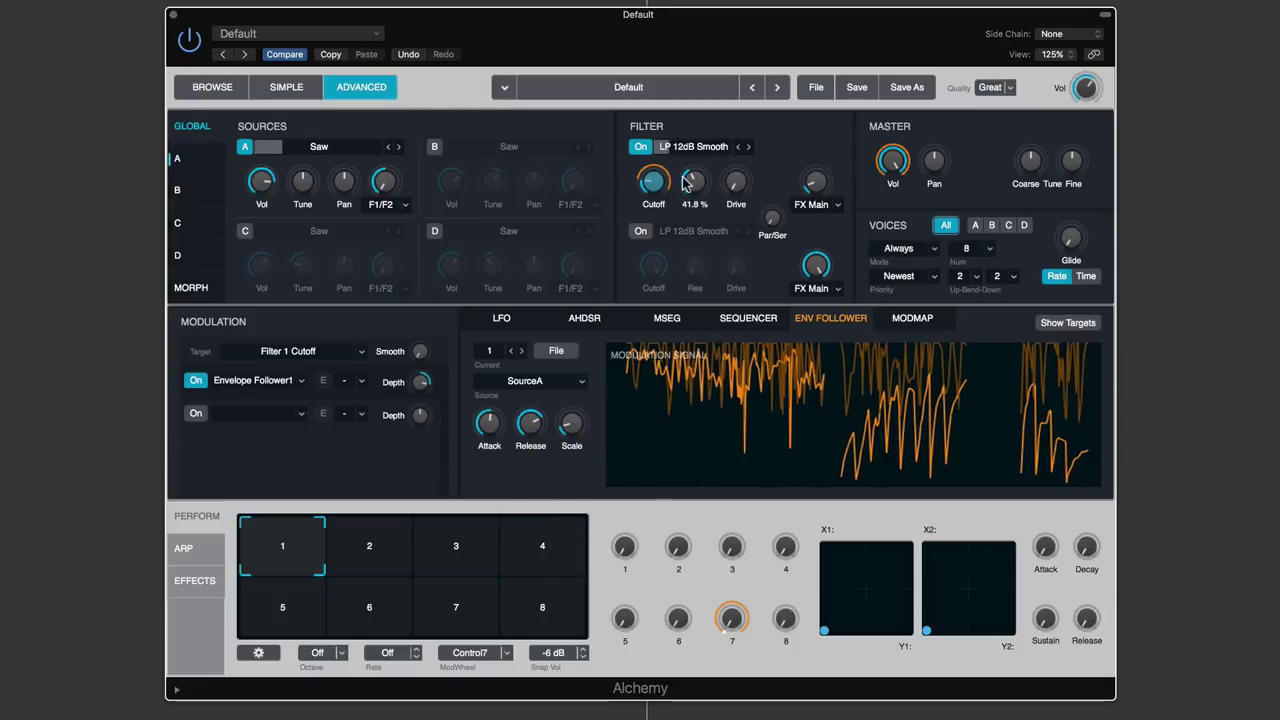
mouse_move(684, 196)
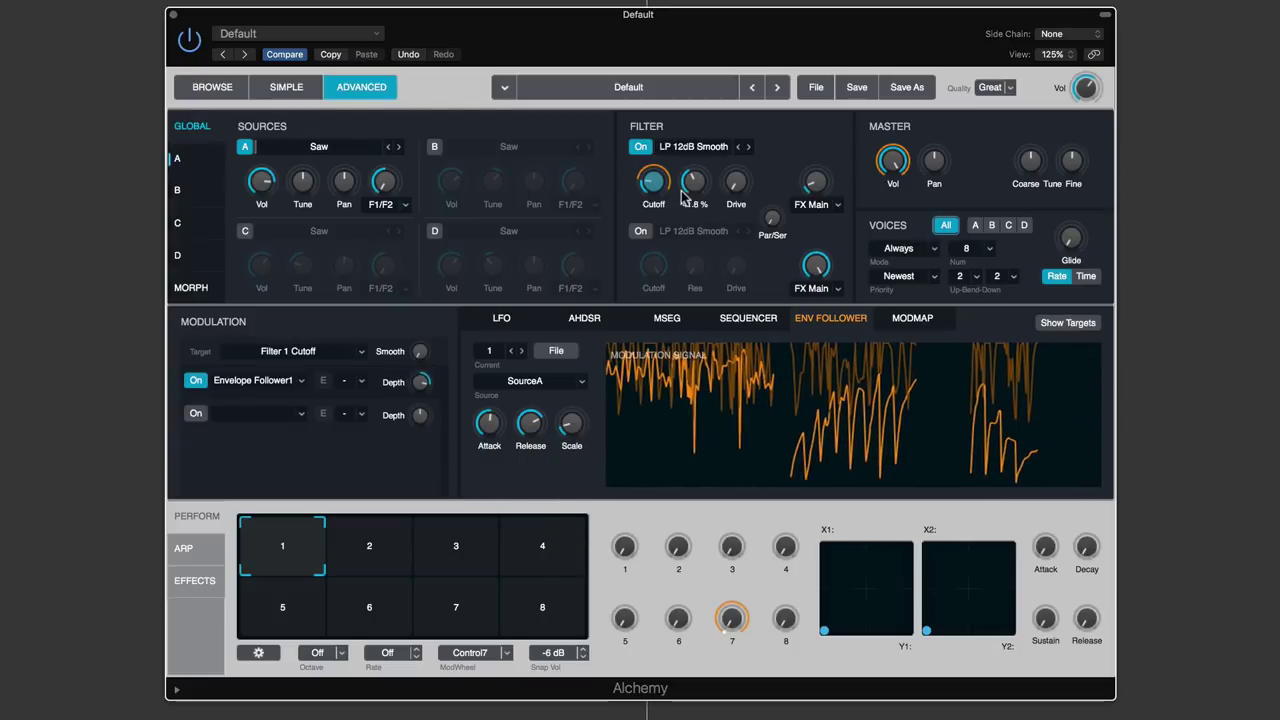
left_click_drag(422, 381, 443, 502)
left_click_drag(420, 381, 546, 257)
mouse_move(578, 425)
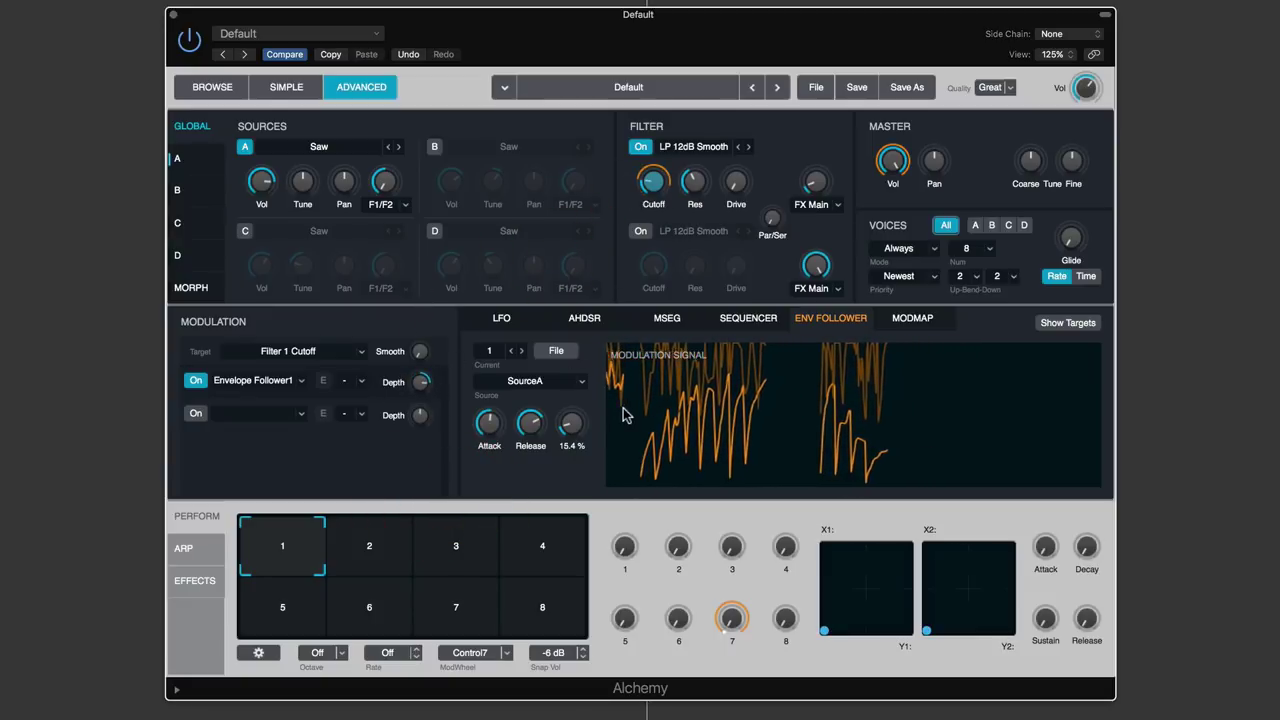
left_click_drag(578, 425, 545, 284)
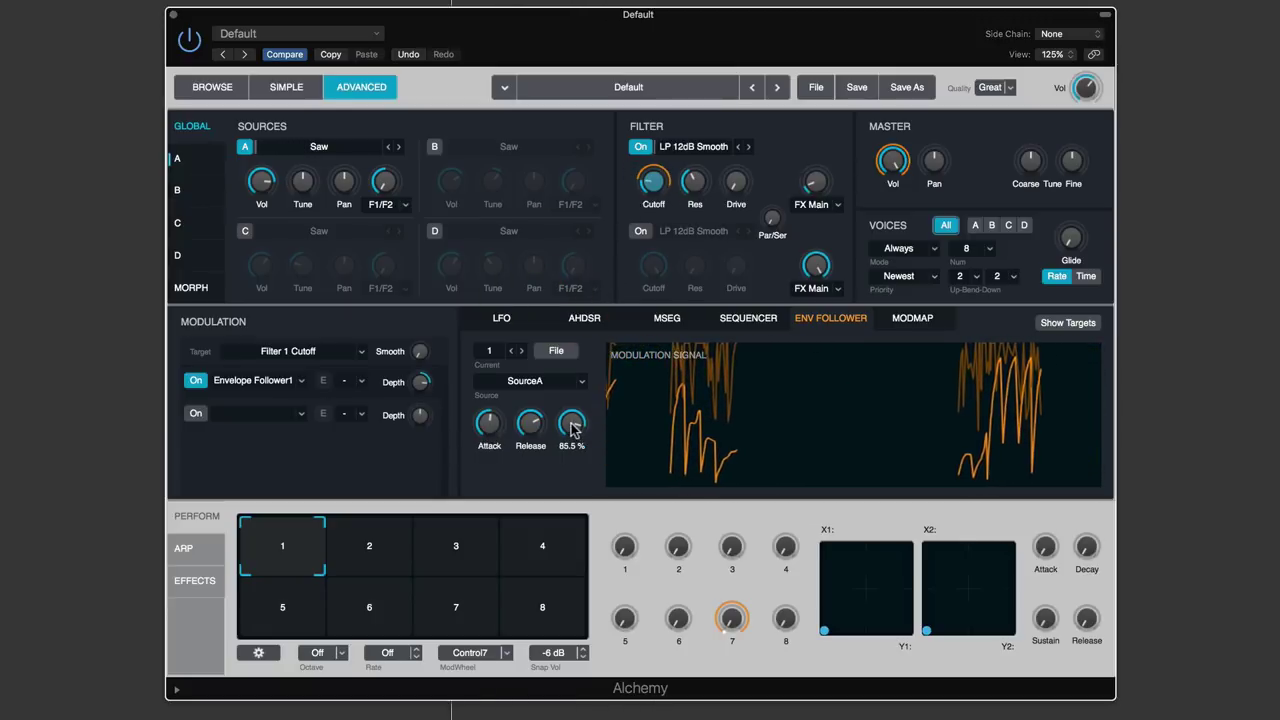
left_click_drag(573, 428, 563, 297)
mouse_move(530, 426)
left_mouse_down()
mouse_move(548, 536)
mouse_move(547, 421)
left_mouse_up()
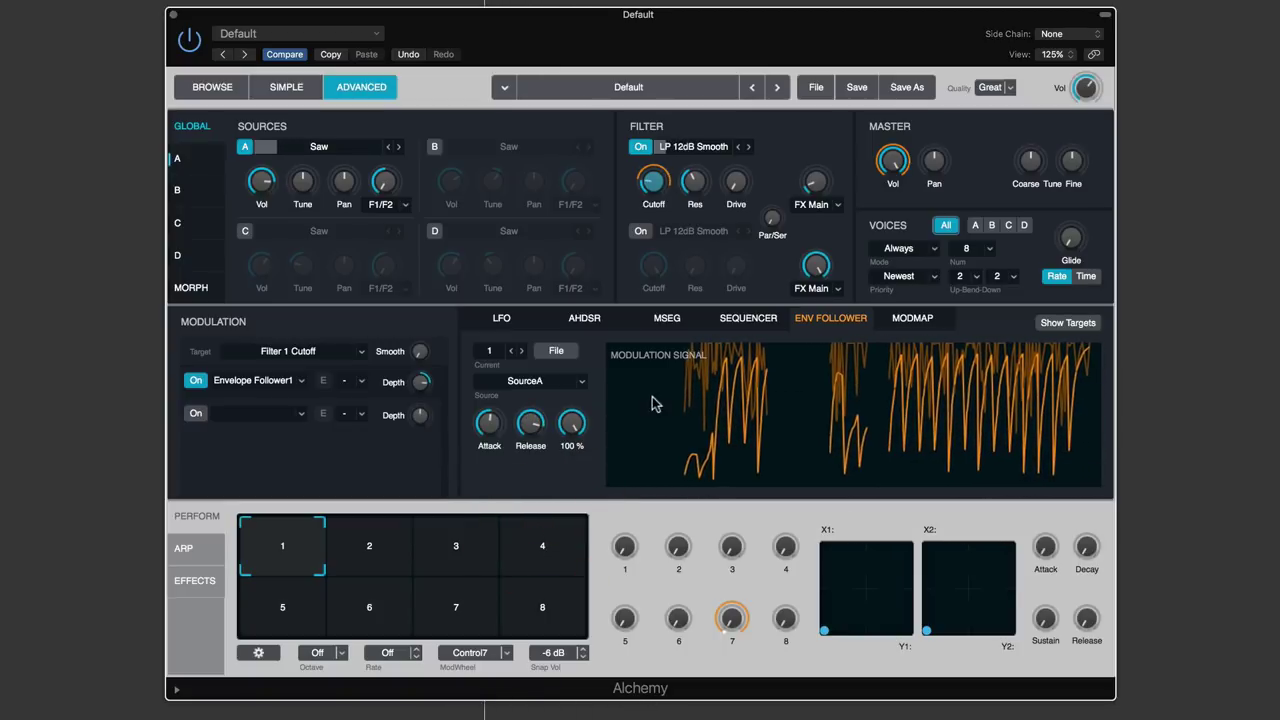
Check the cutoff's modulation source list without changing it, then bring up the Envelope Follower File options
left_click(257, 384)
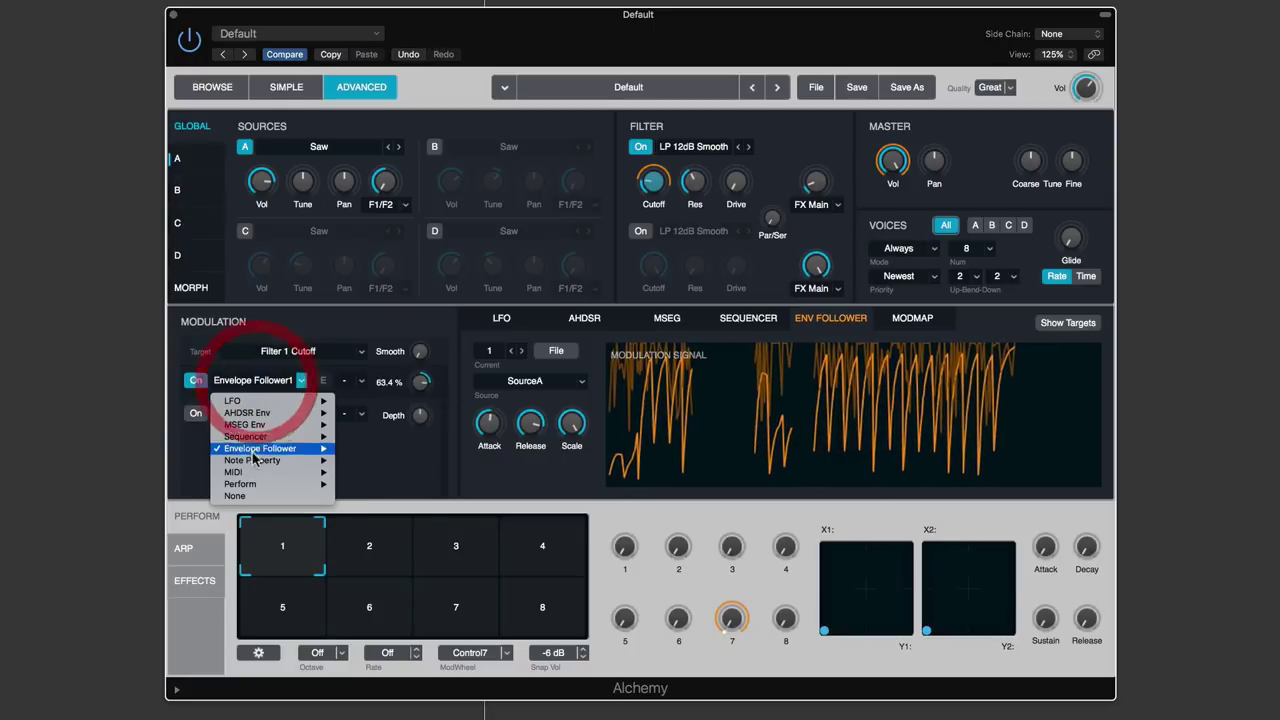
mouse_move(262, 448)
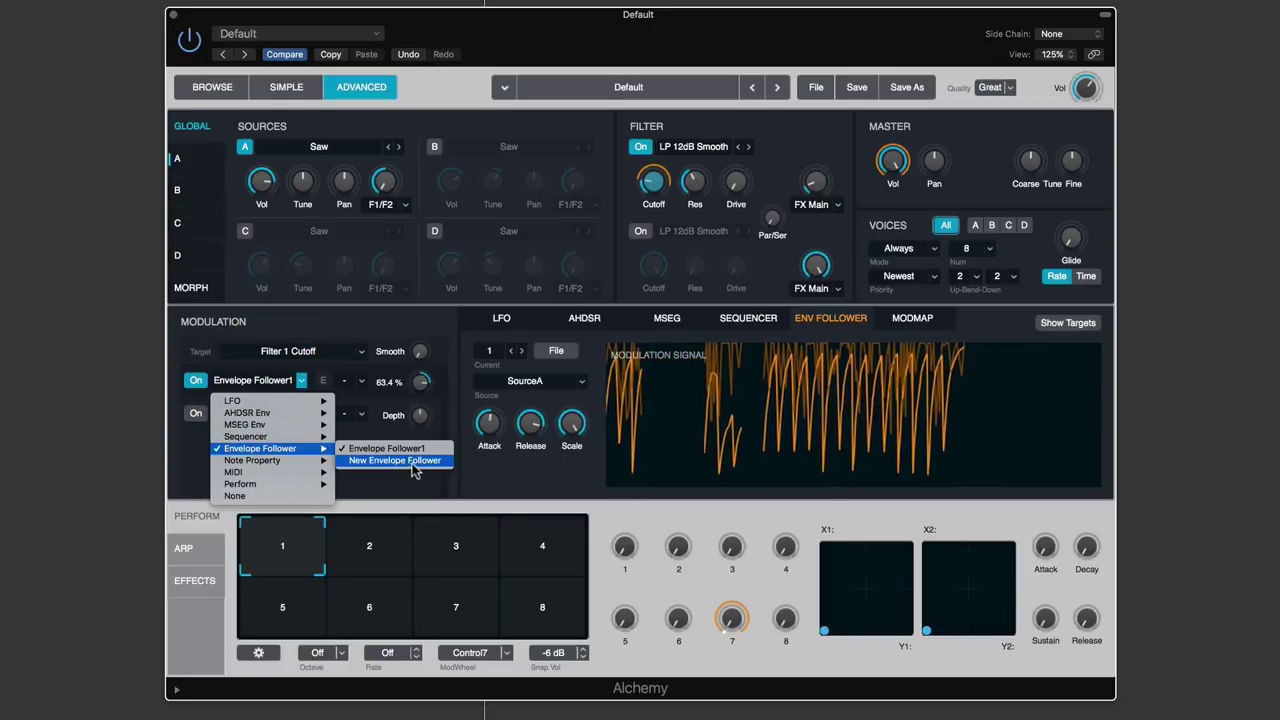
left_click(541, 480)
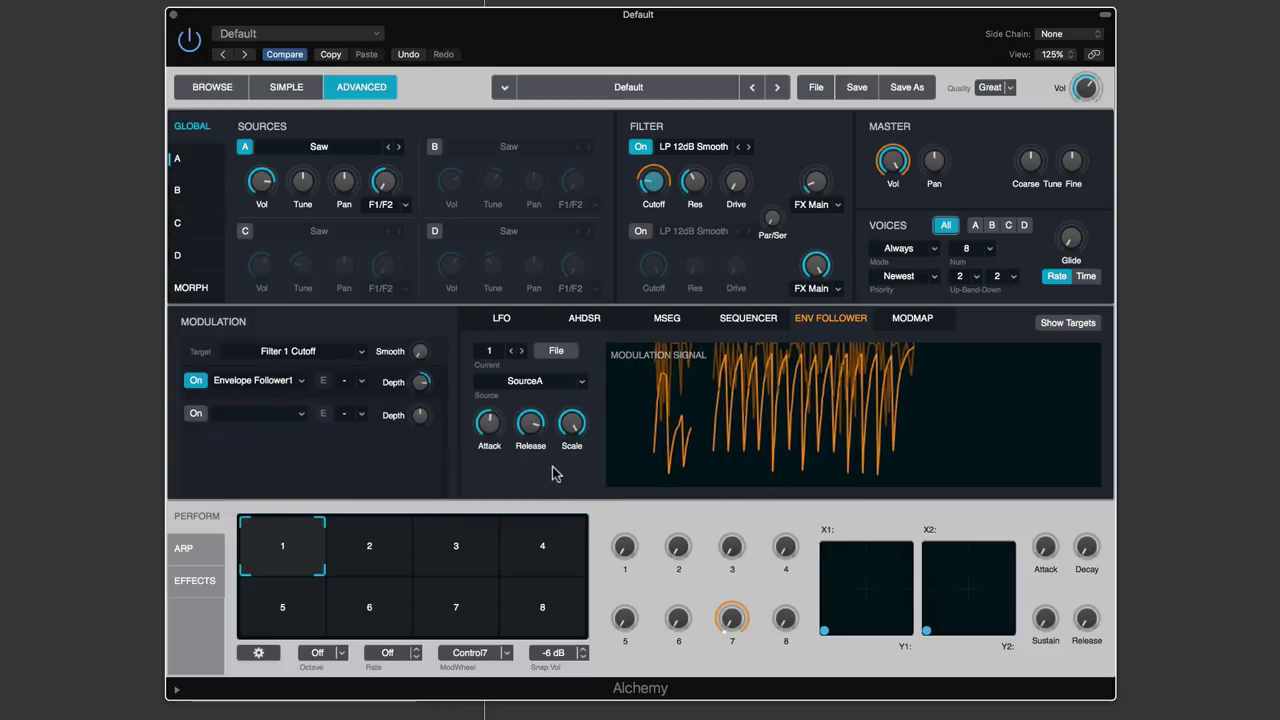
left_click(566, 352)
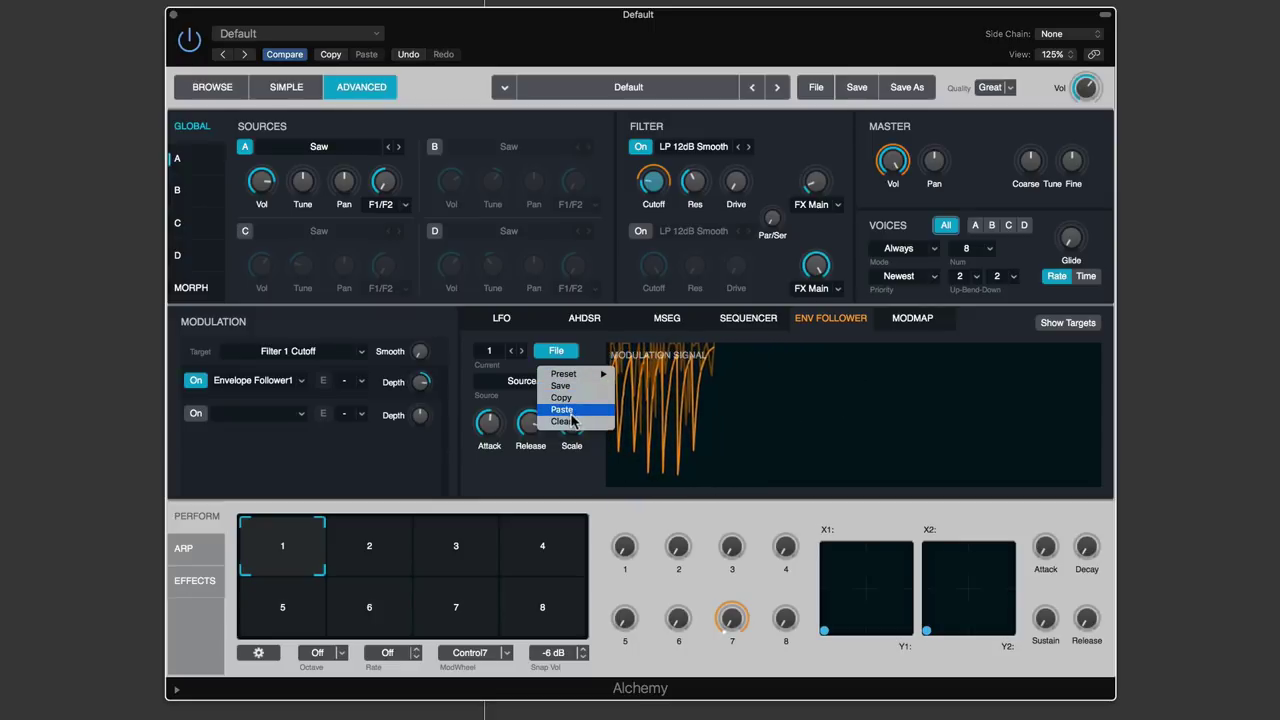
Dismiss the File menu and browse MODMAP, LFO, AHDSR, MSEG and Sequencer views, ending on the LFO shape
left_click(537, 488)
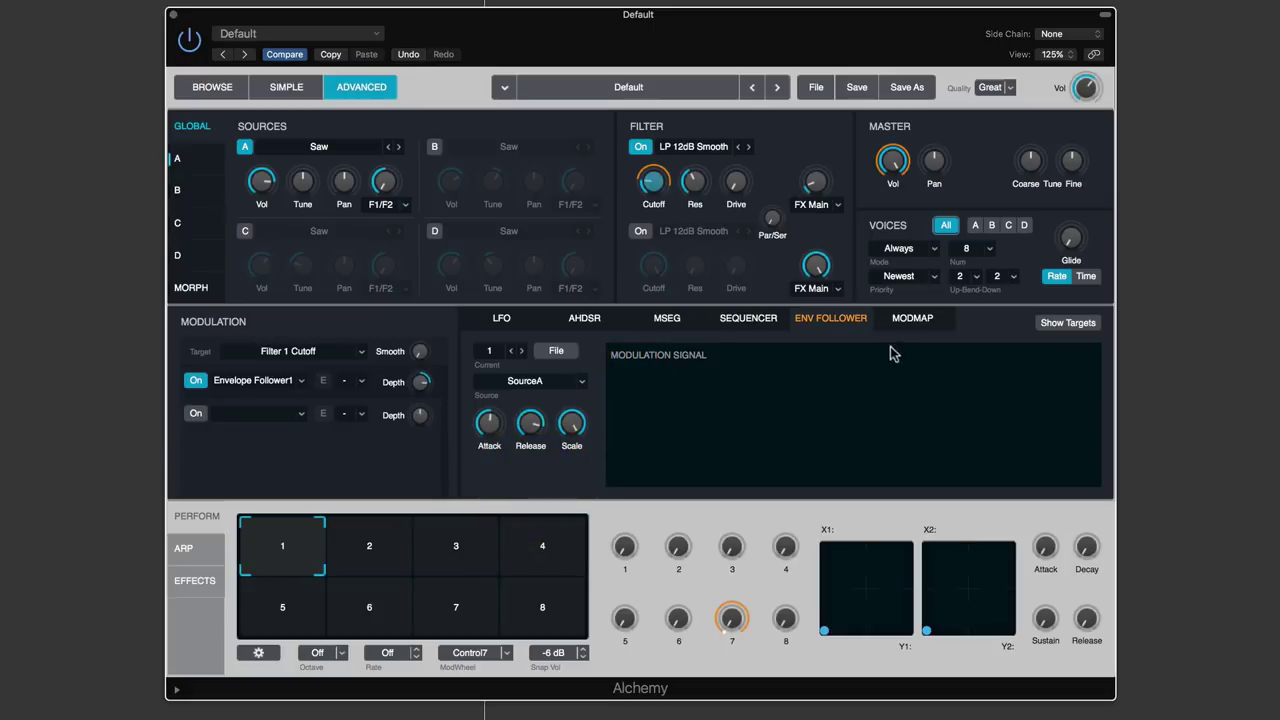
left_click(926, 323)
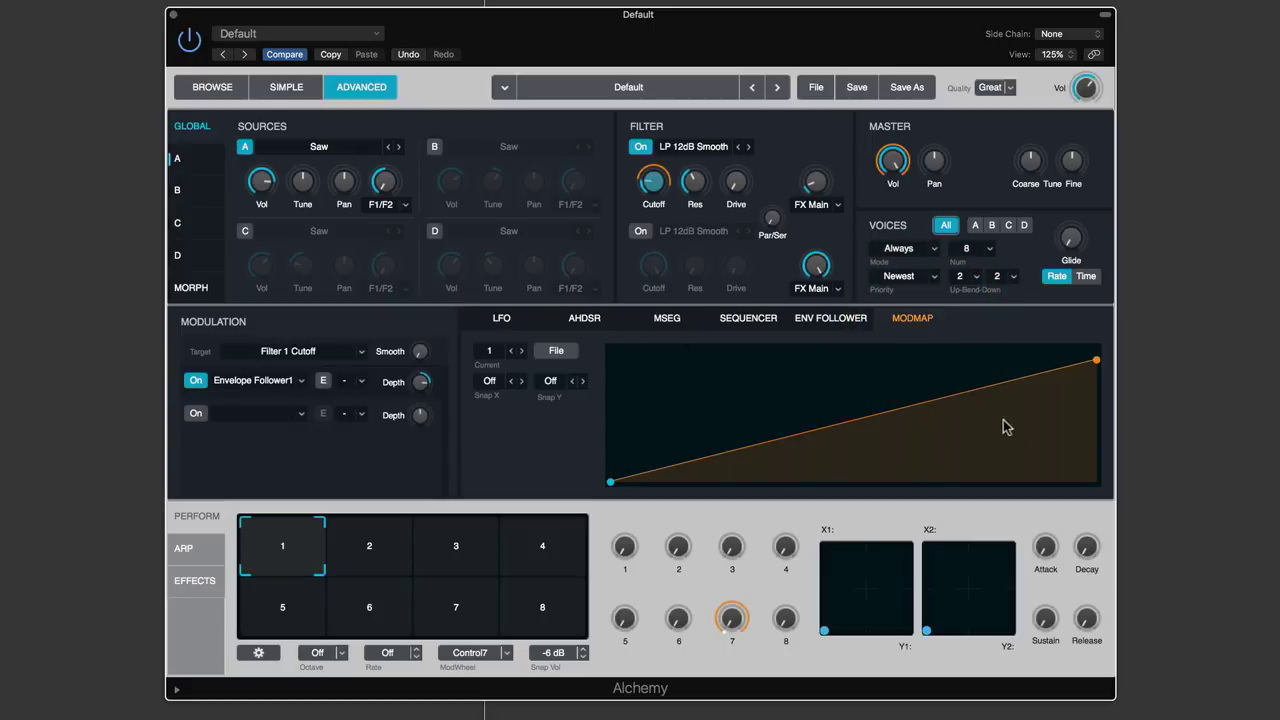
left_click(501, 318)
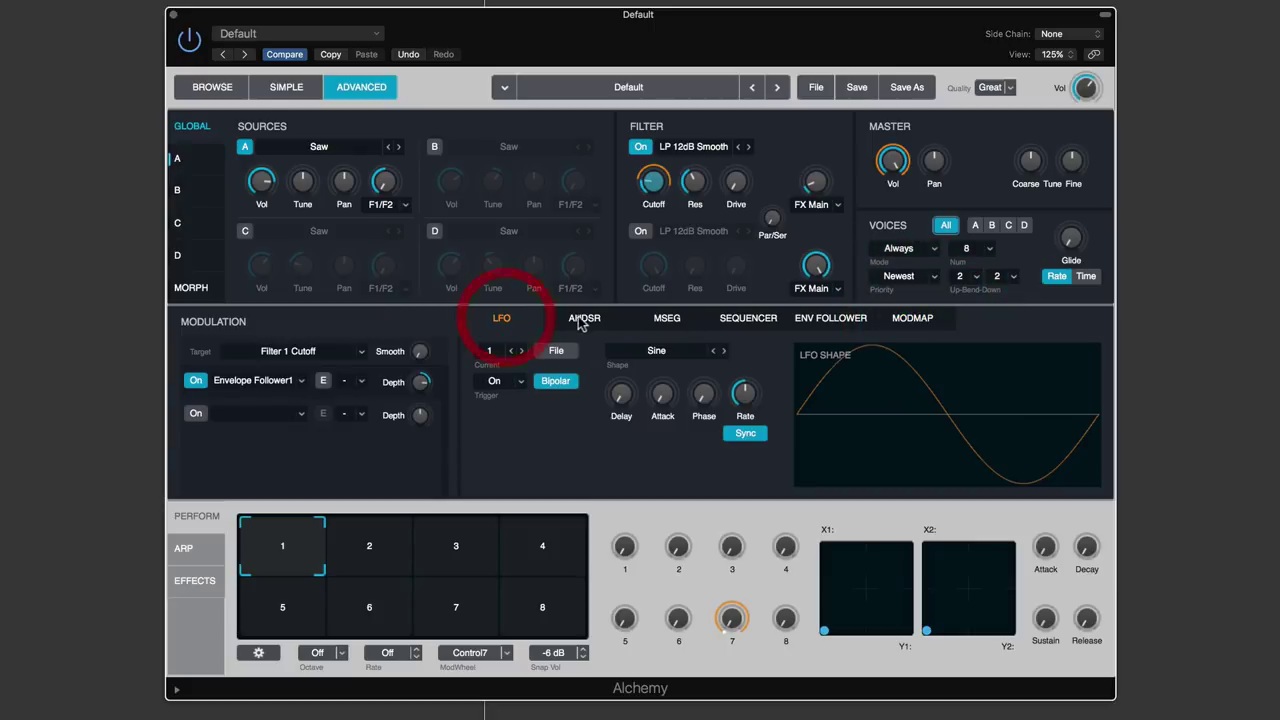
left_click(584, 318)
left_click(667, 318)
left_click(748, 318)
left_click(842, 320)
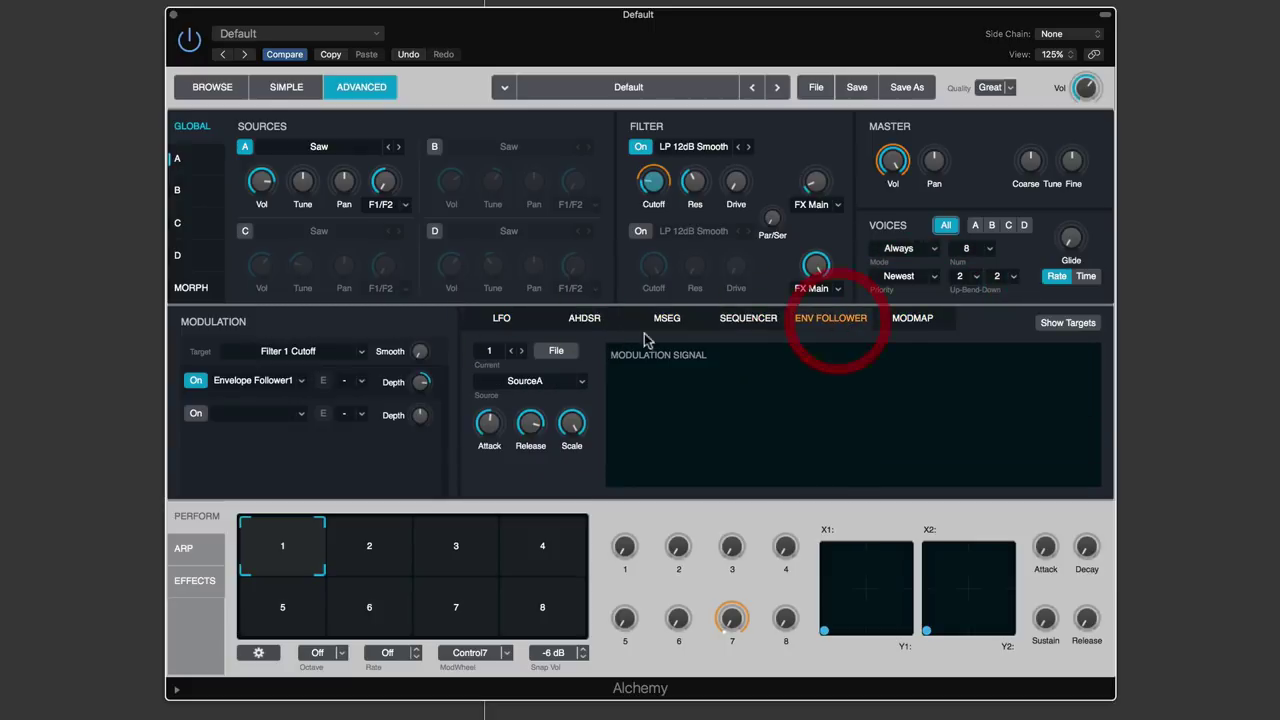
left_click(483, 327)
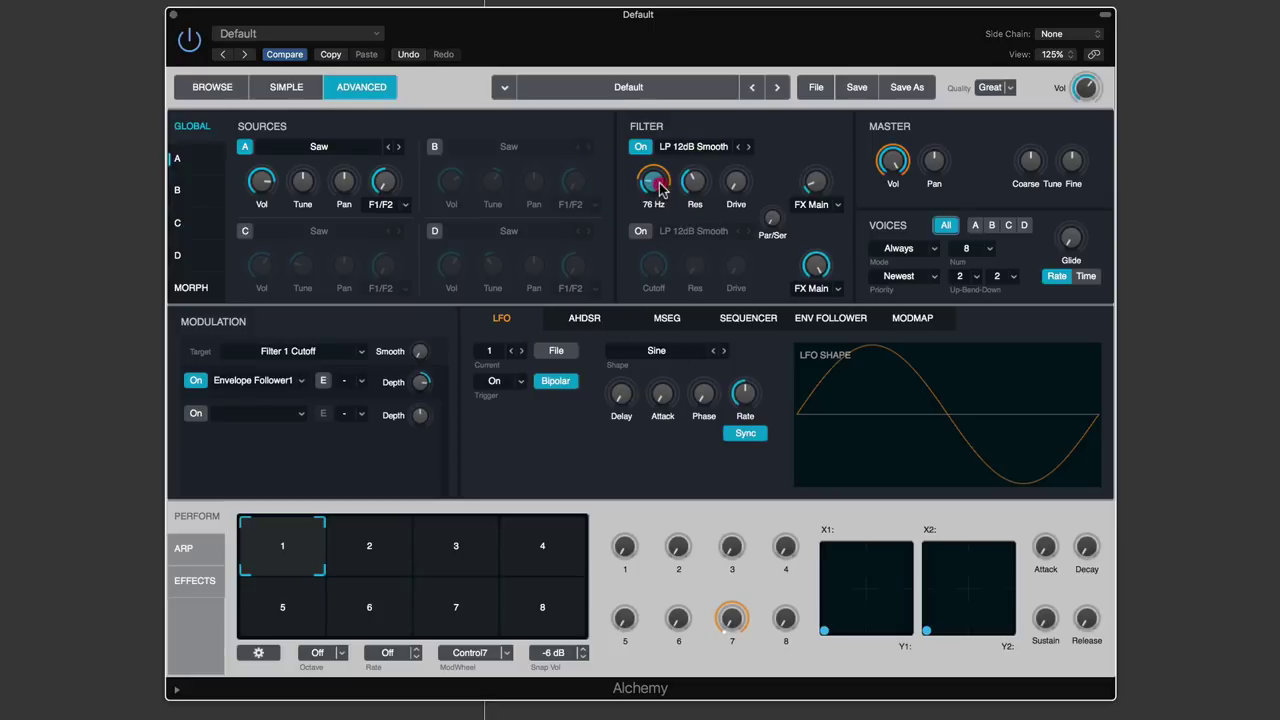
Set Filter 1 Cutoff's Envelope Follower1 slot to None and target Filter 1 Res instead
left_click(255, 386)
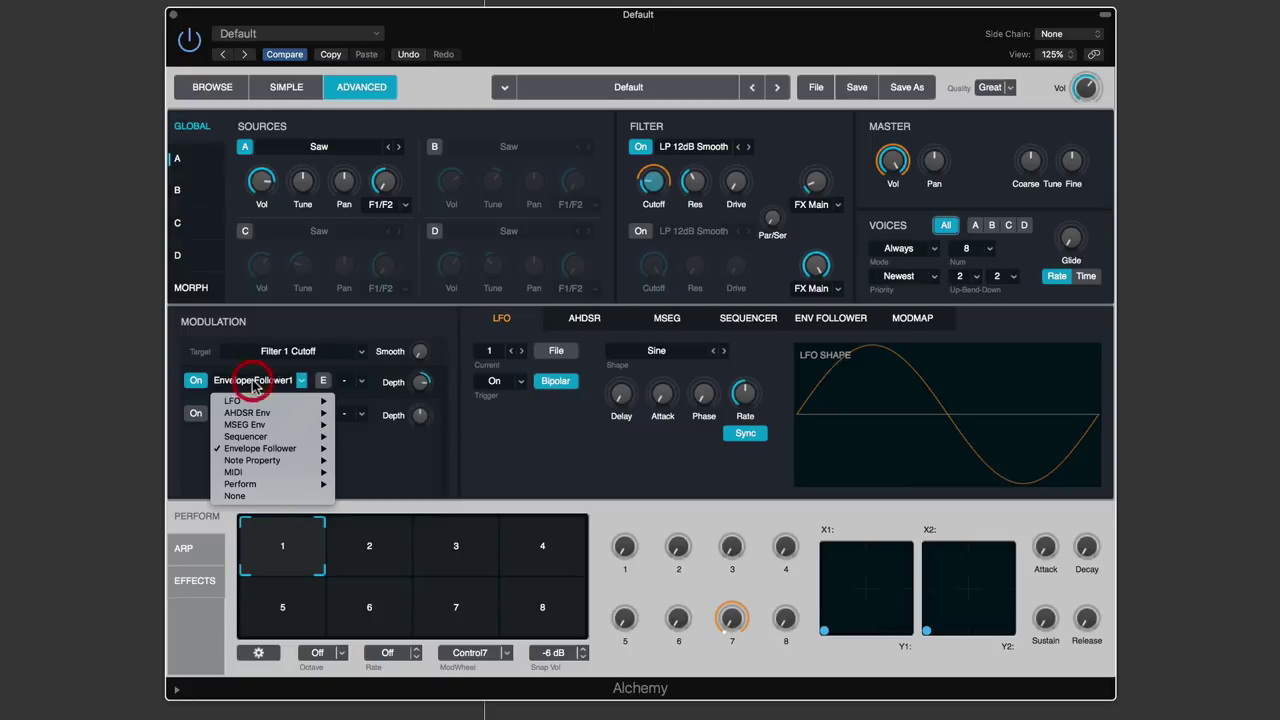
left_click(250, 500)
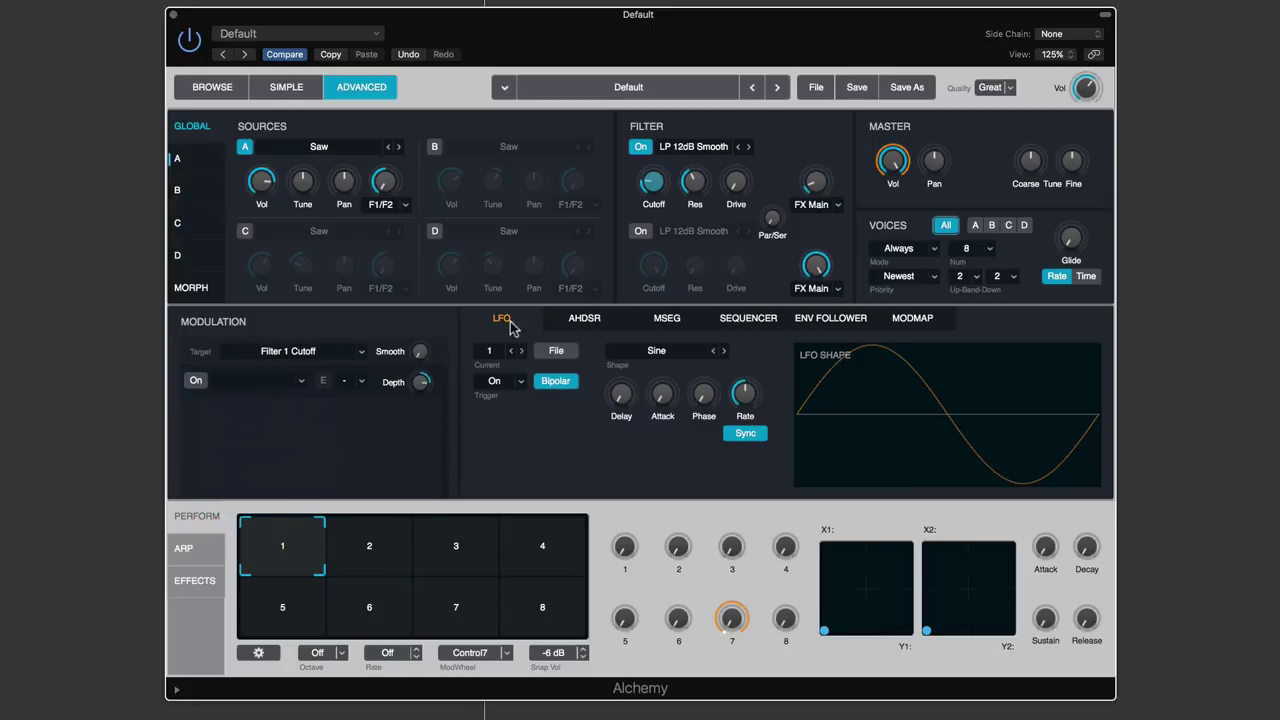
left_click(694, 181)
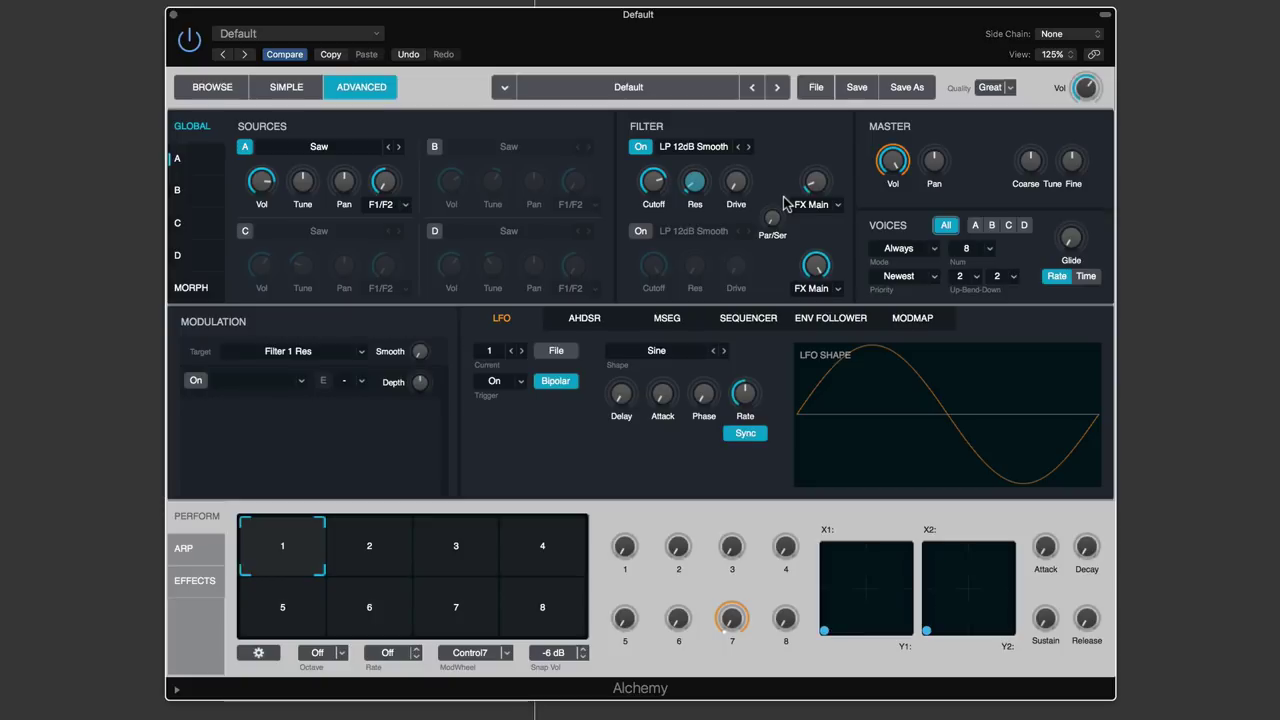
Open the Effects page, look through racks A to D, and return to the empty Main rack
left_click(194, 581)
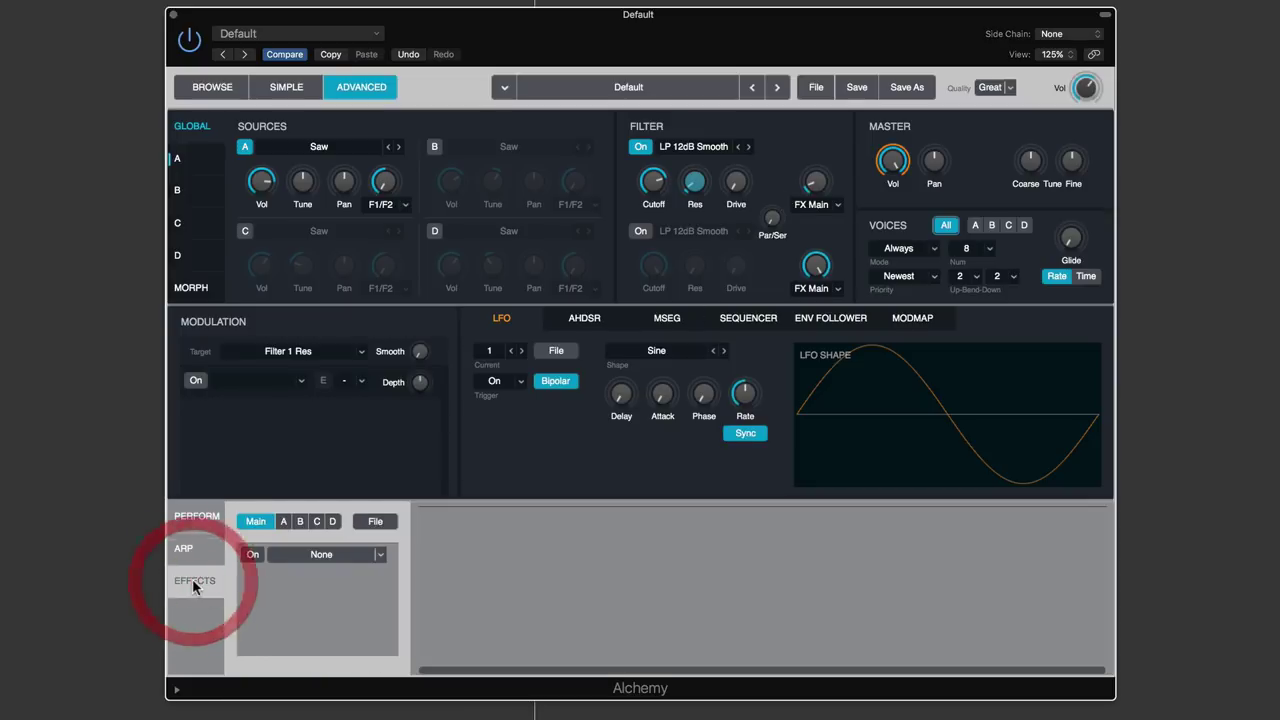
left_click(255, 518)
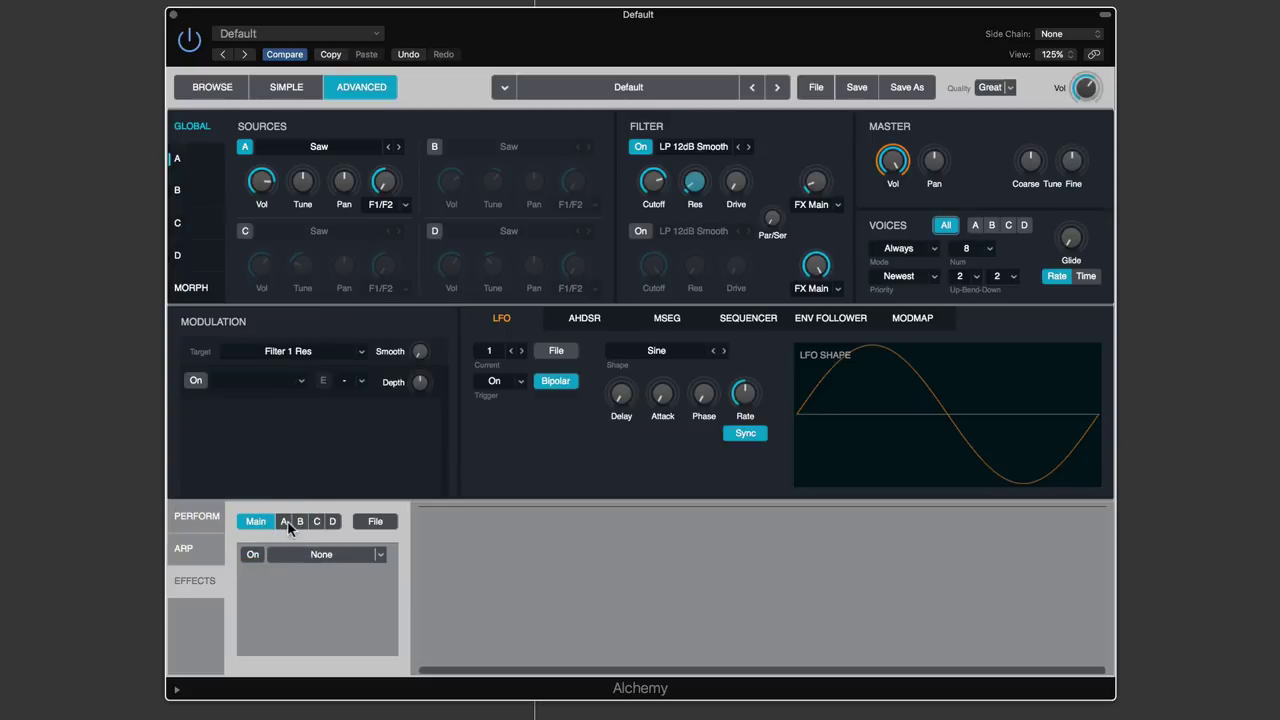
left_click(285, 522)
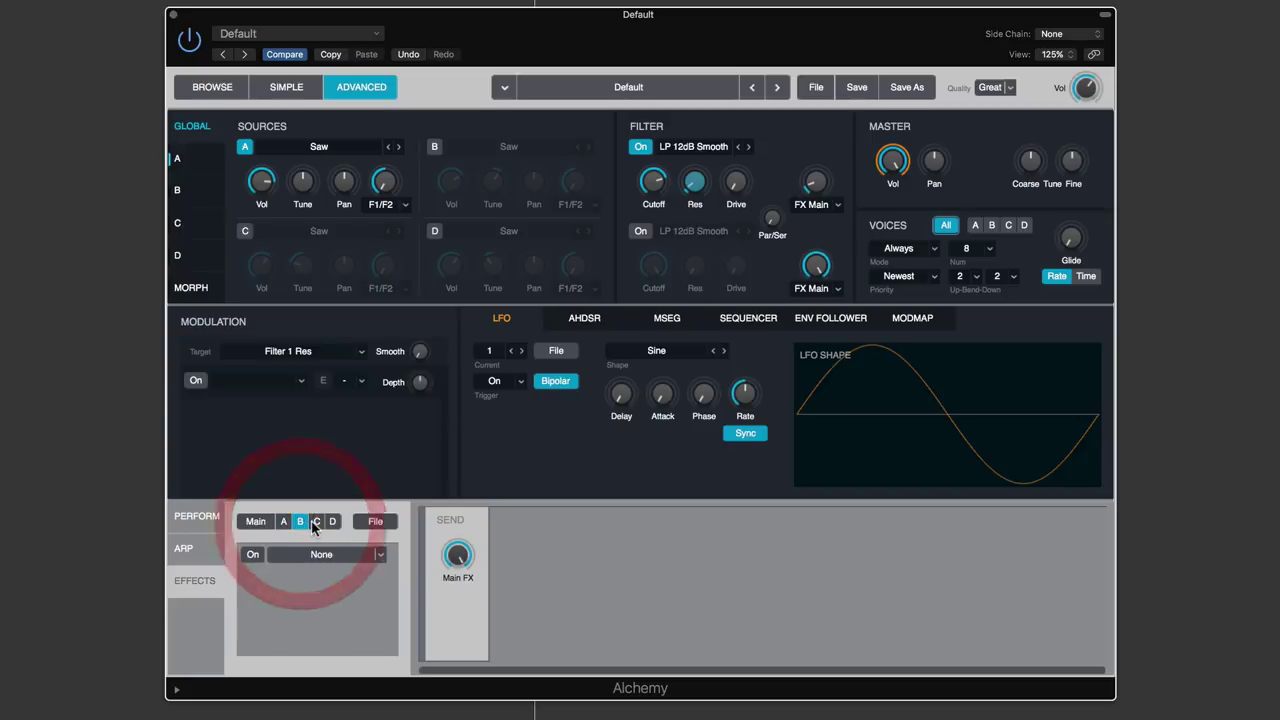
left_click(316, 521)
left_click(332, 521)
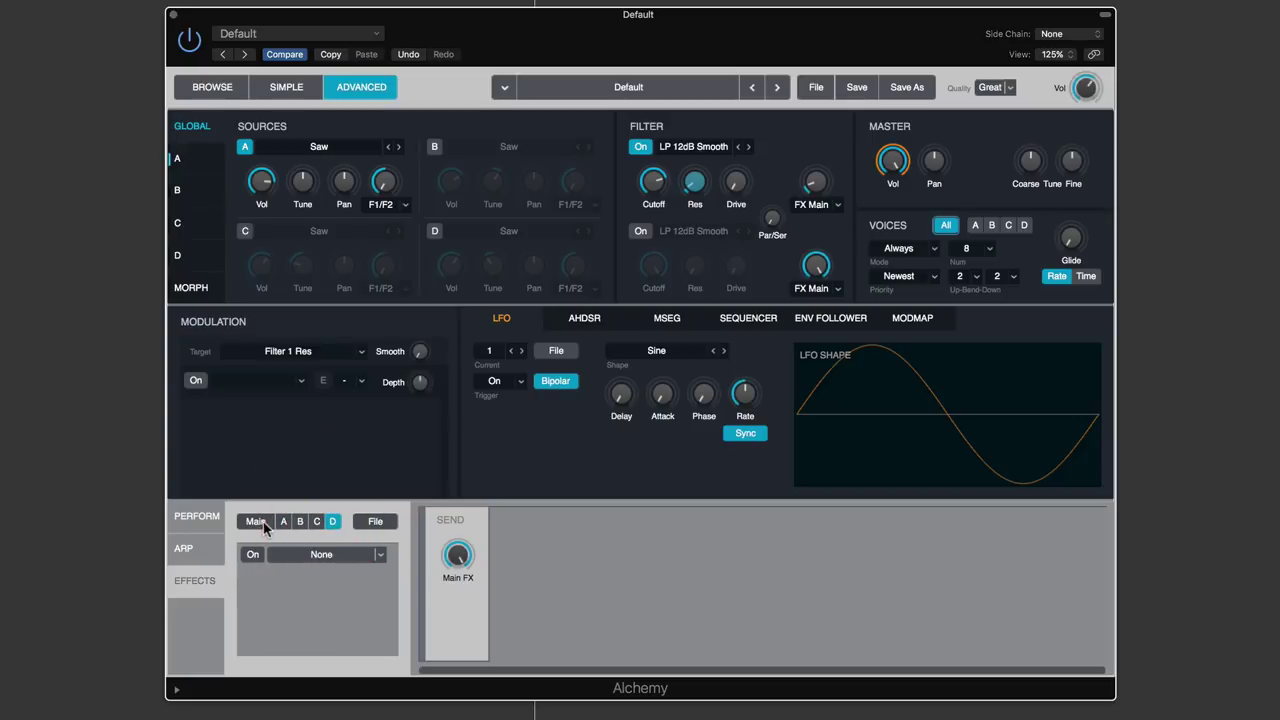
left_click(298, 521)
mouse_move(450, 565)
left_click(256, 521)
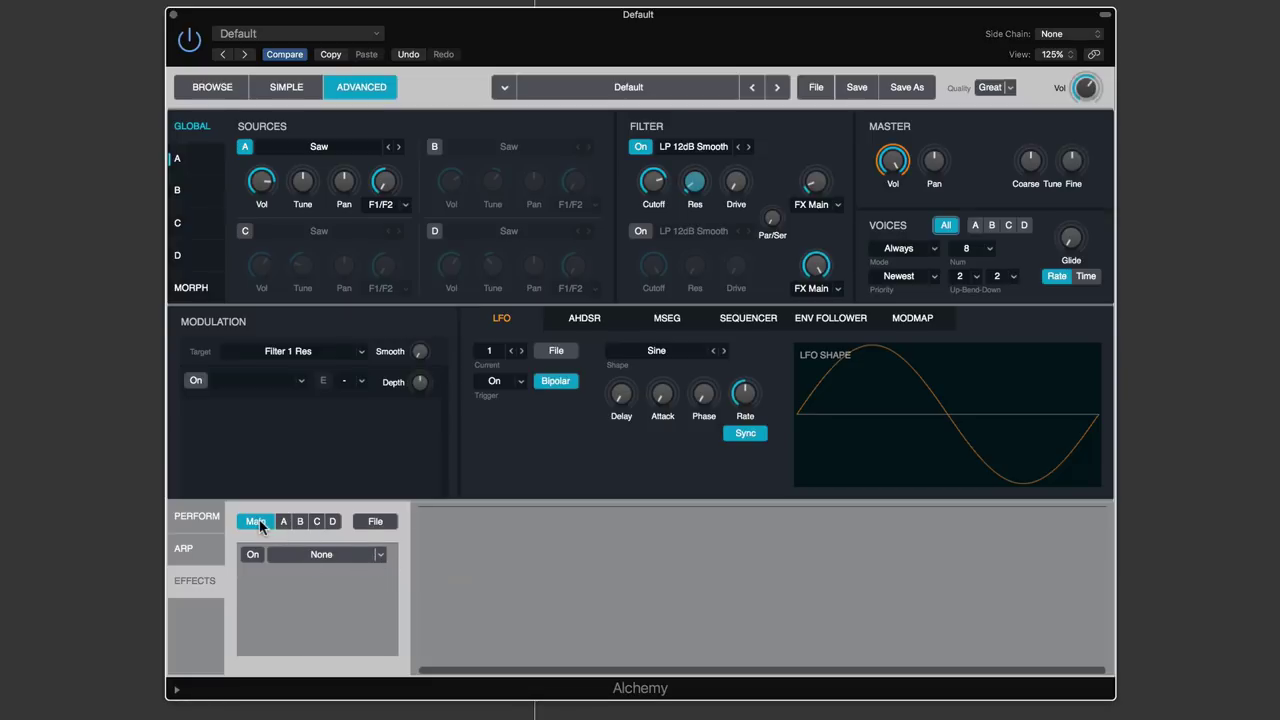
Load Delay, Bass Enhancer and two Distortions into the first four Main rack slots
left_click(379, 554)
mouse_move(319, 530)
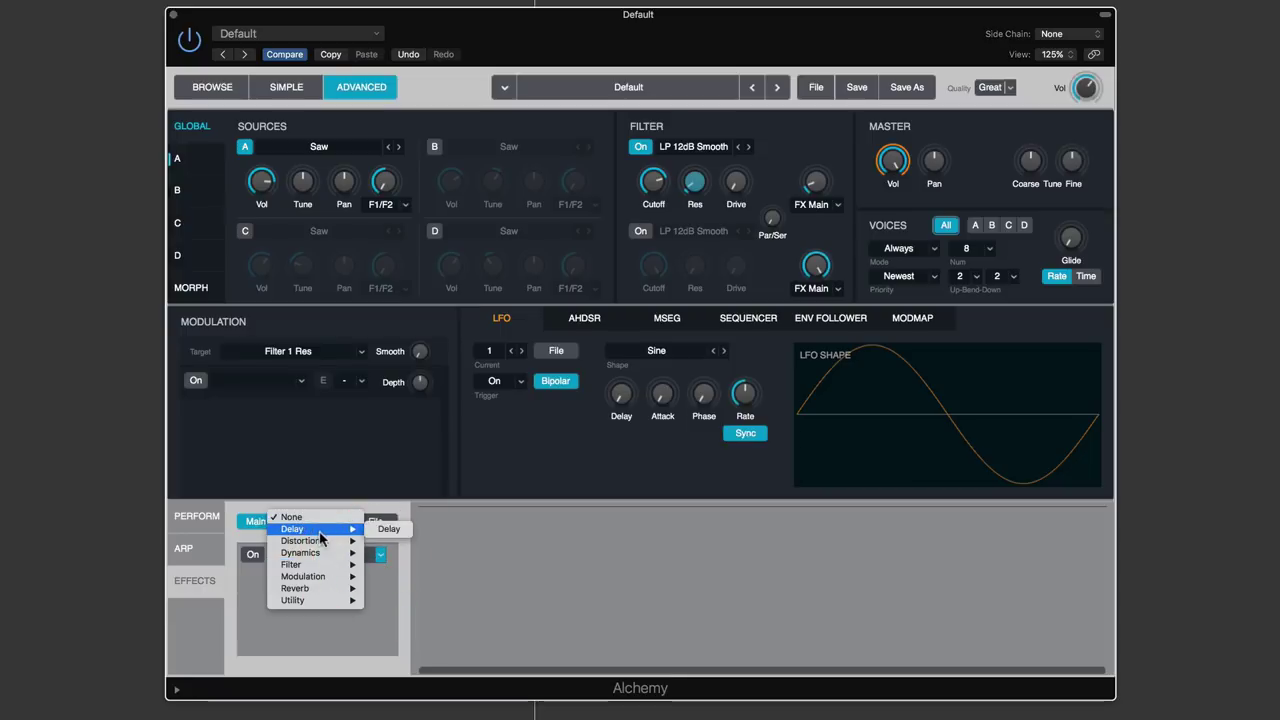
left_click(389, 529)
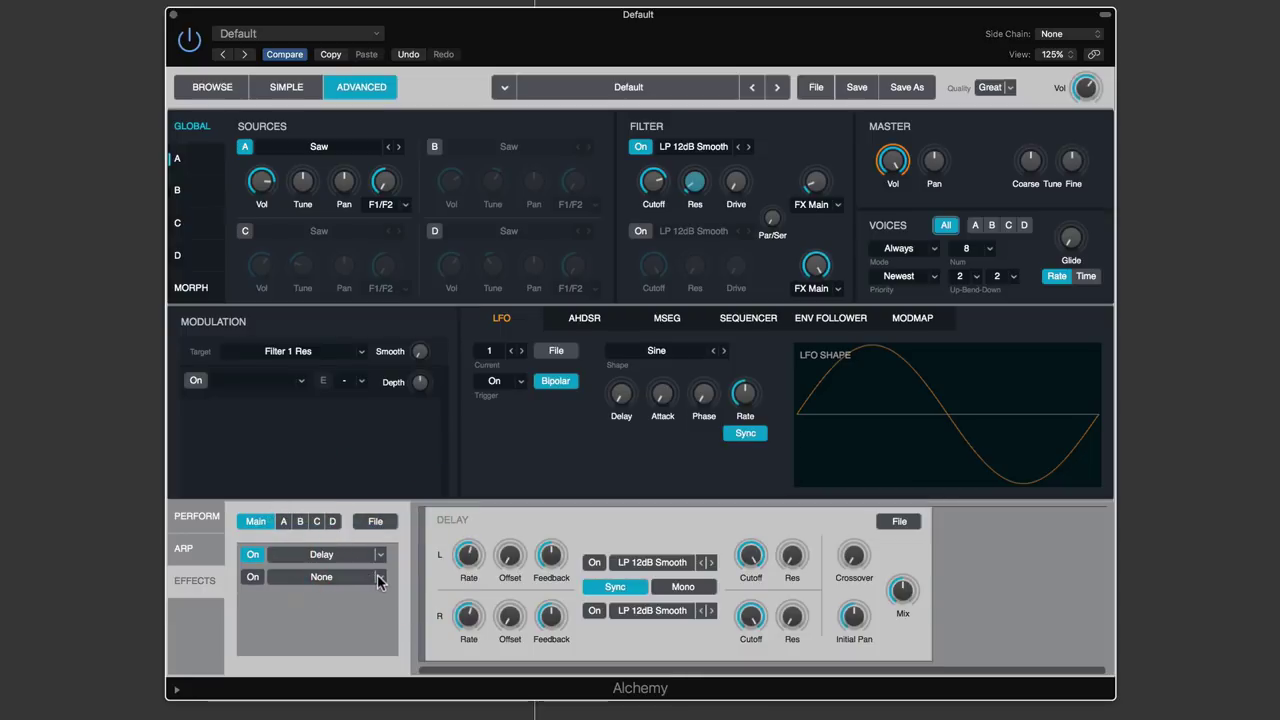
left_click(377, 576)
mouse_move(306, 556)
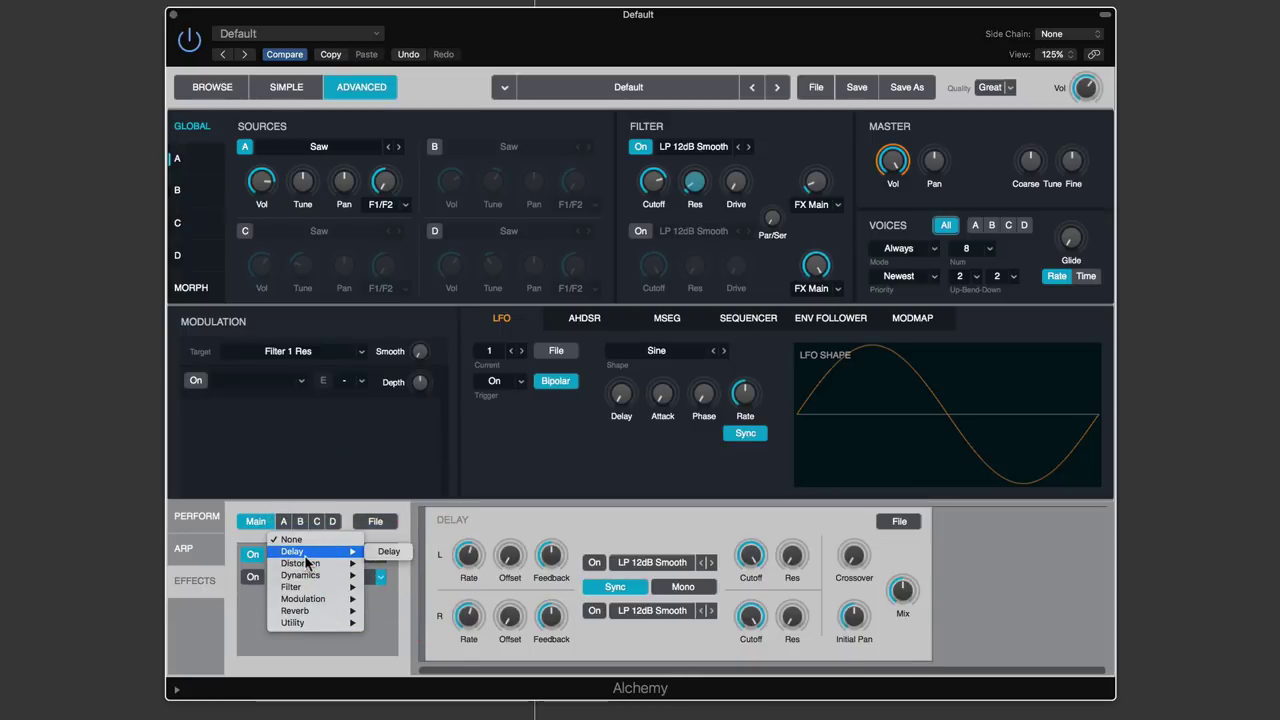
left_click(415, 563)
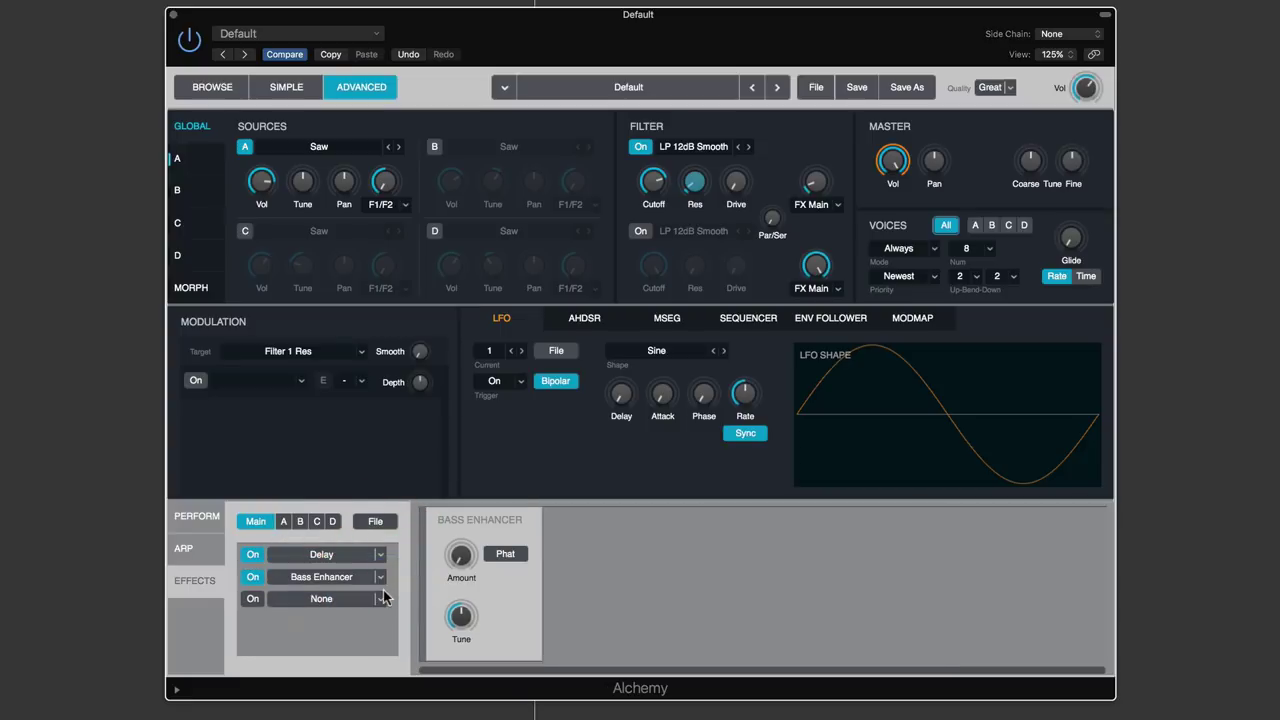
left_click(381, 598)
mouse_move(330, 586)
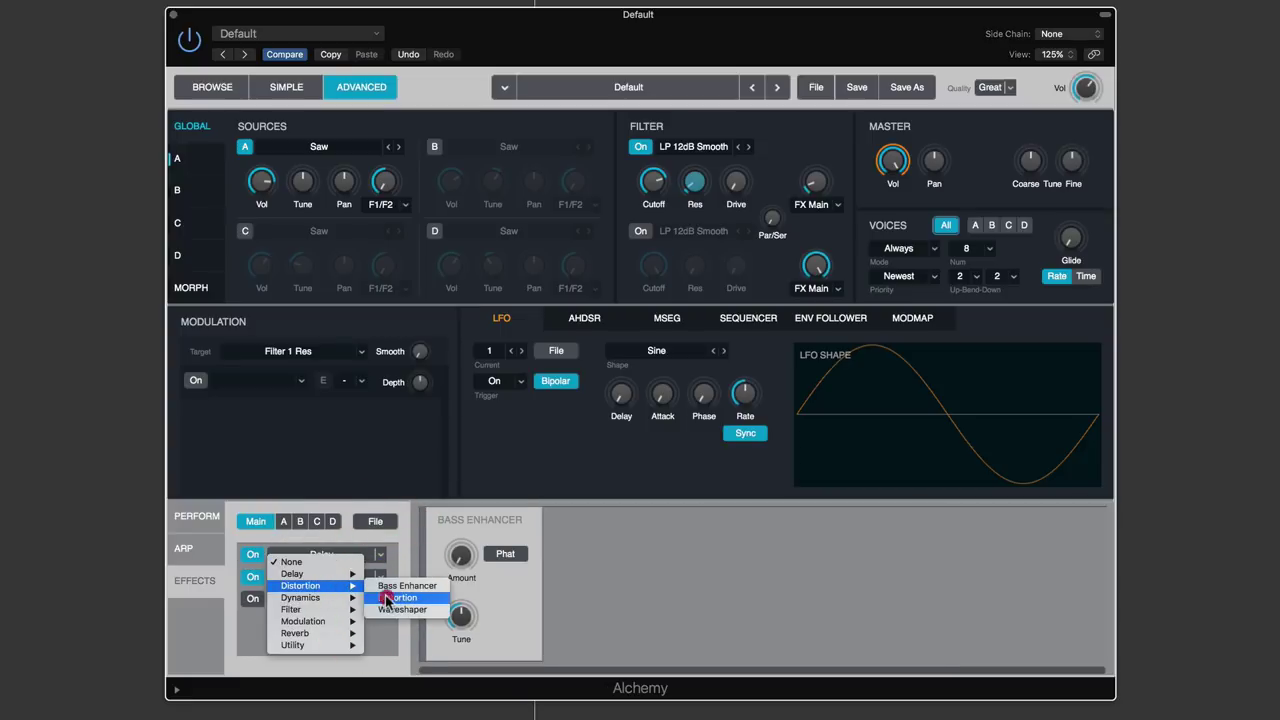
left_click(388, 598)
left_click(382, 620)
mouse_move(314, 610)
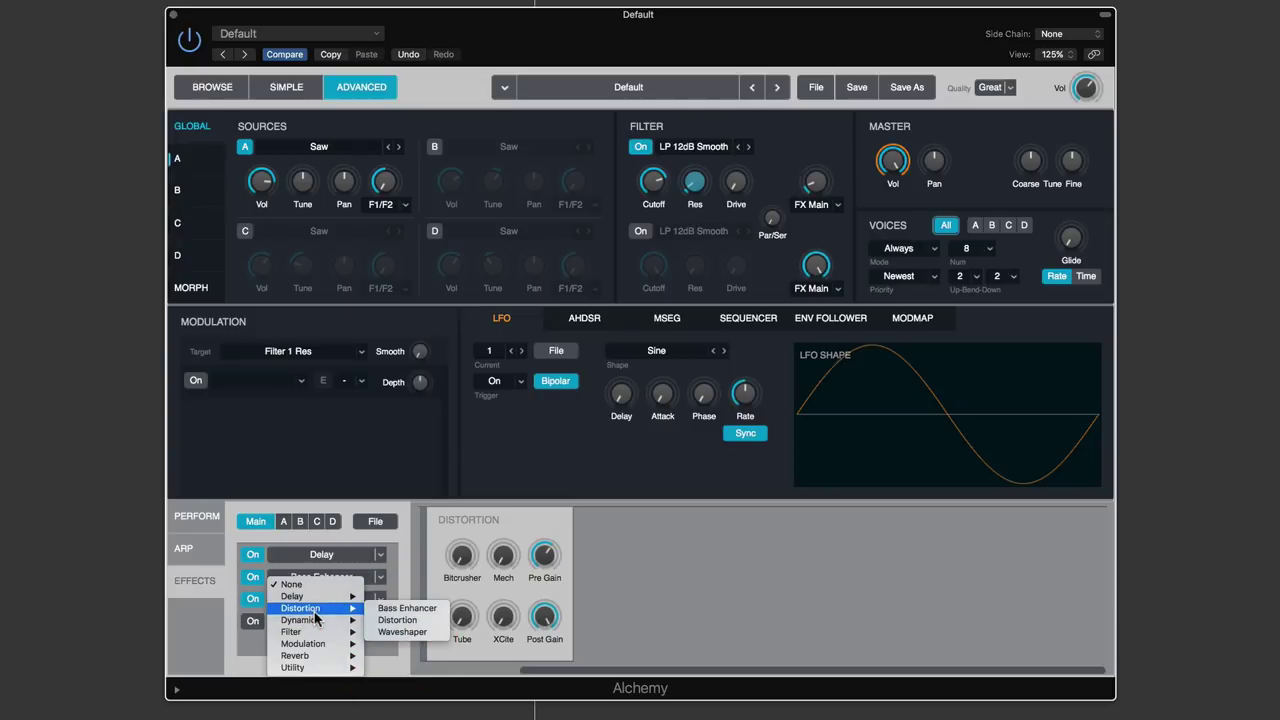
left_click(396, 620)
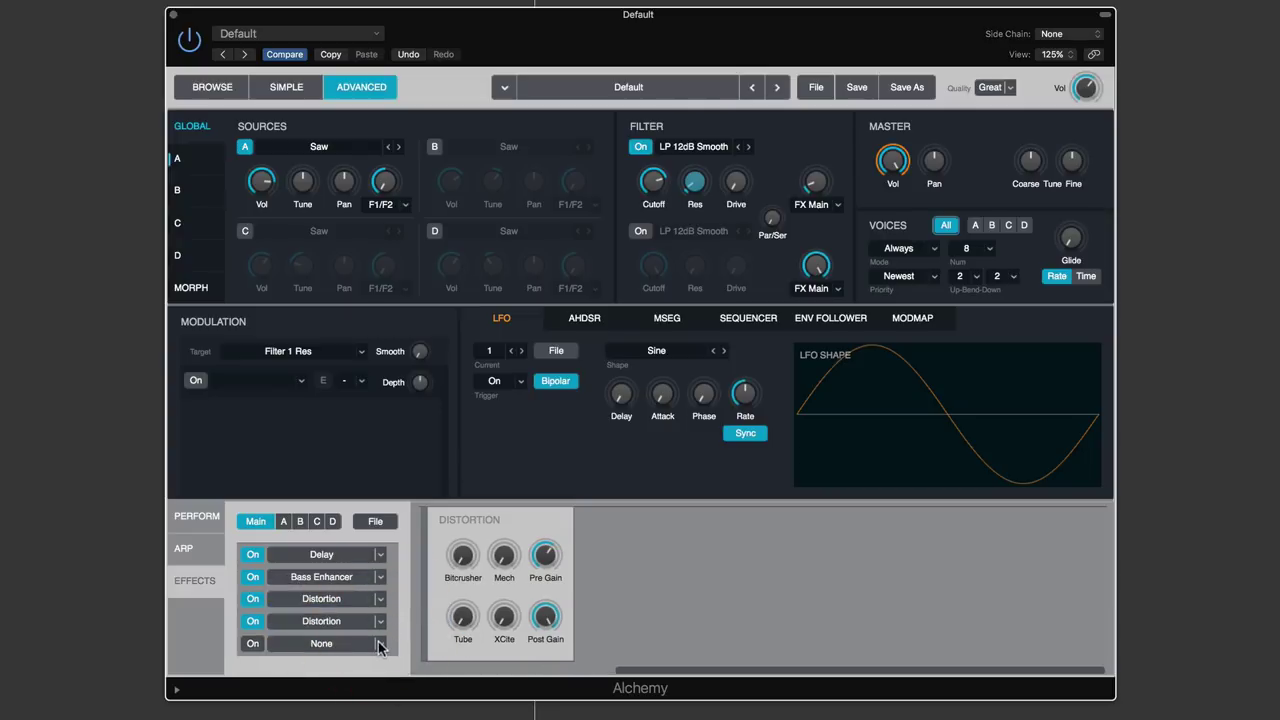
Add Vintage Compressor, Bandpass Filter, Mod FX and Classic Reverb to the rest of the chain
left_click(379, 645)
mouse_move(340, 586)
left_click(386, 597)
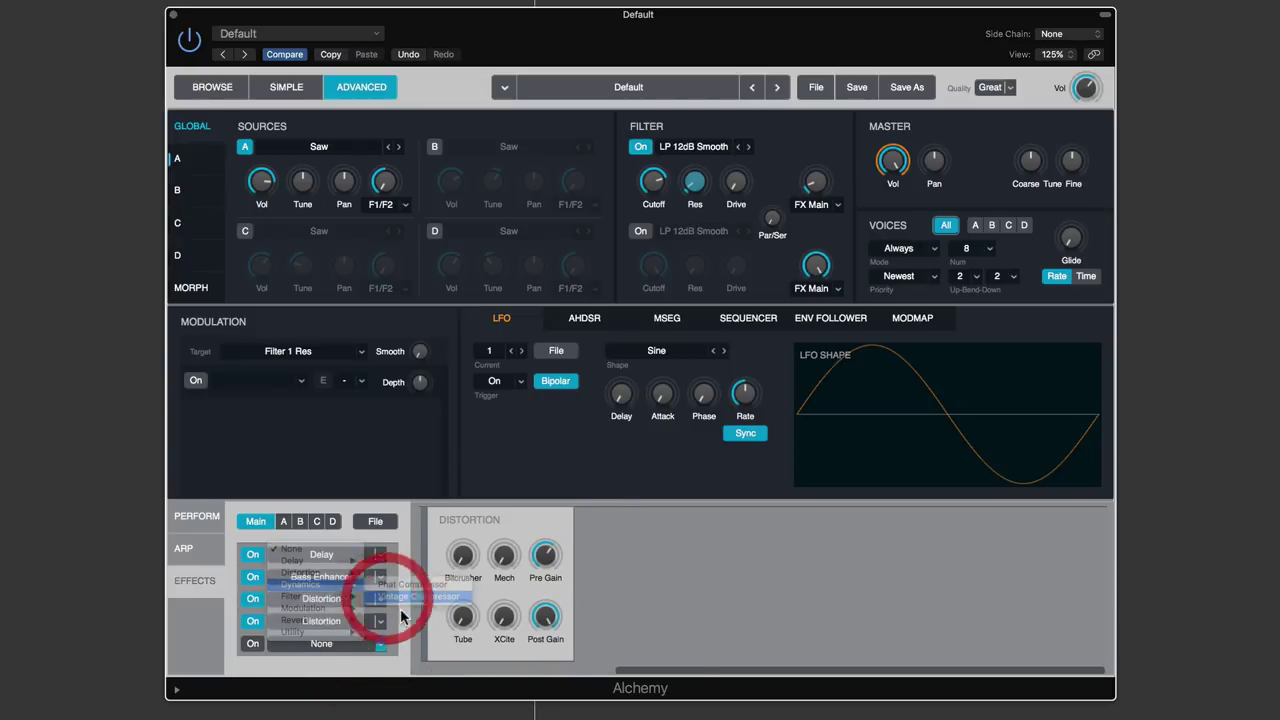
left_click(382, 645)
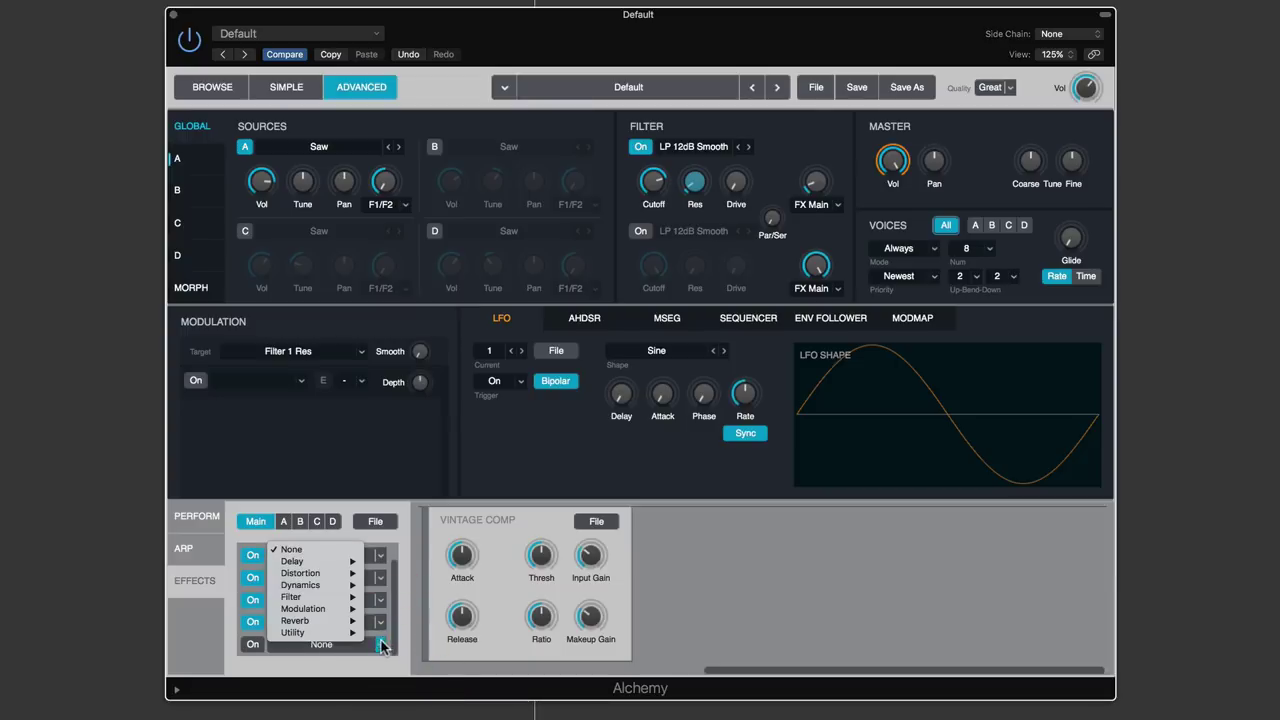
mouse_move(319, 600)
left_click(383, 597)
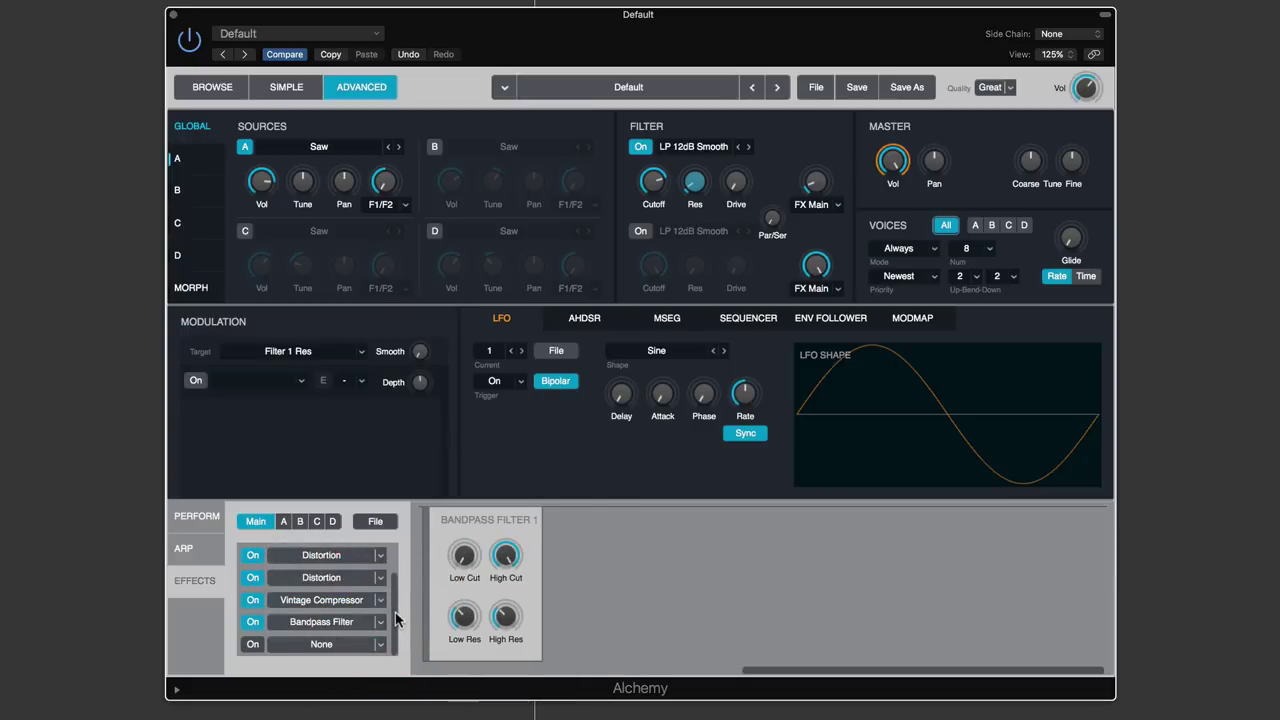
left_click(386, 645)
mouse_move(345, 609)
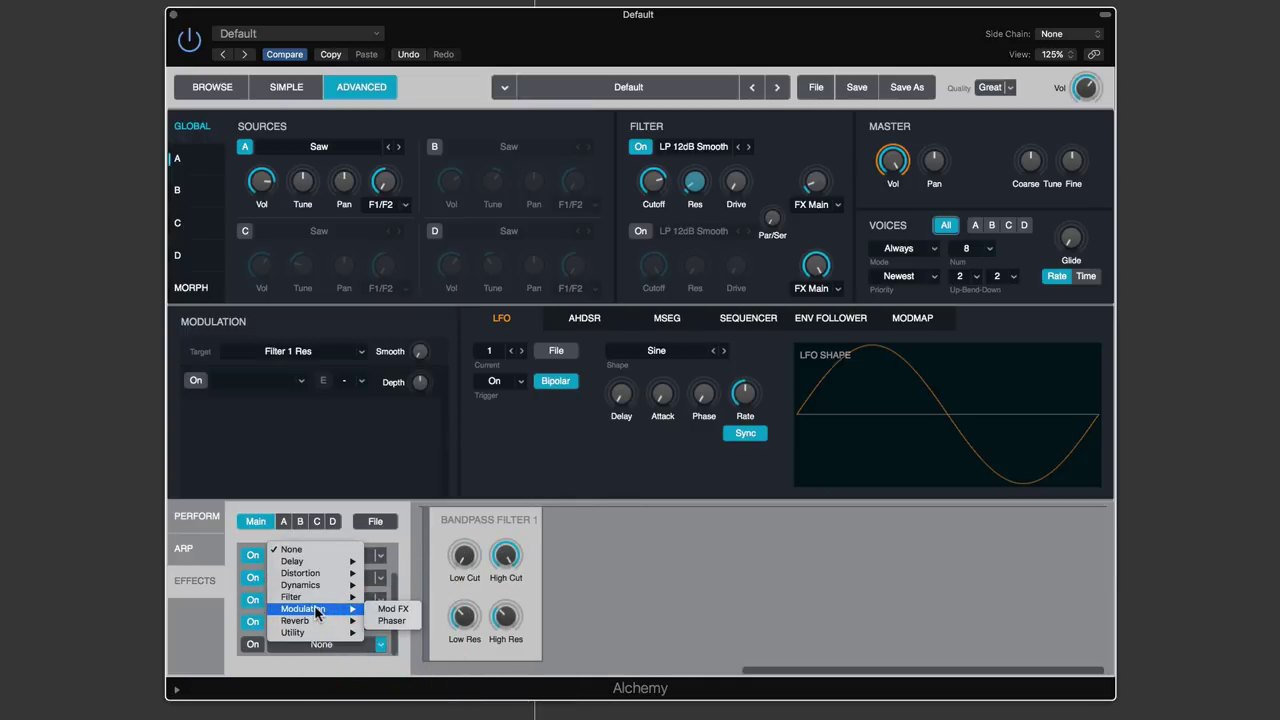
left_click(392, 608)
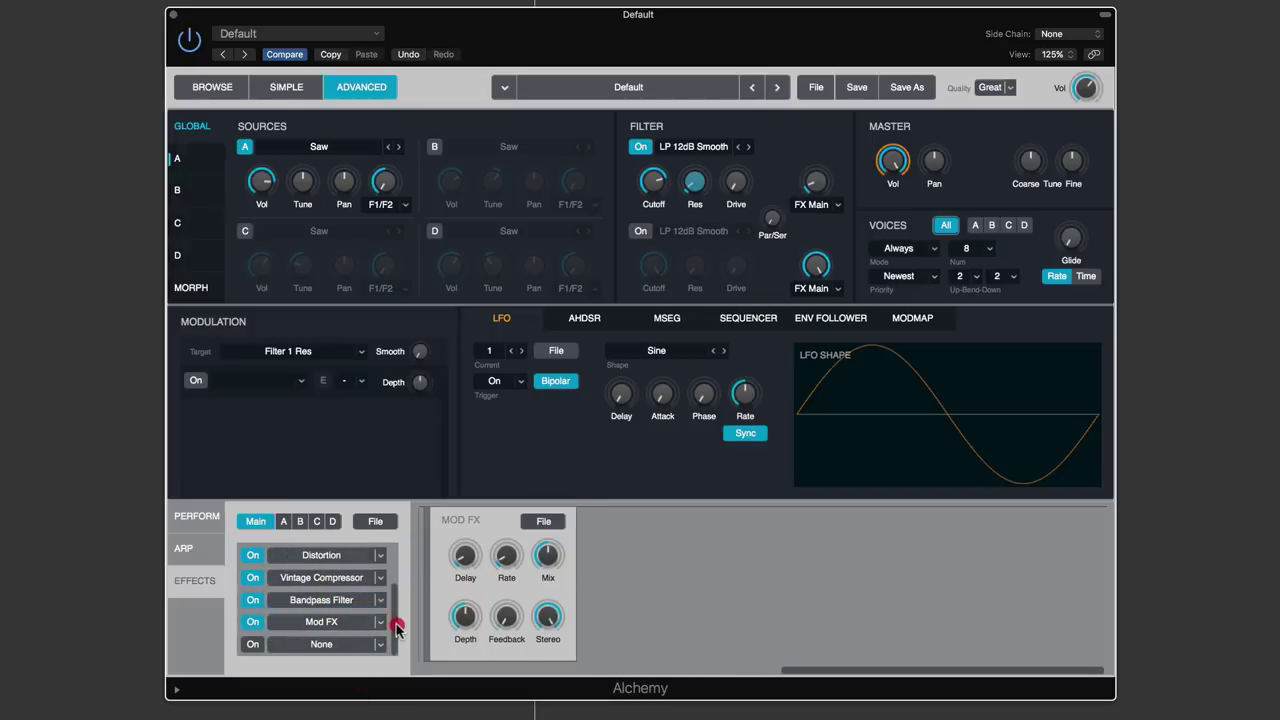
left_click(332, 643)
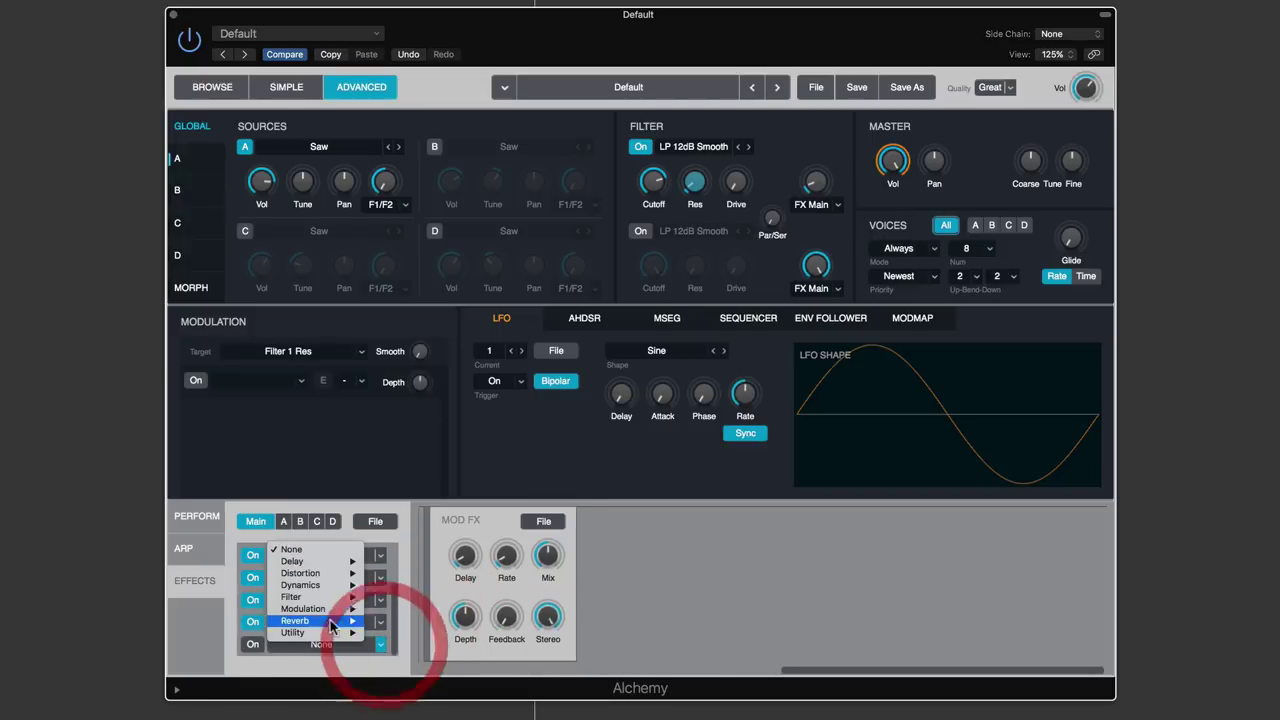
mouse_move(330, 621)
left_click(401, 633)
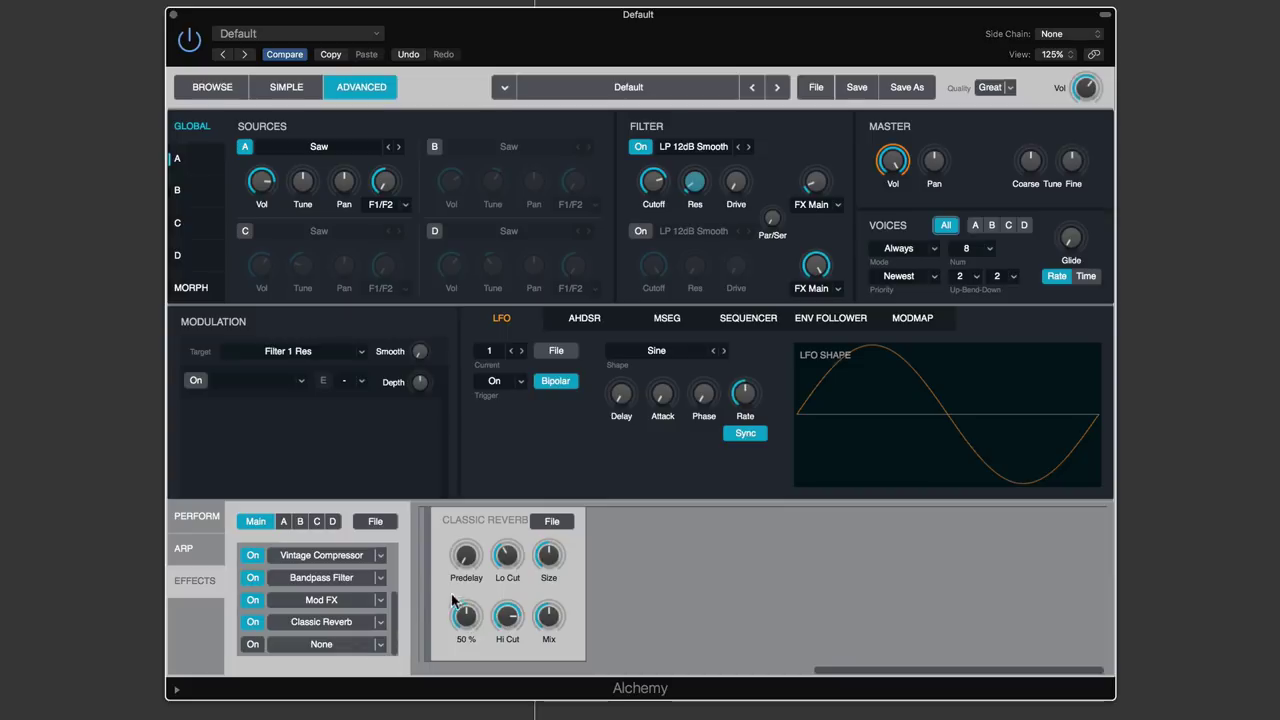
left_click_drag(395, 625, 400, 557)
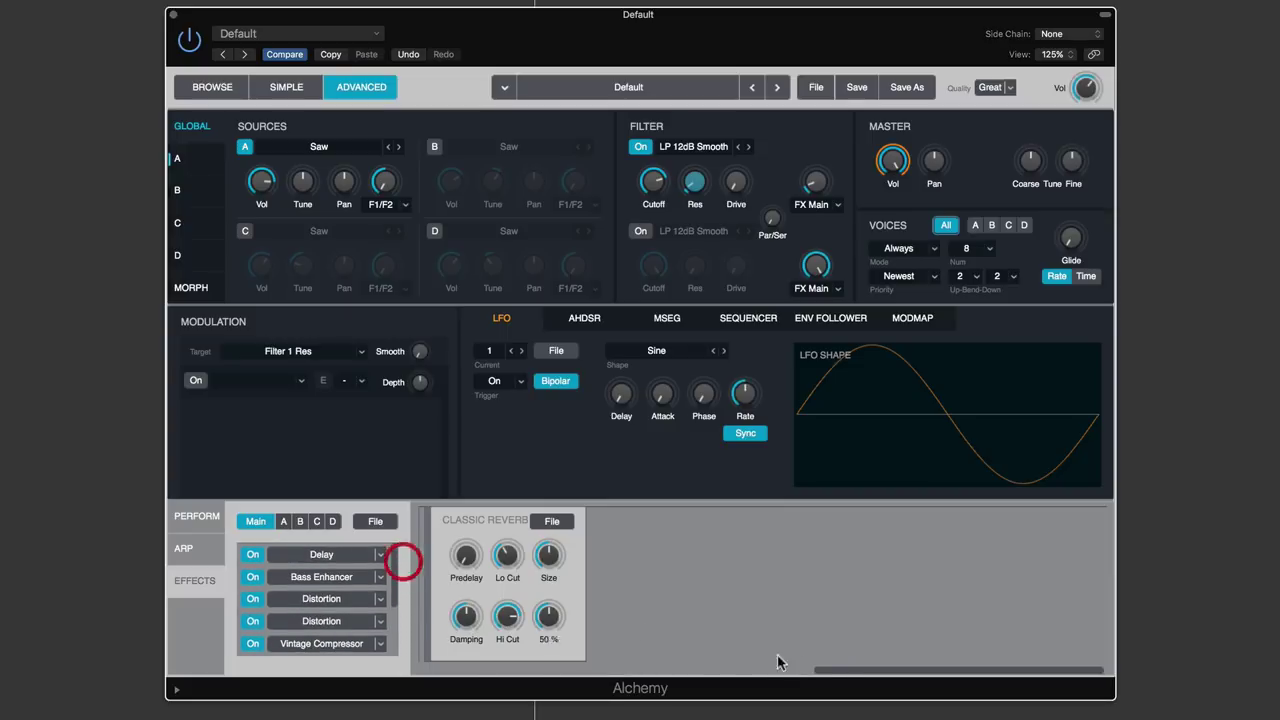
left_click_drag(843, 671, 449, 657)
left_click(324, 600)
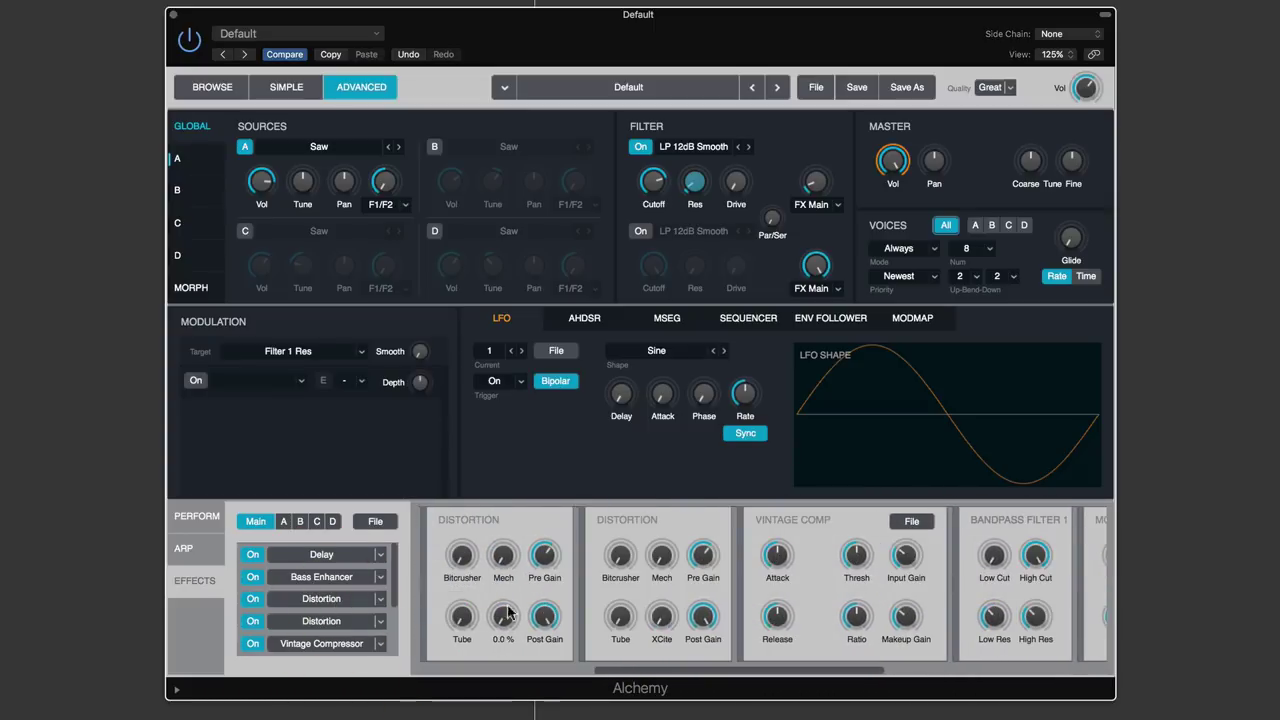
left_click(322, 622)
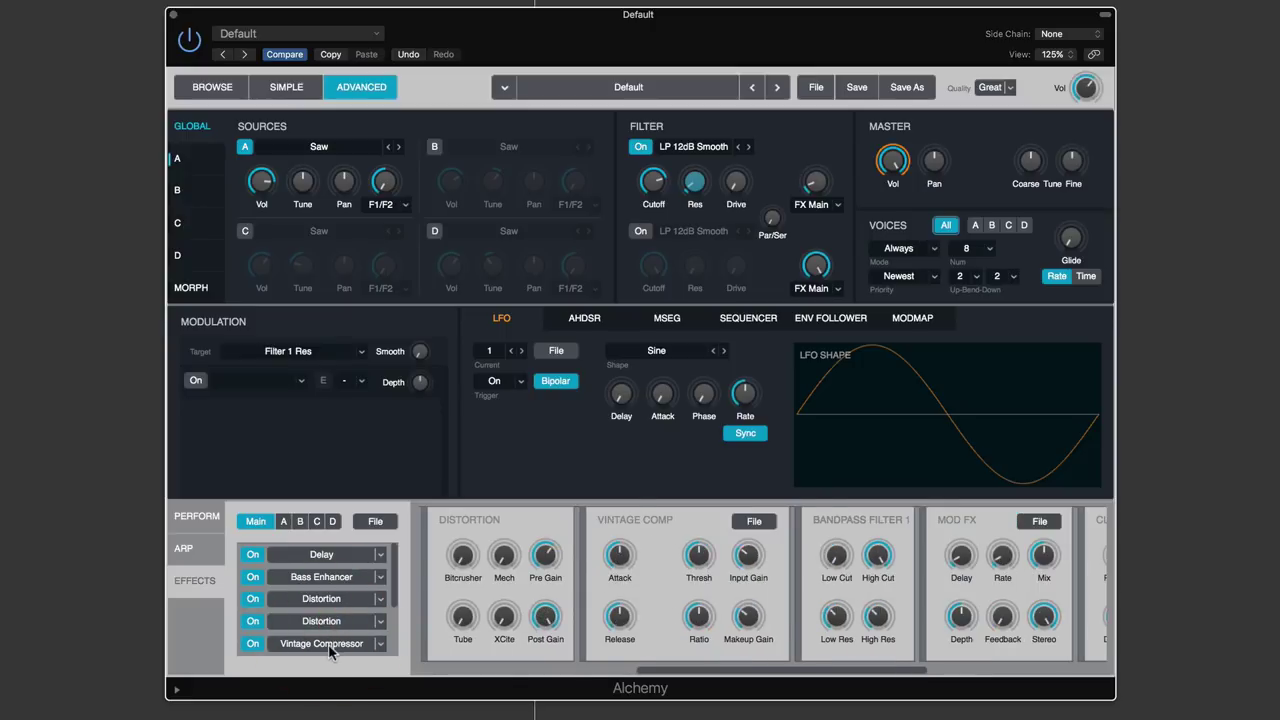
left_click(328, 644)
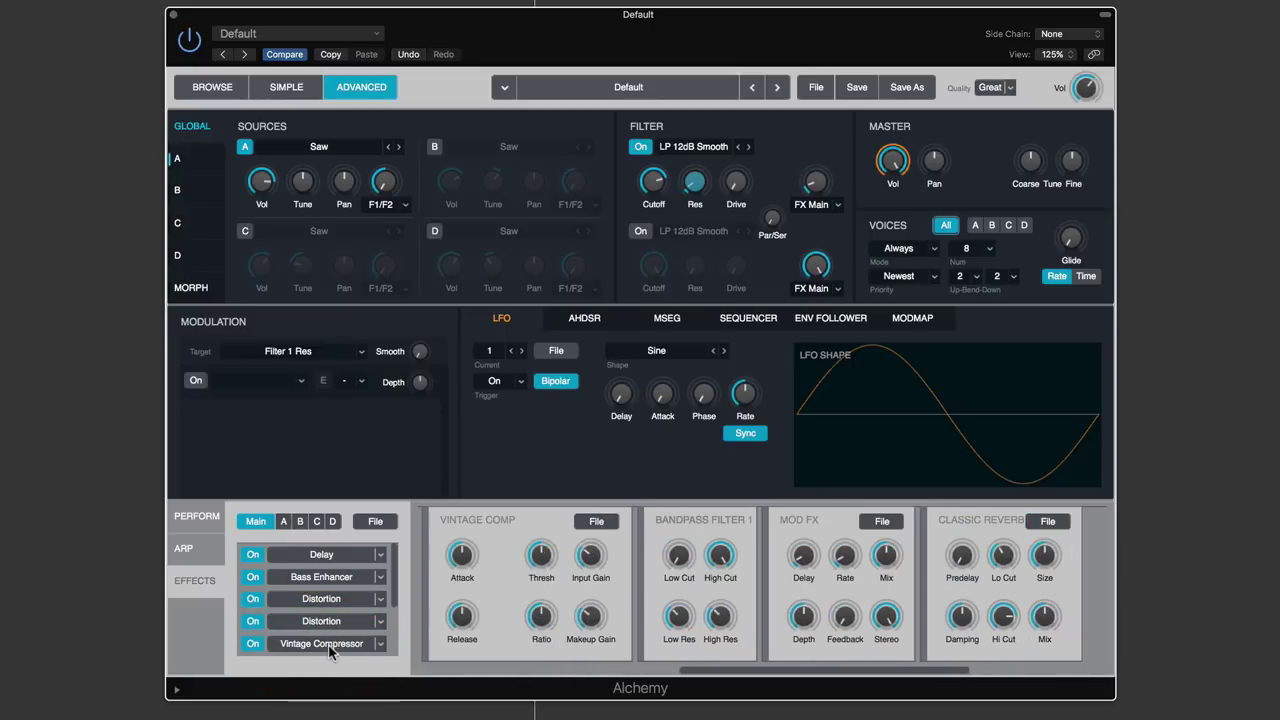
left_click(253, 577)
left_click(254, 598)
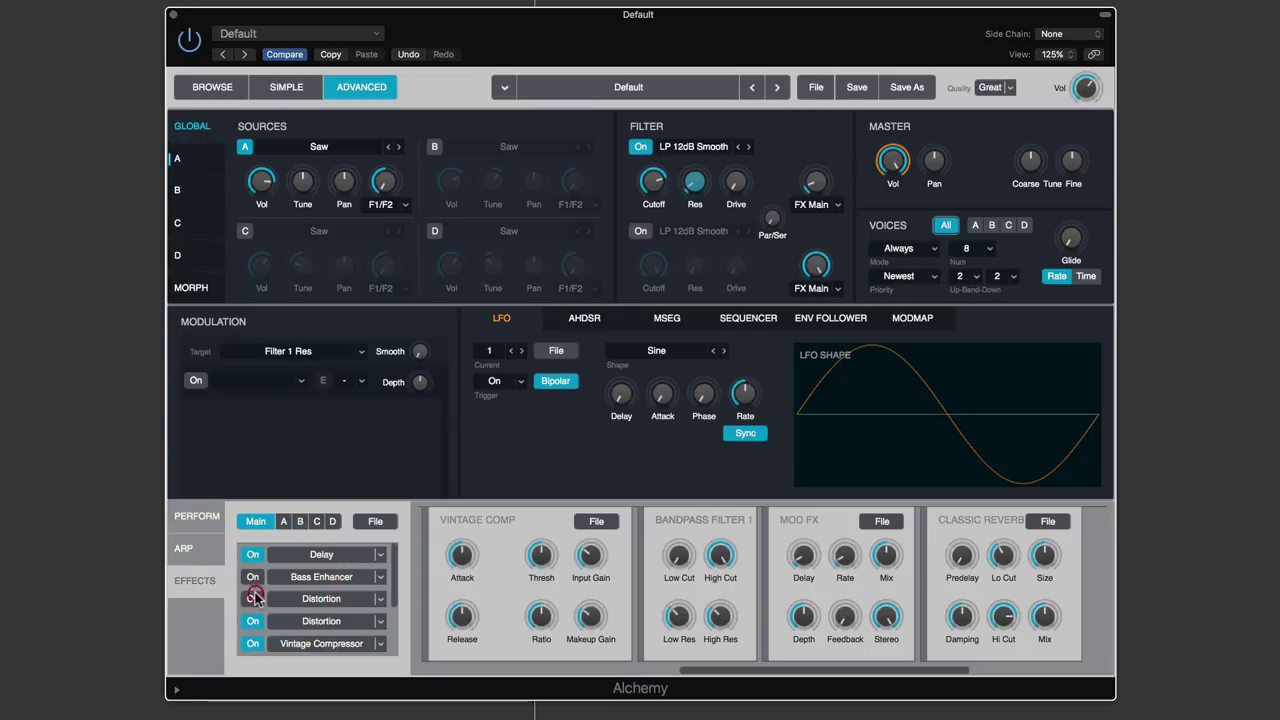
left_click(253, 577)
left_click(254, 598)
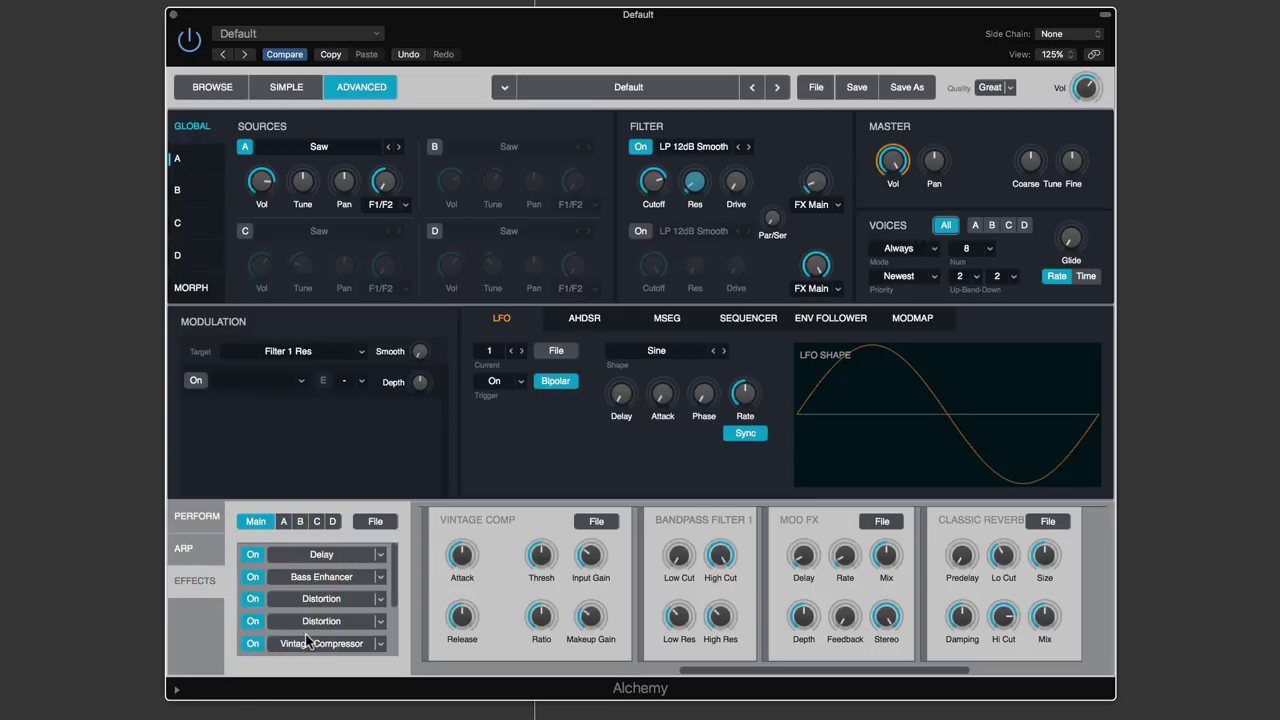
Move Bass Enhancer ahead of Delay in the Main effects chain
left_click(320, 577)
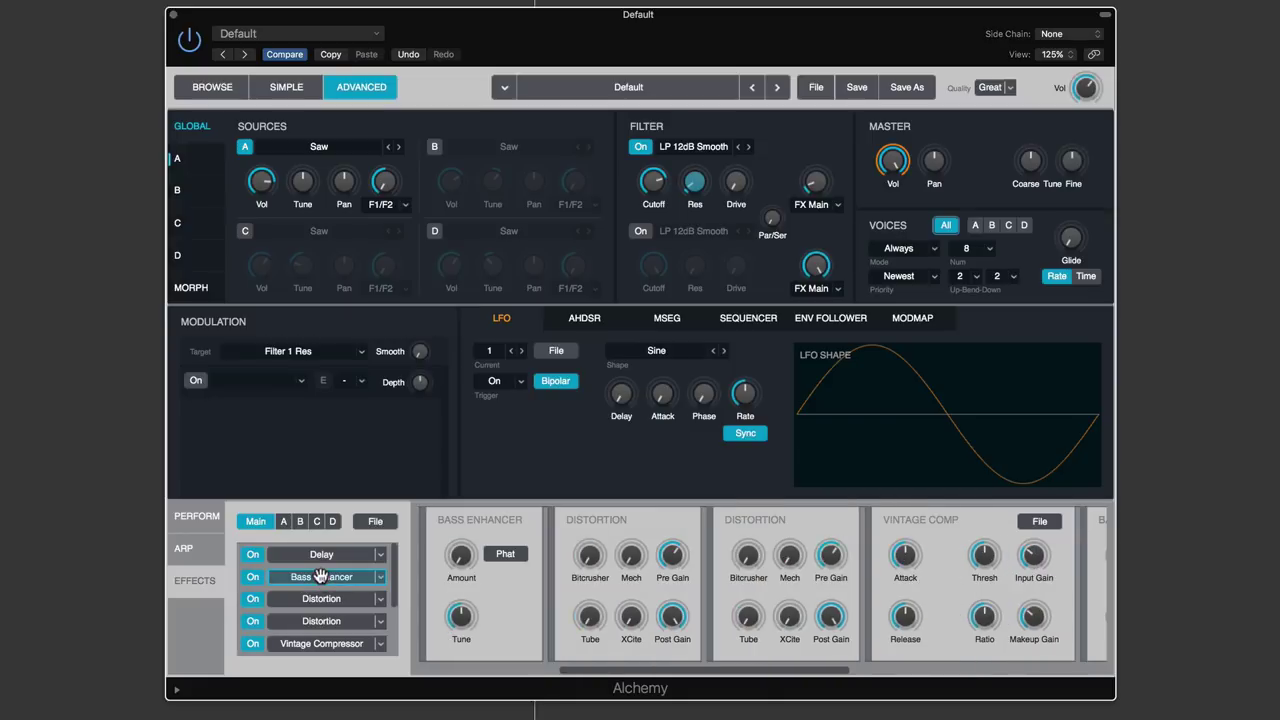
left_click_drag(320, 576, 321, 563)
left_click_drag(320, 554, 320, 600)
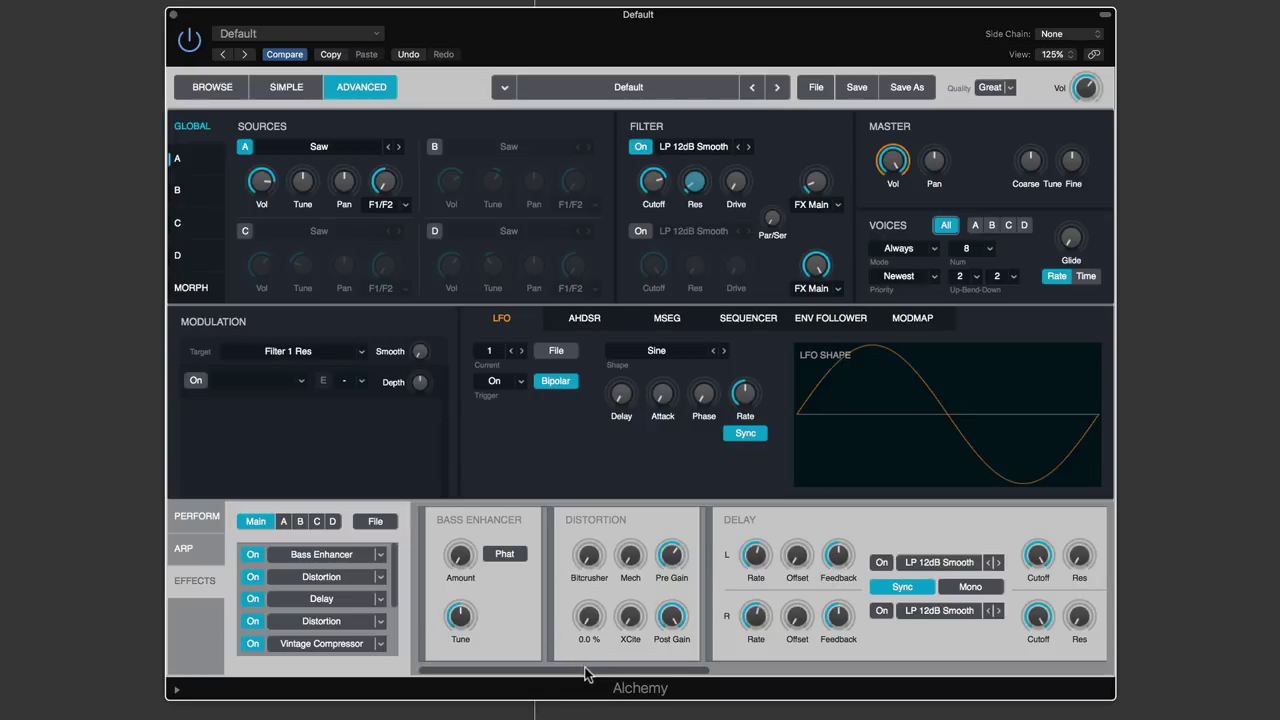
Scroll the rack and look through the Delay and Vintage Comp preset menus without choosing anything
mouse_move(587, 675)
left_mouse_down()
mouse_move(600, 674)
mouse_move(574, 670)
left_mouse_up()
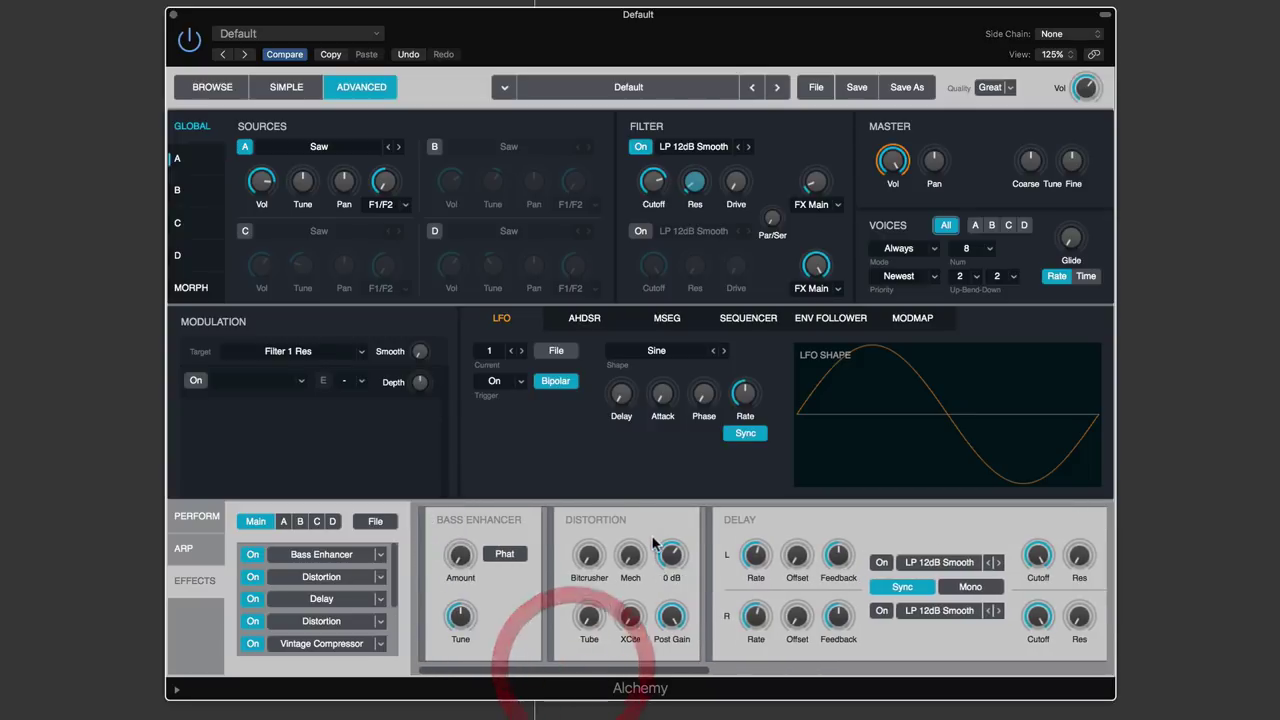
left_click_drag(672, 674, 746, 668)
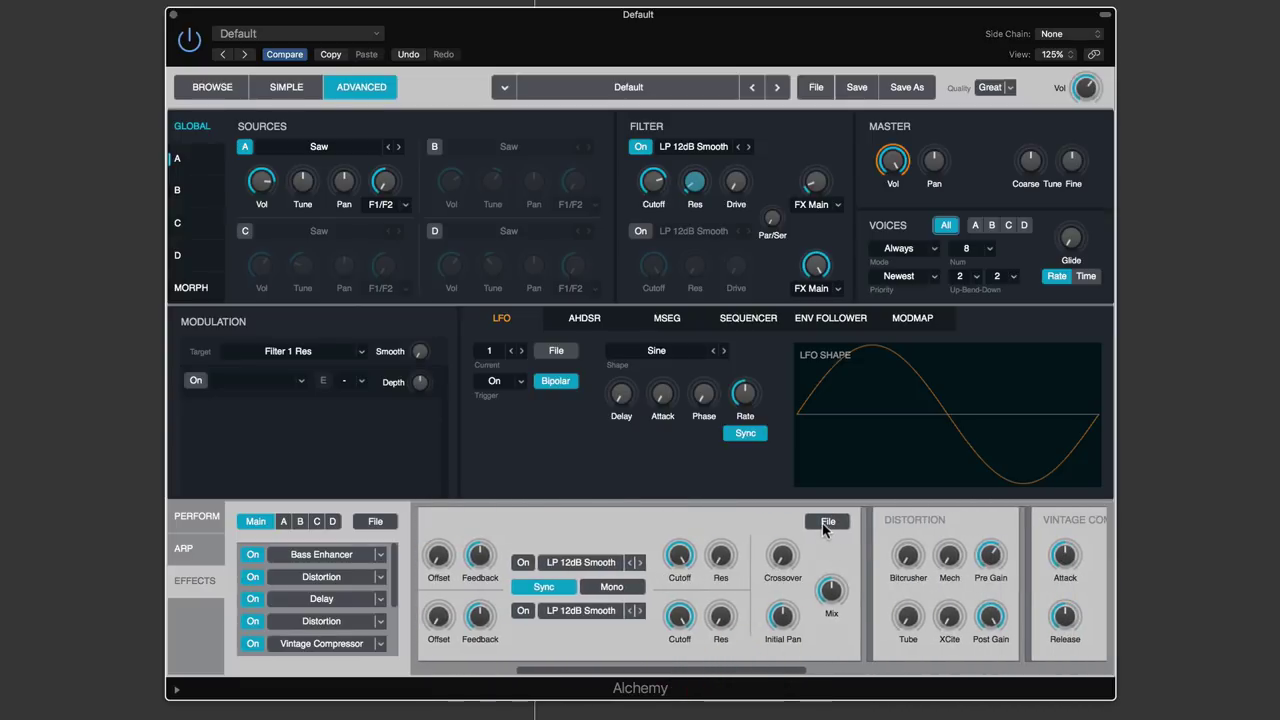
left_click(824, 522)
mouse_move(827, 548)
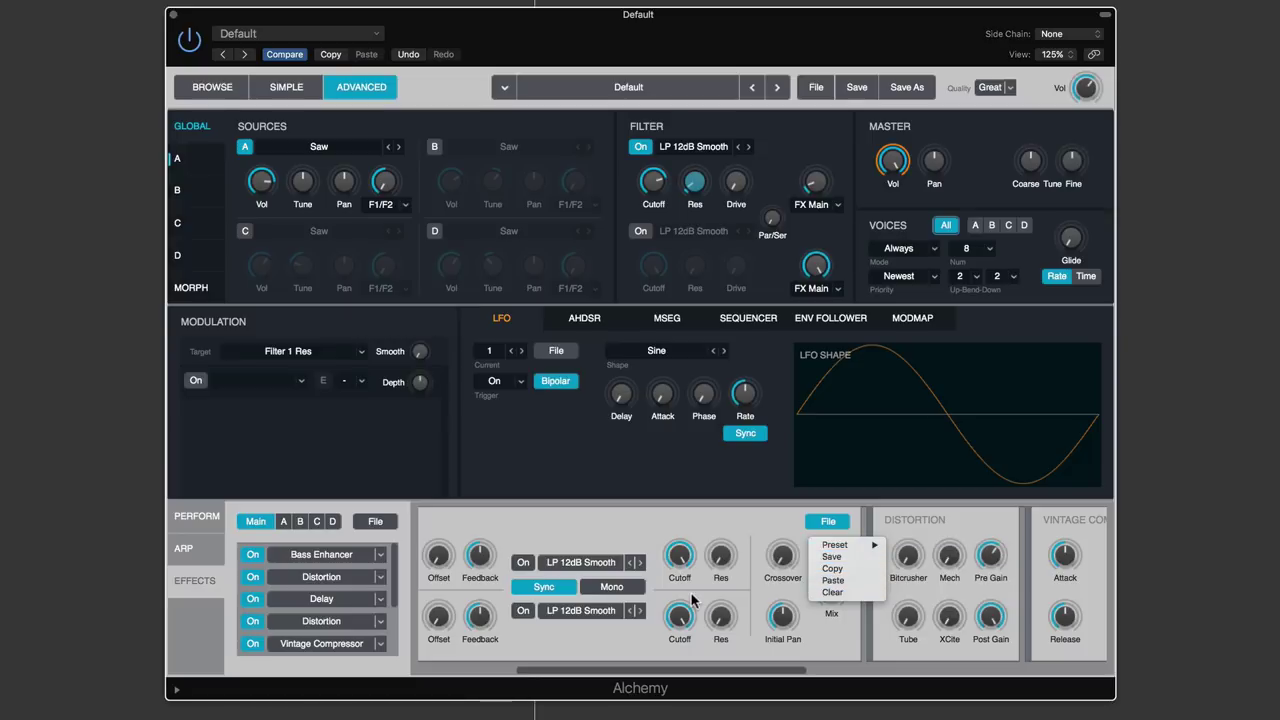
left_click(691, 677)
left_click_drag(691, 677, 800, 677)
left_click(861, 521)
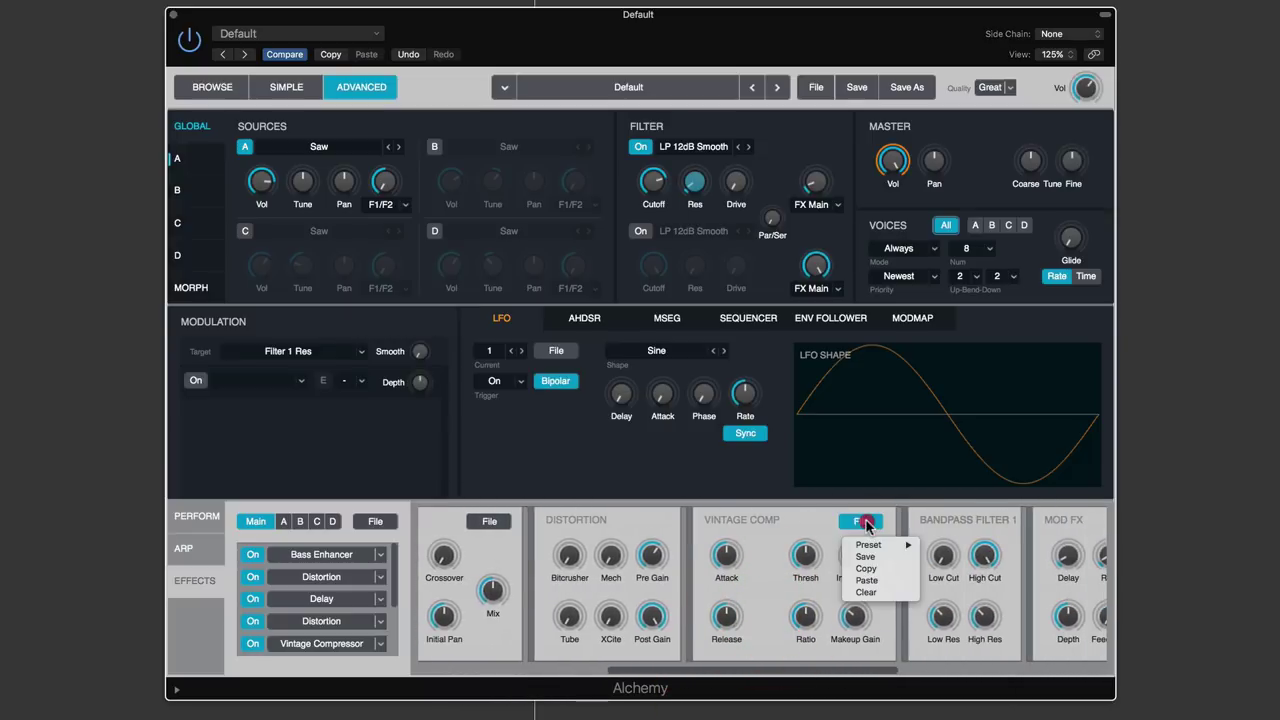
mouse_move(866, 550)
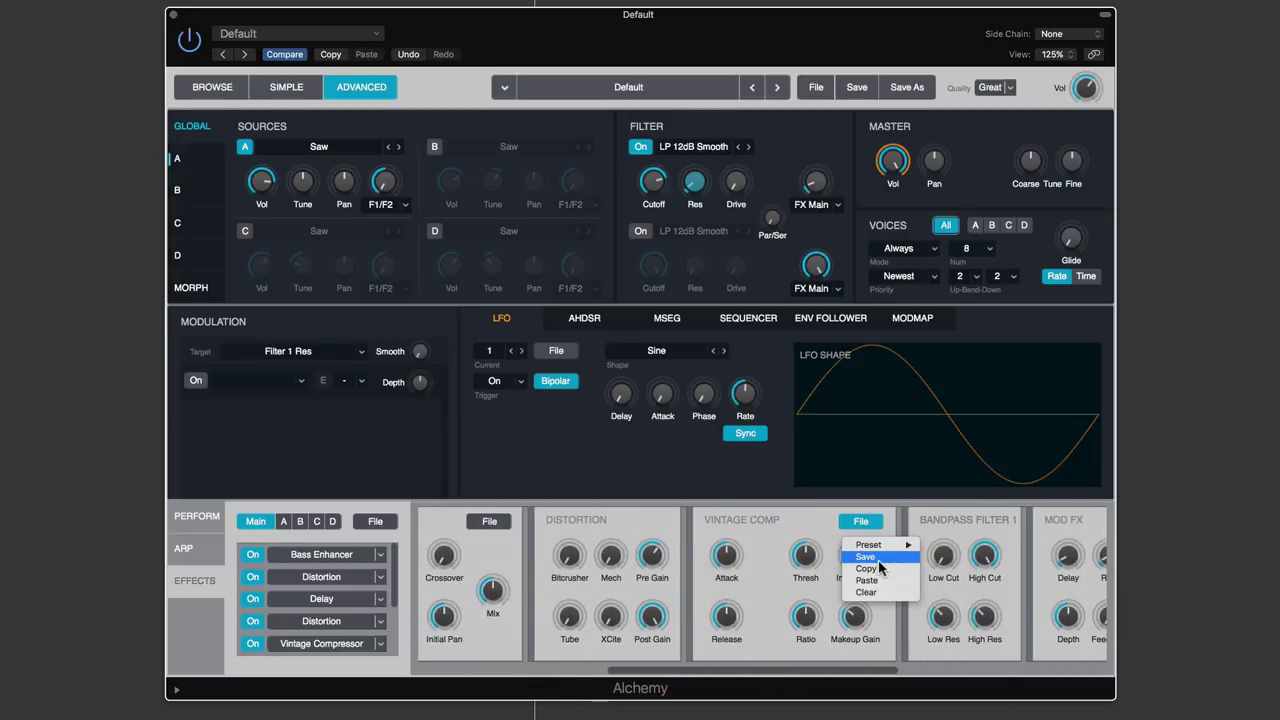
left_click(793, 528)
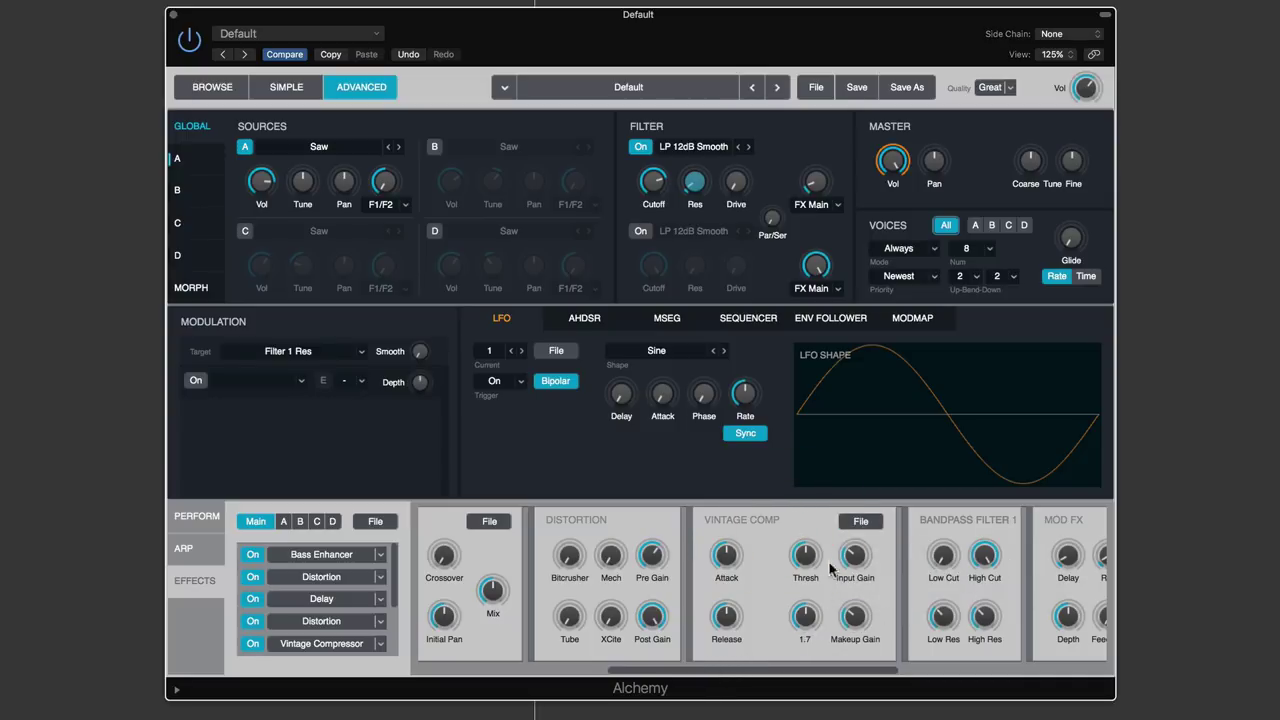
left_click_drag(691, 674, 400, 629)
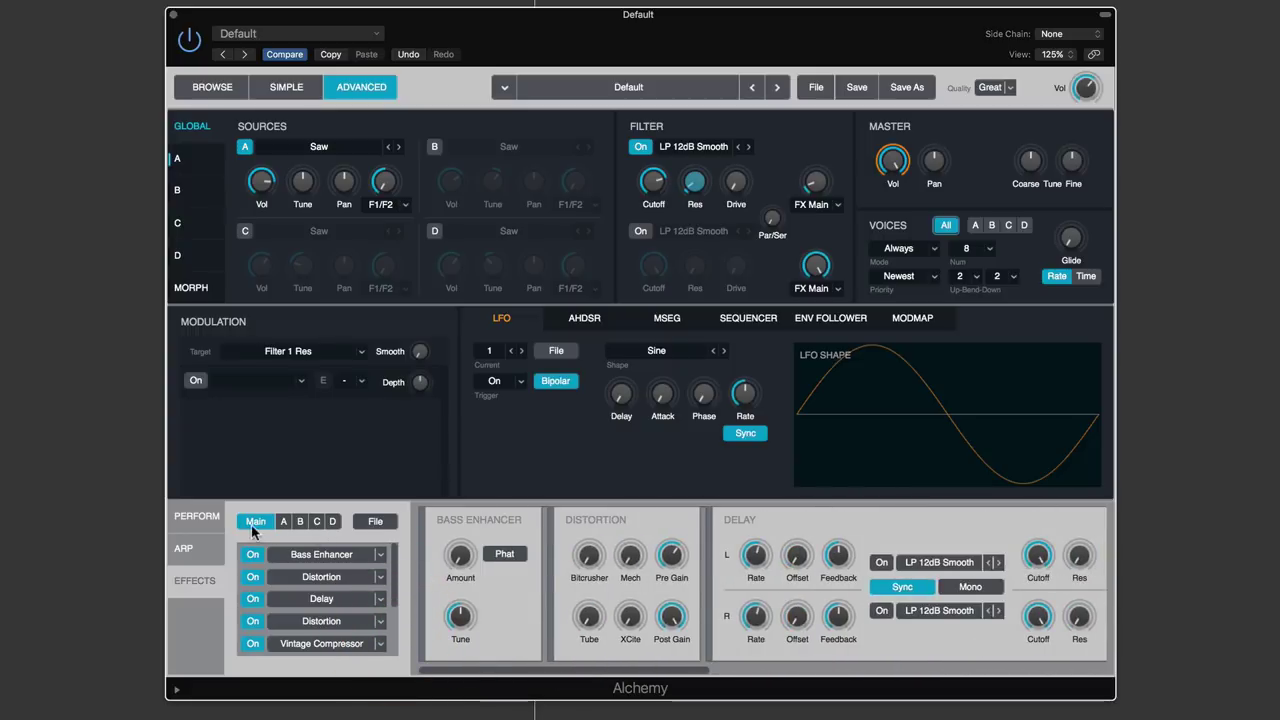
Randomize the Main rack's effect settings four times from its File menu
left_click(380, 522)
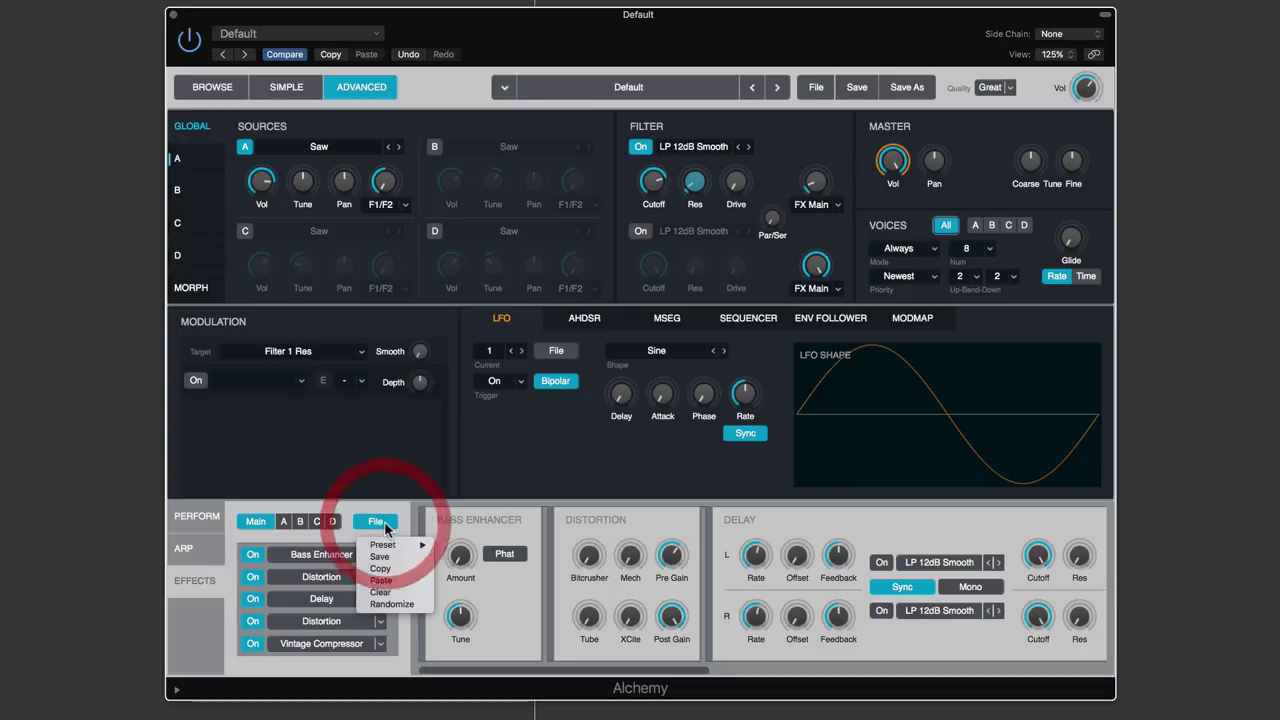
mouse_move(386, 542)
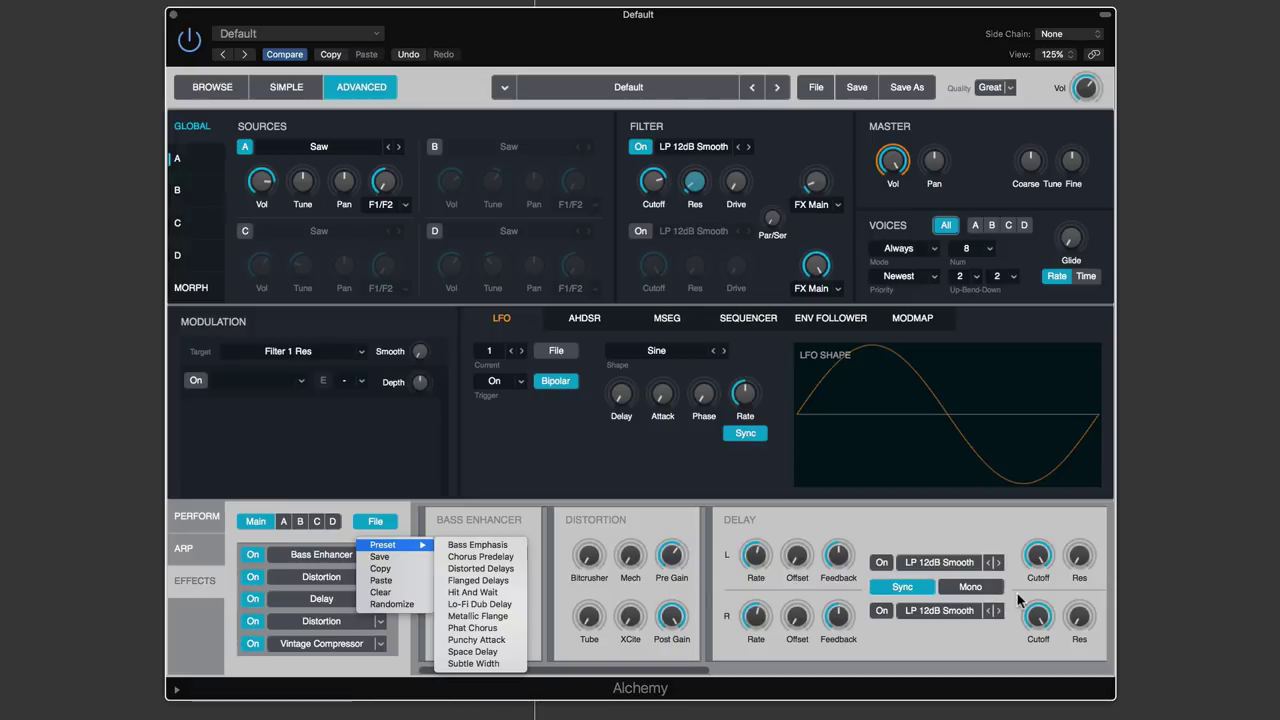
left_click(389, 608)
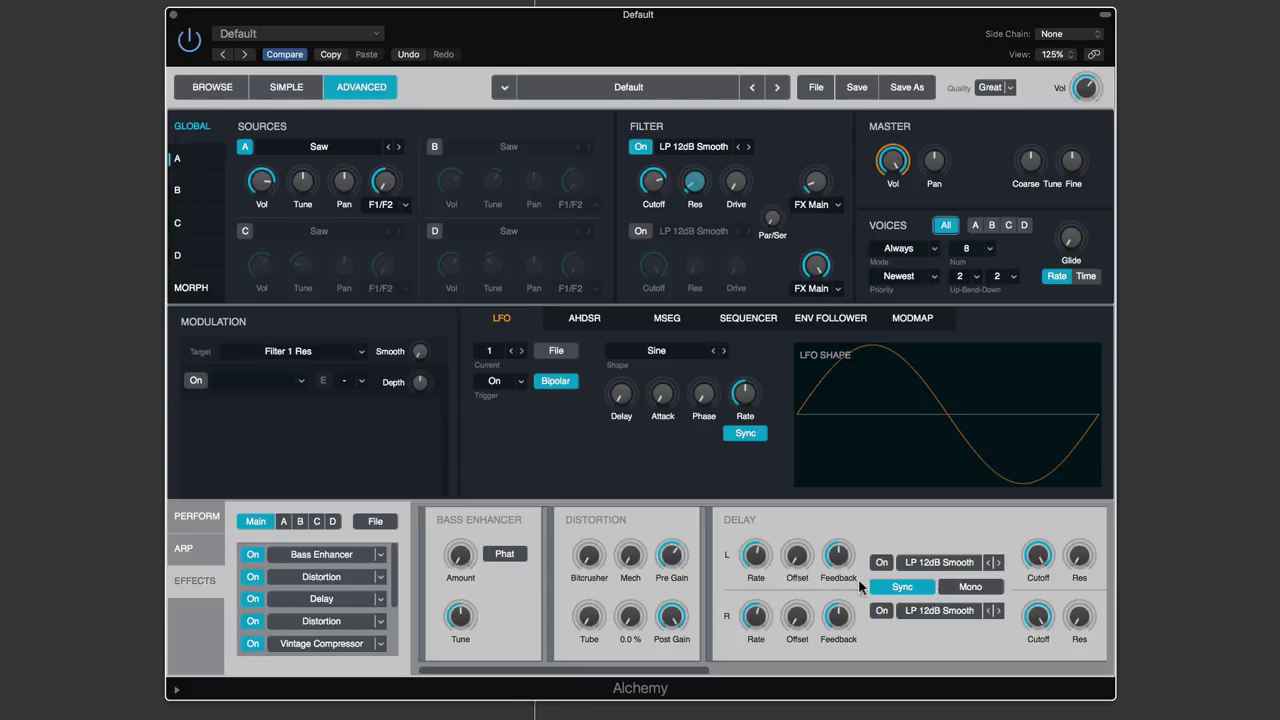
left_click(375, 521)
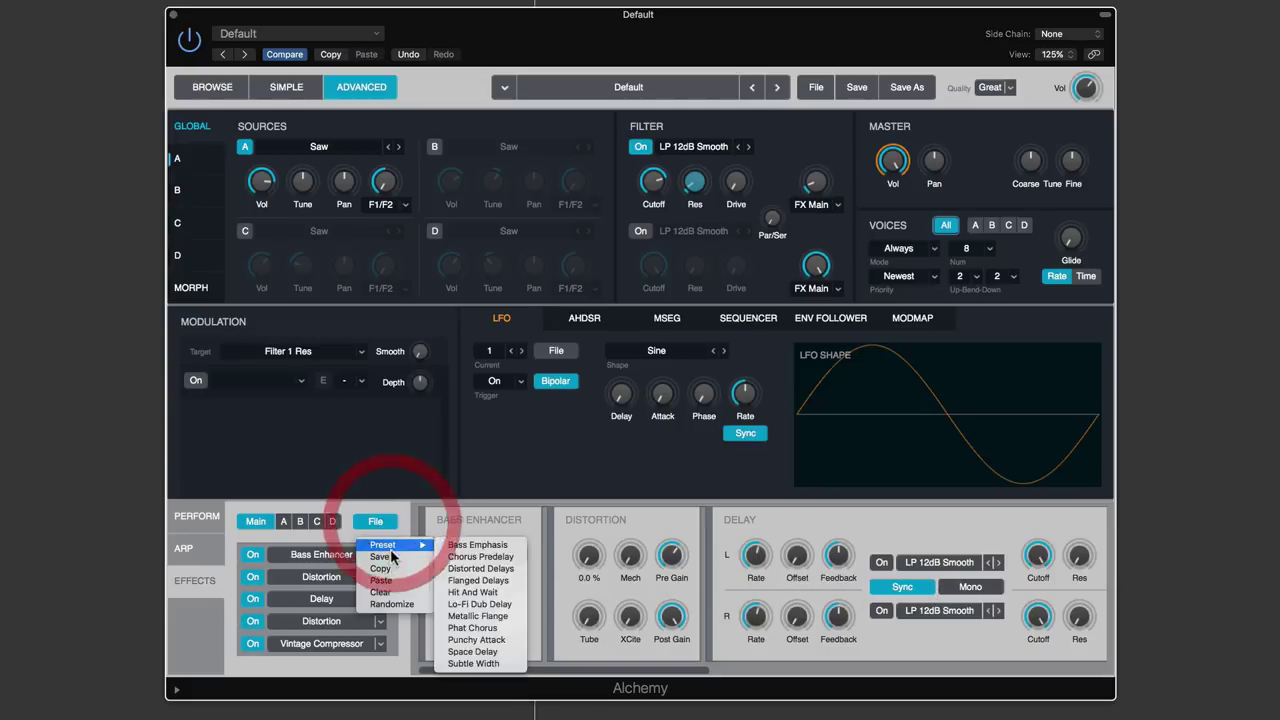
left_click(394, 603)
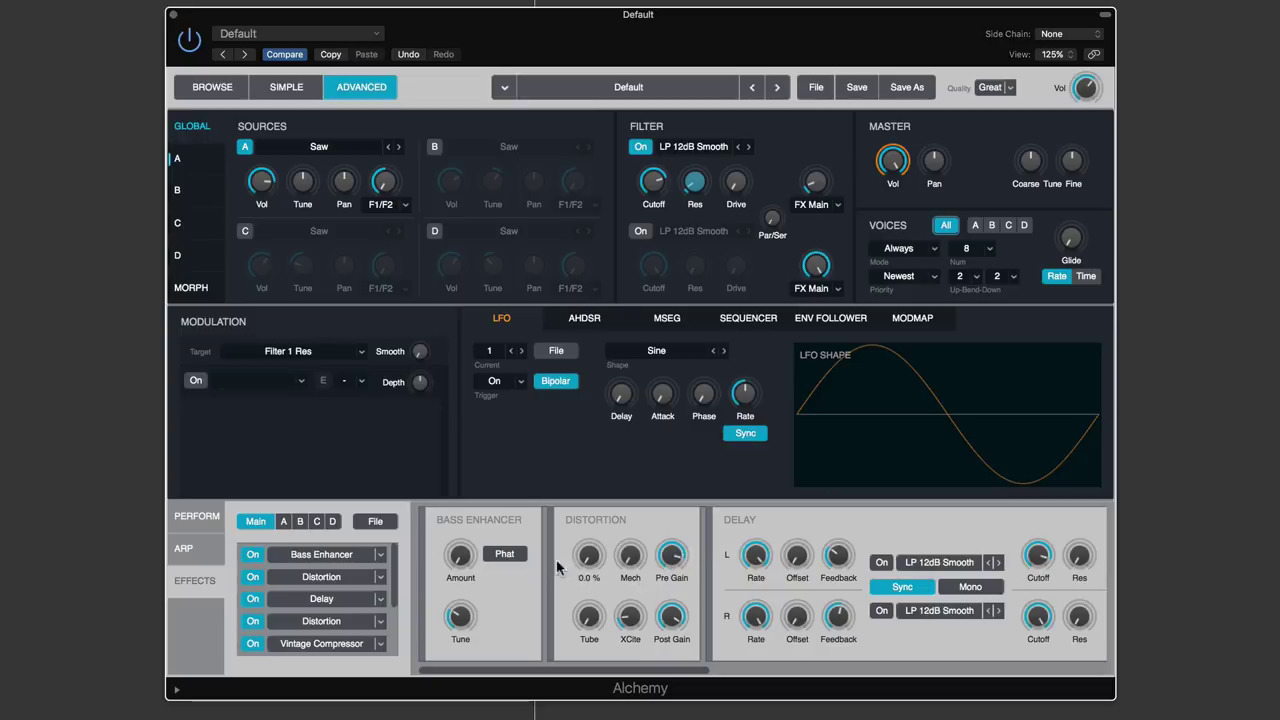
left_click(386, 524)
left_click(396, 603)
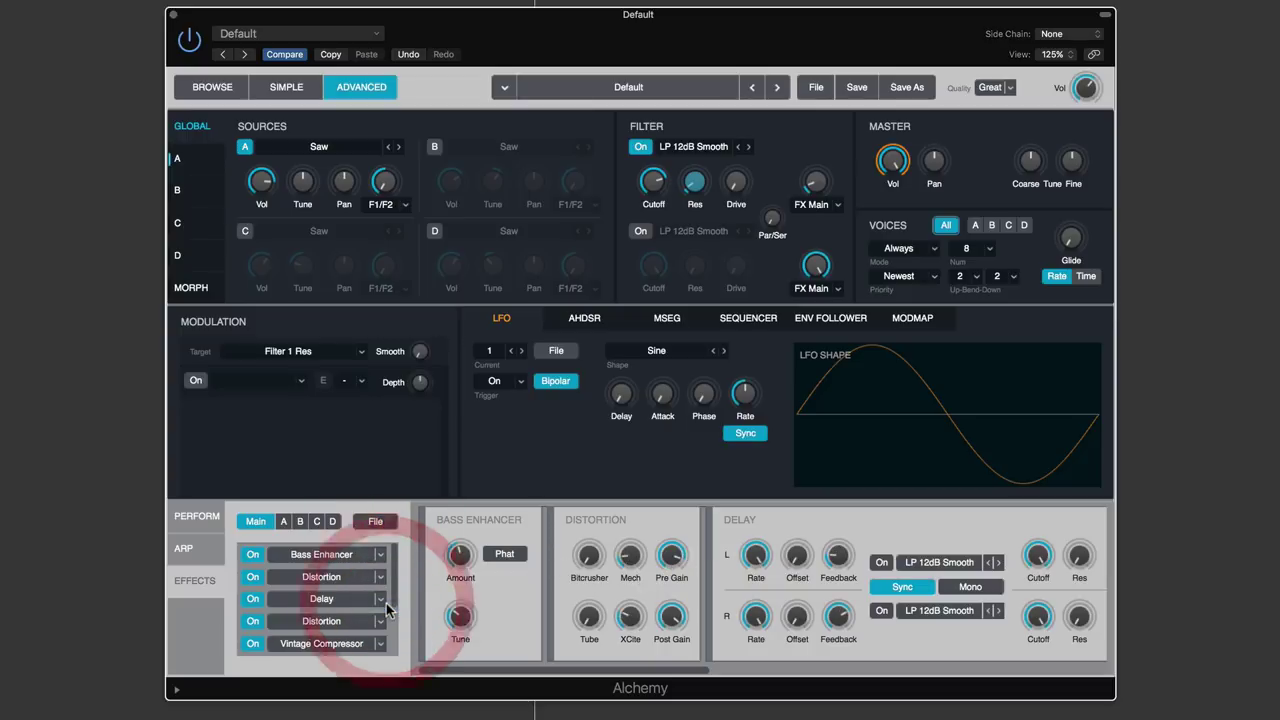
left_click(386, 524)
left_click(394, 604)
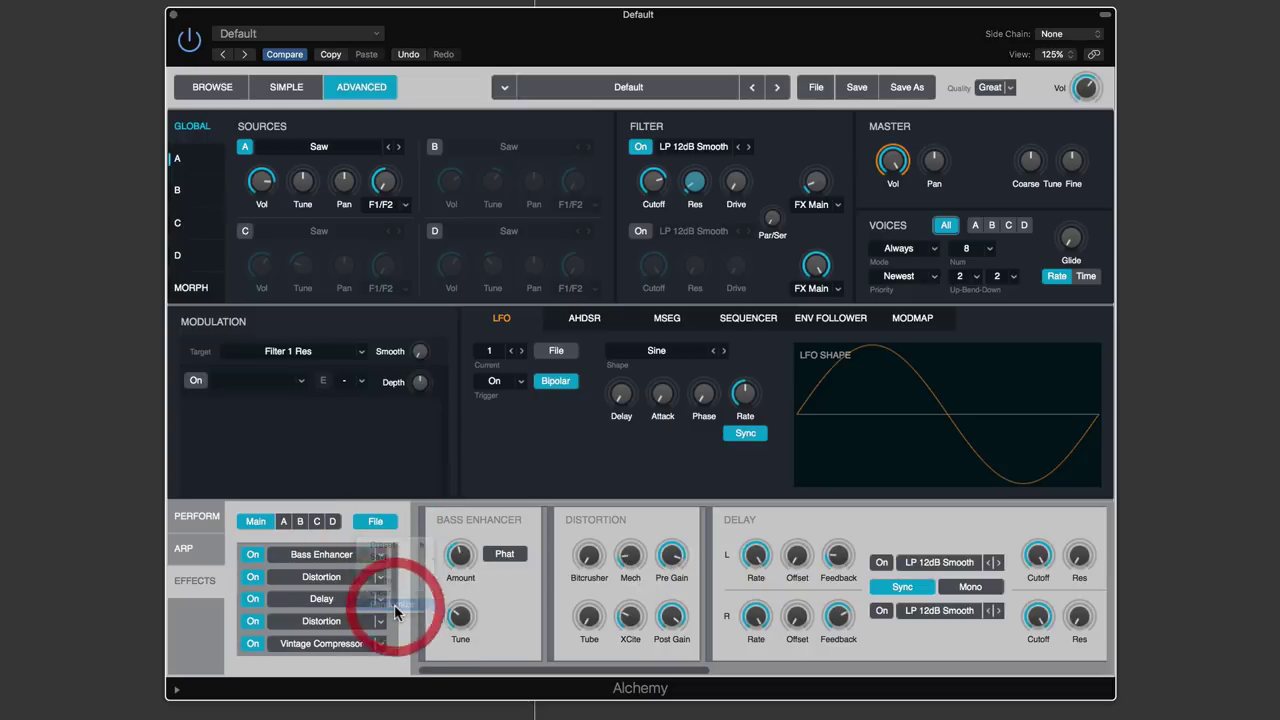
left_click(386, 524)
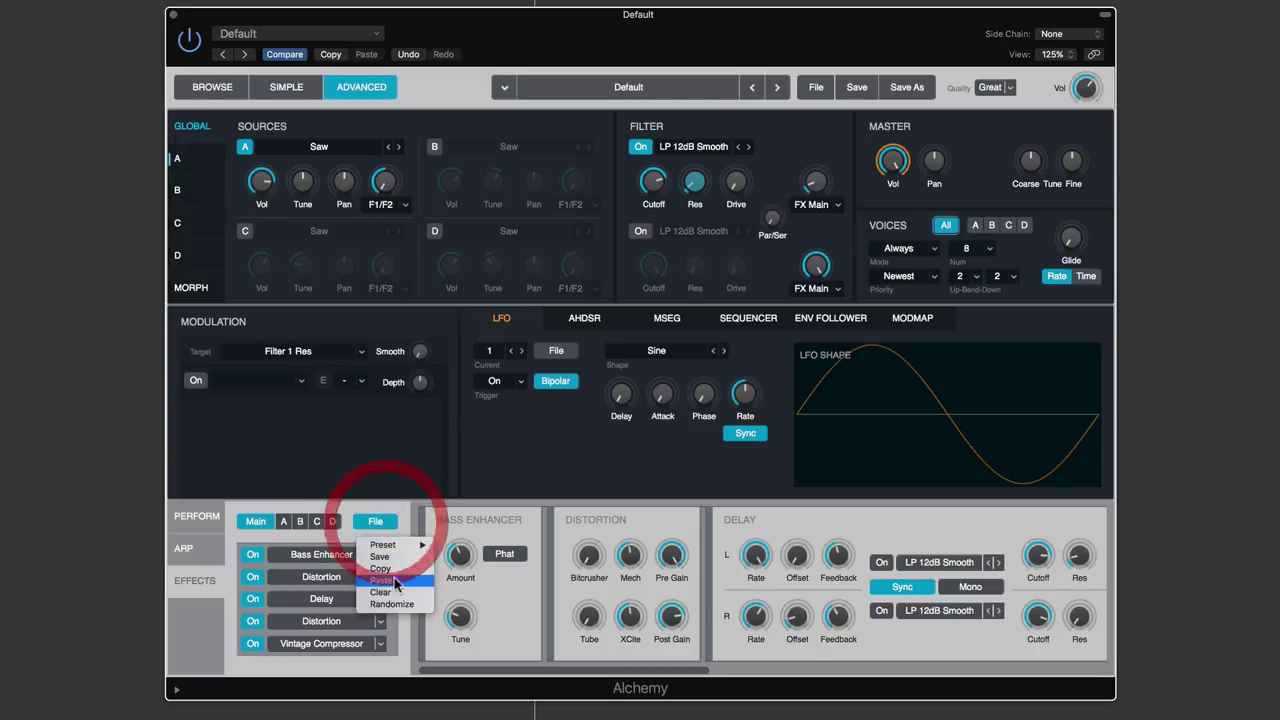
left_click(404, 530)
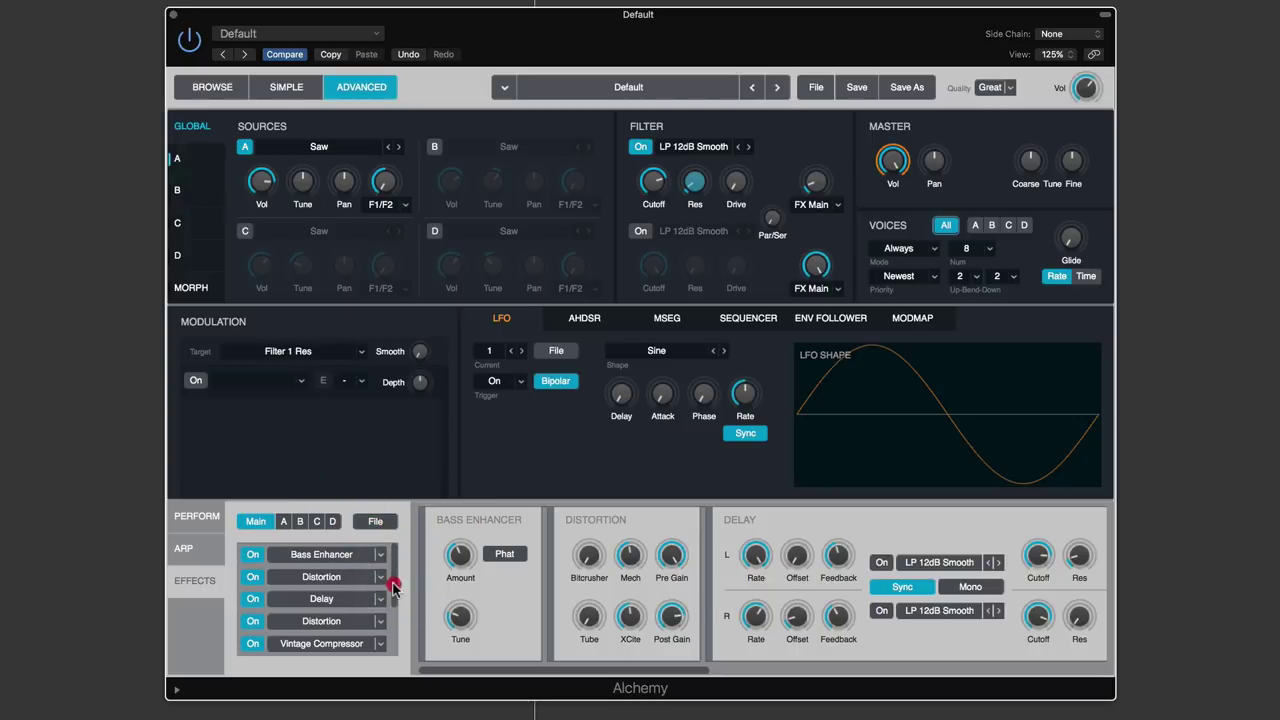
Remove Classic Reverb and one Distortion from the Main rack by setting their slots to None
left_click_drag(394, 586, 394, 647)
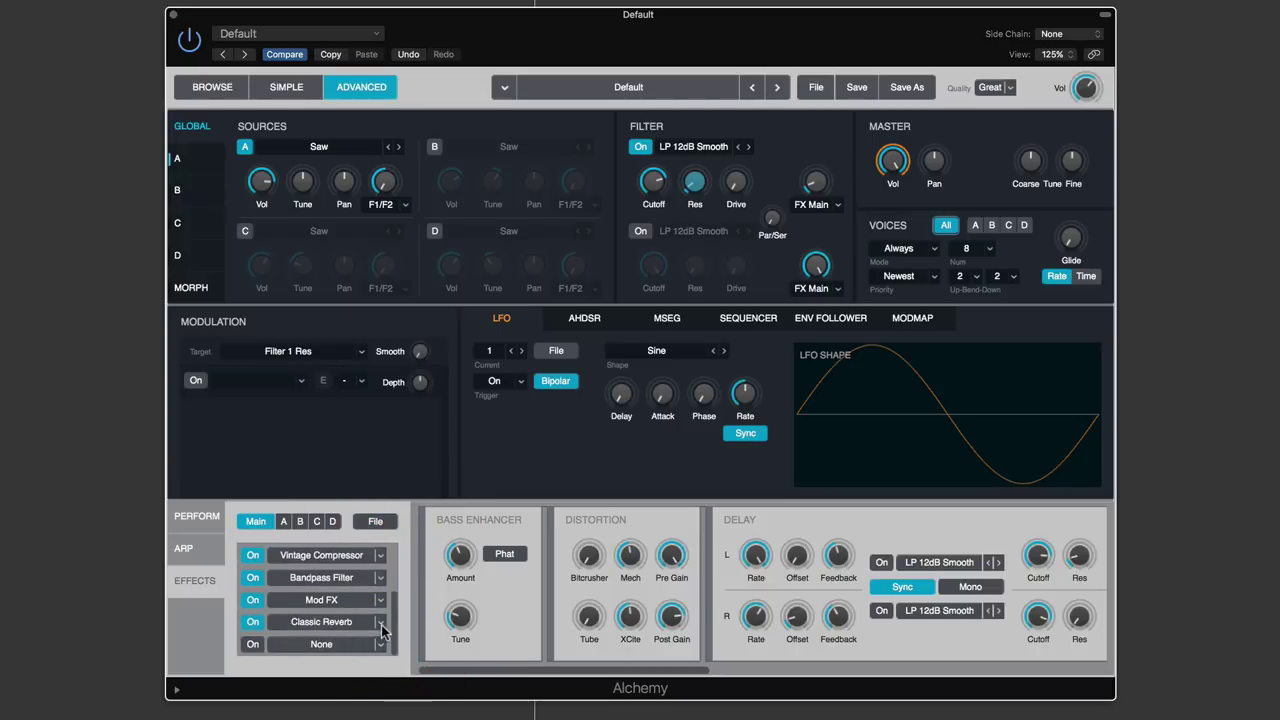
left_click(381, 624)
left_click(312, 588)
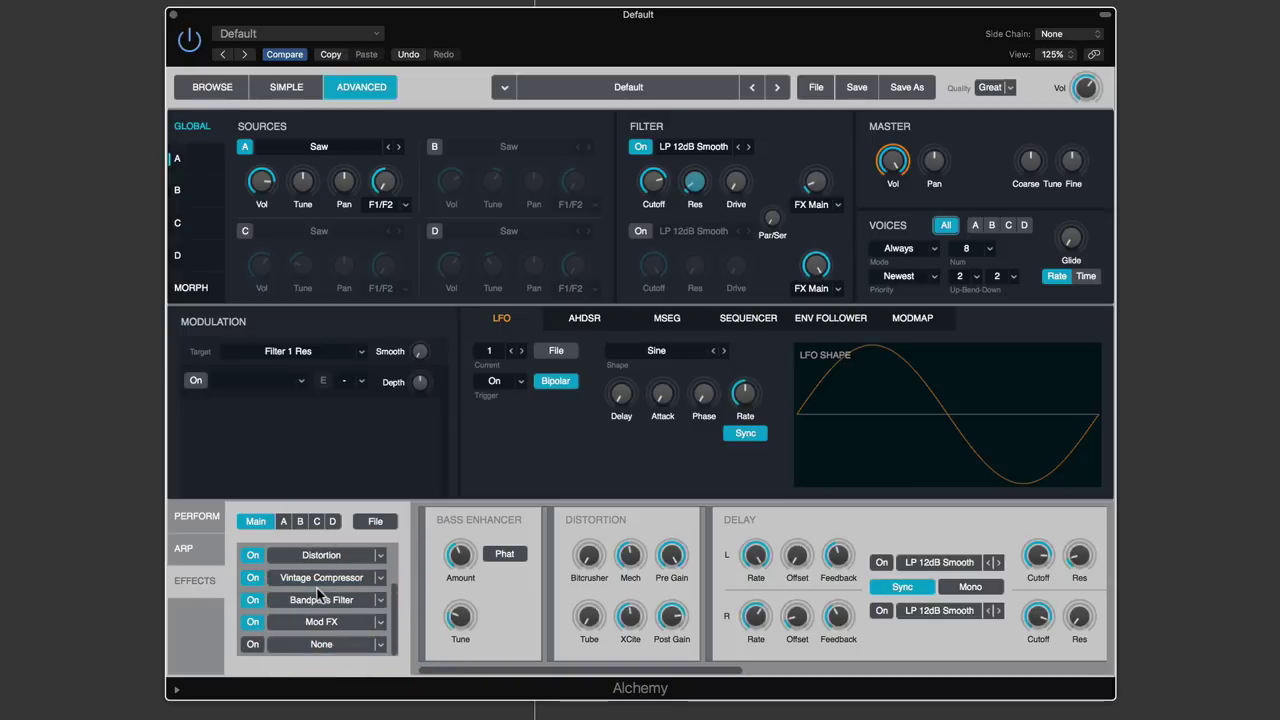
left_click(381, 562)
left_click(300, 521)
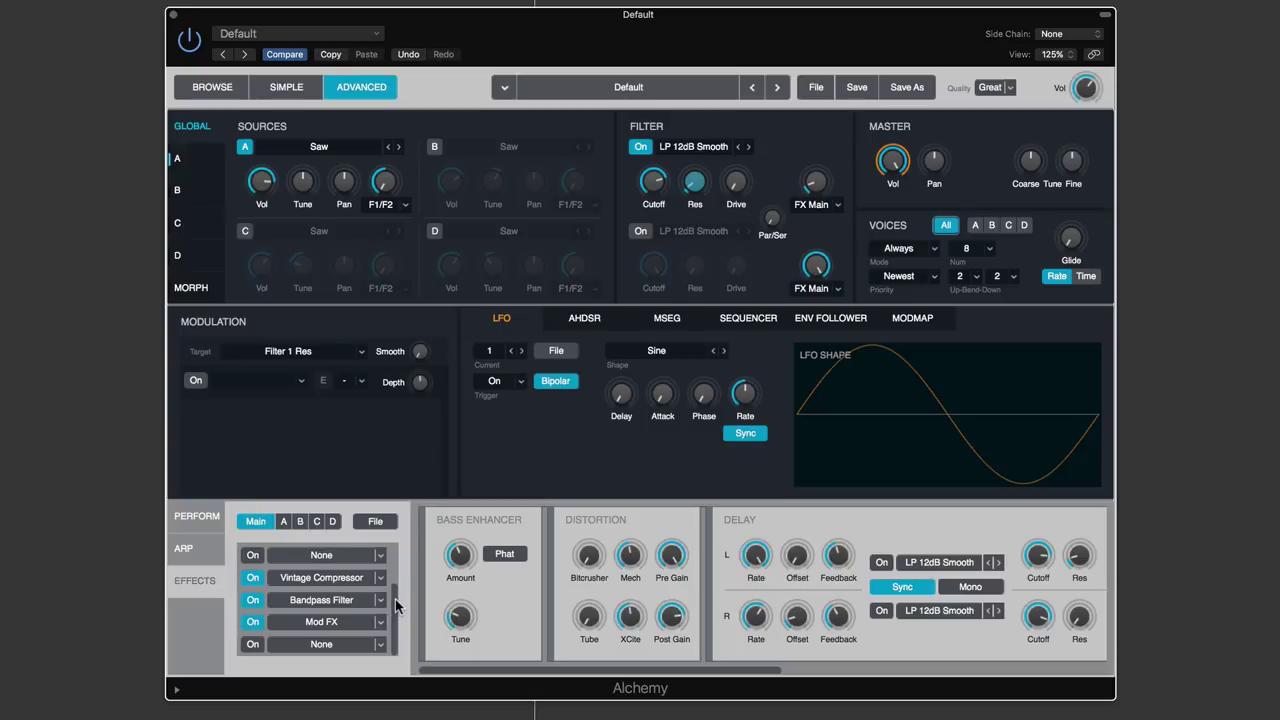
Shift the empty slot further down, remove Mod FX, and open the Main rack's File menu
left_click_drag(395, 601, 396, 590)
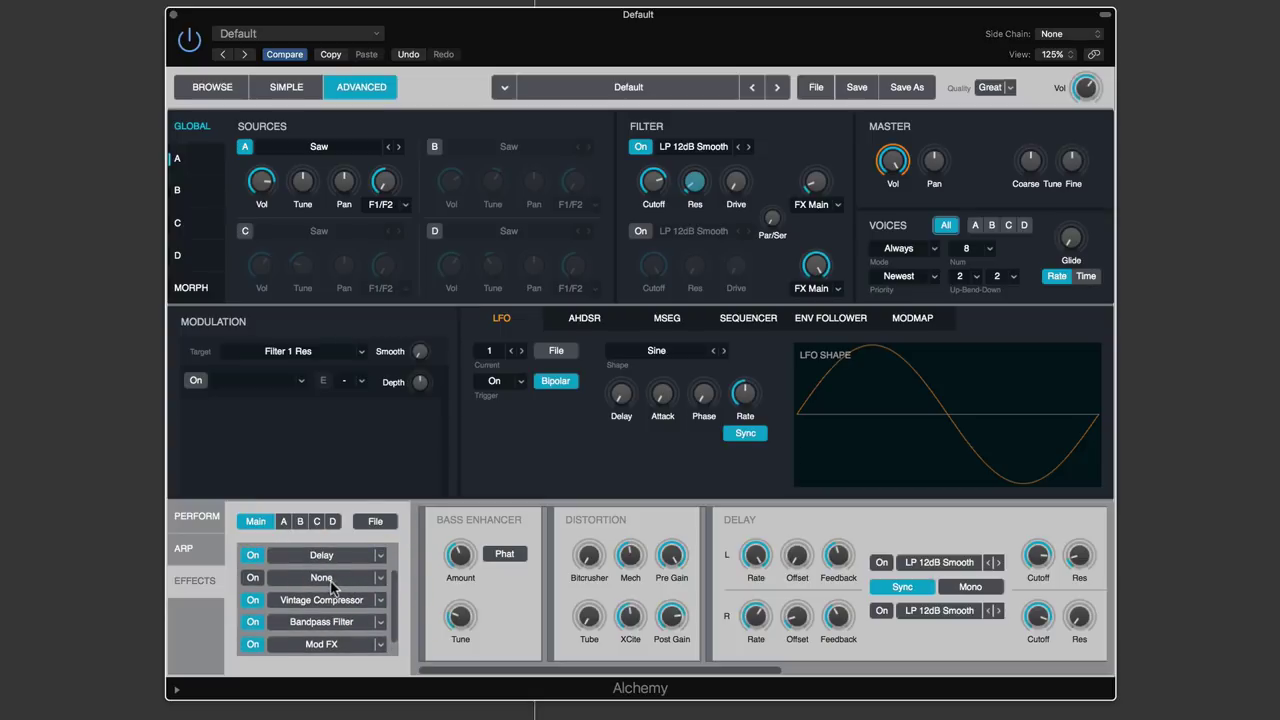
left_click_drag(393, 604, 394, 611)
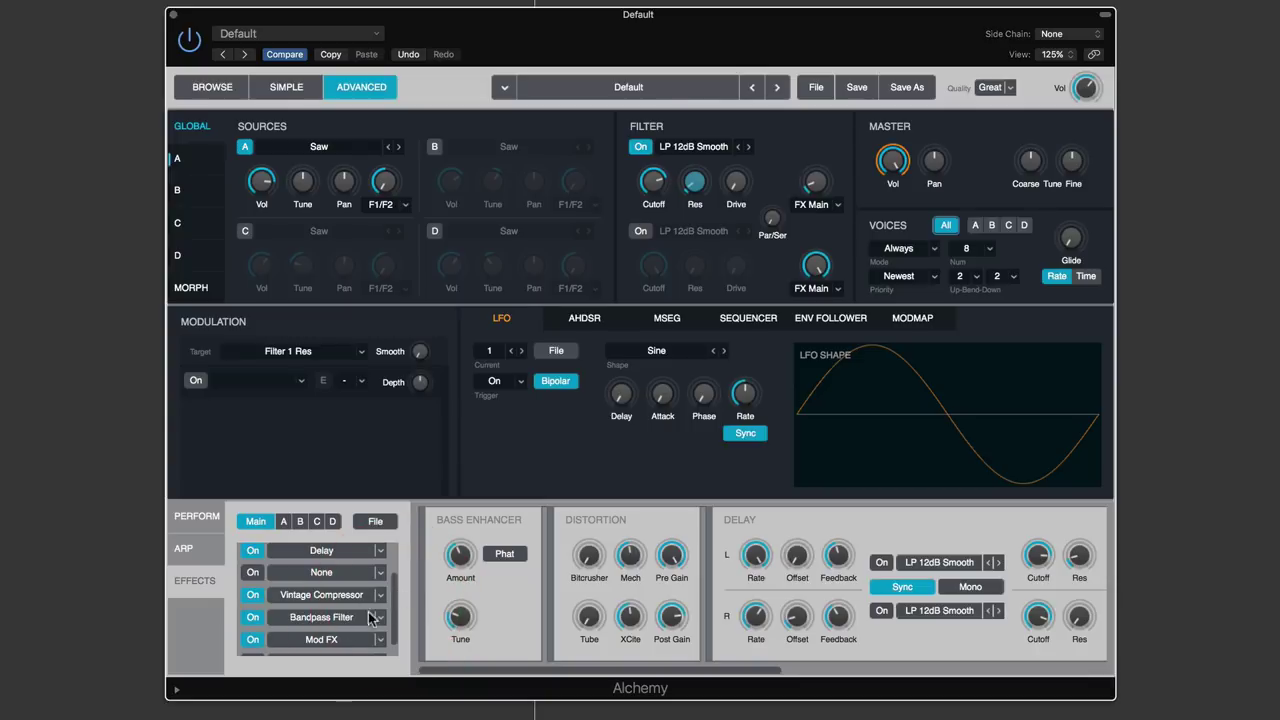
left_click(337, 567)
left_click_drag(338, 590, 314, 614)
left_click_drag(395, 598, 395, 633)
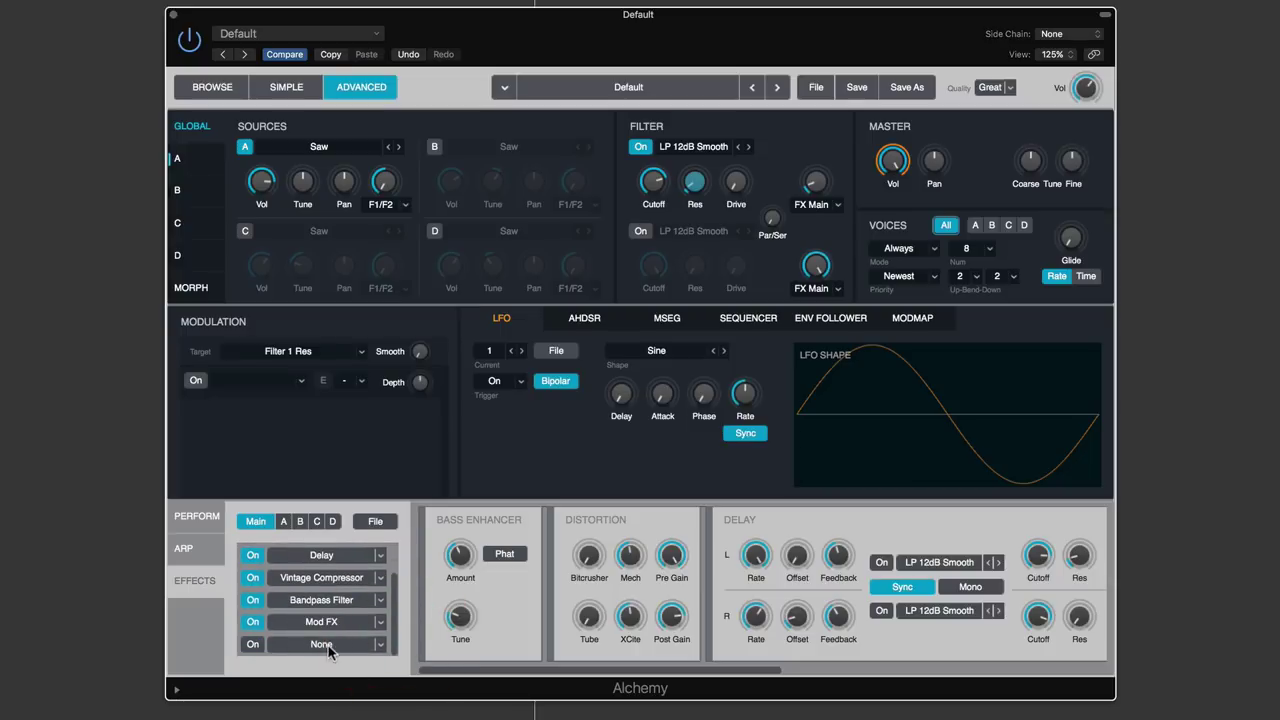
left_click(378, 623)
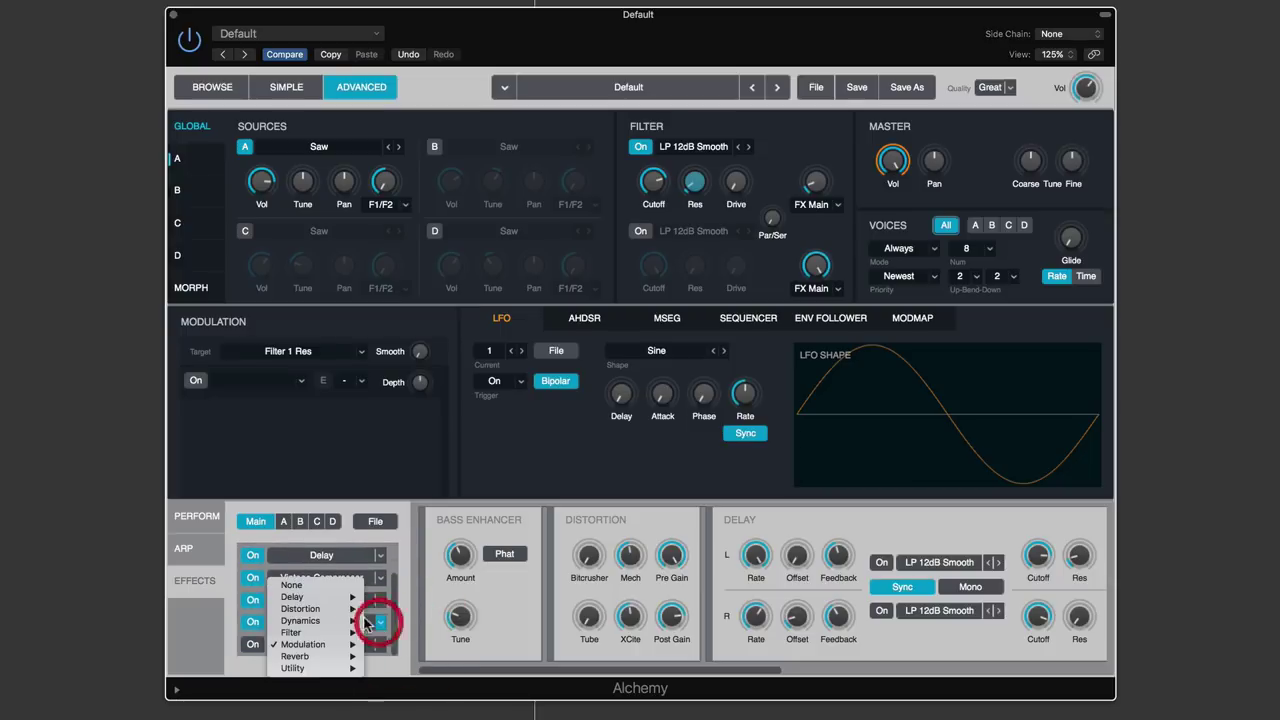
left_click(311, 588)
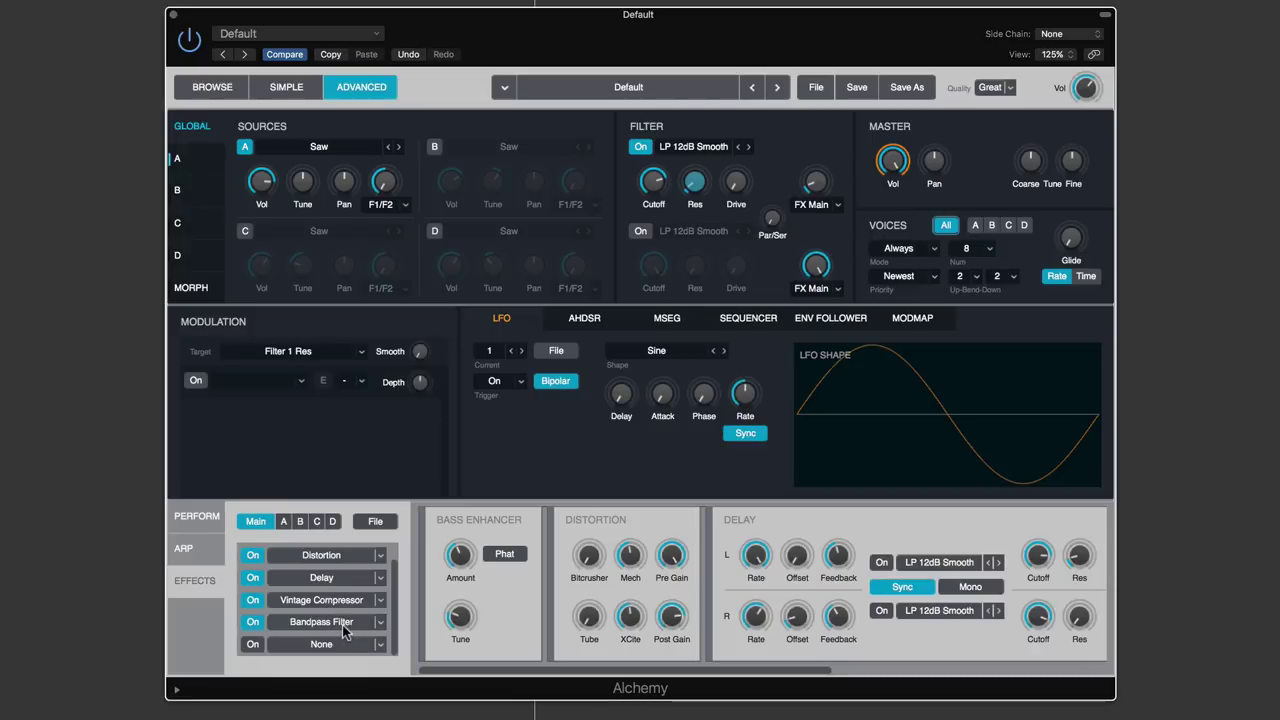
left_click(388, 528)
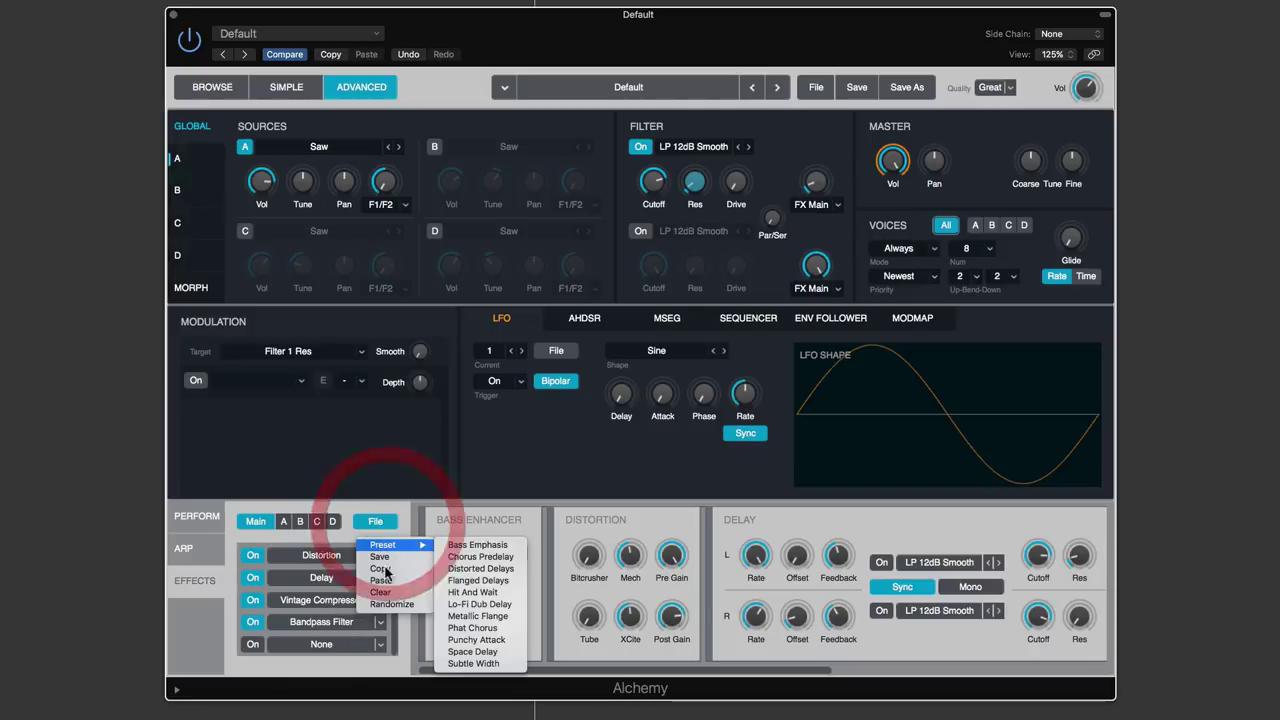
Clear every effect from the Main rack, then go back to FX rack A
left_click(378, 605)
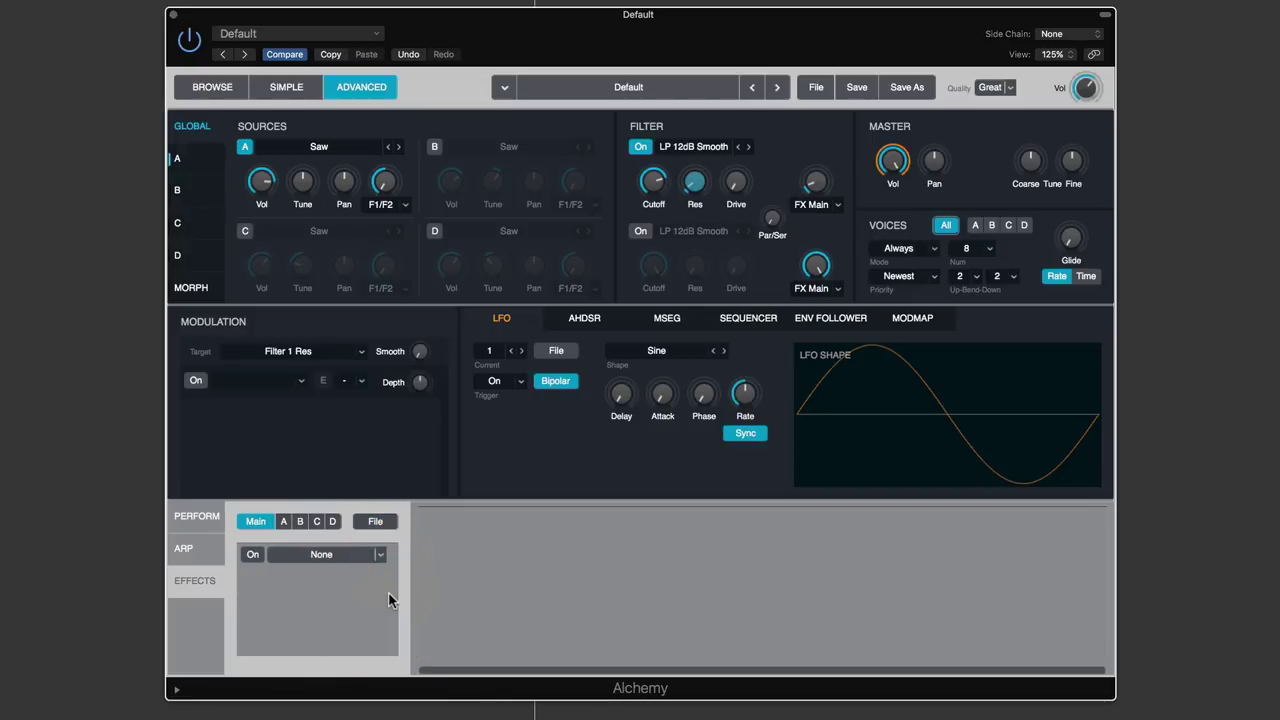
left_click(285, 524)
left_click(300, 522)
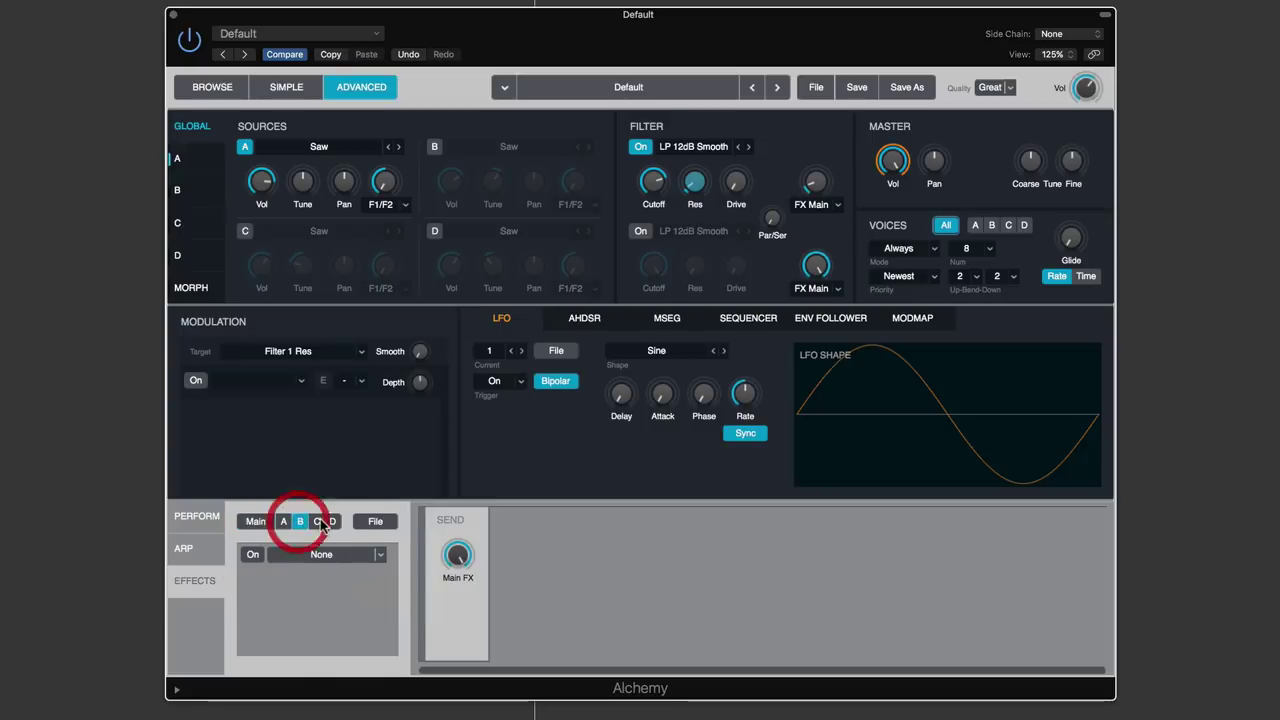
left_click(284, 521)
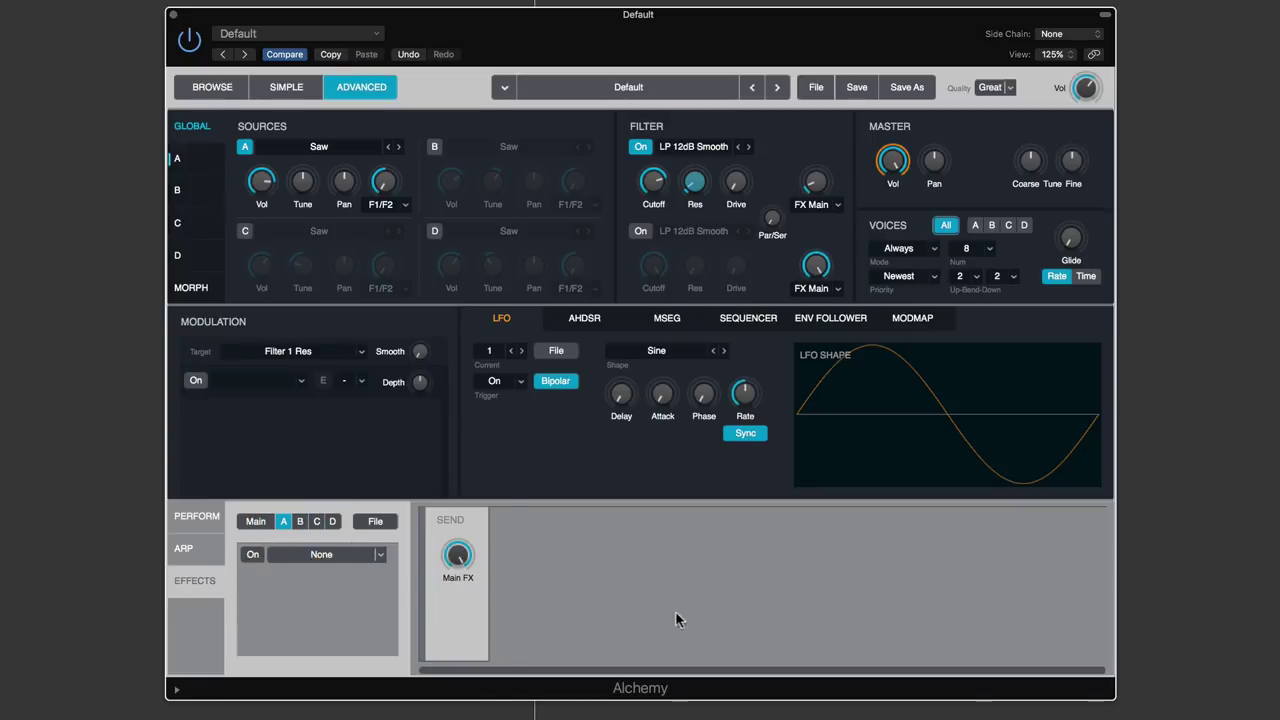
Load a Bass Enhancer into rack A, followed by a Phat Compressor
left_click(380, 557)
mouse_move(303, 553)
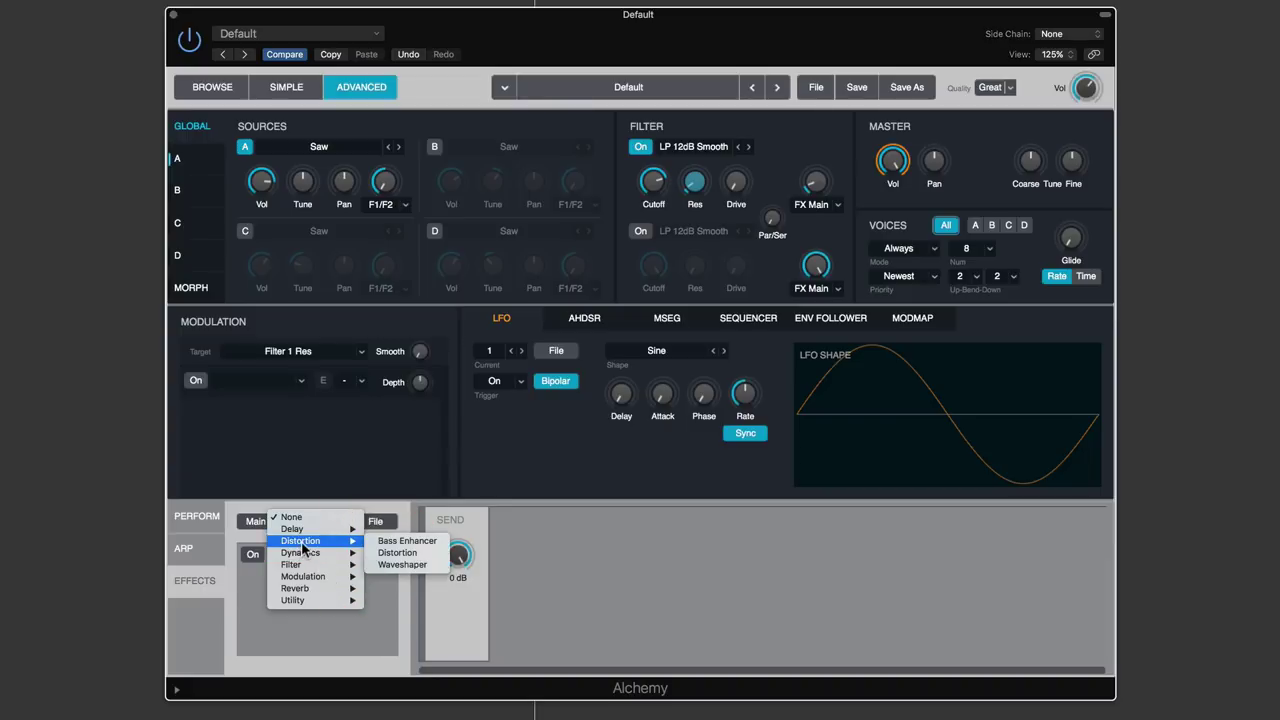
left_click(374, 530)
left_click(350, 577)
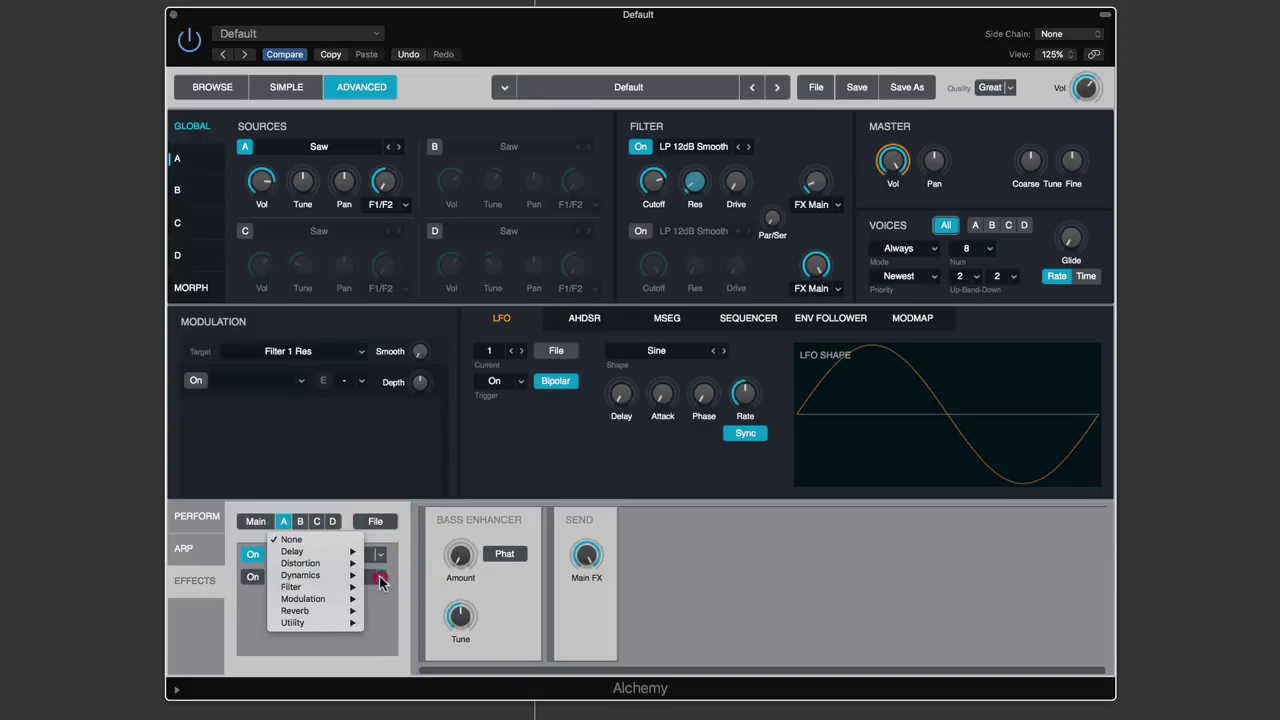
mouse_move(350, 575)
left_click(411, 576)
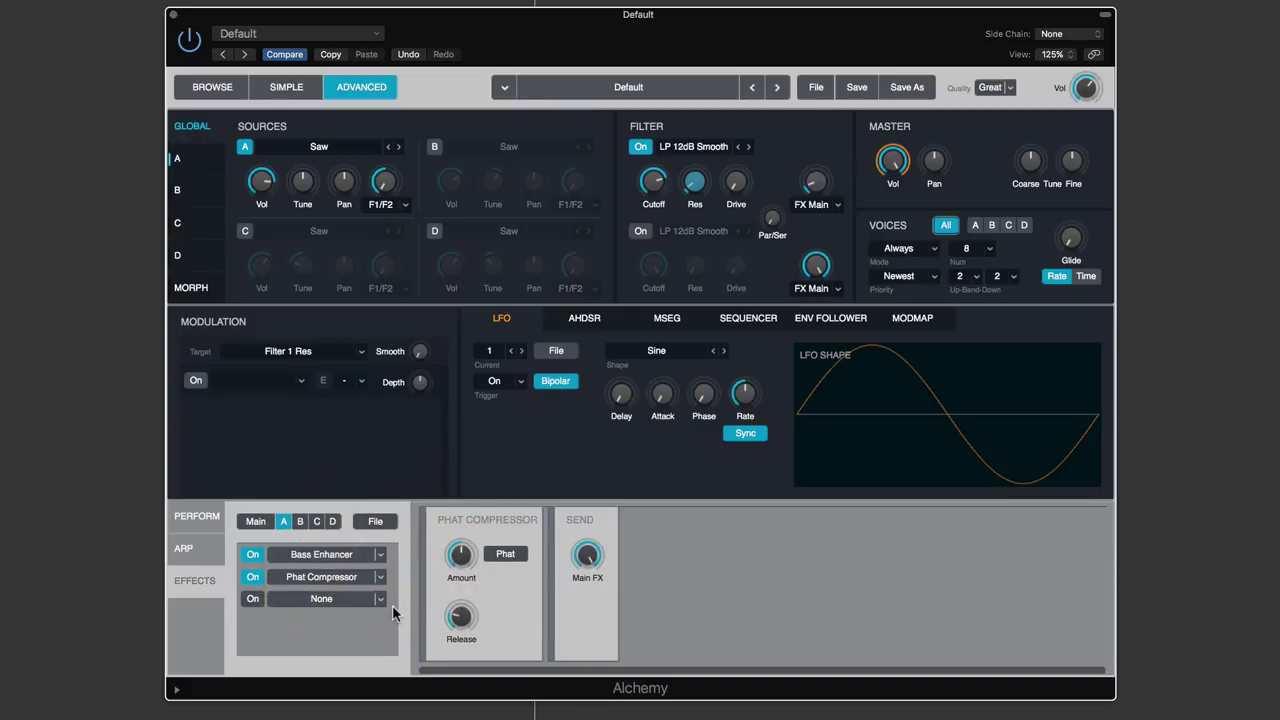
left_click(429, 666)
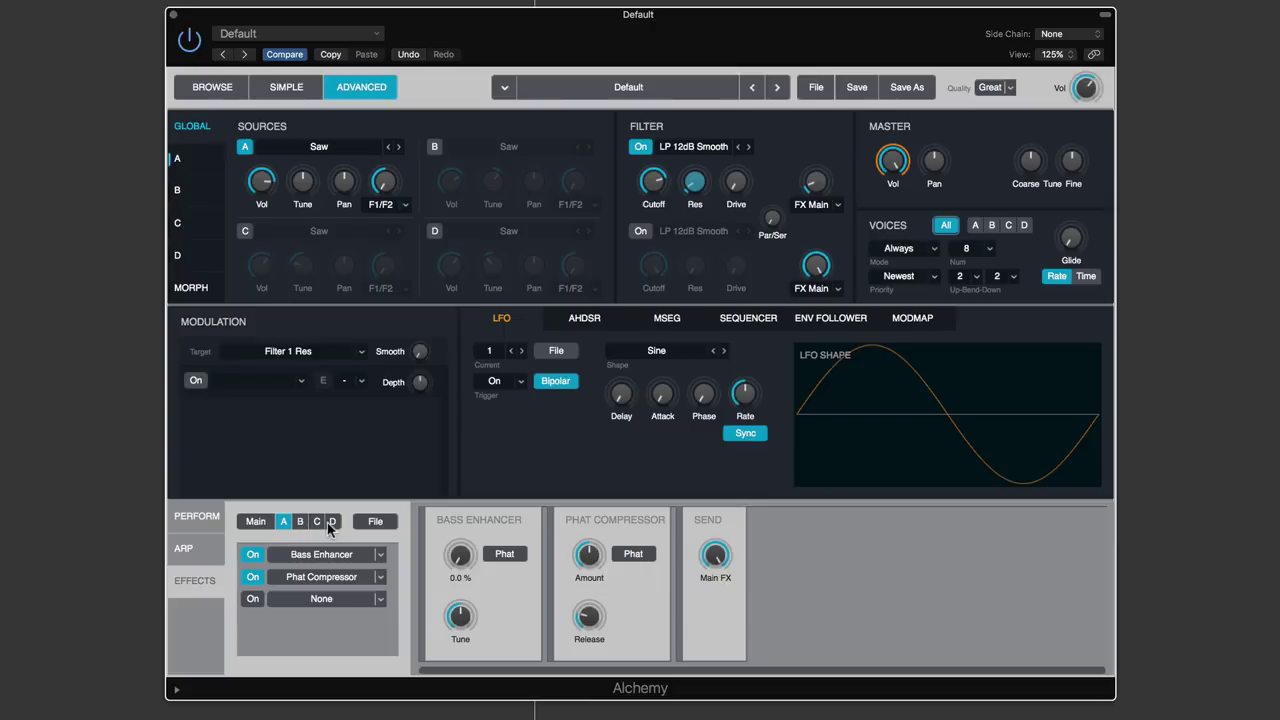
Compare the contents of racks B and Main with rack A
left_click(302, 521)
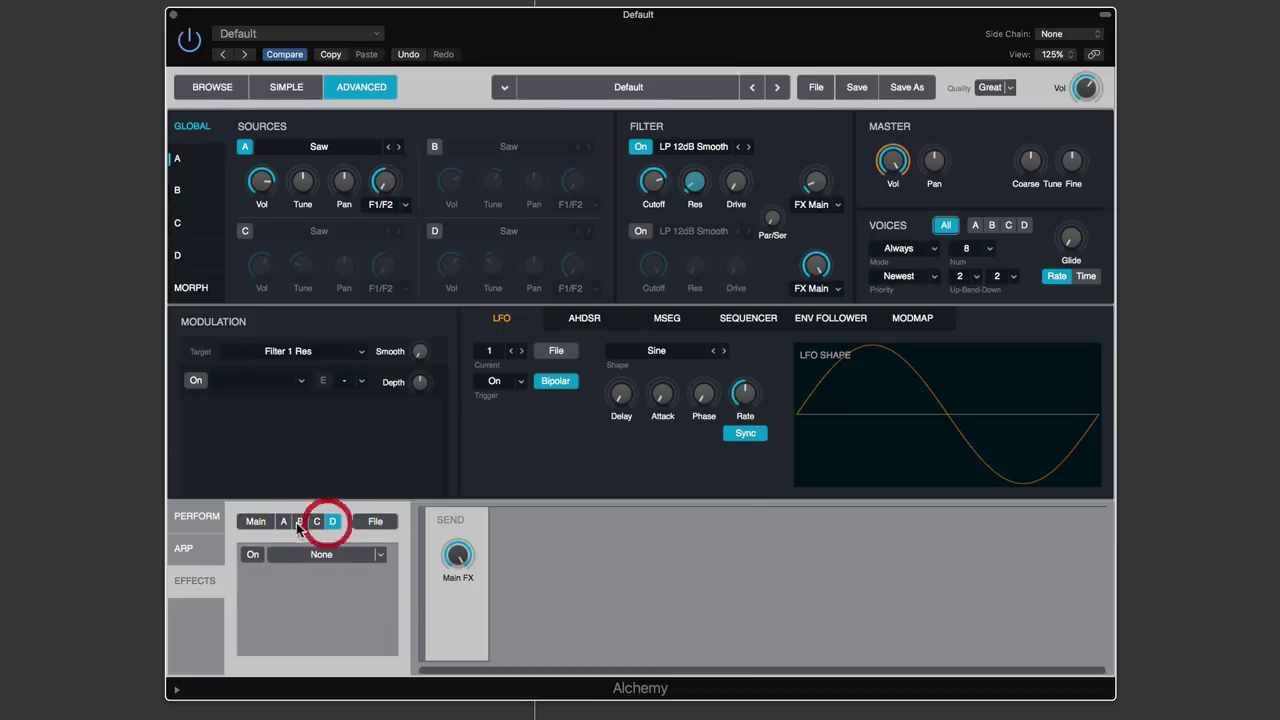
left_click(279, 523)
left_click(257, 521)
left_click(283, 521)
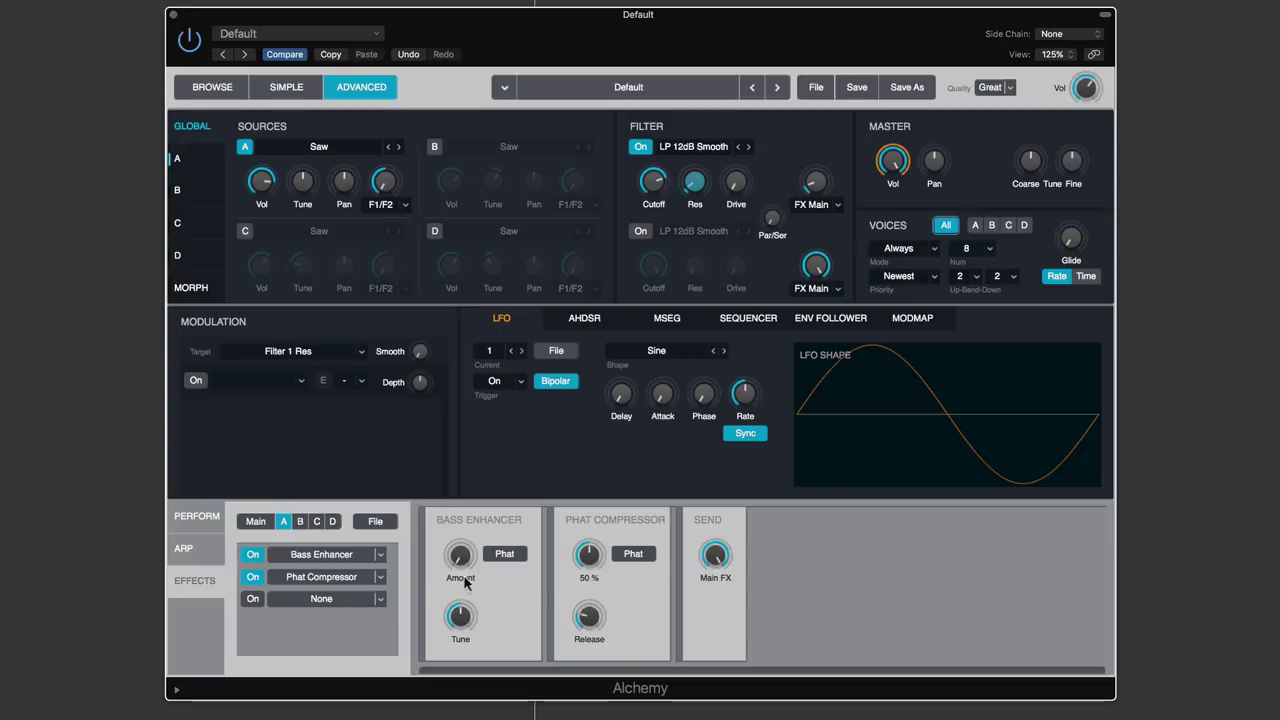
Target rack A's Main FX send for modulation and reset it to 0 dB
left_click(714, 556)
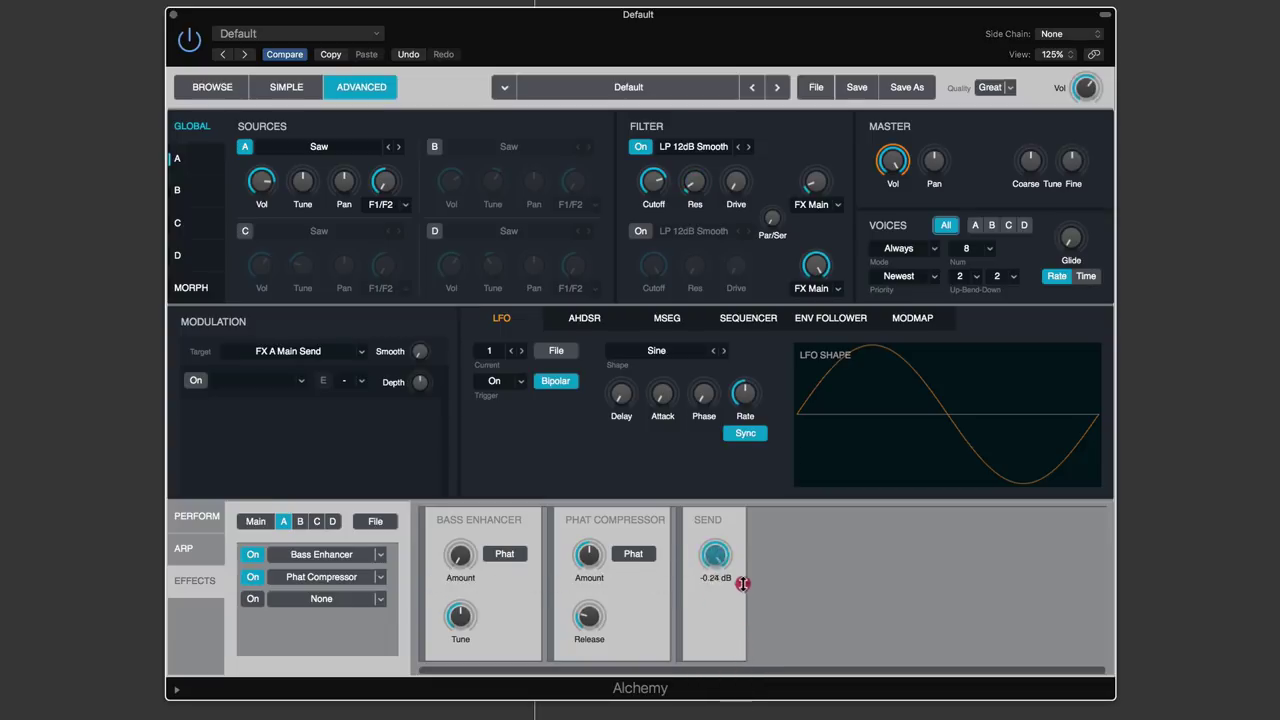
left_click(743, 552)
left_click(256, 521)
left_click(284, 522)
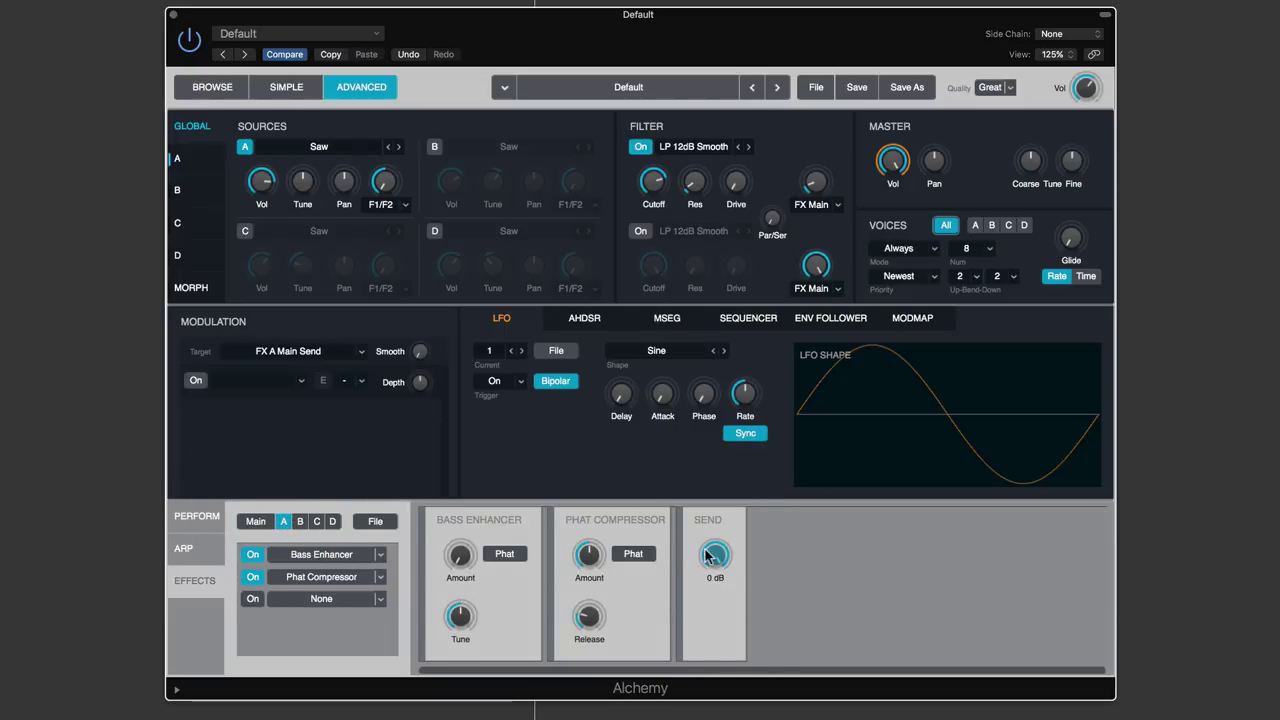
left_click(712, 678)
left_click(388, 524)
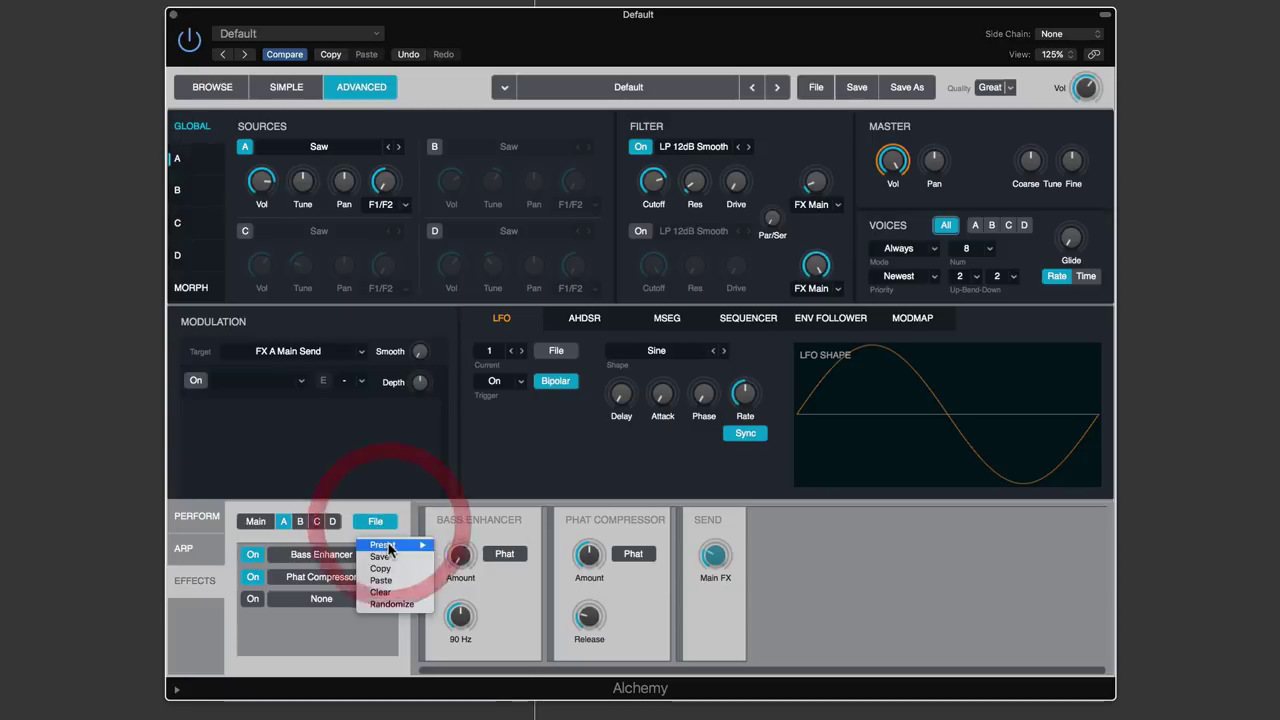
Clear all effects from rack A and load a Delay in their place
left_click(384, 593)
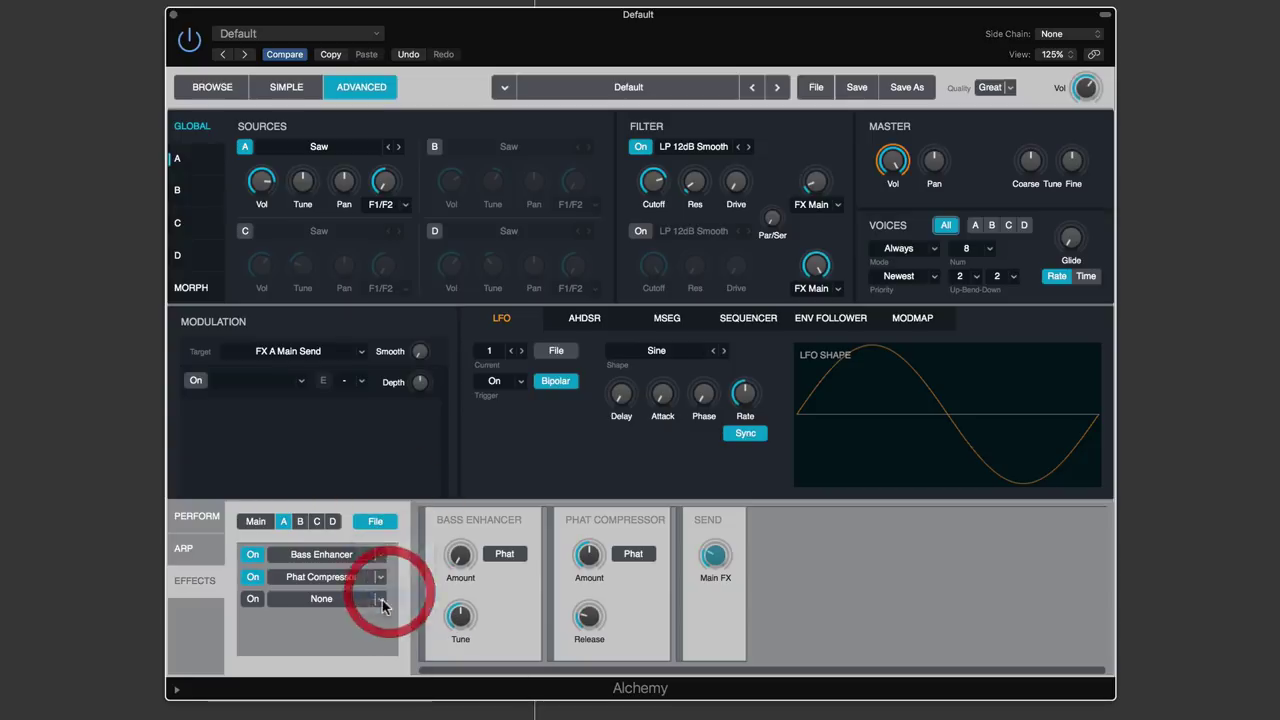
left_click(380, 558)
mouse_move(302, 536)
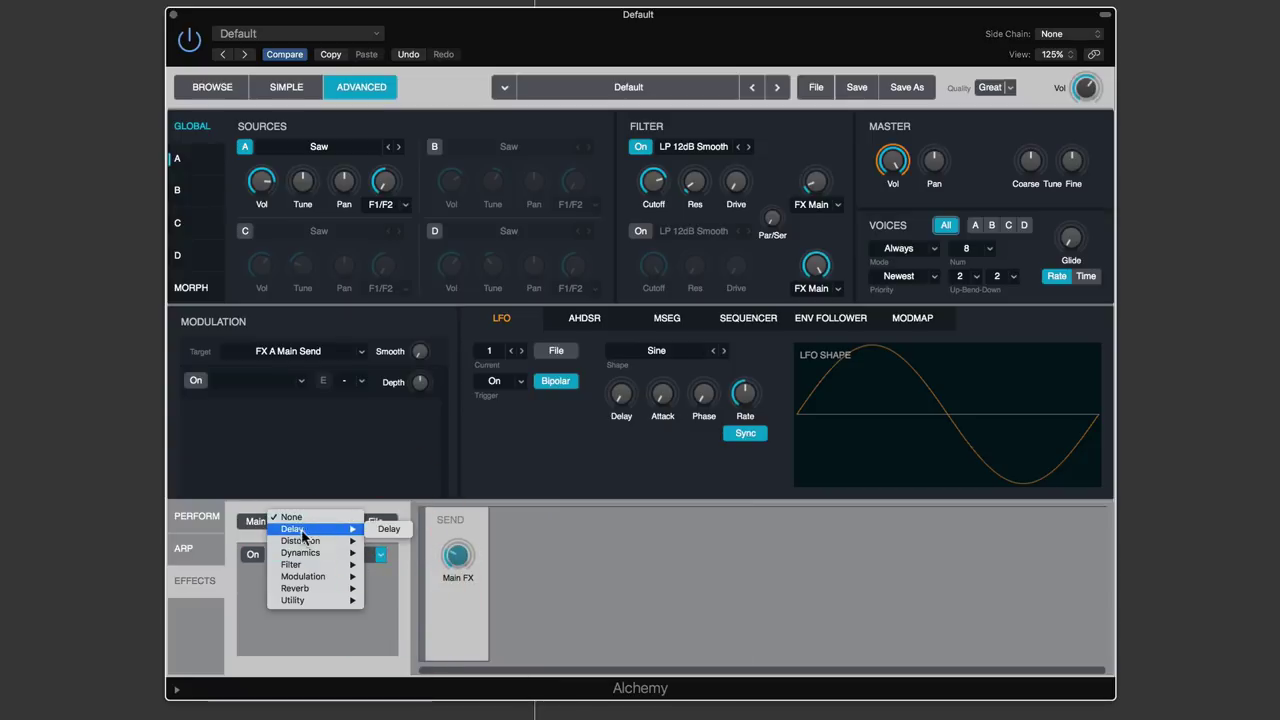
left_click(386, 530)
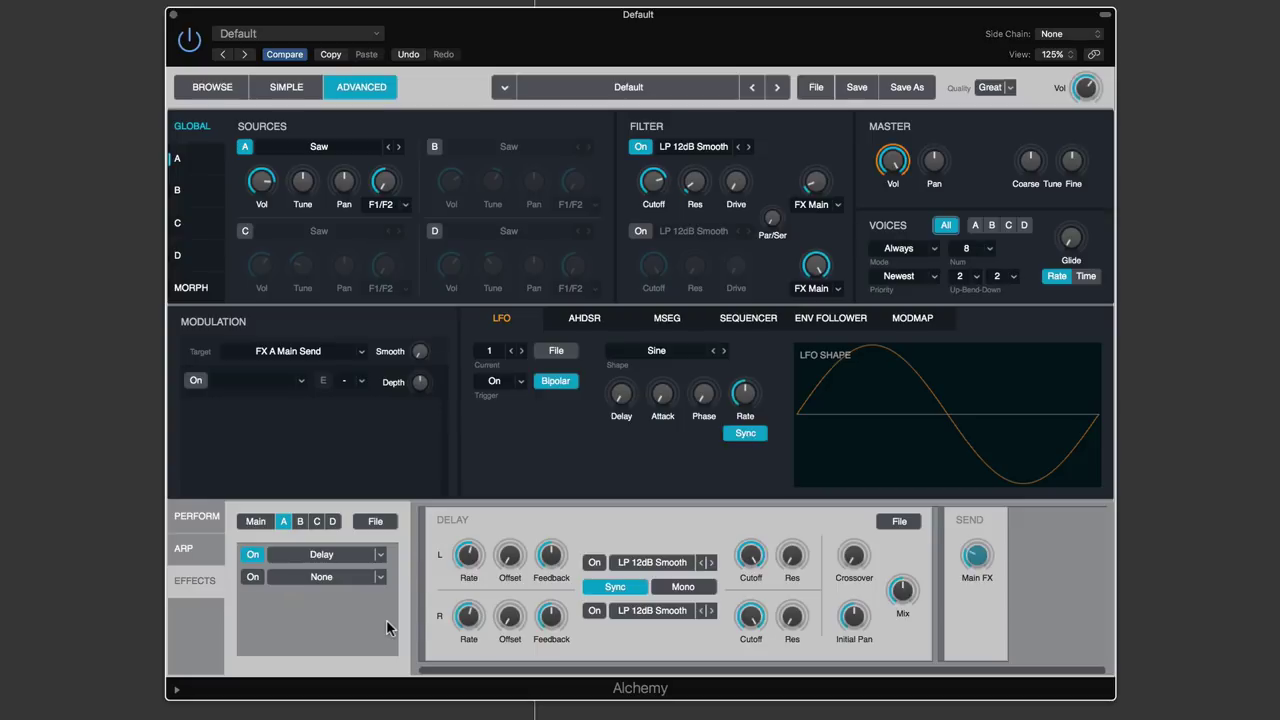
Set the Delay's right rate to 1/8* and select rack A's send level
left_click(551, 558)
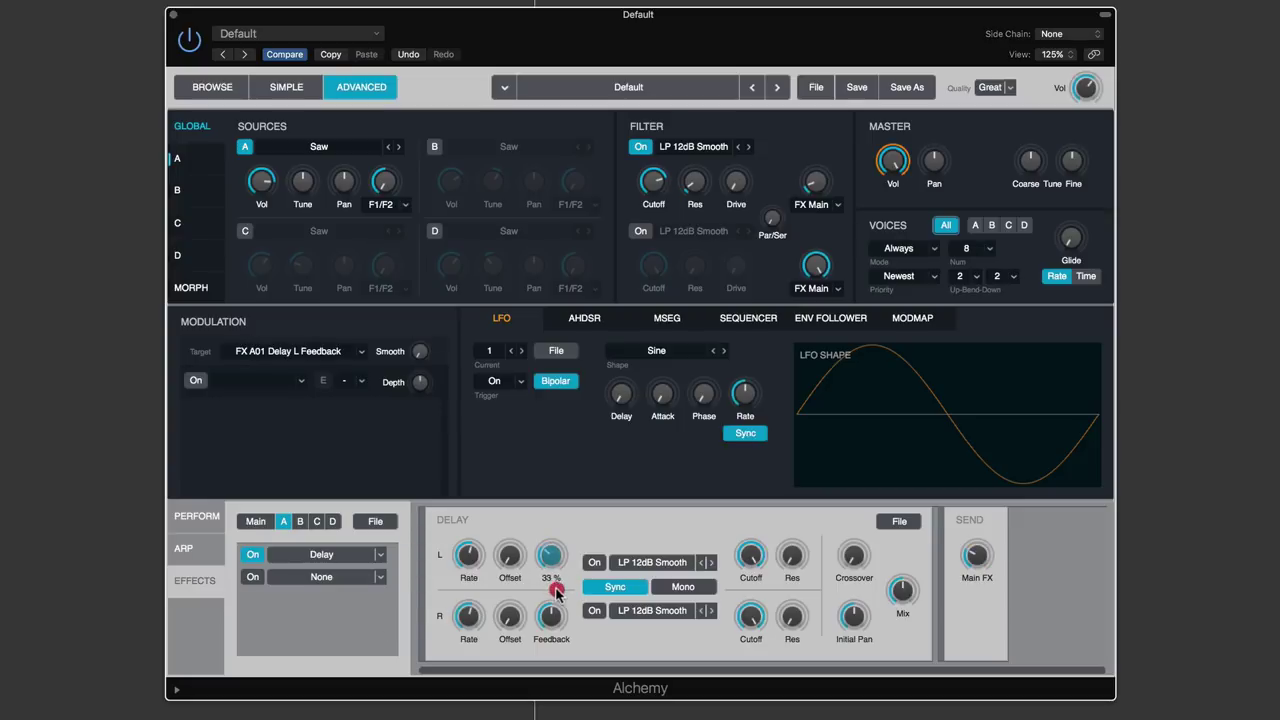
left_click(551, 620)
left_click(470, 556)
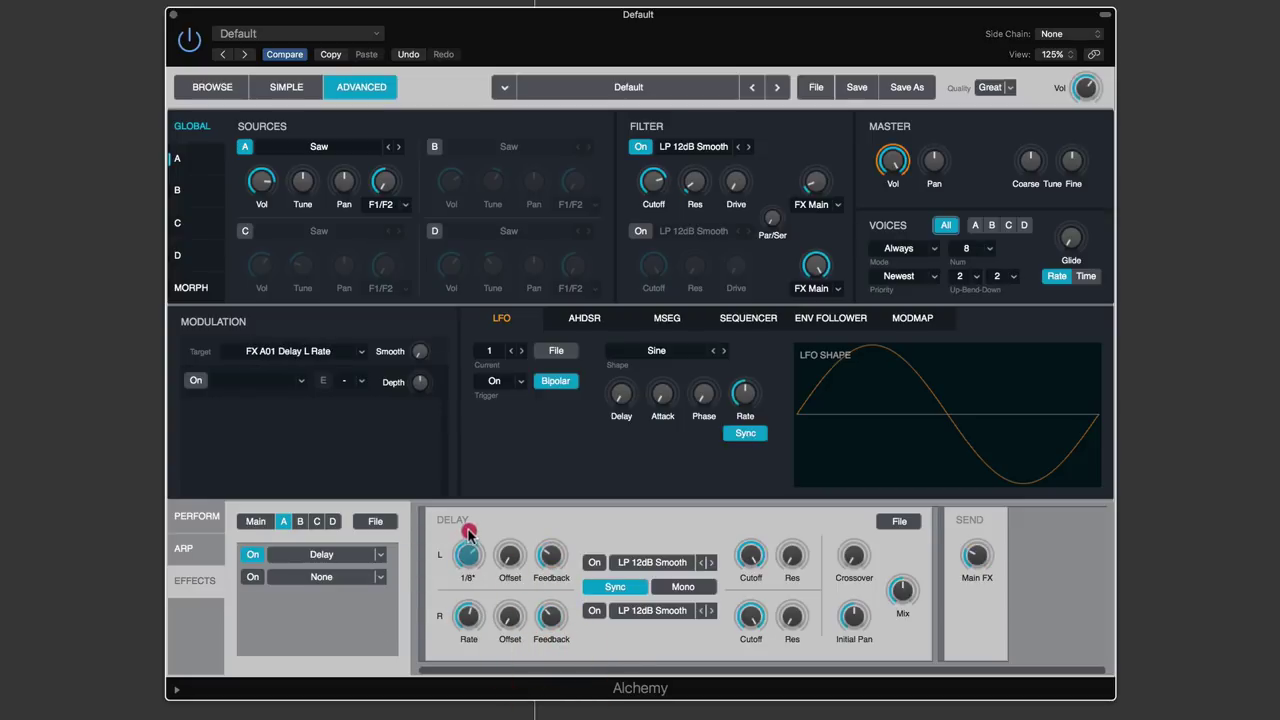
left_click(472, 614)
left_click_drag(472, 614, 473, 599)
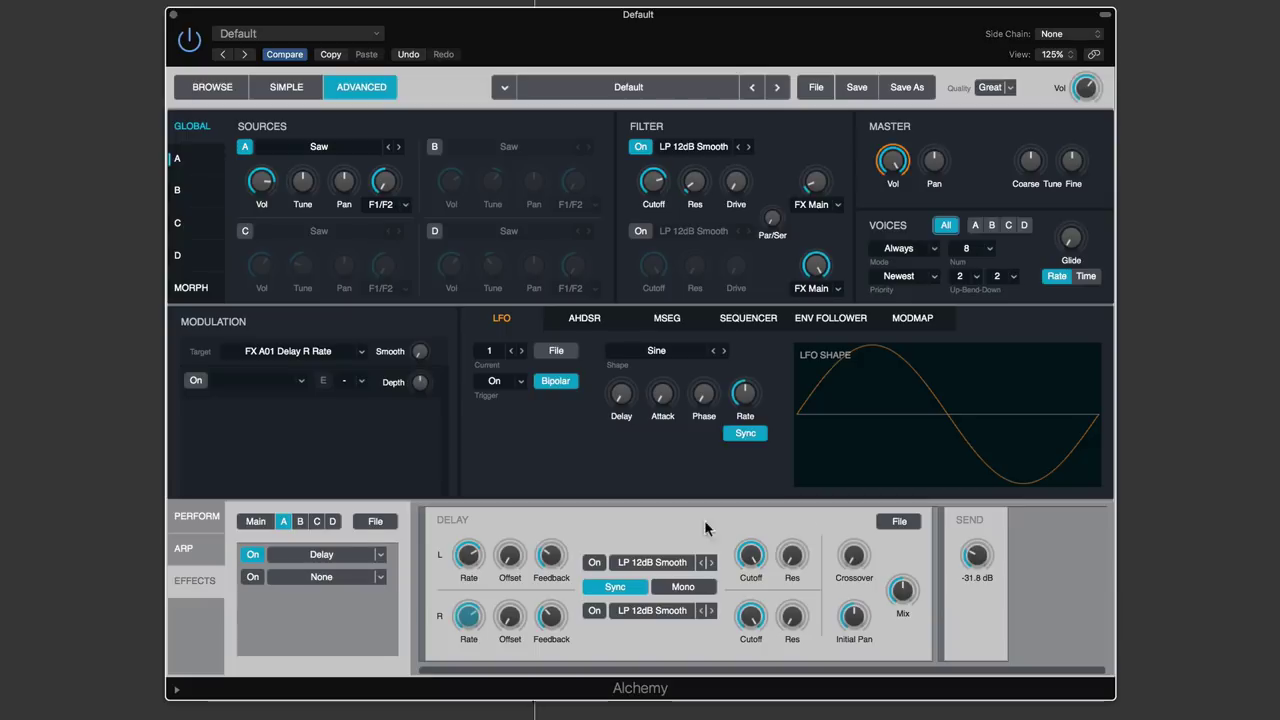
left_click(980, 565)
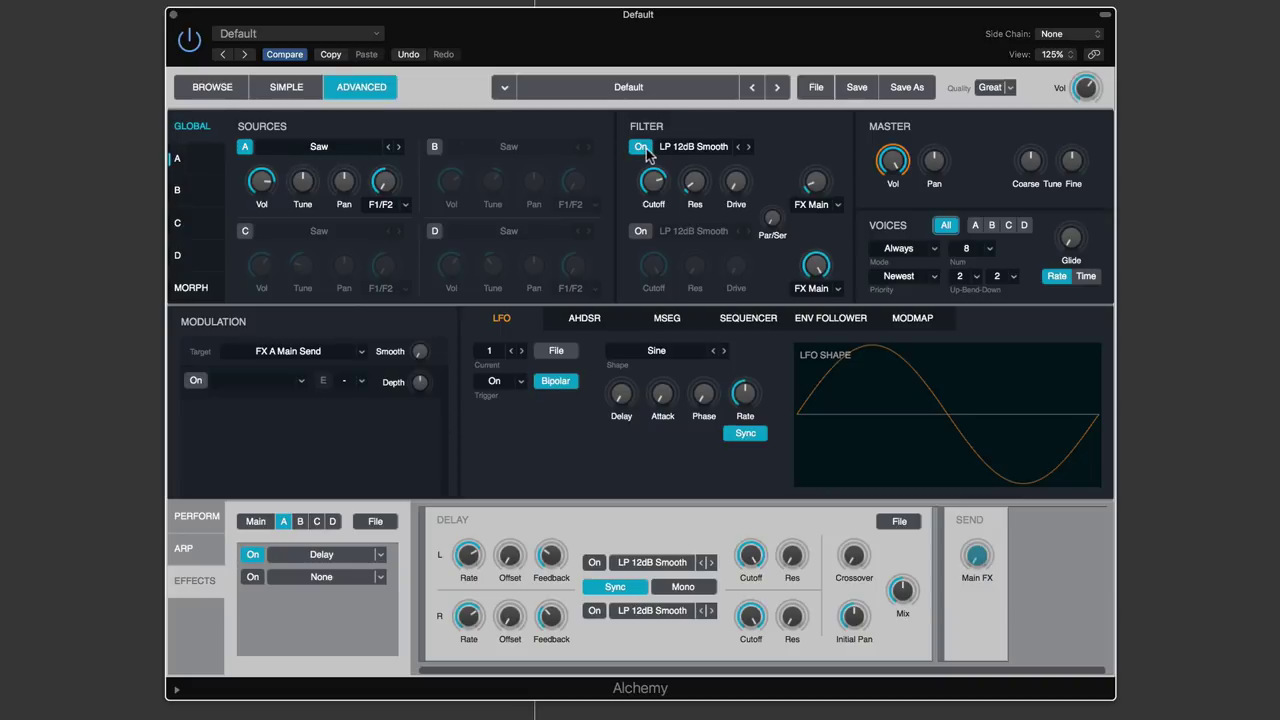
Keep Filter 1 on FX Main and turn up its effects send level
left_click(388, 181)
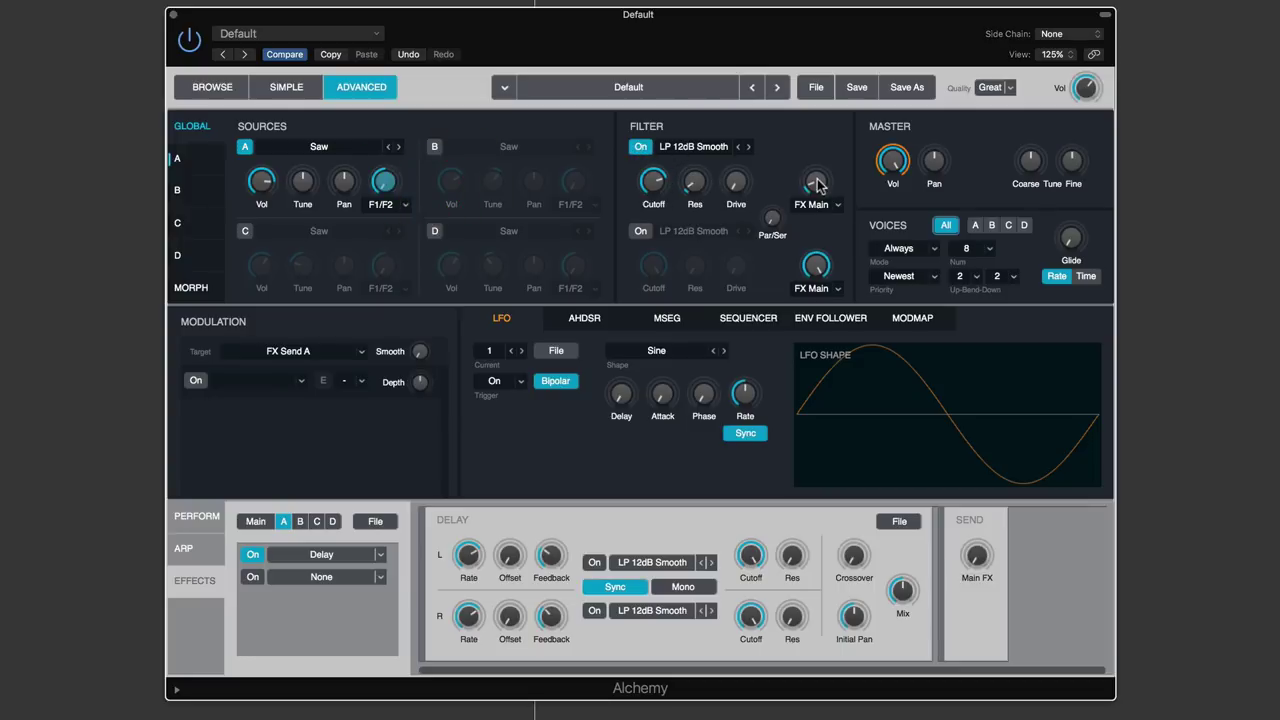
left_click(838, 205)
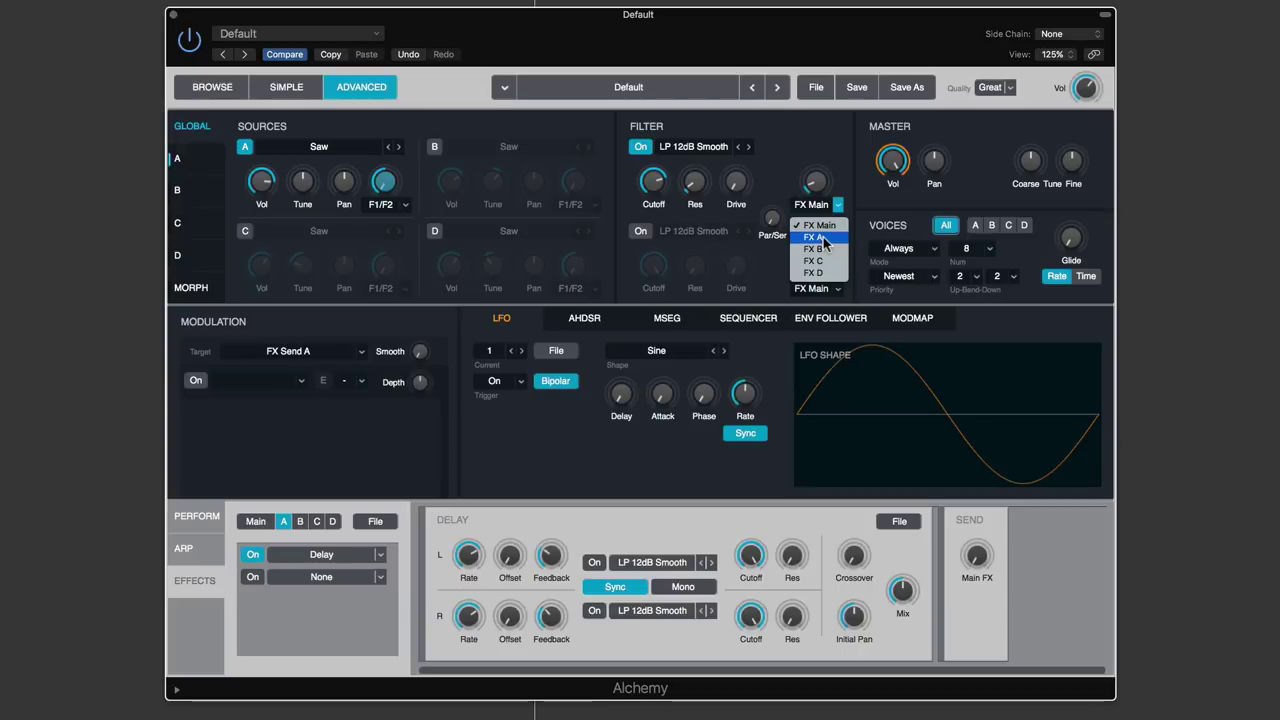
left_click(838, 195)
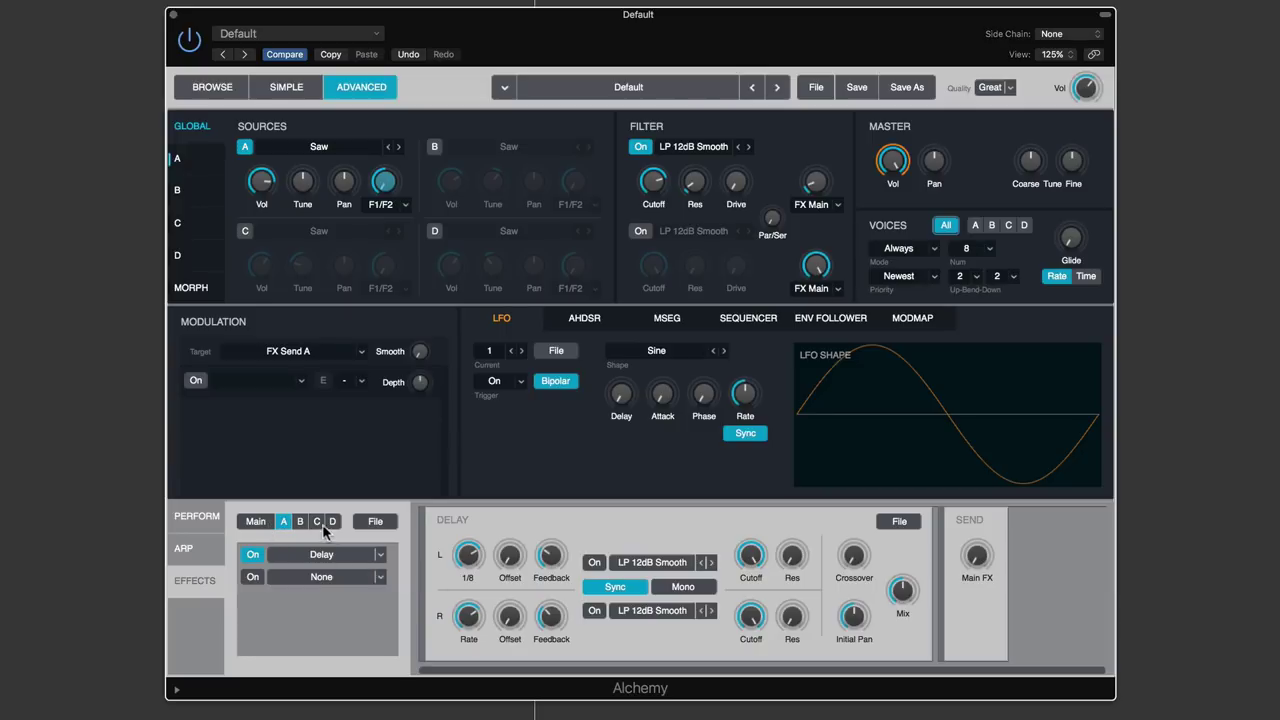
left_click_drag(815, 184, 773, 127)
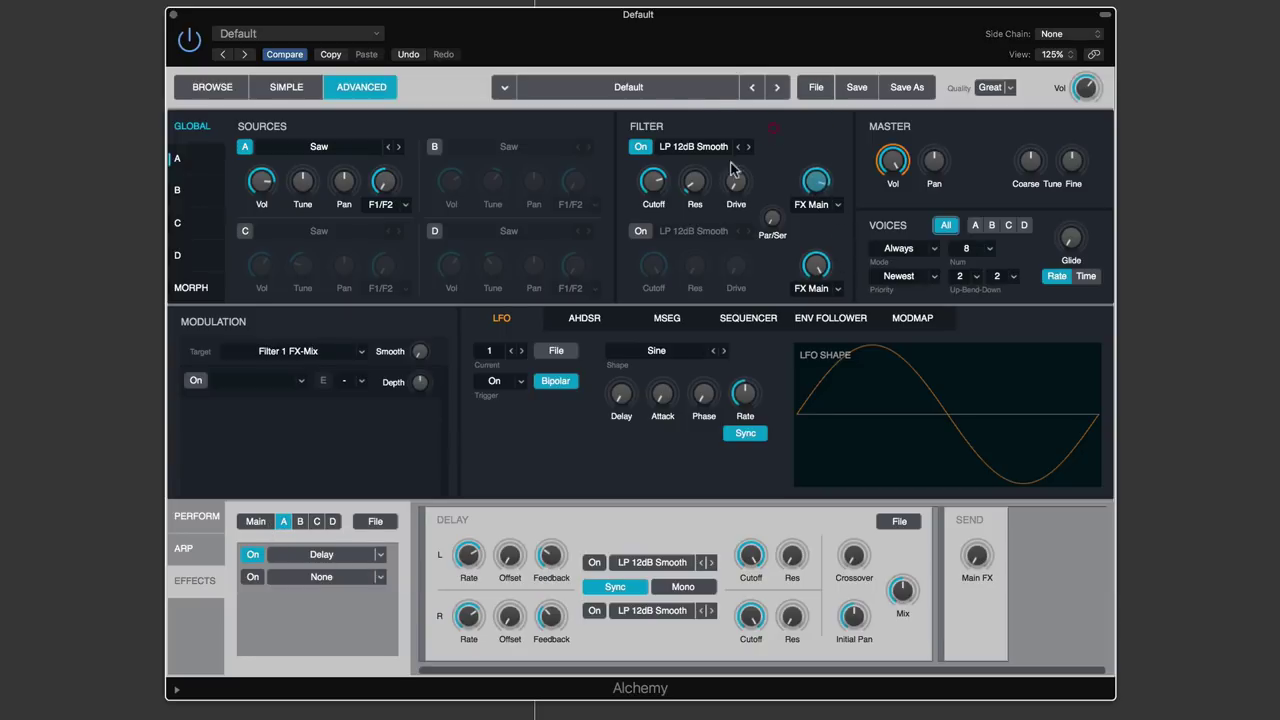
Switch on Filter 2, leaving both filters on FX Main and source A routed to F1/F2
left_click(640, 233)
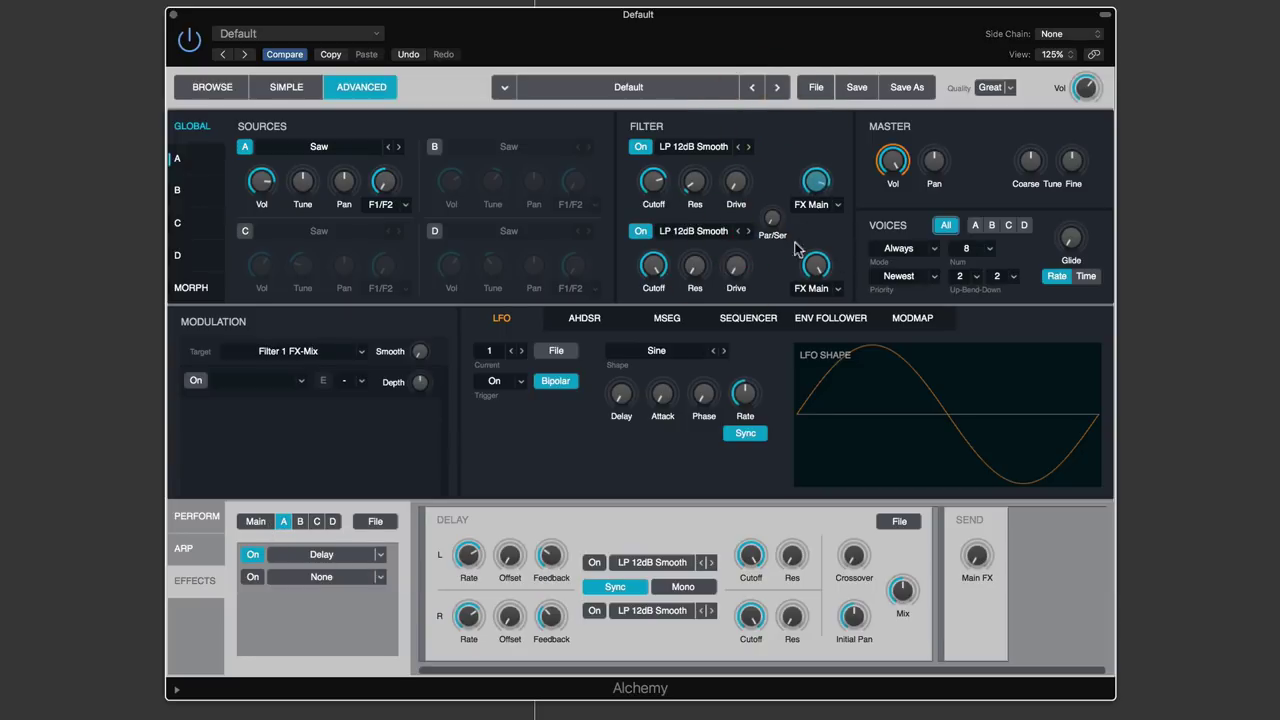
left_click(836, 289)
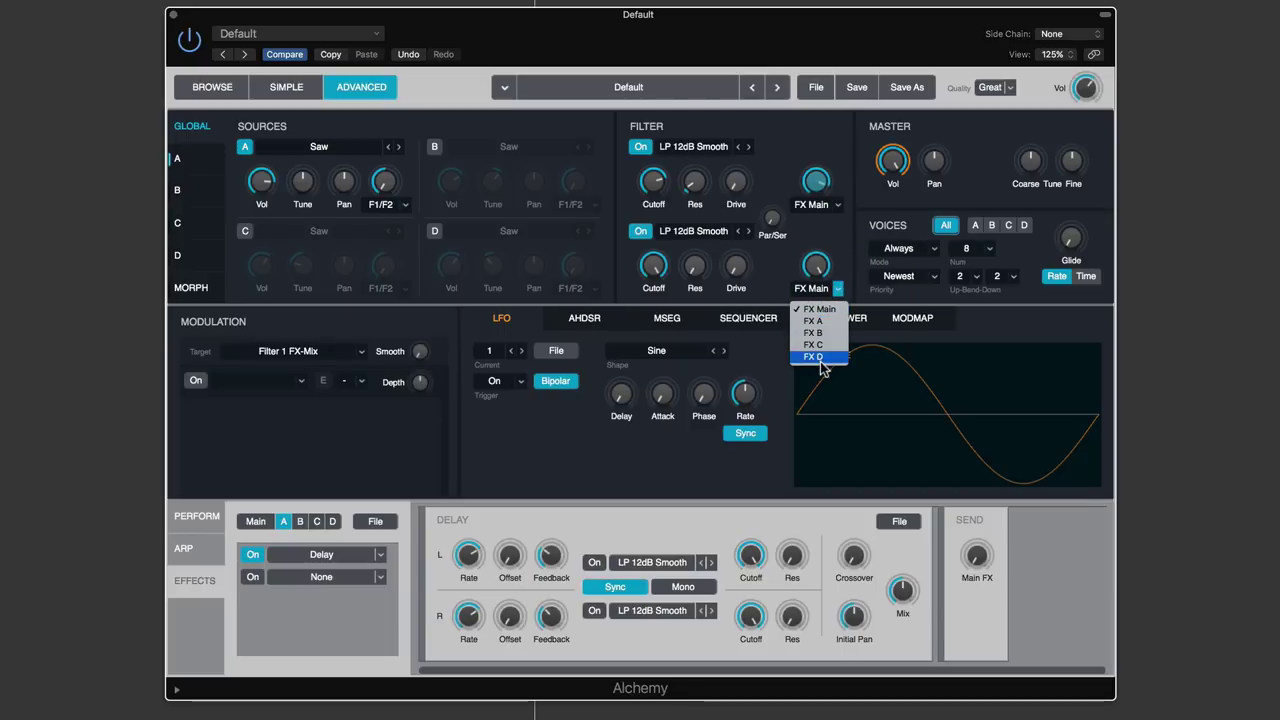
left_click(842, 212)
left_click(840, 204)
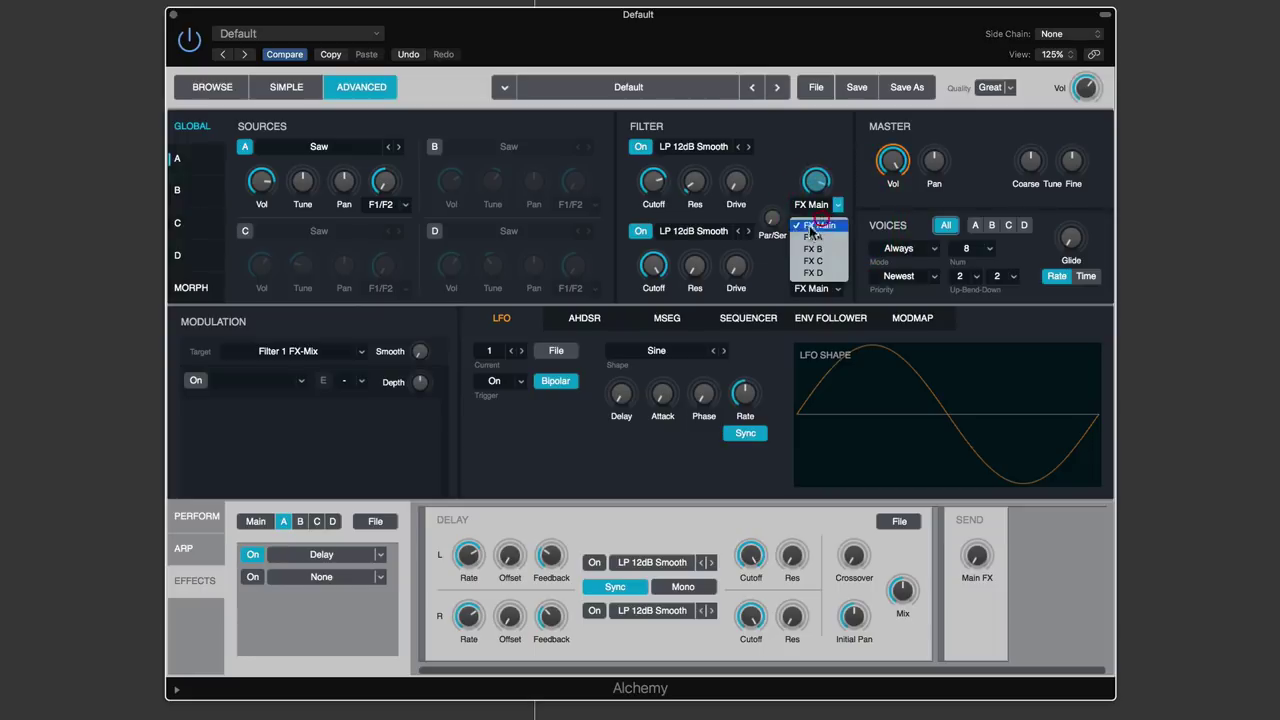
left_click(838, 203)
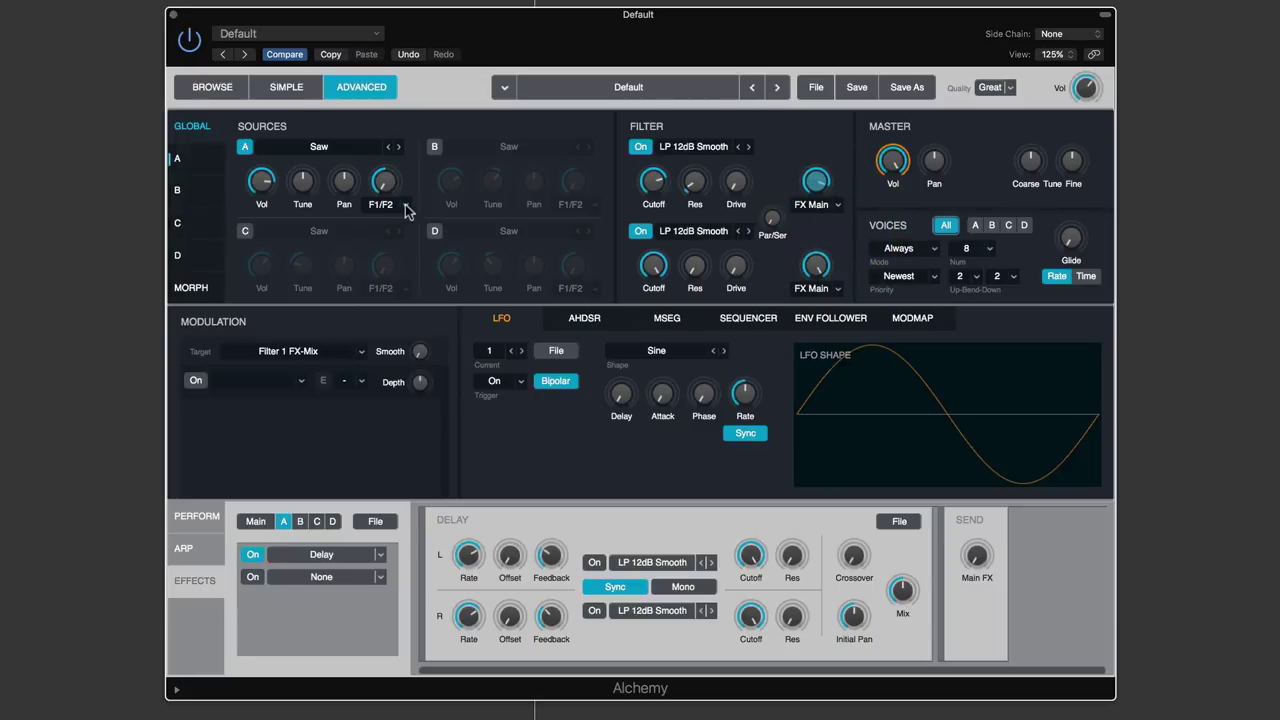
left_click(405, 205)
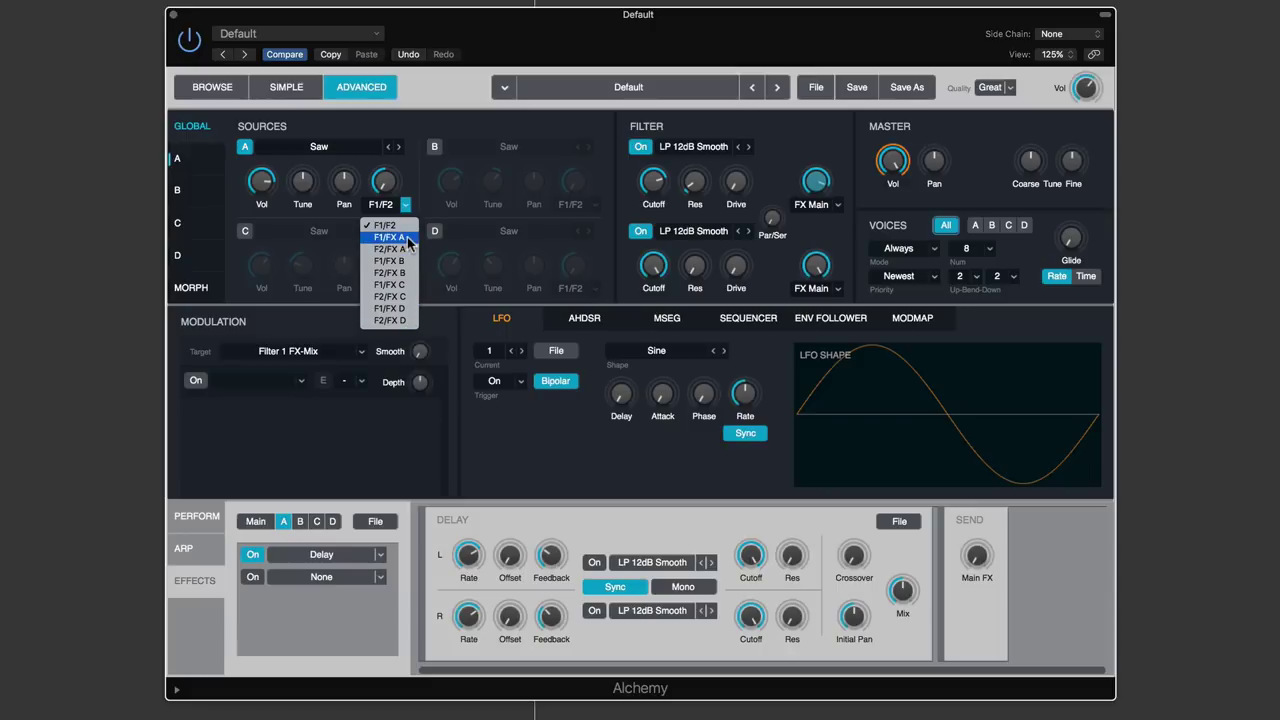
left_click(387, 177)
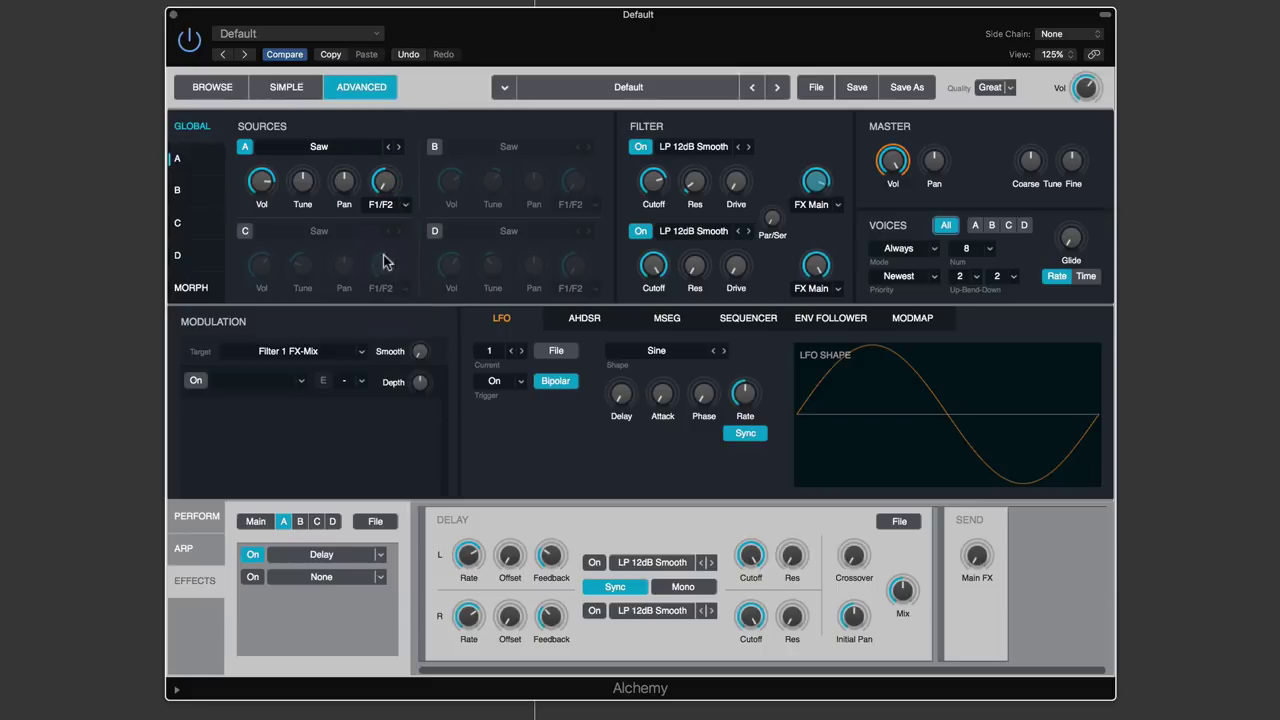
Show the performance pads and knobs, then return to the effects rack view
mouse_move(650, 283)
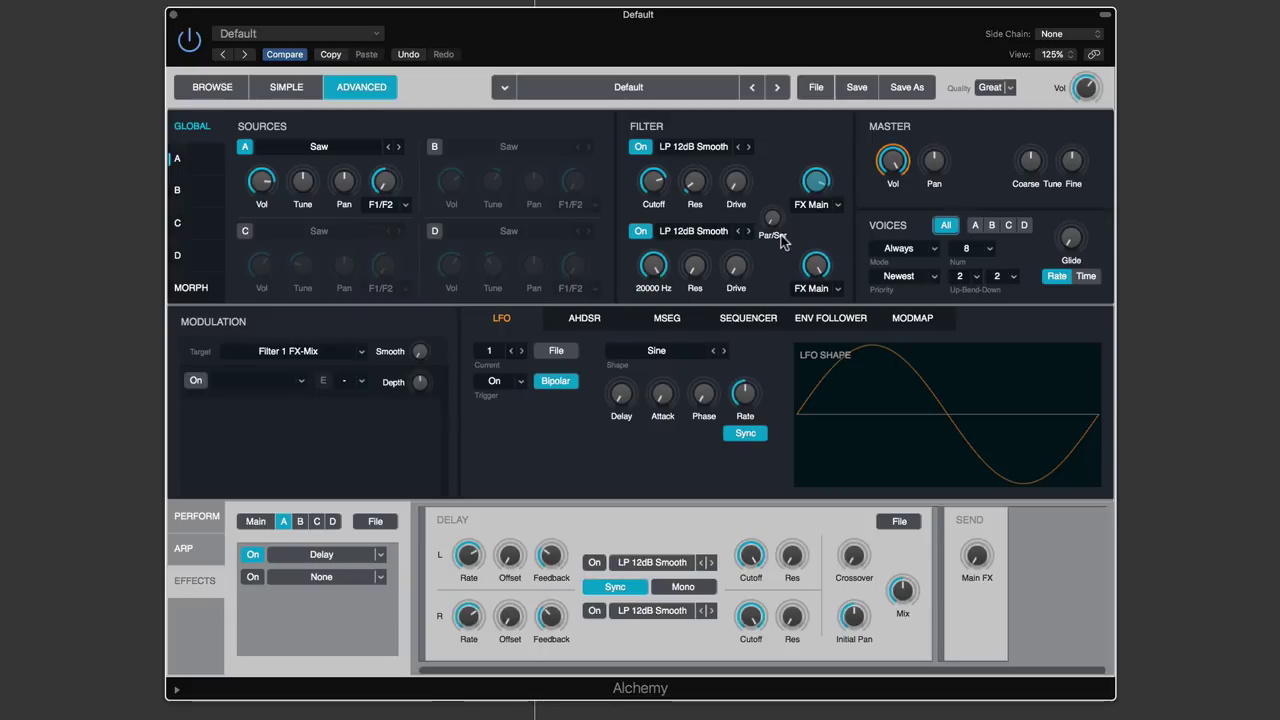
mouse_move(773, 236)
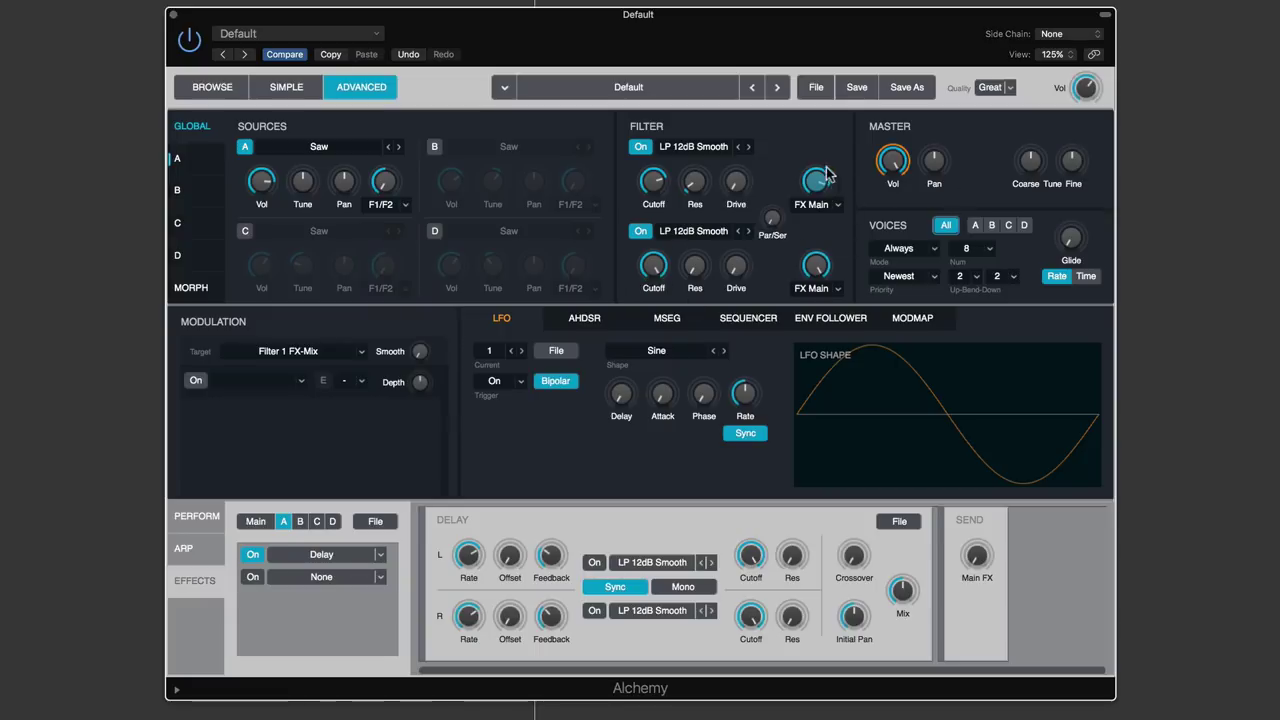
left_click(183, 518)
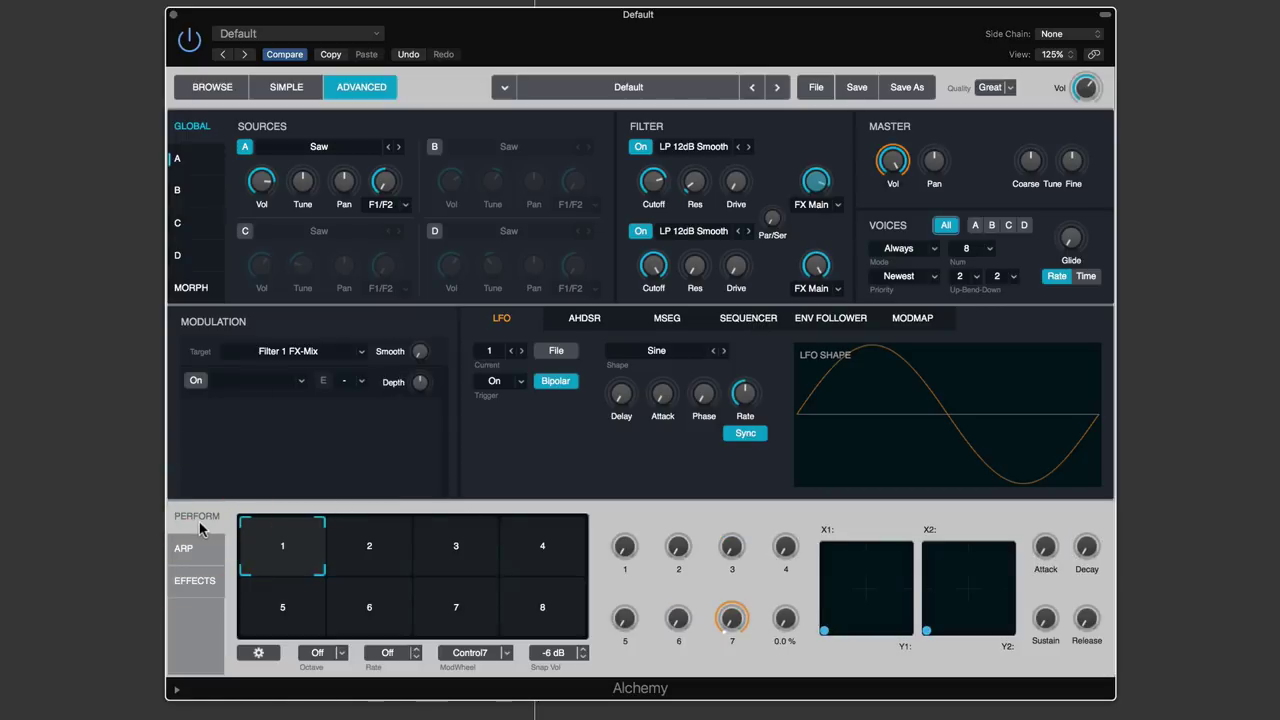
left_click(195, 581)
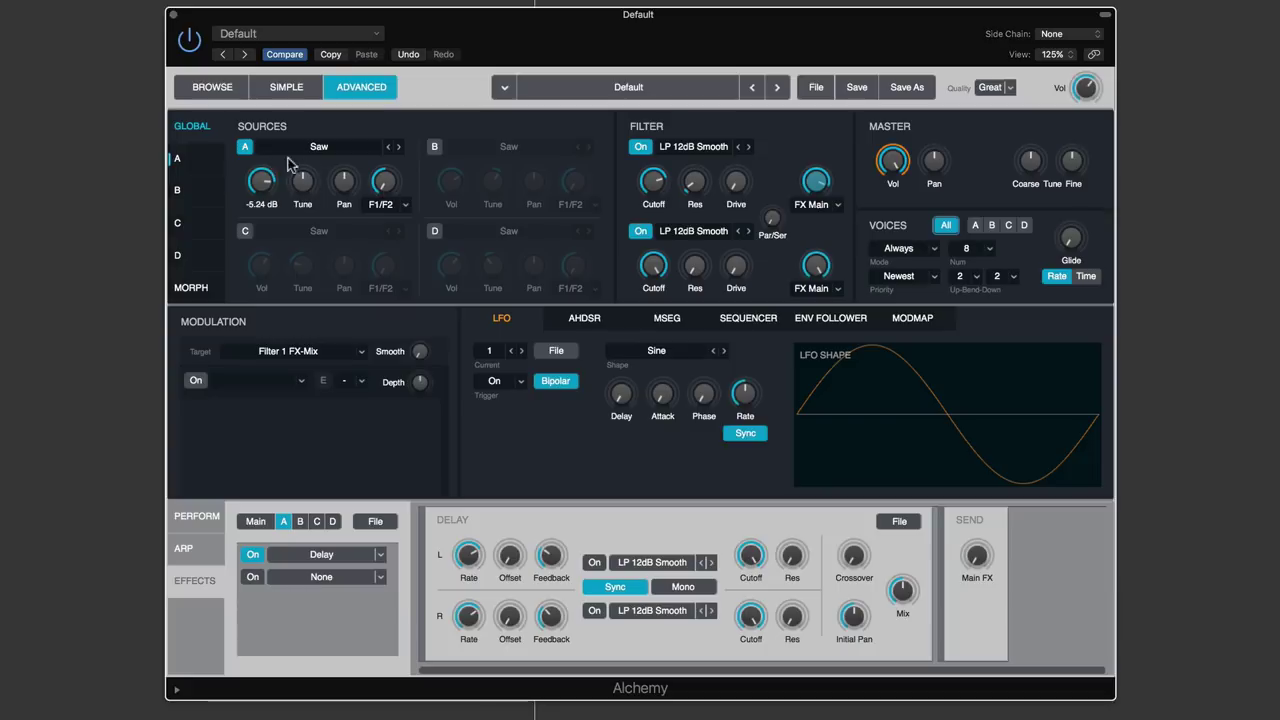
Route Filter 1's effects send to rack A
left_click(837, 204)
left_click(820, 238)
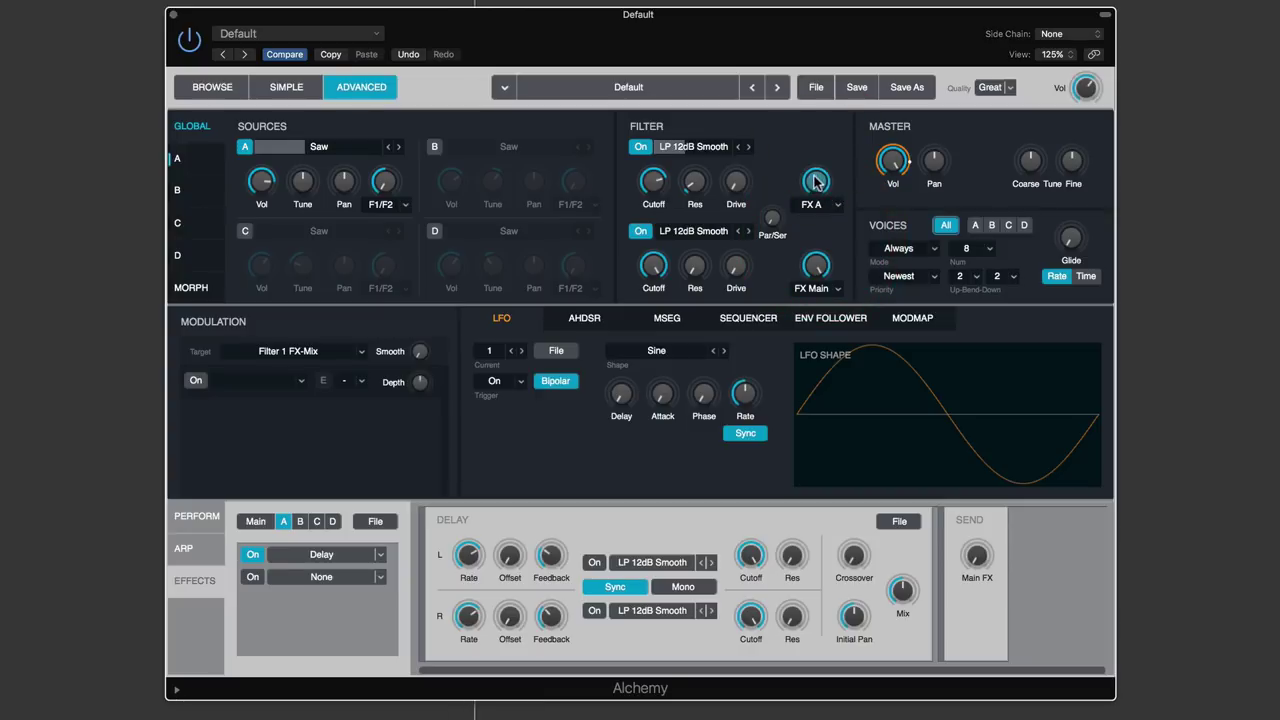
left_click(840, 369)
left_click(815, 172)
Load a Classic Reverb into the Main rack and target its Mix for modulation
left_click(256, 521)
left_click(377, 558)
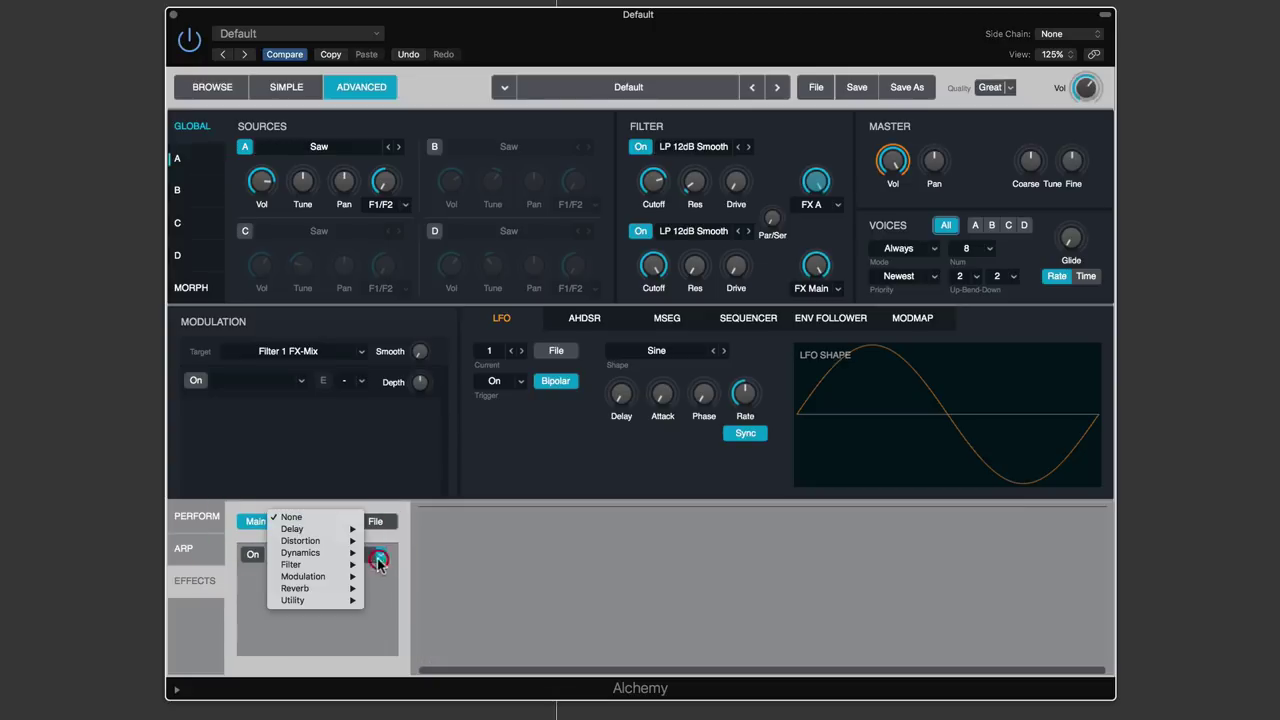
mouse_move(300, 588)
left_click(407, 601)
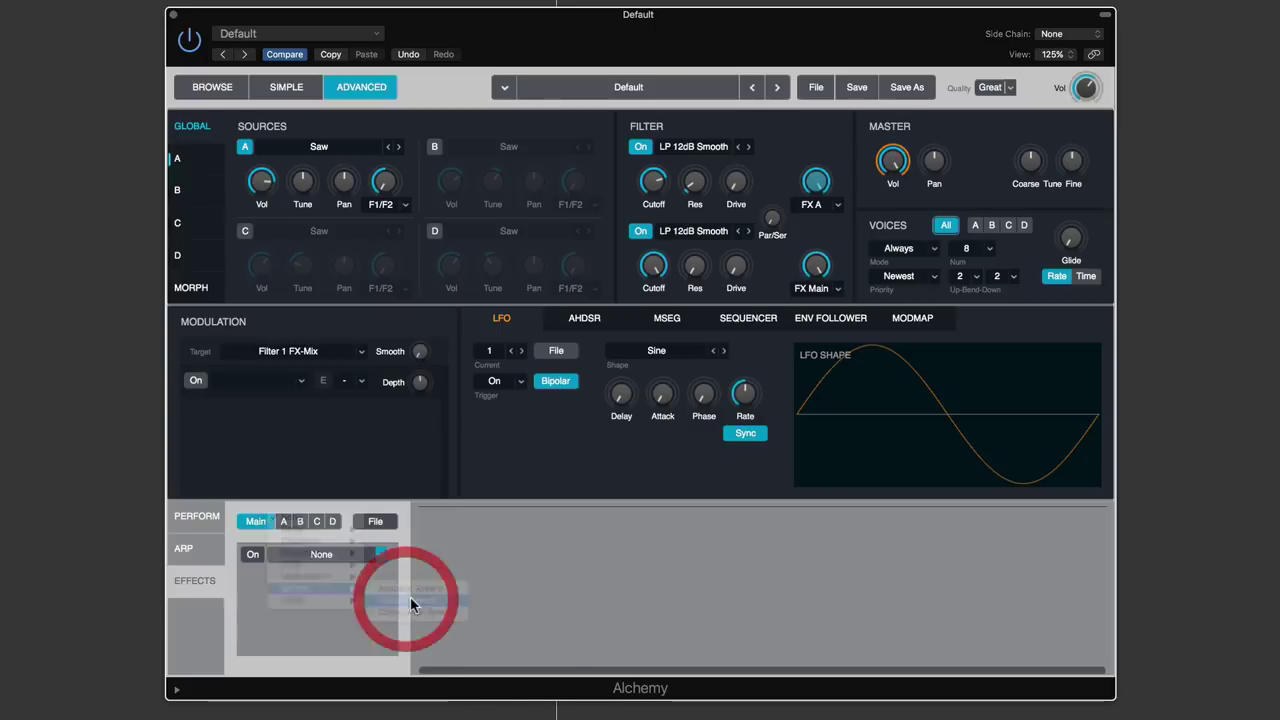
left_click(538, 608)
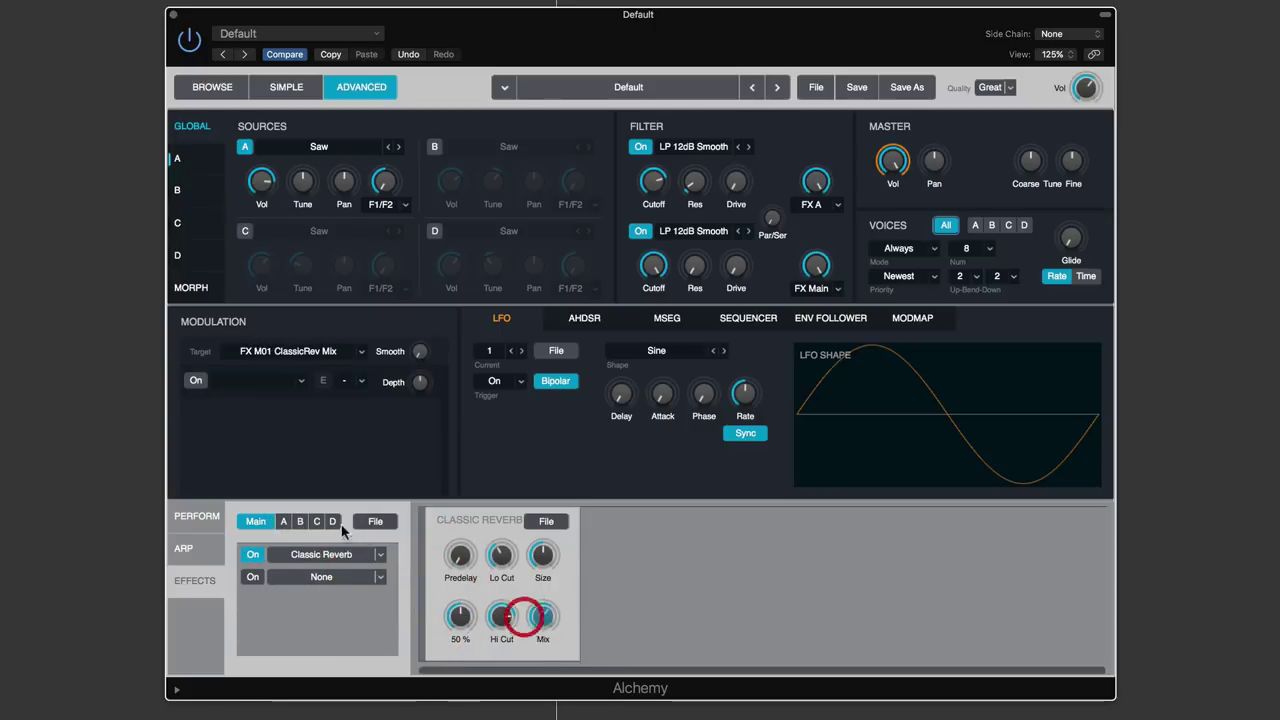
Raise rack A's send into the Main rack, then retarget the reverb Mix for modulation
left_click(283, 521)
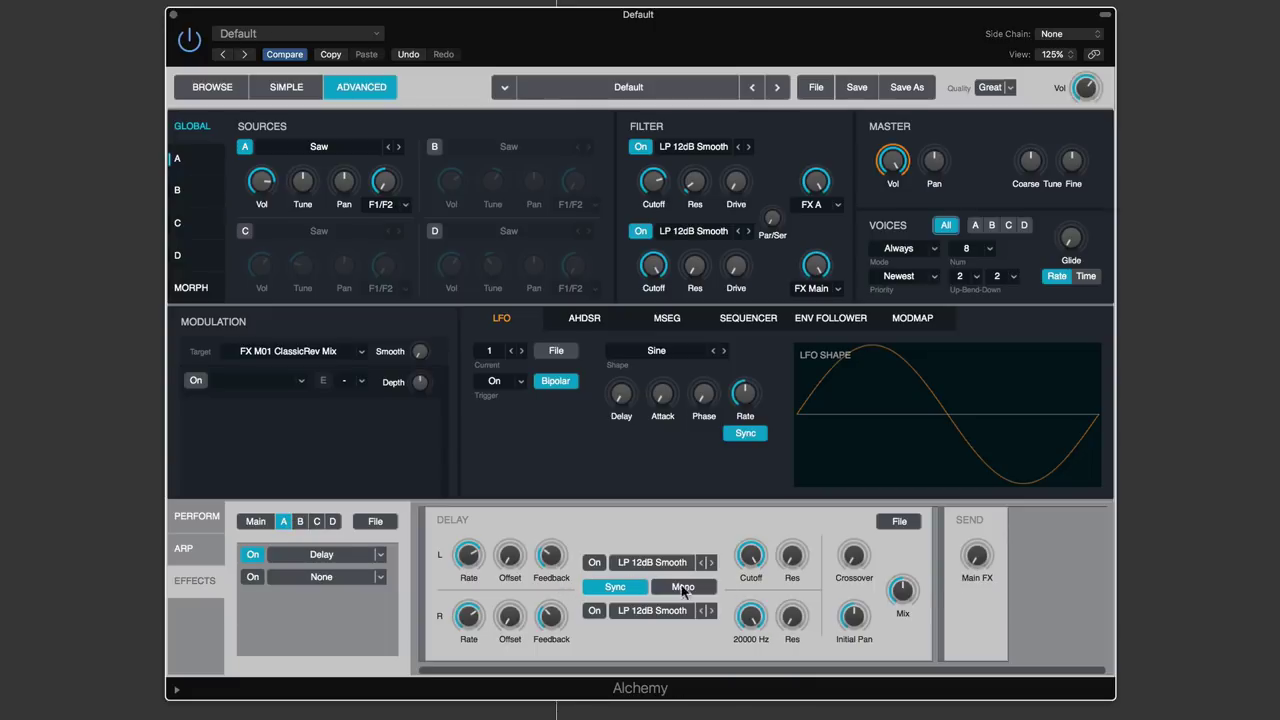
left_click_drag(980, 562, 972, 480)
left_click(256, 521)
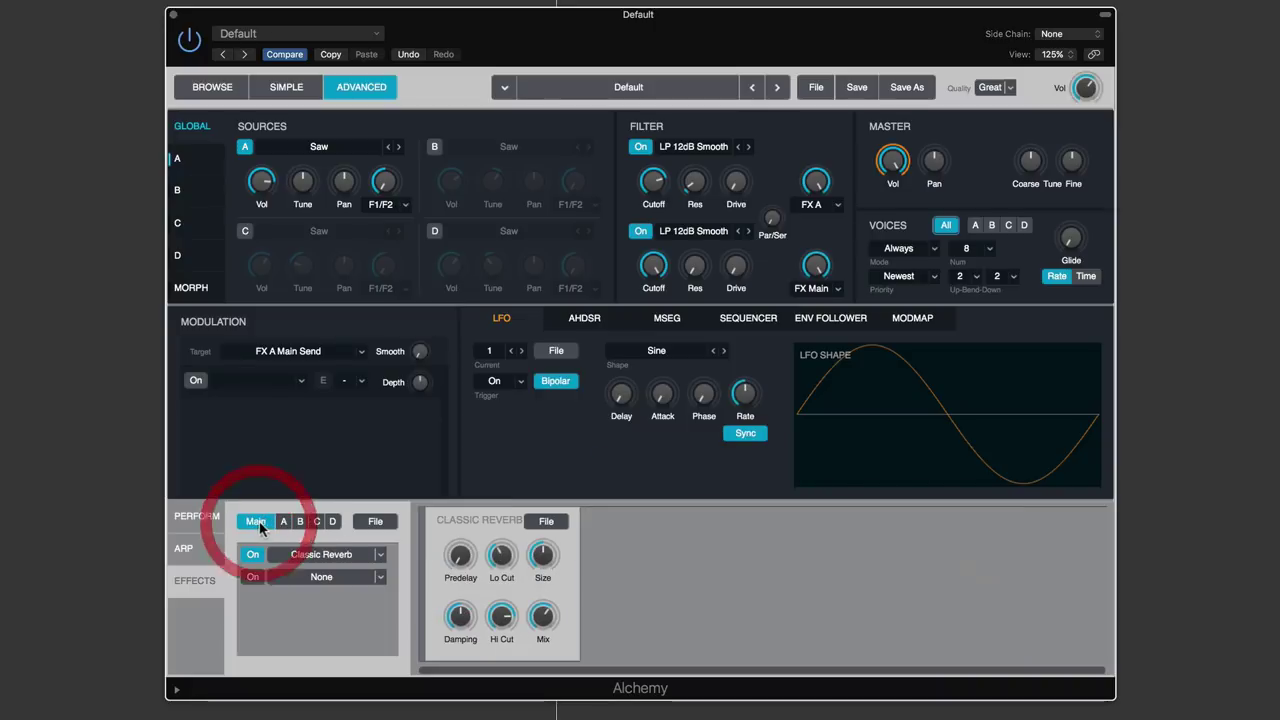
left_click(284, 521)
mouse_move(977, 571)
left_mouse_down()
mouse_move(986, 650)
mouse_move(957, 387)
mouse_move(957, 371)
mouse_move(977, 560)
mouse_move(968, 329)
mouse_move(980, 555)
left_mouse_up()
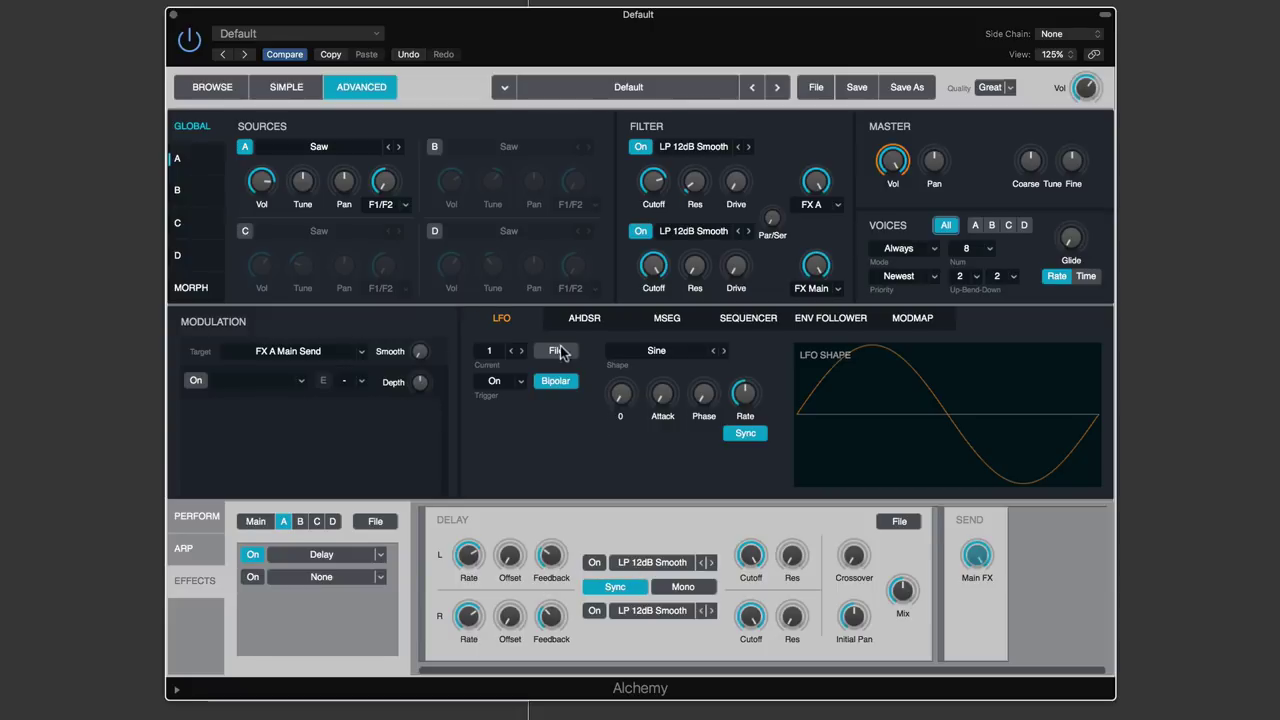
left_click(255, 521)
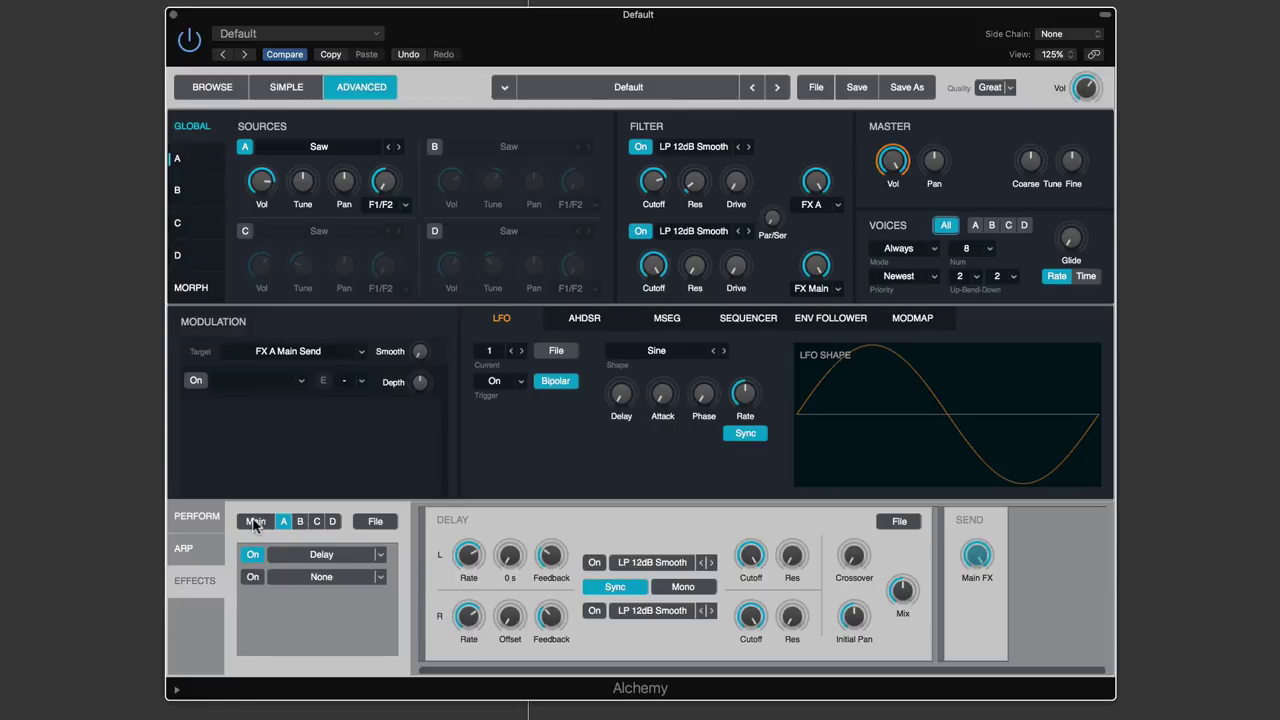
left_click(540, 617)
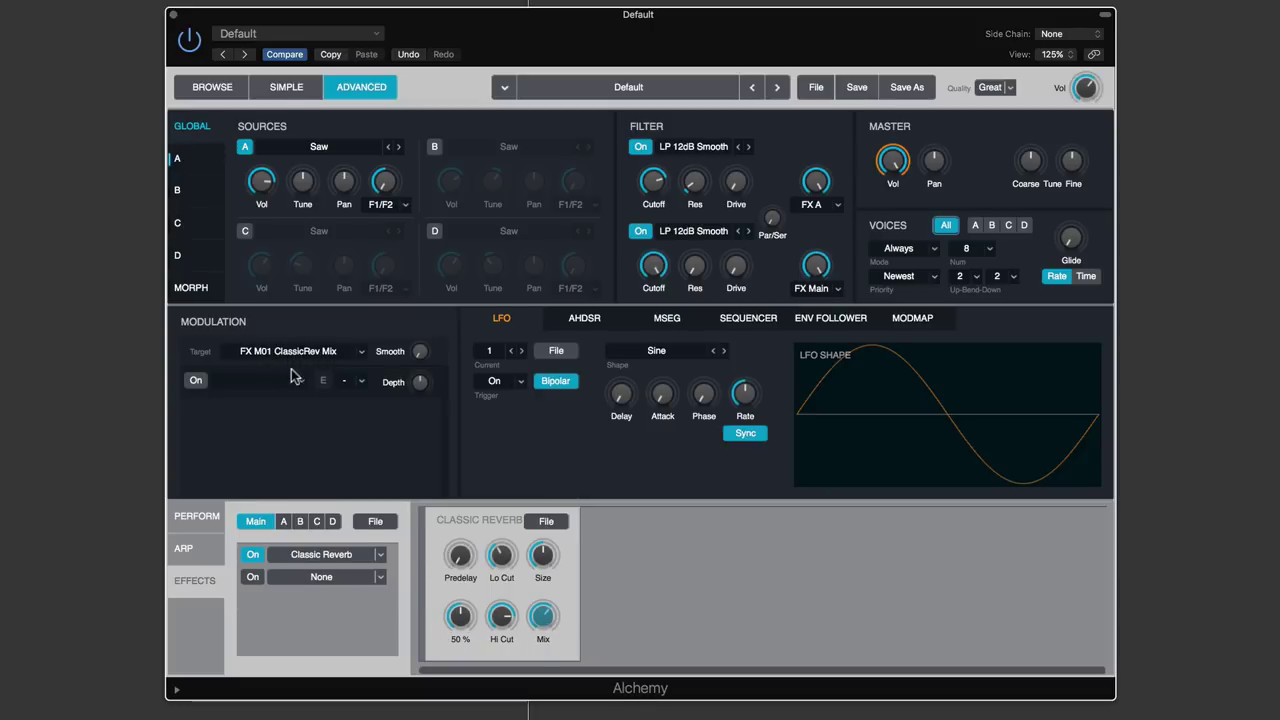
left_click(258, 388)
mouse_move(292, 405)
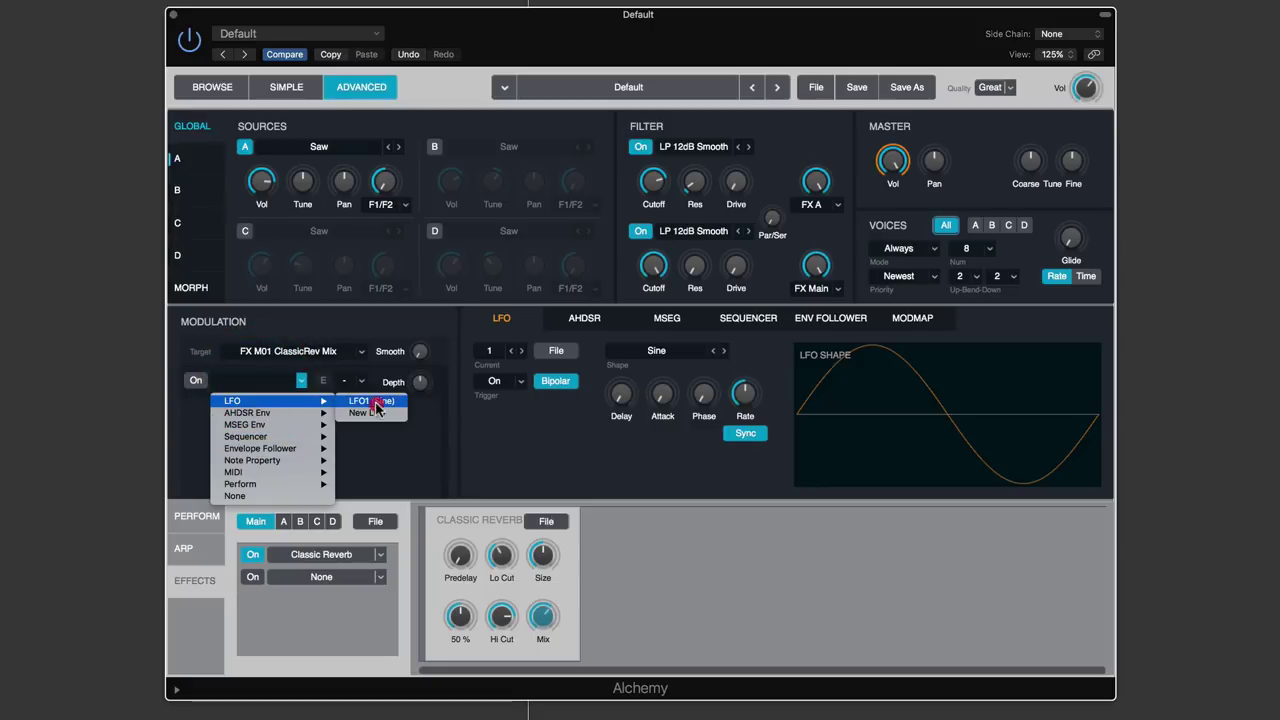
left_click(372, 402)
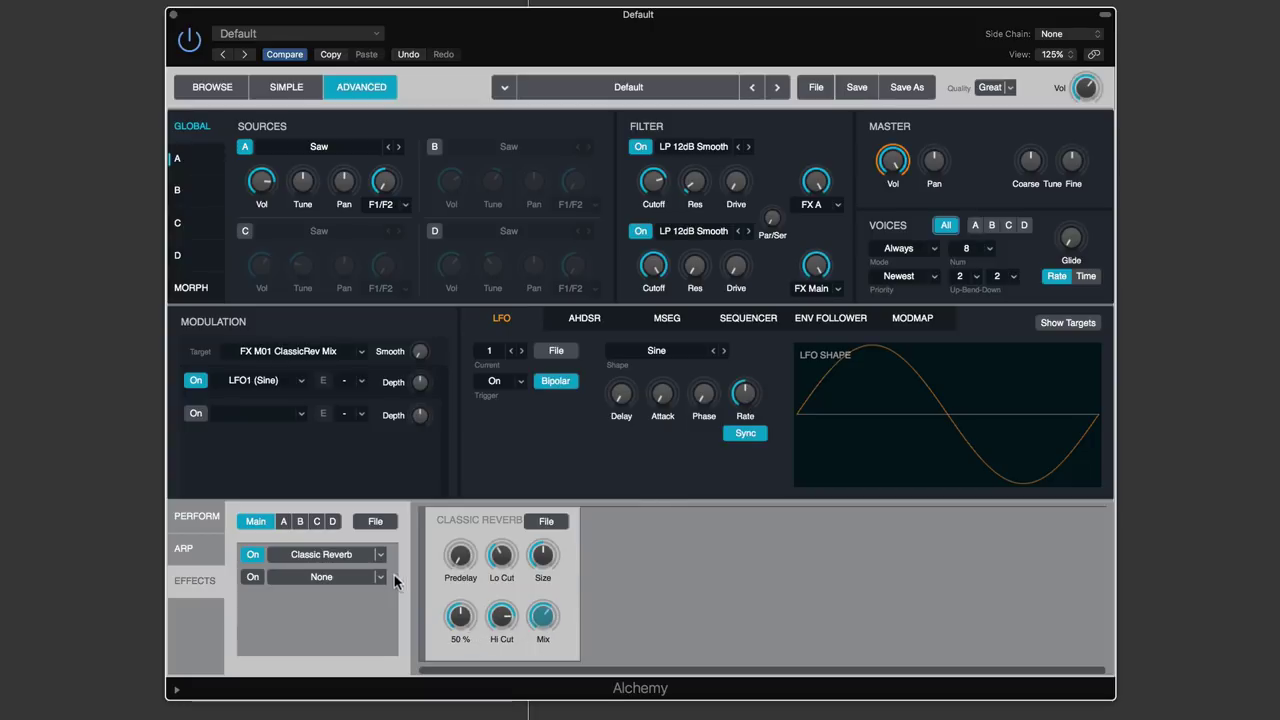
left_click_drag(427, 388, 424, 327)
left_click_drag(559, 617, 535, 652)
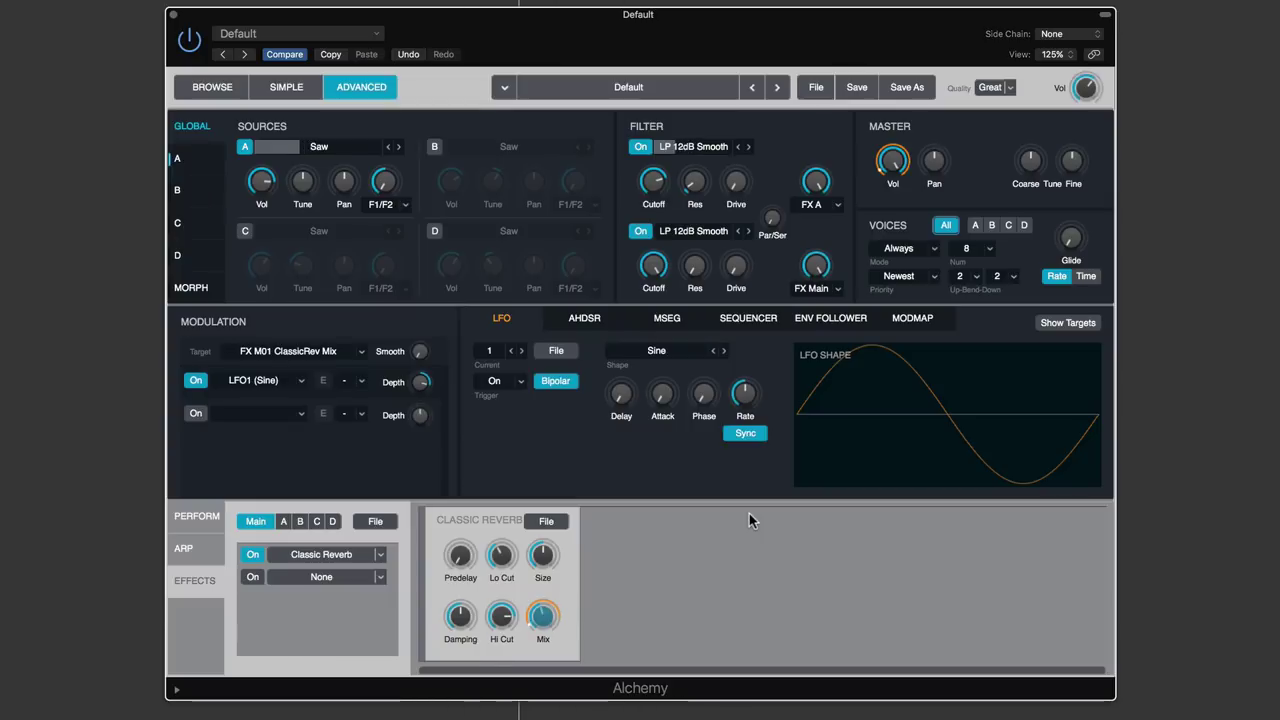
mouse_move(500, 612)
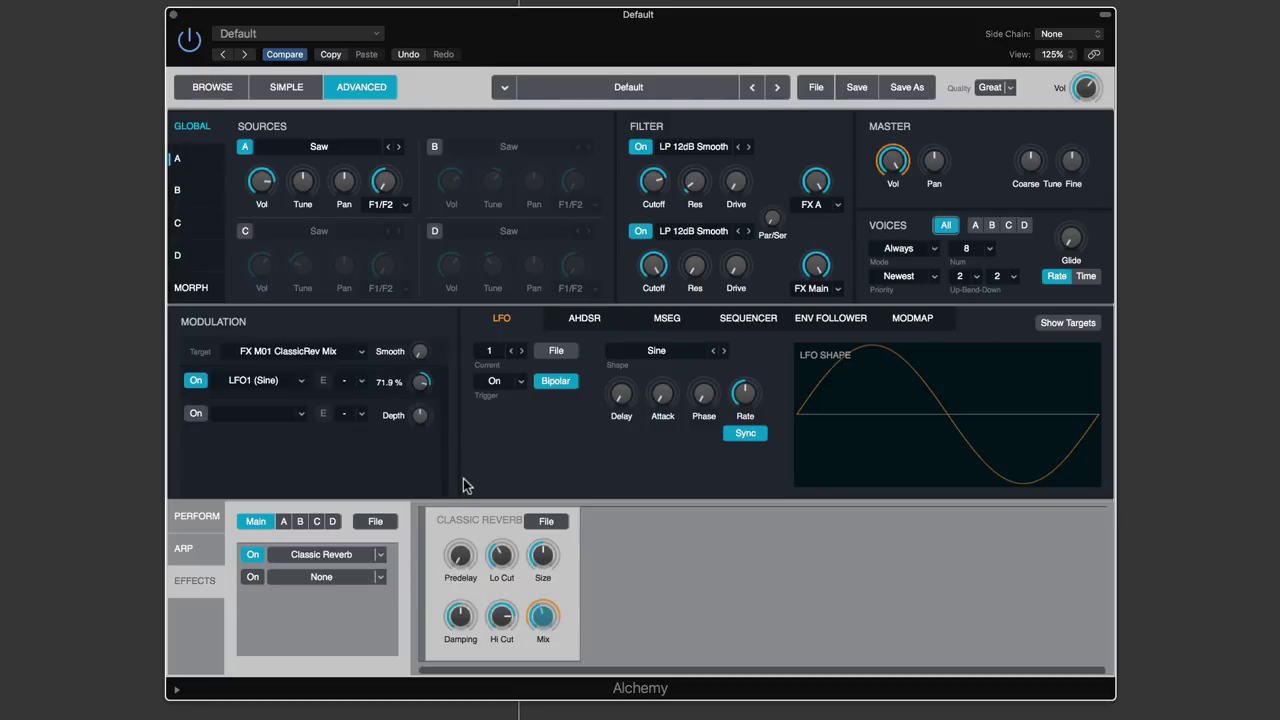
mouse_move(558, 566)
left_click(301, 380)
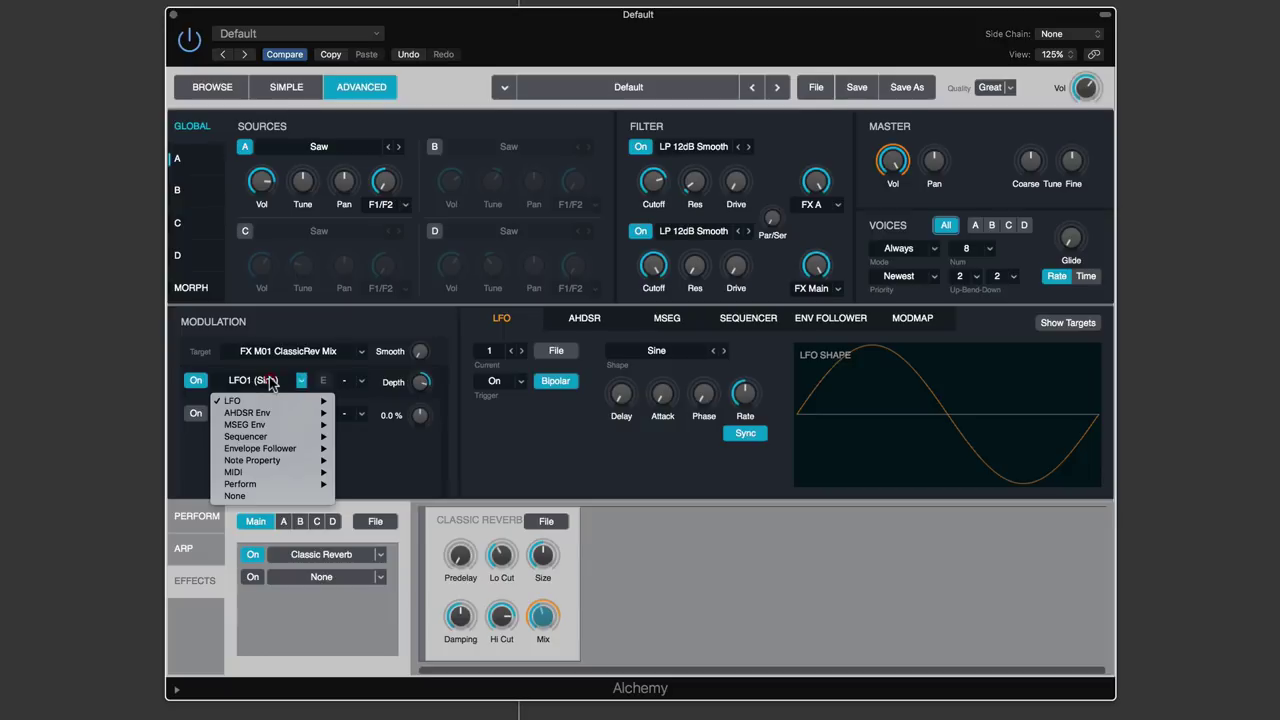
left_click(248, 497)
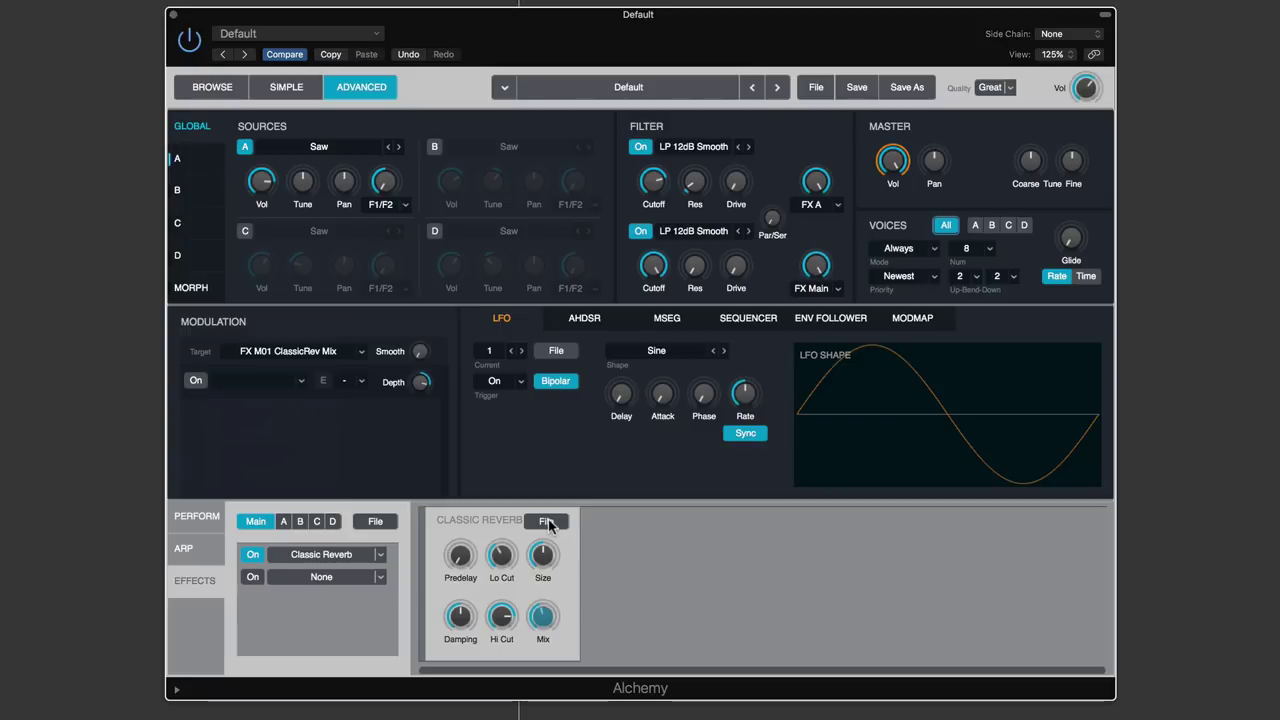
Open Source A's Additive settings, then view the editor's Main and Spectral tabs and close it
left_click(184, 160)
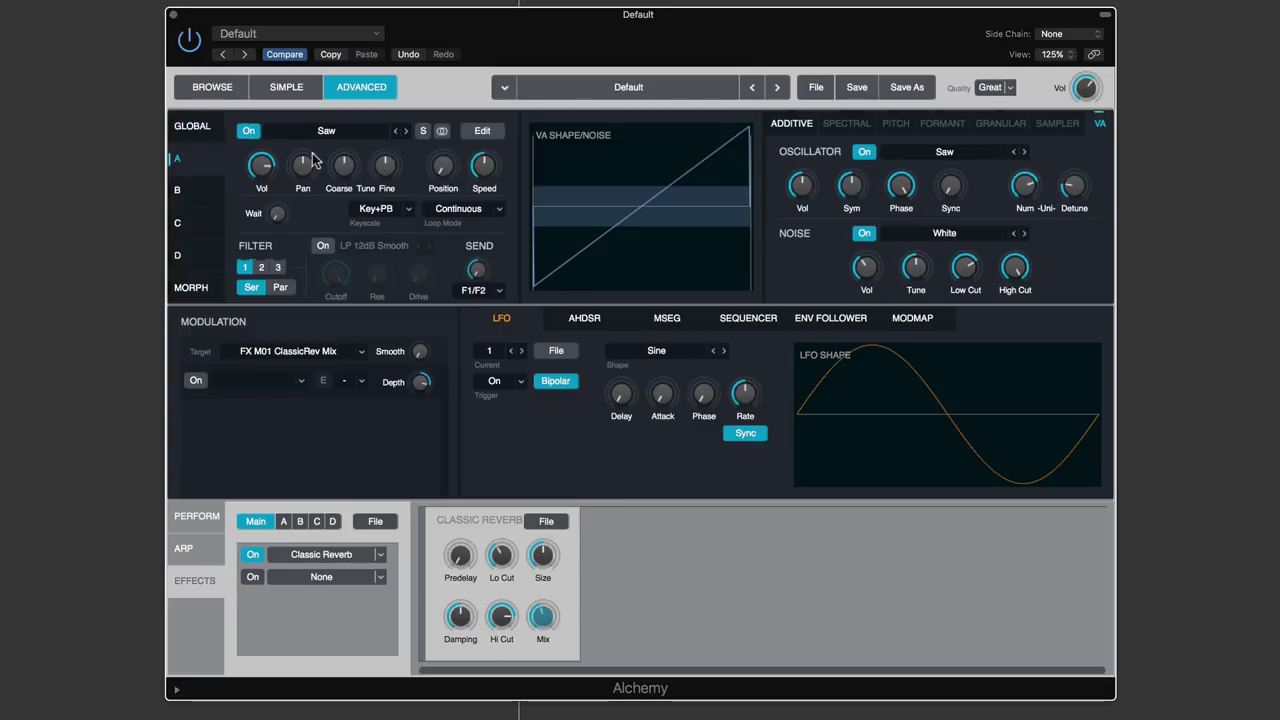
left_click(788, 124)
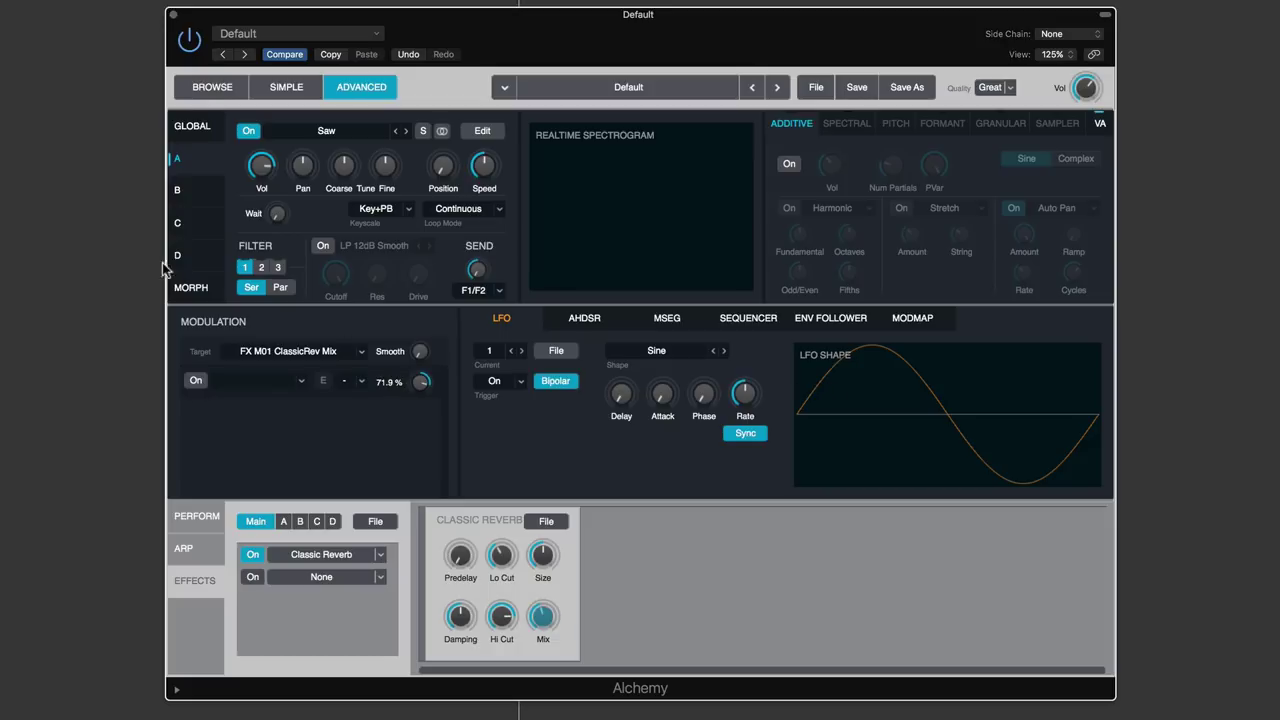
left_click(481, 132)
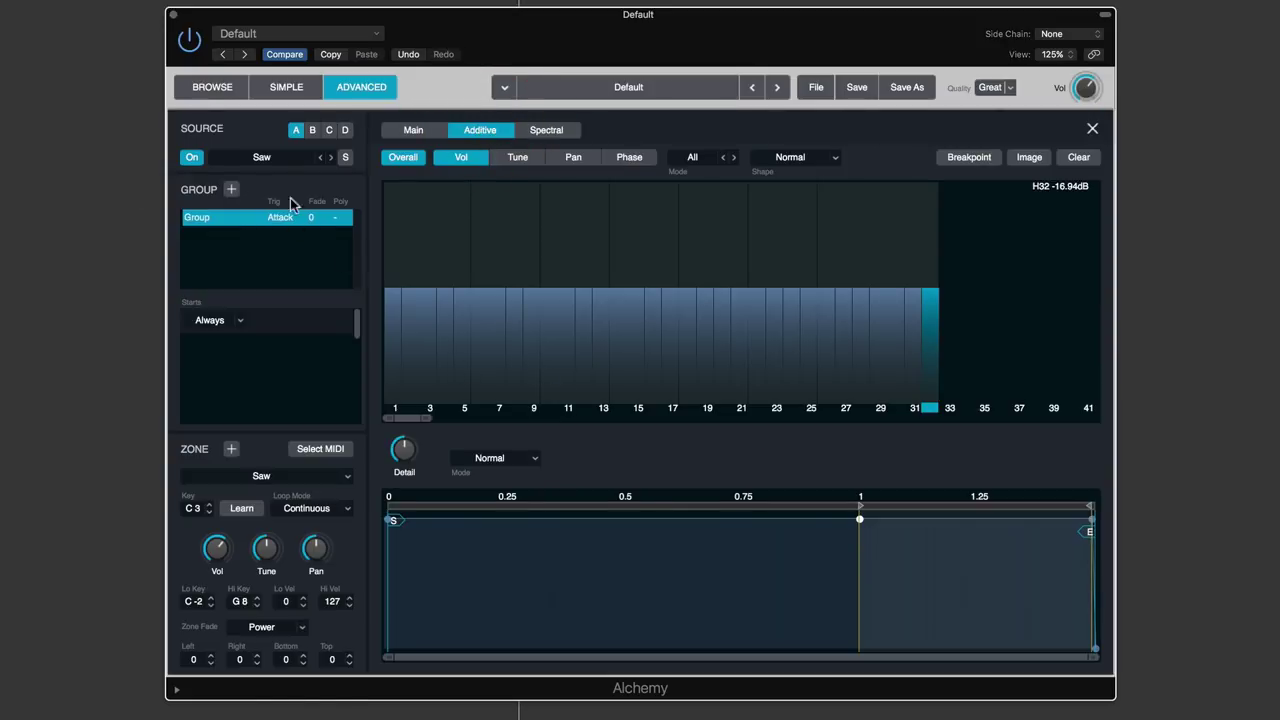
left_click(437, 136)
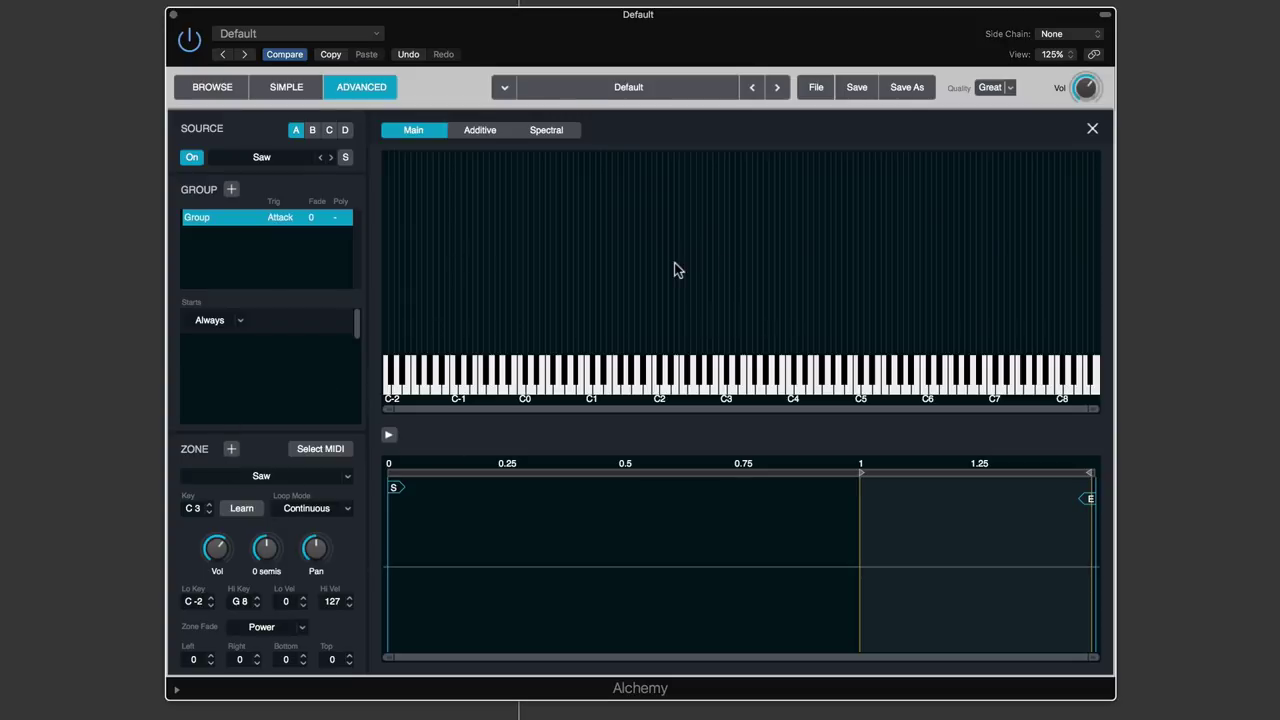
left_click(546, 130)
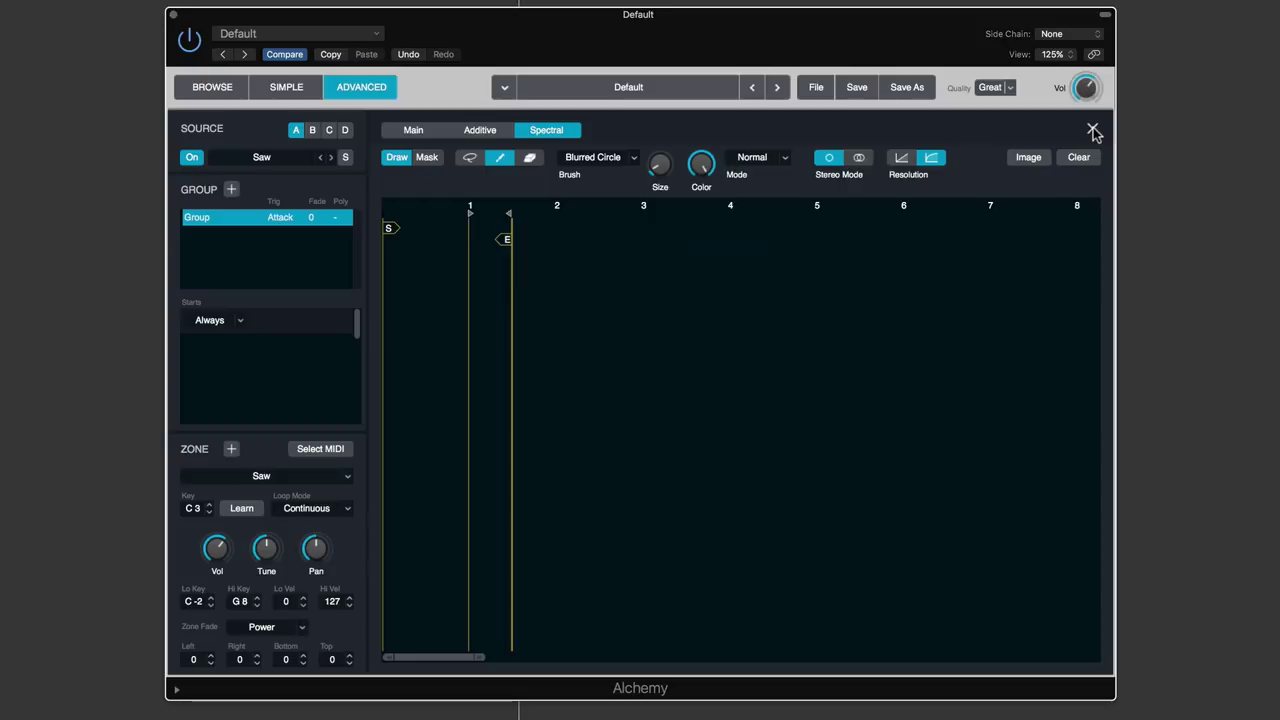
left_click(420, 131)
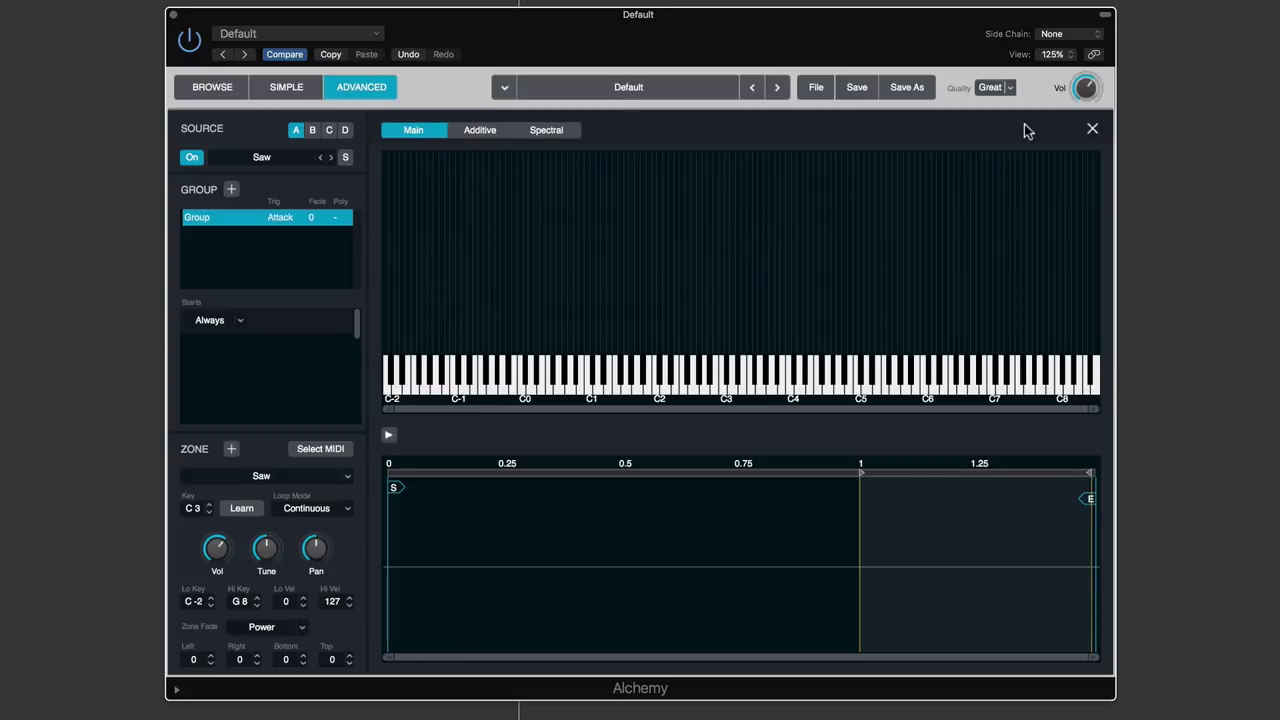
left_click(1094, 131)
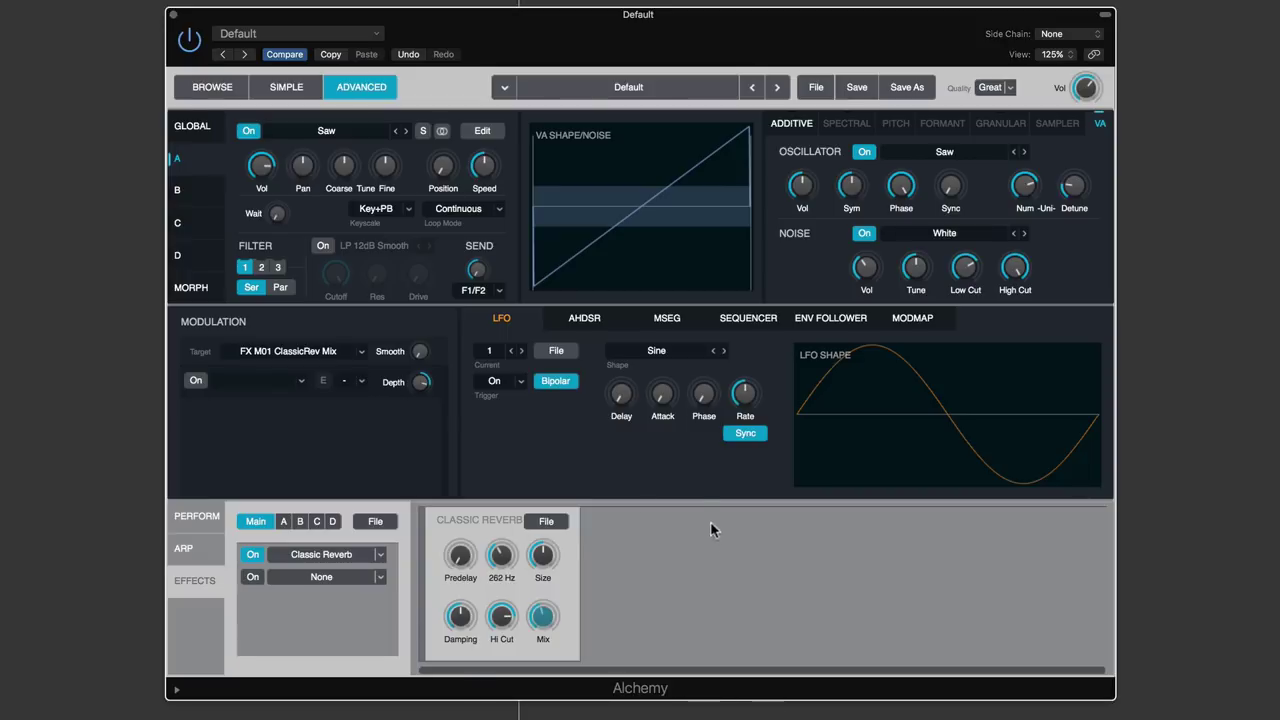
Cycle through Browse, Simple and Advanced views, leaving quality at Great
left_click(212, 90)
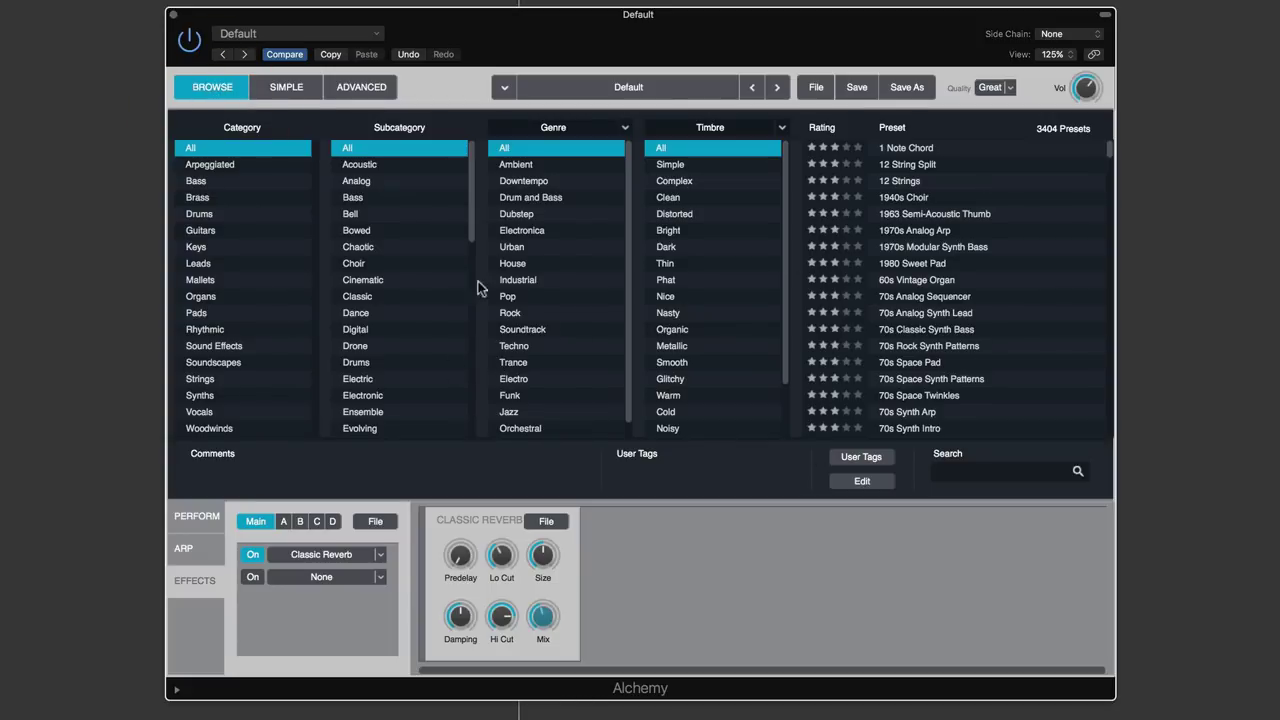
left_click(314, 88)
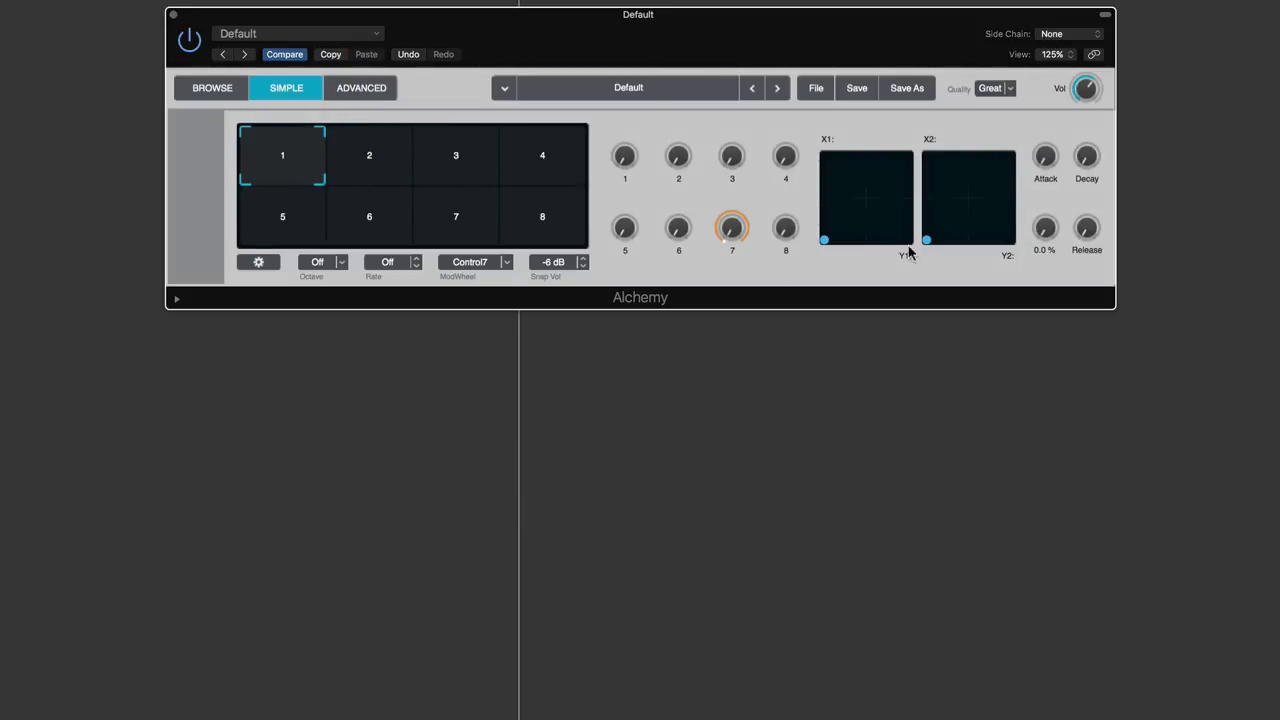
left_click(362, 90)
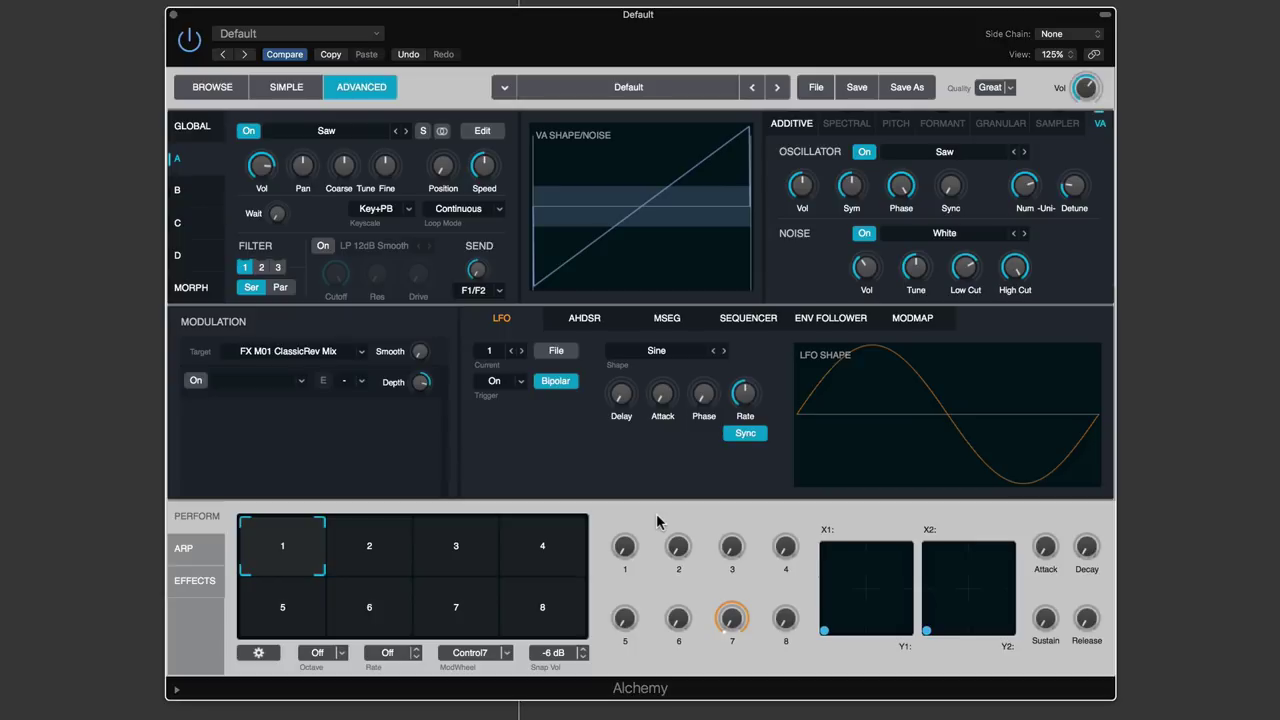
left_click(1007, 90)
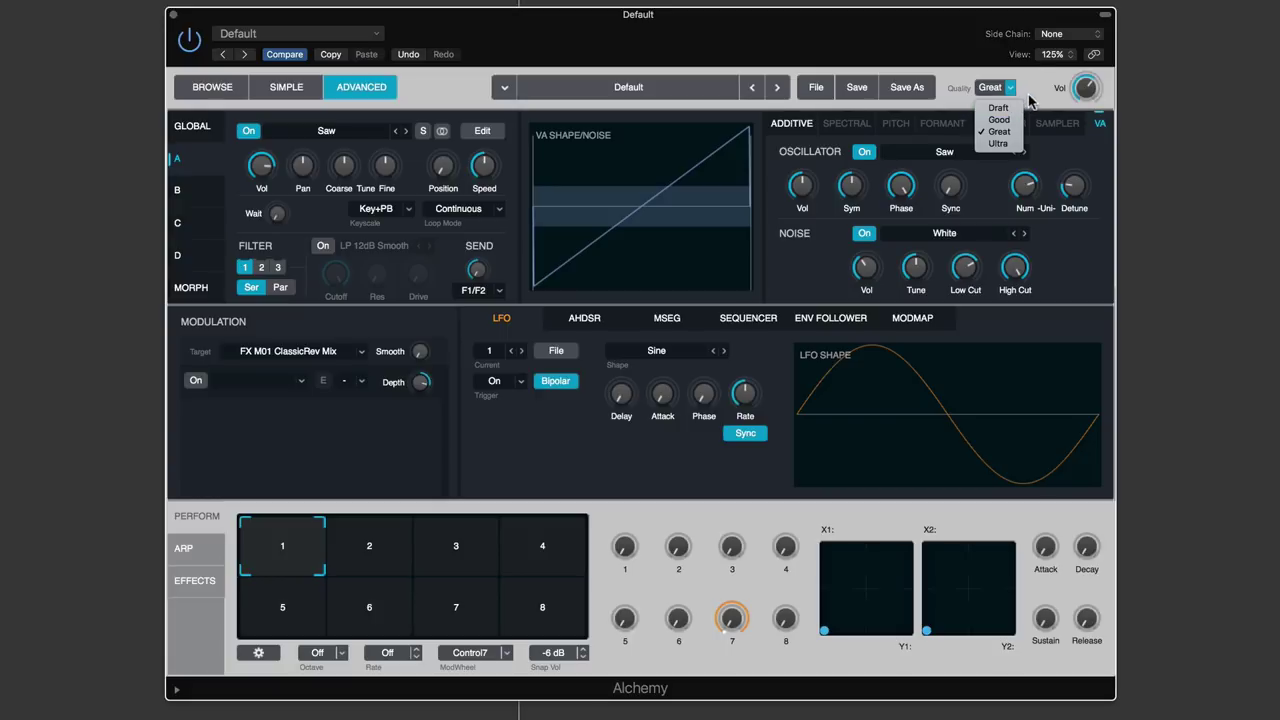
left_click(1030, 100)
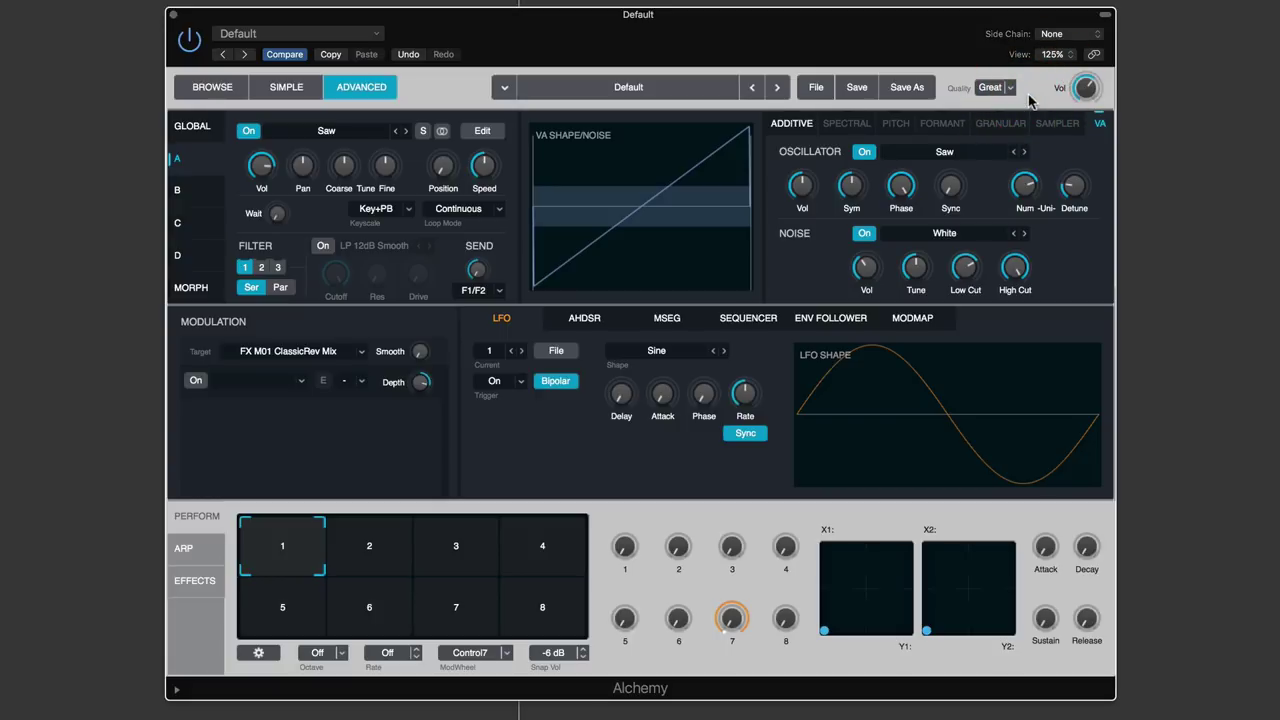